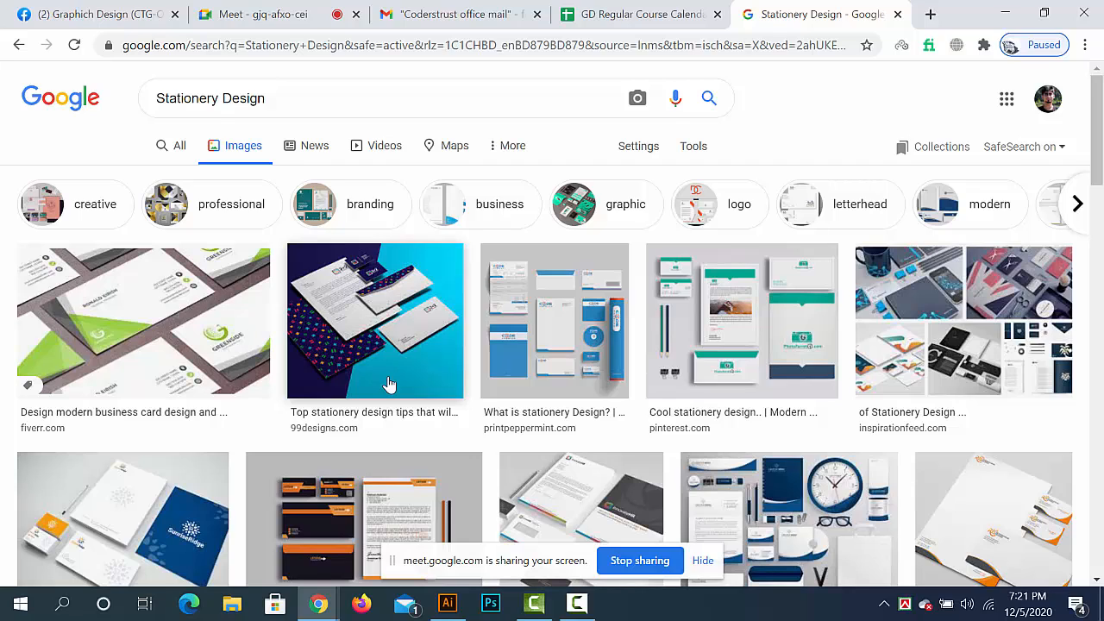
- Browse the stationery design image results and preview the Dribbble corporate stationery template and the 99designs custom business stationery image
scroll(392, 386, down, 8)
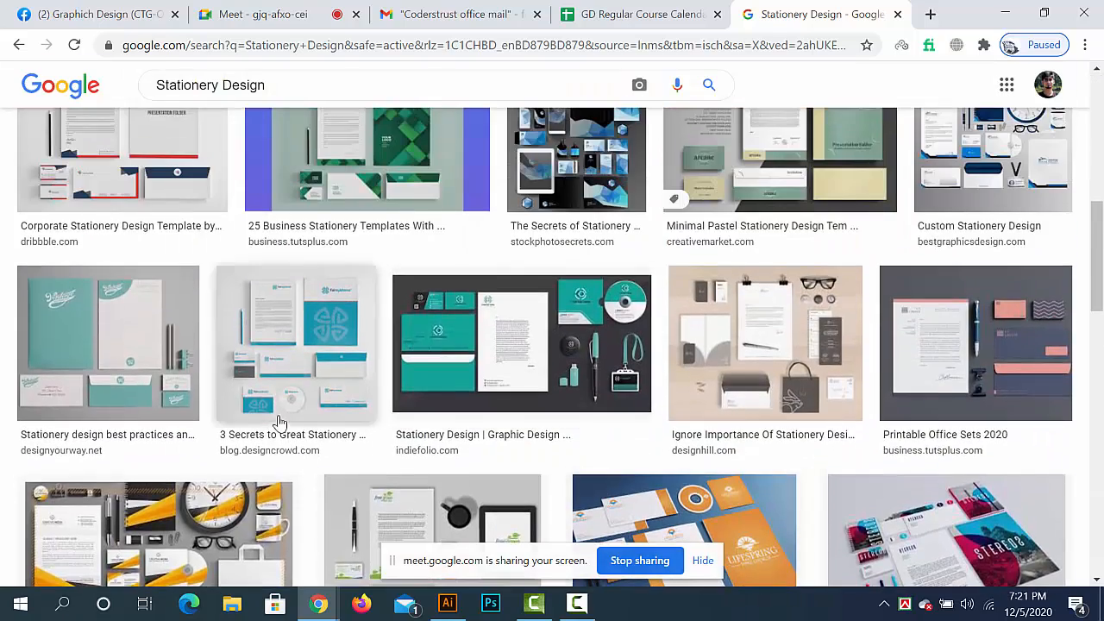
scroll(278, 422, up, 2)
click(102, 297)
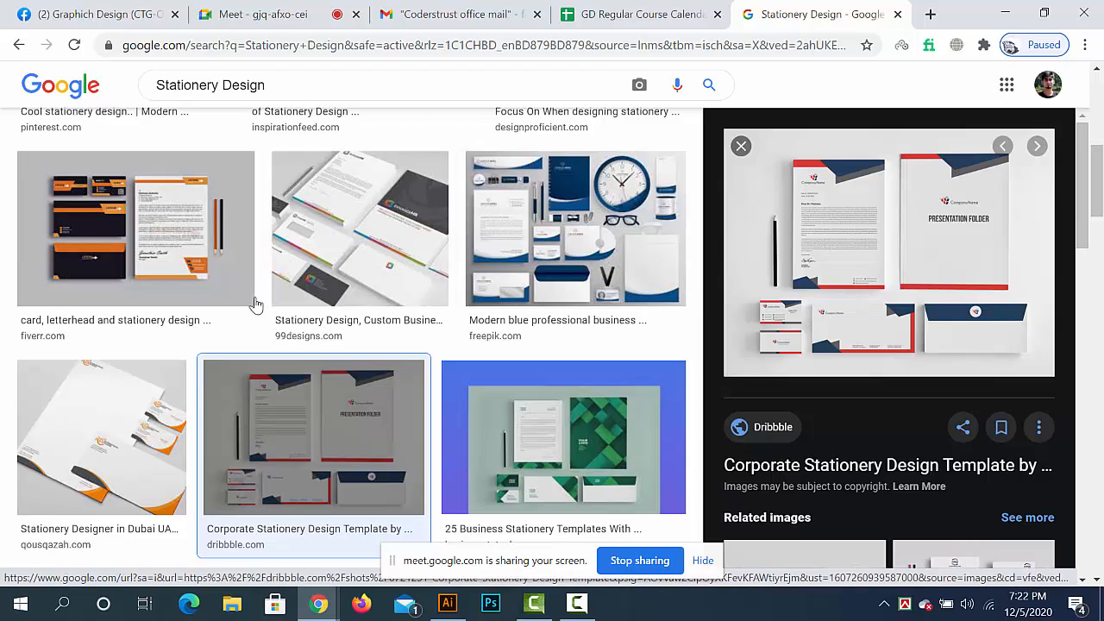
click(362, 246)
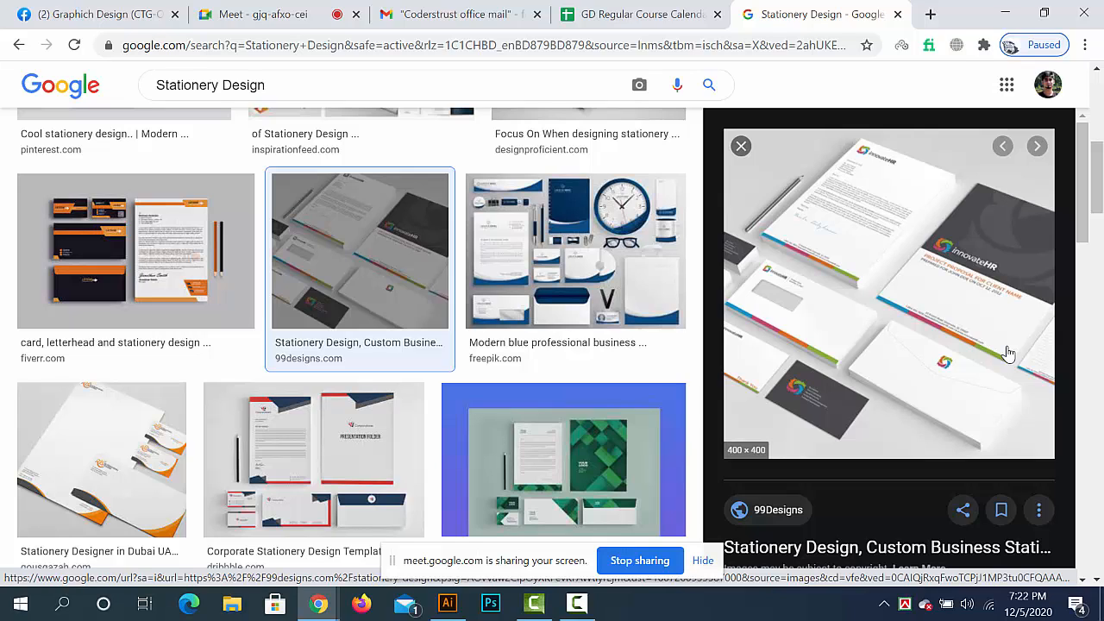
- Respond to the pending join request in the Google Meet call and return to the stationery image results
click(298, 14)
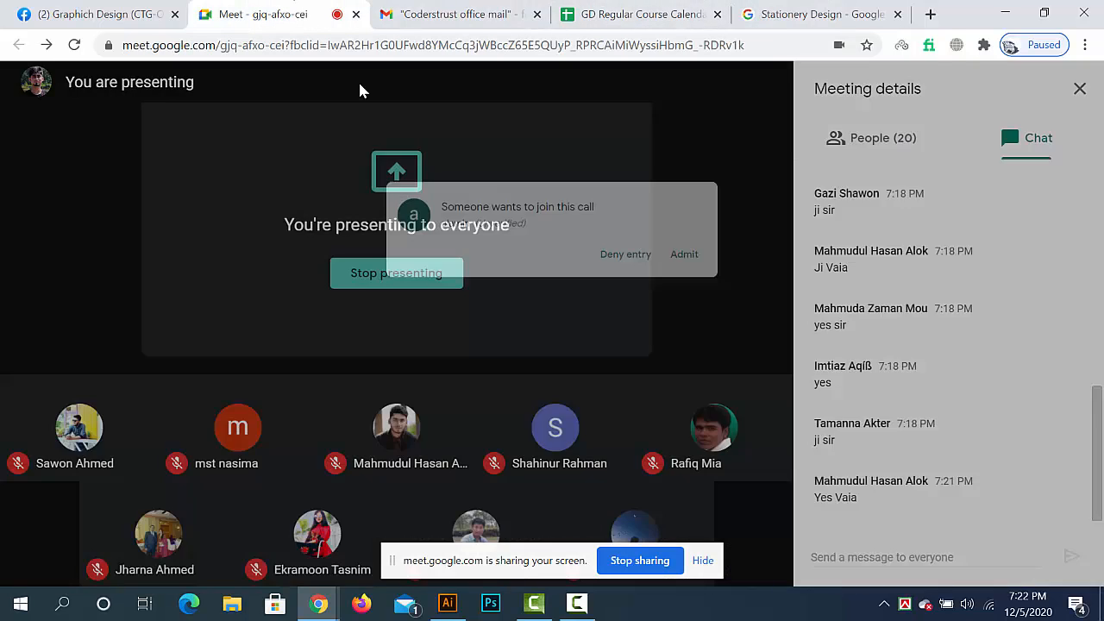
click(717, 167)
click(816, 14)
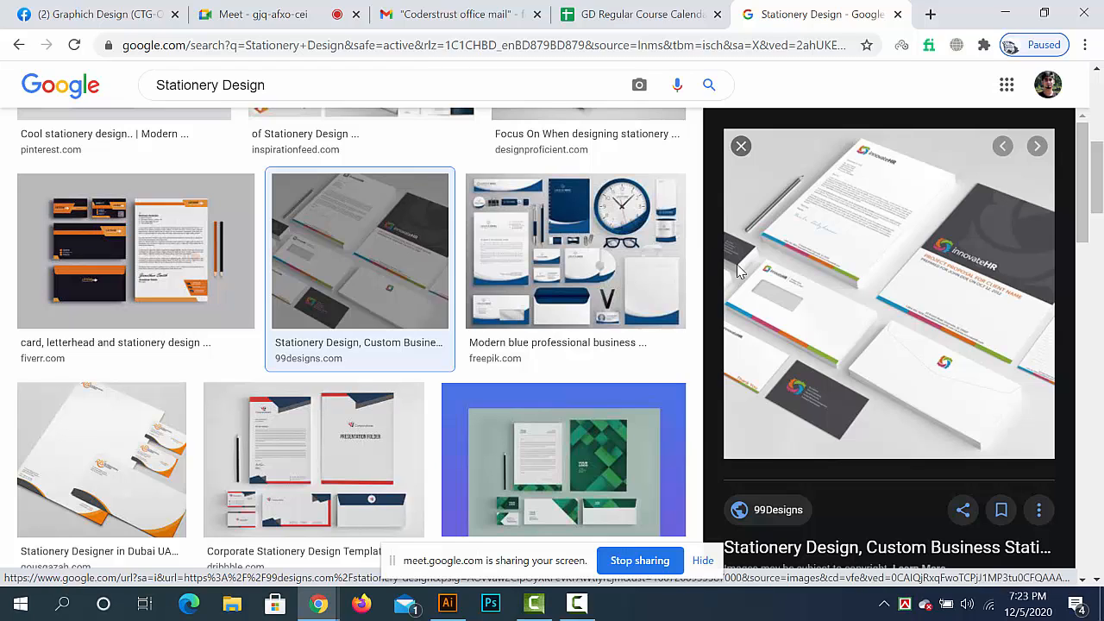
- Look over the stationery images and related images, and run a Google search for "Stationery Deisgn 99designs"
scroll(552, 294, up, 3)
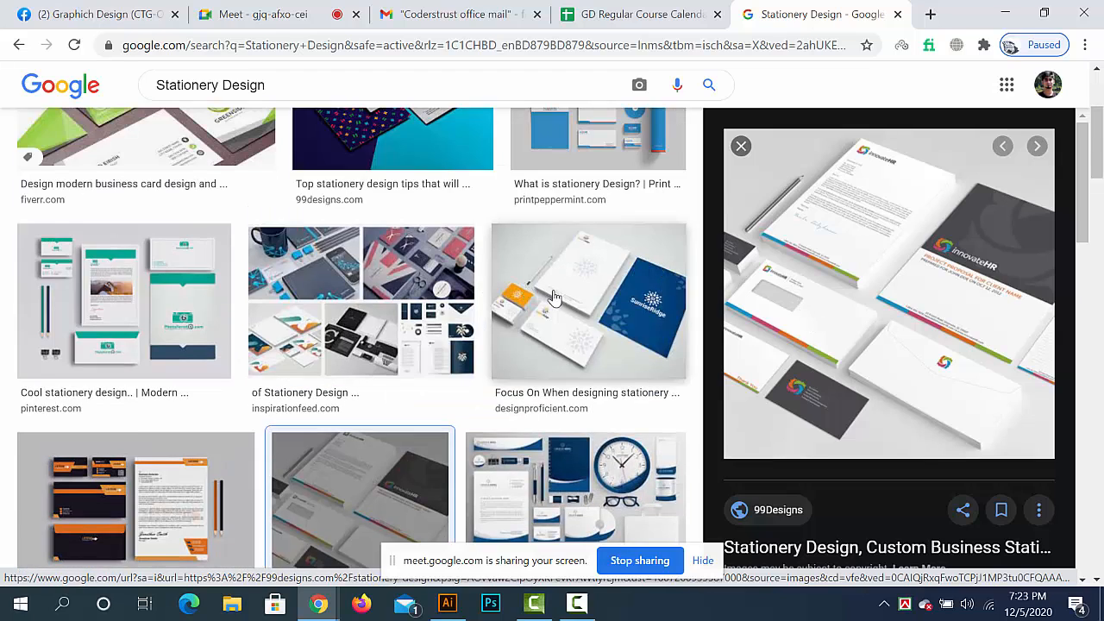
scroll(554, 297, up, 3)
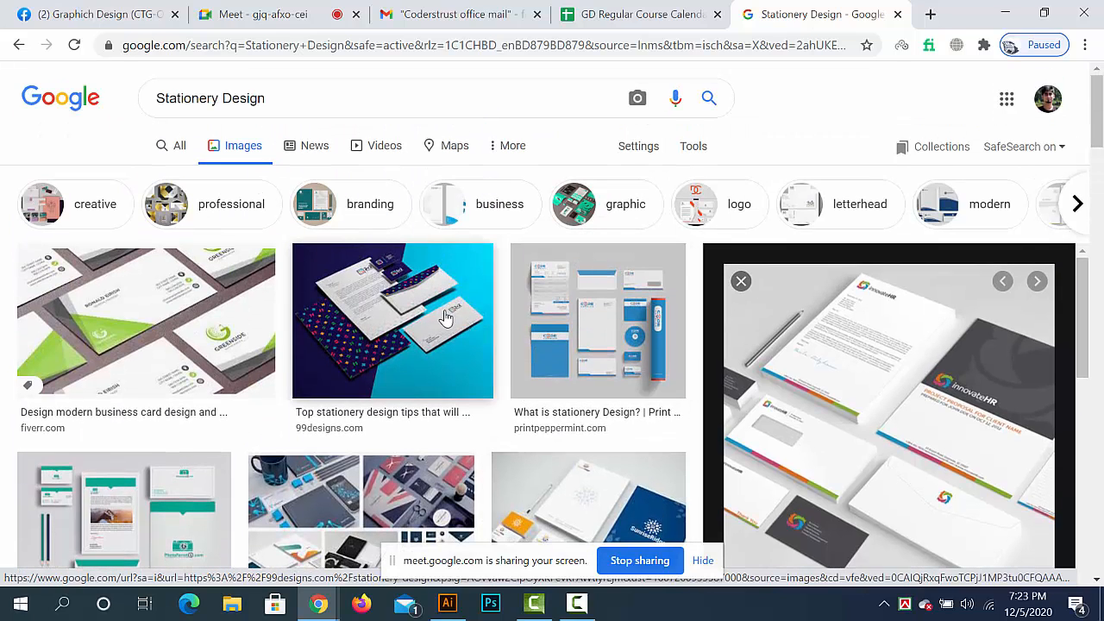
scroll(447, 318, down, 5)
scroll(778, 420, down, 3)
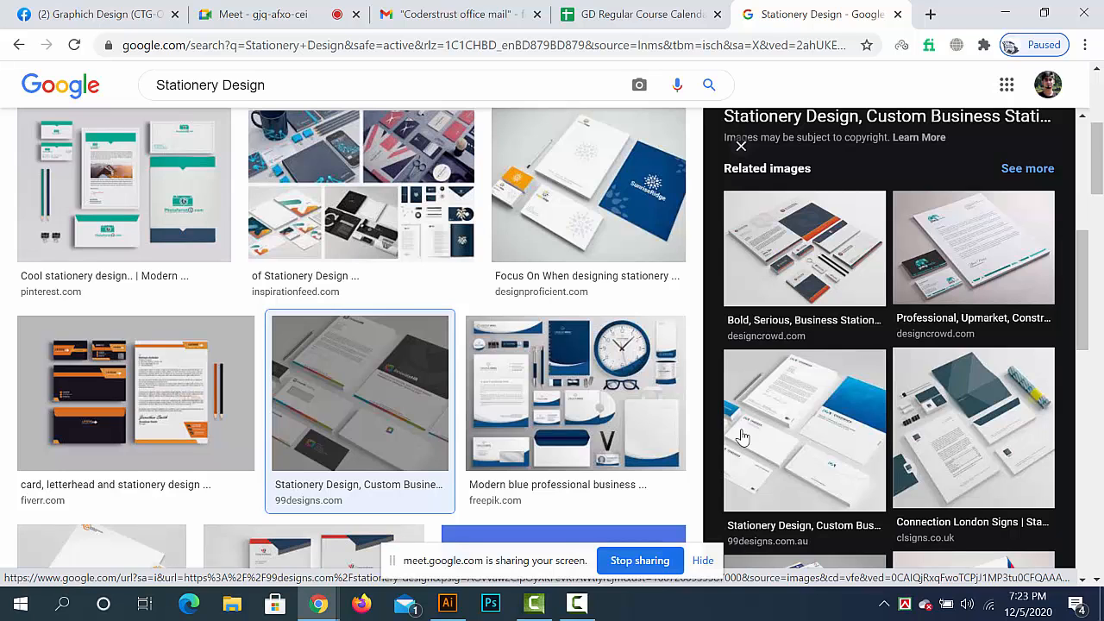
scroll(709, 300, up, 3)
click(755, 36)
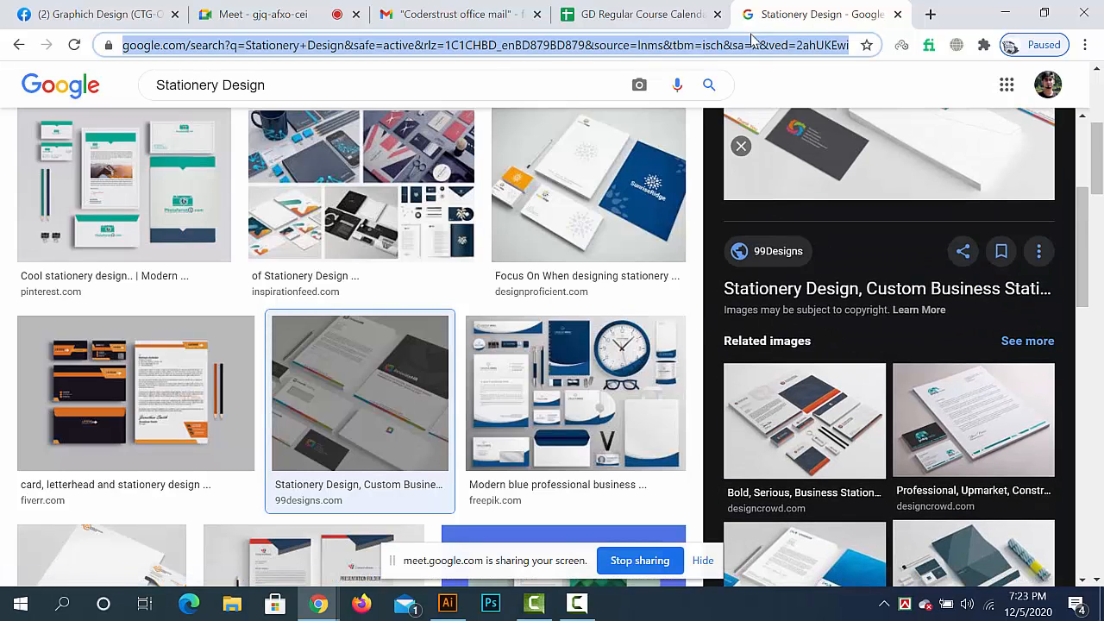
text(Stationery Deisgn 9)
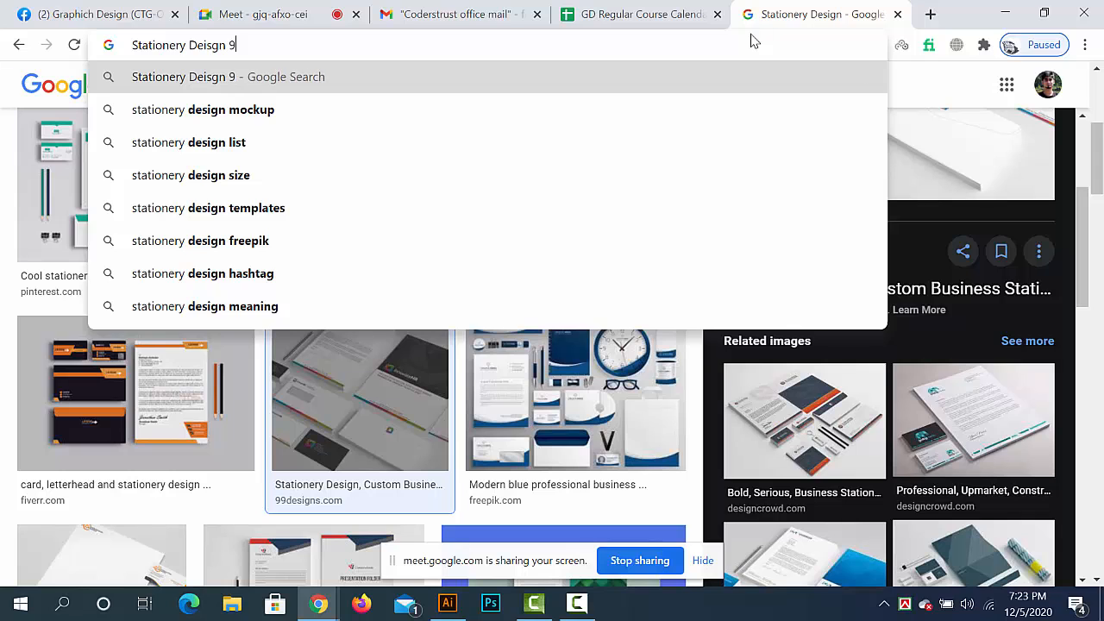
text(9designs)
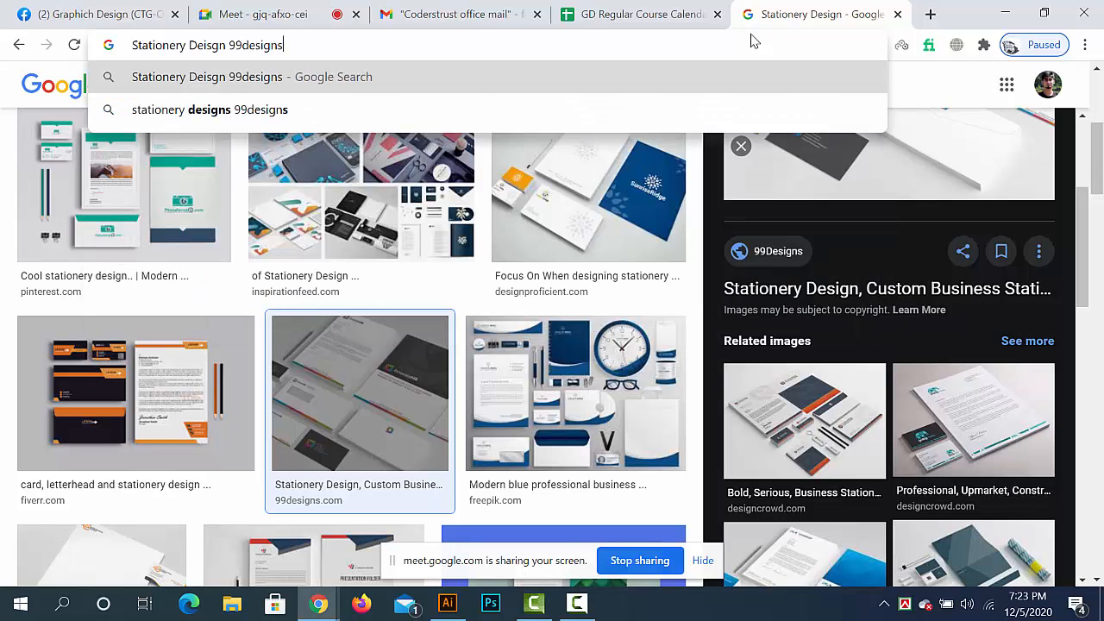
key(Return)
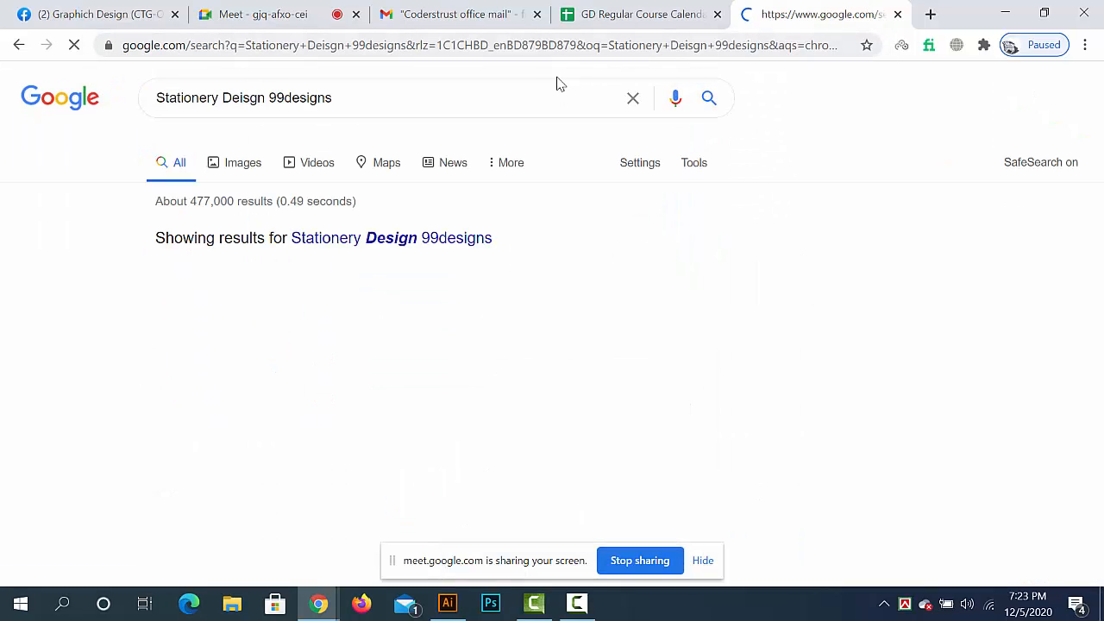
- Open the 99designs results "Stationery Design, Custom Business Stationery" and "Stationery contests" in new browser tabs
scroll(280, 321, down, 2)
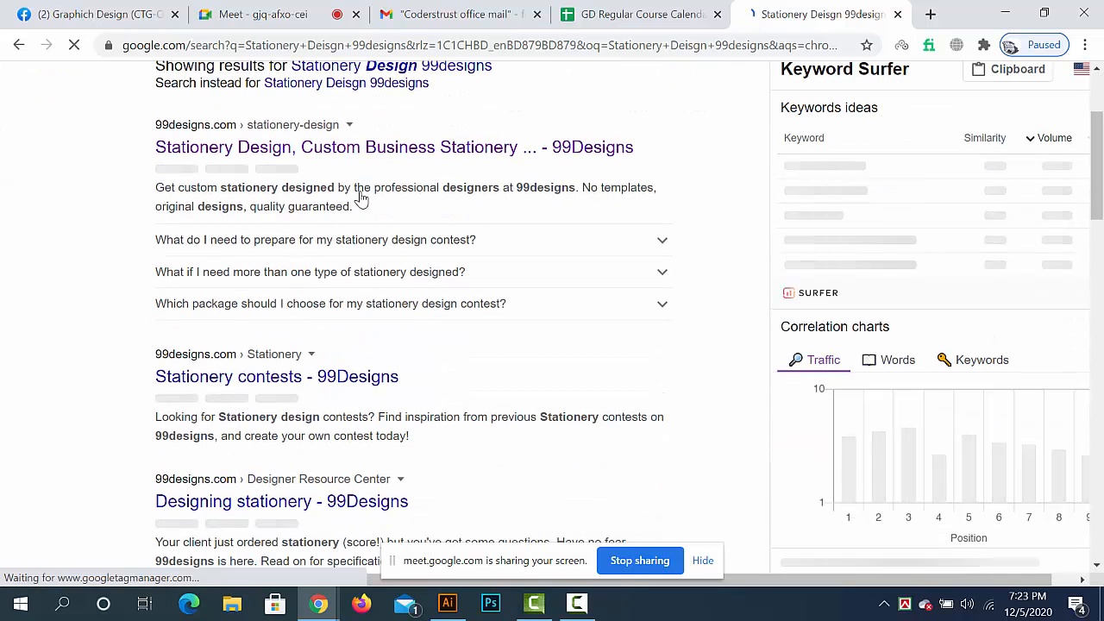
right_click(376, 160)
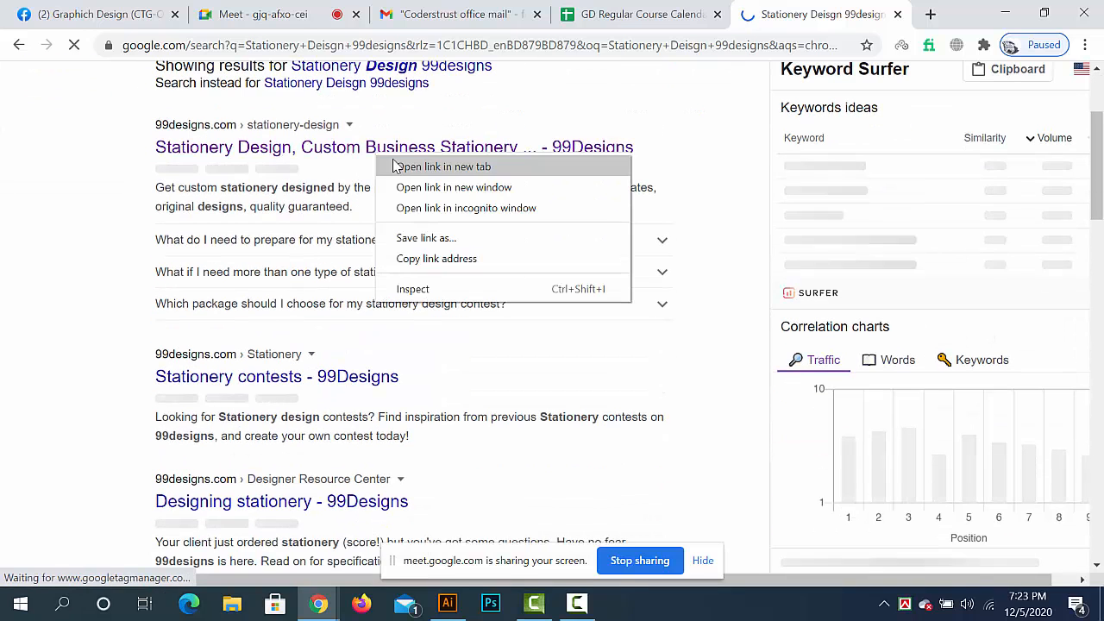
click(407, 167)
scroll(324, 222, down, 2)
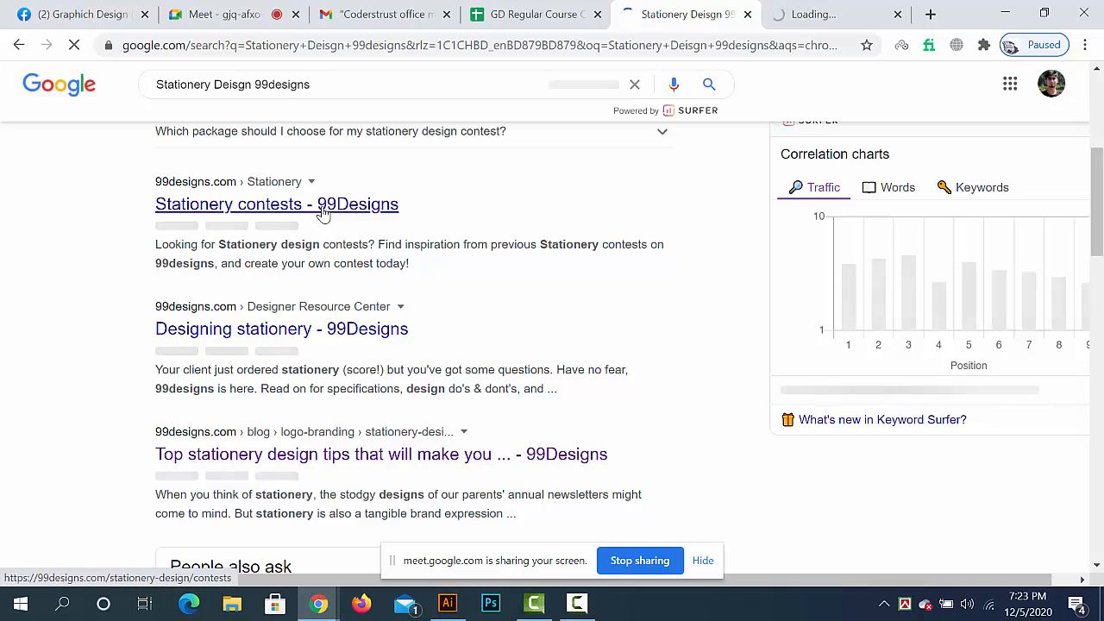
right_click(336, 235)
click(345, 244)
- Open the "Letterhead design | Stationery contest | 99designs" search result in a new browser tab
scroll(328, 321, down, 1)
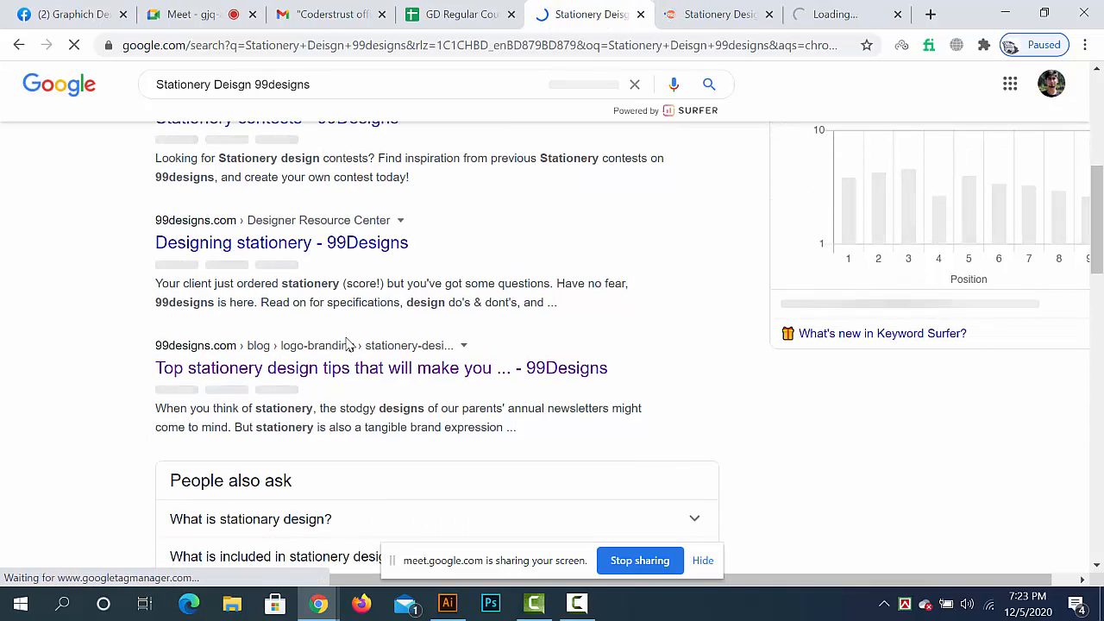
scroll(346, 242, down, 2)
scroll(362, 259, down, 3)
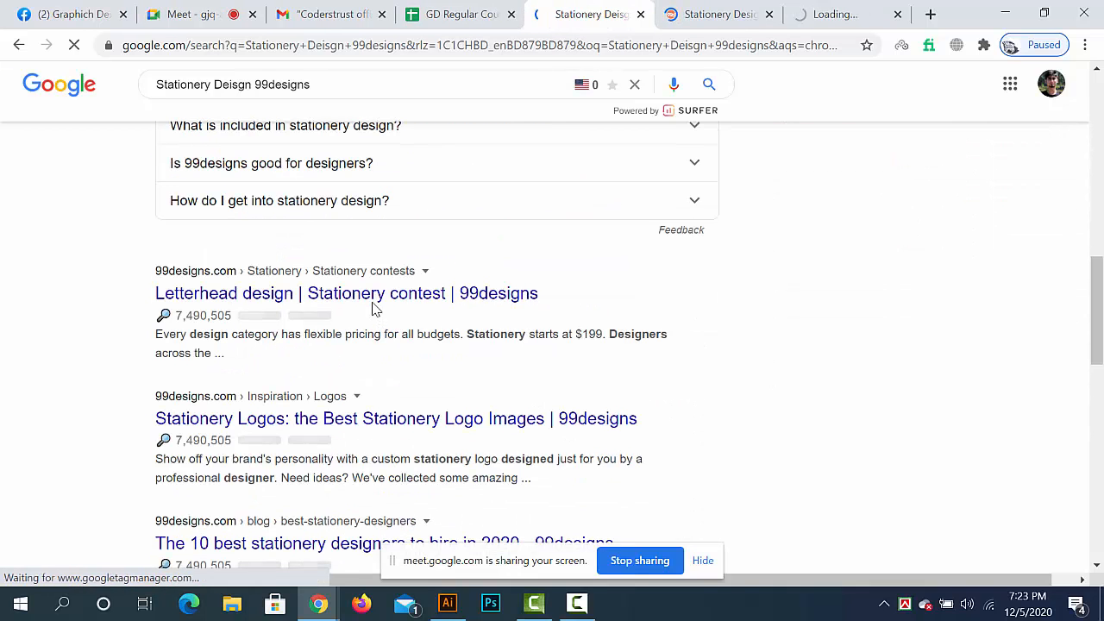
right_click(389, 293)
click(395, 302)
- Open the 99designs results for stationery logos and "The 10 best stationery designers to hire in 2020" in new browser tabs
scroll(379, 276, down, 2)
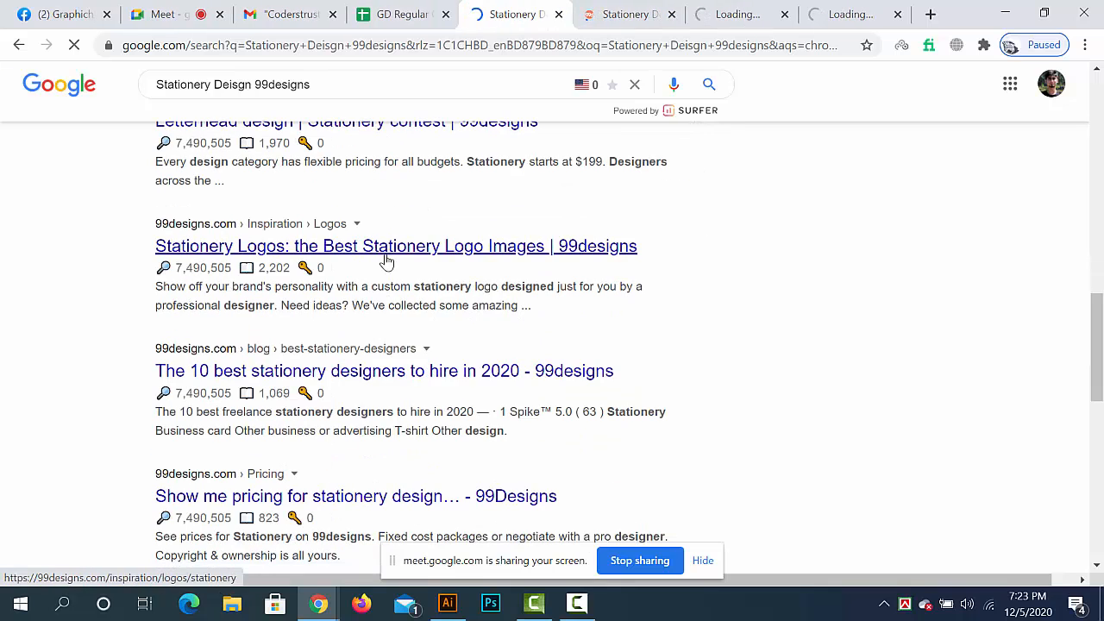
right_click(378, 249)
click(406, 254)
right_click(388, 372)
click(448, 380)
scroll(393, 371, down, 3)
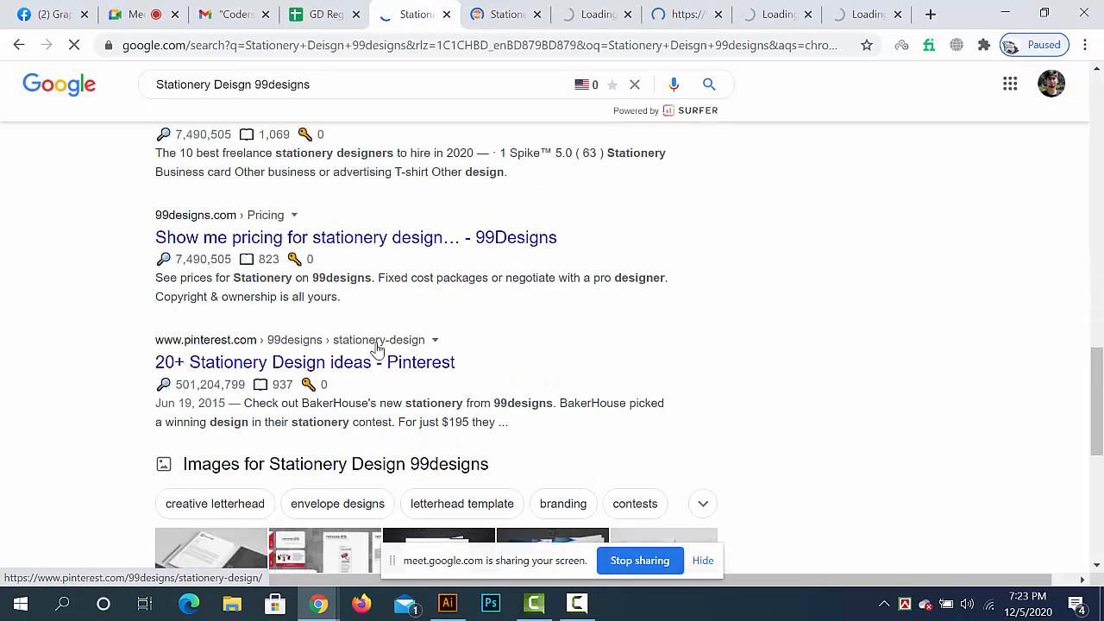
right_click(380, 240)
click(74, 303)
scroll(73, 303, down, 5)
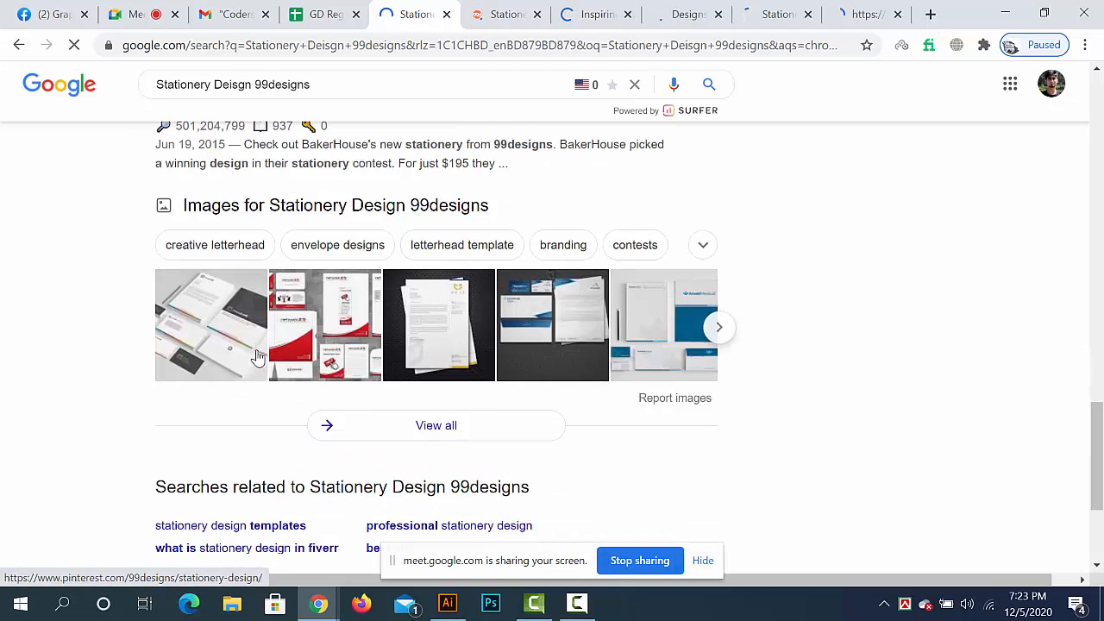
- Look through the 99designs stationery design landing page and close it
click(494, 12)
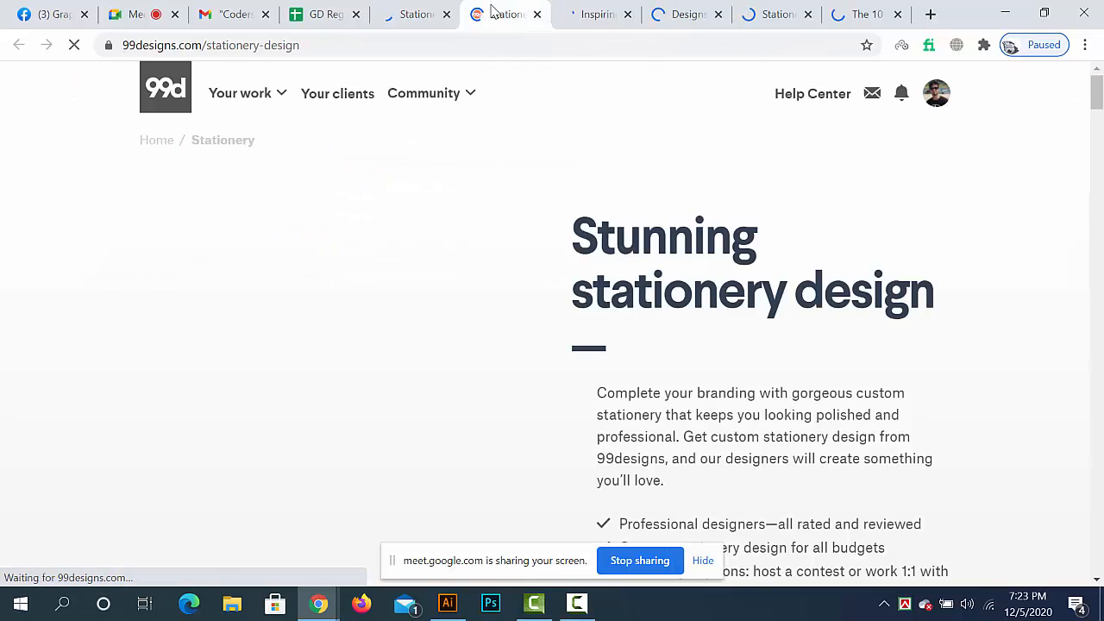
scroll(491, 199, down, 12)
scroll(491, 201, down, 3)
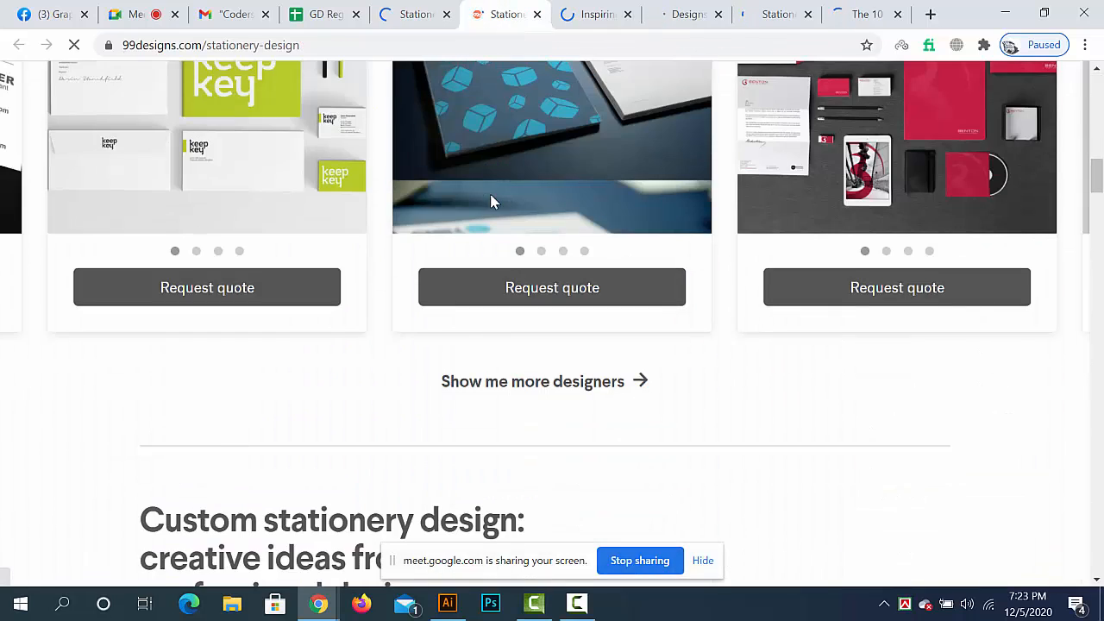
scroll(491, 201, up, 8)
scroll(491, 199, up, 5)
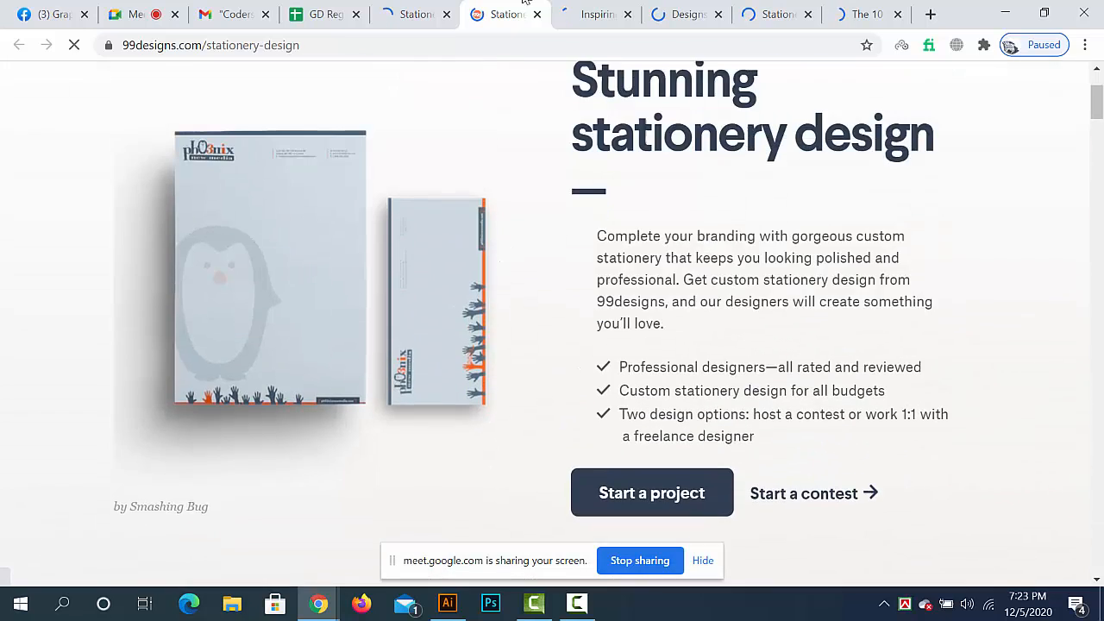
click(537, 14)
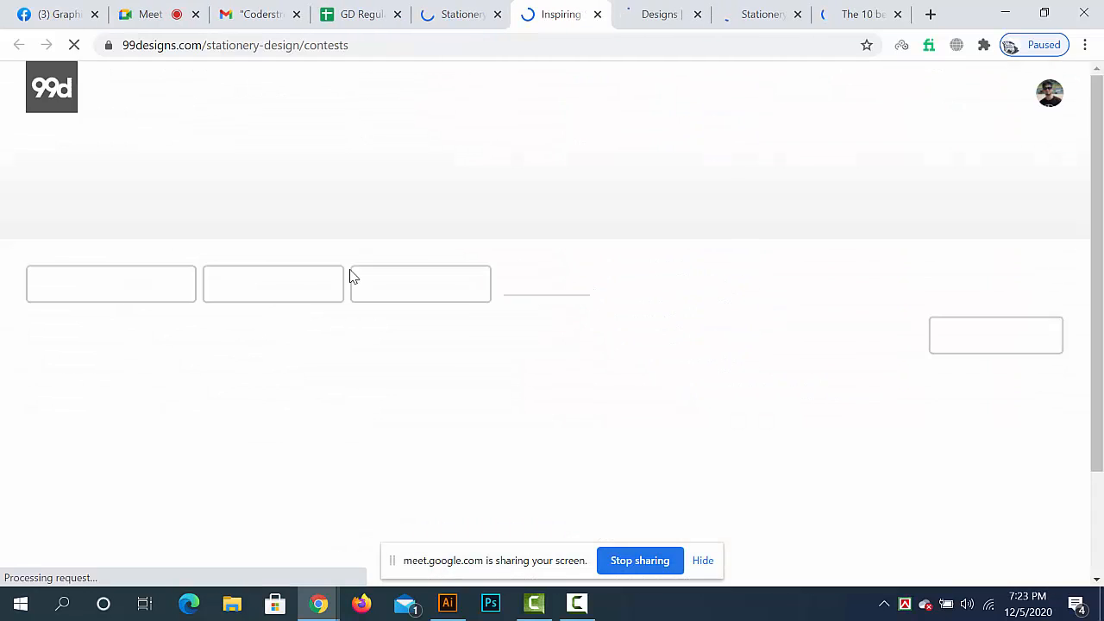
- Filter the 99designs stationery contests by the Finished contest status and look at the listed contests
click(456, 12)
click(537, 15)
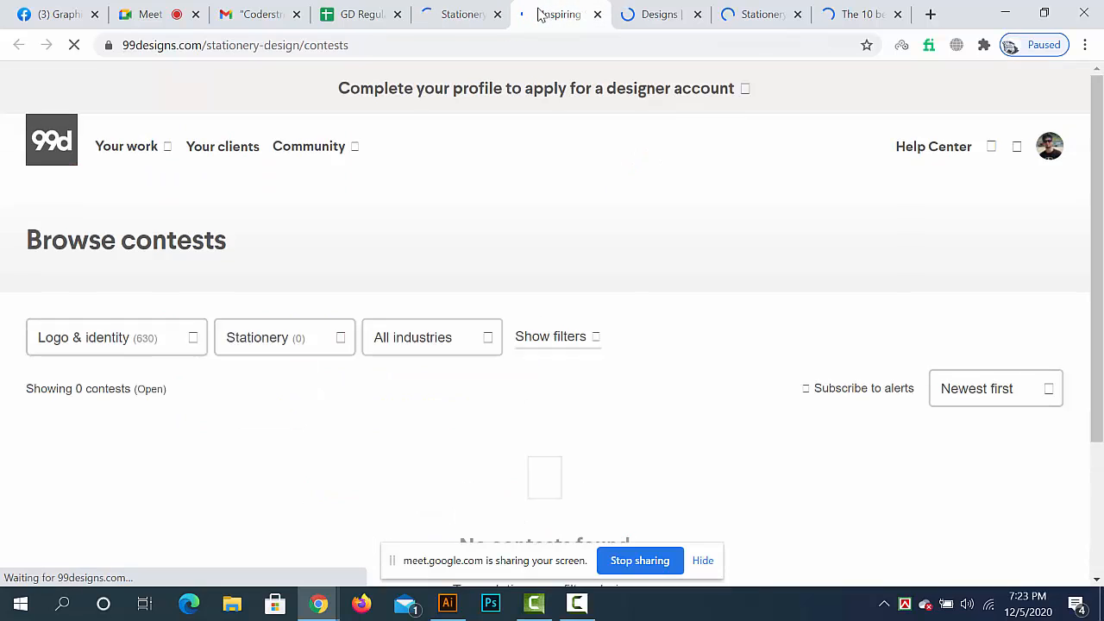
scroll(526, 342, down, 3)
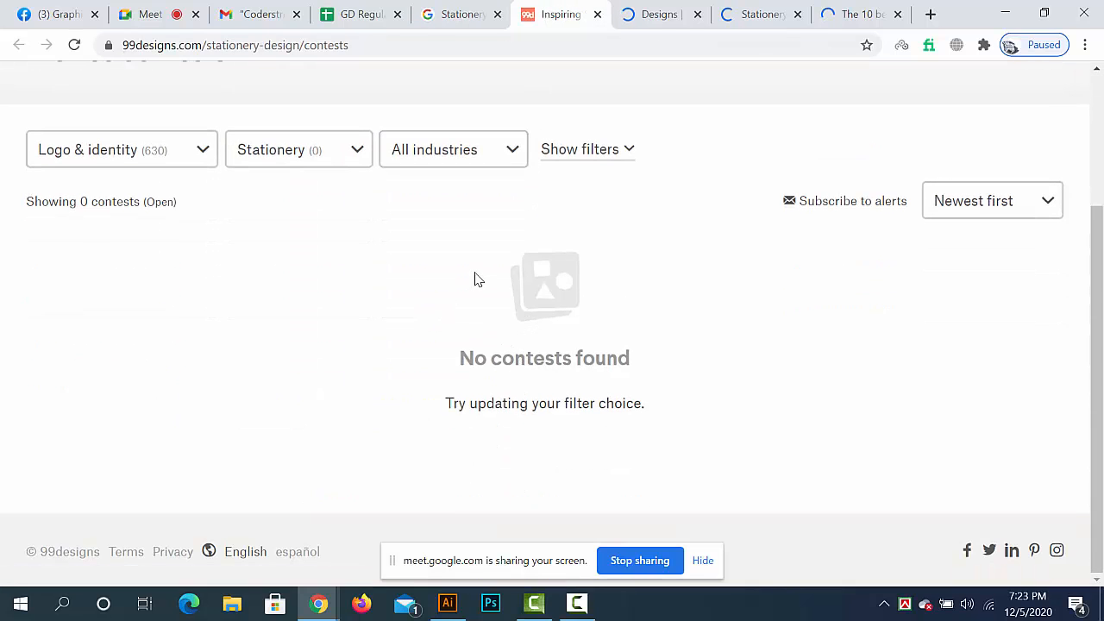
click(578, 150)
click(131, 377)
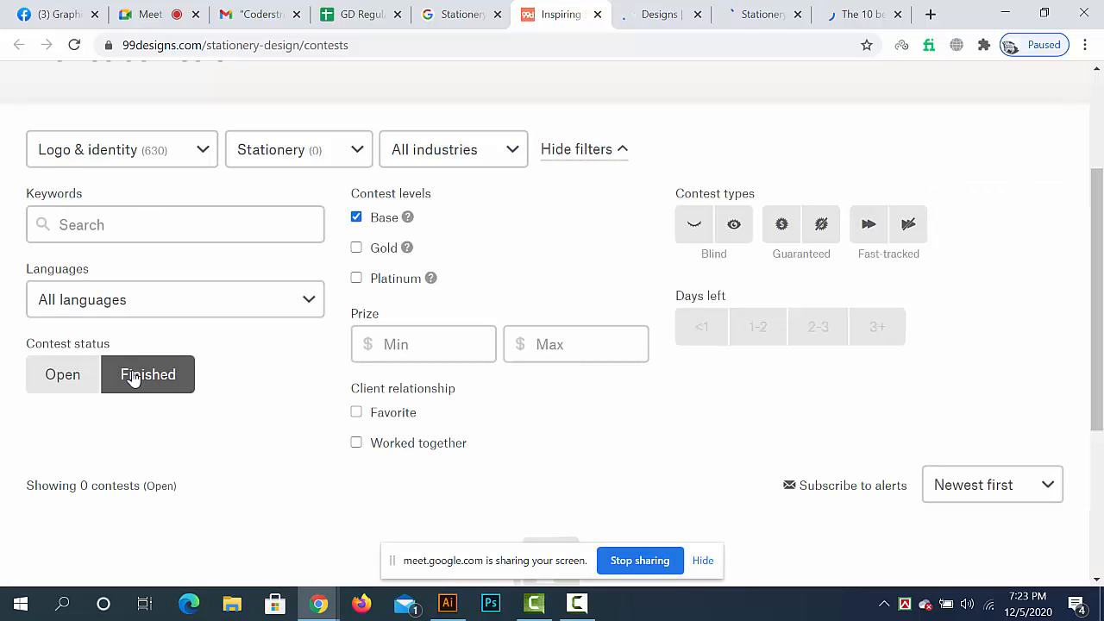
scroll(146, 385, down, 3)
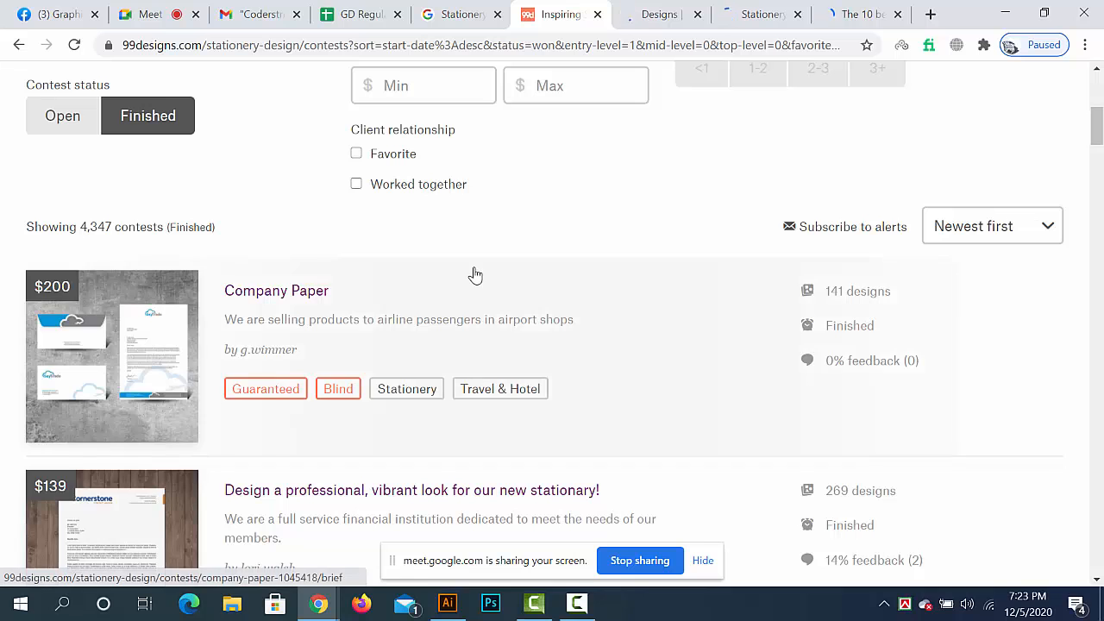
scroll(323, 309, down, 2)
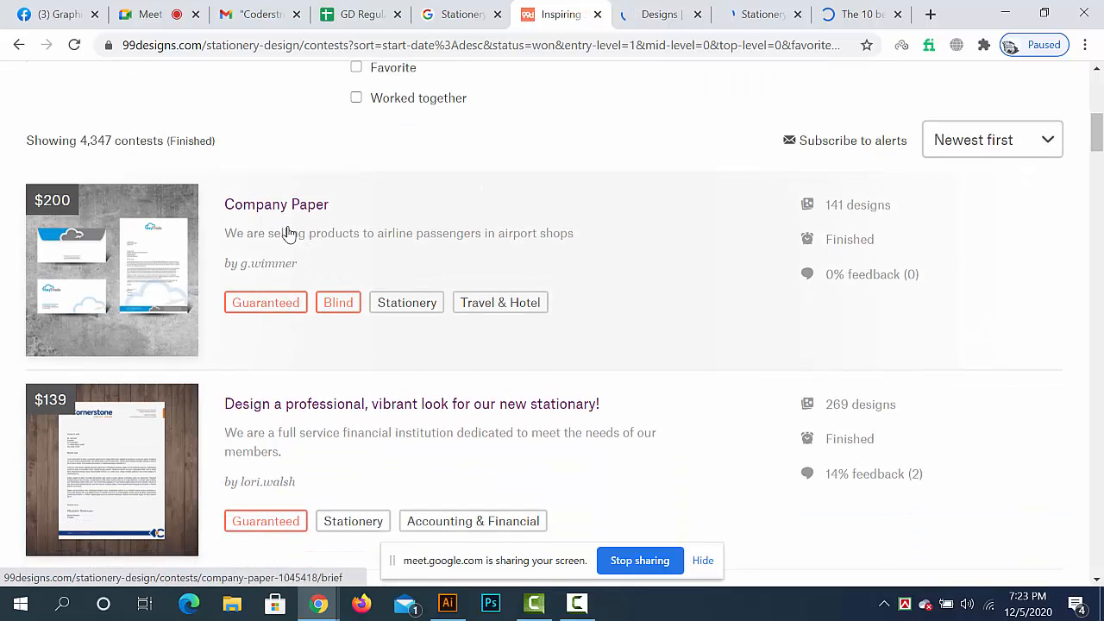
- View the letterhead contest's winning entry, close the stationery logos and best designers pages, and return to the finished contests list
click(651, 15)
scroll(612, 293, down, 4)
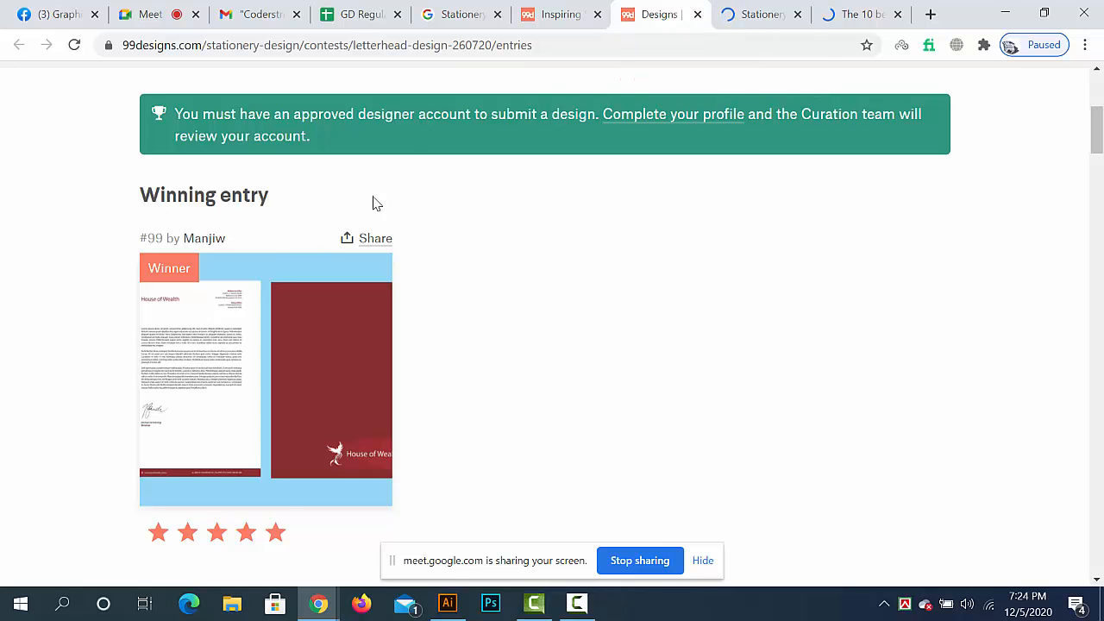
click(749, 15)
scroll(565, 209, down, 4)
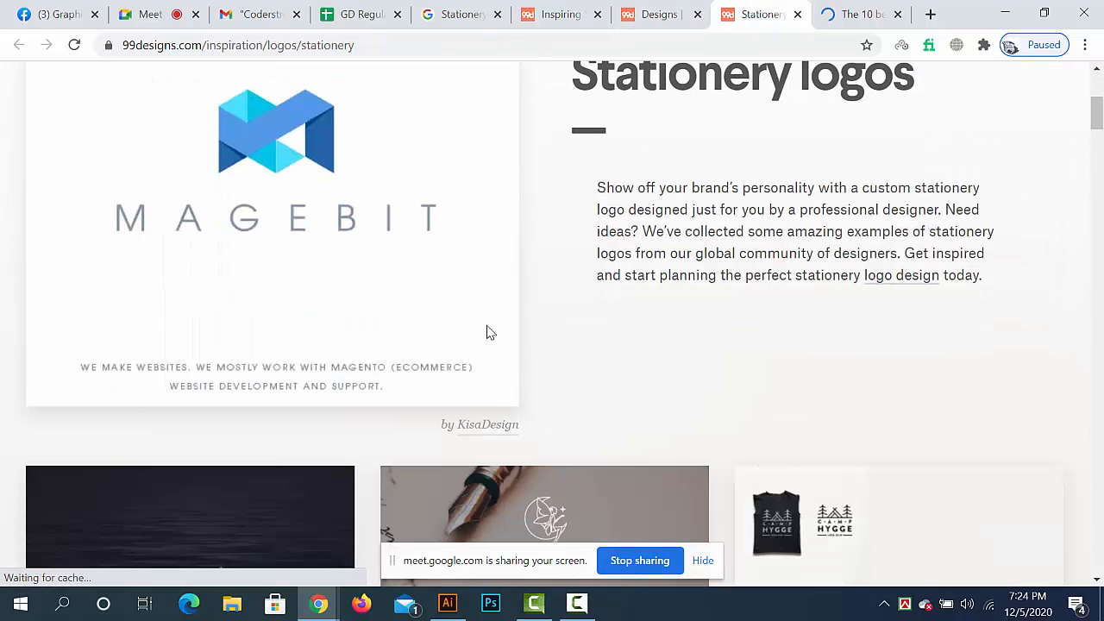
click(800, 14)
click(800, 15)
click(561, 15)
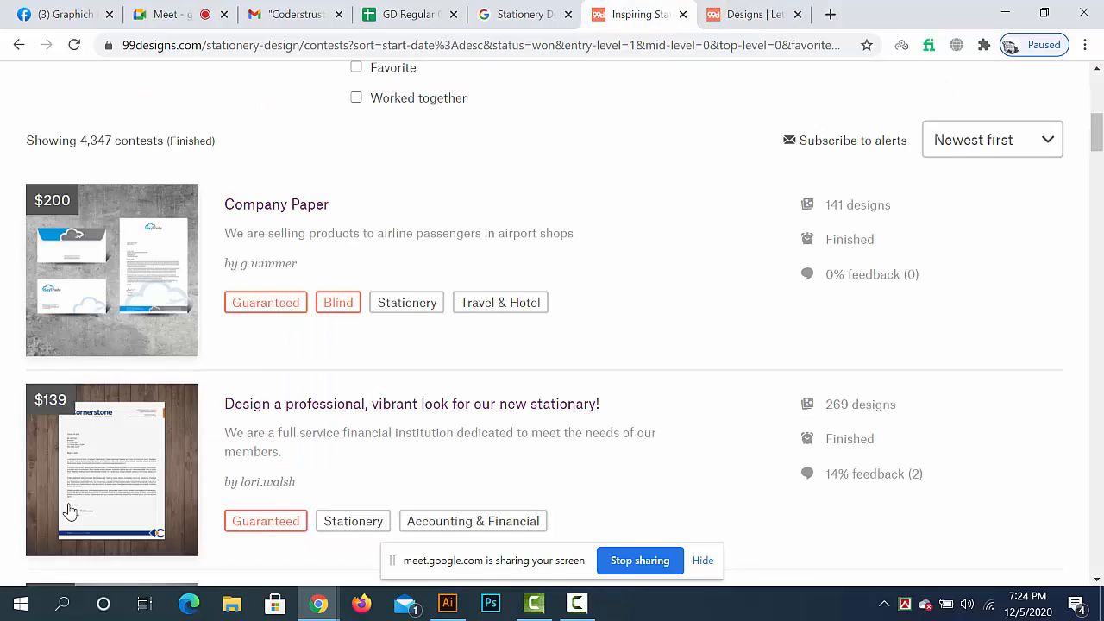
- Open the contests "Company Paper" and "Design a professional, vibrant look for our new stationary!" in new browser tabs
right_click(271, 212)
click(340, 224)
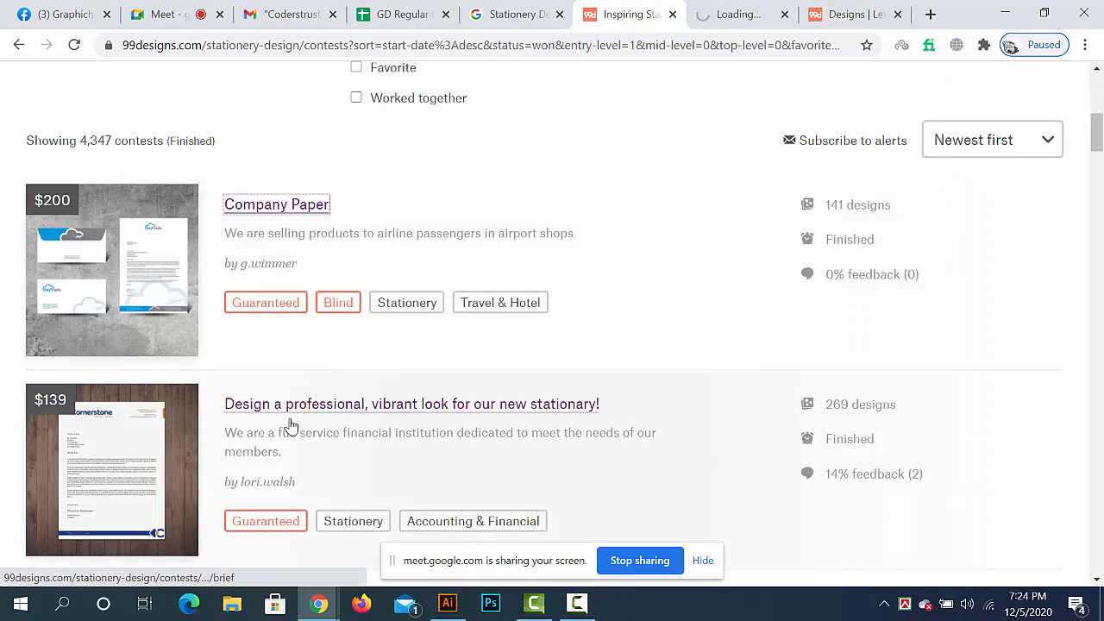
scroll(390, 256, down, 2)
right_click(399, 231)
click(449, 244)
- Open the contest "Briefpapier für Mobius-IT GmbH" in a new browser tab
scroll(333, 431, down, 2)
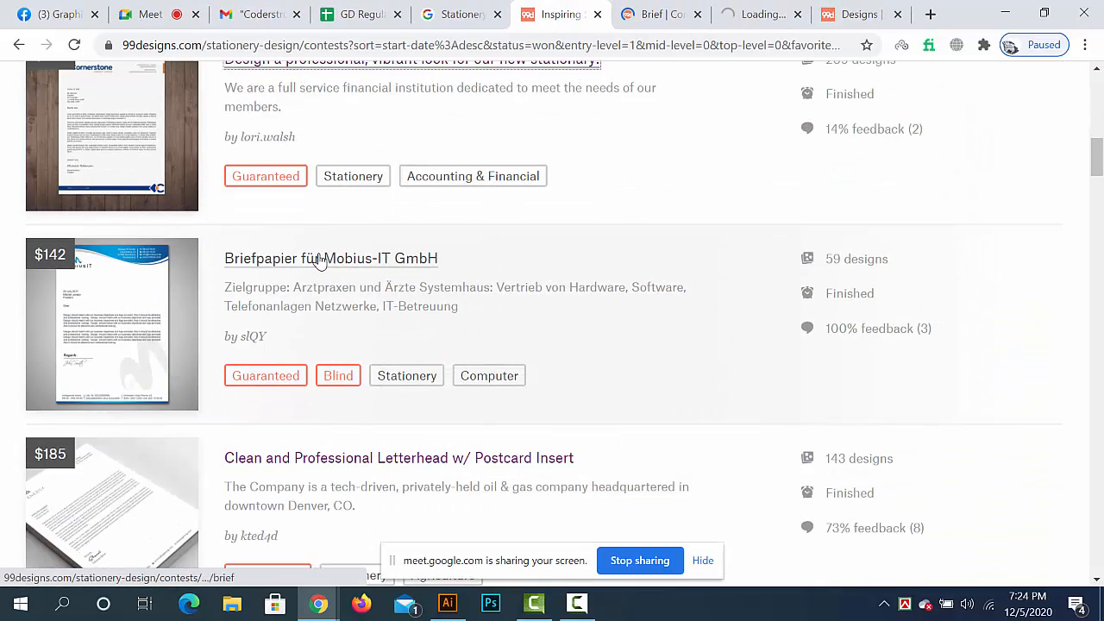
right_click(321, 262)
click(345, 271)
scroll(338, 399, down, 2)
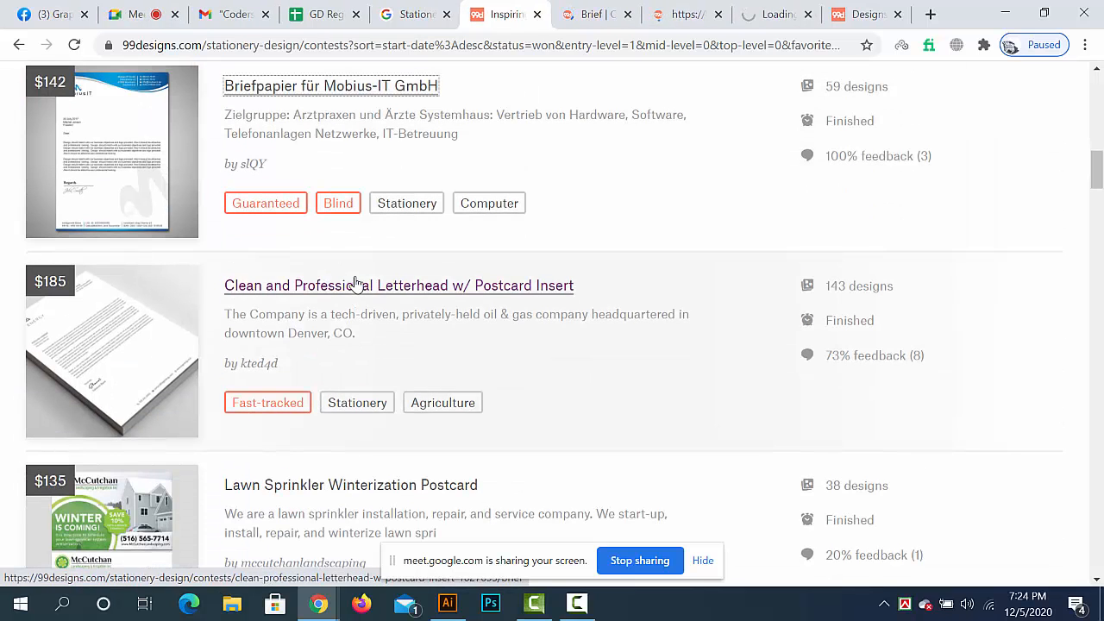
- Open the contests "Clean and Professional Letterhead w/ Postcard Insert" and "Lawn Sprinkler Winterization Postcard" in new browser tabs
right_click(361, 284)
click(375, 292)
scroll(328, 414, down, 3)
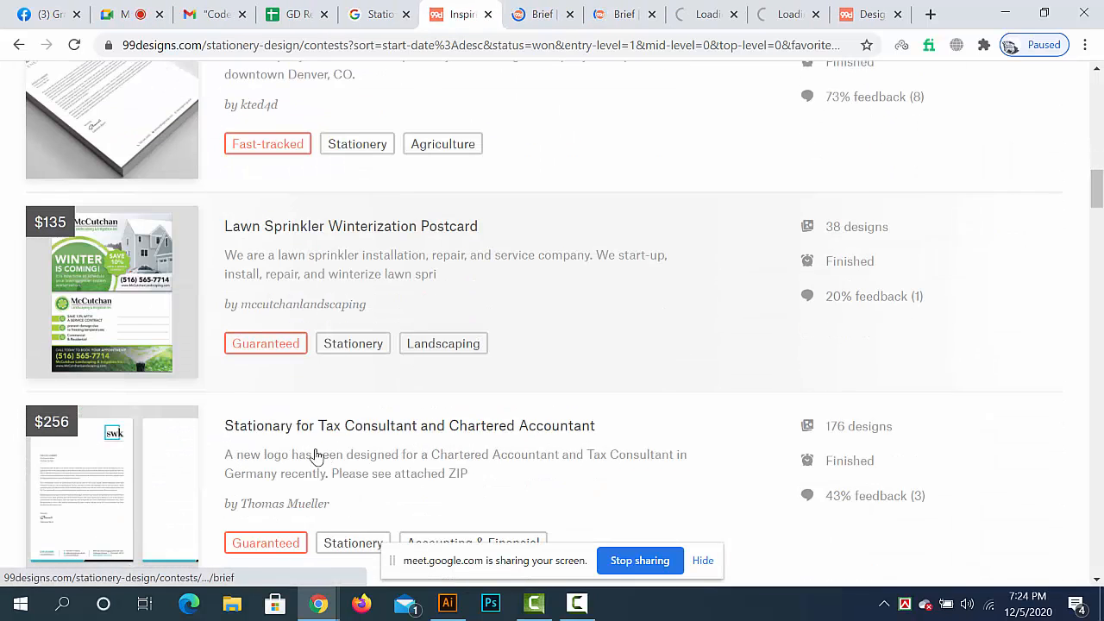
right_click(363, 228)
click(370, 235)
- Open the contests "Stationary for Tax Consultant and Chartered Accountant" and "Letterhead for Divorce & Family Law Firm; Modern, Conservative Design" in new browser tabs
scroll(358, 334, down, 3)
right_click(361, 170)
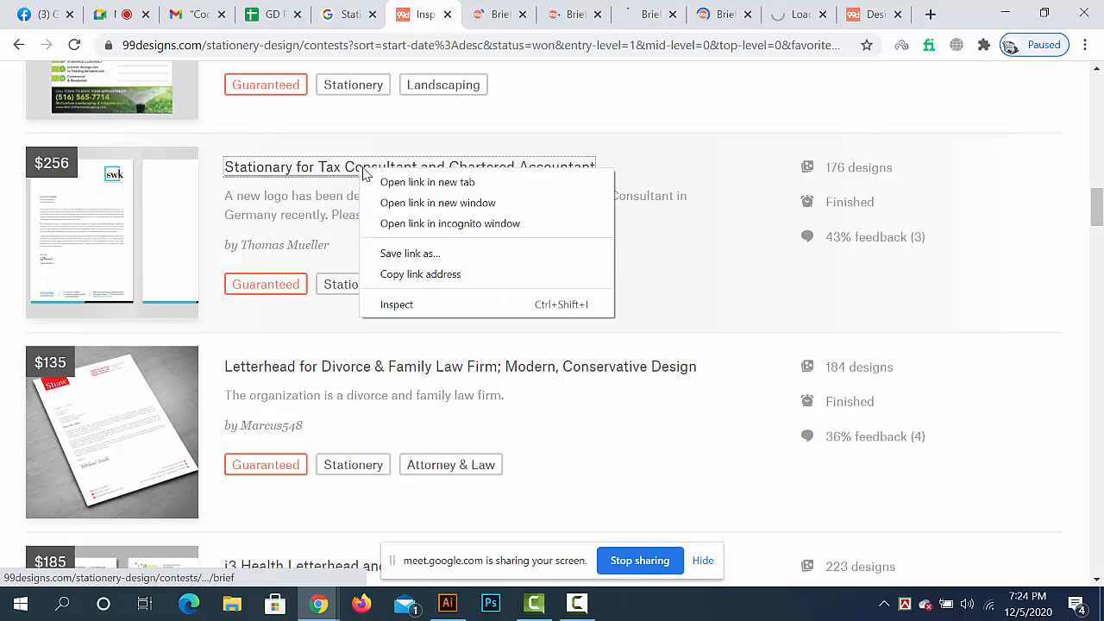
click(371, 179)
right_click(296, 371)
click(345, 382)
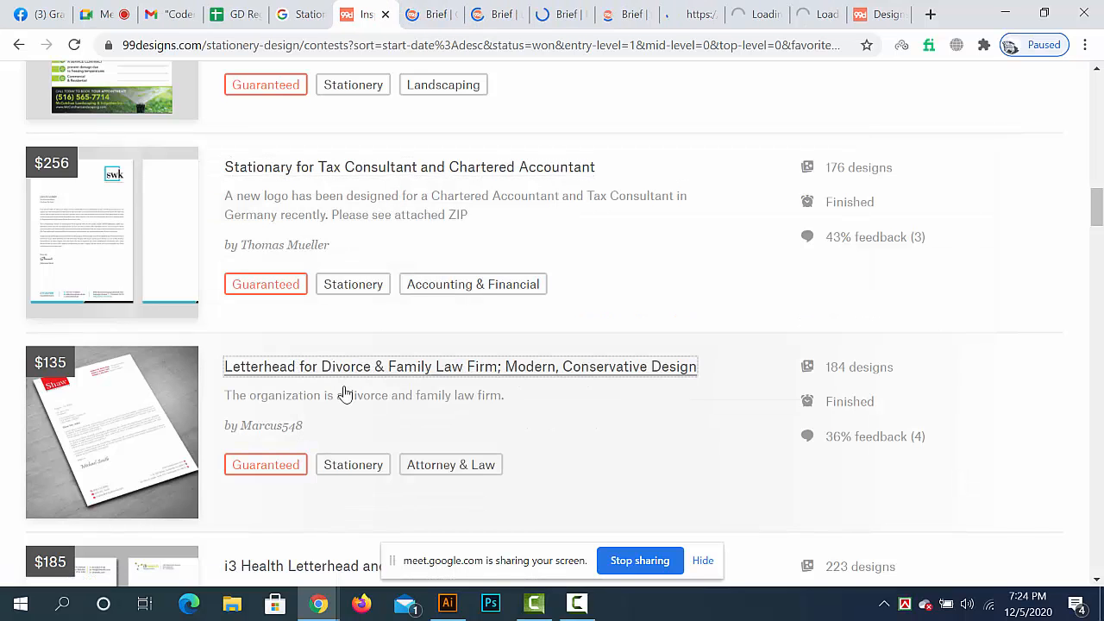
- Open the contest "i3 Health Letterhead and Envelopes" in a new browser tab
scroll(345, 395, down, 2)
scroll(345, 395, down, 2)
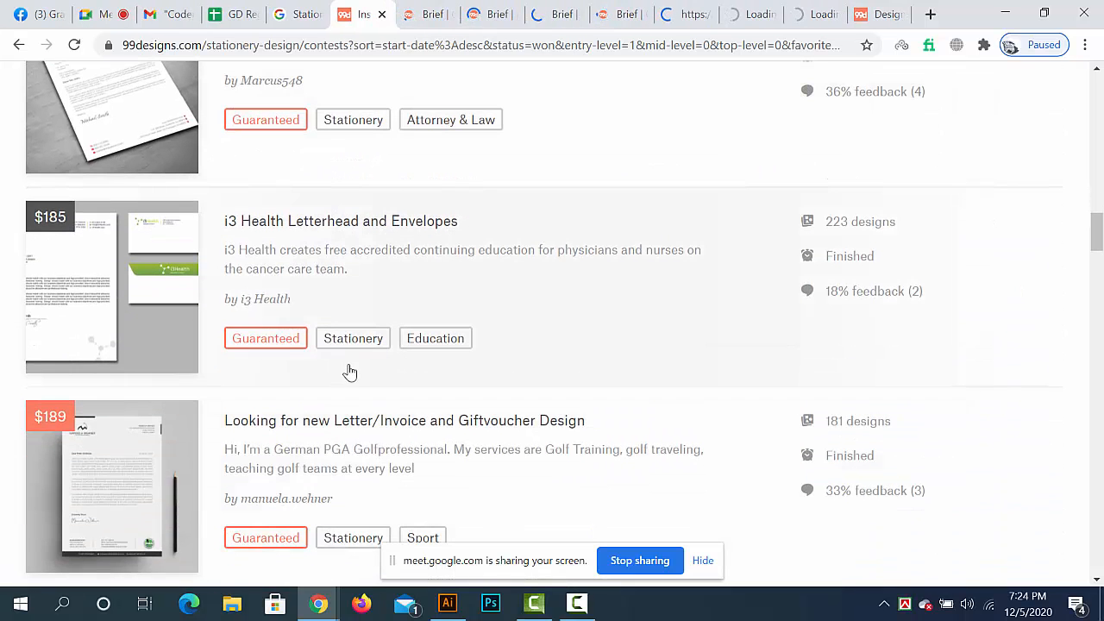
right_click(355, 225)
click(369, 237)
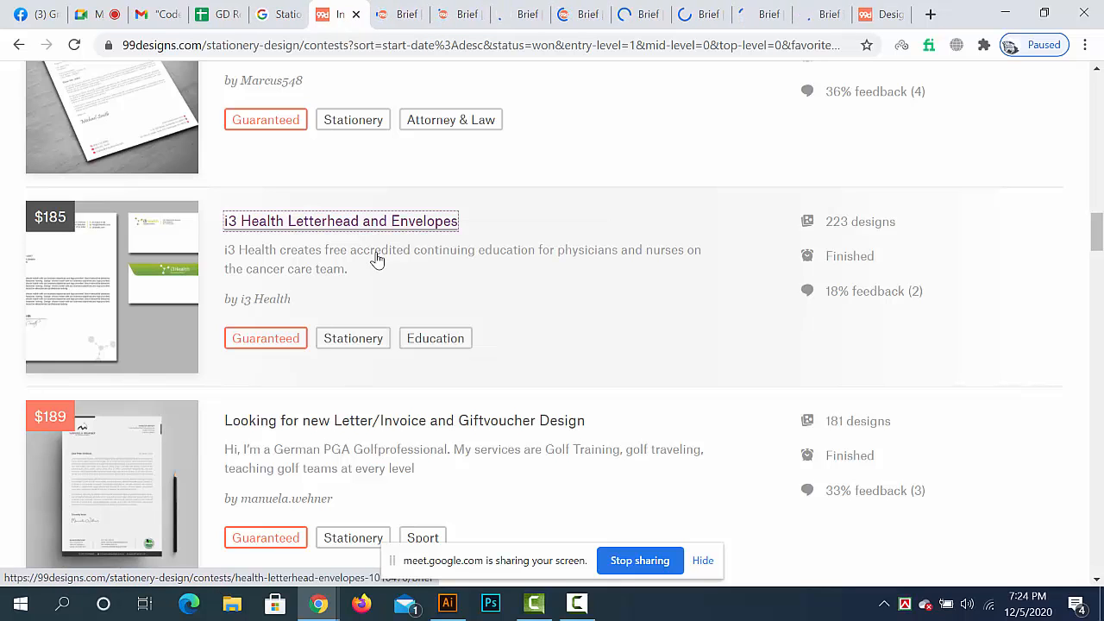
- Switch to the already open "Letterhead Design" contest and highlight its title and prize amount
scroll(377, 260, up, 1)
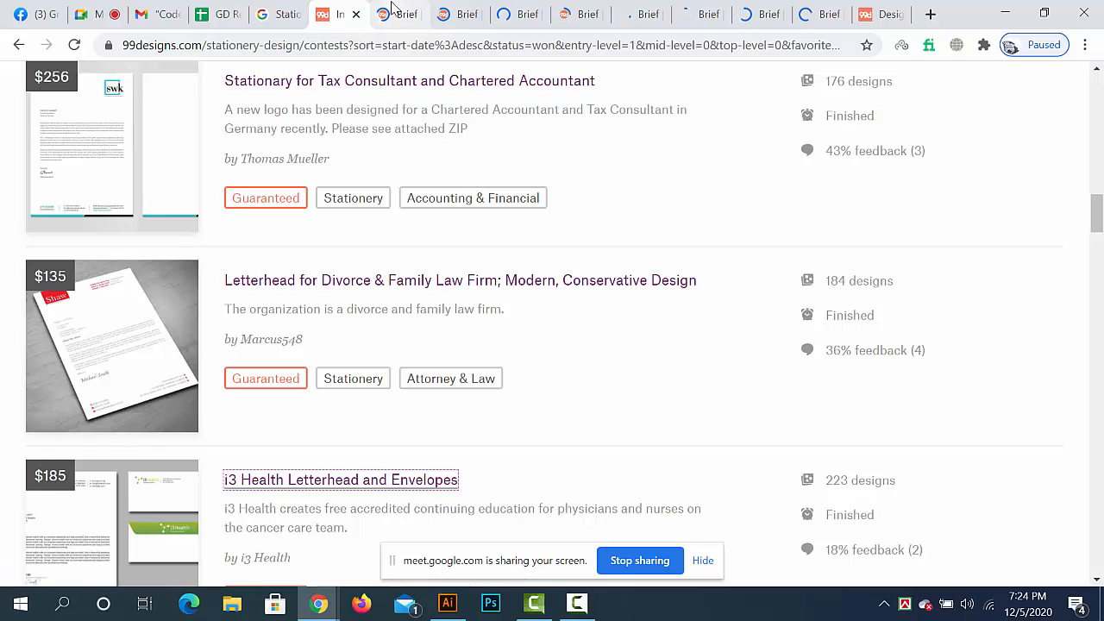
click(875, 14)
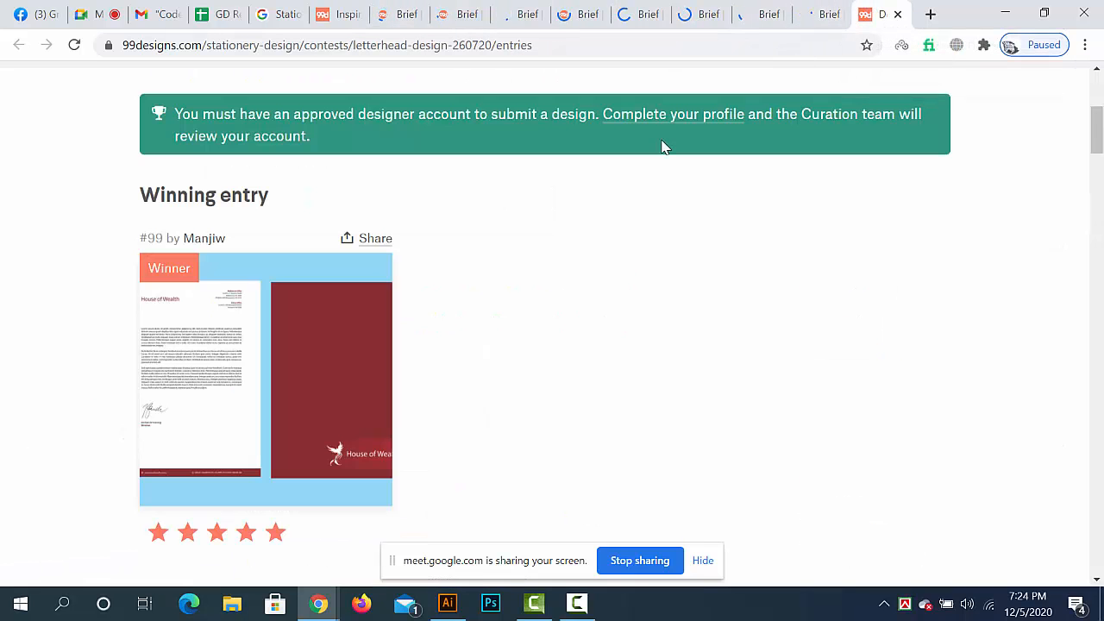
scroll(401, 449, up, 2)
scroll(401, 449, up, 2)
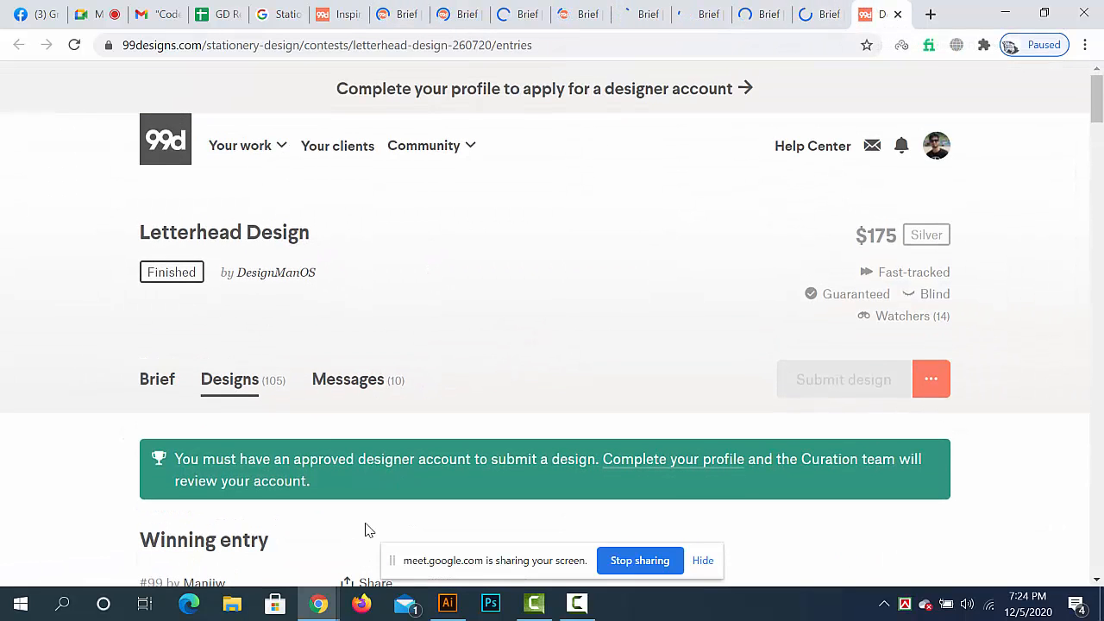
drag(151, 233, 310, 233)
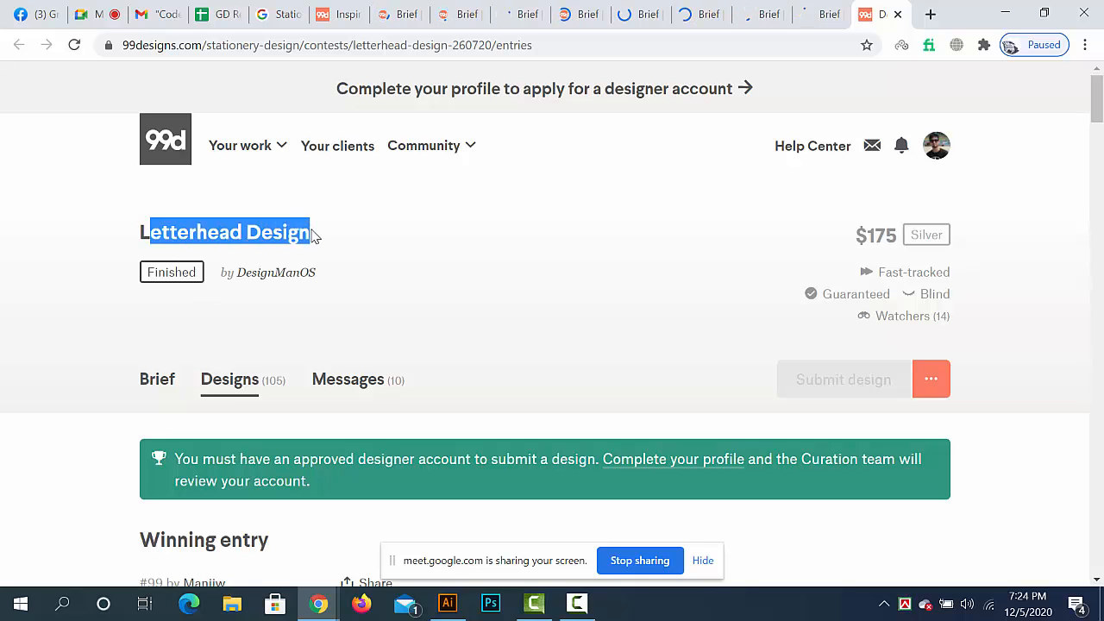
click(685, 336)
mouse_move(895, 239)
drag(896, 239, 864, 238)
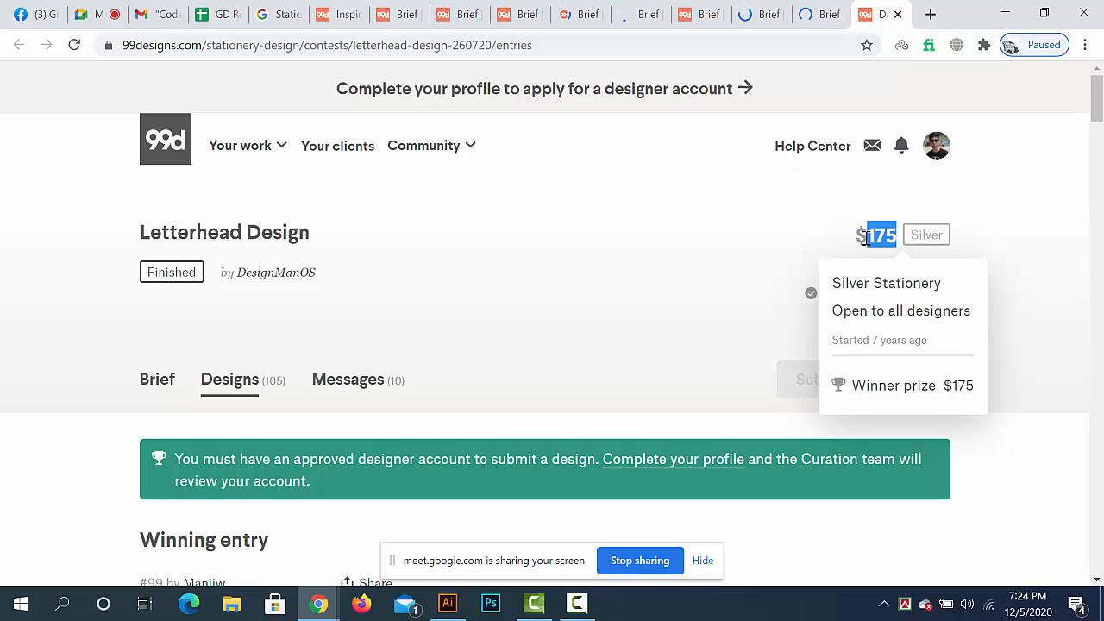
- Compare the Letterhead Design contest's winning entry with its prize, highlighting digits of the prize amount and viewing the prize details
scroll(604, 388, down, 5)
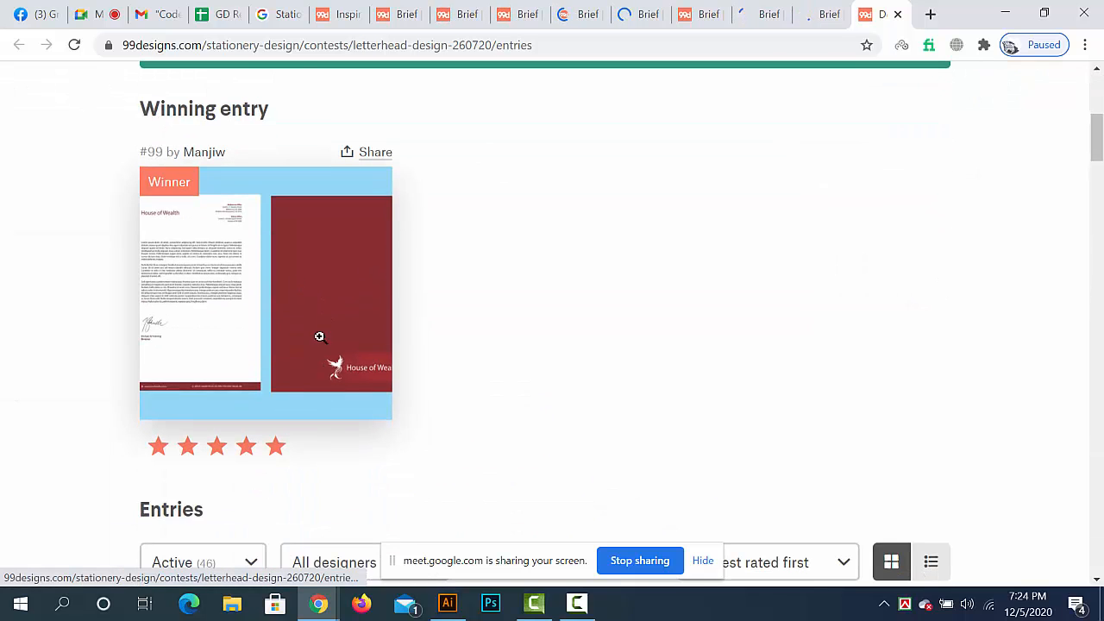
scroll(388, 353, up, 5)
mouse_move(890, 235)
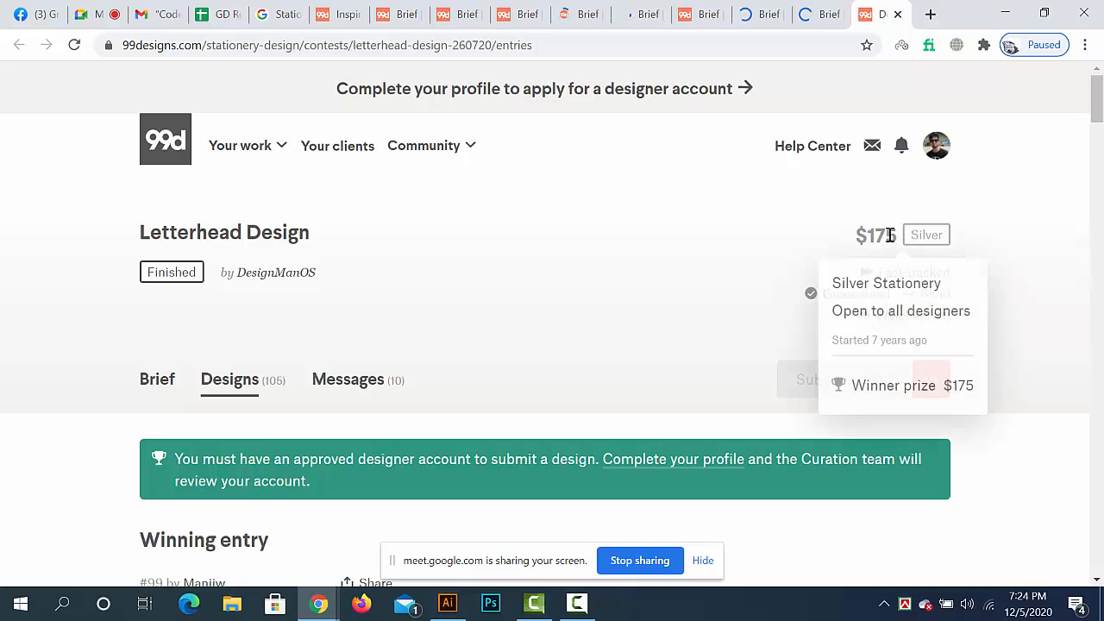
drag(890, 235, 904, 240)
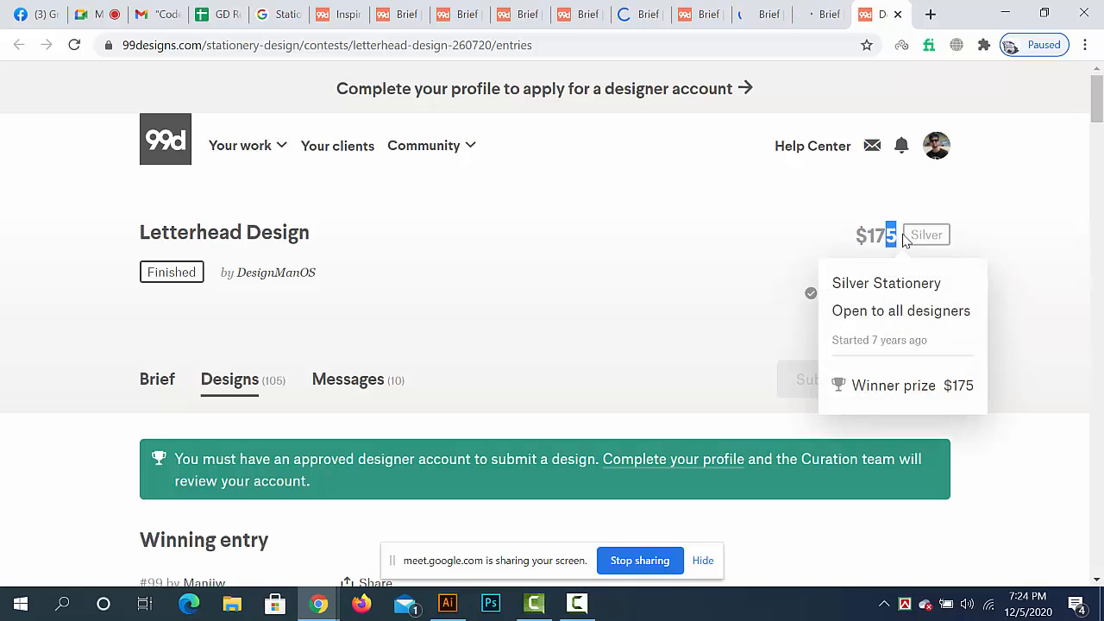
click(892, 235)
drag(891, 234, 895, 235)
scroll(259, 388, down, 4)
scroll(682, 426, up, 4)
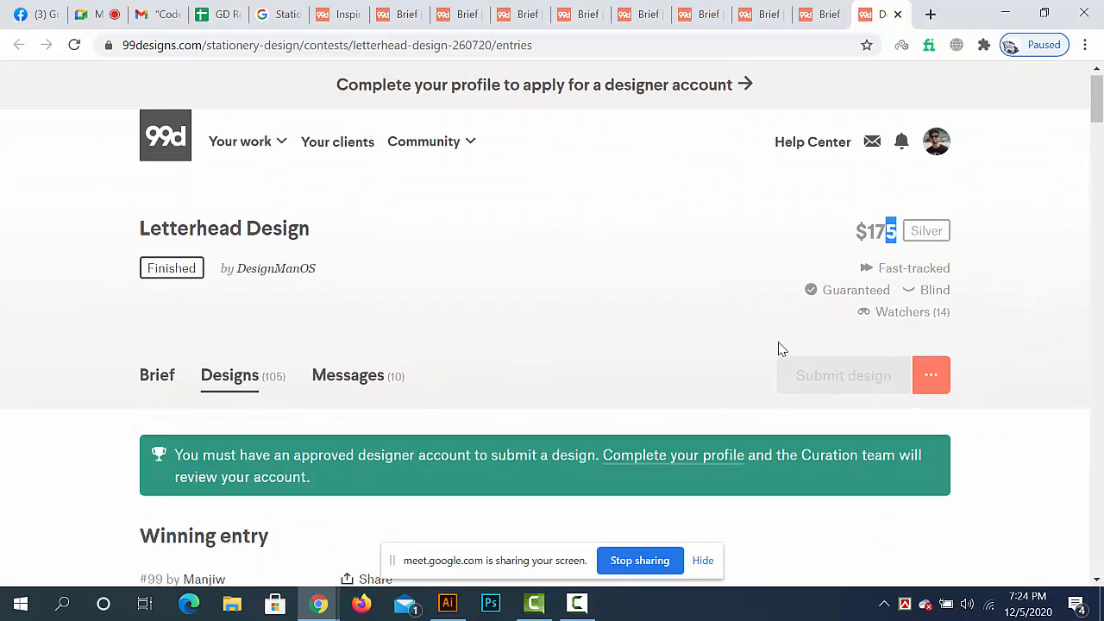
click(888, 239)
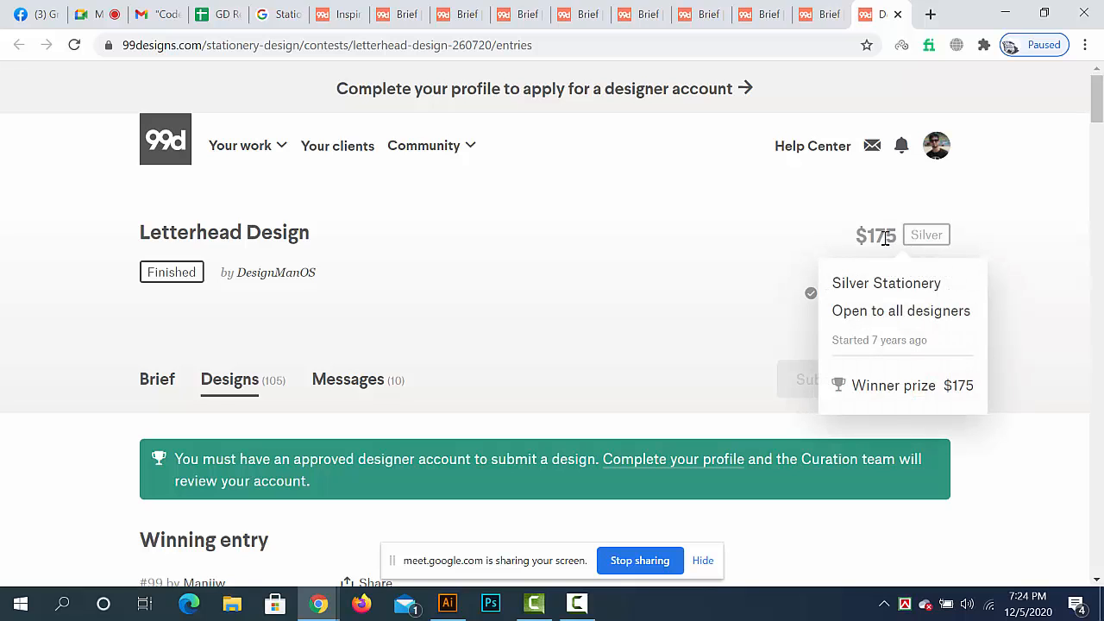
drag(887, 238, 880, 238)
click(883, 240)
double_click(872, 238)
- View the Letterhead Design contest's winning entry #99 at full size and return to the entries page
scroll(221, 419, down, 5)
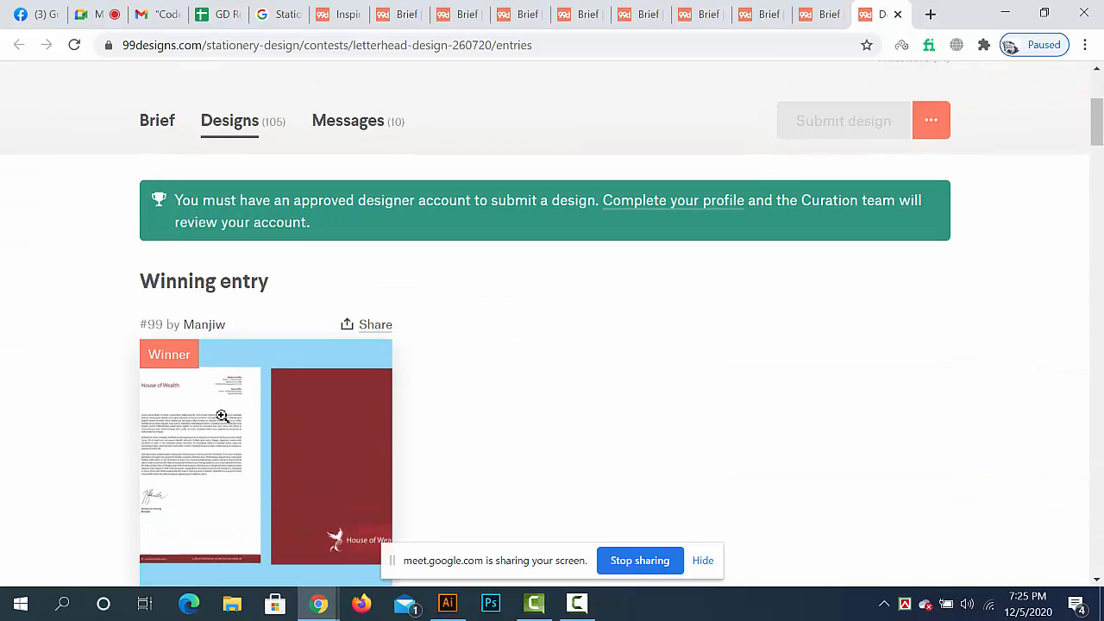
click(238, 275)
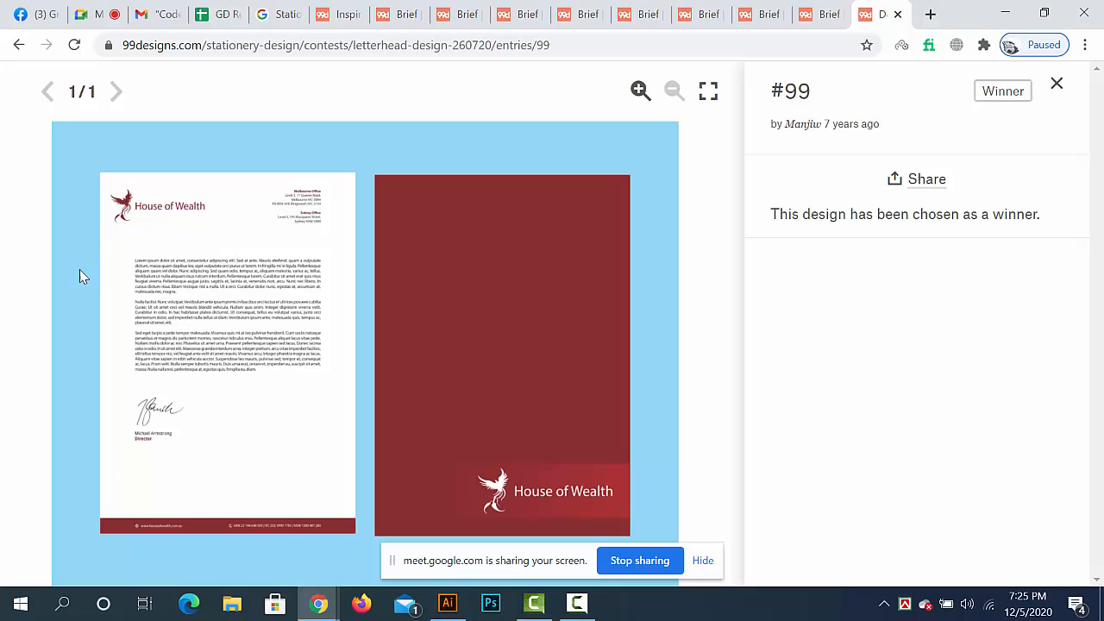
click(1056, 85)
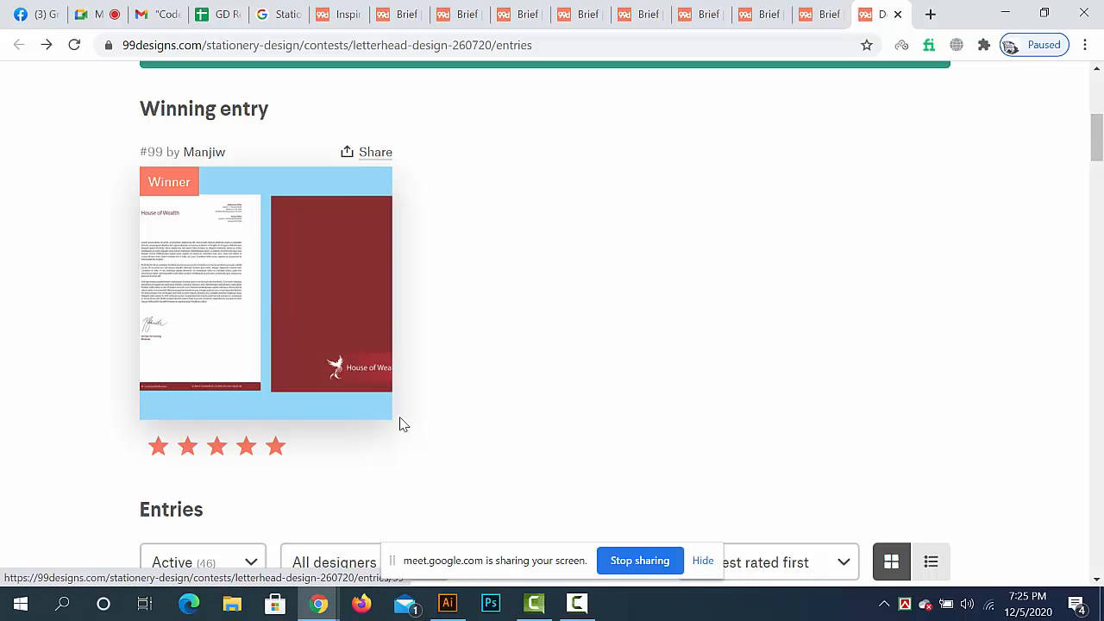
scroll(399, 422, down, 4)
- Switch to the "Company Paper" contest brief and highlight the Contest deliverables heading and its Letterhead and Envelope items
click(397, 17)
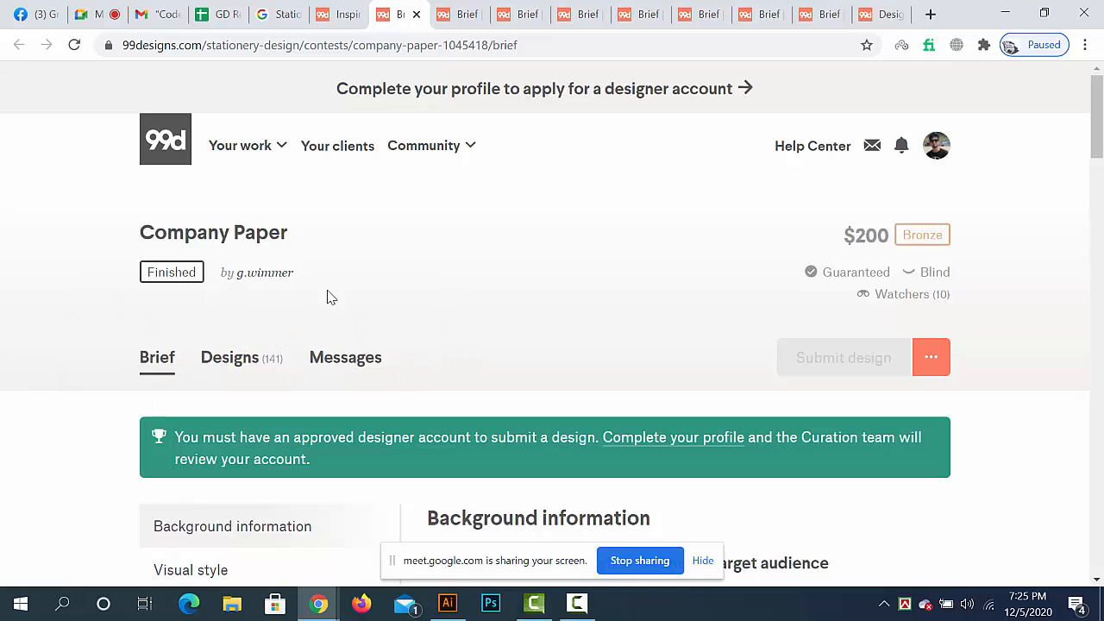
scroll(348, 356, down, 4)
scroll(347, 355, down, 15)
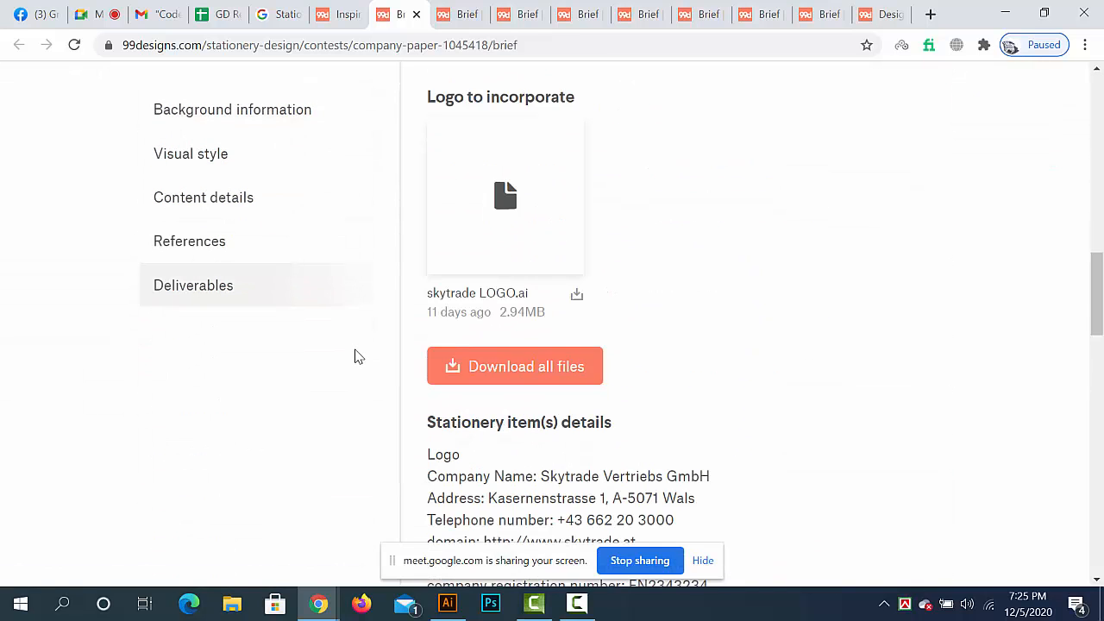
scroll(357, 355, down, 7)
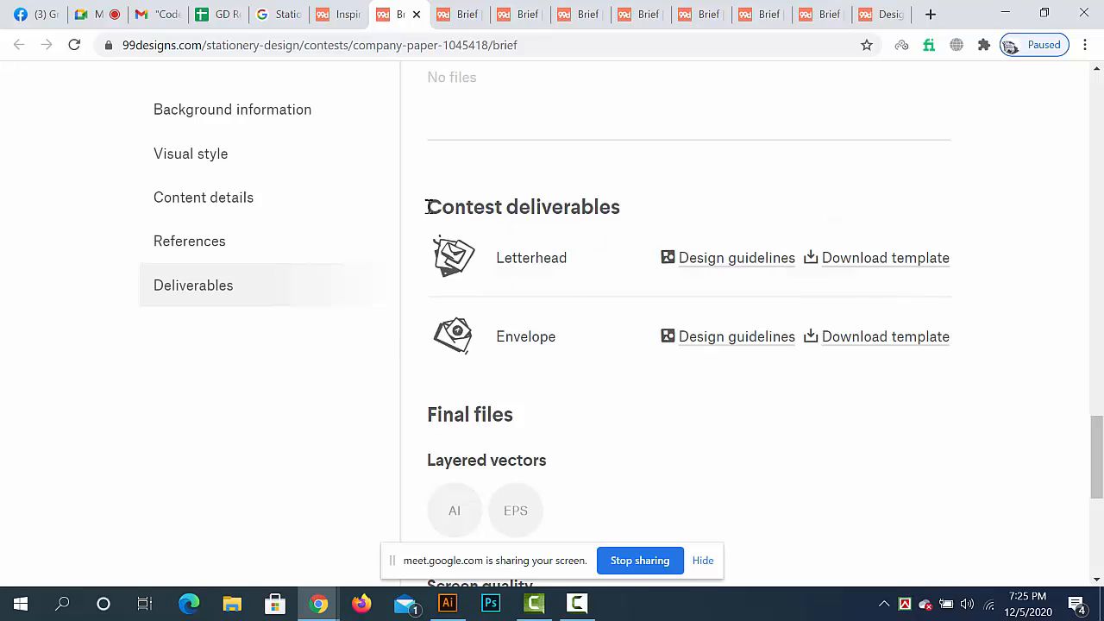
drag(432, 207, 646, 213)
click(647, 213)
drag(496, 261, 594, 271)
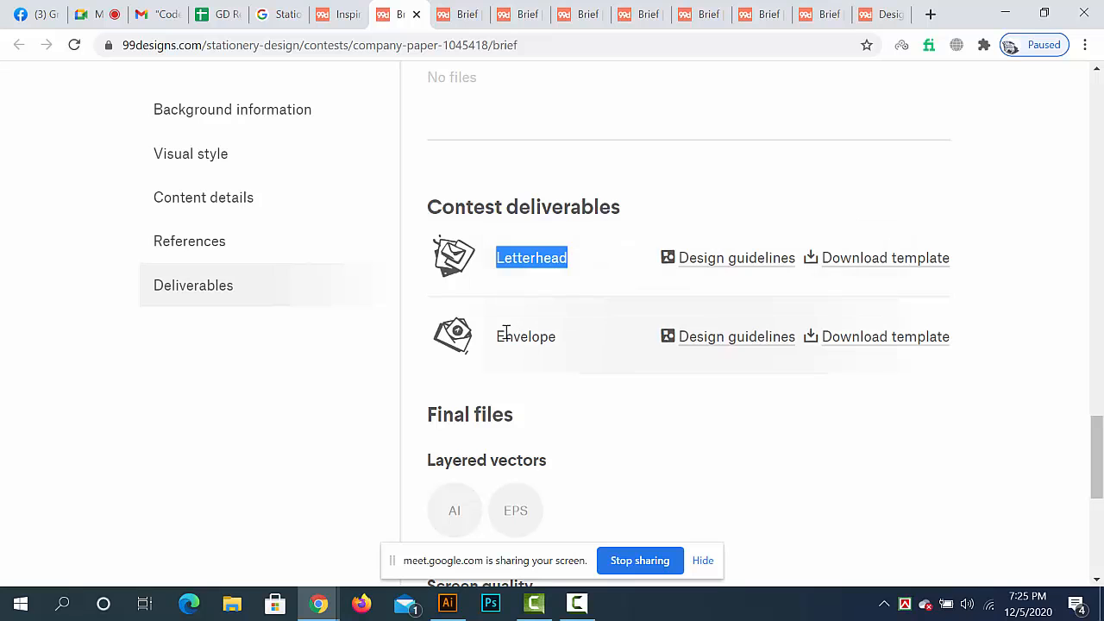
drag(498, 336, 618, 347)
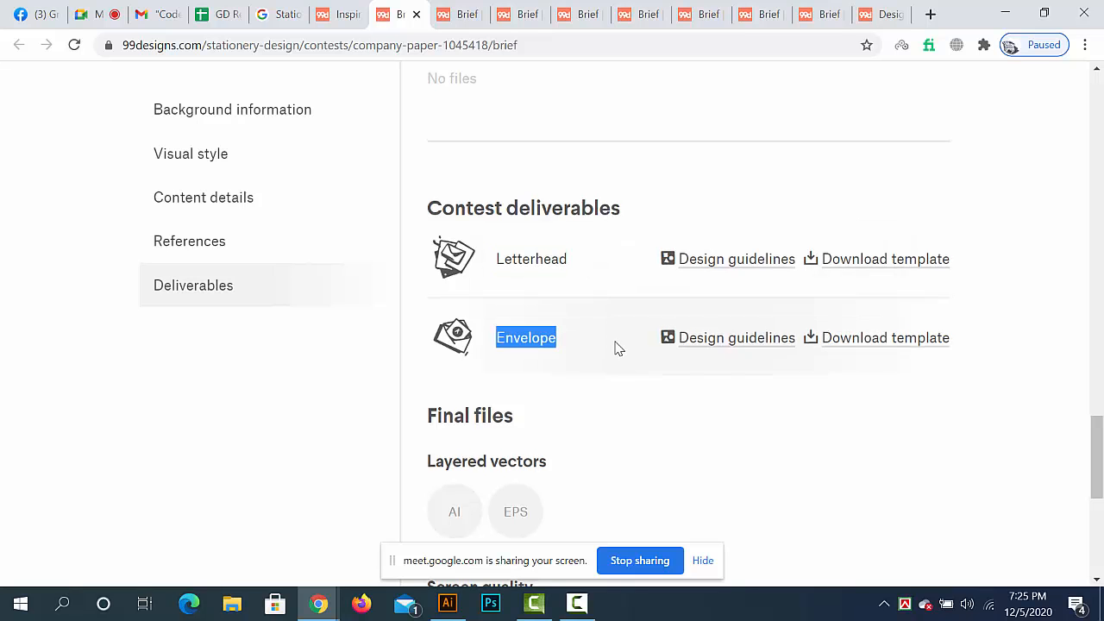
- Review the Company Paper brief's background information, stationery item details and final file formats
scroll(617, 347, up, 7)
scroll(617, 346, up, 9)
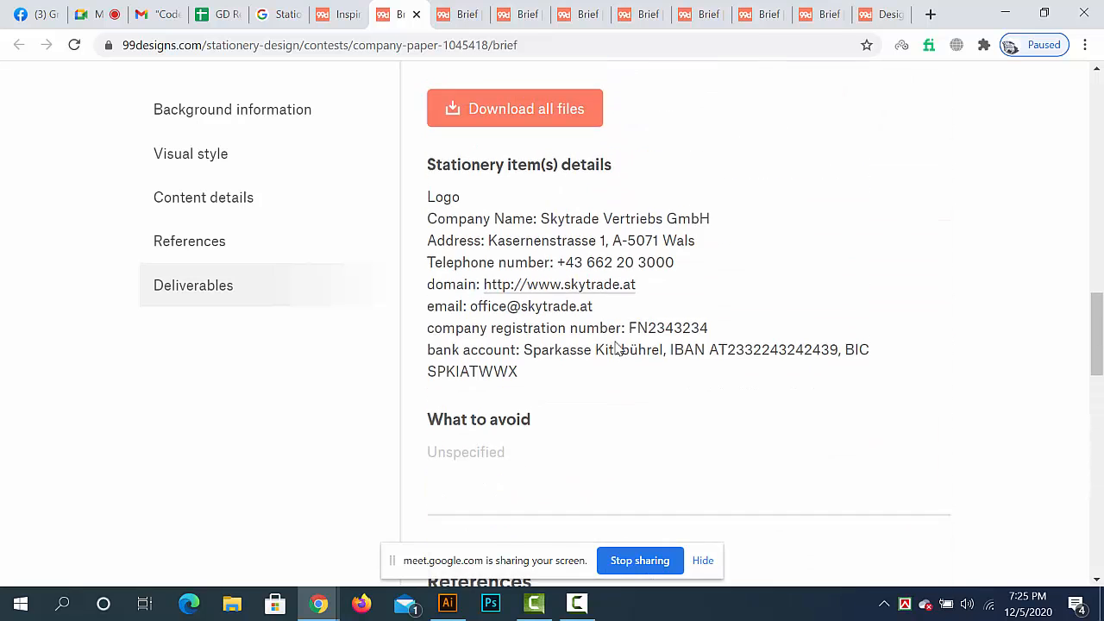
scroll(617, 349, up, 3)
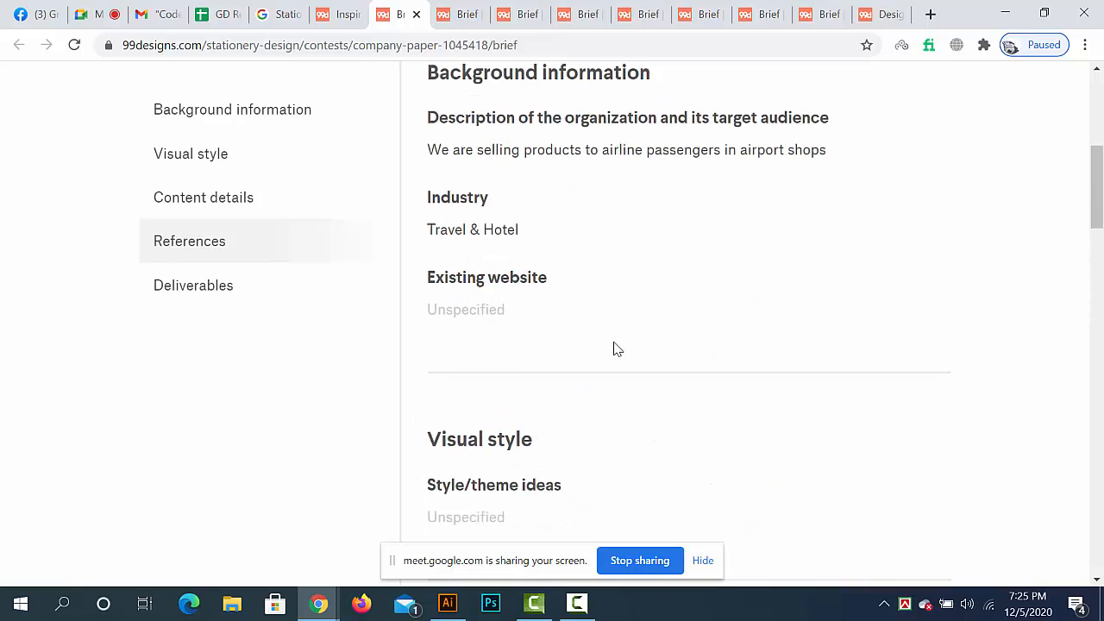
scroll(617, 348, up, 5)
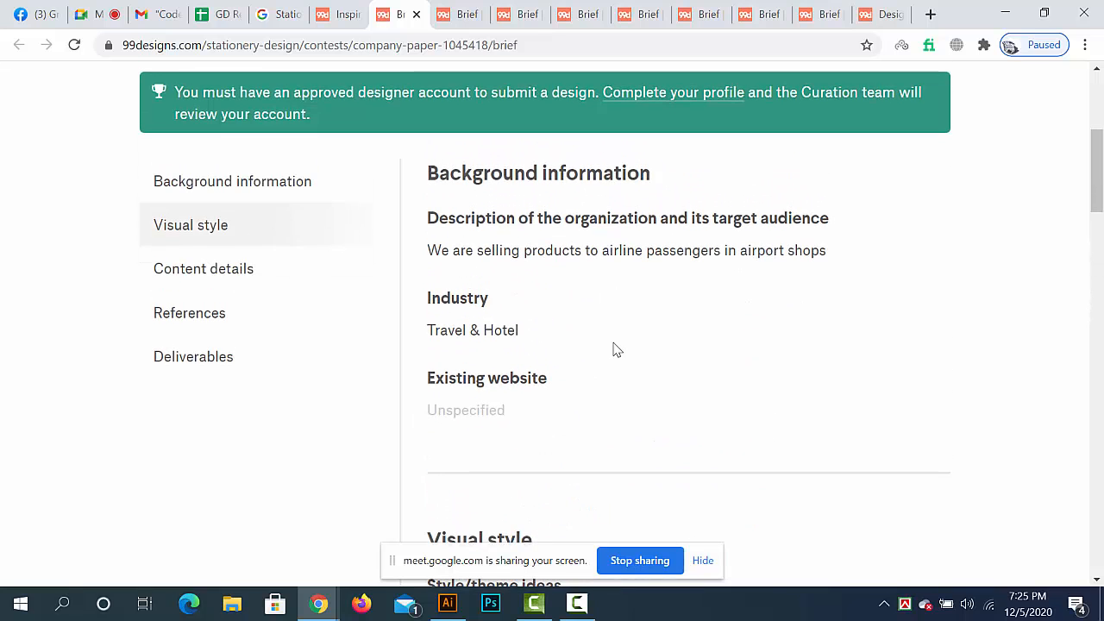
scroll(613, 345, down, 4)
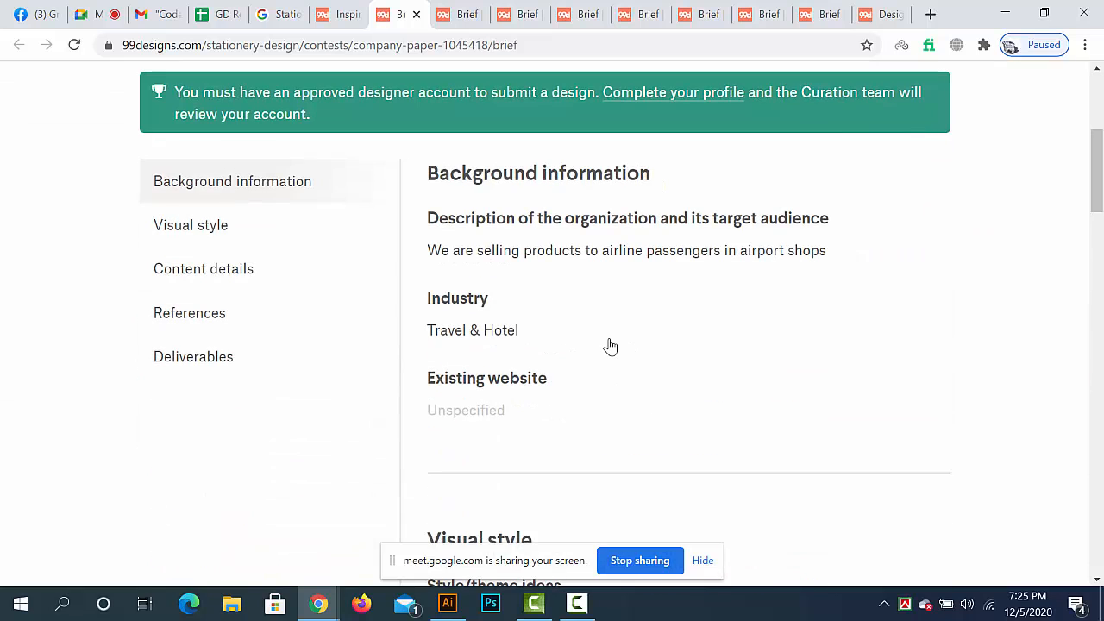
scroll(611, 346, down, 5)
scroll(608, 347, down, 5)
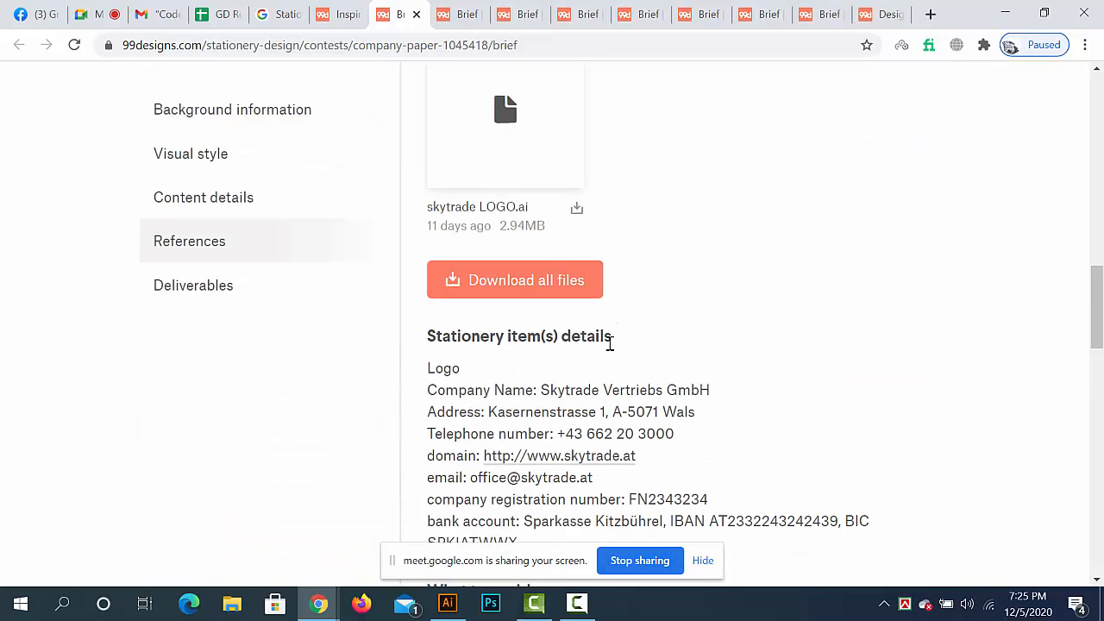
scroll(609, 345, down, 5)
scroll(609, 348, down, 10)
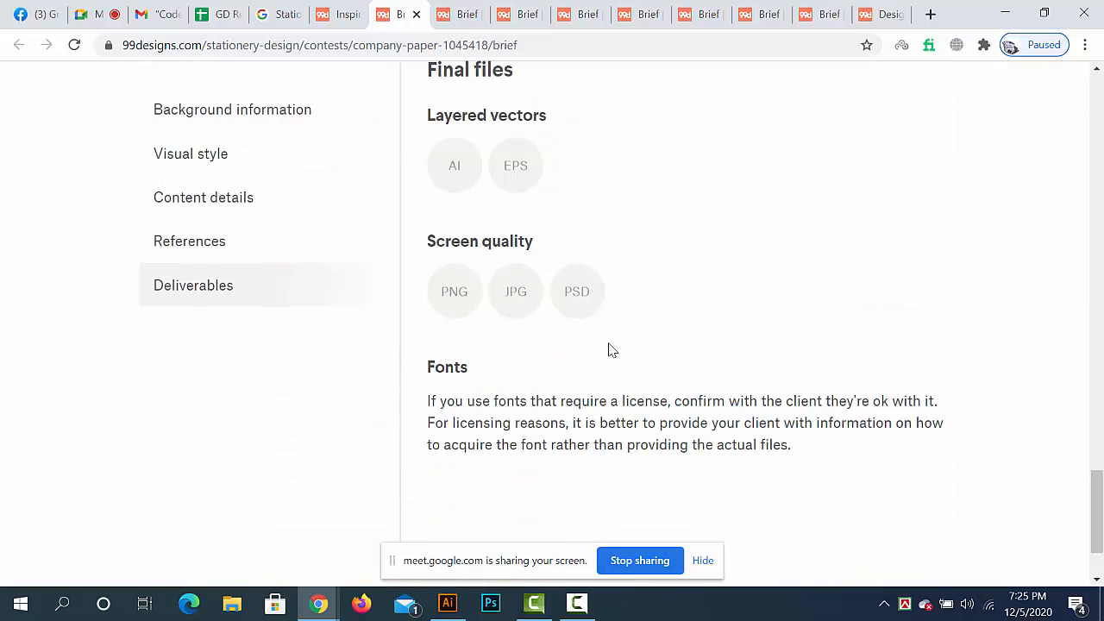
- Check the end of the brief and highlight the Letterhead and Envelope deliverables once more
scroll(609, 348, up, 2)
scroll(609, 349, down, 1)
scroll(609, 349, down, 3)
scroll(609, 349, up, 8)
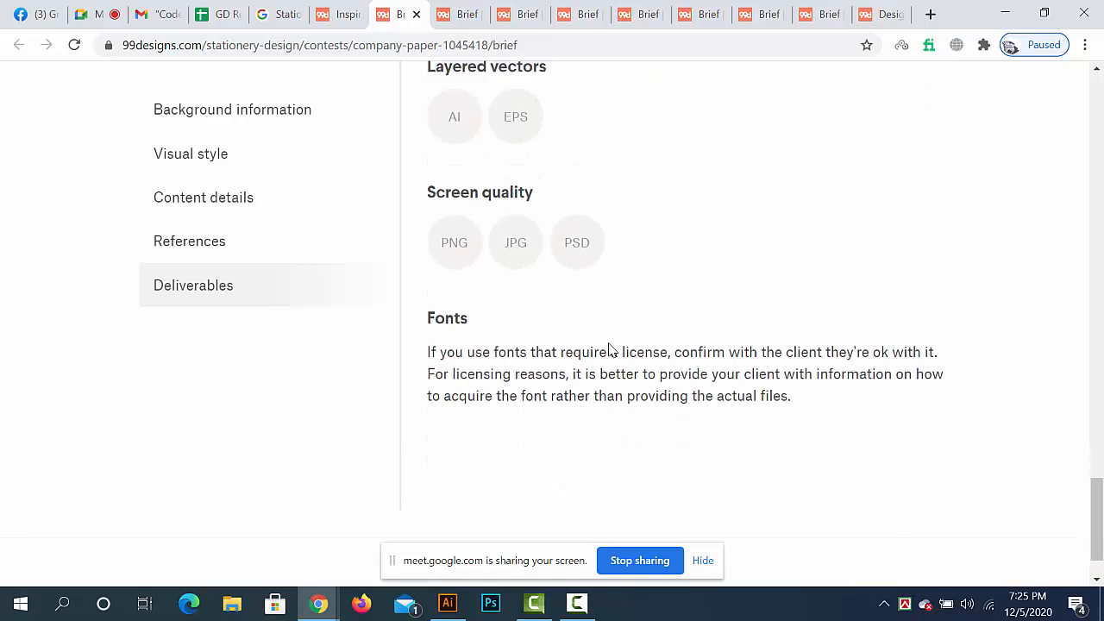
scroll(530, 353, down, 3)
drag(495, 300, 569, 327)
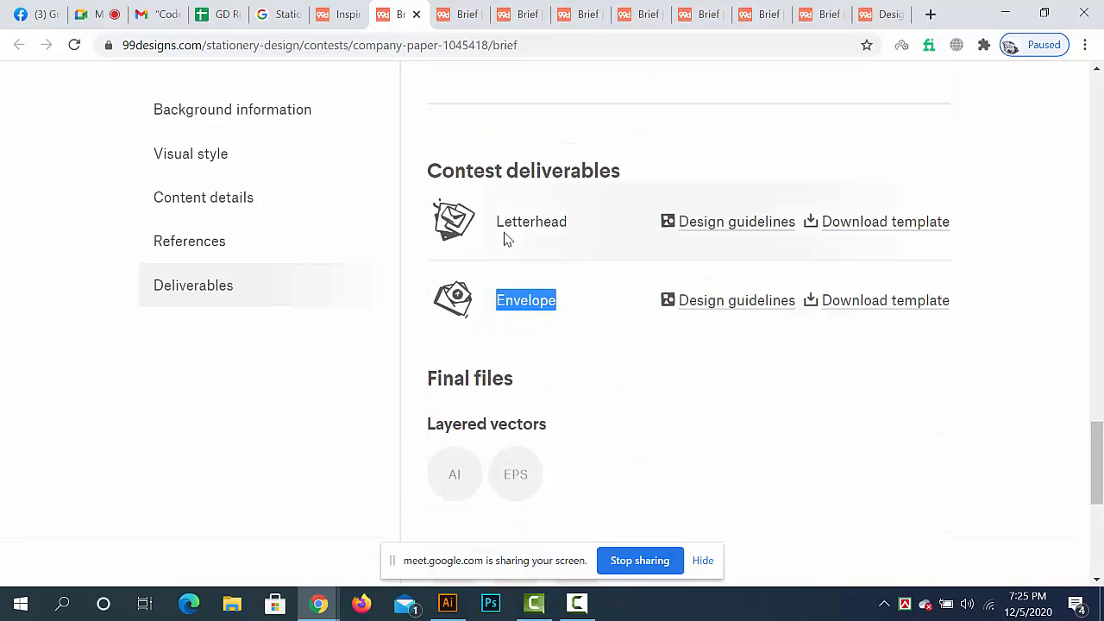
drag(492, 221, 563, 249)
drag(497, 302, 593, 309)
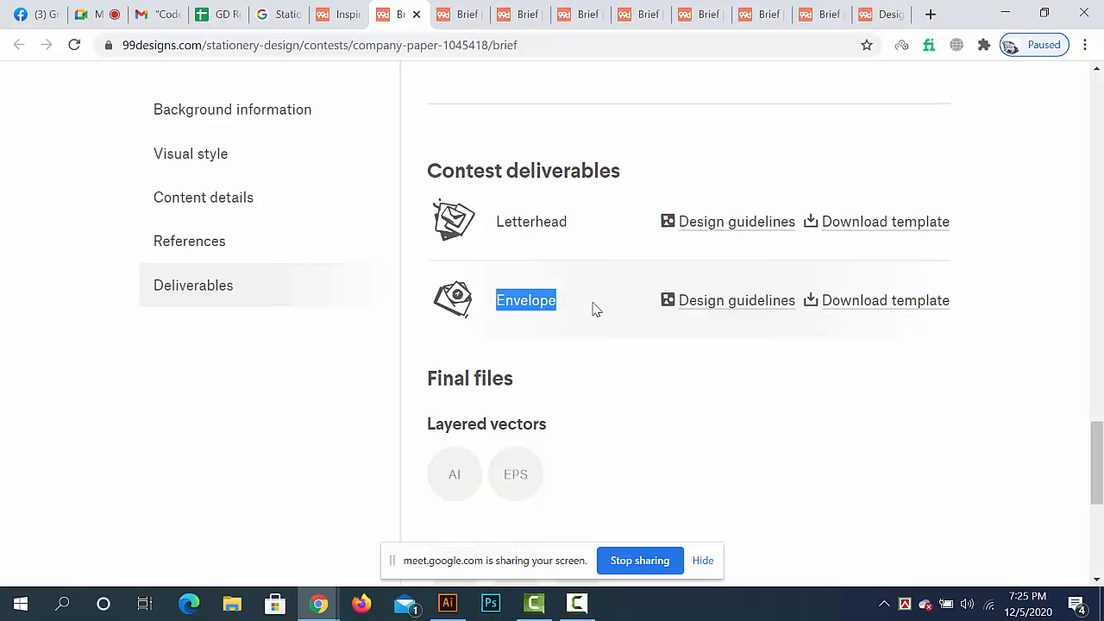
- Highlight the whole text block under "Stationery item(s) details" in the Company Paper brief
scroll(595, 309, up, 3)
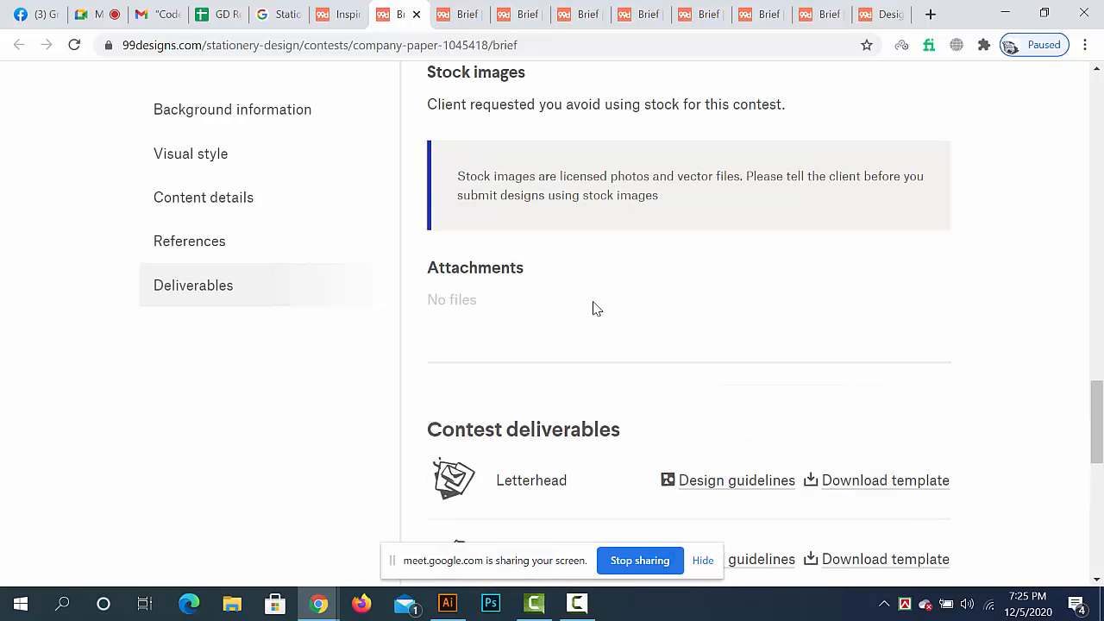
scroll(596, 309, down, 1)
scroll(595, 309, up, 8)
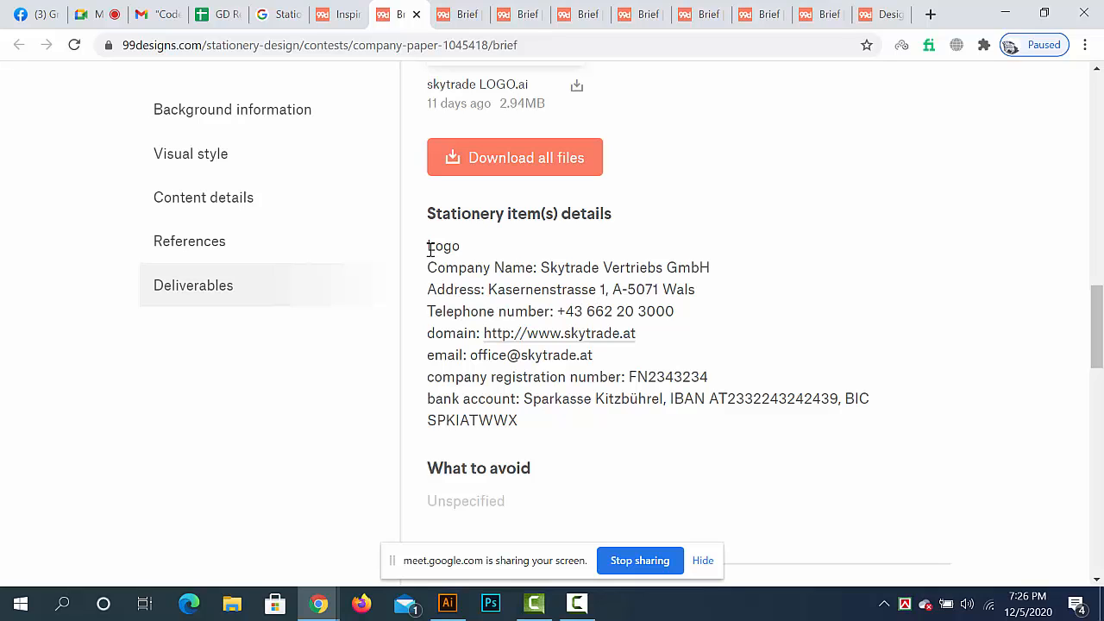
drag(446, 248, 897, 432)
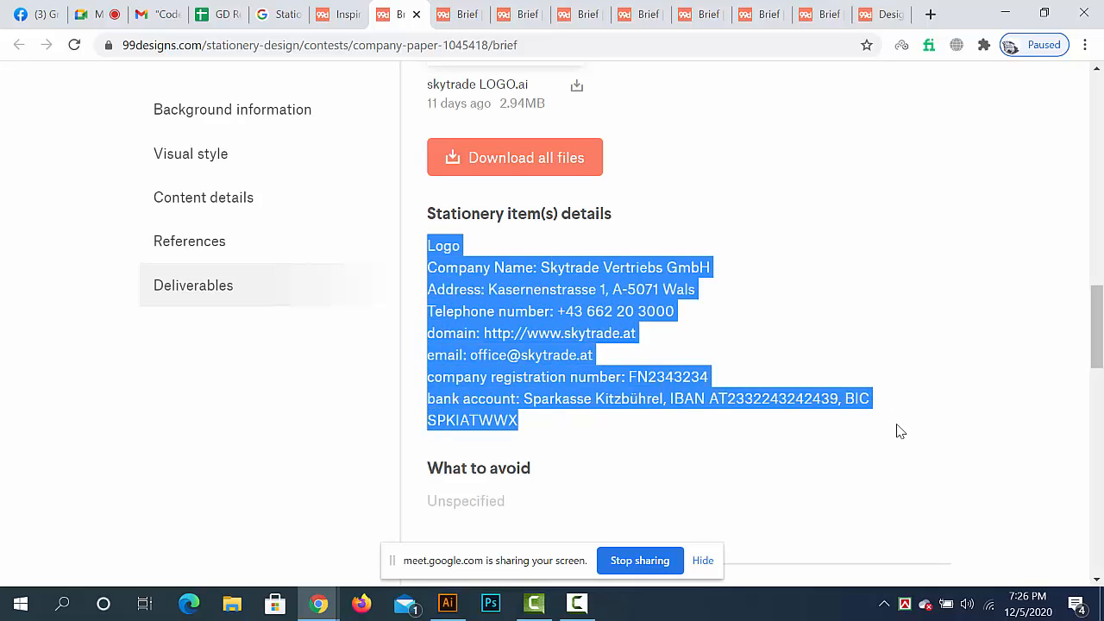
- Review the logo and content sections of the Company Paper brief and highlight its Letterhead and Envelope deliverables
click(897, 436)
scroll(862, 418, up, 3)
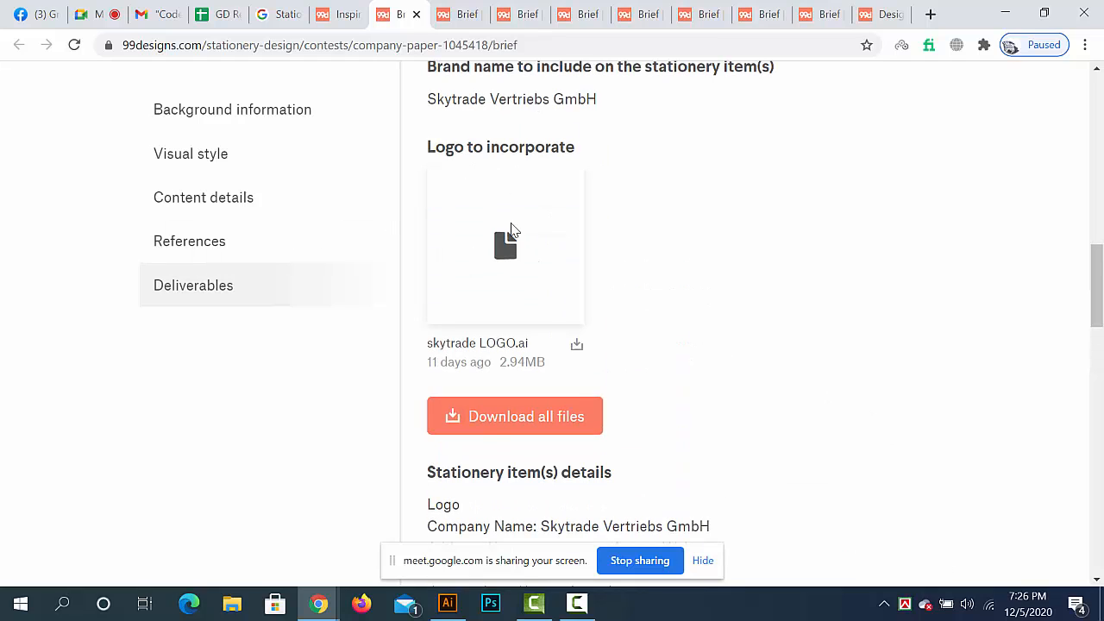
scroll(544, 360, down, 13)
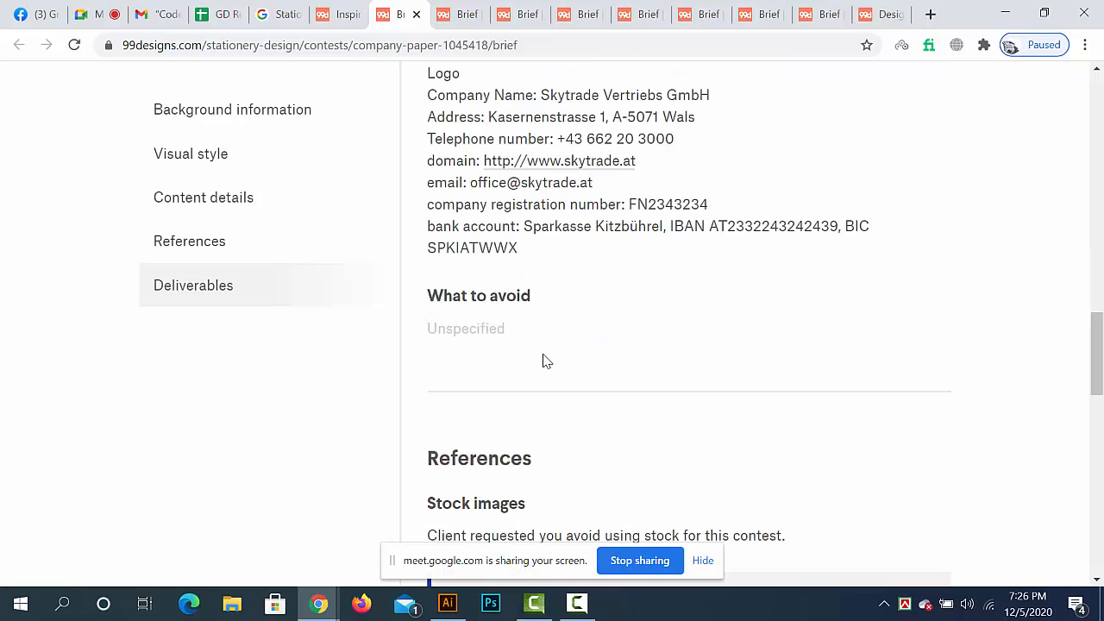
scroll(535, 333, down, 2)
scroll(522, 328, up, 2)
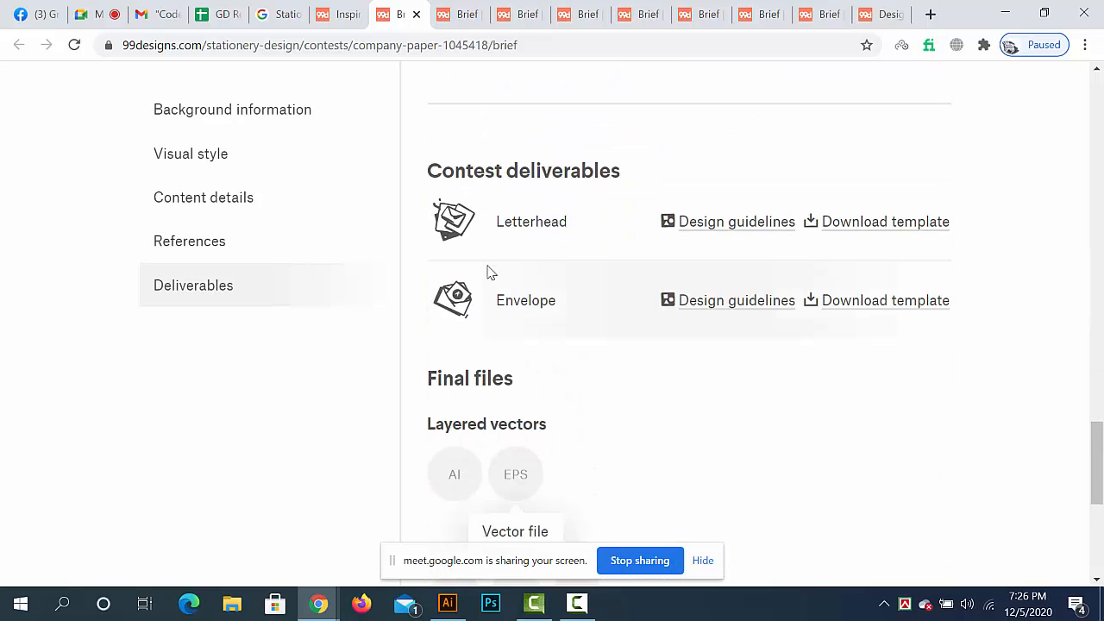
drag(495, 222, 569, 223)
drag(501, 300, 602, 312)
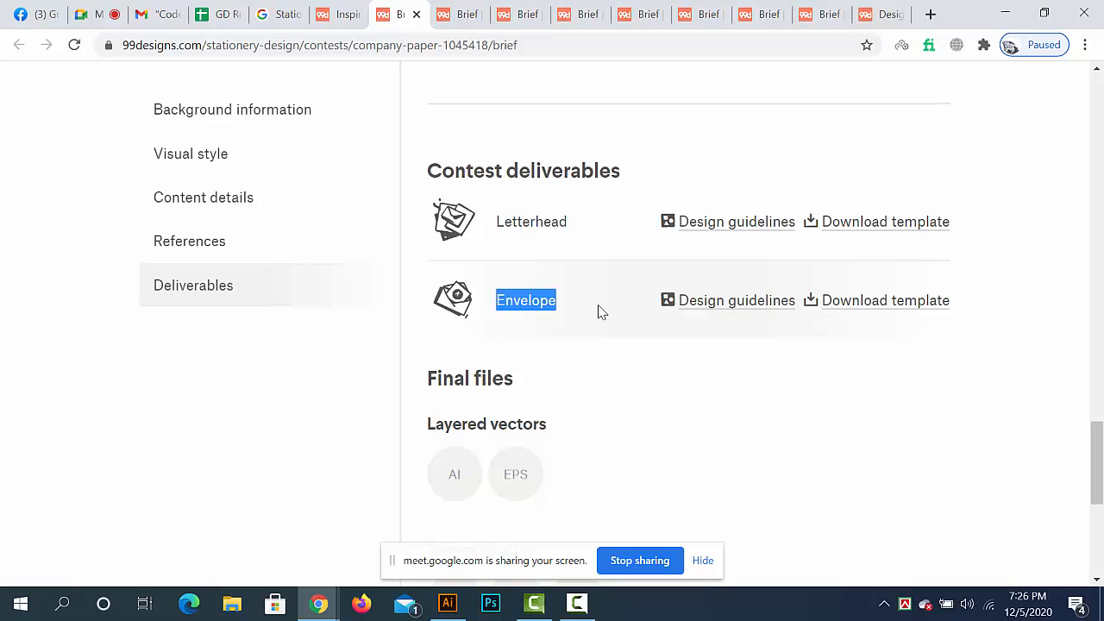
- Highlight the Company Paper contest's prize amount and open winning entry #118 from its submitted designs
scroll(595, 308, up, 15)
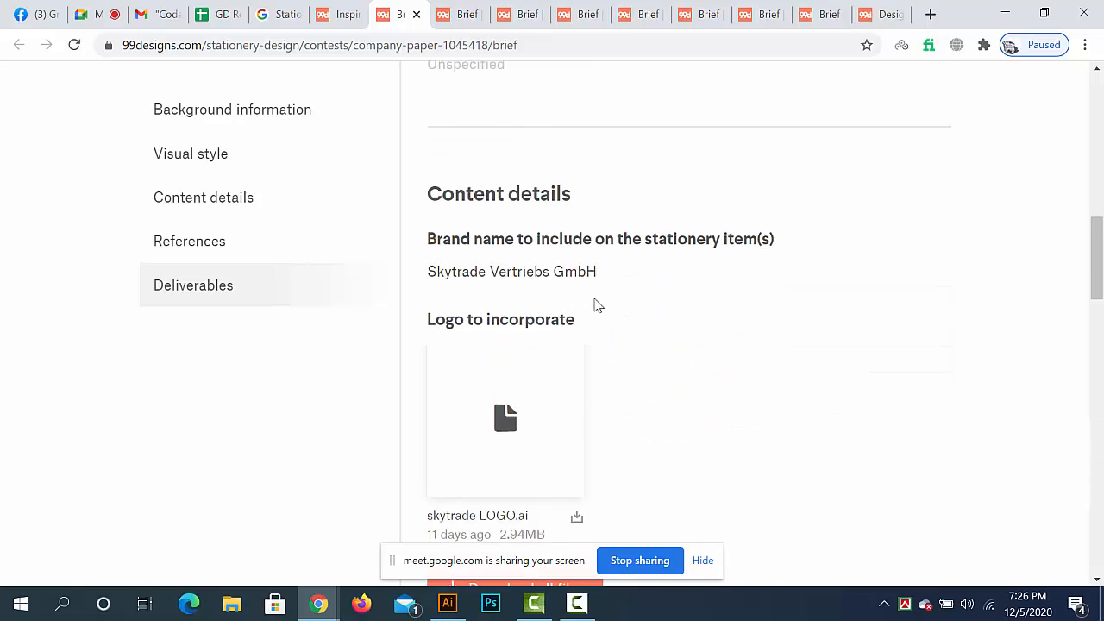
double_click(896, 242)
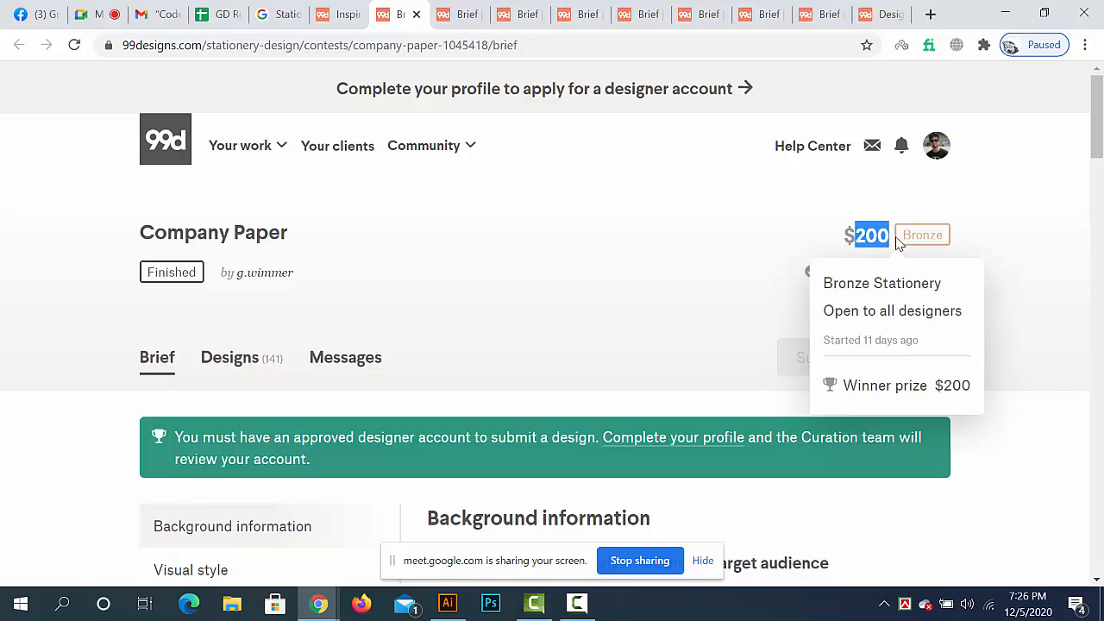
click(239, 361)
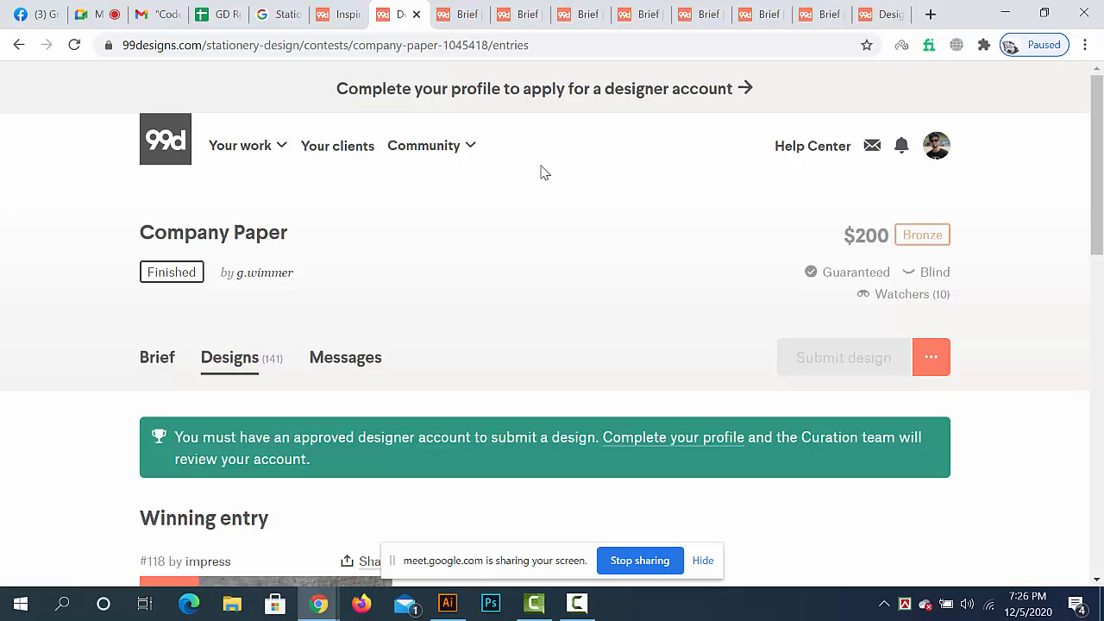
scroll(567, 338, down, 2)
scroll(461, 342, down, 3)
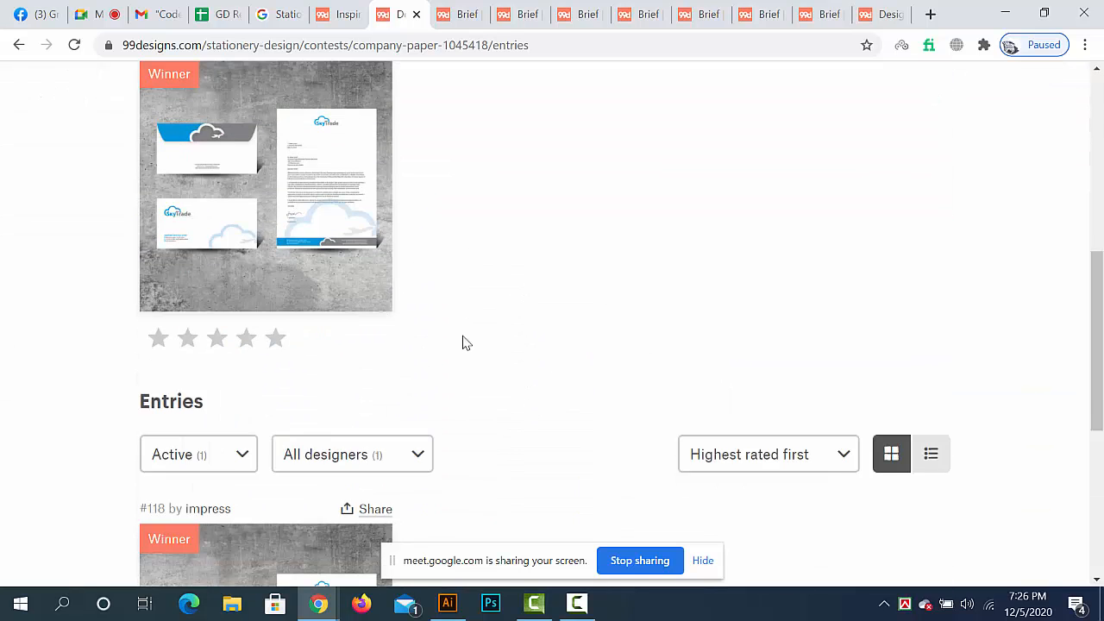
scroll(258, 311, up, 1)
click(196, 281)
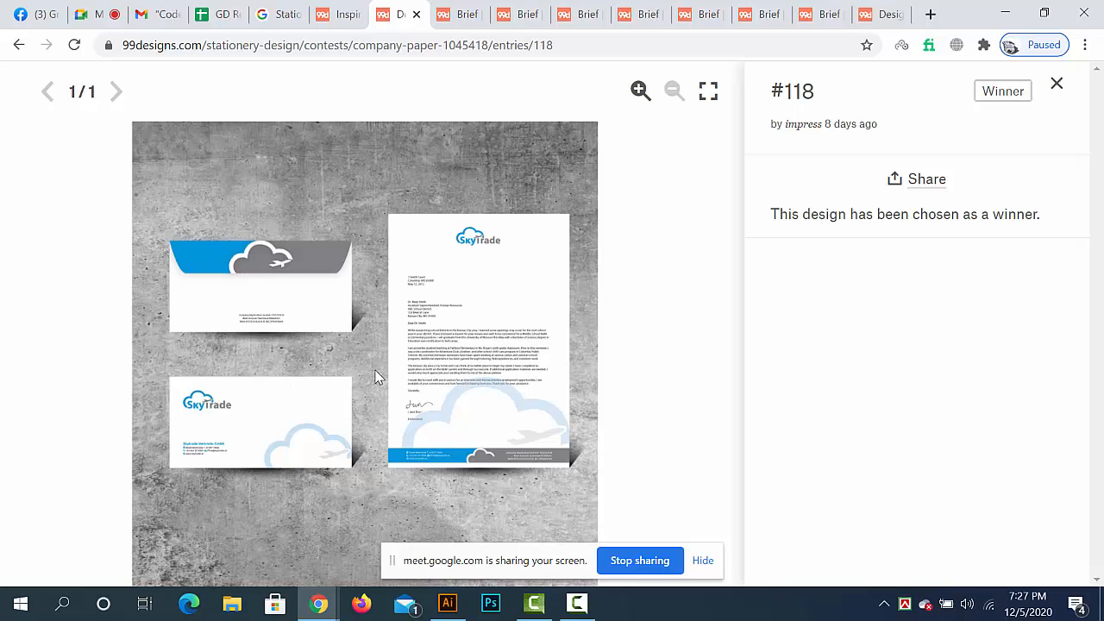
- Close winning entry #118 and the Company Paper contest page
click(1058, 84)
scroll(436, 315, down, 10)
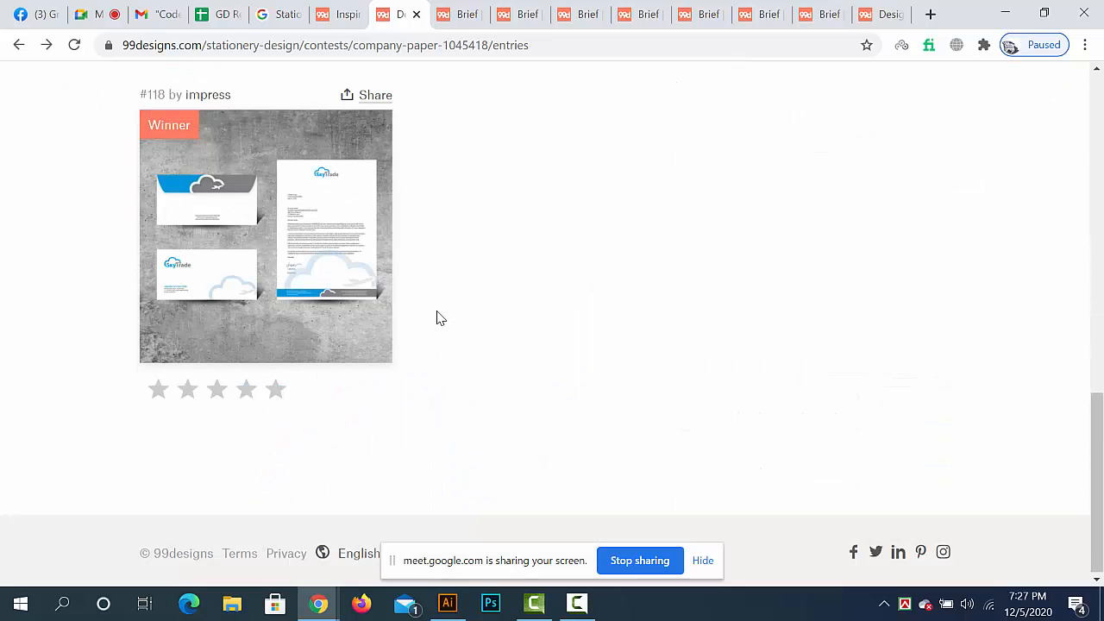
click(416, 14)
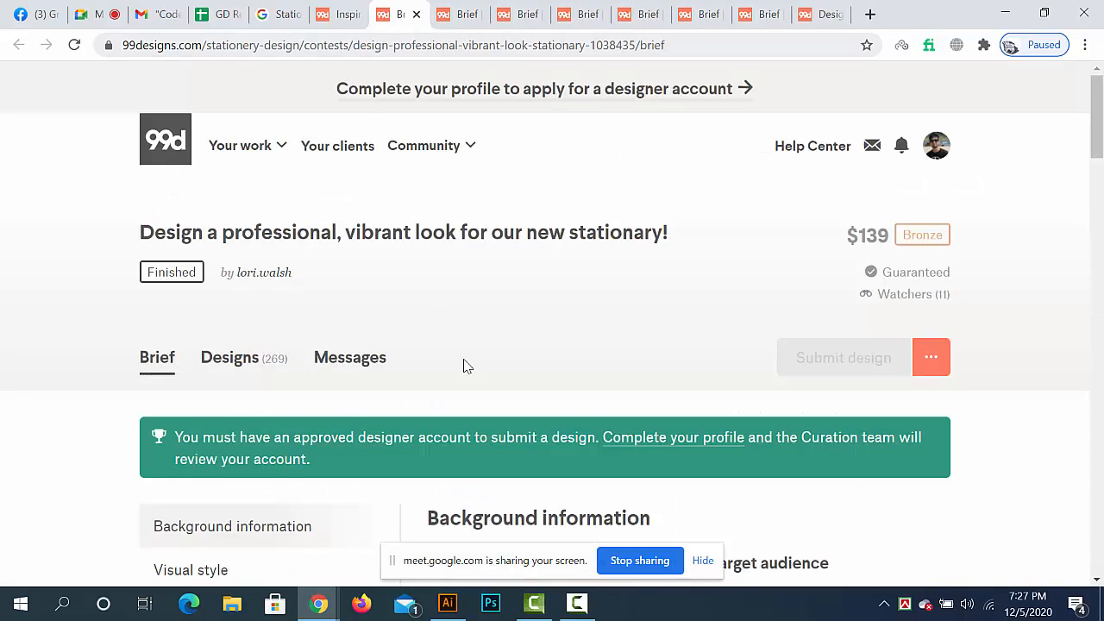
- Review the "Design a professional, vibrant look for our new stationary!" brief through its deliverables and highlight the contest's prize amount
scroll(501, 367, down, 4)
scroll(469, 360, down, 10)
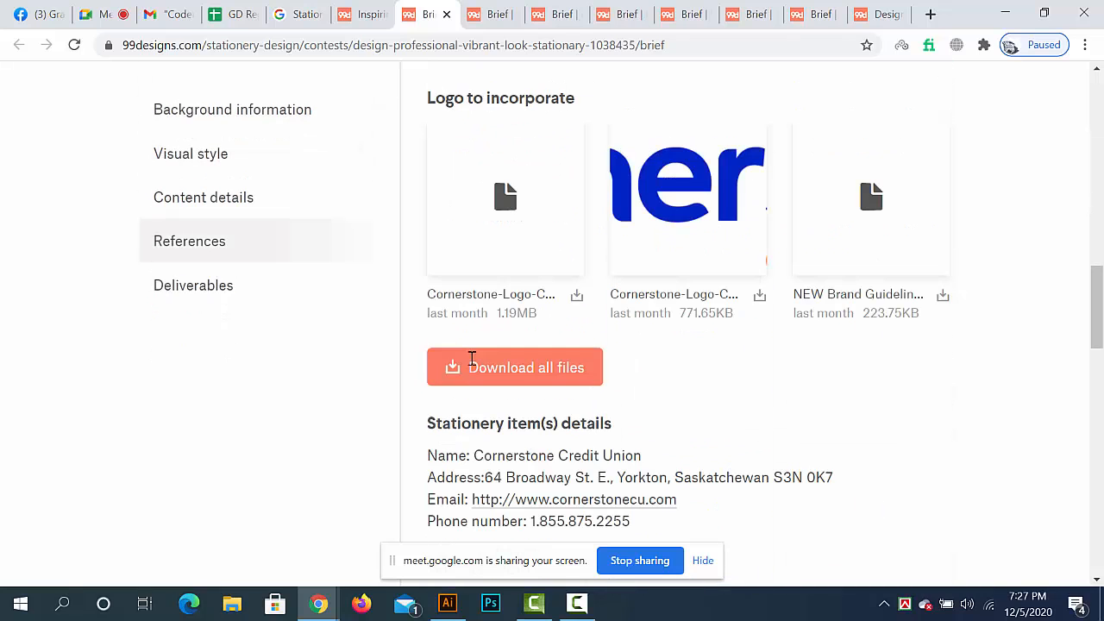
scroll(472, 360, down, 10)
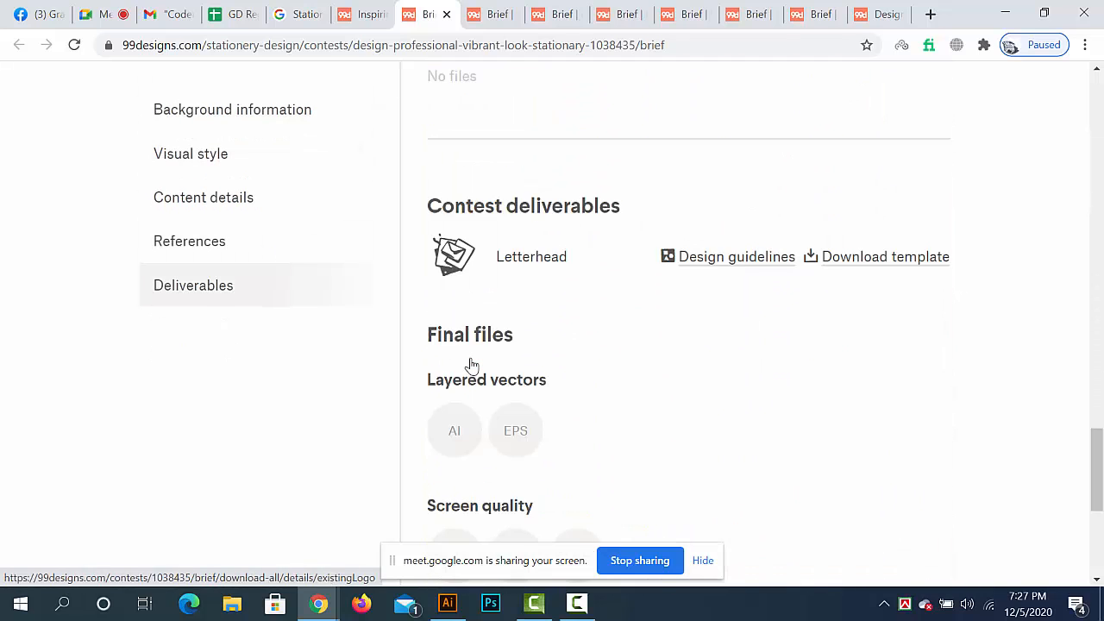
scroll(472, 360, down, 1)
scroll(491, 328, up, 1)
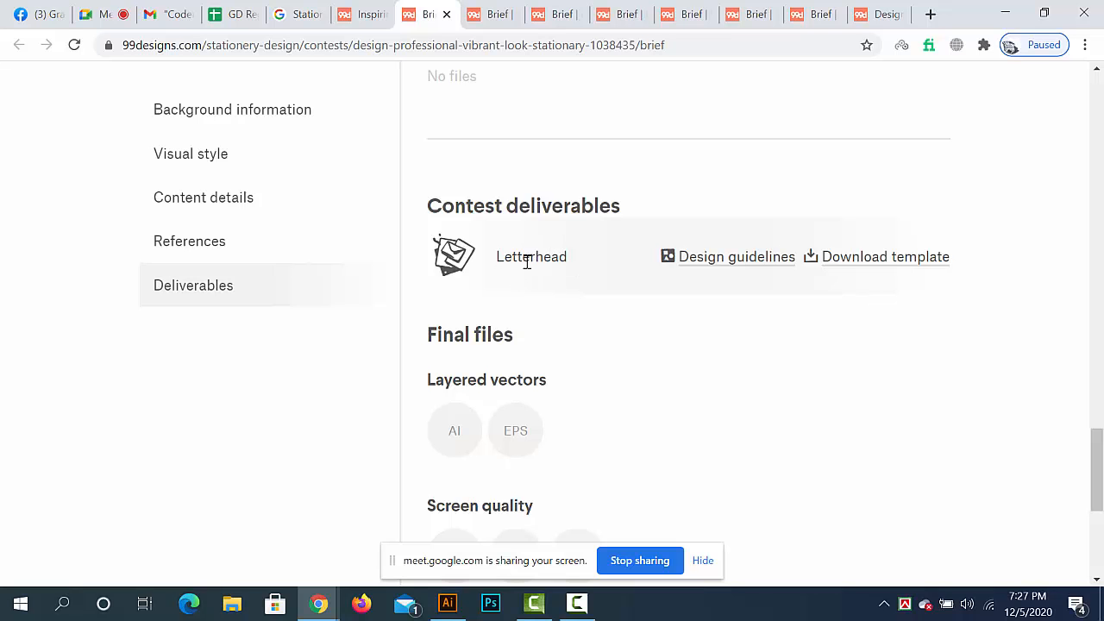
scroll(506, 328, up, 20)
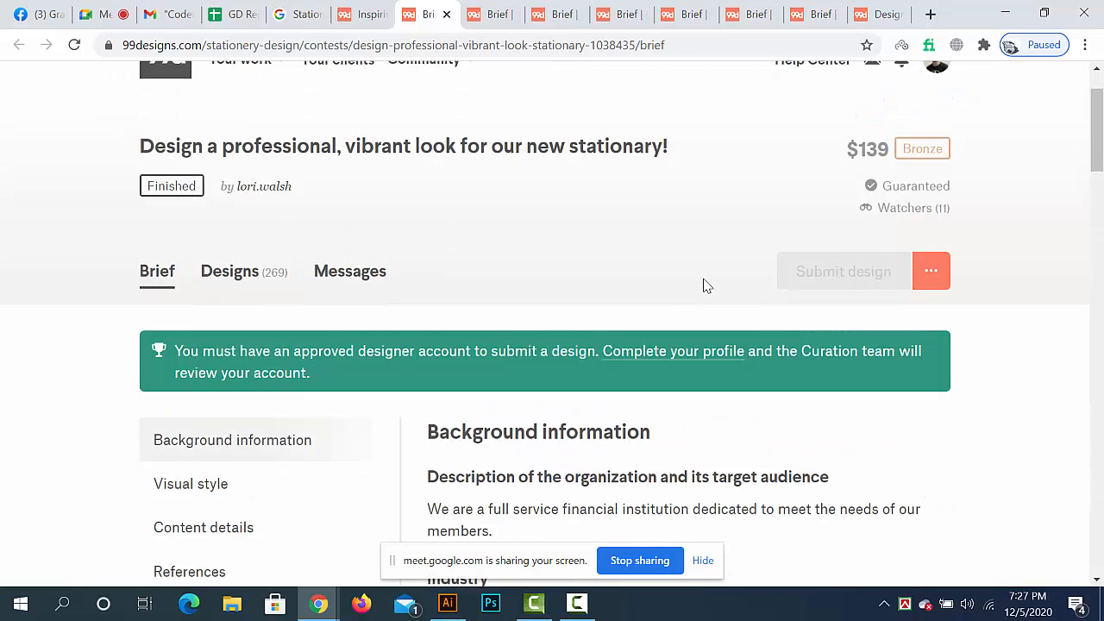
scroll(708, 285, up, 1)
drag(866, 239, 905, 241)
- Open winning entry #98 from the contest's designs and move the screen-sharing notice out of the way of the letterhead
scroll(504, 356, down, 2)
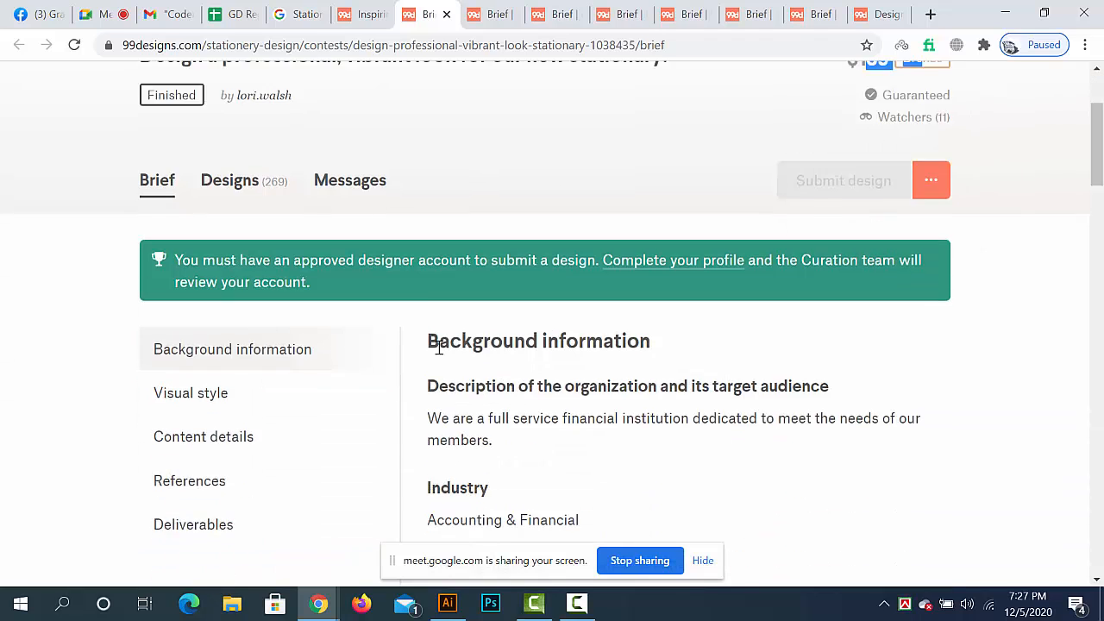
scroll(439, 346, down, 1)
click(248, 107)
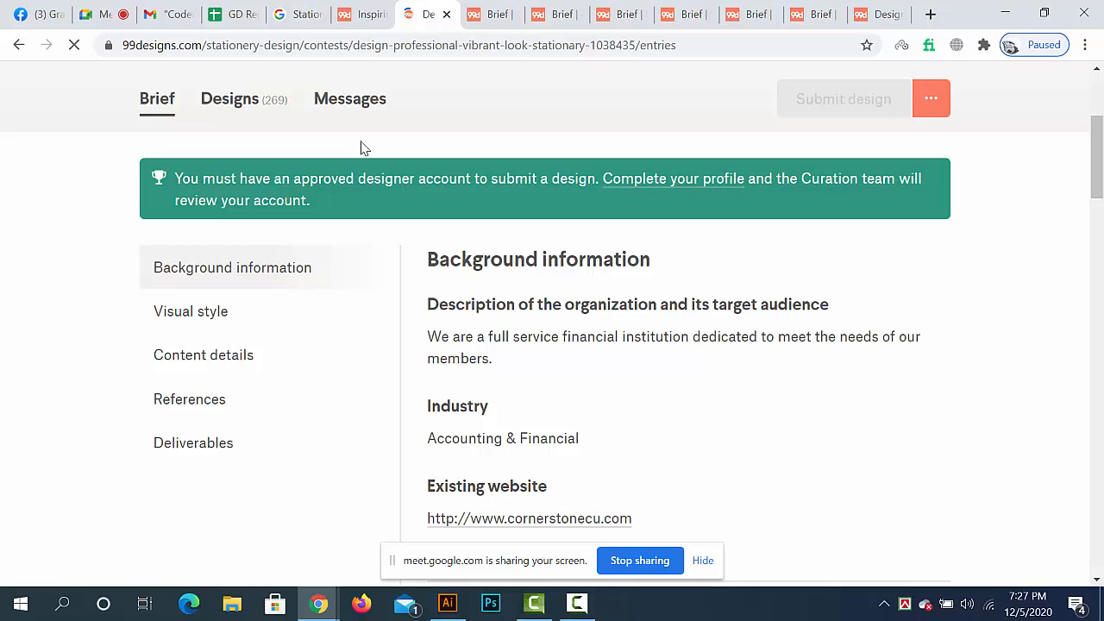
scroll(443, 313, down, 4)
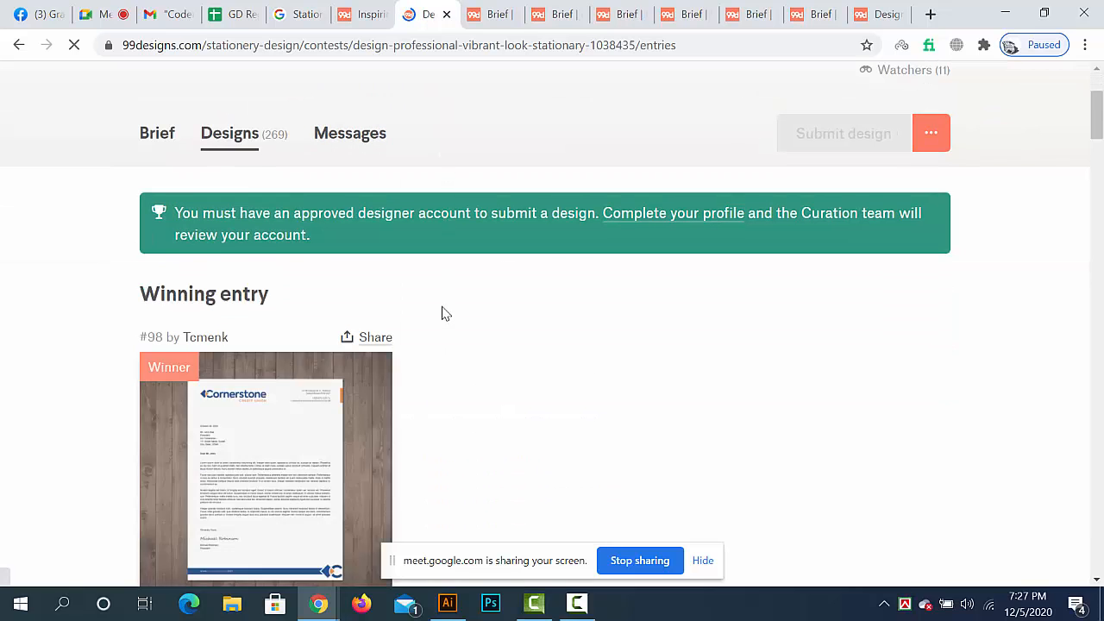
click(223, 276)
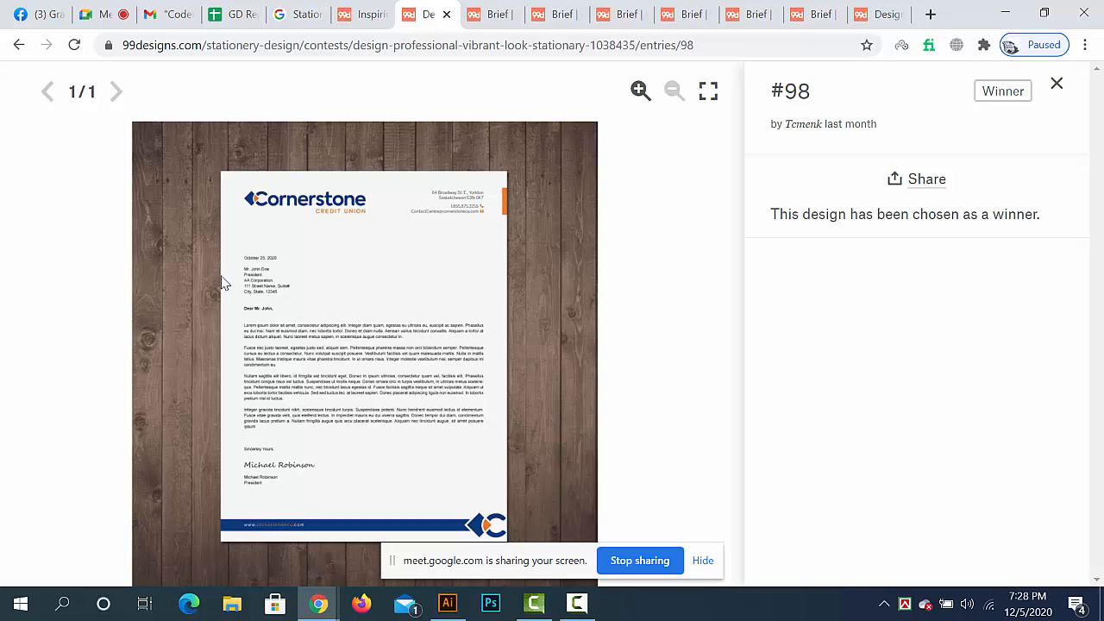
drag(393, 563, 1103, 620)
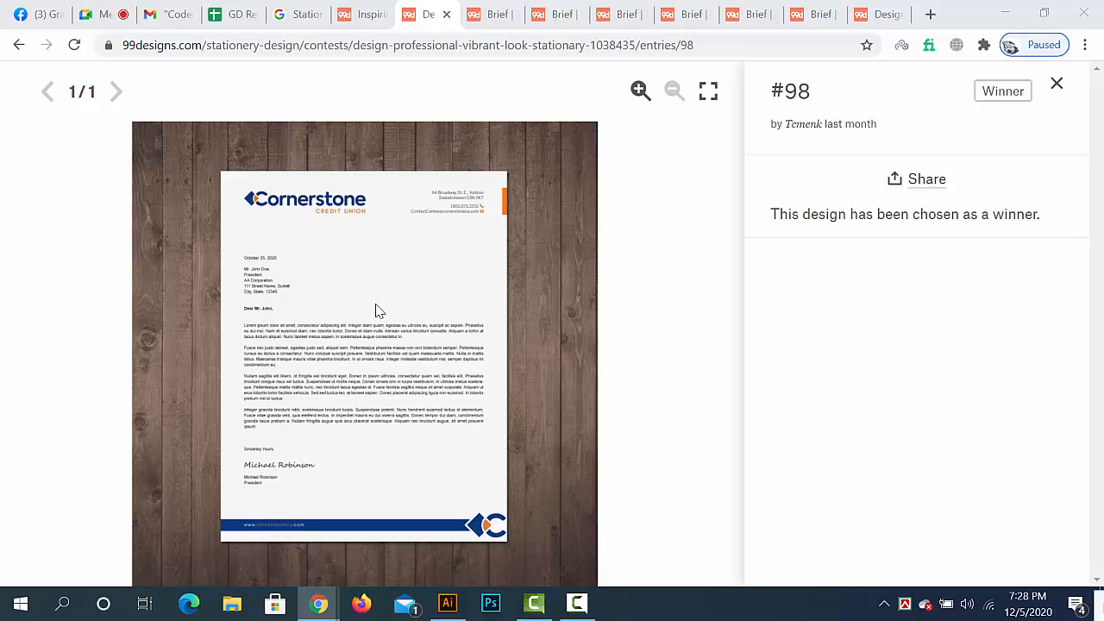
- Close entry #98 and its contest page, and highlight the Letterhead deliverable in the "Briefpapier für Mobius-IT GmbH" brief
click(1057, 84)
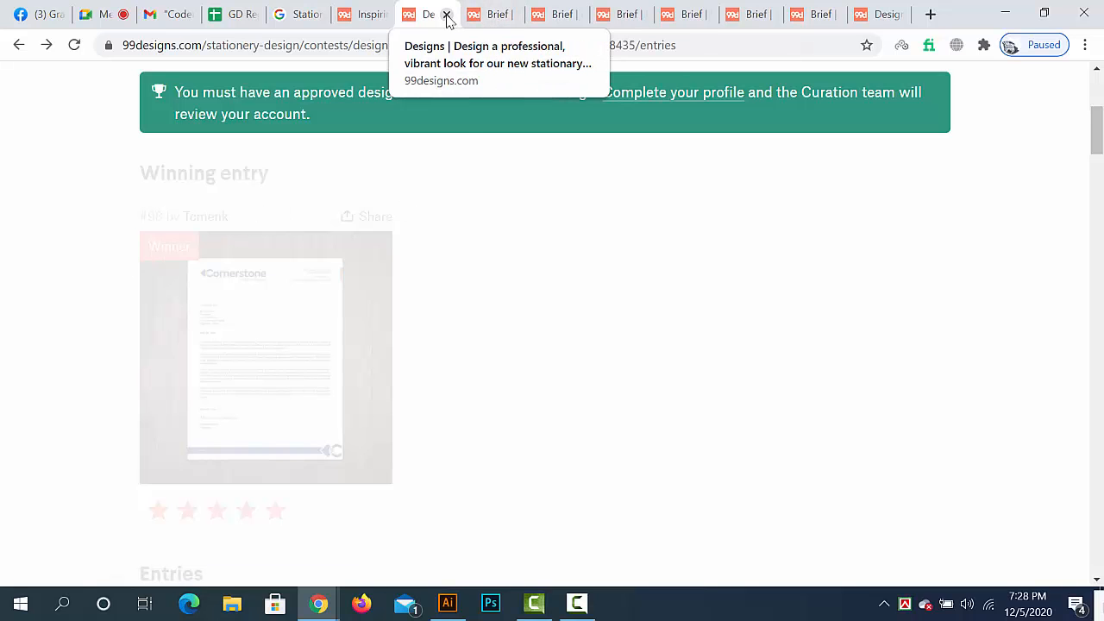
key(ctrl+w)
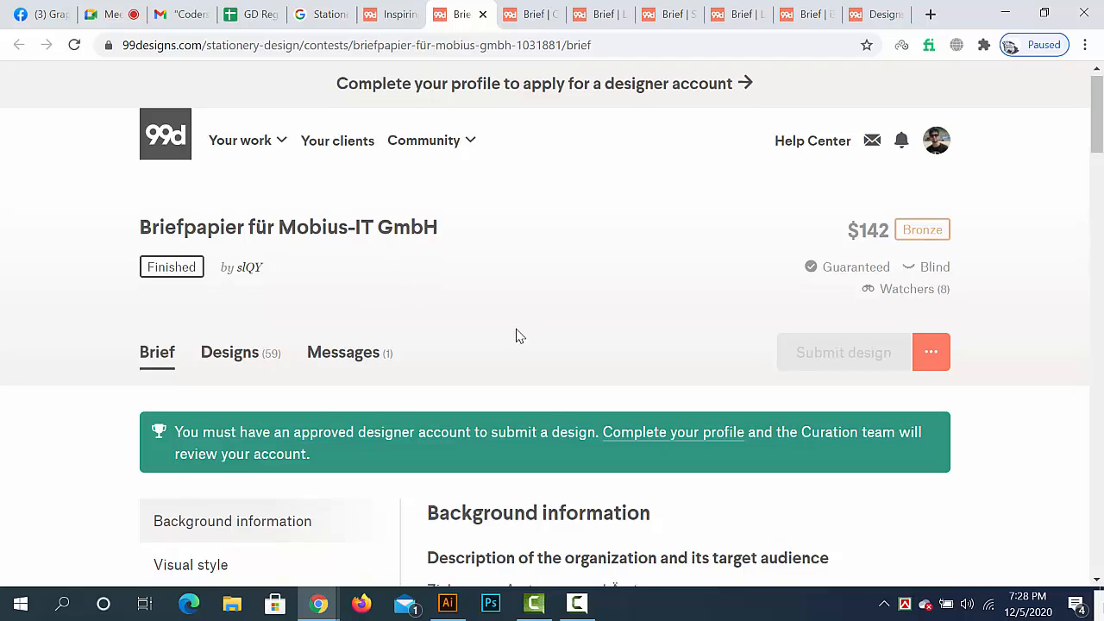
scroll(517, 335, down, 15)
scroll(481, 346, down, 9)
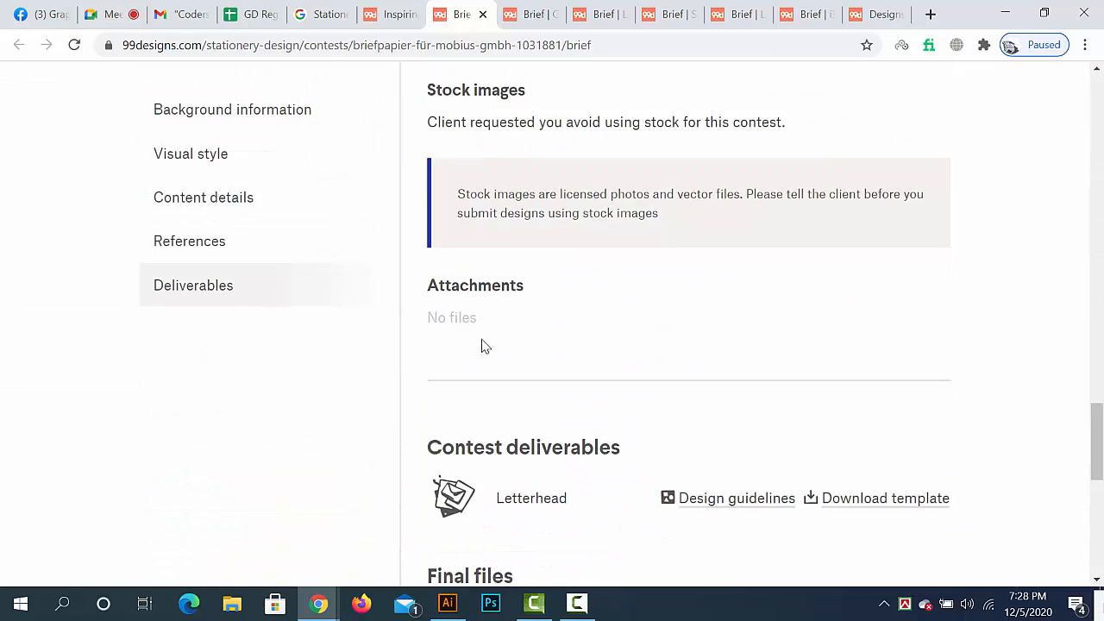
scroll(483, 345, up, 2)
double_click(535, 240)
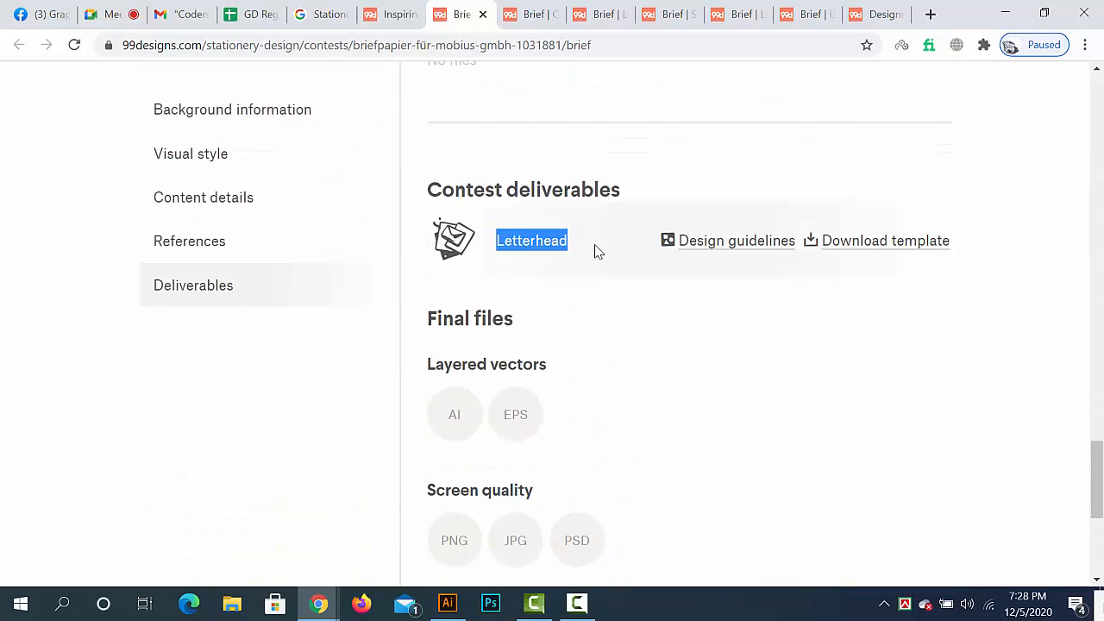
scroll(594, 259, up, 4)
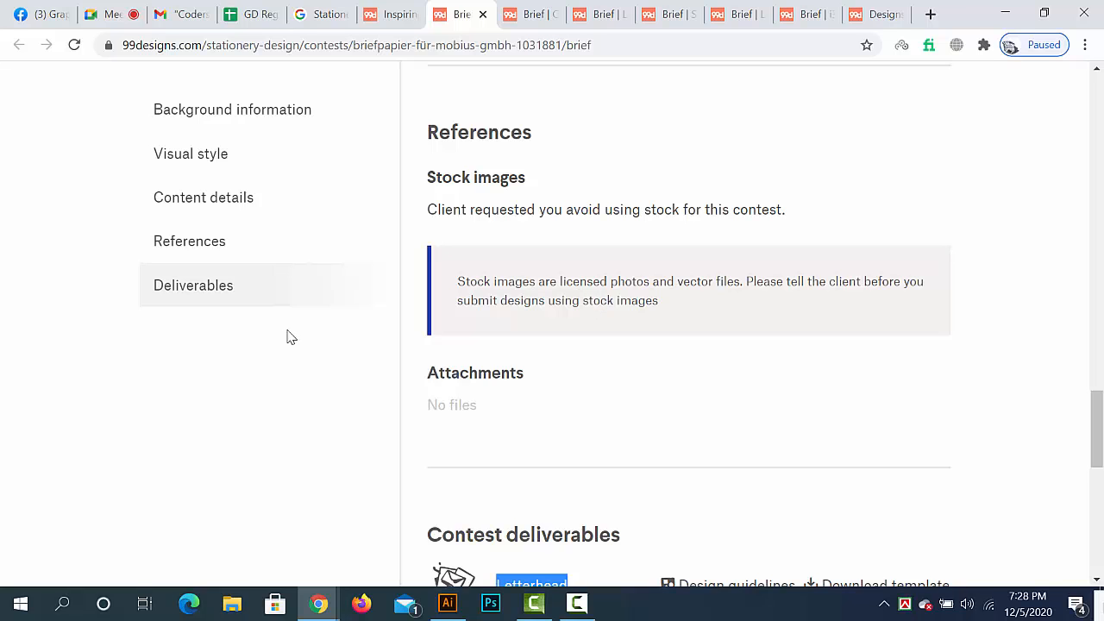
- Close the Mobius-IT contest and highlight the Letterhead and Envelope deliverables in the TPG Energy letterhead brief
click(483, 15)
scroll(539, 414, down, 15)
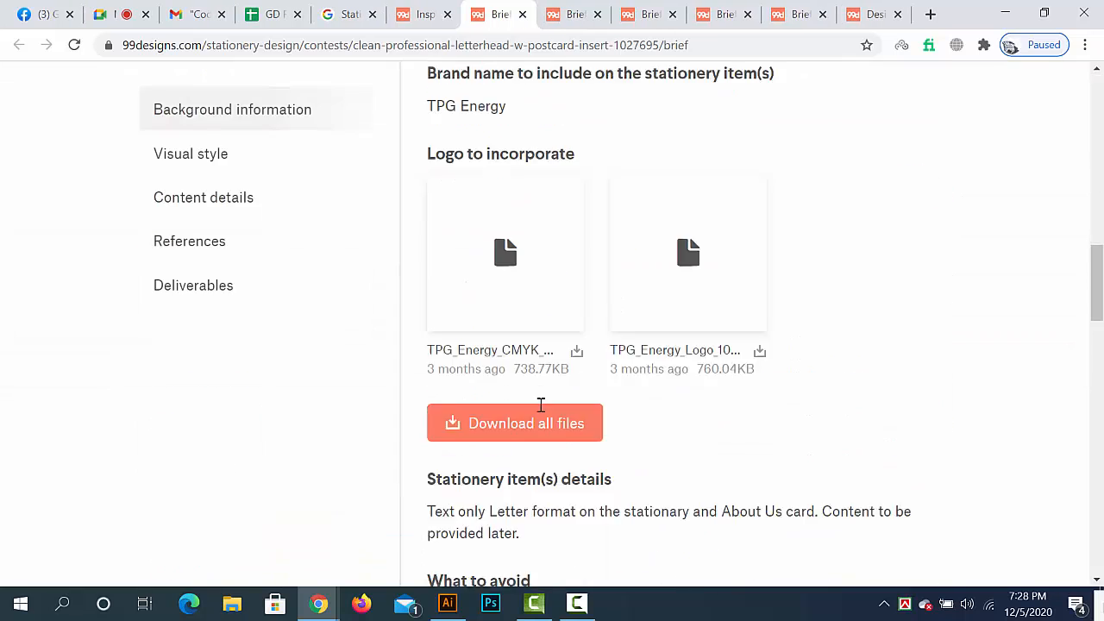
scroll(539, 407, down, 1)
scroll(538, 409, up, 2)
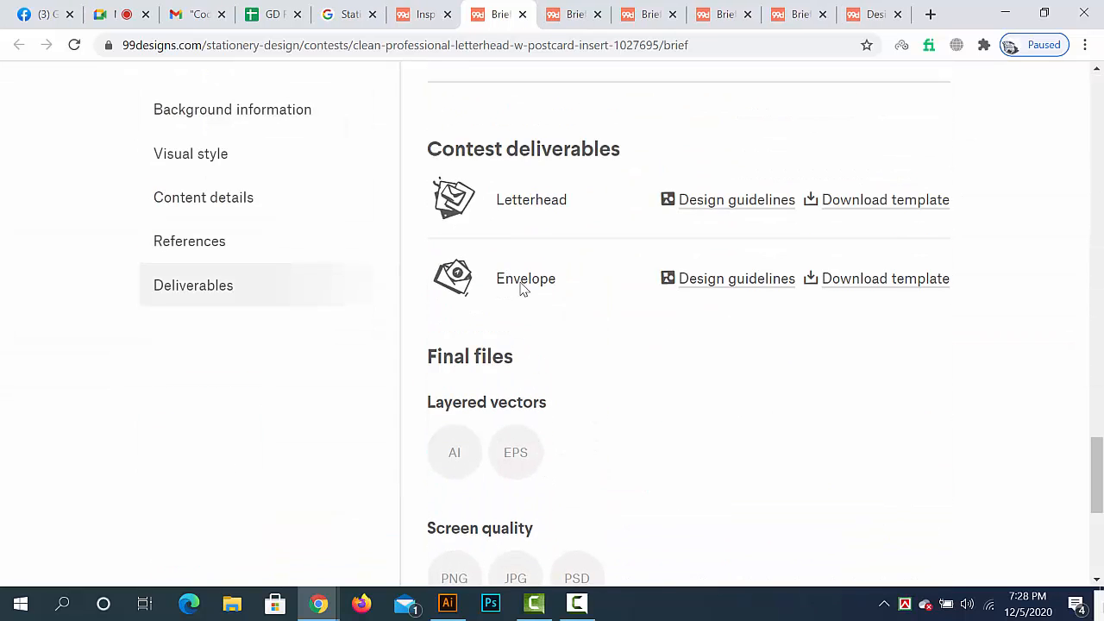
drag(498, 200, 543, 200)
drag(529, 270, 575, 285)
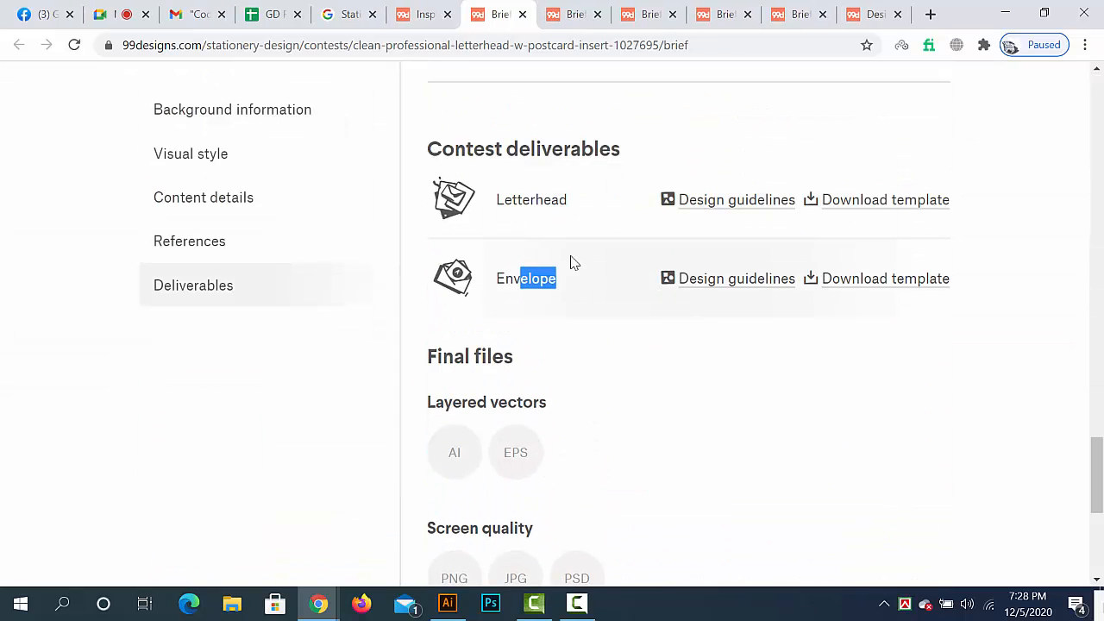
- Switch to the lawn sprinkler winterization postcard brief, review its details and highlight the Postcard deliverable
click(569, 12)
scroll(538, 362, down, 15)
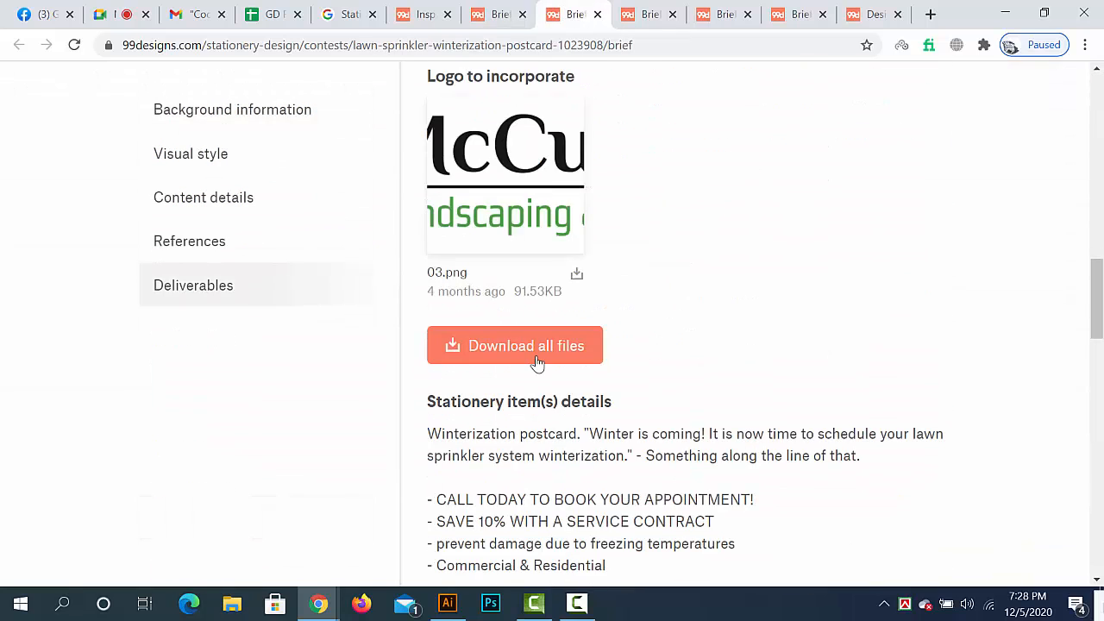
scroll(536, 360, up, 2)
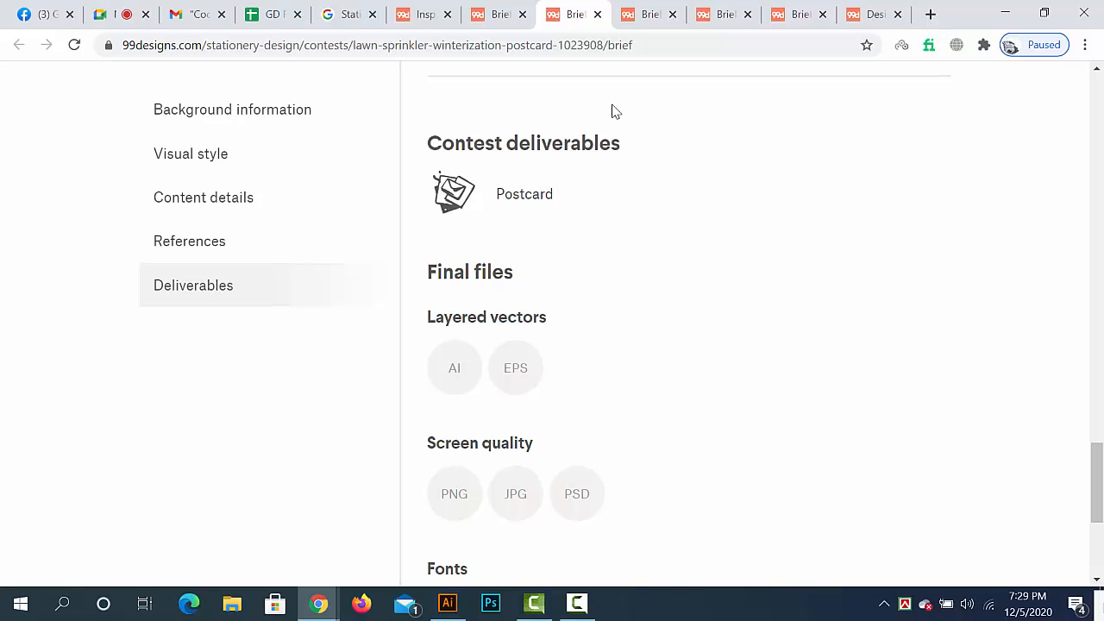
scroll(611, 326, down, 4)
scroll(631, 397, up, 9)
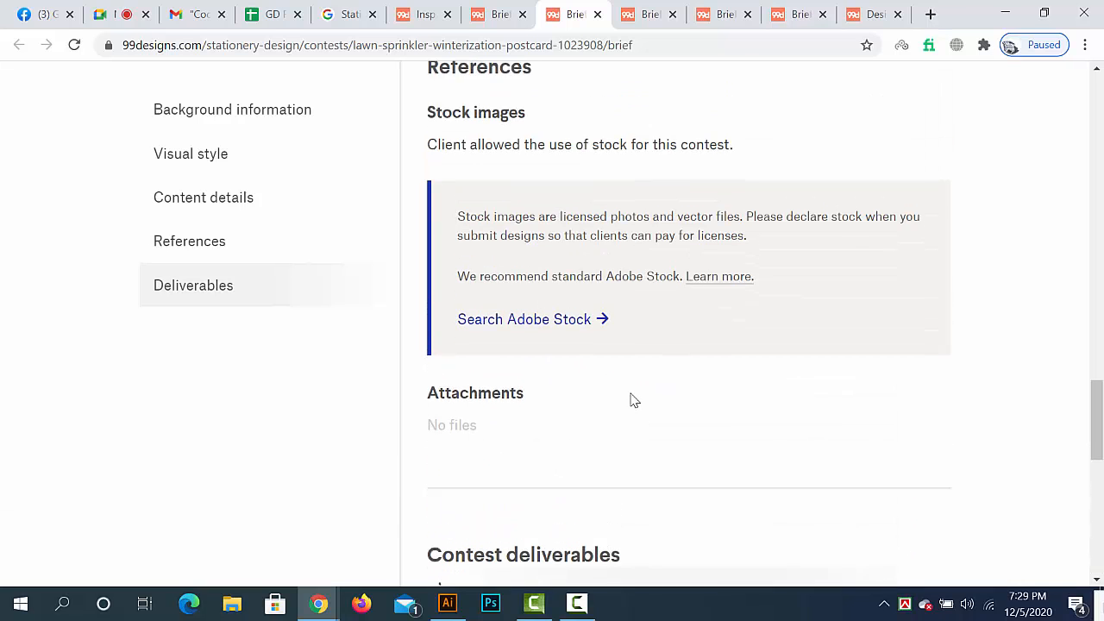
scroll(631, 397, down, 3)
drag(499, 300, 616, 326)
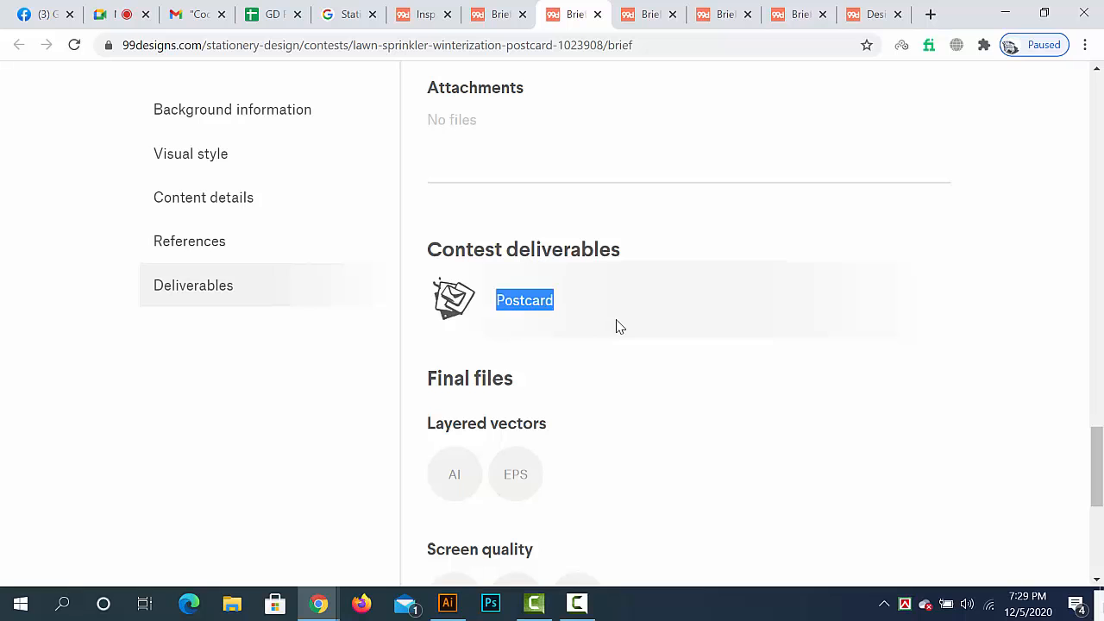
- Switch to the "Stationary for Tax Consultant and Chartered Accountant" brief and highlight its Letterhead and Envelope deliverables
click(649, 15)
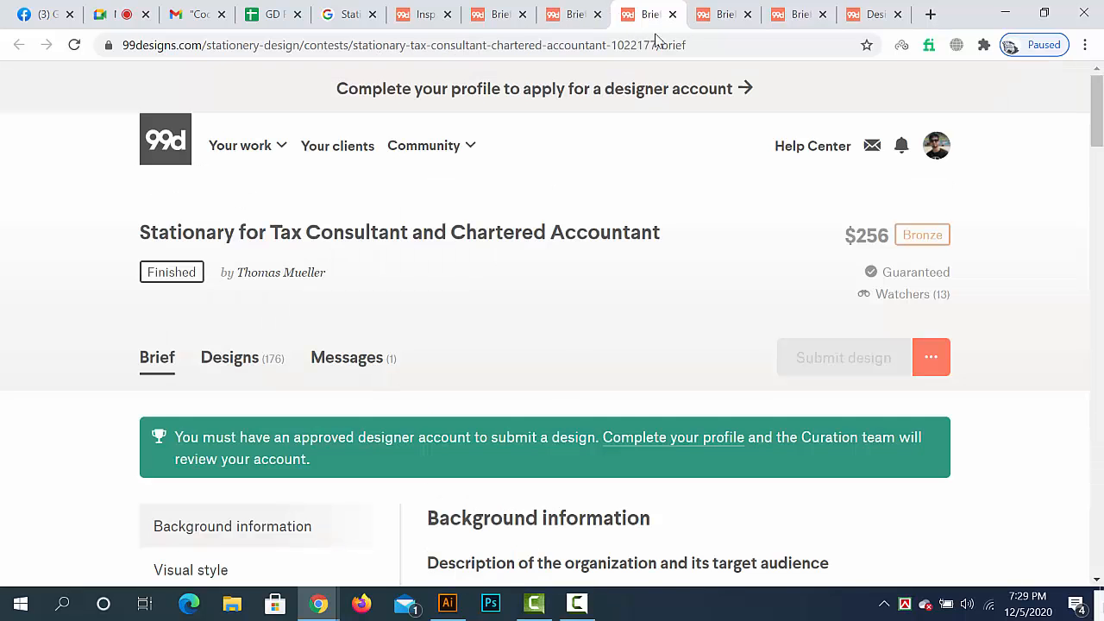
scroll(547, 392, down, 10)
scroll(547, 389, down, 10)
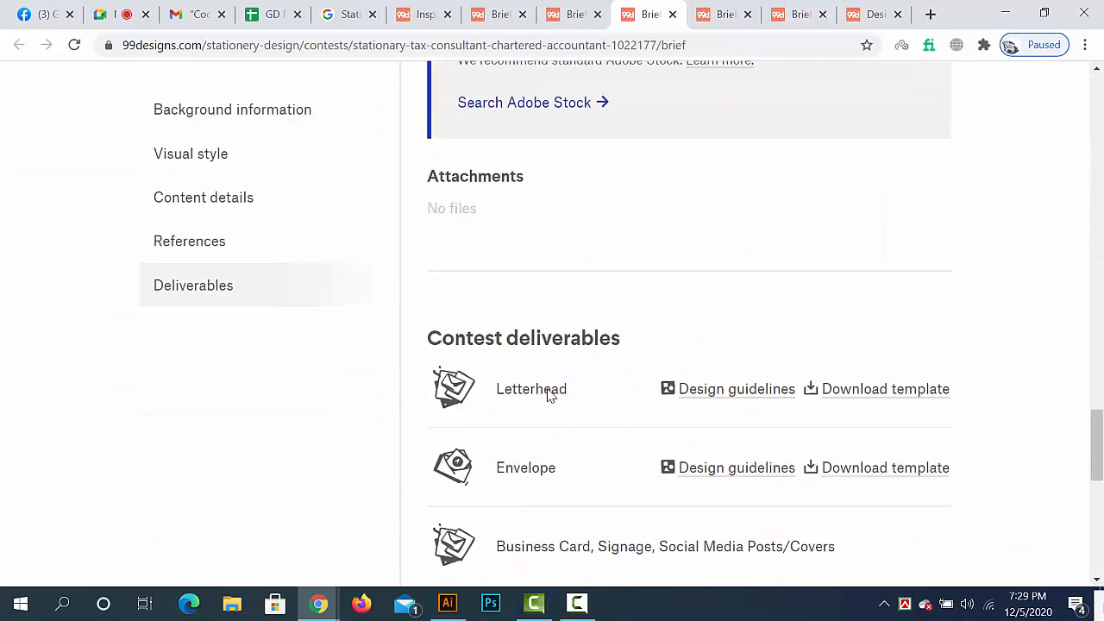
drag(498, 176, 559, 195)
drag(513, 255, 545, 261)
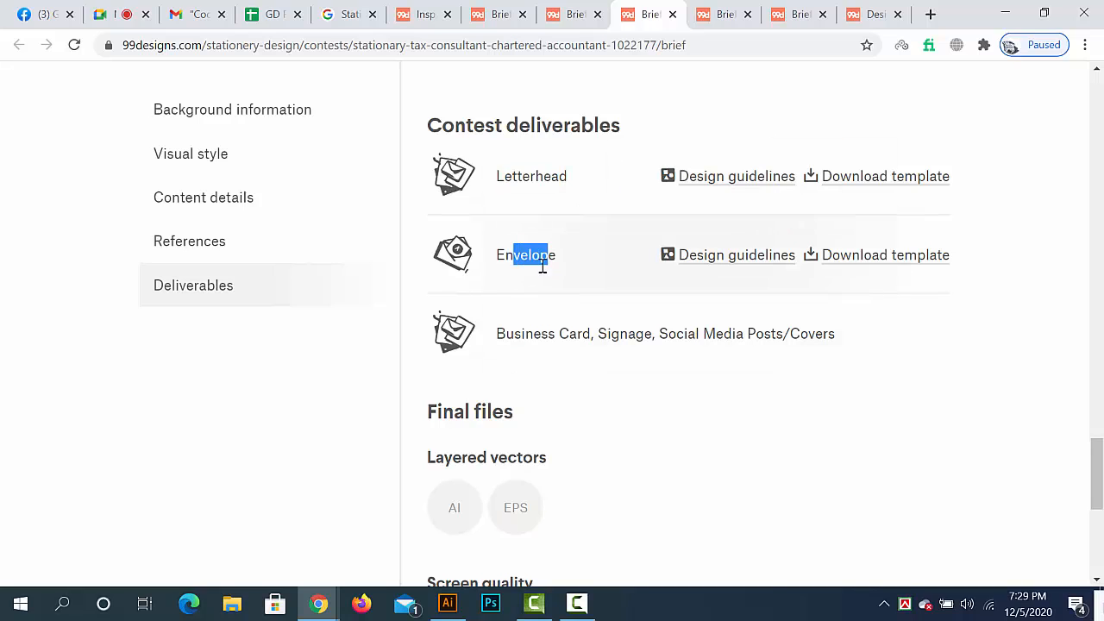
- Highlight the Letterhead, Envelope and "Business Card, Signage, Social Media Posts/Covers" deliverables in the tax consultant stationery brief
drag(496, 334, 555, 334)
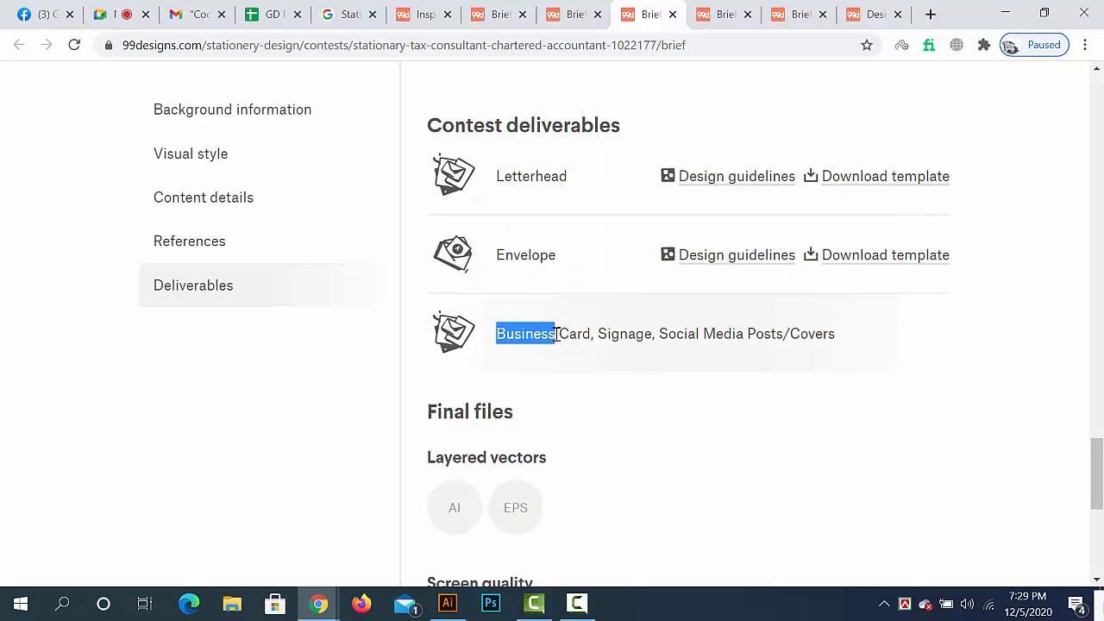
drag(498, 176, 545, 178)
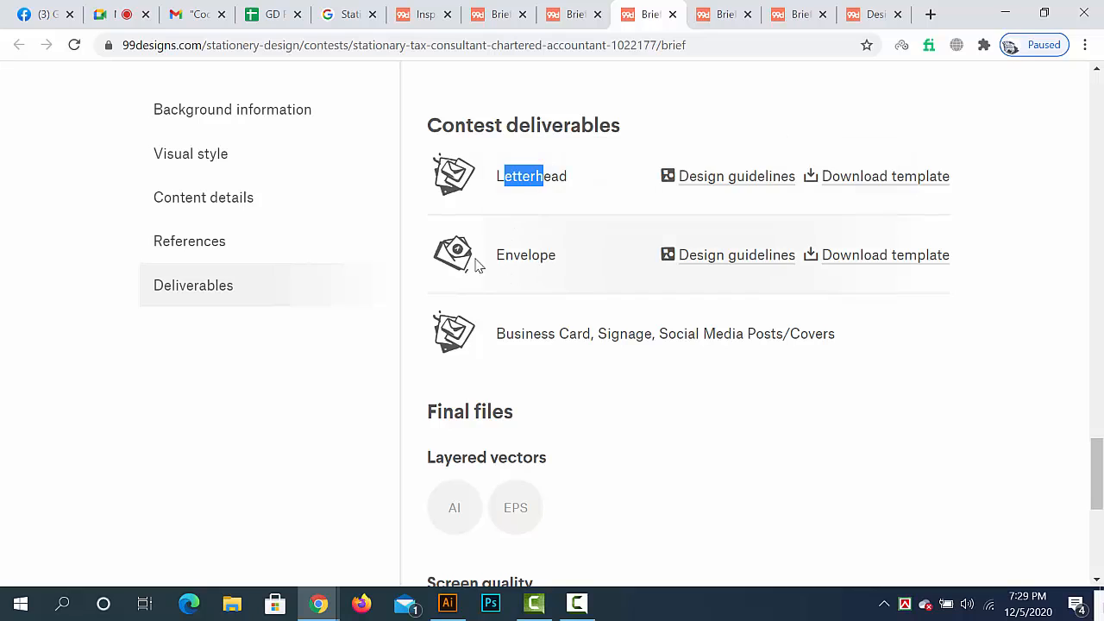
drag(497, 254, 554, 274)
drag(513, 333, 849, 365)
scroll(630, 397, up, 5)
scroll(631, 397, down, 5)
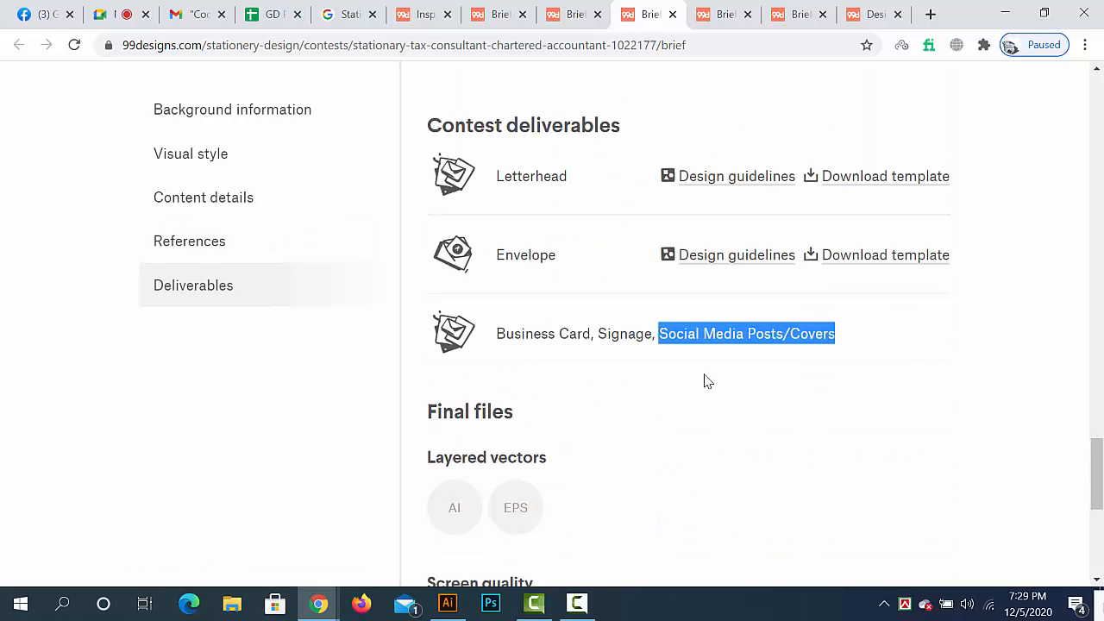
drag(728, 332, 831, 357)
- Show the submitted designs of the tax consultant stationery contest and open winning entry #139
scroll(554, 303, up, 5)
scroll(554, 303, up, 15)
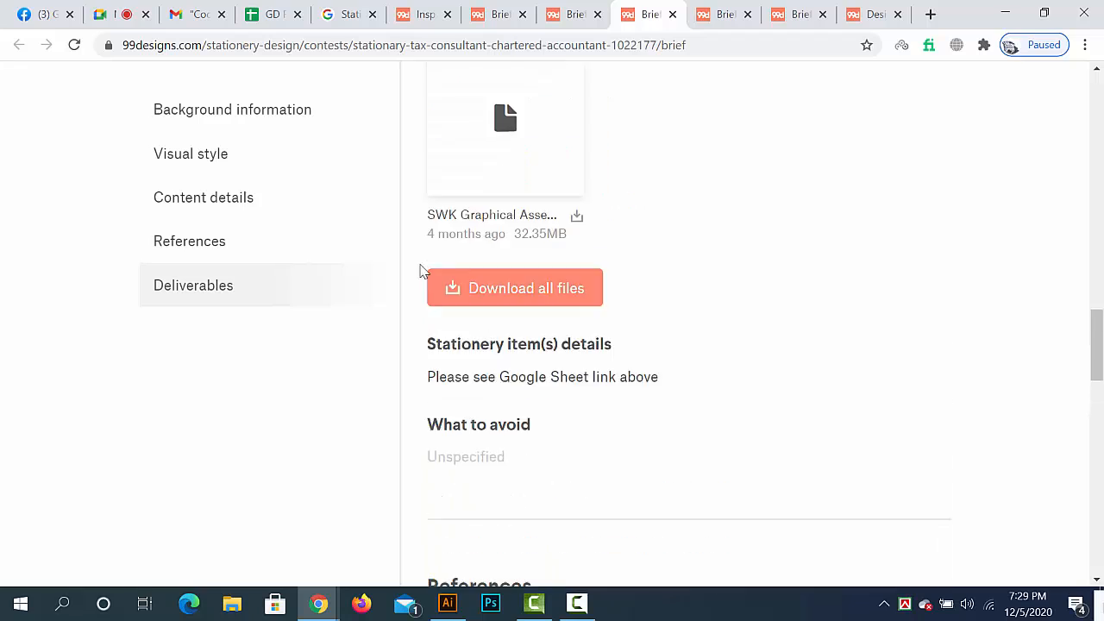
scroll(270, 226, up, 2)
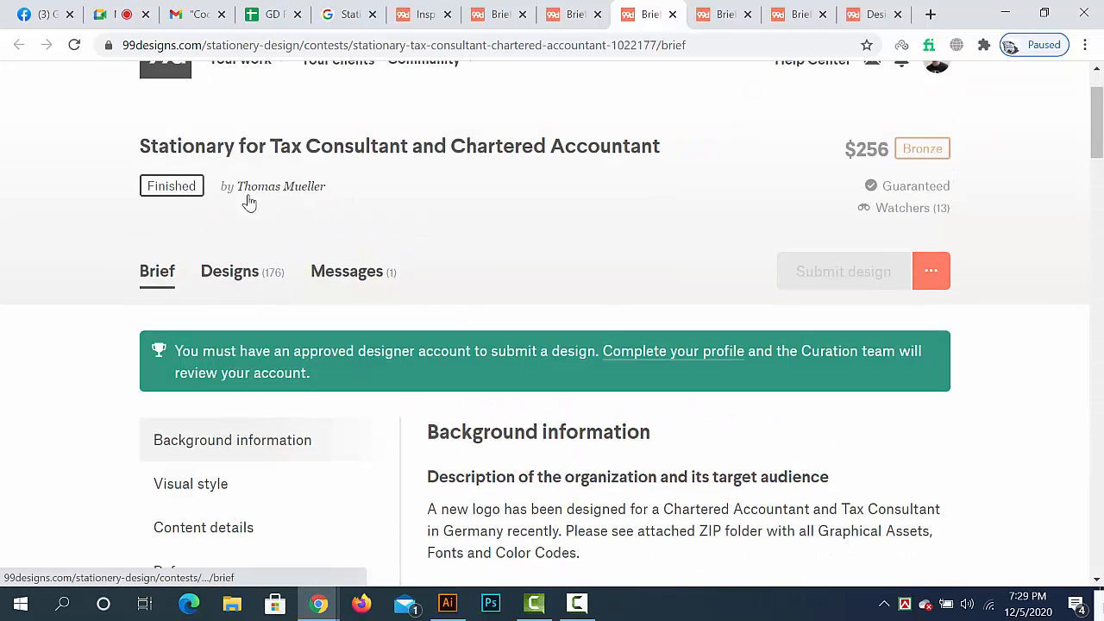
click(248, 281)
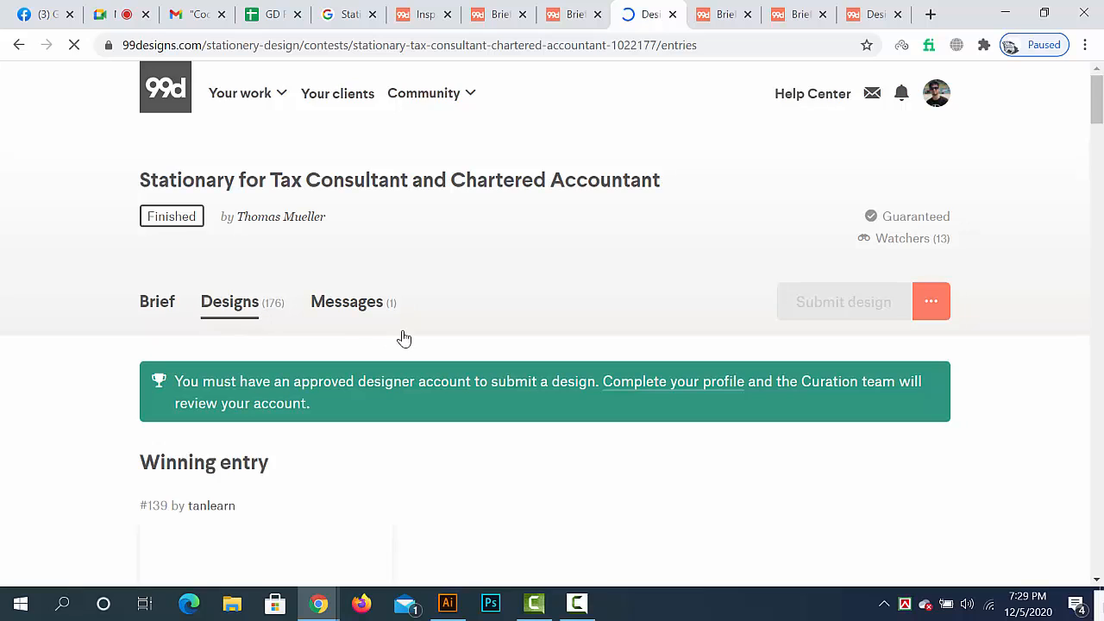
scroll(402, 337, down, 2)
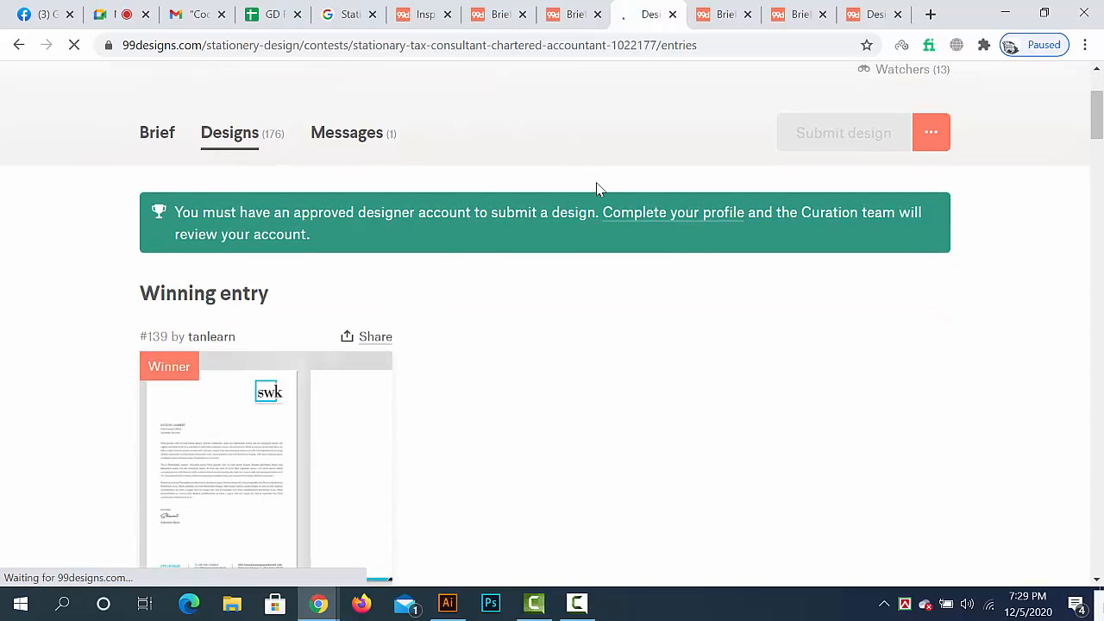
scroll(597, 187, down, 5)
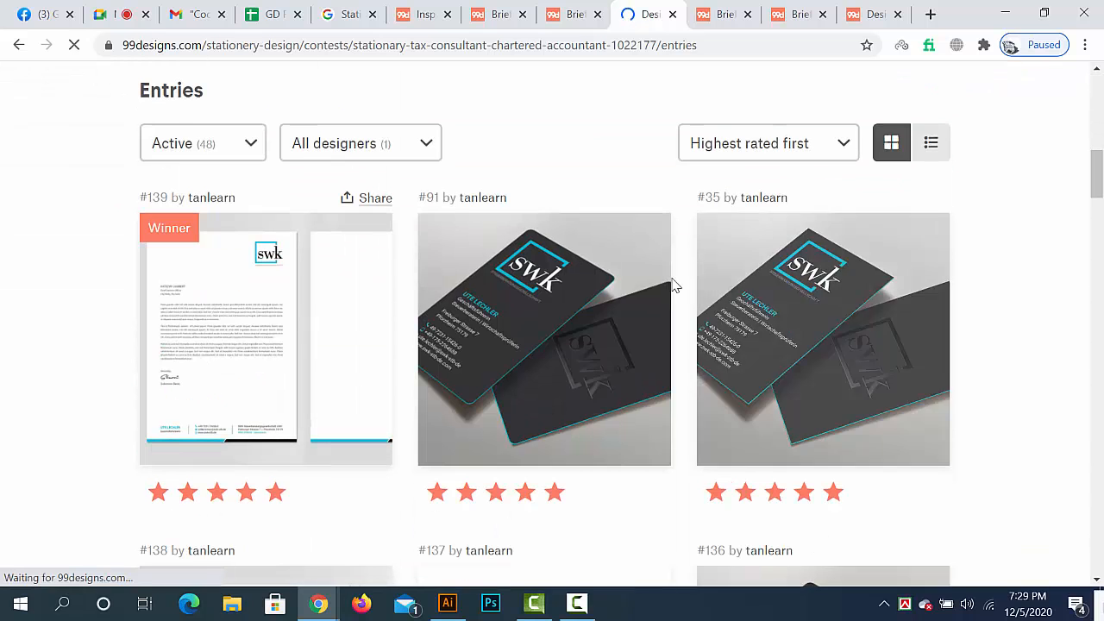
scroll(620, 309, up, 2)
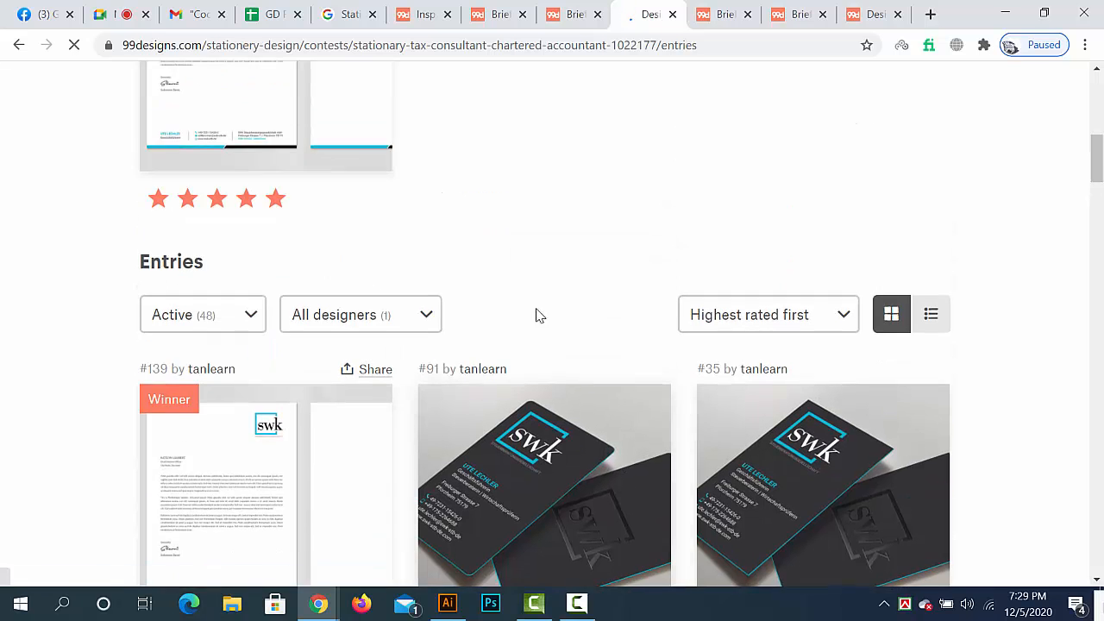
scroll(536, 314, down, 3)
scroll(535, 210, up, 10)
scroll(343, 190, down, 4)
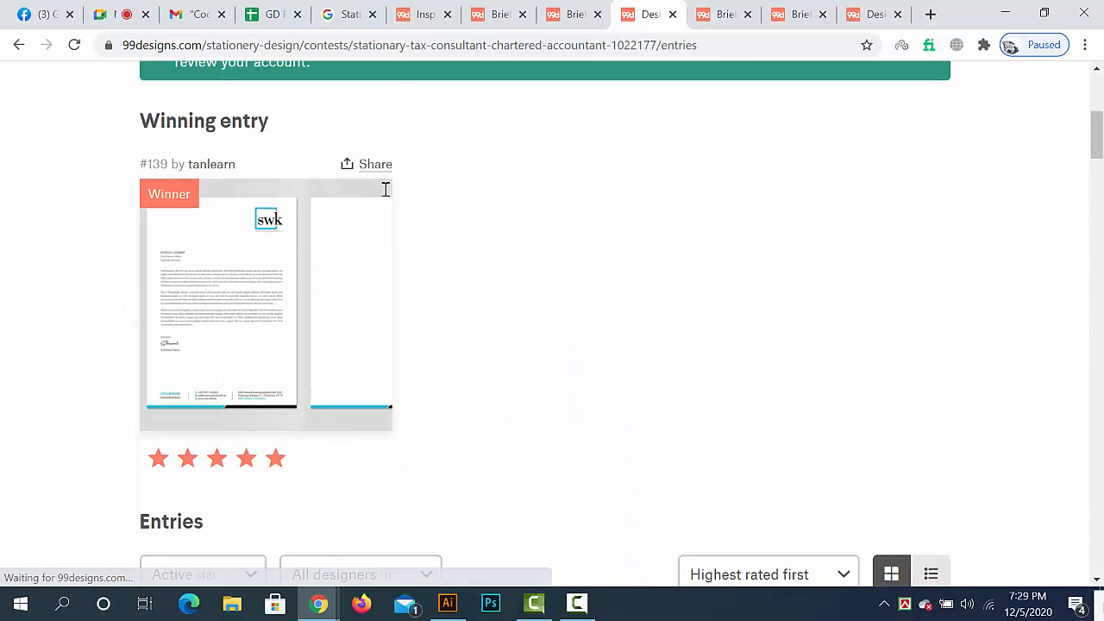
click(242, 254)
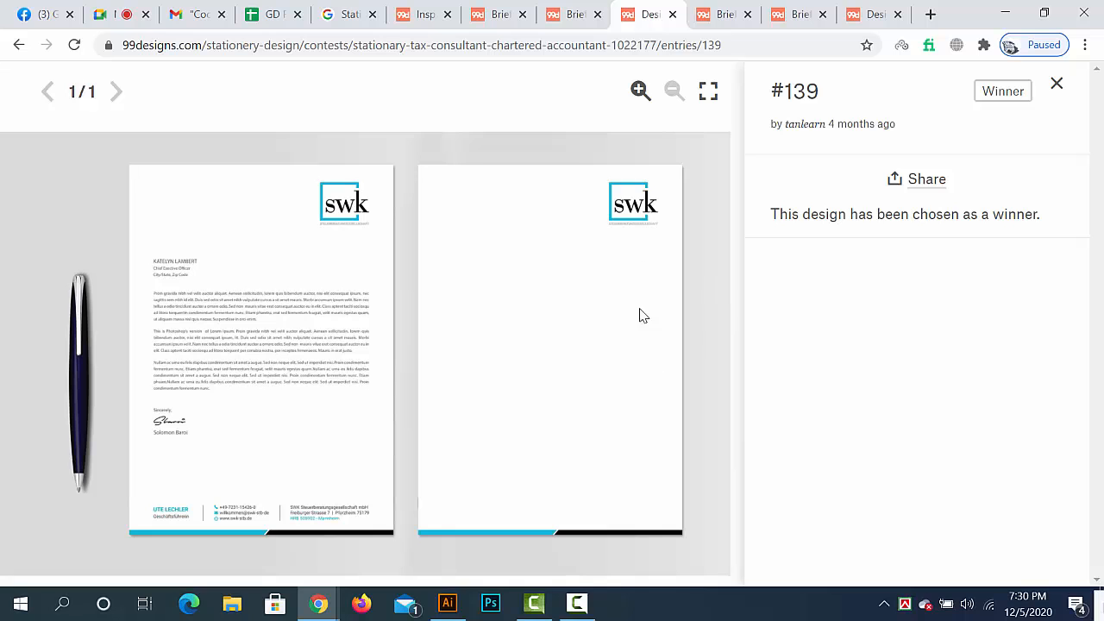
- Close entry #139 and look through the contest's other letterhead, envelope and business card entries
click(1059, 88)
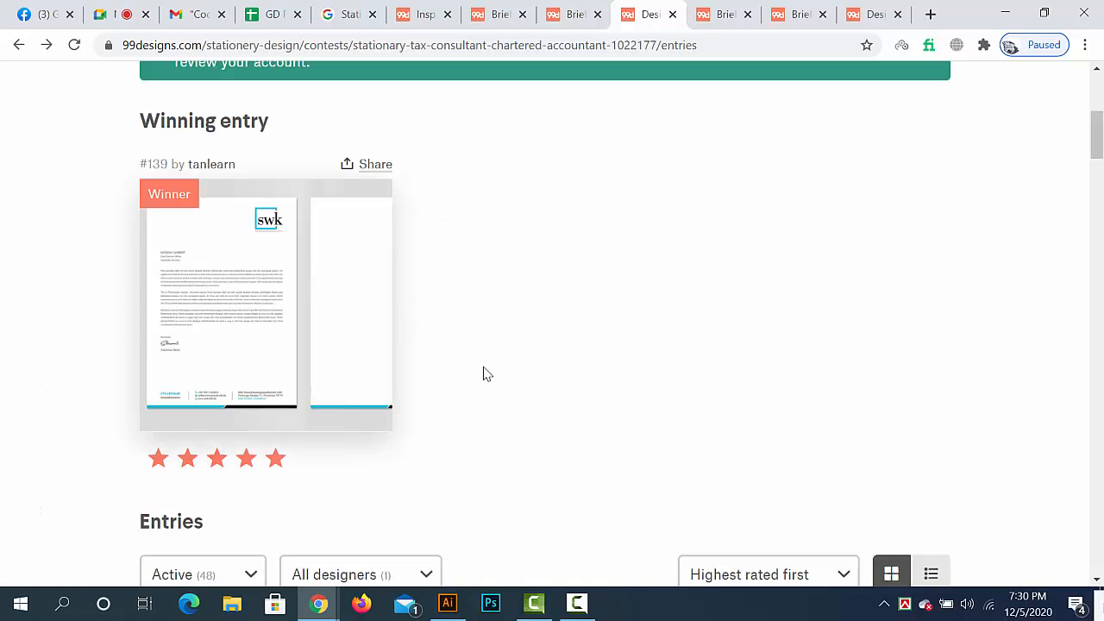
scroll(487, 376, down, 5)
scroll(496, 377, down, 9)
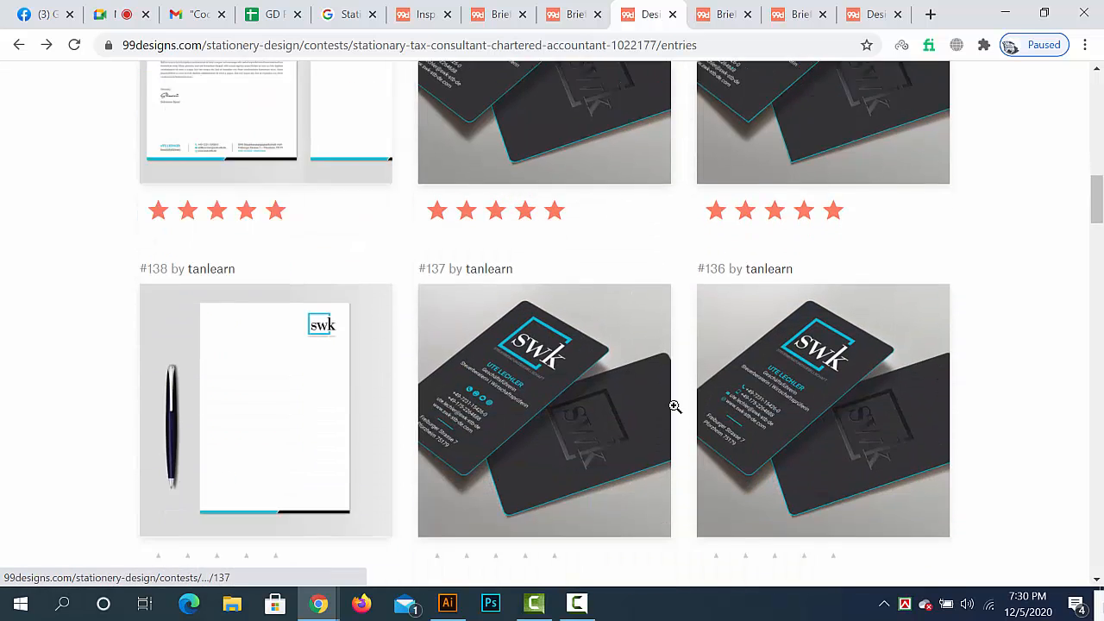
scroll(676, 414, down, 9)
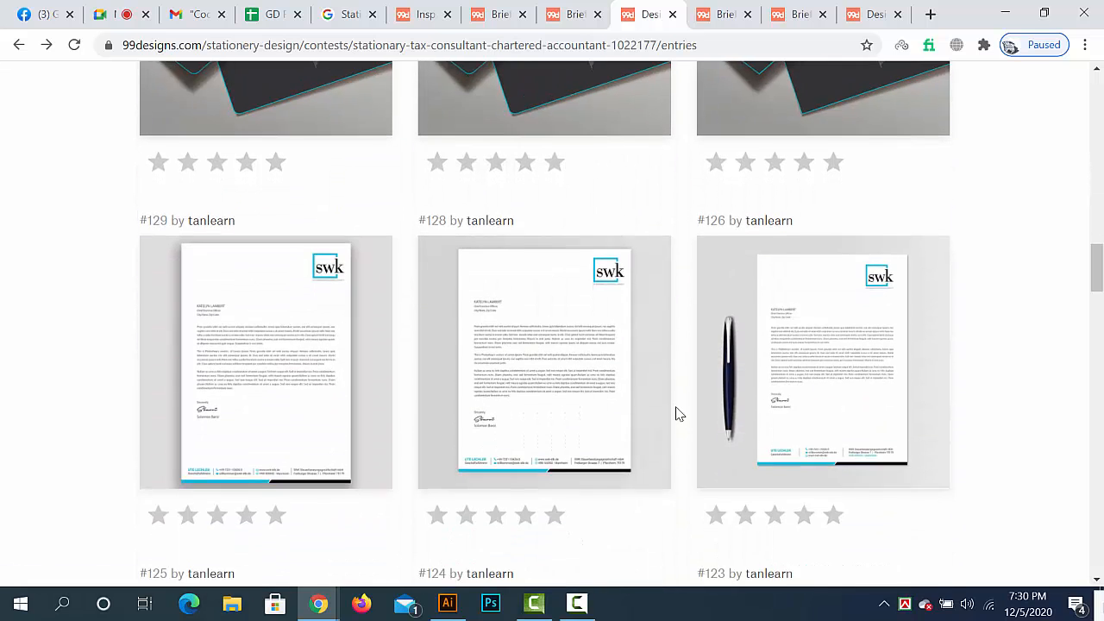
scroll(676, 415, down, 8)
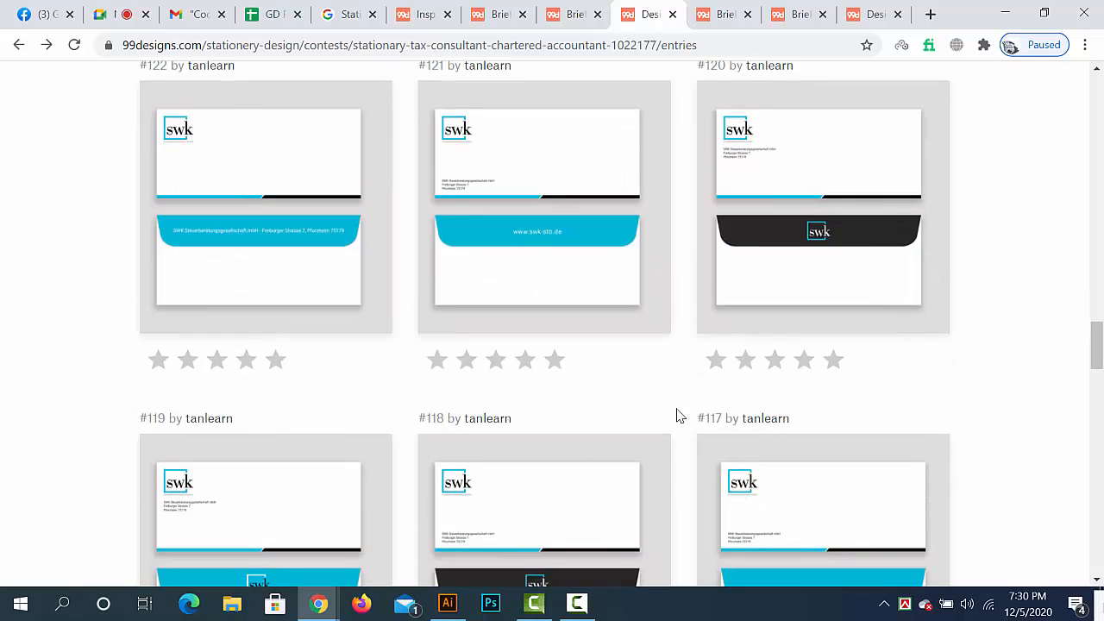
scroll(676, 414, down, 18)
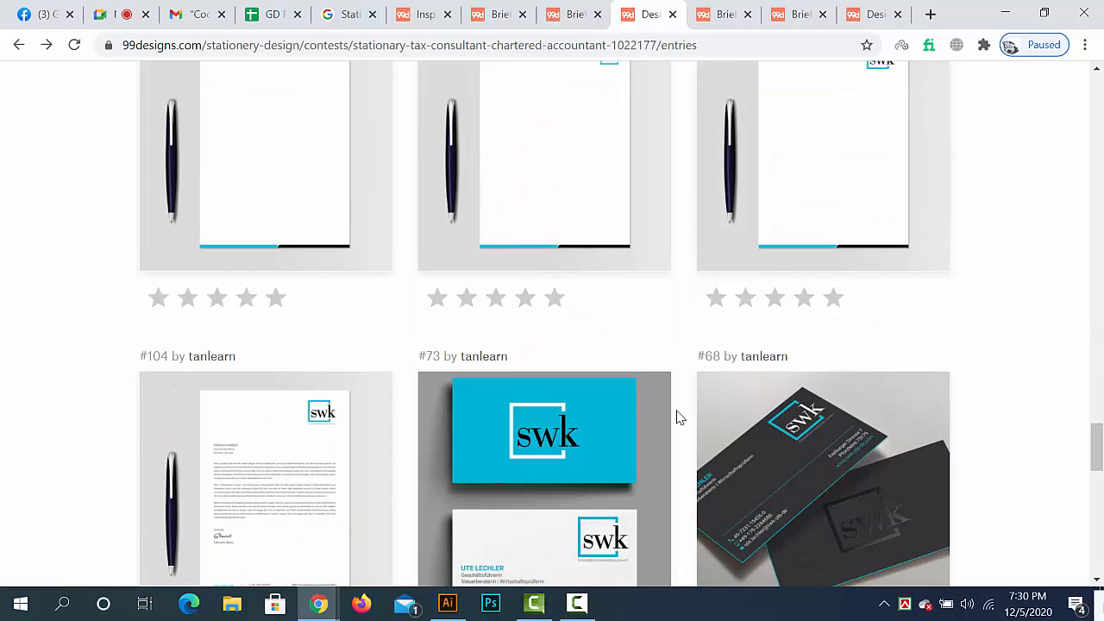
scroll(677, 414, down, 3)
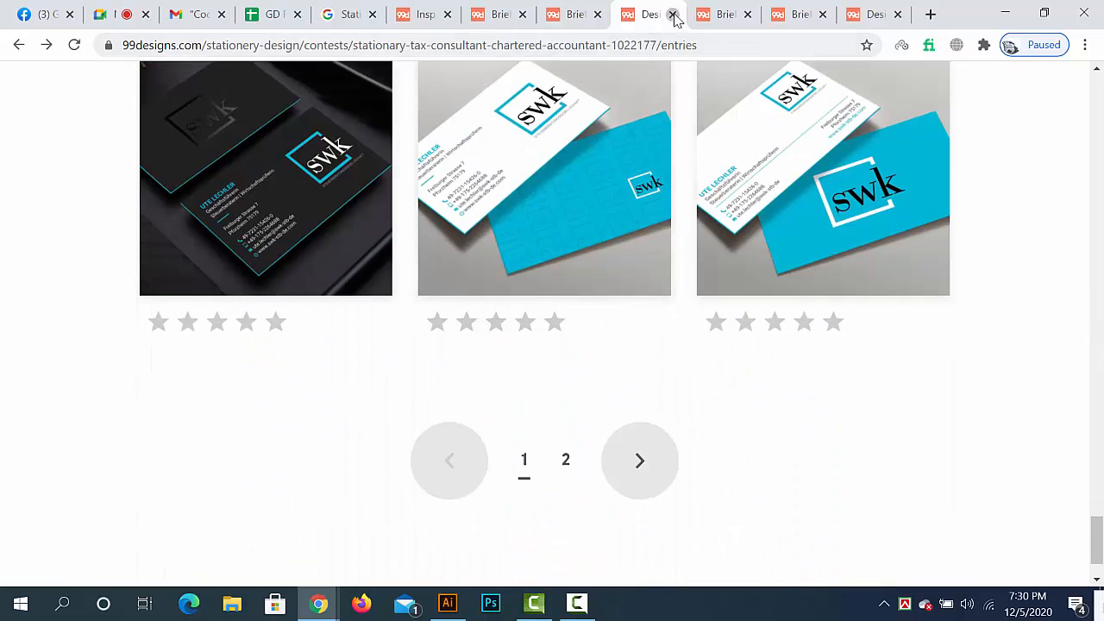
- Close all open 99designs contest pages and the contest list, and return to the start of the Google results
click(673, 15)
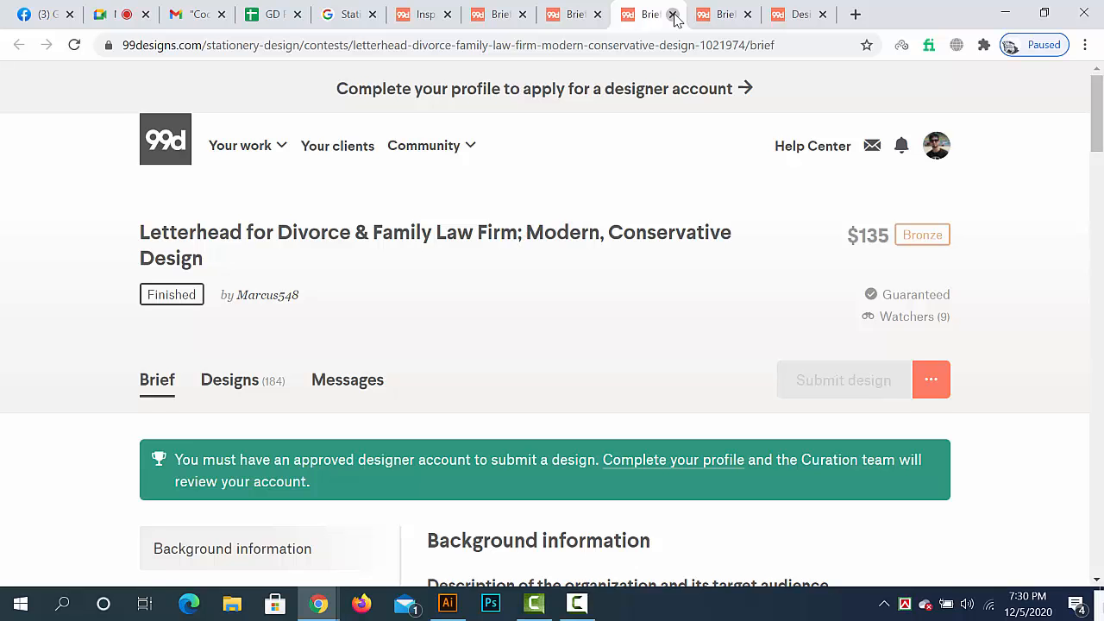
click(673, 14)
click(673, 15)
click(673, 14)
click(673, 15)
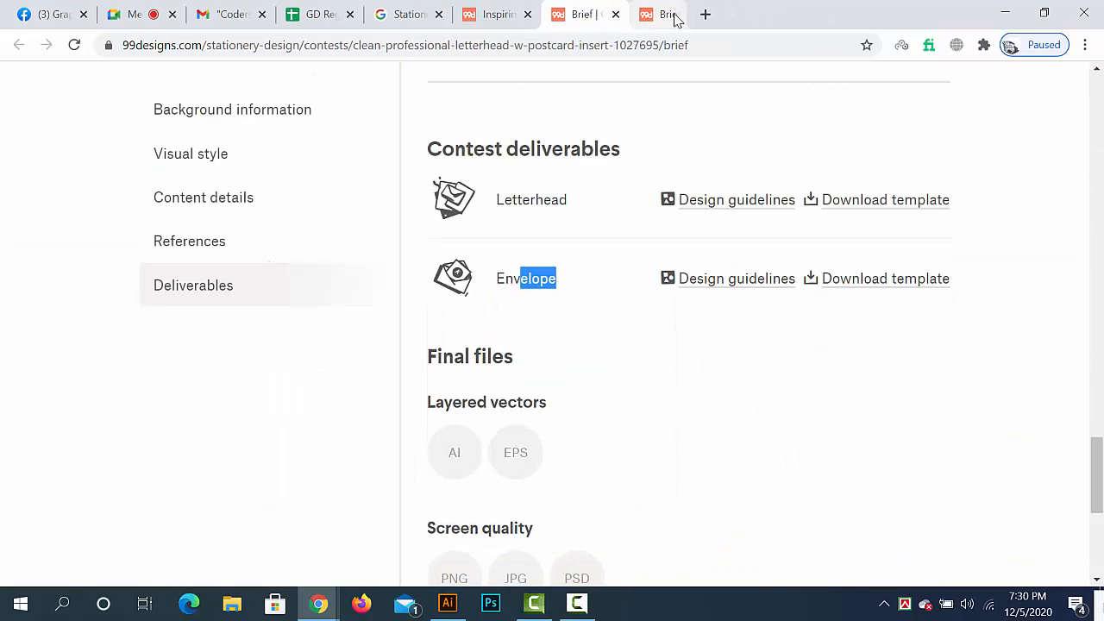
click(674, 16)
click(675, 16)
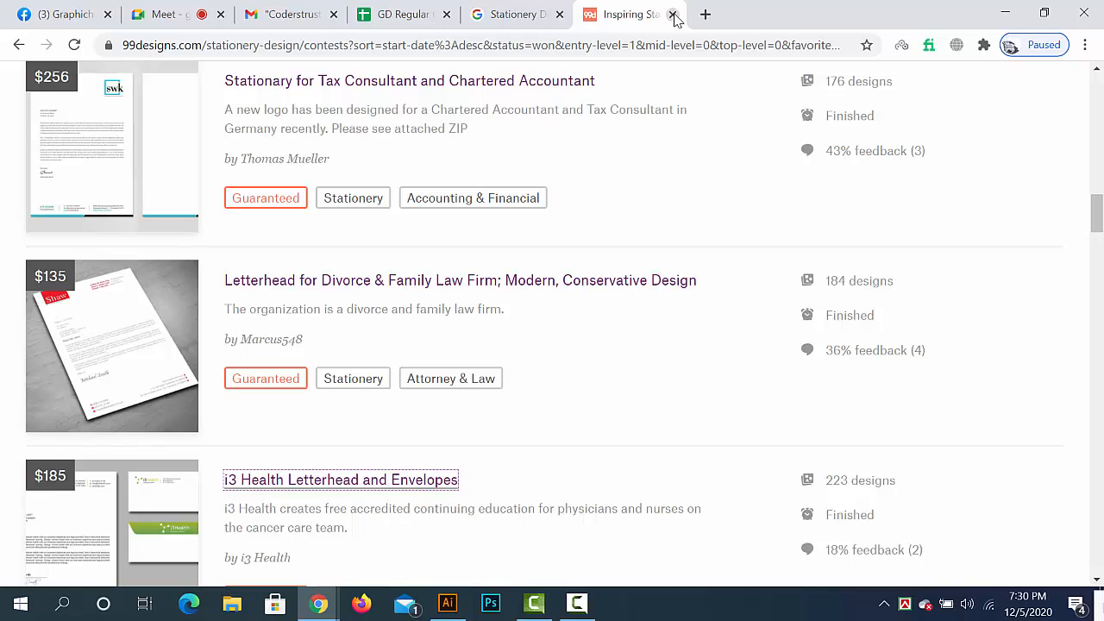
click(673, 15)
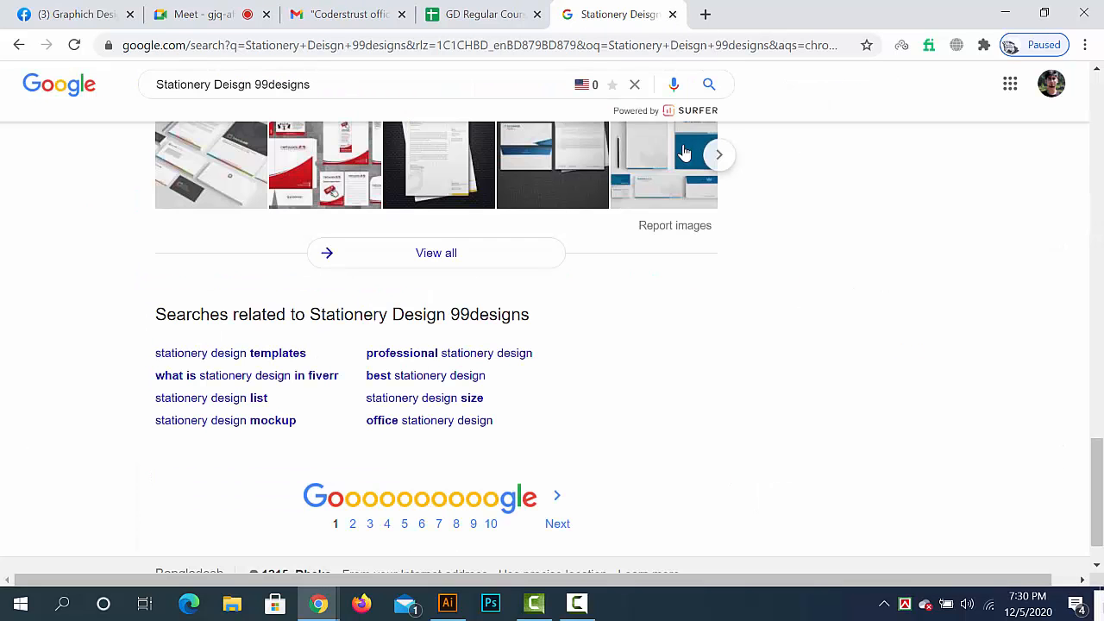
scroll(768, 397, up, 10)
scroll(781, 380, up, 10)
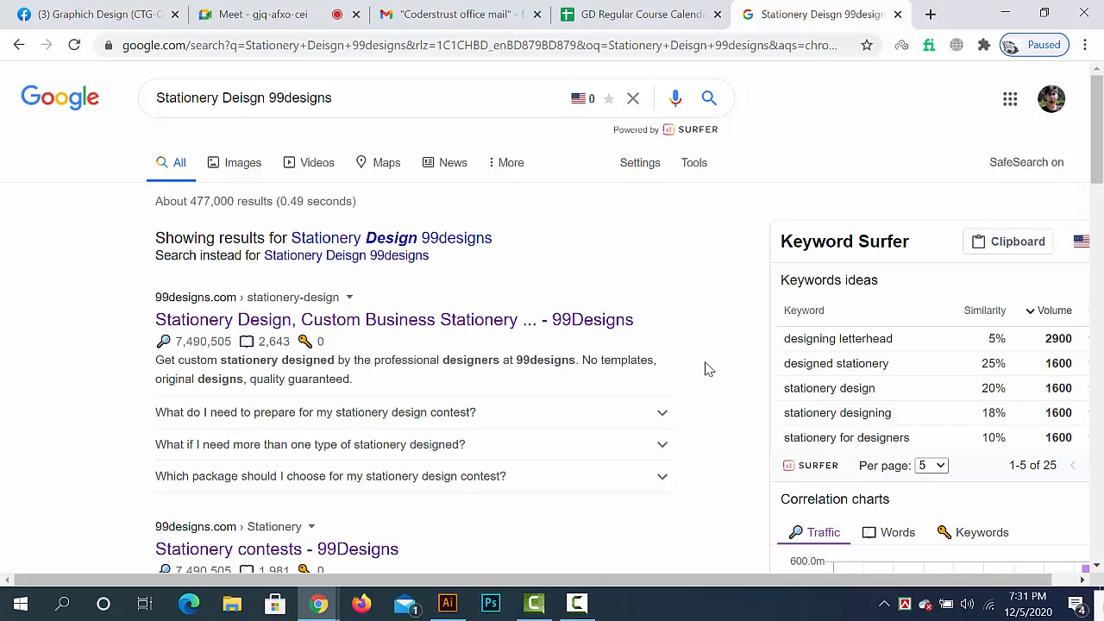
- Copy the Class 8 topic "Rollup Banner/Banner" from the GD Regular Course Calendar sheet and search Google for it
click(293, 14)
click(634, 15)
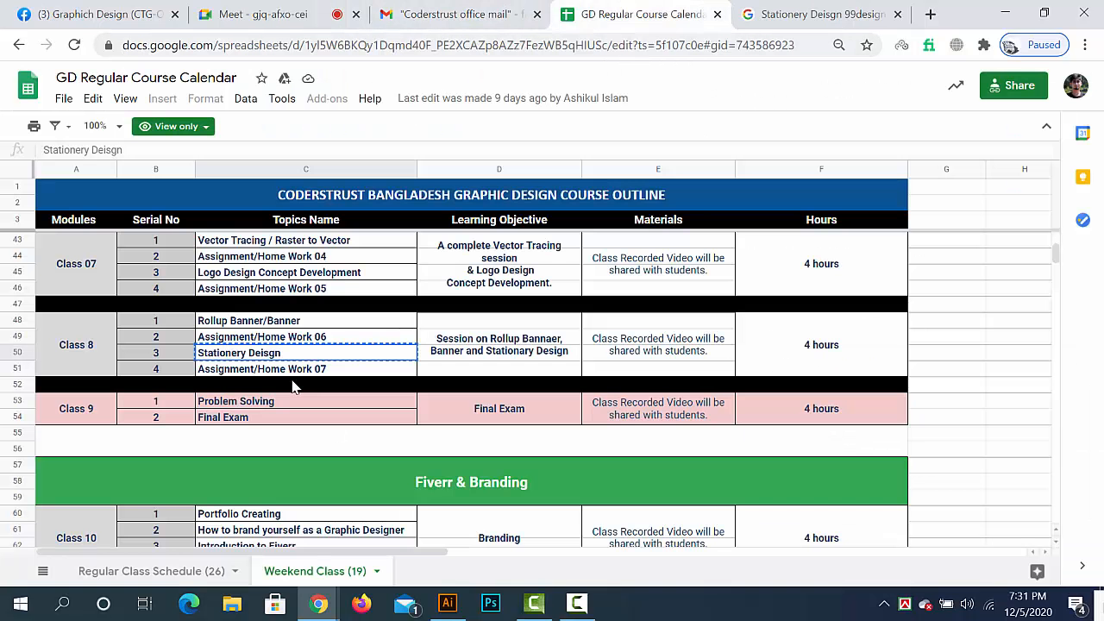
click(249, 324)
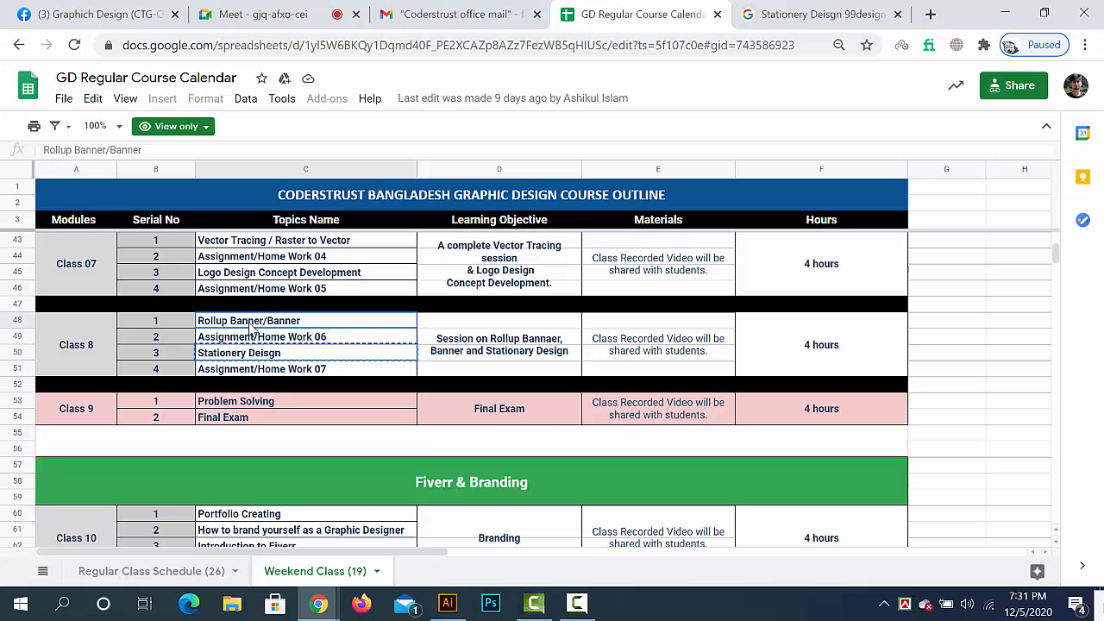
click(770, 15)
click(656, 45)
text(Rollup Banner/Banner)
key(Return)
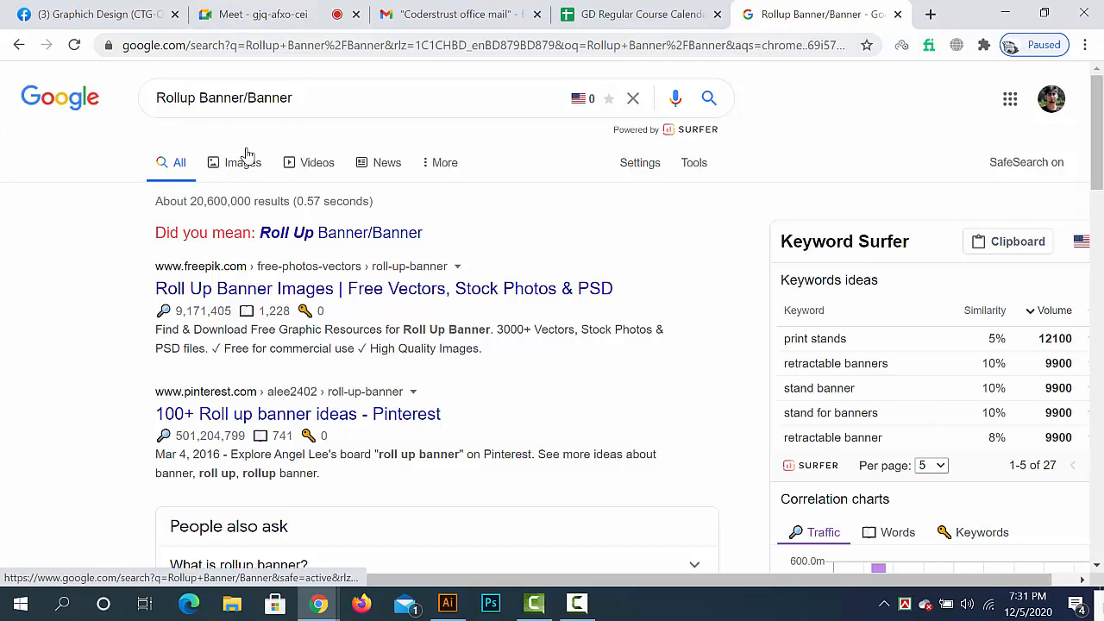
- Shorten the Google search to "Rollup Banner" and show its image results
drag(246, 98, 368, 98)
key(BackSpace)
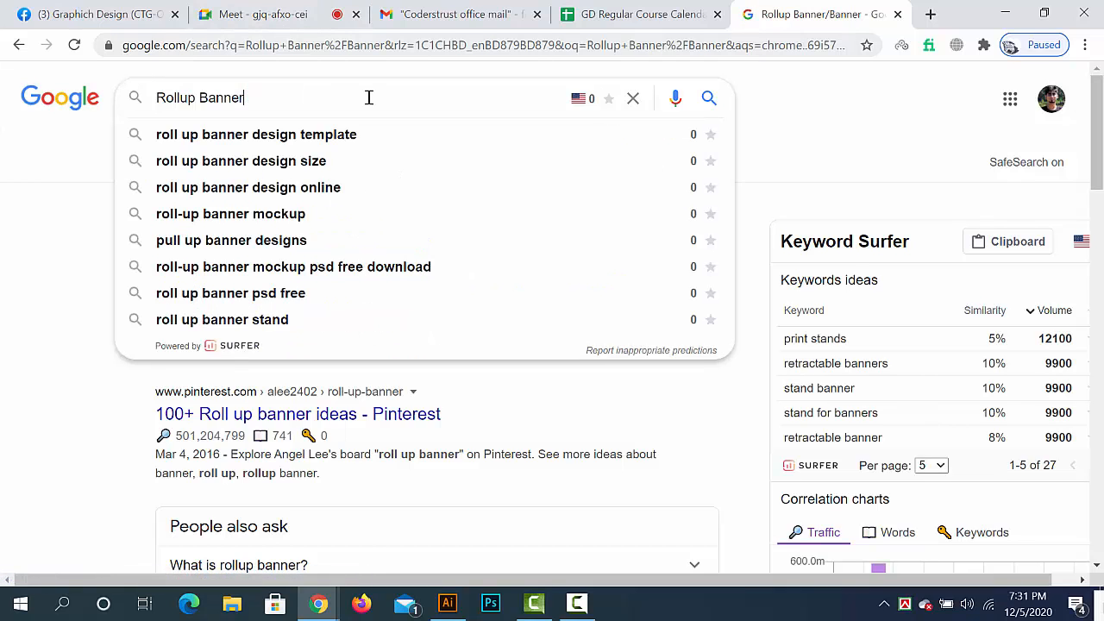
key(Return)
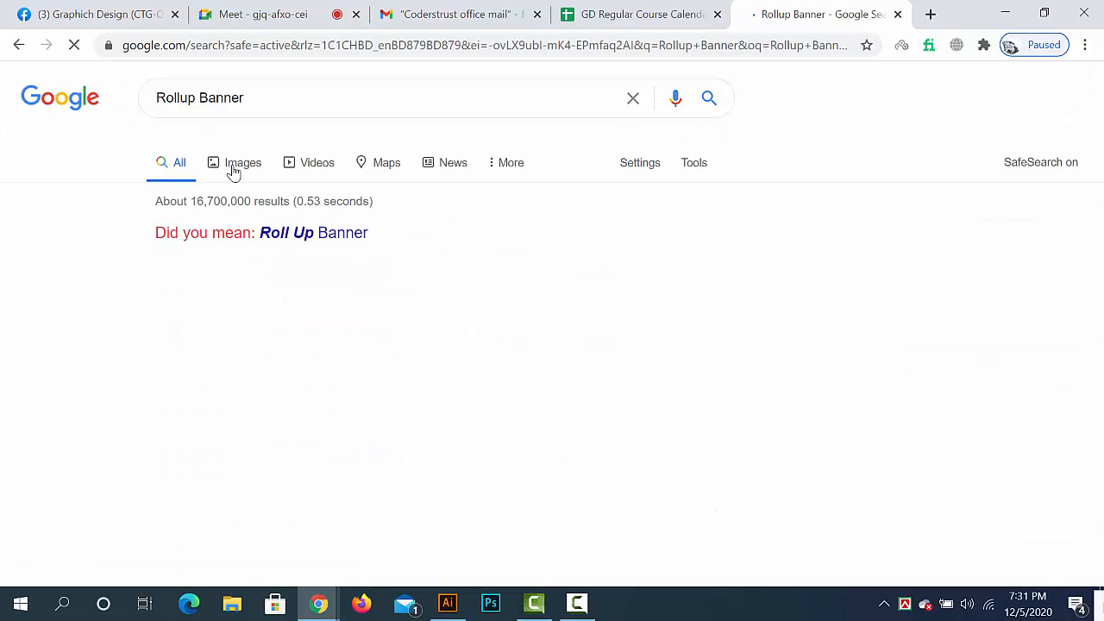
click(236, 171)
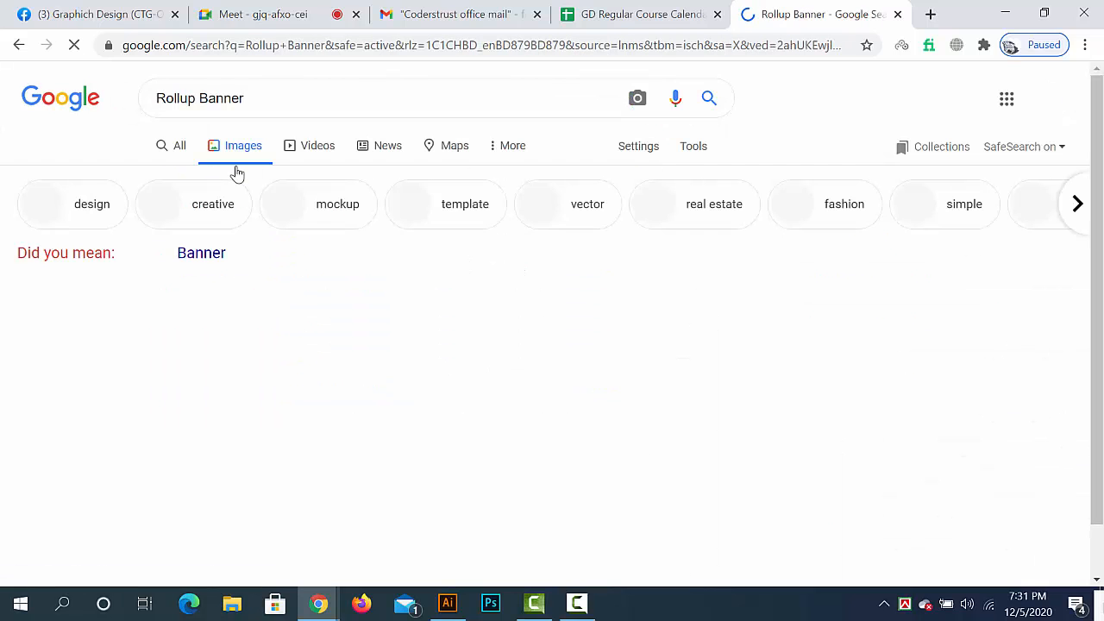
- Preview the "Super Offer" rollup banner from printonline.ae and browse further rollup banner designs in the image results
scroll(413, 336, down, 2)
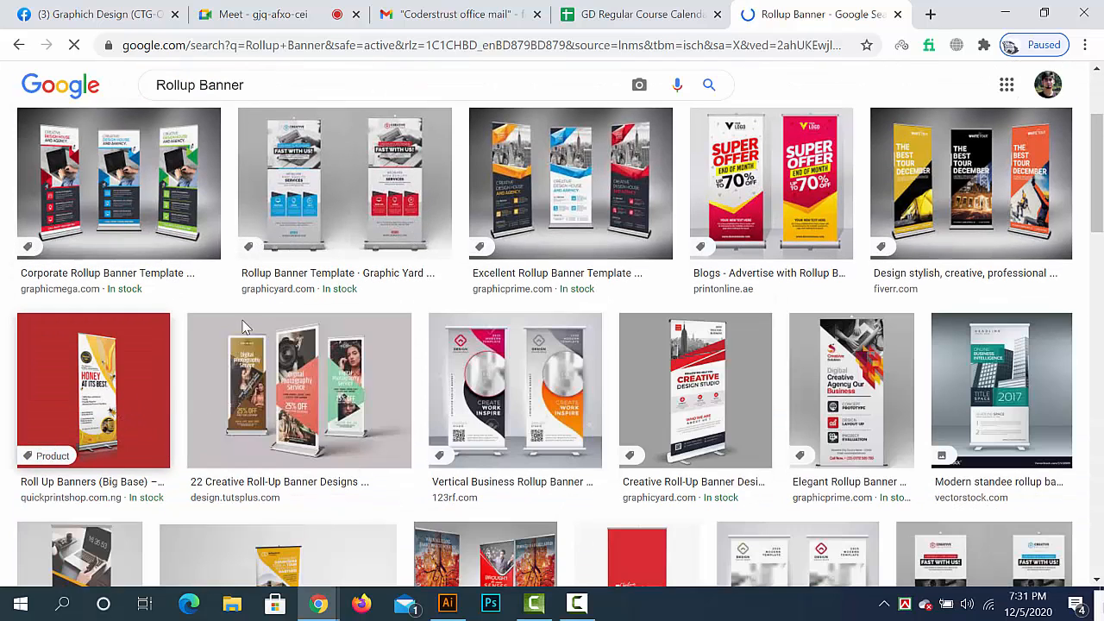
scroll(899, 366, down, 2)
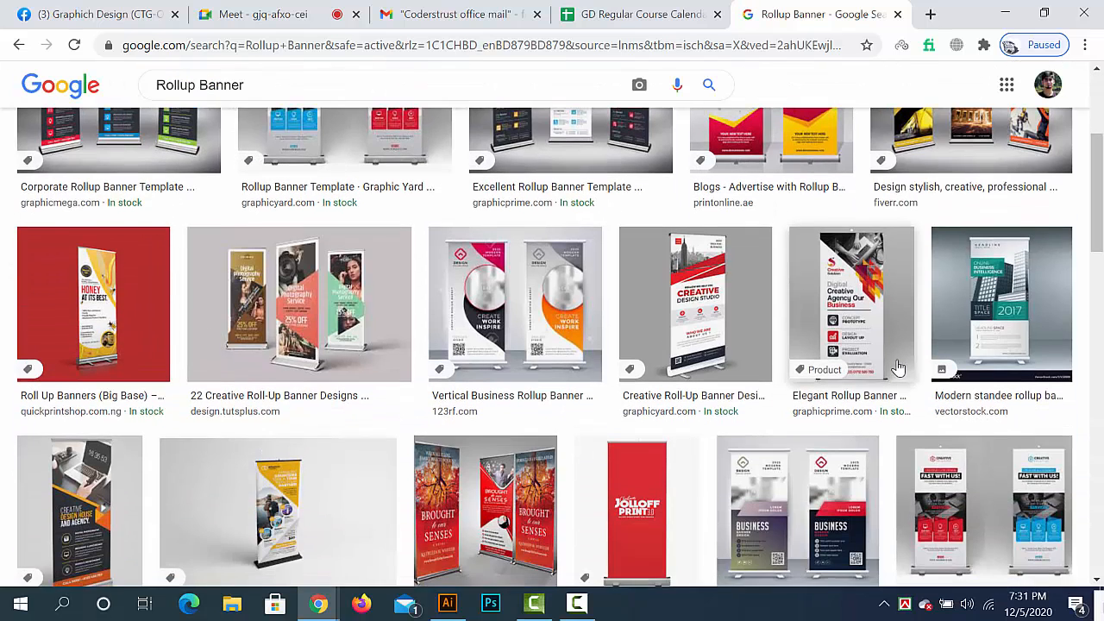
scroll(900, 368, up, 2)
click(783, 259)
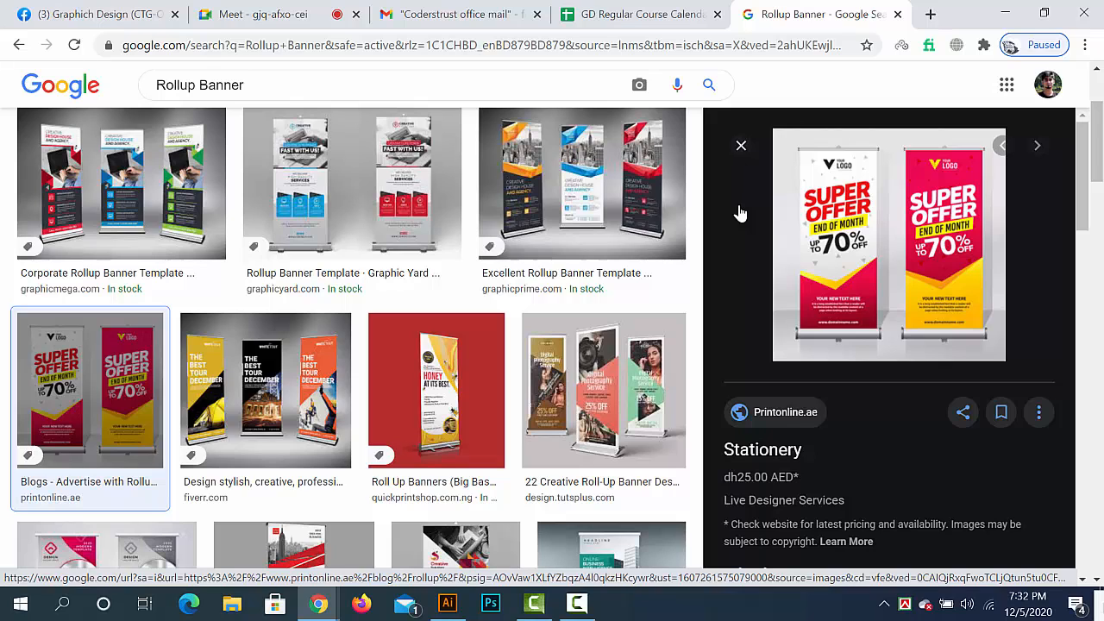
scroll(518, 310, down, 4)
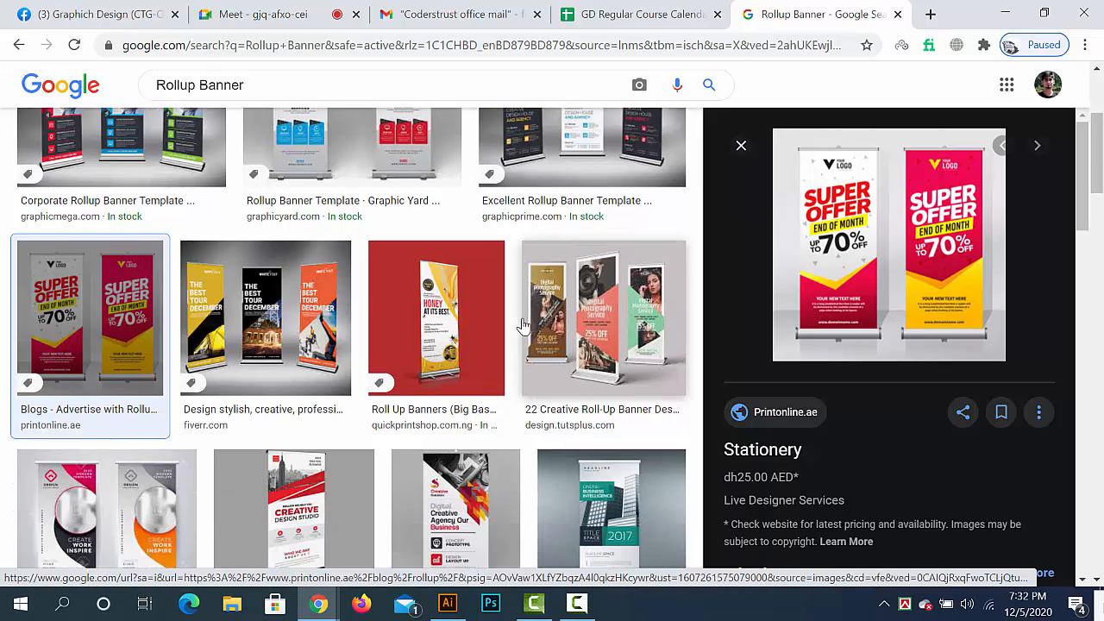
scroll(250, 334, down, 2)
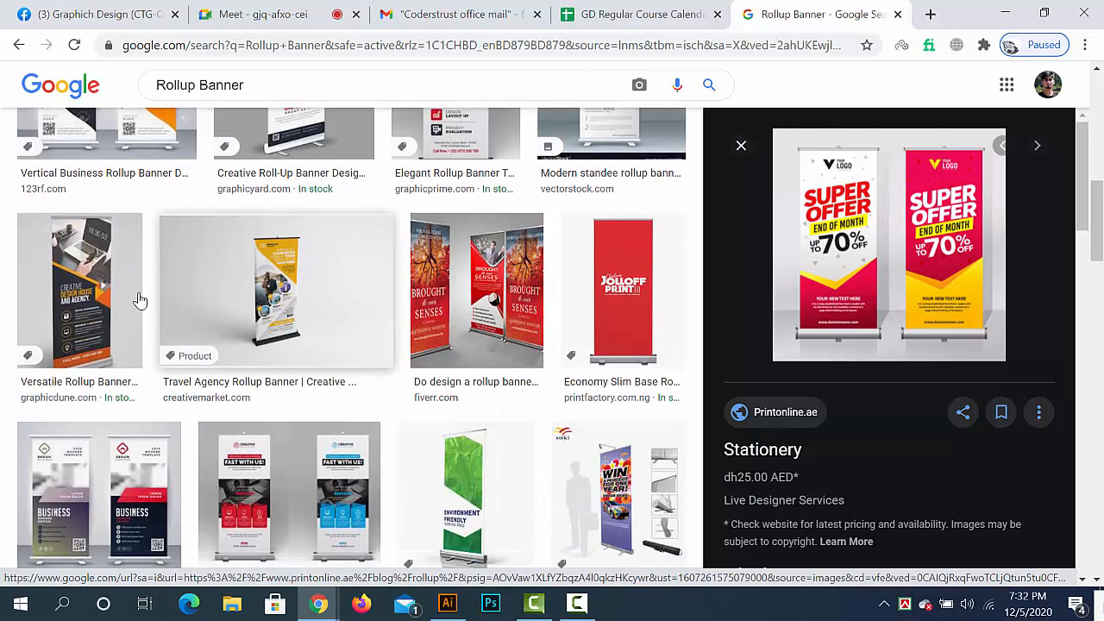
scroll(423, 333, down, 3)
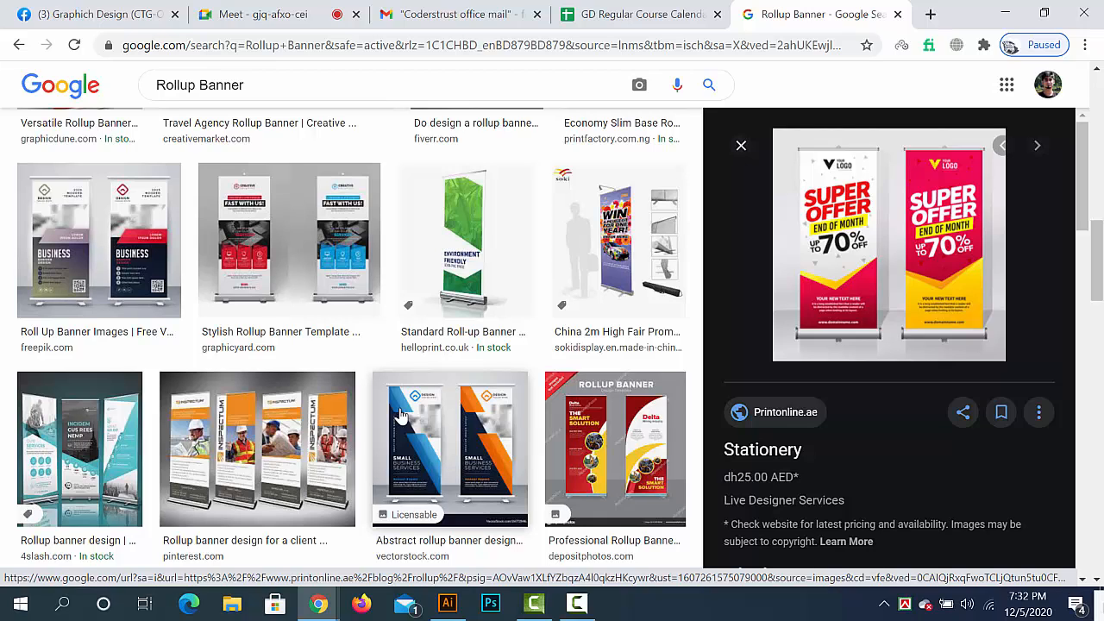
scroll(401, 417, down, 10)
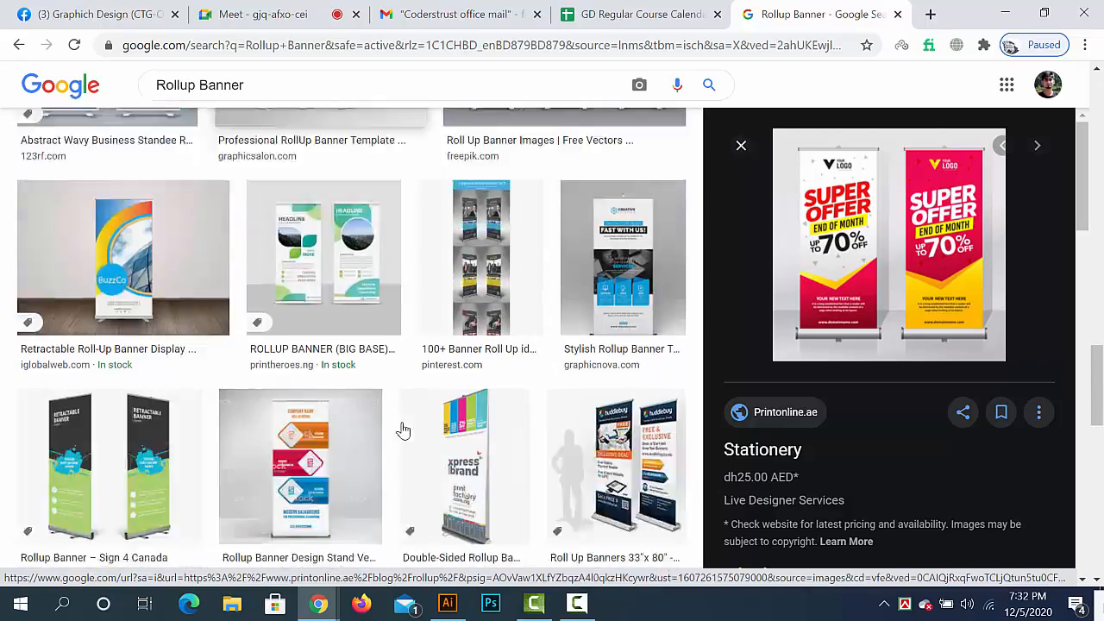
- Finish browsing the rollup banner designs, close the "Super Offer" preview and close the Rollup Banner image results
scroll(401, 425, up, 10)
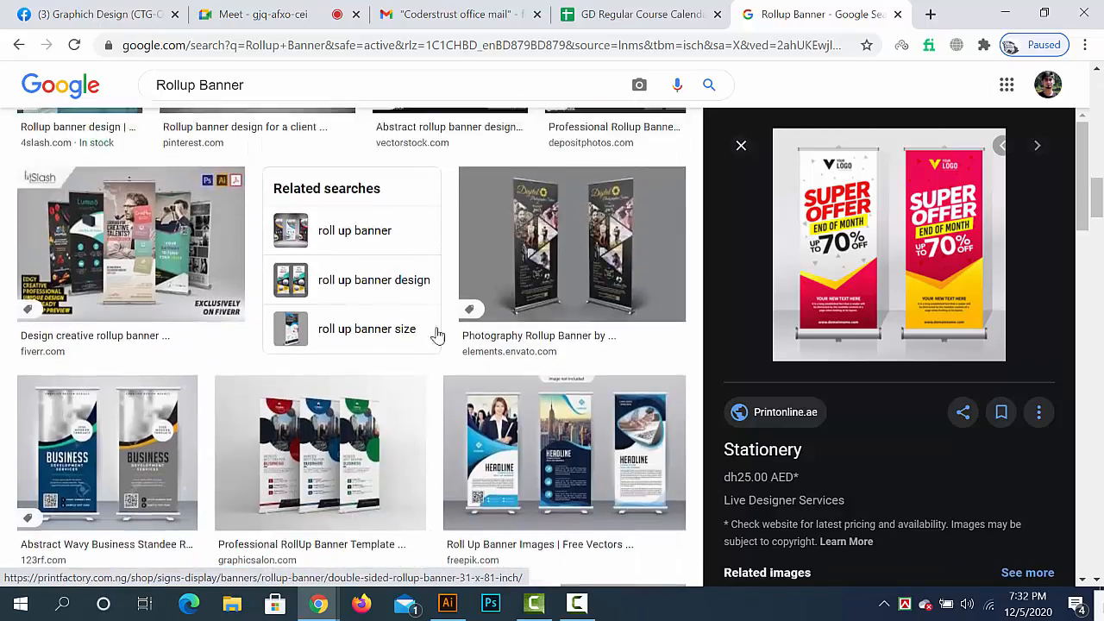
scroll(694, 386, down, 2)
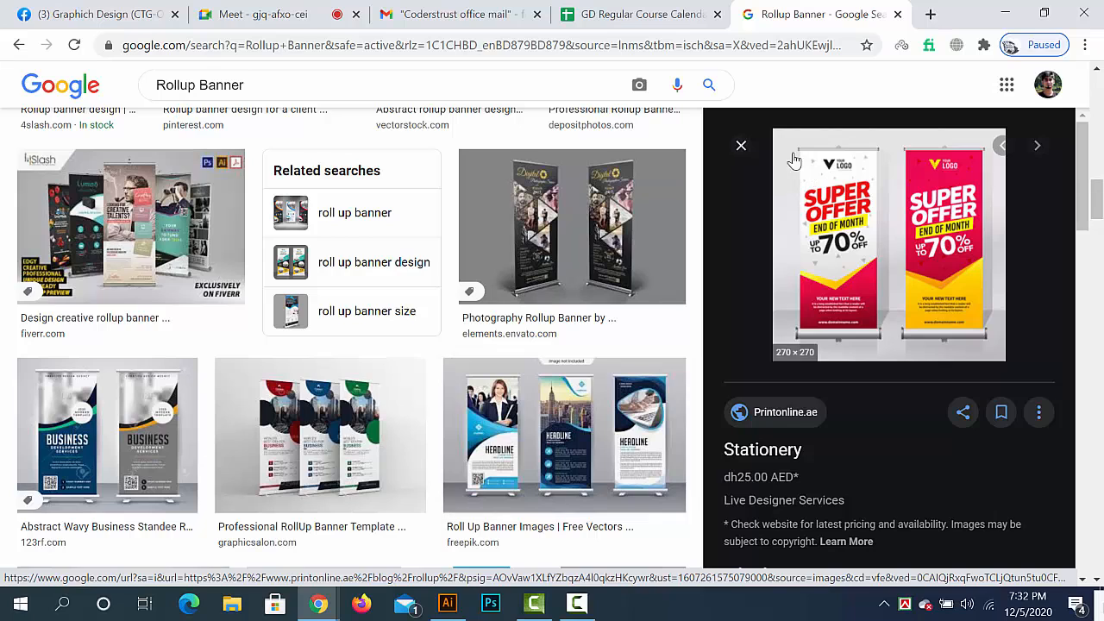
click(741, 147)
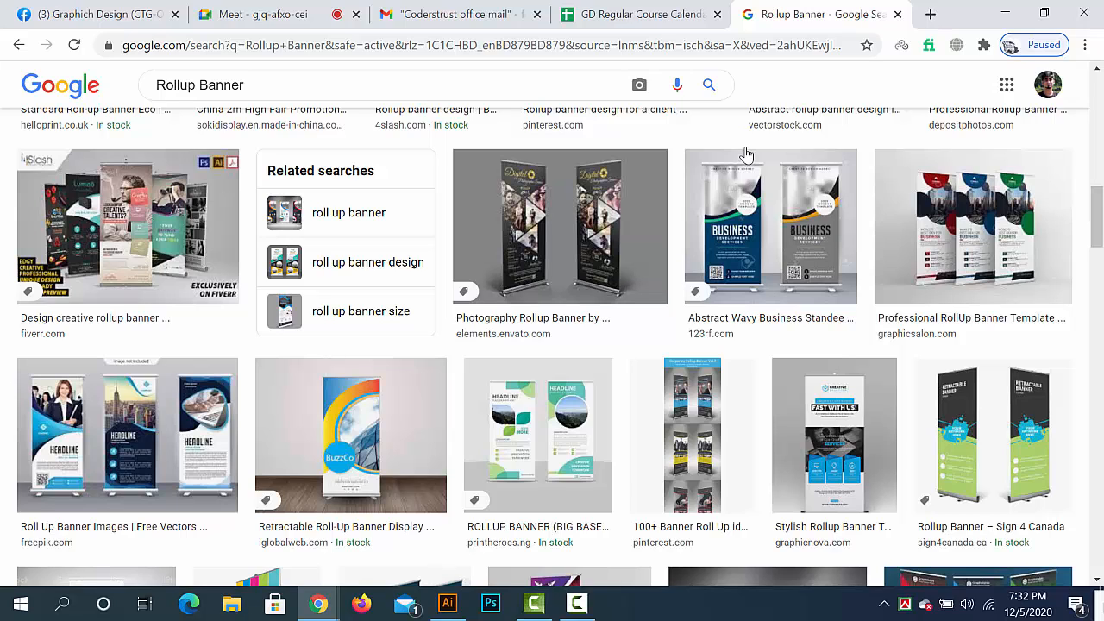
click(577, 603)
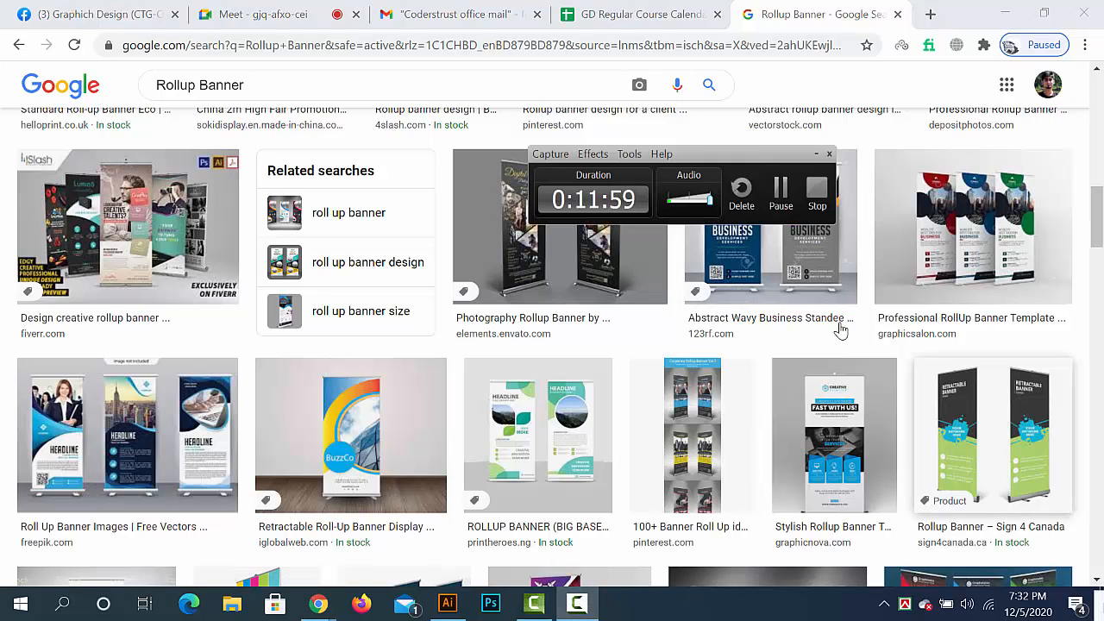
click(781, 192)
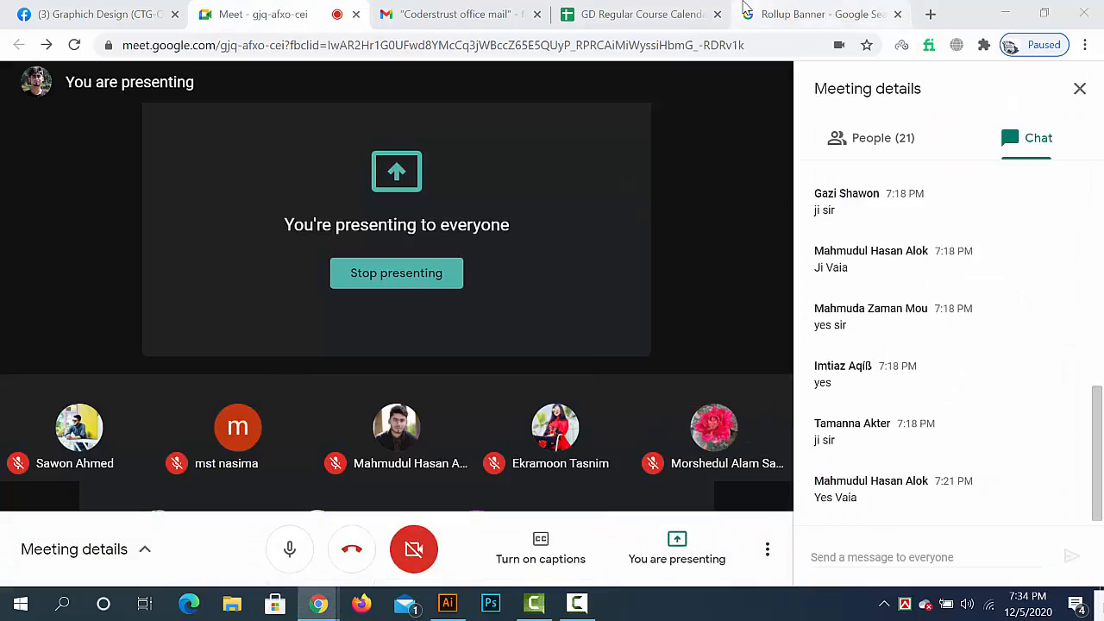
click(777, 14)
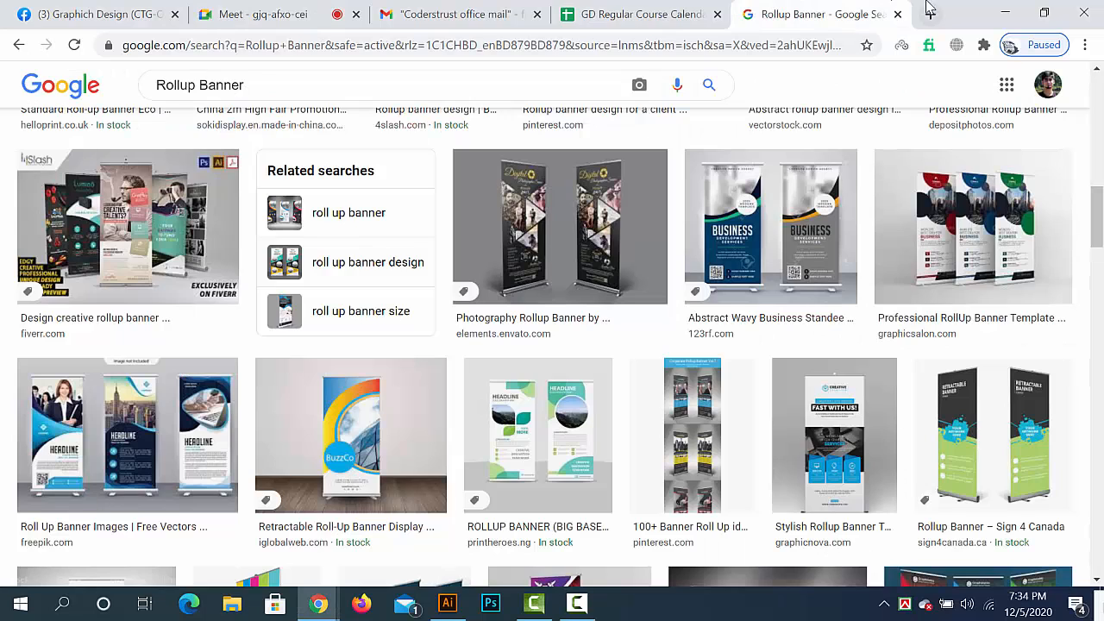
click(897, 13)
- Return to the Windows desktop and open the Content folder inside the folder named Desktop
click(1006, 14)
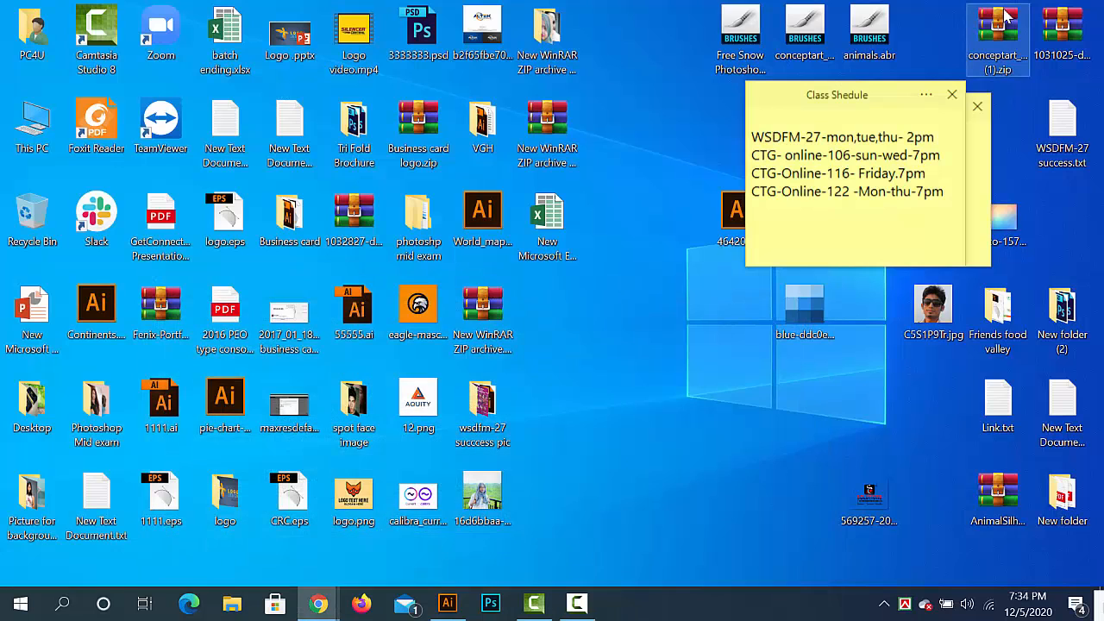
right_click(684, 363)
click(732, 417)
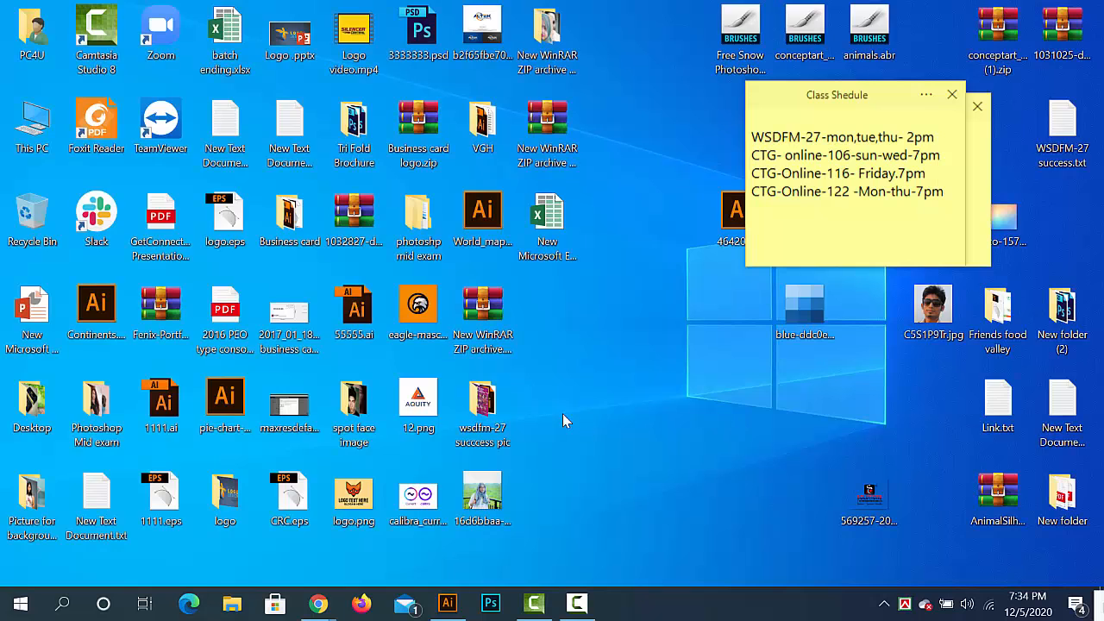
double_click(32, 417)
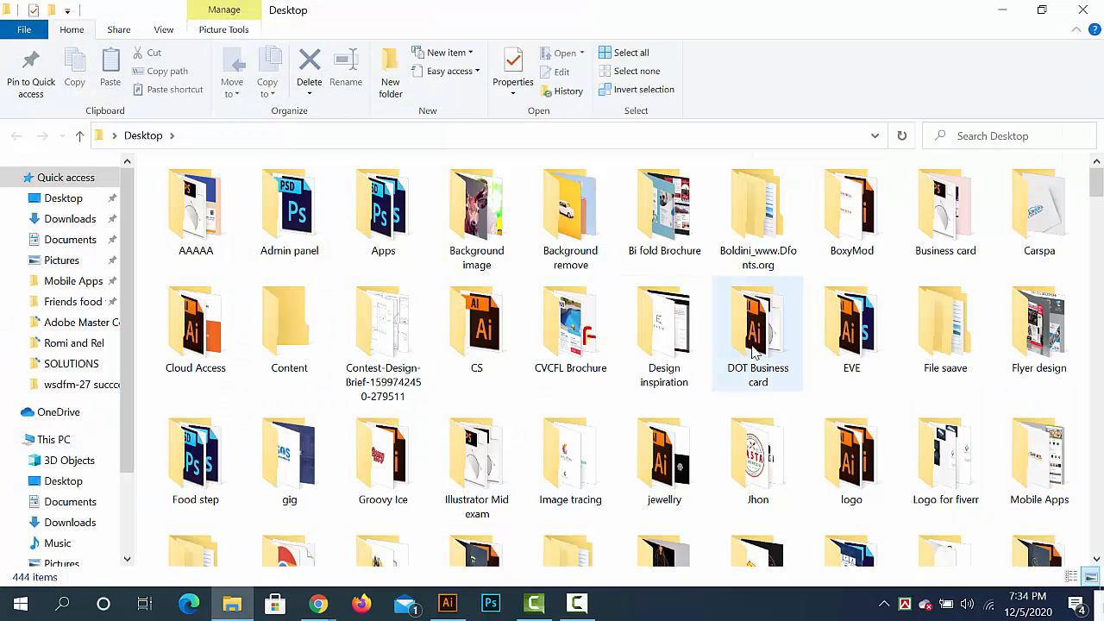
double_click(291, 333)
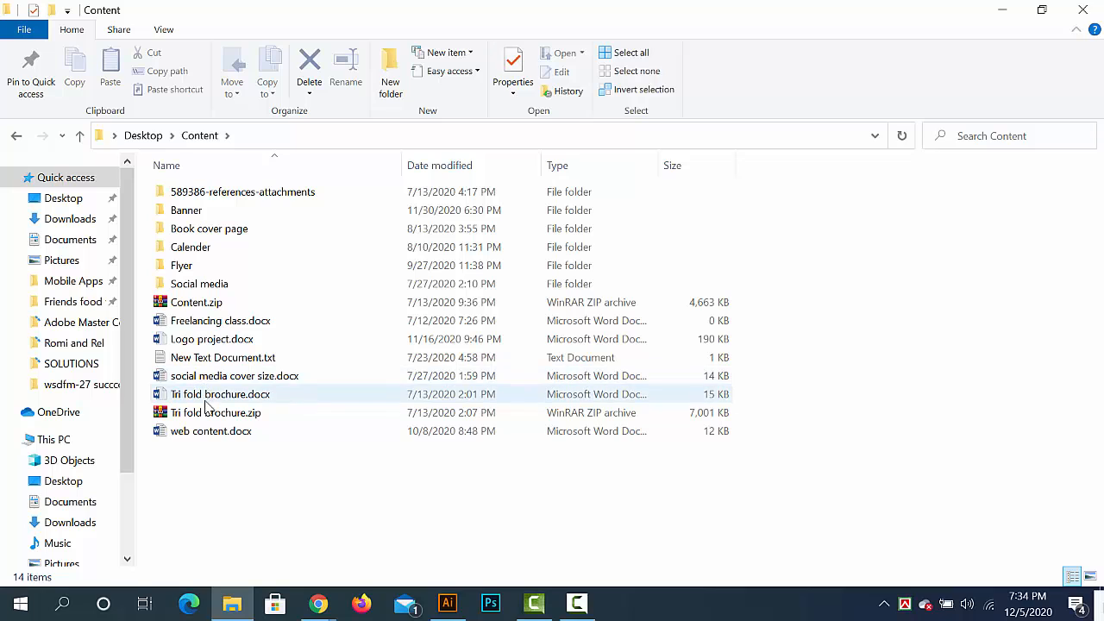
- Open the Banner.docx brief from the Banner folder within Content
click(196, 437)
click(190, 397)
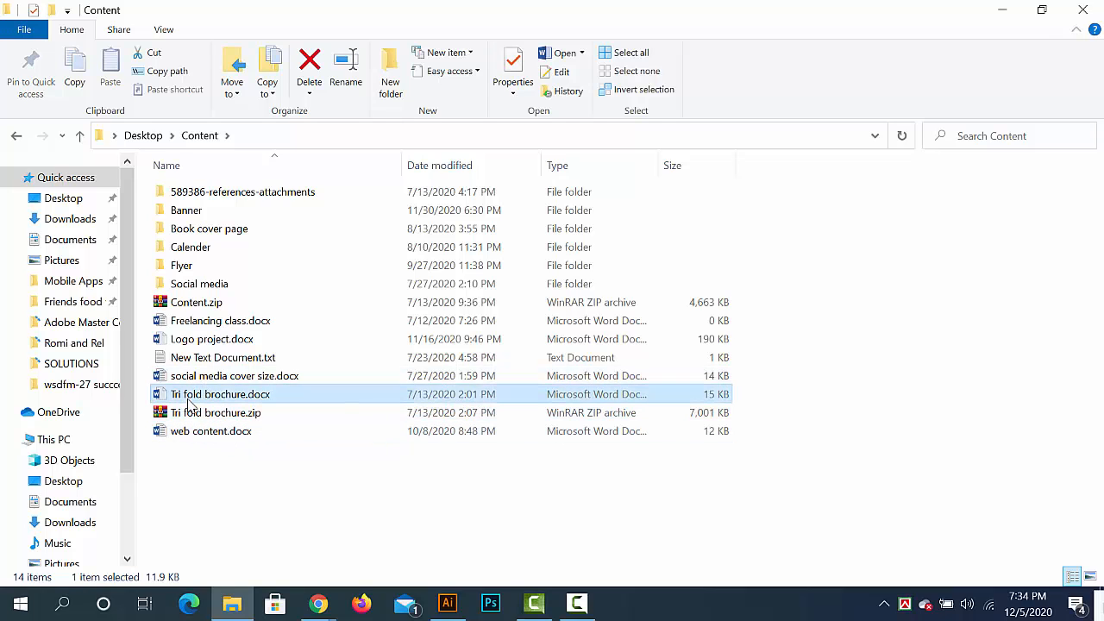
click(203, 380)
click(204, 341)
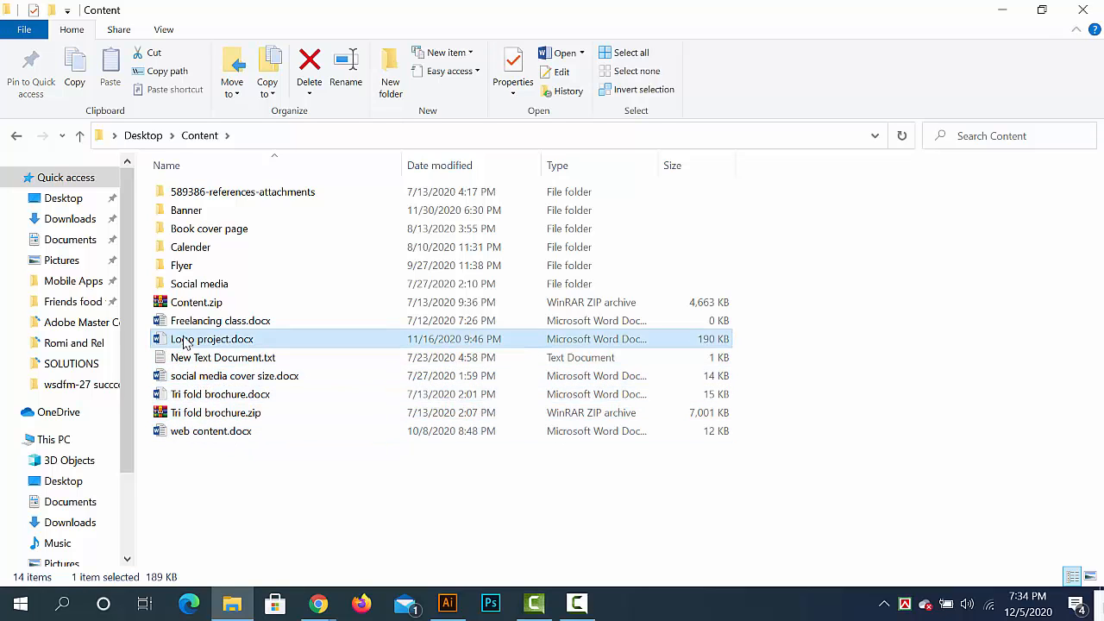
click(205, 323)
double_click(207, 212)
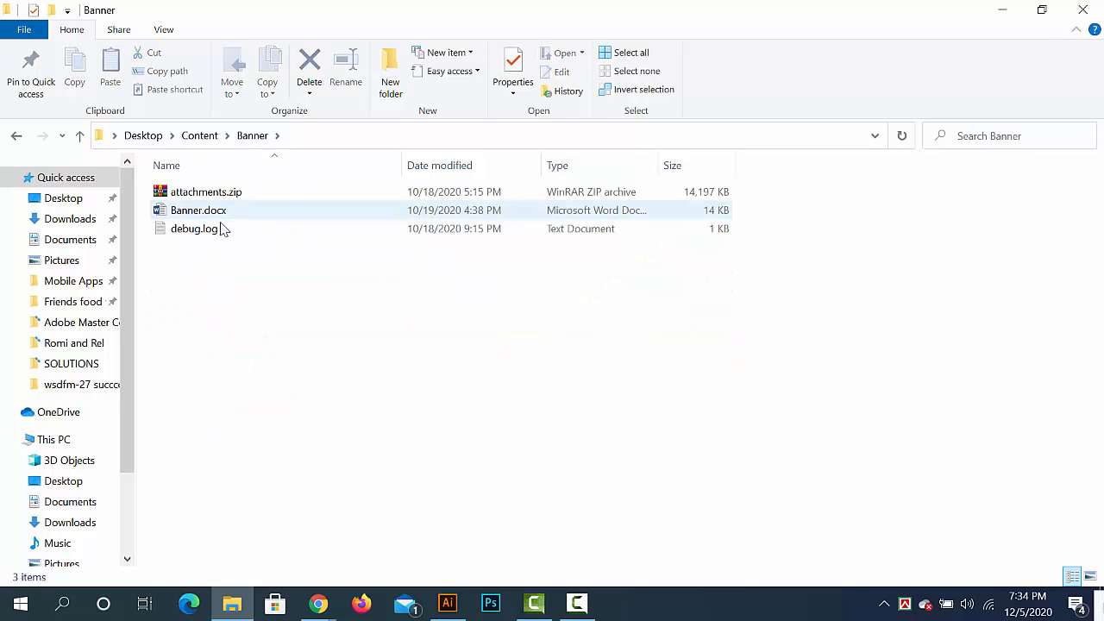
click(196, 213)
double_click(197, 213)
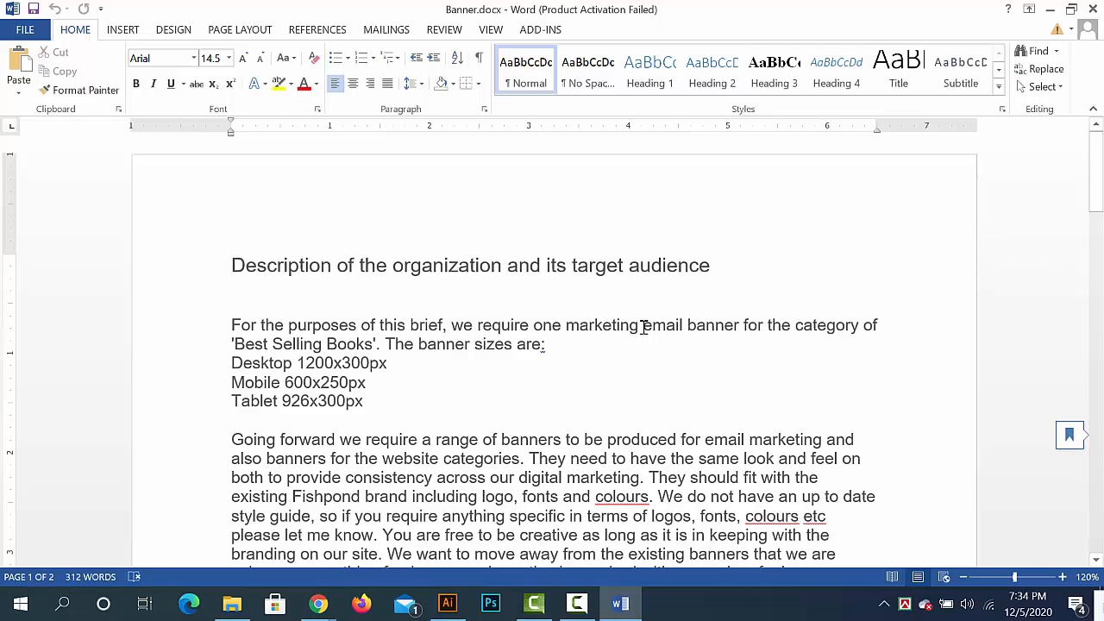
- Read the 'Best Selling Books' email banner brief and highlight its desktop and tablet banner sizes, dismissing the Office activation wizard
scroll(596, 351, down, 1)
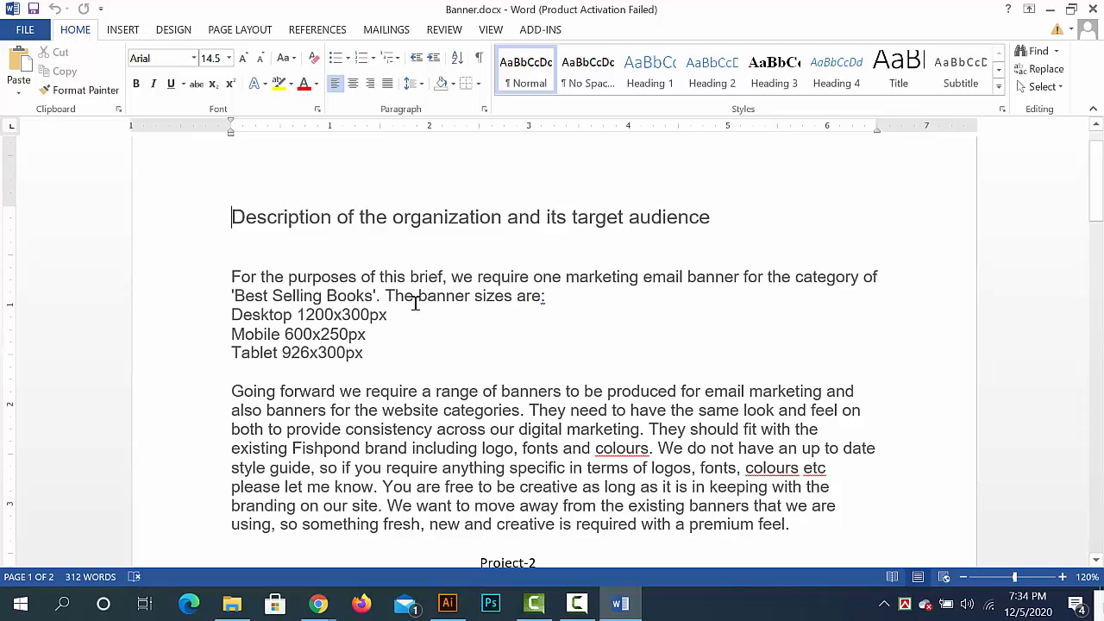
scroll(392, 294, down, 1)
drag(872, 493, 906, 474)
click(237, 231)
click(907, 476)
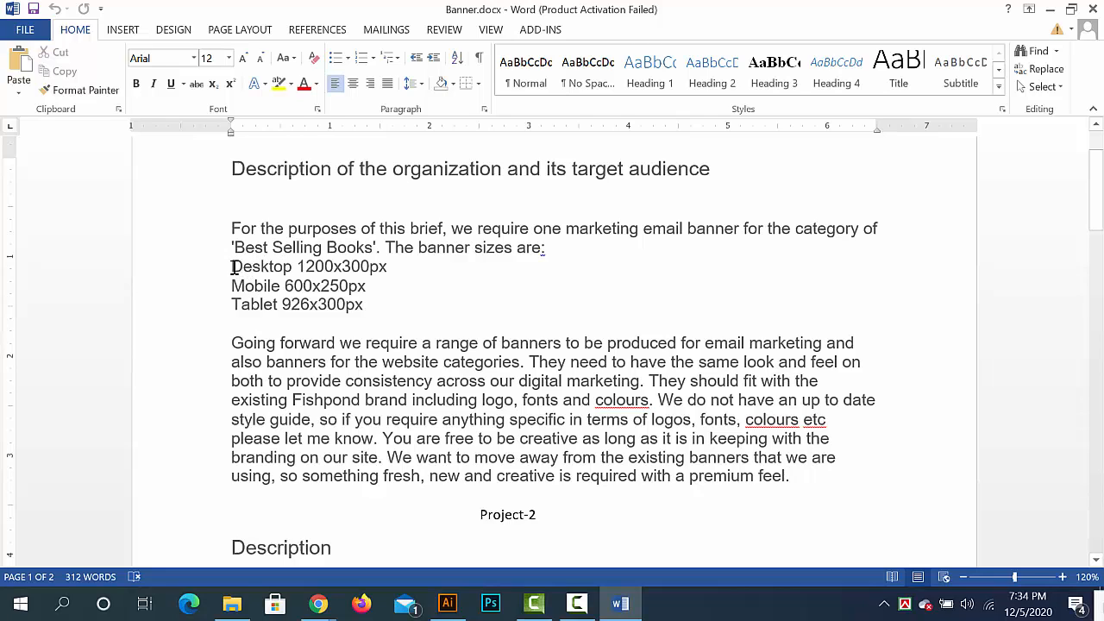
drag(230, 267, 398, 268)
click(293, 267)
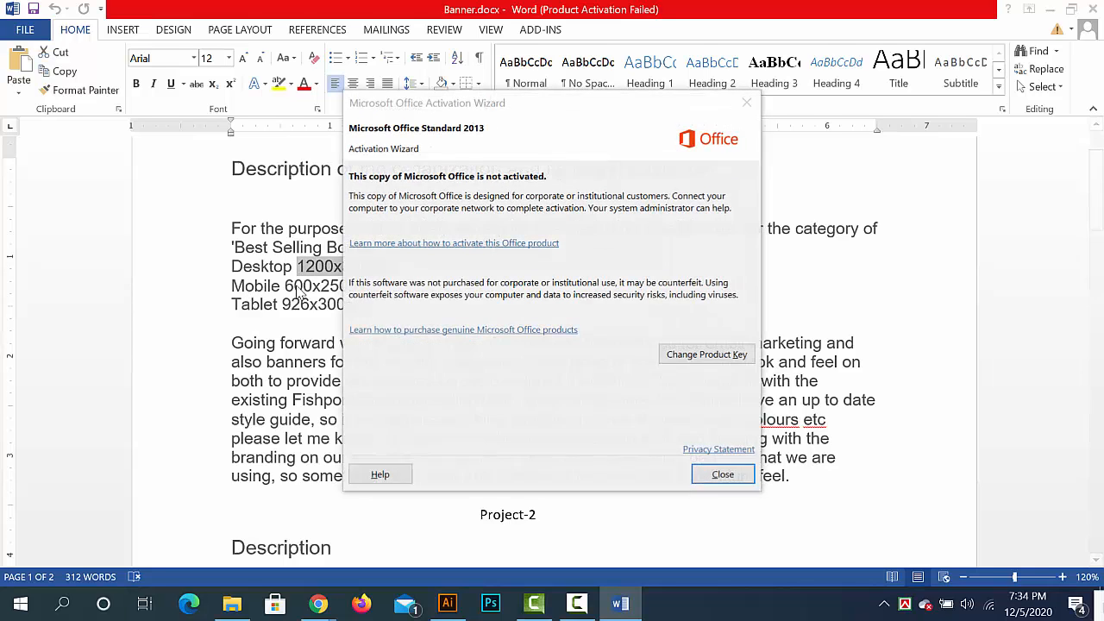
click(724, 475)
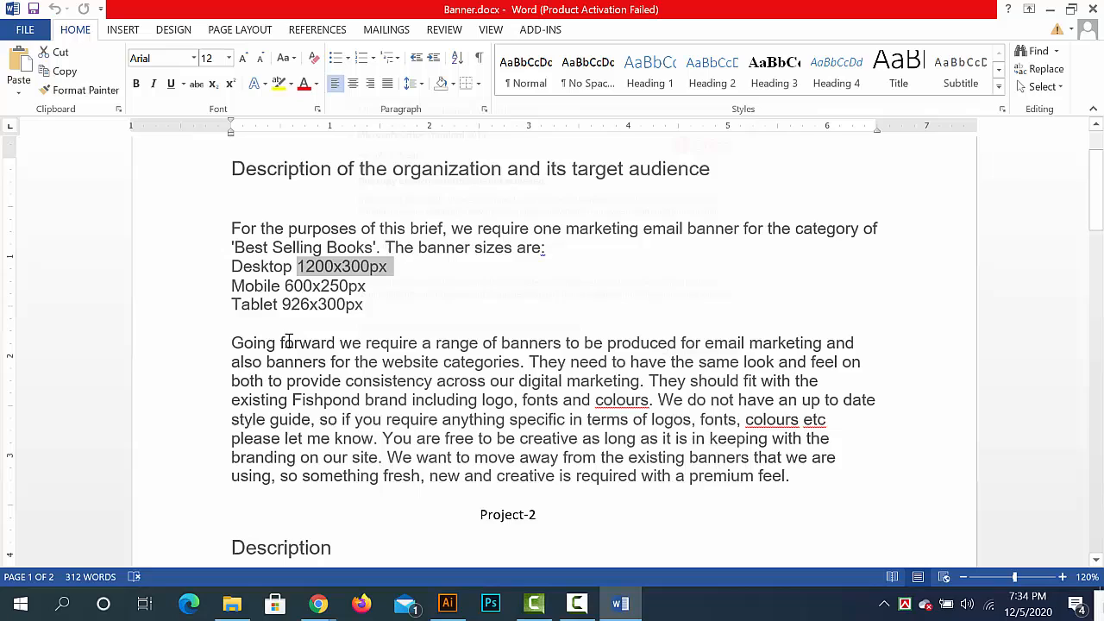
click(258, 305)
drag(258, 305, 365, 312)
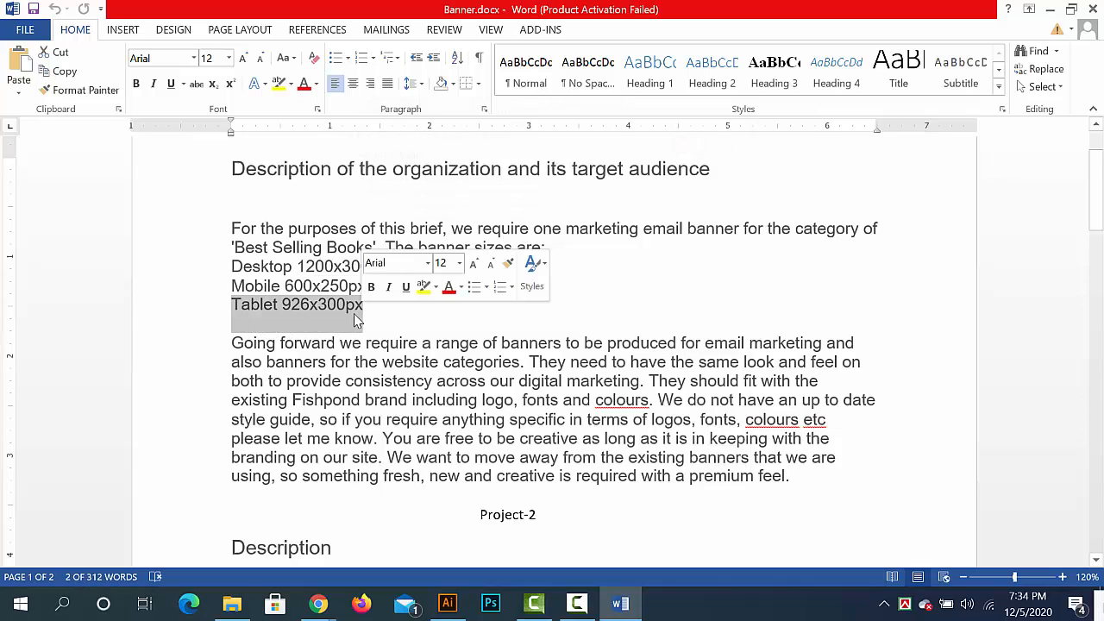
click(288, 285)
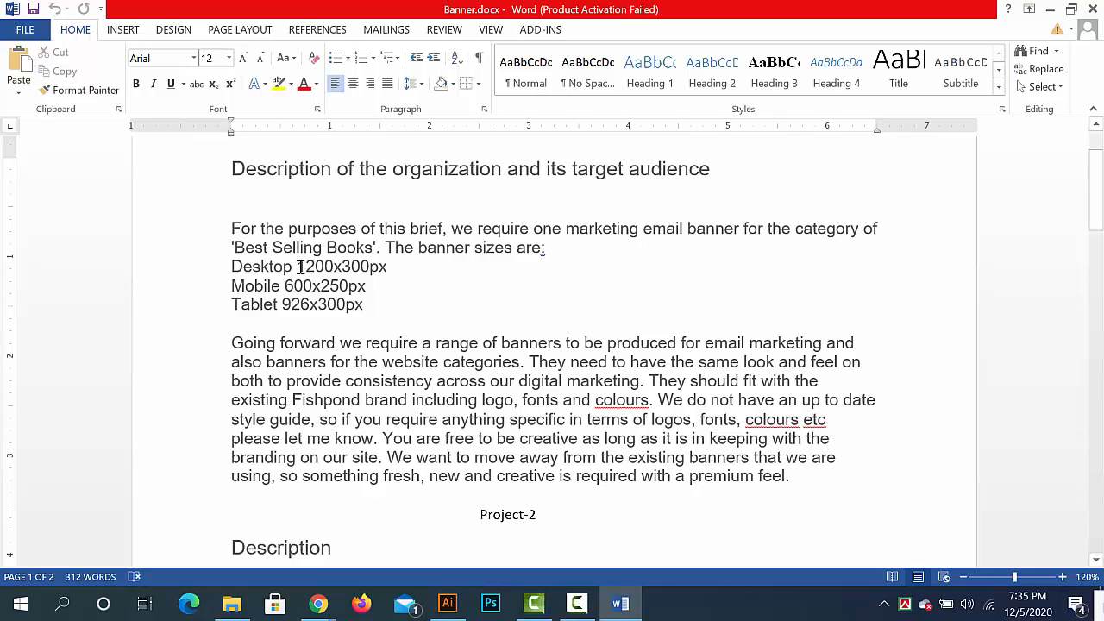
drag(299, 267, 393, 270)
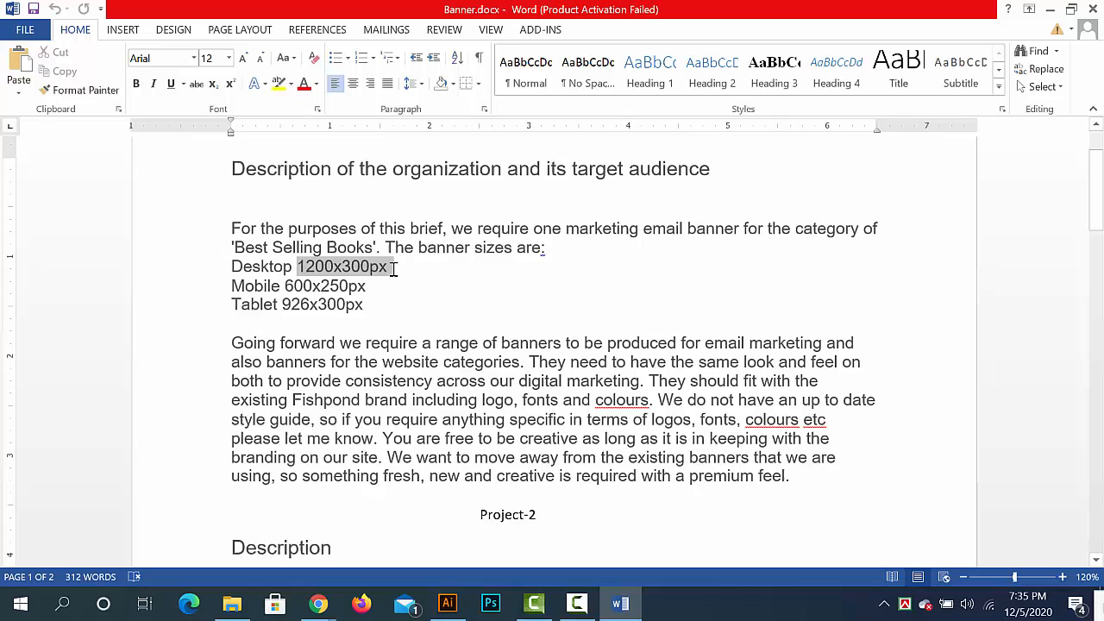
click(334, 267)
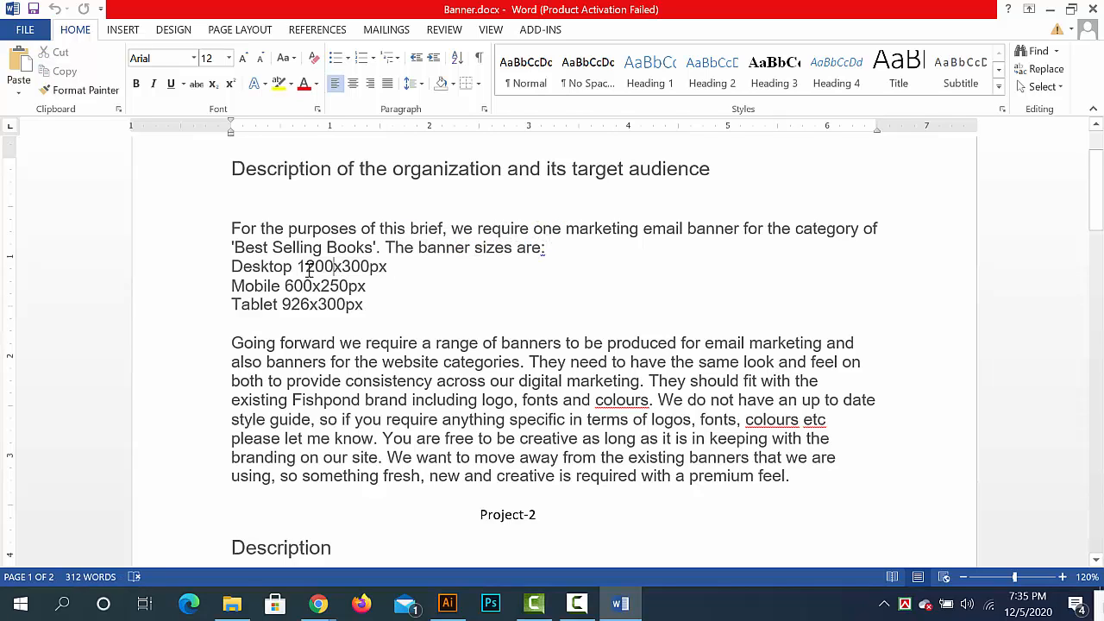
- Switch to Chrome, open priyoshop.com in a new tab and examine the promotional banners on its home page
click(319, 603)
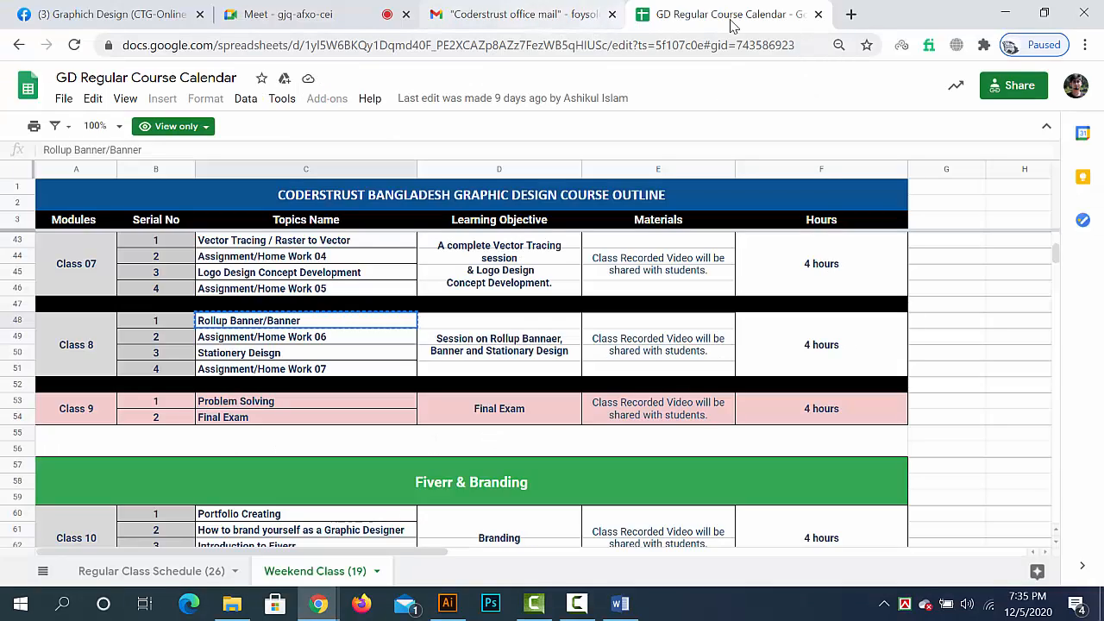
click(851, 14)
click(744, 43)
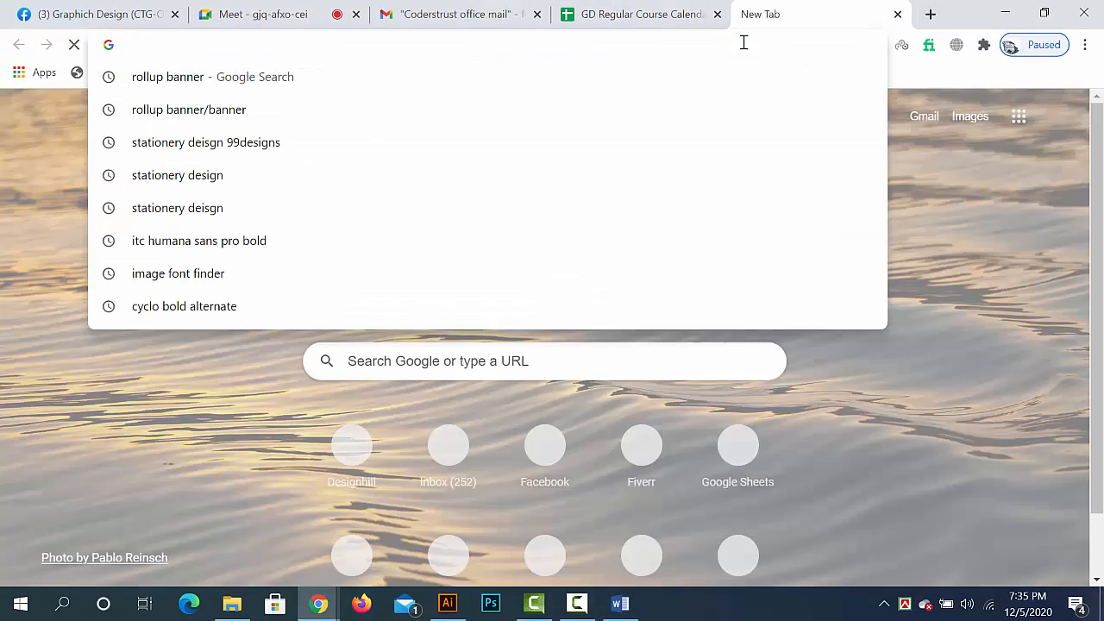
text(p)
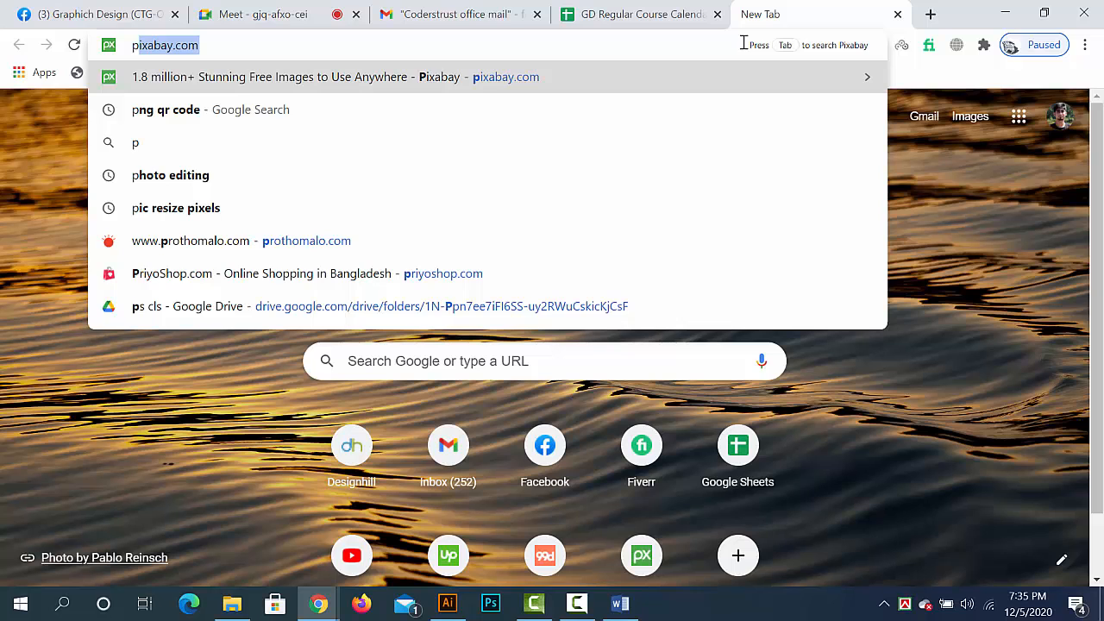
text(ri)
key(Return)
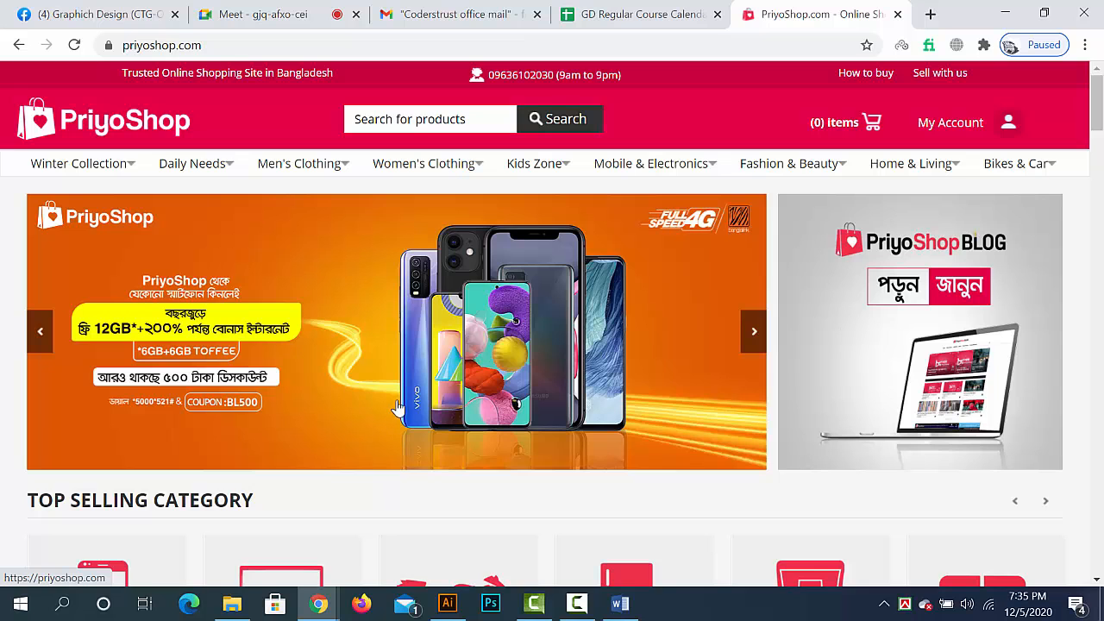
scroll(635, 400, down, 1)
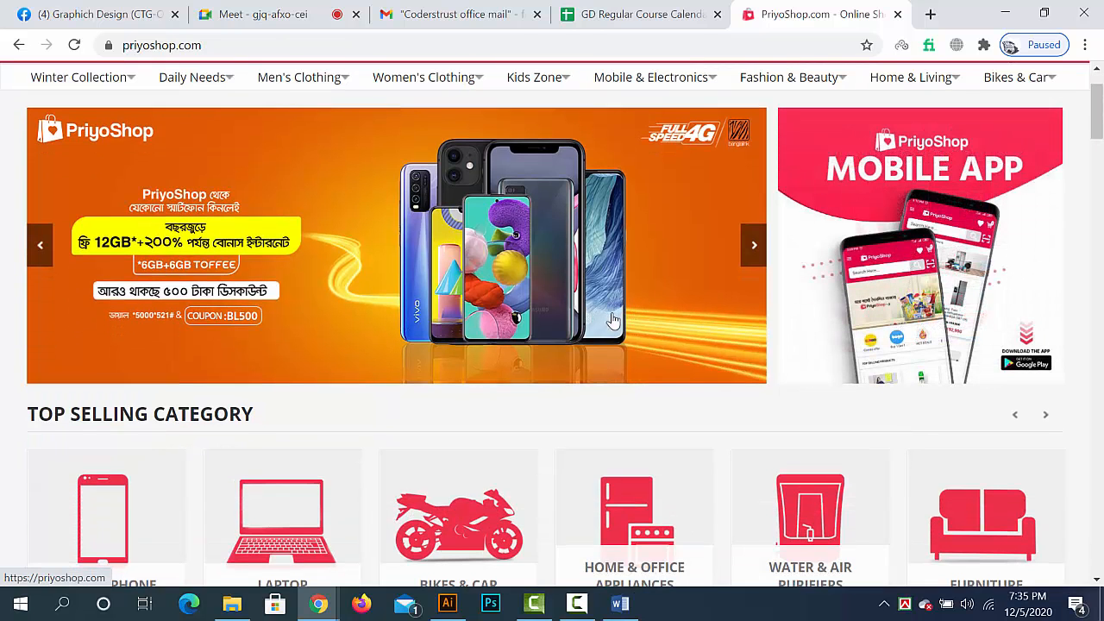
scroll(890, 302, down, 1)
scroll(863, 328, down, 1)
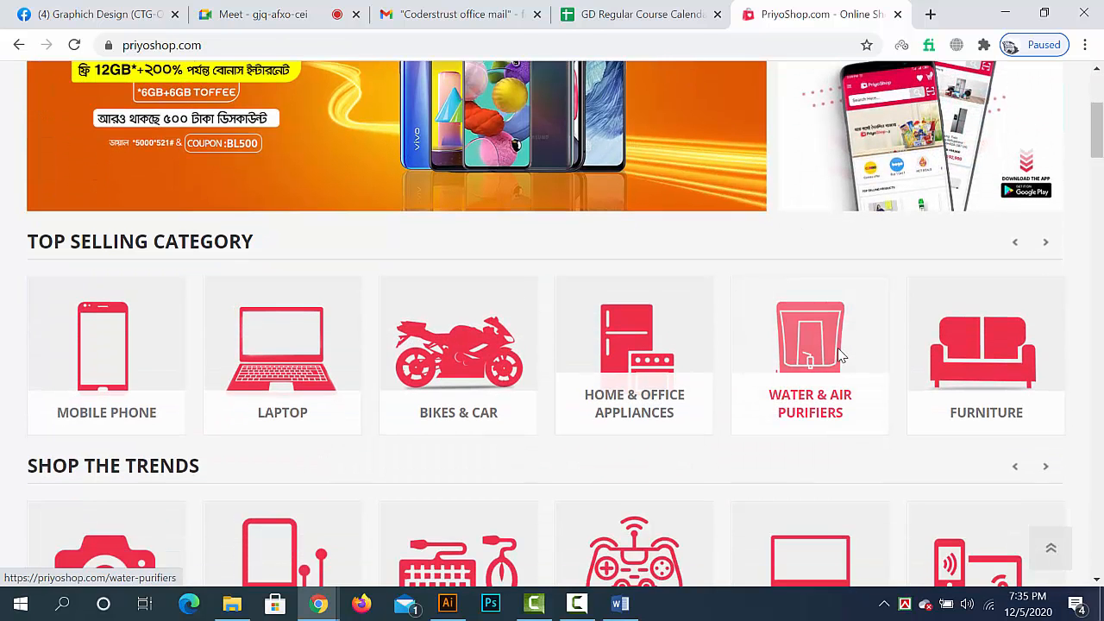
scroll(836, 354, up, 3)
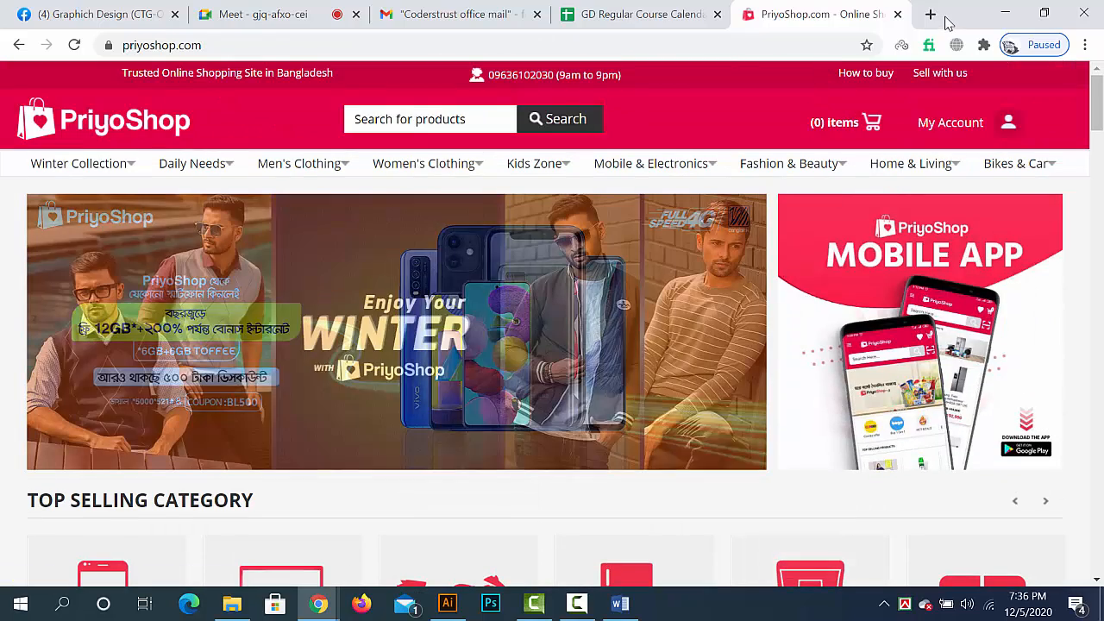
- Search Google for "web banner size" in a new tab
click(931, 15)
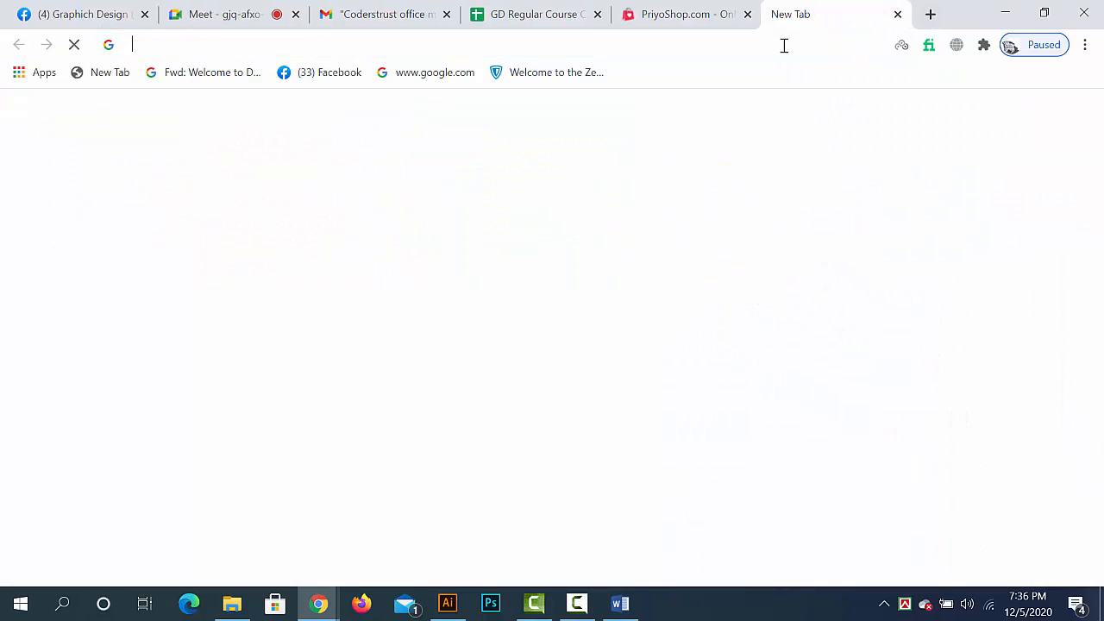
click(783, 44)
text(web)
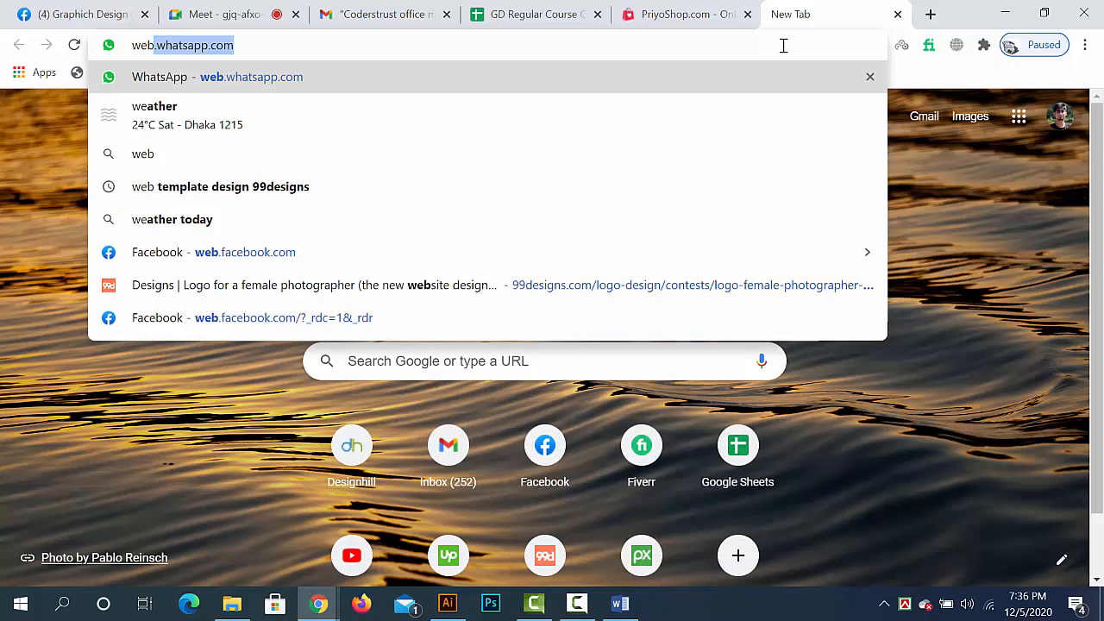
text( bann)
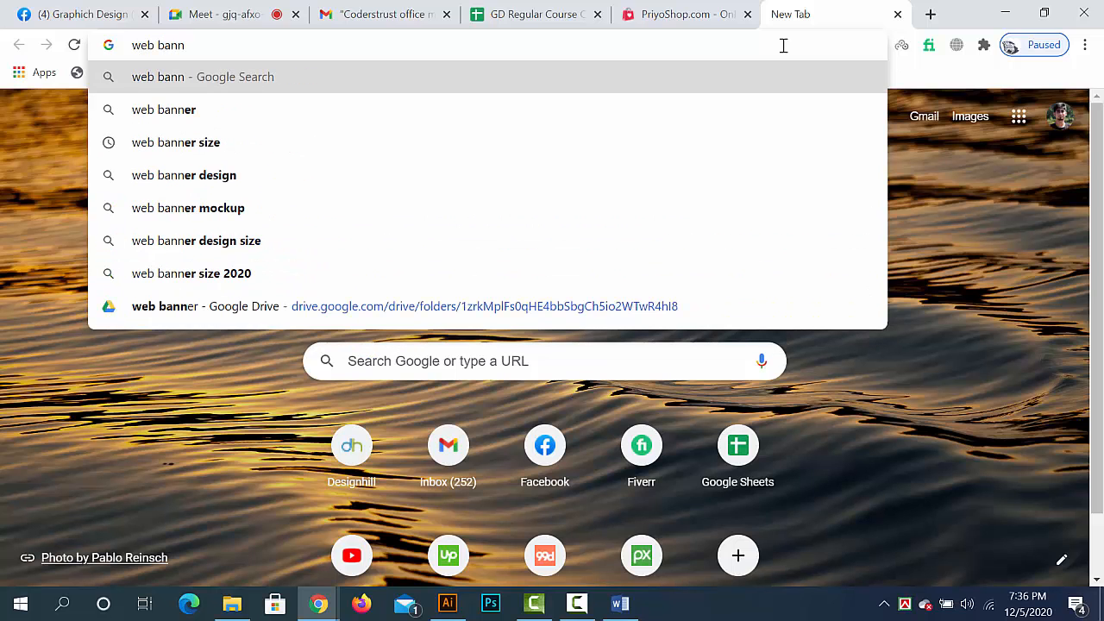
key(Down)
key(Down)
key(Return)
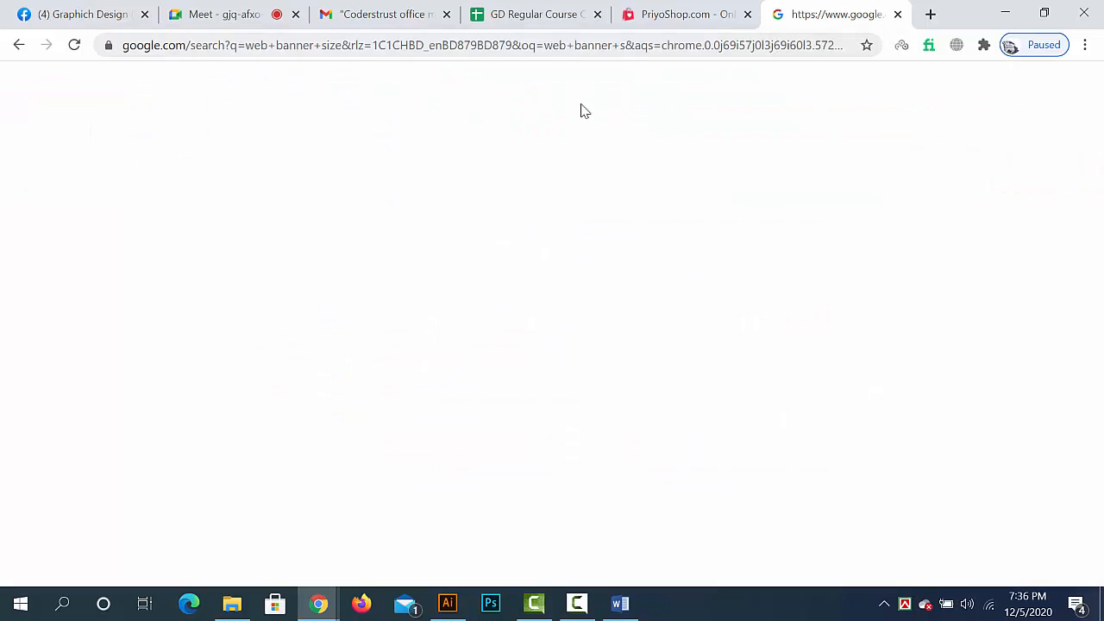
- Open the Designers Toolbox result "Standard Banner Sizes" in a new tab and switch to it
scroll(435, 371, down, 2)
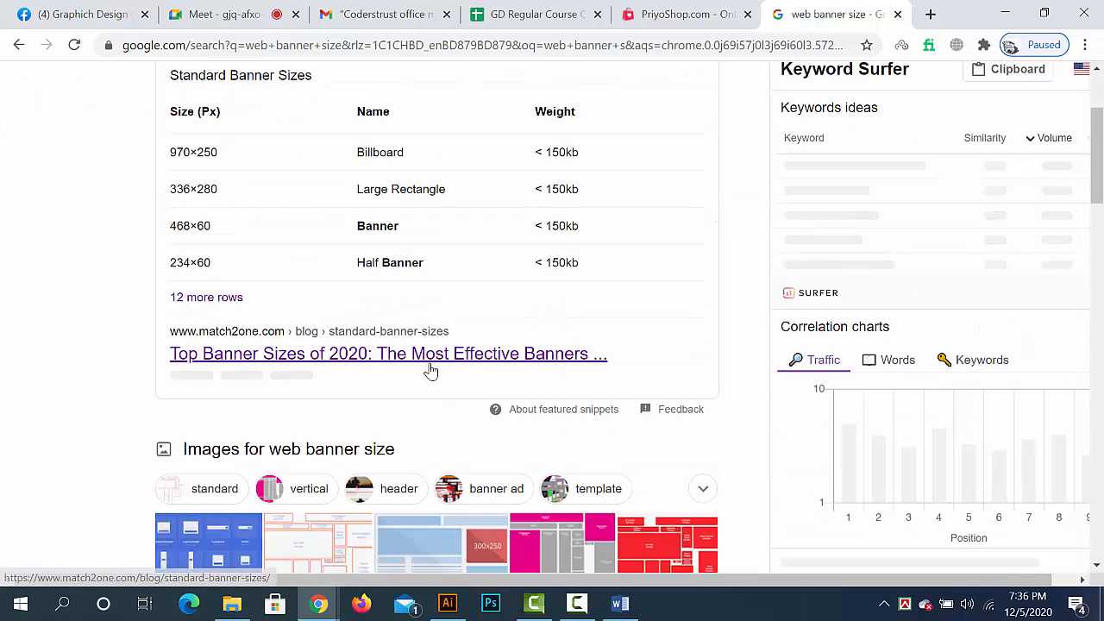
scroll(406, 375, down, 12)
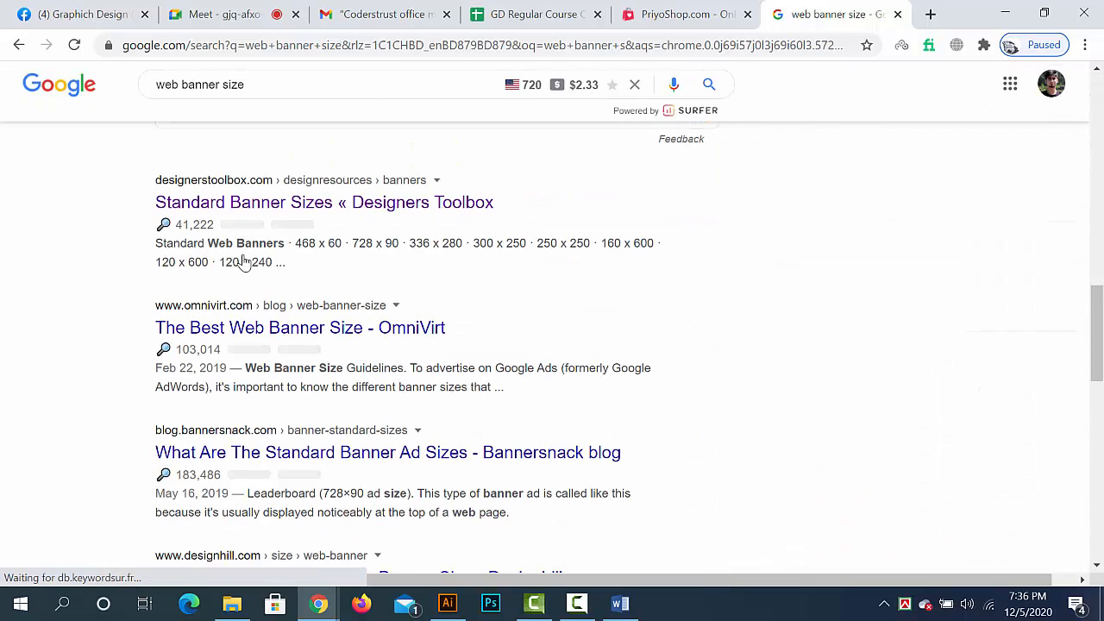
right_click(249, 206)
click(289, 217)
click(848, 15)
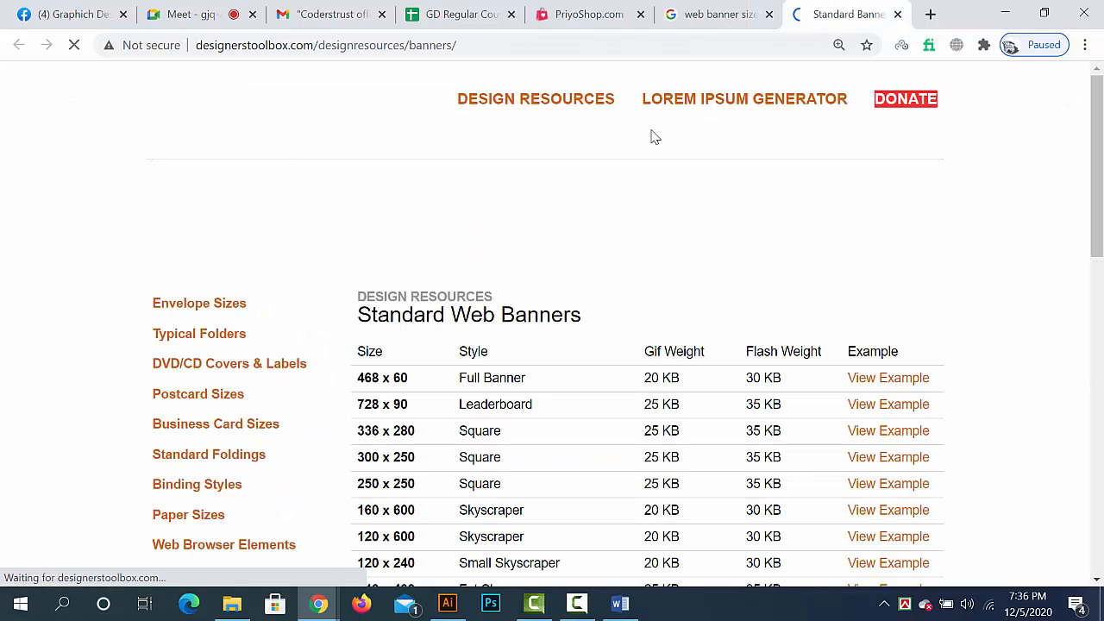
- Examine the Standard Web Banners size table and highlight its heading
scroll(373, 200, down, 2)
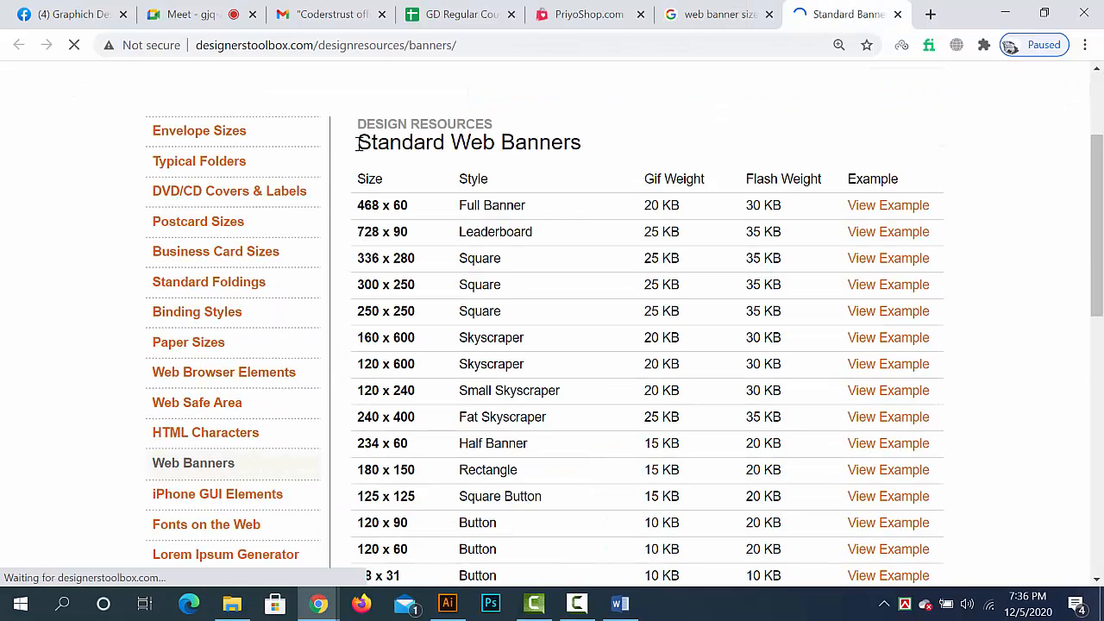
drag(359, 143, 584, 146)
click(379, 242)
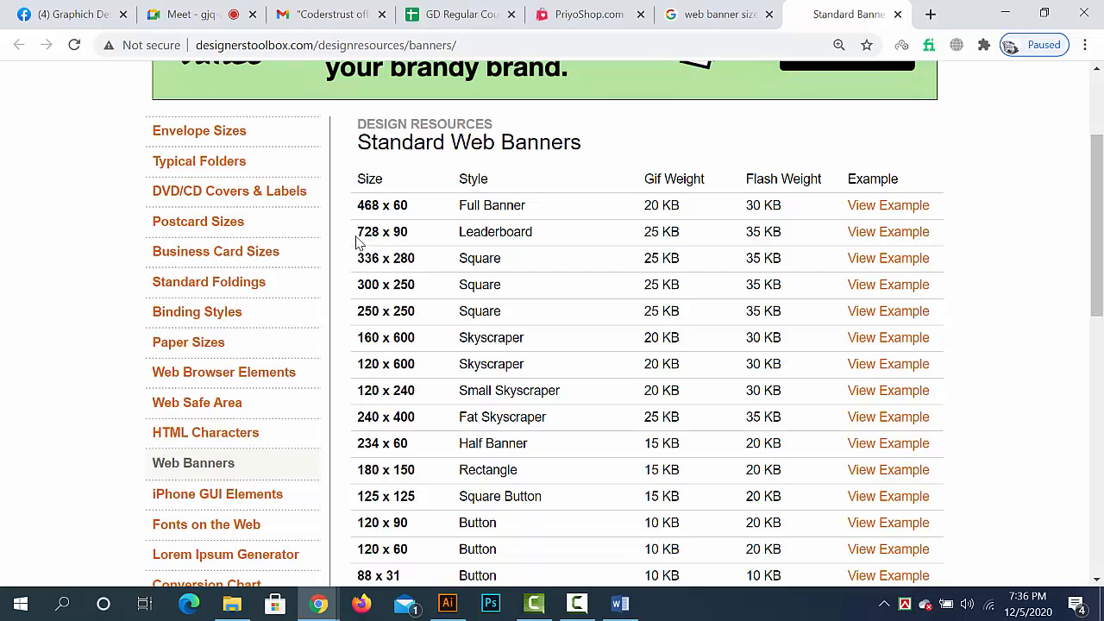
scroll(363, 248, up, 3)
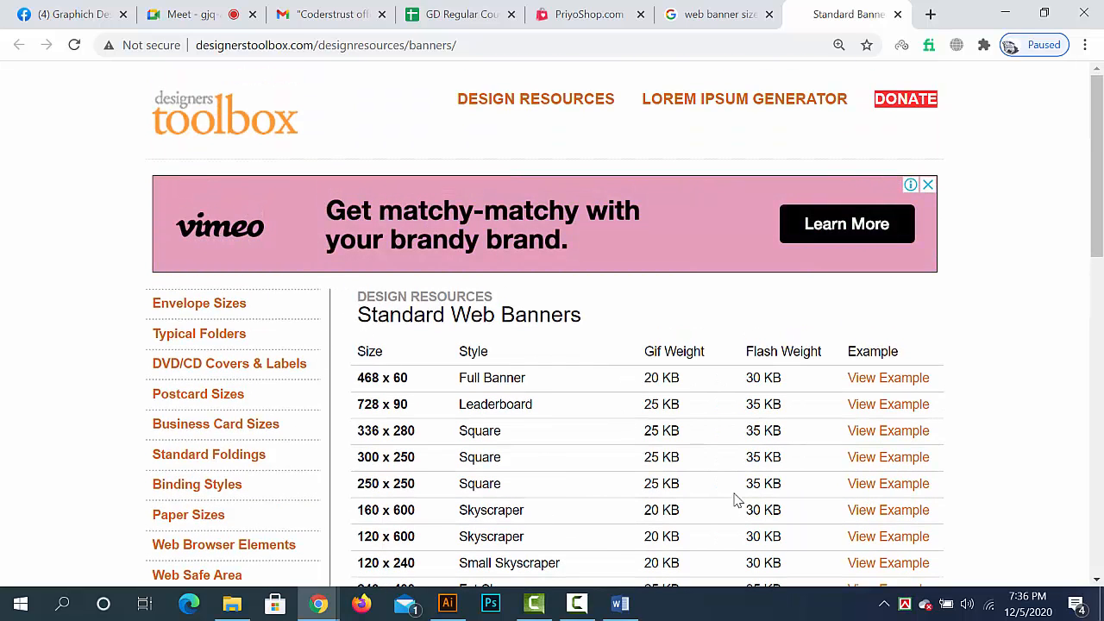
- Frame the Vimeo banner ad above the table with the screen-capture tool to measure it, and close the capture without saving
key(Print)
drag(152, 174, 940, 270)
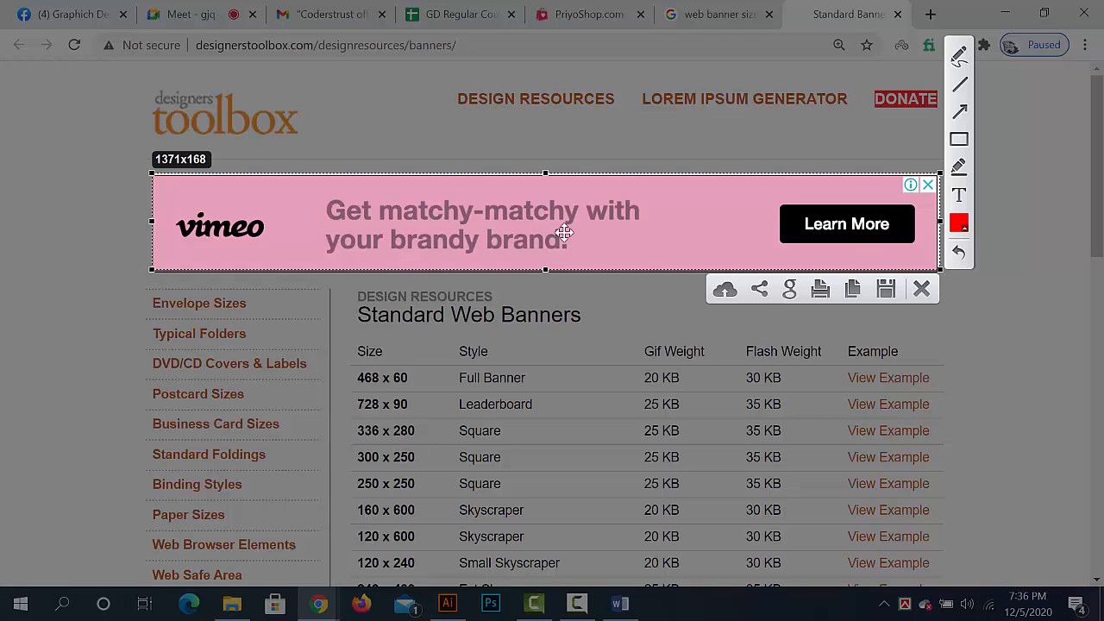
click(930, 294)
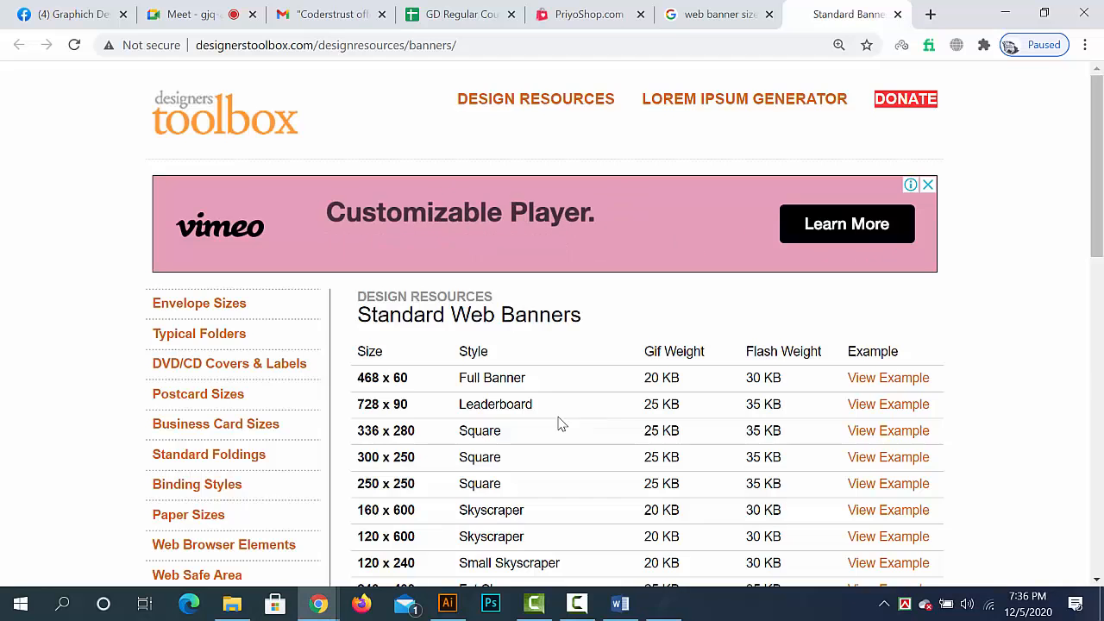
- Highlight the 728 x 90 Leaderboard row, view its example banner and close the example window
scroll(518, 421, down, 1)
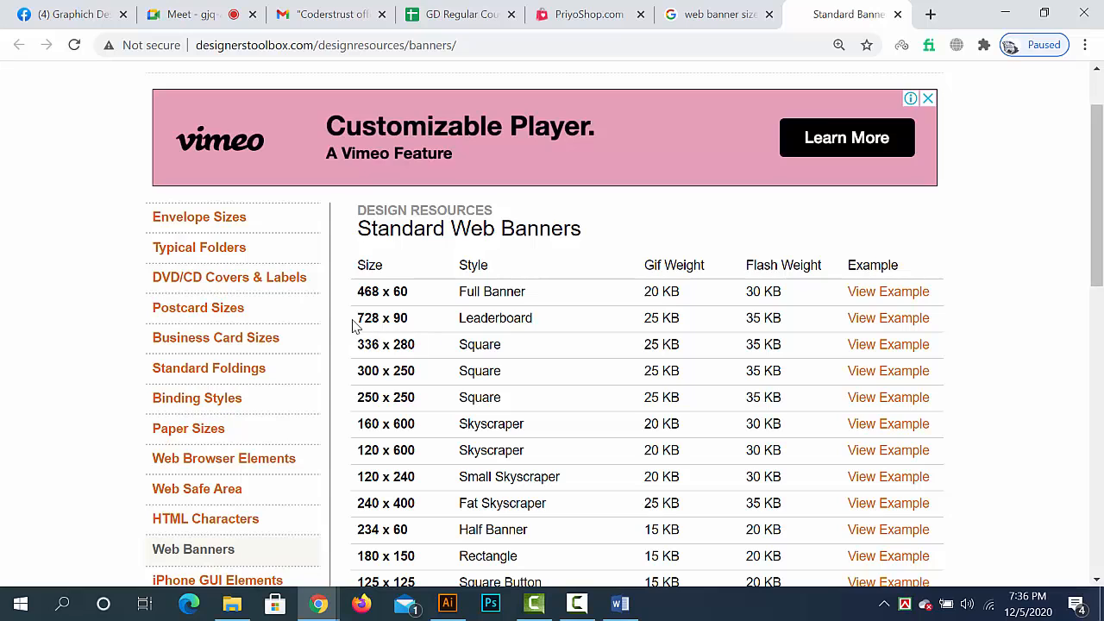
drag(362, 319, 932, 337)
click(417, 342)
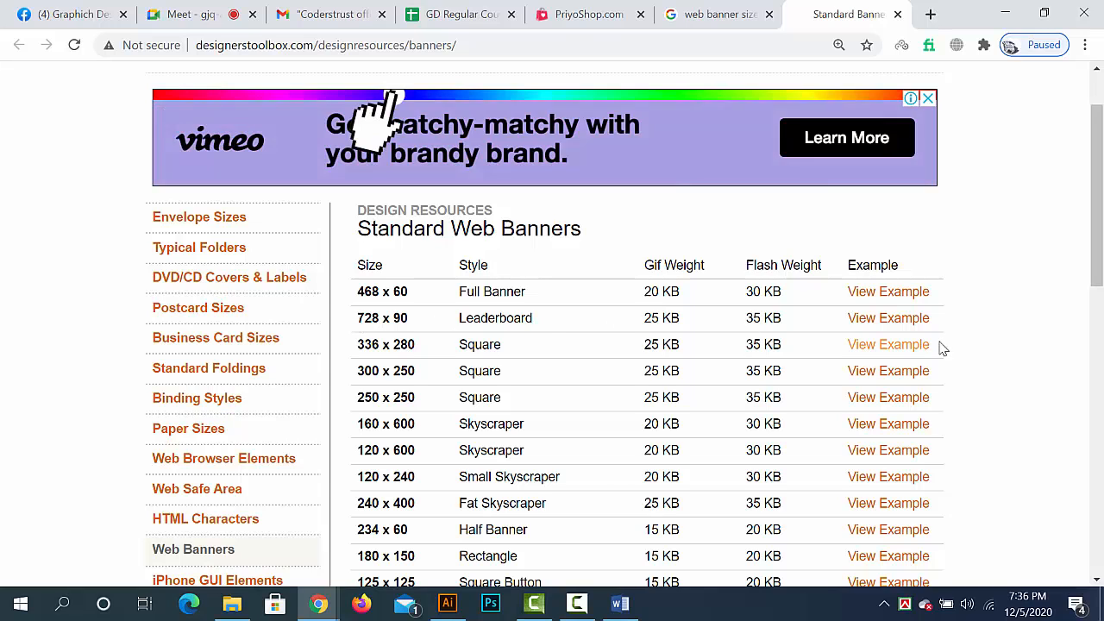
click(881, 319)
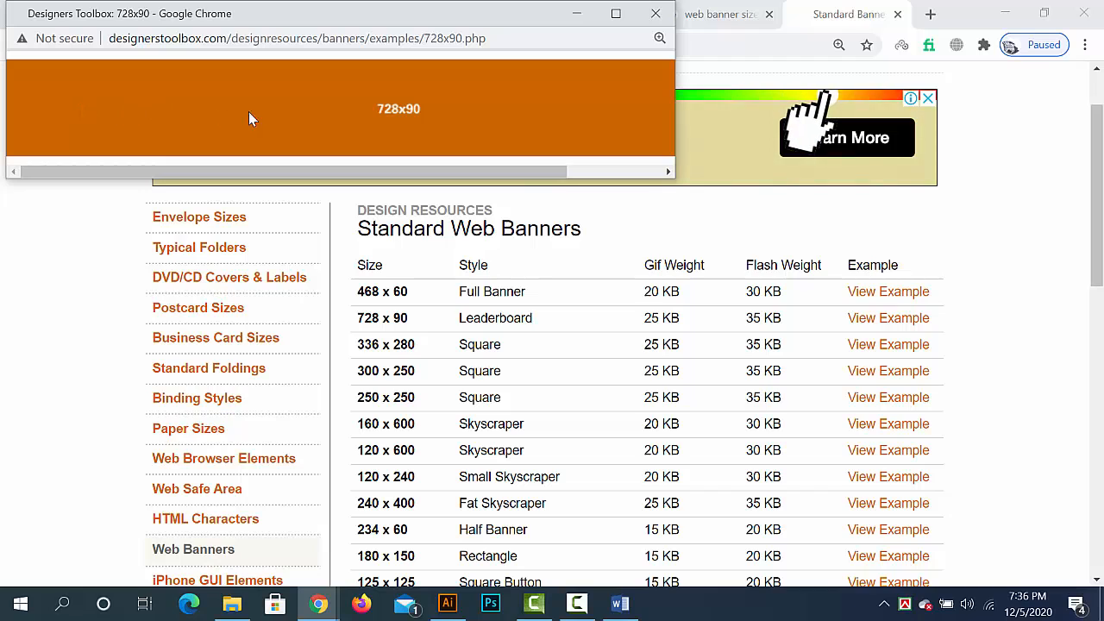
drag(421, 173, 400, 158)
click(656, 13)
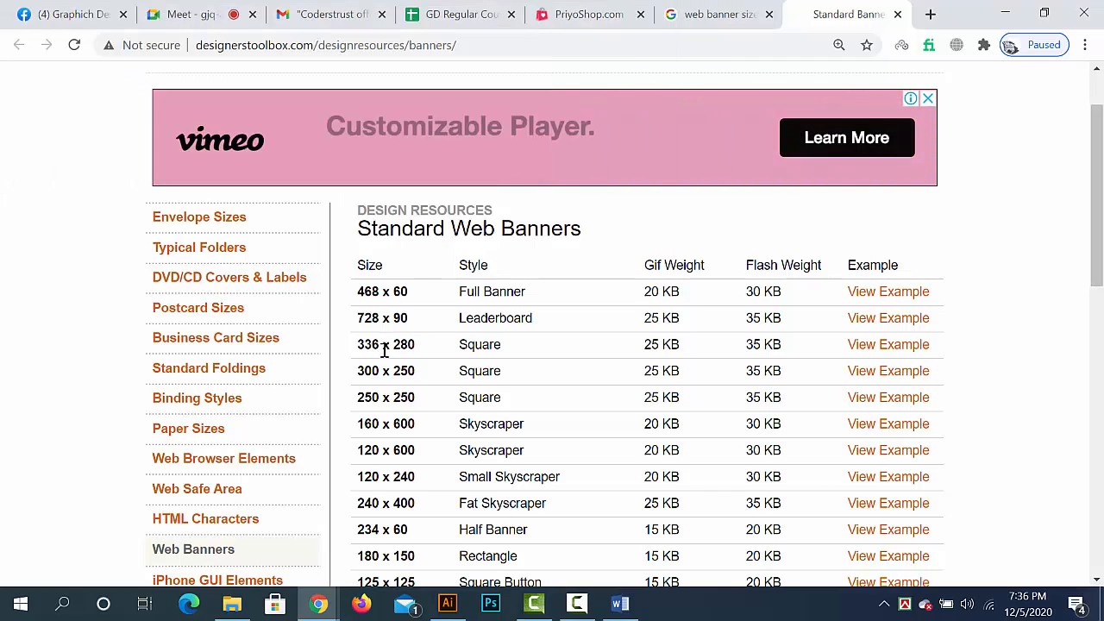
- Highlight the 300 x 250 and 250 x 250 Square sizes, view the 250 x 250 example in an enlarged window and return to the size table
drag(356, 370, 434, 370)
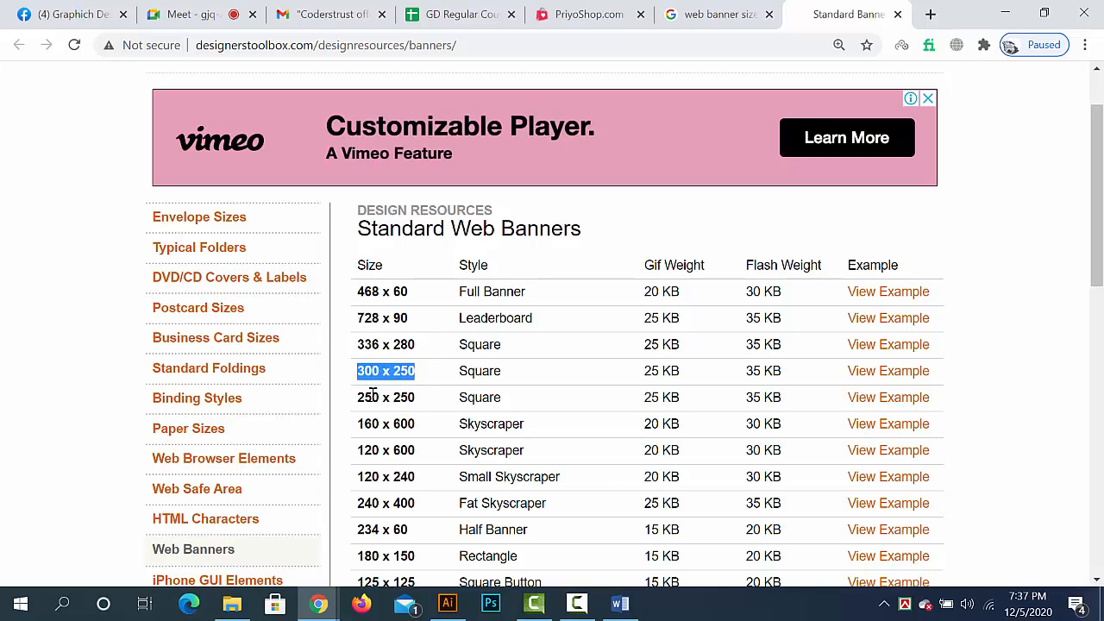
drag(355, 397, 761, 396)
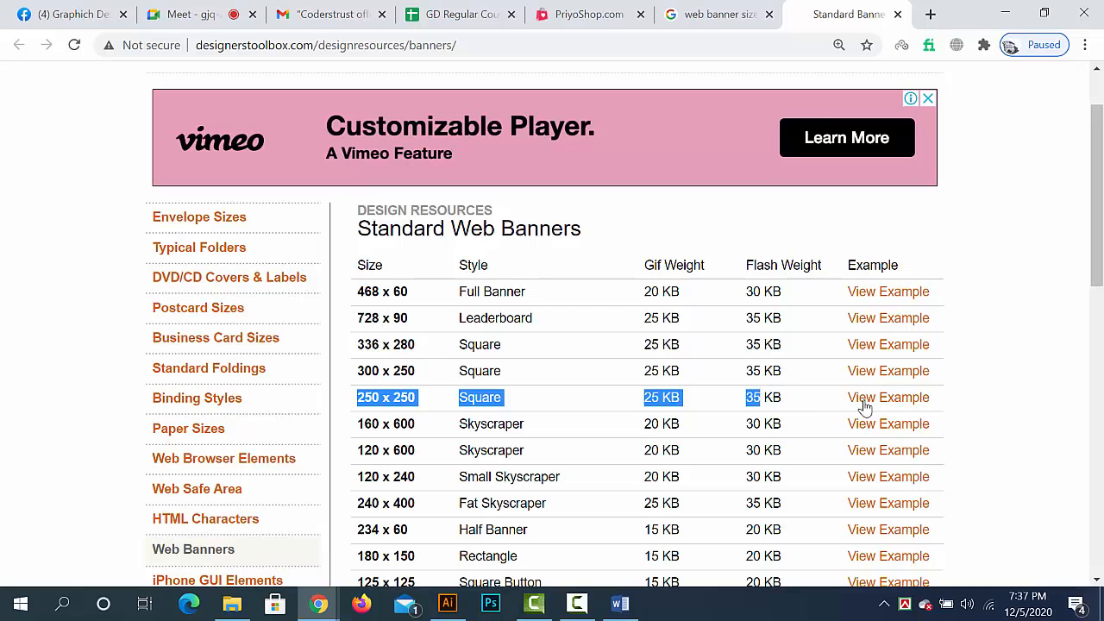
click(867, 408)
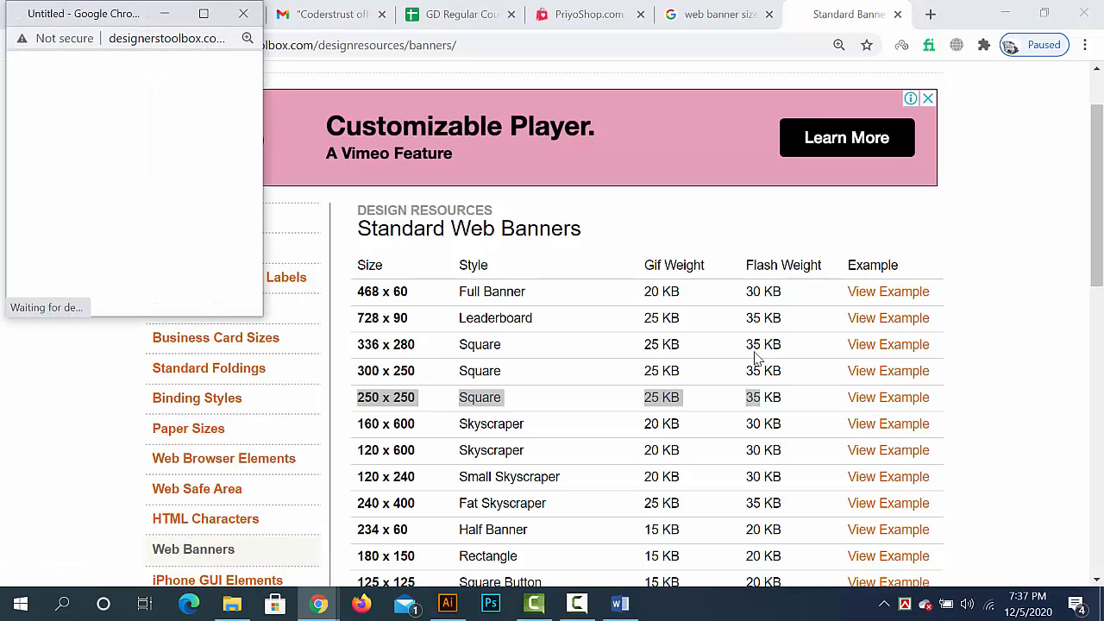
drag(106, 19, 418, 101)
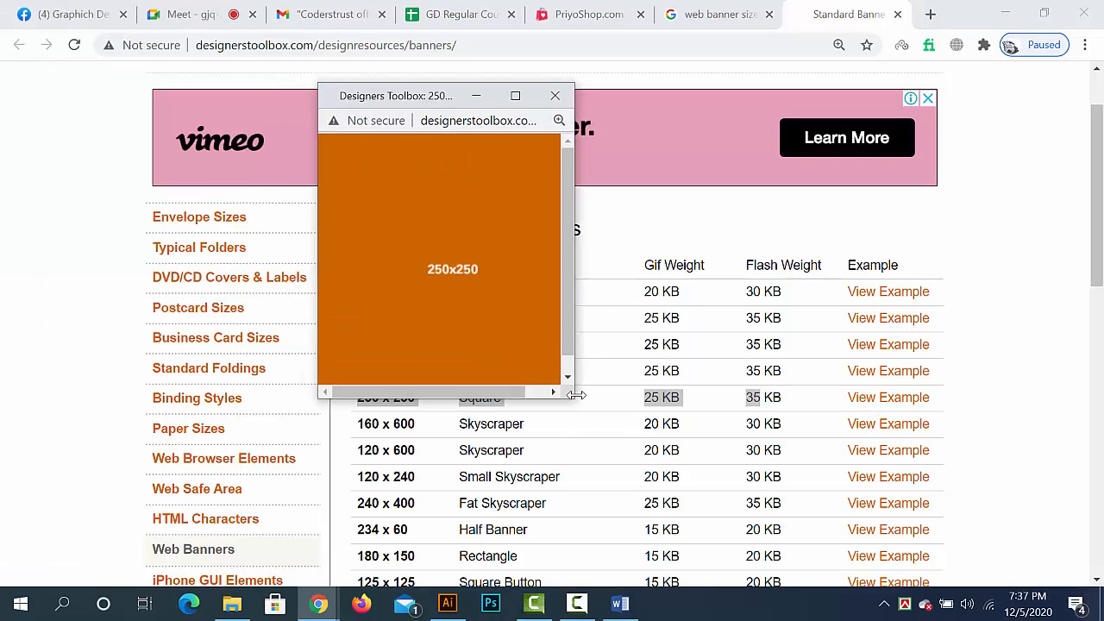
drag(571, 401, 975, 587)
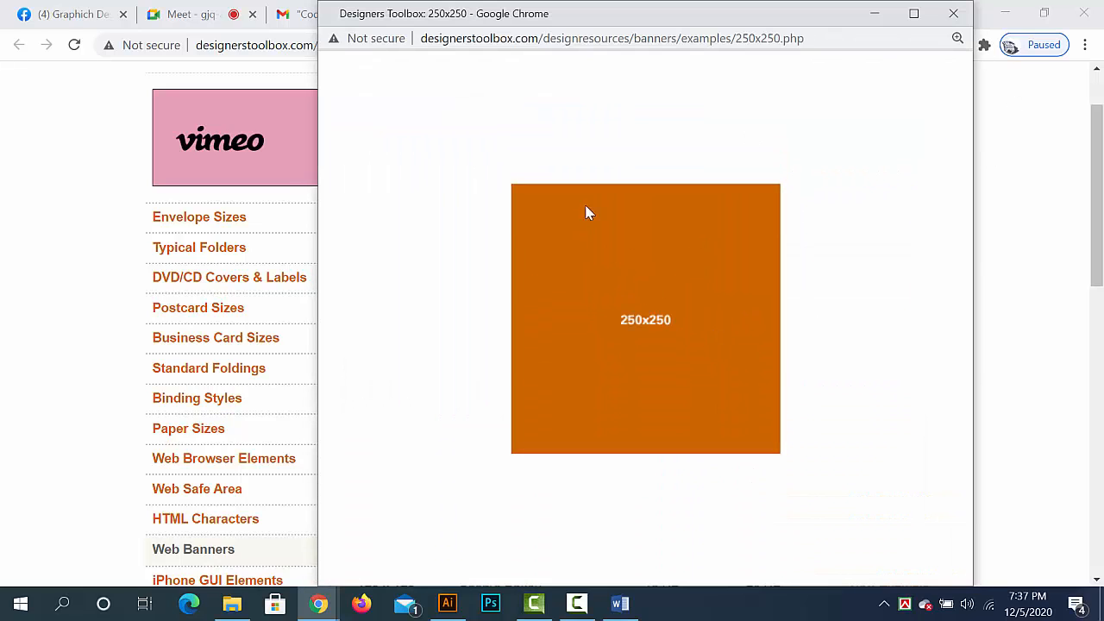
click(317, 605)
click(260, 525)
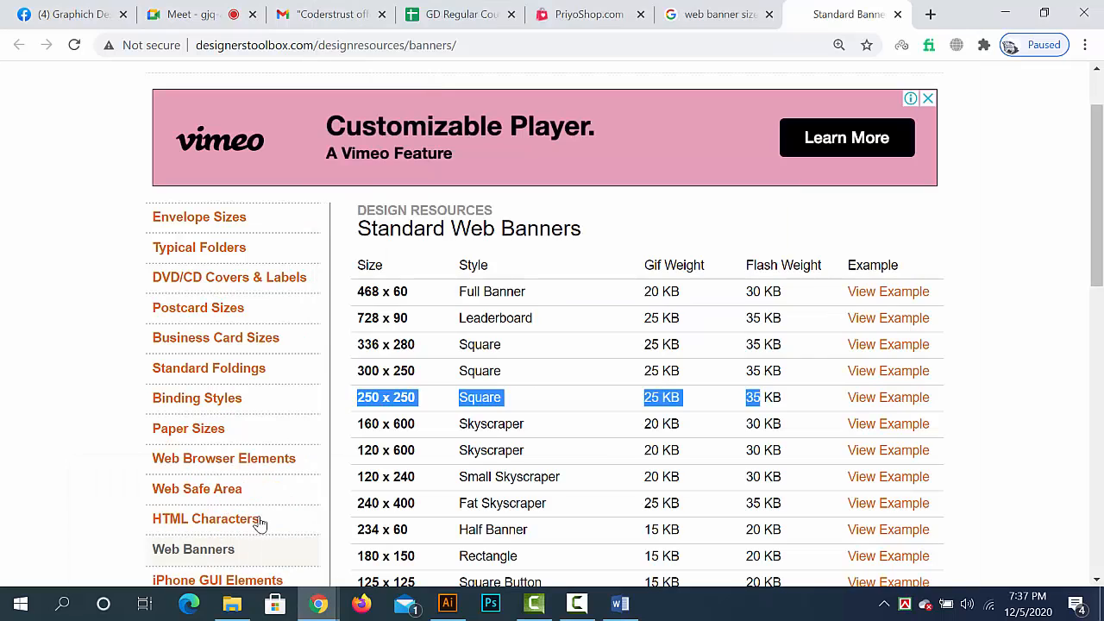
- Glance at the PriyoShop banners, open prothomalo.com in a new tab and examine the banner ads on its home page
click(590, 17)
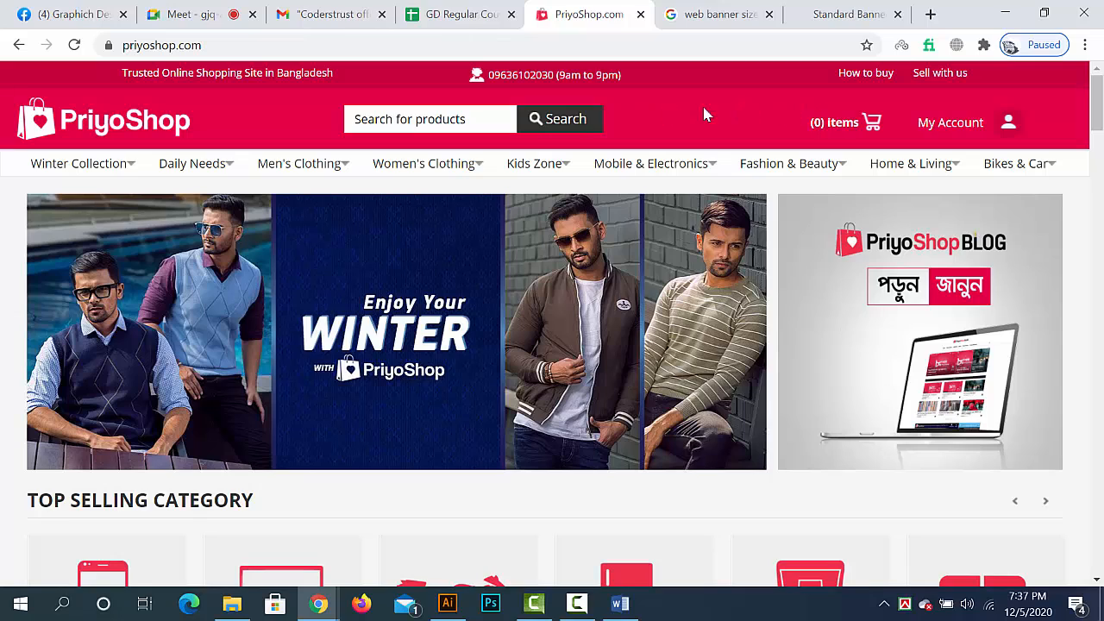
click(851, 18)
click(931, 14)
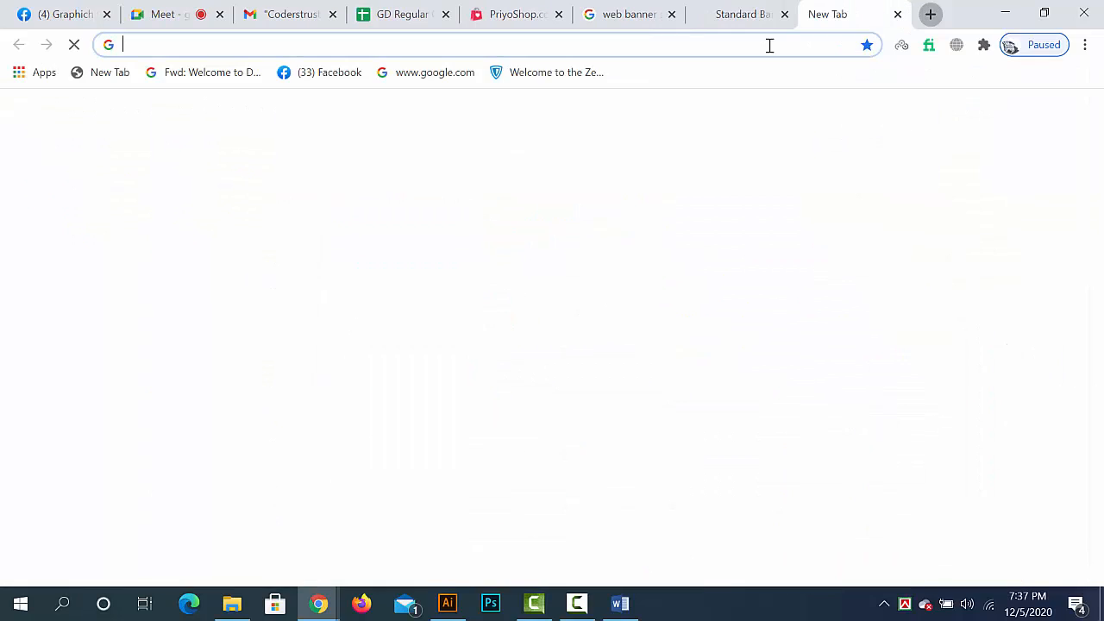
click(770, 45)
text(pr)
key(Return)
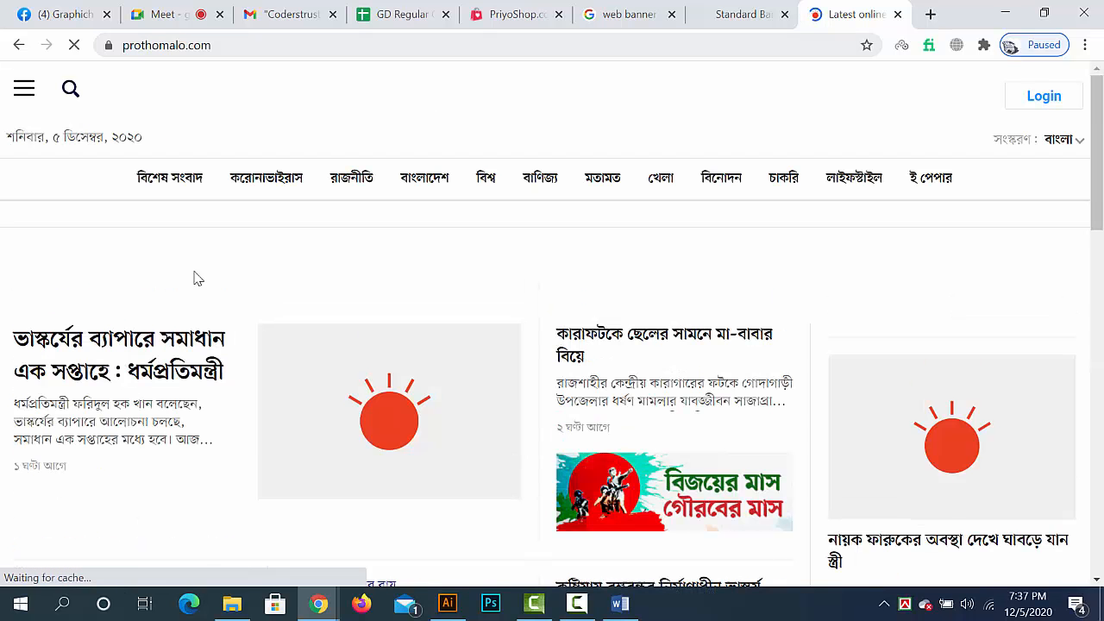
click(859, 77)
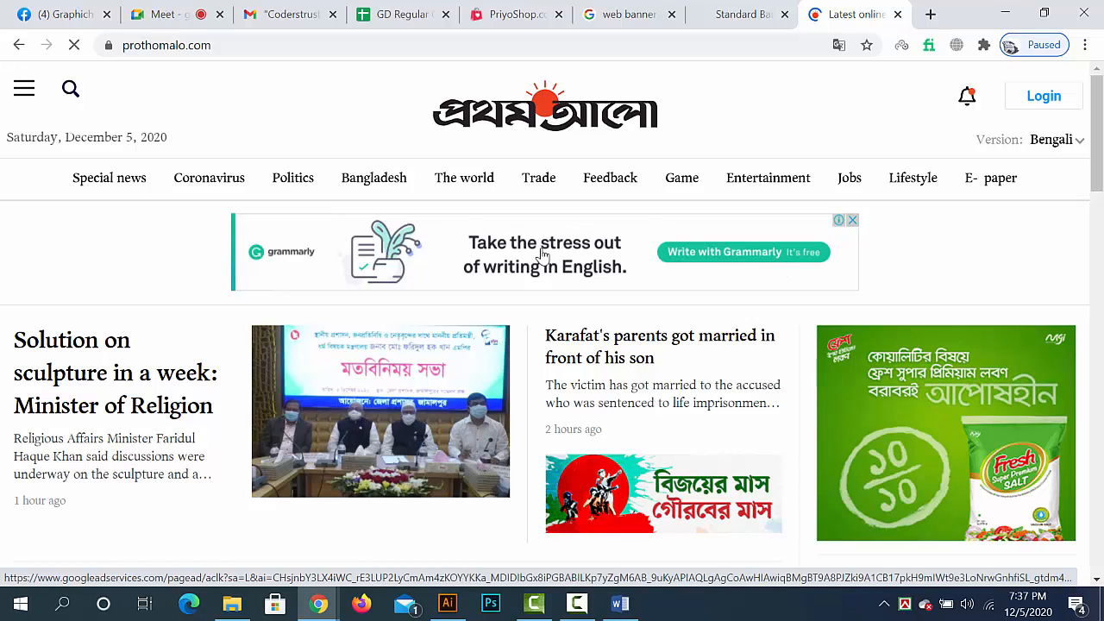
scroll(542, 254, down, 2)
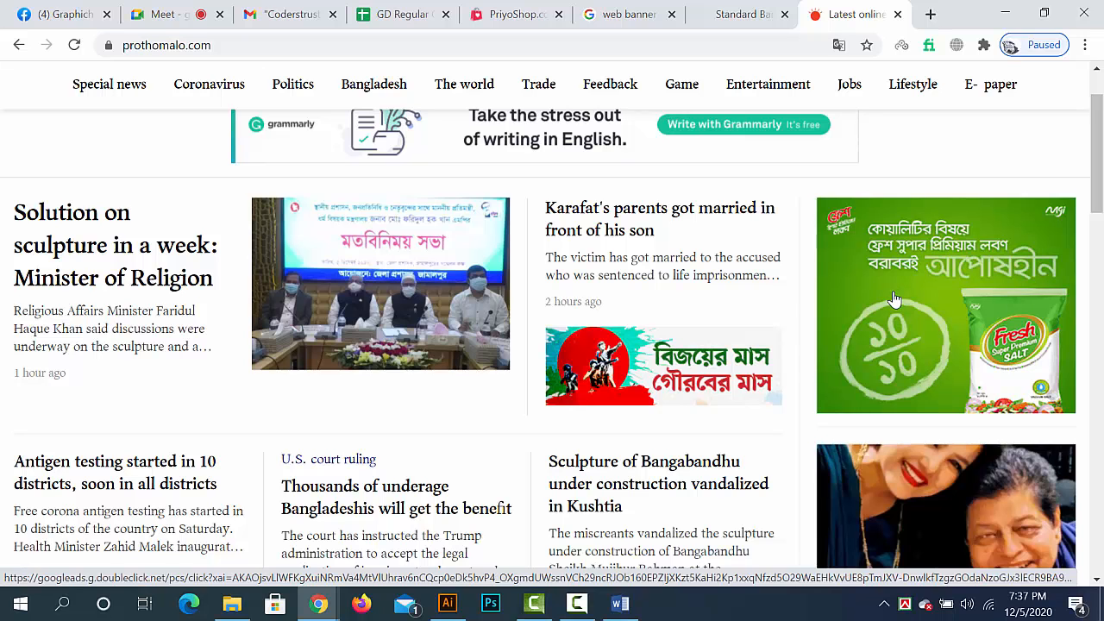
- Return to the Standard Web Banners page and highlight all size rows from 468 x 60 to 88 x 31, clearing the selection at the end
click(747, 15)
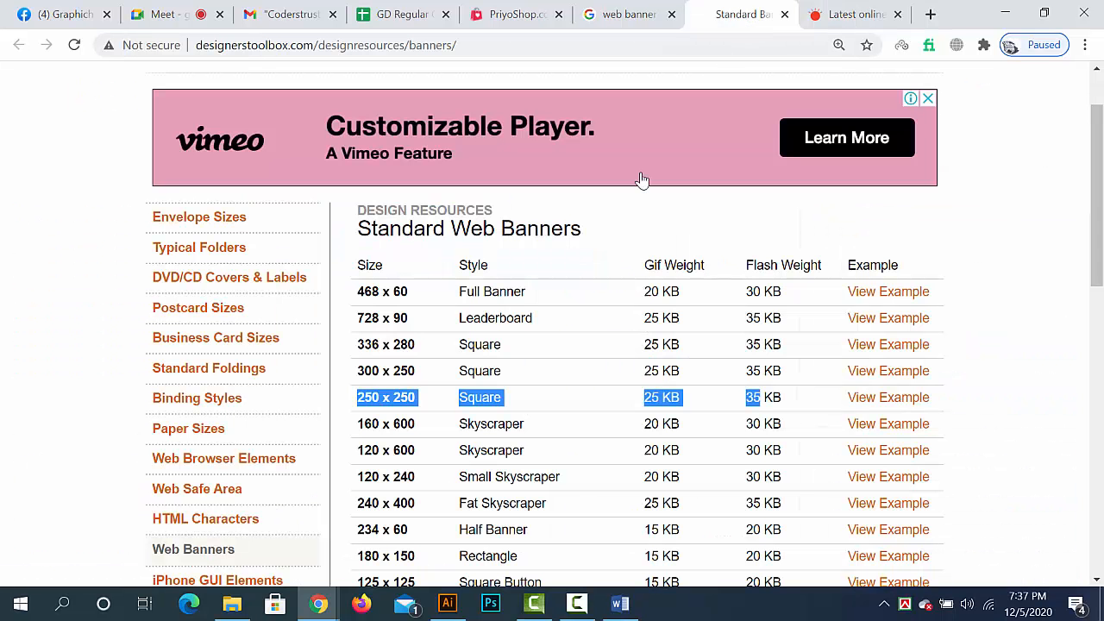
scroll(444, 431, down, 2)
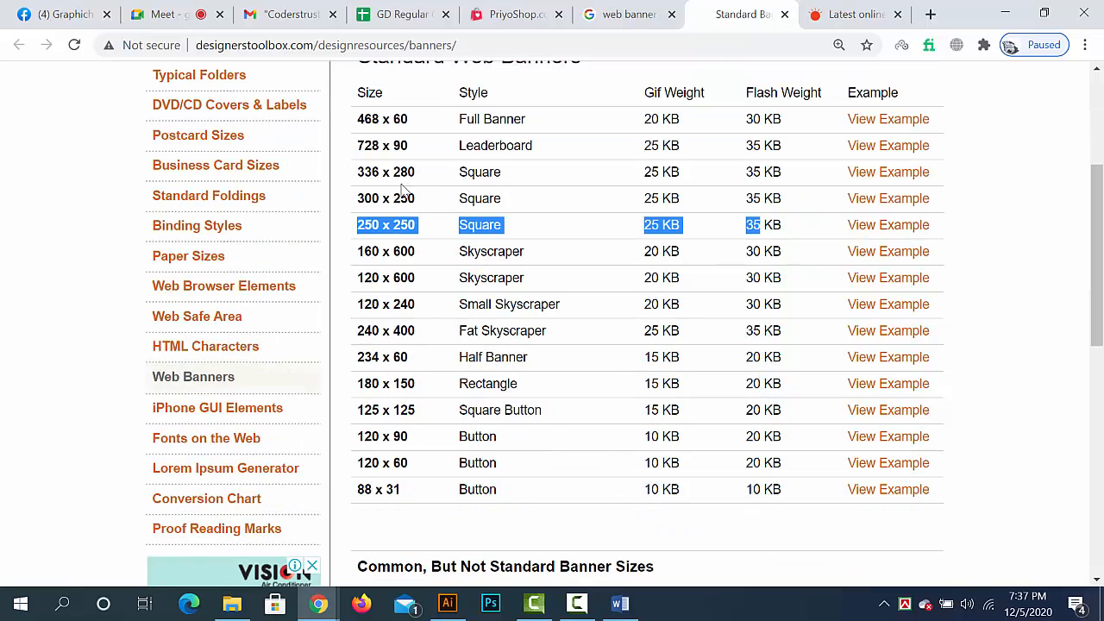
drag(364, 118, 940, 498)
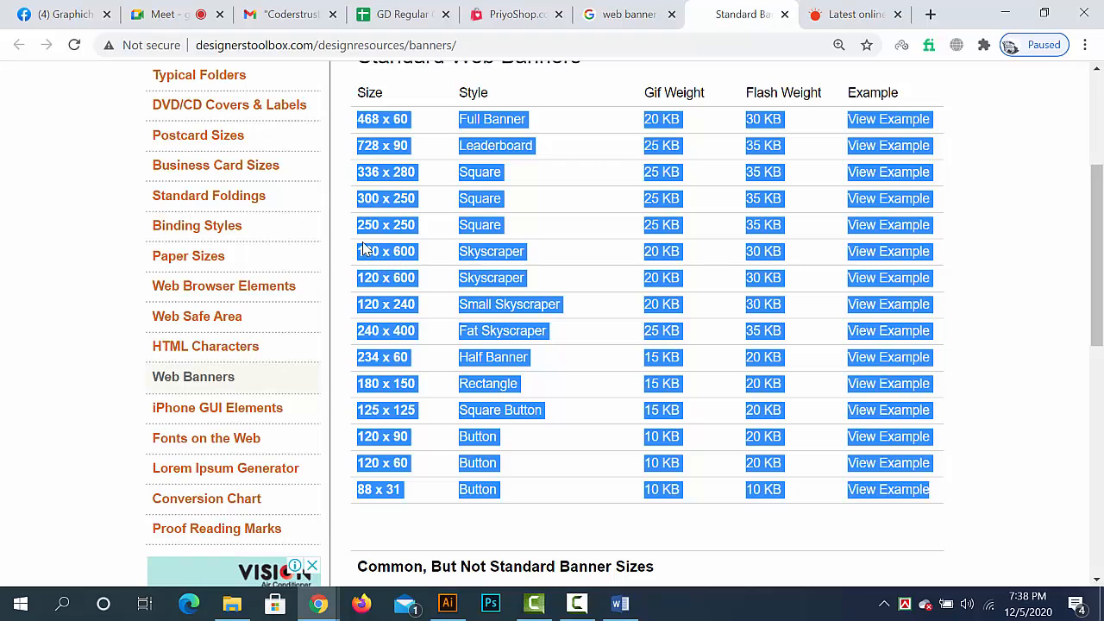
click(409, 239)
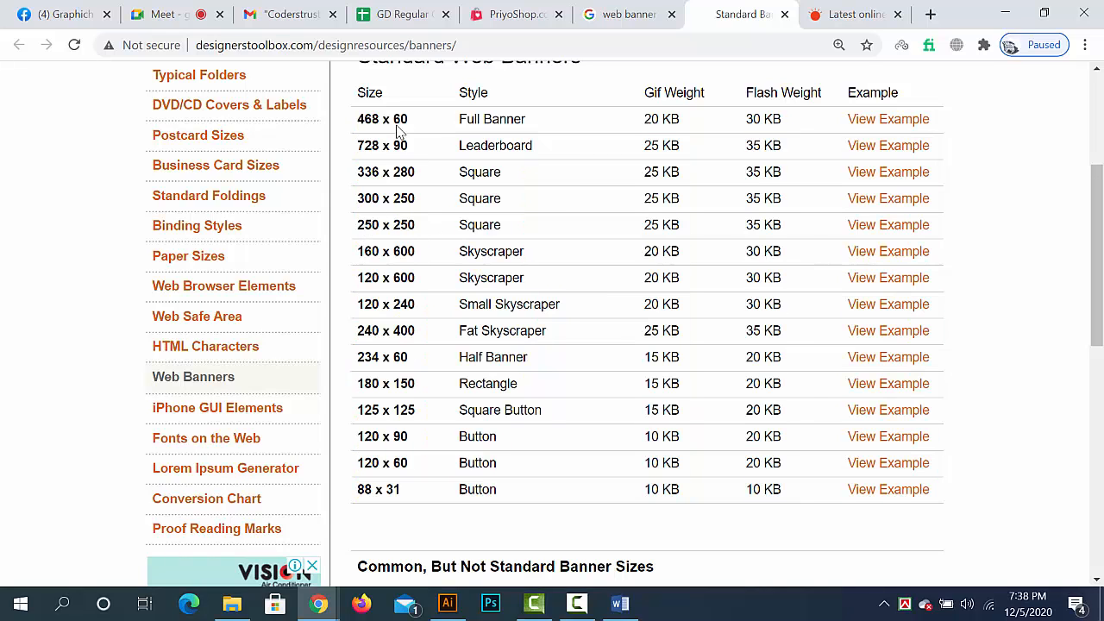
- Copy the Designers Toolbox banner sizes page address and send it to everyone in the Google Meet chat
click(497, 52)
key(ctrl+c)
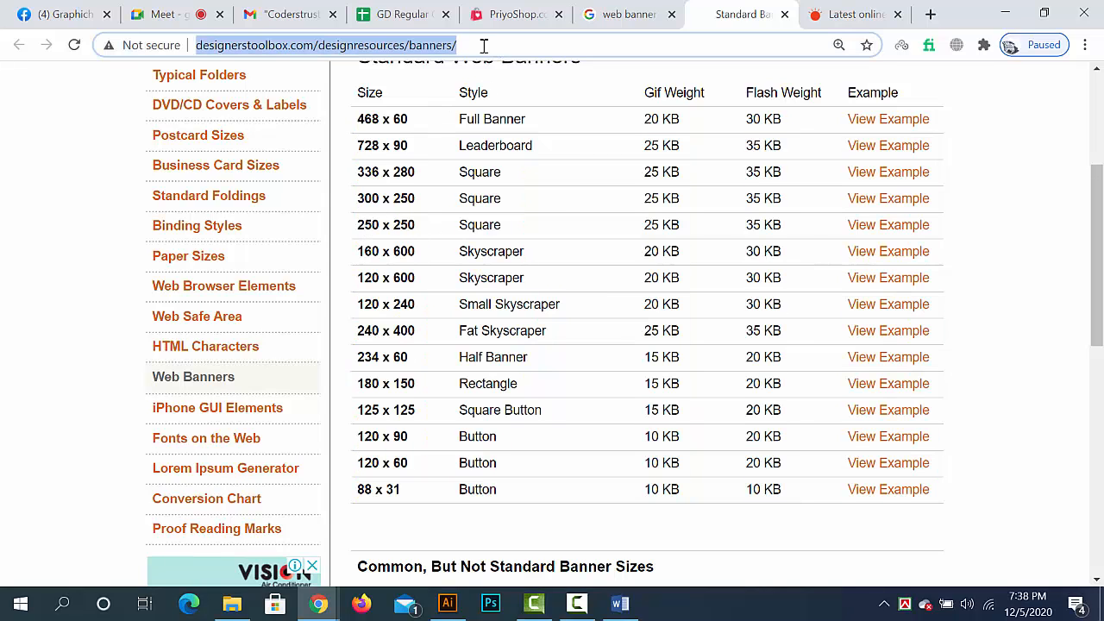
click(164, 14)
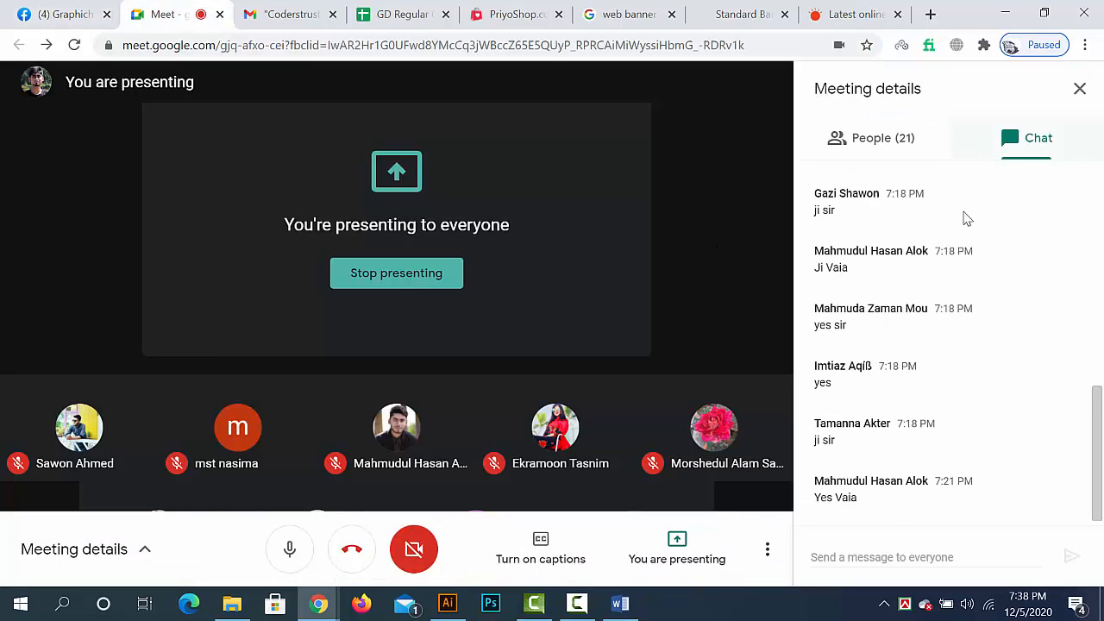
click(906, 556)
key(ctrl+v)
key(Return)
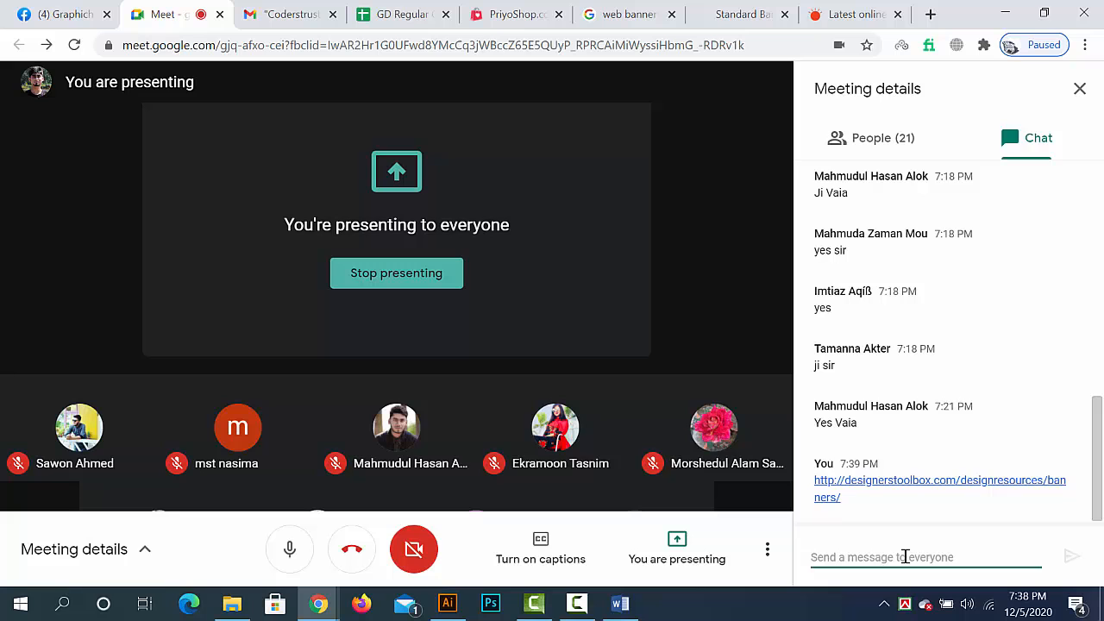
- Review the banner ads on prothomalo.com again, and close that tab and the Designers Toolbox tab
click(763, 8)
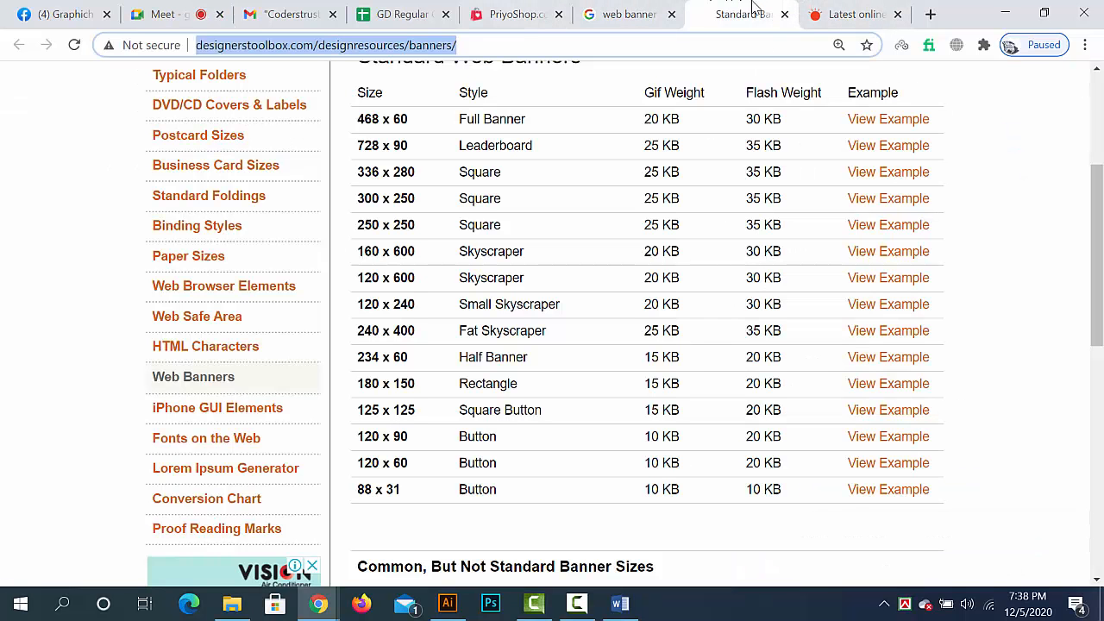
click(807, 10)
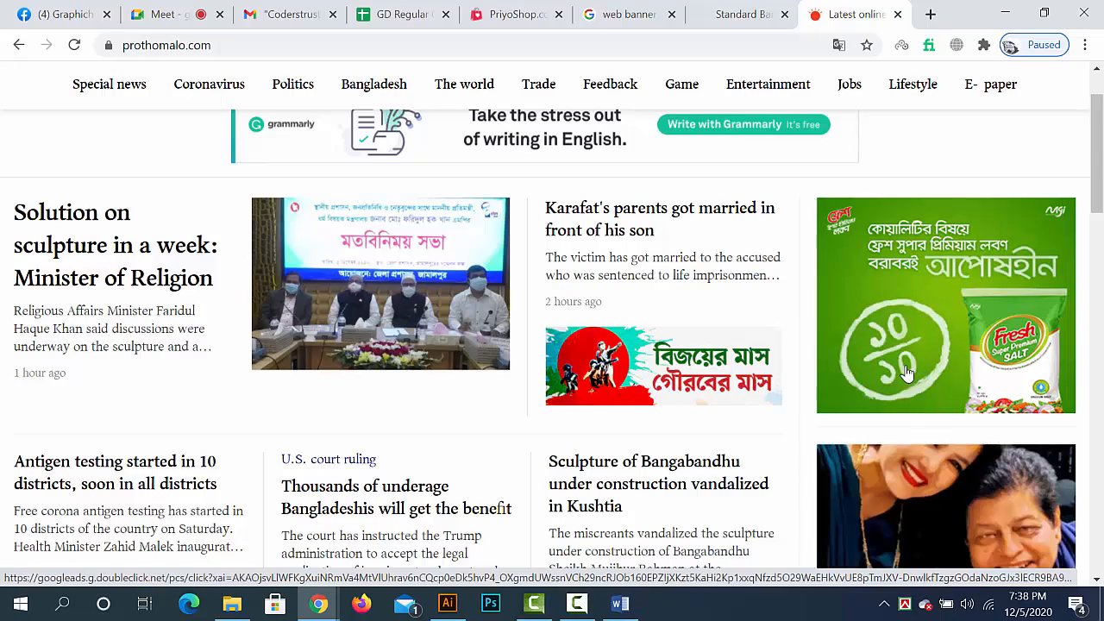
scroll(789, 322, down, 7)
scroll(871, 268, up, 5)
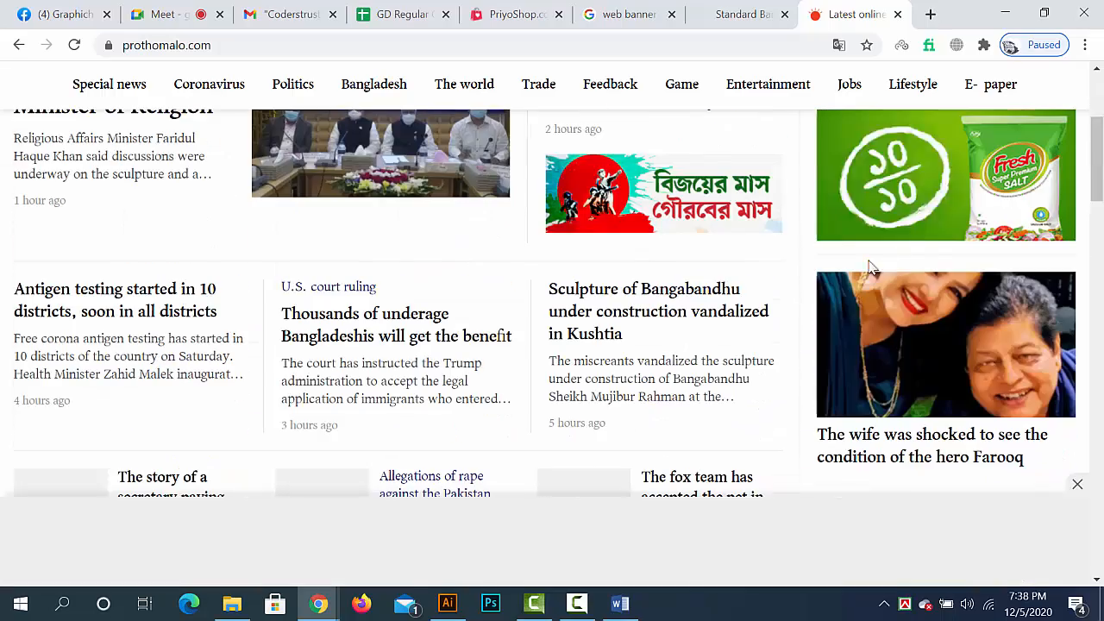
scroll(871, 268, up, 2)
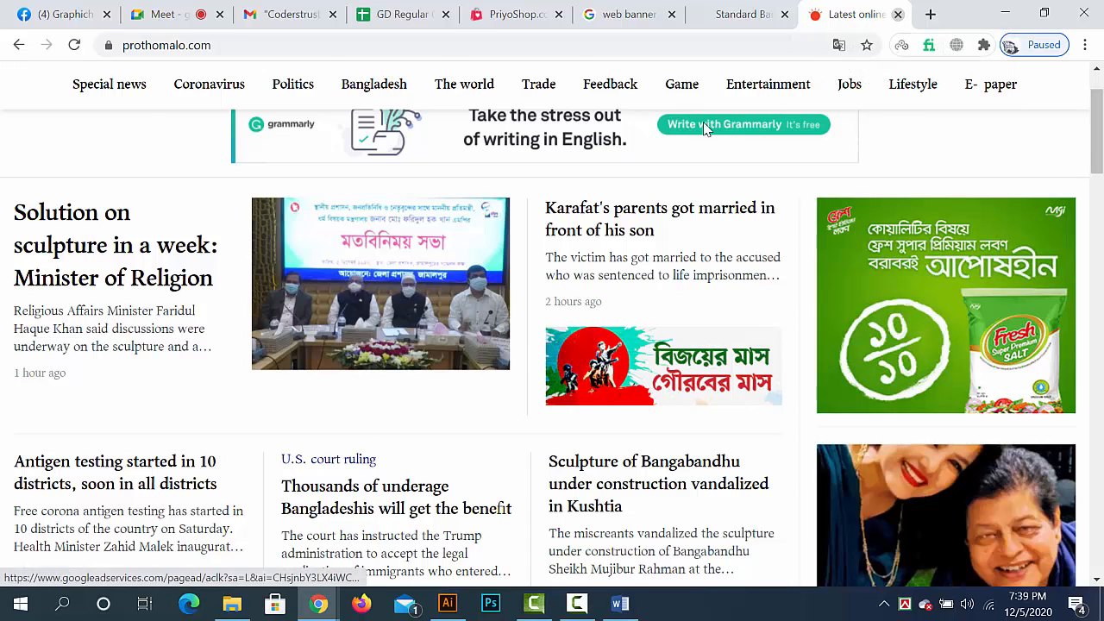
click(898, 16)
click(898, 16)
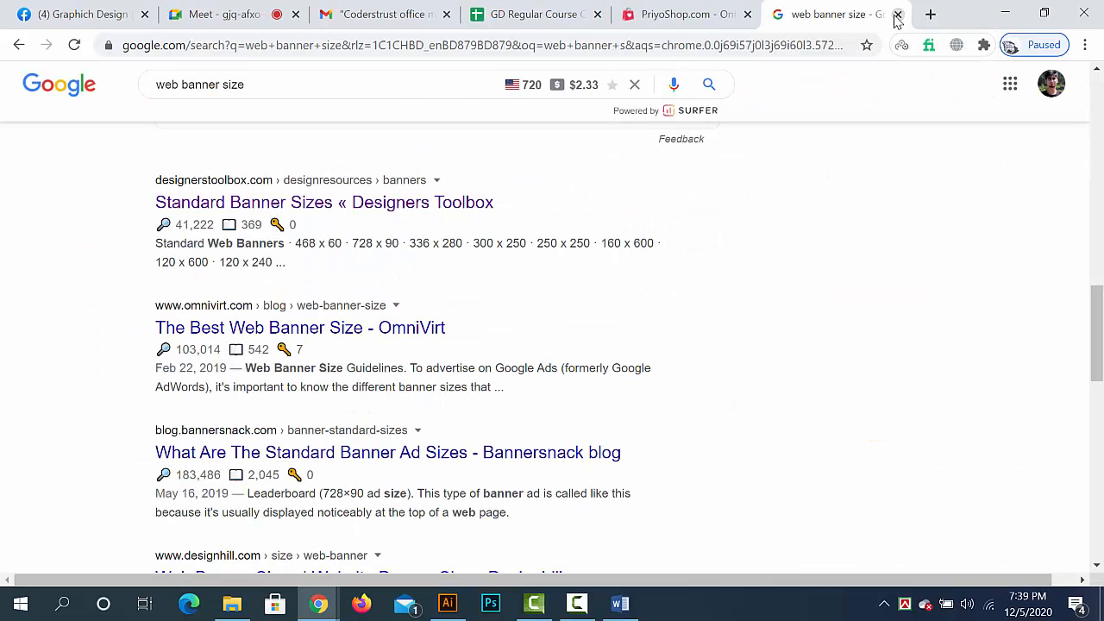
- Switch to Banner.docx in Word and highlight the desktop banner size 1200x300px in the email banner brief
key(alt+Tab)
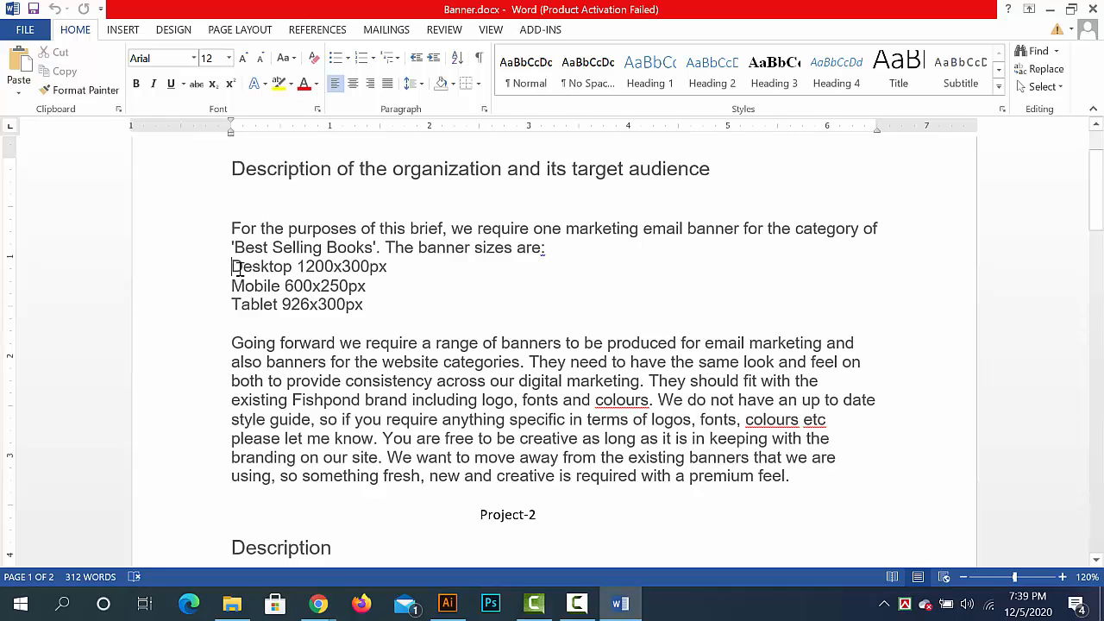
drag(231, 271, 394, 269)
click(365, 267)
drag(296, 267, 409, 266)
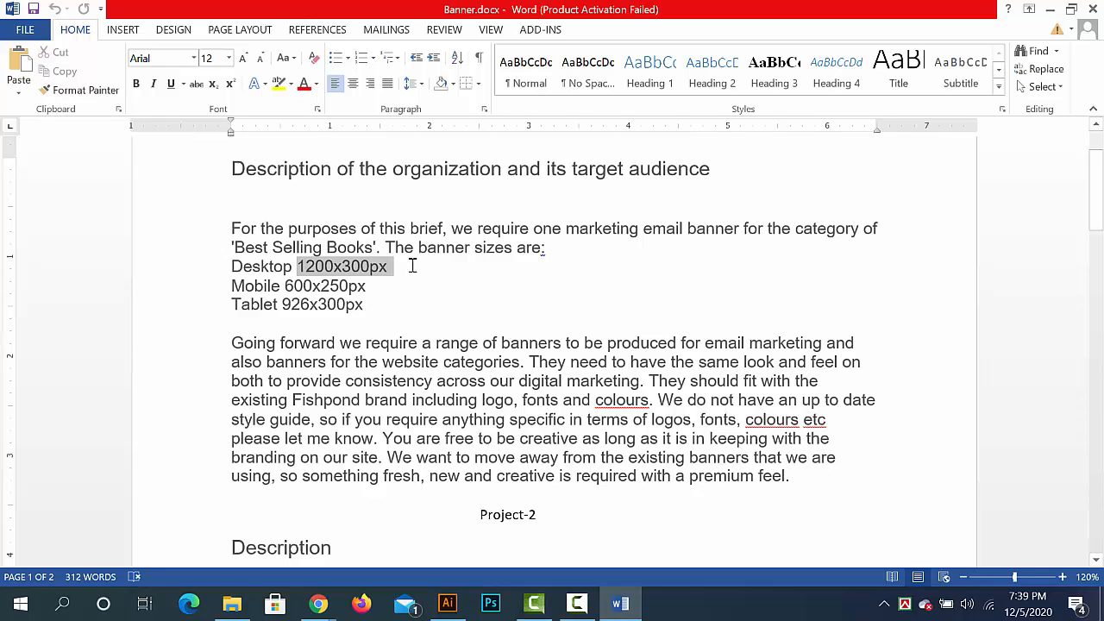
click(495, 361)
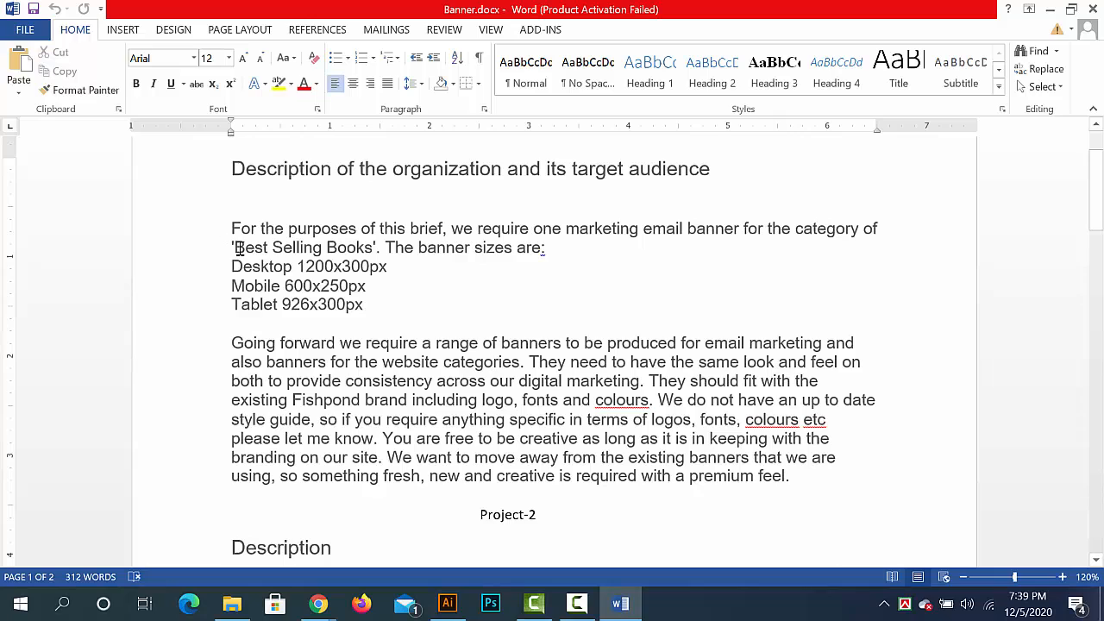
- Highlight 'Best Selling Books' in the email banner brief, and the Project-2 description with its phrase 'Stay at home in Style'
drag(236, 248, 375, 248)
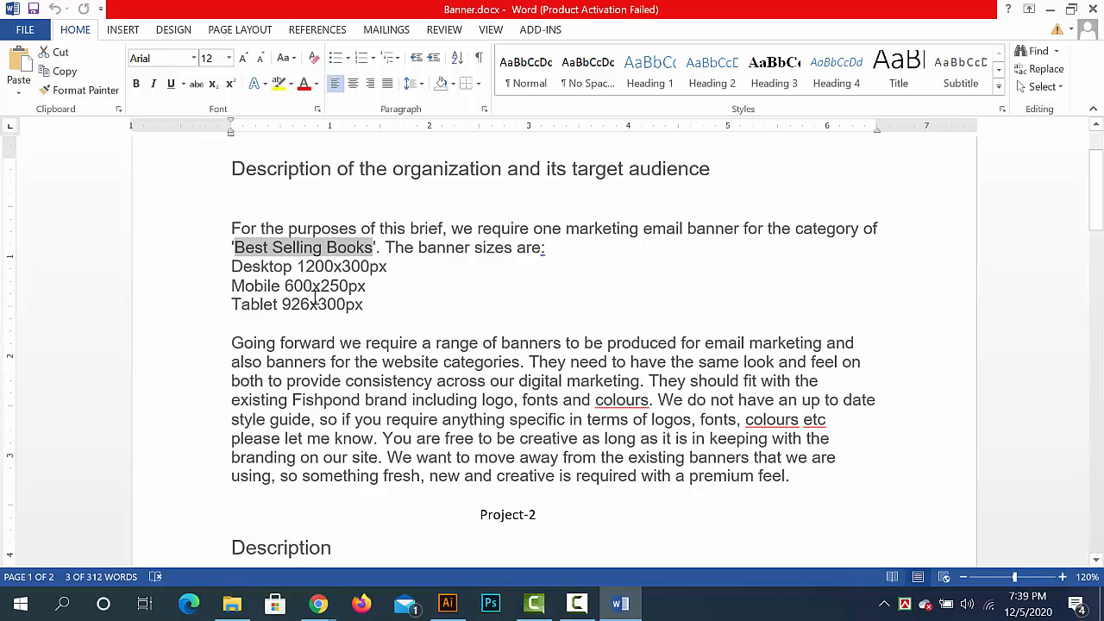
scroll(365, 308, down, 5)
scroll(378, 310, down, 1)
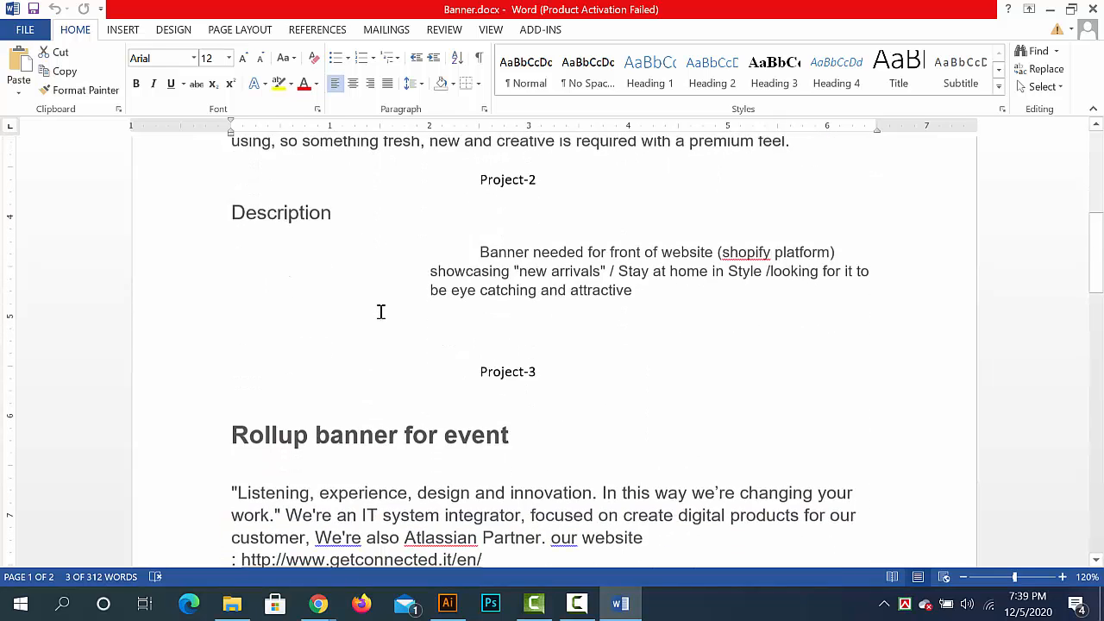
drag(650, 293, 507, 250)
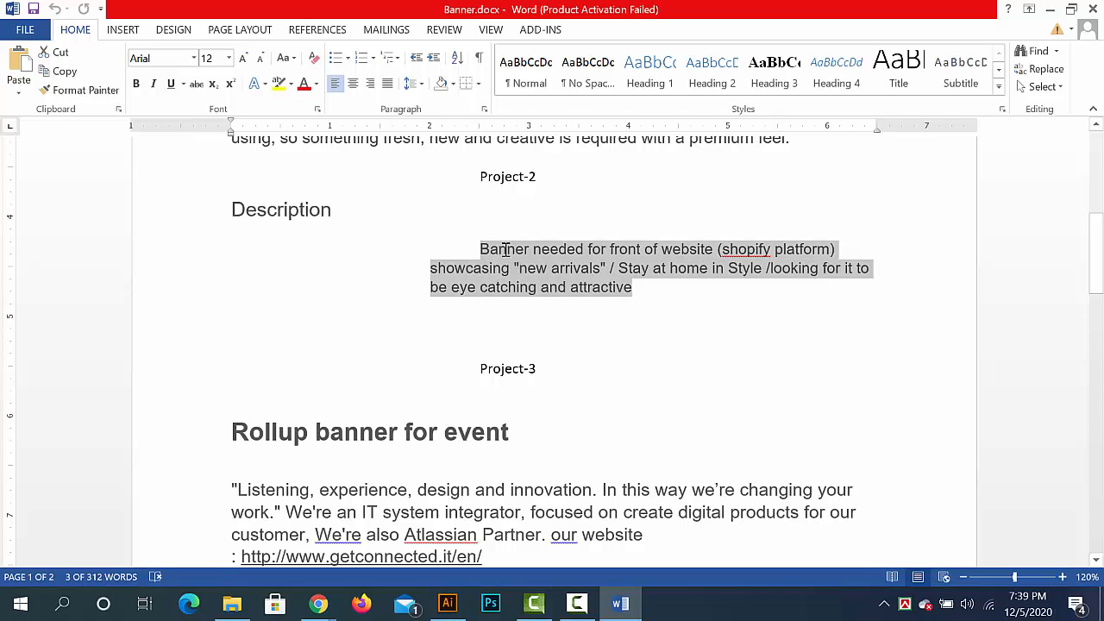
click(507, 250)
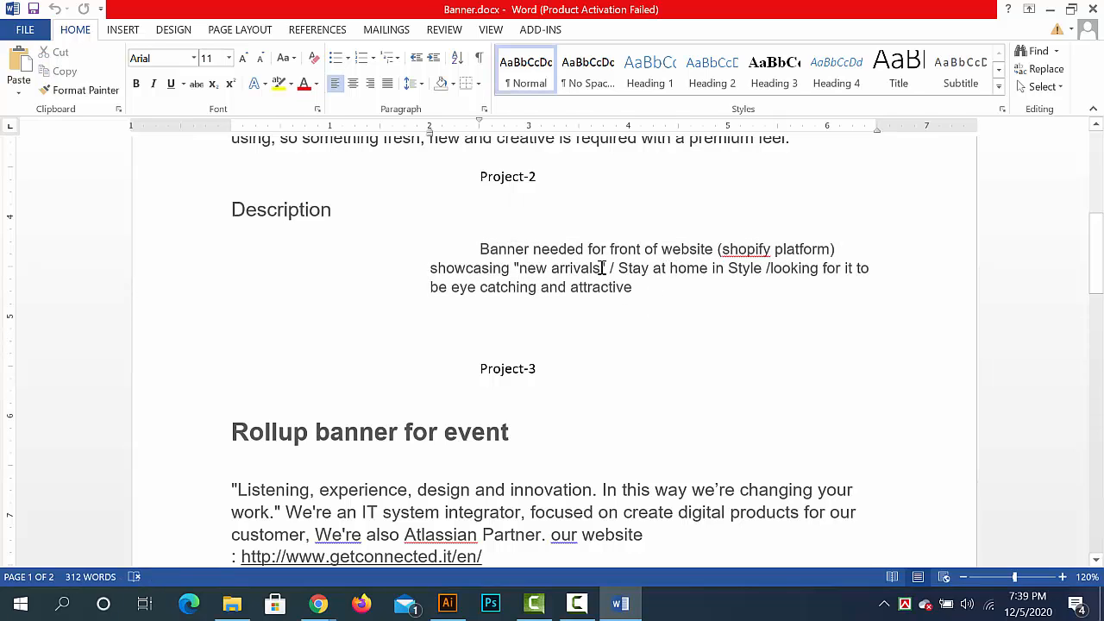
drag(618, 268, 756, 271)
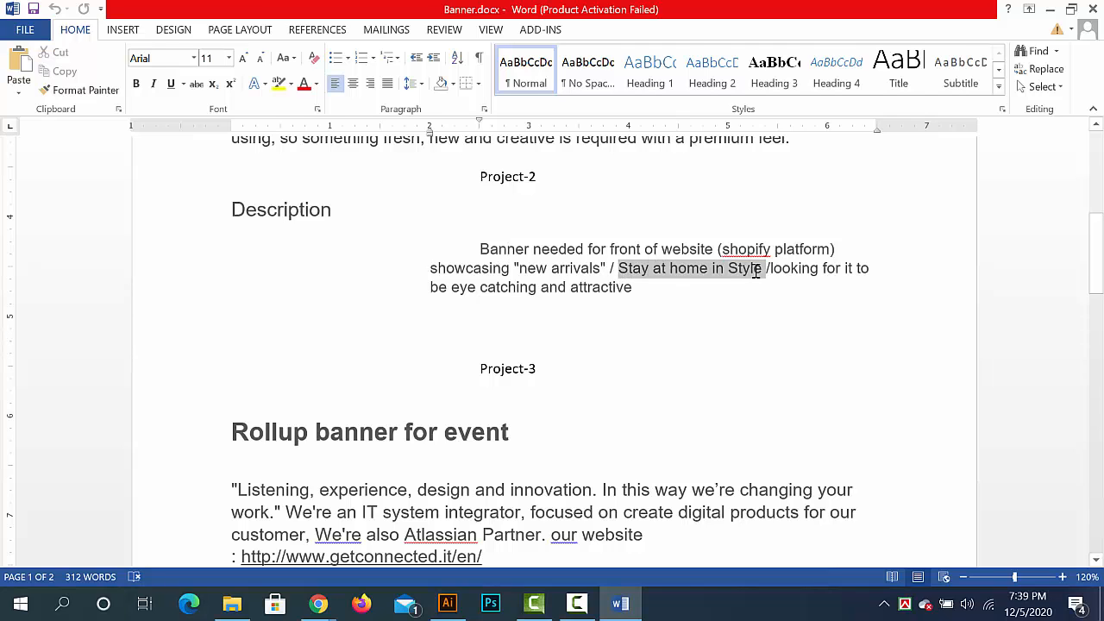
- Highlight the Project-3 heading 'Rollup banner for event', clear the selection, and read the content details below it
scroll(438, 381, down, 3)
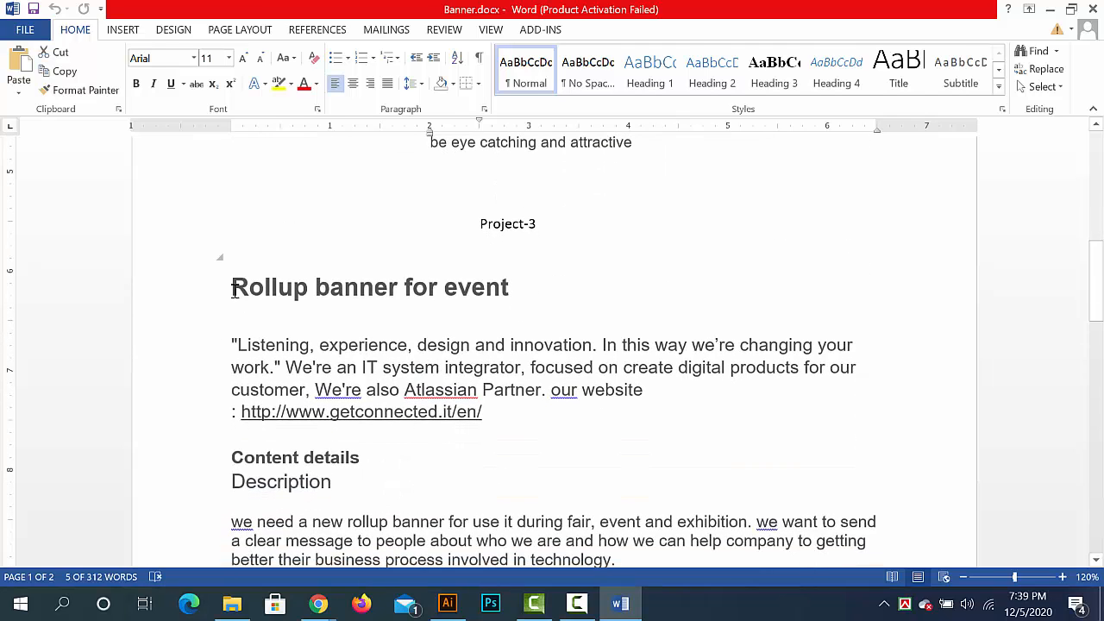
drag(232, 289, 530, 286)
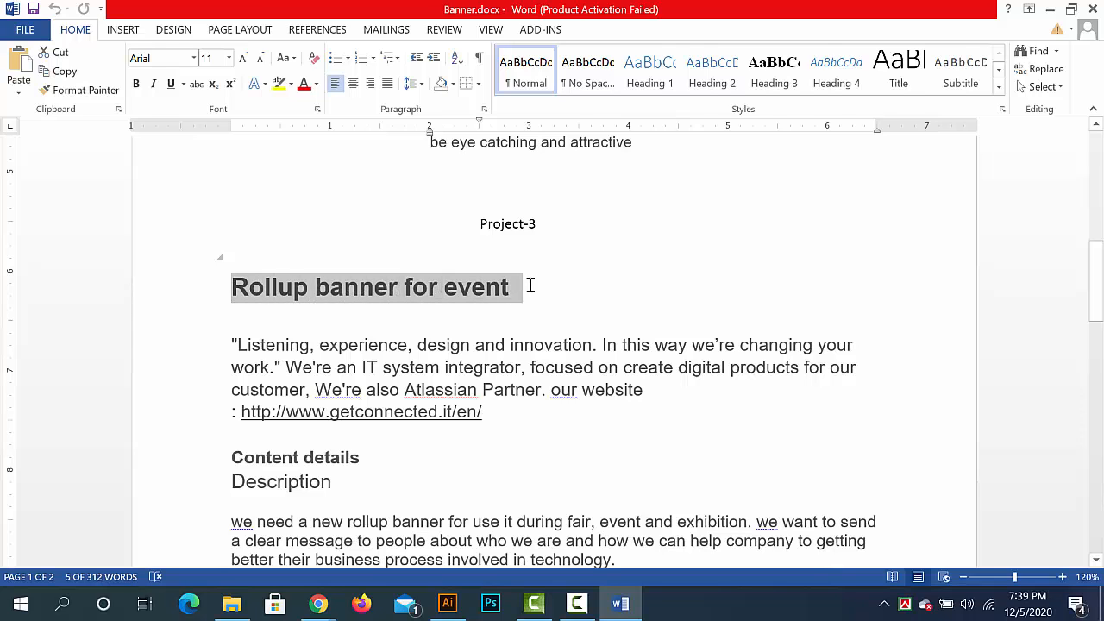
click(434, 379)
scroll(429, 377, down, 2)
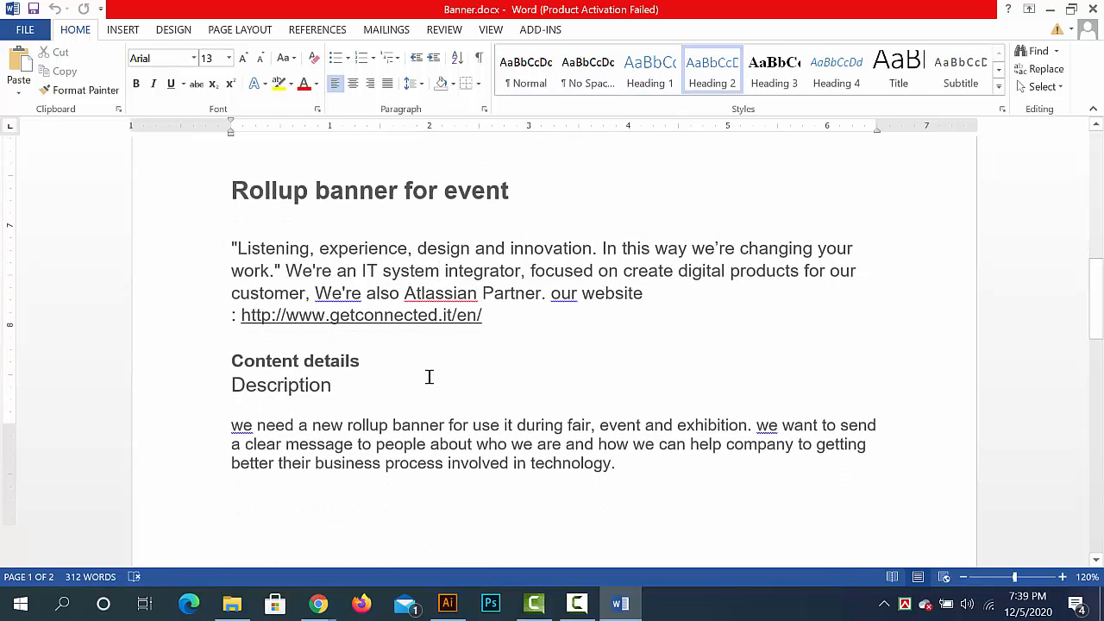
scroll(429, 377, down, 2)
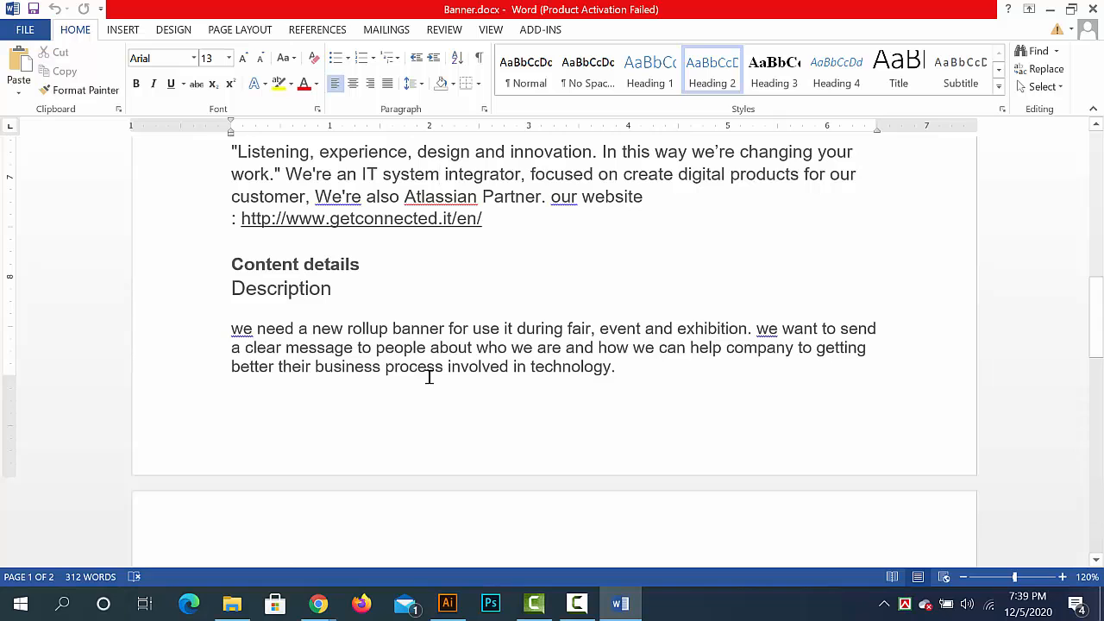
scroll(411, 379, up, 2)
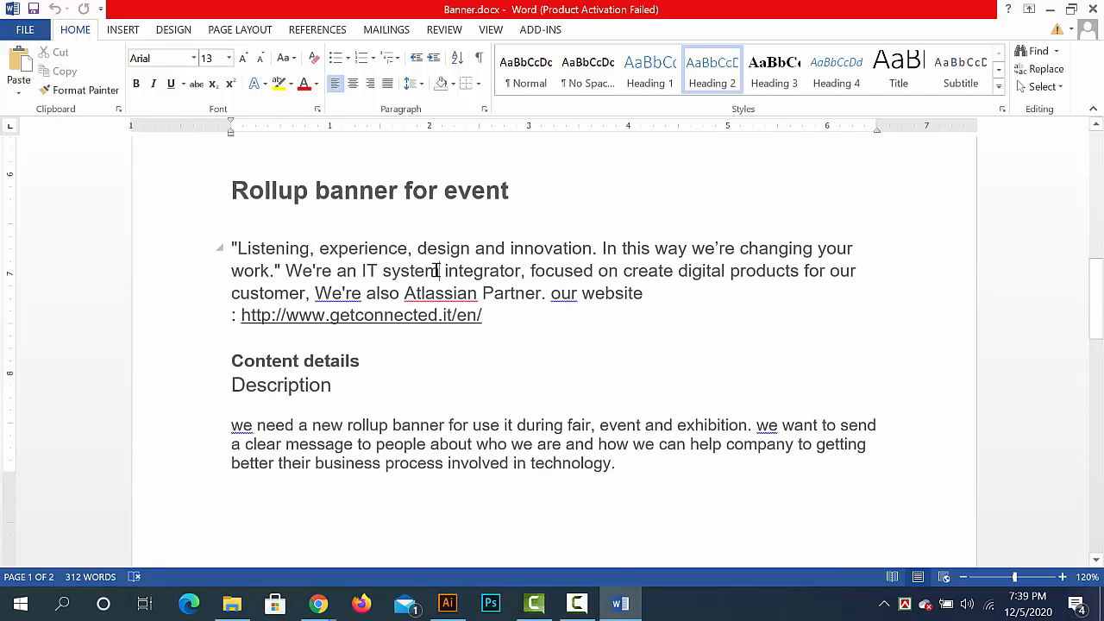
- Examine the rollup banner's dimensions, its three required content areas and the list of sizes on the second page
scroll(441, 283, down, 8)
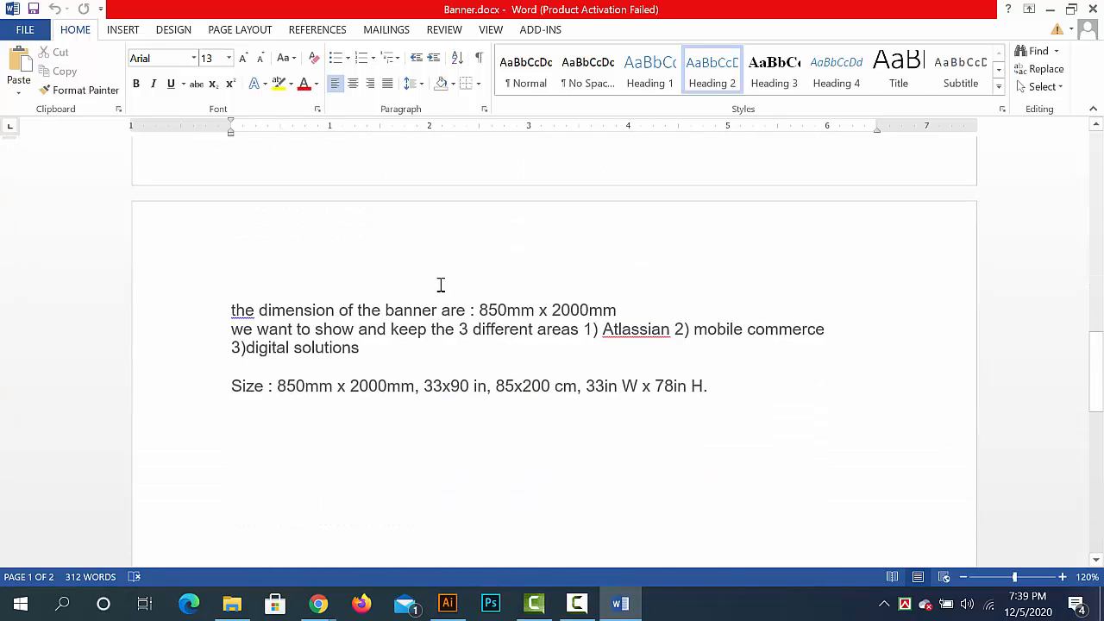
scroll(441, 284, down, 1)
scroll(441, 284, up, 2)
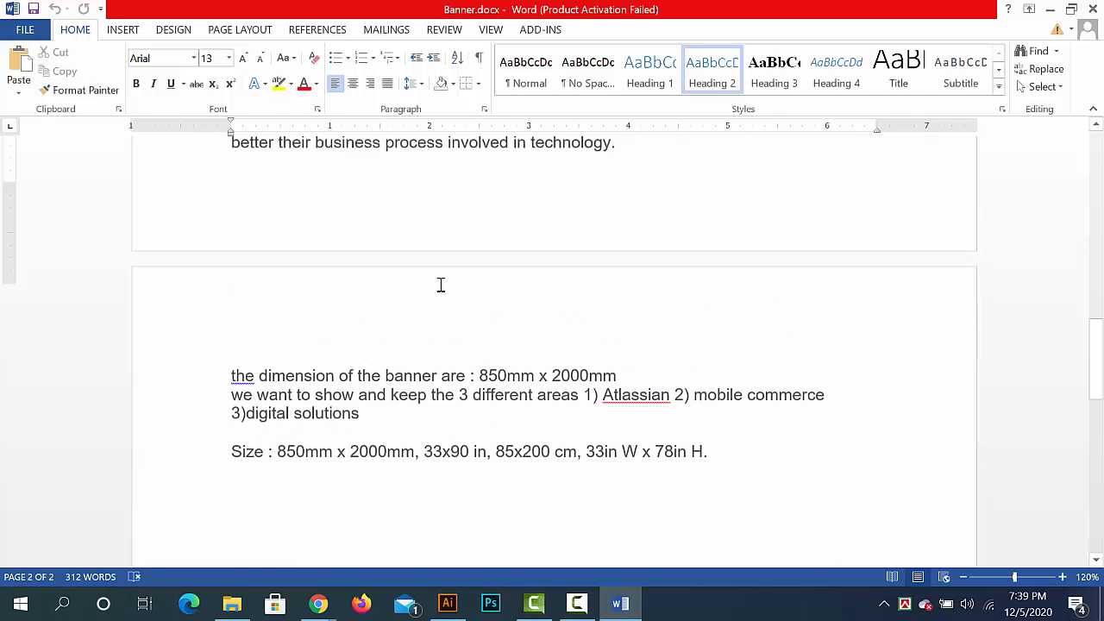
scroll(441, 285, up, 3)
scroll(441, 285, down, 4)
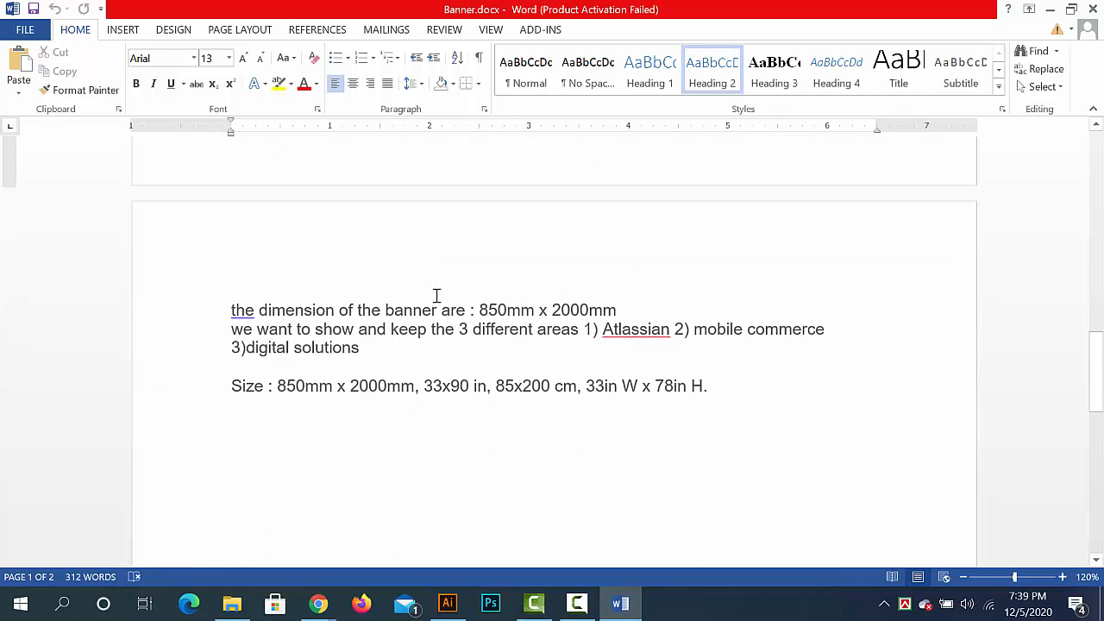
ctrl+scroll(489, 493, up, 3)
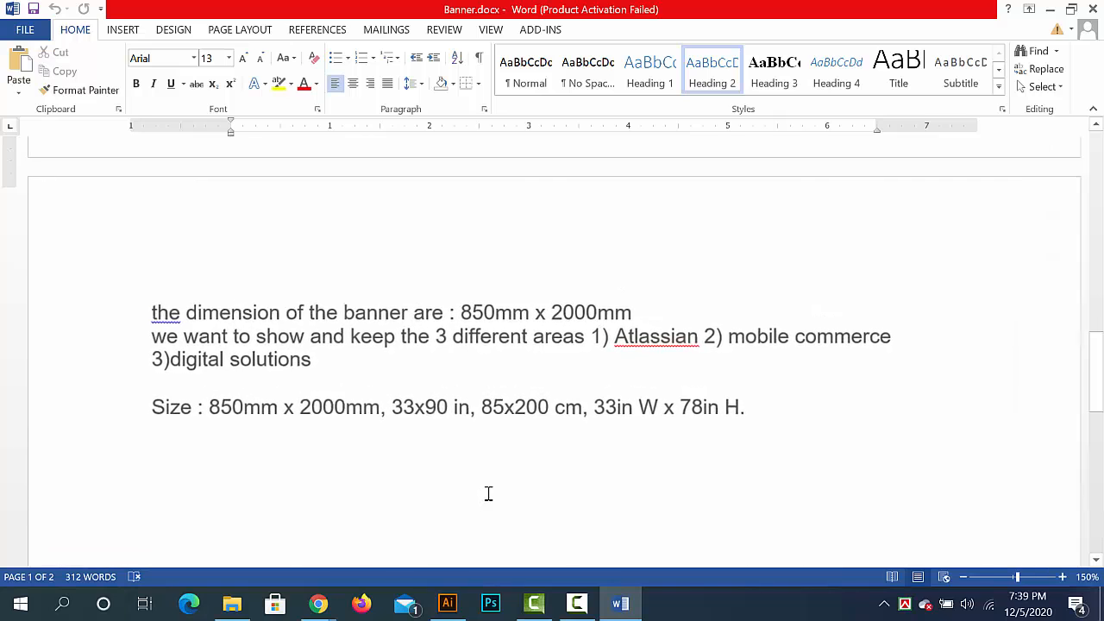
scroll(488, 492, down, 4)
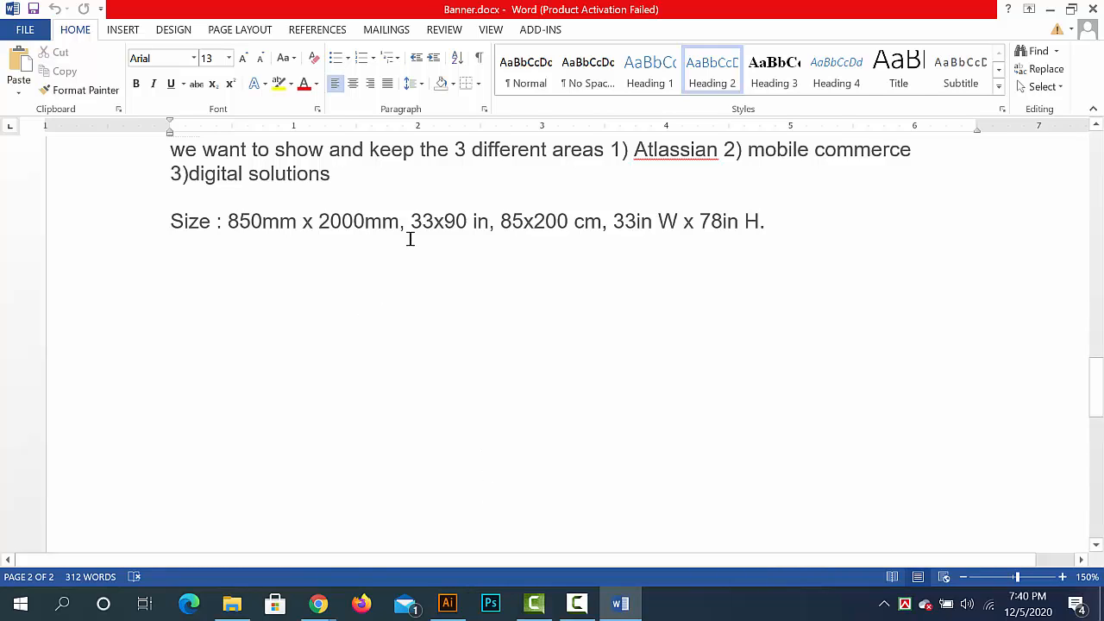
- Highlight the rollup banner size 850mm x 2000mm in the Size line, and its 'x 2000mm' part again
drag(397, 226, 234, 239)
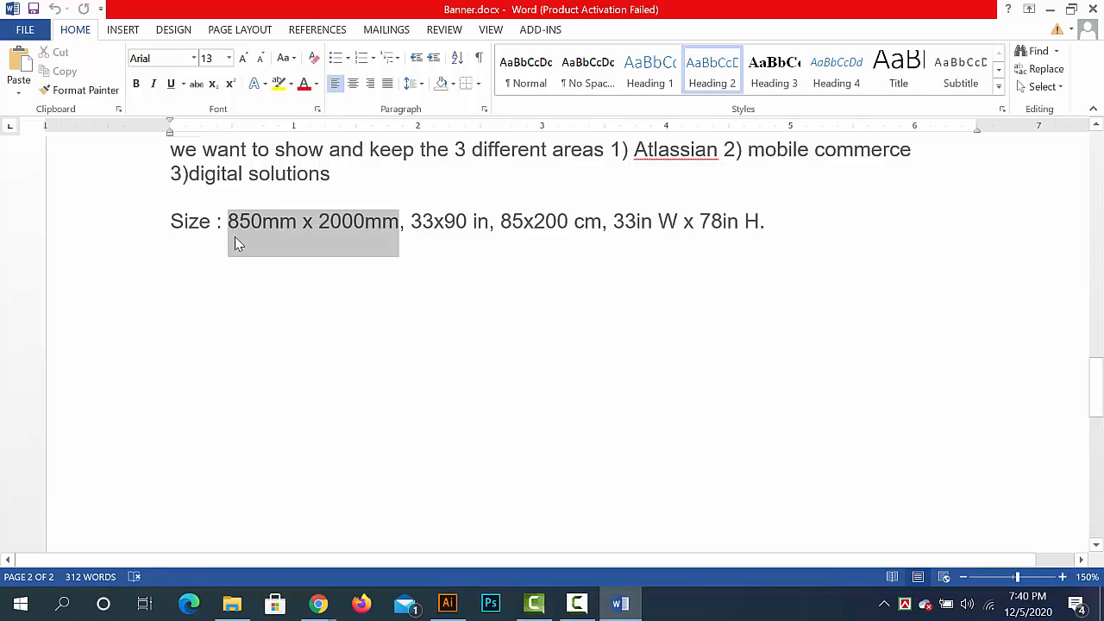
click(268, 228)
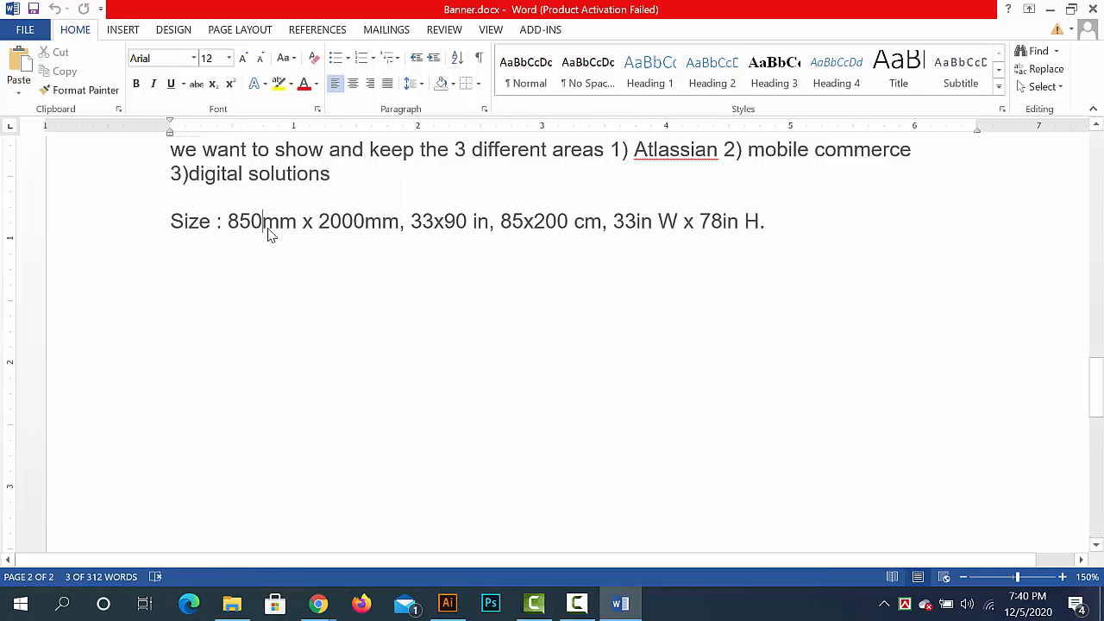
drag(305, 222, 342, 221)
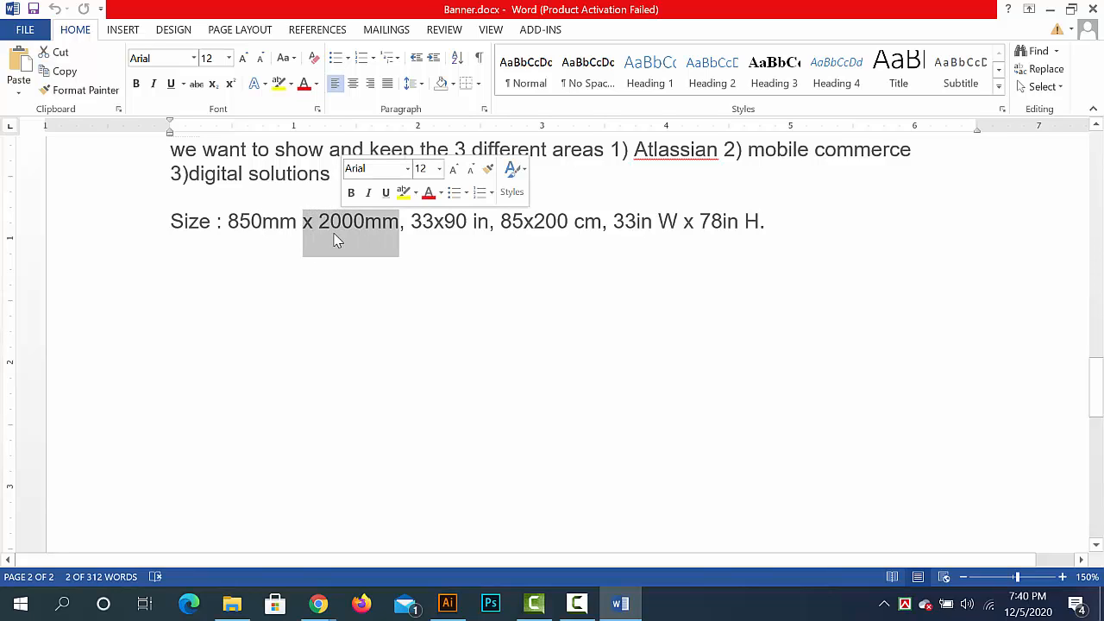
click(411, 230)
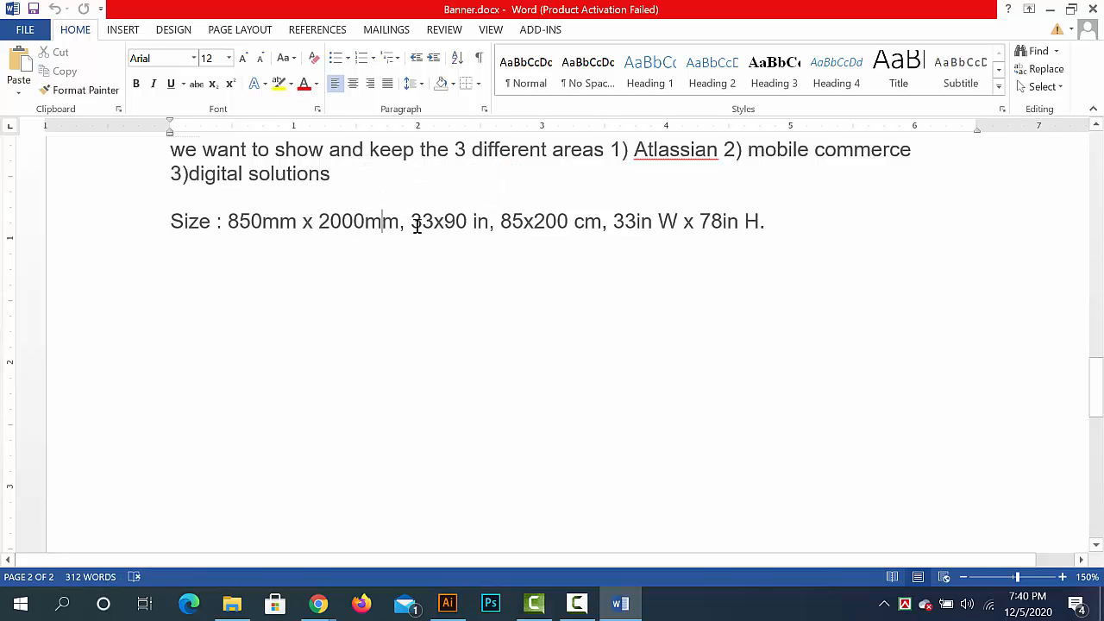
- Highlight the sizes 33x90 in and 85x200 cm one after the other in the Size line, and clear the selection
click(416, 222)
drag(416, 222, 490, 225)
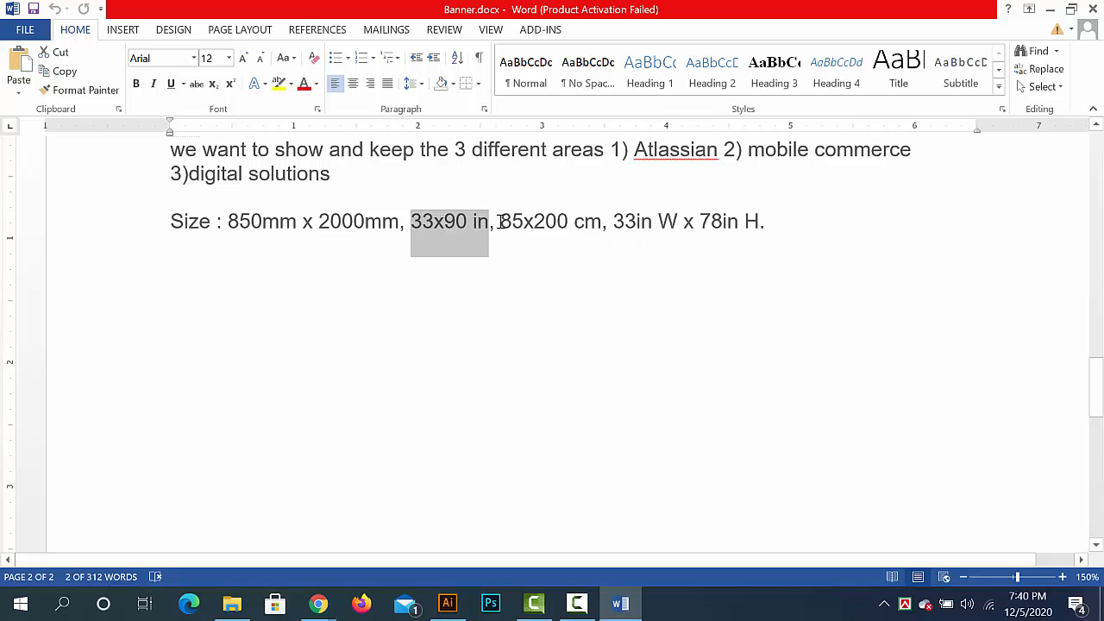
drag(501, 223, 598, 223)
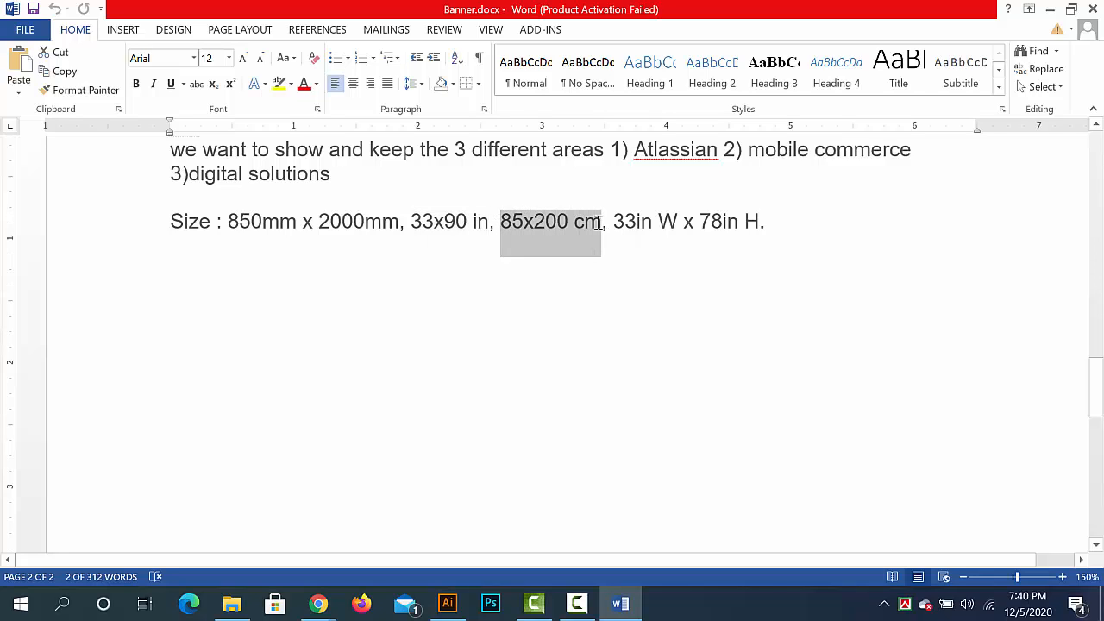
click(598, 222)
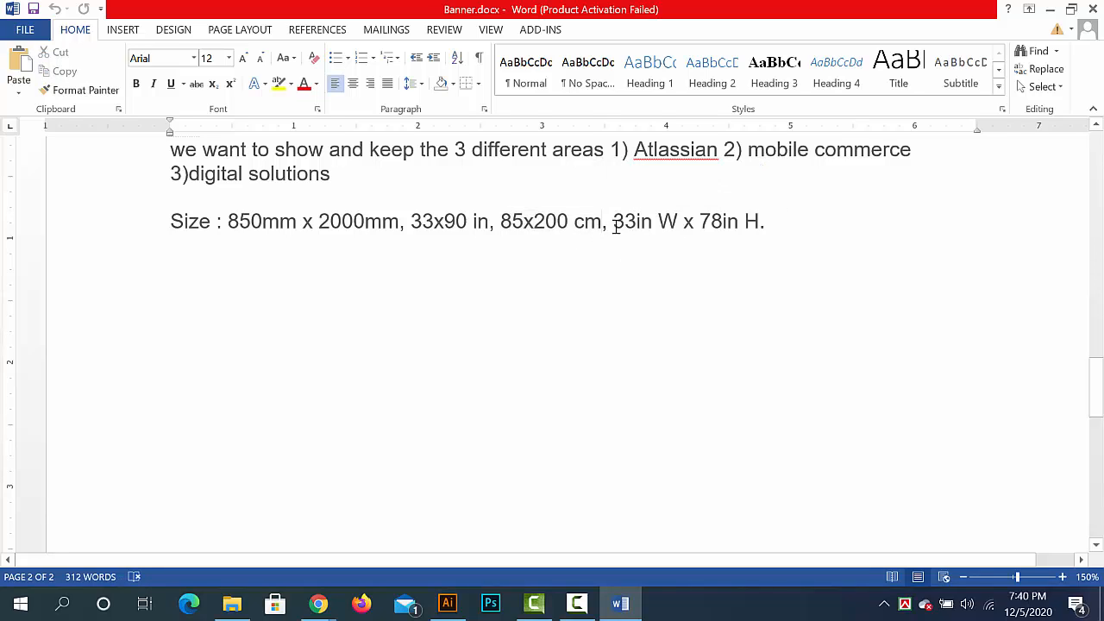
- Highlight '33in W x 78in' in the Size line twice, and select '33x90' in the same line
drag(614, 223, 736, 223)
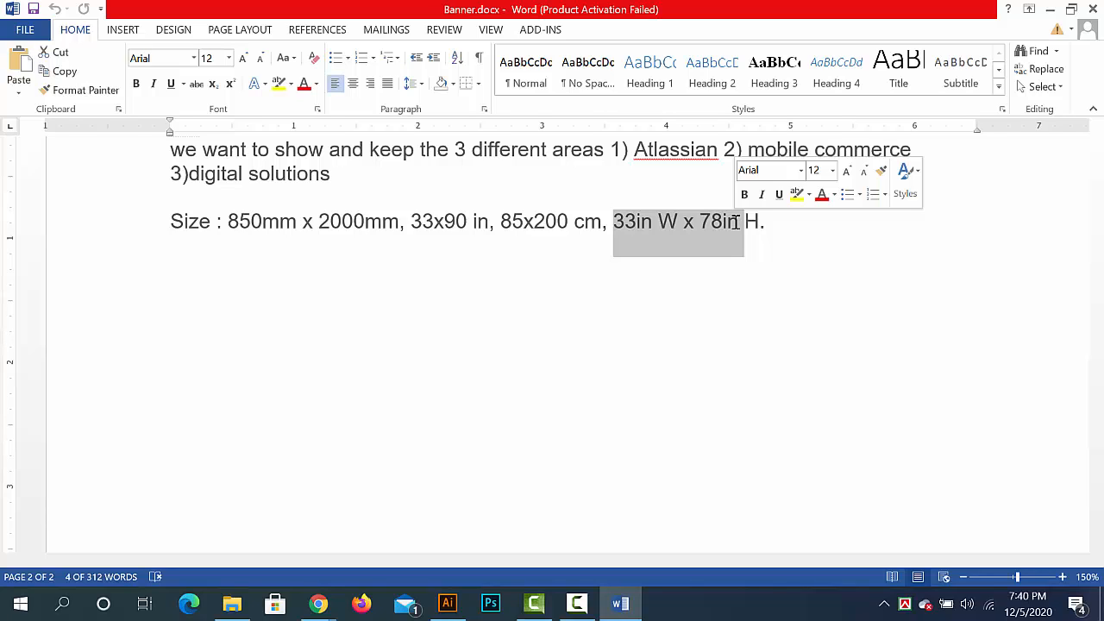
click(733, 222)
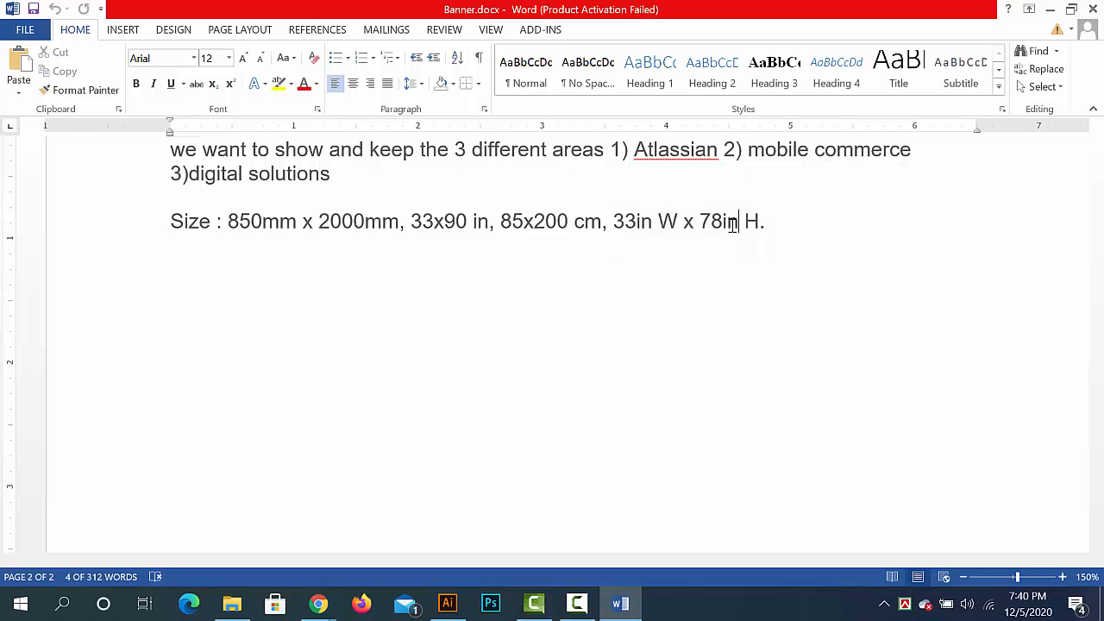
drag(742, 222, 624, 219)
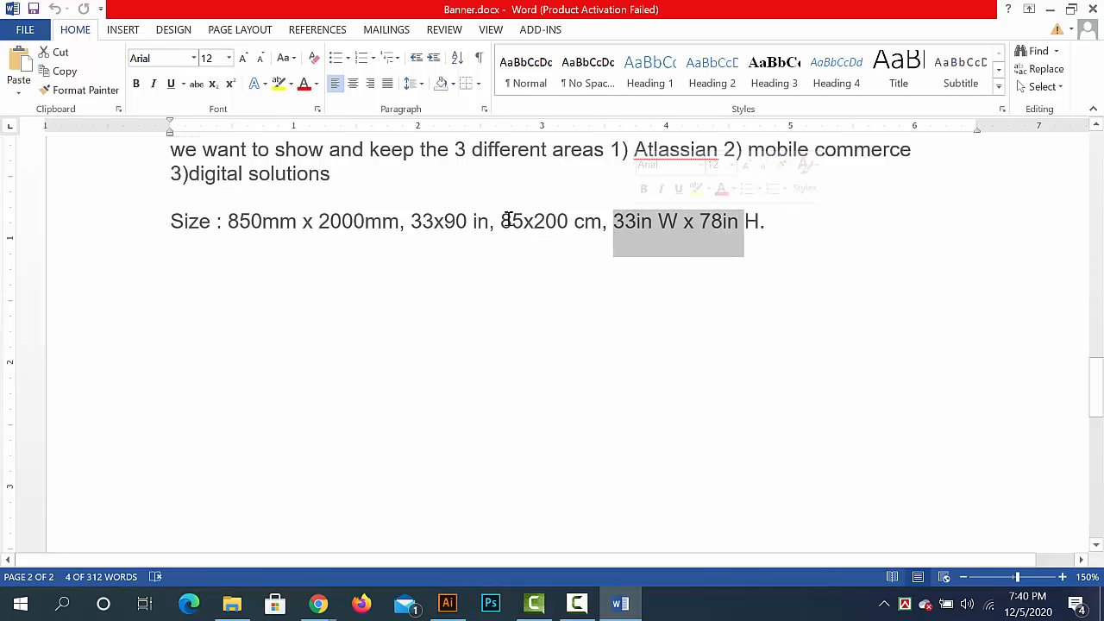
click(410, 221)
shift+click(474, 222)
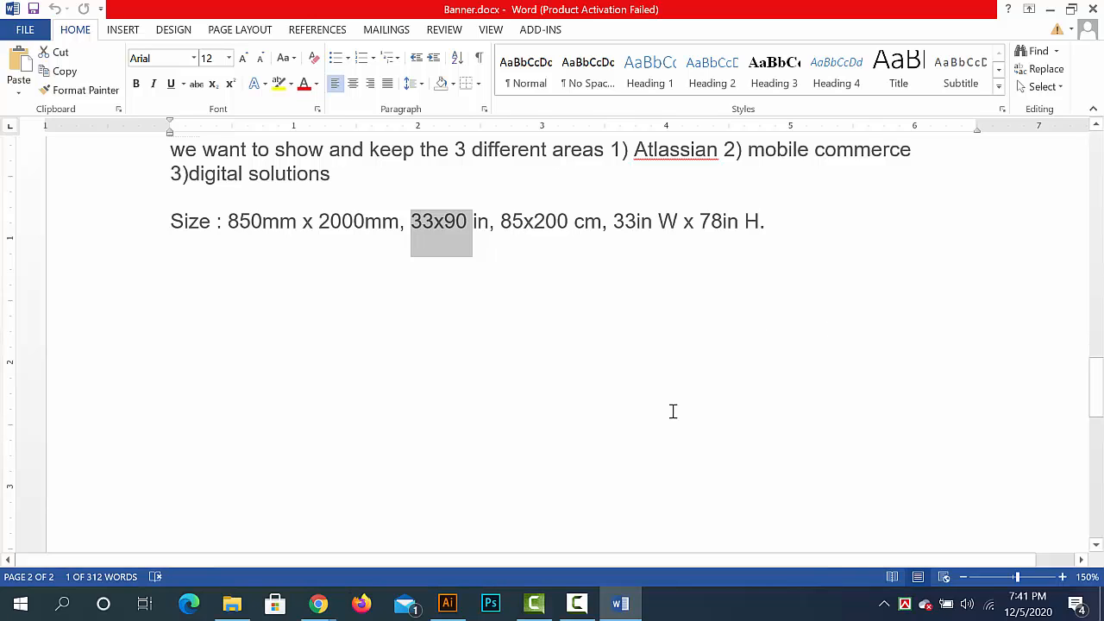
- Switch to Chrome and open the Designers Toolbox page on standard banner sizes from the web banner size results
scroll(671, 411, up, 3)
scroll(673, 411, up, 20)
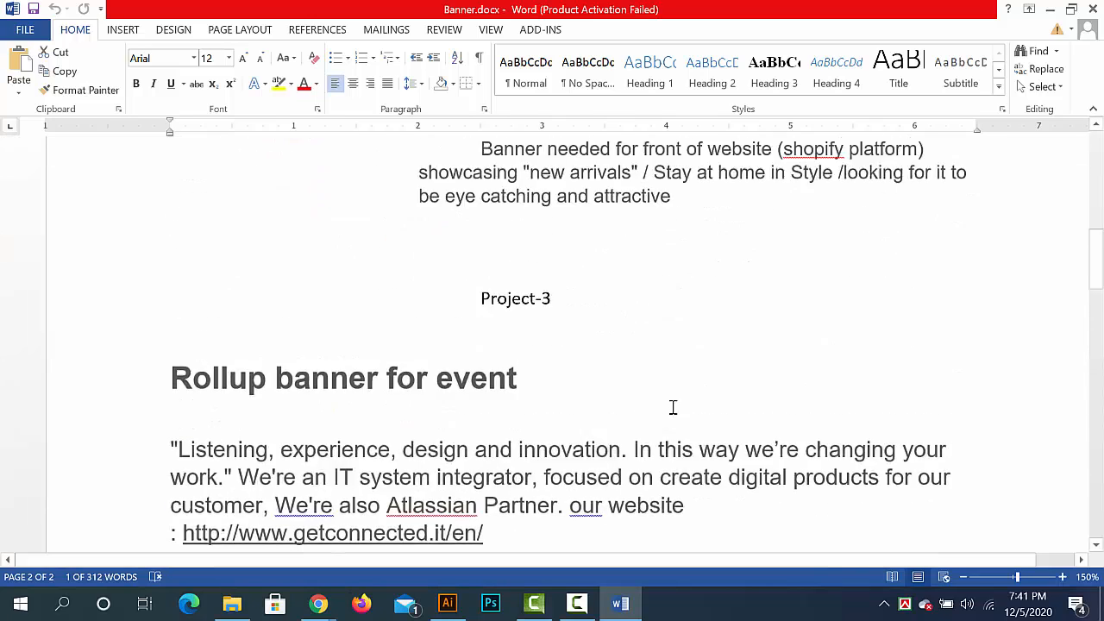
scroll(675, 399, up, 5)
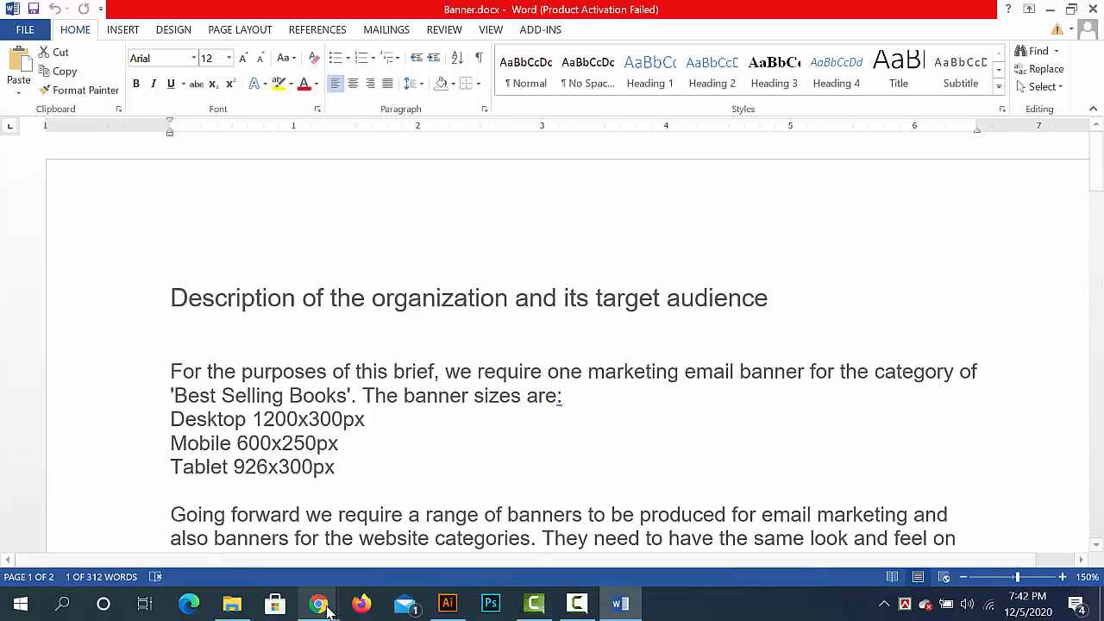
mouse_move(318, 603)
click(253, 552)
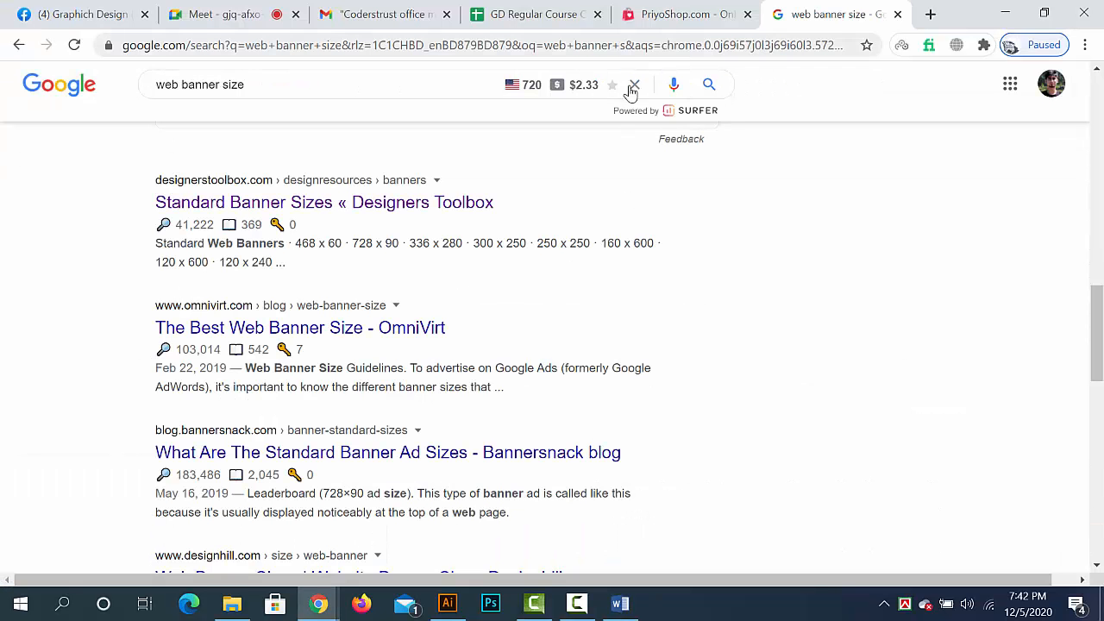
click(321, 206)
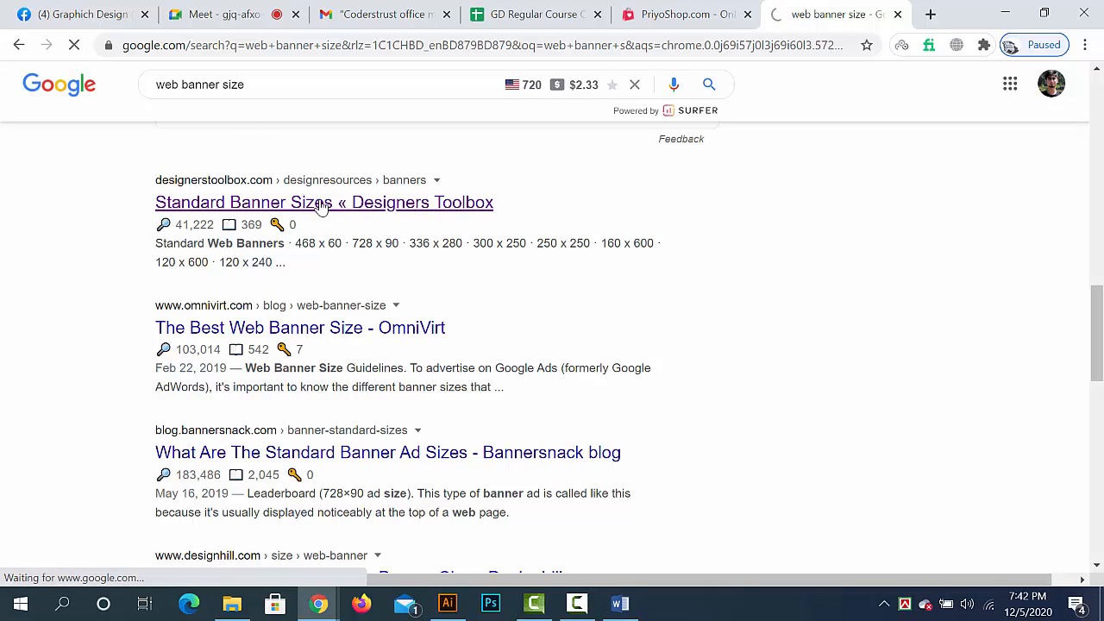
scroll(336, 233, down, 2)
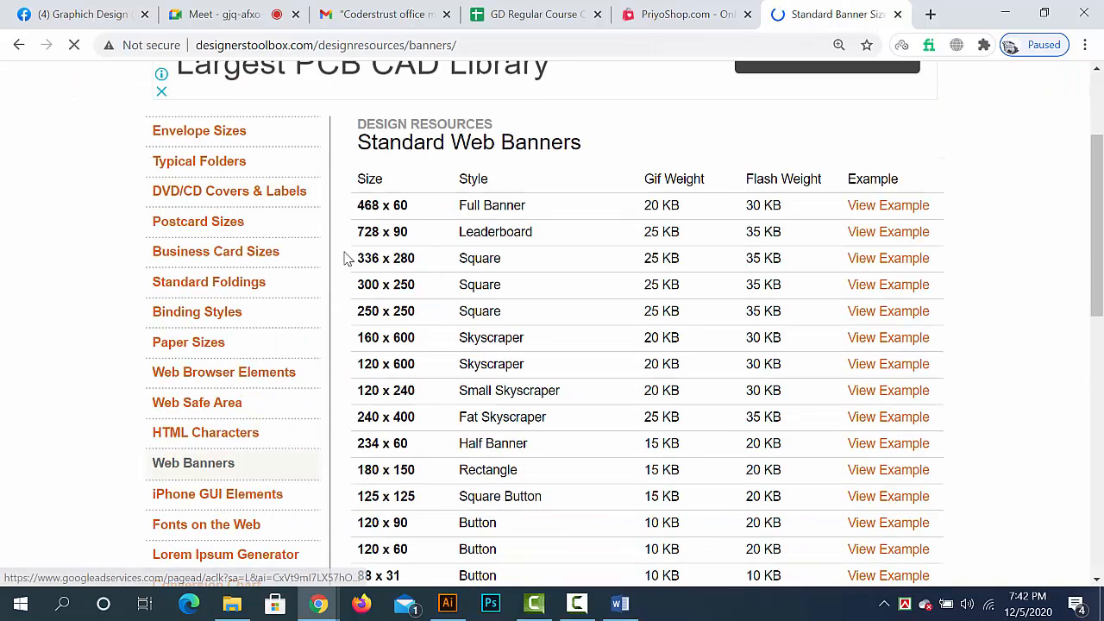
- Highlight the 728 x 90 Leaderboard, 160 x 600 Skyscraper and 250 x 250 Square rows in turn in the Standard Web Banners table
drag(359, 232, 932, 239)
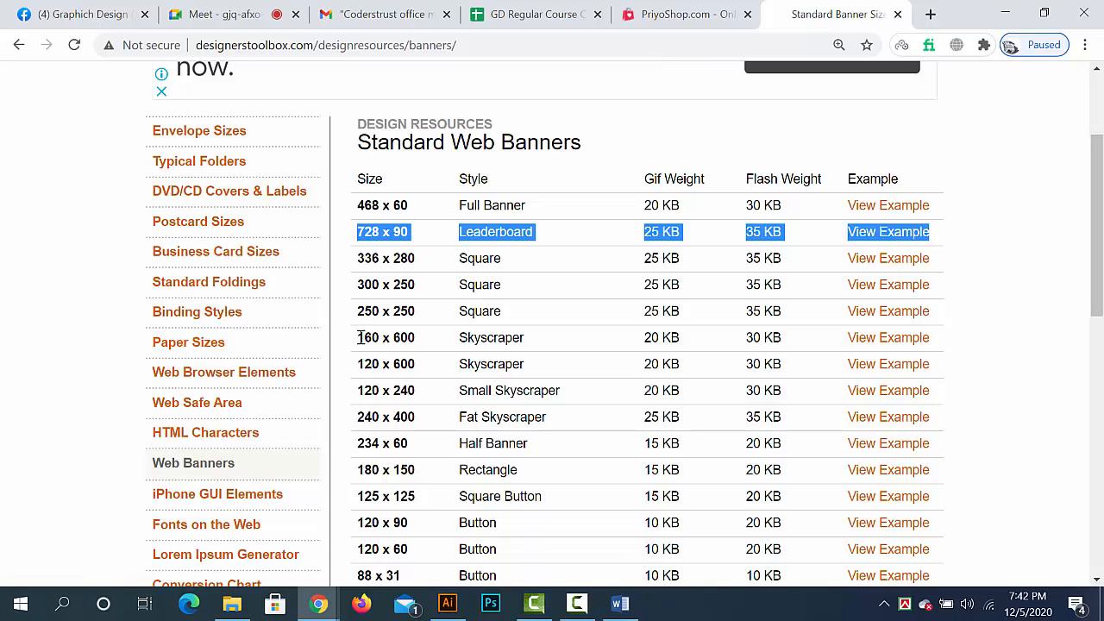
drag(359, 338, 941, 351)
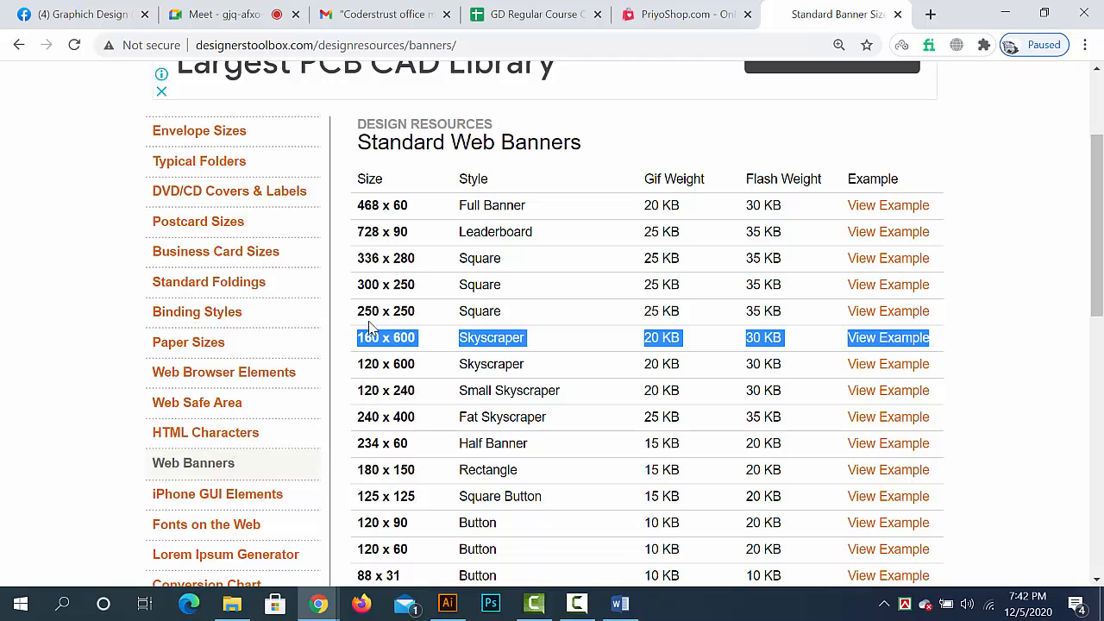
drag(365, 311, 941, 319)
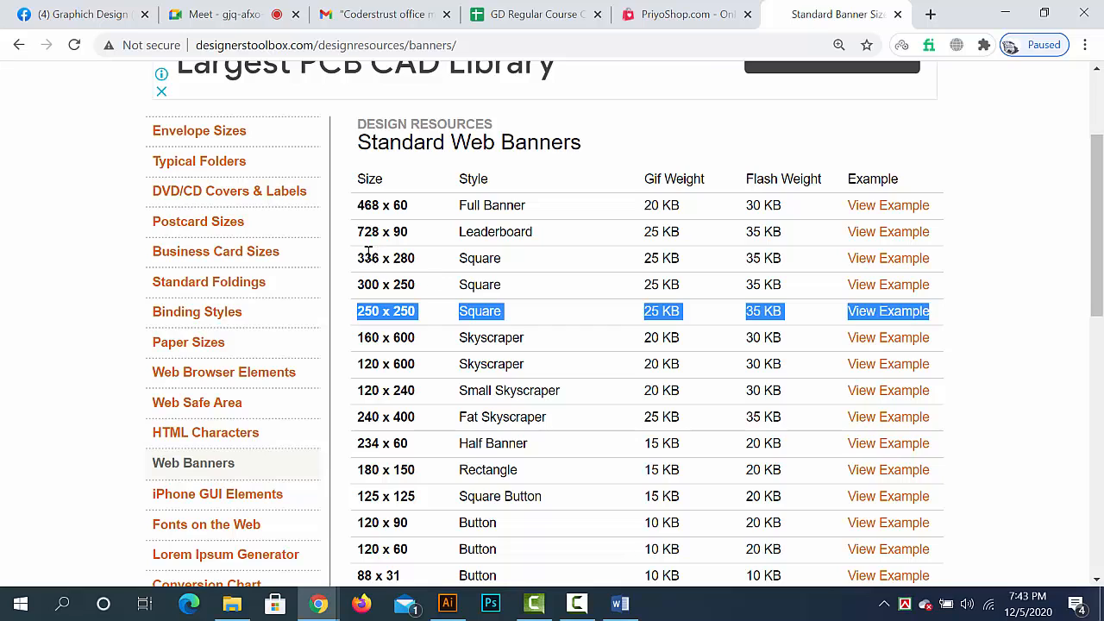
- Highlight the 728 x 90 Leaderboard entry again, try to highlight the 250 x 250 and 160 x 600 rows, and clear the selection
drag(365, 231, 360, 233)
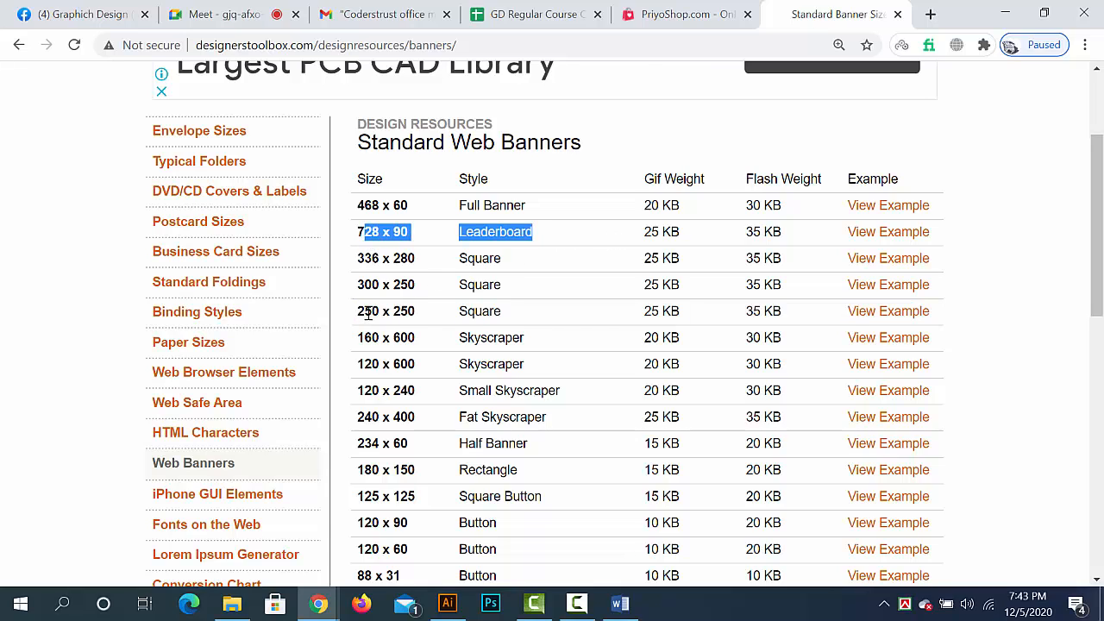
drag(357, 313, 990, 324)
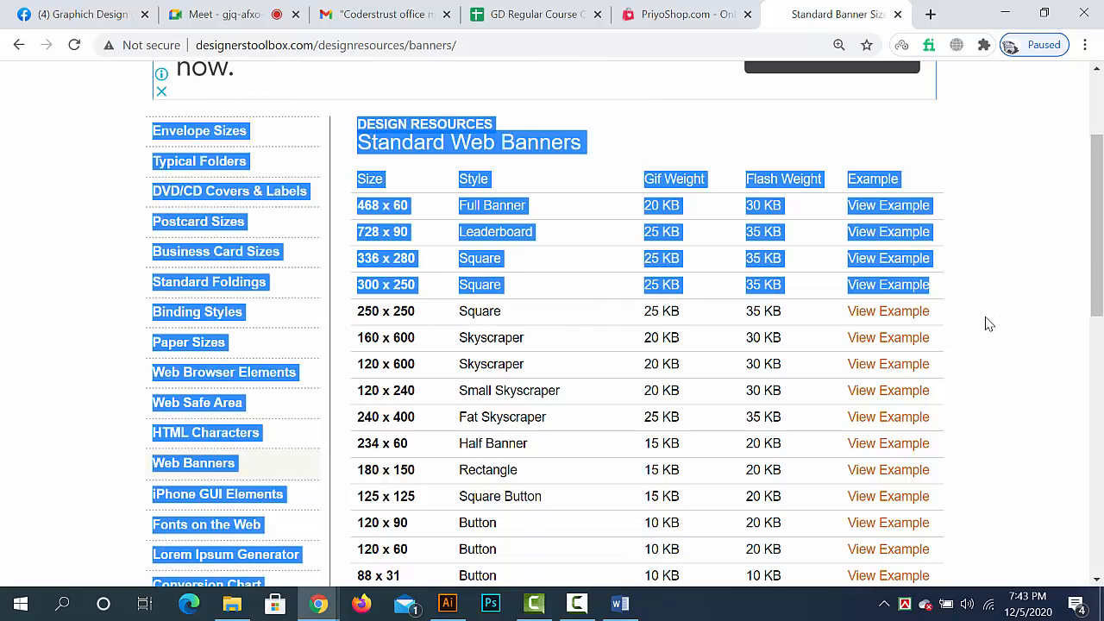
click(455, 342)
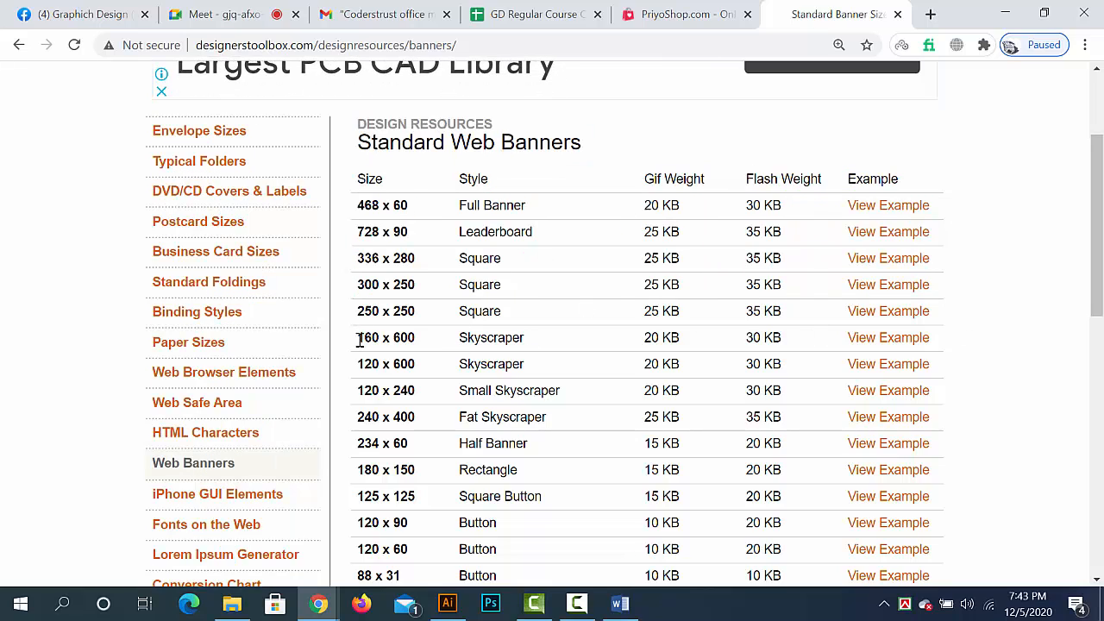
drag(361, 339, 964, 347)
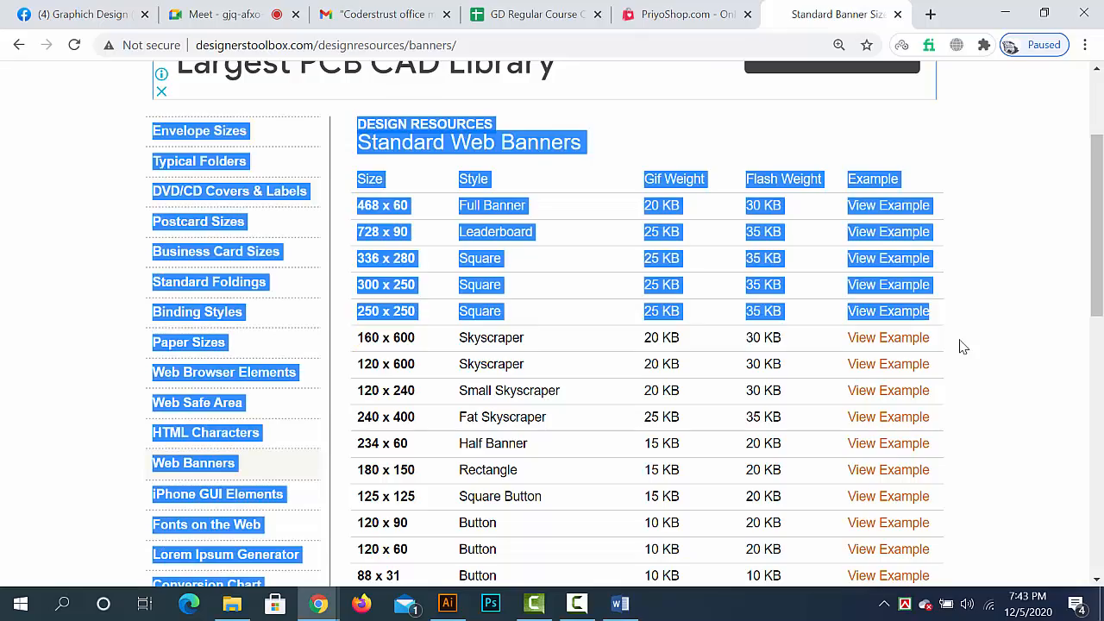
click(962, 346)
scroll(787, 289, down, 5)
scroll(791, 286, up, 7)
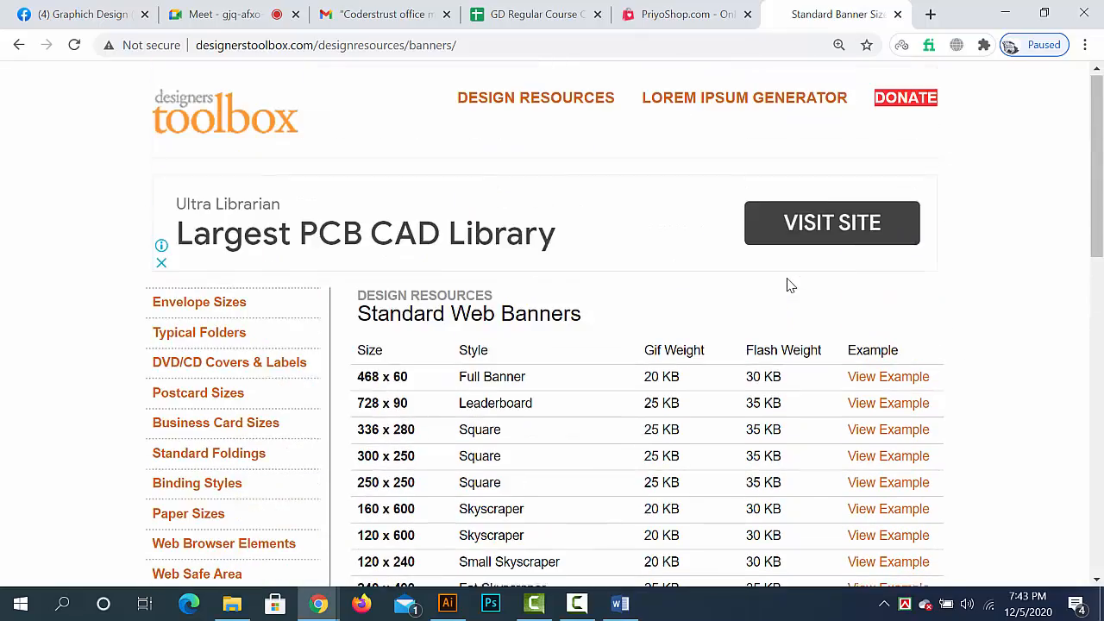
- Close the Designers Toolbox page and return to the rollup banner sizes on the second page of Banner.docx in Word
click(897, 14)
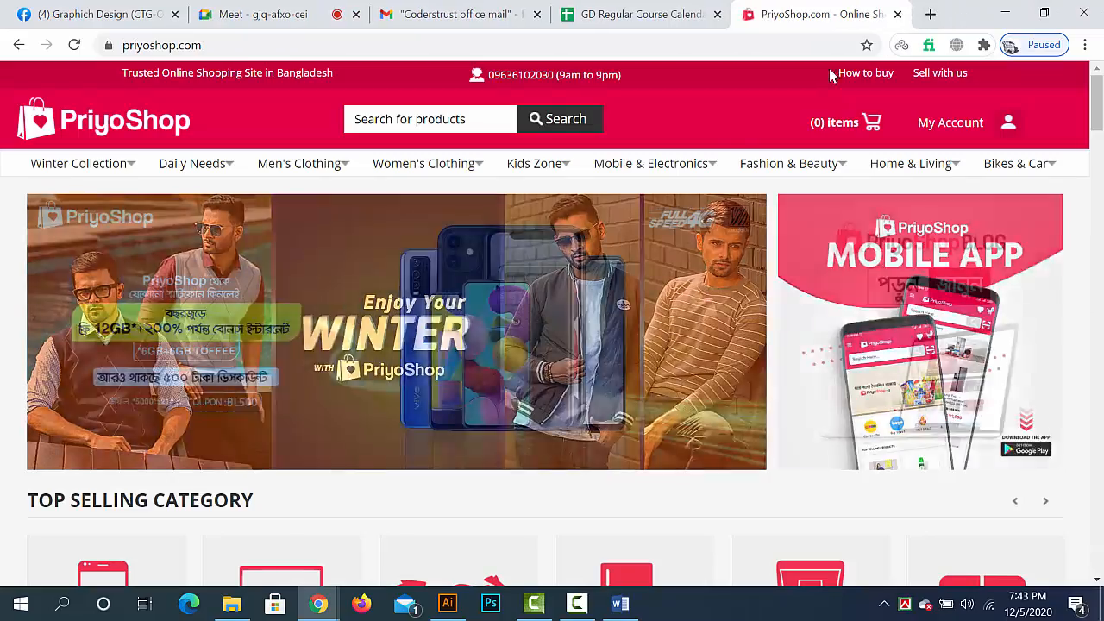
click(1003, 20)
scroll(702, 463, down, 6)
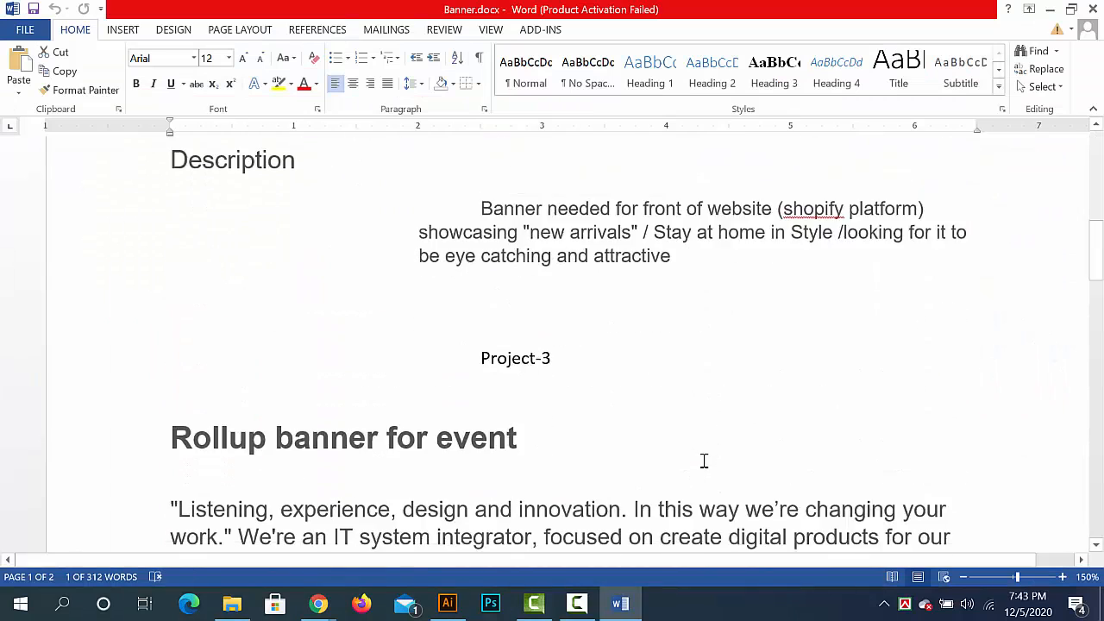
scroll(704, 462, down, 10)
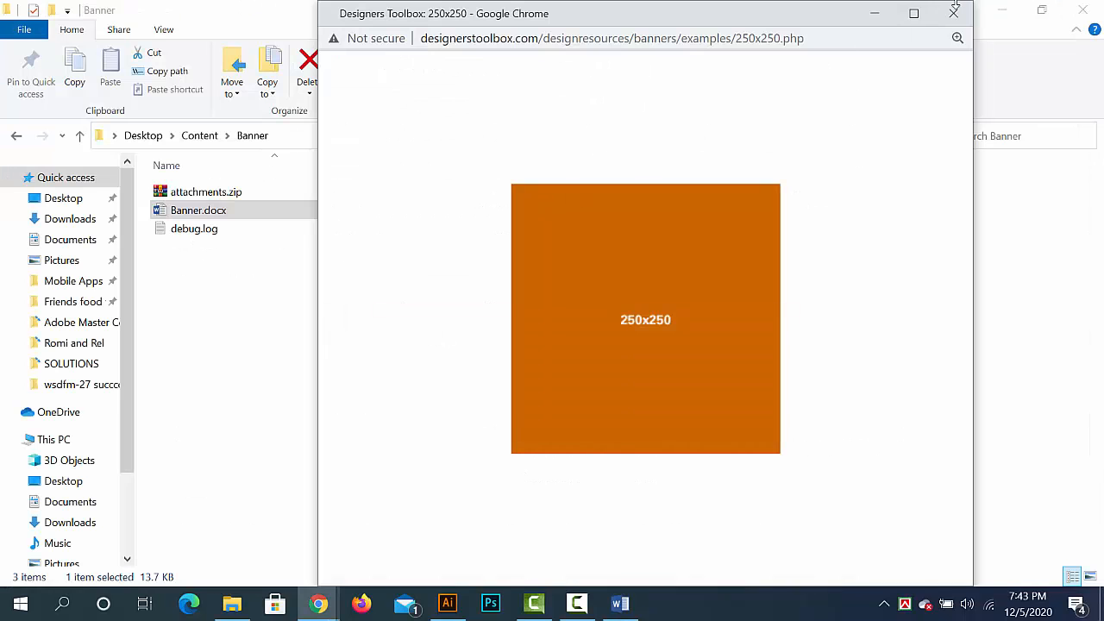
- Open Content.docx from the VGH folder on the desktop and examine its rollup banner services and sizes
click(956, 12)
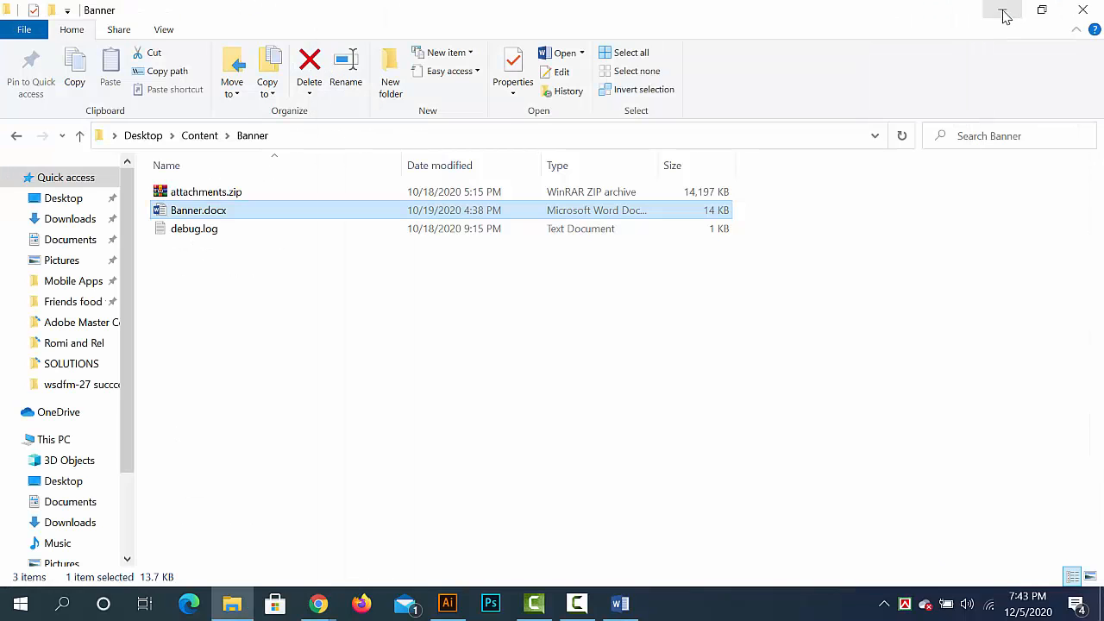
click(1003, 16)
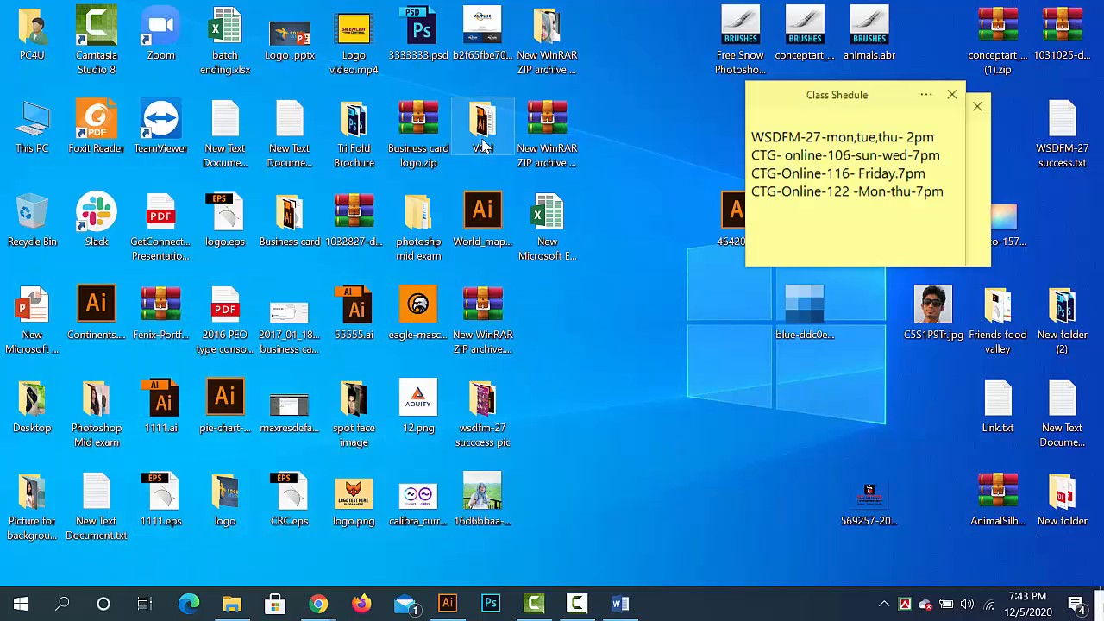
double_click(483, 129)
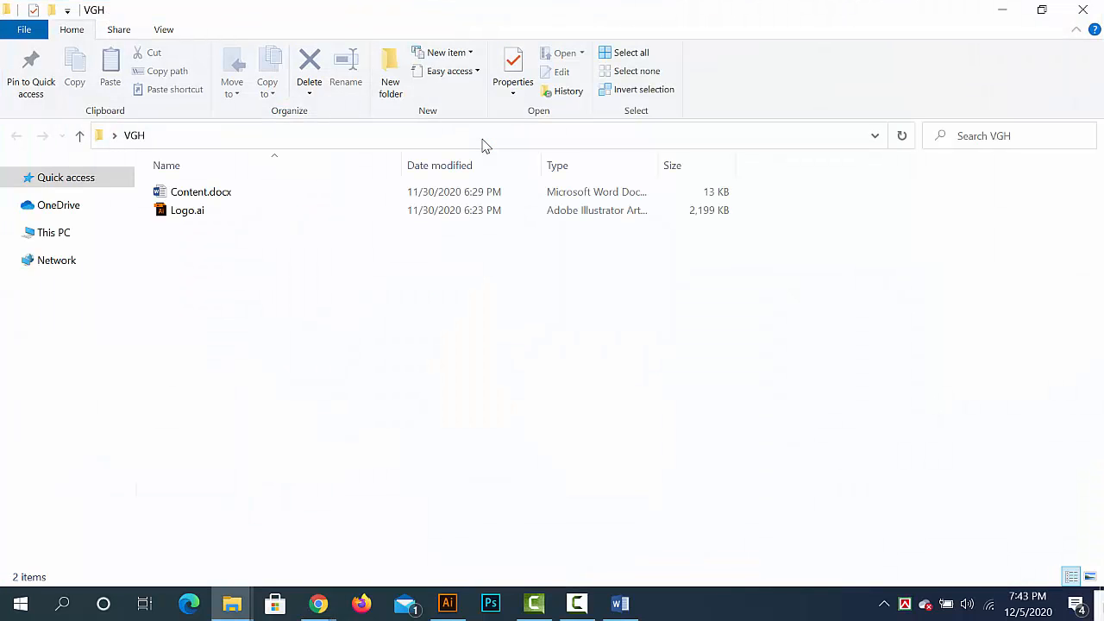
click(201, 199)
double_click(201, 194)
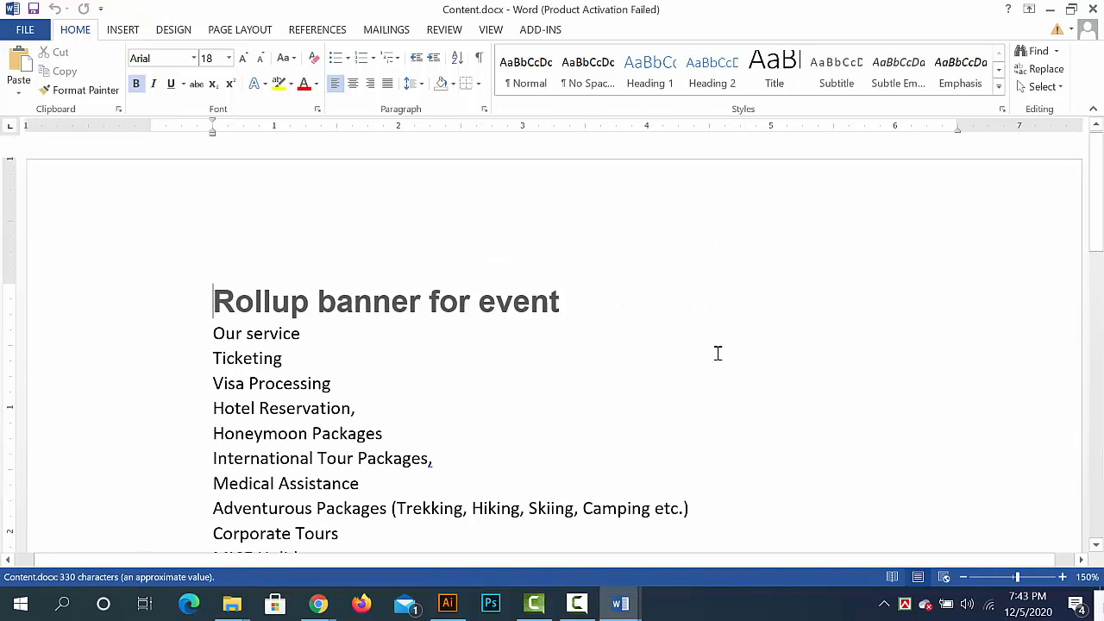
scroll(717, 353, down, 2)
scroll(443, 382, down, 2)
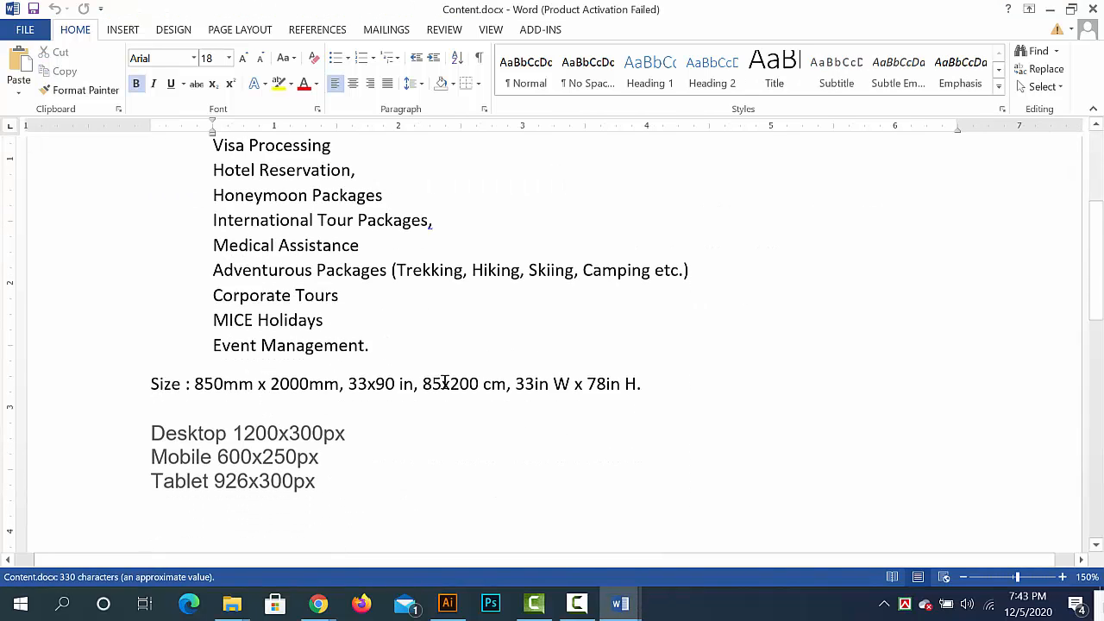
- Close Banner.docx and open Logo.ai from the VGH folder in Illustrator
click(1051, 10)
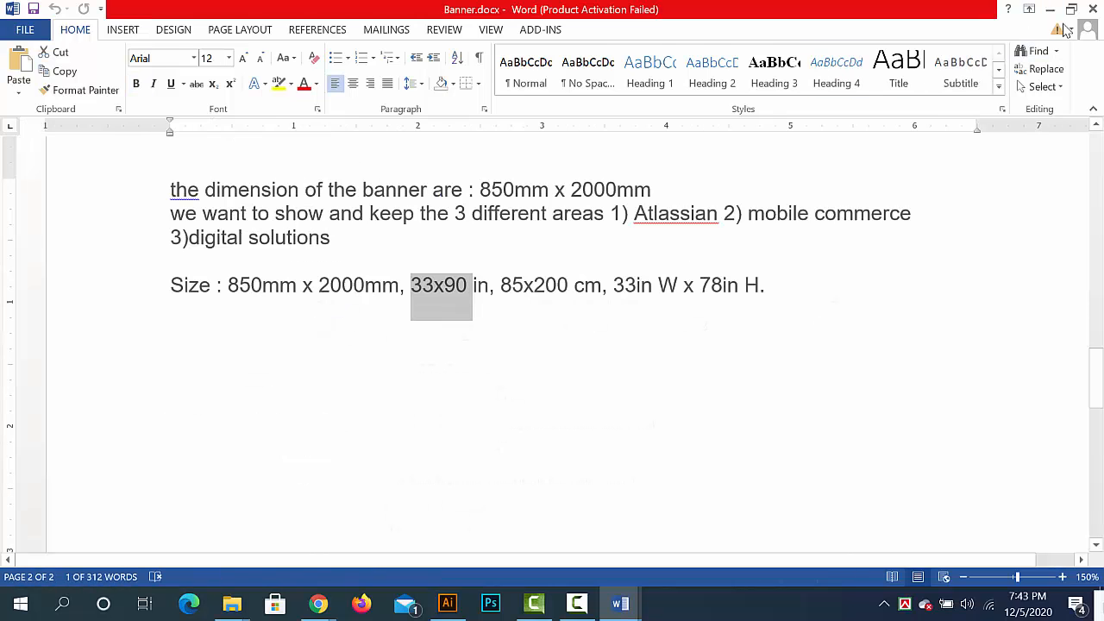
click(1094, 8)
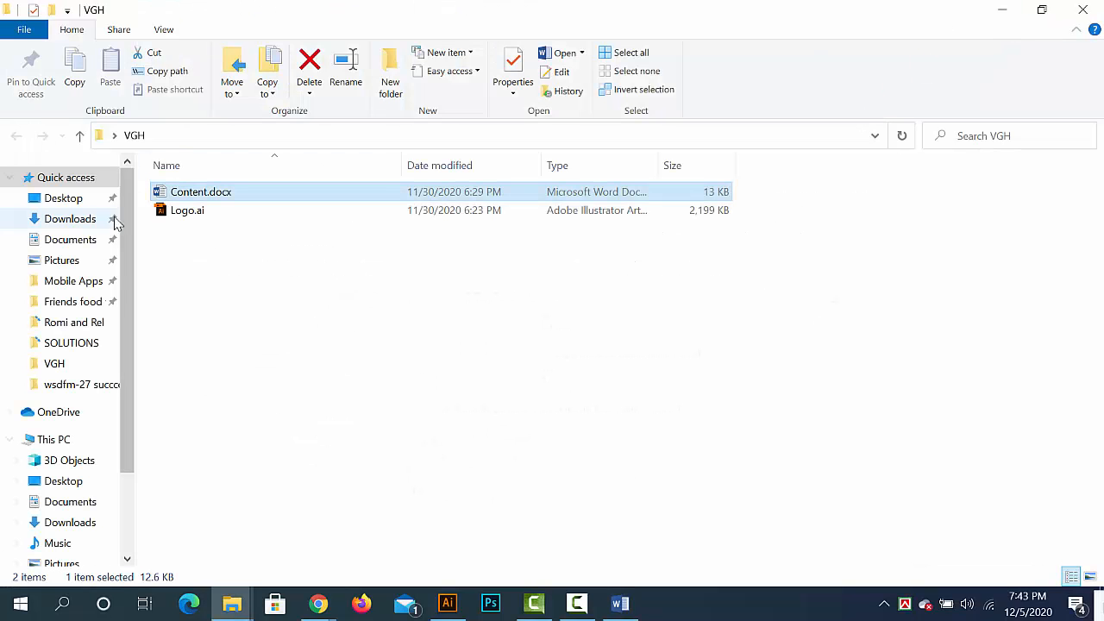
double_click(169, 214)
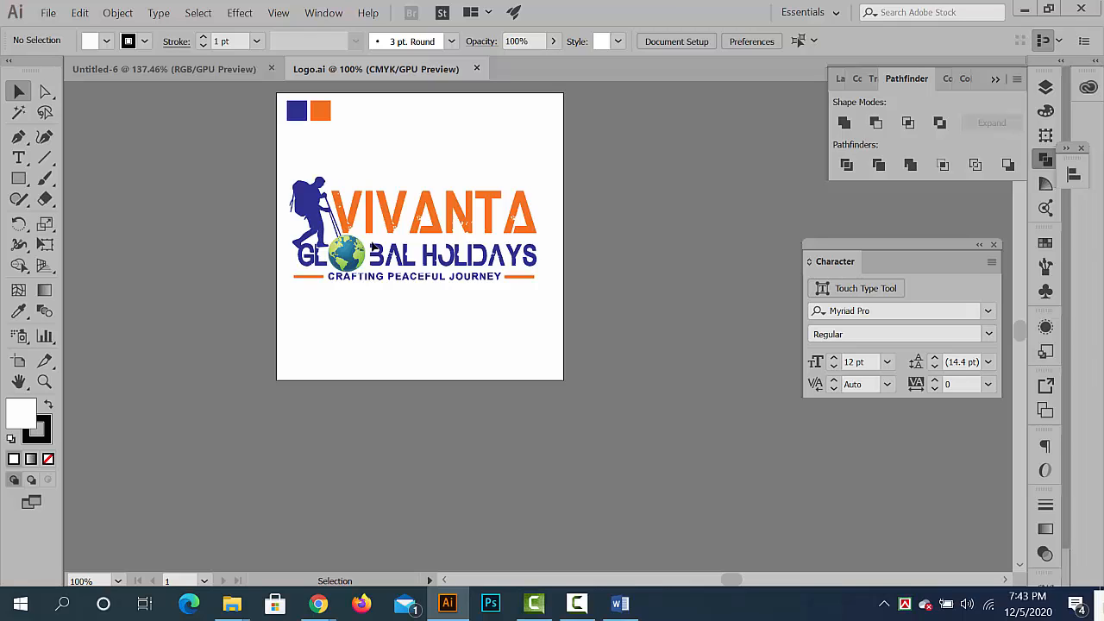
- Select and copy the complete Vivanta Global Holidays logo in Logo.ai, leaving out the two color swatches
drag(363, 220, 439, 324)
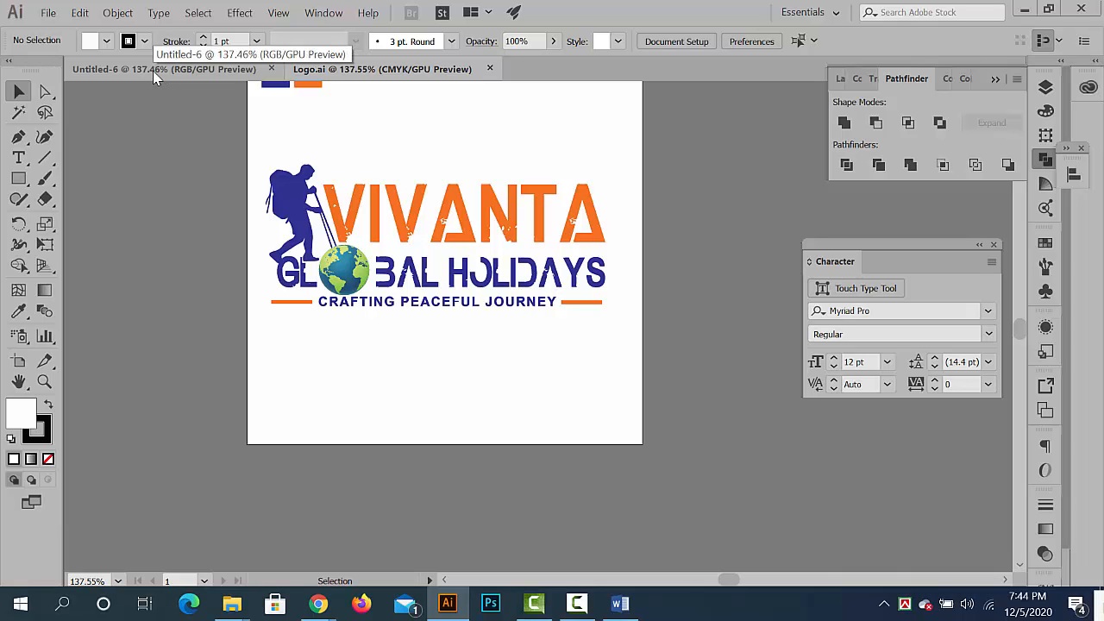
drag(547, 319, 257, 152)
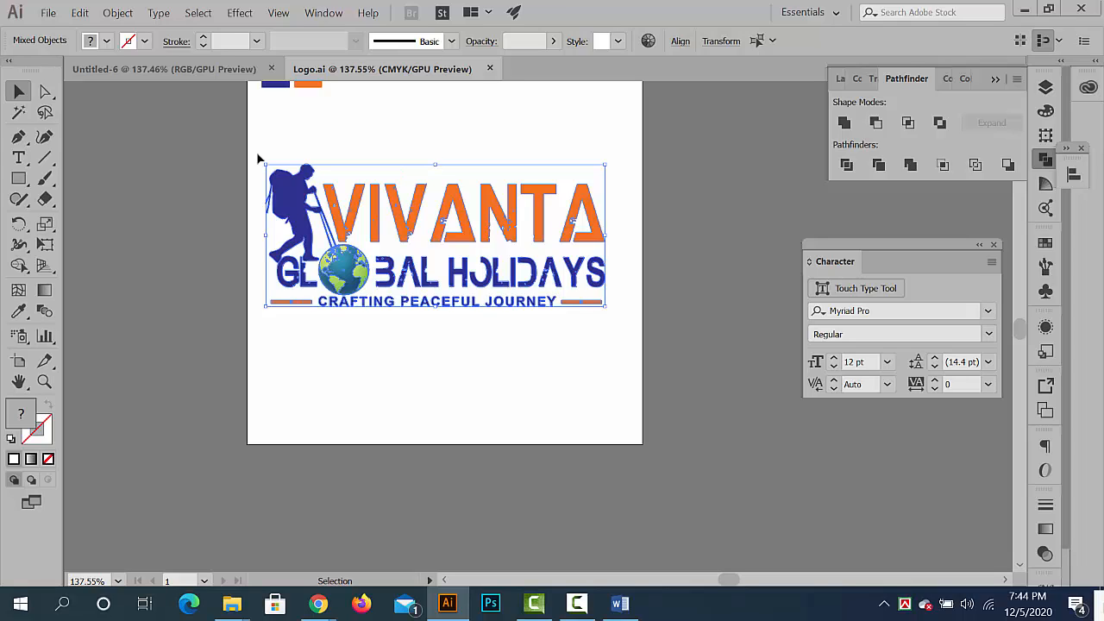
click(145, 65)
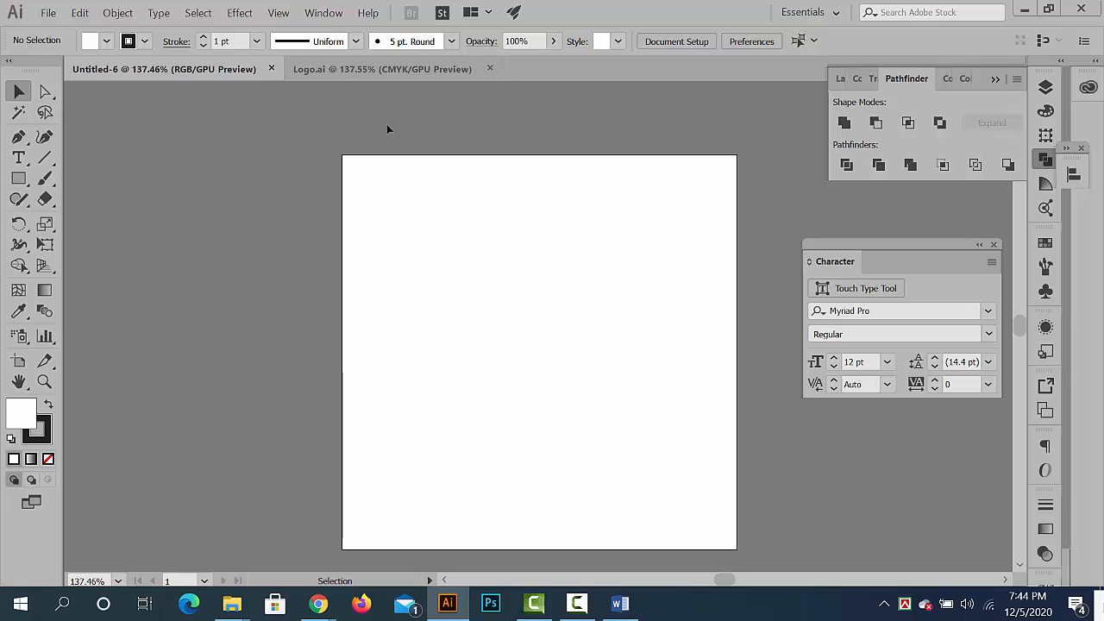
click(385, 72)
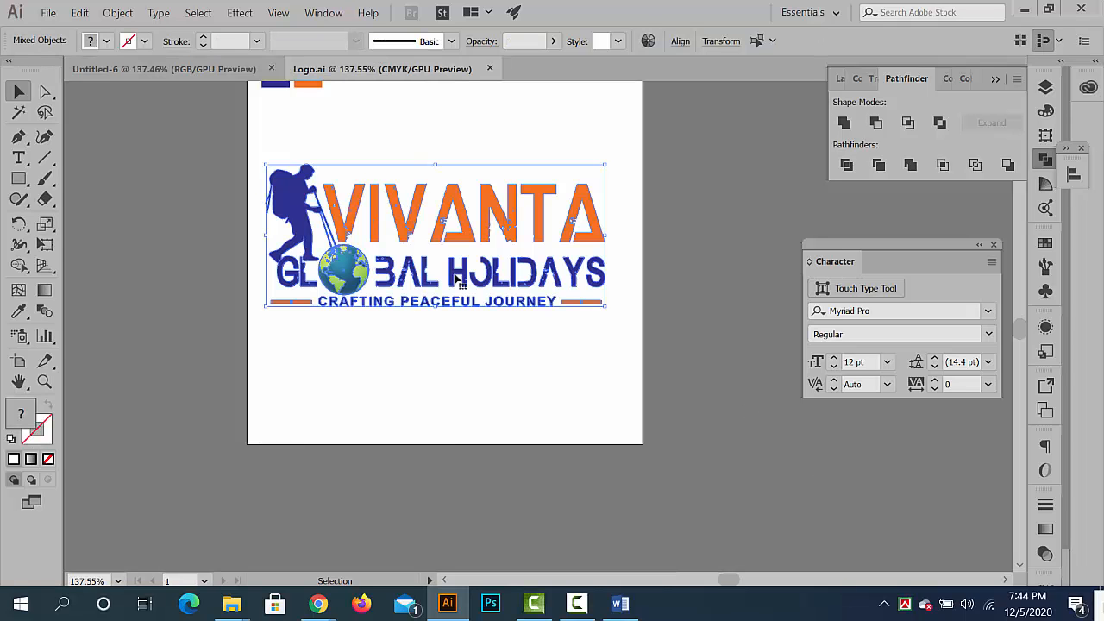
click(461, 337)
drag(635, 369, 256, 164)
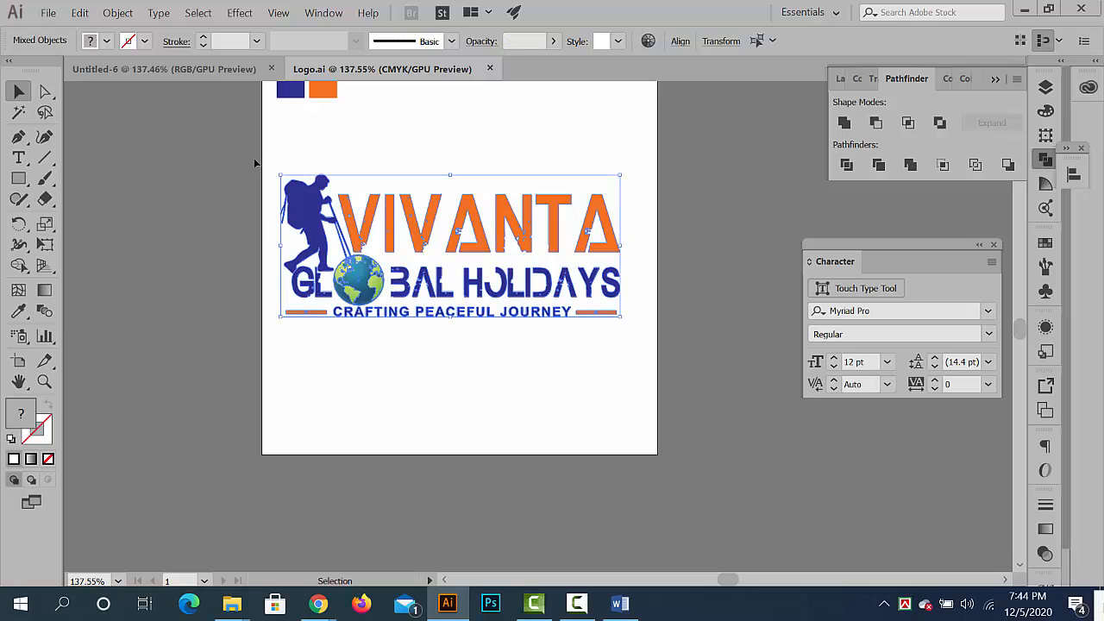
- Paste the logo into Untitled-6 and place it outside the artboard, above its upper-left corner
click(156, 69)
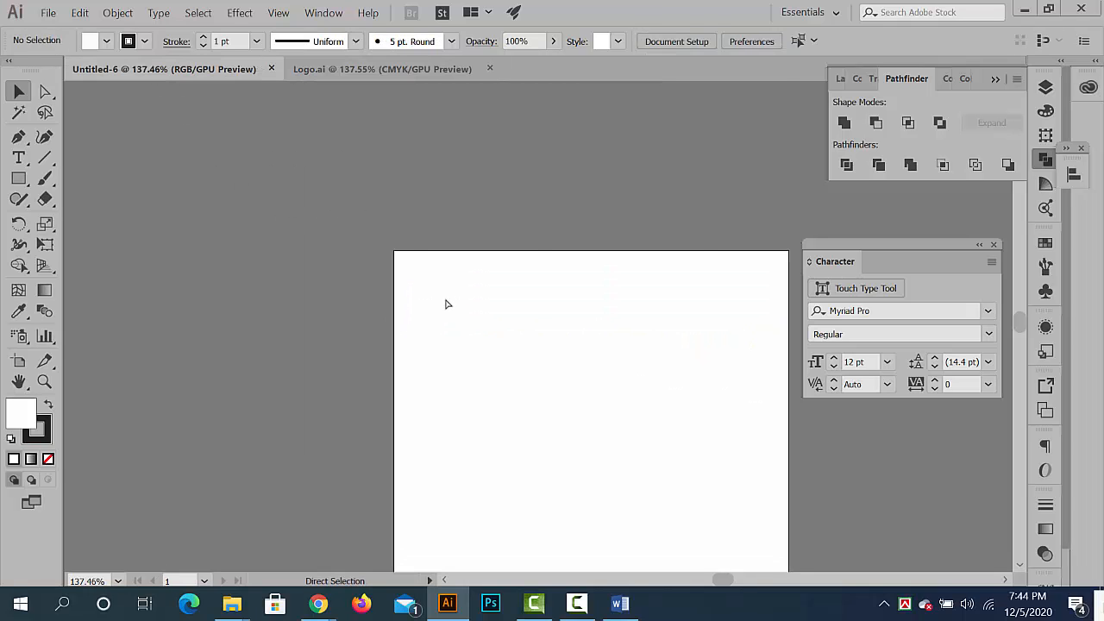
key(ctrl+v)
drag(461, 311, 278, 145)
click(668, 429)
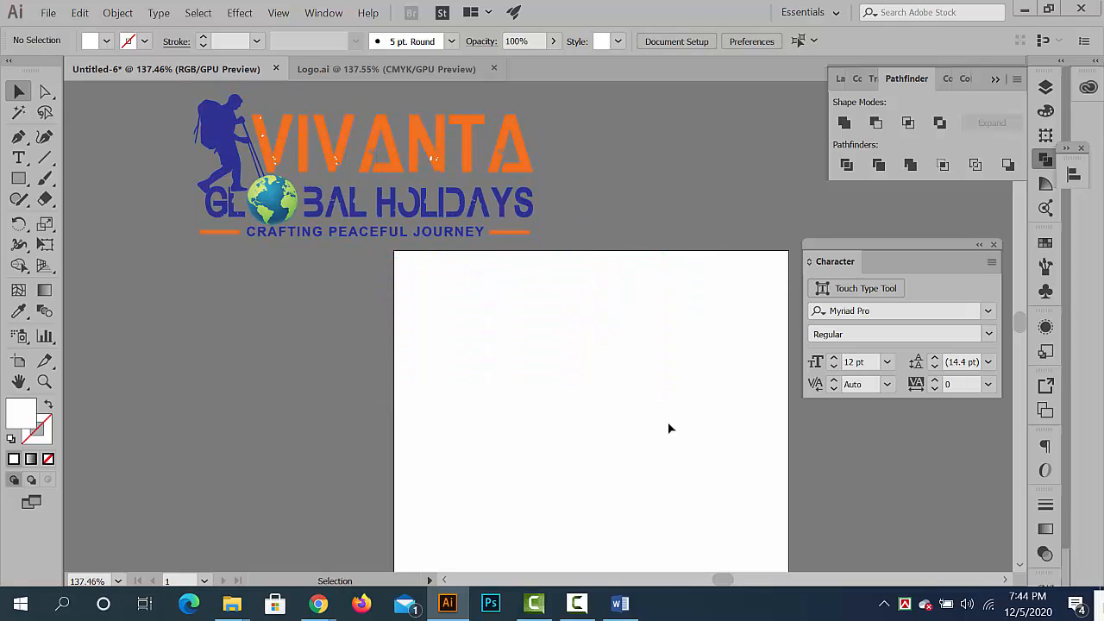
- Move the whole logo farther up and left of the blank artboard in Untitled-6
drag(626, 390, 593, 389)
drag(515, 332, 586, 358)
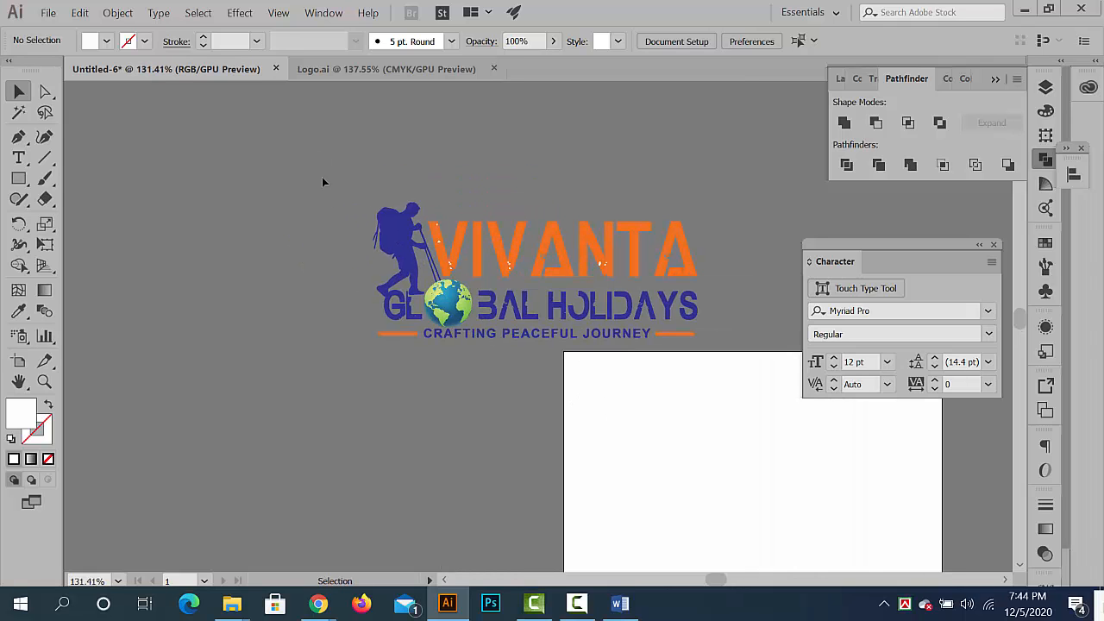
drag(697, 316, 545, 239)
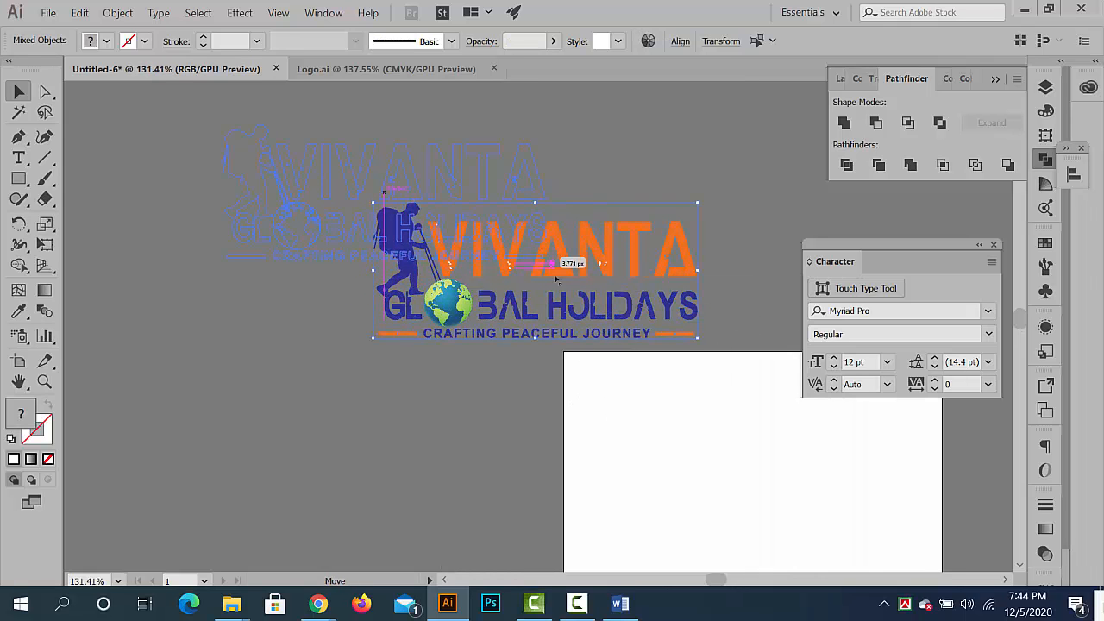
click(695, 385)
drag(698, 387, 478, 299)
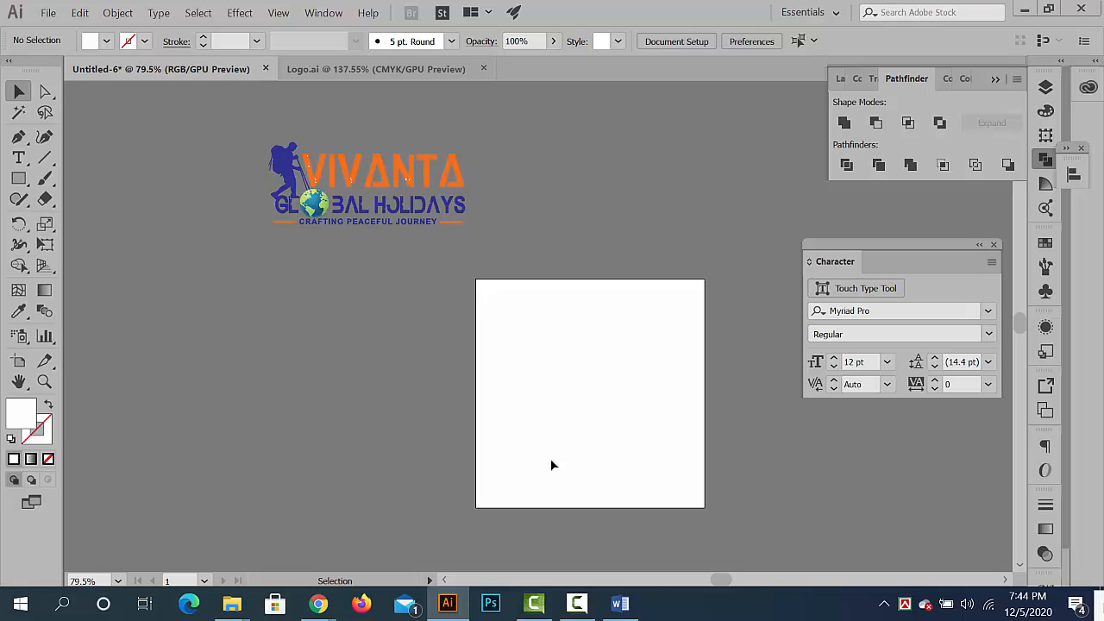
- Switch to Content.docx in Word, highlight the 33x90 inch size, and return to Illustrator
click(621, 604)
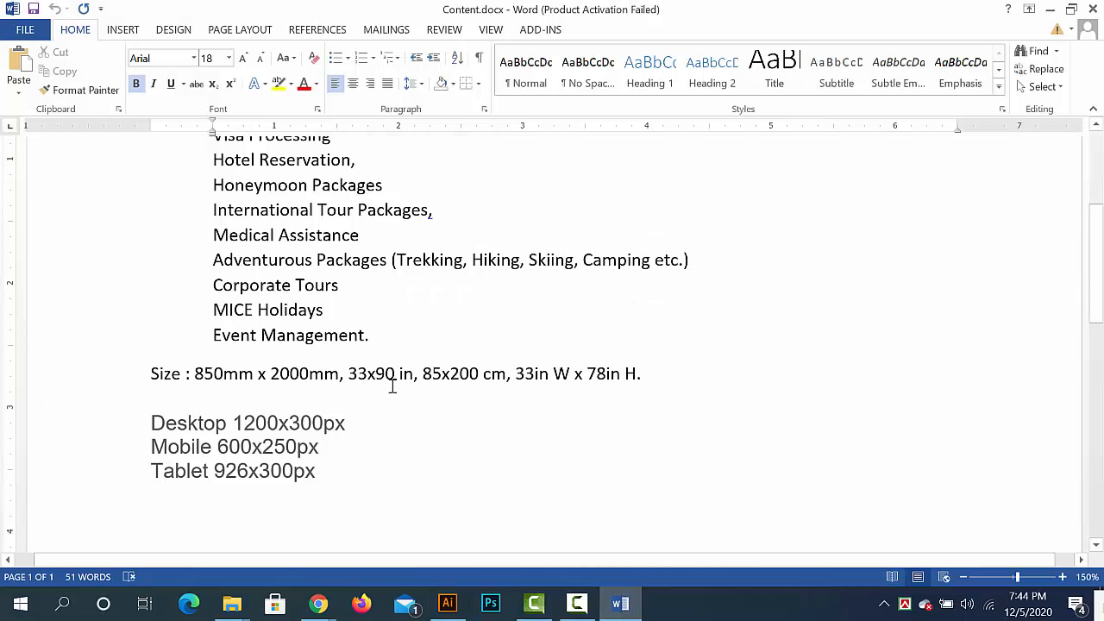
drag(350, 373, 389, 379)
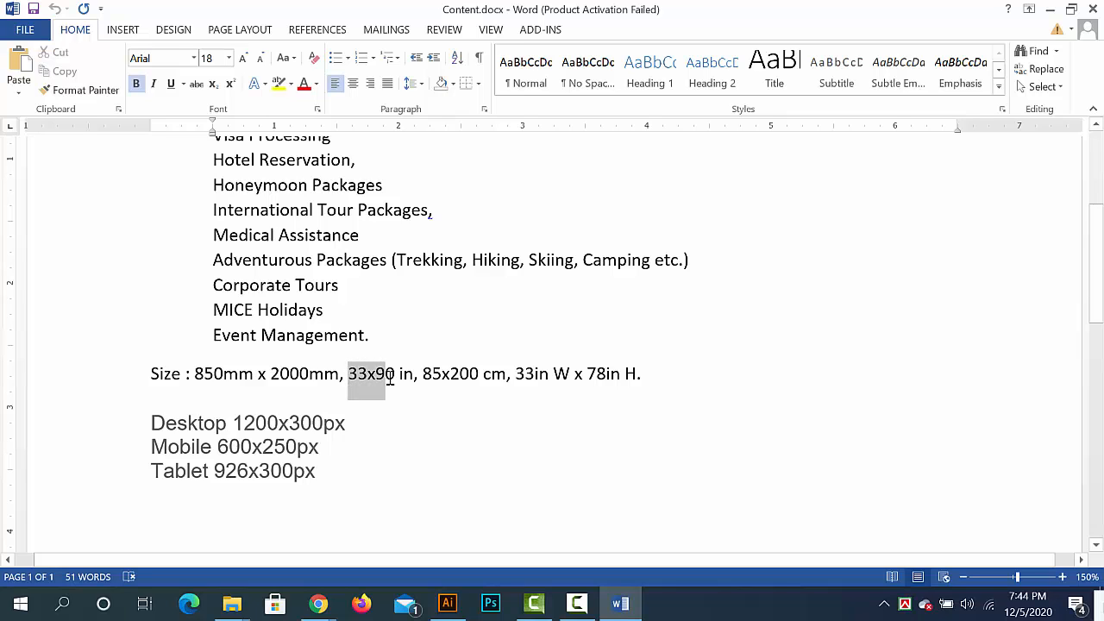
click(1050, 9)
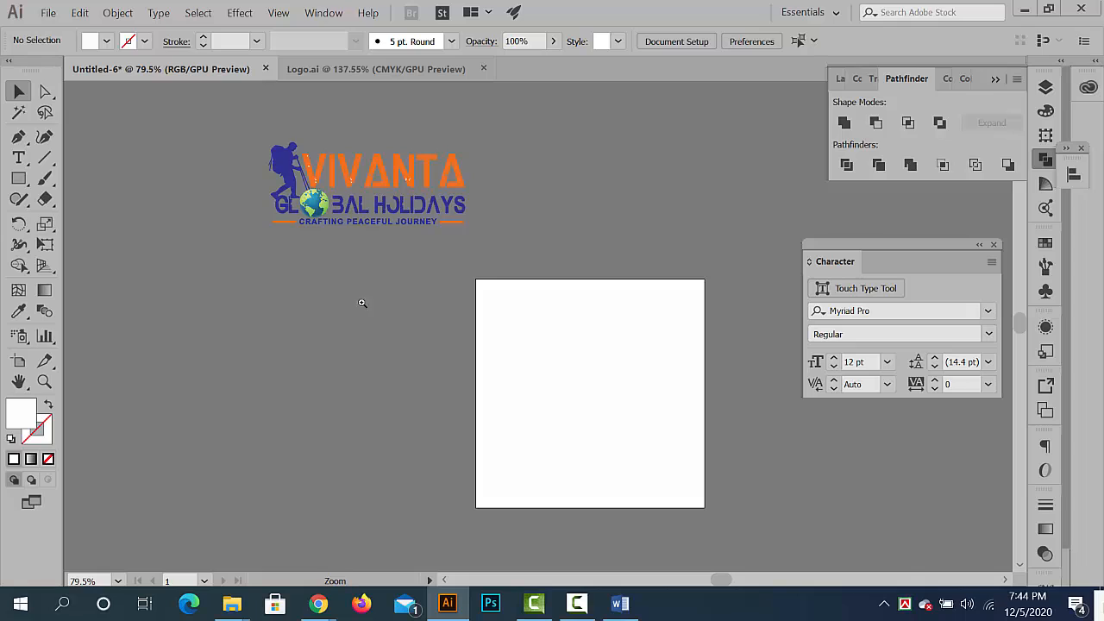
- Add the text "2 feet/ 12 feet" below the logo and enlarge it to about 171 pt
scroll(399, 312, up, 1)
drag(383, 310, 437, 305)
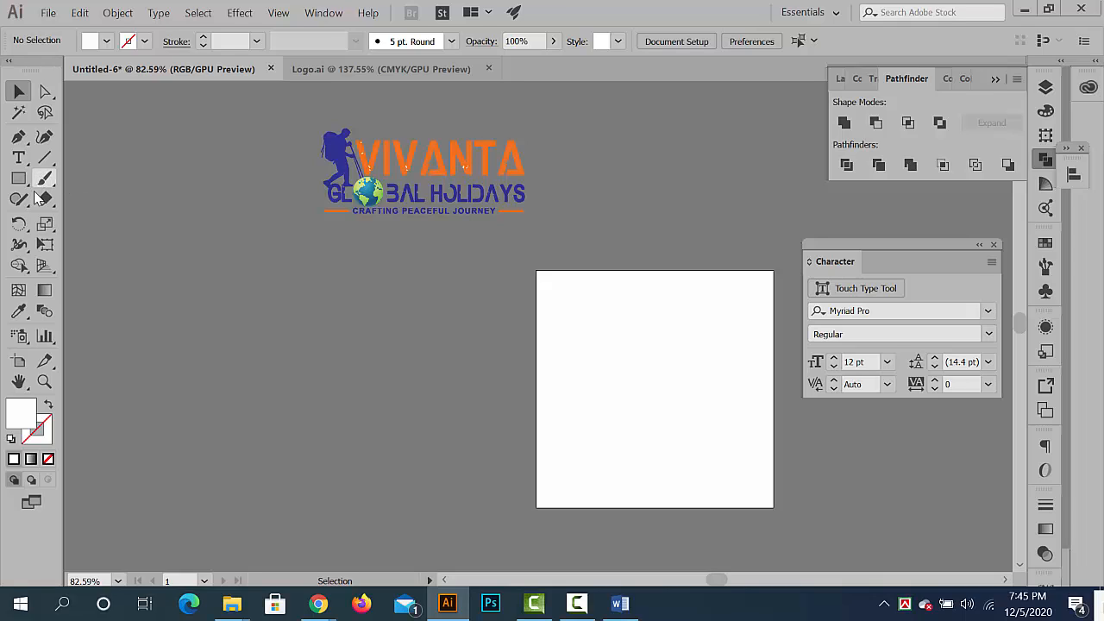
click(18, 157)
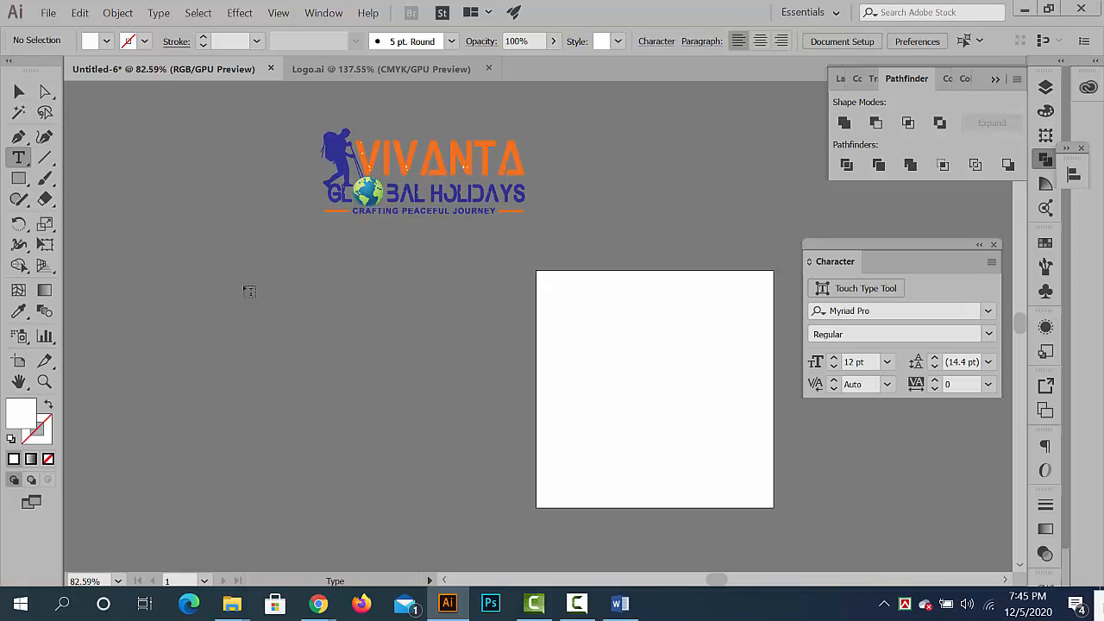
click(322, 309)
text(2 feet/ 12 feet)
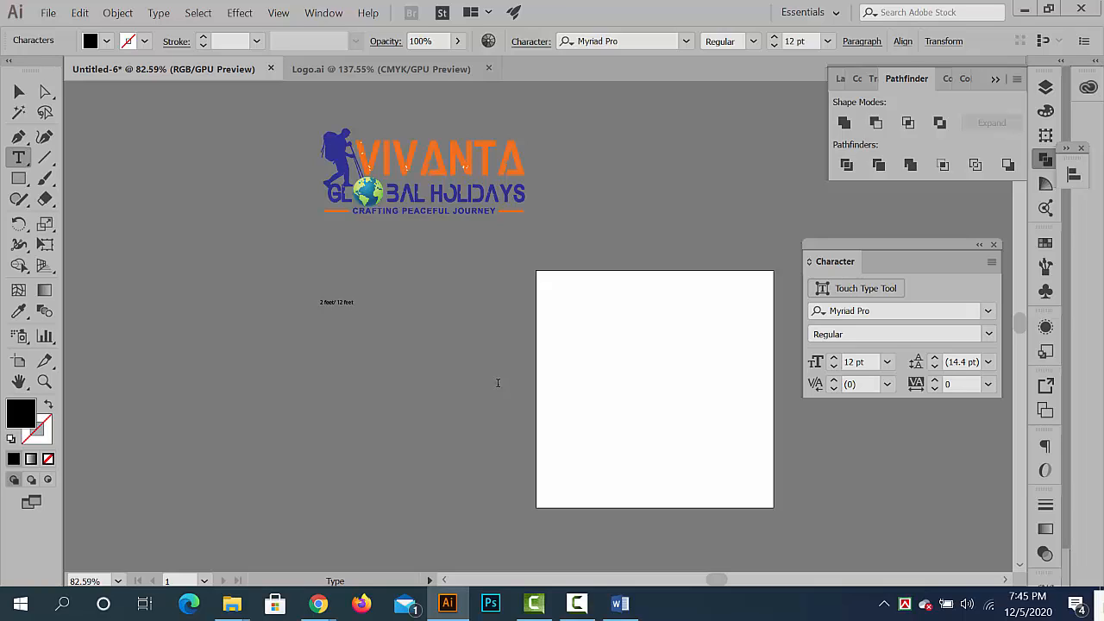
click(19, 92)
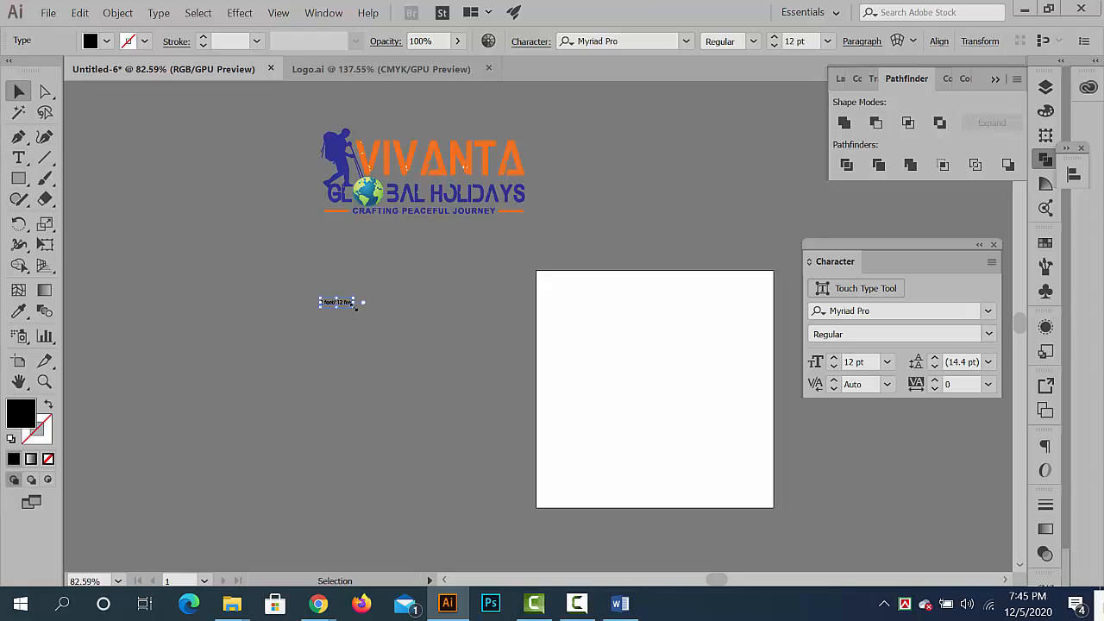
drag(355, 306, 572, 402)
mouse_move(434, 327)
mouse_down()
mouse_move(512, 328)
mouse_move(440, 321)
mouse_up()
- Move the logo and the "2 feet/ 12 feet" text slightly up and to the left
click(444, 216)
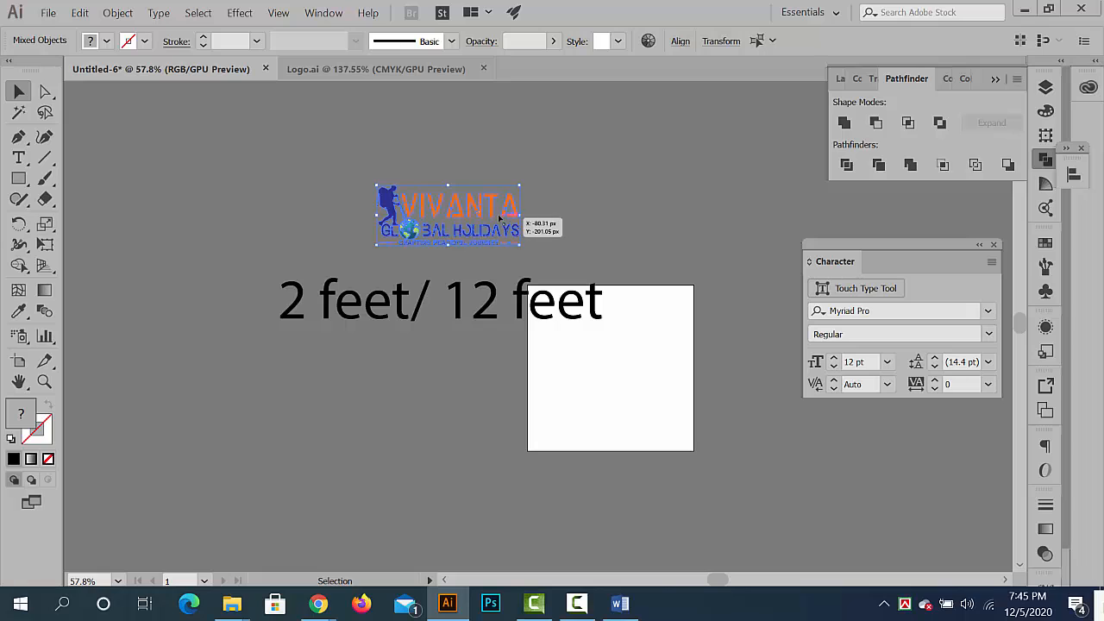
drag(494, 214, 459, 209)
drag(390, 302, 363, 280)
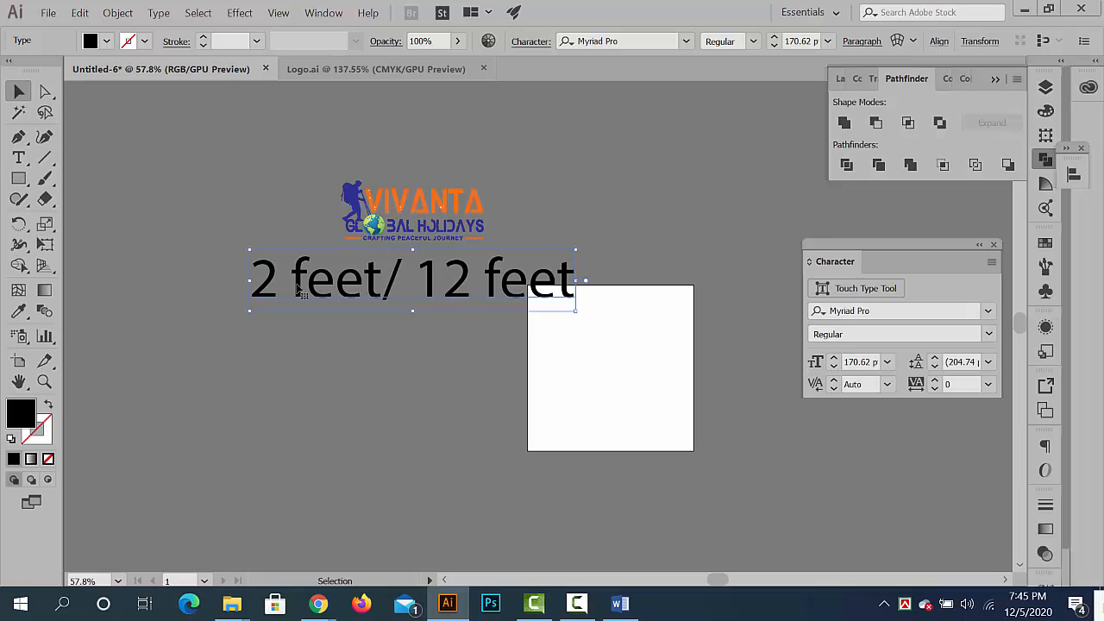
- Change the size text below the logo to read "3 feet/ 20 feet"
double_click(296, 298)
drag(278, 287, 245, 285)
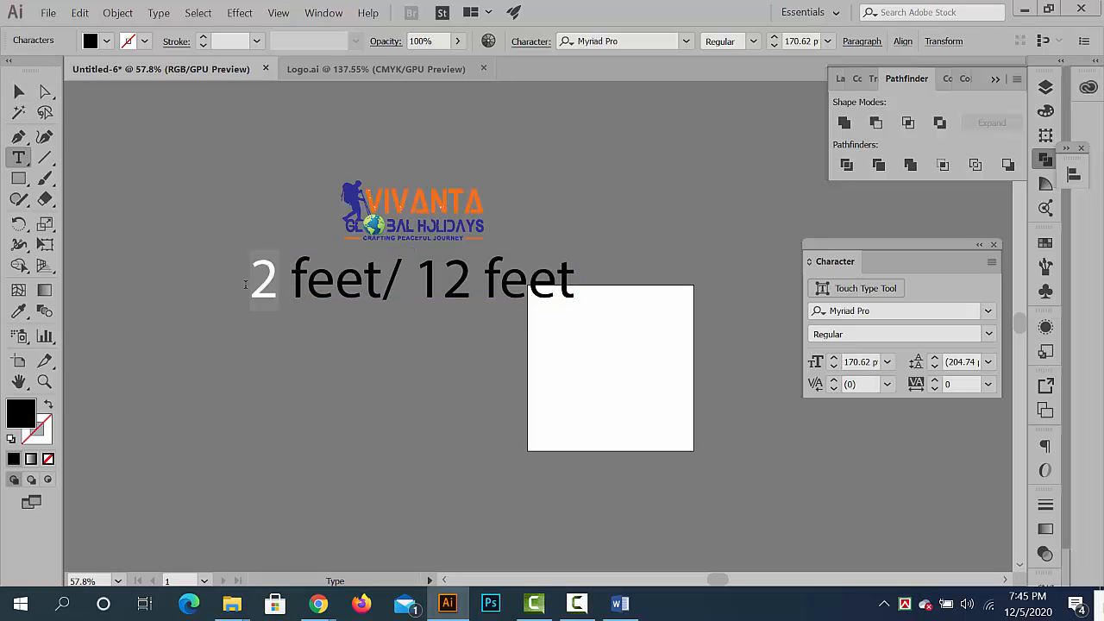
text(3)
drag(472, 283, 421, 275)
text(20)
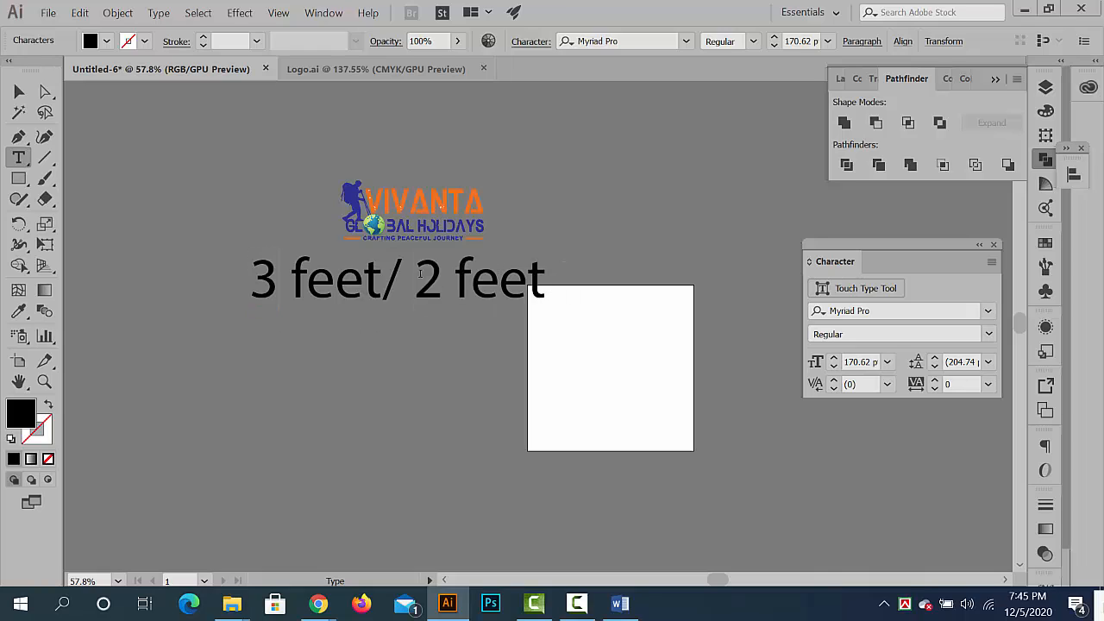
click(19, 91)
click(276, 347)
- Shift the logo up and slightly left to widen its gap above the "3 feet/ 20 feet" text
scroll(276, 347, up, 3)
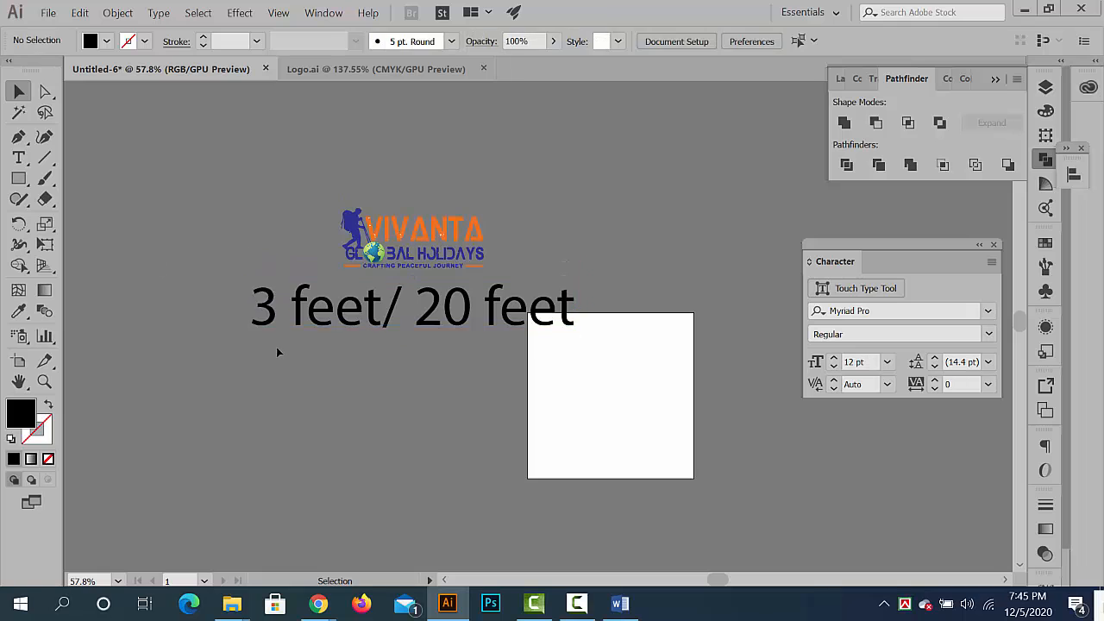
click(457, 270)
drag(552, 289, 344, 215)
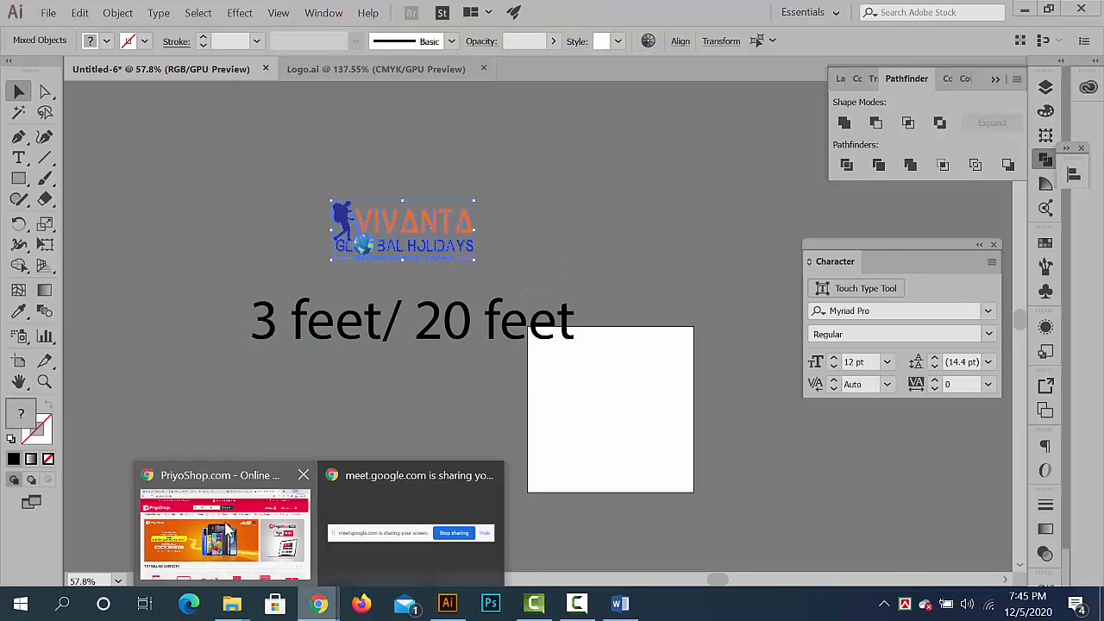
- Switch to Chrome and search Google for "vivanta global holidays" in a new tab
click(220, 518)
click(932, 15)
text(v)
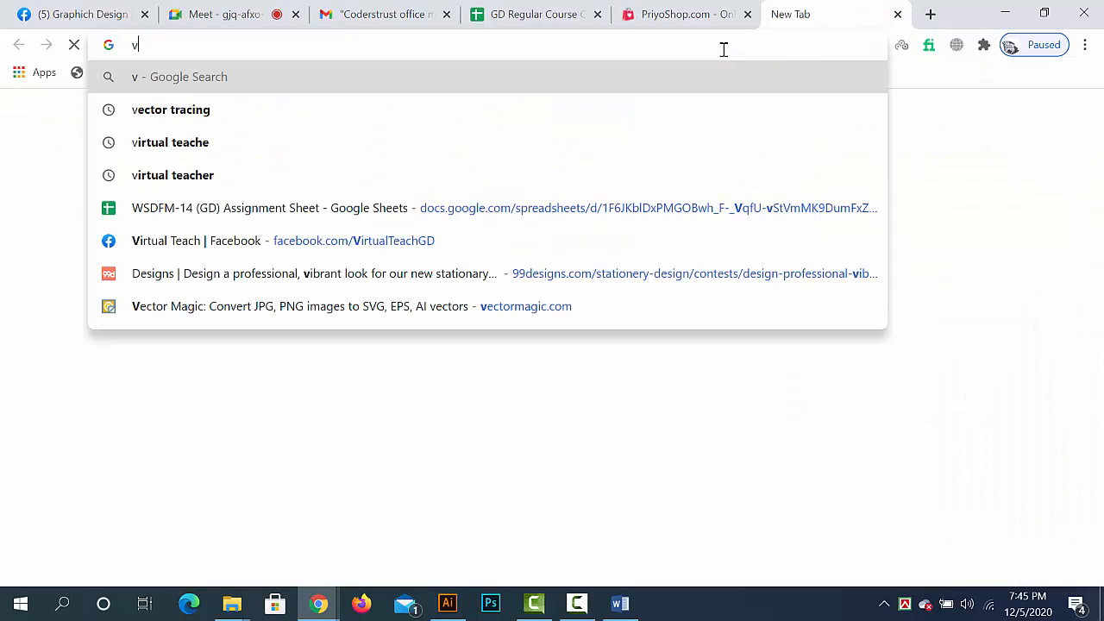
text(ivanta by taj)
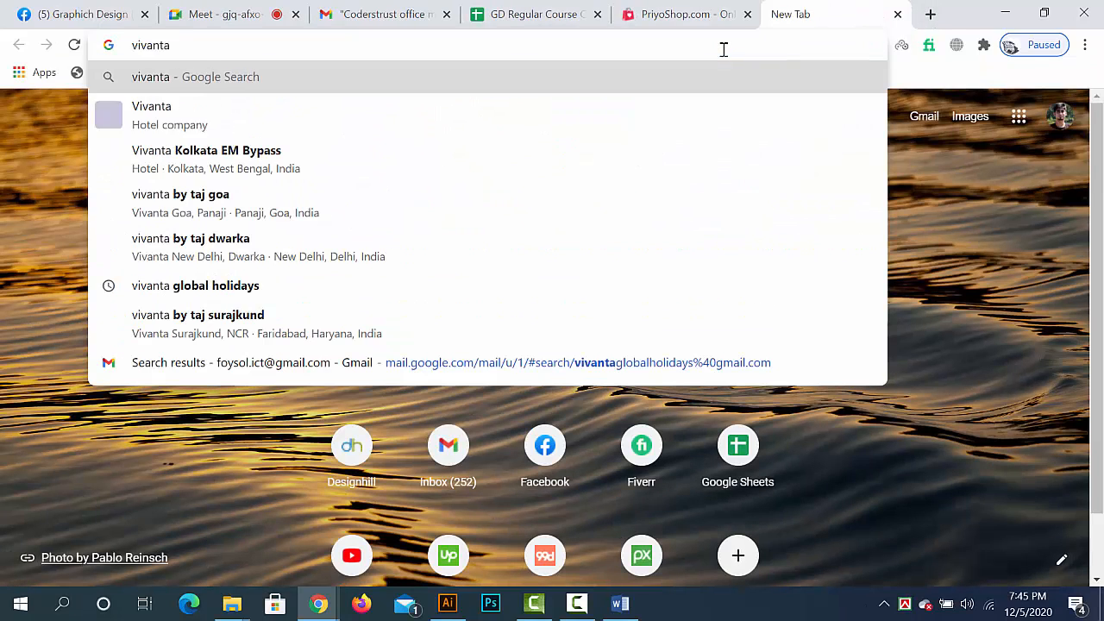
key(BackSpace)
key(BackSpace)
key(BackSpace)
key(BackSpace)
key(BackSpace)
key(BackSpace)
key(BackSpace)
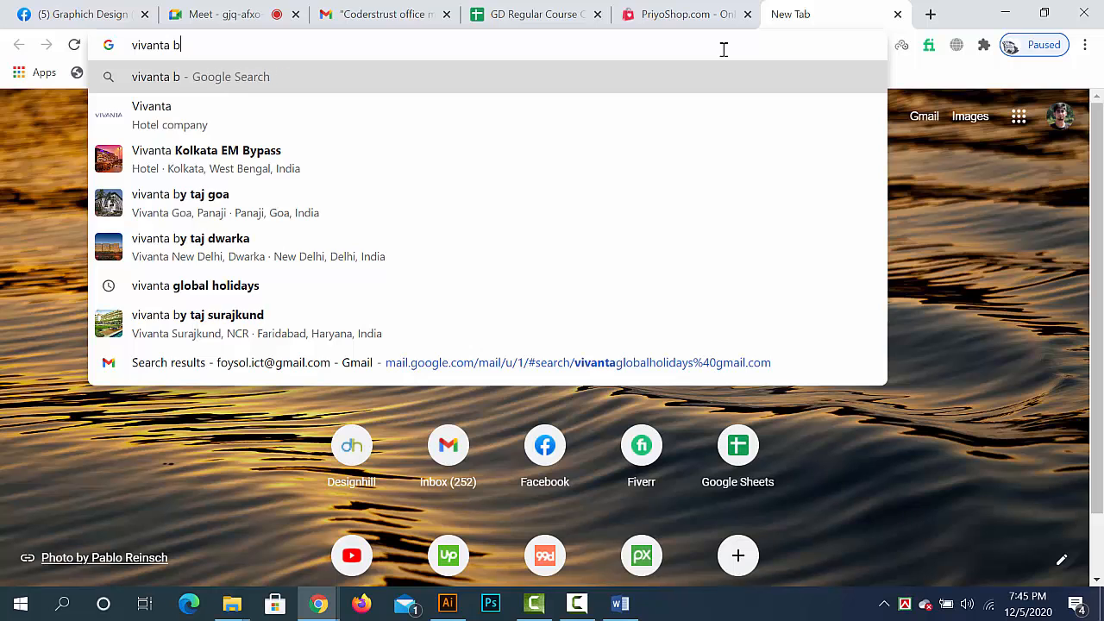
key(BackSpace)
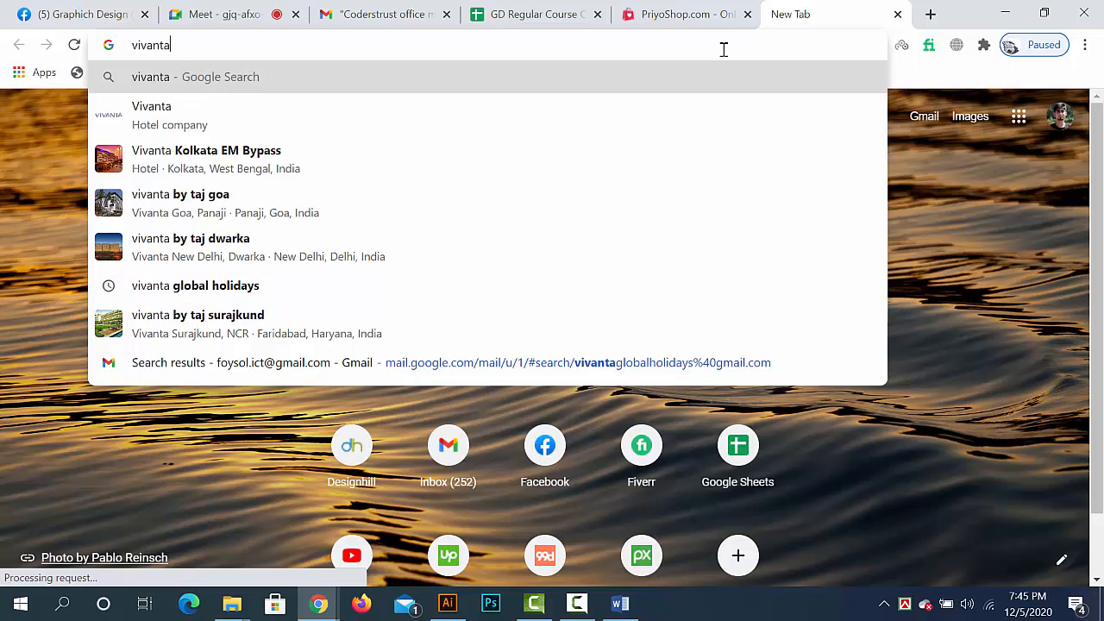
text(gl)
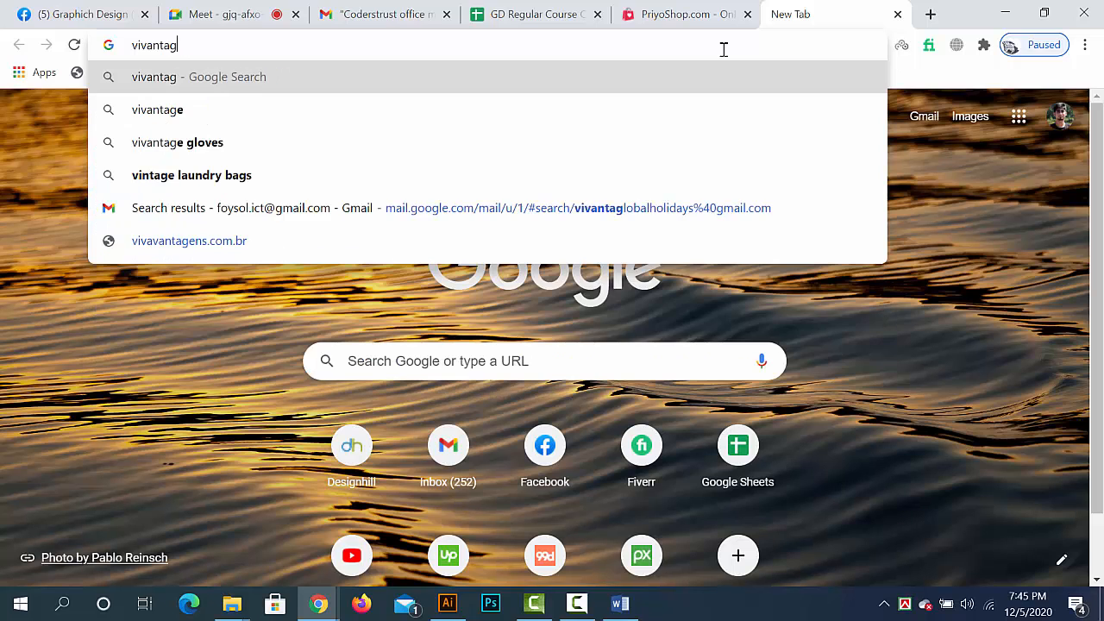
key(BackSpace)
key(BackSpace)
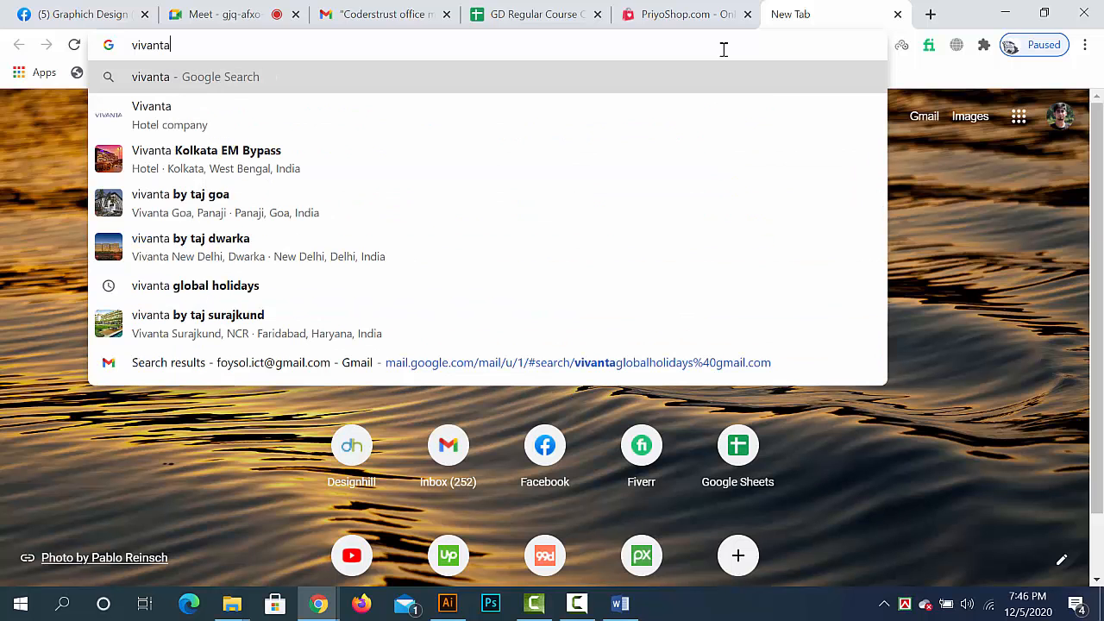
text(glo)
key(Return)
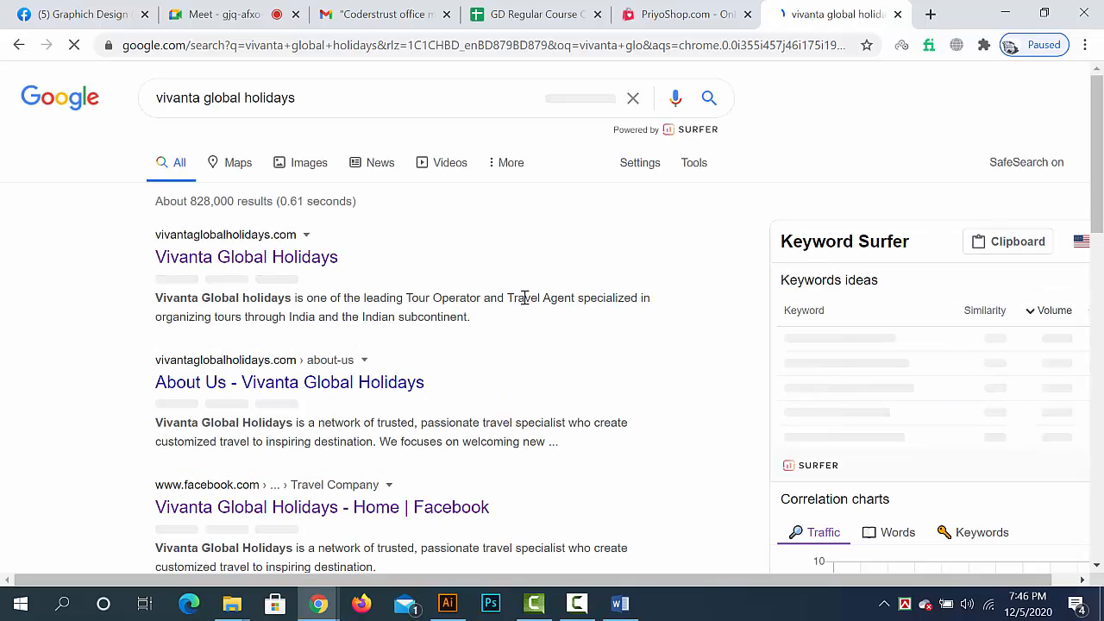
- View the Vivanta Global Holidays signboard photo from the business listing, close its tab, and return to Illustrator
scroll(601, 317, down, 7)
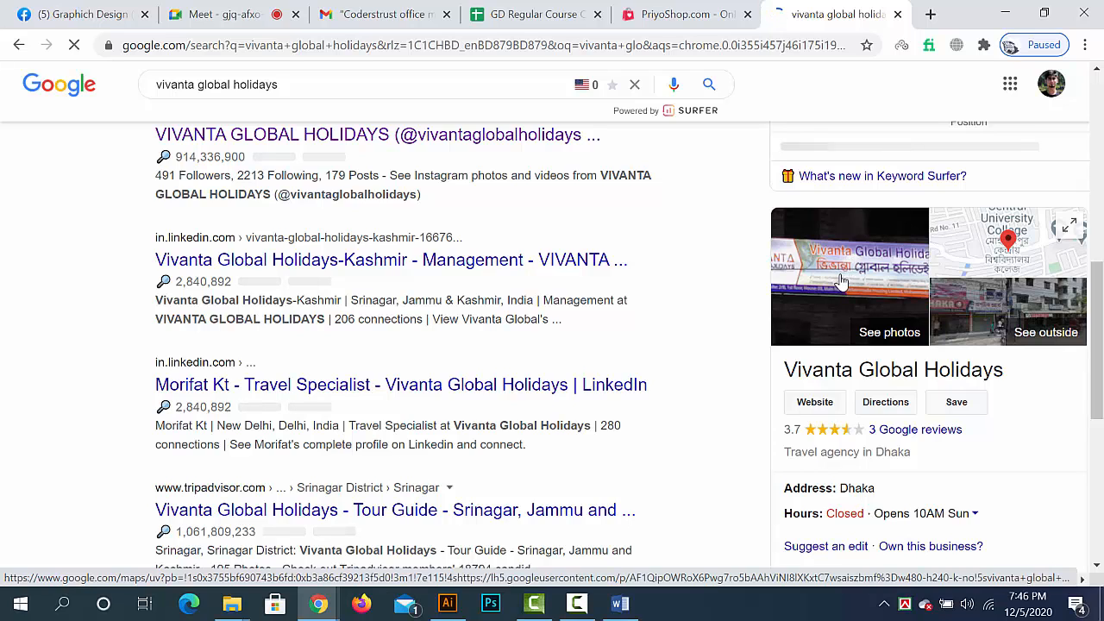
click(842, 281)
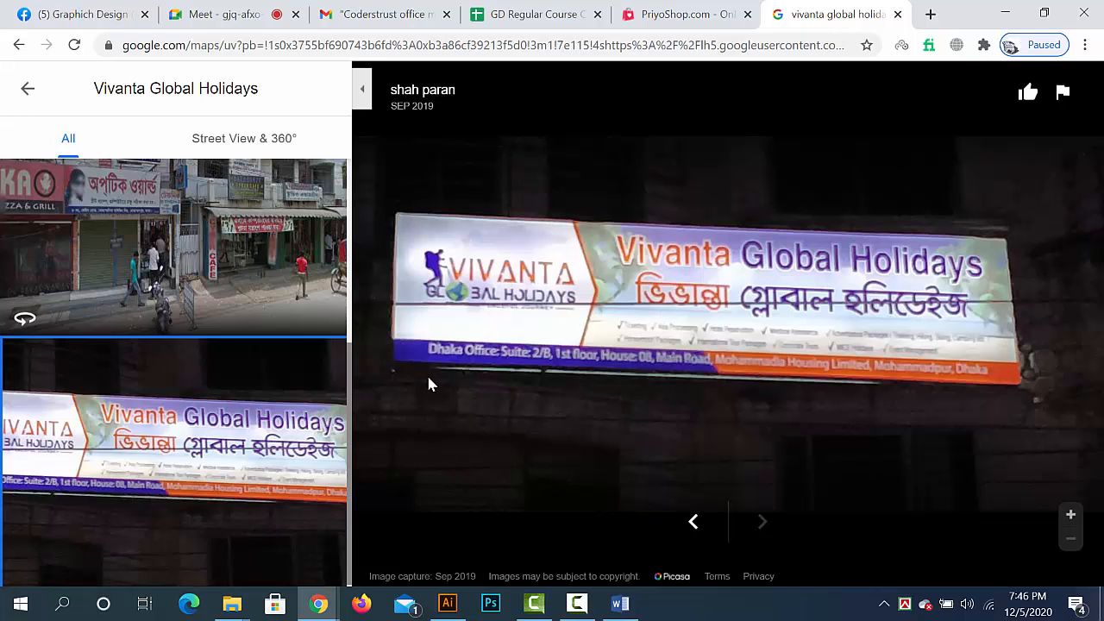
click(898, 14)
click(447, 603)
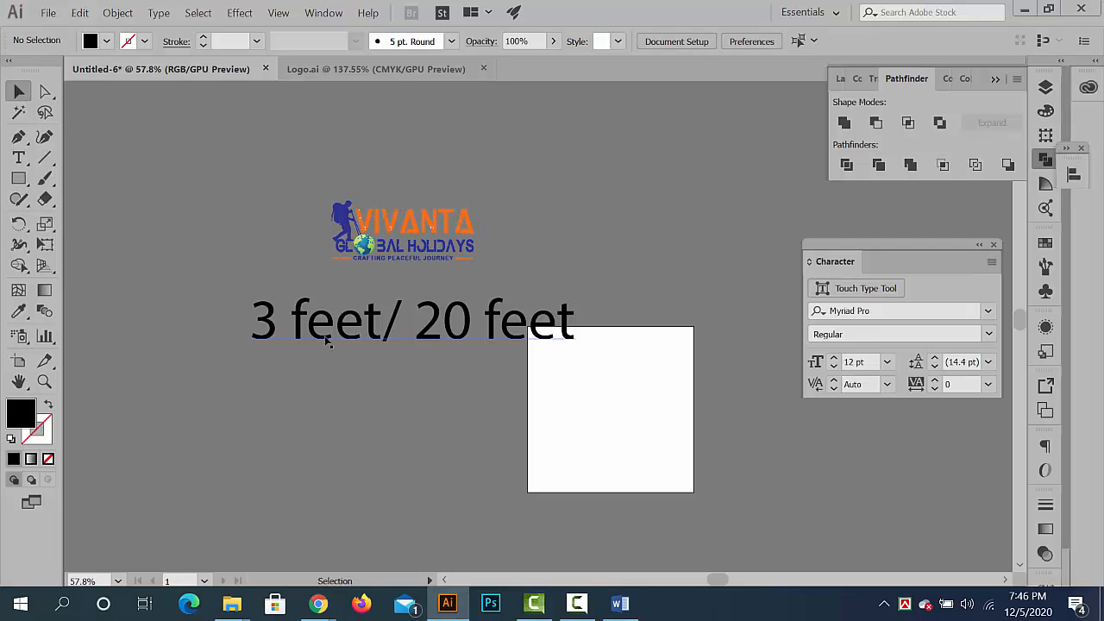
- Nudge the "3 feet/ 20 feet" text and the logo farther up and left, keeping the text directly below the logo
drag(317, 325, 305, 310)
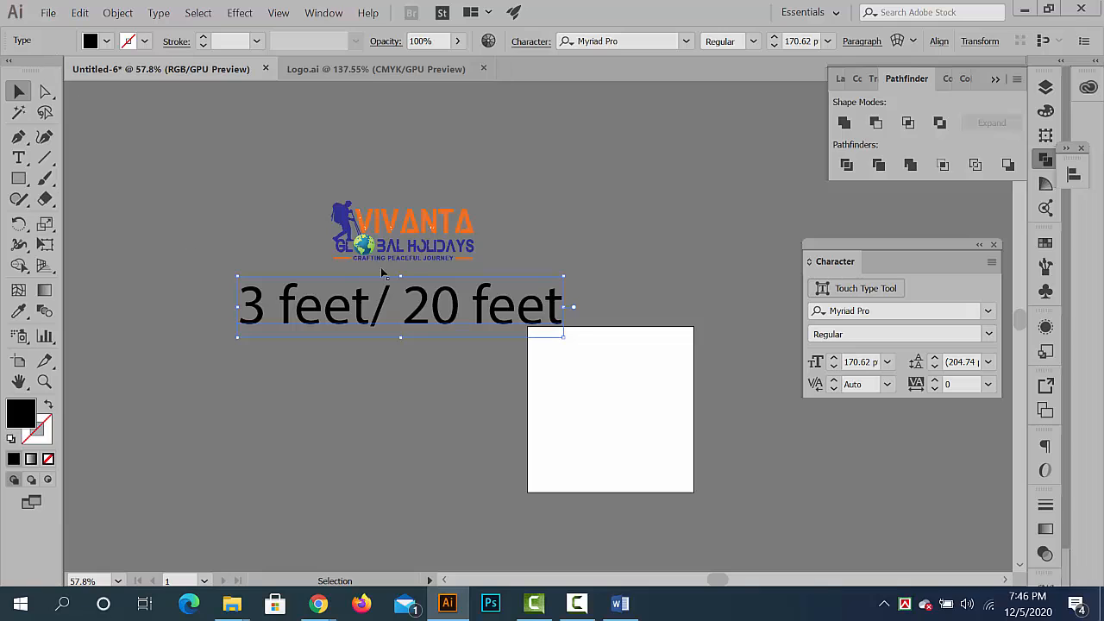
click(473, 249)
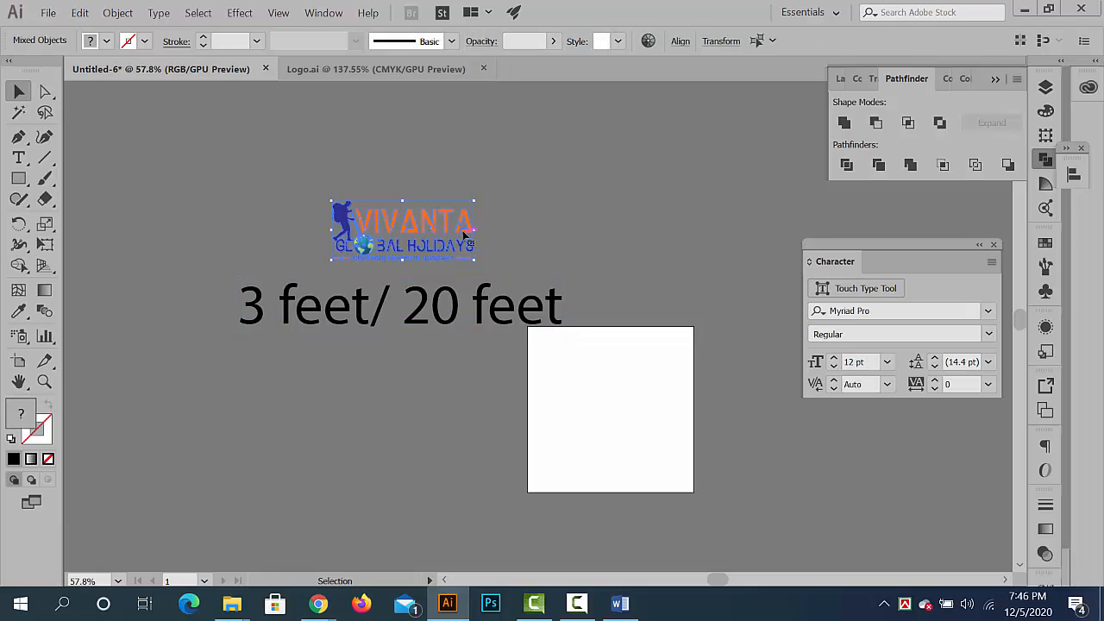
drag(467, 236, 453, 220)
drag(438, 309, 437, 291)
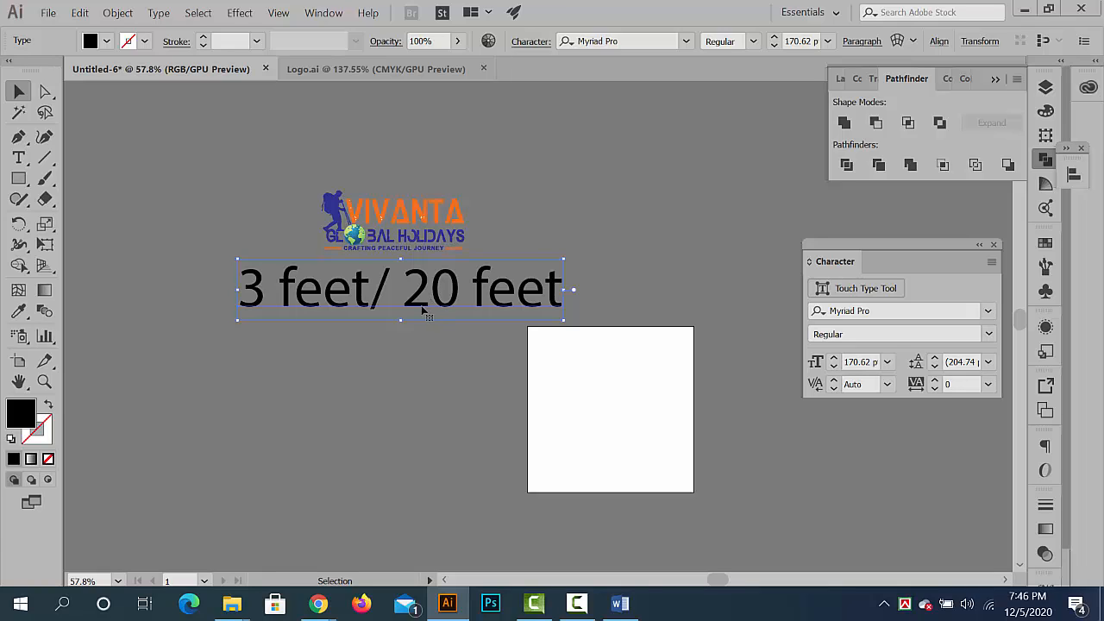
click(398, 383)
click(449, 307)
drag(288, 294, 288, 264)
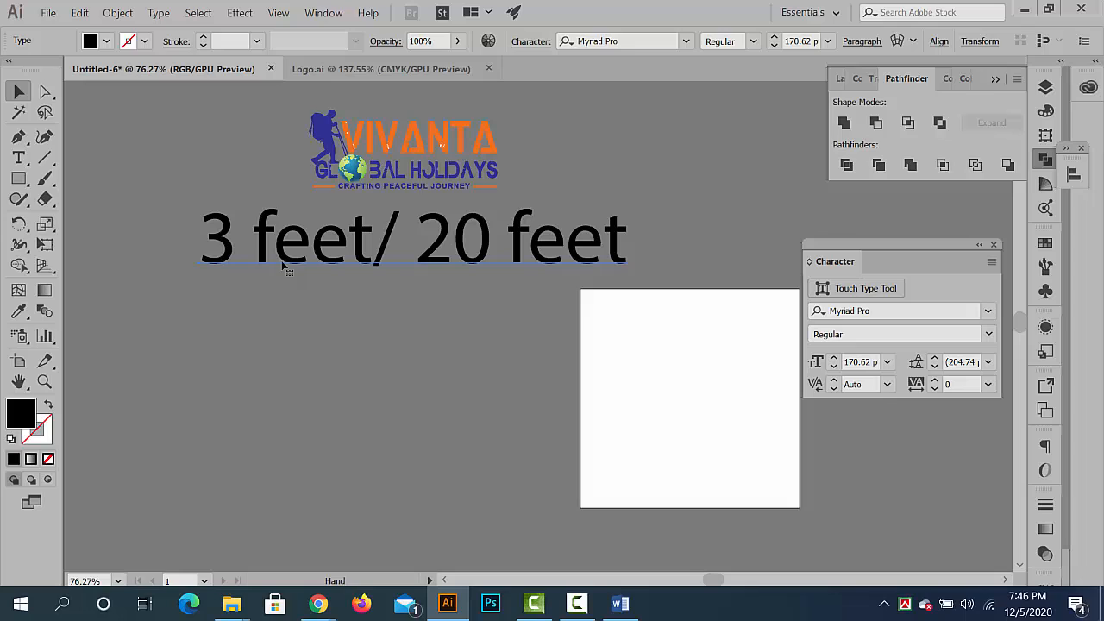
- Add the text "12 inc = 1 feet", enlarge it to match the size text, and place it above the logo
click(19, 157)
click(211, 417)
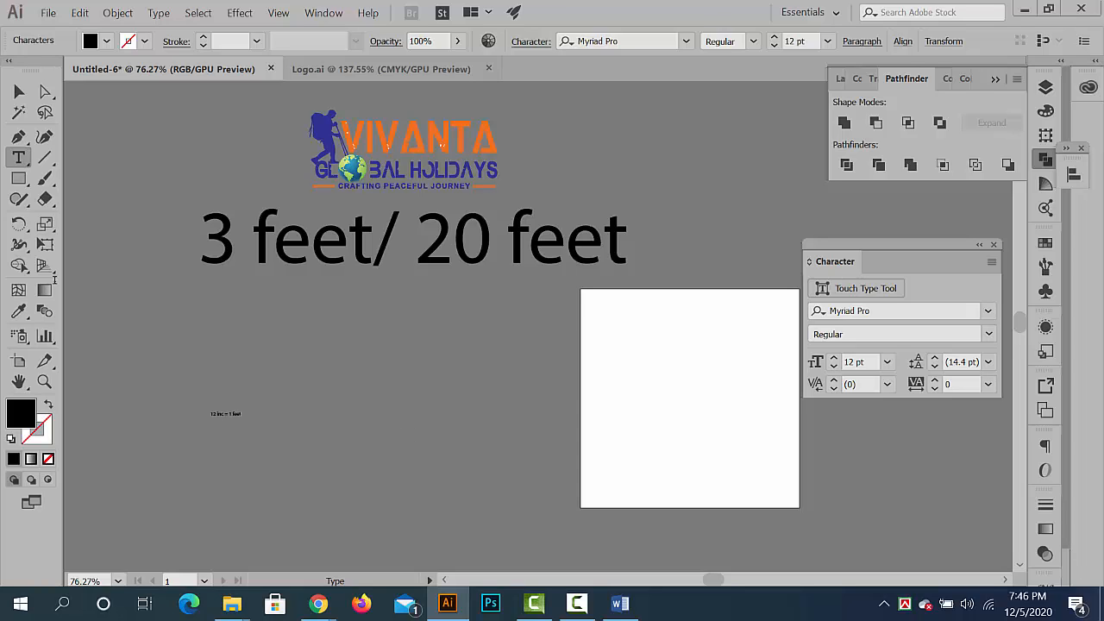
click(19, 91)
drag(243, 419, 392, 420)
drag(451, 398, 494, 225)
click(546, 255)
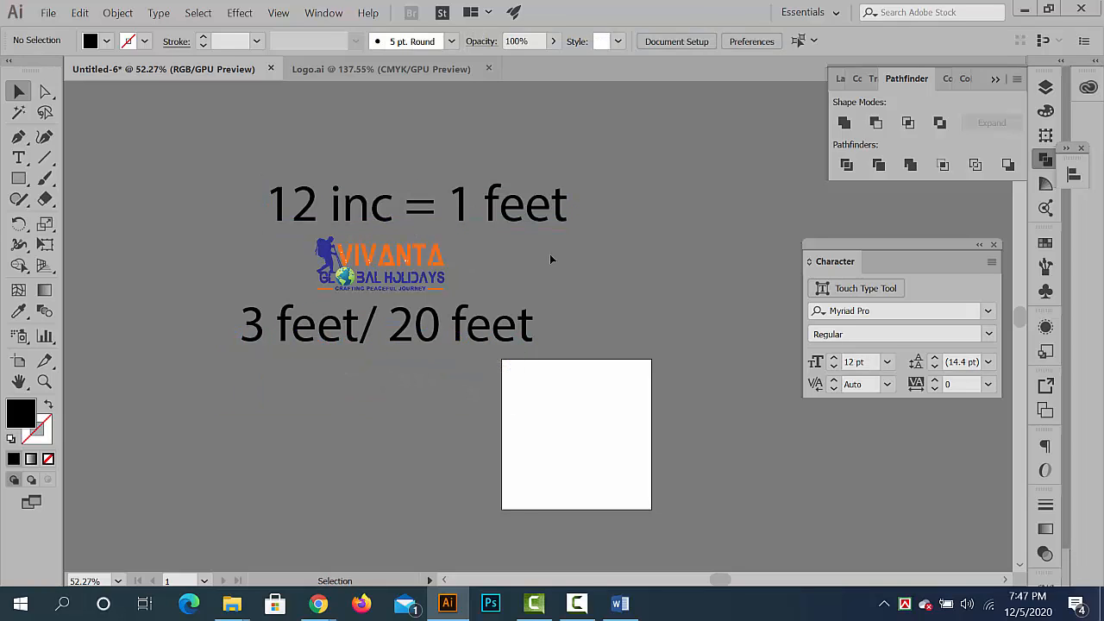
scroll(371, 335, up, 4)
drag(444, 316, 385, 254)
scroll(410, 294, down, 2)
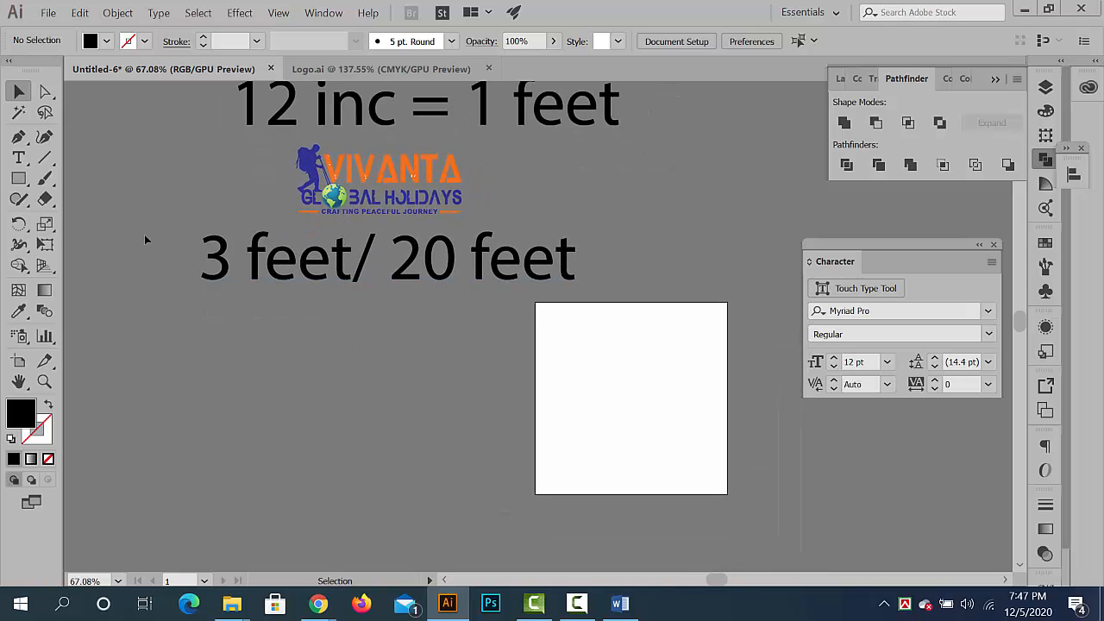
scroll(233, 309, up, 2)
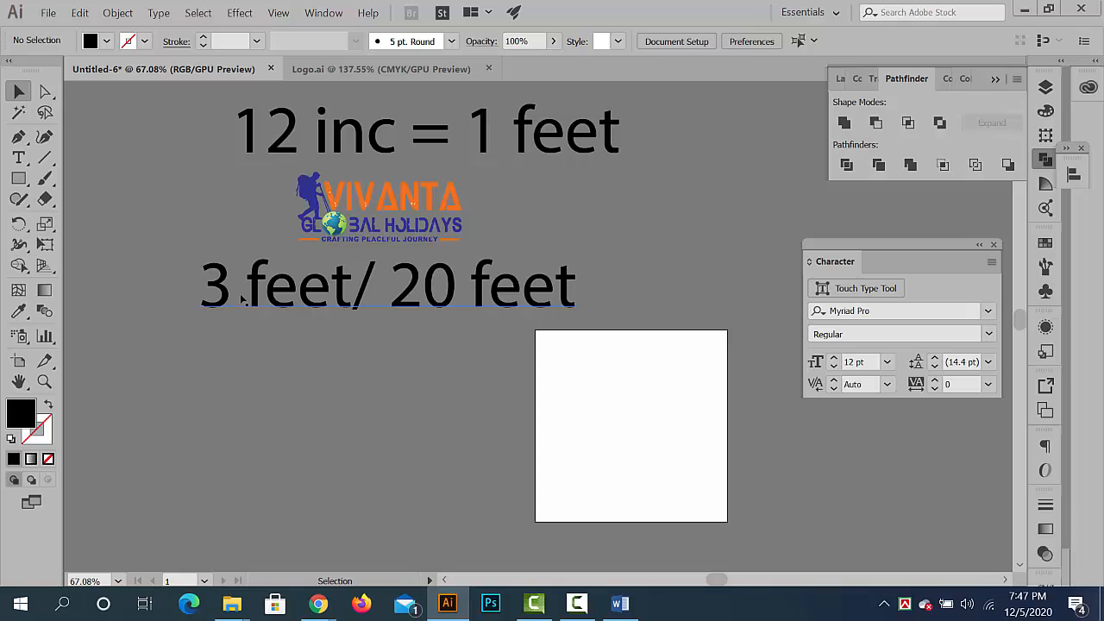
click(244, 297)
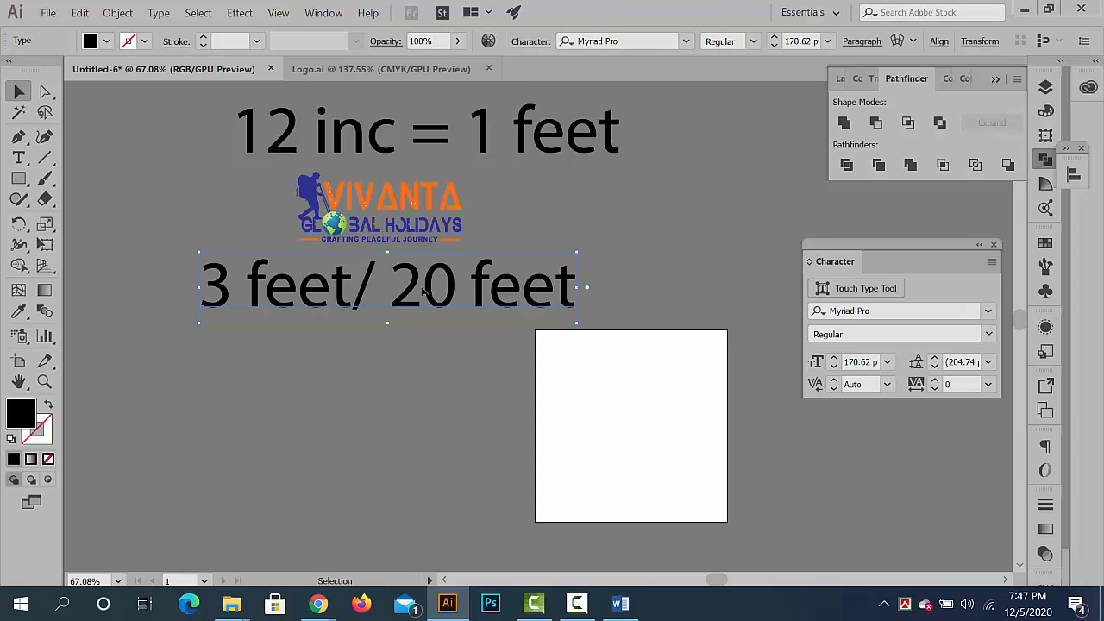
click(318, 147)
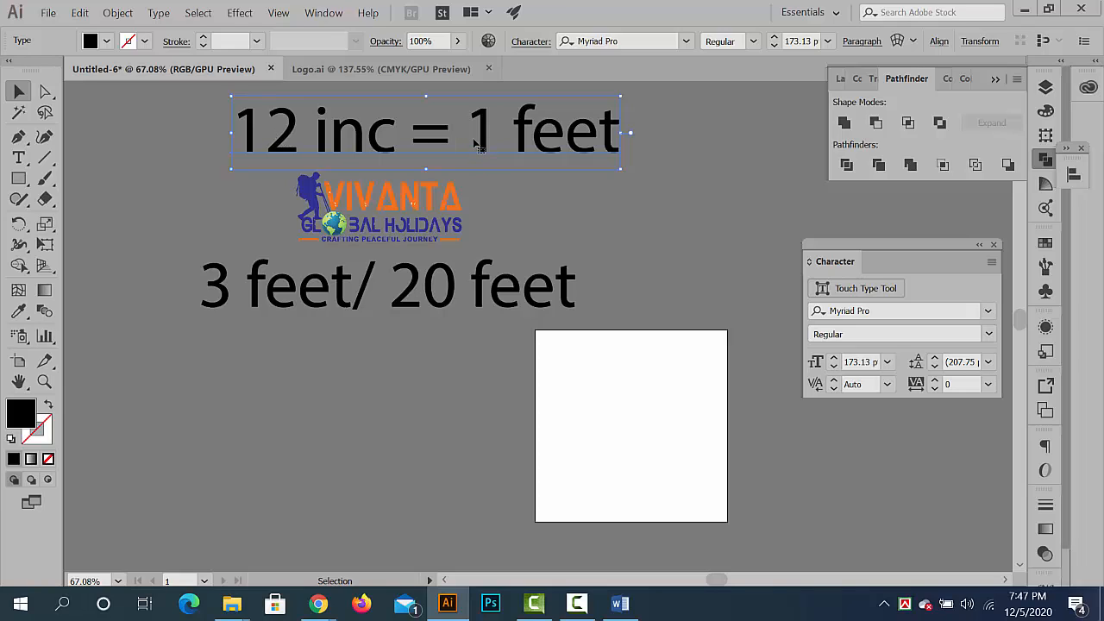
click(221, 415)
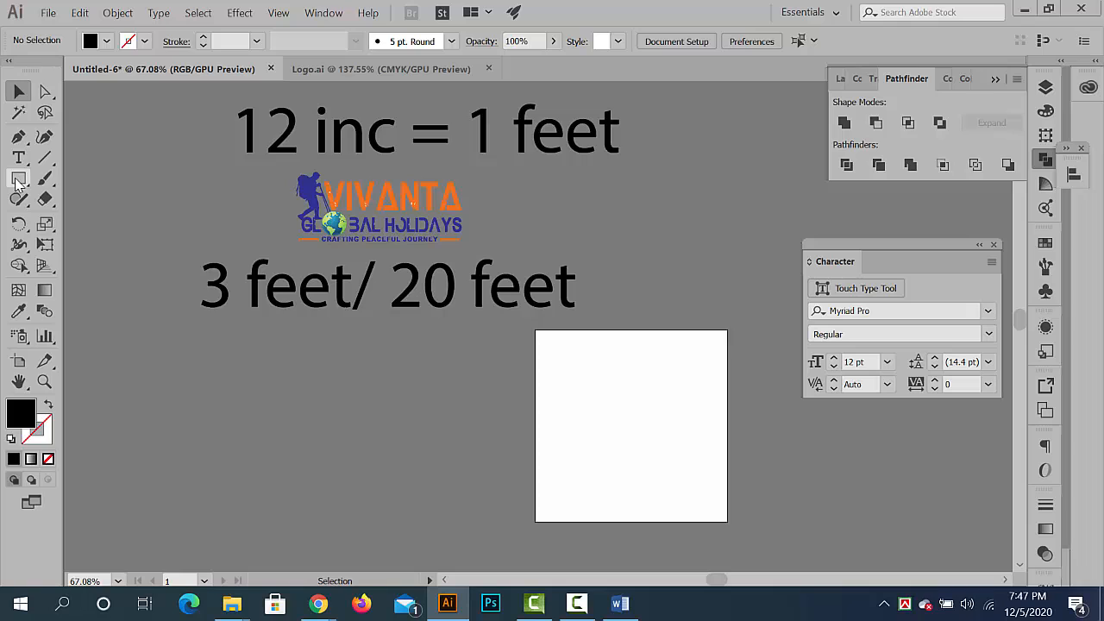
click(19, 179)
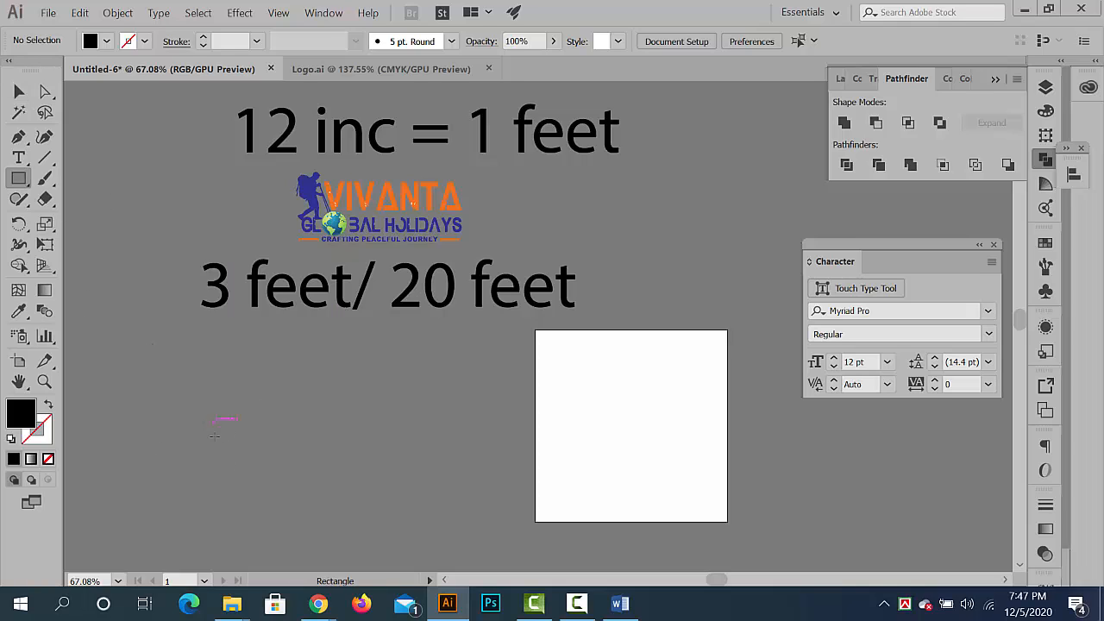
click(214, 435)
click(770, 301)
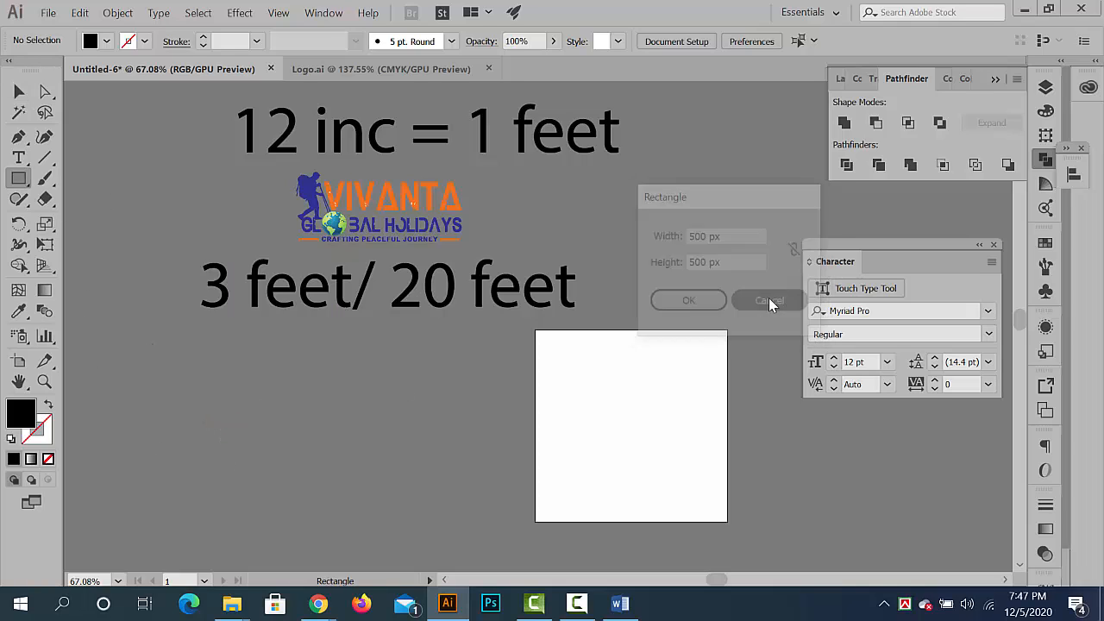
- Show the rulers and switch their measurement units to inches
key(ctrl+r)
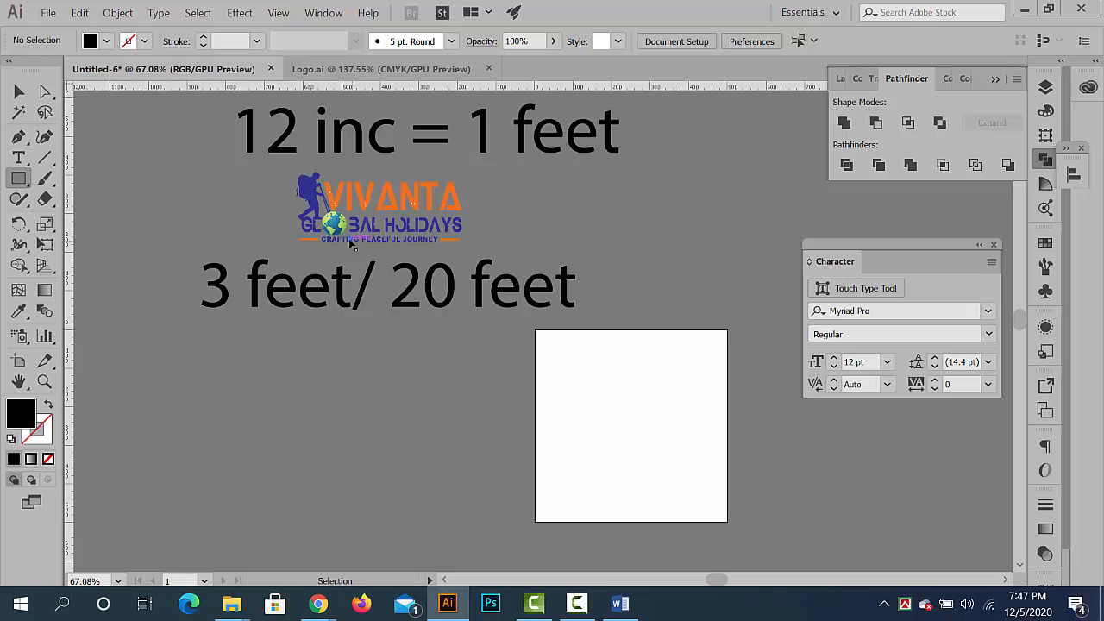
right_click(349, 90)
click(395, 130)
- Create a rectangle 3 in wide and 20 in high below the "3 feet/ 20 feet" text
click(362, 376)
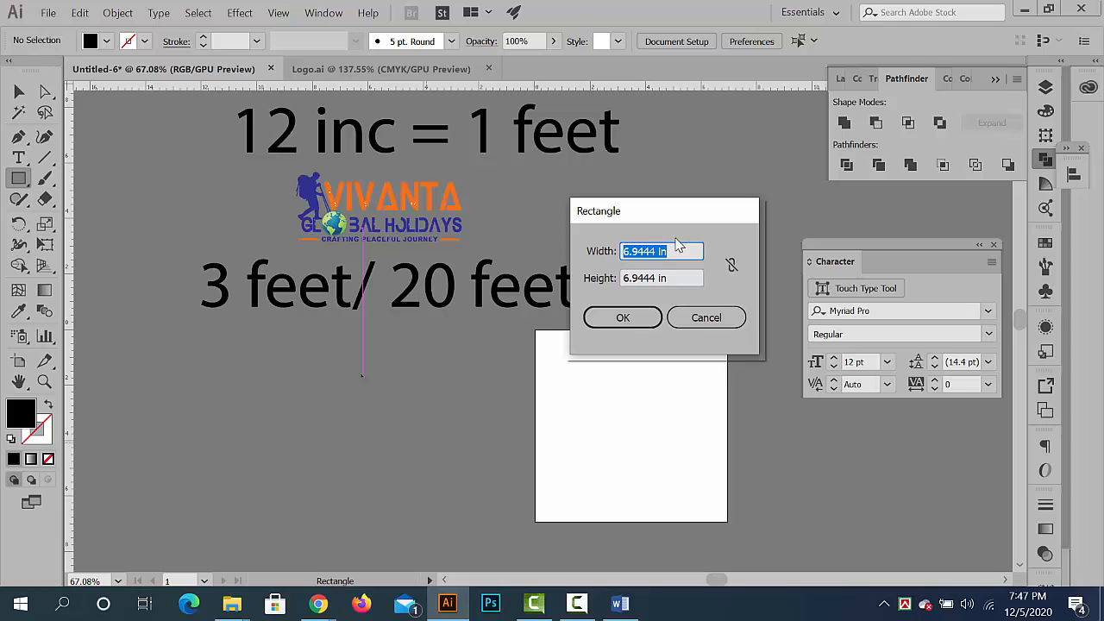
text(3)
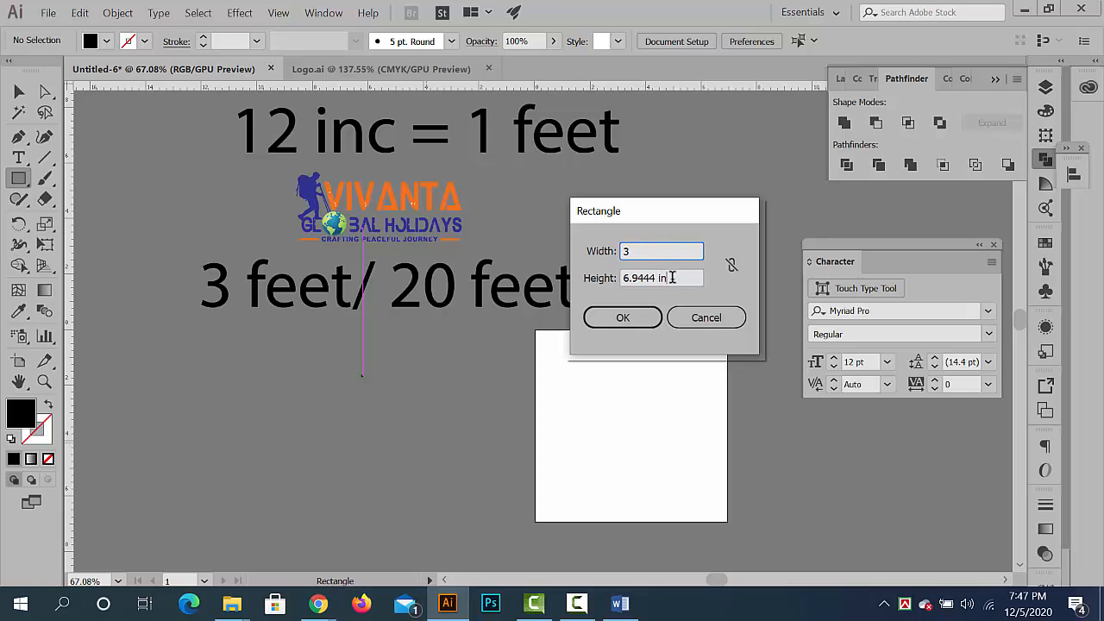
key(Tab)
text(20)
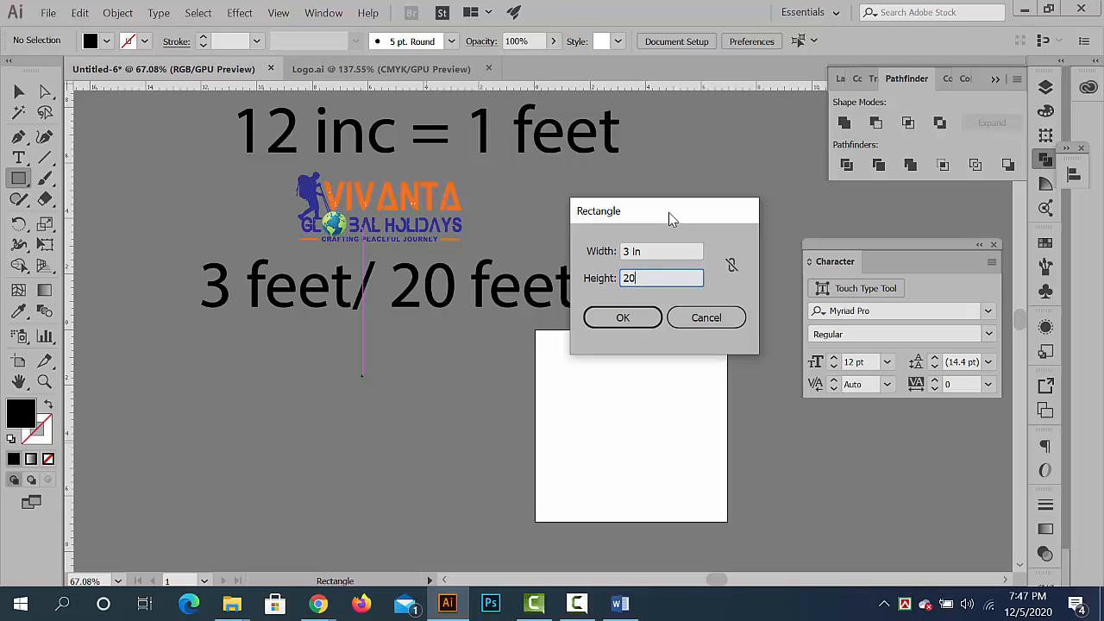
drag(668, 212, 455, 251)
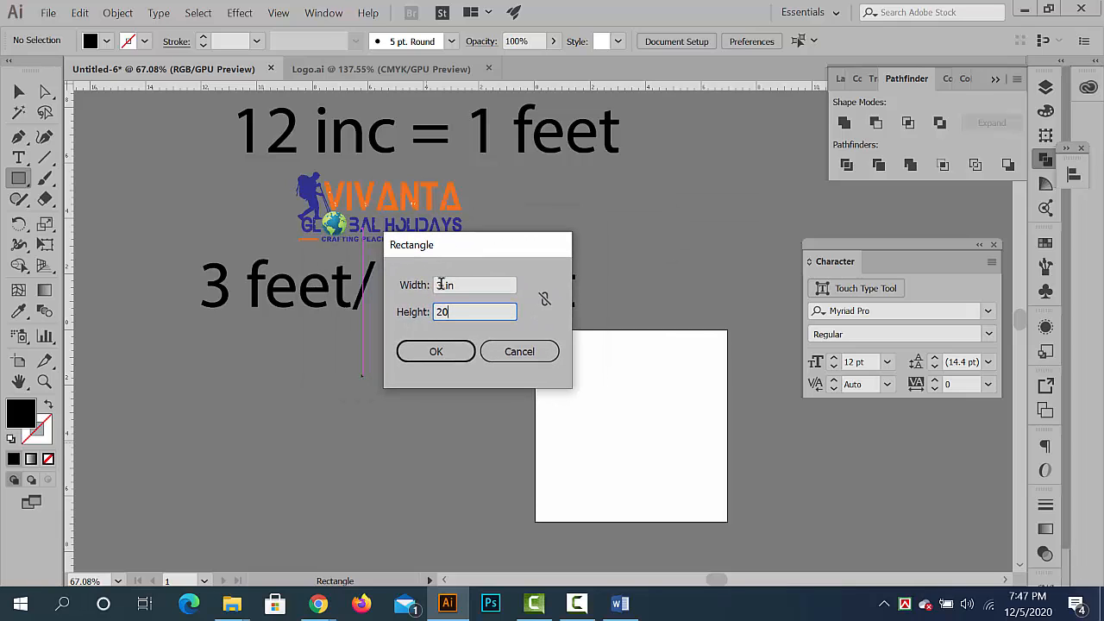
key(shift+Tab)
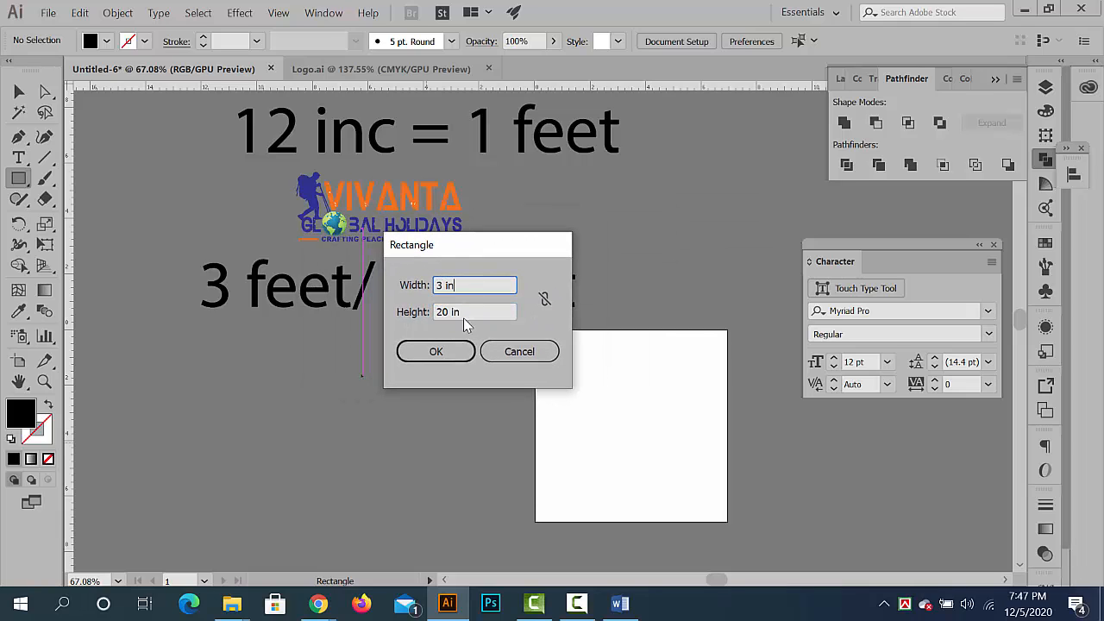
click(467, 312)
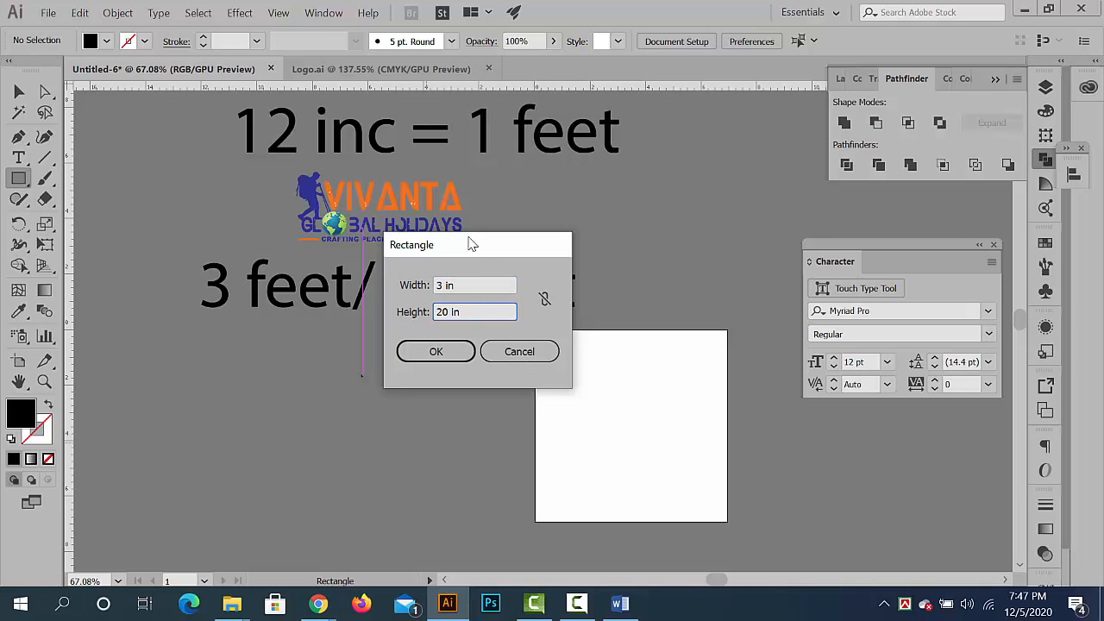
drag(472, 244, 512, 256)
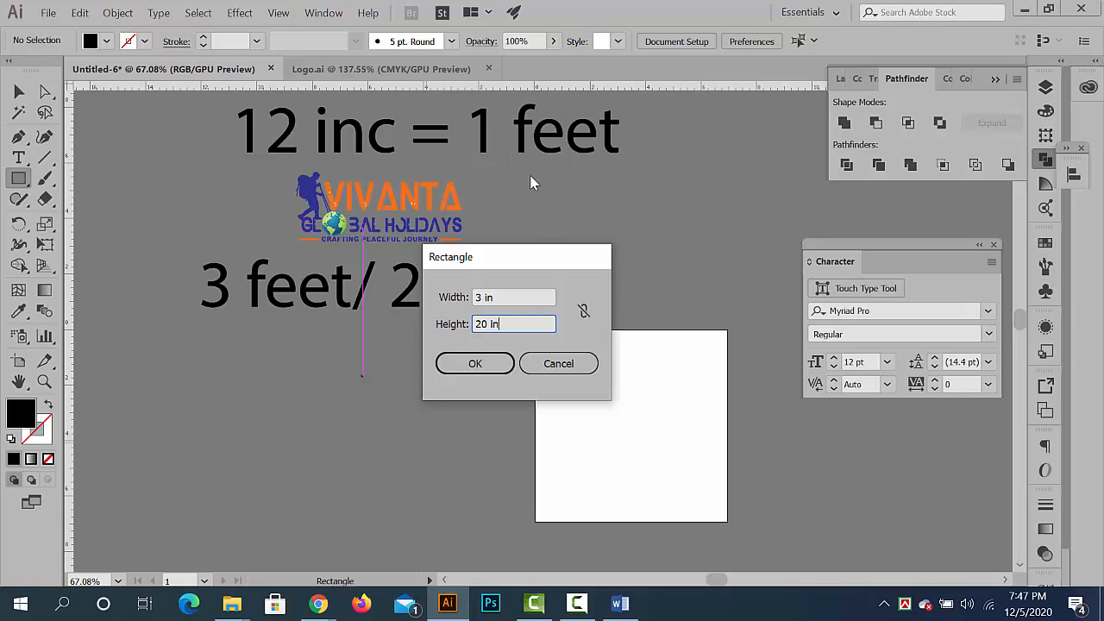
drag(531, 259, 558, 226)
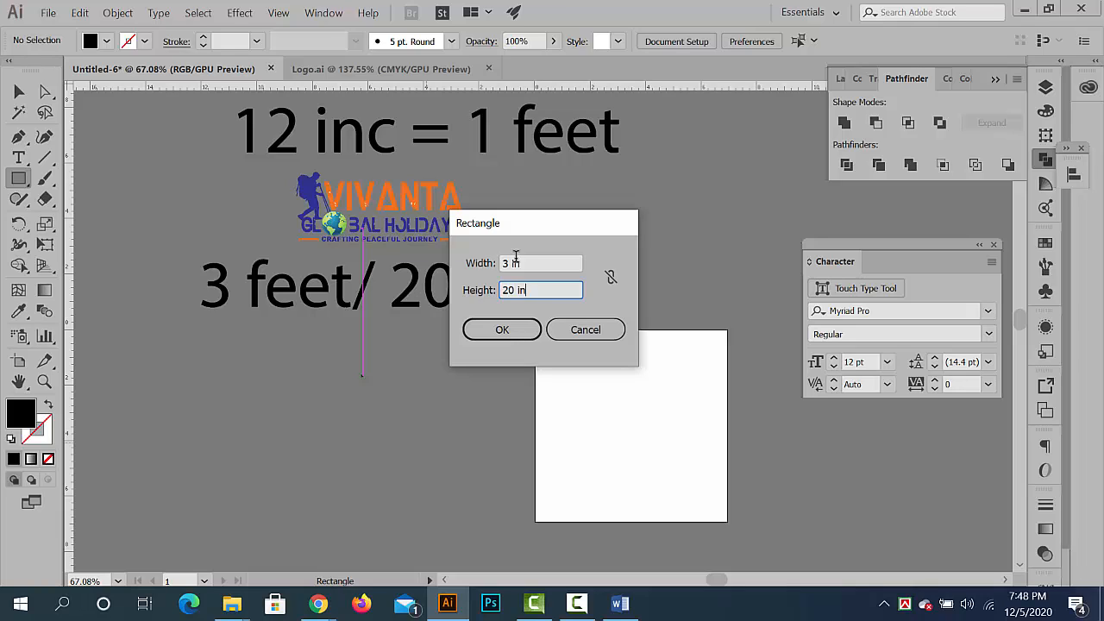
drag(503, 223, 561, 223)
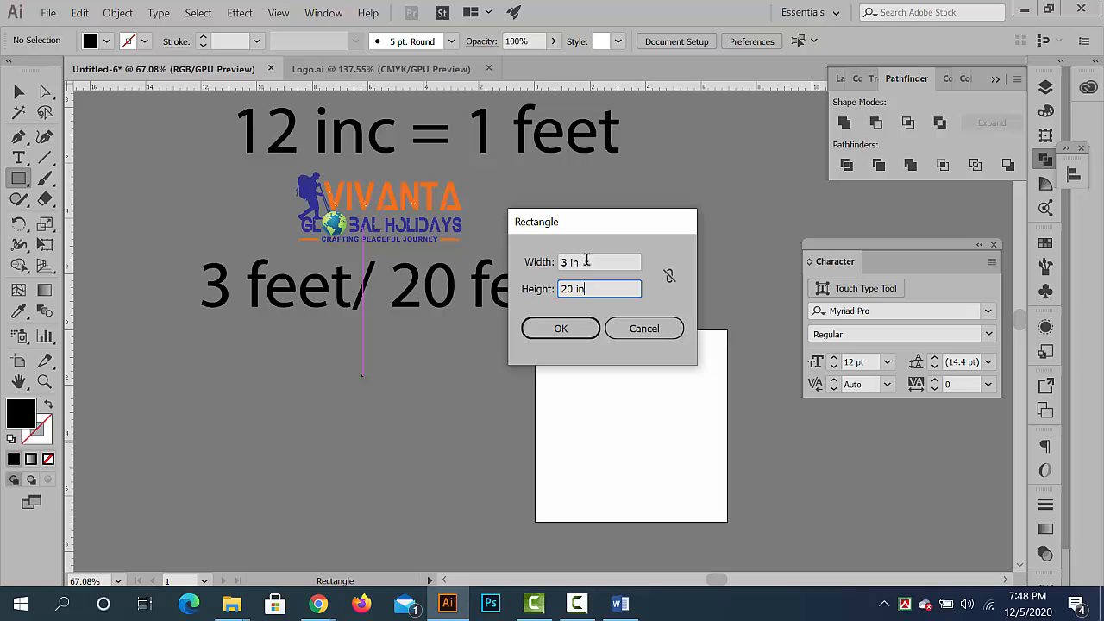
drag(586, 261, 548, 262)
drag(563, 224, 590, 219)
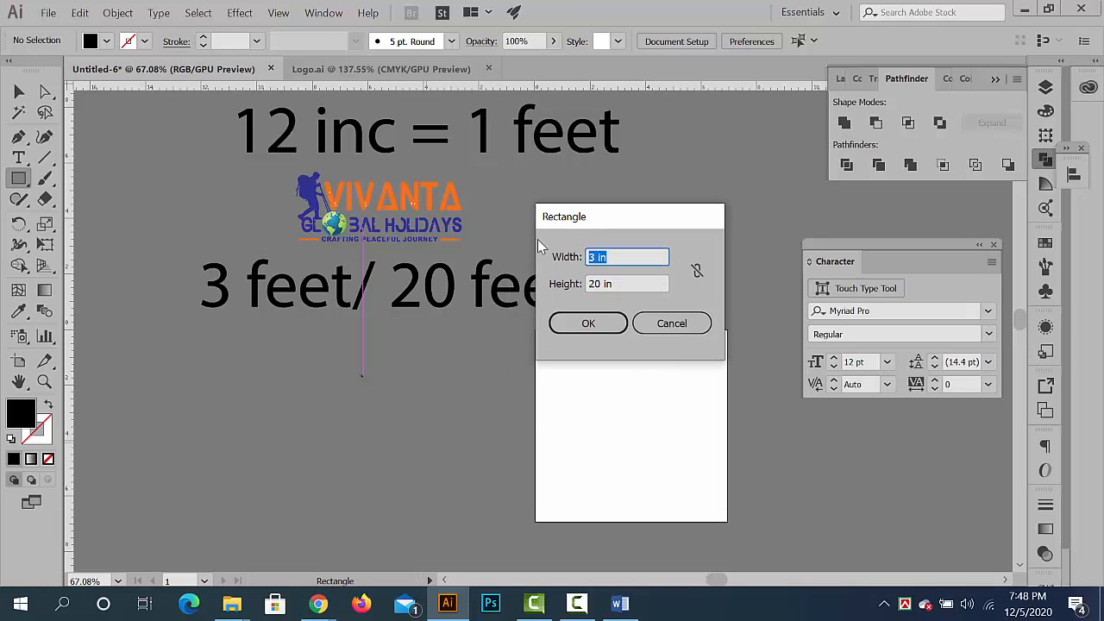
click(624, 283)
drag(624, 284, 560, 283)
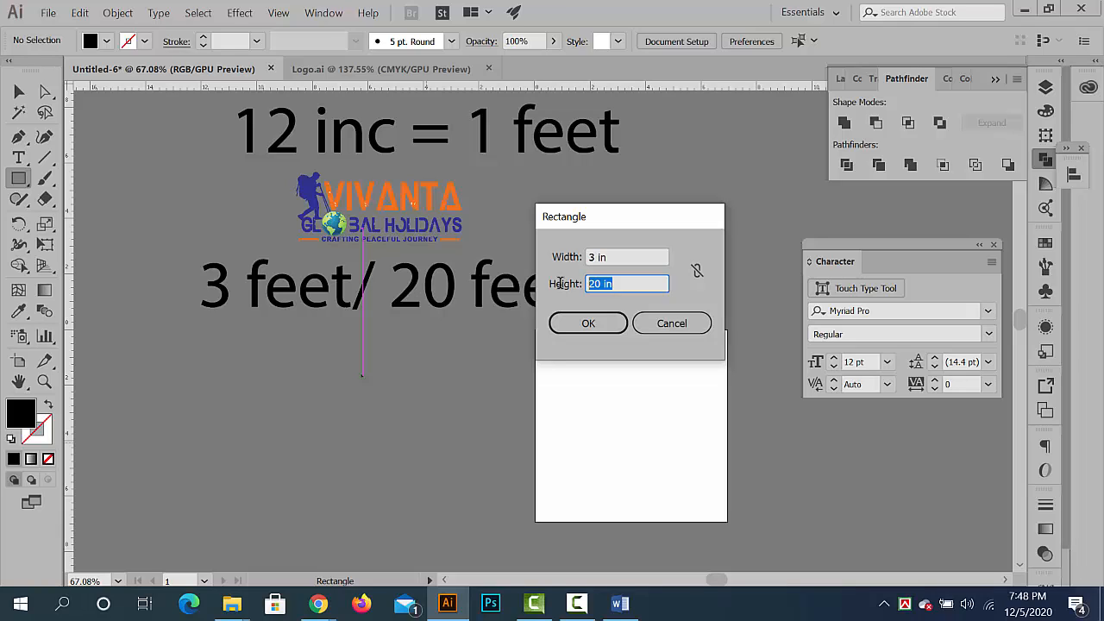
click(588, 323)
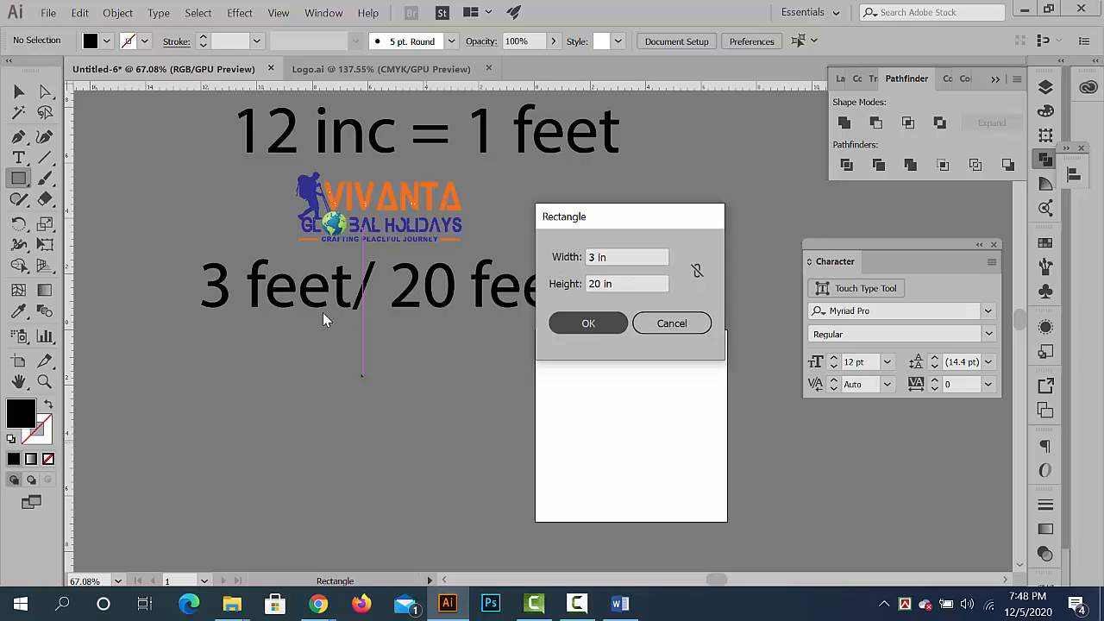
- Rotate the tall black rectangle 90 degrees so it lies horizontally, and deselect it
click(18, 91)
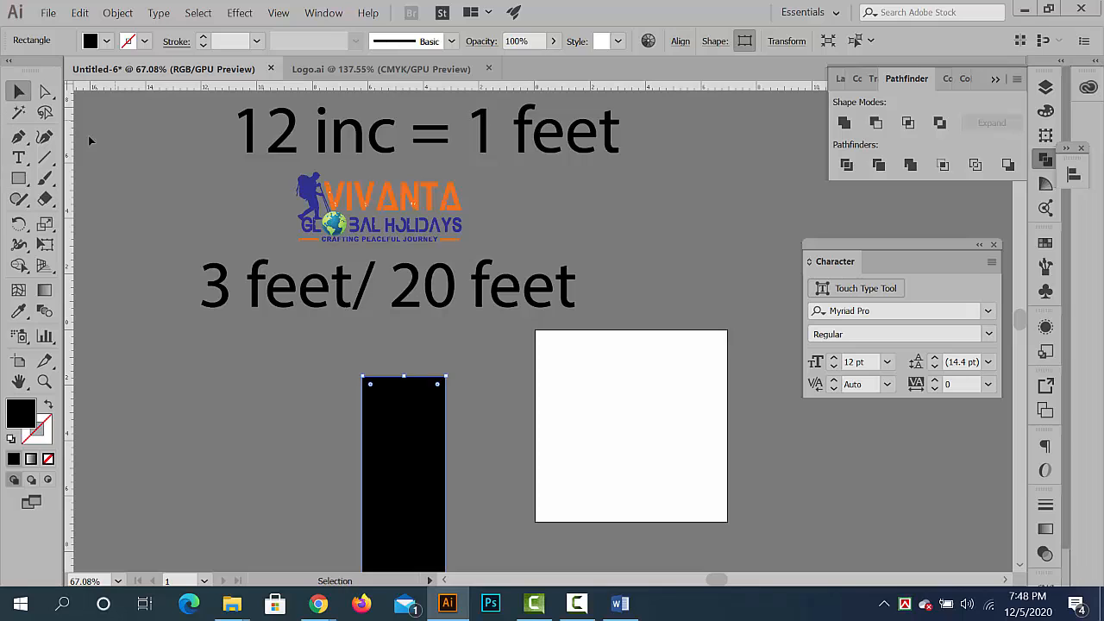
scroll(405, 416, down, 1)
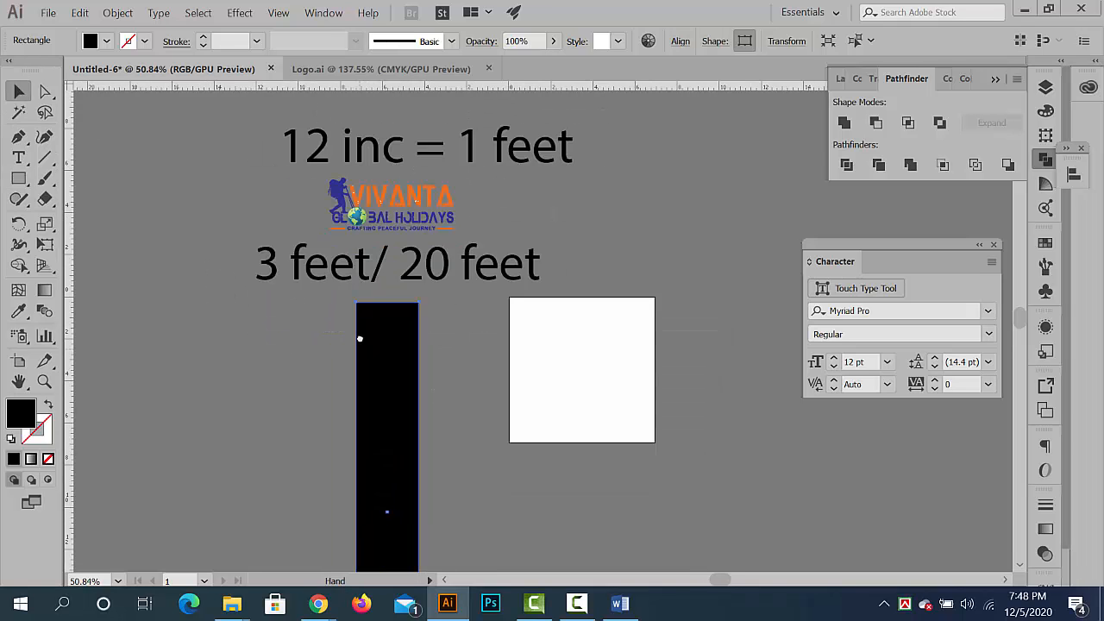
scroll(394, 455, down, 2)
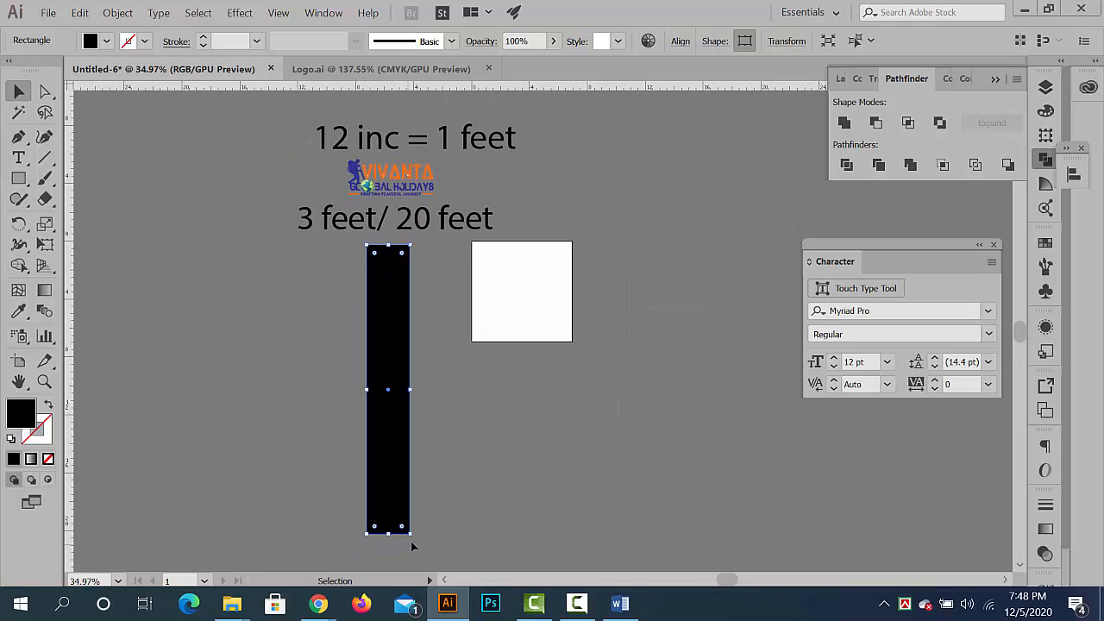
drag(430, 525, 532, 362)
click(498, 417)
scroll(461, 393, up, 2)
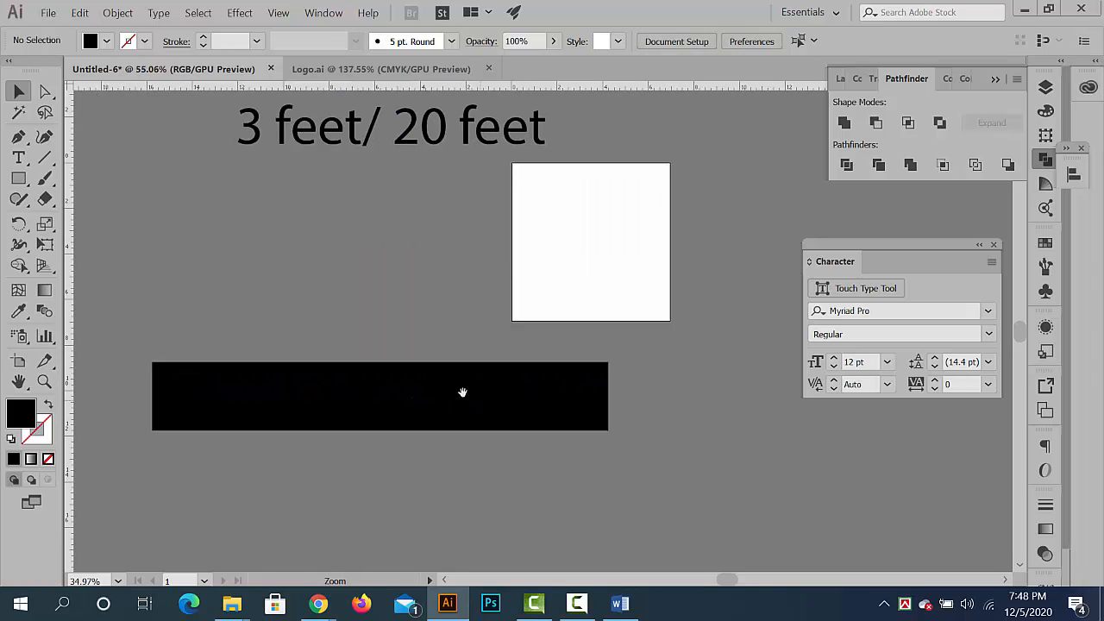
- Reposition the horizontal black rectangle so it sits clear of the artboard, just below it
drag(452, 374, 515, 245)
scroll(516, 247, up, 2)
drag(569, 284, 636, 375)
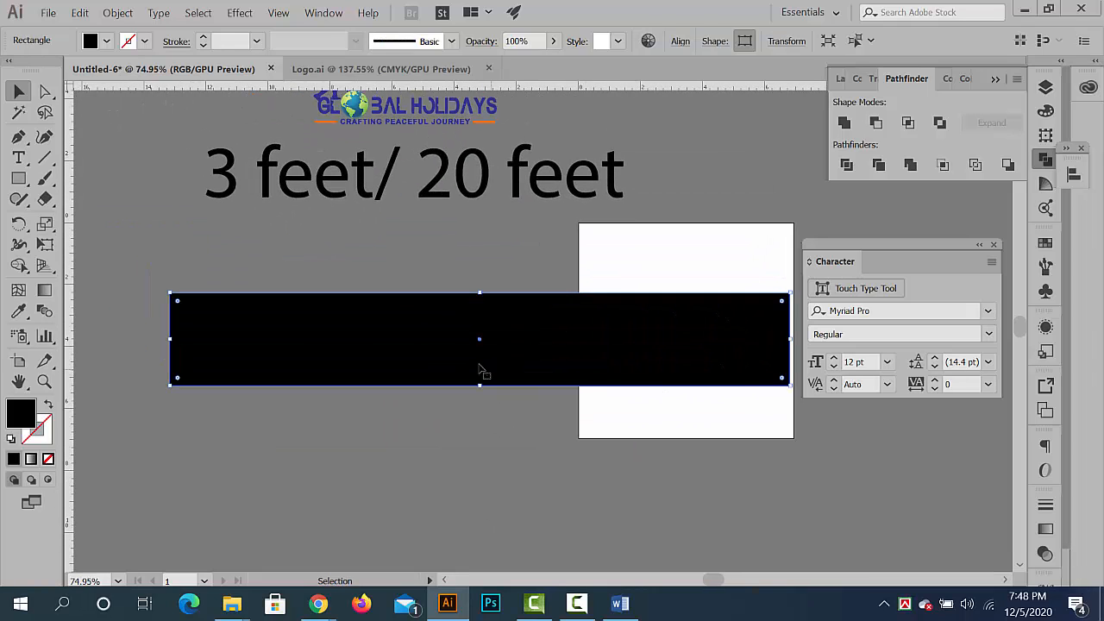
drag(480, 369, 434, 390)
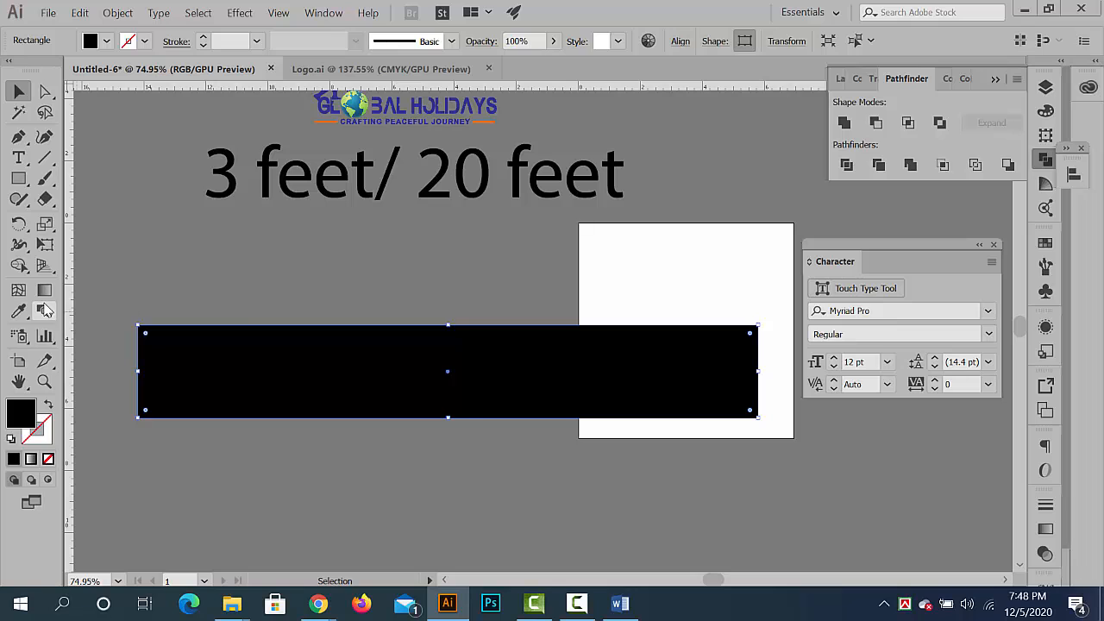
scroll(439, 369, down, 5)
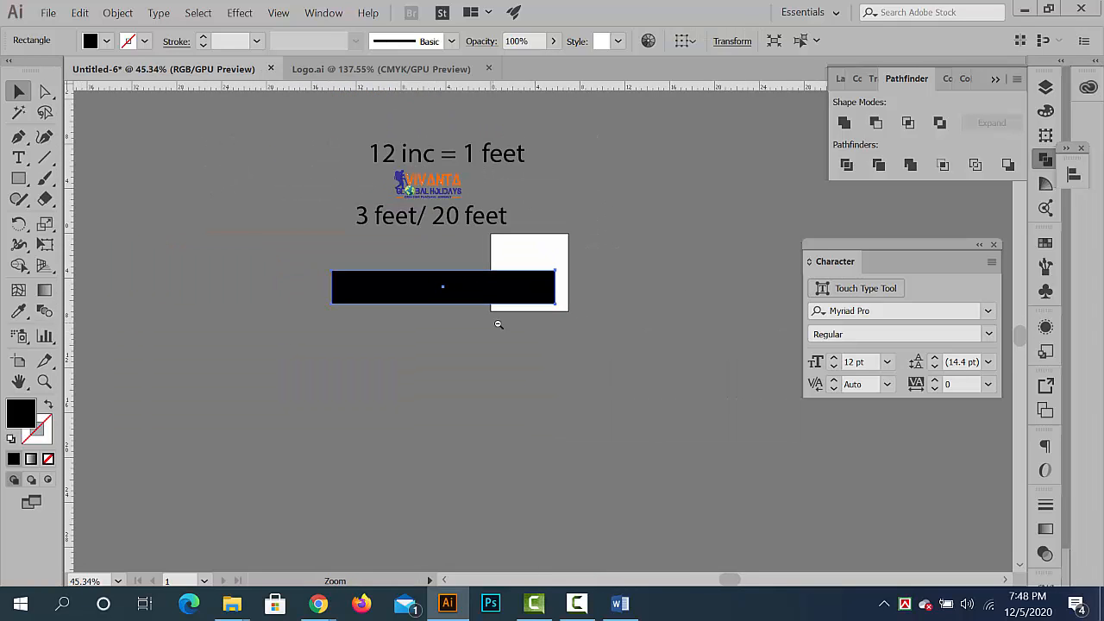
drag(466, 294, 511, 383)
scroll(589, 382, up, 2)
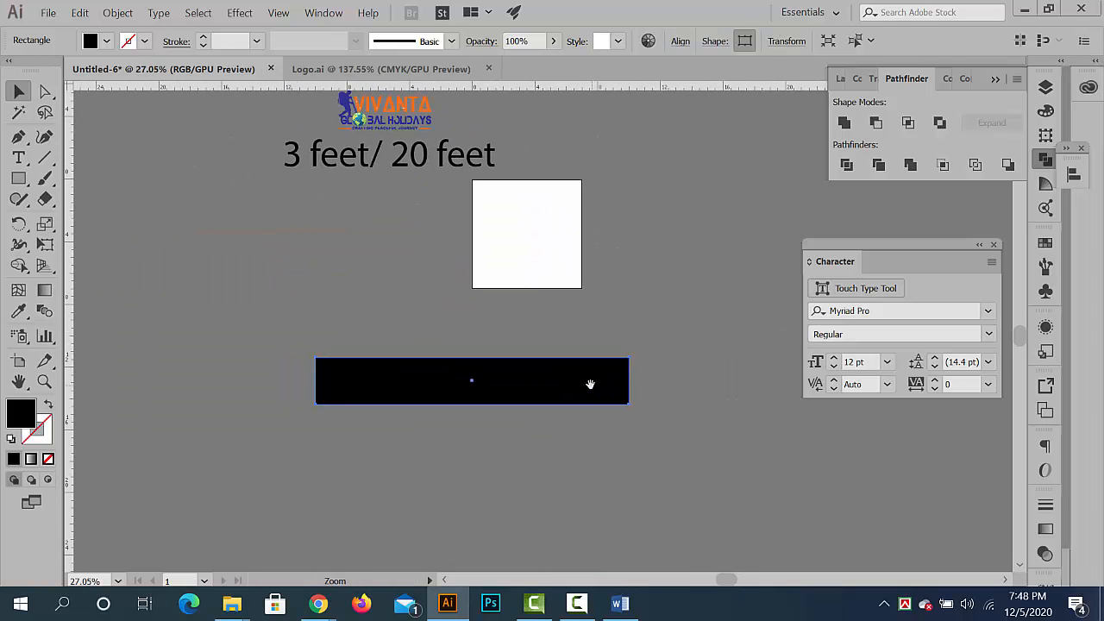
scroll(423, 317, up, 1)
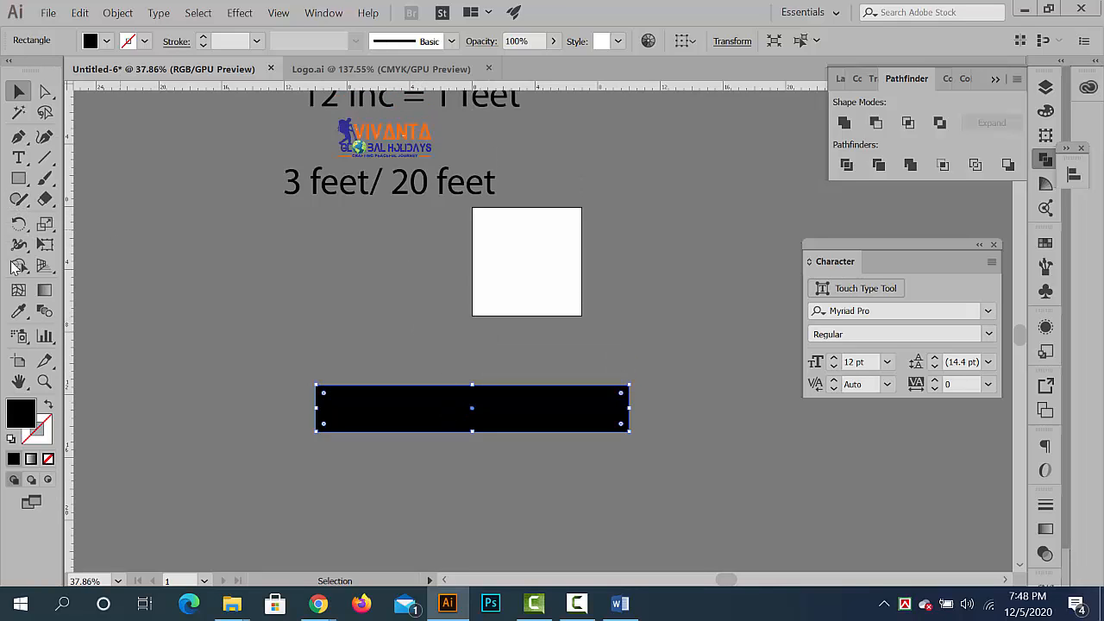
- Recolor the banner rectangle white by sampling the artboard's color with the Eyedropper
click(18, 310)
click(506, 242)
click(18, 91)
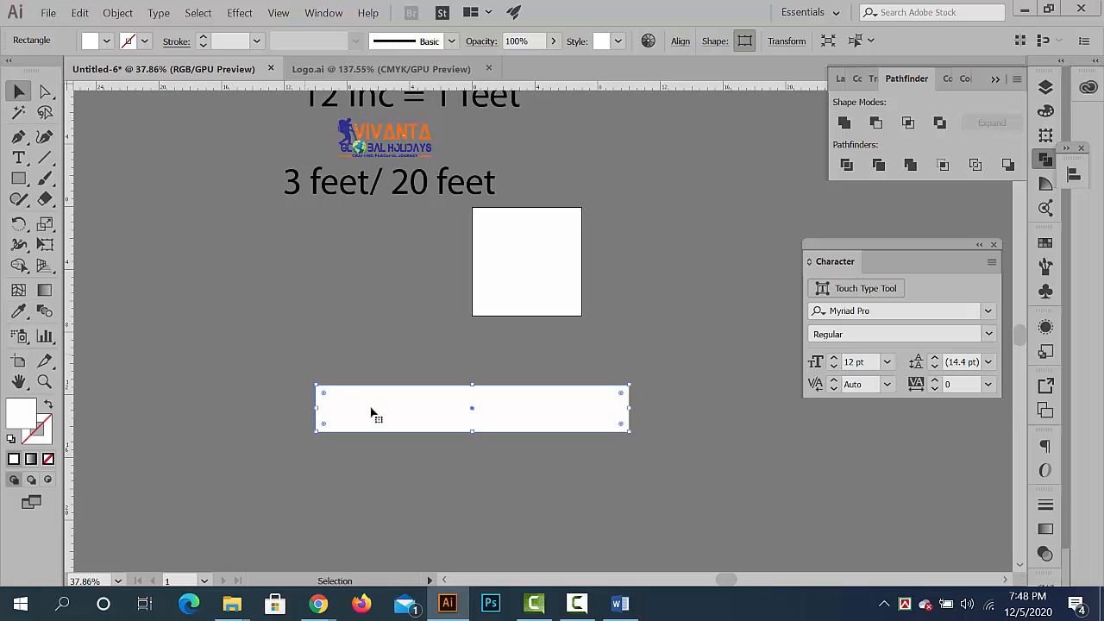
- Move the white banner rectangle beneath the size text, with its right end against the artboard's left edge
drag(370, 411, 229, 271)
click(307, 292)
scroll(316, 259, up, 5)
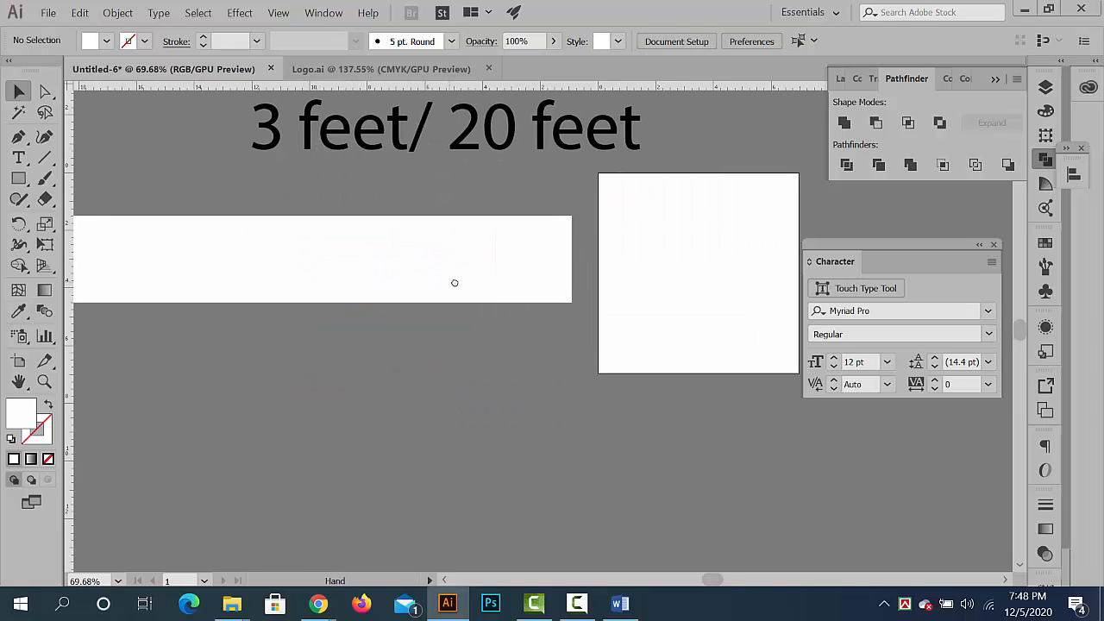
scroll(454, 284, down, 3)
drag(358, 294, 376, 337)
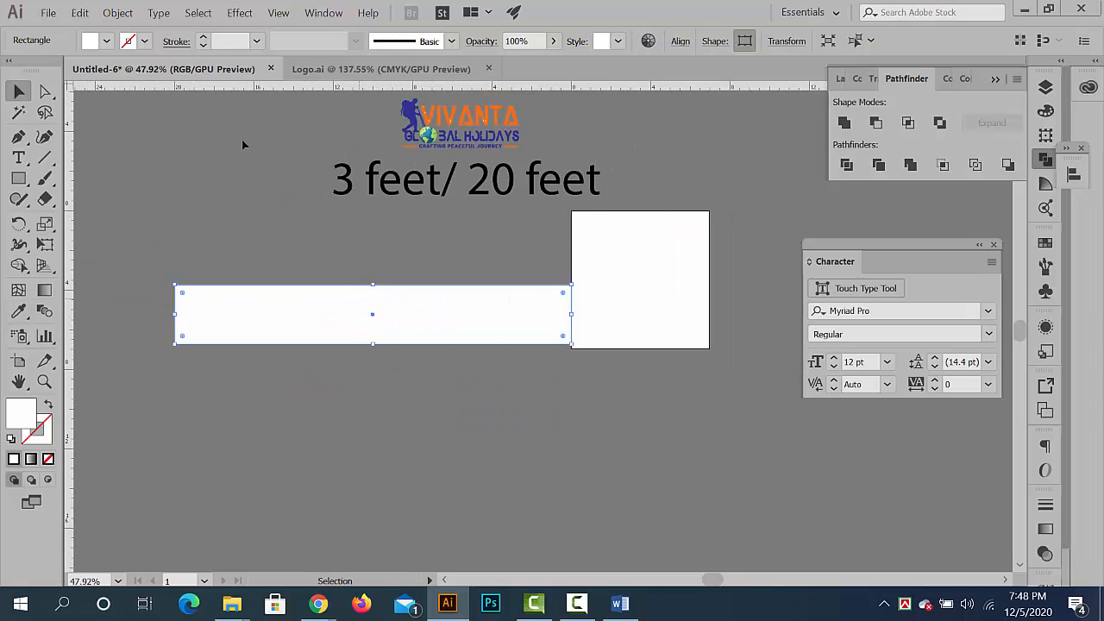
- Offset the banner rectangle's path inward by -0.25 in with miter joins, and deselect the result
click(117, 12)
mouse_move(258, 340)
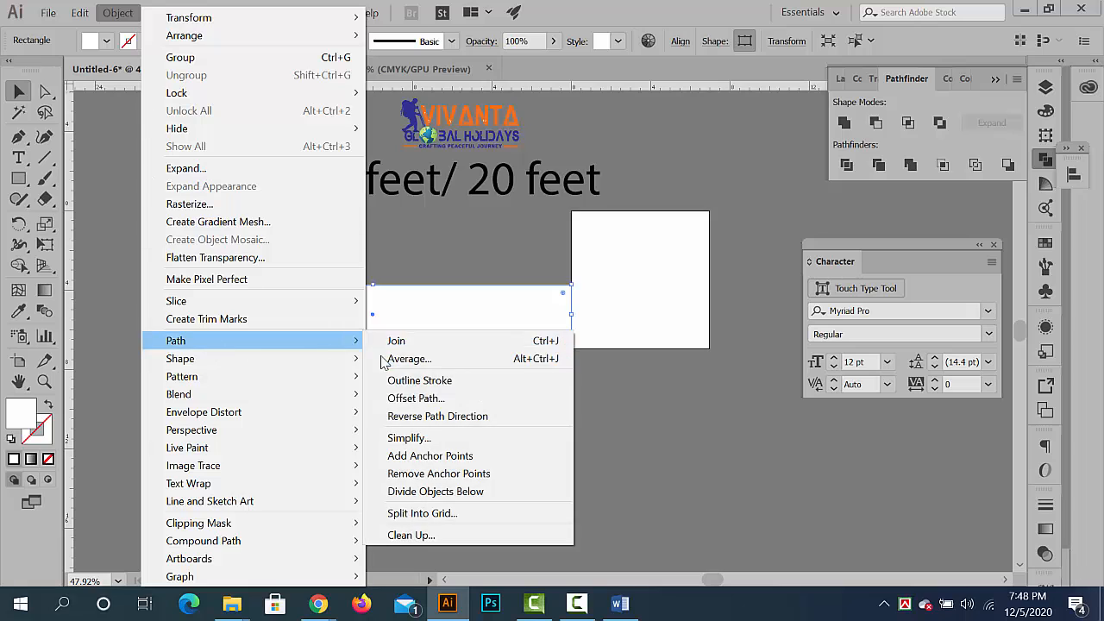
click(431, 394)
click(601, 280)
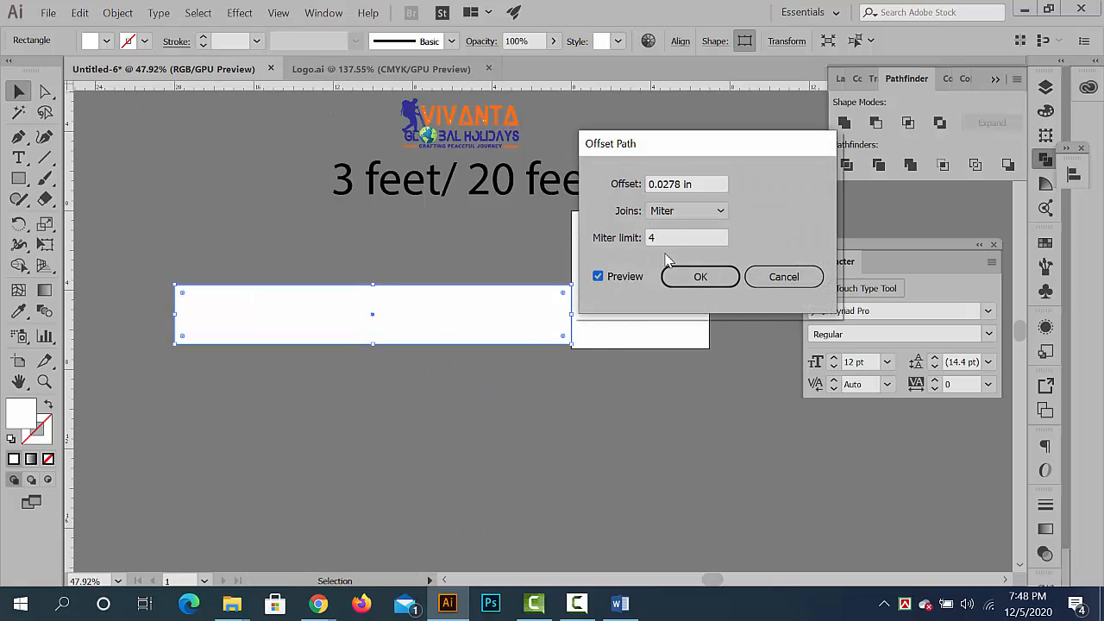
drag(690, 185, 602, 212)
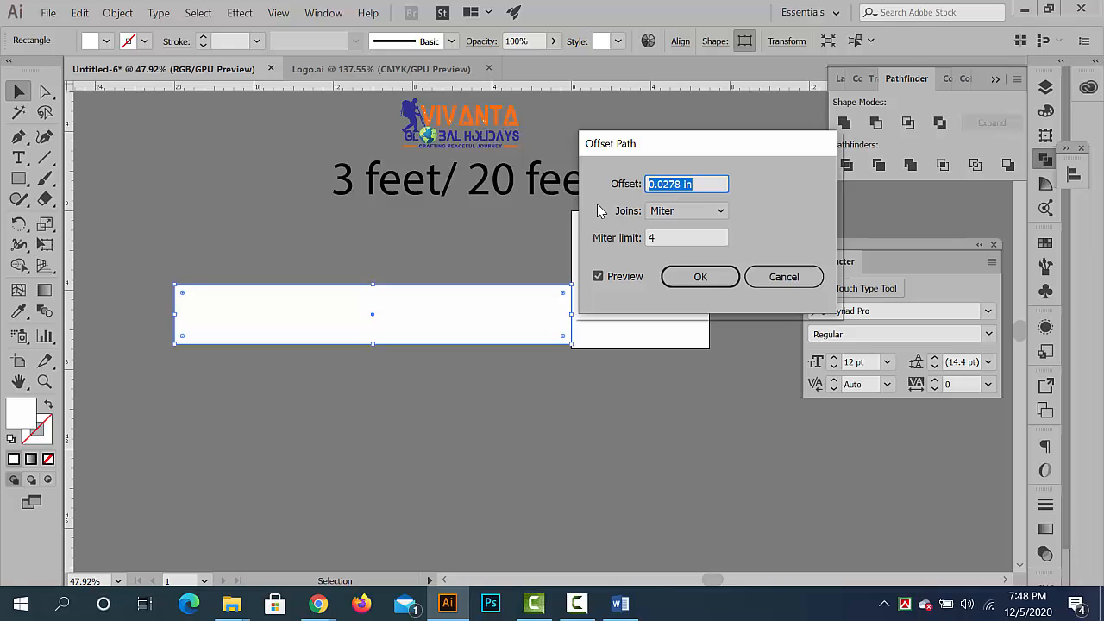
text(-0.25)
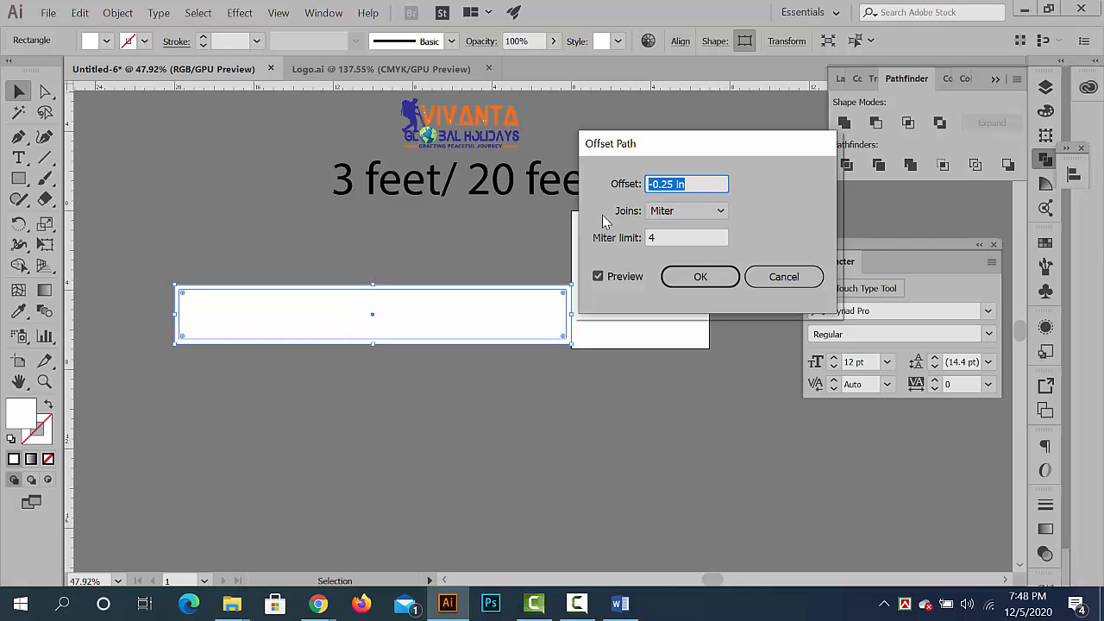
click(701, 277)
click(427, 440)
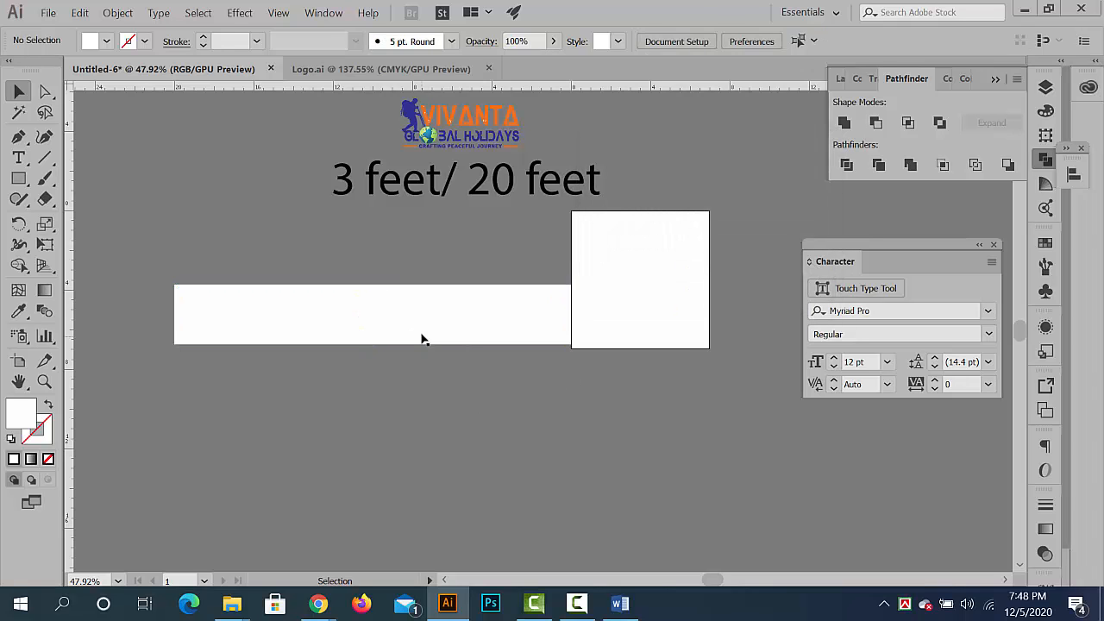
- Convert the inner offset rectangle of the banner into guides
click(422, 335)
right_click(421, 325)
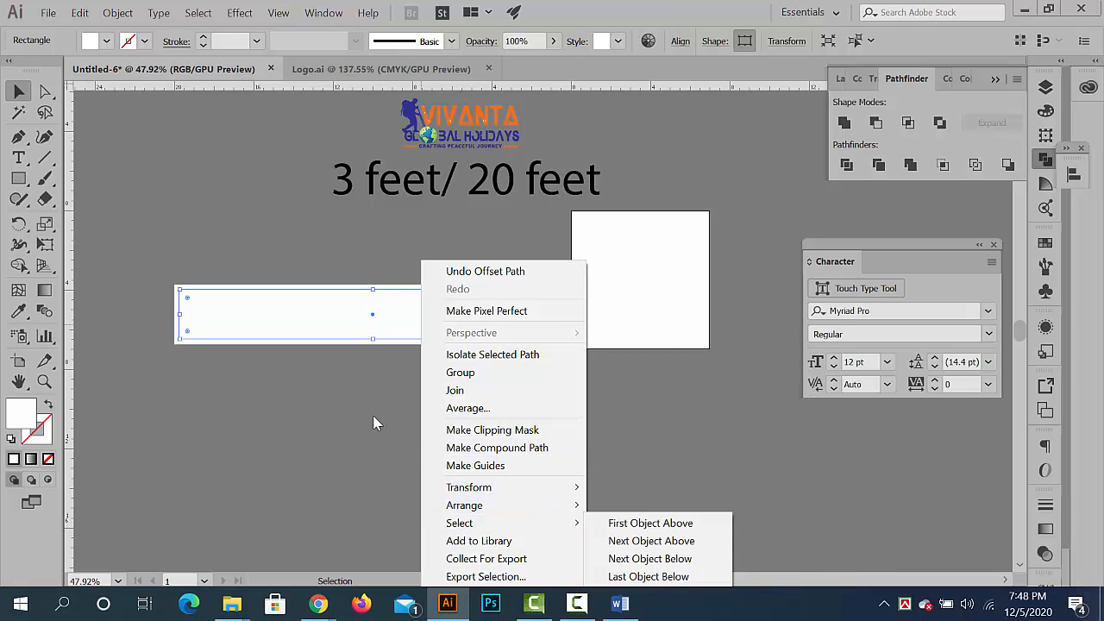
click(375, 424)
right_click(360, 313)
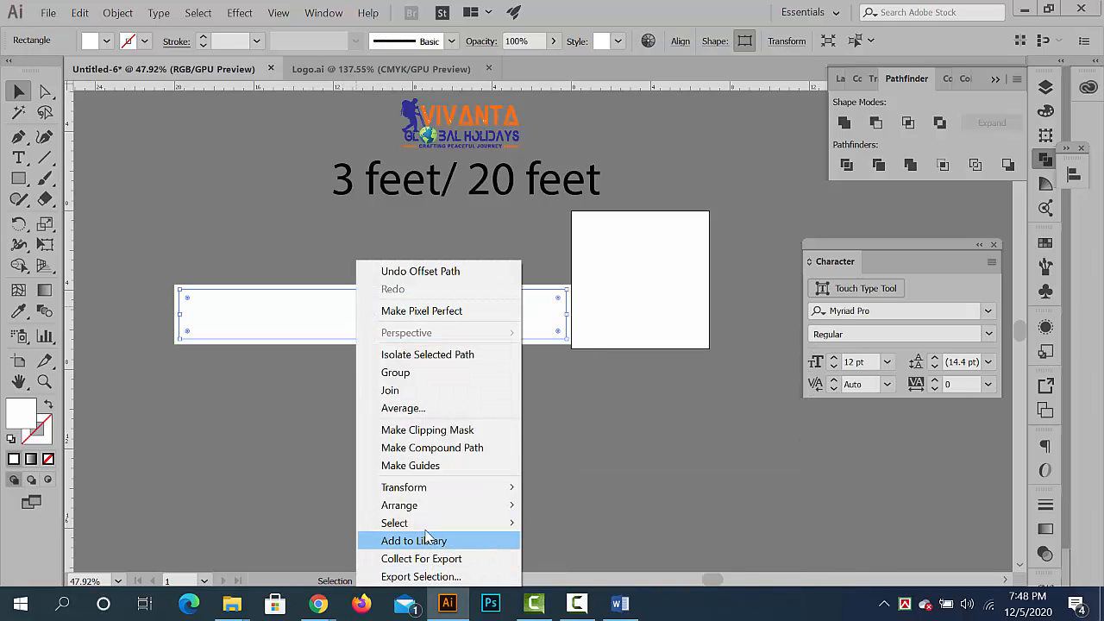
click(455, 465)
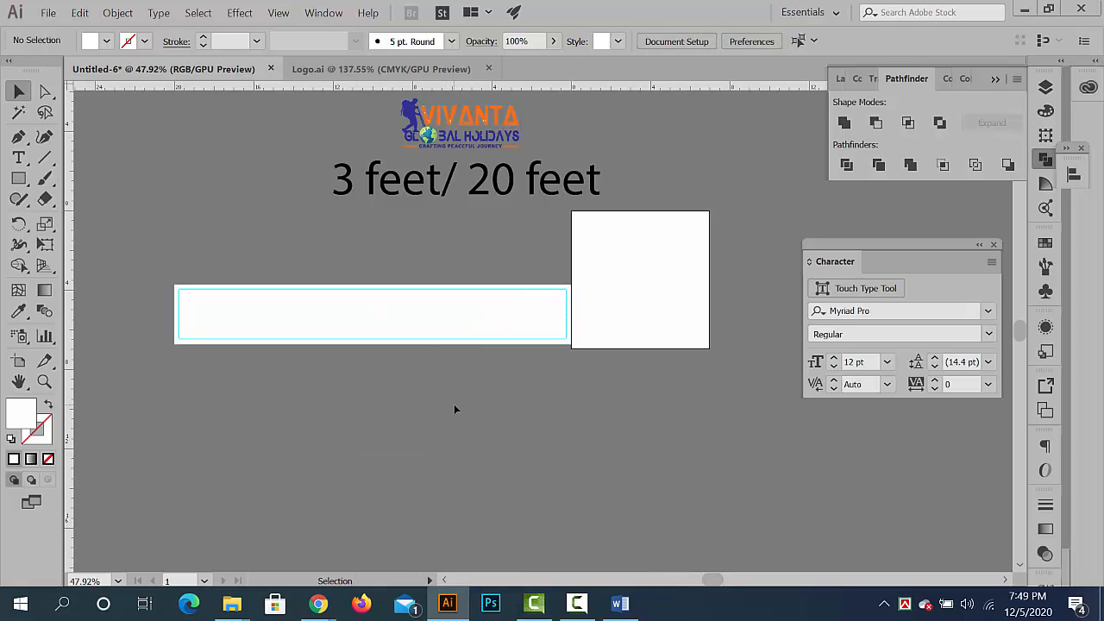
- Lock the margin guides inside the white banner
key(ctrl+space)
drag(271, 298, 360, 341)
right_click(271, 227)
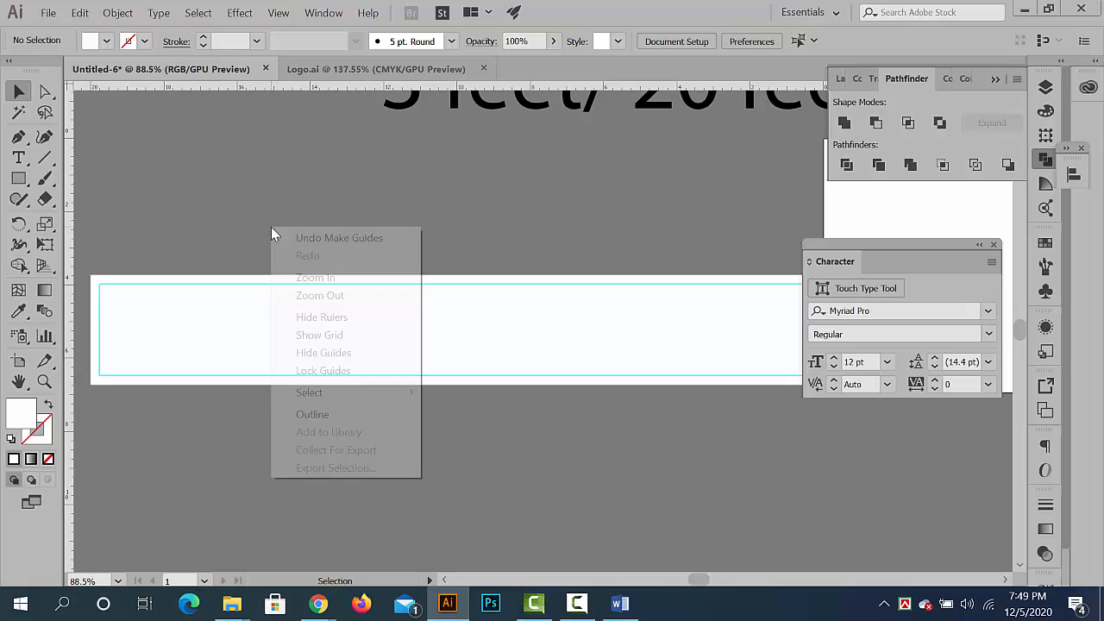
click(347, 371)
click(459, 109)
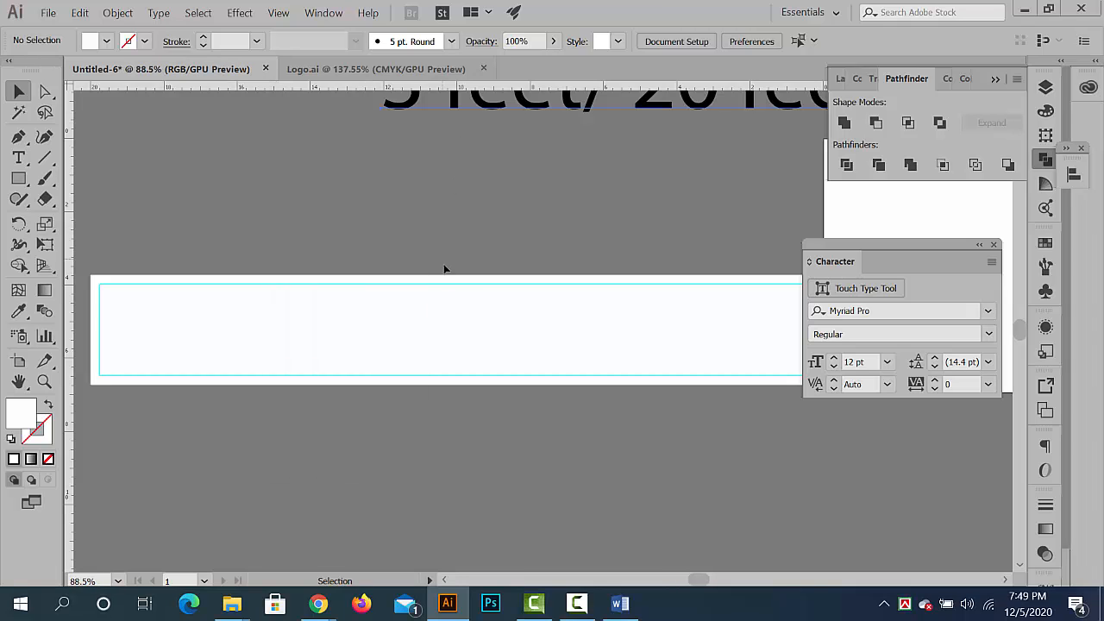
- Place a copy of the Vivanta Global Holidays logo inside the white banner's left end
click(499, 280)
scroll(547, 227, down, 4)
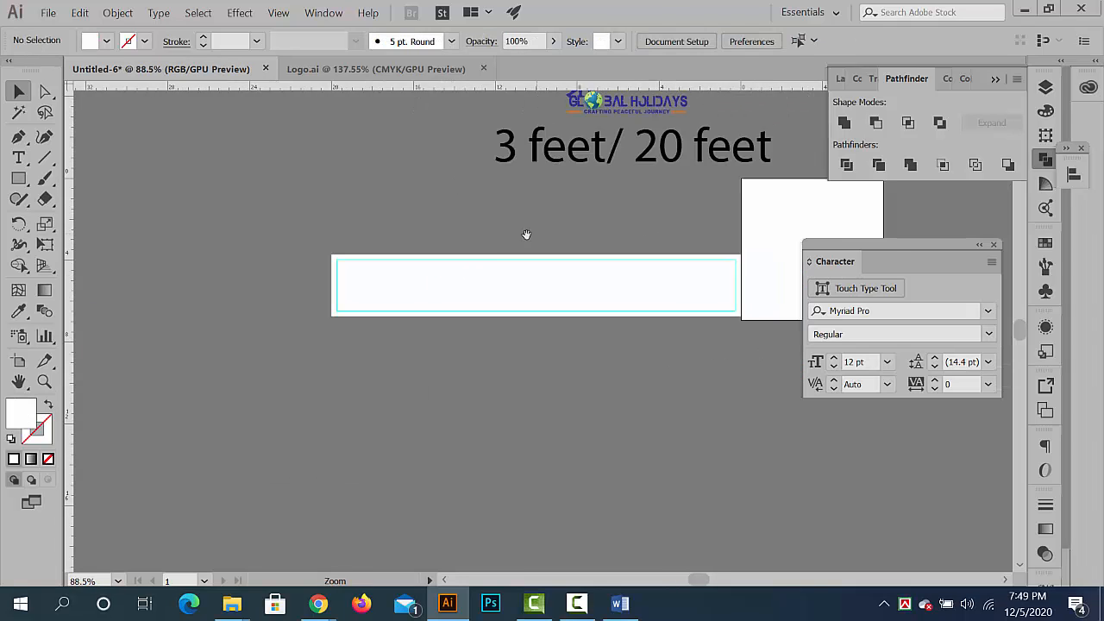
click(473, 245)
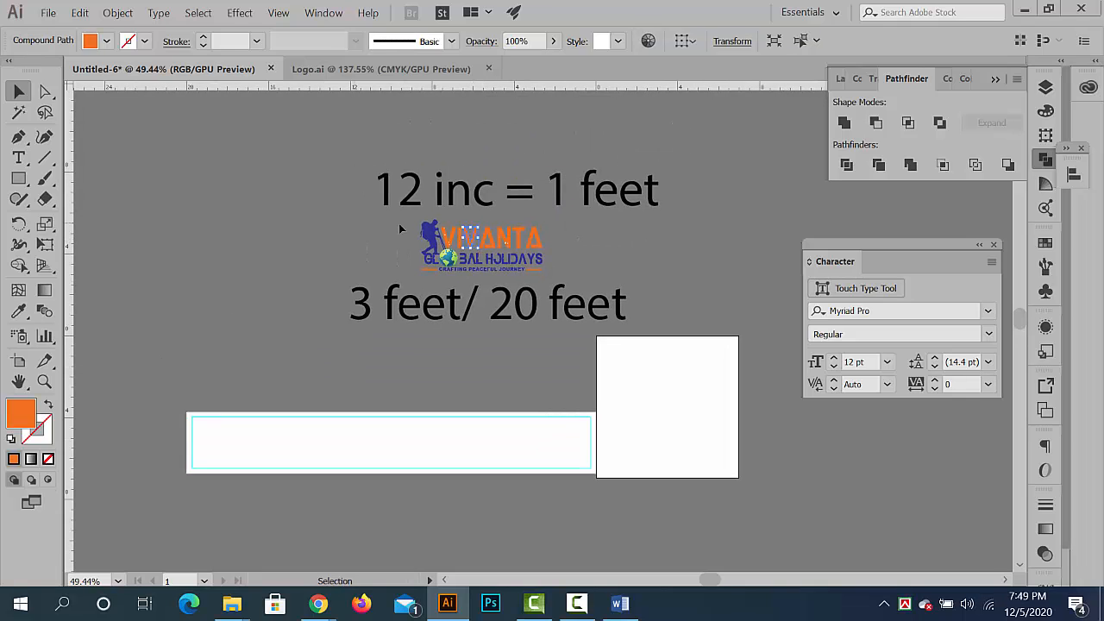
drag(399, 229, 425, 454)
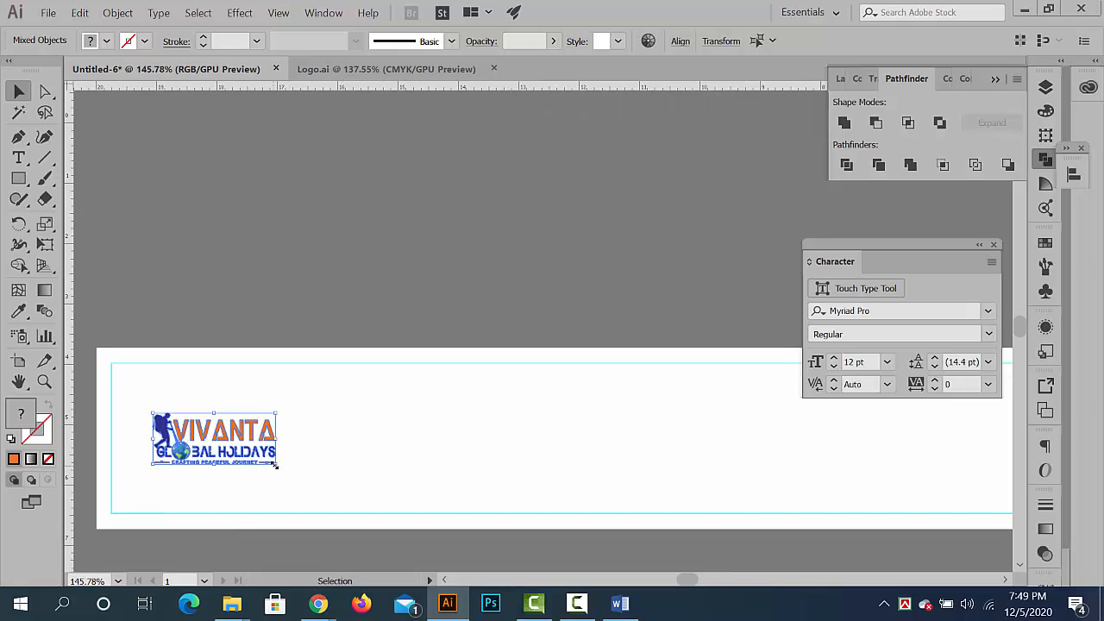
- Enlarge the logo copy on the banner proportionally, position it just inside the left margin guide, and deselect it
drag(274, 465, 309, 478)
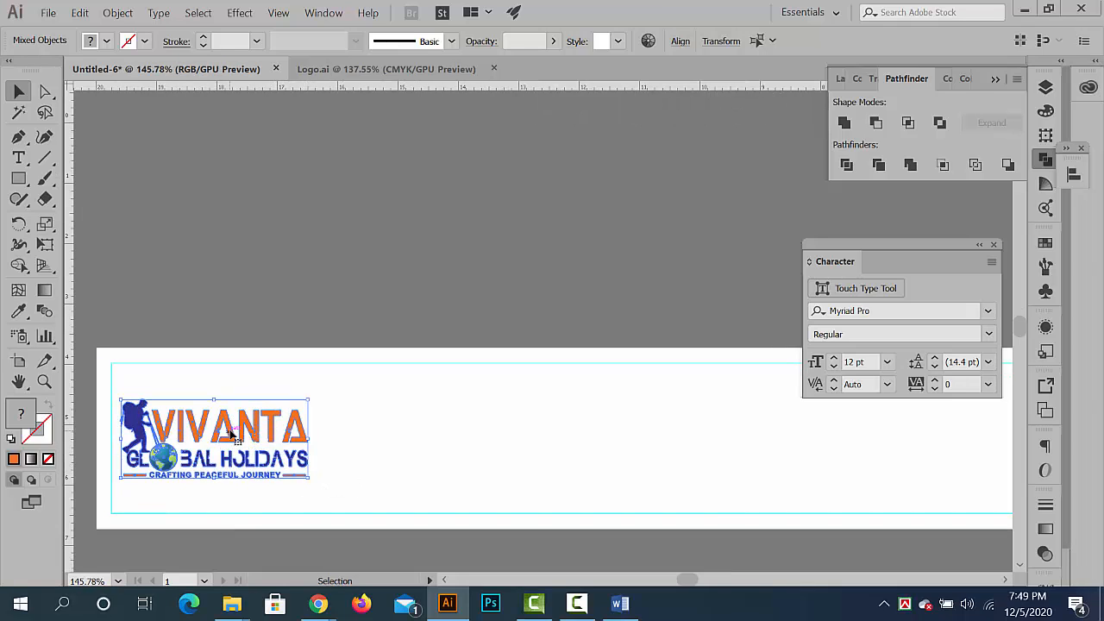
drag(231, 433, 246, 427)
click(568, 240)
drag(613, 267, 475, 270)
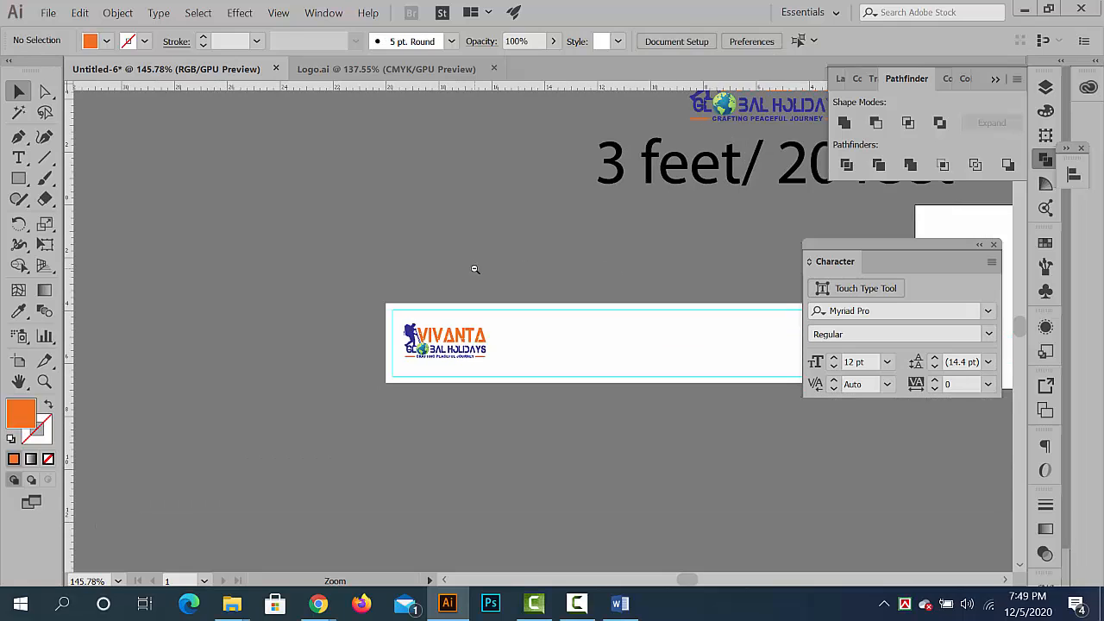
- Switch to Content.docx in Word and copy the list from "Our service" through "Event Management."
click(1024, 9)
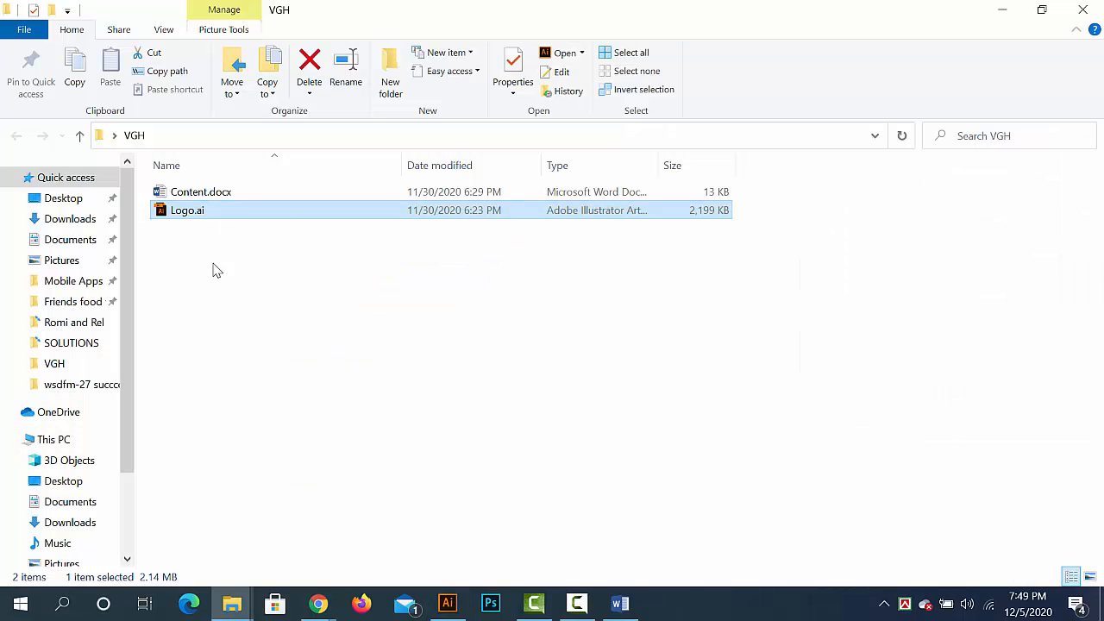
click(623, 601)
scroll(345, 313, up, 3)
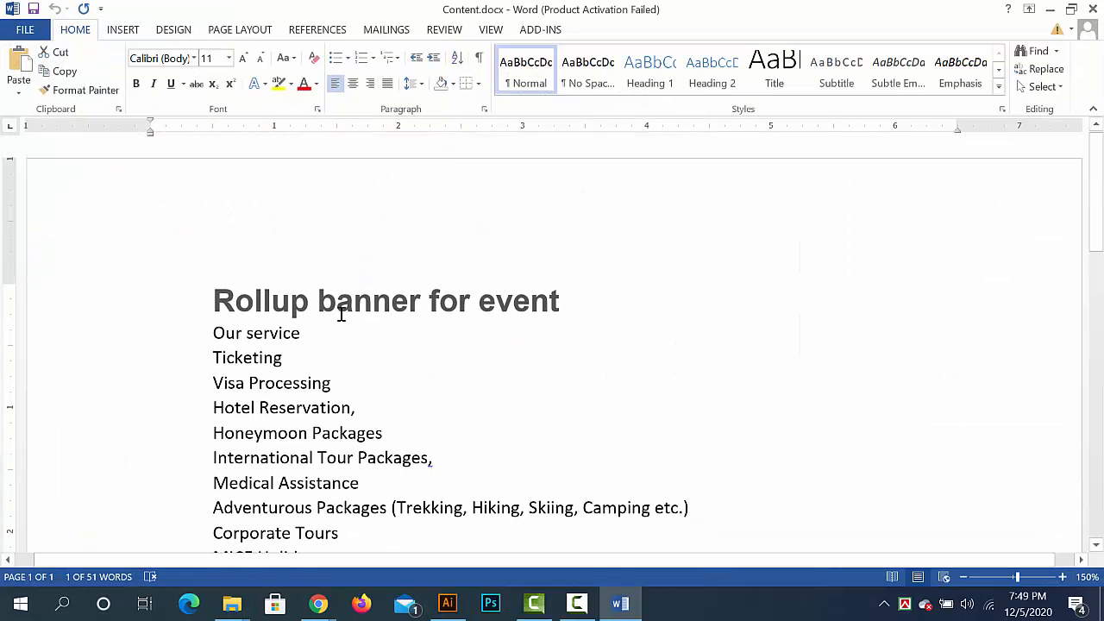
scroll(259, 276, down, 2)
drag(211, 210, 508, 451)
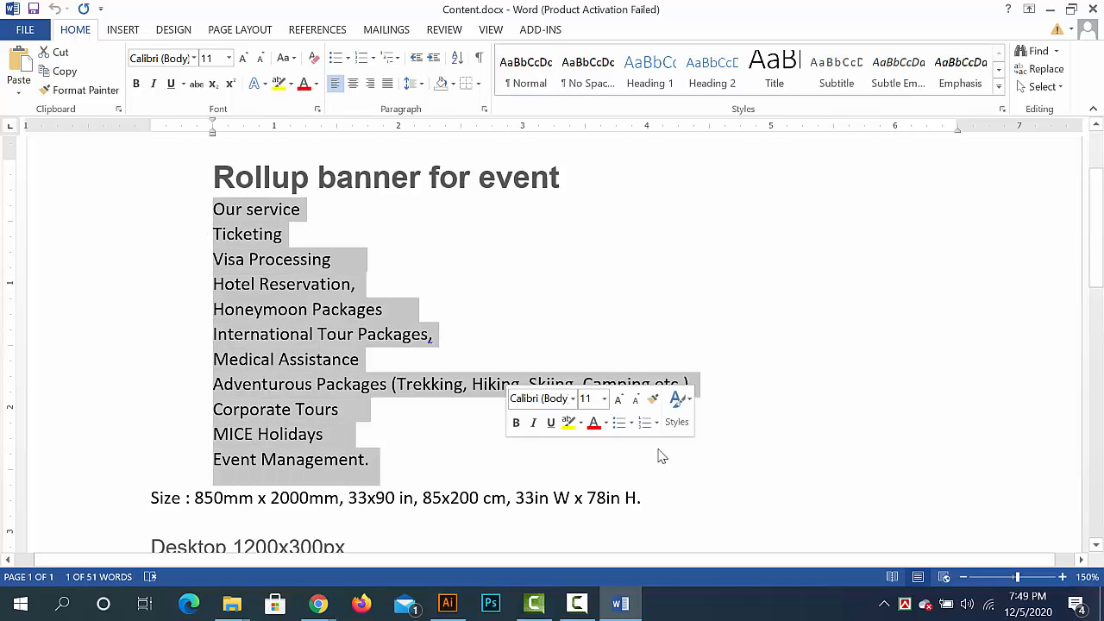
- Switch back to Illustrator and paste the service list into a new text frame drawn below the banner
click(1052, 12)
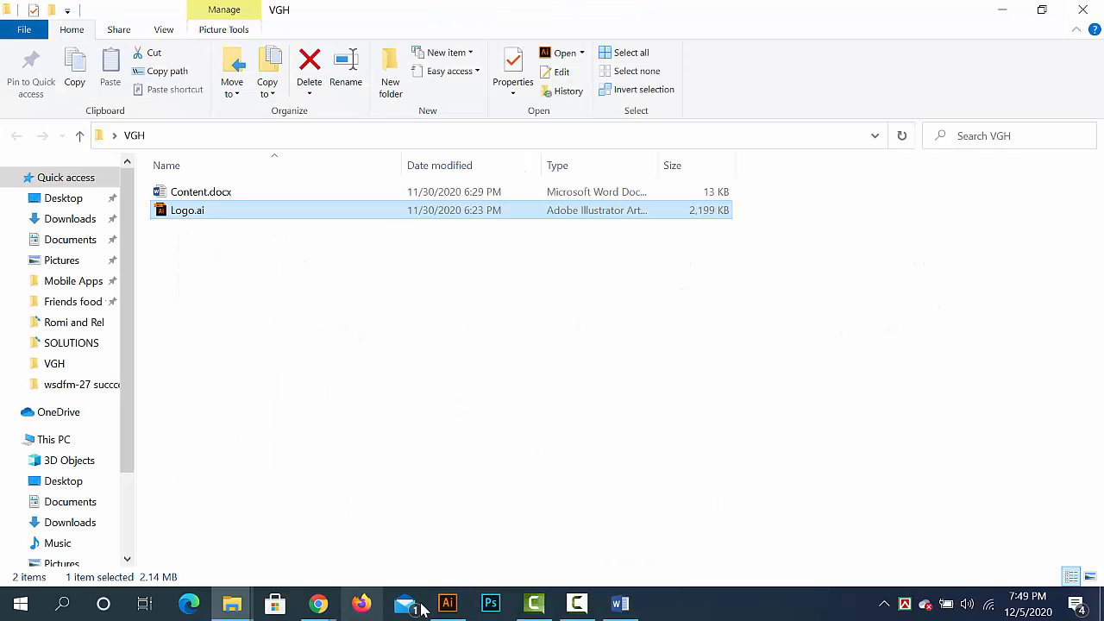
click(447, 603)
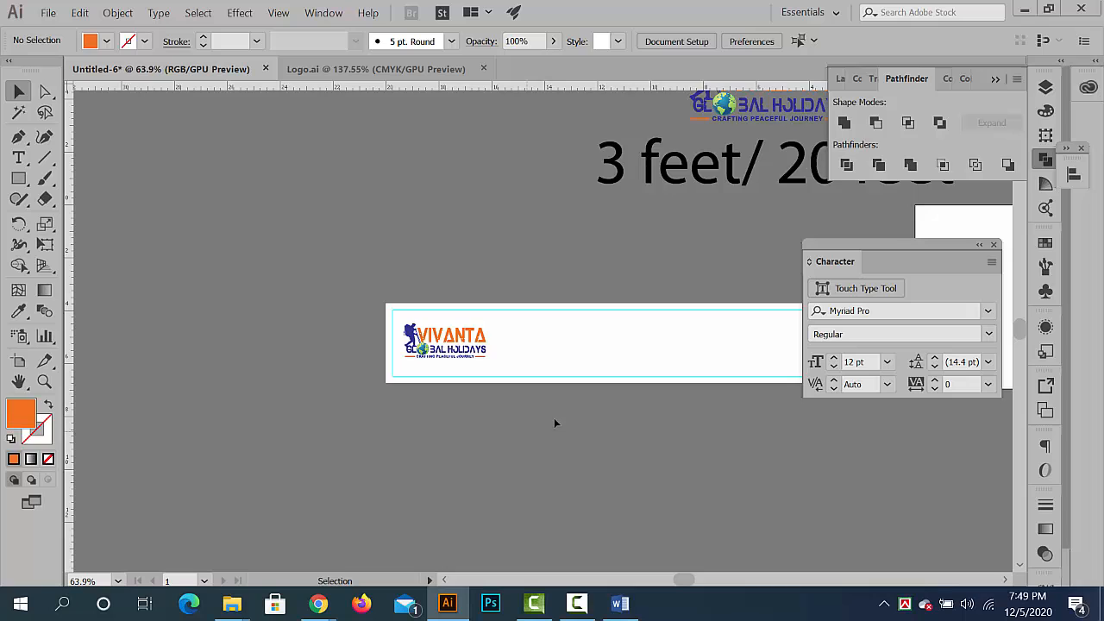
drag(555, 424, 259, 348)
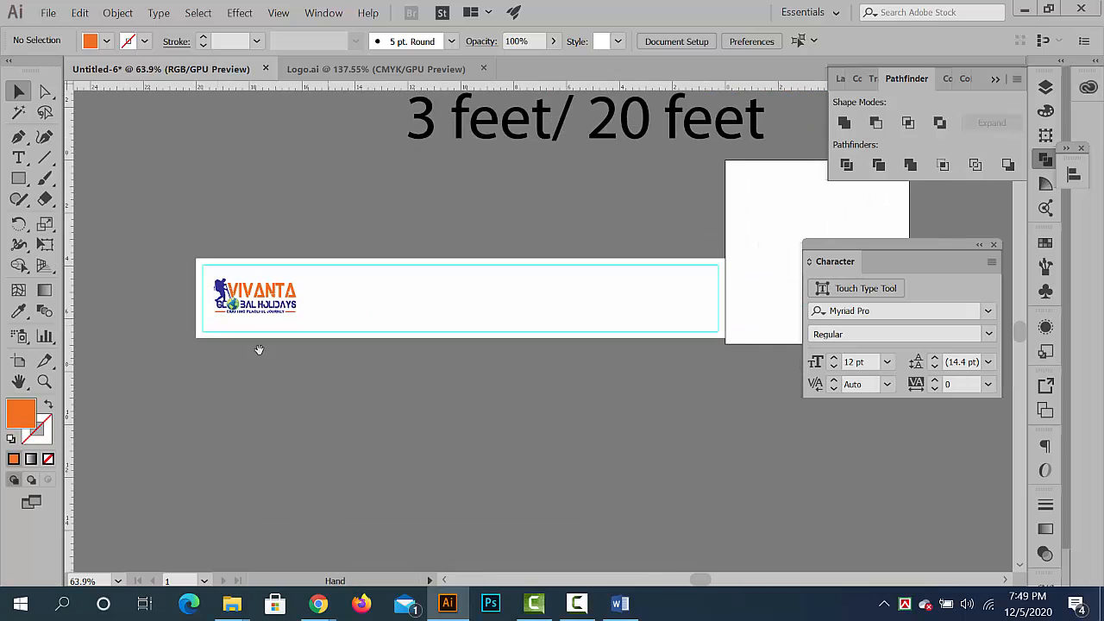
click(18, 158)
drag(562, 489, 601, 502)
key(ctrl+v)
click(18, 90)
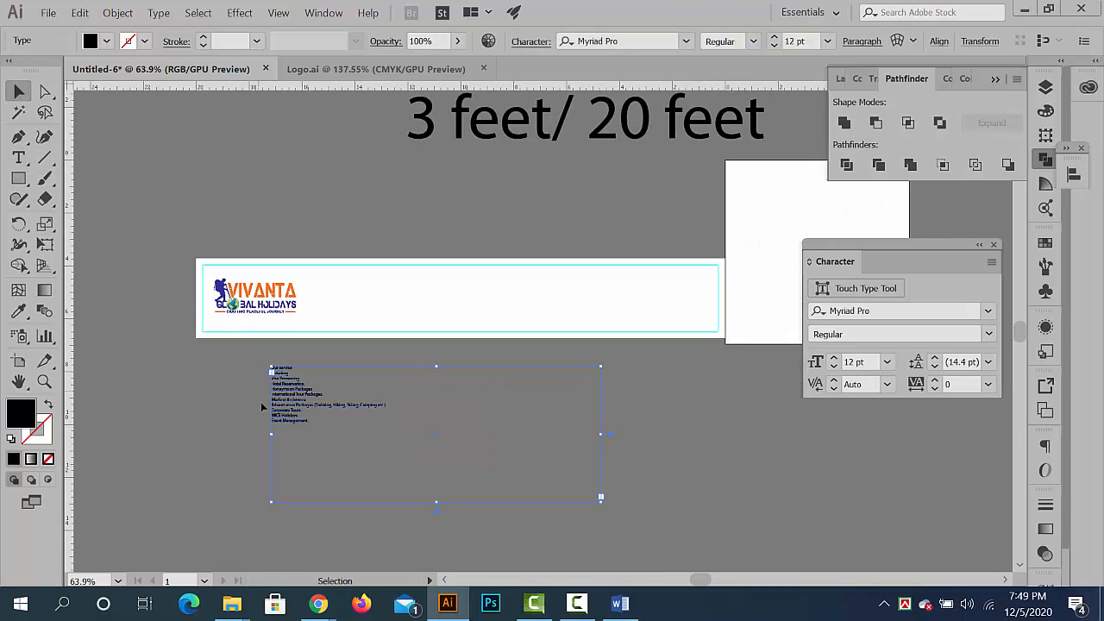
- Move the service list frame into the banner beside the logo and shorten it to end at the lower margin guide
drag(264, 405, 326, 316)
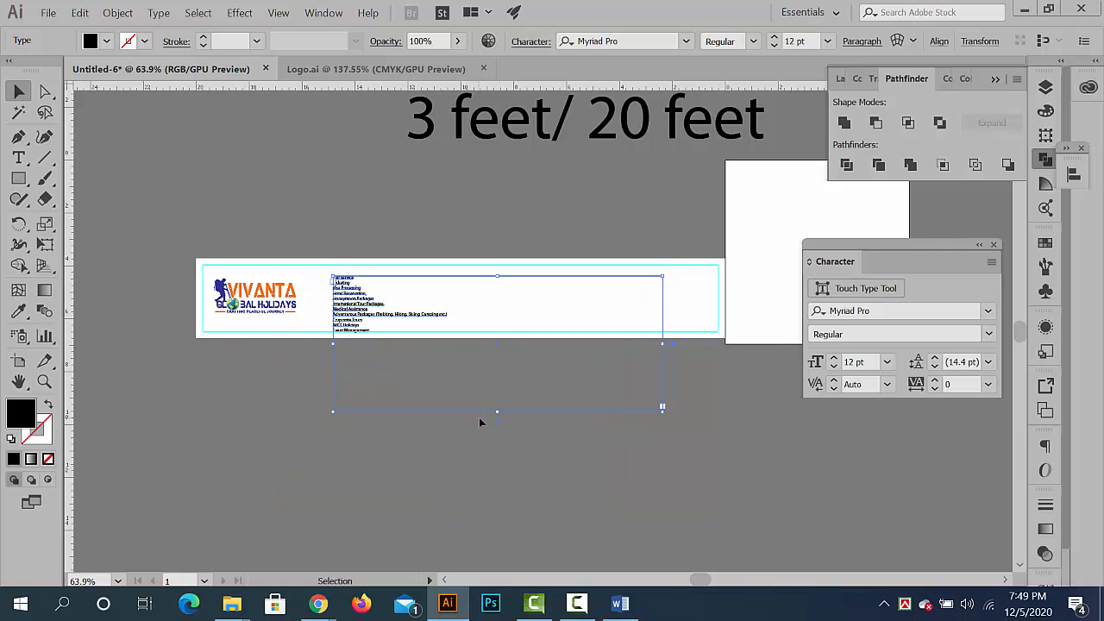
drag(497, 411, 492, 396)
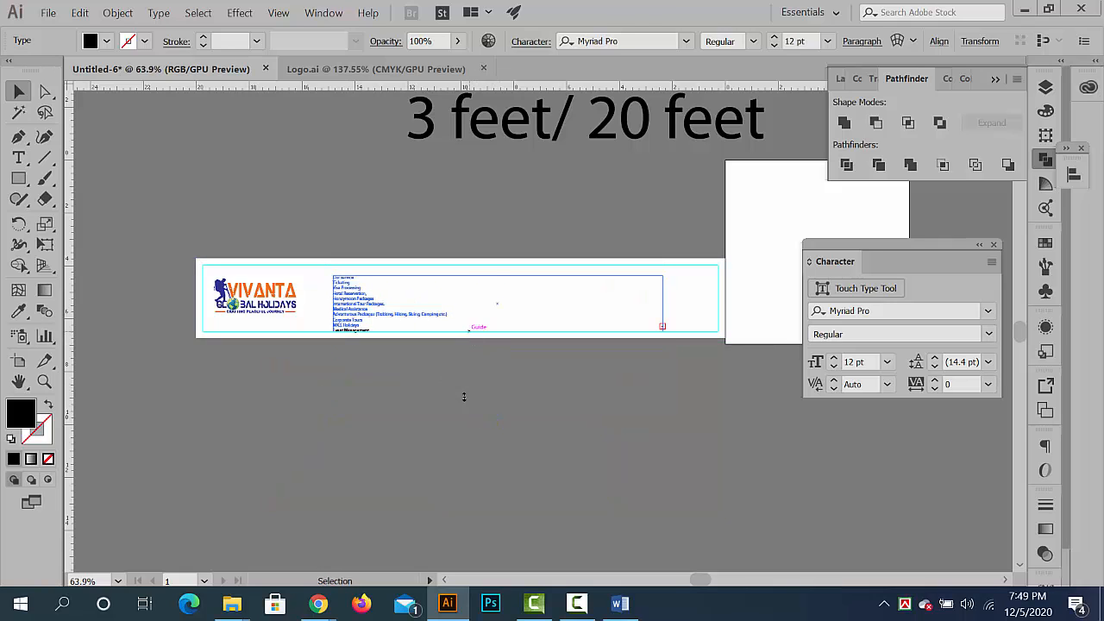
click(464, 397)
- Join Ticketing, Visa Processing and Hotel Reservation onto the "Our service" line, separated by tabs
key(ctrl+space)
drag(377, 279, 446, 337)
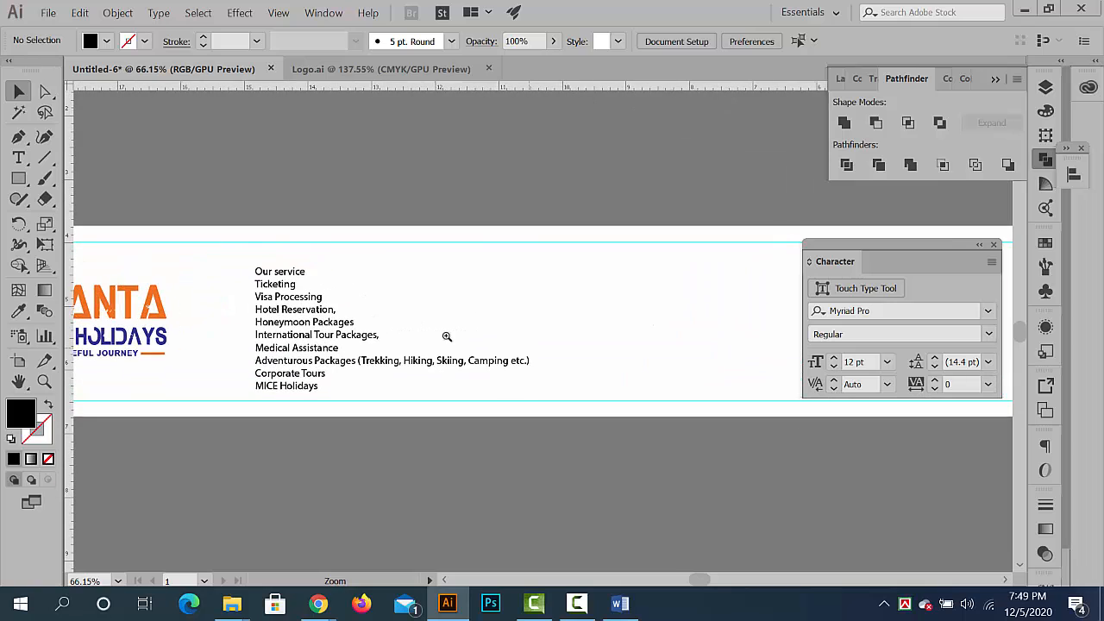
key(t)
click(267, 281)
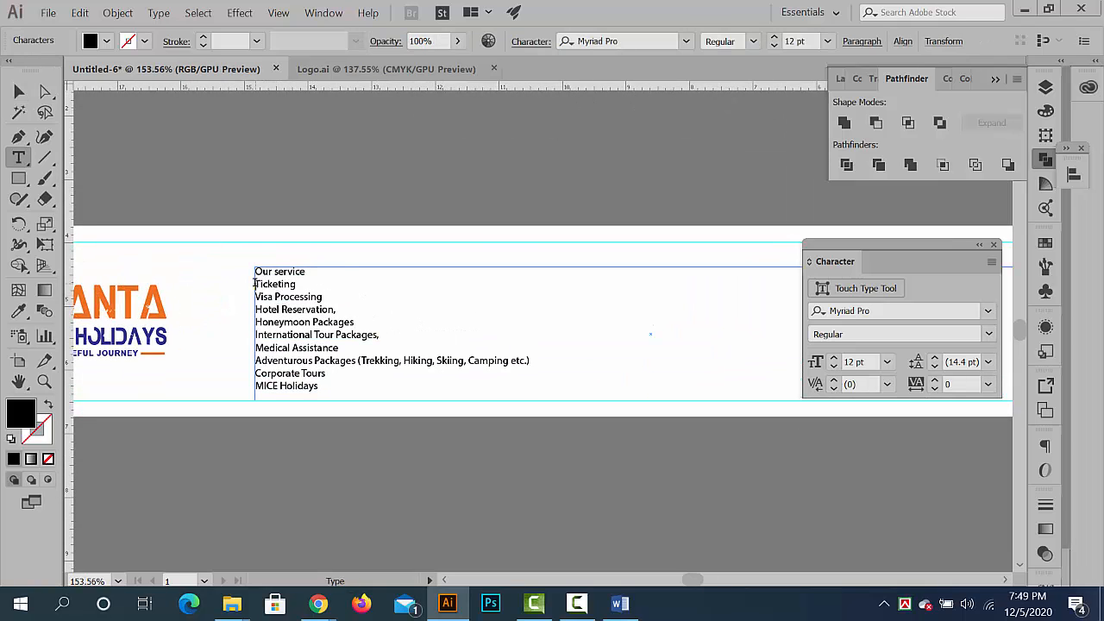
key(BackSpace)
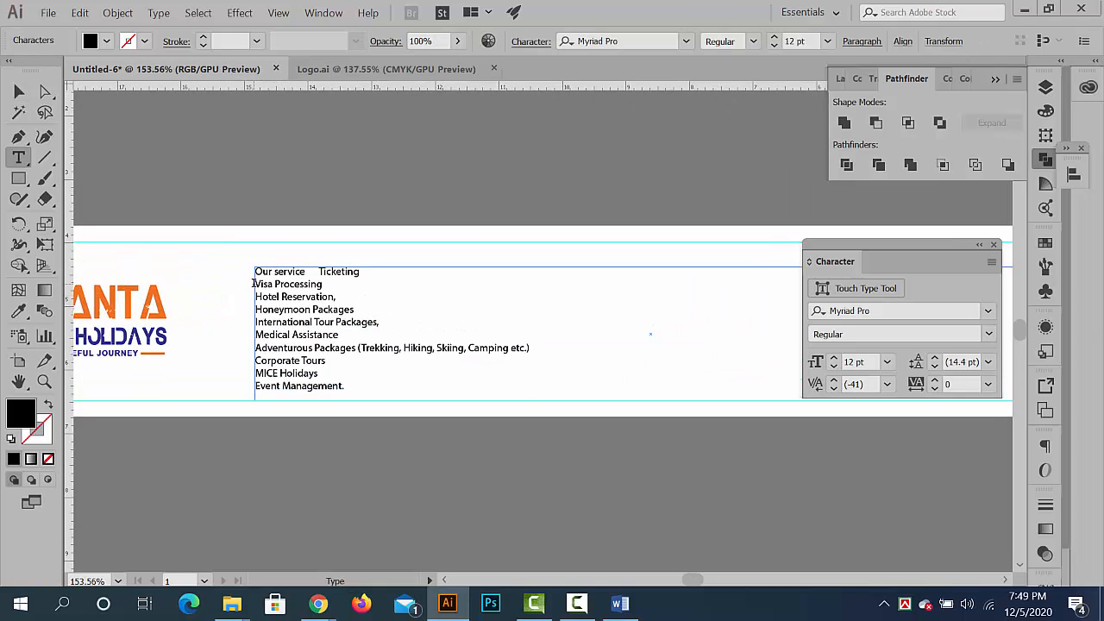
key(BackSpace)
key(Tab)
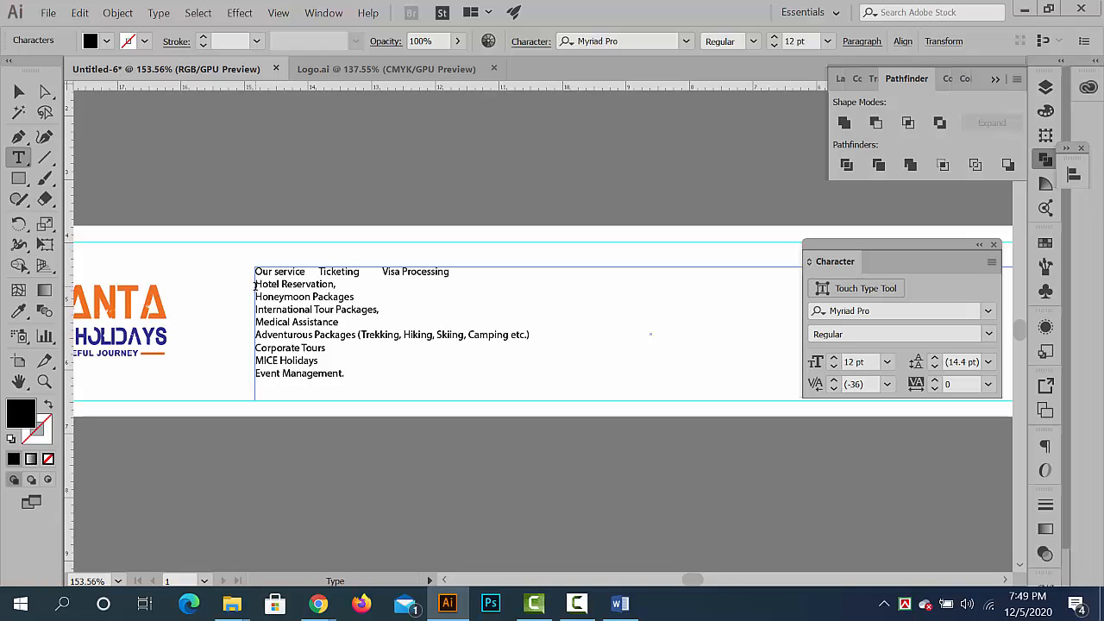
key(BackSpace)
key(Tab)
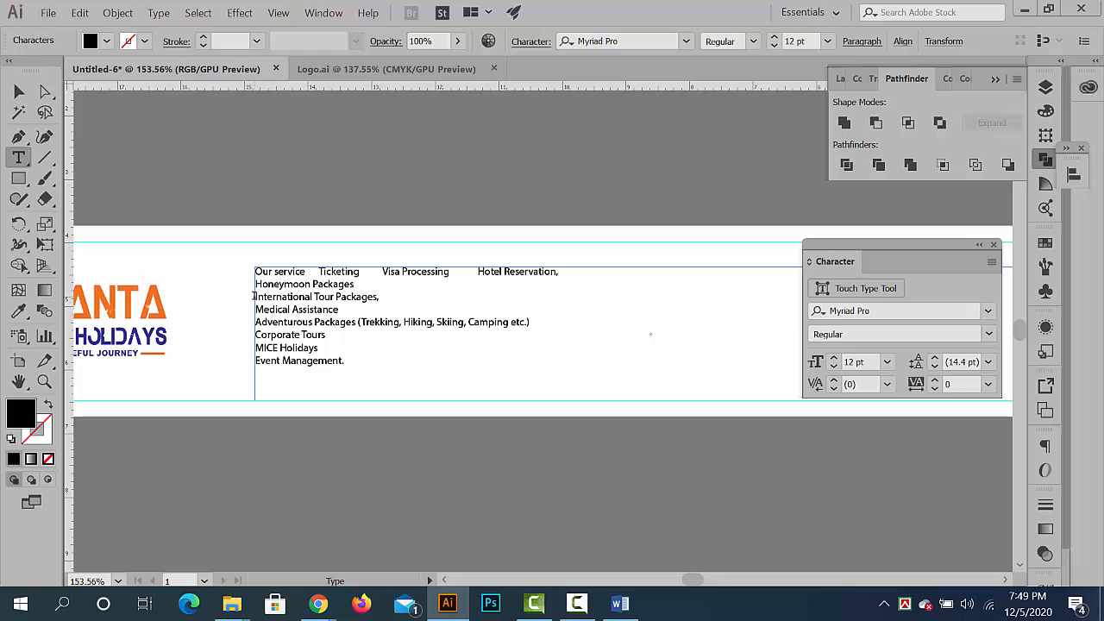
- Merge the remaining services into three tab-separated rows starting with Honeymoon Packages, Medical Assistance and Corporate Tours
key(BackSpace)
key(Tab)
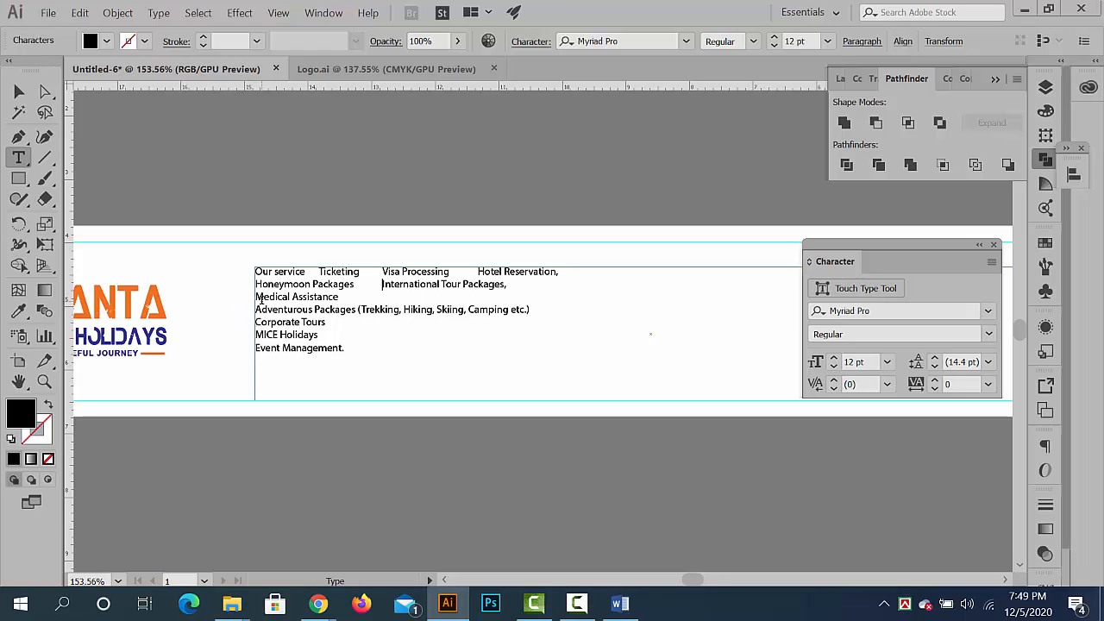
key(BackSpace)
key(Tab)
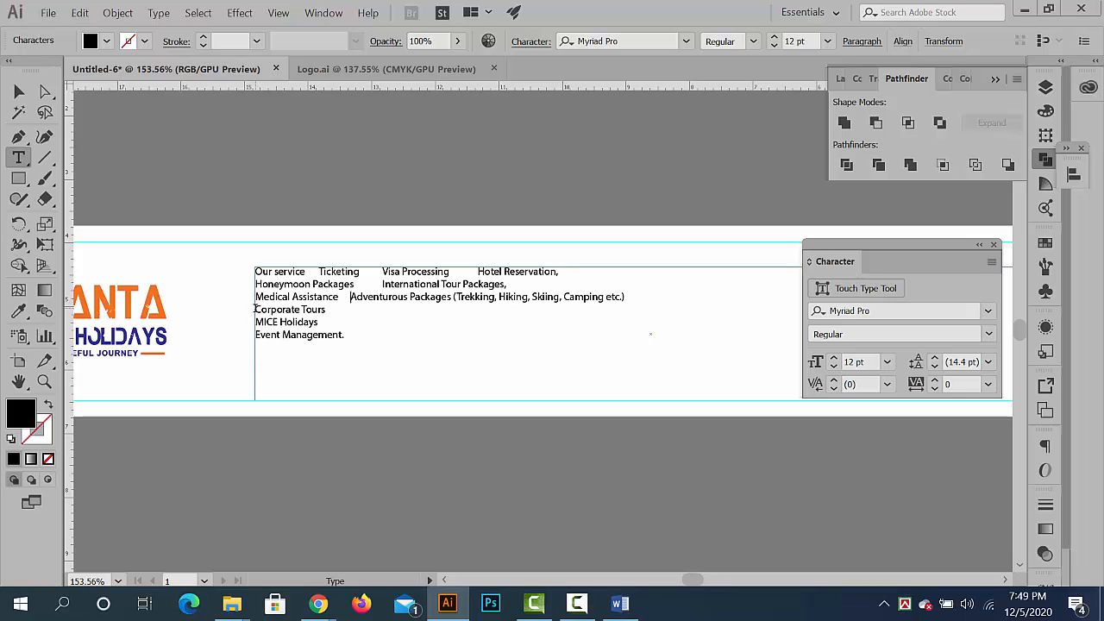
key(BackSpace)
key(Tab)
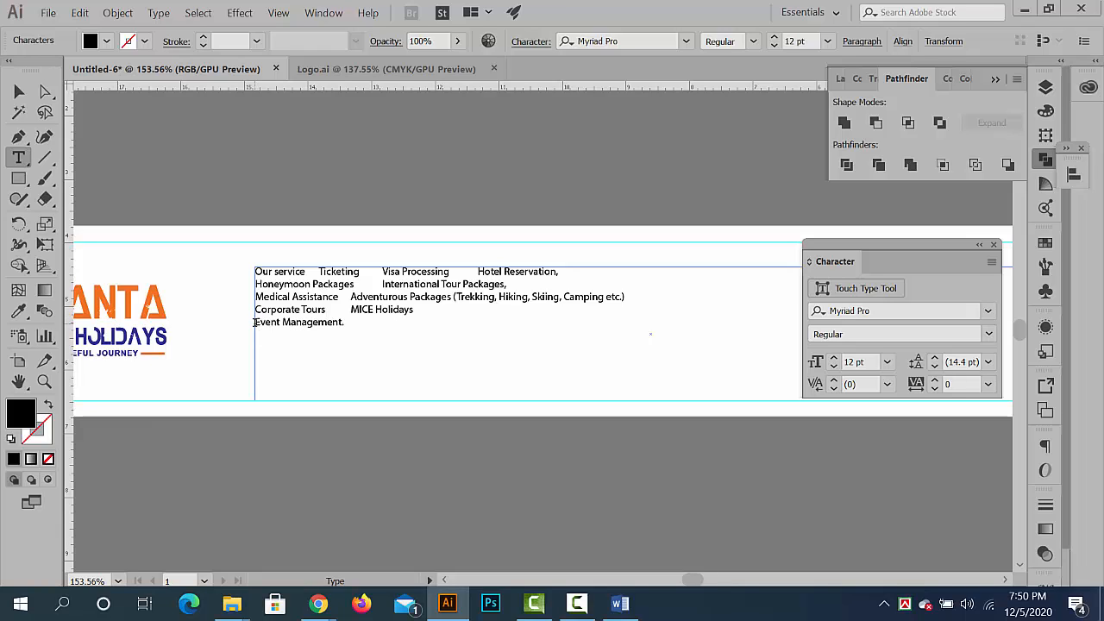
key(BackSpace)
key(Tab)
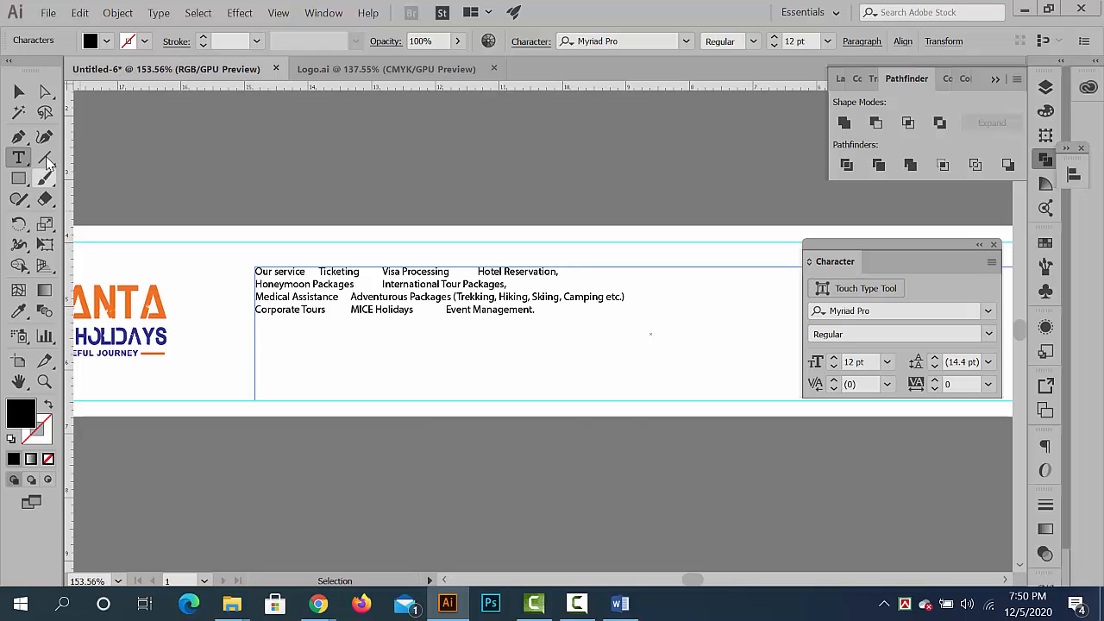
- Shrink the service list frame around its four rows and move it toward the middle of the banner
click(16, 101)
drag(629, 398, 609, 396)
drag(609, 396, 384, 396)
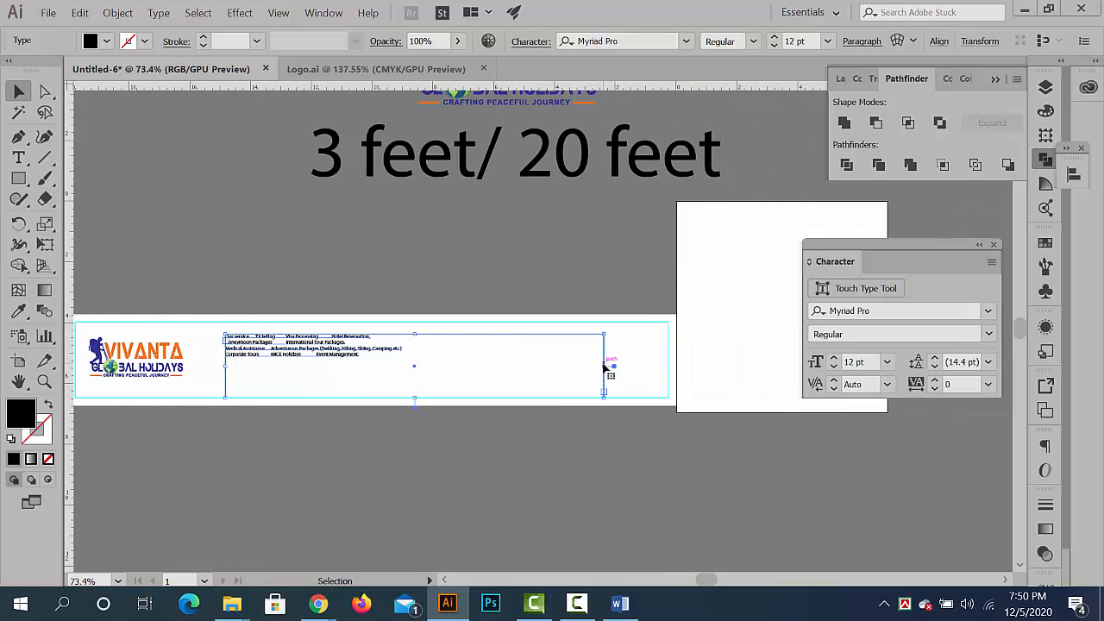
drag(595, 365, 445, 365)
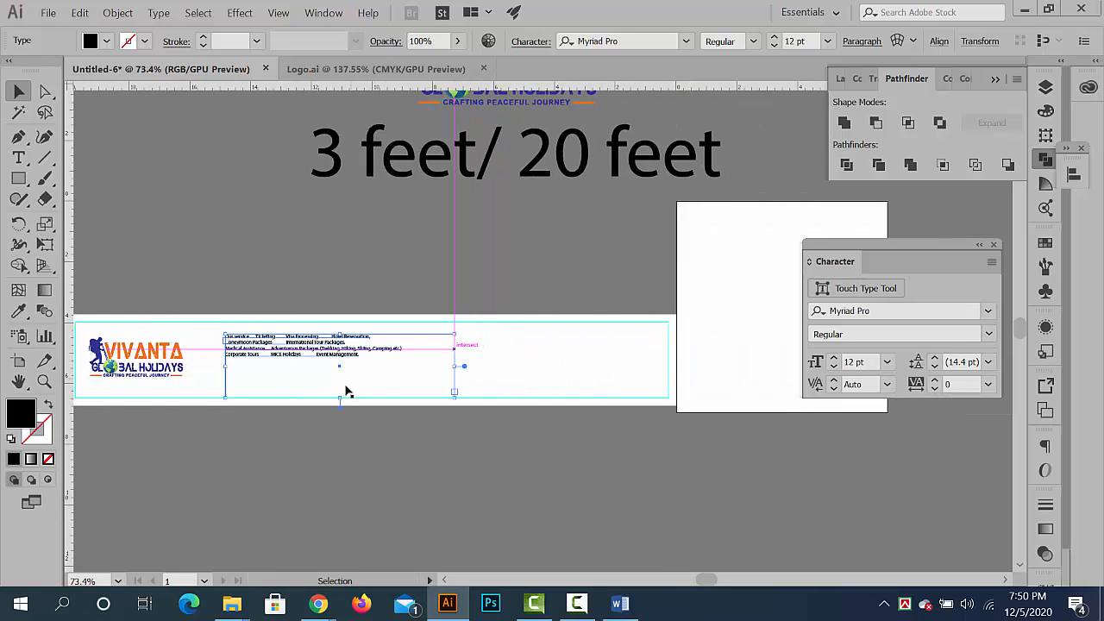
drag(340, 396, 374, 378)
click(412, 401)
drag(375, 379, 358, 358)
drag(274, 371, 349, 378)
click(133, 324)
click(213, 419)
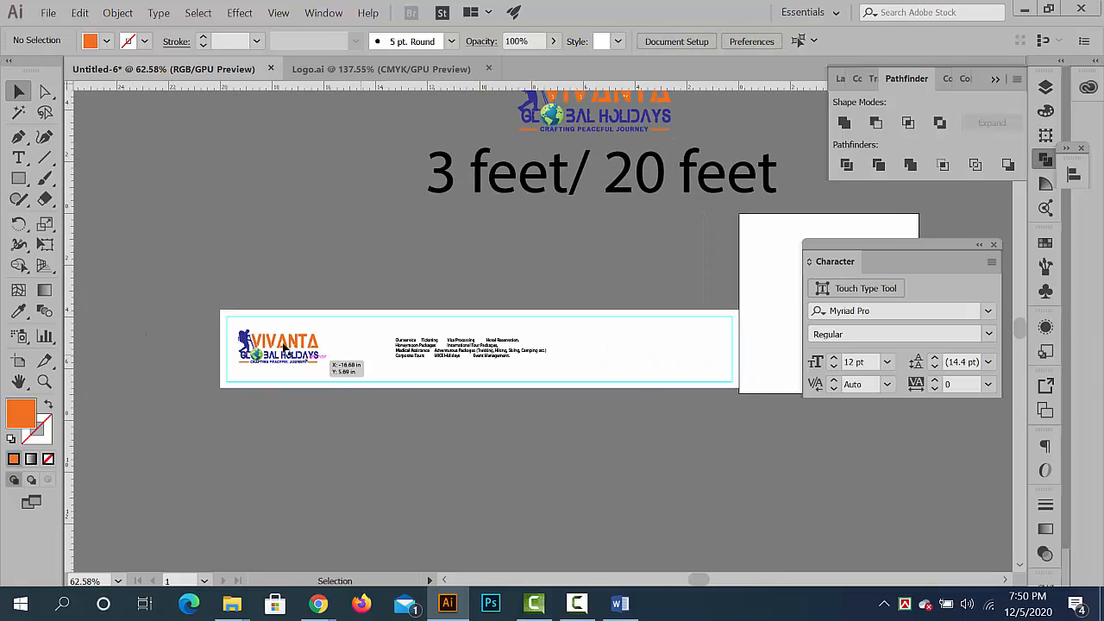
- Place a copy of the logo's hiker silhouette near the banner's right end and enlarge it to nearly the margin height
click(243, 342)
ctrl+drag(264, 345, 789, 356)
drag(789, 356, 631, 363)
key(ctrl+z)
click(617, 466)
drag(474, 353, 685, 404)
drag(634, 369, 700, 370)
click(661, 449)
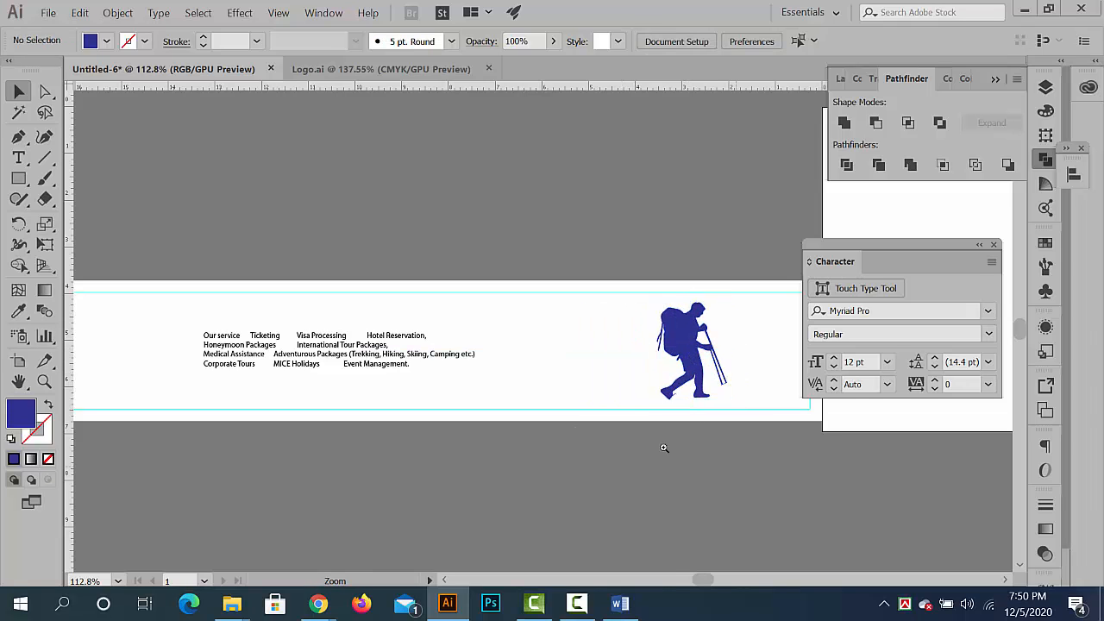
- Draw a thin full-width rectangle along the banner's bottom edge, beneath the logo and hiker
key(ctrl+0)
drag(385, 323, 295, 269)
scroll(467, 358, up, 2)
scroll(475, 319, up, 1)
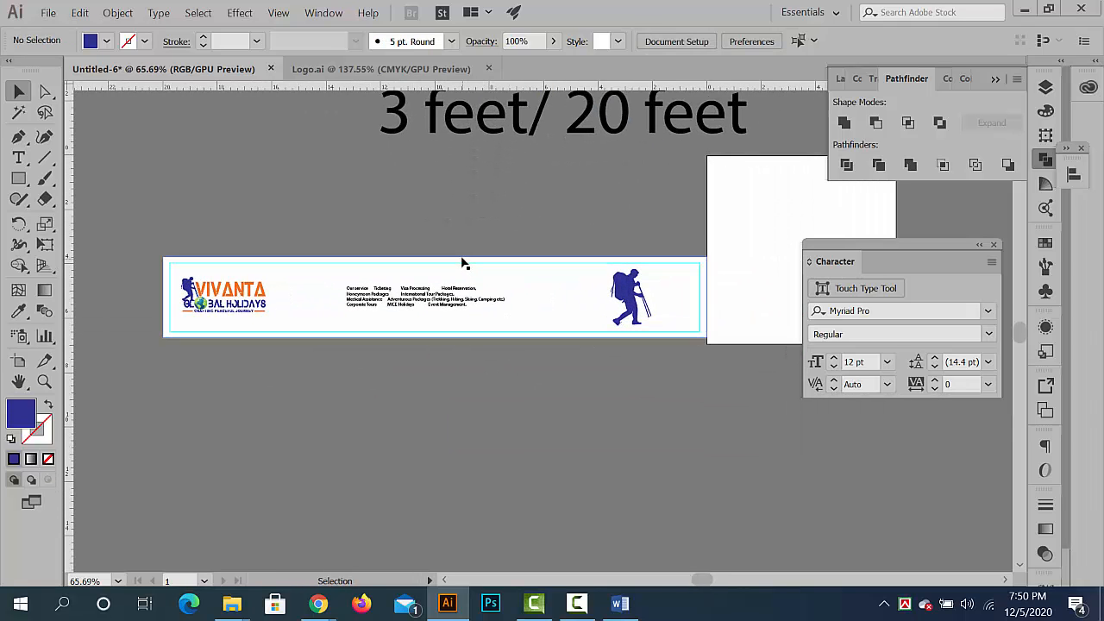
click(463, 257)
click(18, 178)
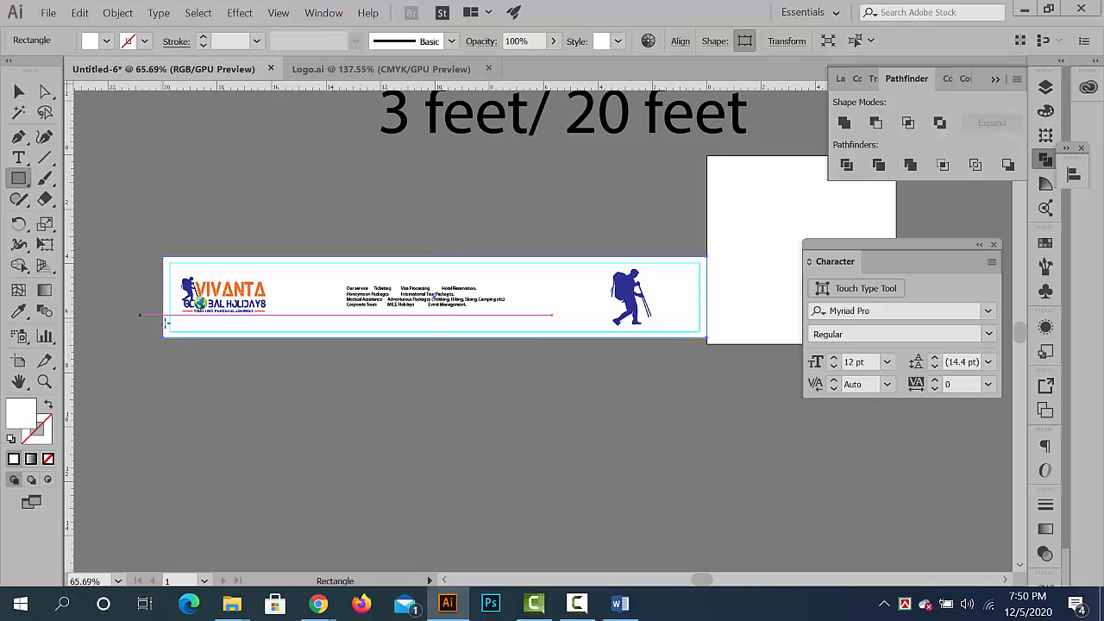
drag(164, 321, 707, 337)
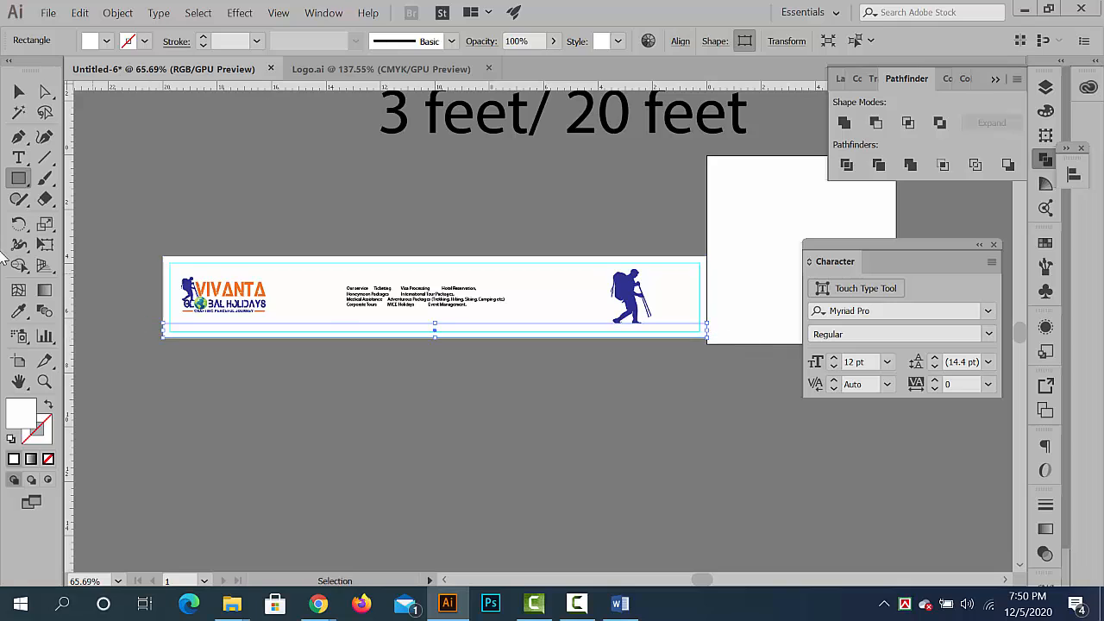
- Fill the bottom strip with the dark blue sampled from the logo's hiker, and deselect it
click(12, 313)
click(188, 289)
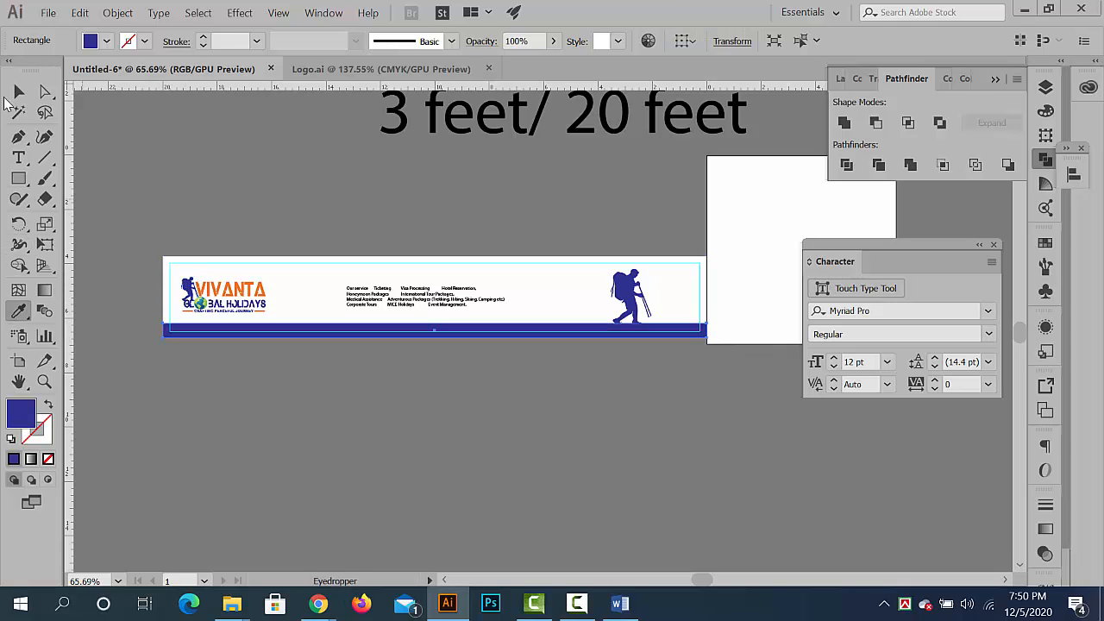
click(19, 92)
click(314, 373)
click(430, 323)
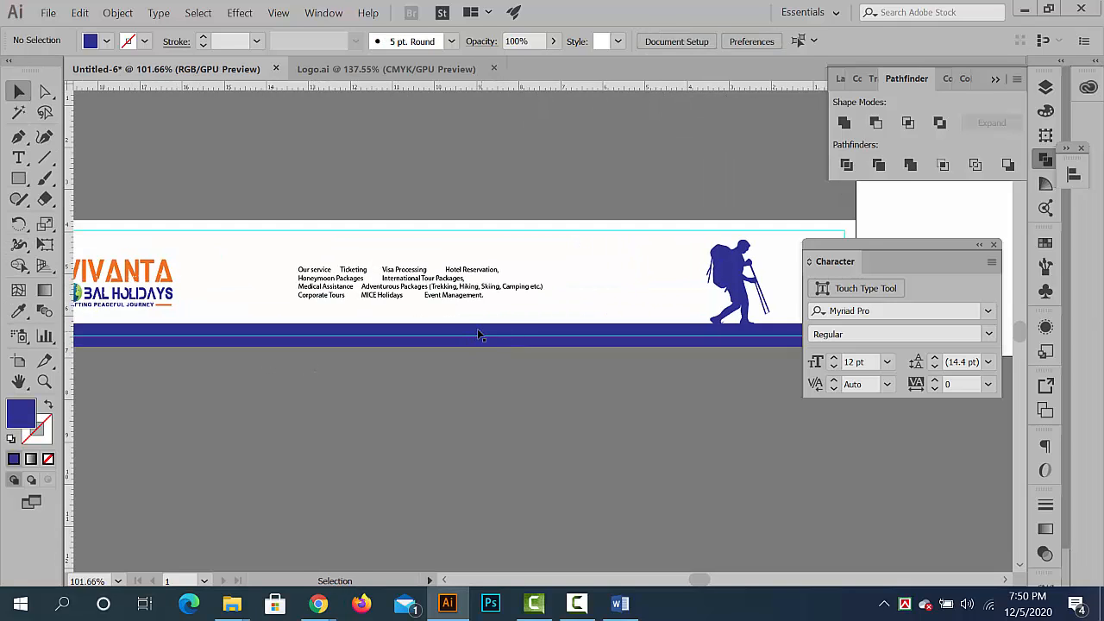
key(backslash)
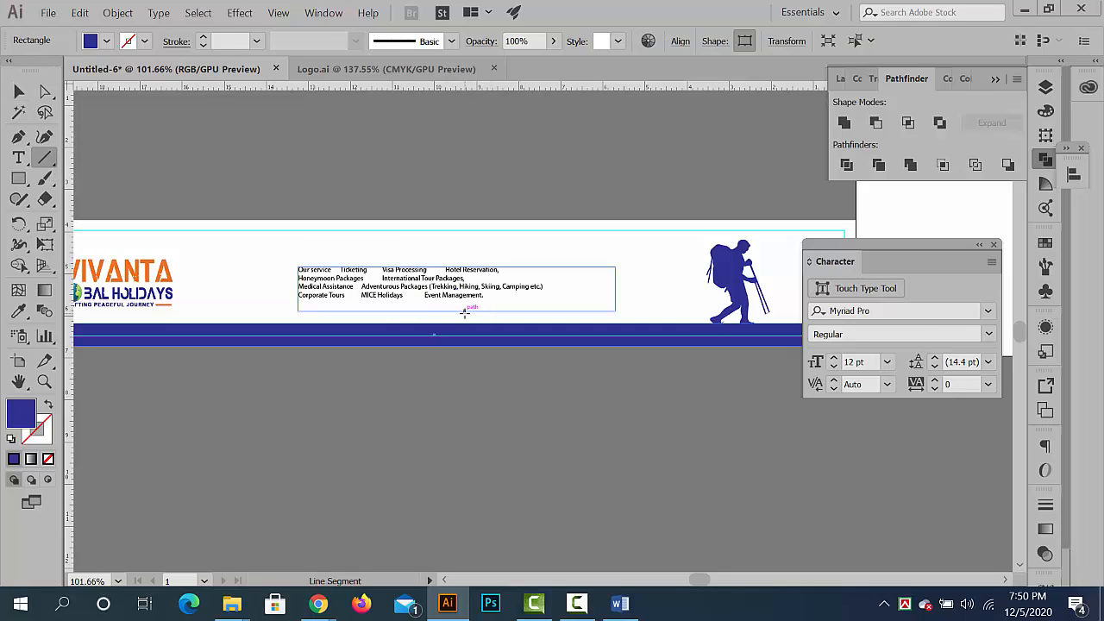
click(21, 93)
click(497, 401)
- Try to reposition the large hiker silhouette above the blue strip, and undo the move
drag(794, 280, 828, 397)
drag(351, 222, 215, 256)
drag(326, 273, 345, 267)
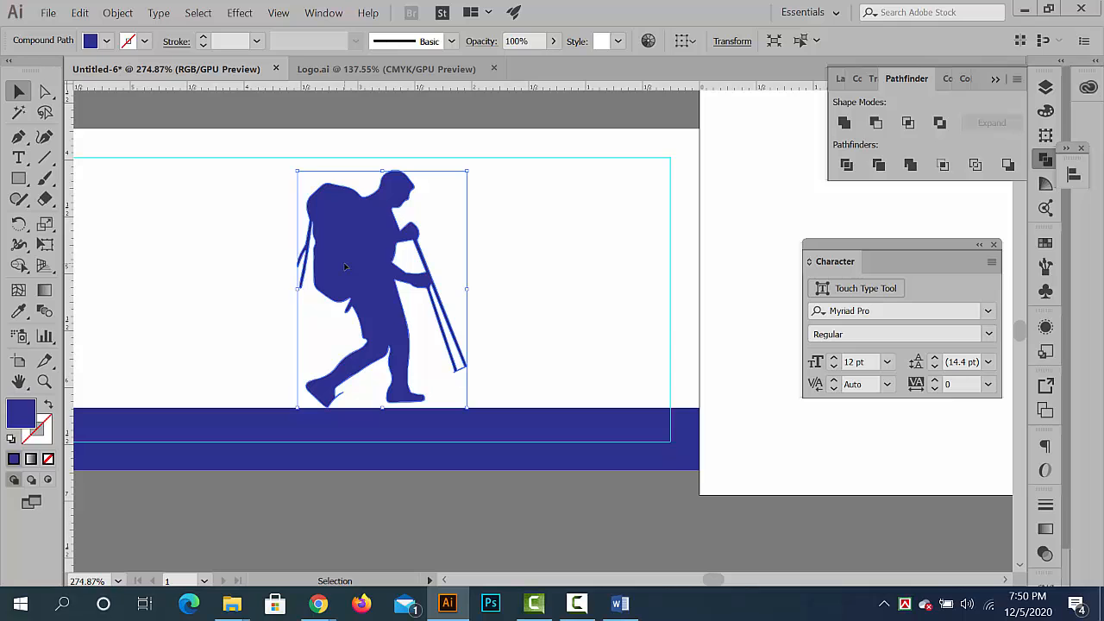
key(ctrl+z)
- Draw a diagonal line across the blue bottom strip, below the service list and extending past both strip edges
click(450, 510)
drag(461, 501, 456, 426)
drag(576, 370, 495, 357)
drag(328, 415, 458, 338)
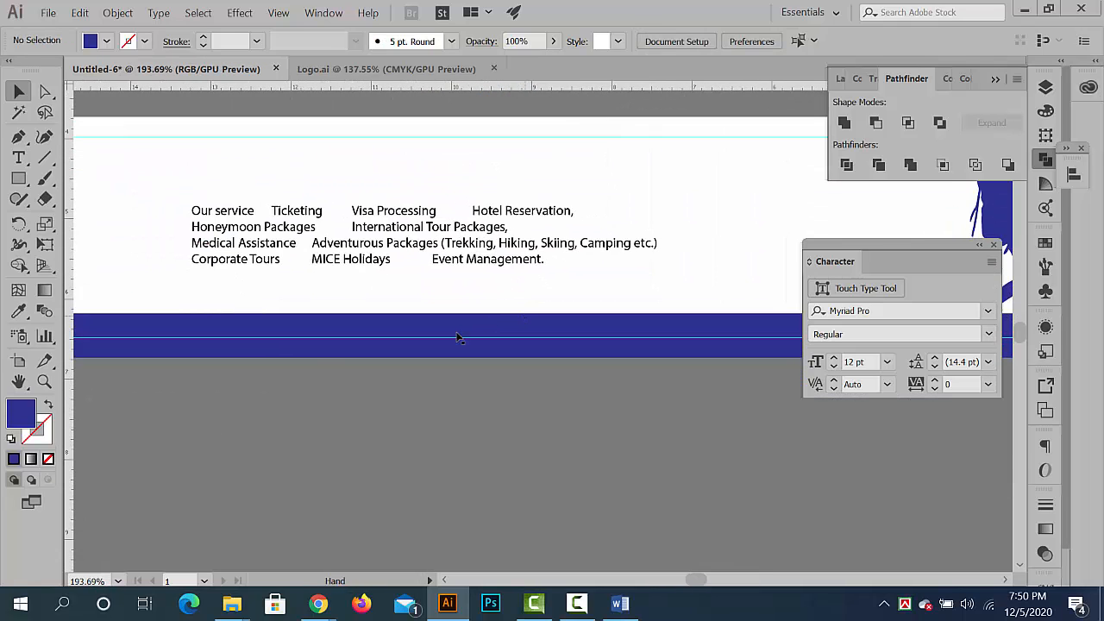
click(457, 337)
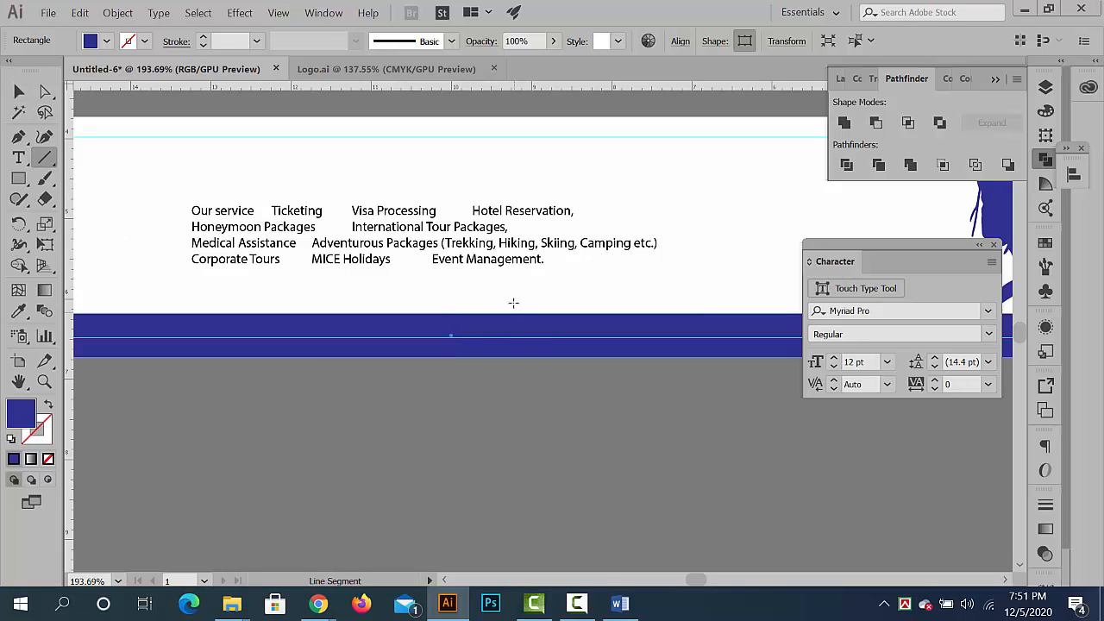
drag(511, 300, 364, 399)
click(18, 91)
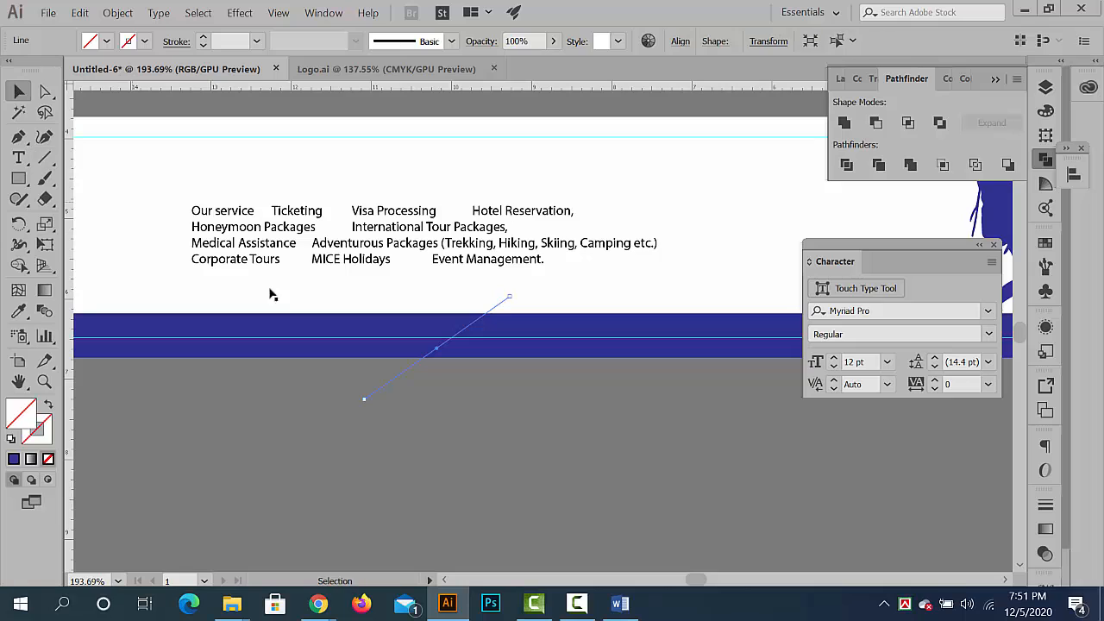
- Divide the blue strip along the diagonal line with Pathfinder, ungroup the resulting pieces and deselect them
shift+click(384, 327)
drag(461, 348, 345, 340)
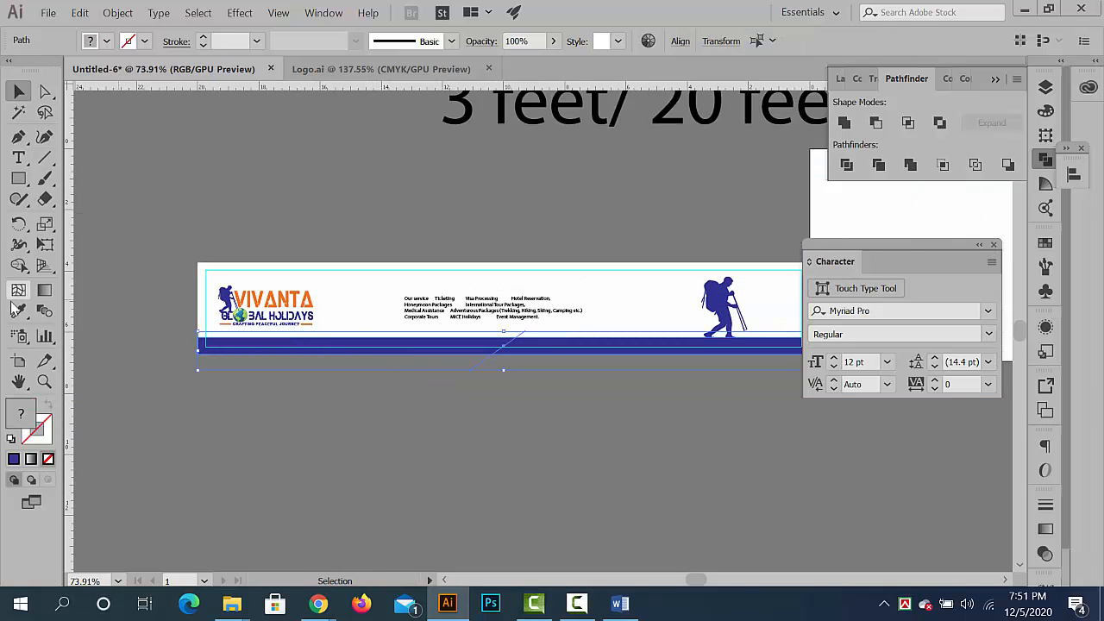
click(846, 166)
right_click(605, 346)
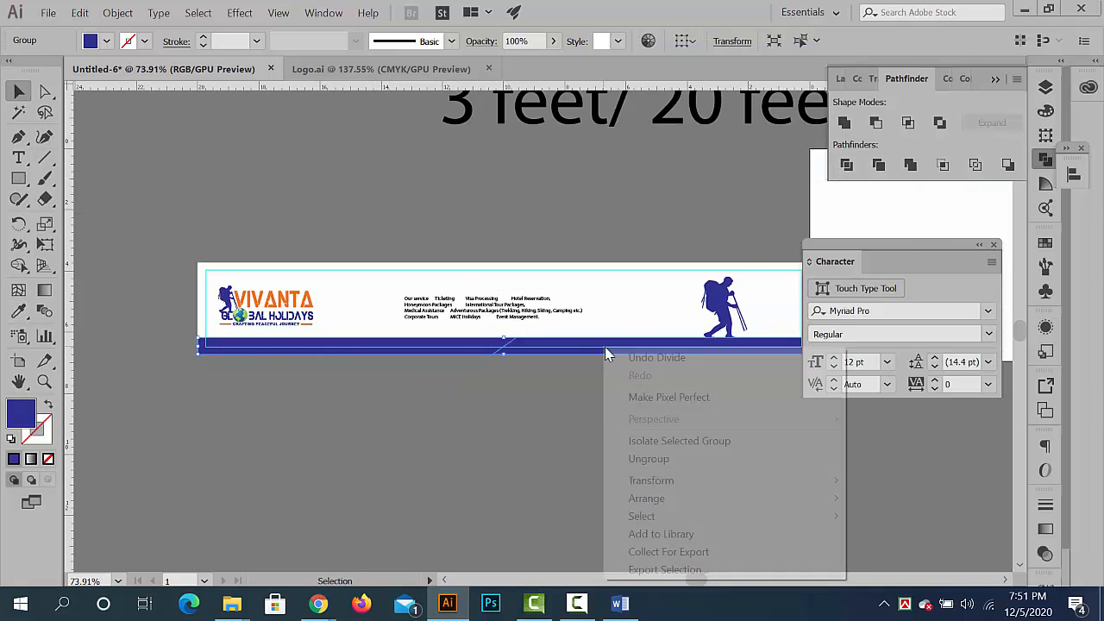
click(660, 460)
click(641, 390)
drag(548, 368, 608, 361)
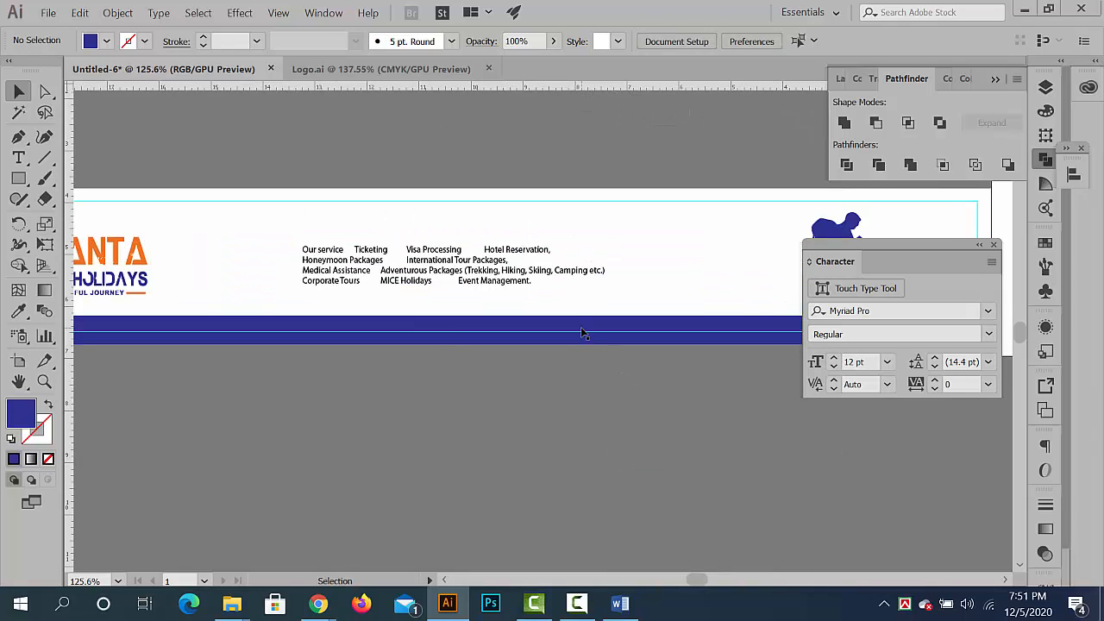
- Fill the strip's section beneath the large hiker with the orange sampled from the logo's VIVANTA lettering, and deselect it
click(584, 331)
click(19, 311)
drag(232, 276, 355, 300)
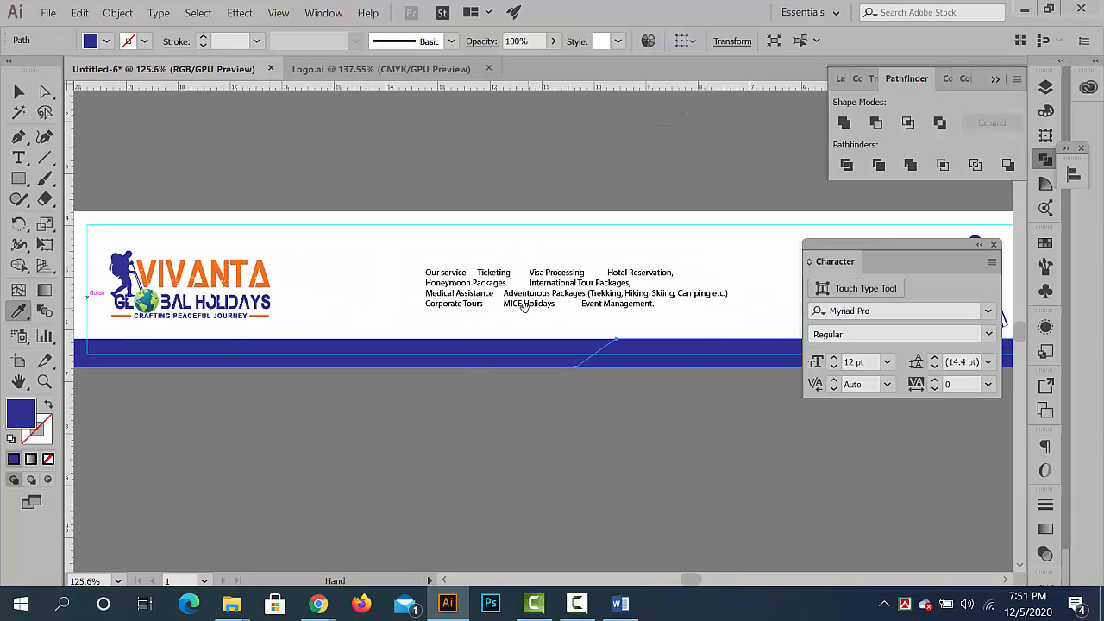
drag(523, 306, 120, 274)
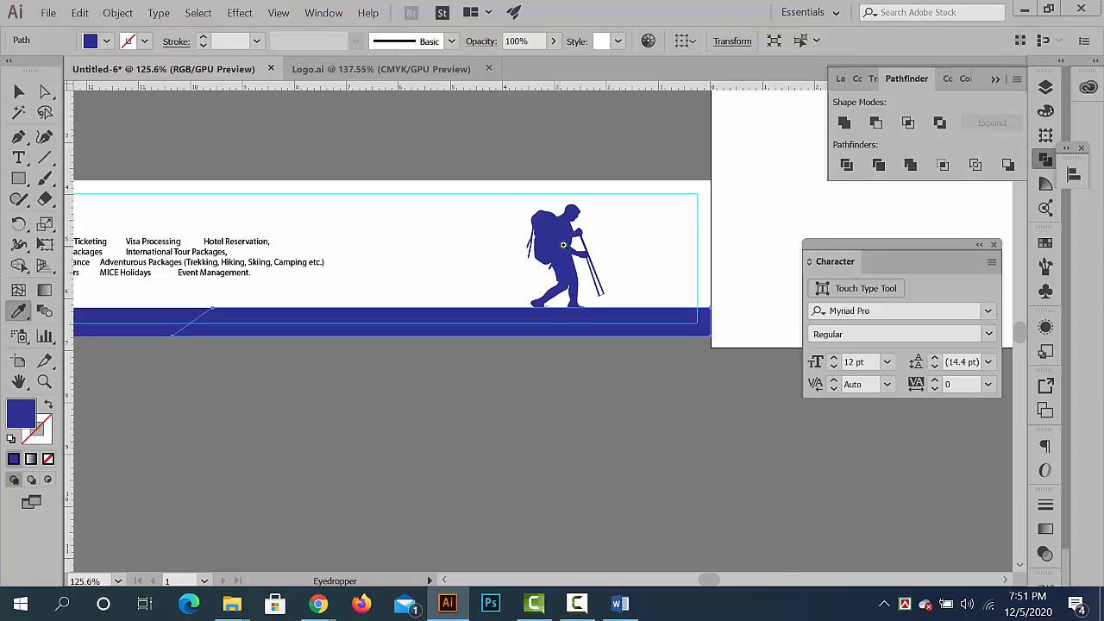
drag(563, 245, 713, 317)
drag(625, 298, 465, 274)
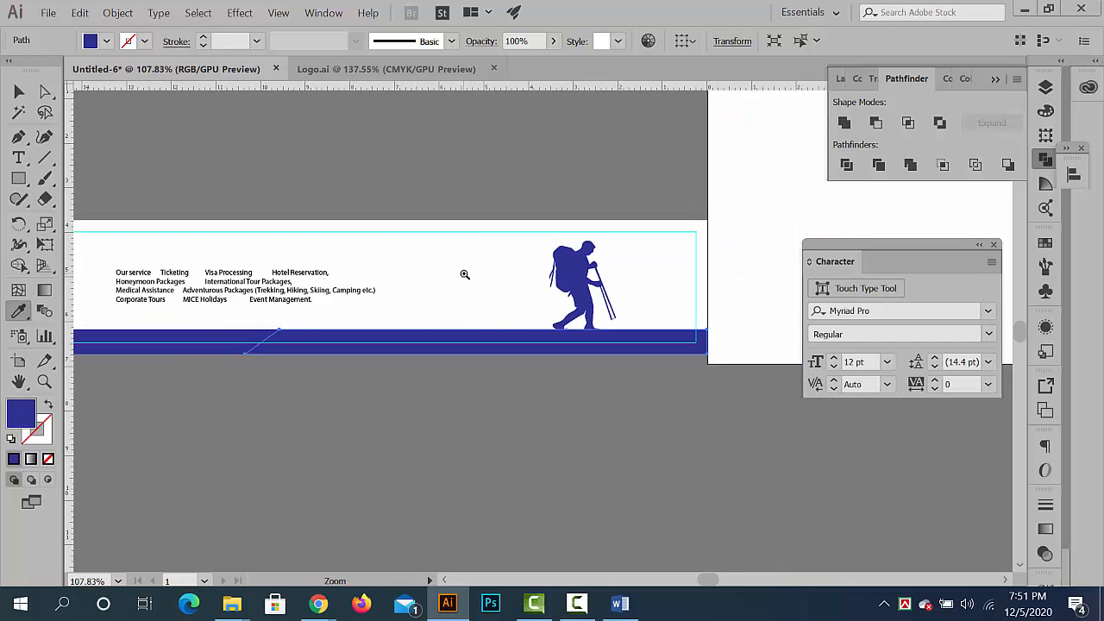
drag(271, 261, 348, 261)
drag(482, 284, 650, 304)
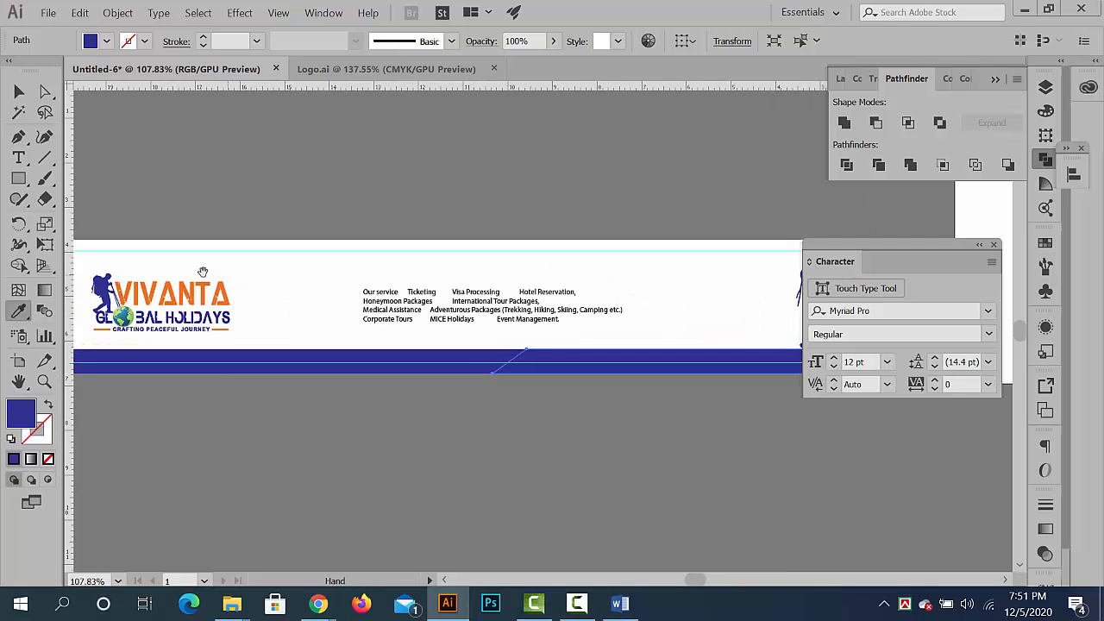
drag(150, 274, 405, 284)
drag(199, 283, 390, 312)
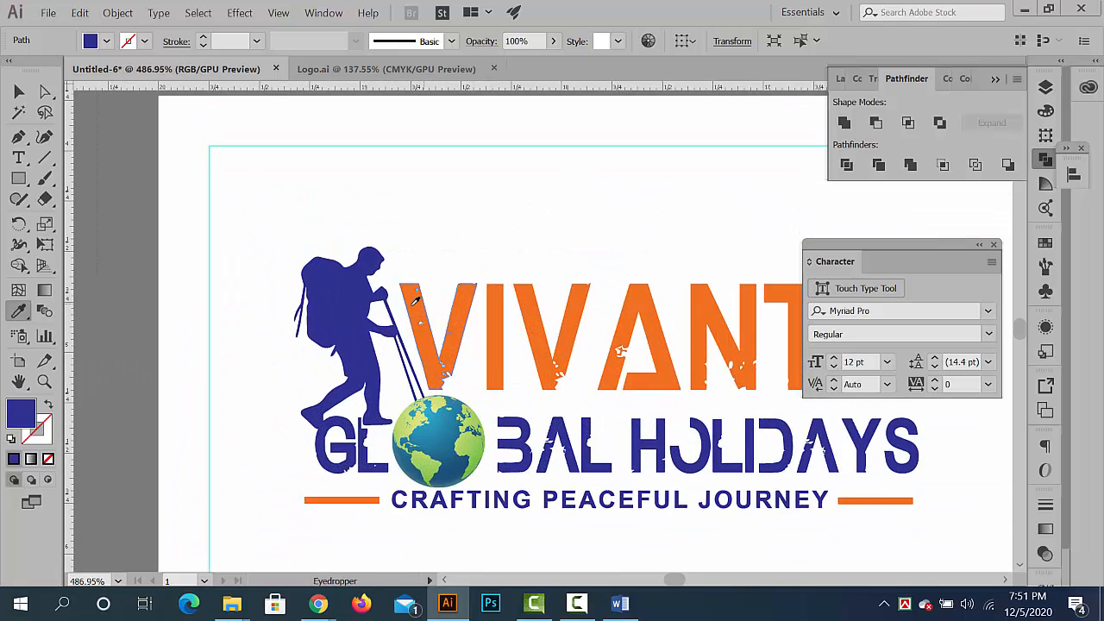
click(15, 95)
click(203, 237)
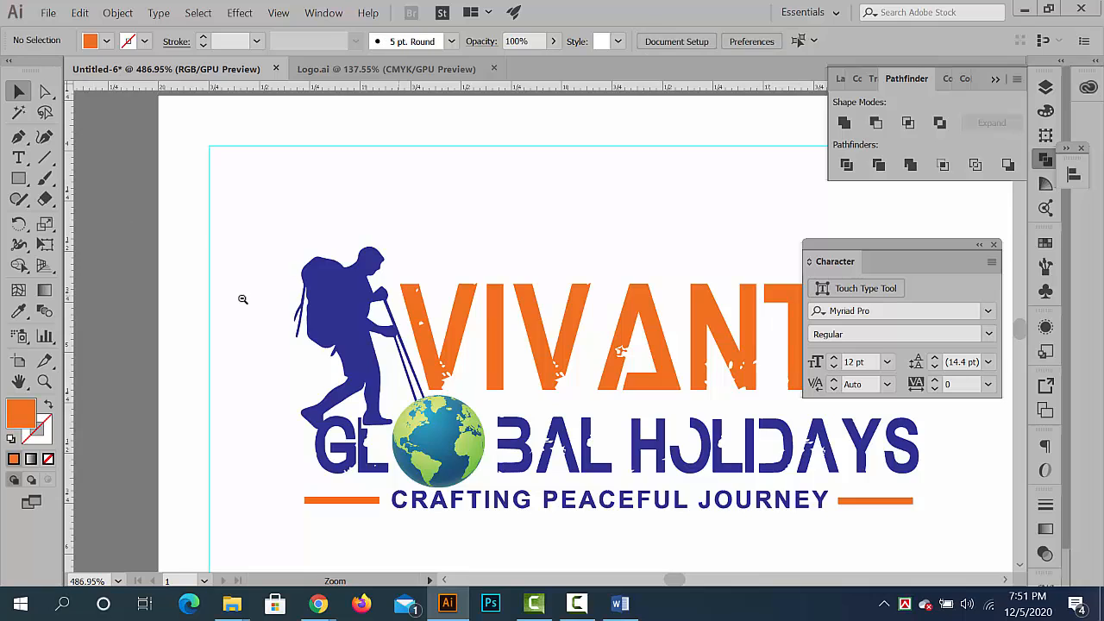
- Examine the overall banner layout with its blue and orange bottom strip
drag(292, 297, 129, 289)
drag(483, 380, 350, 326)
drag(490, 415, 267, 339)
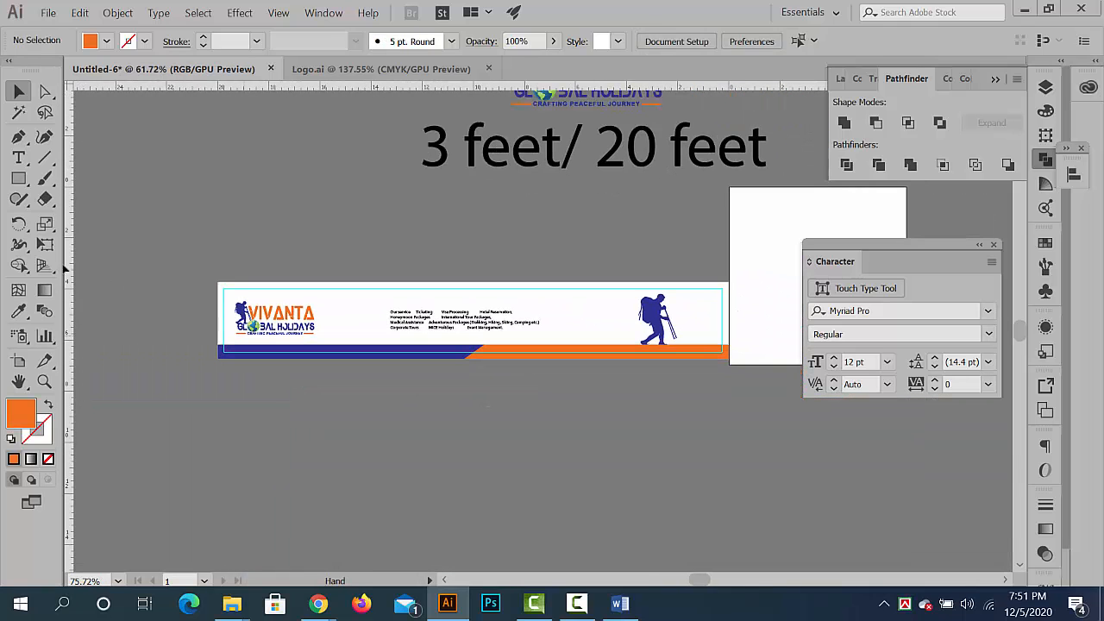
drag(514, 461, 265, 380)
drag(379, 384, 742, 385)
drag(660, 318, 509, 262)
click(585, 507)
drag(628, 473, 480, 450)
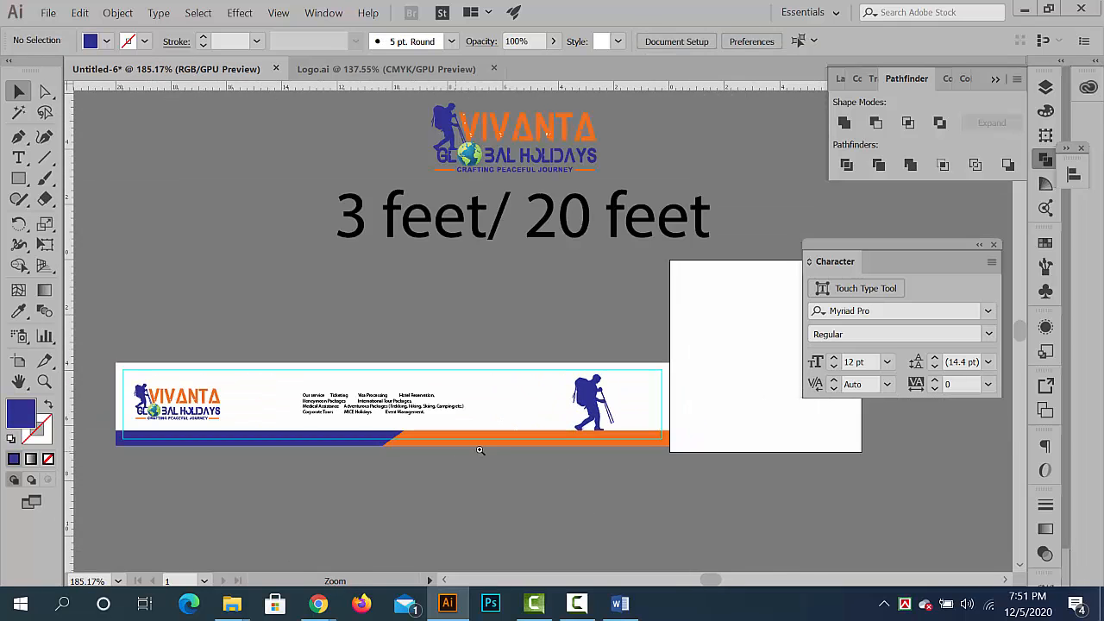
drag(367, 412, 334, 384)
drag(319, 352, 285, 260)
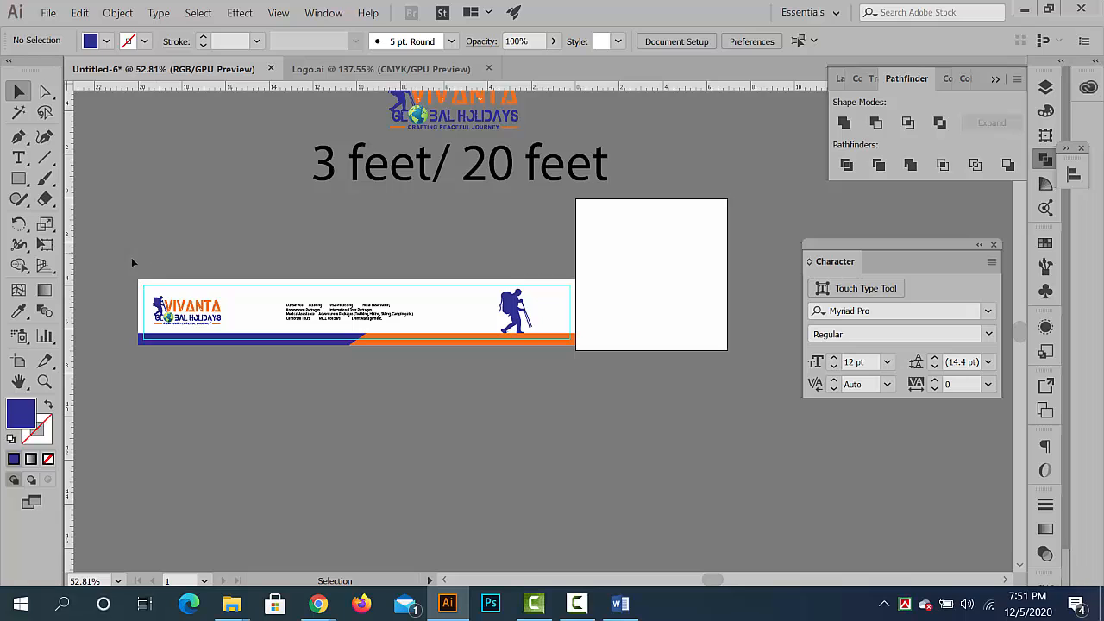
drag(445, 320, 289, 300)
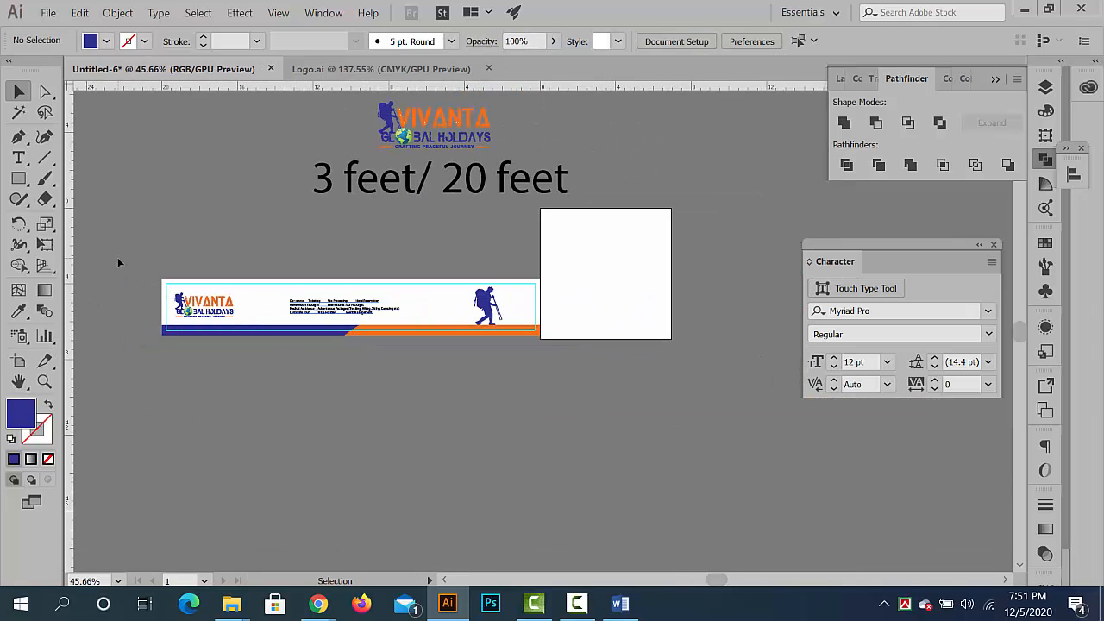
- Group all of the banner's artwork, including its margin guides, and shift the group slightly down from its original position
key(ctrl+a)
click(513, 357)
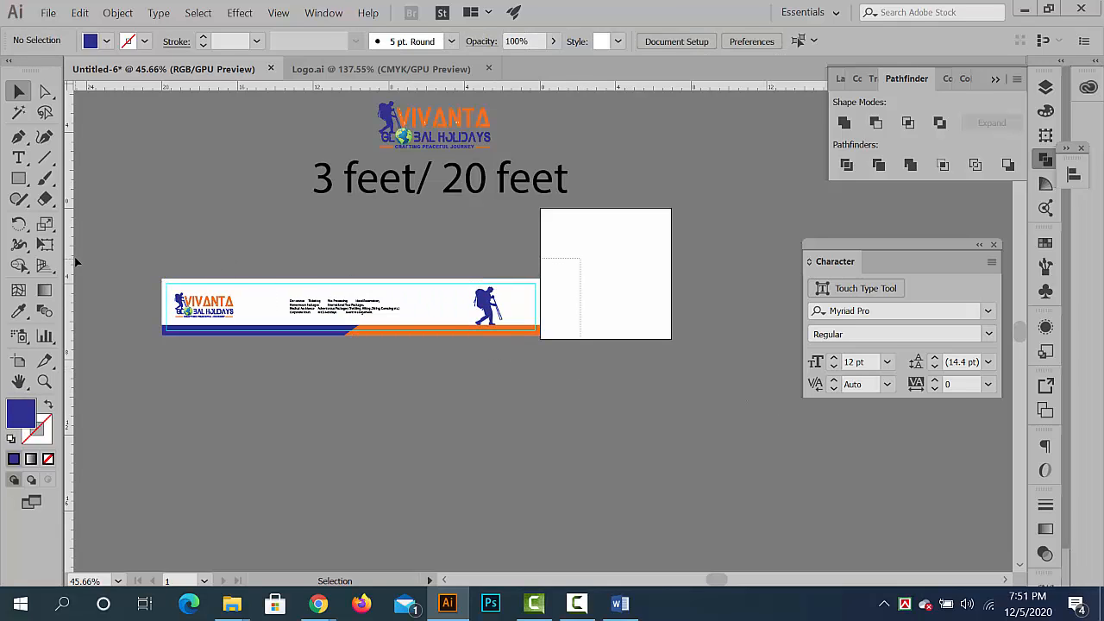
key(ctrl+a)
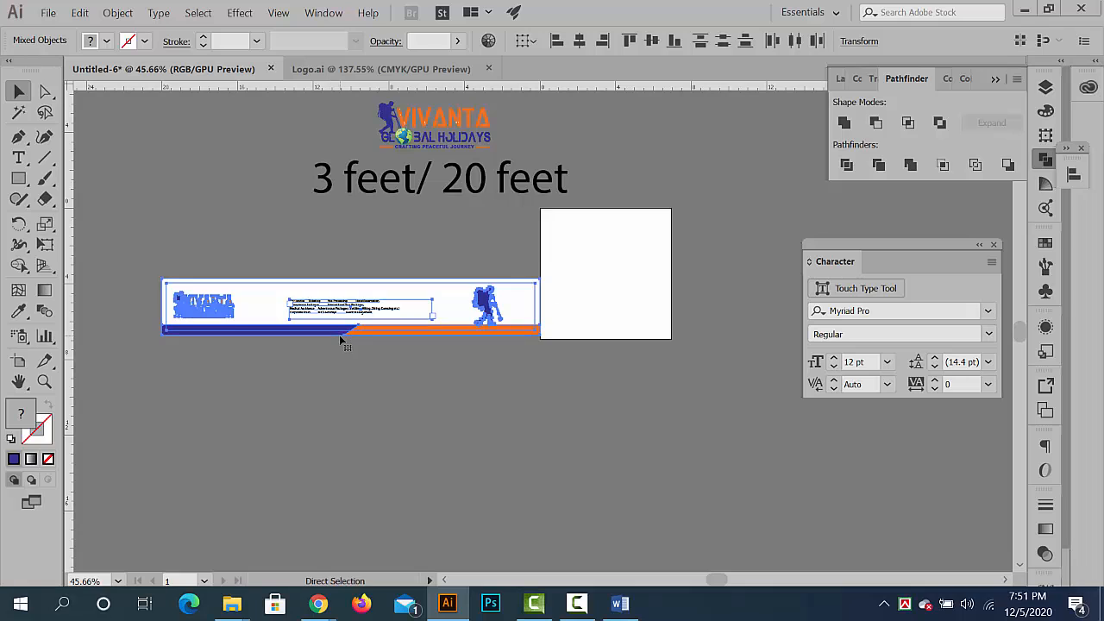
click(431, 390)
drag(435, 335, 470, 391)
click(469, 391)
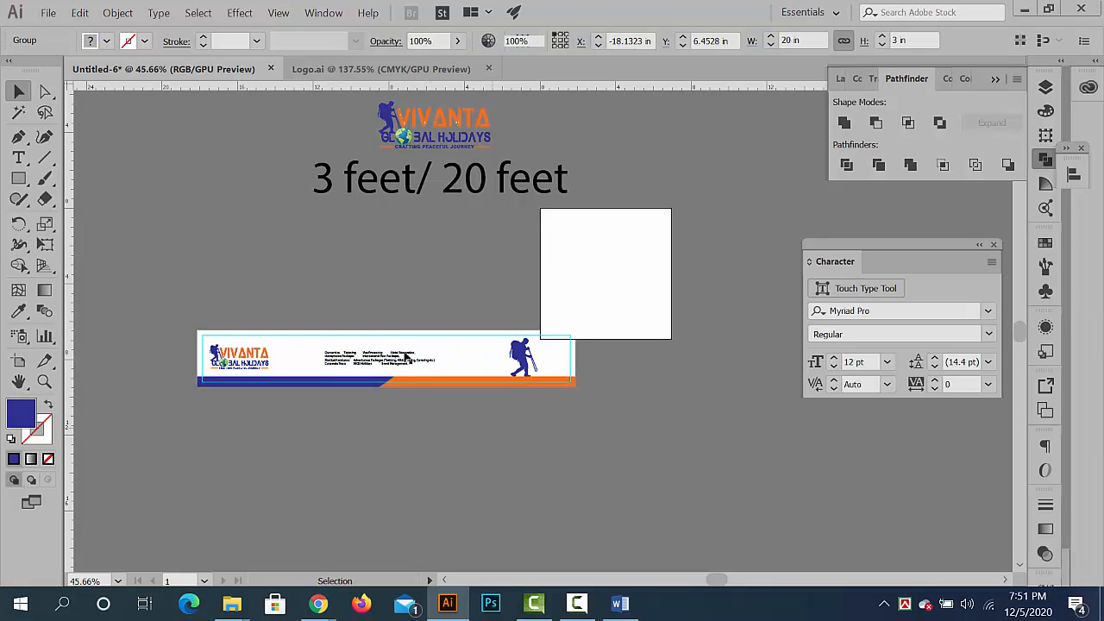
mouse_move(410, 359)
mouse_down()
mouse_move(389, 323)
mouse_move(391, 352)
mouse_up()
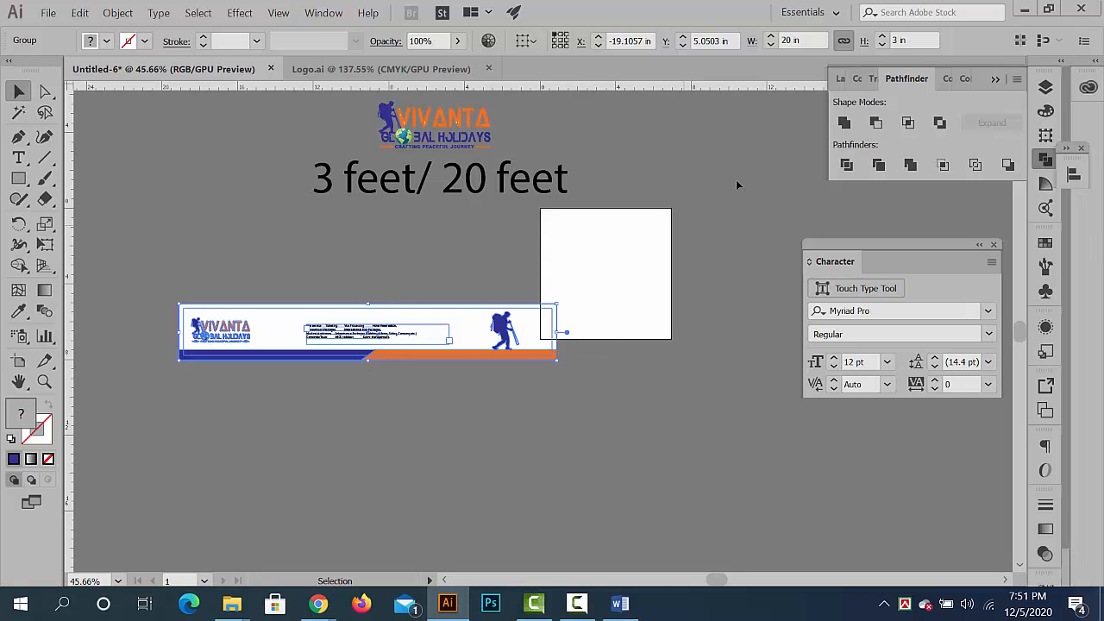
click(324, 12)
mouse_move(374, 612)
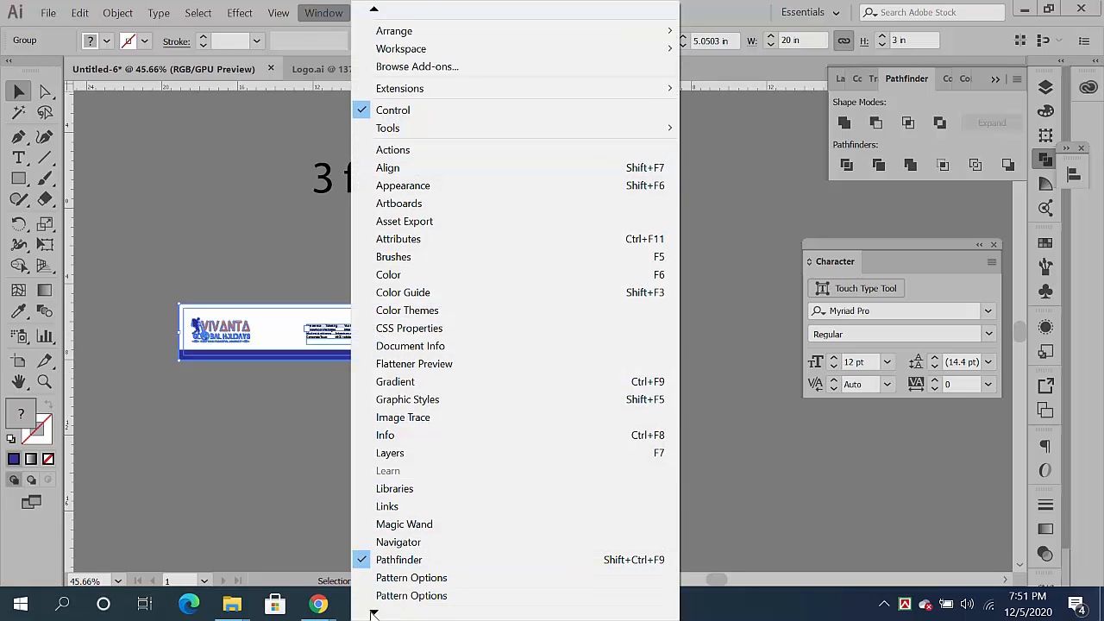
click(273, 528)
- Reposition the grouped banner below the size text, at about X -19.83 in and Y 5.28 in
mouse_move(316, 322)
mouse_down()
mouse_move(727, 457)
mouse_move(888, 441)
mouse_move(886, 400)
mouse_move(665, 404)
mouse_move(984, 463)
mouse_move(752, 437)
mouse_move(595, 387)
mouse_move(656, 376)
mouse_move(862, 405)
mouse_move(438, 365)
mouse_move(302, 318)
mouse_up()
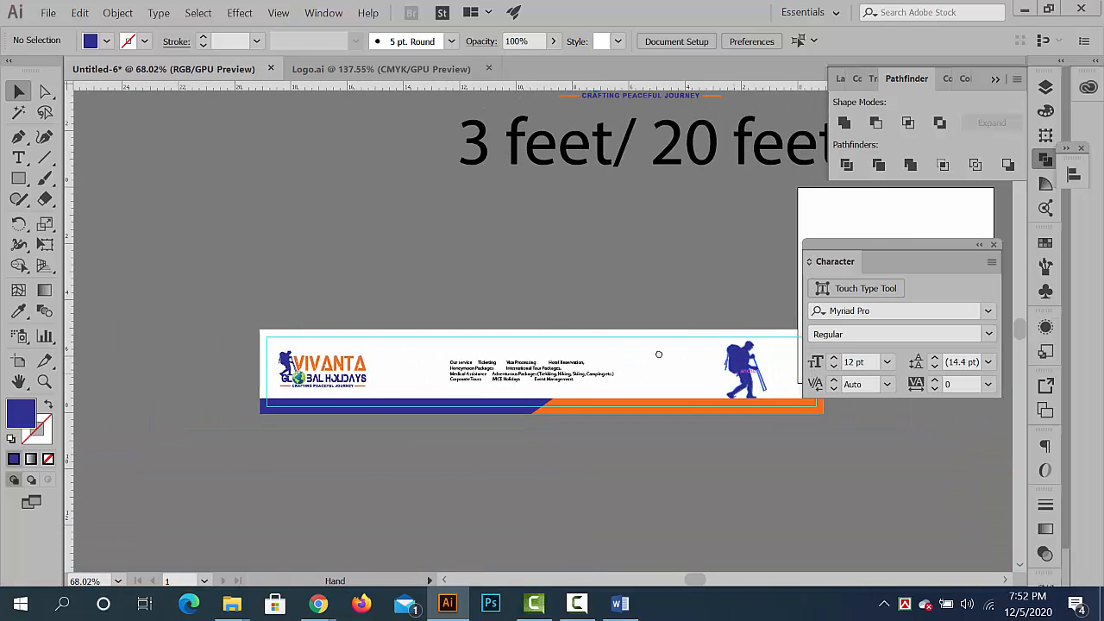
drag(658, 354, 585, 332)
drag(511, 357, 458, 324)
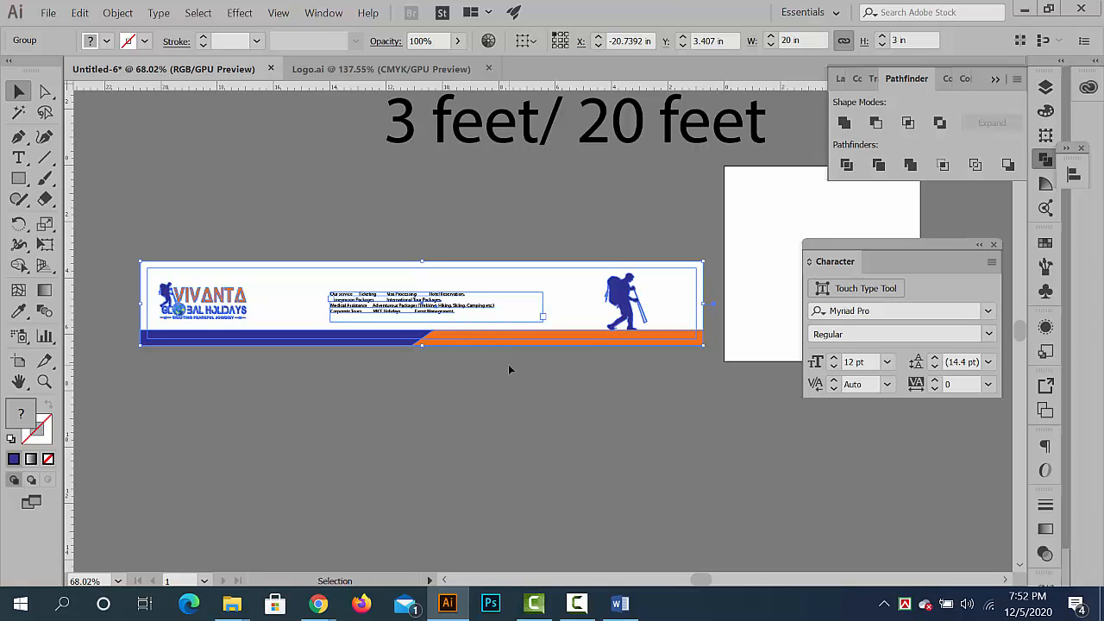
drag(577, 381, 503, 377)
- Scale the grouped banner proportionally to its real height of 36 in using the Transform settings
click(323, 12)
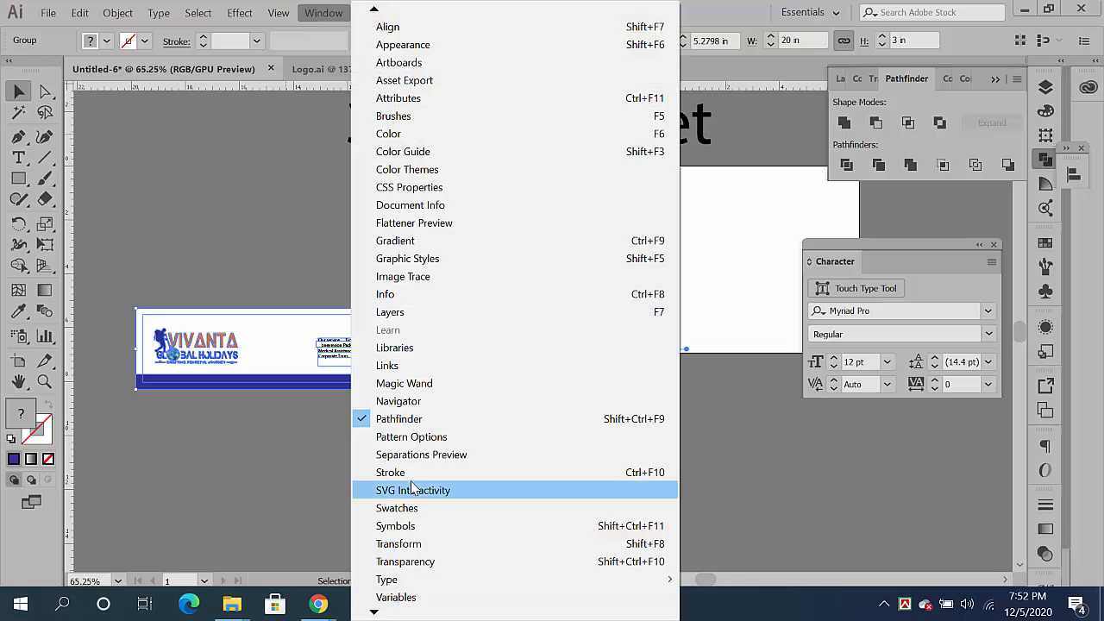
mouse_move(376, 614)
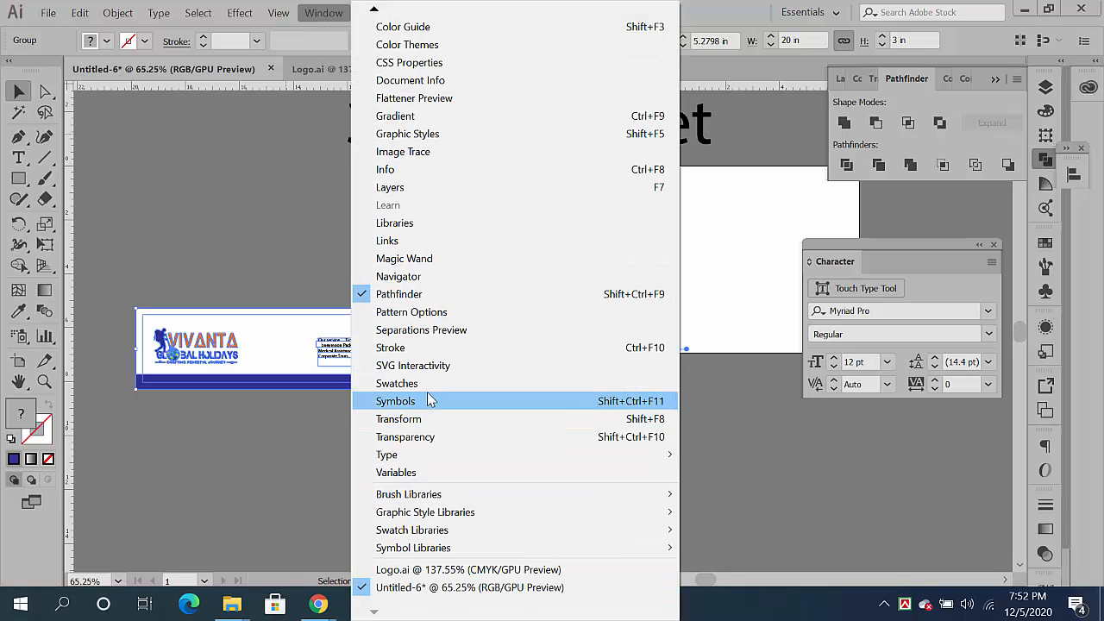
click(417, 419)
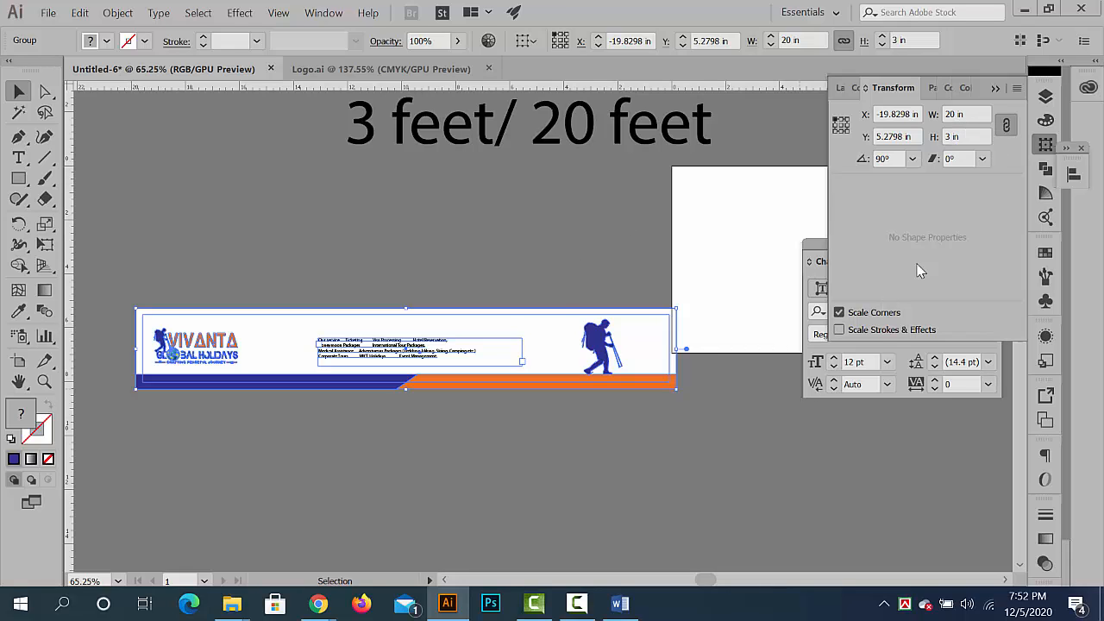
click(976, 139)
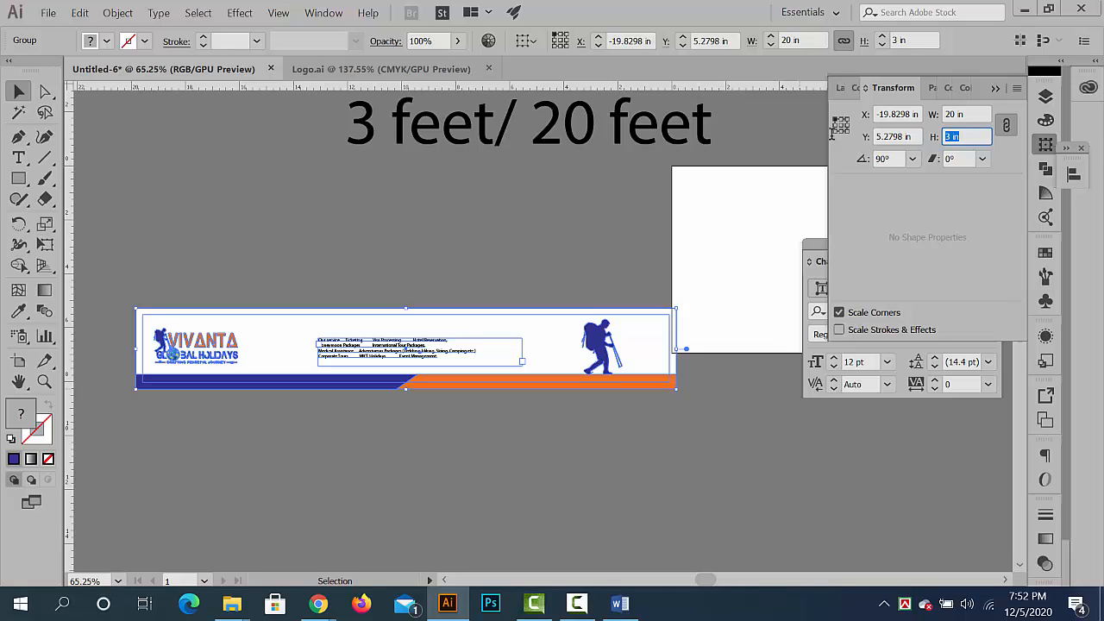
text(36)
key(Return)
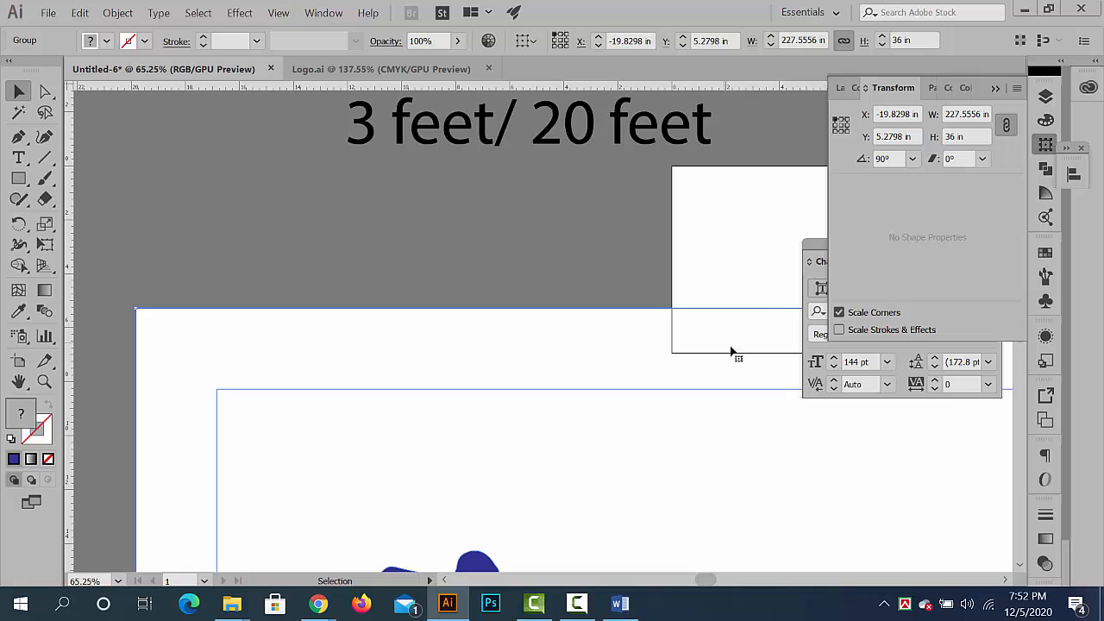
- Move the enlarged banner above the small artboard, roughly centred across the canvas area at about X -113 in, Y -68 in
scroll(604, 332, down, 5)
drag(625, 326, 367, 268)
drag(678, 308, 500, 294)
scroll(705, 300, down, 4)
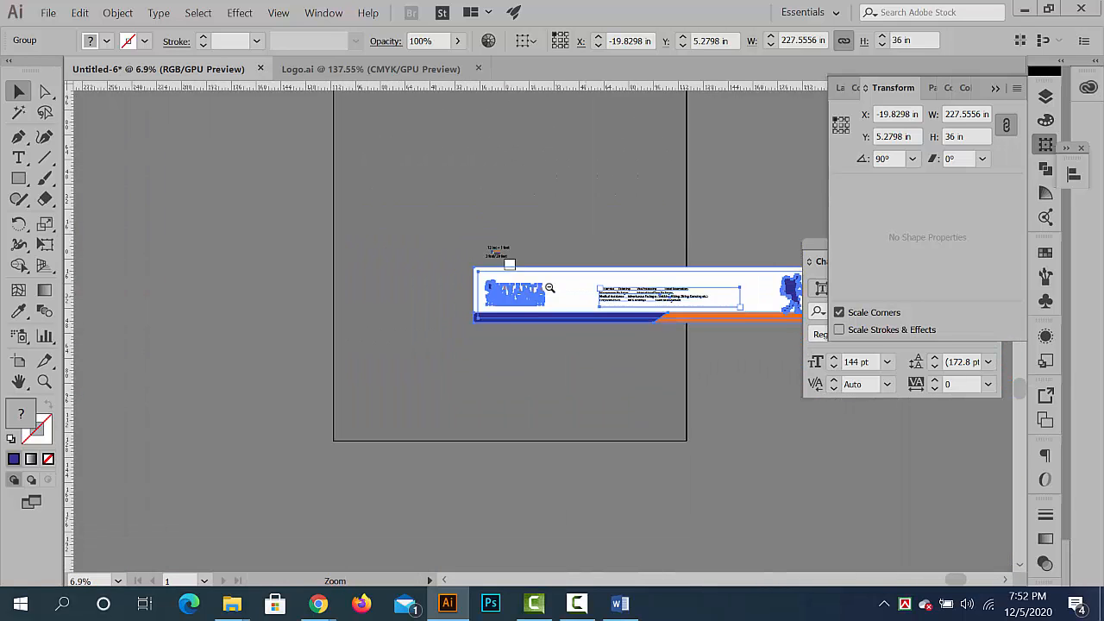
drag(604, 293, 356, 331)
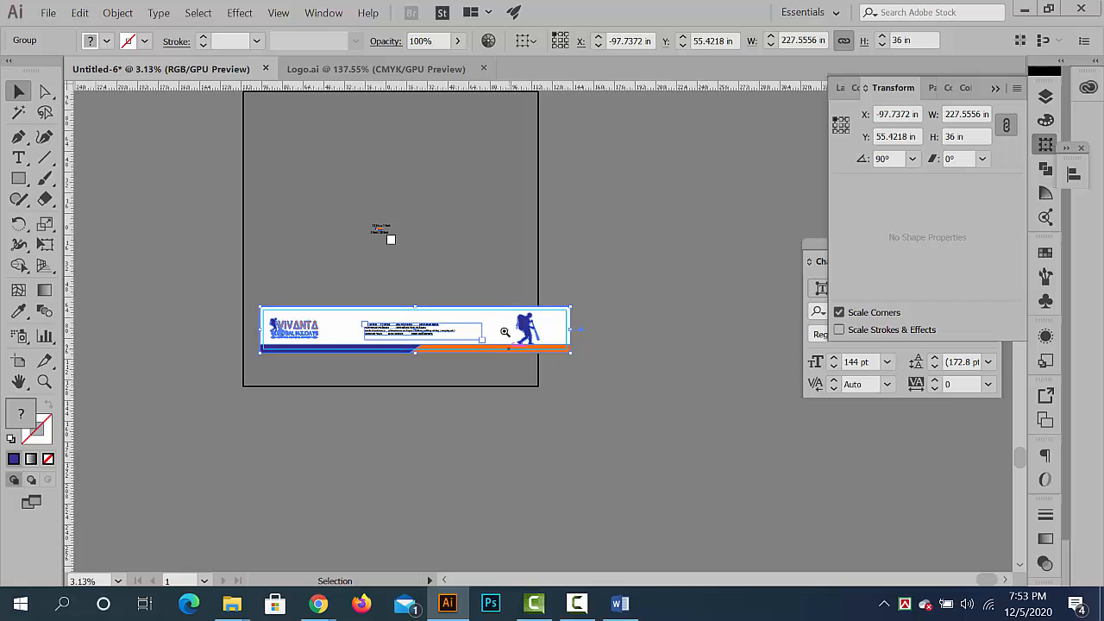
scroll(497, 334, up, 1)
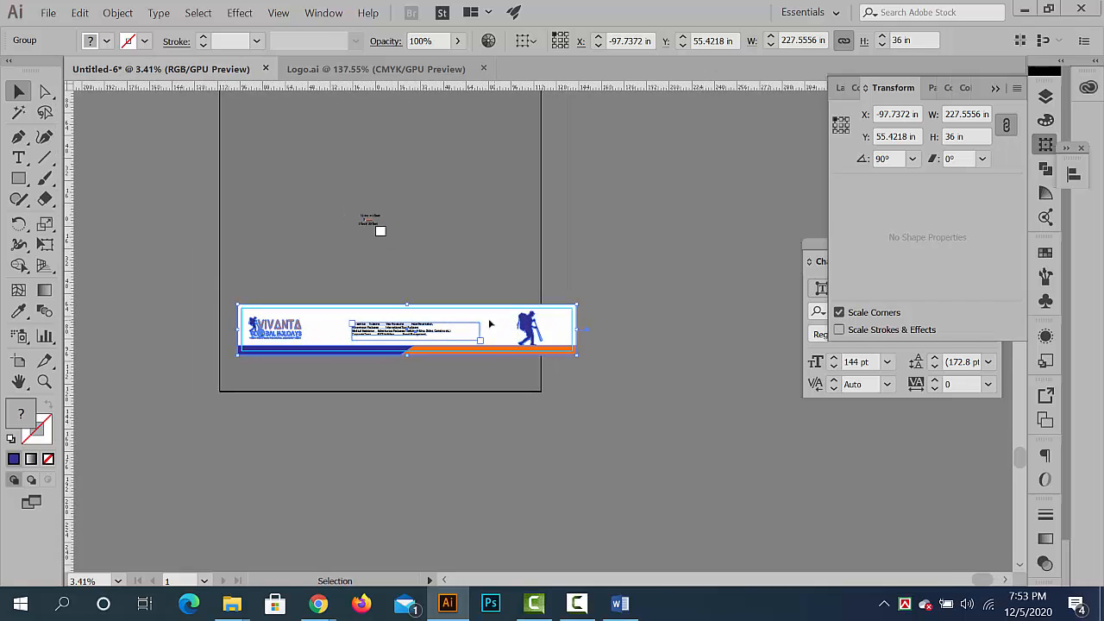
drag(497, 334, 521, 368)
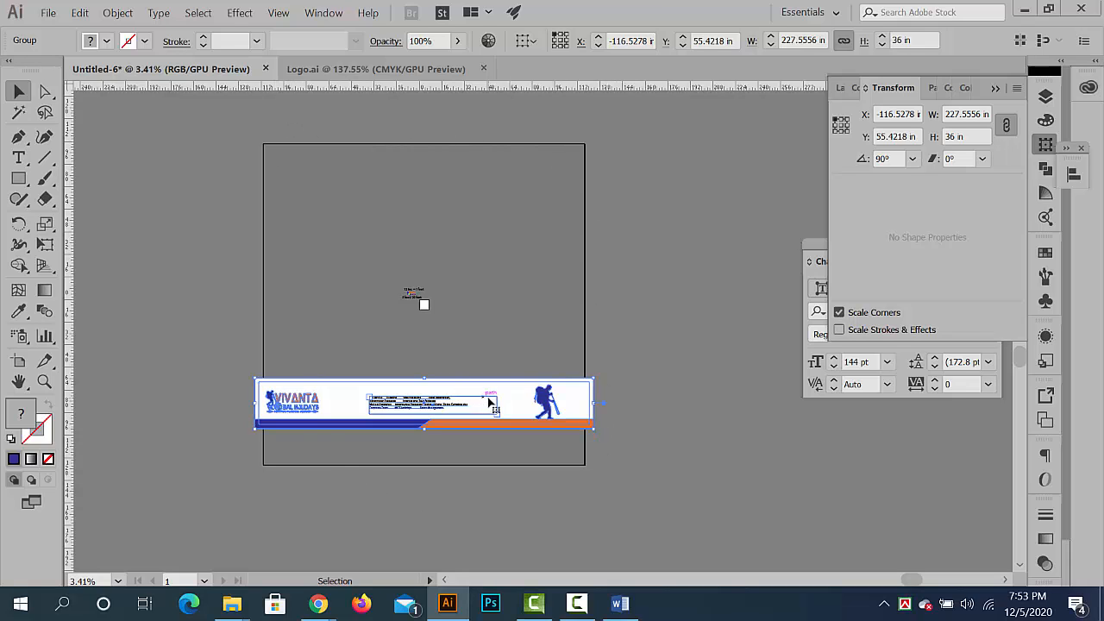
drag(488, 399, 510, 209)
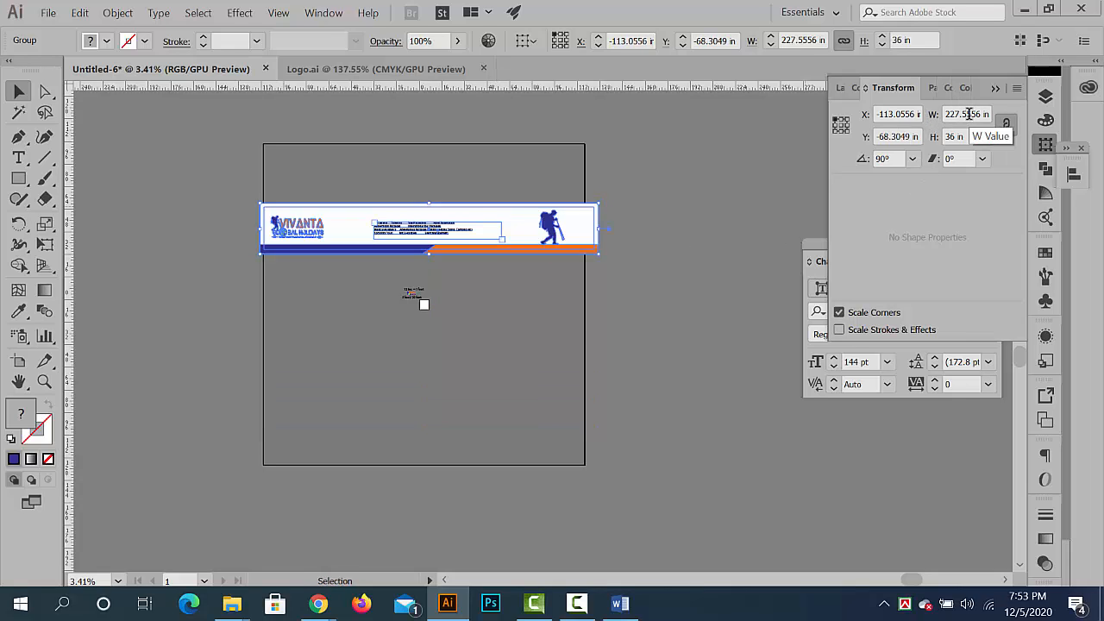
- Compute 20 × 12 in the Windows Calculator to convert the banner's length to inches, and close the Calculator
click(66, 604)
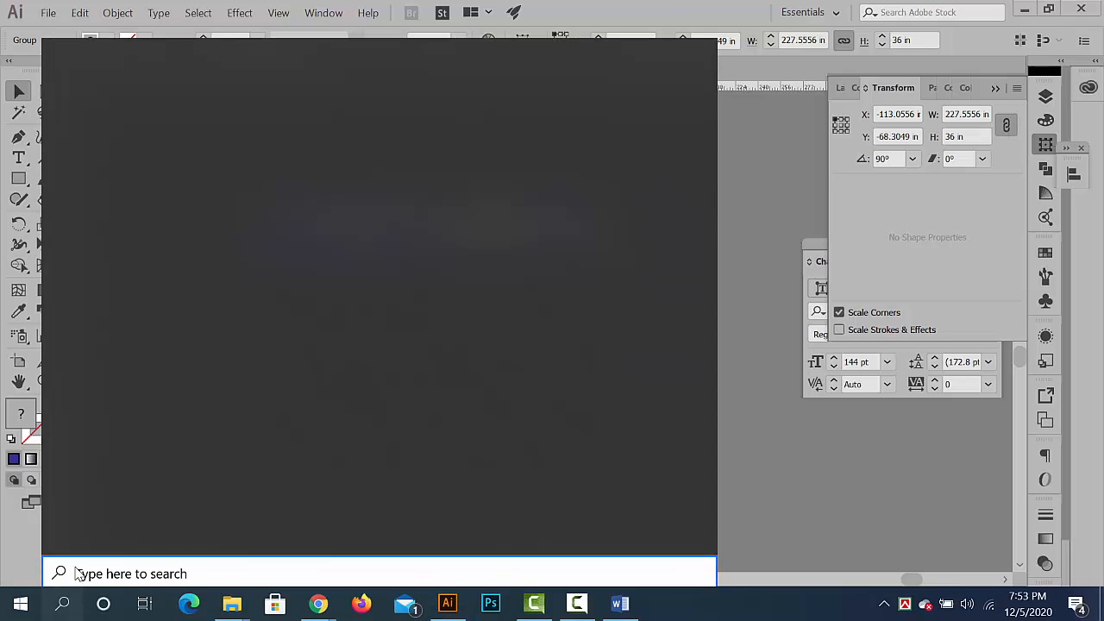
text(cal)
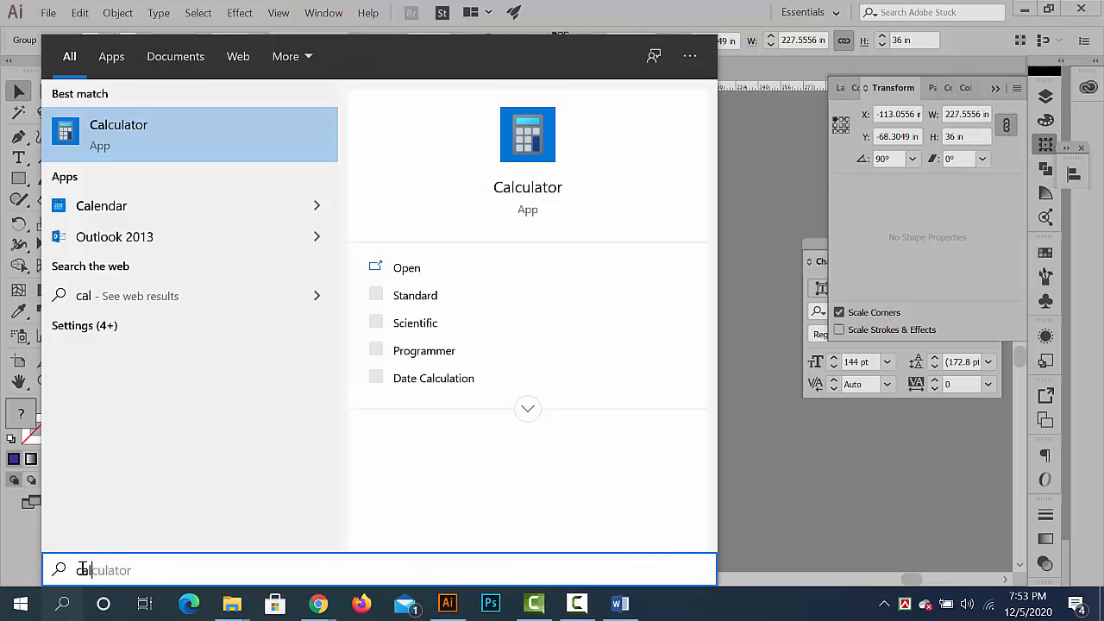
click(163, 140)
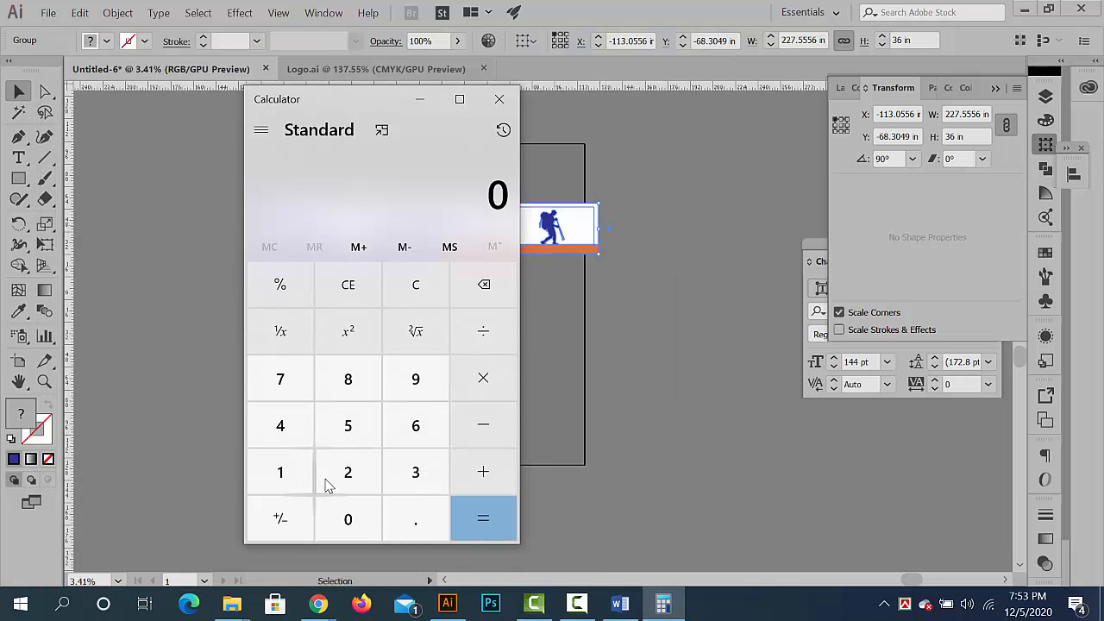
click(349, 473)
click(359, 519)
click(488, 383)
click(289, 473)
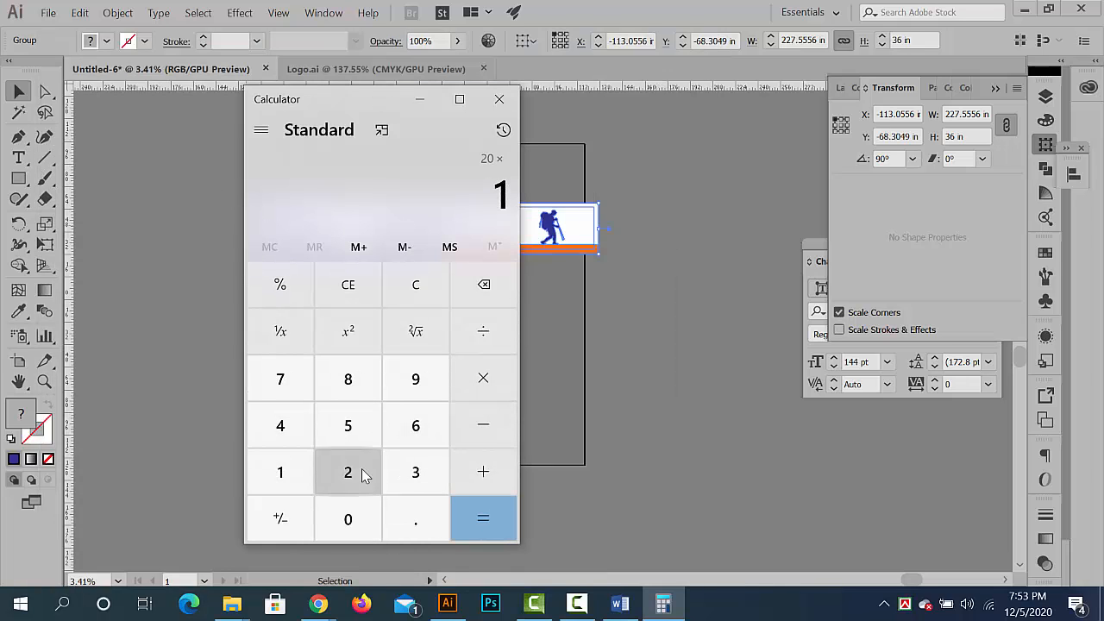
click(353, 471)
click(479, 513)
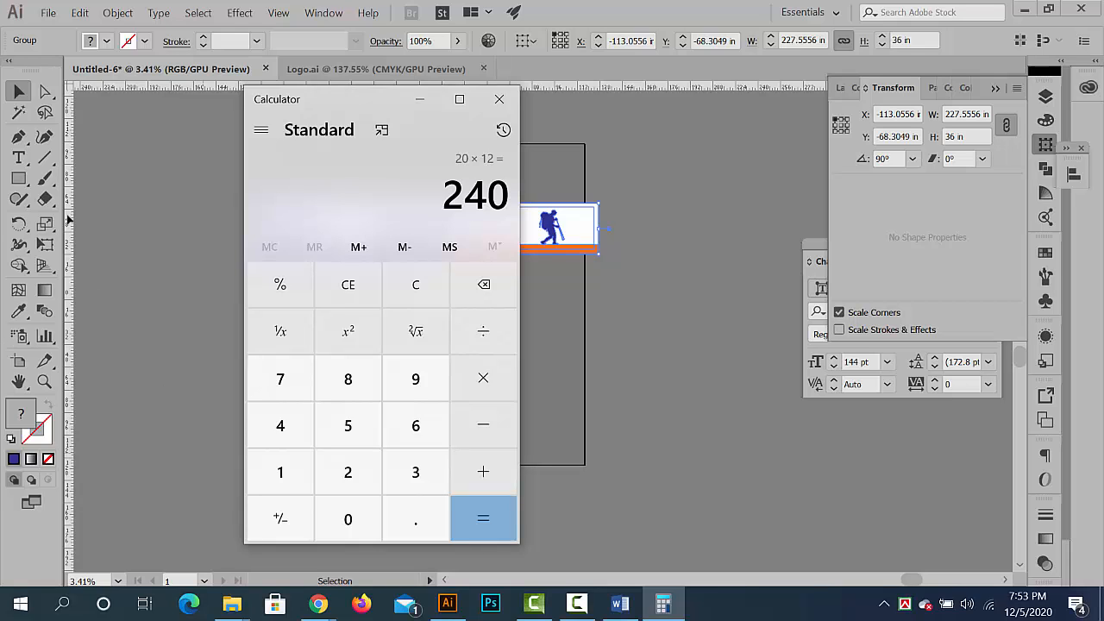
click(500, 99)
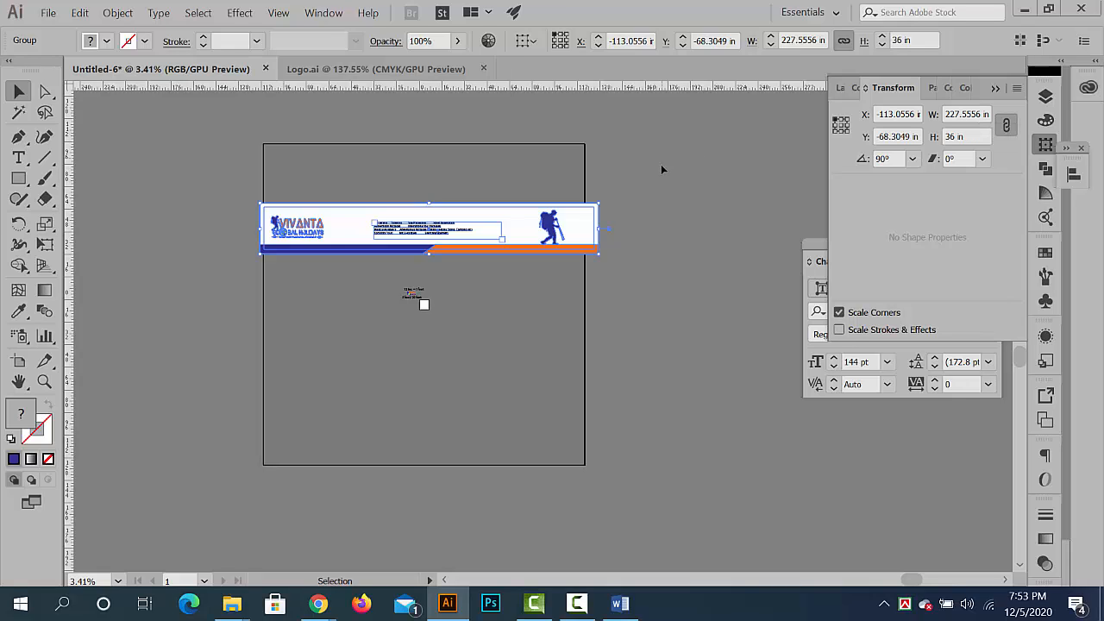
- Undo the moves and the 36 in height scaling of the banner group
key(ctrl+z)
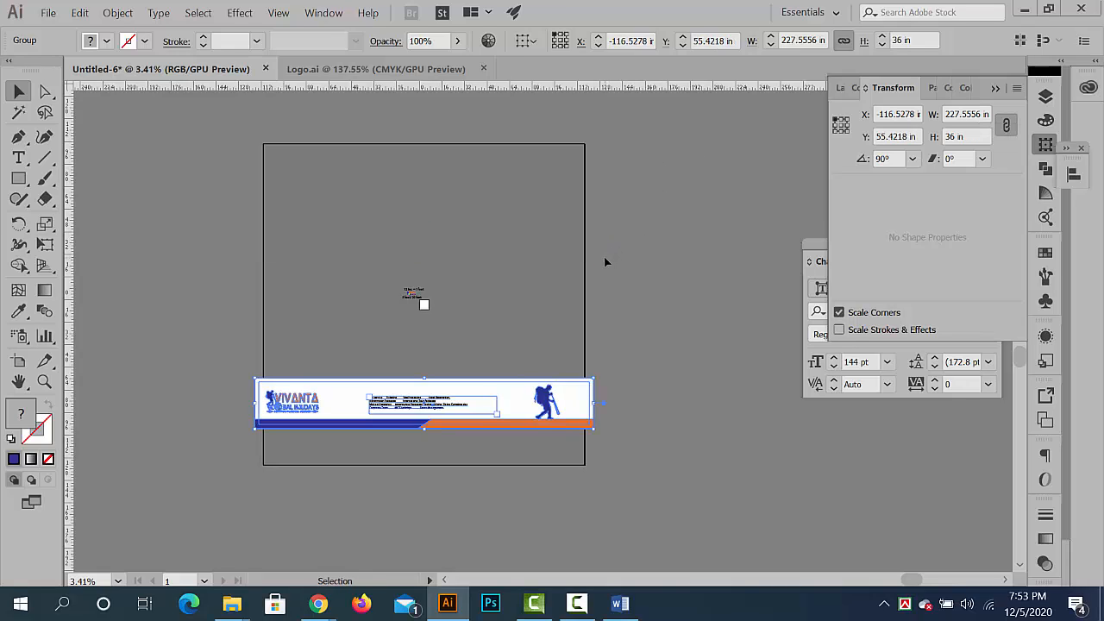
key(ctrl+z)
key(ctrl+z)
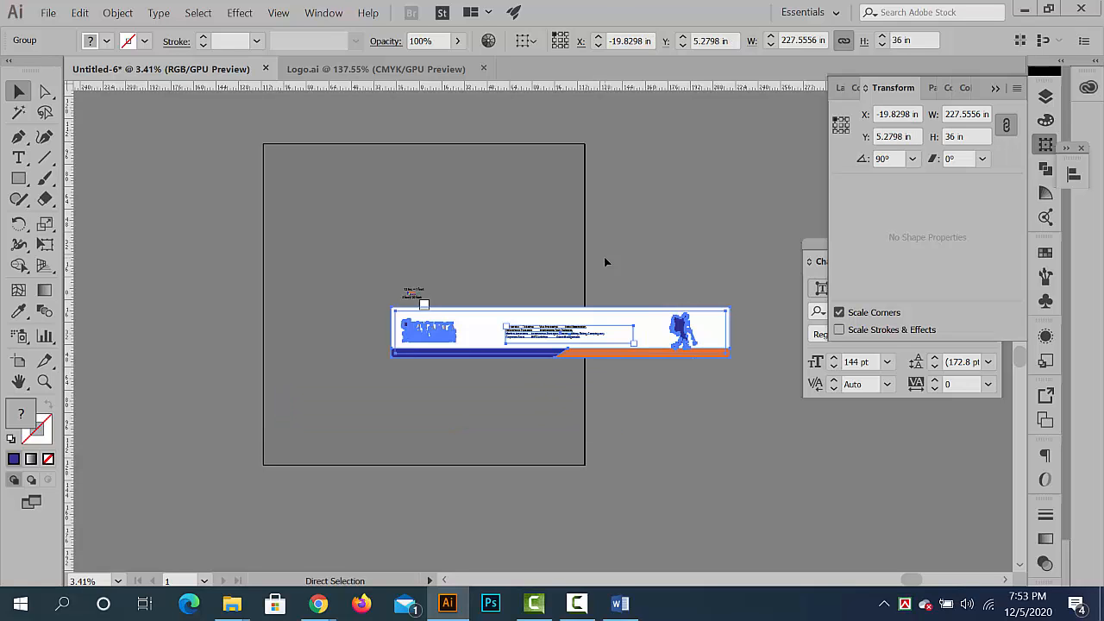
key(ctrl+z)
- Scale the grouped banner proportionally to a width of 240 in using the Transform settings
key(ctrl+0)
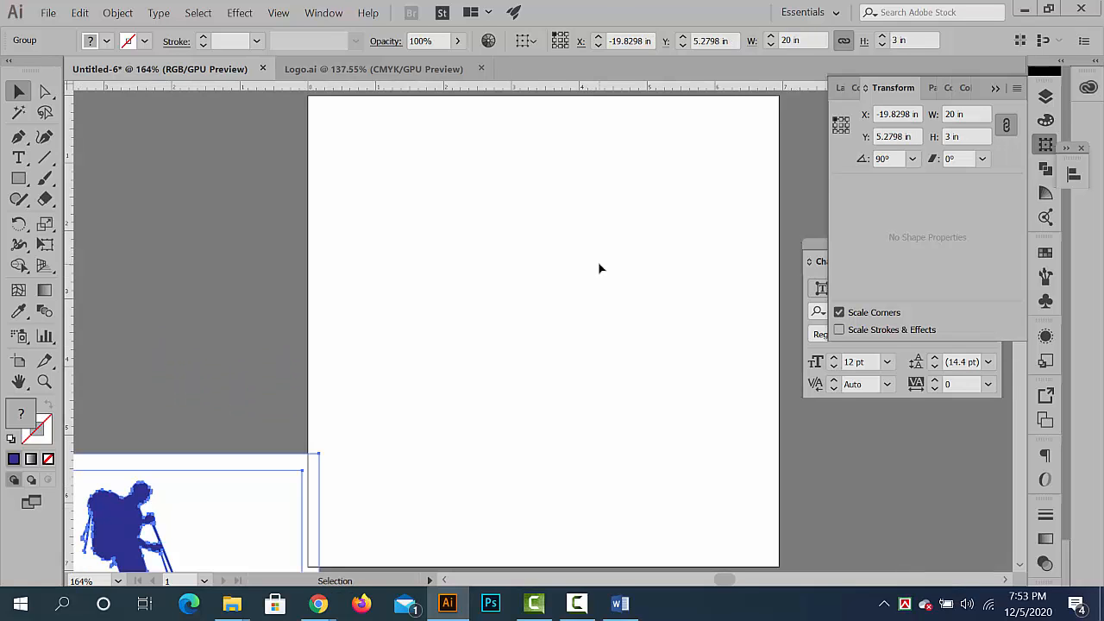
key(space)
drag(599, 296, 771, 218)
drag(694, 190, 799, 137)
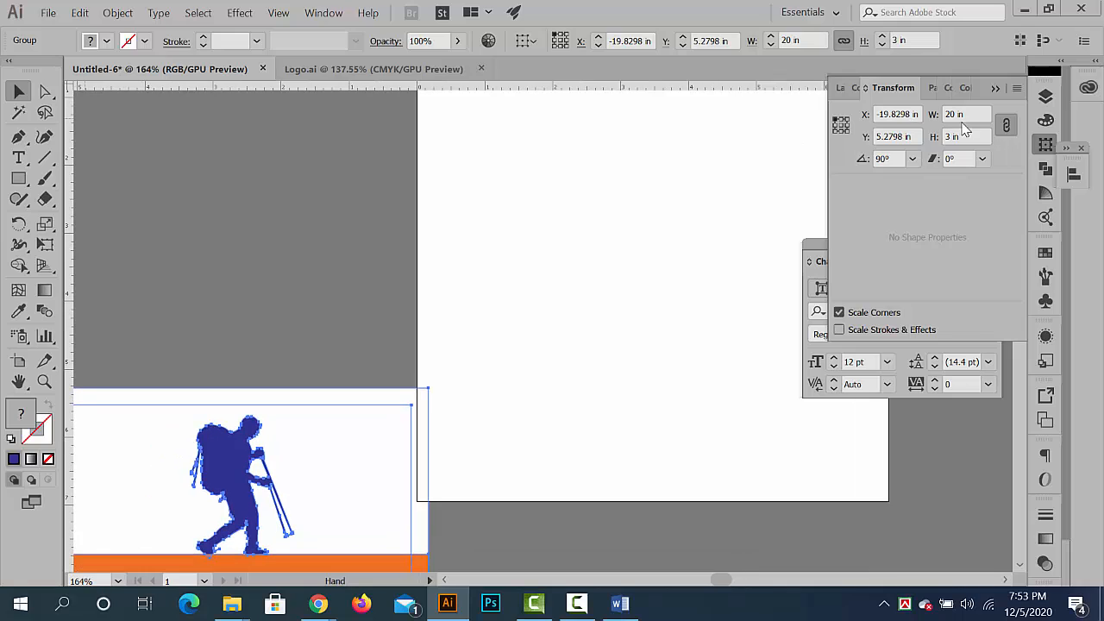
drag(967, 114, 845, 98)
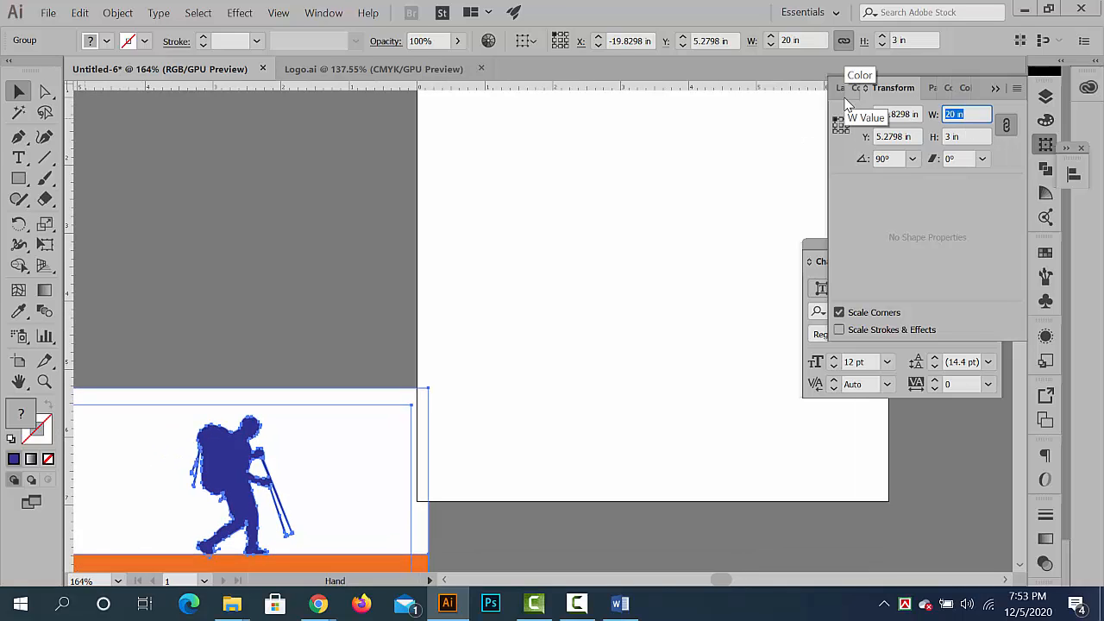
text(22)
text(40)
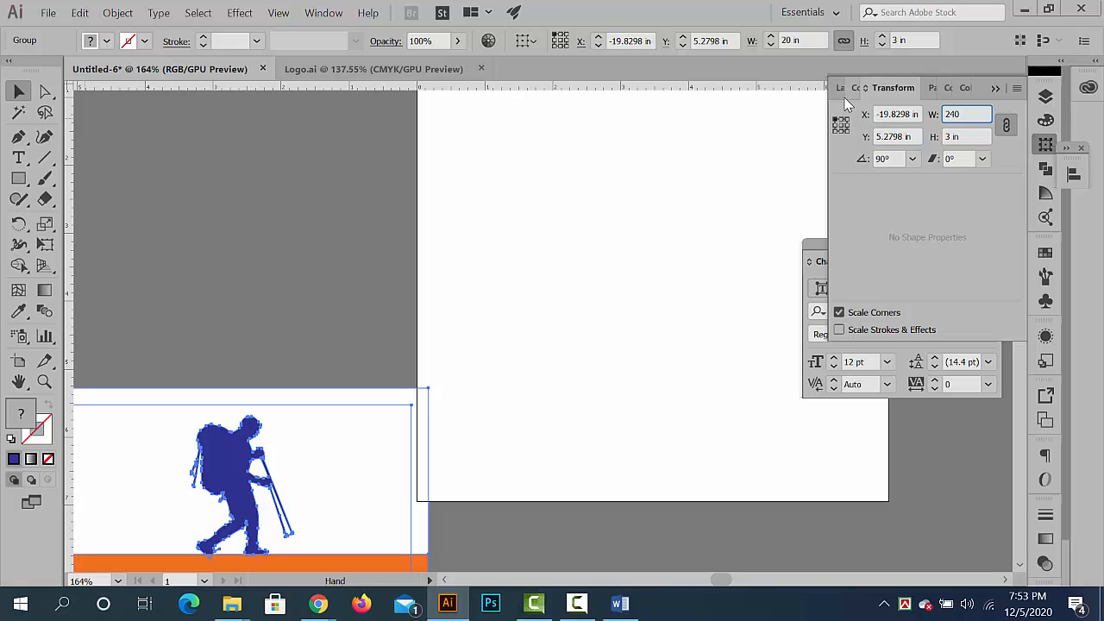
key(Return)
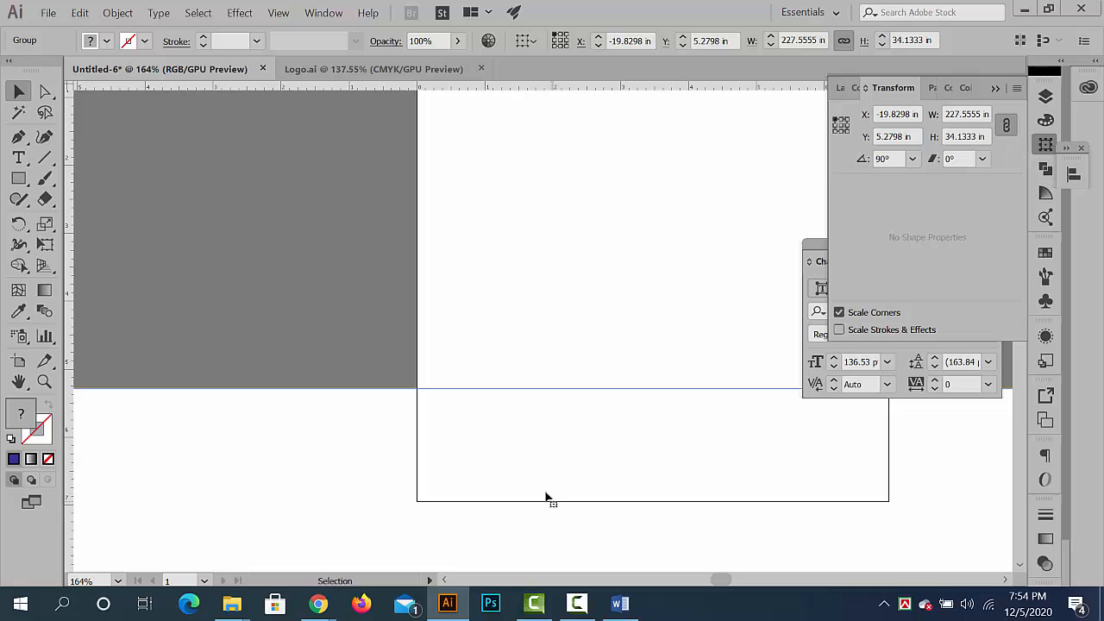
- Move the enlarged banner above the size text and small artboard, to about X -41.8 in, Y -48.9 in, and deselect it
drag(564, 464, 412, 352)
drag(552, 499, 413, 347)
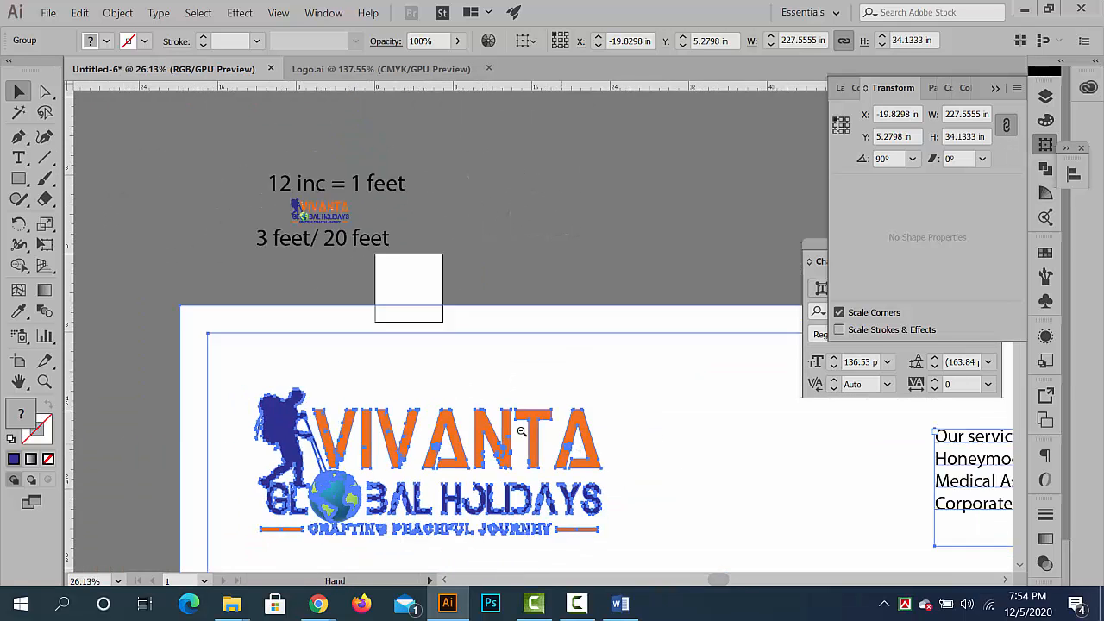
drag(552, 432, 466, 412)
drag(530, 409, 403, 334)
drag(604, 422, 545, 406)
drag(668, 431, 533, 400)
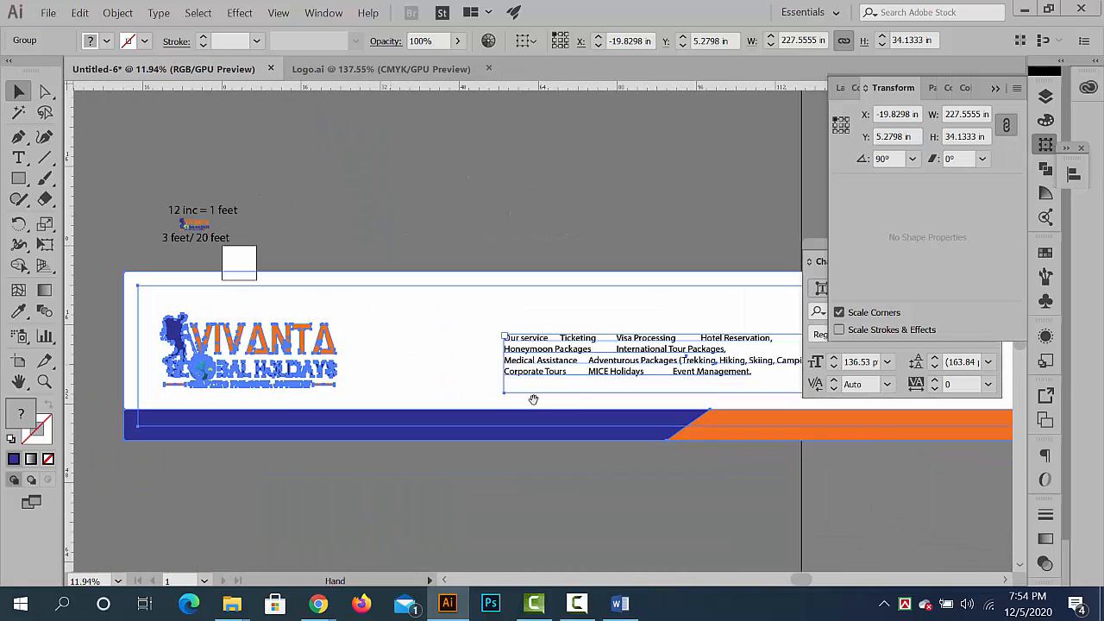
drag(628, 375, 389, 132)
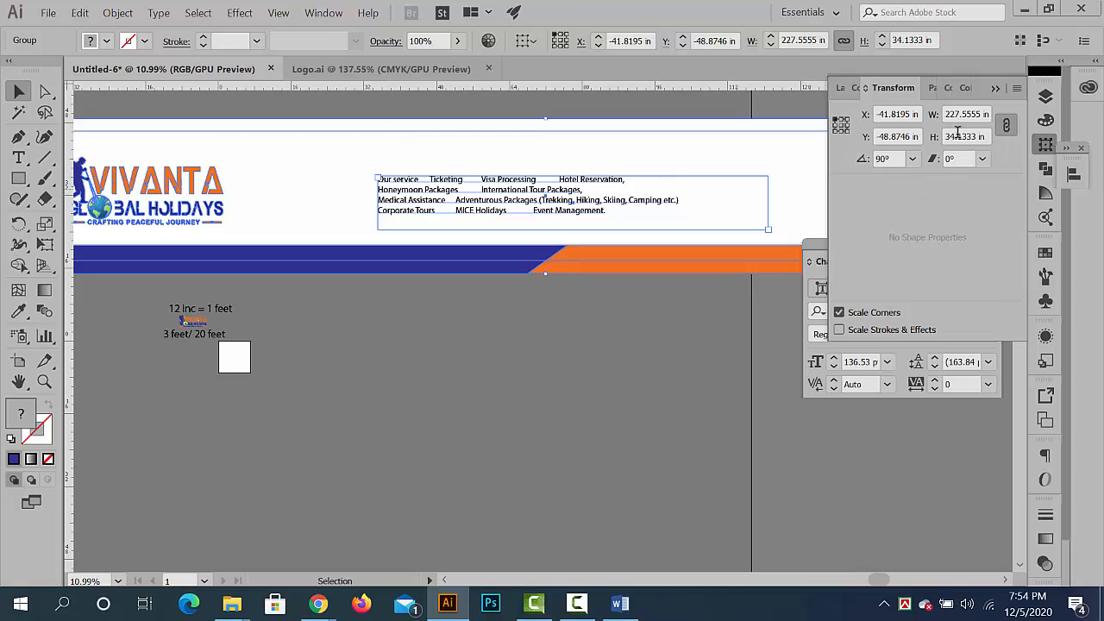
click(343, 374)
drag(481, 324, 411, 377)
drag(410, 377, 411, 459)
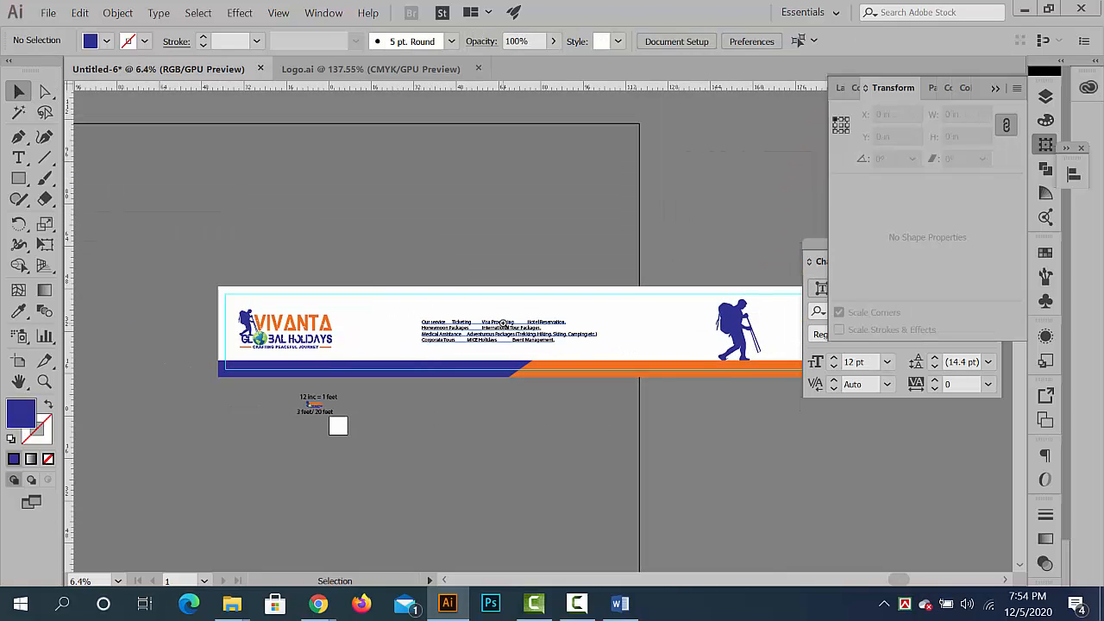
- Undo the banner's last move and its enlargement, and leave it deselected
click(503, 322)
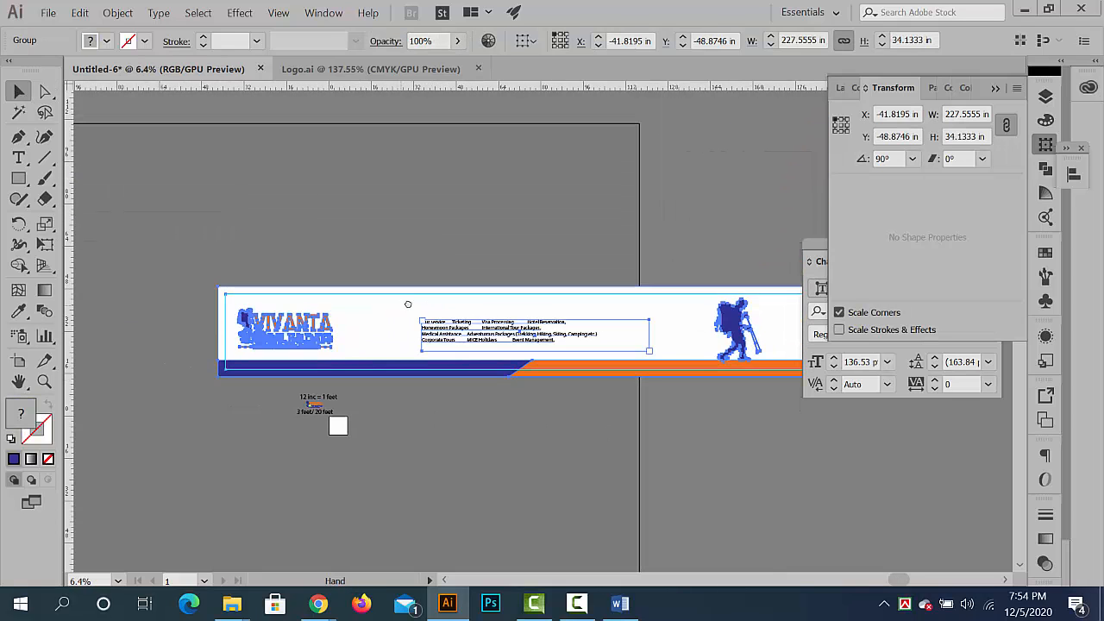
scroll(401, 301, down, 1)
key(ctrl+x)
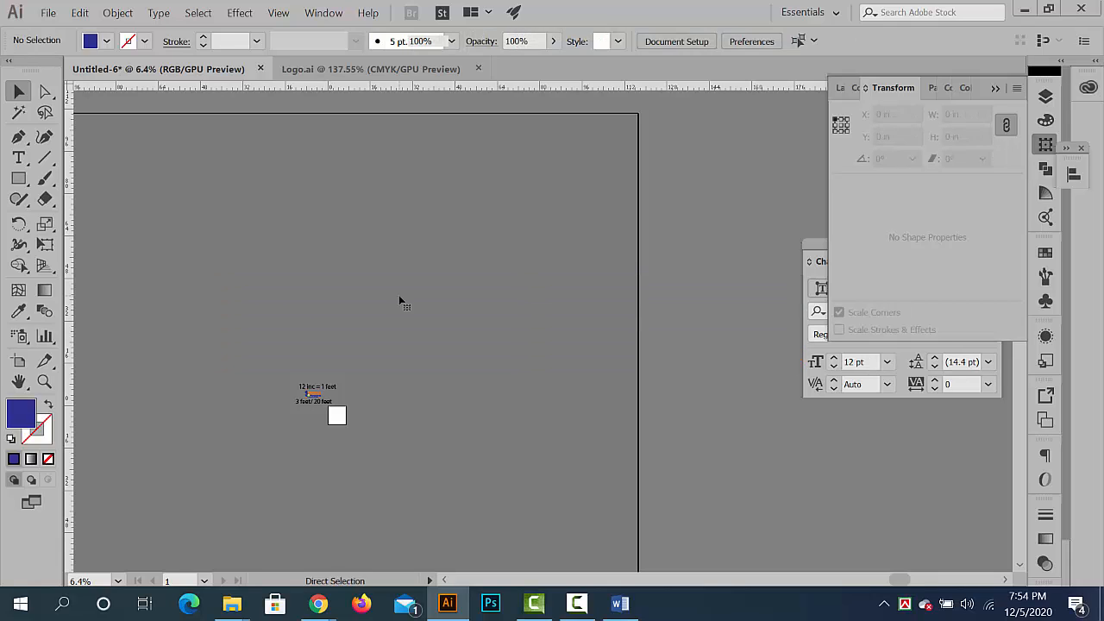
key(ctrl+v)
key(ctrl+z)
click(382, 472)
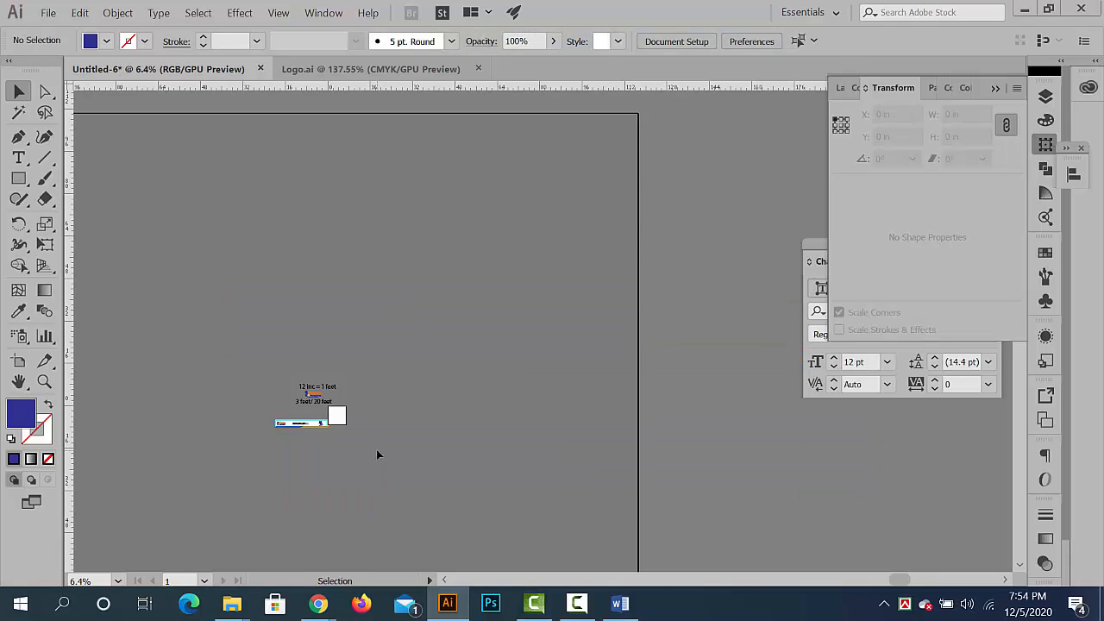
key(ctrl+0)
drag(414, 328, 579, 411)
click(19, 179)
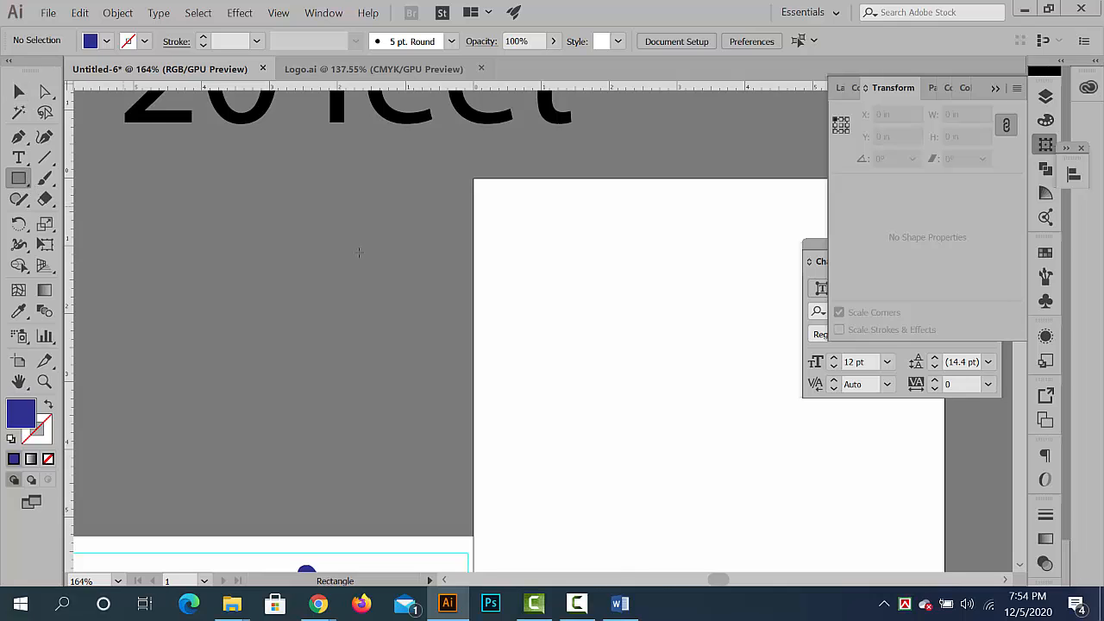
scroll(382, 354, down, 3)
drag(381, 354, 555, 426)
scroll(331, 266, up, 3)
drag(330, 266, 510, 268)
drag(595, 264, 574, 281)
scroll(595, 265, down, 1)
click(553, 286)
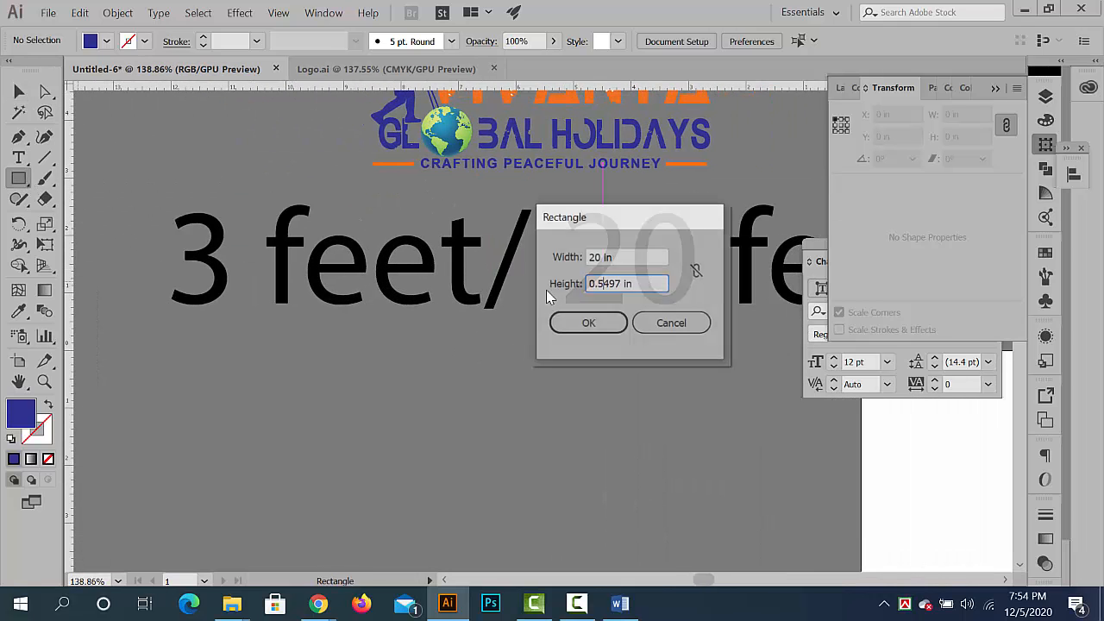
click(670, 321)
- Change the size text to read "3 feet/ 10 feet"
key(v)
double_click(591, 281)
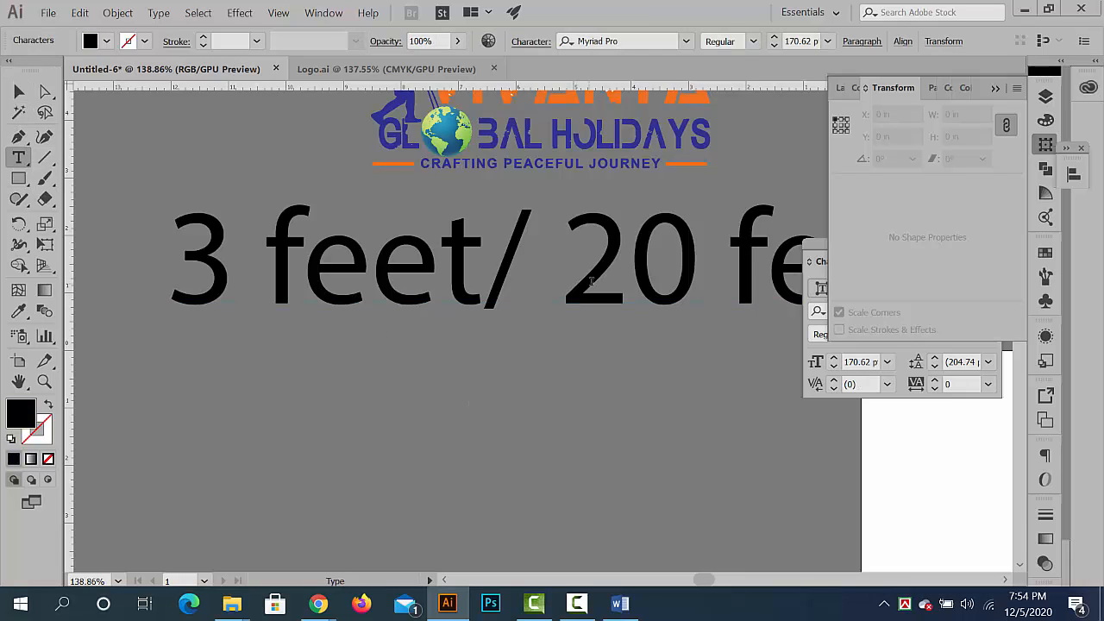
drag(563, 269, 699, 269)
text(10)
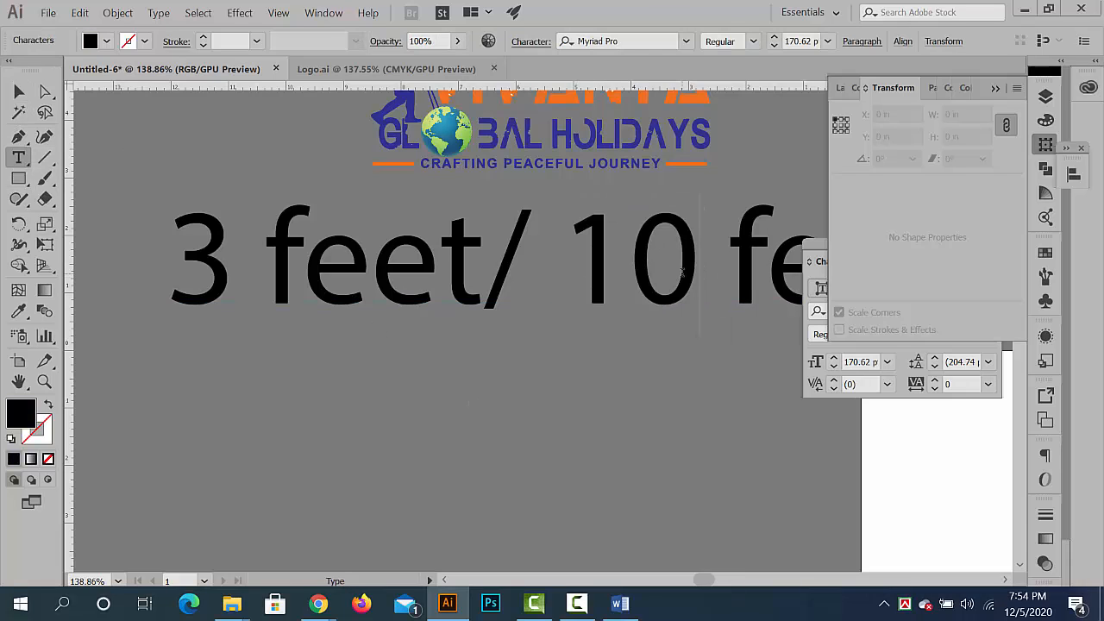
click(21, 91)
- Create a 10 in wide, 3 in high rectangle below the "3 feet/ 10 feet" text
scroll(656, 383, down, 5)
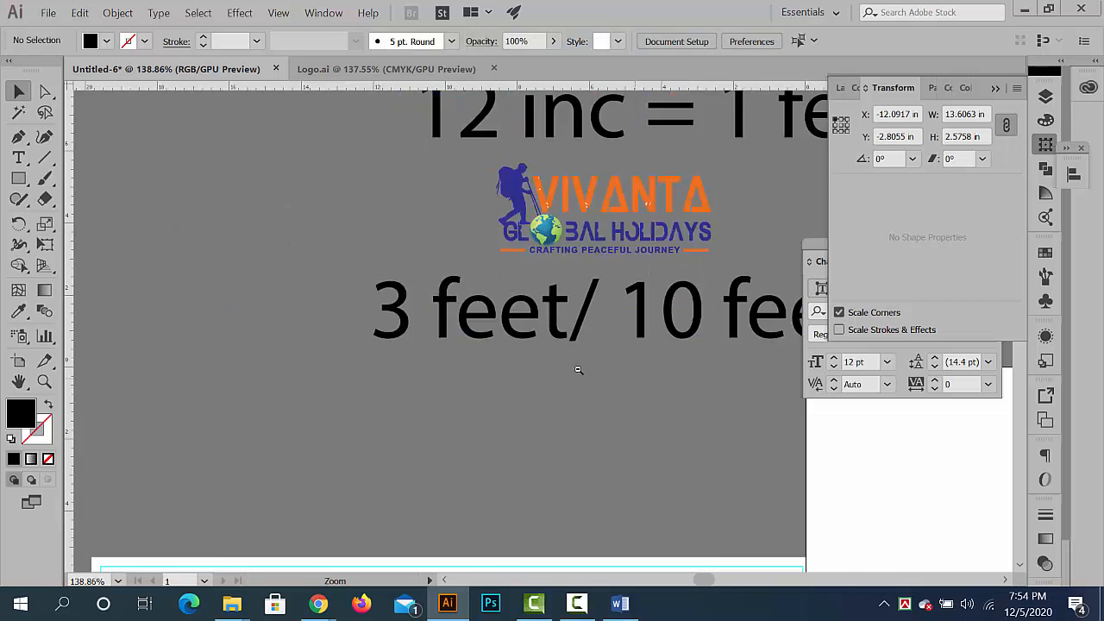
scroll(399, 299, up, 2)
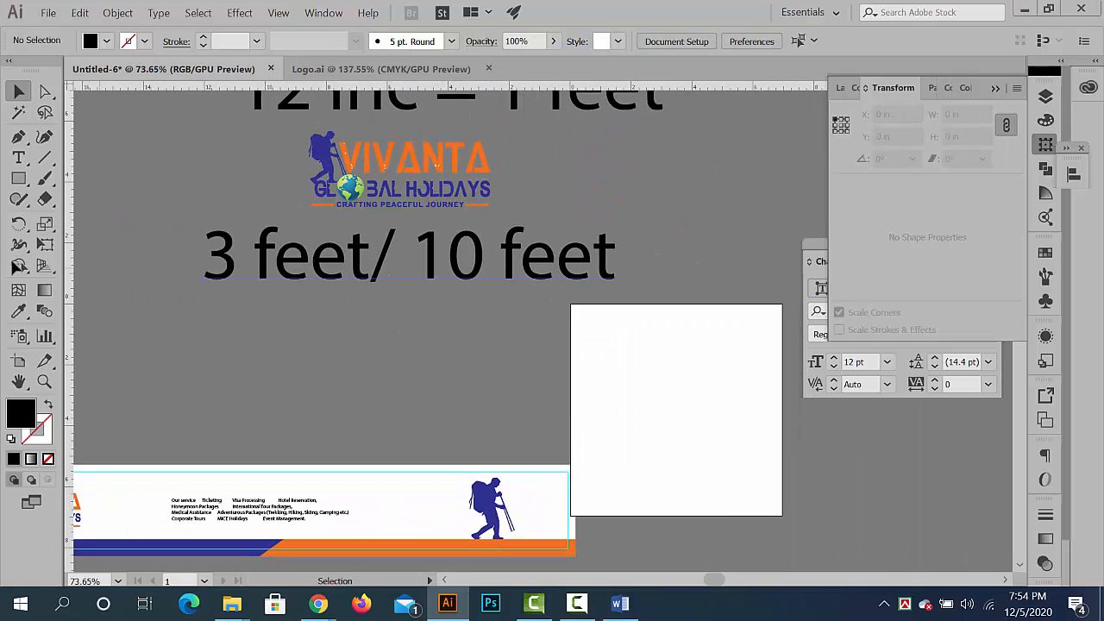
click(255, 276)
key(m)
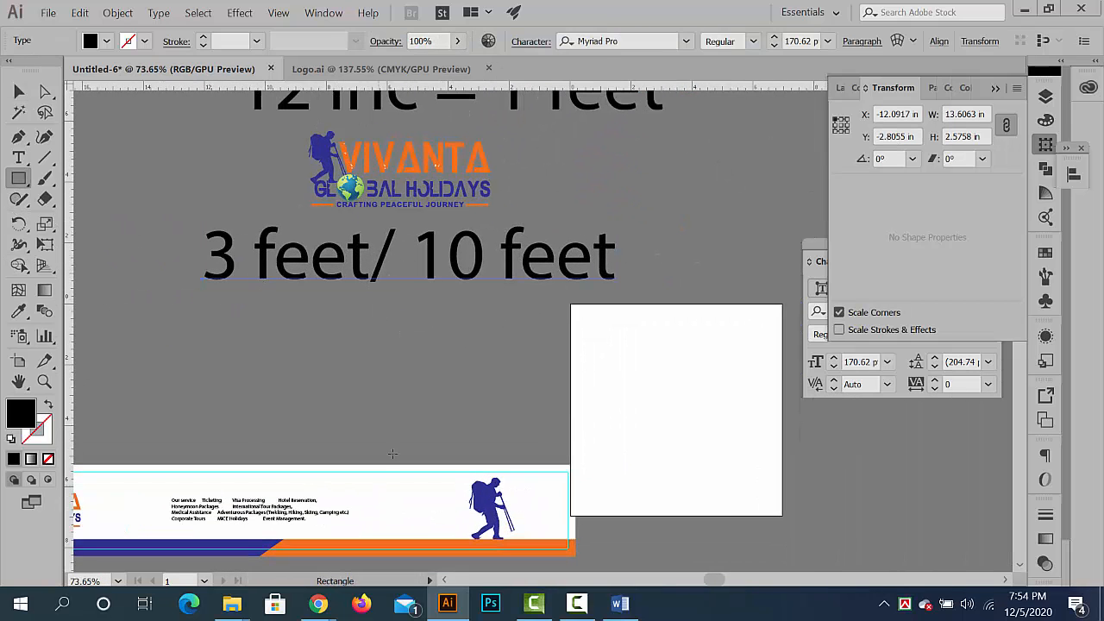
click(344, 346)
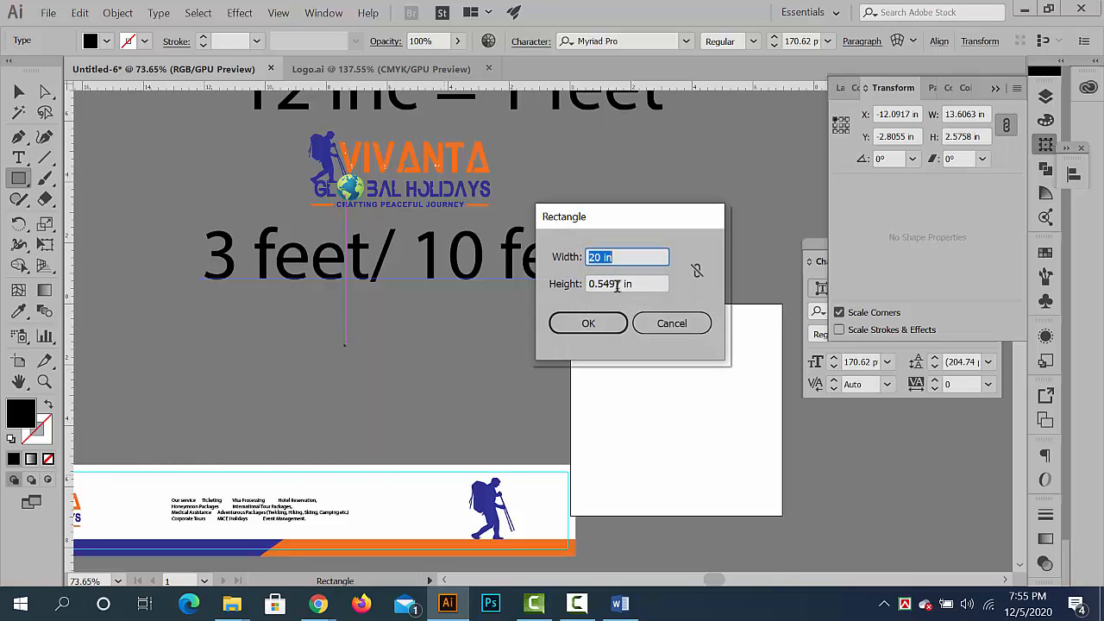
text(10)
key(Tab)
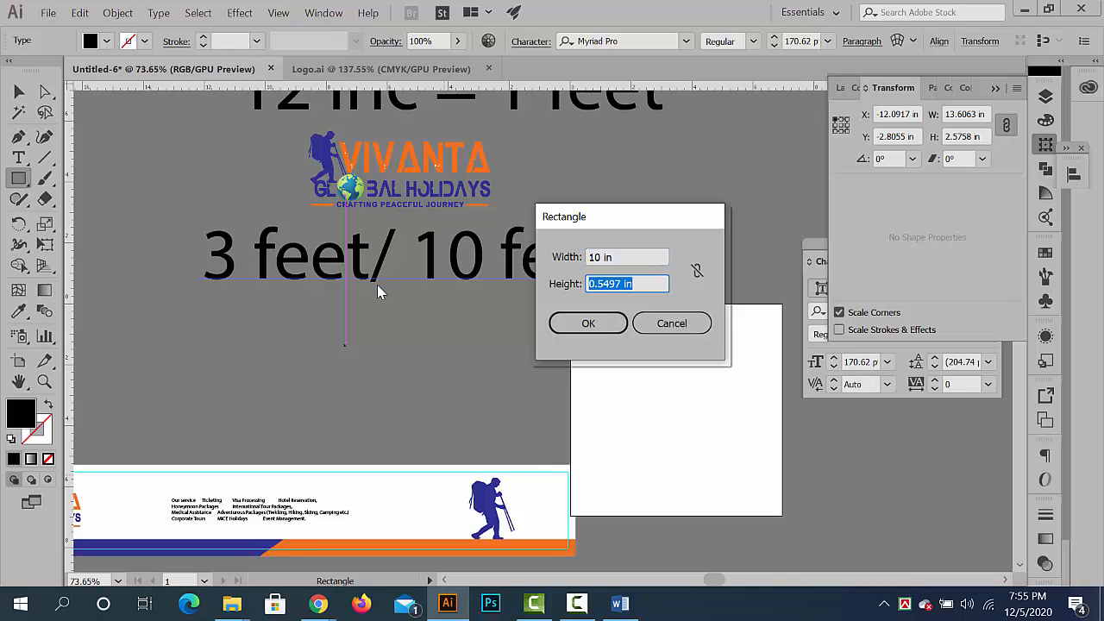
text(2)
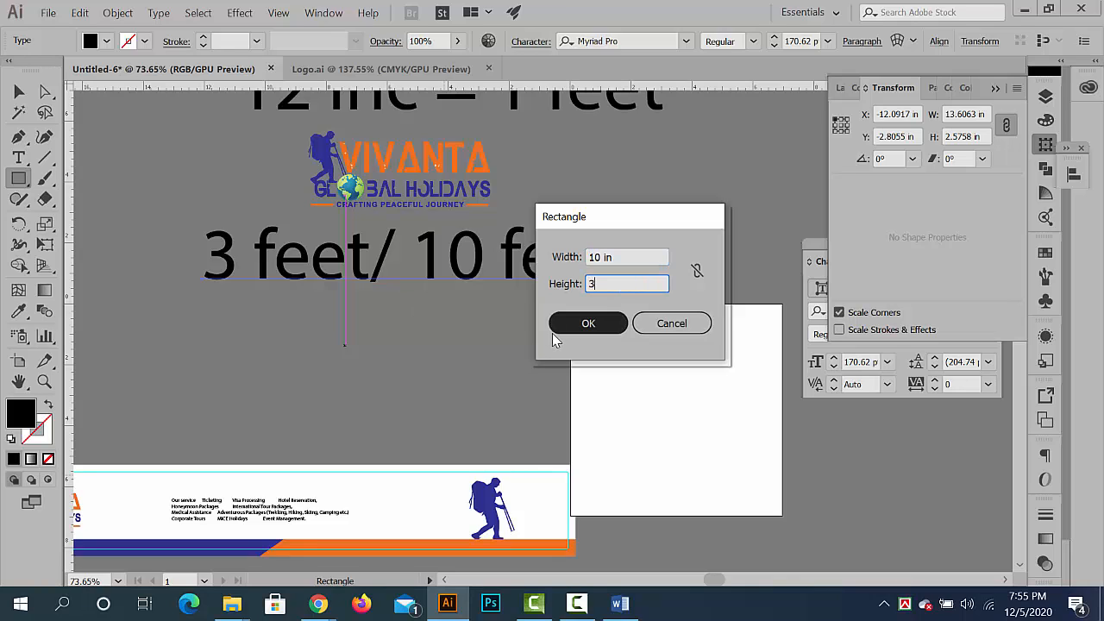
click(599, 332)
- Move the new rectangle to about X -12.18 in, Y 0.92 in and fill it with the banner's white using the Eyedropper
click(21, 93)
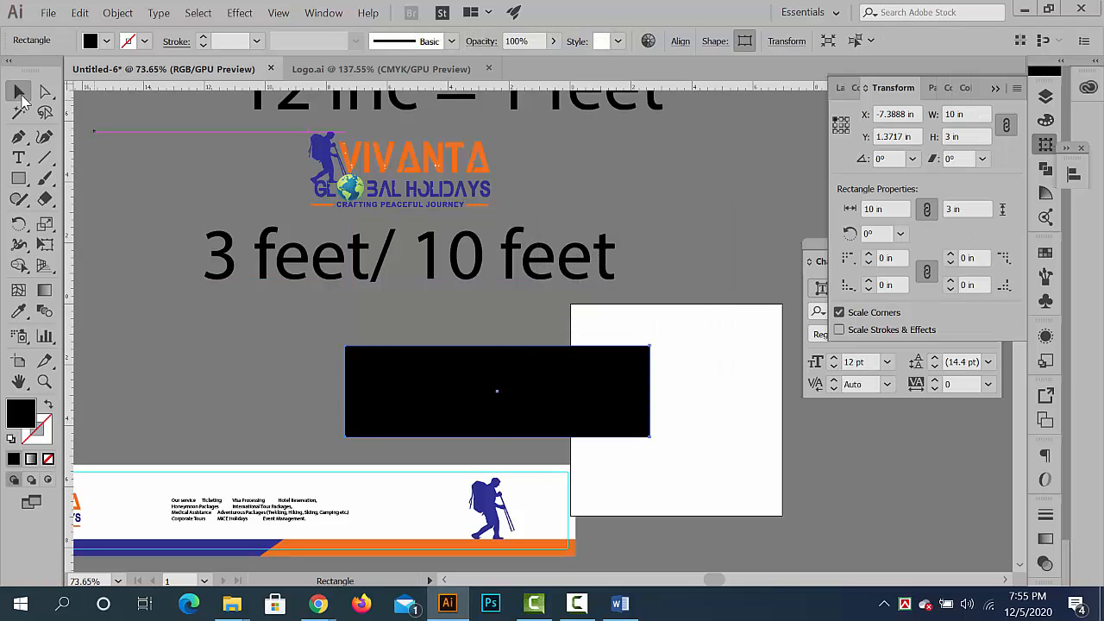
drag(401, 374, 353, 307)
scroll(311, 367, down, 2)
click(18, 312)
click(188, 418)
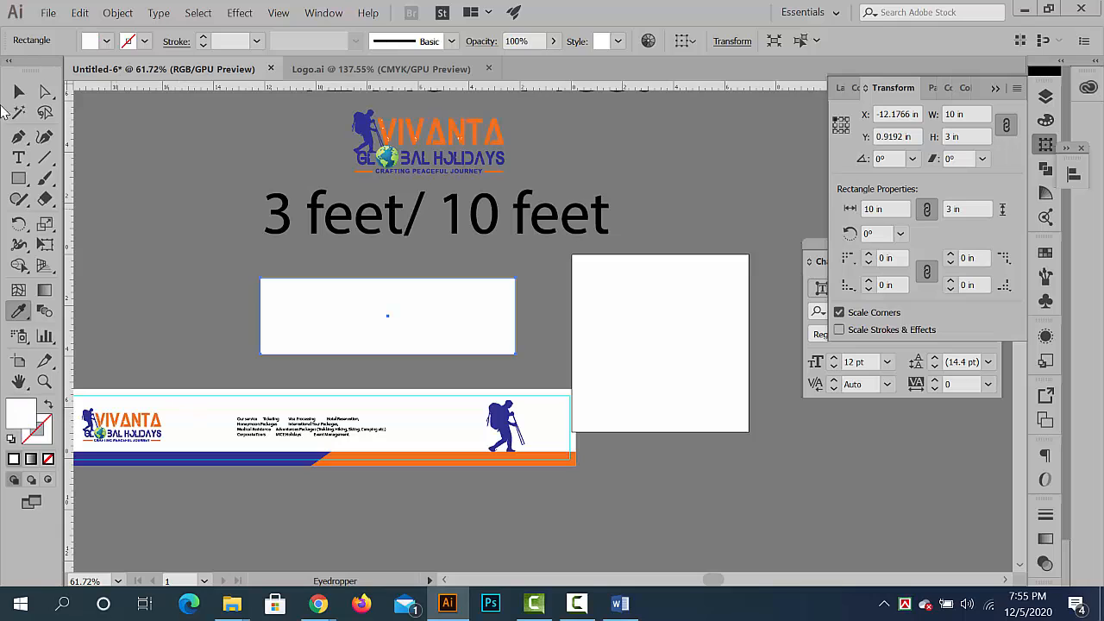
click(20, 92)
click(181, 311)
- Cut the logo and the services text out of the long banner group and paste them onto the white 10 × 3 in rectangle
click(156, 427)
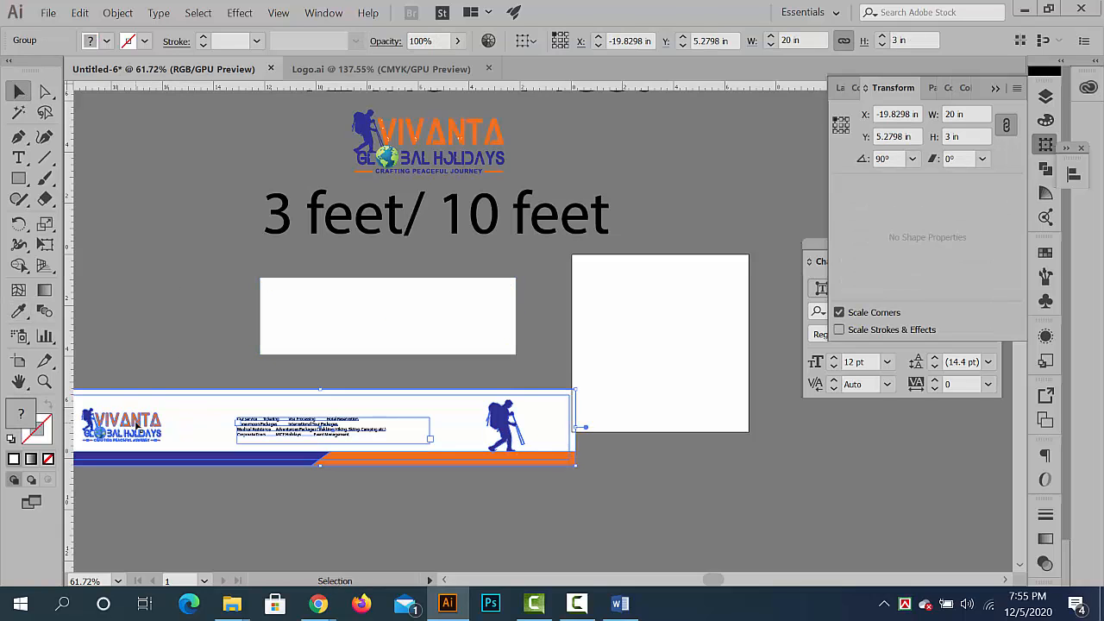
double_click(136, 426)
click(134, 423)
drag(176, 446, 242, 414)
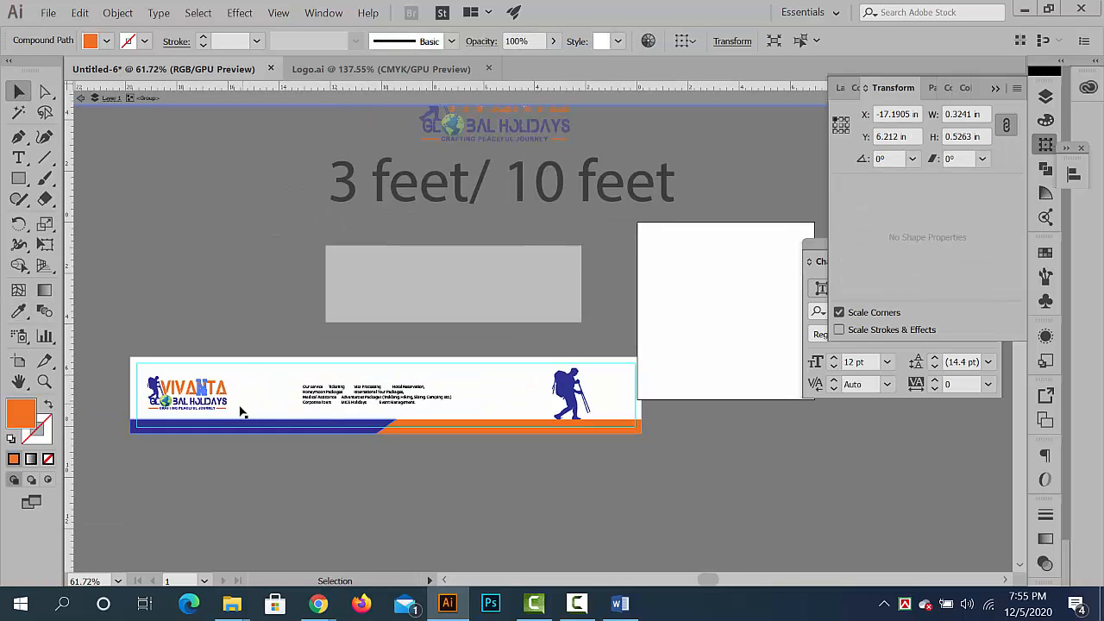
click(256, 377)
click(265, 341)
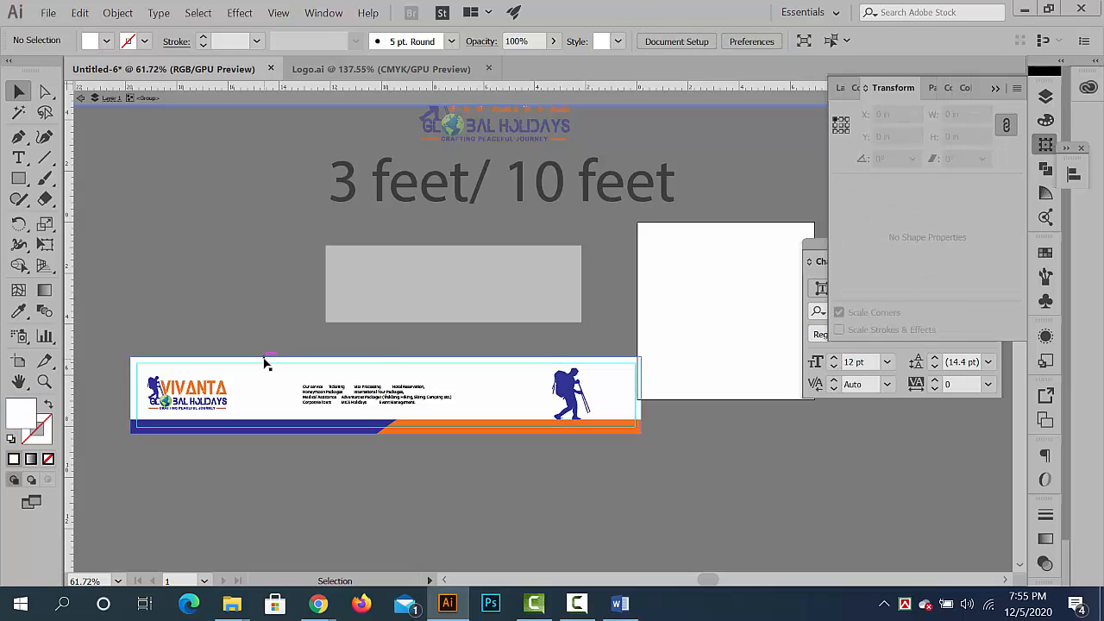
click(266, 361)
click(406, 411)
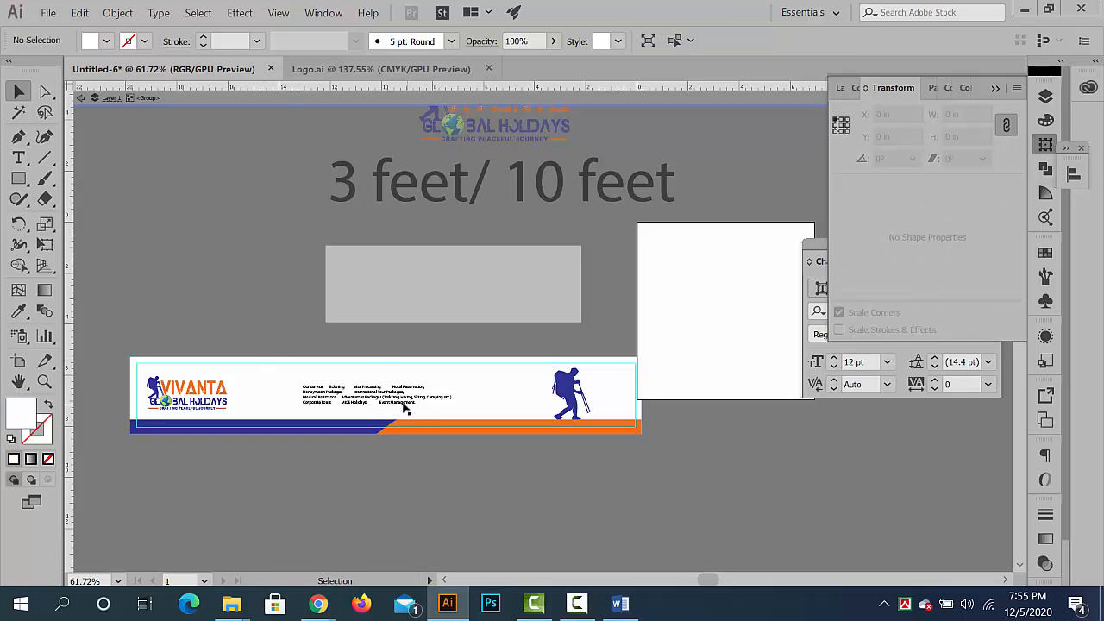
right_click(406, 410)
click(384, 421)
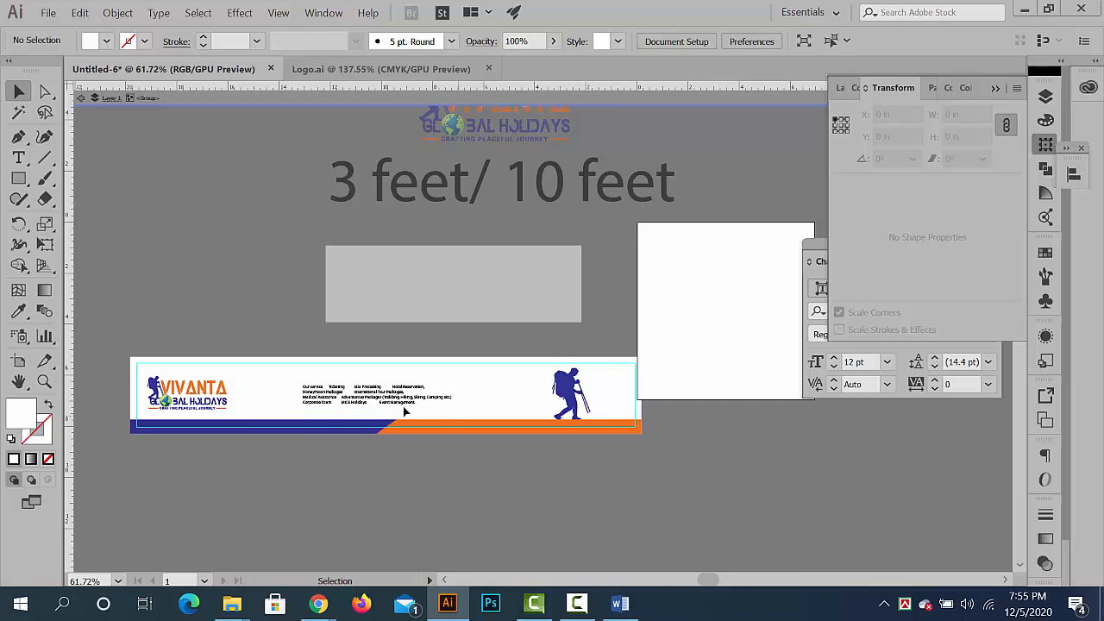
drag(459, 416, 353, 277)
key(ctrl+x)
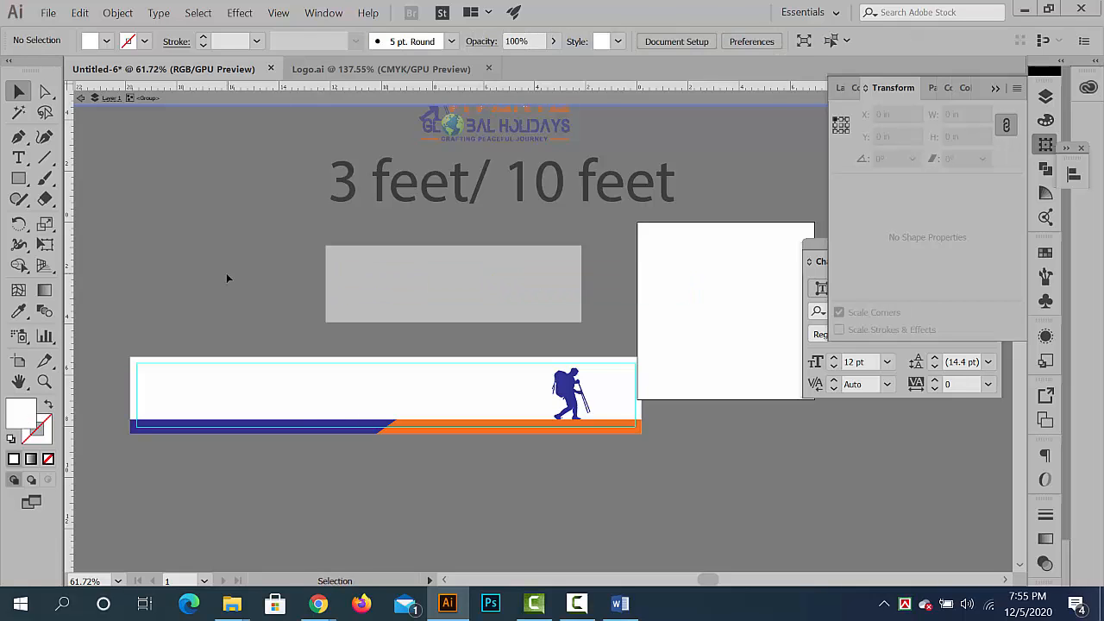
key(ctrl+f)
click(228, 275)
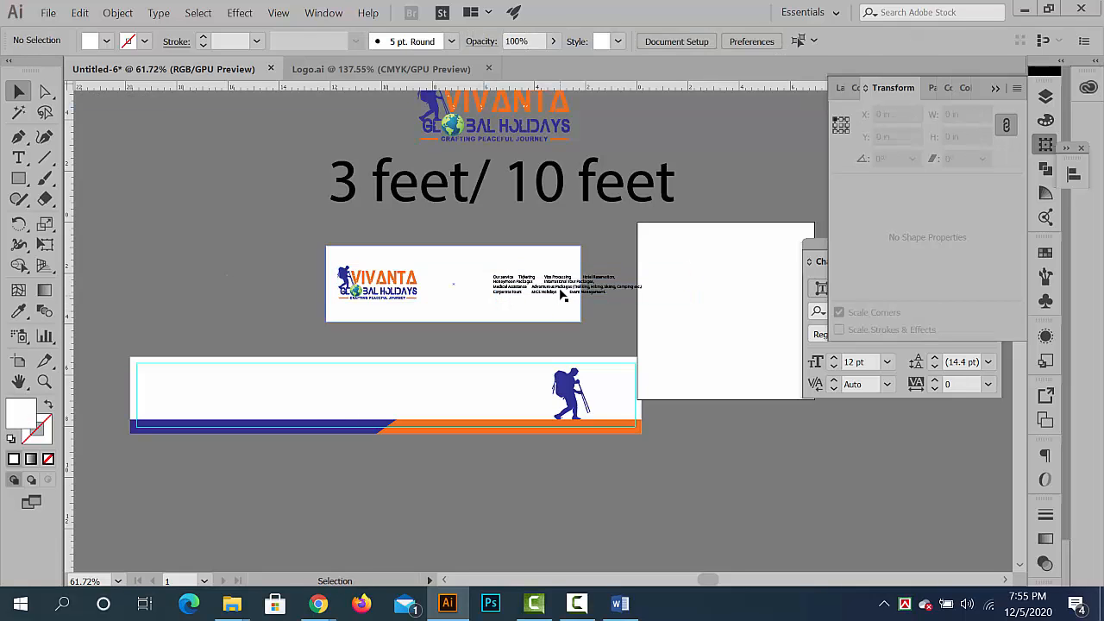
- Move the services text beside the logo and narrow its text frame to fit inside the white rectangle
drag(562, 295, 500, 294)
drag(509, 282, 510, 283)
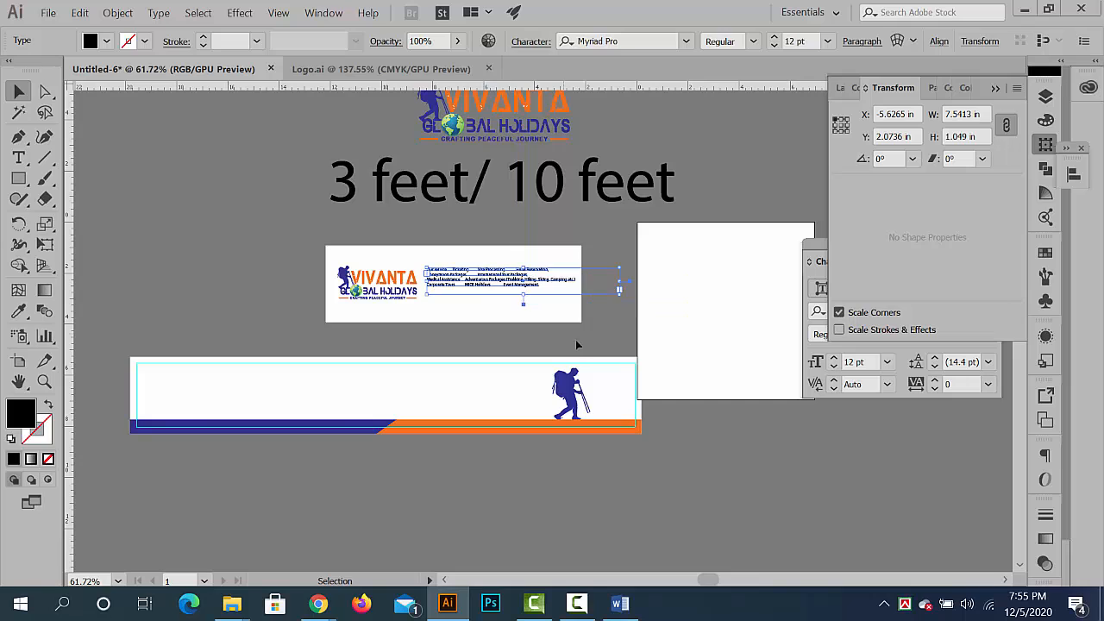
drag(619, 285, 560, 281)
click(610, 315)
- Group the white rectangle with the logo and services text on it, leaving the group deselected
scroll(565, 303, up, 1)
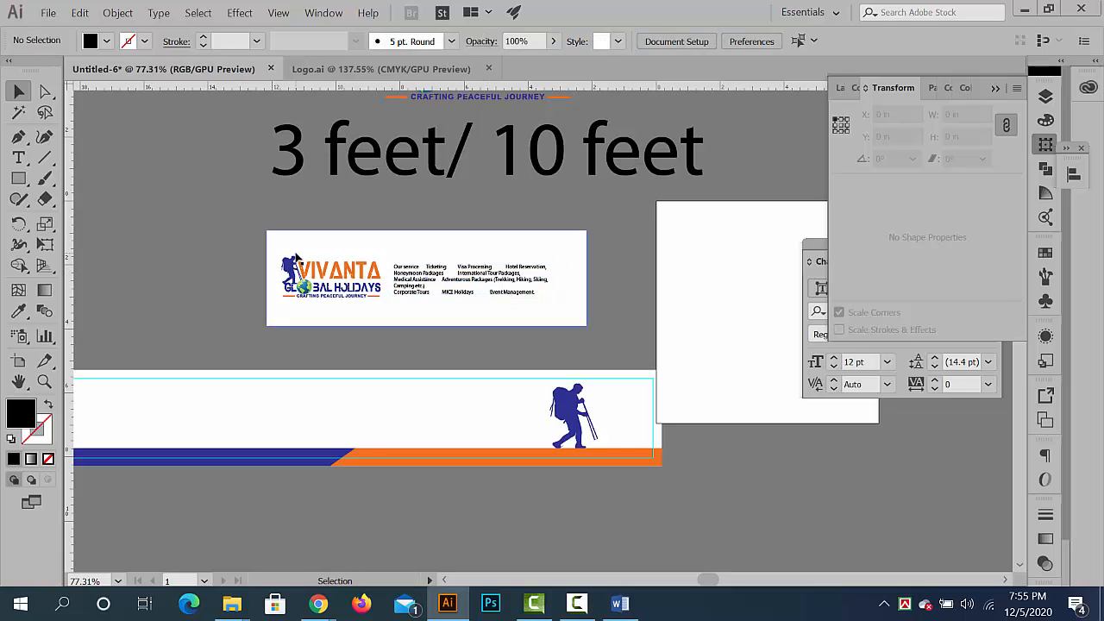
key(space)
drag(320, 248, 362, 235)
click(362, 241)
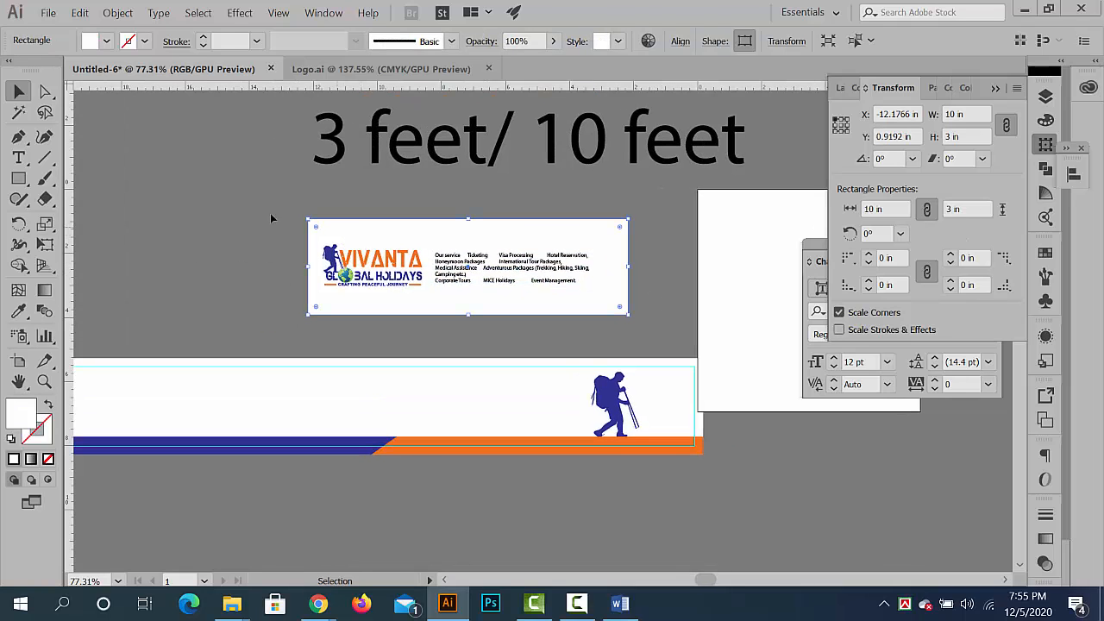
click(270, 213)
click(333, 227)
drag(261, 196, 650, 299)
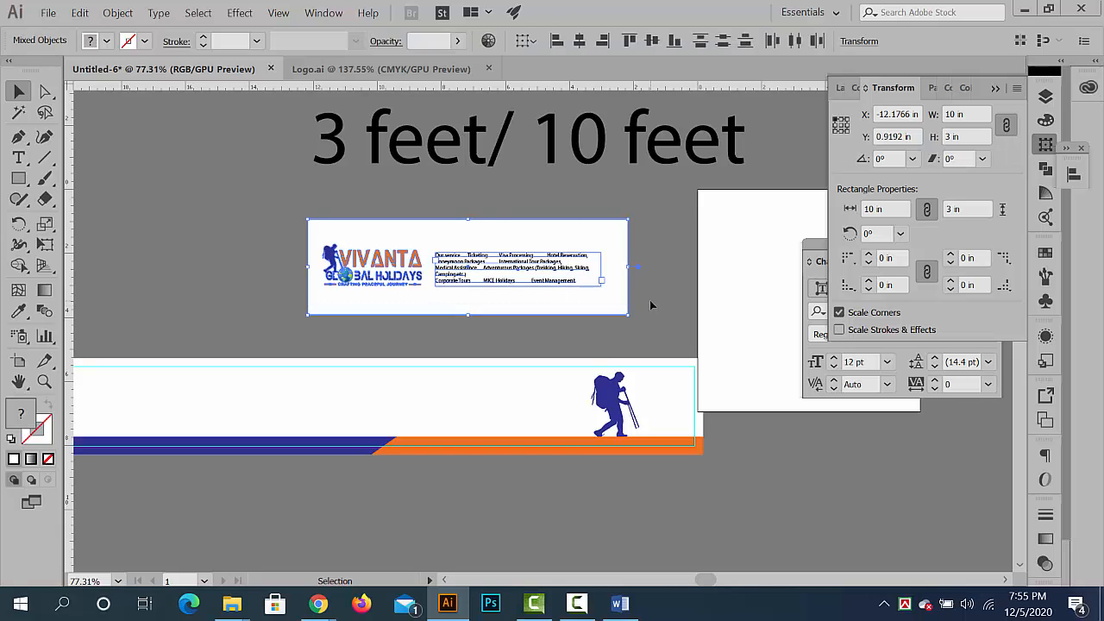
key(ctrl+shift+a)
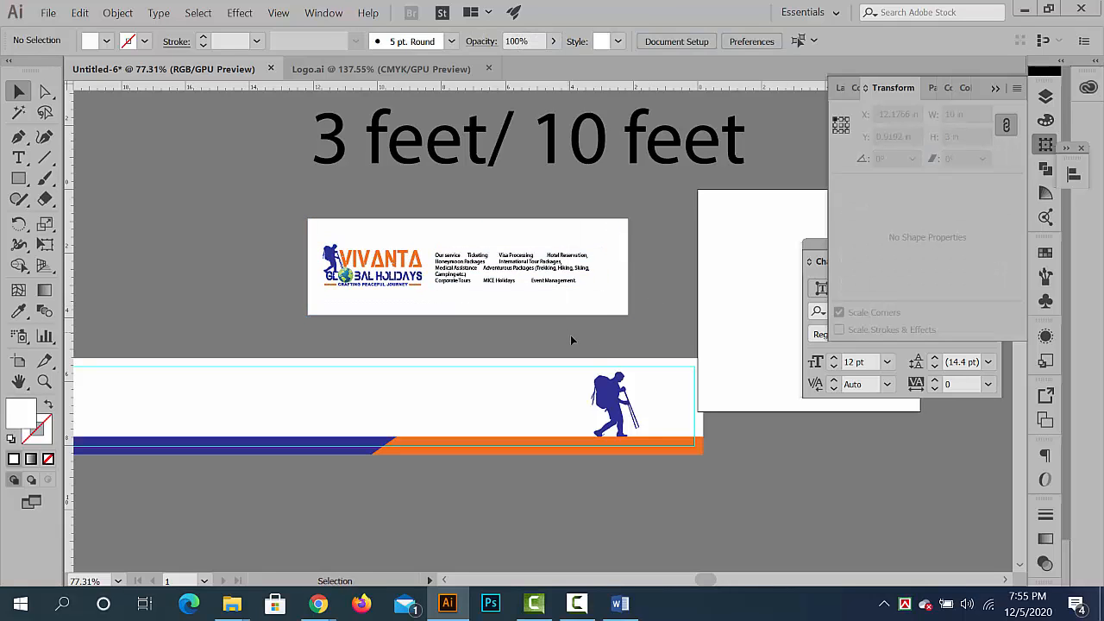
- Scale the new banner group proportionally by setting its height to 36 in
click(552, 266)
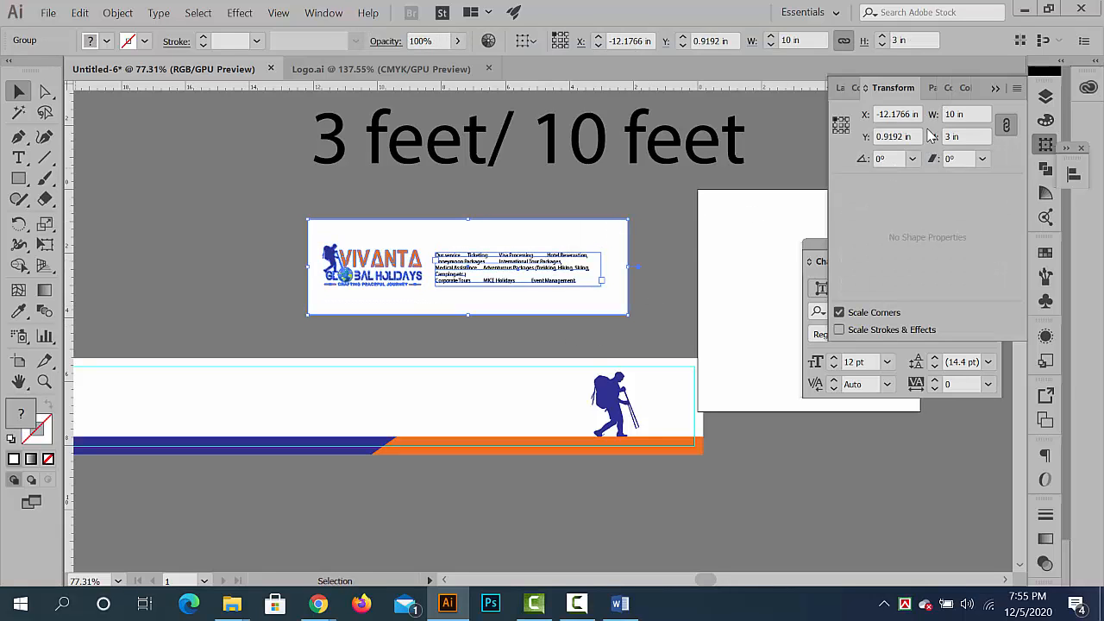
click(933, 136)
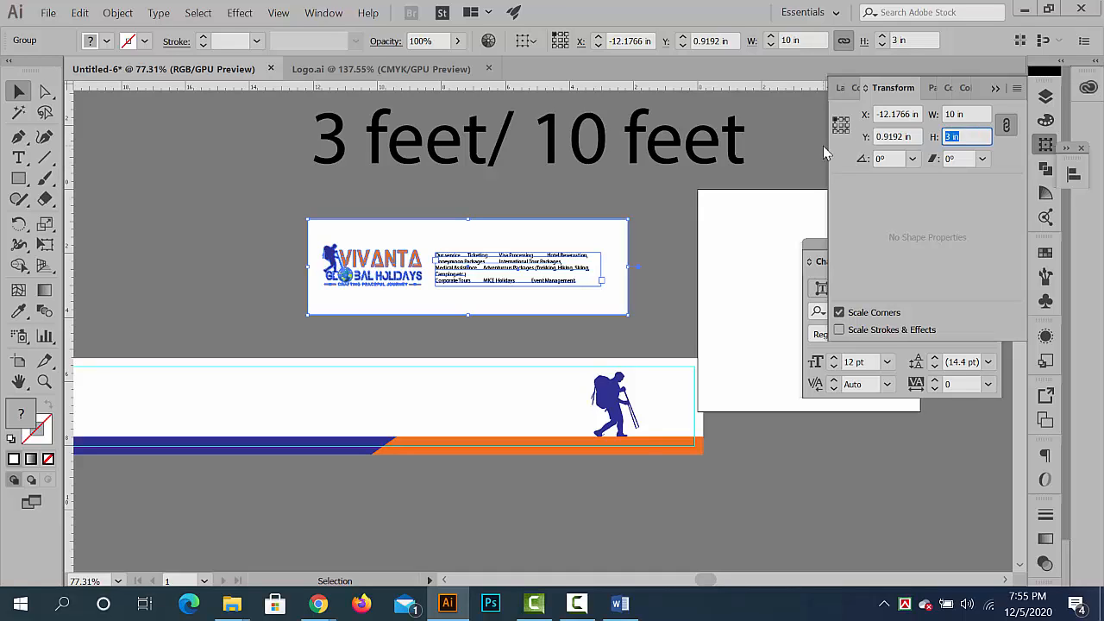
text(36 in)
key(Return)
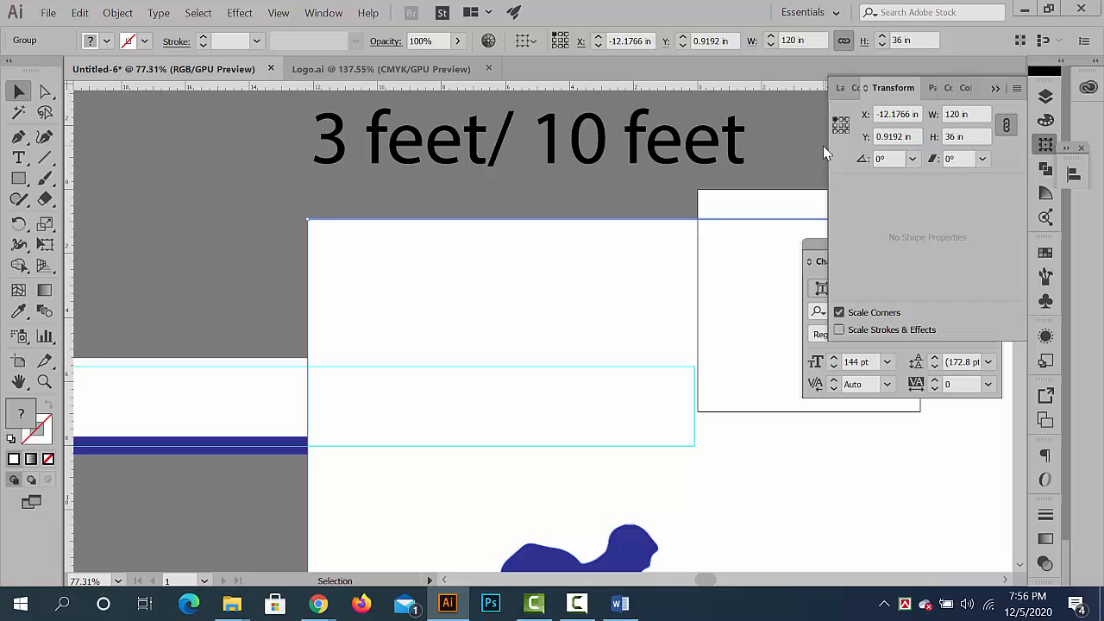
- Move the enlarged banner clear of the other artwork to about X -43.93 in, Y 25.59 in, and deselect it
key(ctrl+minus)
key(ctrl+minus)
key(ctrl+minus)
key(ctrl+minus)
key(ctrl+minus)
key(ctrl+minus)
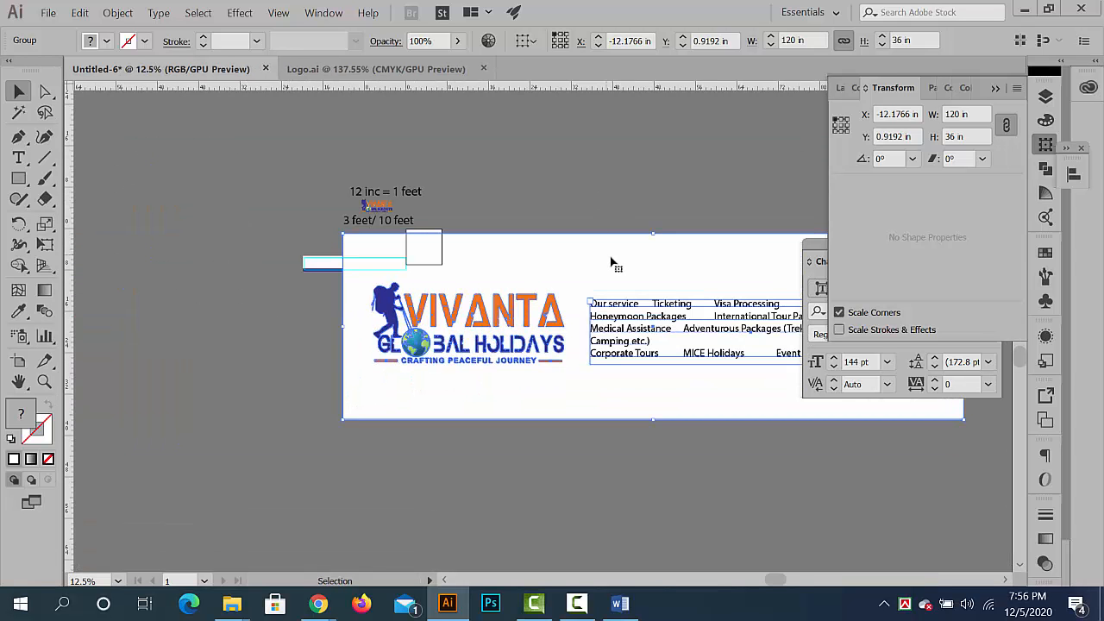
drag(611, 263, 447, 390)
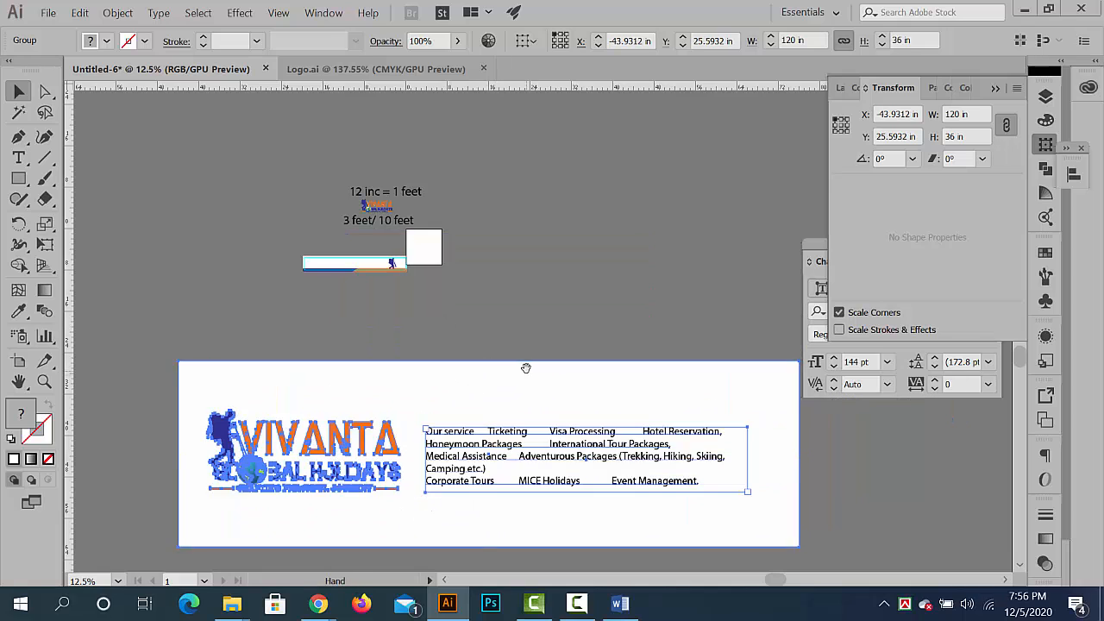
drag(526, 368, 394, 264)
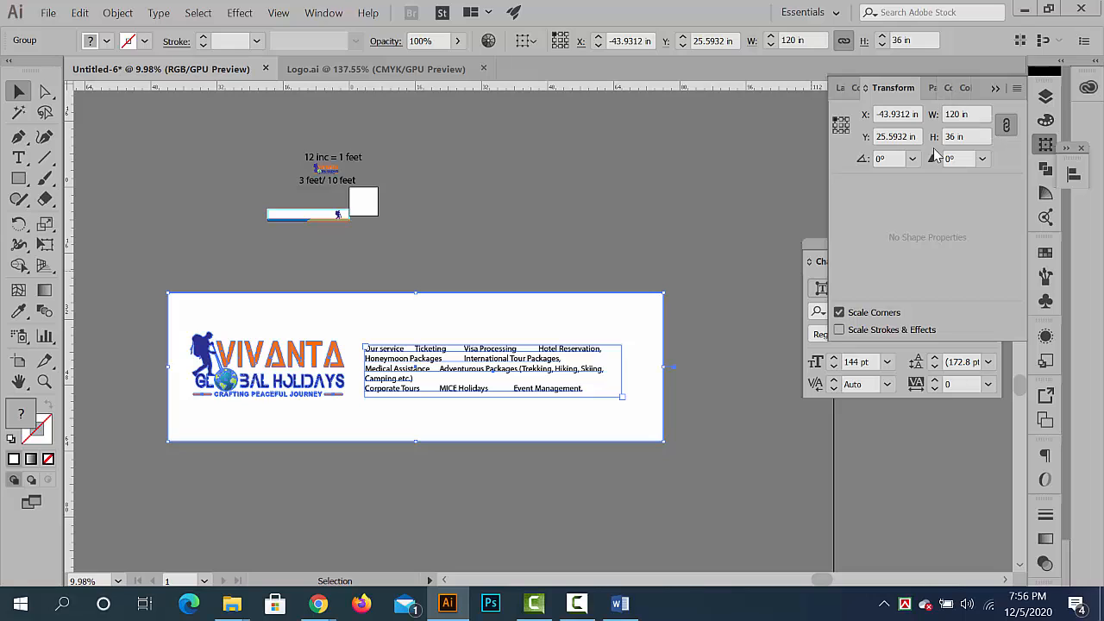
click(723, 420)
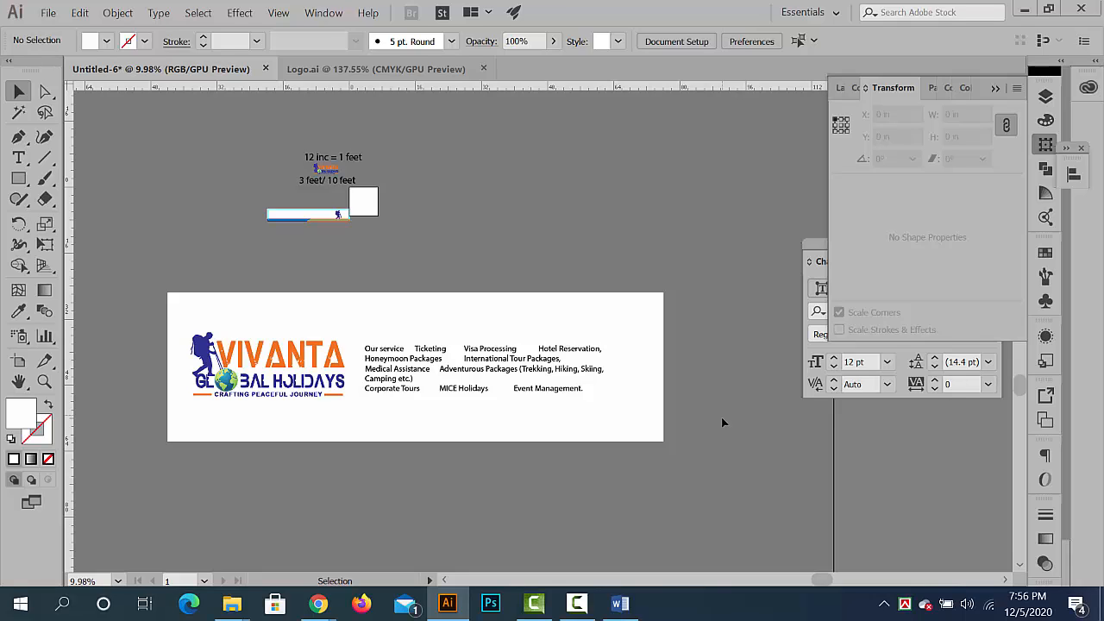
- Delete the enlarged banner, the 20 in long banner and the "3 feet/ 10 feet" text
click(562, 408)
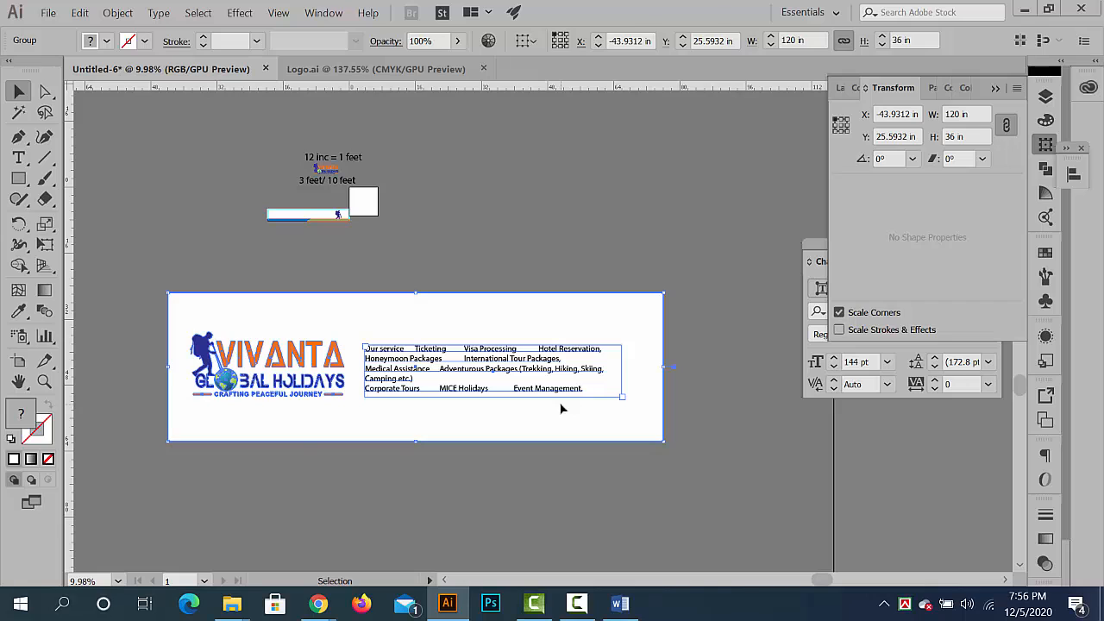
key(Delete)
drag(298, 218, 507, 319)
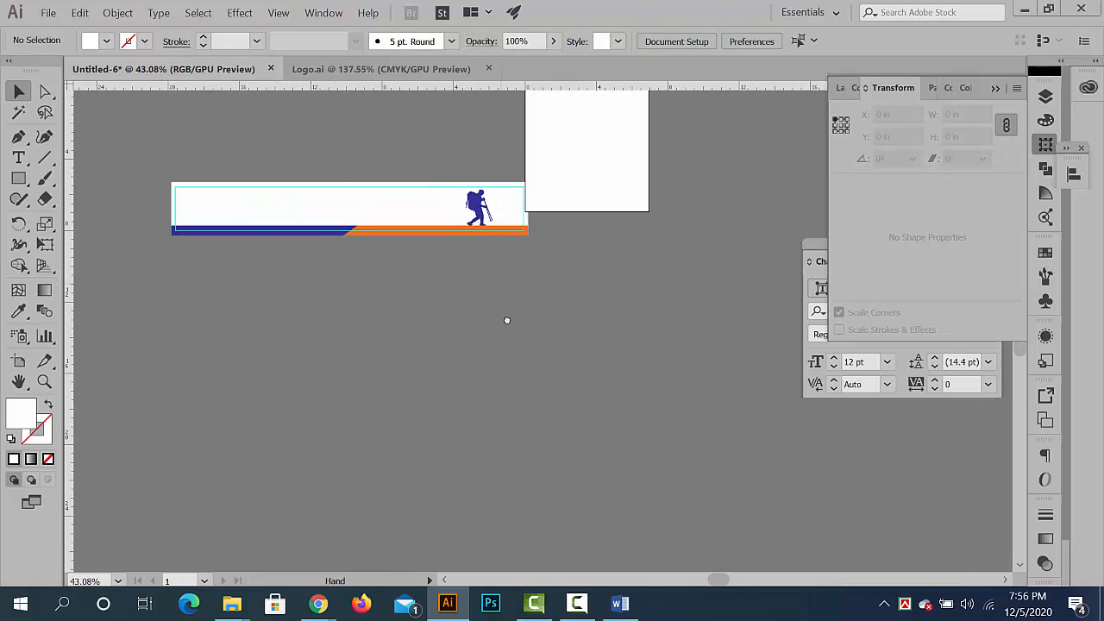
drag(561, 291, 114, 233)
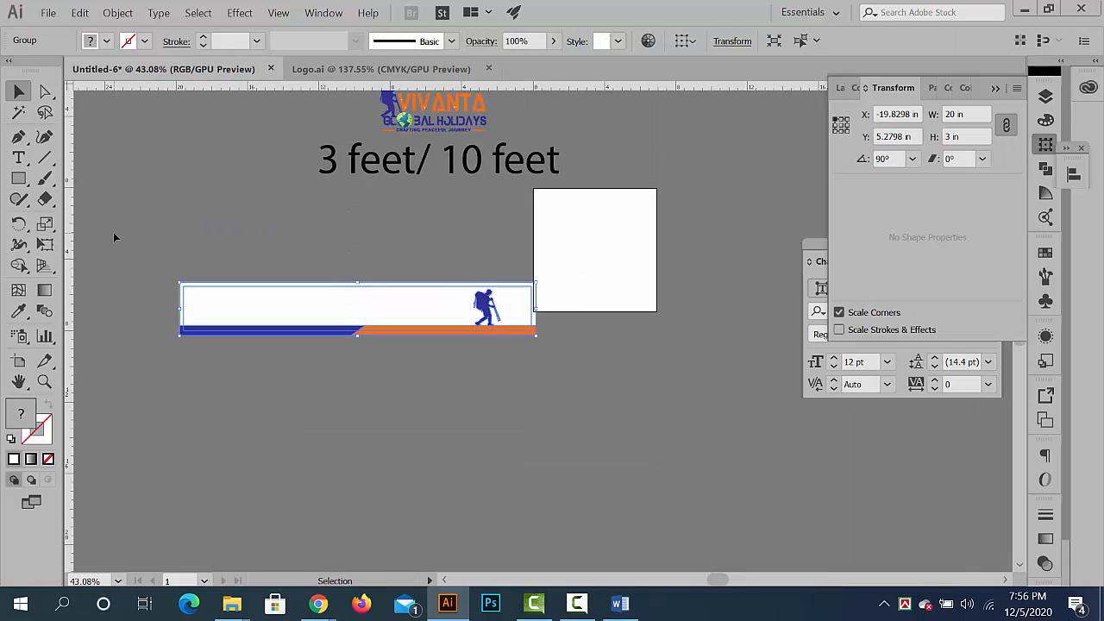
key(Delete)
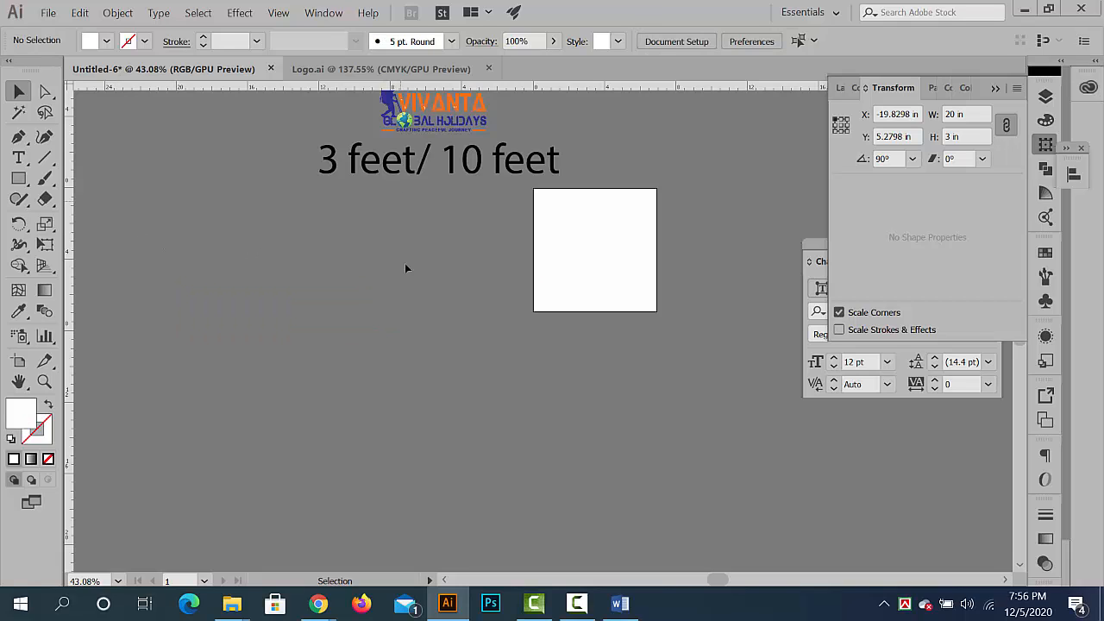
click(410, 169)
key(Delete)
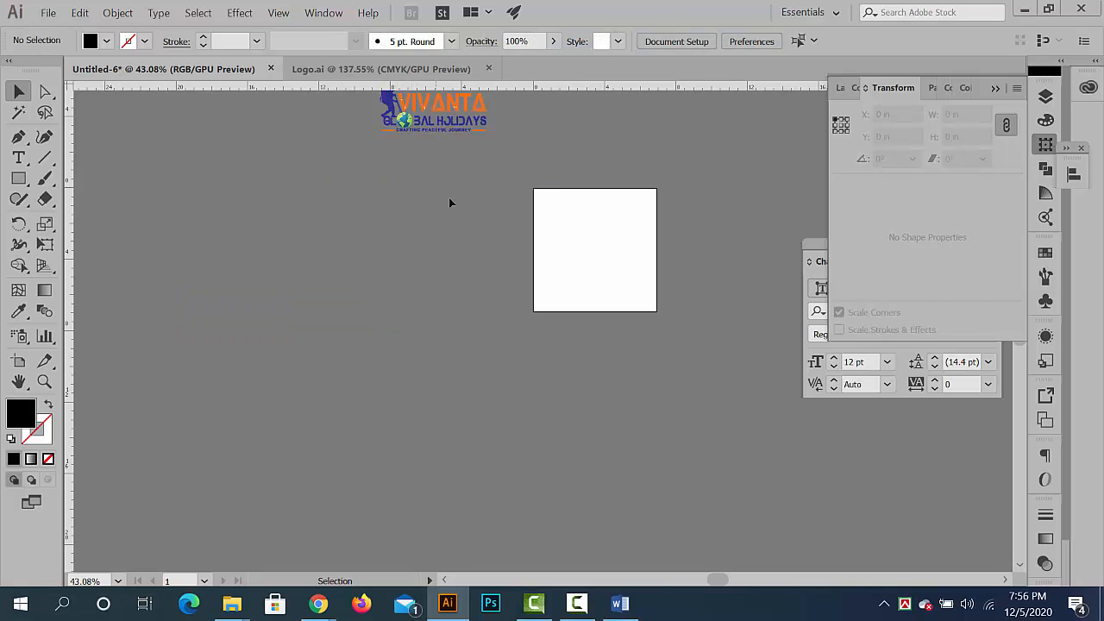
- Create a 33 in wide, 78 in high rectangle in Illustrator, using the rollup banner size listed in Word's Content.docx
scroll(505, 212, down, 1)
click(619, 606)
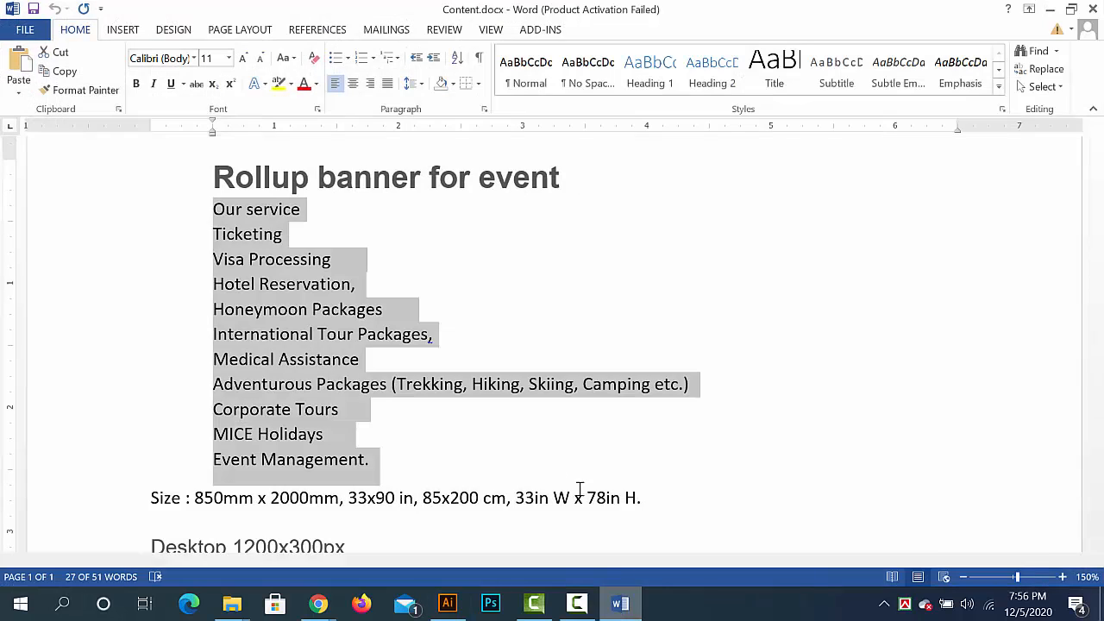
scroll(388, 419, down, 2)
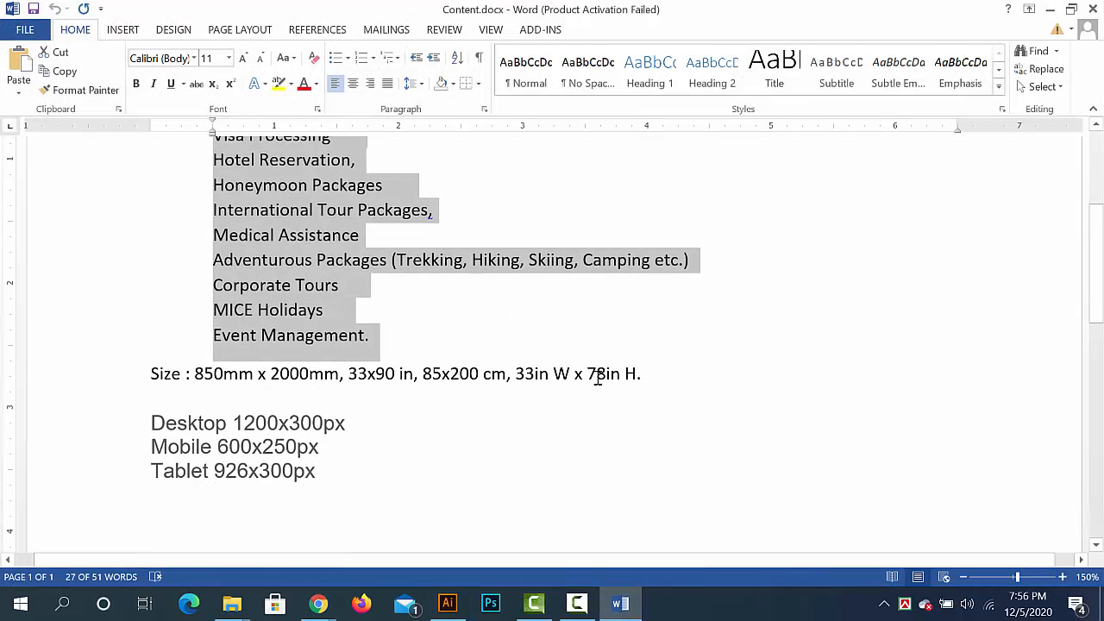
key(alt+Tab)
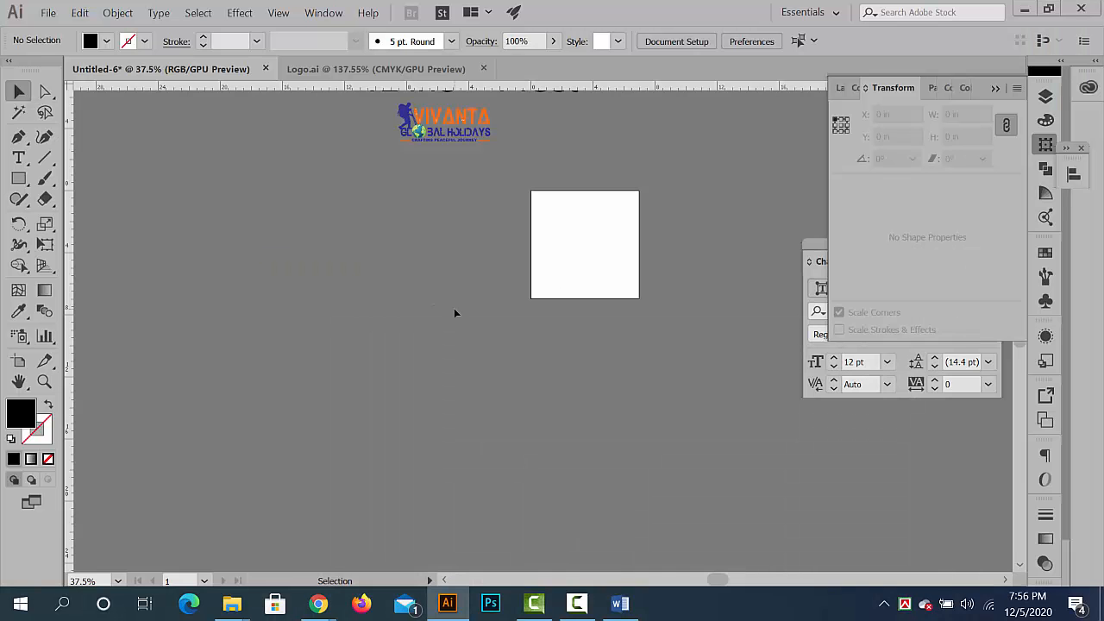
scroll(433, 276, down, 1)
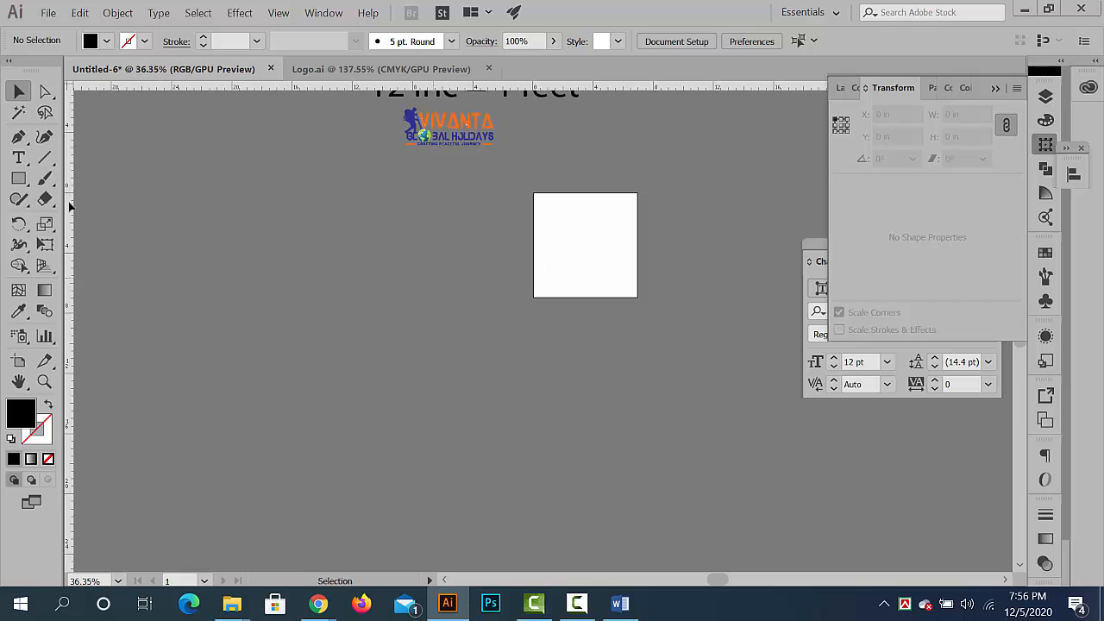
click(19, 179)
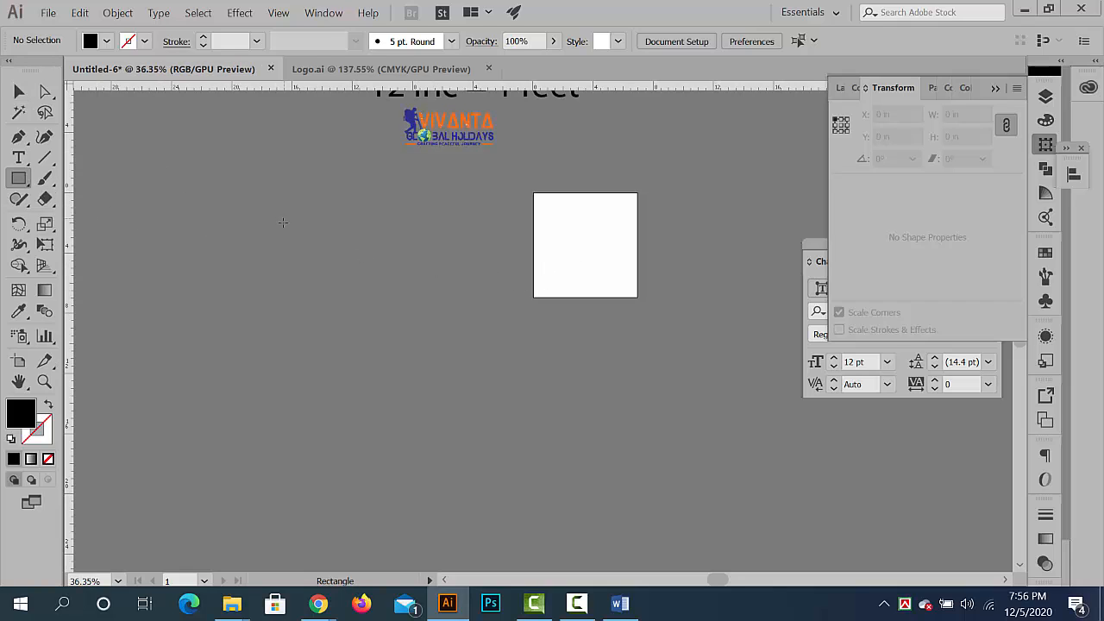
click(438, 256)
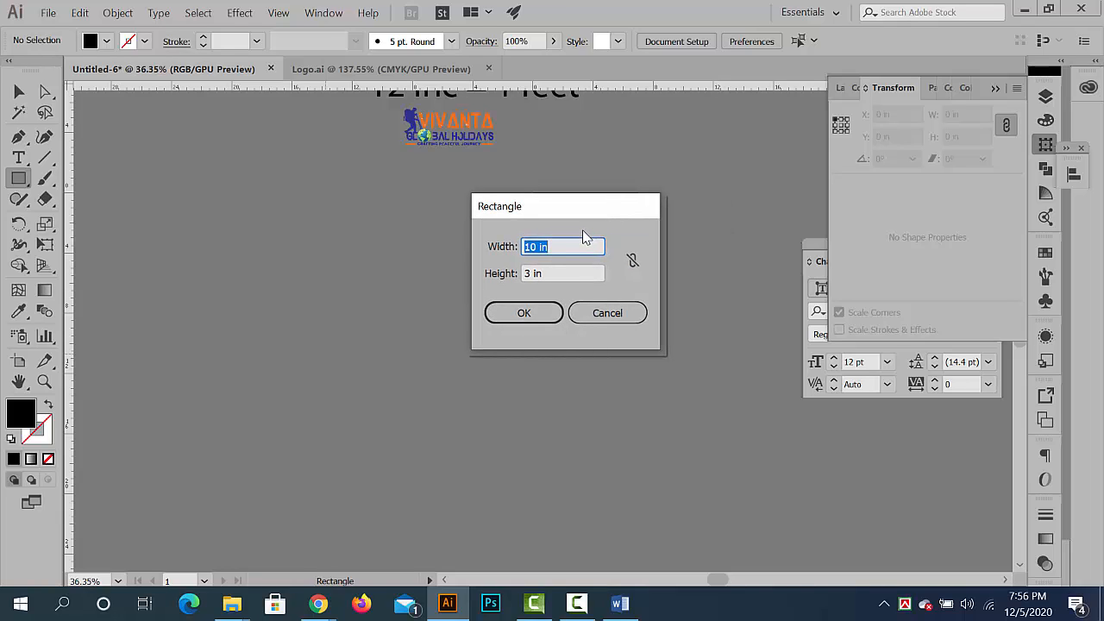
text(33)
drag(557, 273, 421, 275)
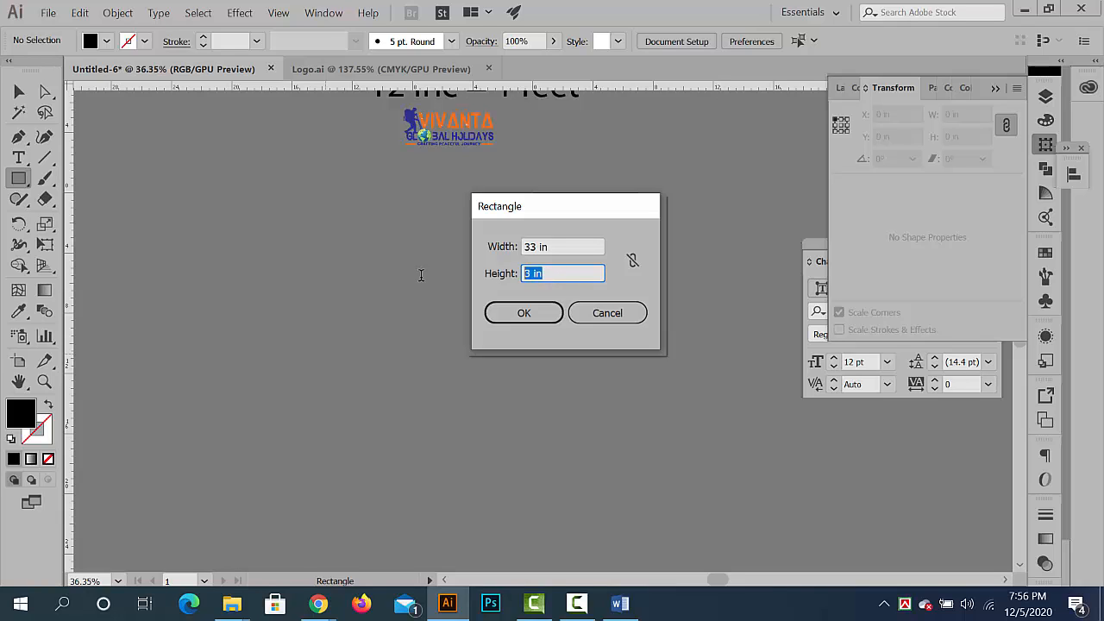
text(78)
click(522, 314)
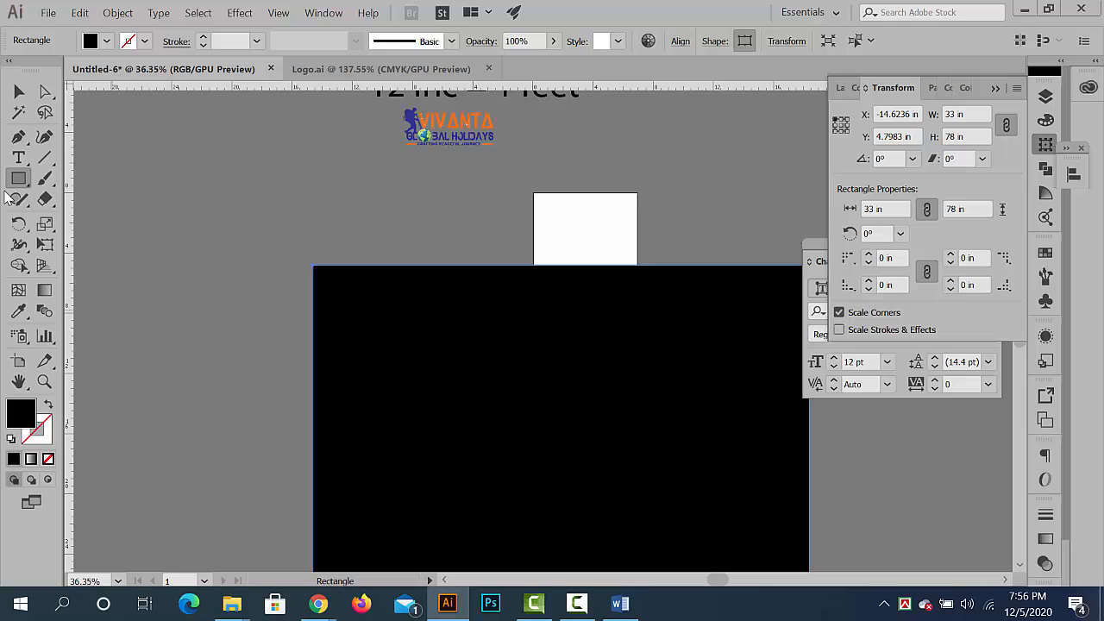
- Move the black rectangle to the empty area beside the artboard, at about X -53.13 in, Y -12.23 in, and deselect it
click(19, 92)
click(122, 147)
ctrl+drag(522, 332, 440, 187)
drag(564, 356, 376, 273)
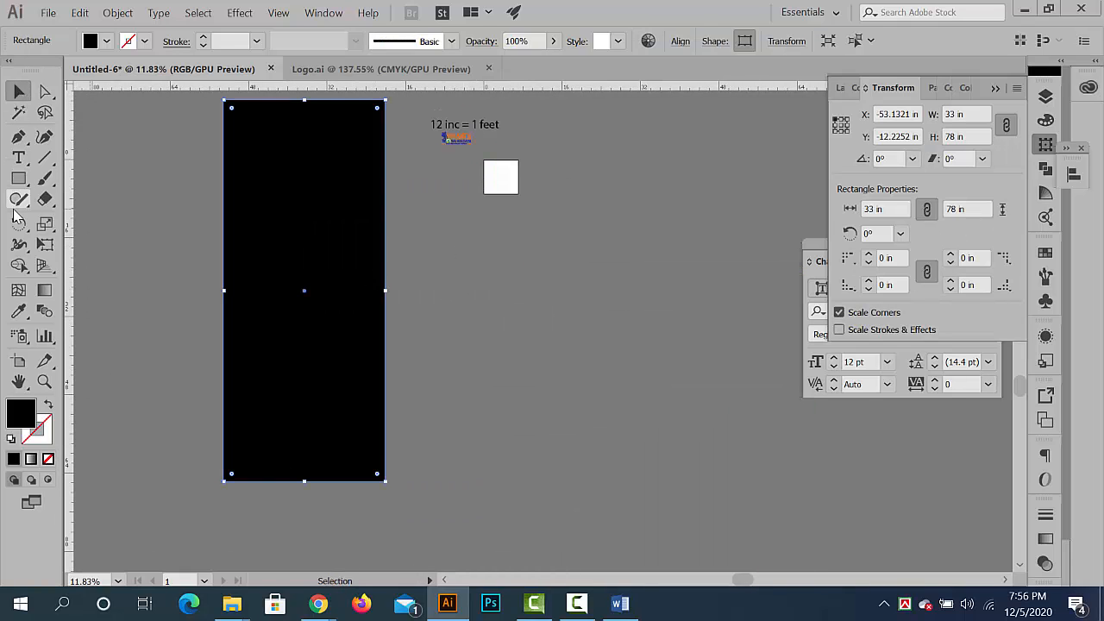
click(475, 186)
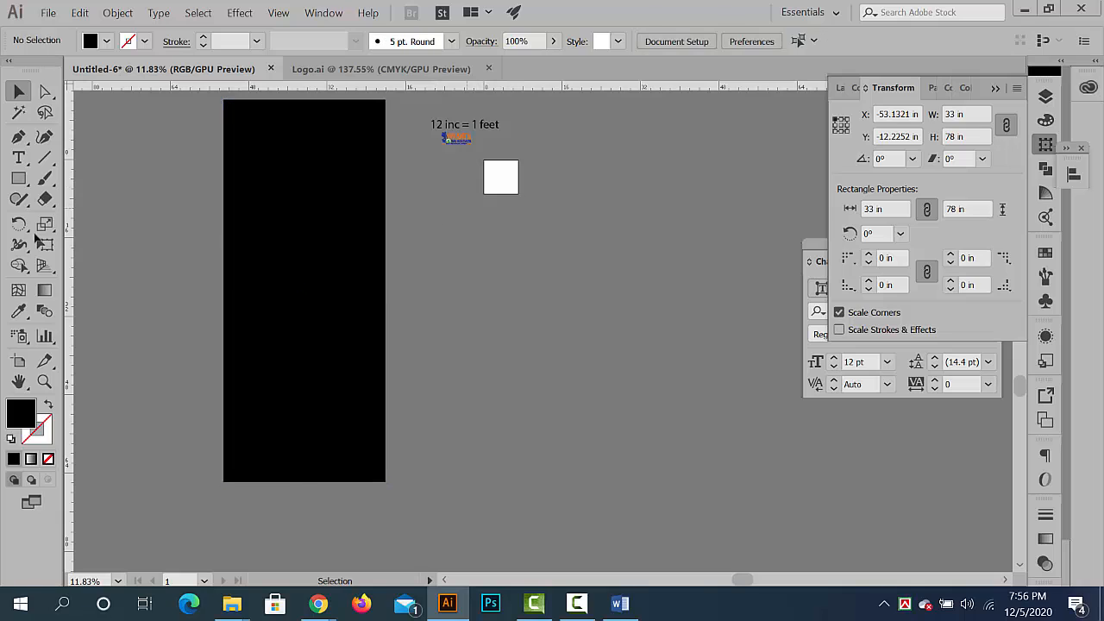
- Enlarge Artboard 1 to about 92.11 × 74.7 in and move the black rectangle beside it, to about X -38.08 in, Y 3.62 in
click(23, 361)
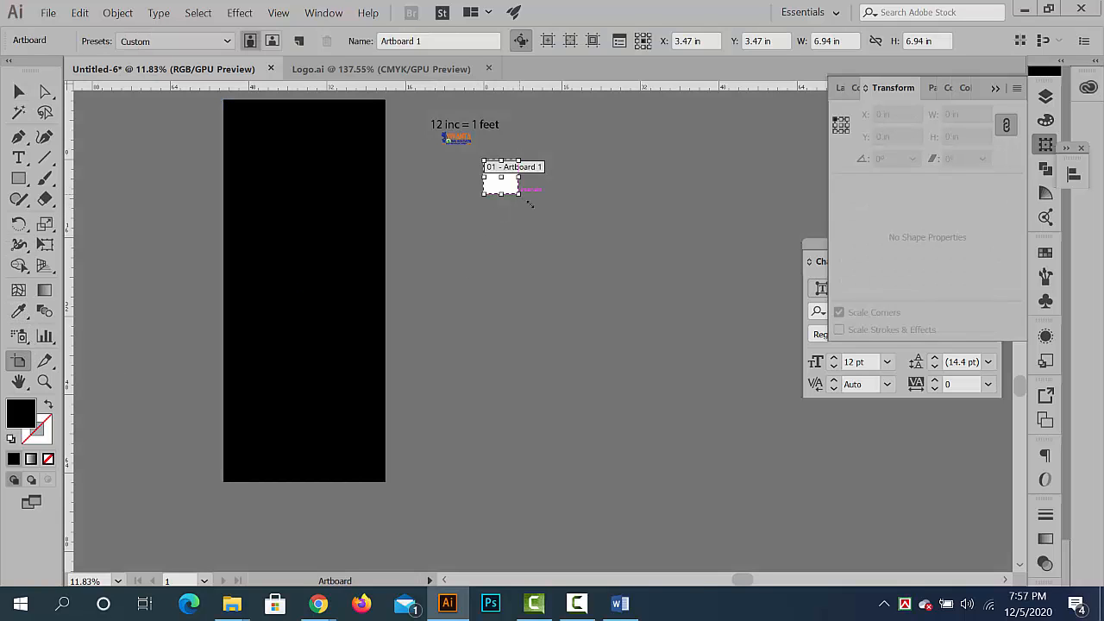
drag(528, 202, 943, 533)
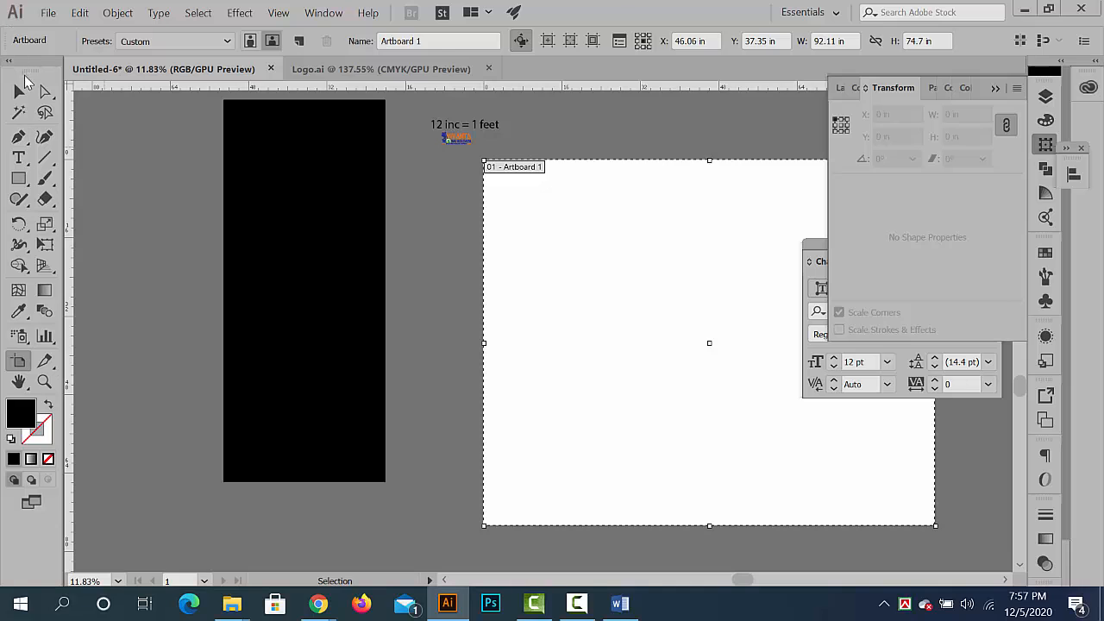
click(19, 90)
drag(357, 245, 428, 320)
click(573, 320)
- Scale the "12 inc = 1 feet" text and the small logos together to about 38.26 × 14.26 in, move them slightly up, and deselect them
key(ctrl+space)
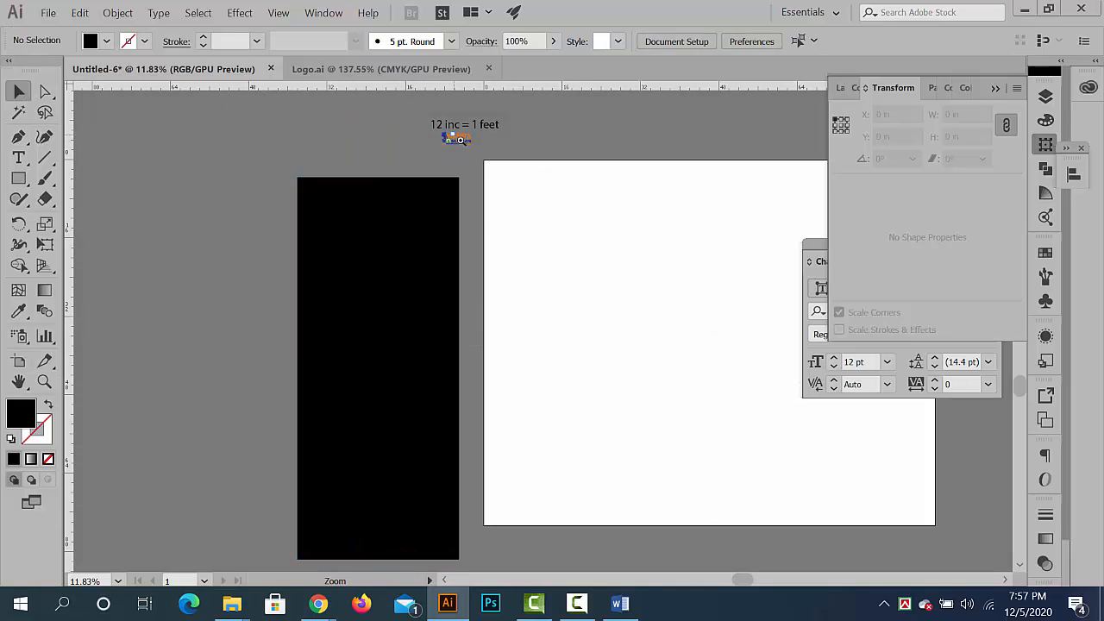
drag(467, 147, 425, 122)
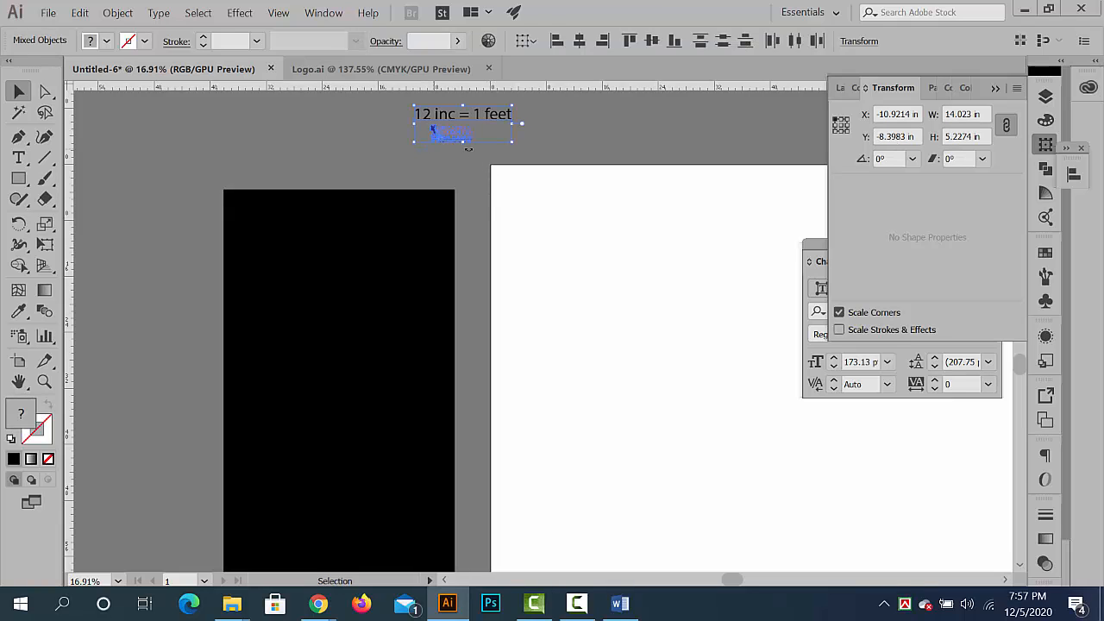
drag(513, 143, 625, 177)
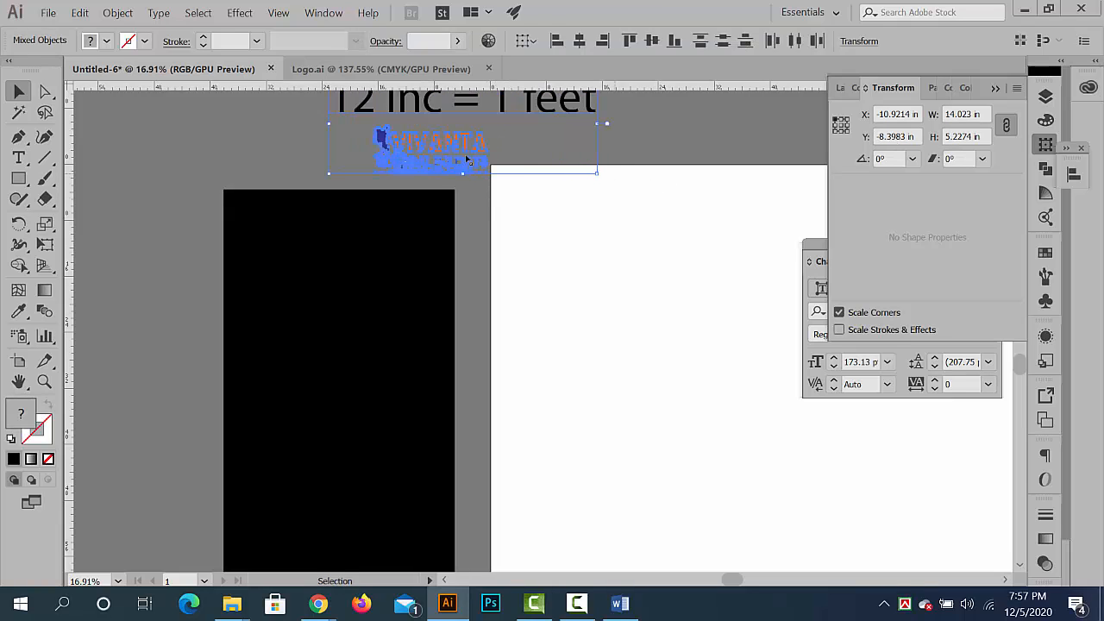
drag(467, 160, 490, 140)
click(558, 242)
key(ctrl+space)
drag(481, 253, 437, 248)
key(space)
drag(438, 247, 417, 147)
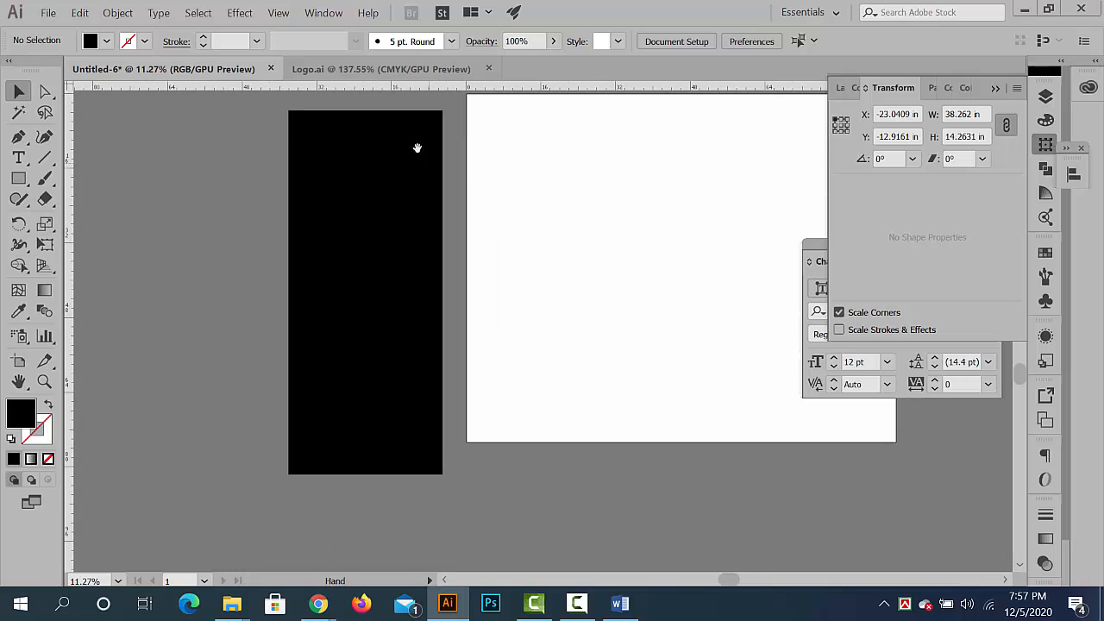
- Fill the black 33 × 78 in rectangle with white by sampling the artboard with the Eyedropper
click(380, 250)
click(19, 312)
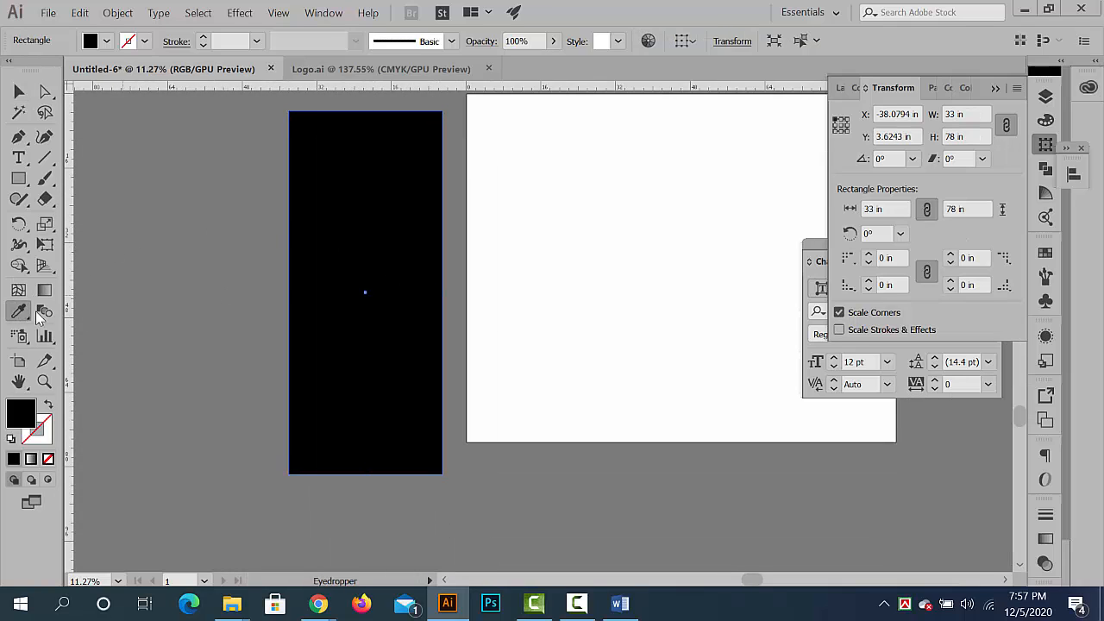
click(594, 252)
key(v)
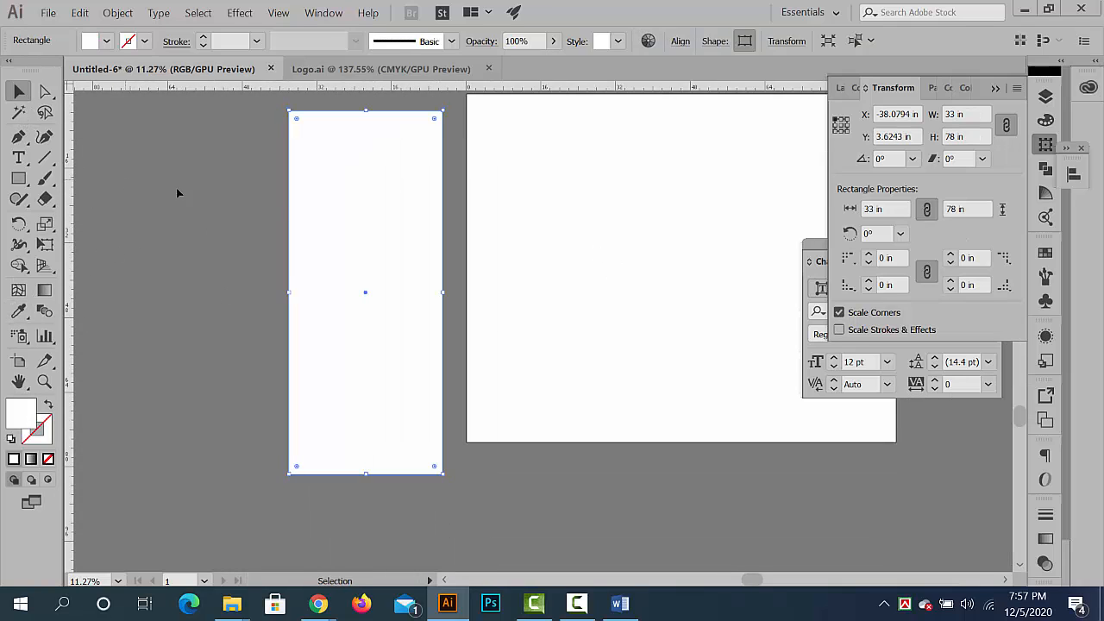
- Move the white rectangle farther away from the artboard, to about X -45.07 in, keeping its height position
click(177, 193)
drag(349, 208, 316, 208)
key(ctrl+space)
drag(341, 171, 354, 215)
key(ctrl+space)
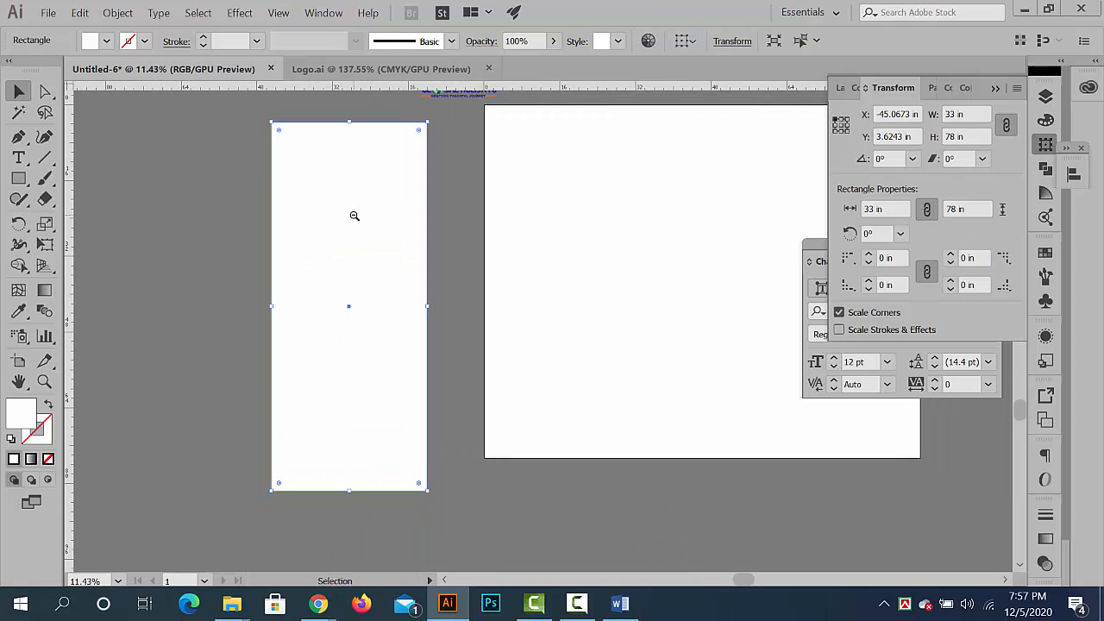
click(118, 12)
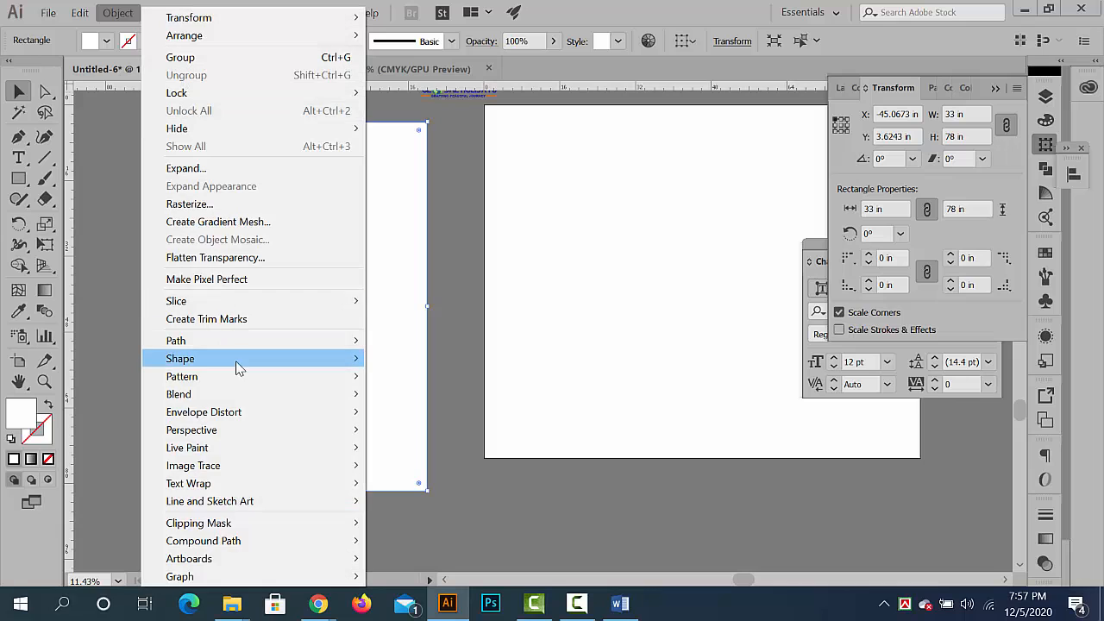
mouse_move(239, 351)
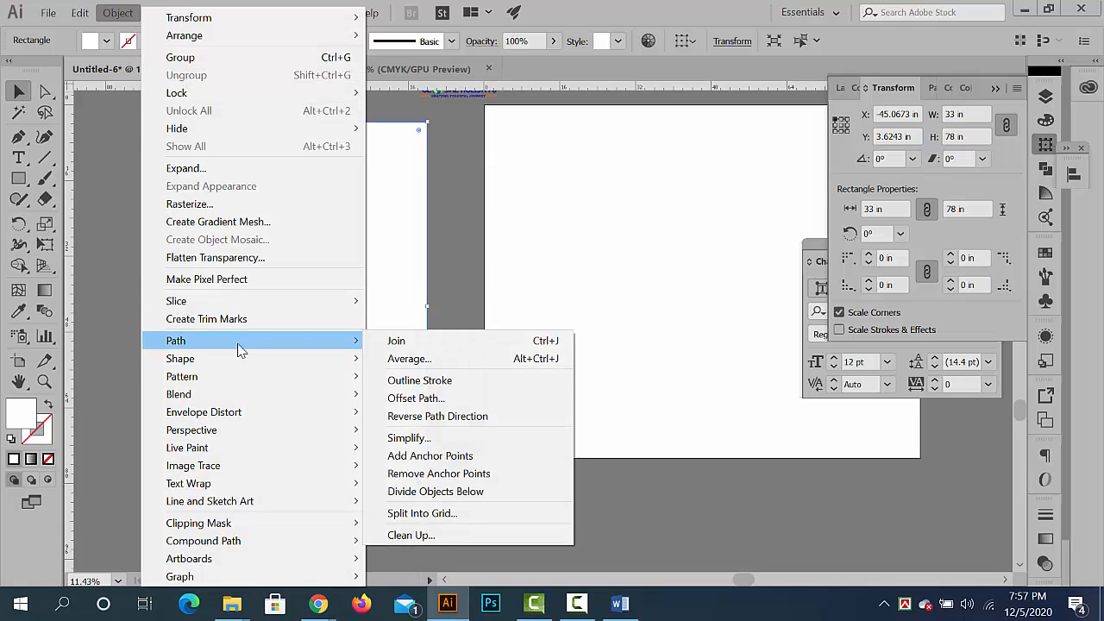
click(416, 397)
drag(691, 145, 732, 158)
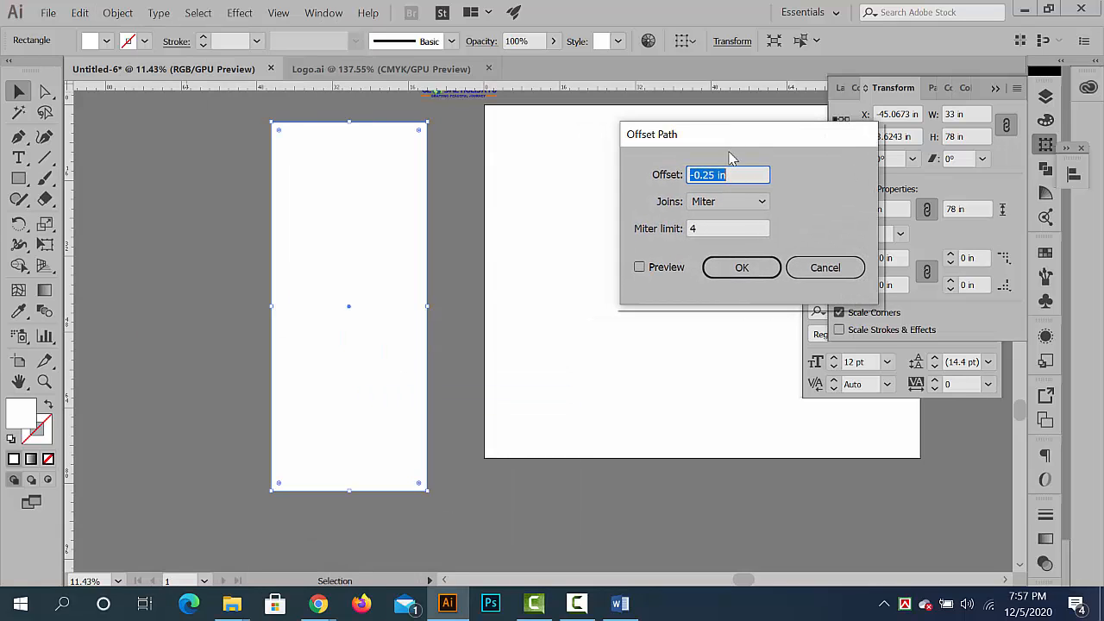
click(647, 268)
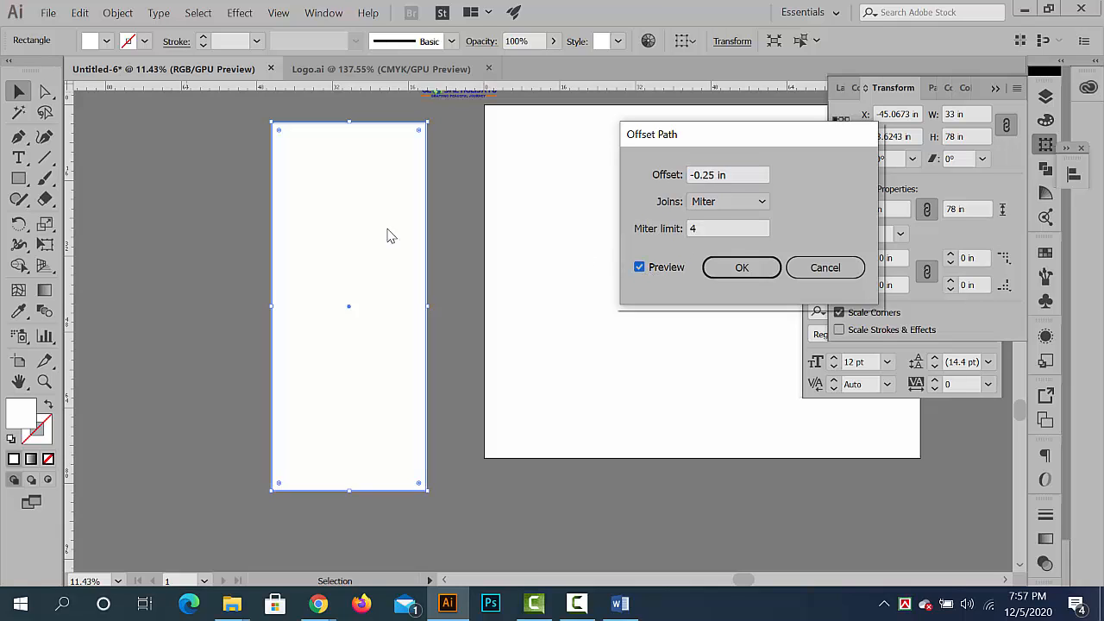
click(539, 198)
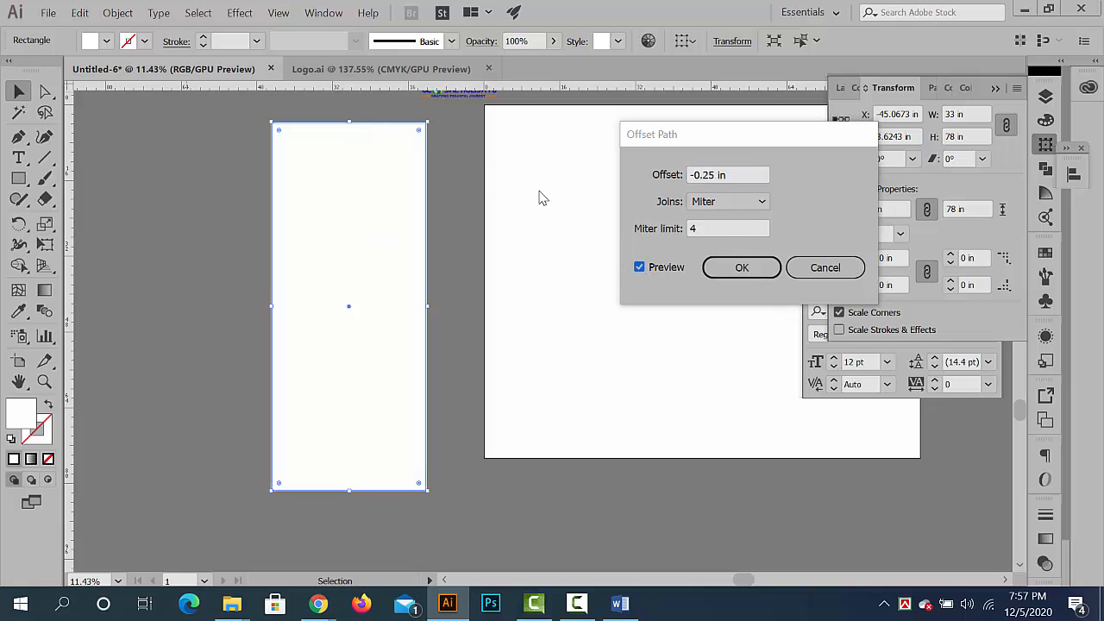
click(799, 267)
- Offset the white rectangle's path inward by -1.625 in with Miter joins and a miter limit of 4, using the preview
drag(422, 126, 164, 143)
click(117, 12)
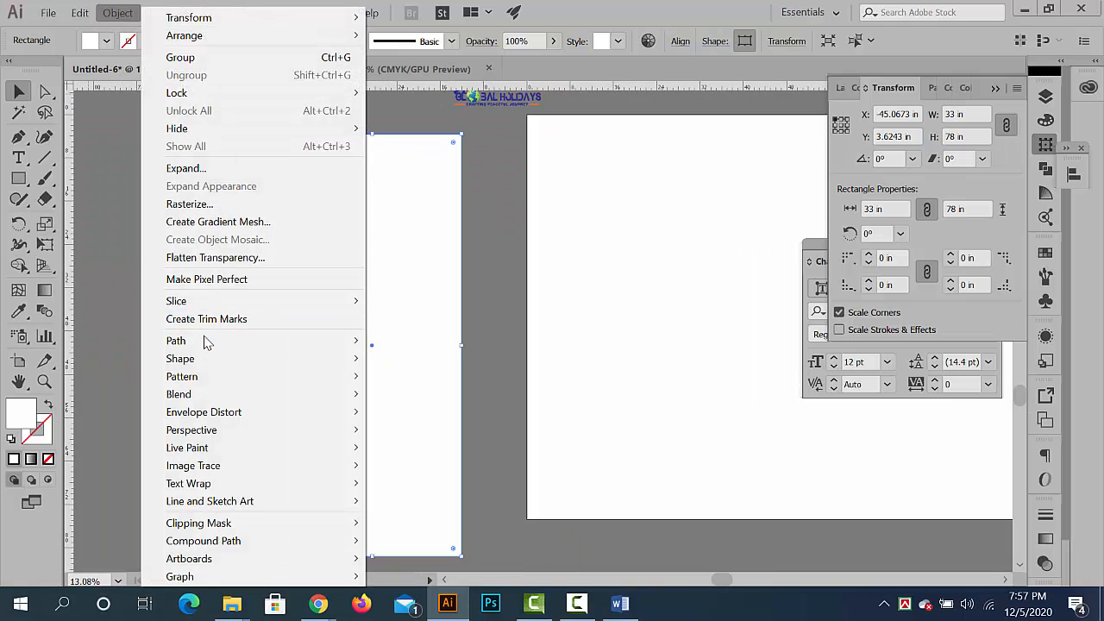
mouse_move(222, 340)
click(460, 394)
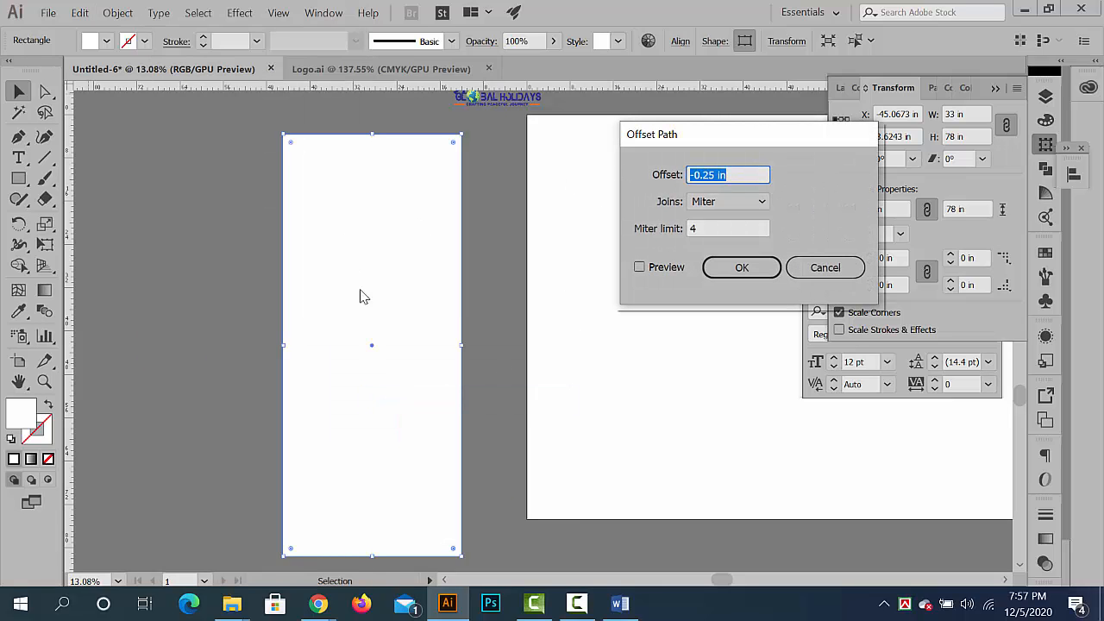
click(639, 268)
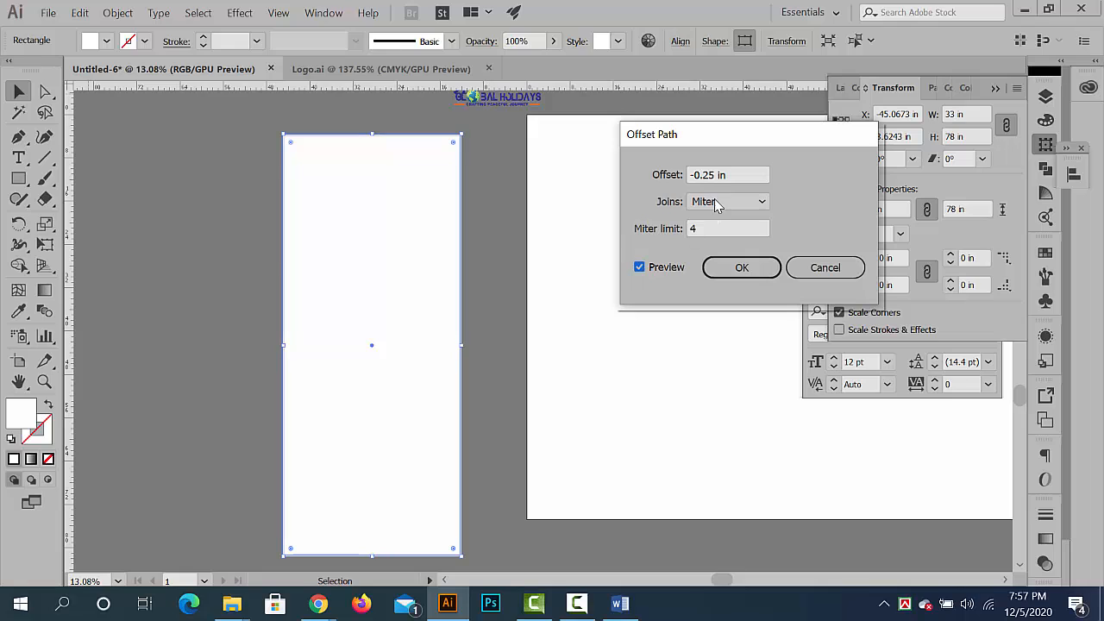
drag(722, 178, 639, 193)
key(Down)
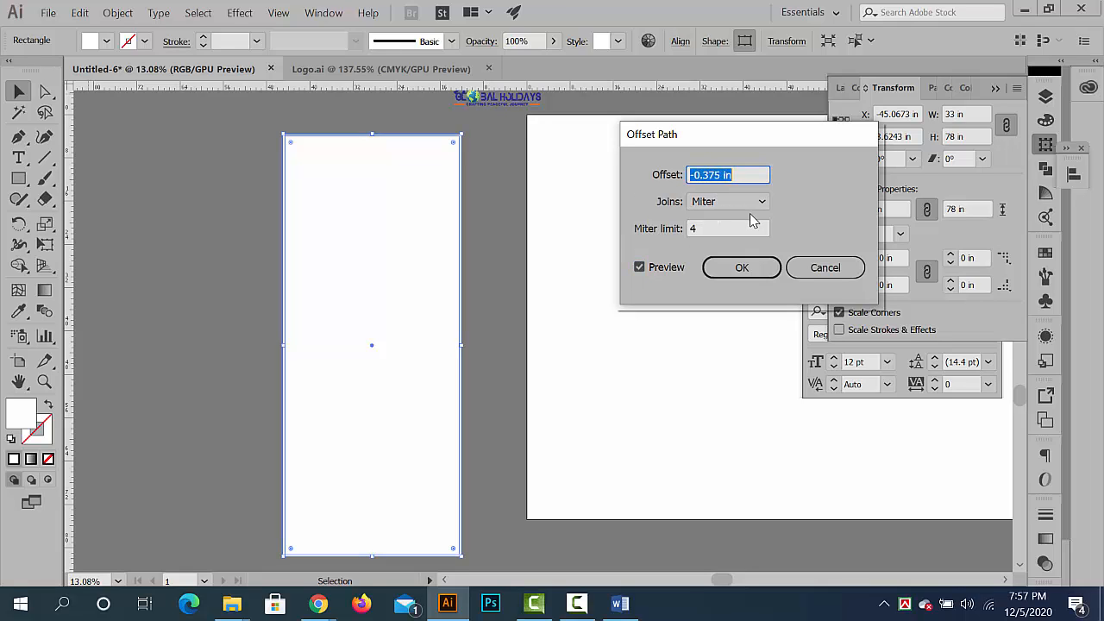
key(Down)
key(Down)
key(Down)
key(Down)
key(Down)
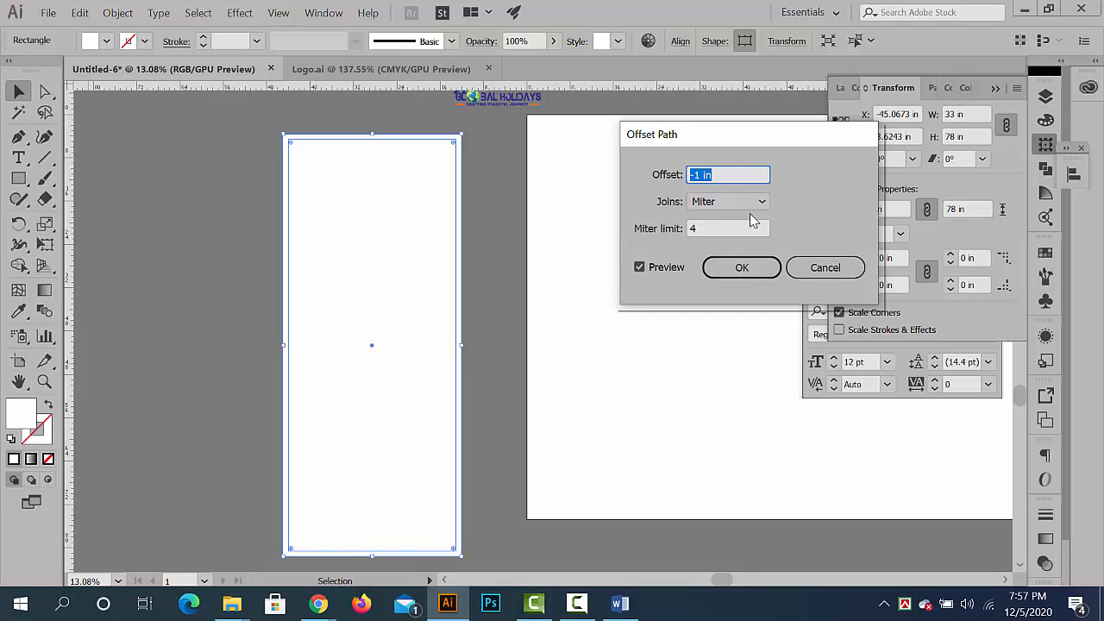
key(Down)
key(Down)
key(Down)
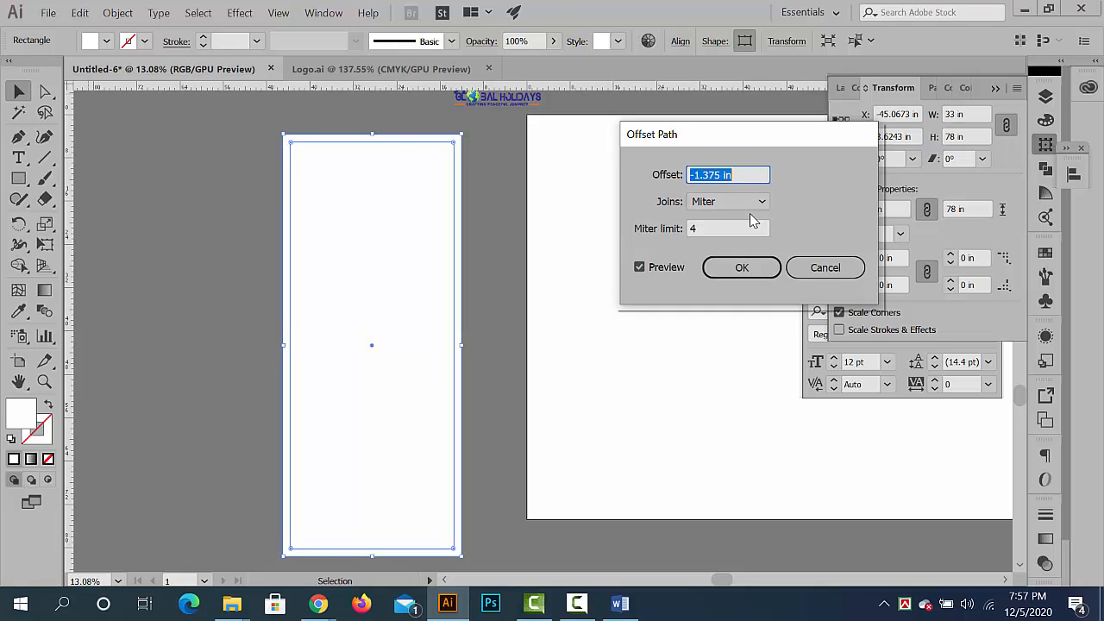
key(Down)
key(Down)
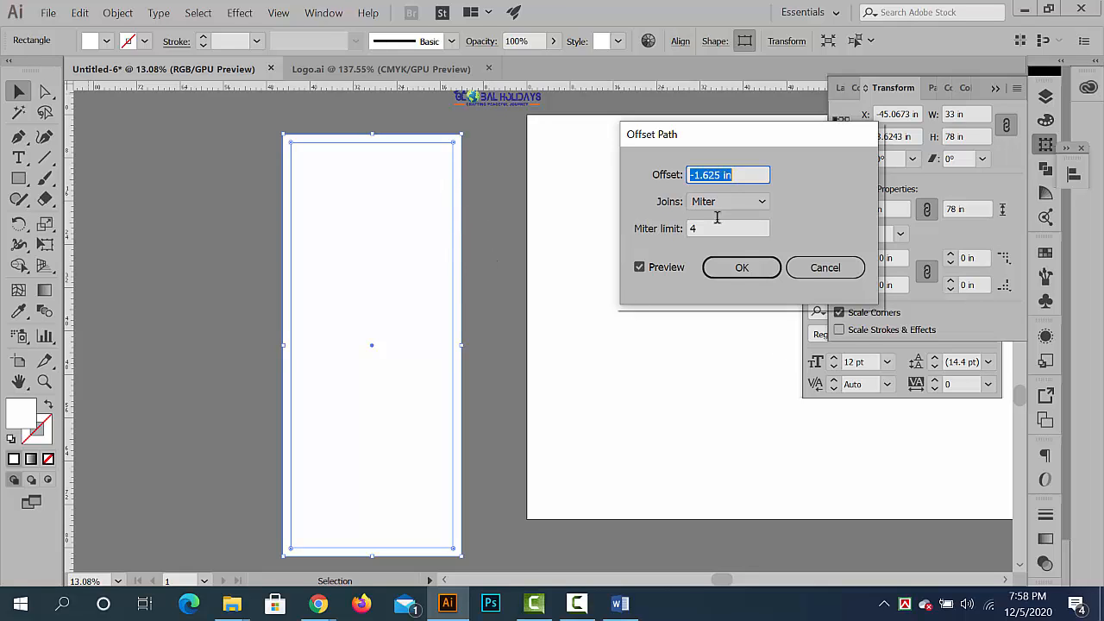
click(738, 277)
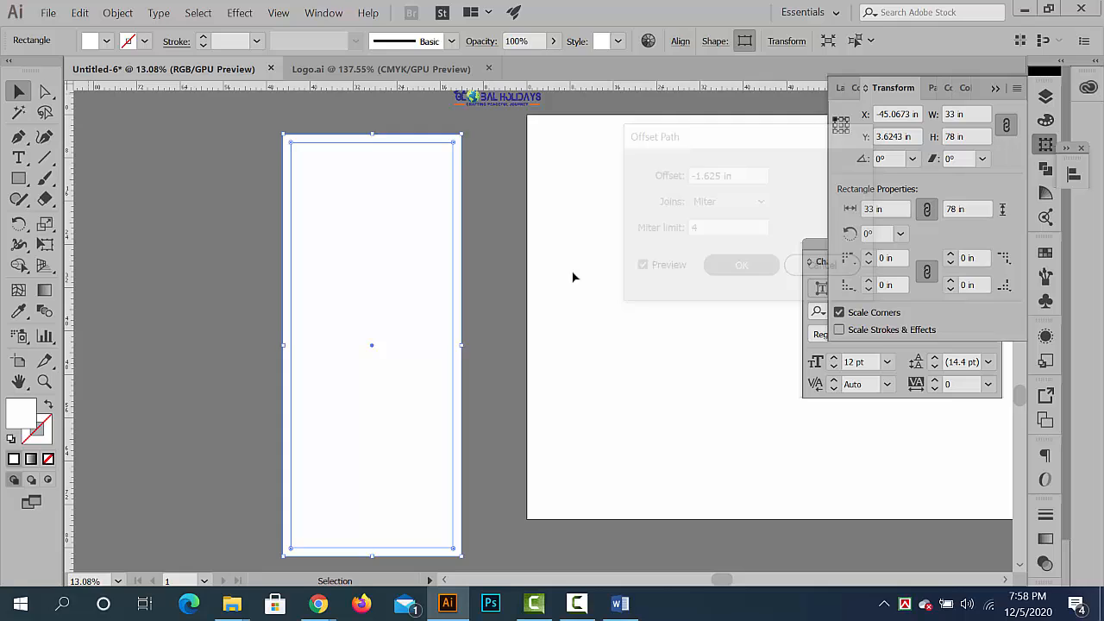
- Convert the inner offset rectangle into guides to mark the rollup banner's margin
click(495, 272)
click(340, 204)
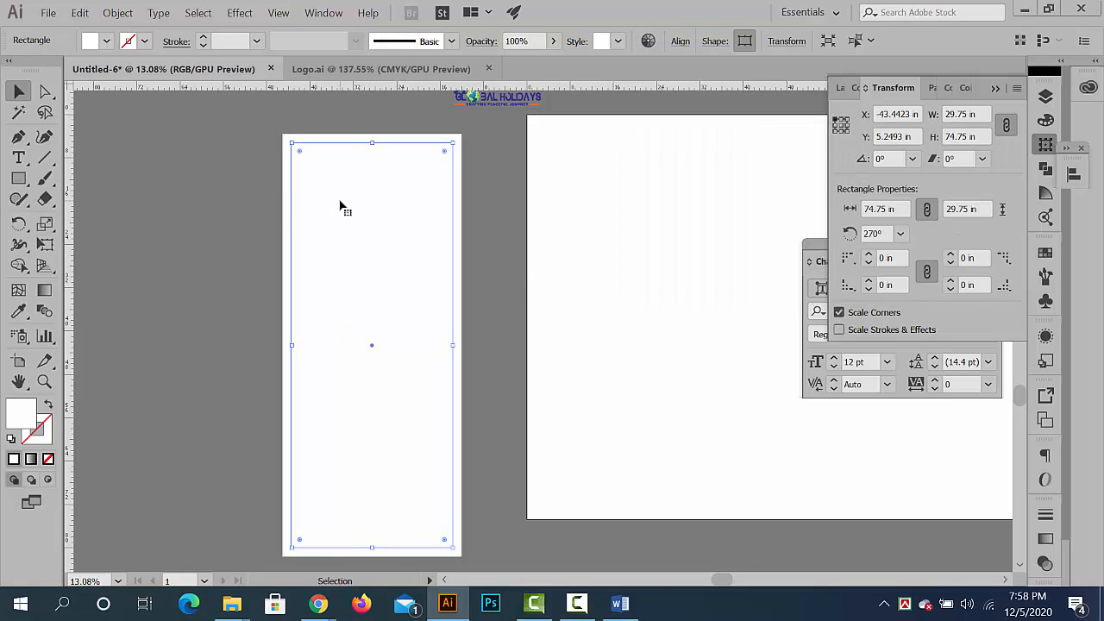
right_click(340, 207)
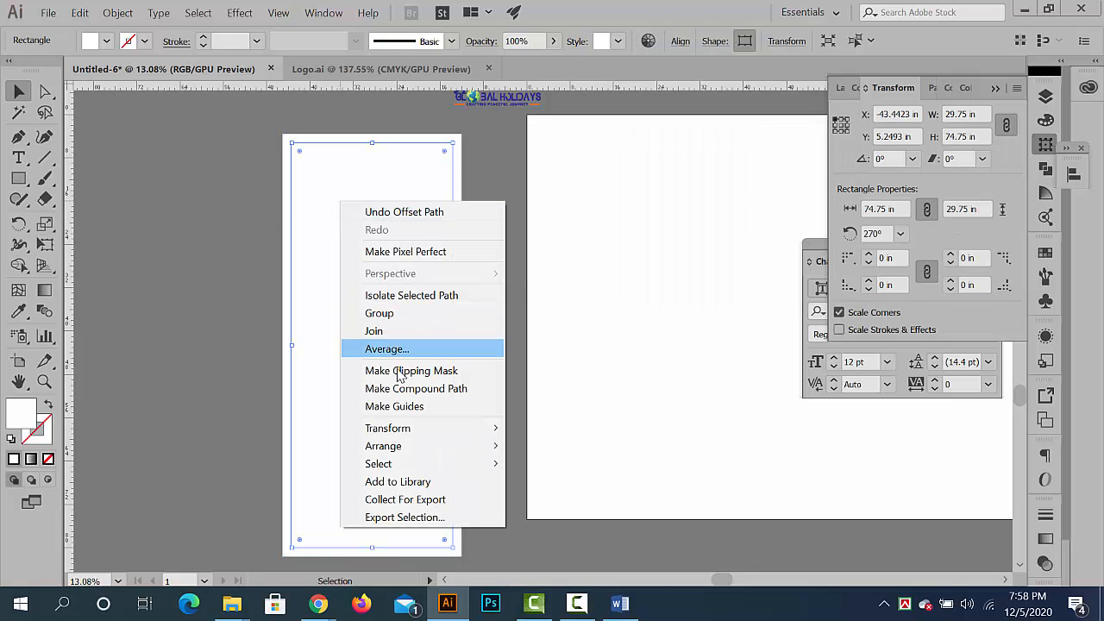
click(416, 409)
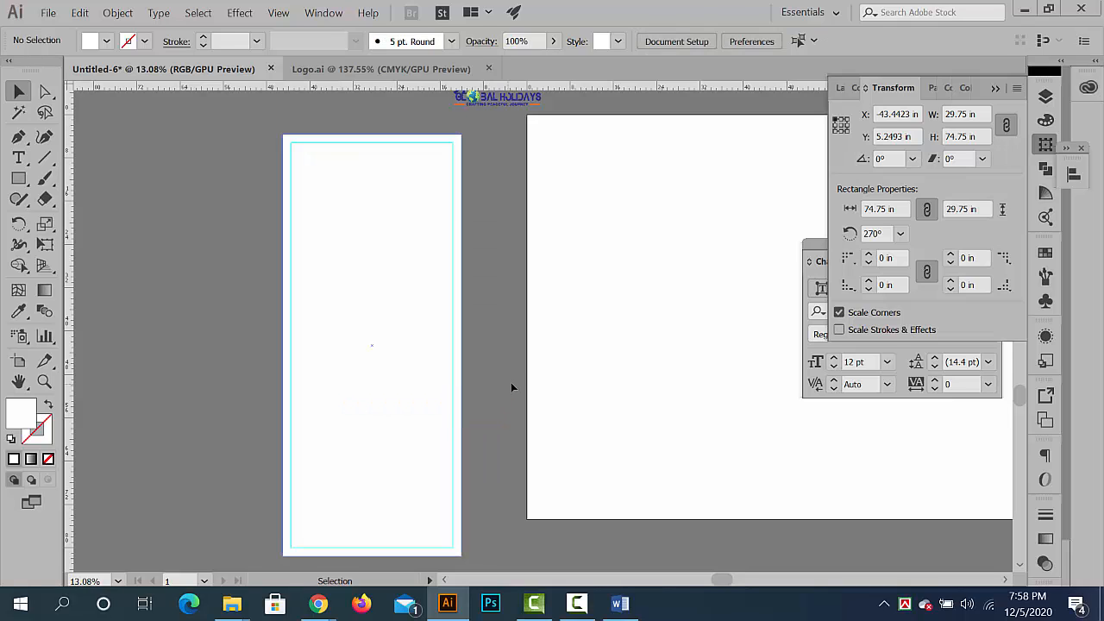
key(ctrl+space)
drag(380, 132, 388, 269)
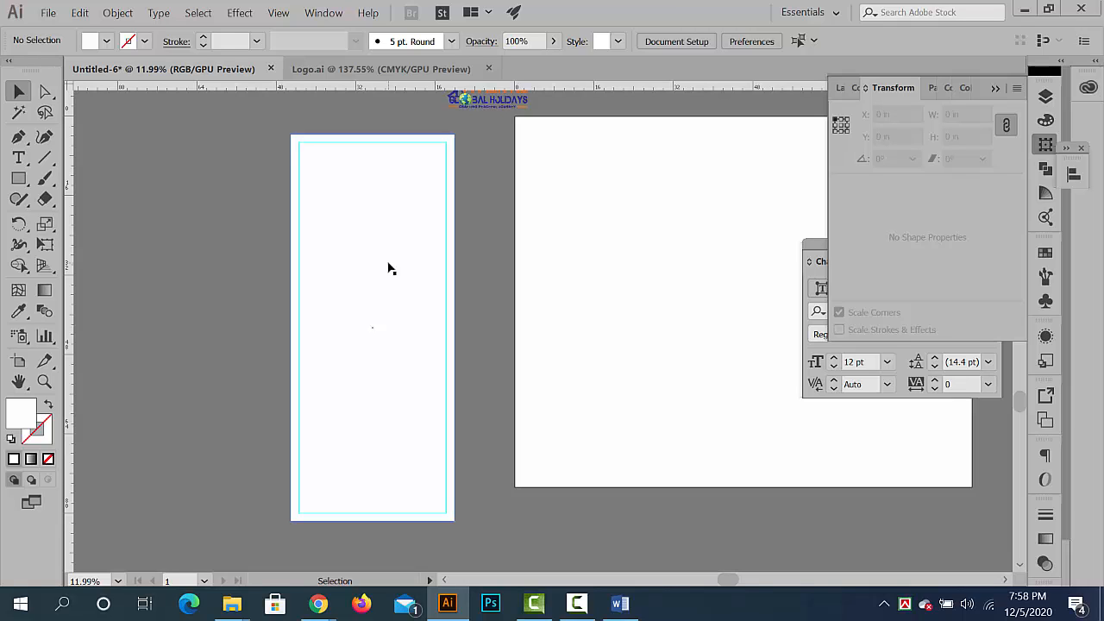
- Group all the parts of the Vivanta Global Holidays logo that sits above the artboard
scroll(409, 271, up, 3)
drag(339, 183, 404, 215)
scroll(538, 180, down, 1)
drag(530, 190, 480, 253)
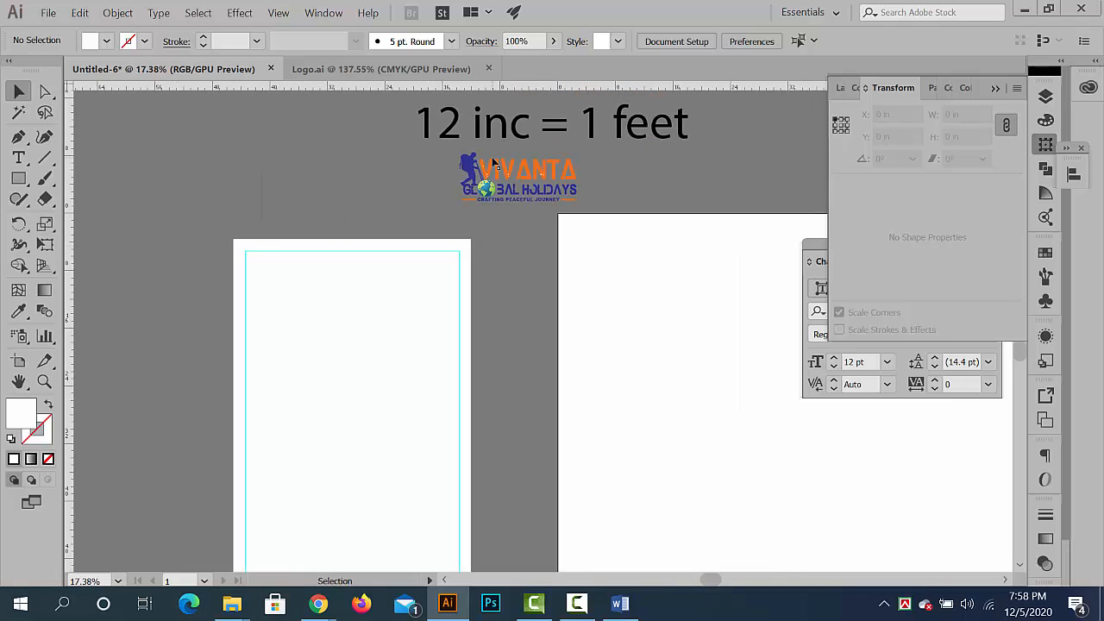
click(492, 169)
click(430, 155)
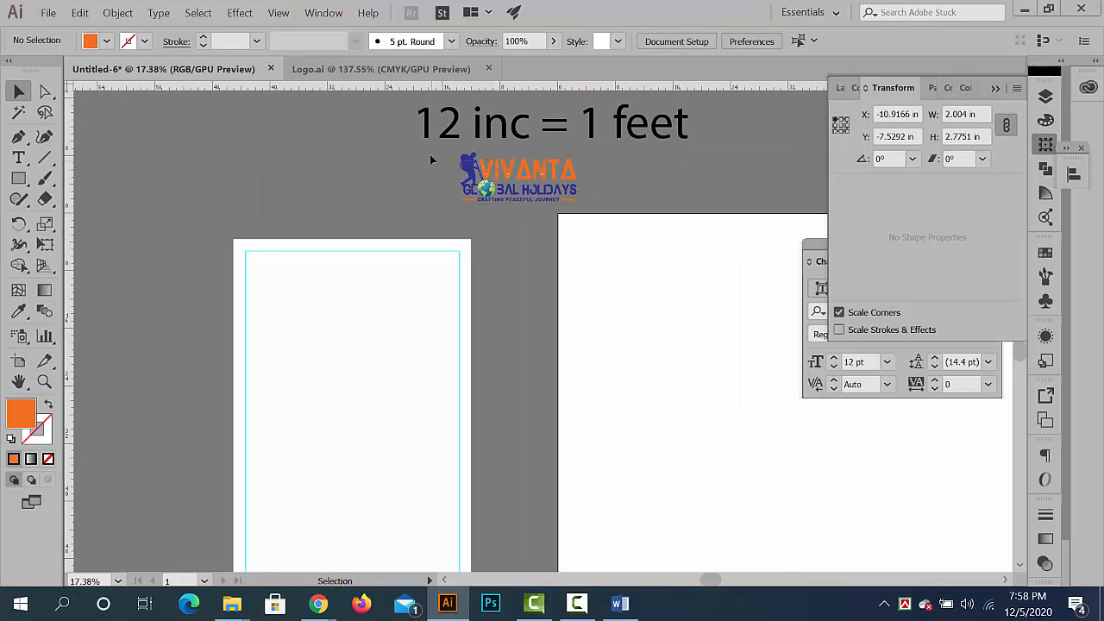
drag(595, 213, 430, 153)
key(ctrl+g)
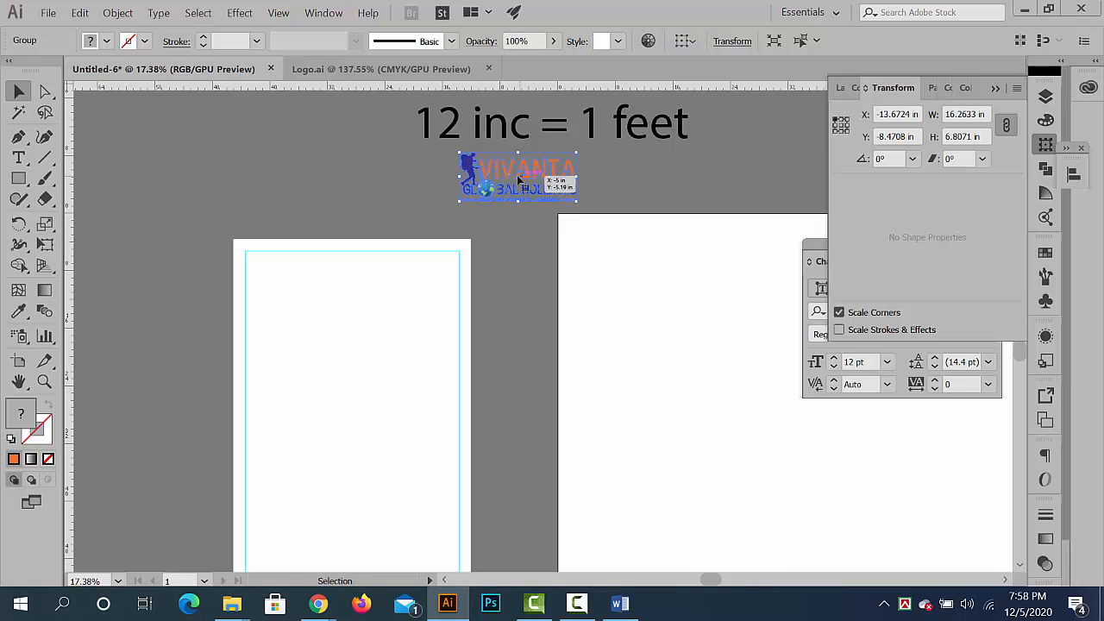
- Place a copy of the grouped logo inside the banner's upper margin, scaled to about 18.48 × 7.74 in, and nudge it to Y 6.76 in
drag(512, 175, 423, 318)
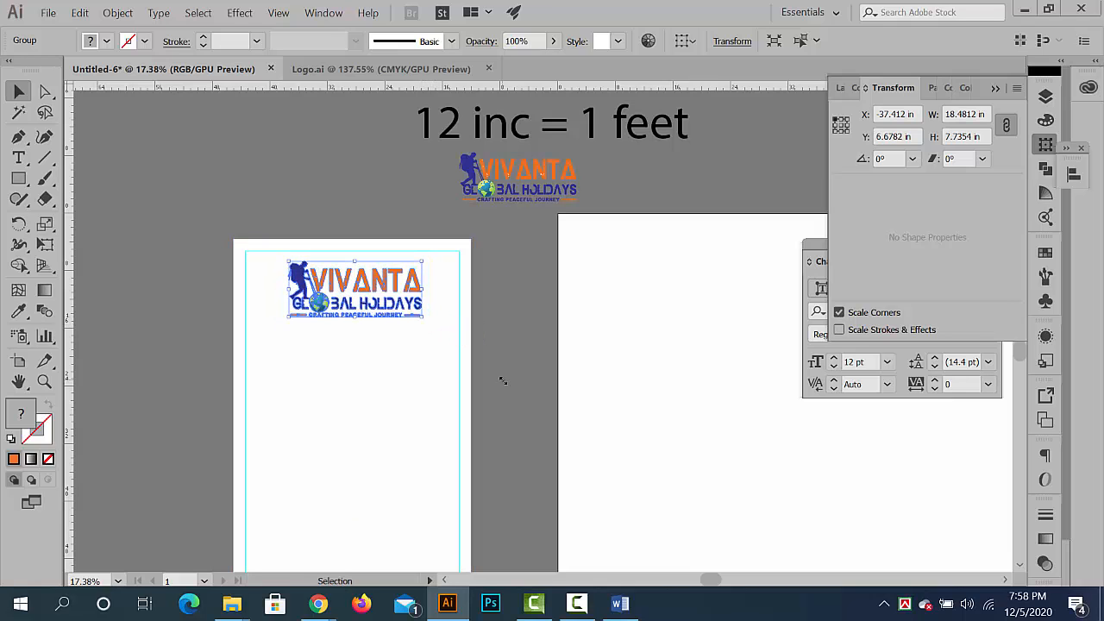
key(Down)
key(Down)
key(Down)
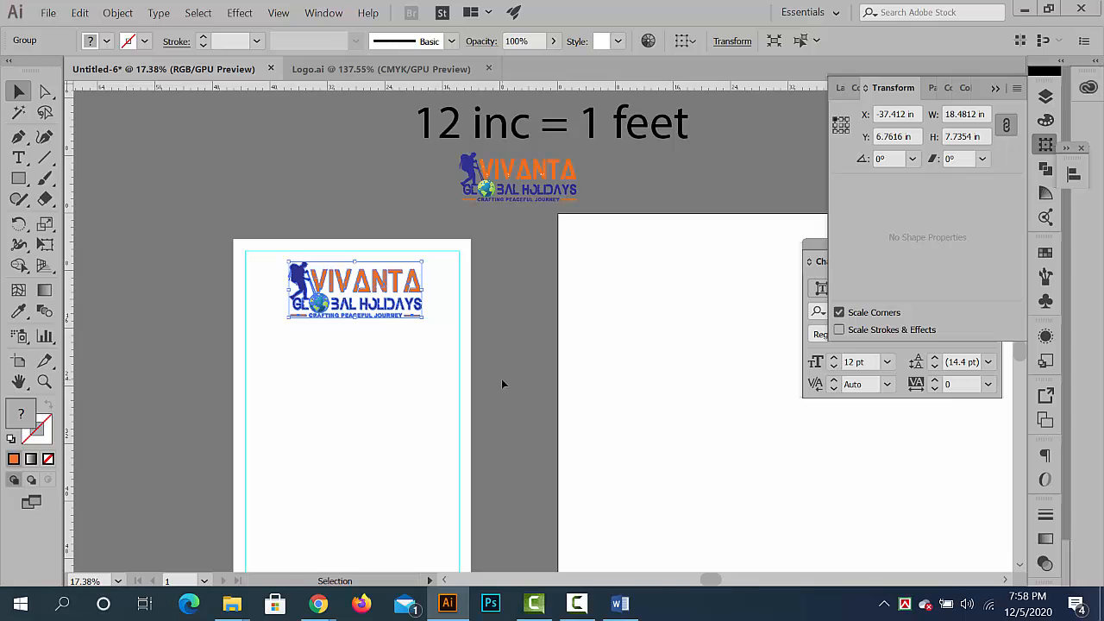
click(502, 379)
- Bring the rollup banner's service list from the Word document Content.docx into a new text area about 32.7 × 64.6 in beside the banner
scroll(528, 395, down, 3)
scroll(429, 267, down, 2)
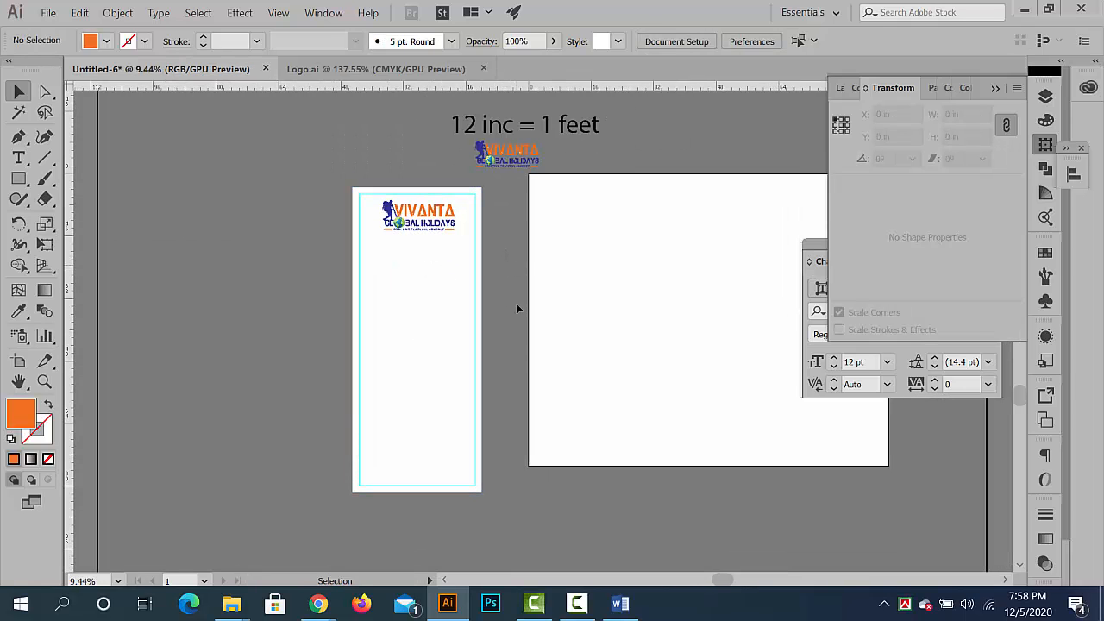
click(621, 604)
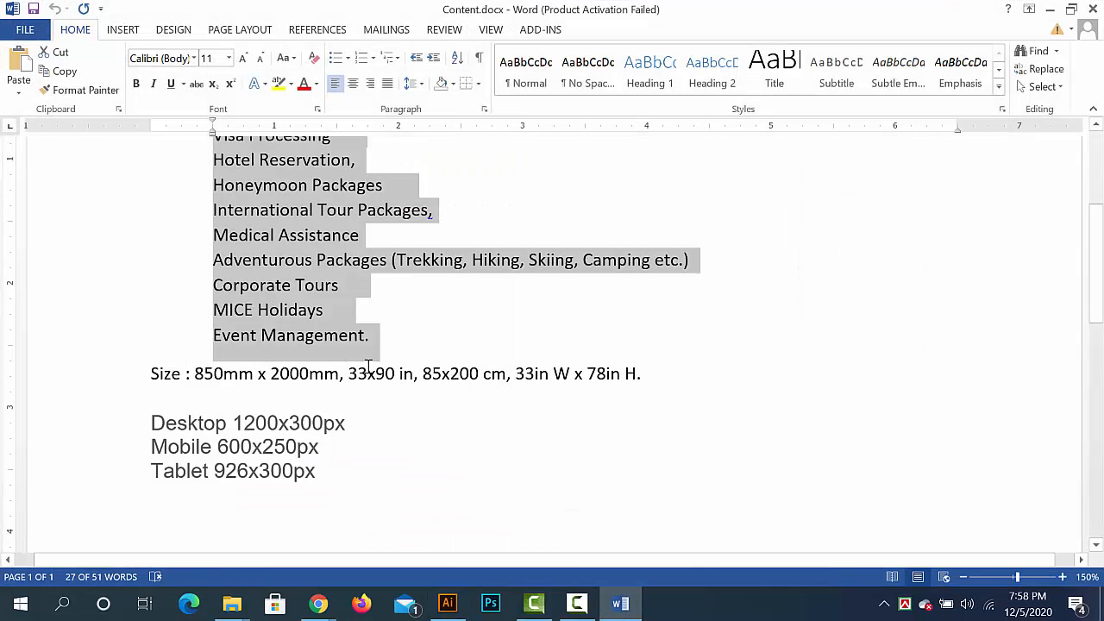
scroll(372, 371, up, 1)
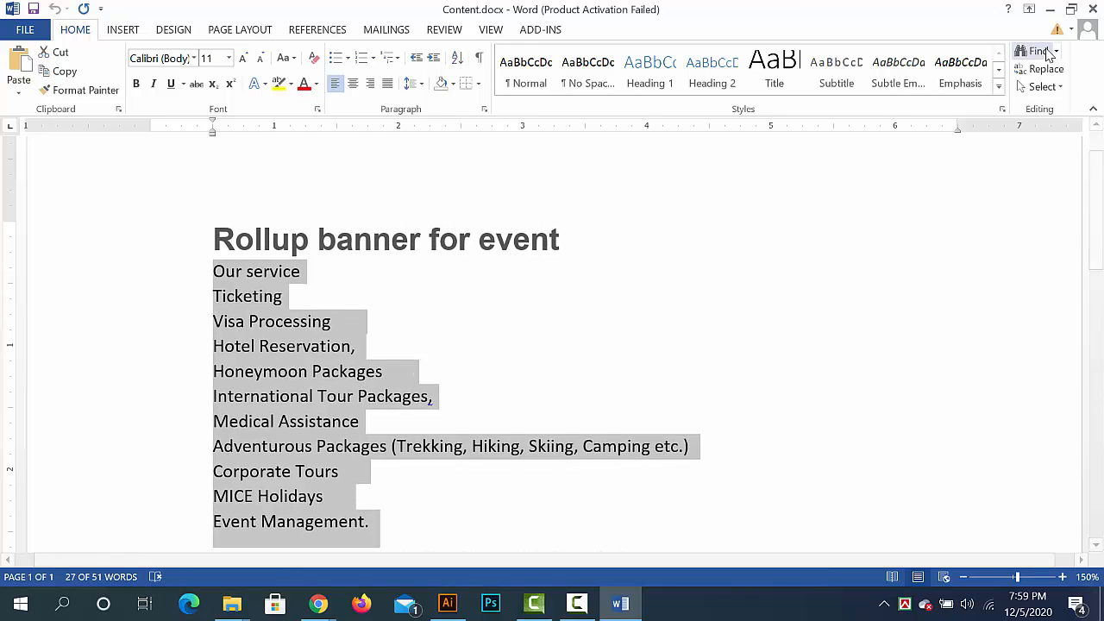
click(1049, 9)
click(18, 158)
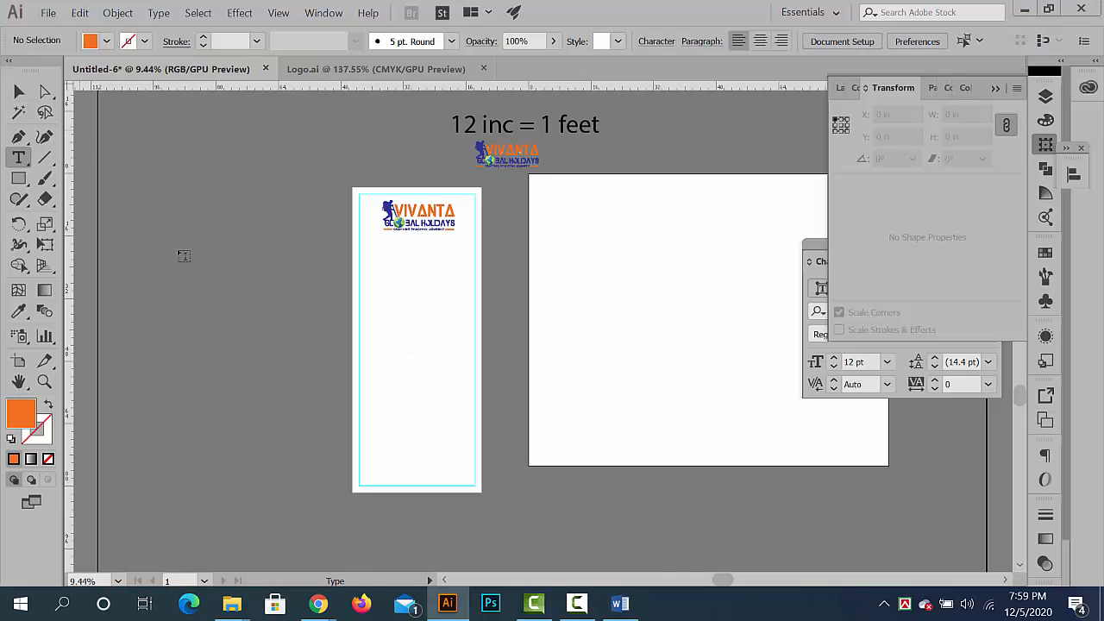
drag(199, 180, 333, 438)
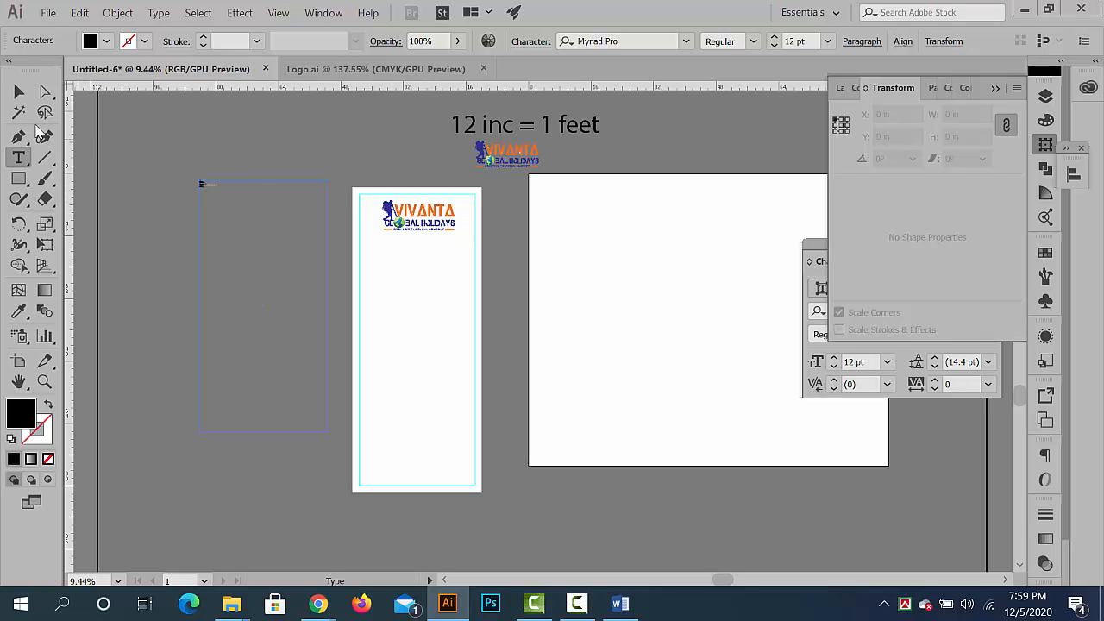
- Enlarge the service list text to 98 pt and deselect it
click(19, 92)
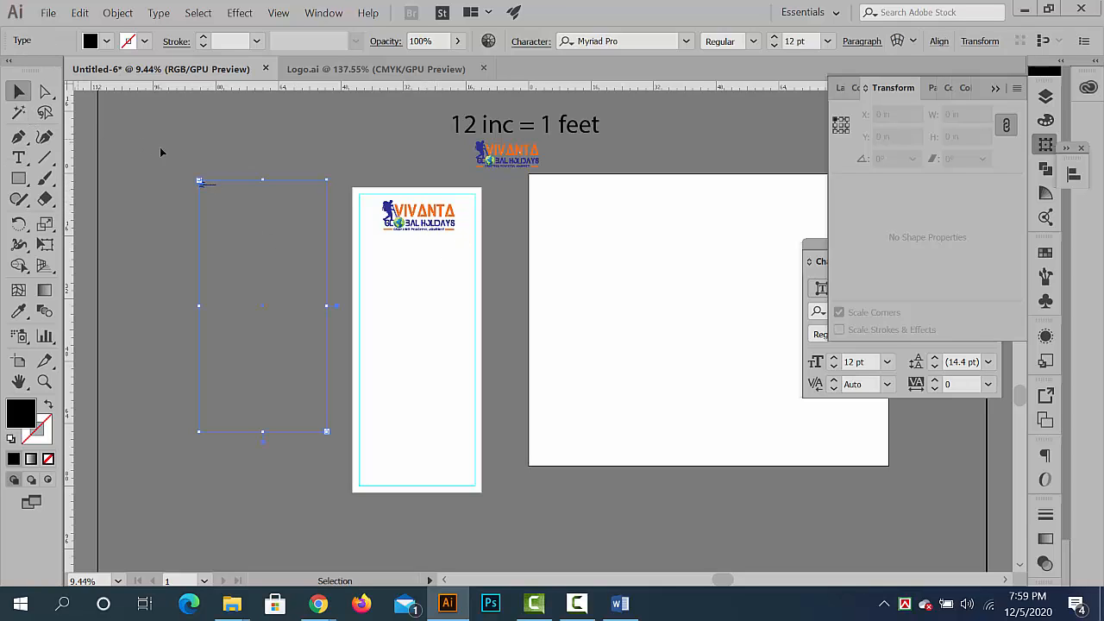
click(775, 38)
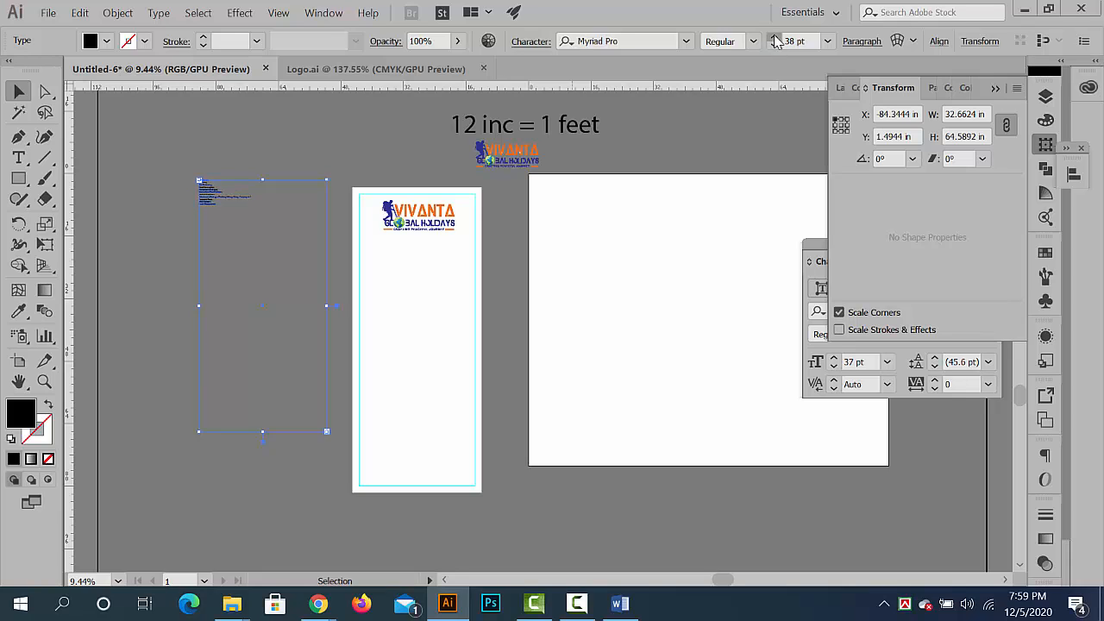
drag(775, 38, 775, 38)
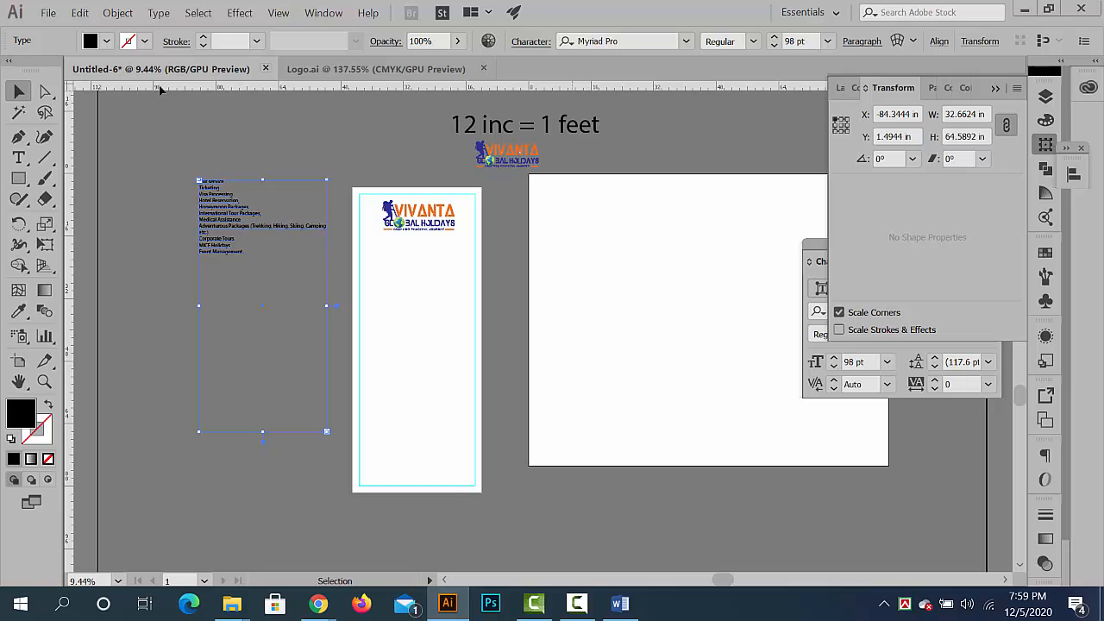
click(147, 128)
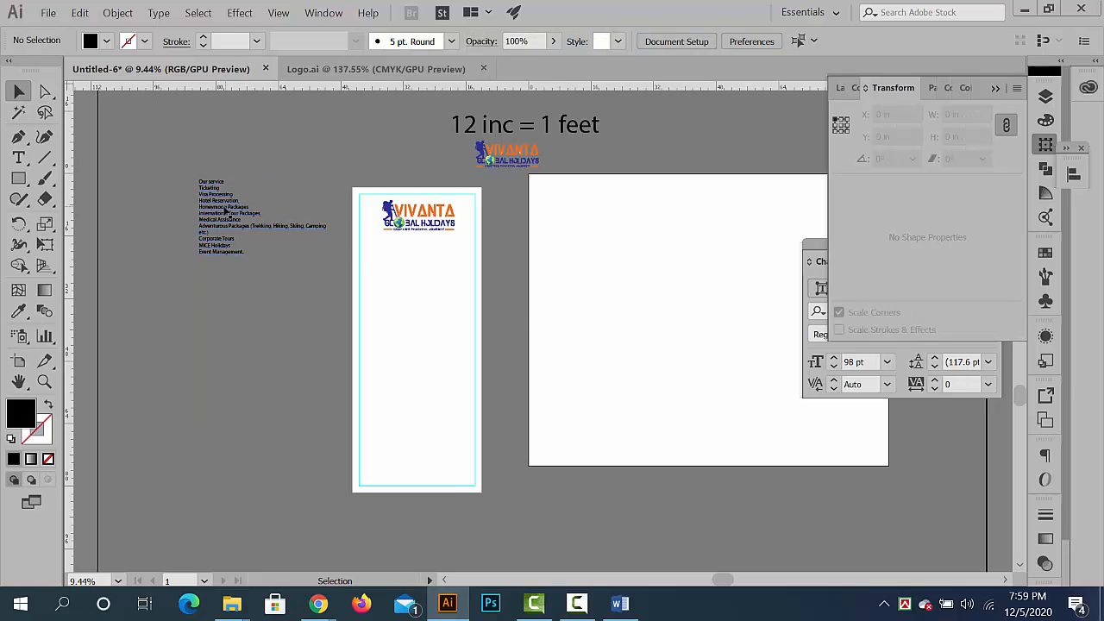
- Move the service list to the other side of the banner, overlapping the artboard's edge, and select the white banner rectangle
drag(225, 216, 520, 256)
click(388, 259)
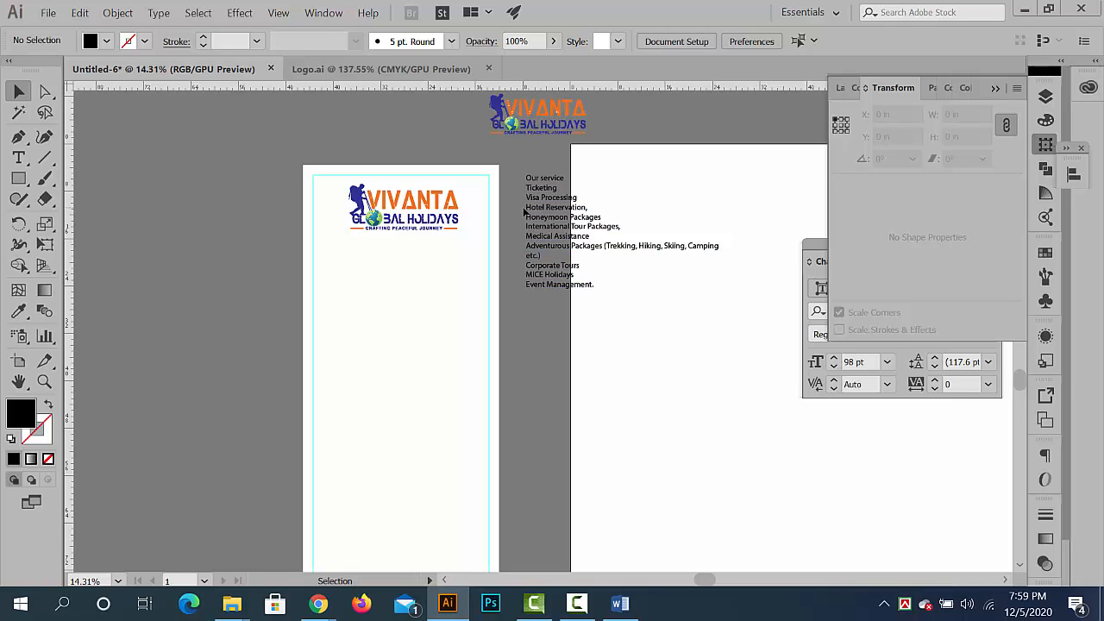
drag(475, 239, 539, 296)
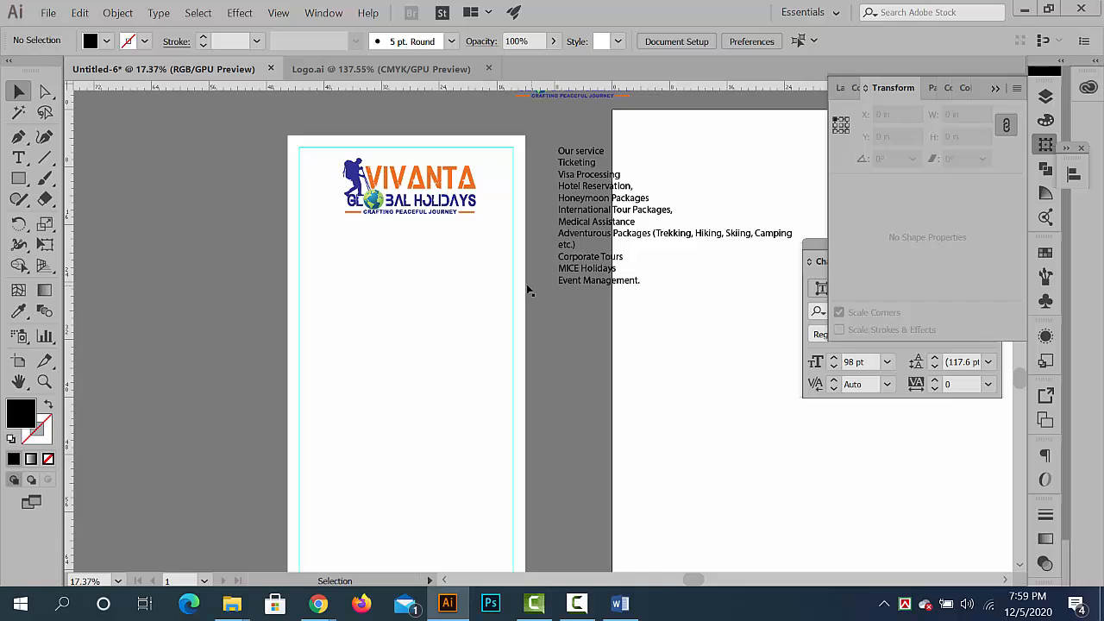
click(526, 289)
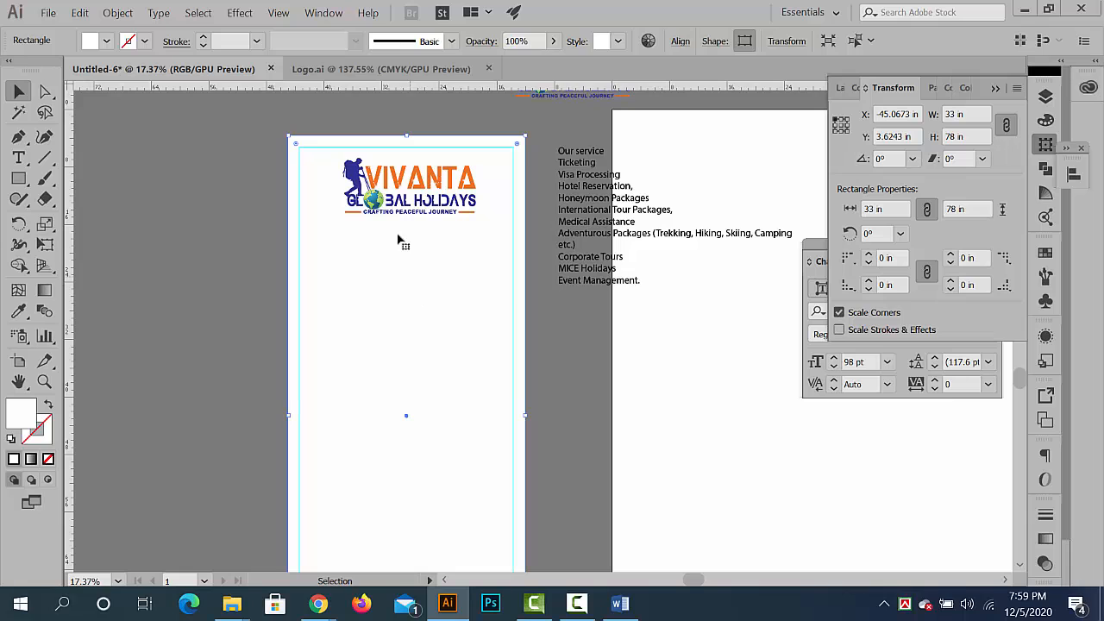
key(ctrl+space)
drag(374, 187, 546, 298)
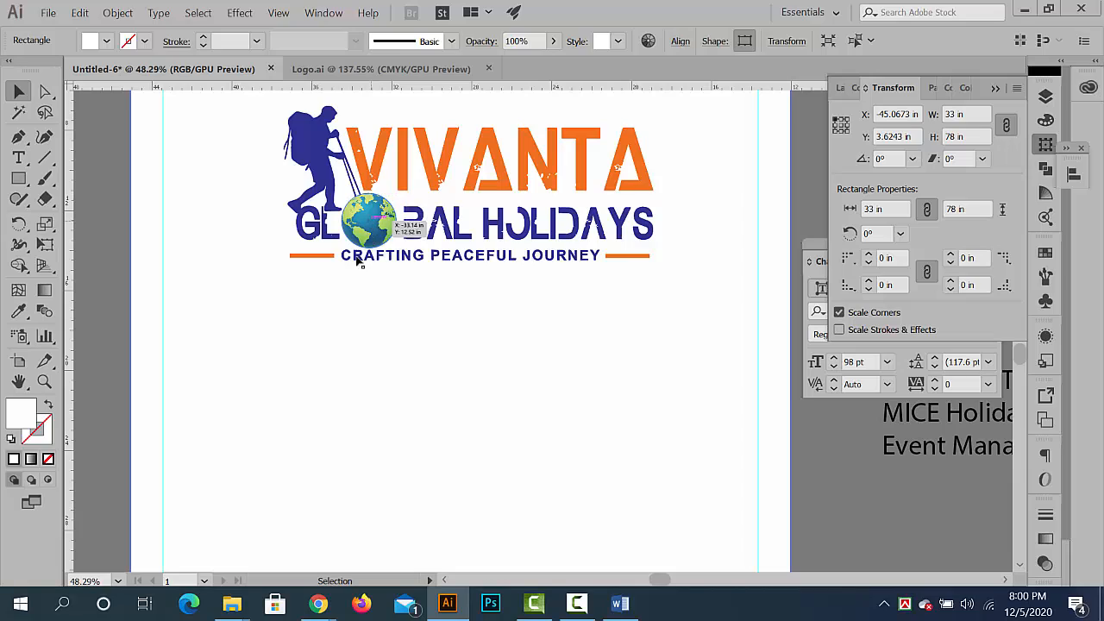
- Switch to Chrome and search Google for "world map" in a new tab
mouse_move(315, 599)
click(222, 528)
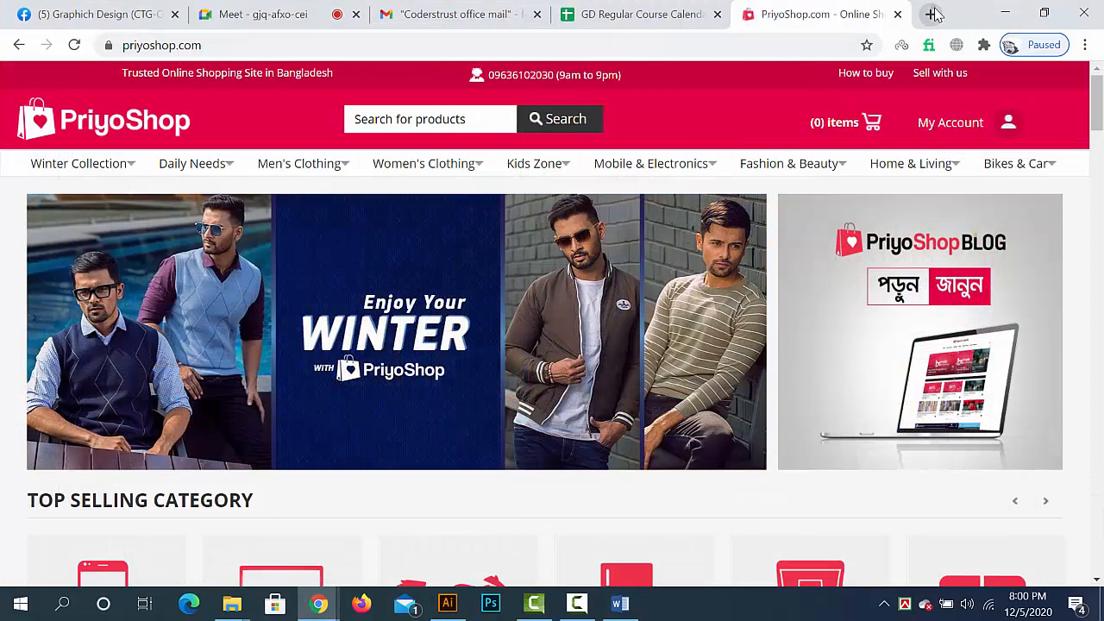
click(932, 14)
text(world ma[)
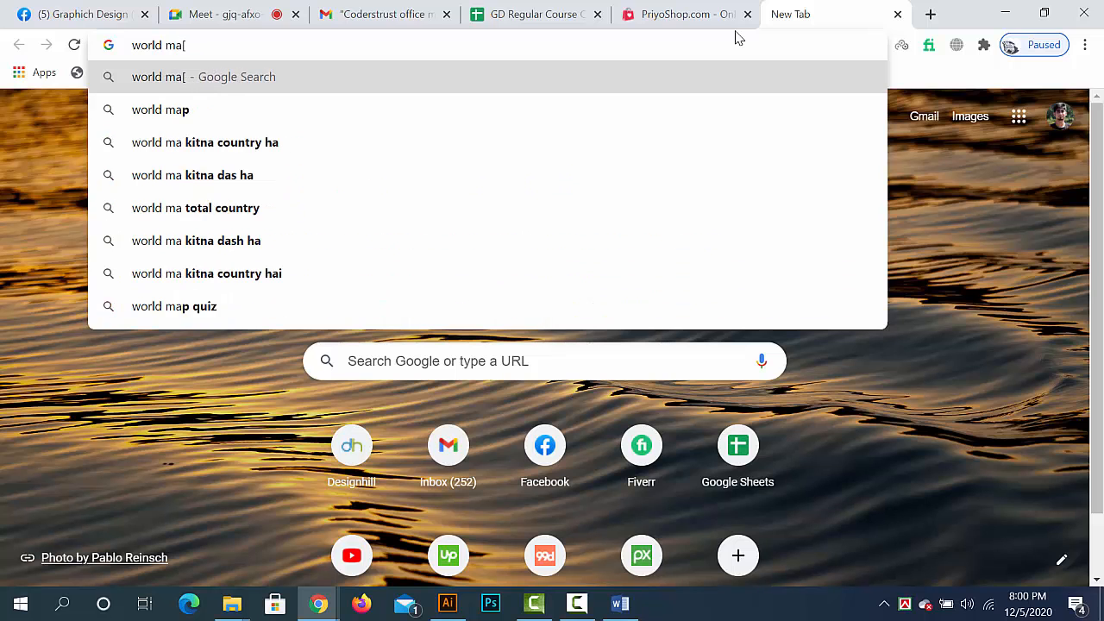
key(BackSpace)
text(p)
key(Return)
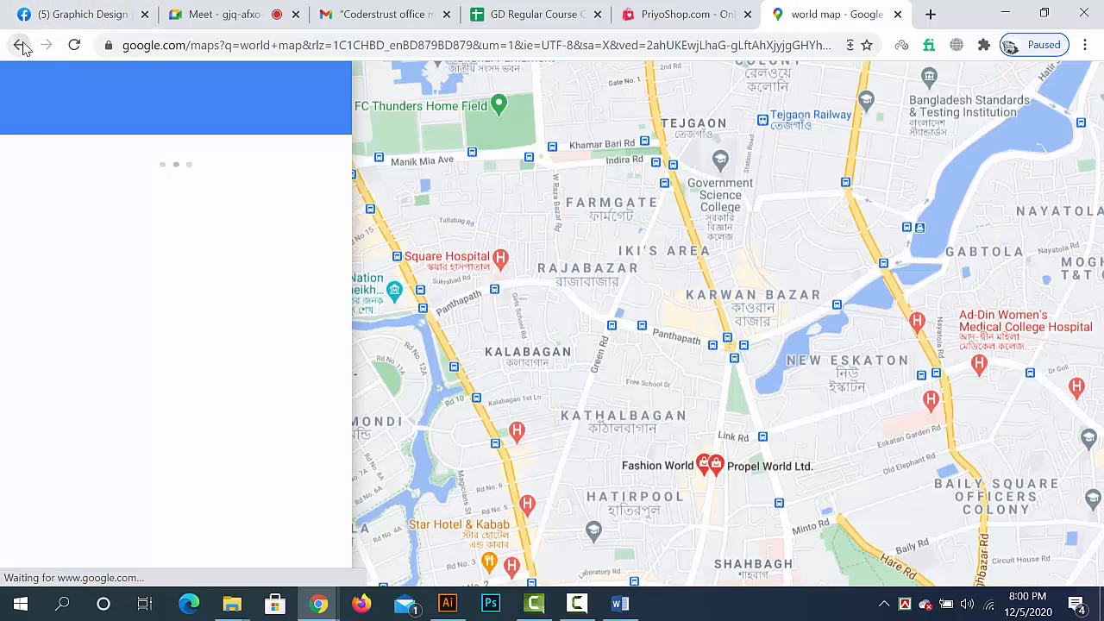
- Return from Google Maps to the search results and browse the world map images
click(20, 45)
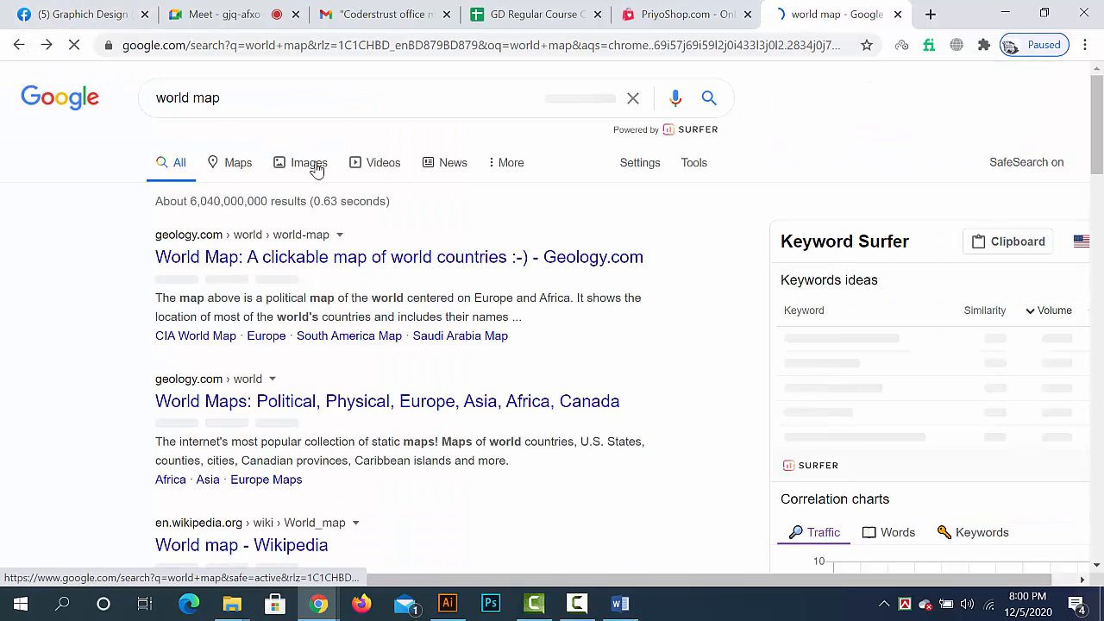
click(312, 164)
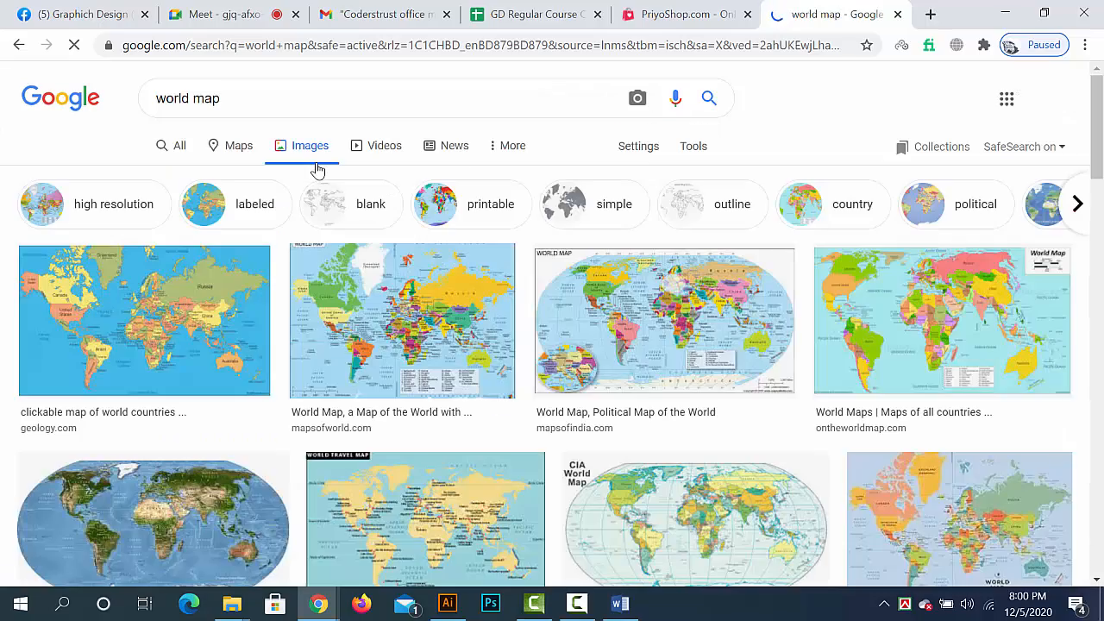
scroll(420, 399, down, 12)
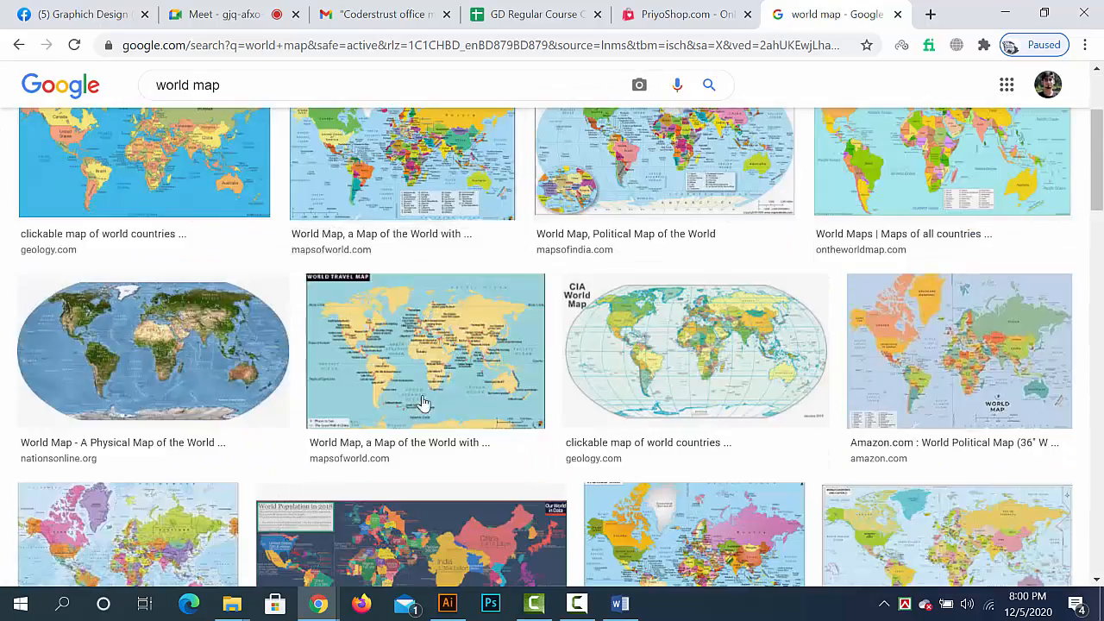
scroll(611, 418, up, 10)
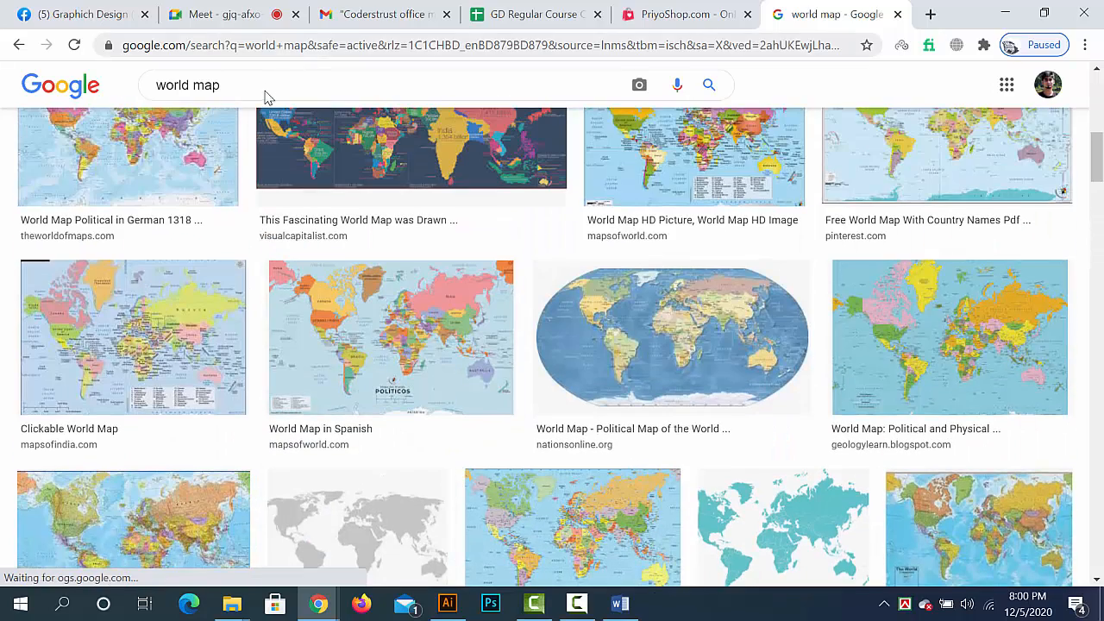
- Refine the image search to "world map vector"
click(264, 91)
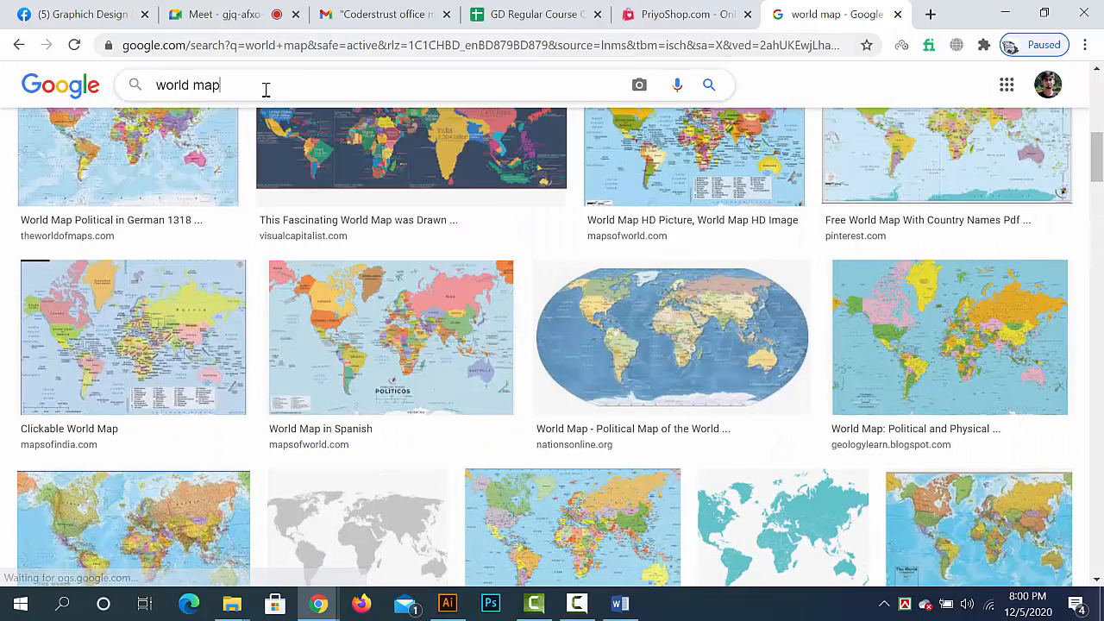
text(vecto)
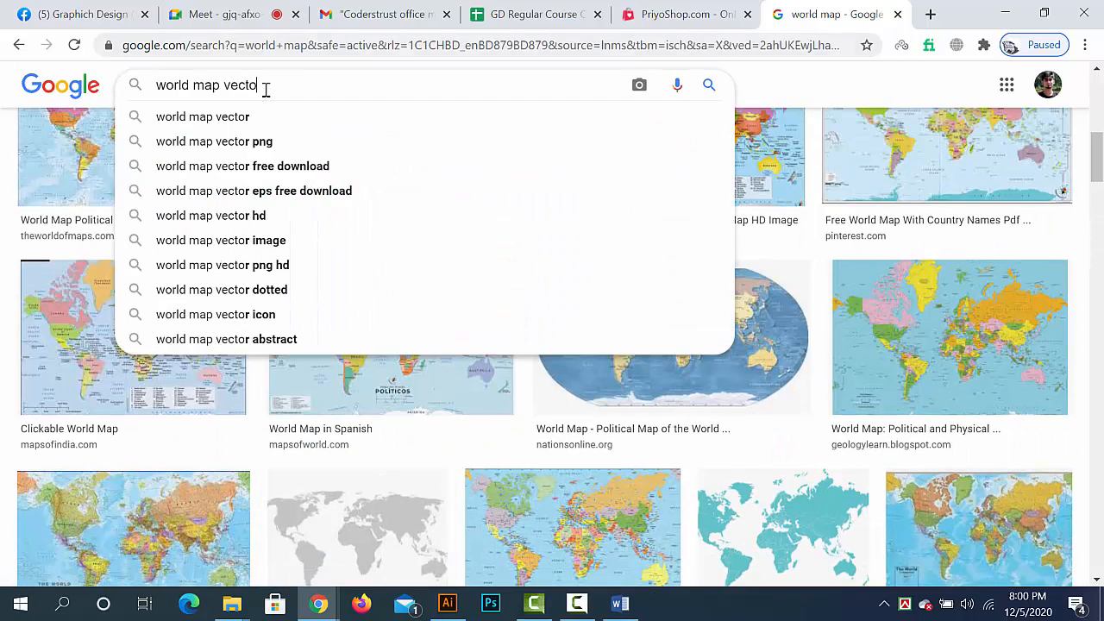
text(r)
key(Return)
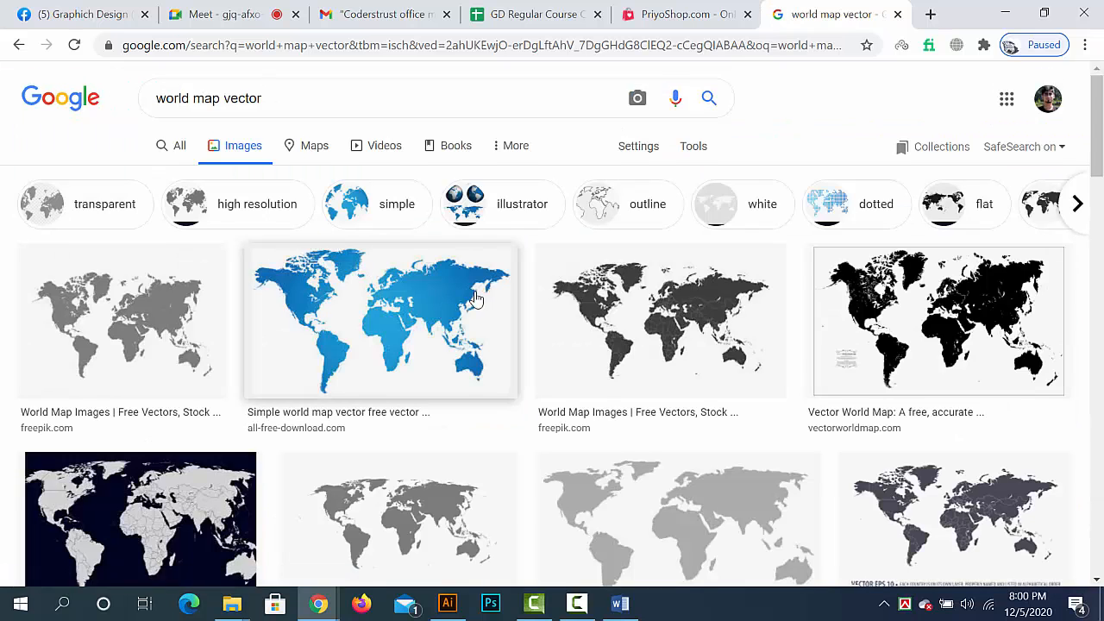
- Preview the black Lovepik, blue All-free-download and orange TopPNG world map images, and return to Illustrator
scroll(582, 301, down, 3)
scroll(871, 343, down, 5)
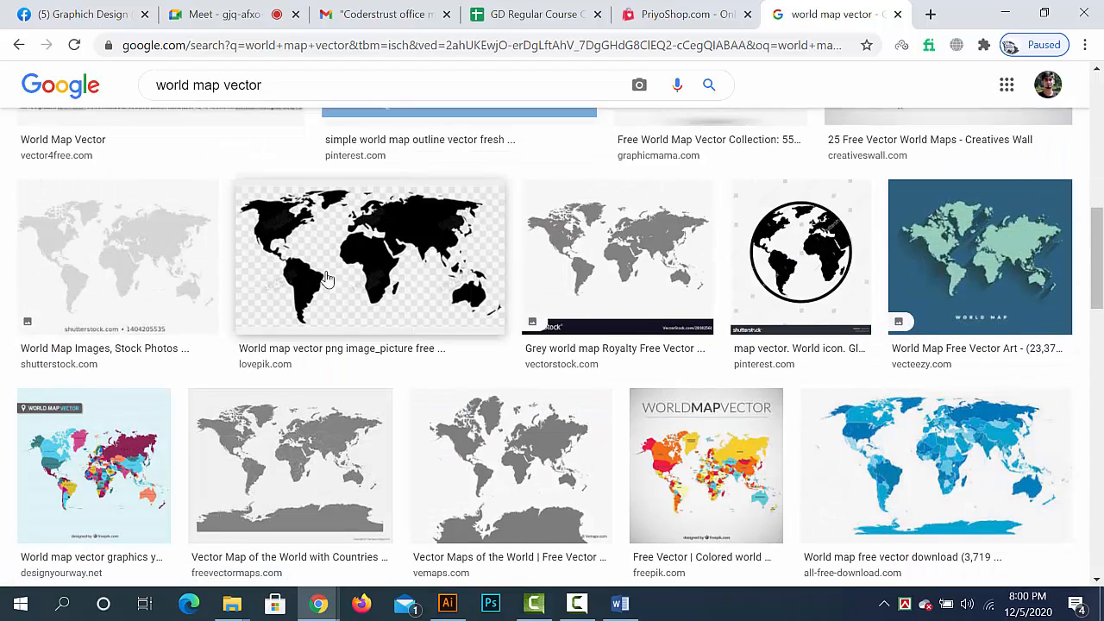
click(371, 283)
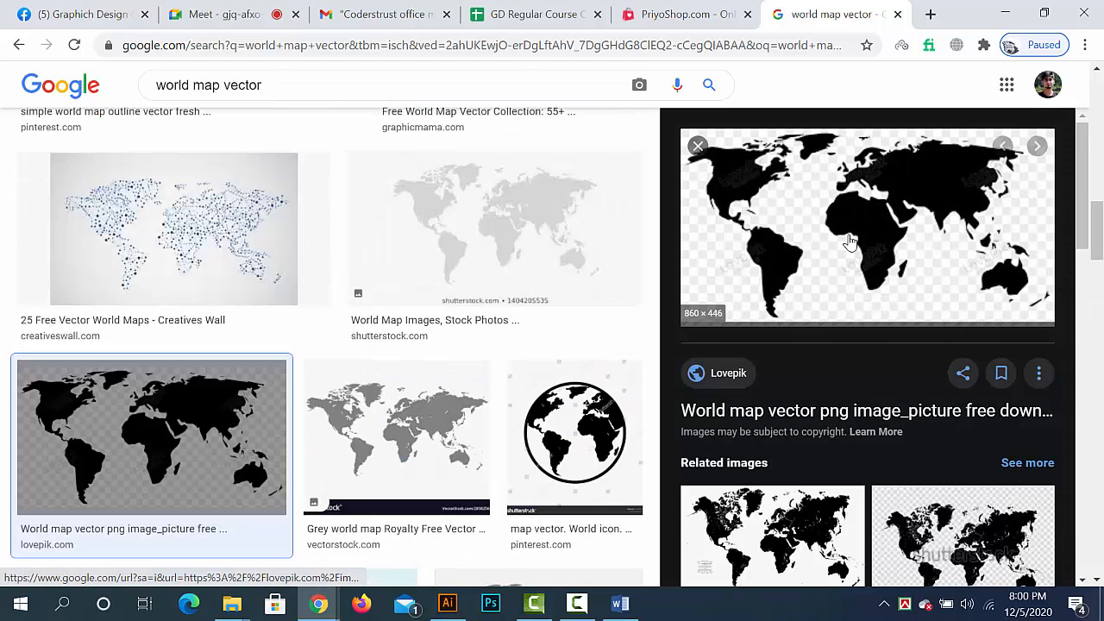
scroll(249, 350, down, 4)
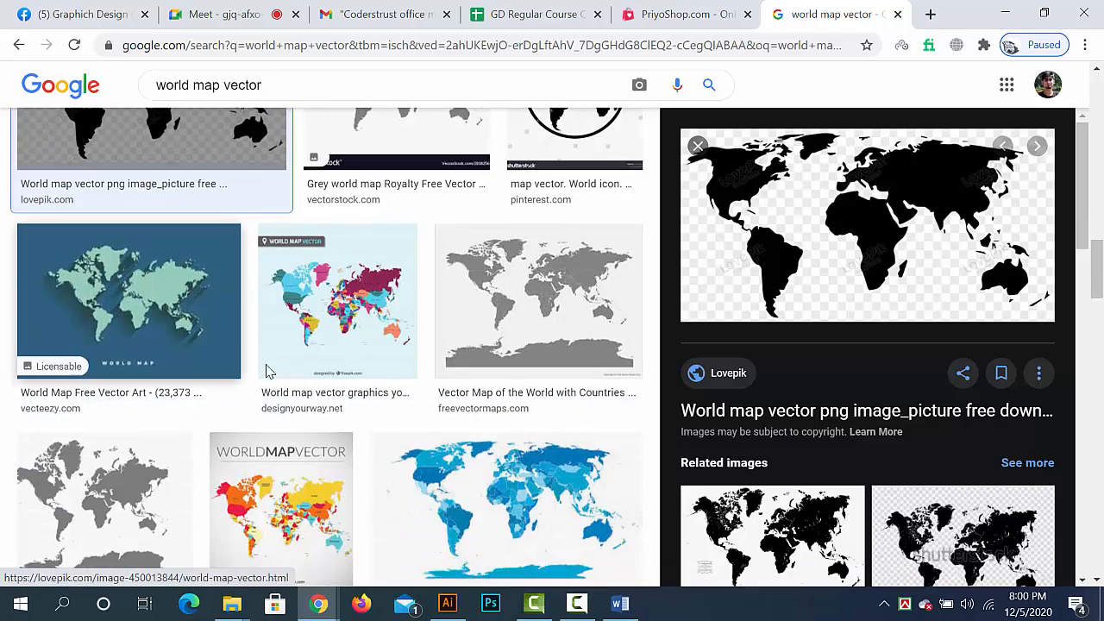
scroll(307, 419, down, 3)
click(475, 294)
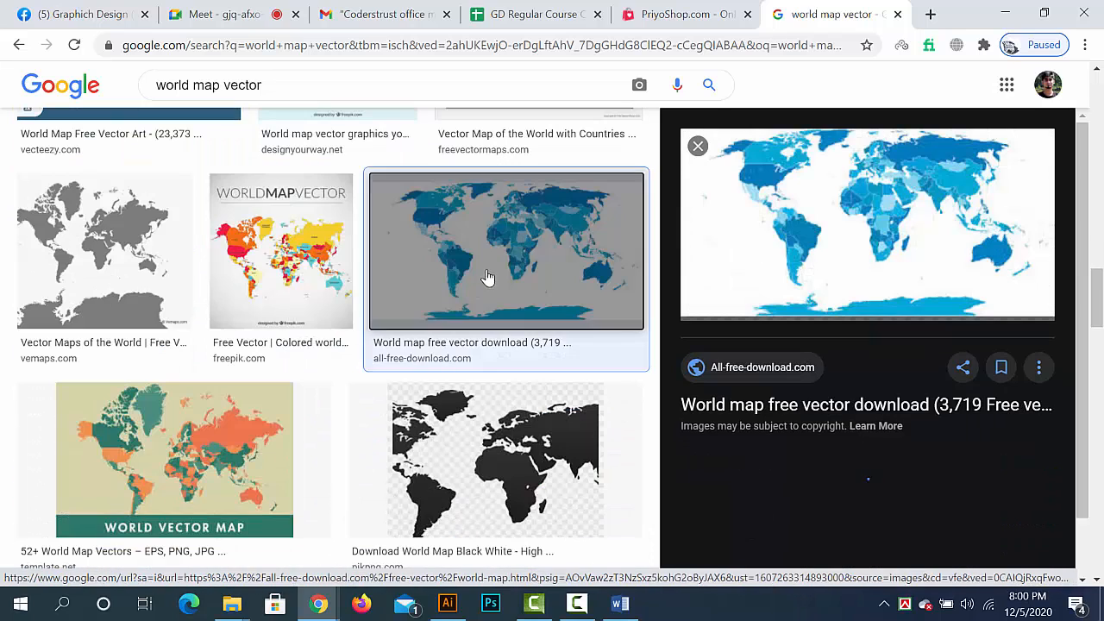
click(699, 146)
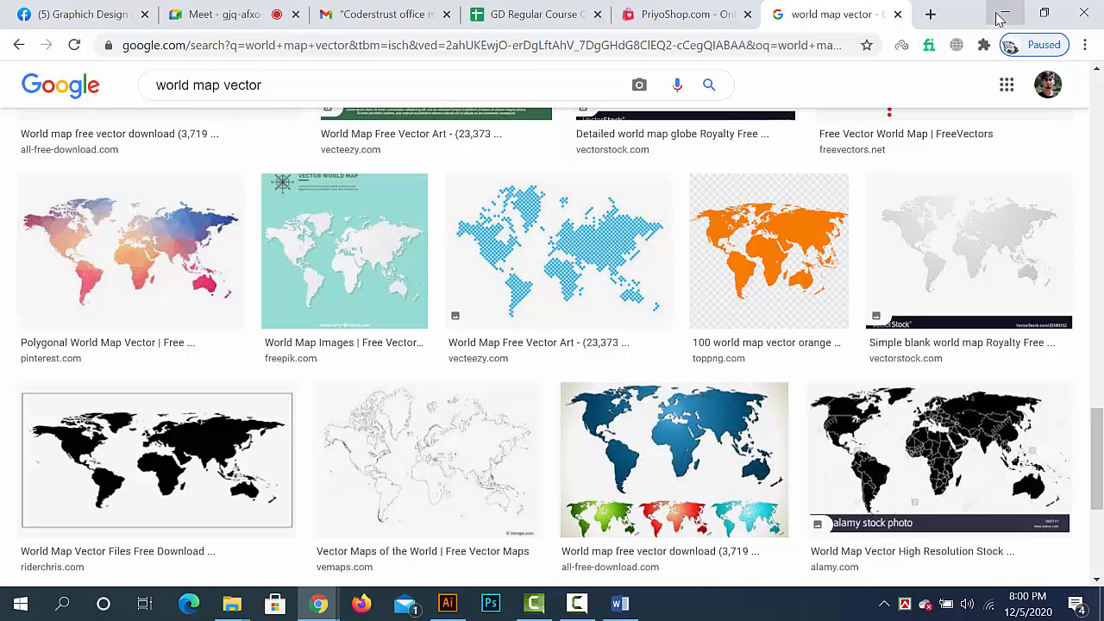
click(783, 244)
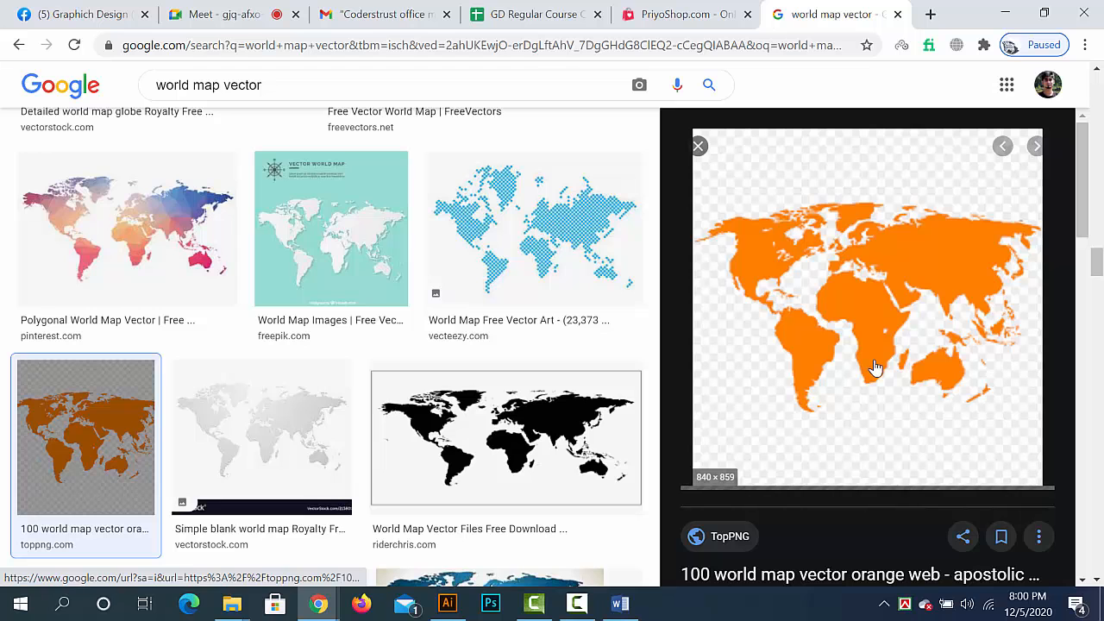
click(1005, 14)
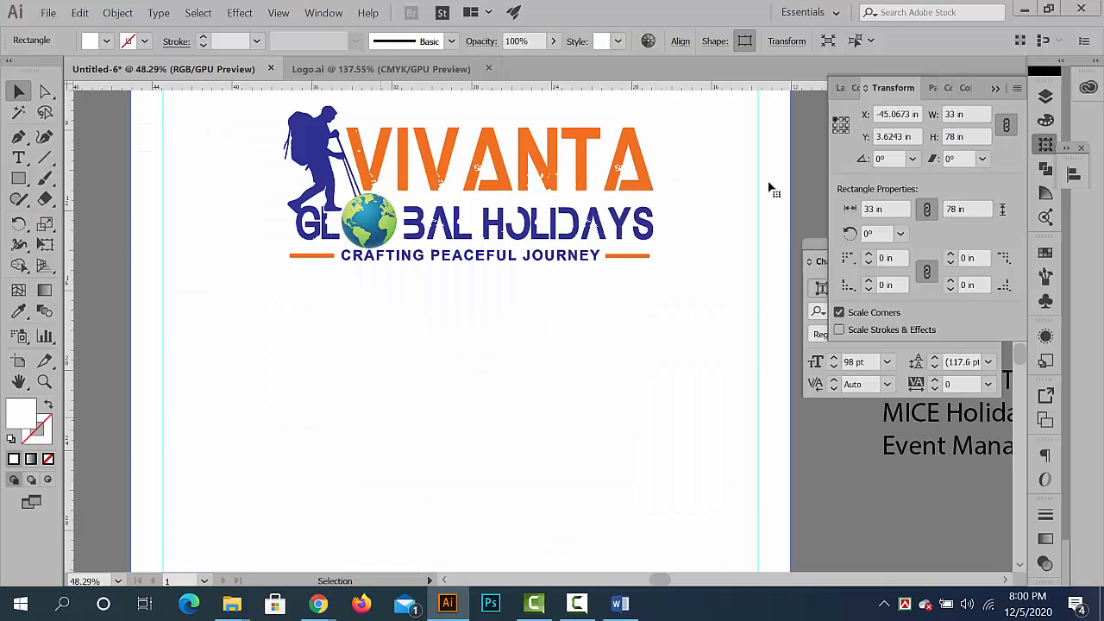
- Go to the desktop and open the World_map_without_Antarctica.svg file in Illustrator
click(1024, 9)
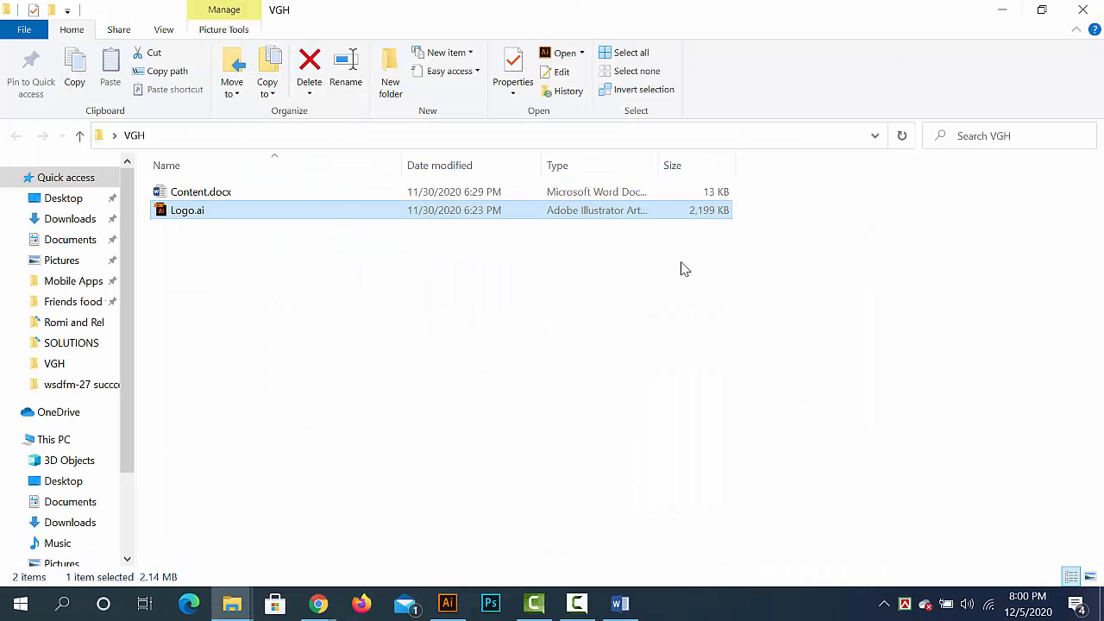
click(1001, 13)
double_click(487, 227)
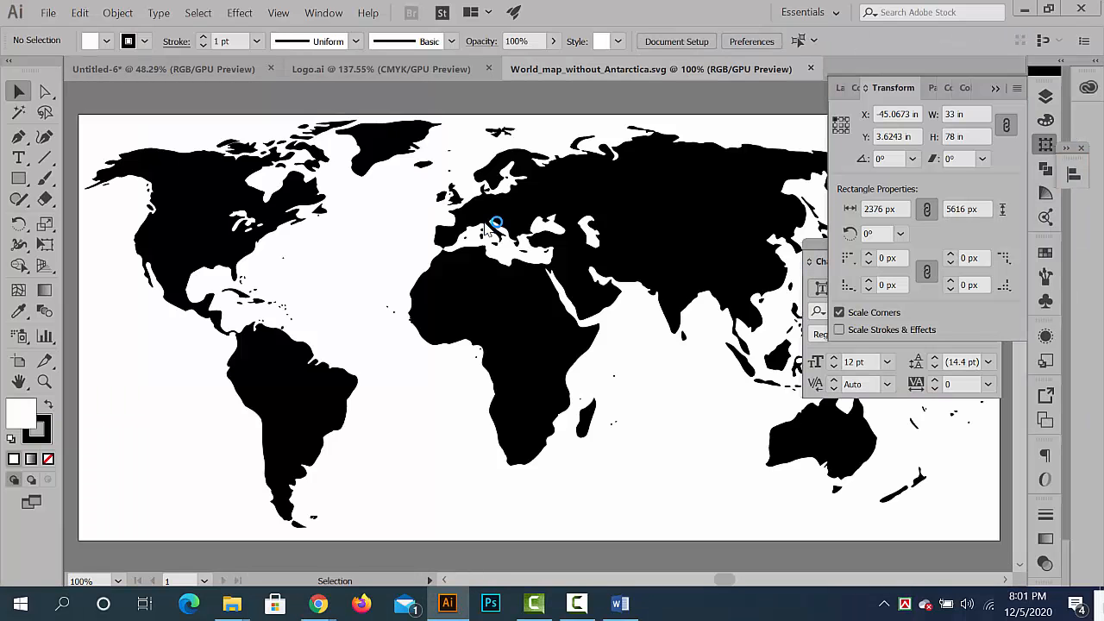
key(ctrl+minus)
key(ctrl+minus)
key(ctrl+minus)
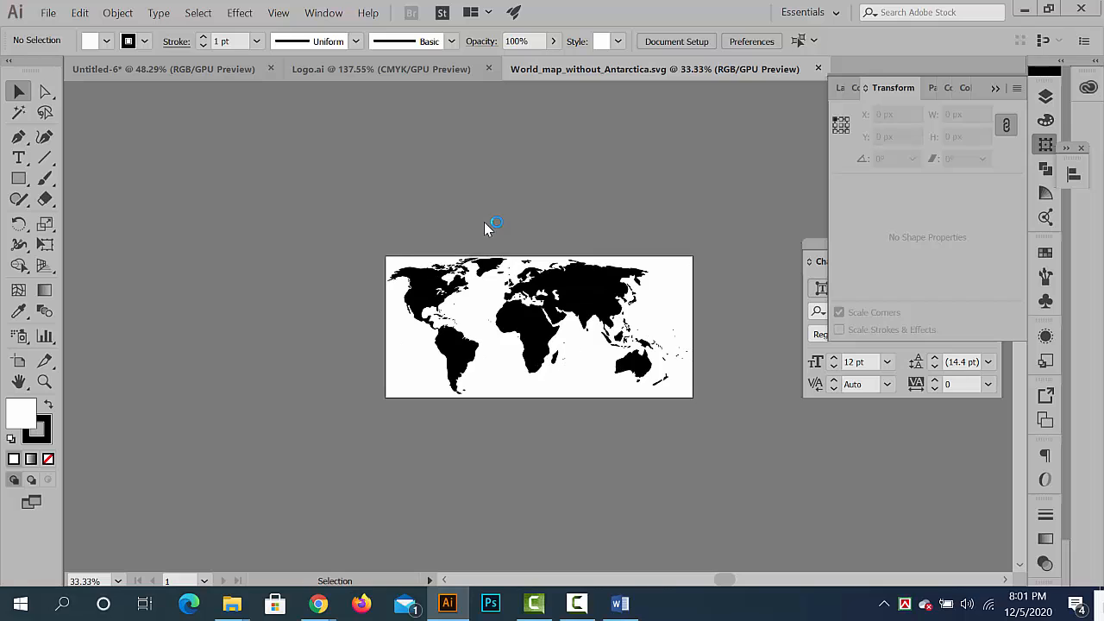
- Copy the whole world map group and paste it into the Untitled-6 banner document
drag(561, 308, 657, 352)
drag(657, 350, 561, 289)
click(561, 290)
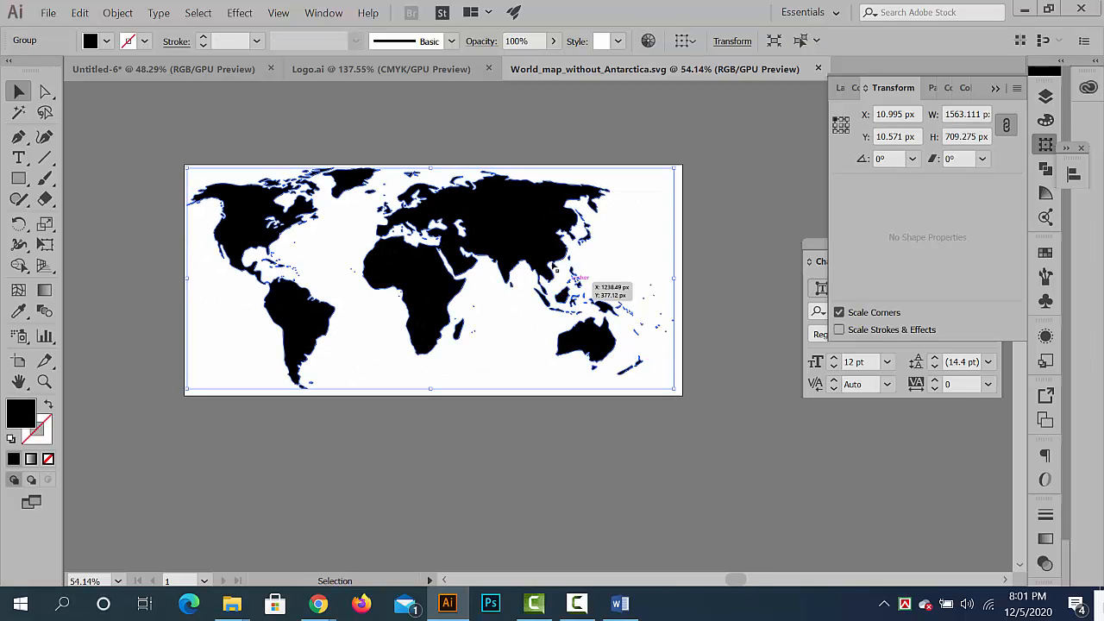
drag(596, 302, 635, 451)
drag(545, 372, 540, 290)
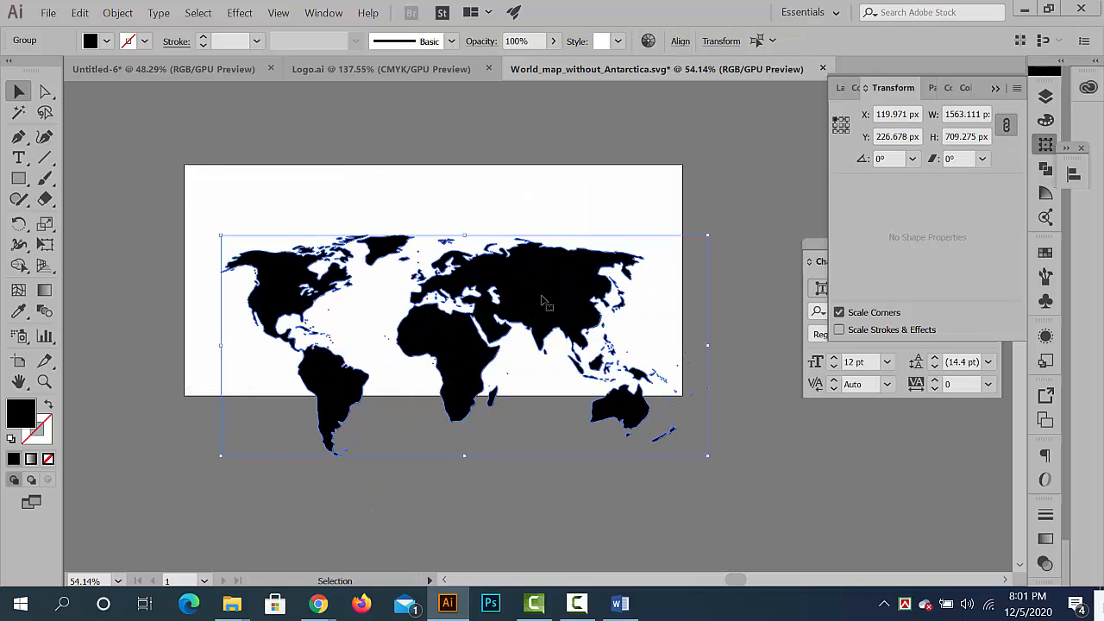
key(ctrl+z)
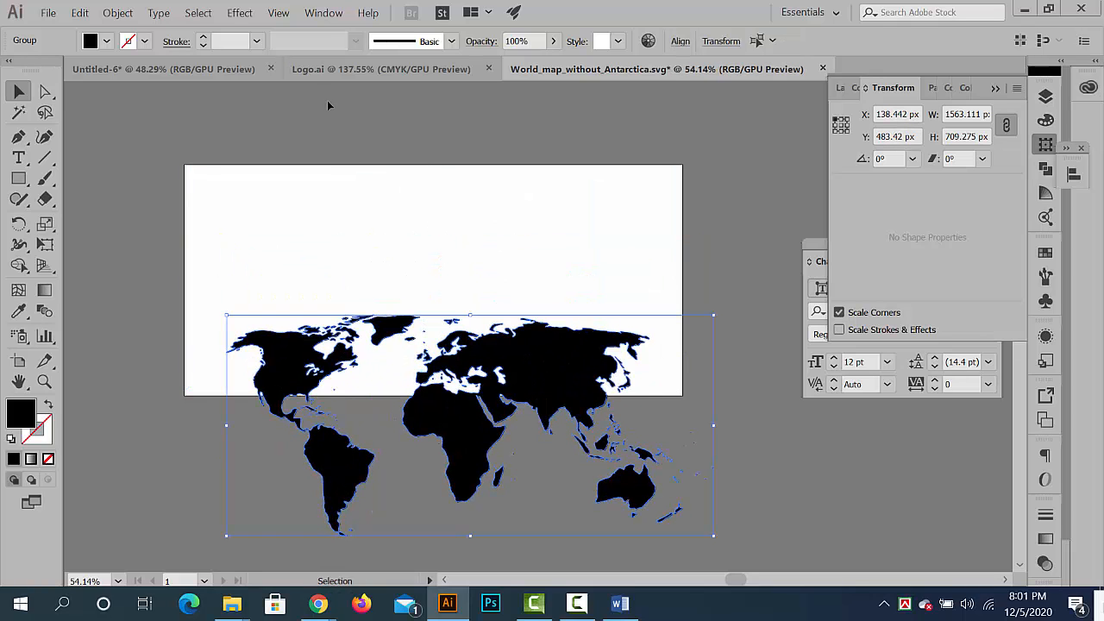
click(176, 69)
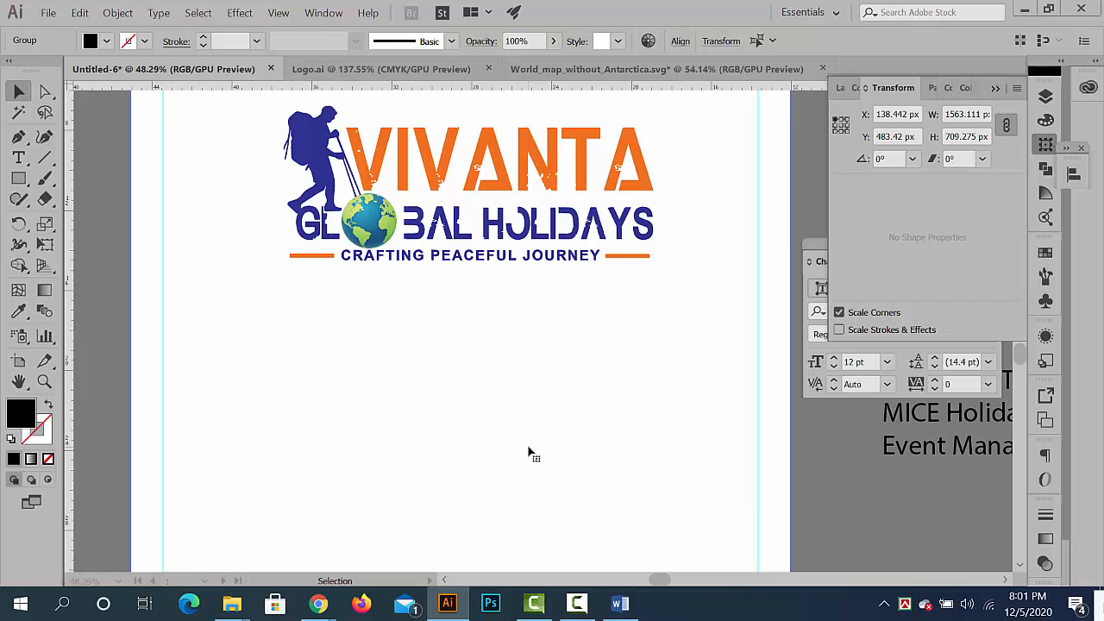
key(ctrl+v)
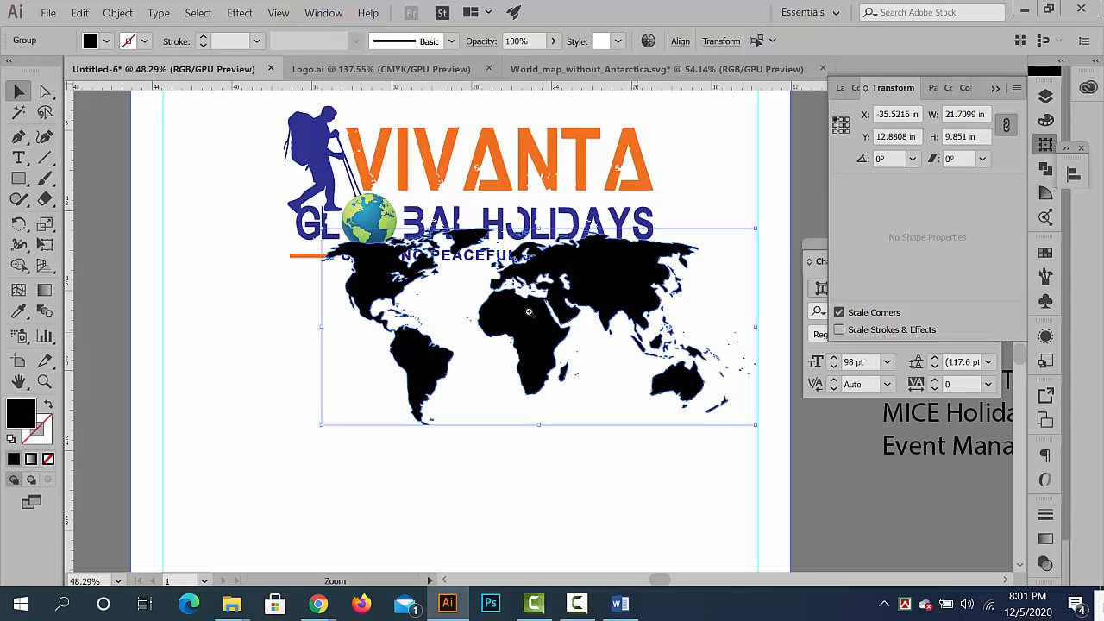
- Move the pasted world map below the logo and enlarge it to about 29.8 × 13.5 in, nearly spanning the banner
scroll(528, 312, down, 2)
drag(574, 237, 539, 373)
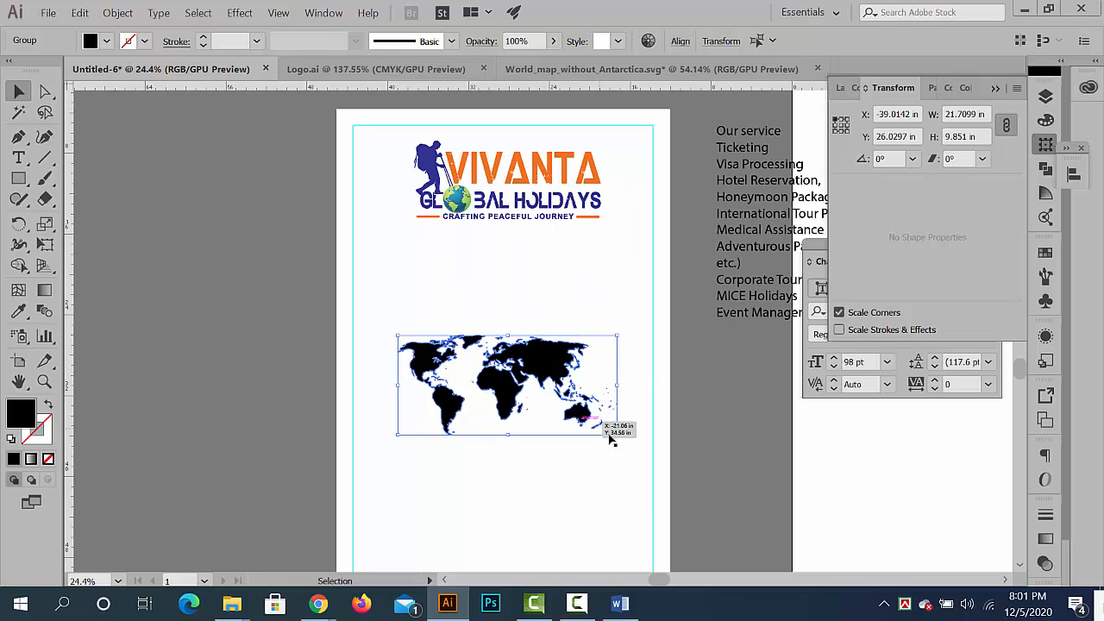
drag(610, 440, 656, 483)
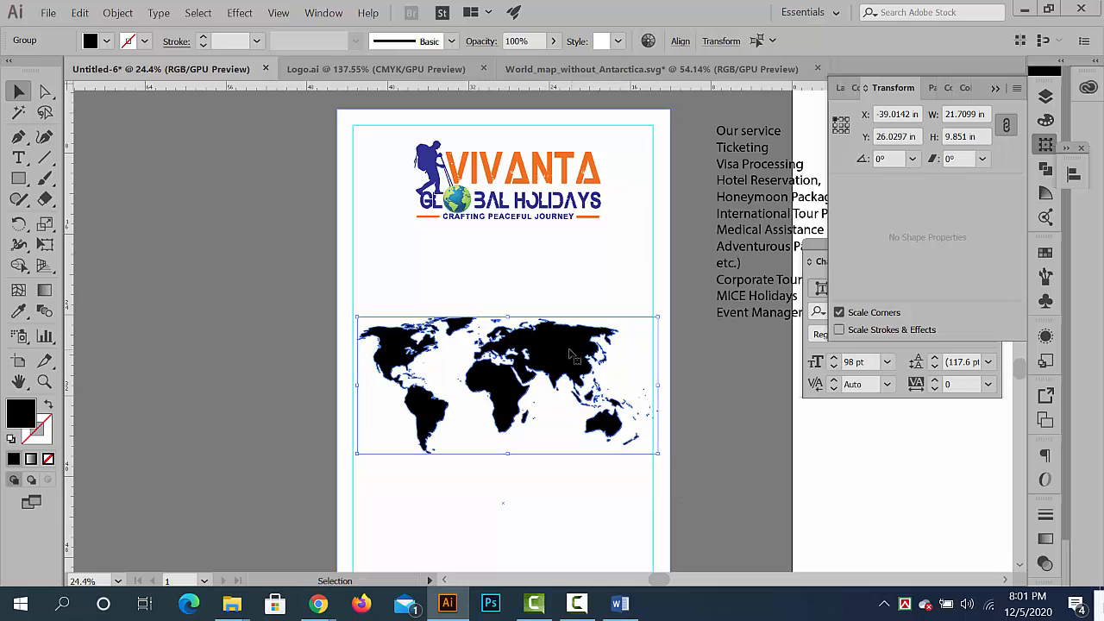
drag(570, 354, 562, 354)
- Recolour the world map with the orange sampled from the VIVANTA lettering using the Eyedropper, and deselect it
click(20, 311)
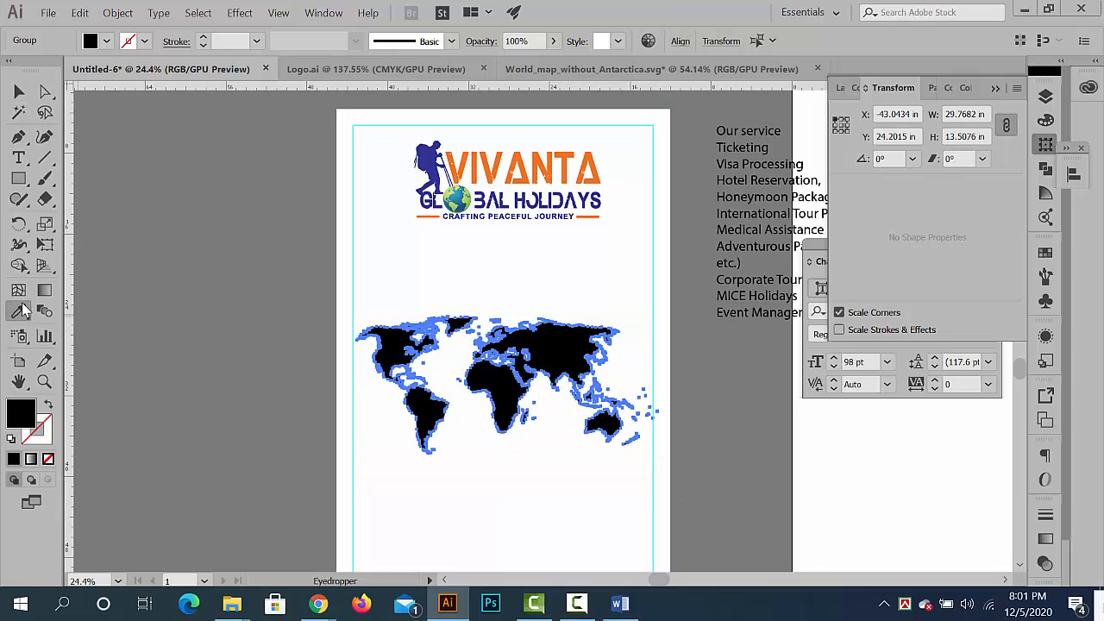
drag(491, 146, 751, 296)
click(480, 225)
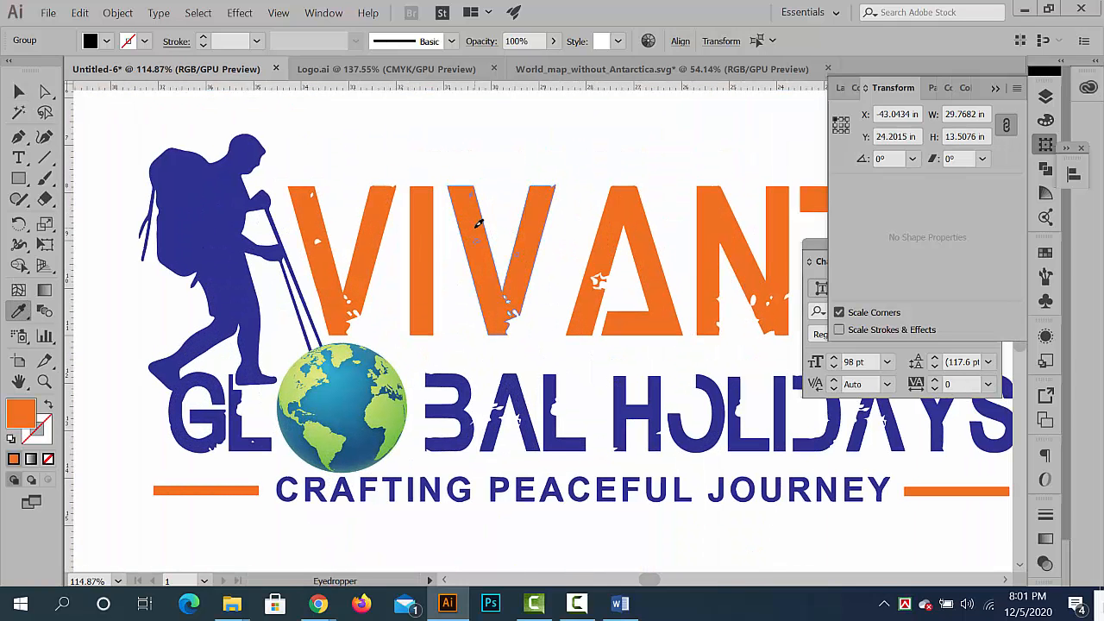
drag(629, 288, 289, 233)
click(18, 91)
click(236, 269)
drag(401, 293, 509, 326)
- Set the world map's opacity to 10% and deselect it
click(510, 319)
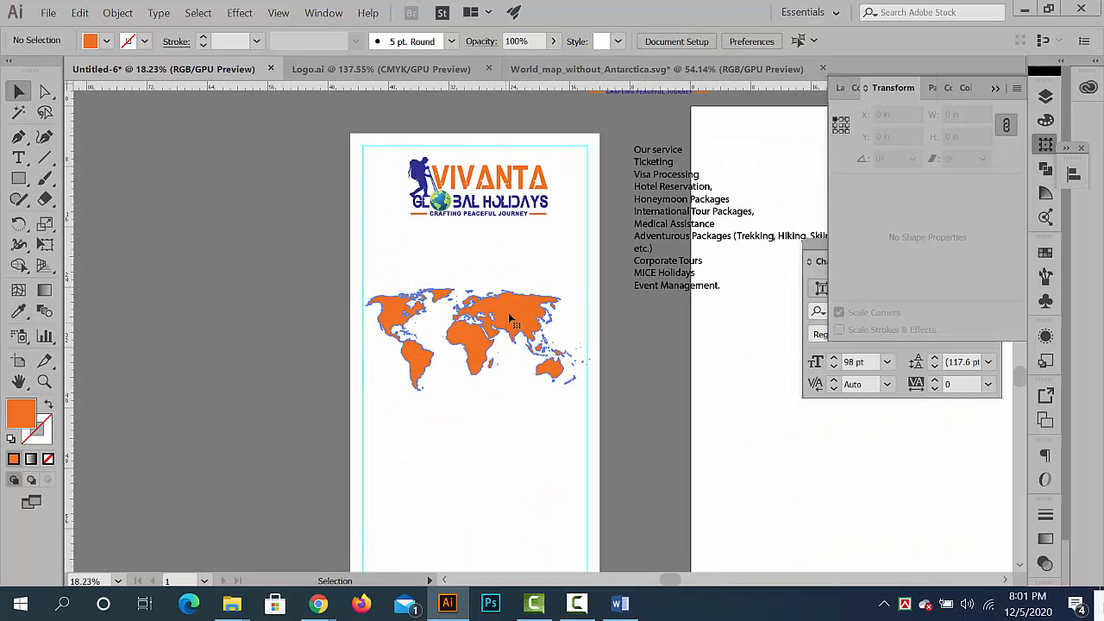
click(553, 41)
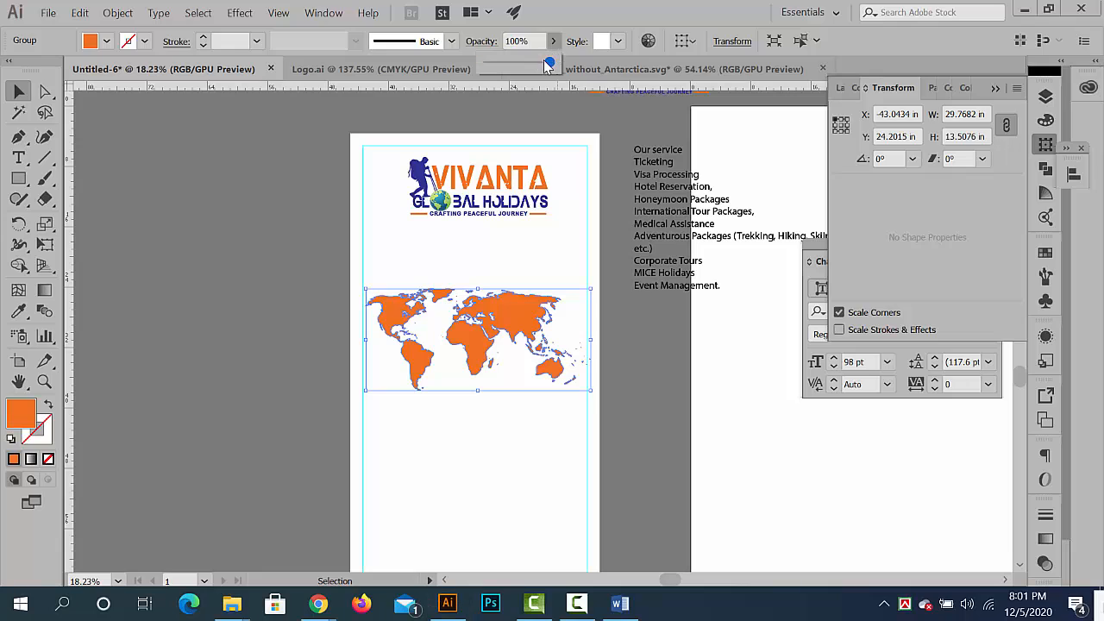
drag(544, 60, 506, 67)
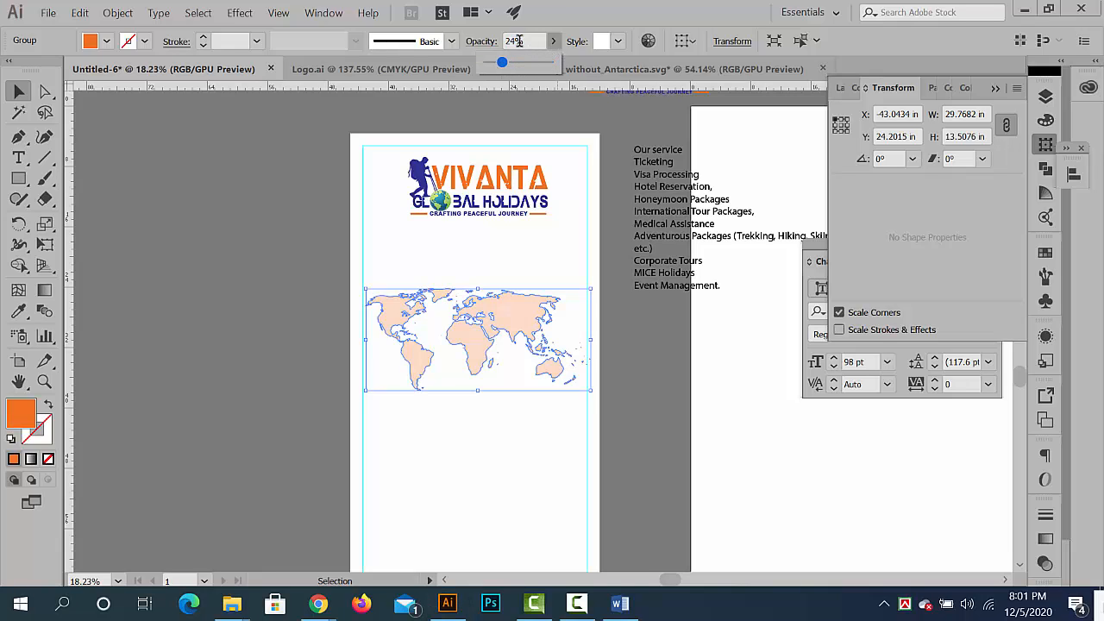
click(537, 40)
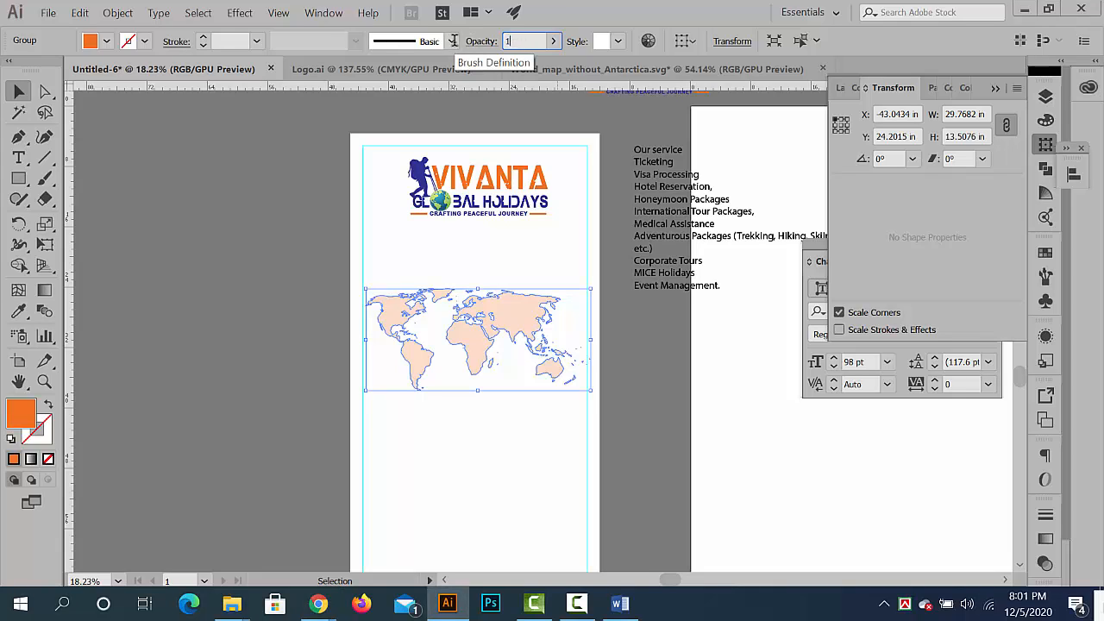
key(Return)
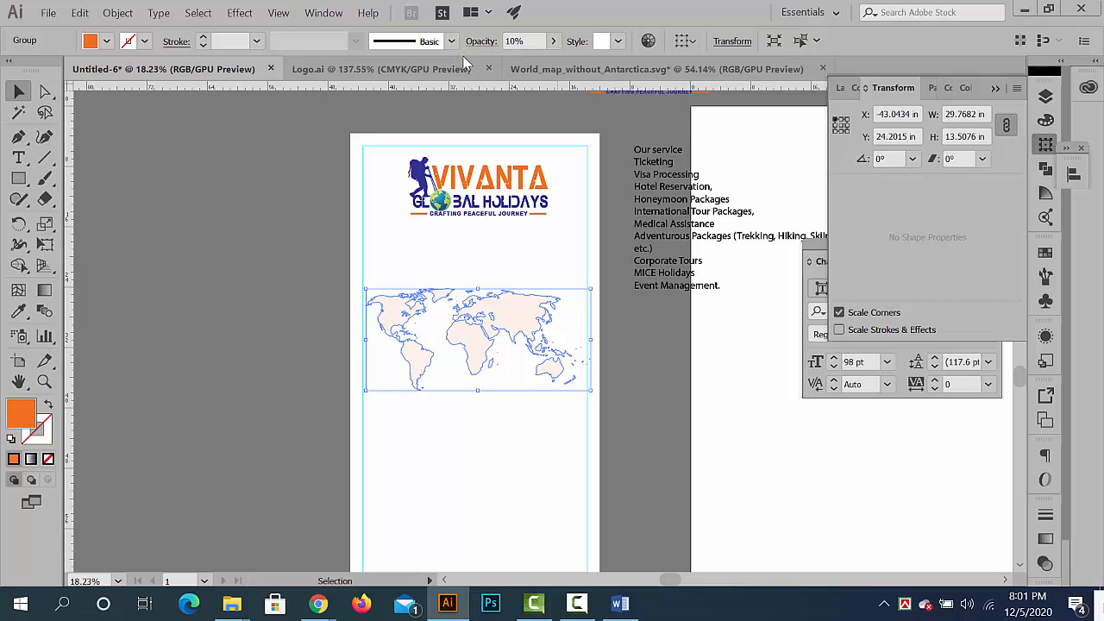
click(328, 264)
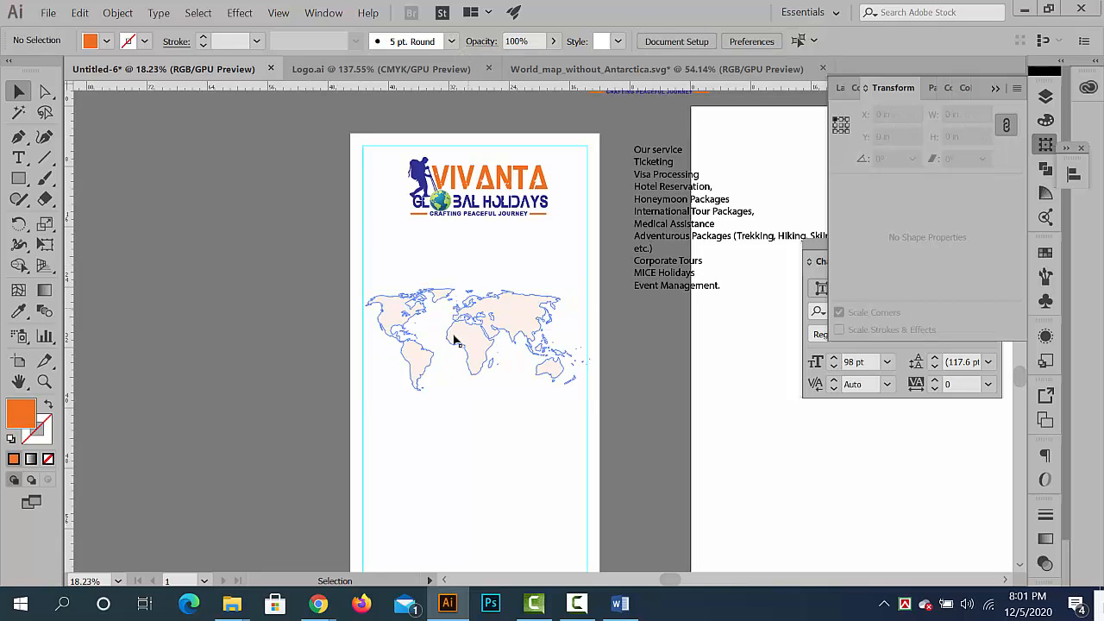
- Examine the faded world map's appearance and its placement between the banner's side guides
drag(472, 327, 401, 245)
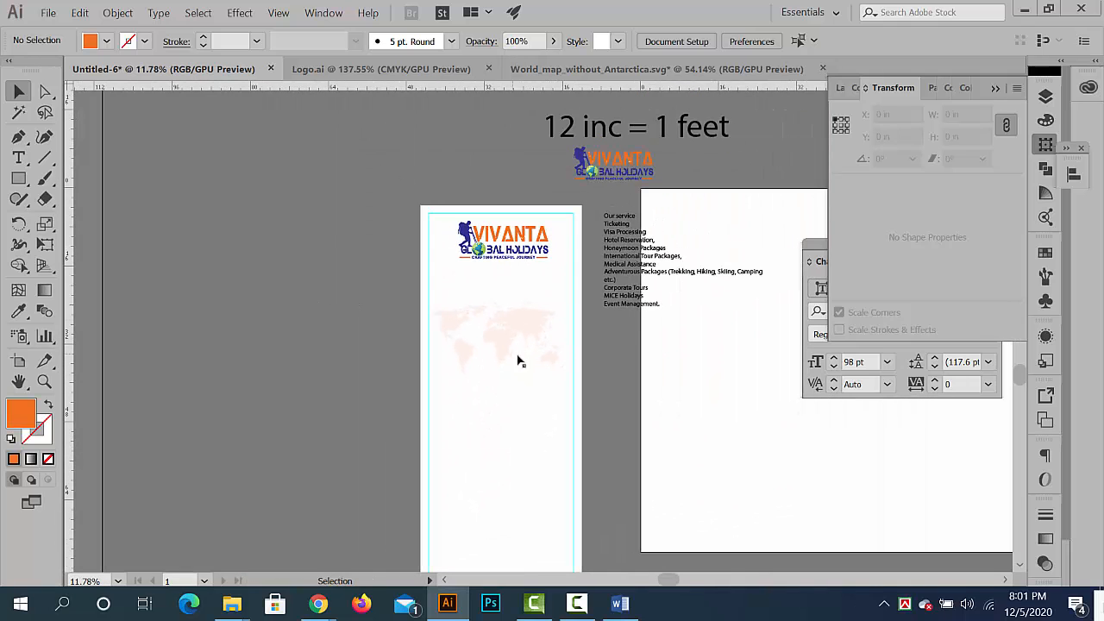
scroll(518, 360, up, 3)
click(510, 320)
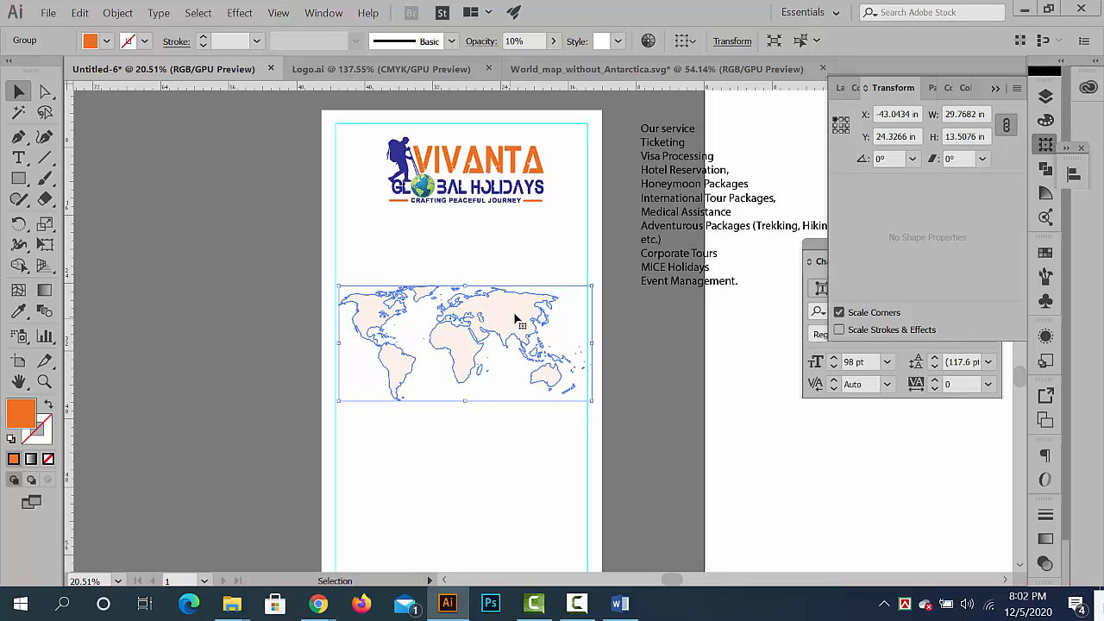
click(261, 324)
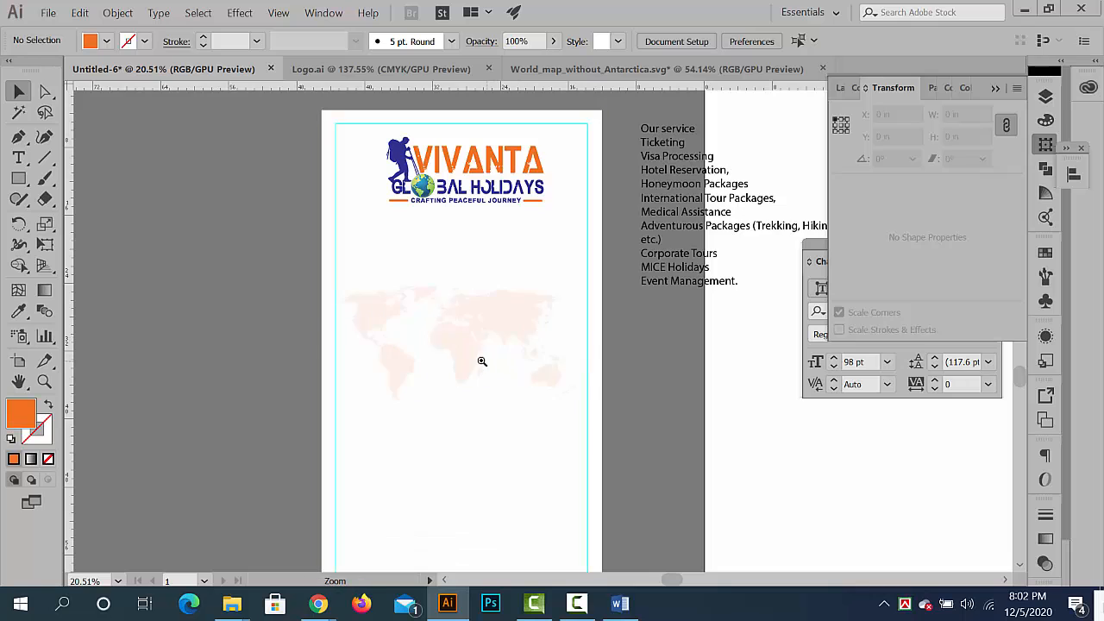
drag(484, 362, 358, 301)
drag(440, 257, 492, 276)
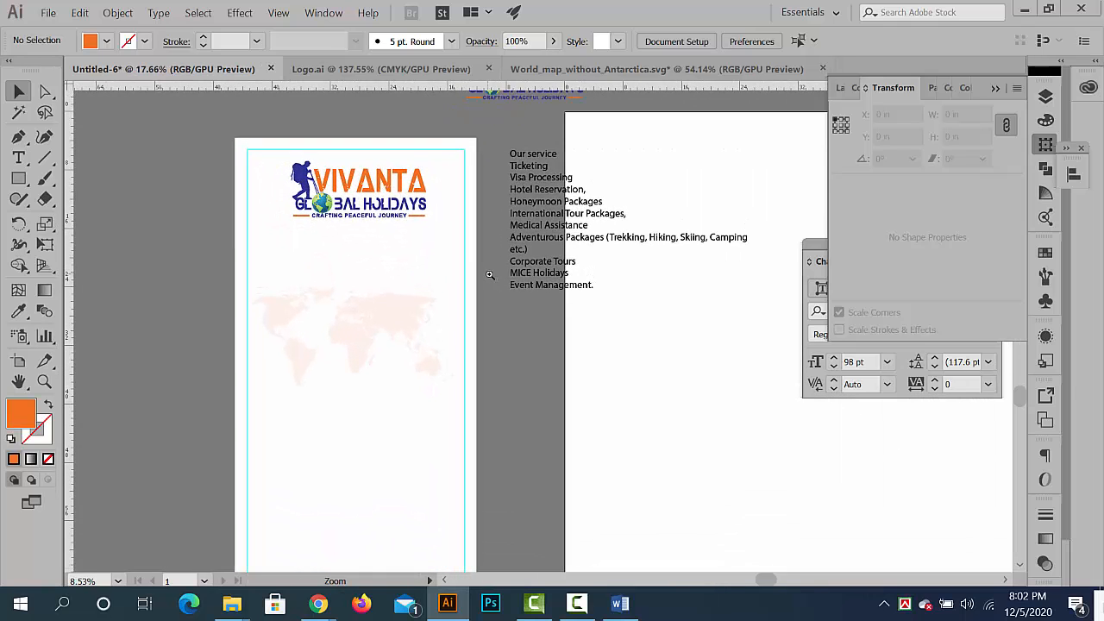
click(400, 317)
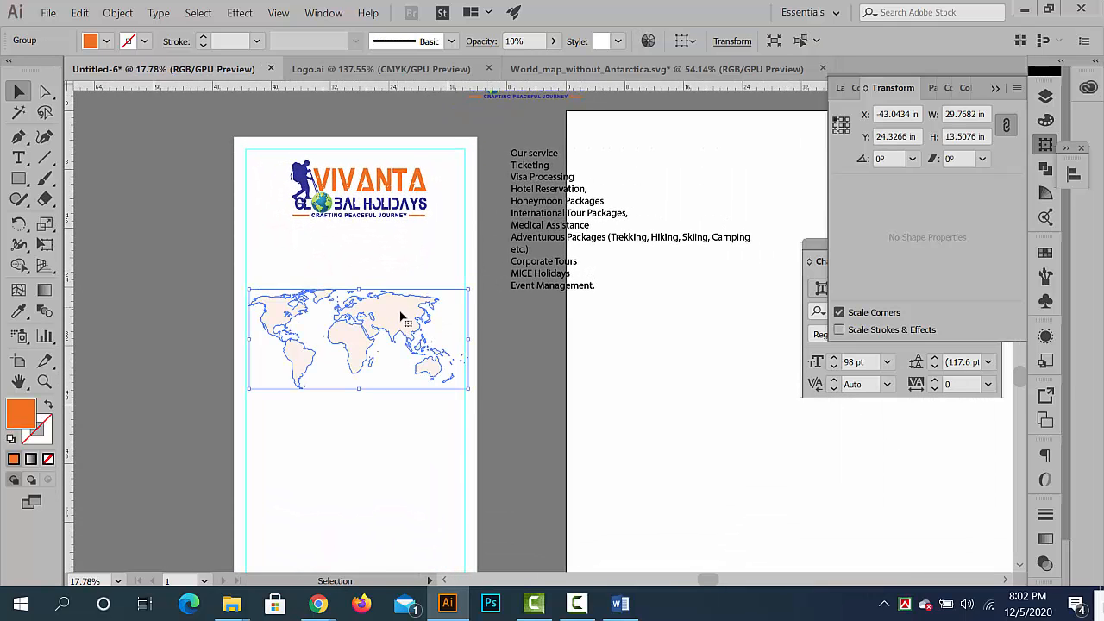
click(555, 394)
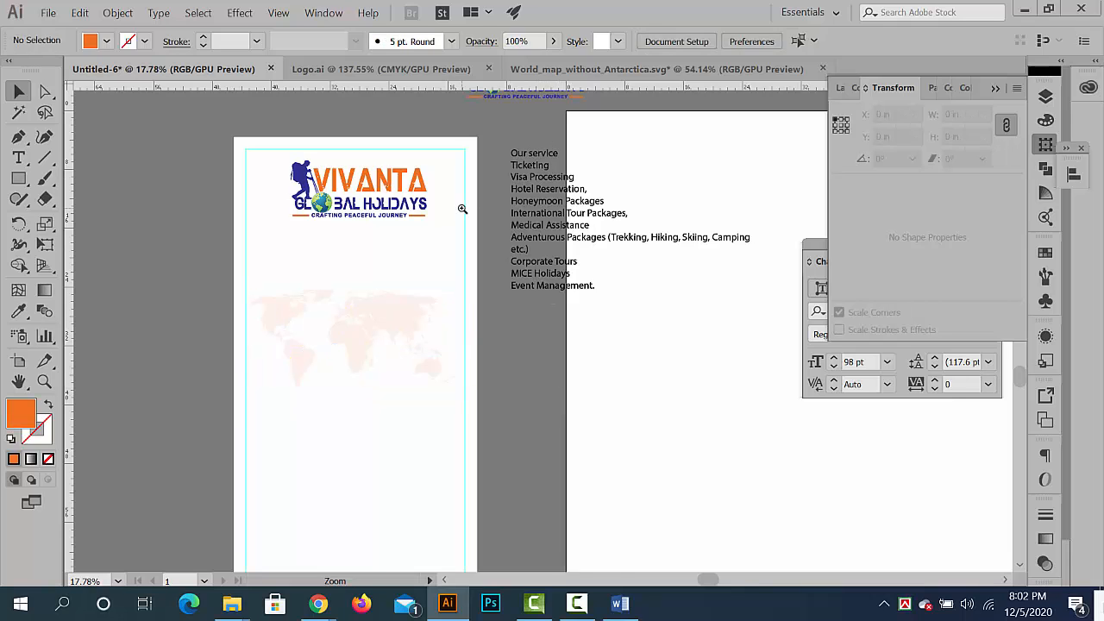
- Draw a horizontal line about 33.6 in long across the banner below the logo and give it a 20 pt black stroke
drag(395, 205, 455, 220)
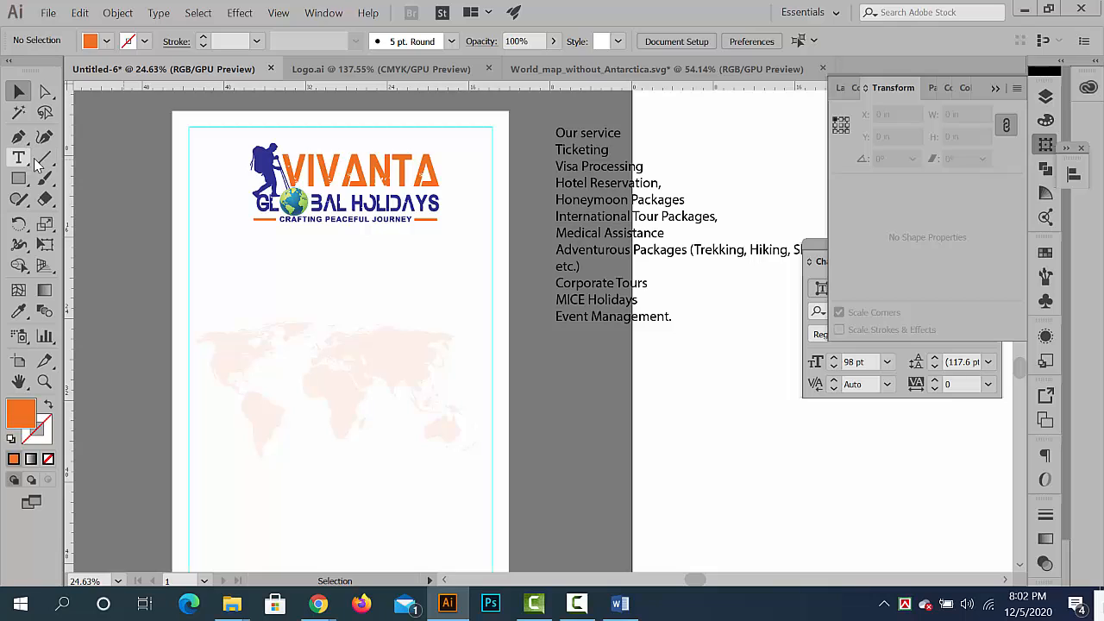
click(44, 158)
mouse_move(172, 237)
mouse_down()
mouse_move(402, 239)
mouse_move(516, 260)
mouse_move(482, 256)
mouse_up()
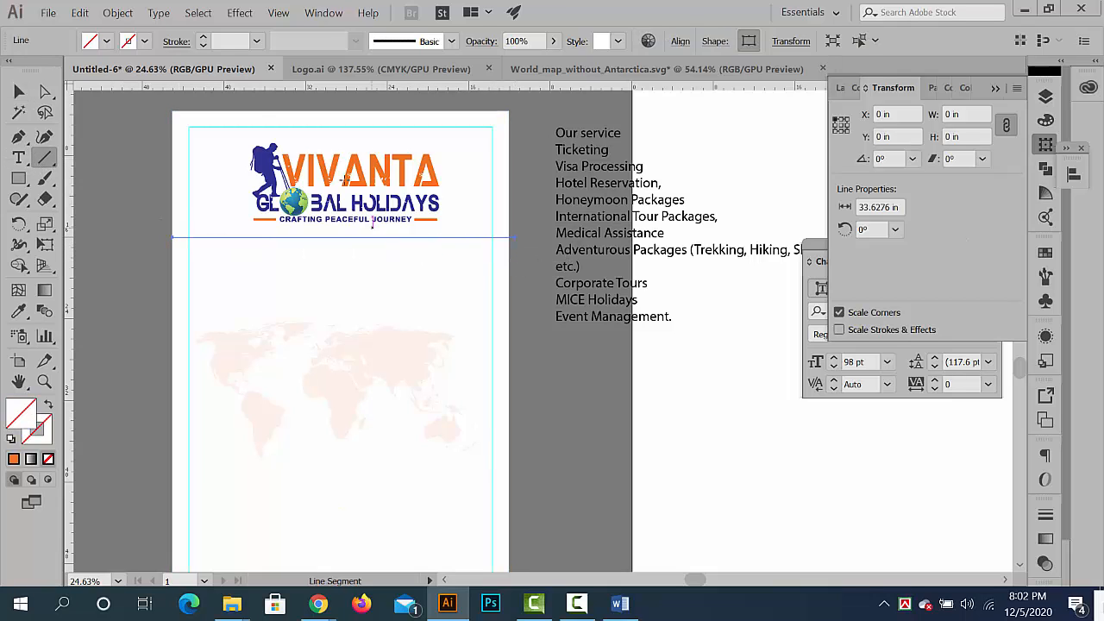
click(204, 41)
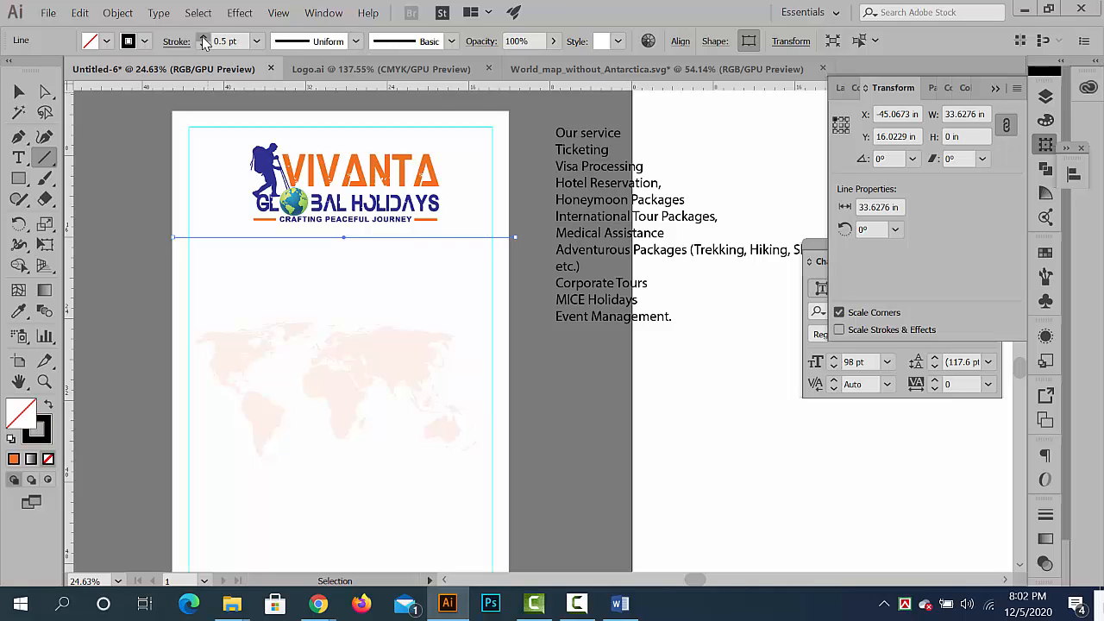
click(204, 40)
click(203, 41)
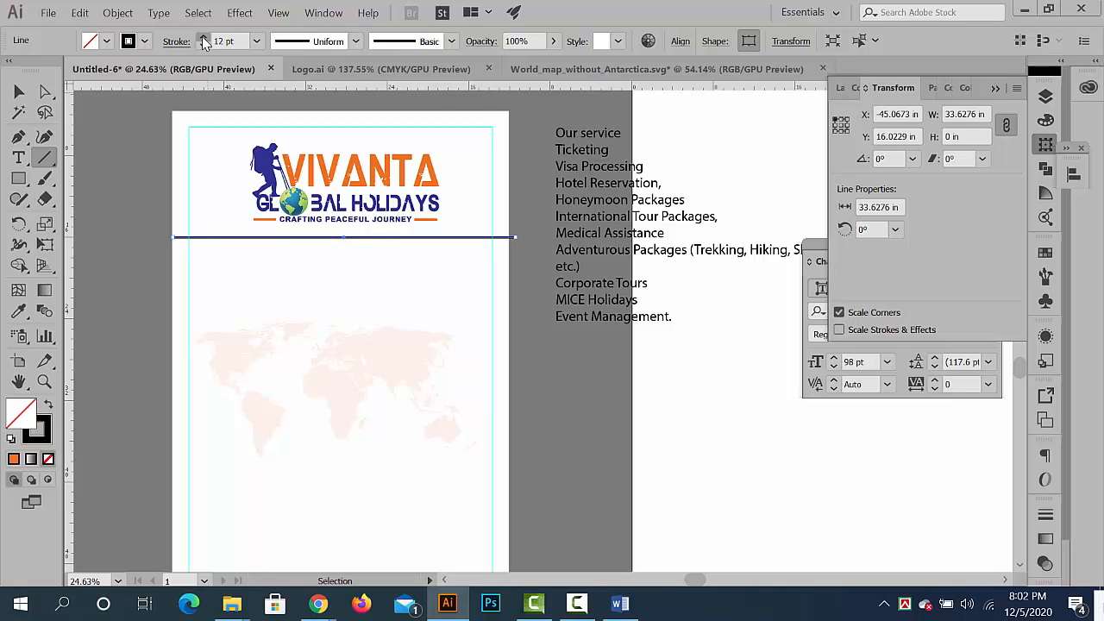
click(204, 40)
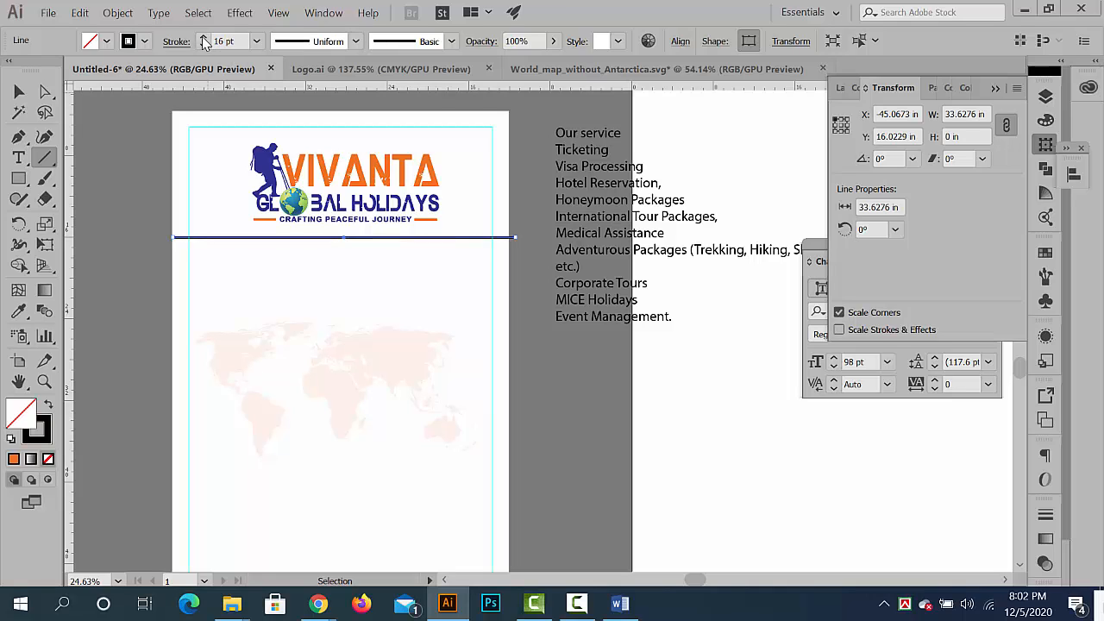
- Expand the line's fill and stroke into a solid shape and deselect it
click(138, 13)
click(164, 163)
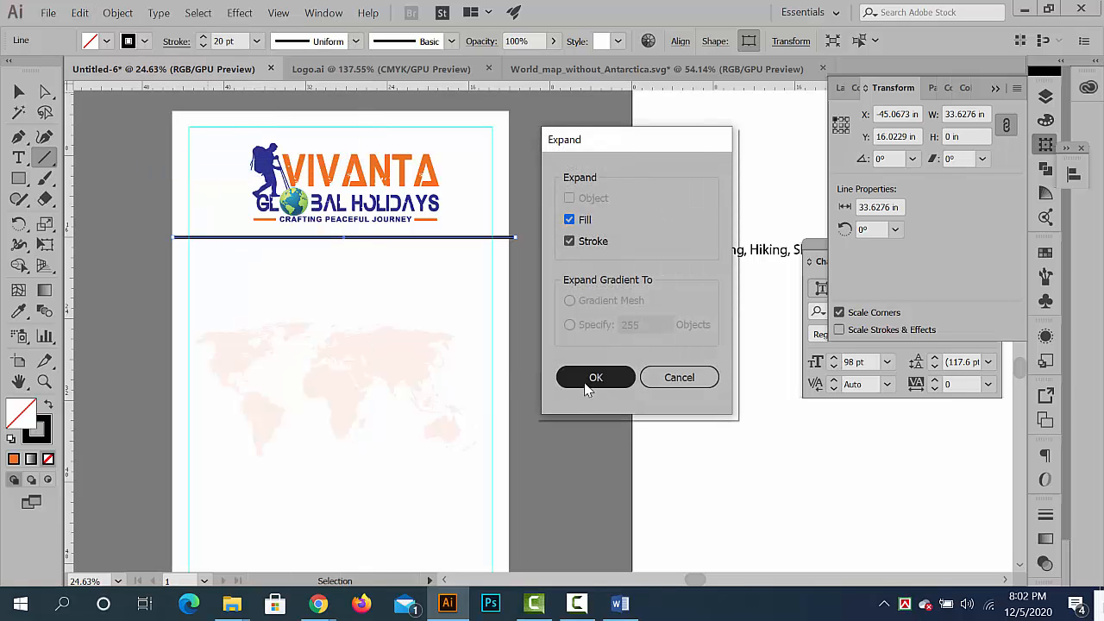
click(587, 385)
click(19, 91)
click(141, 239)
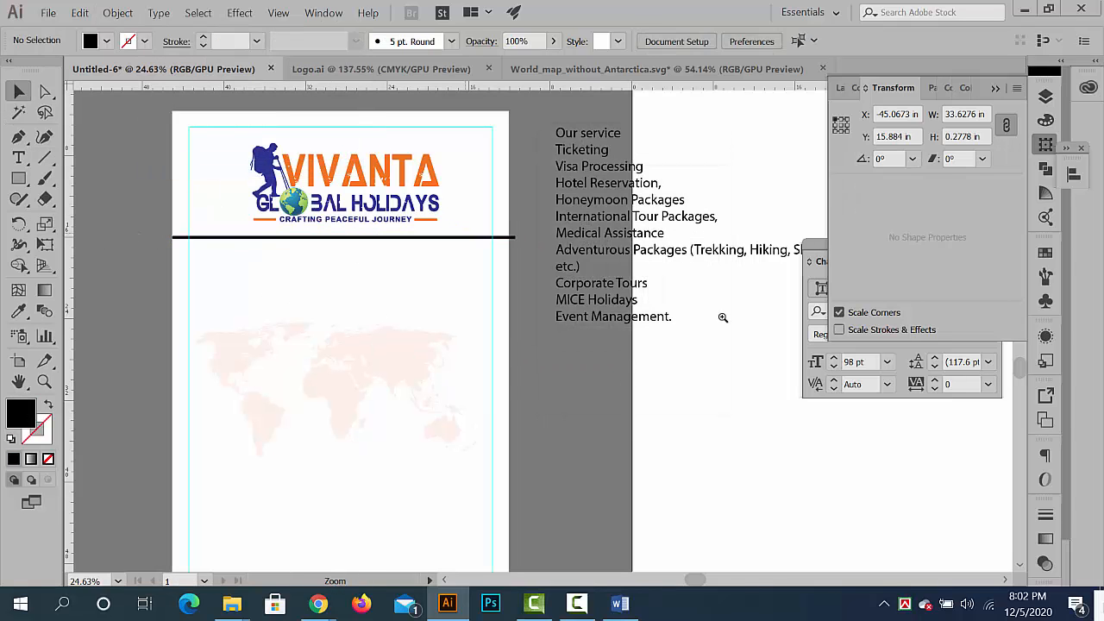
- Shorten the overhanging end of the black bar to the banner's edge, making it 33 in wide
drag(476, 234, 723, 317)
drag(577, 239, 711, 288)
drag(711, 288, 452, 286)
click(515, 290)
click(650, 347)
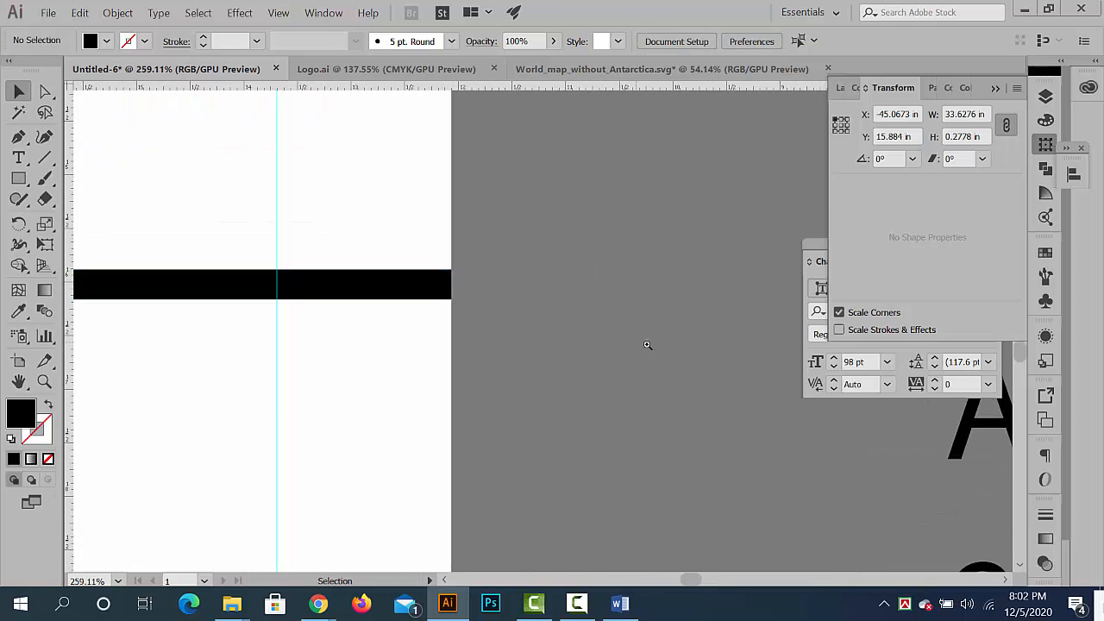
drag(643, 344, 382, 313)
drag(577, 313, 381, 314)
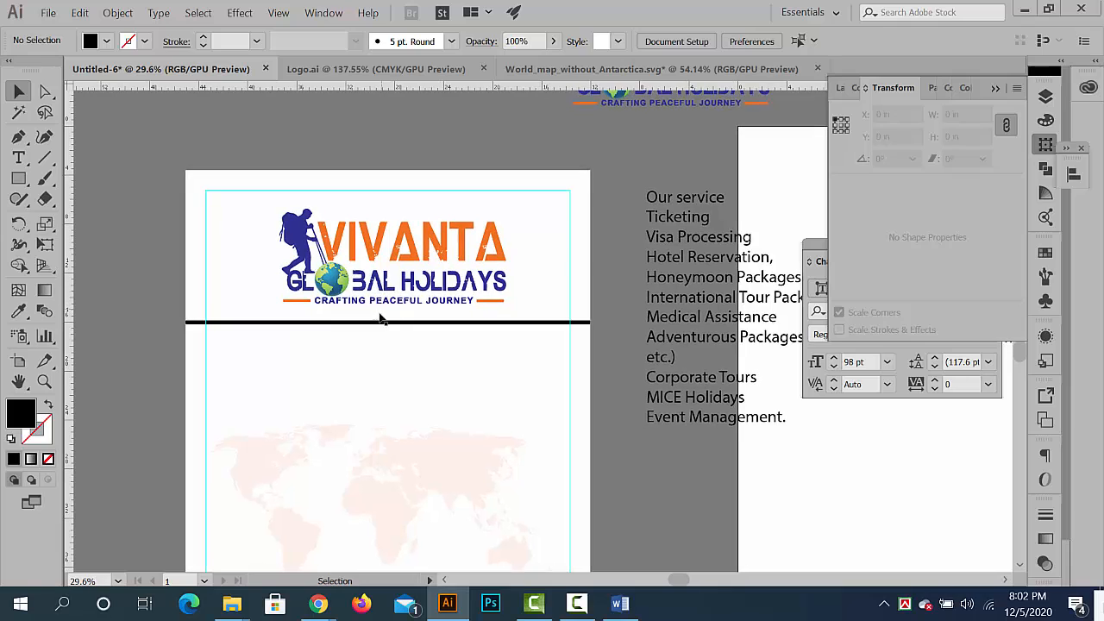
- Recolour the bar below the logo with the orange sampled from the VIVANTA lettering
click(378, 322)
click(18, 312)
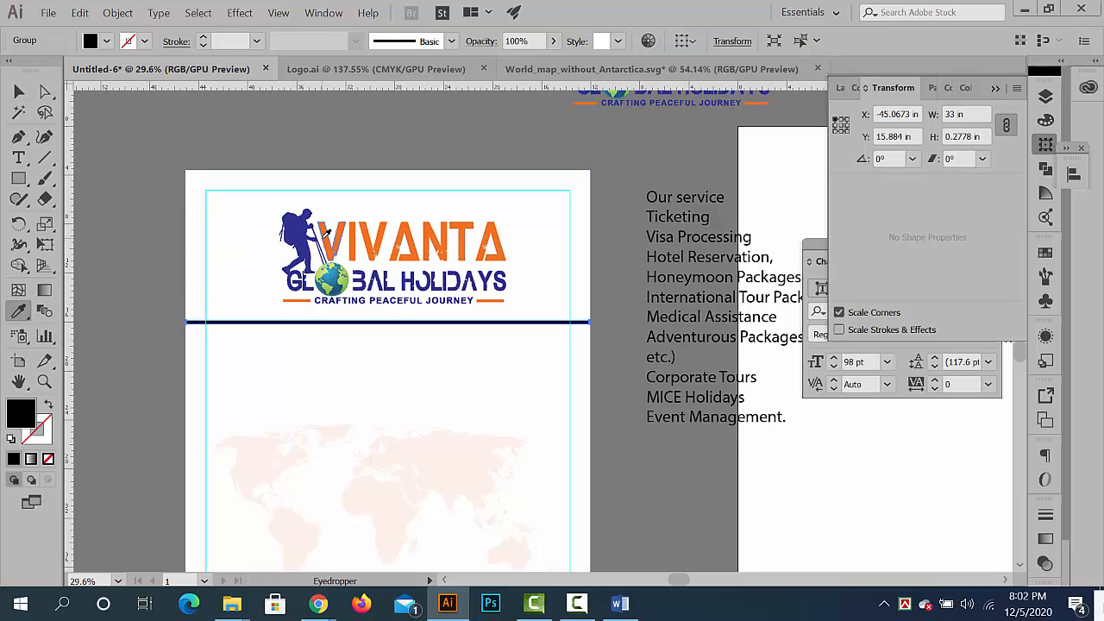
click(324, 236)
click(15, 91)
click(193, 237)
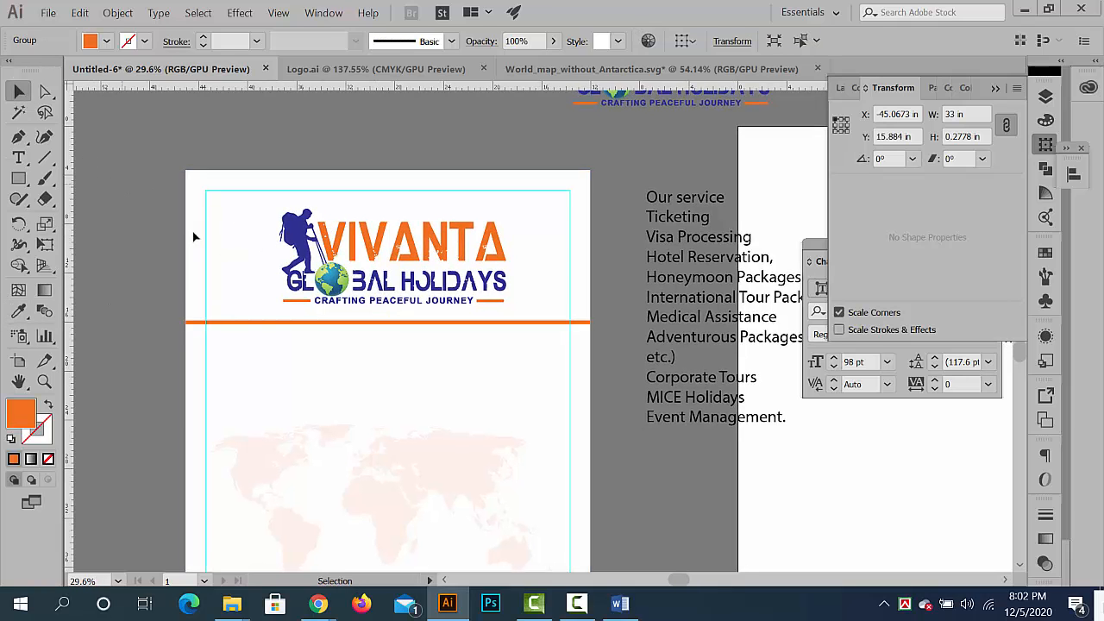
- Duplicate the orange bar directly beneath itself and recolour the copy with the dark blue sampled from the logo's hiker
drag(319, 324, 318, 331)
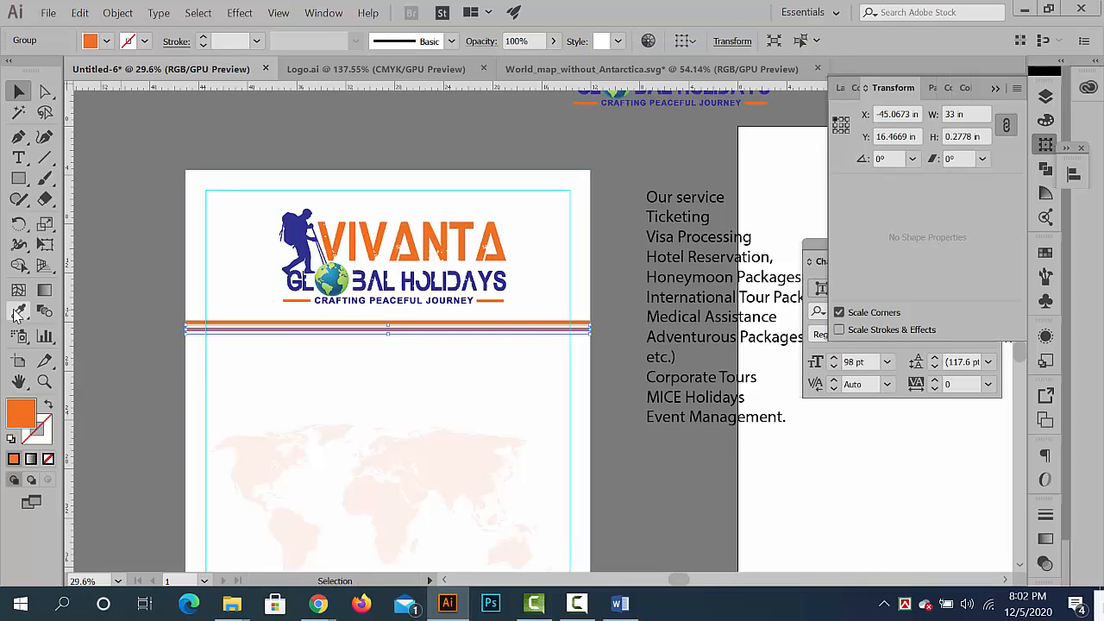
key(i)
click(302, 235)
click(17, 97)
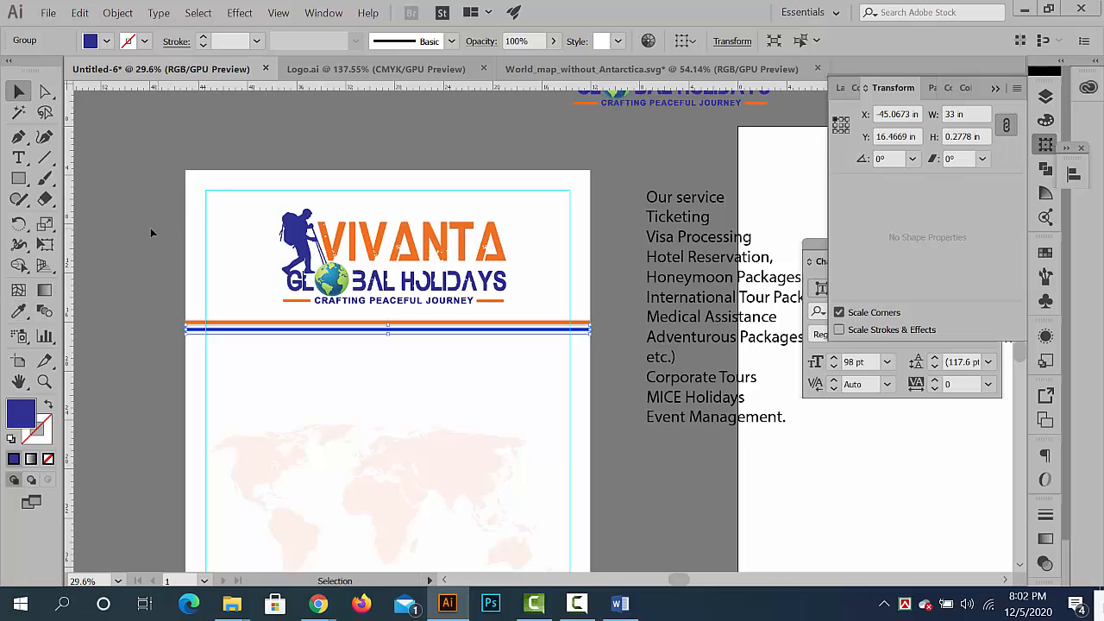
click(150, 230)
drag(434, 316, 301, 316)
drag(394, 329, 522, 333)
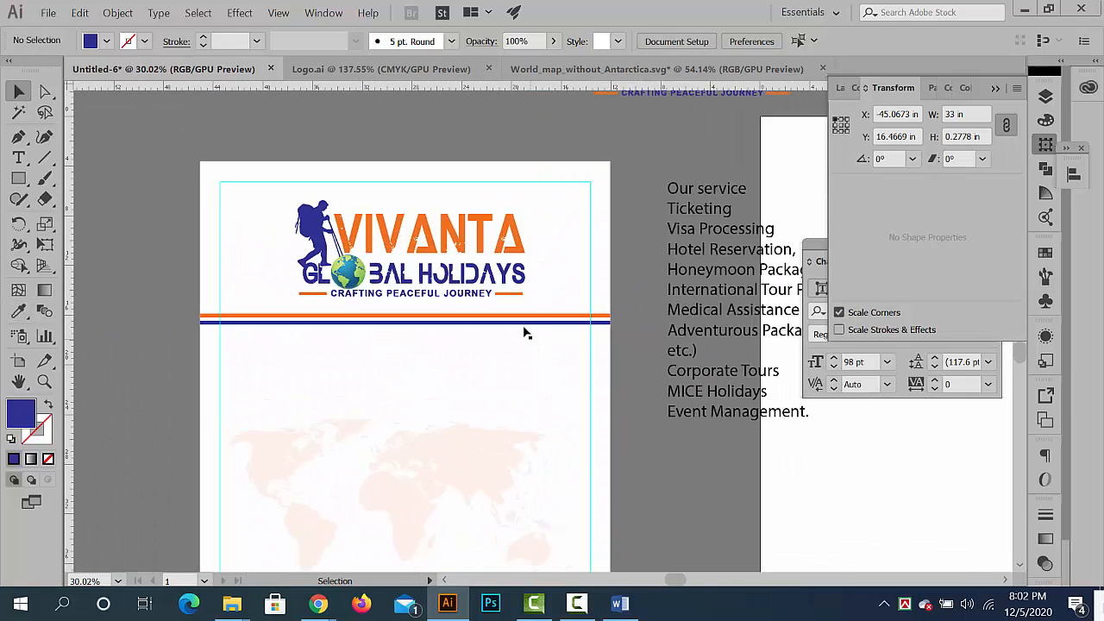
- Delete both the blue and the orange divider bars below the logo
click(523, 323)
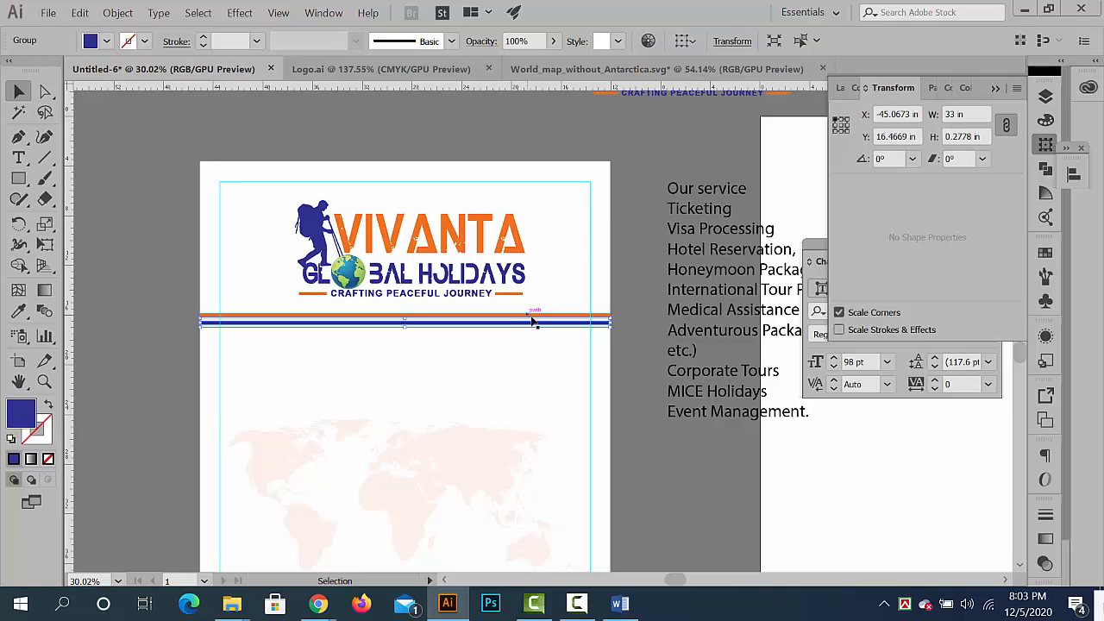
key(Delete)
click(544, 318)
key(Delete)
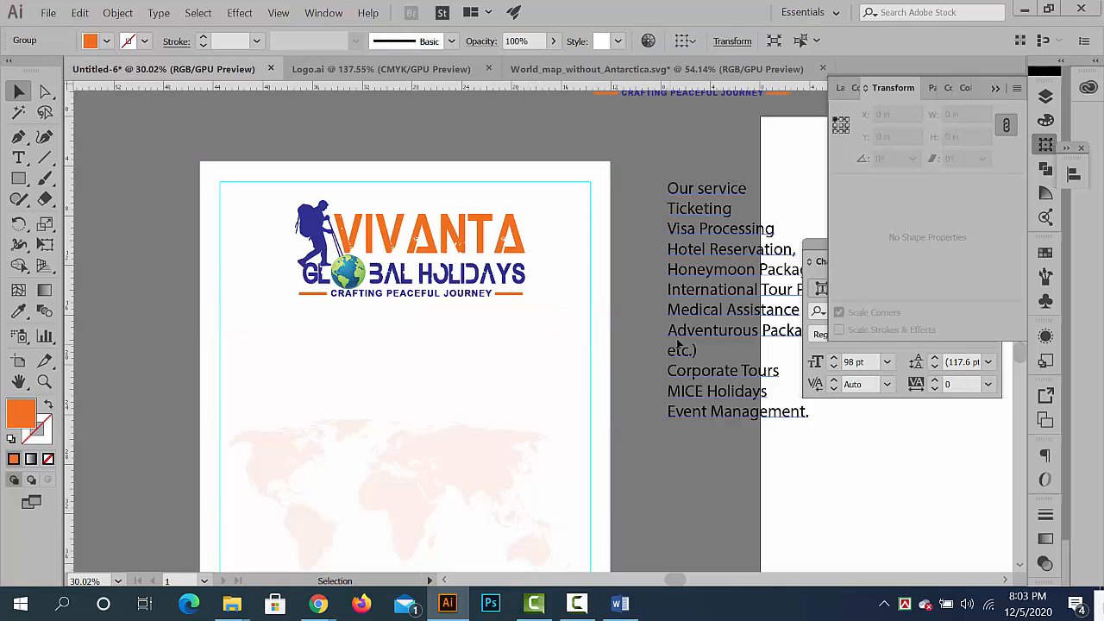
- Examine the service text block beside the banner and the banner's map area, leaving nothing selected
drag(666, 195, 616, 274)
click(601, 245)
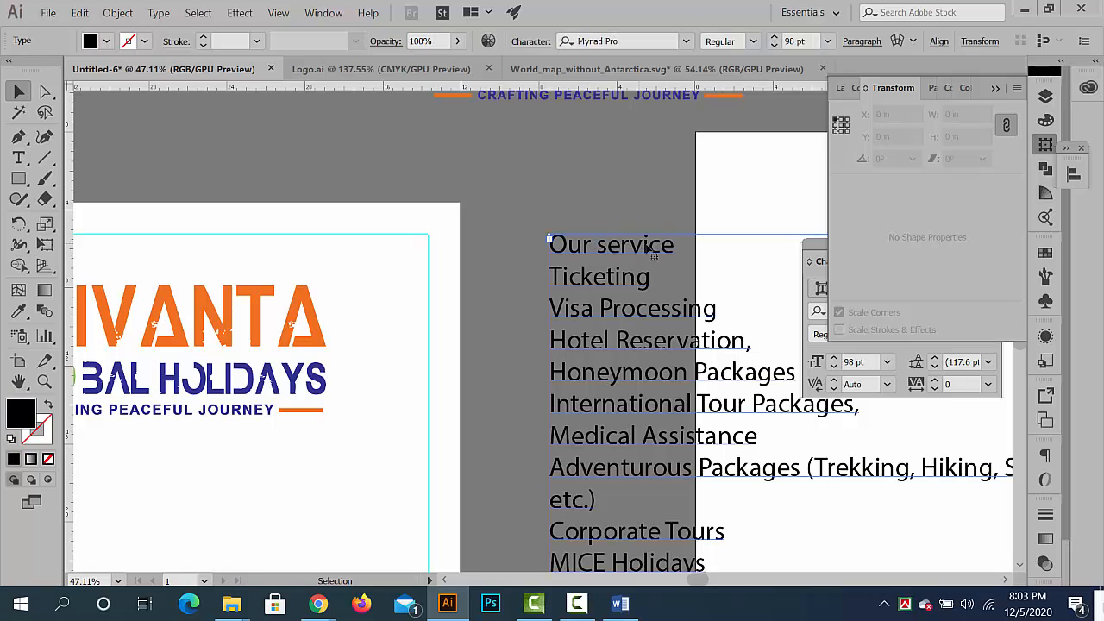
drag(720, 296, 526, 210)
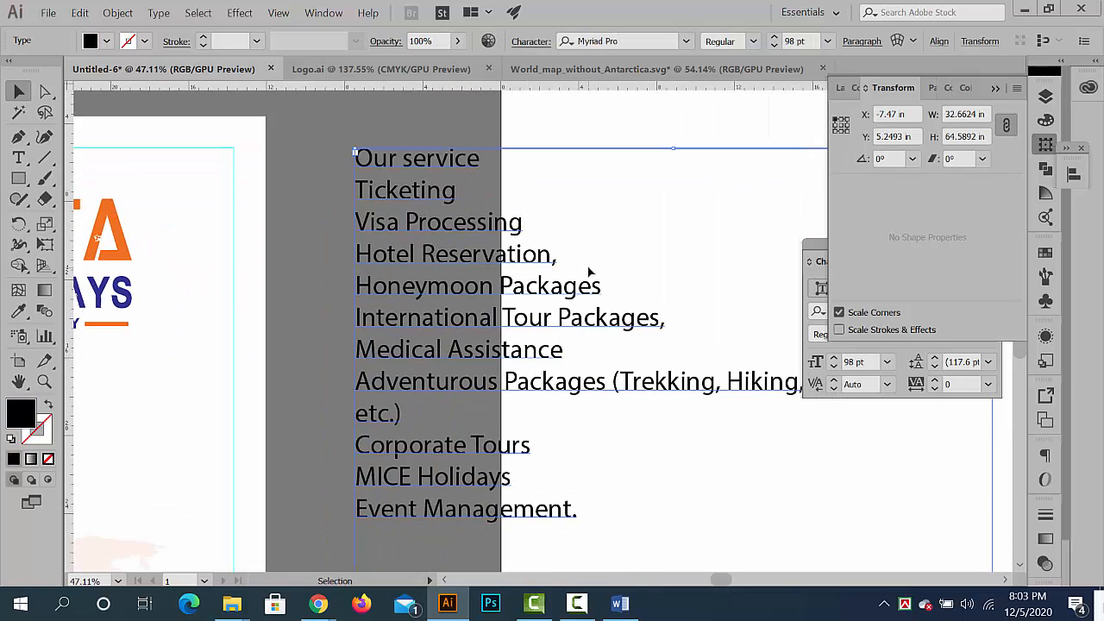
drag(623, 298, 345, 298)
drag(397, 342, 527, 227)
drag(577, 263, 638, 306)
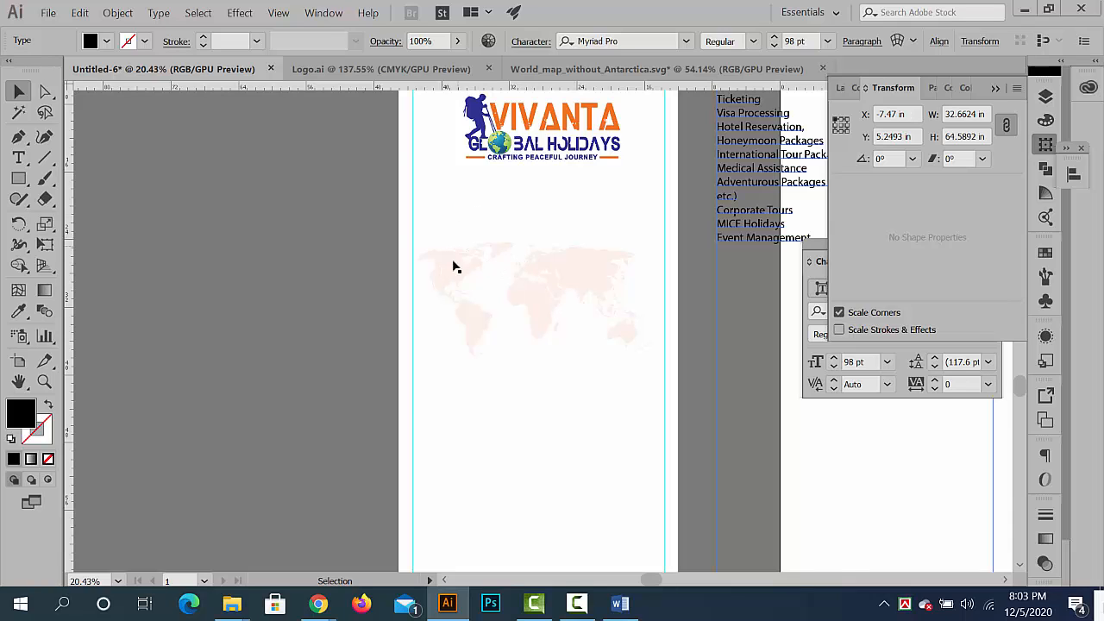
drag(455, 267, 465, 264)
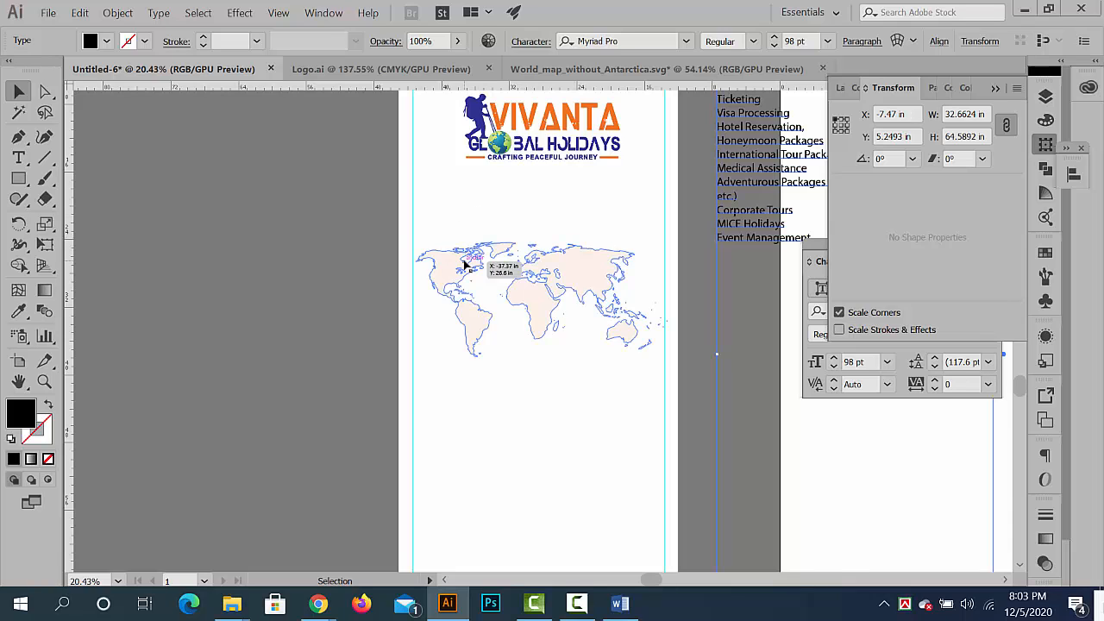
drag(662, 279, 552, 282)
drag(481, 283, 367, 305)
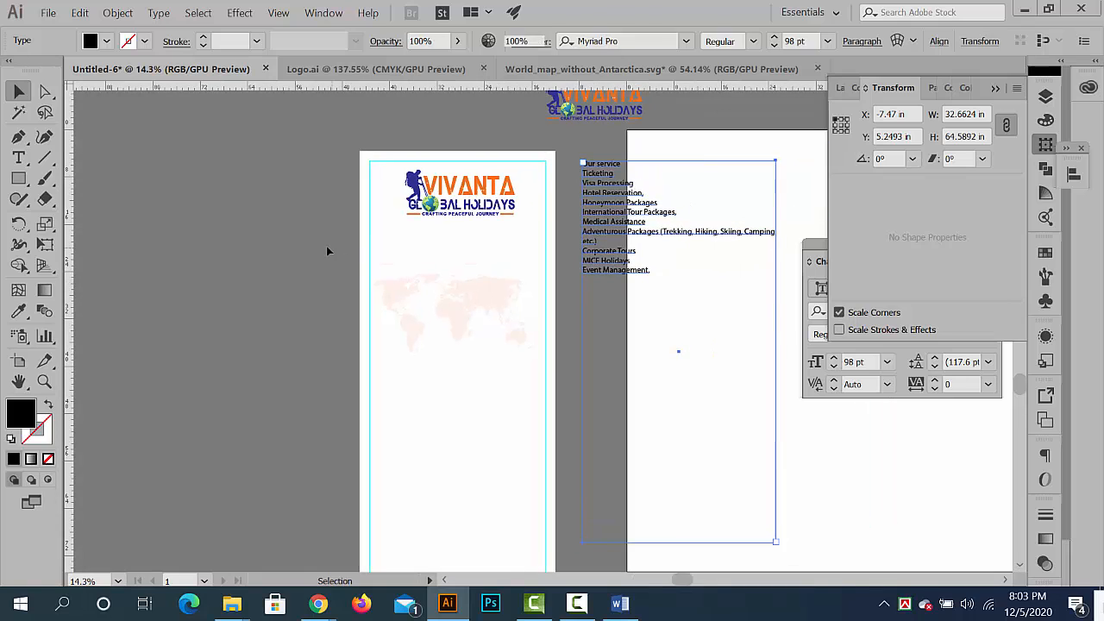
click(327, 245)
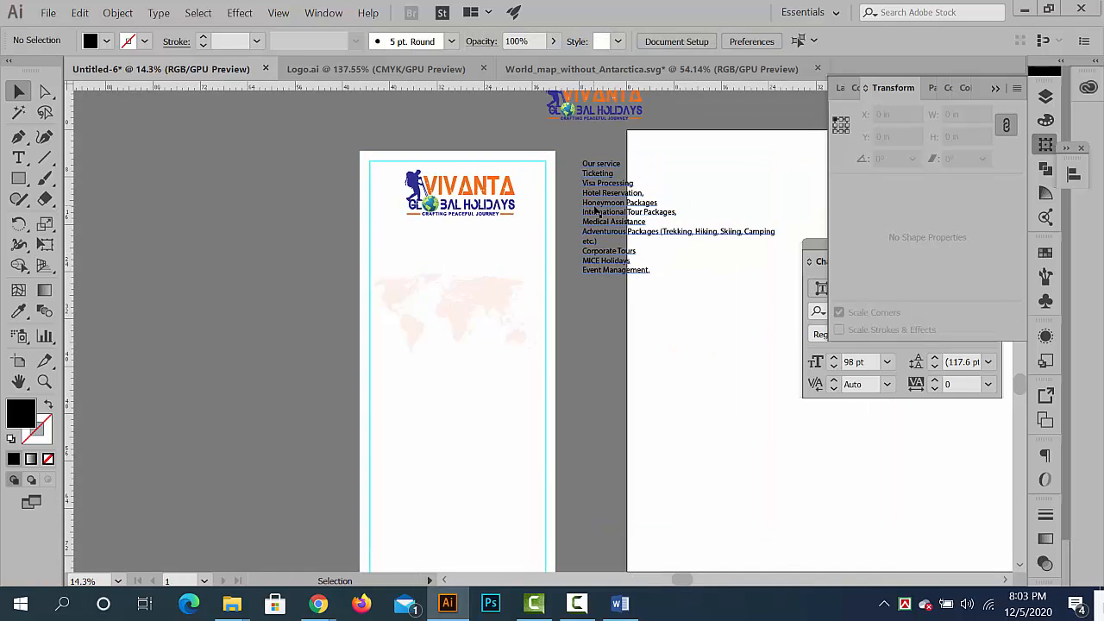
- Place a vertical ruler guide through the horizontal centre of the 33 × 78 in banner background
click(552, 259)
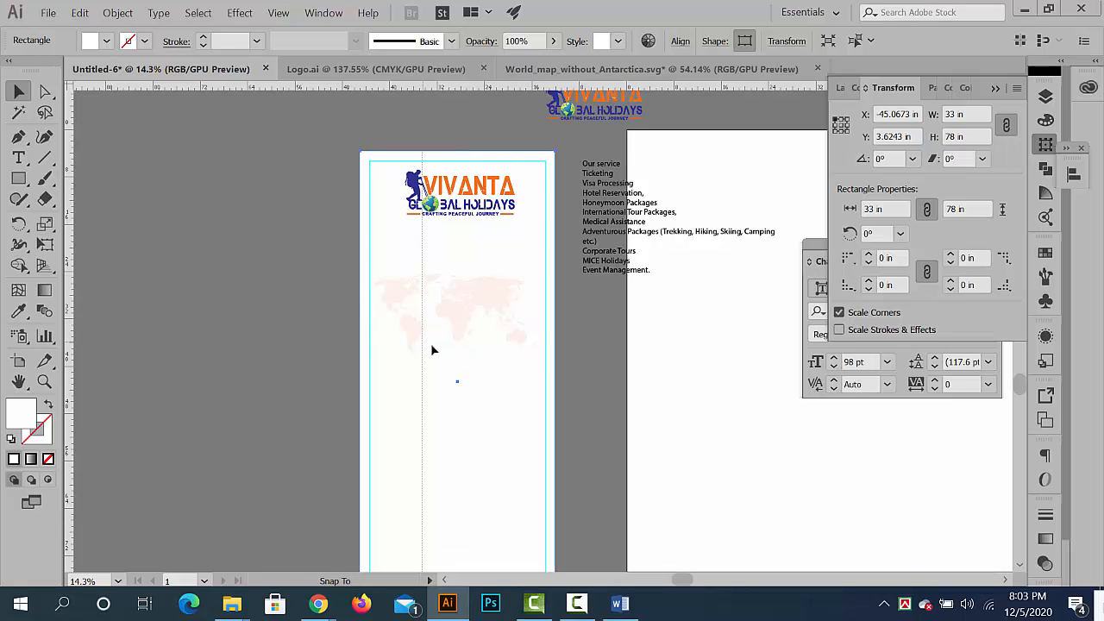
drag(433, 349, 458, 365)
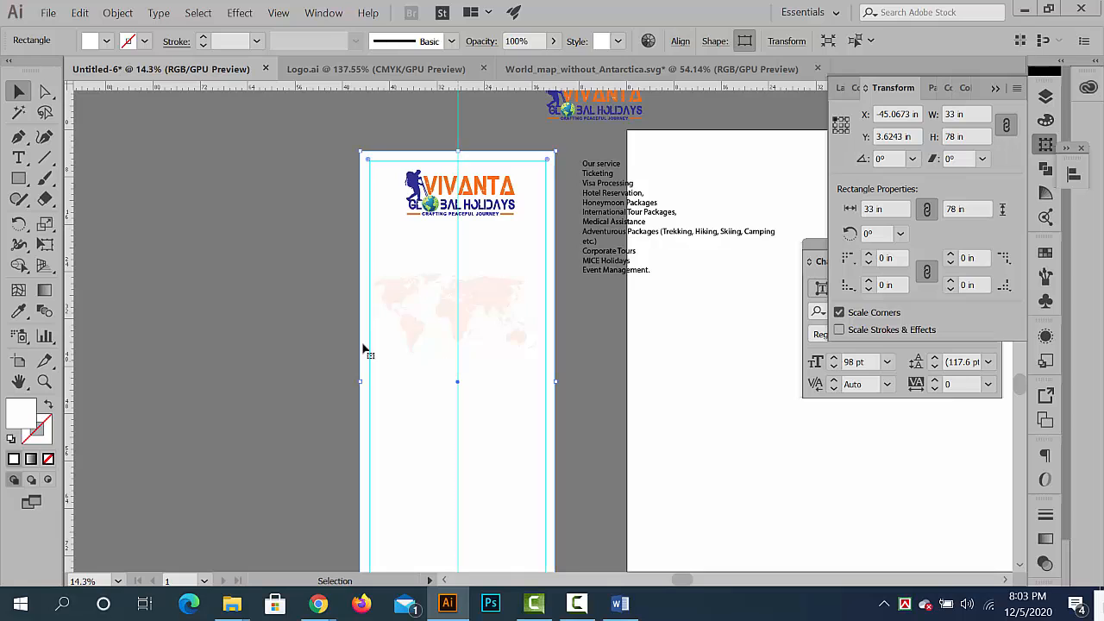
right_click(203, 214)
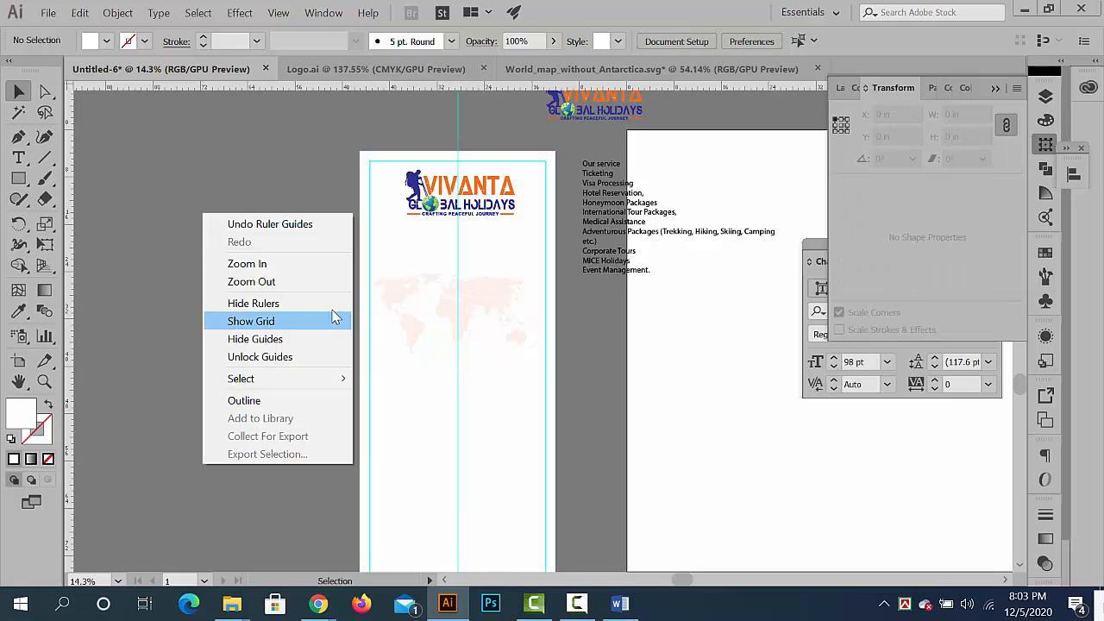
click(191, 329)
- Nudge the VIVANTA logo sideways until it is centred on the vertical guide, then deselect it
drag(482, 179, 544, 194)
click(434, 143)
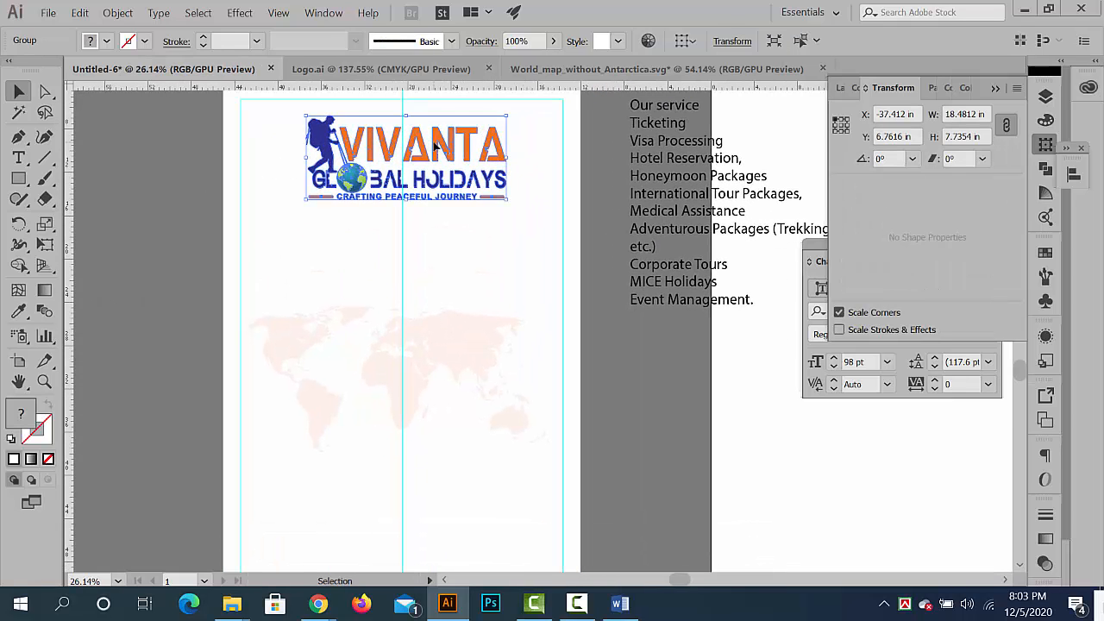
key(Left)
key(Left)
key(Left)
key(Left)
key(Left)
key(Left)
key(Left)
key(Left)
key(Left)
key(Left)
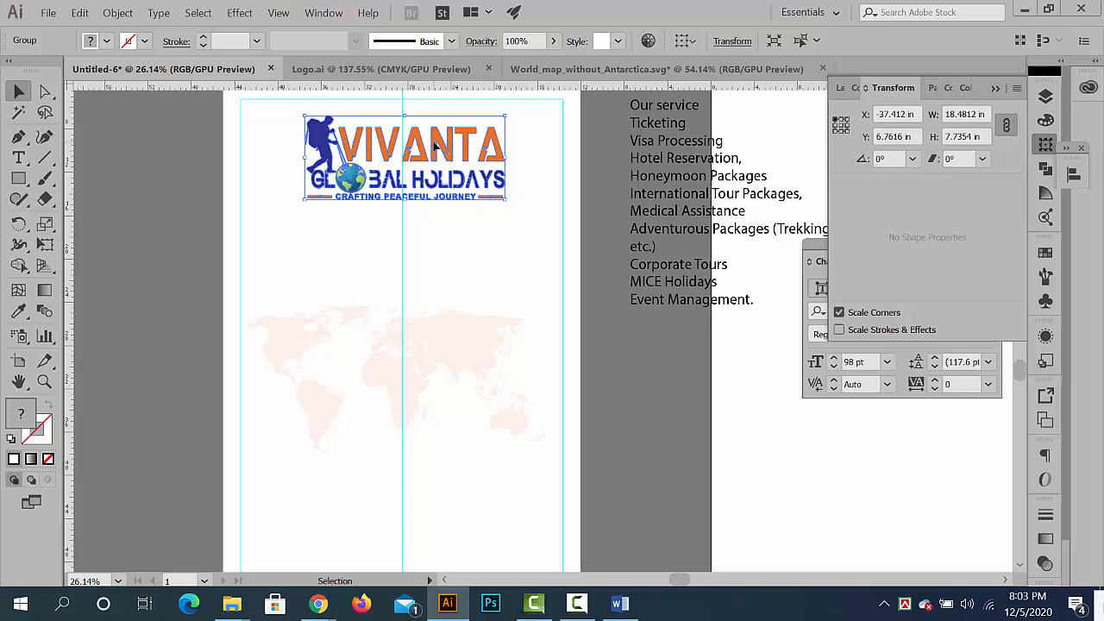
key(Left)
key(Left)
key(Left)
key(Left)
key(Left)
key(Left)
key(Left)
key(Left)
key(Left)
key(Left)
key(Left)
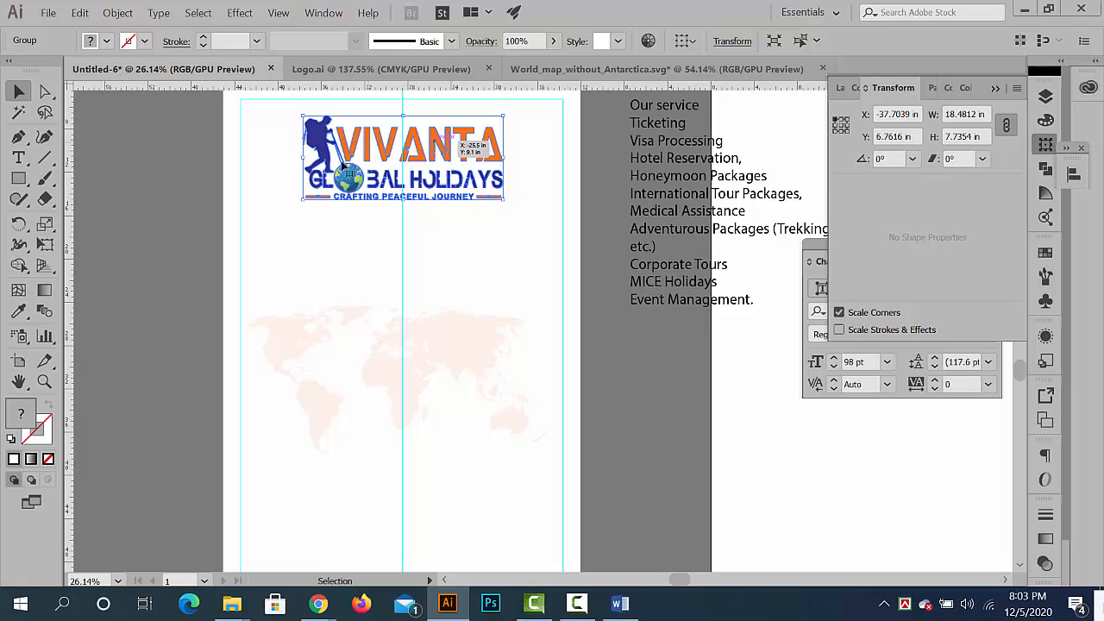
click(183, 264)
- Read through the service list line by line, highlighting entries from "Our service" down to "Event Management."
scroll(602, 311, down, 2)
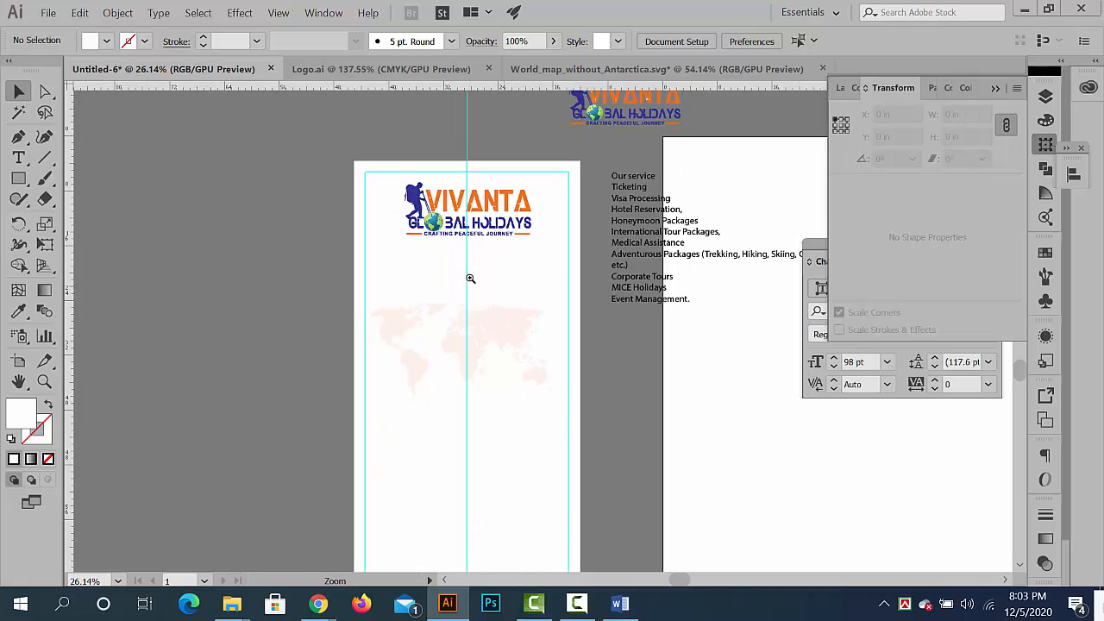
drag(471, 279, 388, 265)
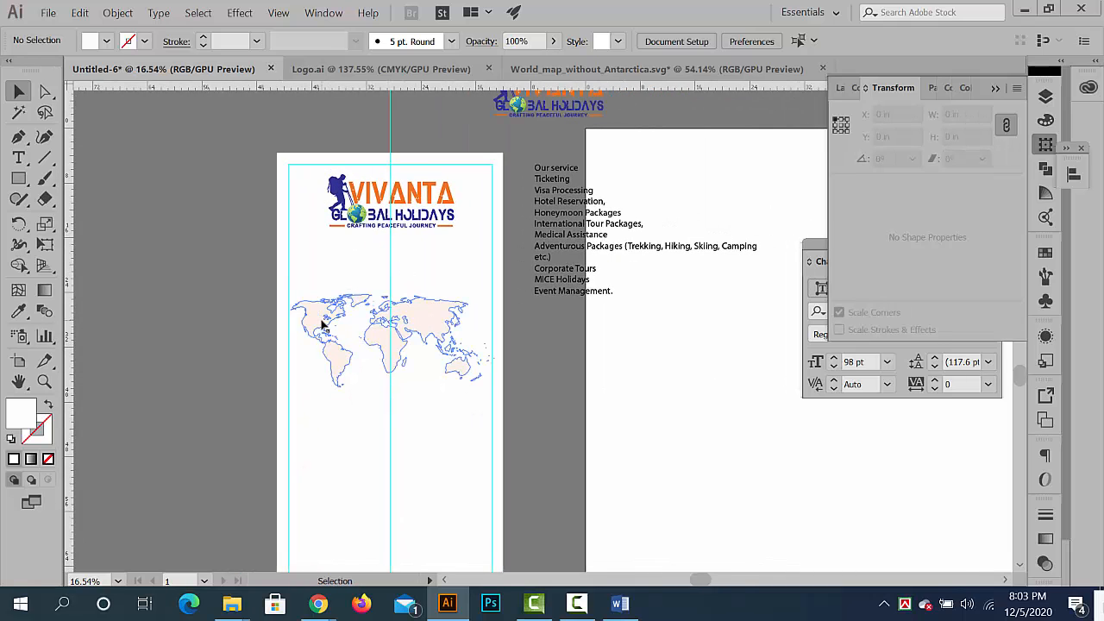
drag(652, 219, 797, 320)
drag(481, 145, 547, 236)
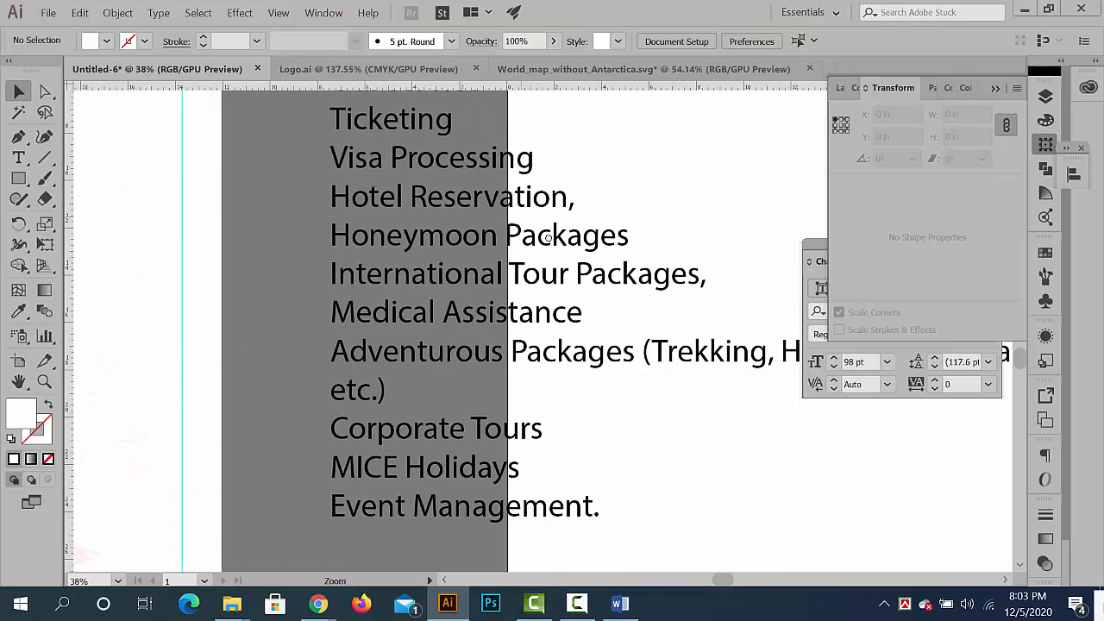
drag(484, 99, 501, 172)
triple_click(483, 153)
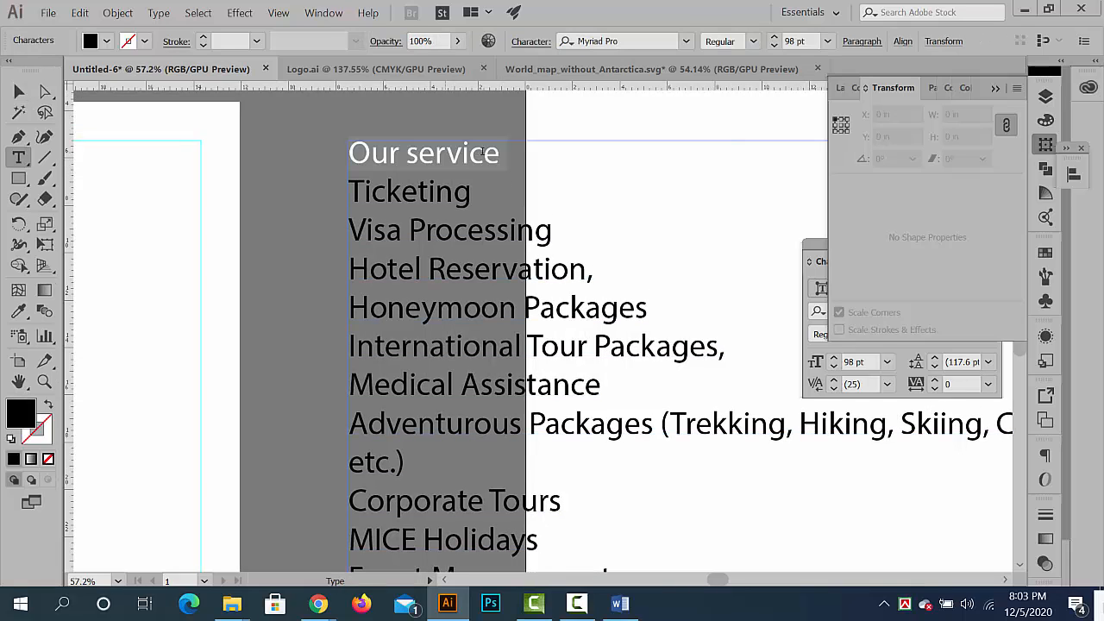
double_click(435, 193)
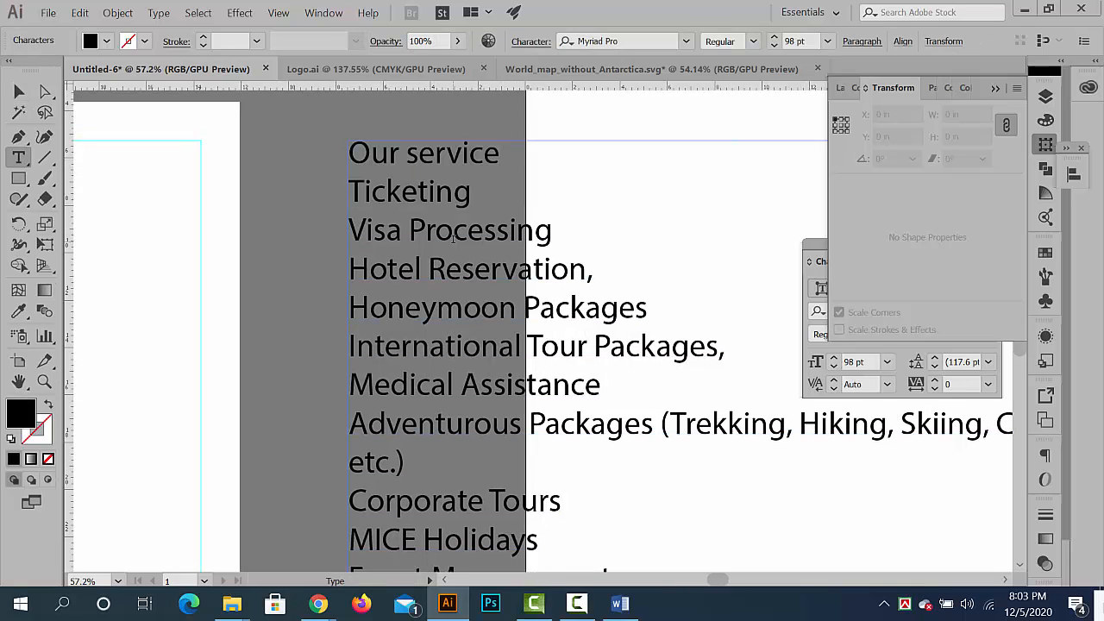
double_click(450, 242)
double_click(450, 273)
double_click(453, 308)
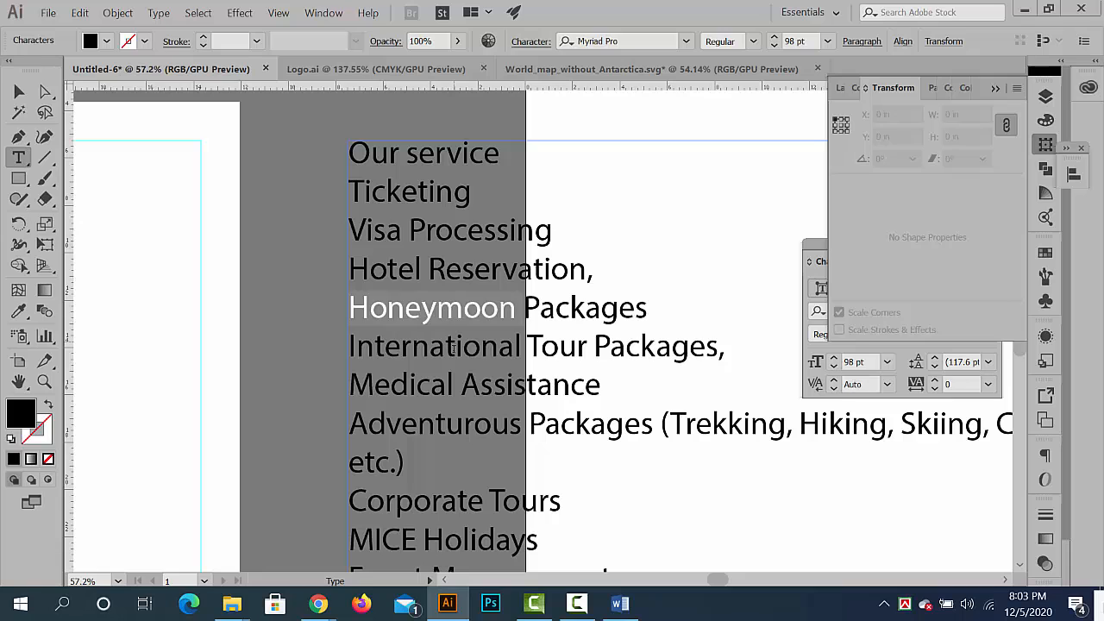
double_click(455, 346)
click(454, 346)
double_click(455, 382)
scroll(505, 378, down, 1)
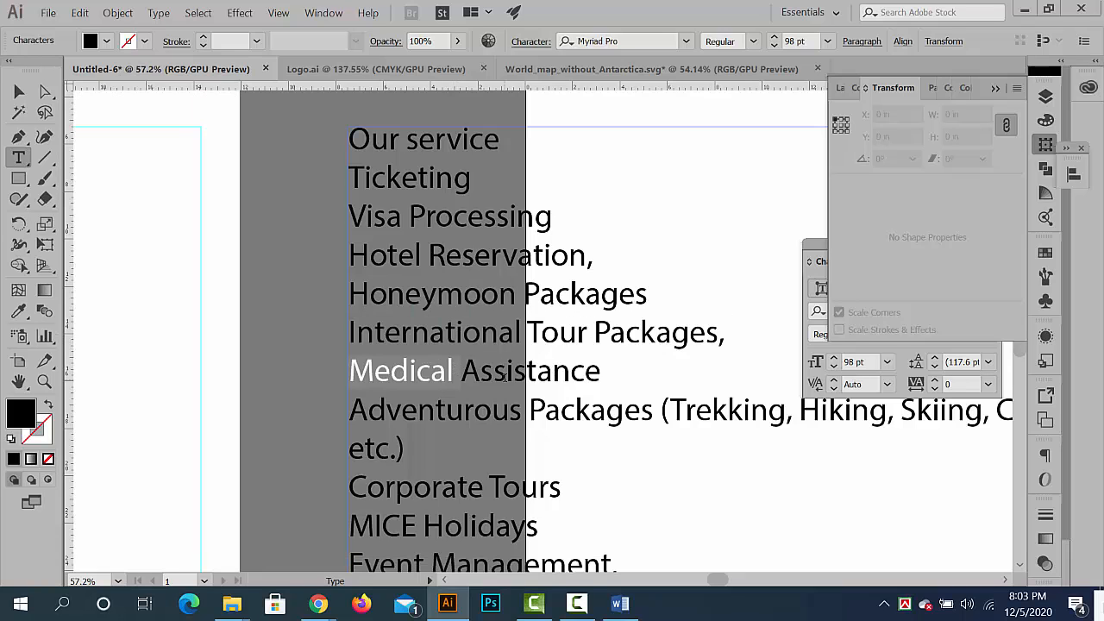
double_click(503, 398)
scroll(504, 393, down, 5)
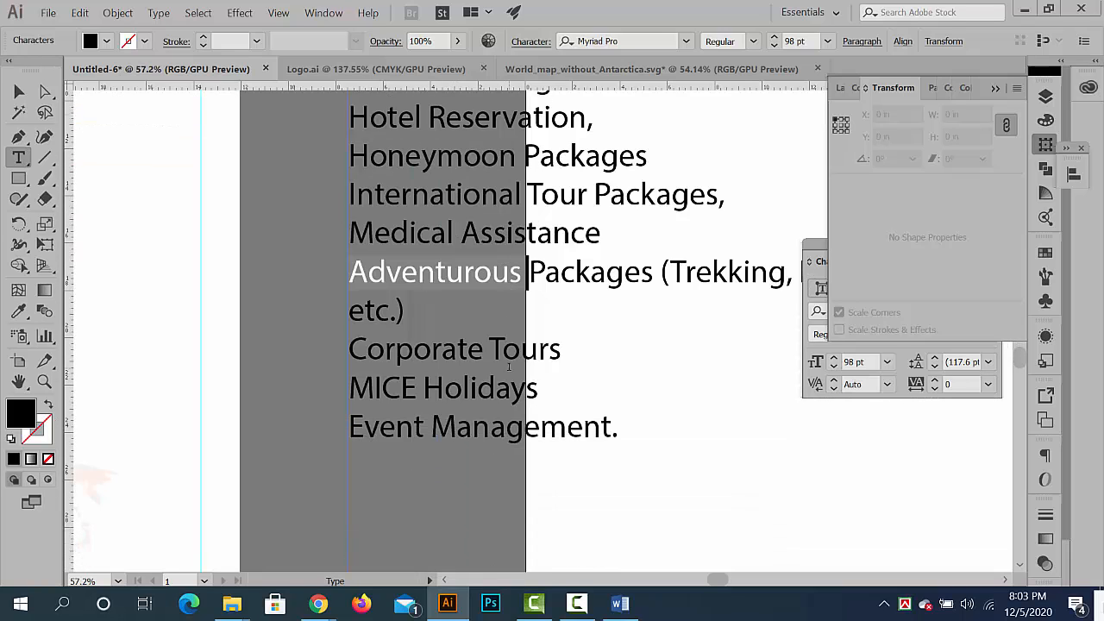
double_click(427, 296)
click(426, 295)
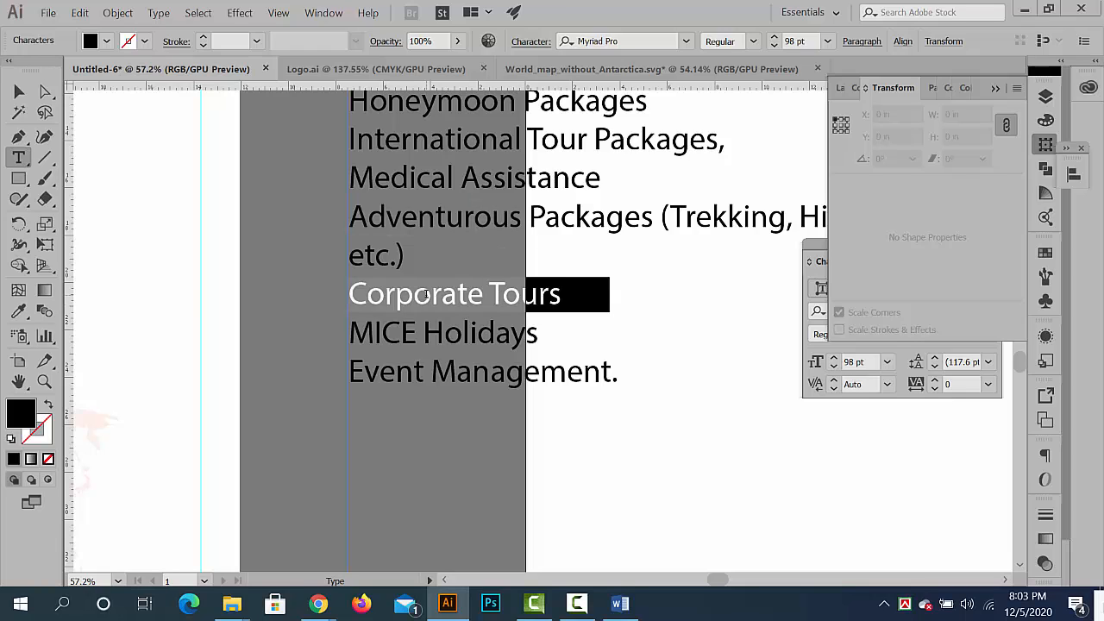
triple_click(448, 337)
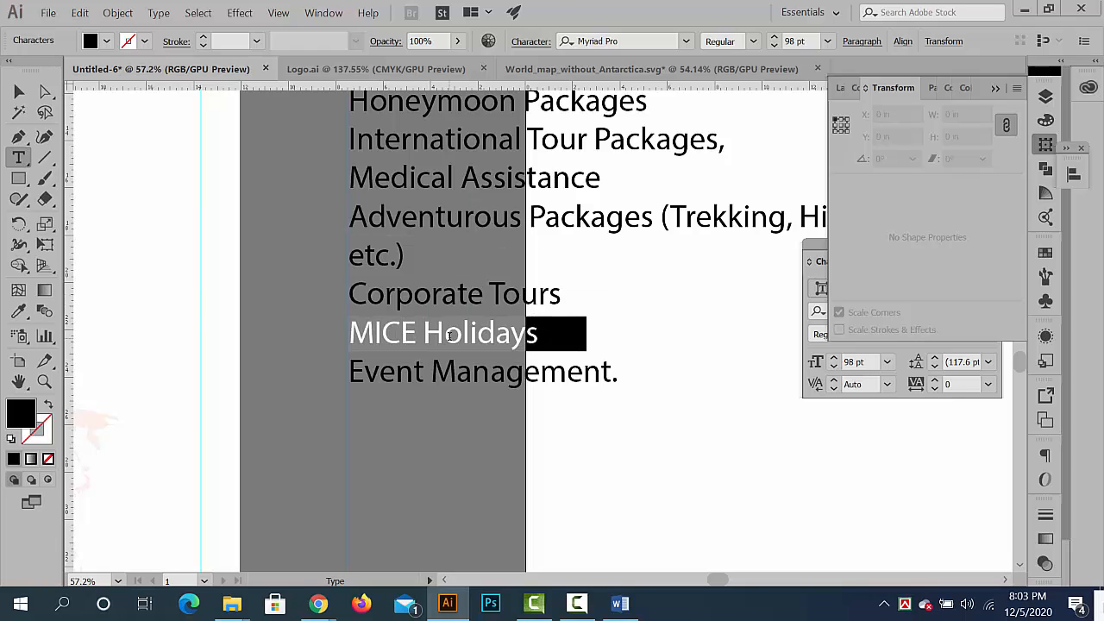
double_click(535, 373)
key(Escape)
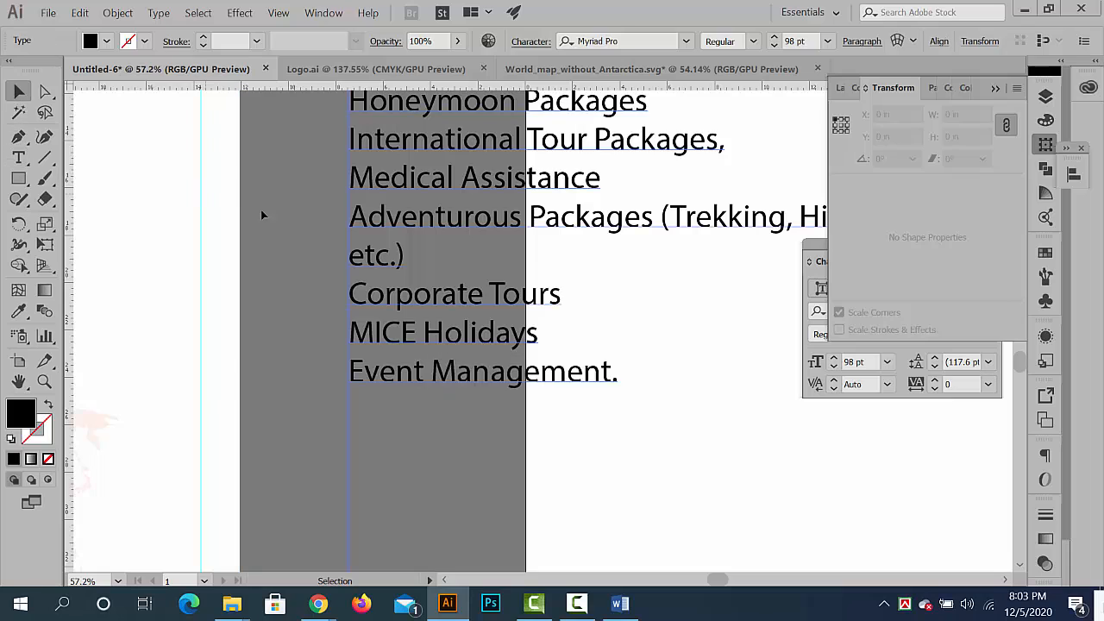
click(262, 215)
- Inspect the "Our service" heading up close and compare it with the rest of the list
scroll(262, 215, down, 4)
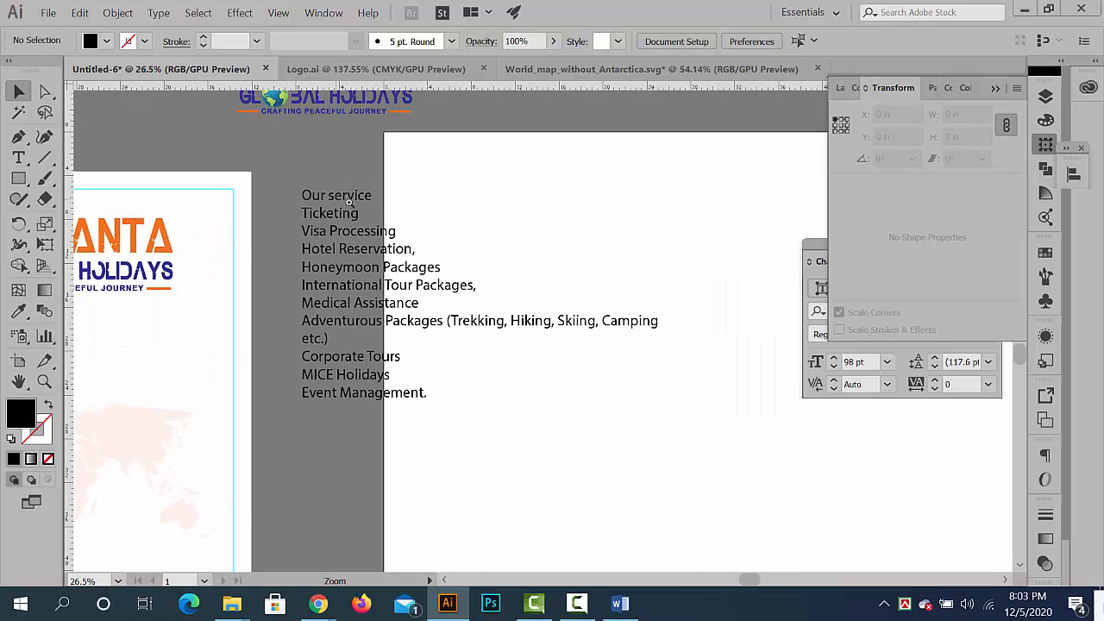
drag(350, 202, 457, 240)
drag(352, 194, 733, 276)
drag(419, 128, 391, 164)
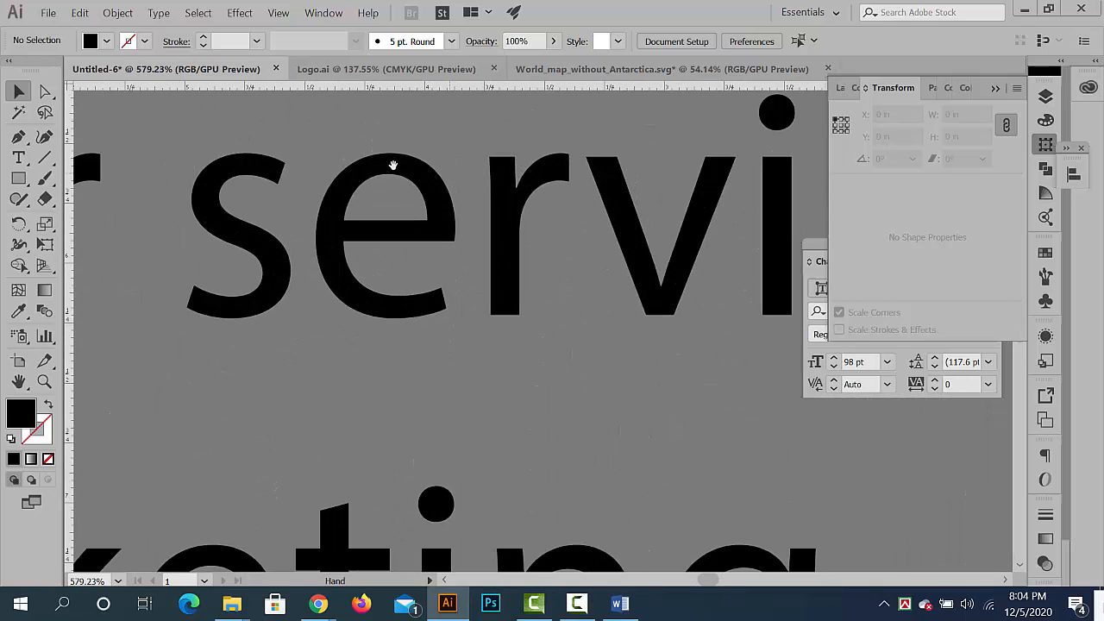
drag(455, 185, 297, 190)
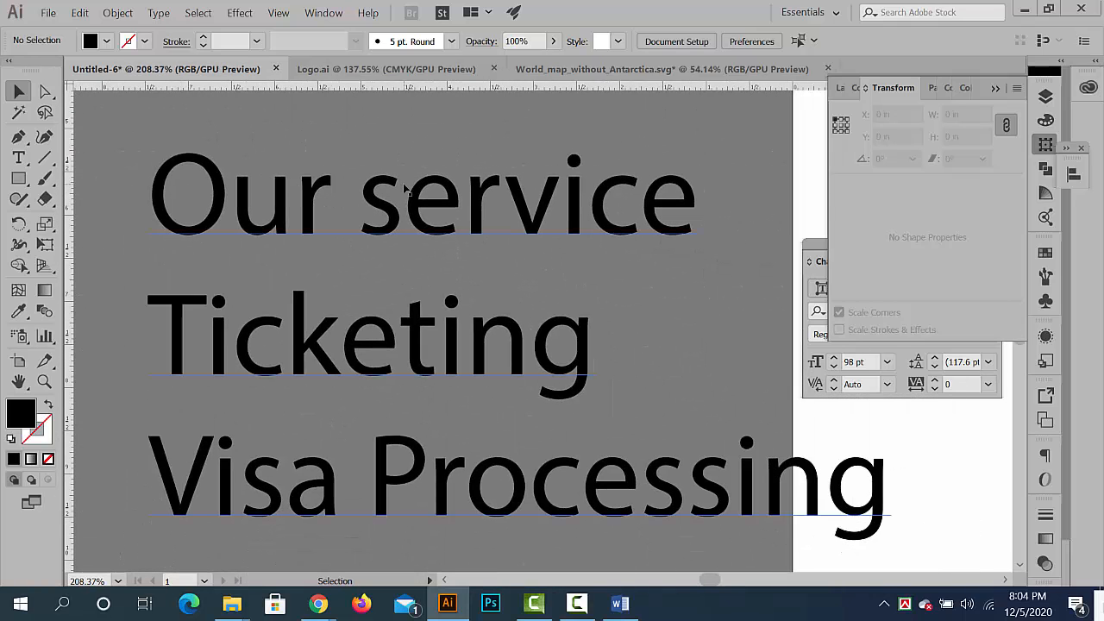
drag(555, 242, 491, 249)
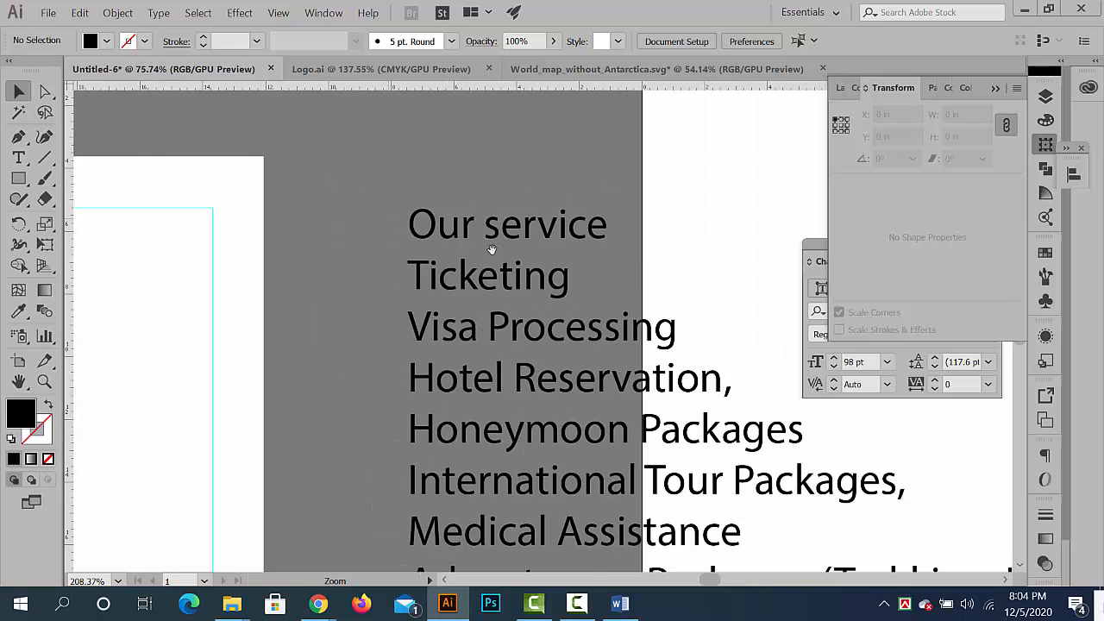
drag(530, 325, 434, 299)
drag(394, 151, 291, 138)
drag(381, 215, 374, 176)
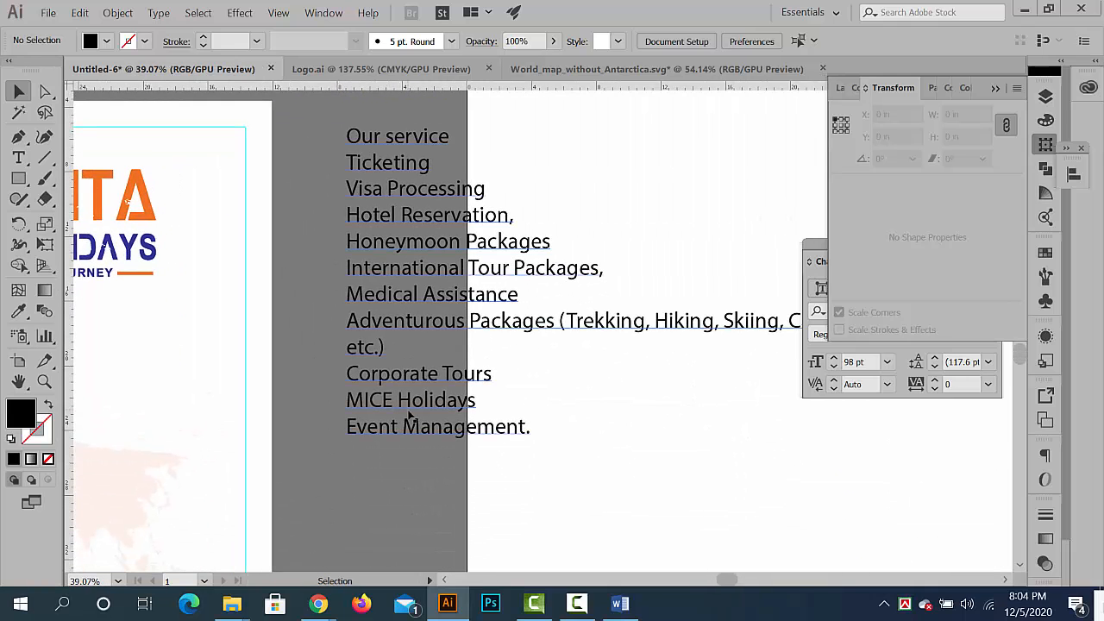
- Copy the "Our service" heading from the service list
drag(361, 137, 656, 226)
drag(450, 119, 552, 194)
drag(530, 278, 569, 378)
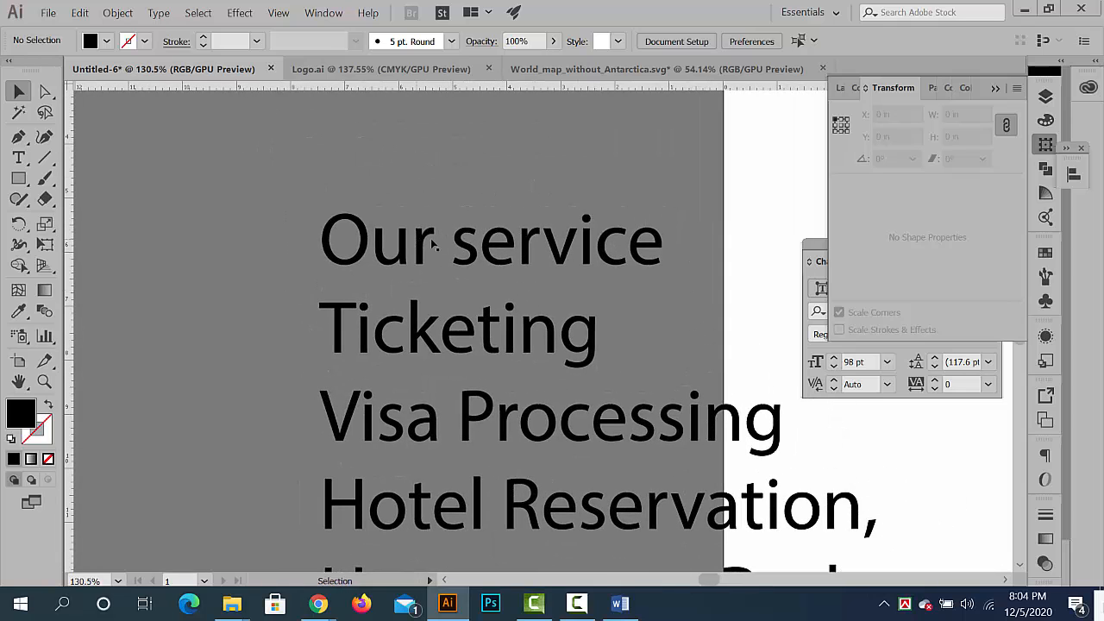
key(t)
drag(677, 245, 219, 240)
key(ctrl+c)
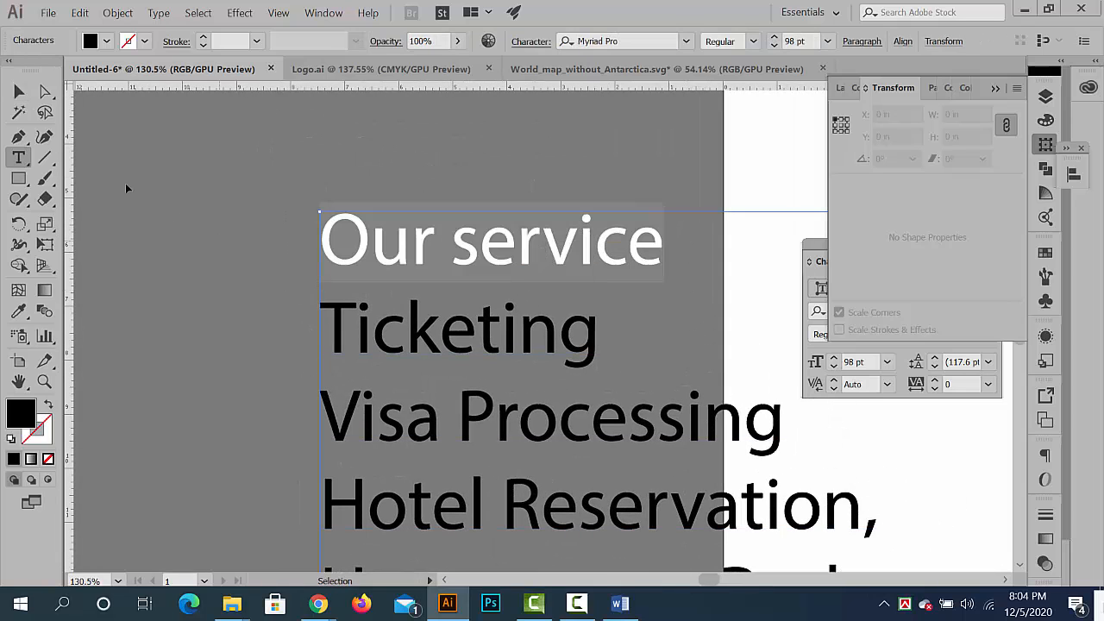
click(18, 92)
- Paste the copied heading as a separate text object and enlarge it to about 303 pt below the banner's logo
click(360, 244)
drag(360, 244, 270, 243)
drag(269, 242, 535, 212)
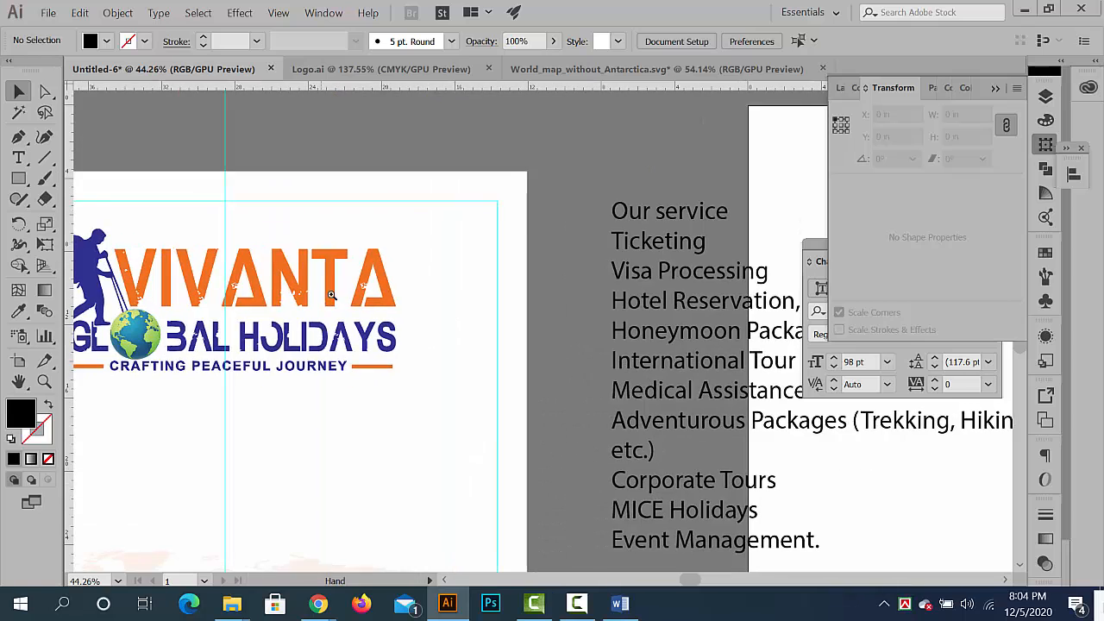
drag(333, 296, 277, 228)
drag(277, 228, 323, 215)
key(ctrl+v)
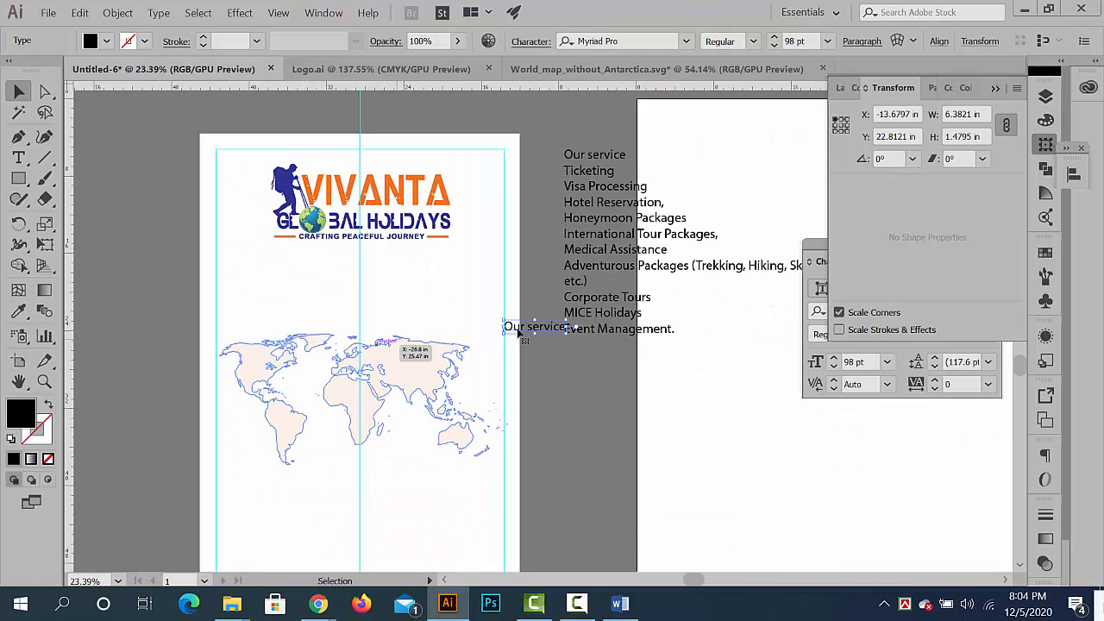
drag(354, 301, 450, 310)
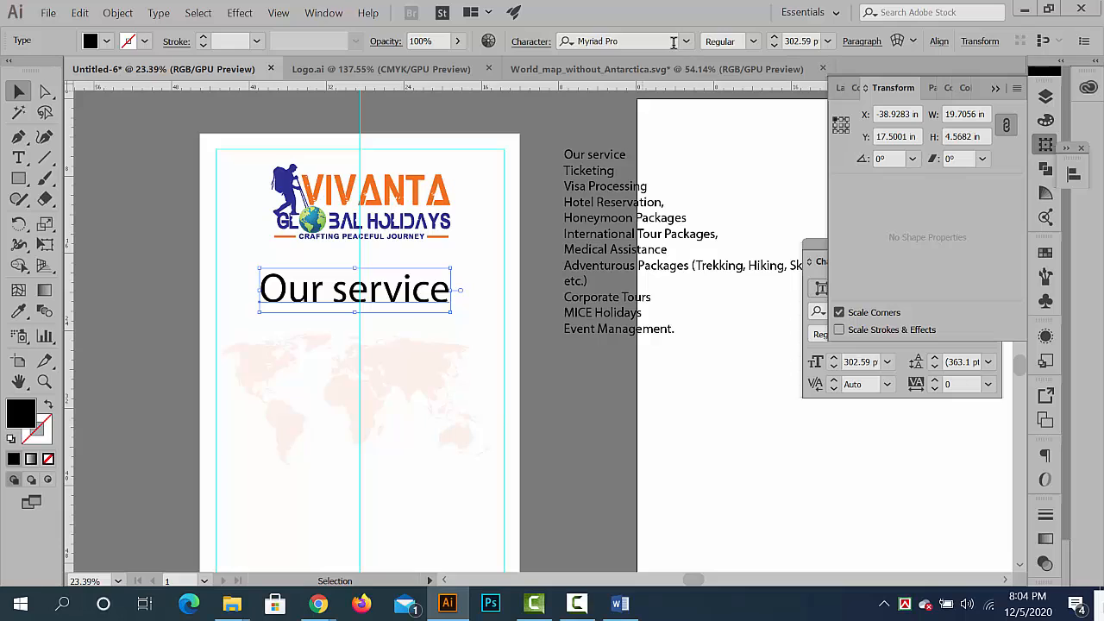
- Set the pasted heading to Bold and change its case to UPPERCASE
click(754, 42)
click(727, 77)
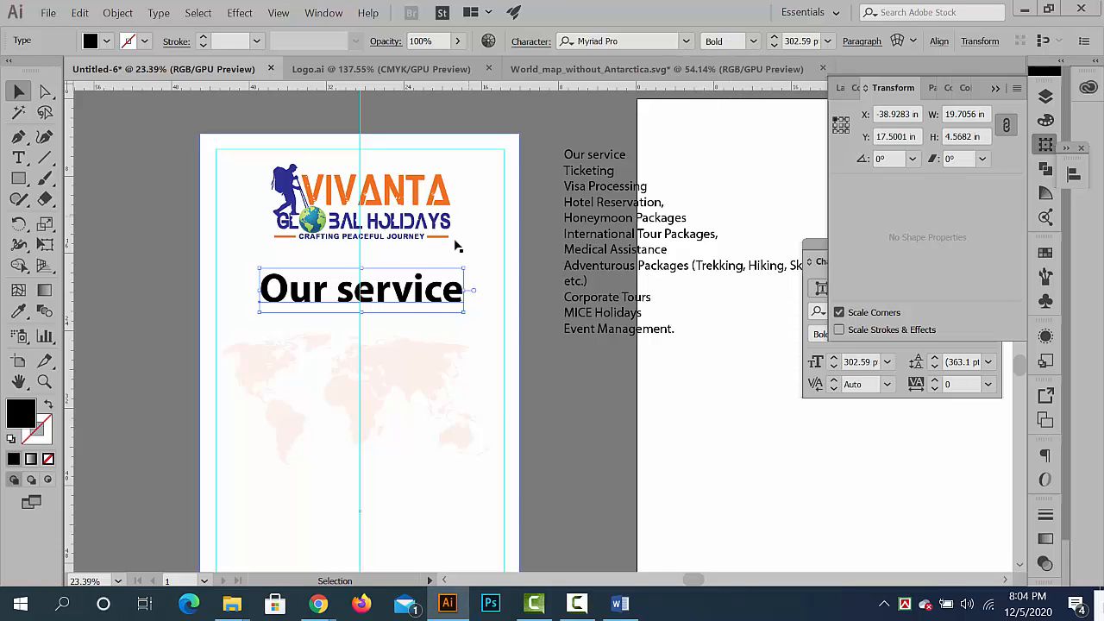
click(157, 12)
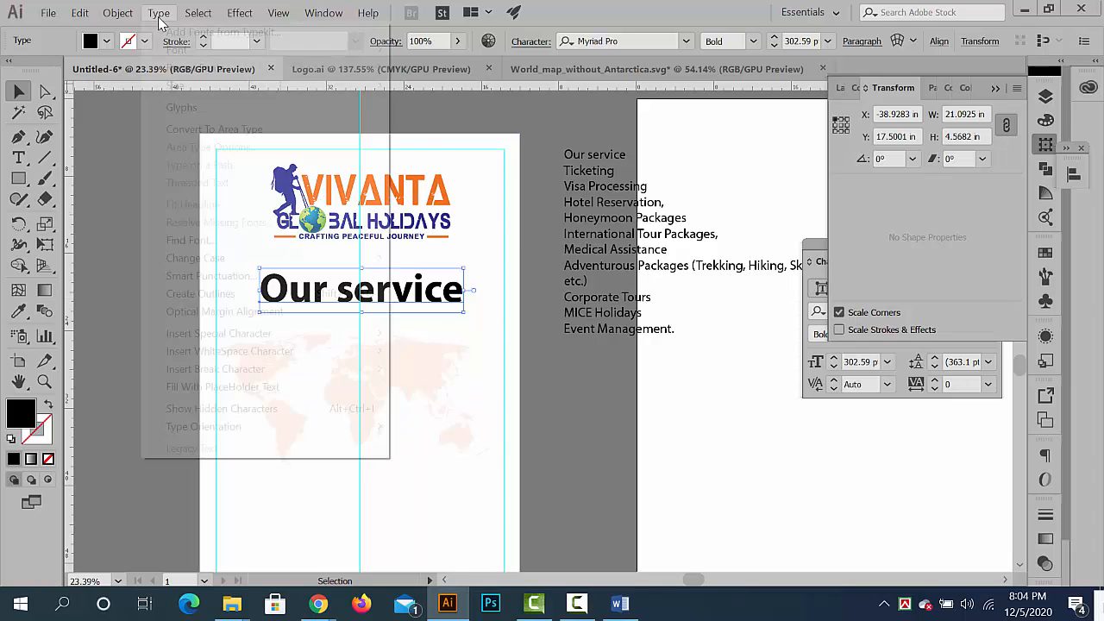
mouse_move(362, 259)
click(432, 256)
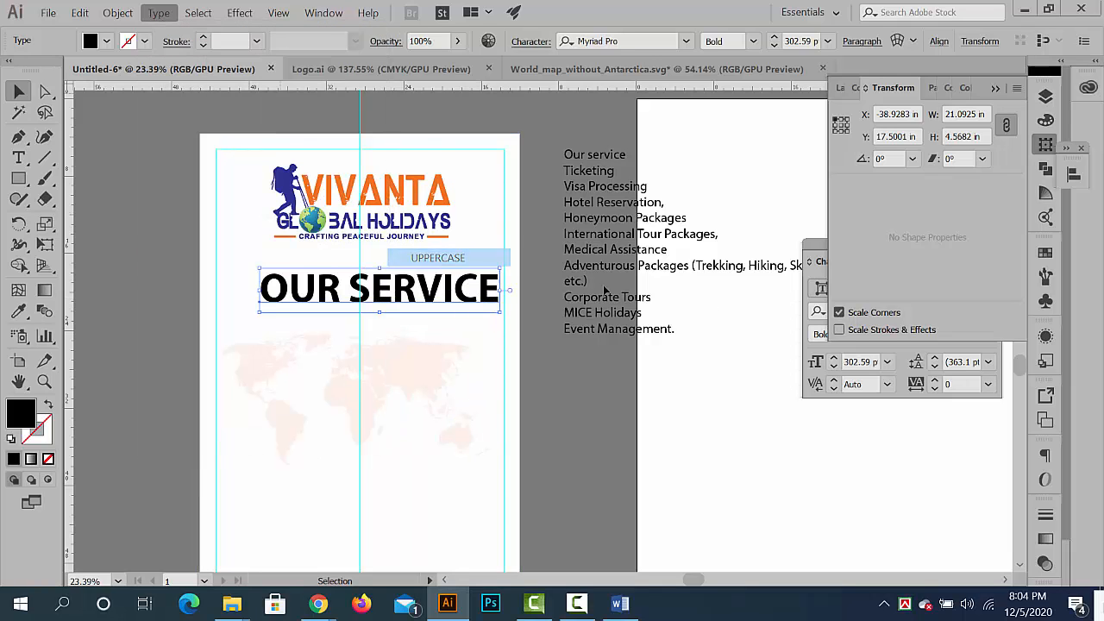
- Scale the OUR SERVICE heading down to about 240 pt and set it aside on the empty area left of the banner
drag(434, 295, 406, 295)
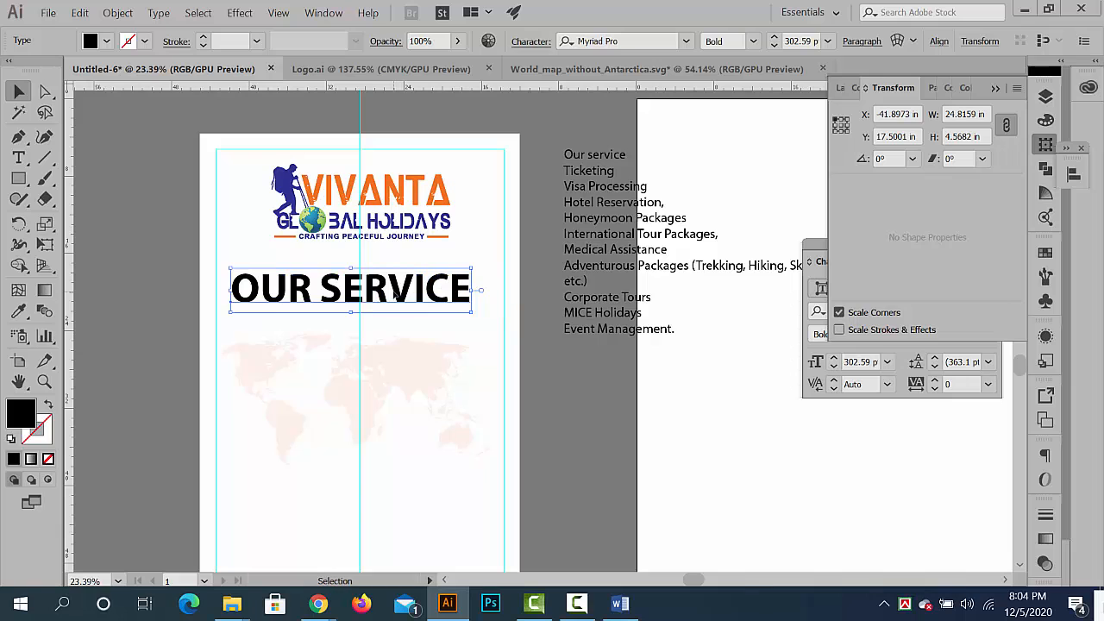
drag(471, 312, 431, 295)
drag(427, 295, 215, 221)
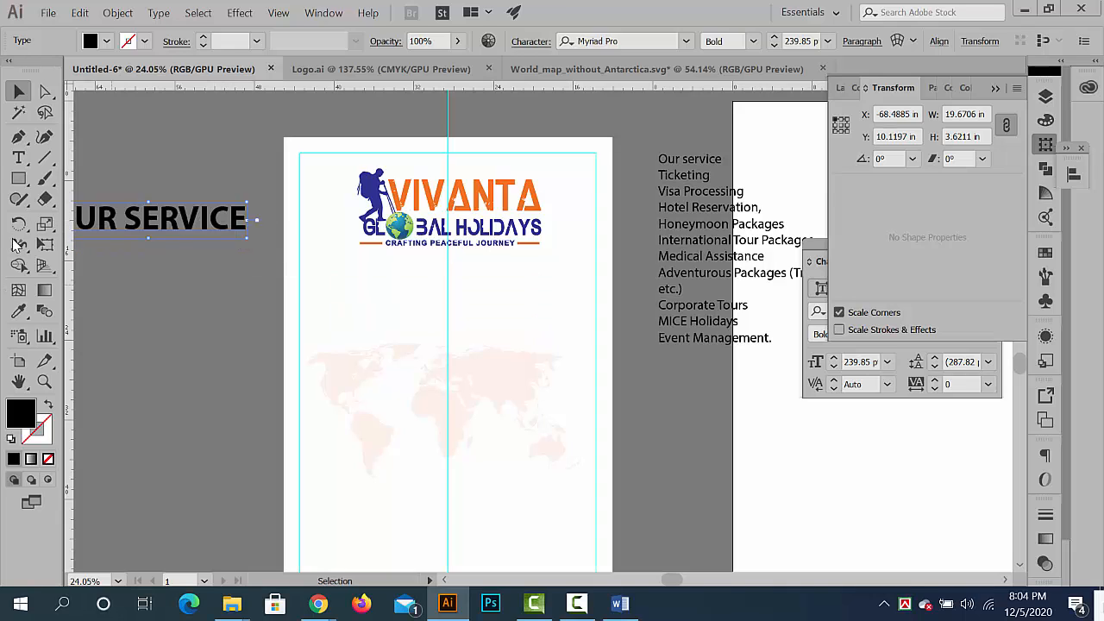
- Draw a full-width rectangle about 33 × 5.09 in below the logo and fill it with the logo's dark blue
click(18, 181)
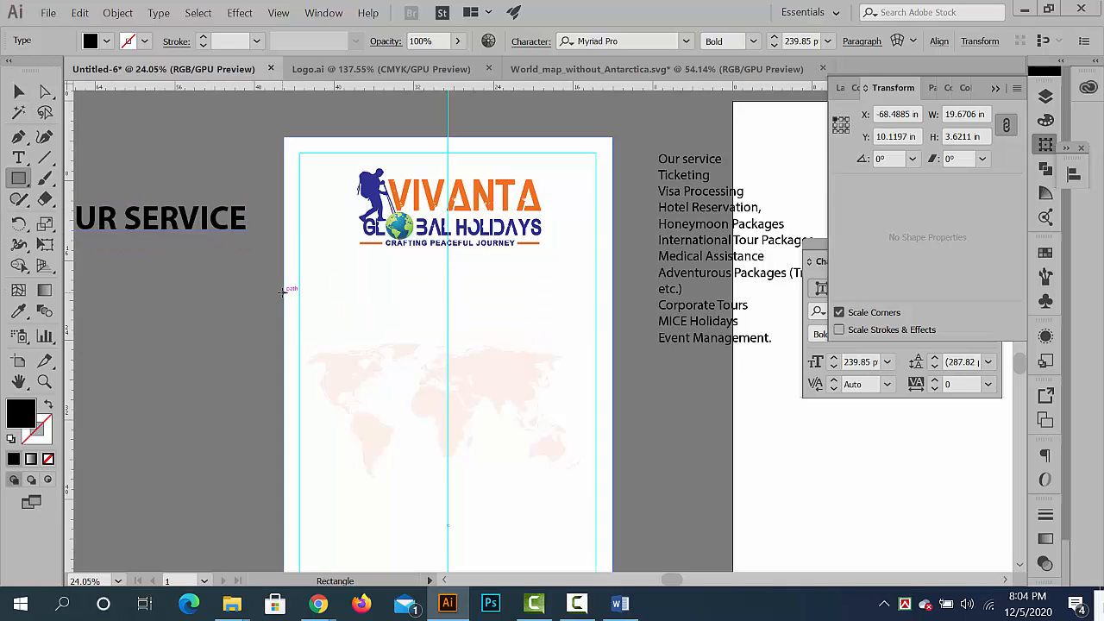
drag(284, 293, 613, 343)
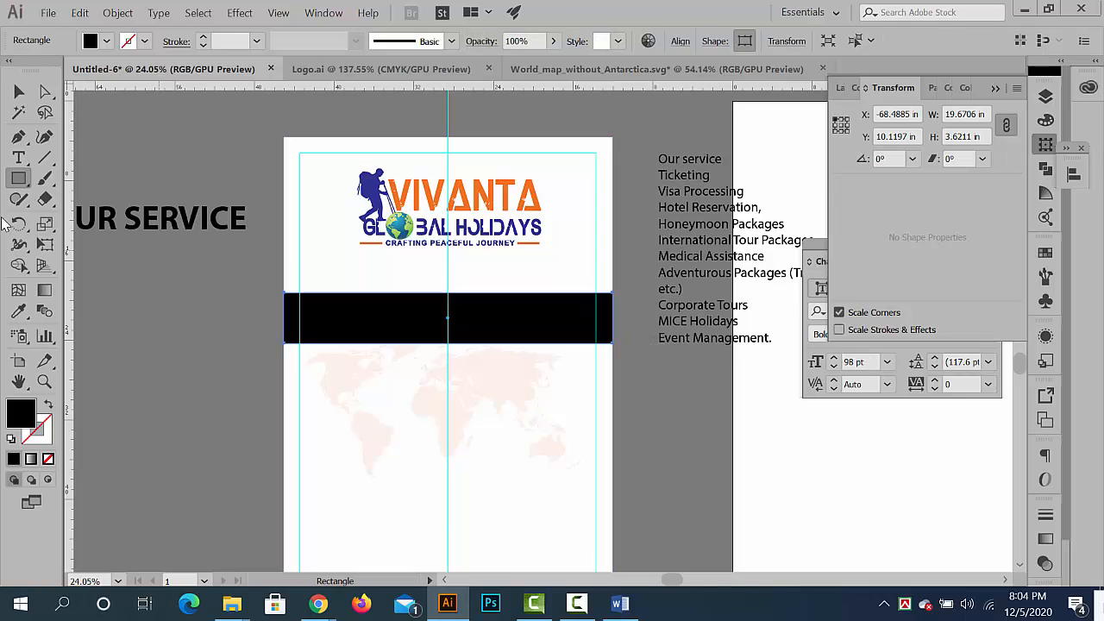
click(18, 311)
click(369, 200)
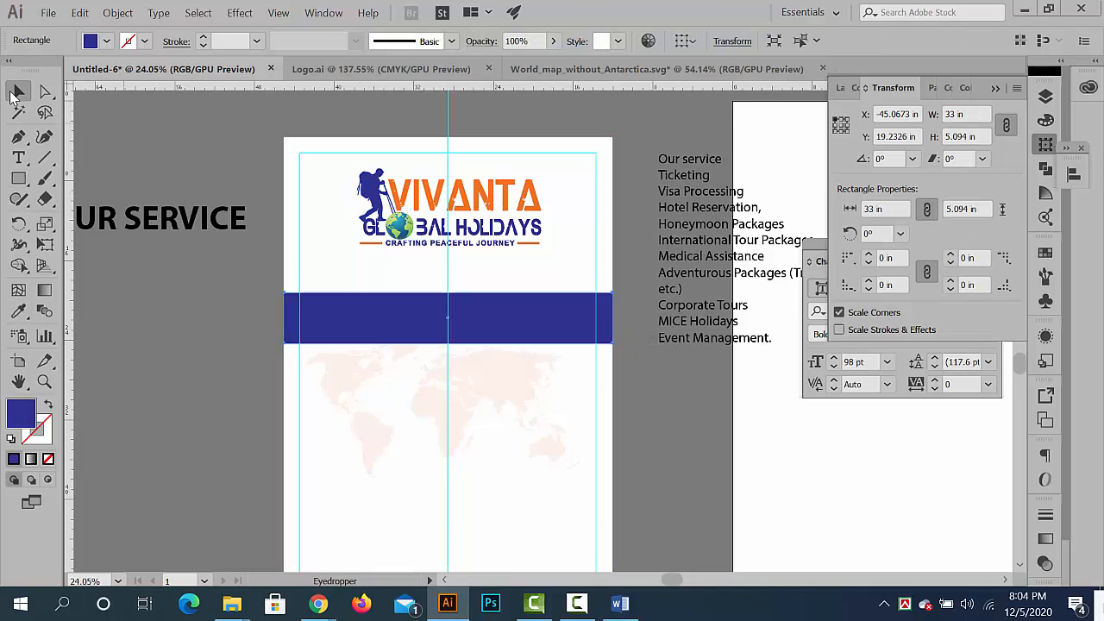
- Move the blue band up closer to the logo and extend its left end to the banner's edge, about 33.12 in wide
click(19, 91)
drag(397, 325, 398, 306)
scroll(315, 311, up, 6)
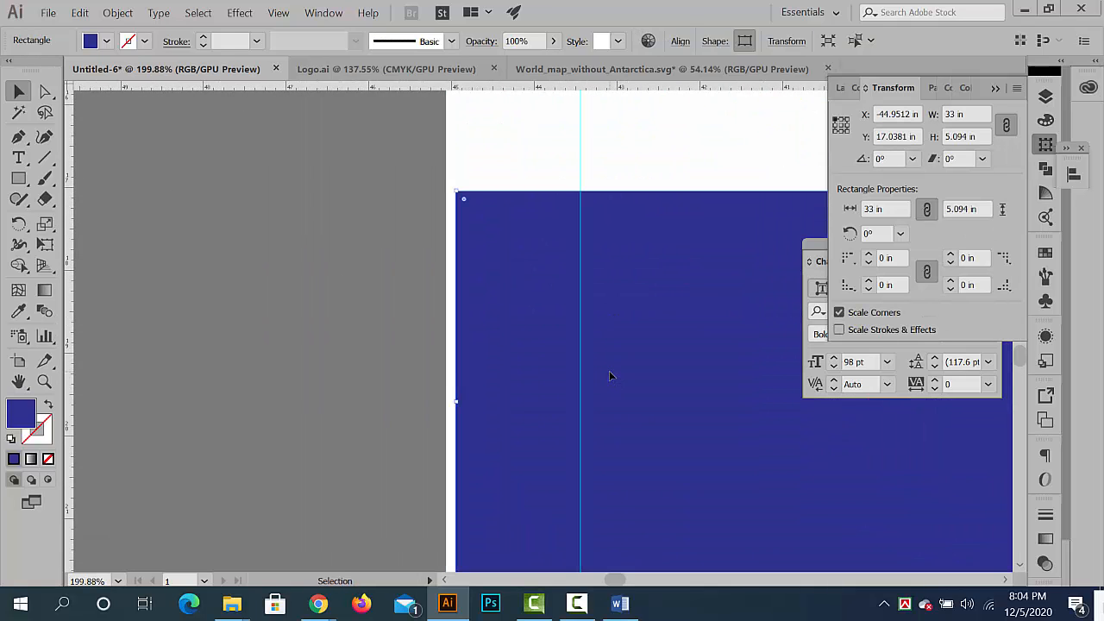
drag(457, 402, 447, 402)
click(414, 401)
scroll(449, 382, down, 5)
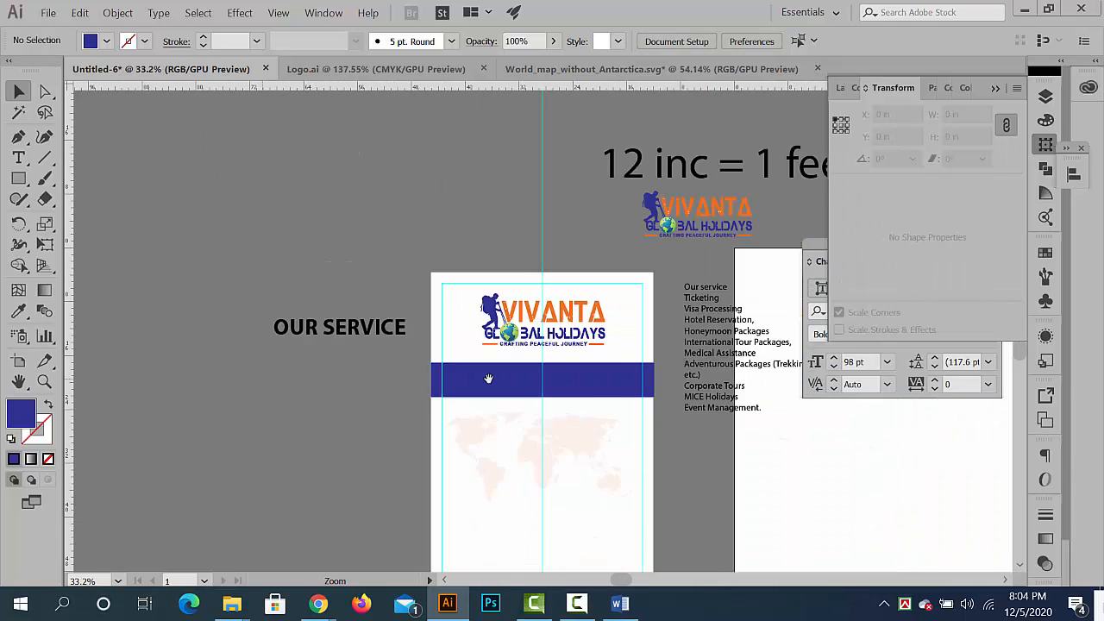
- Round the blue band's upper-right corner to the maximum radius of 5.094 in
scroll(414, 331, up, 3)
click(378, 319)
scroll(379, 319, up, 3)
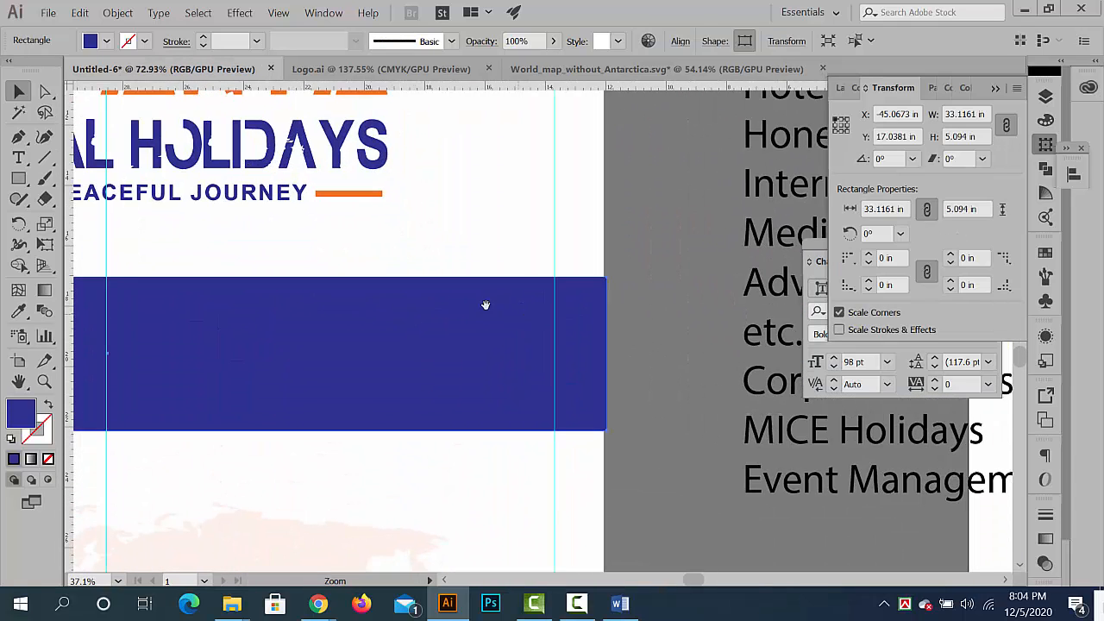
scroll(363, 325, down, 3)
scroll(426, 335, down, 1)
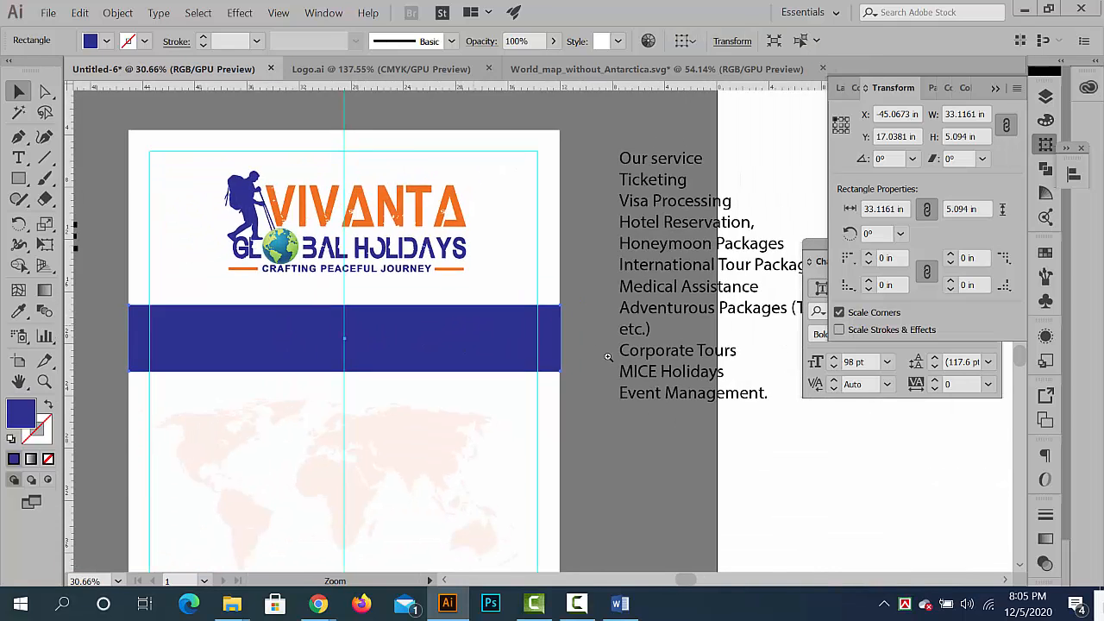
scroll(426, 334, up, 3)
click(43, 90)
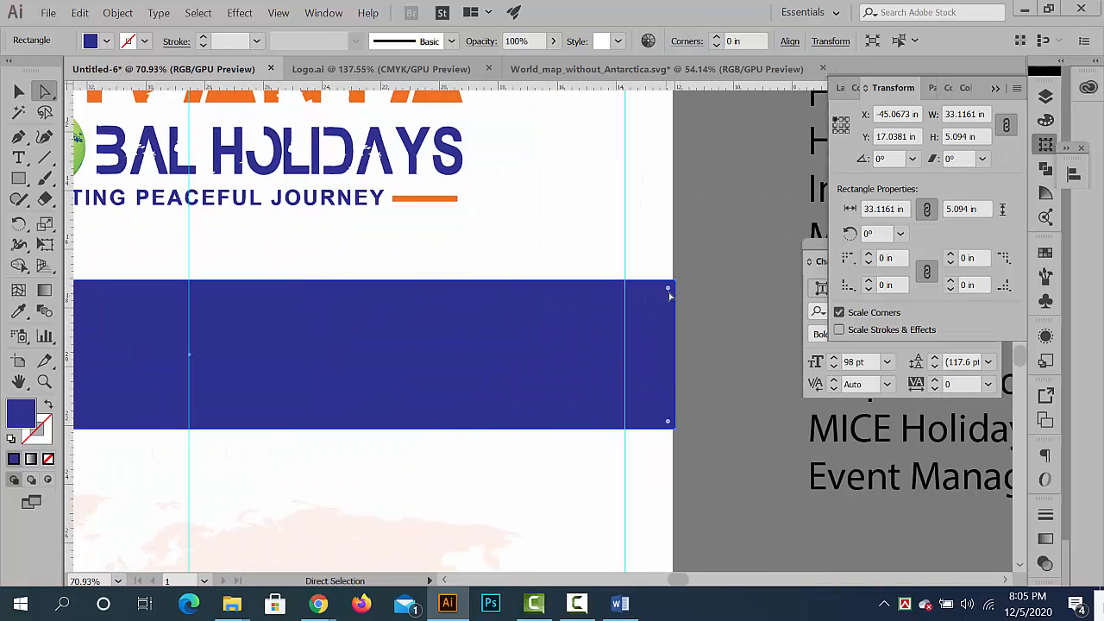
drag(669, 294, 545, 480)
scroll(616, 372, down, 5)
scroll(420, 370, up, 1)
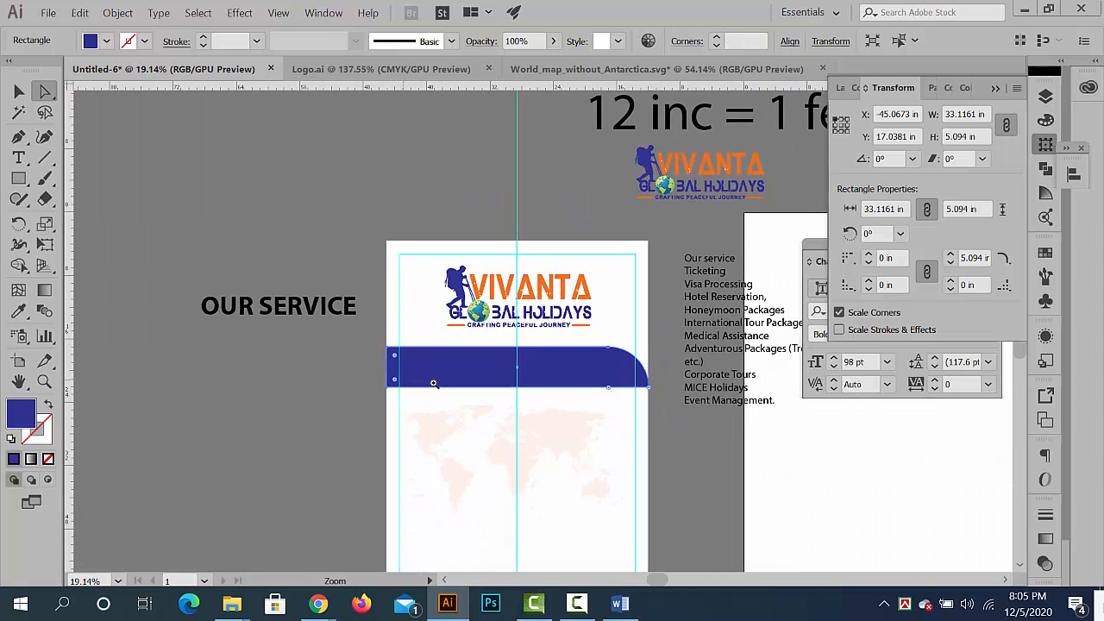
- Try a 5.094 in radius on the blue band's lower-left corner, then undo that rounding and deselect
scroll(420, 386, up, 4)
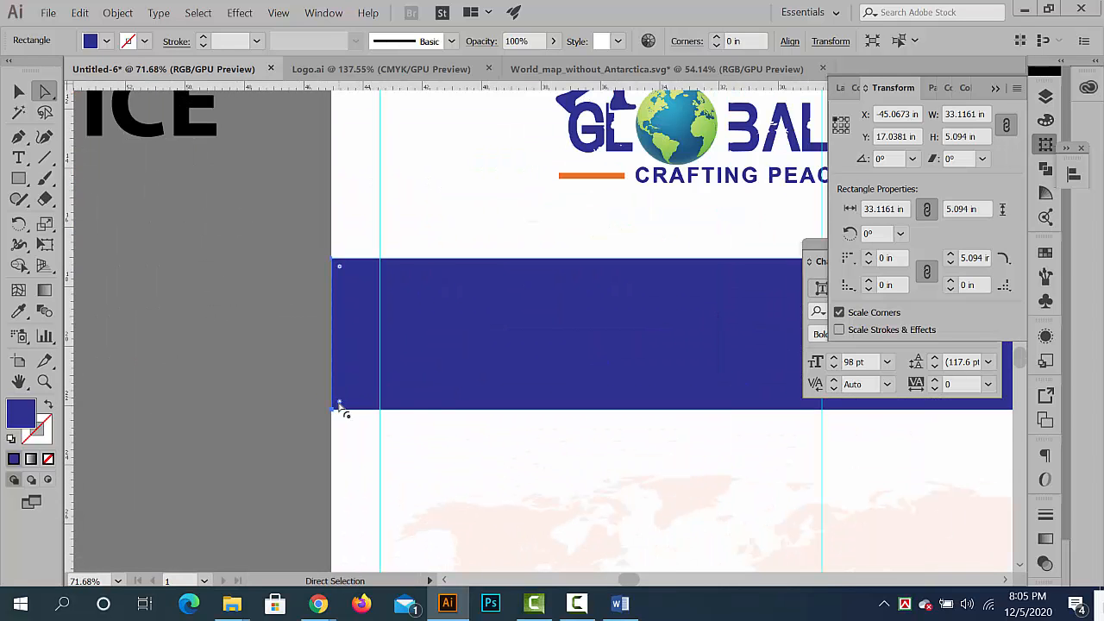
drag(340, 405, 493, 239)
scroll(304, 314, down, 5)
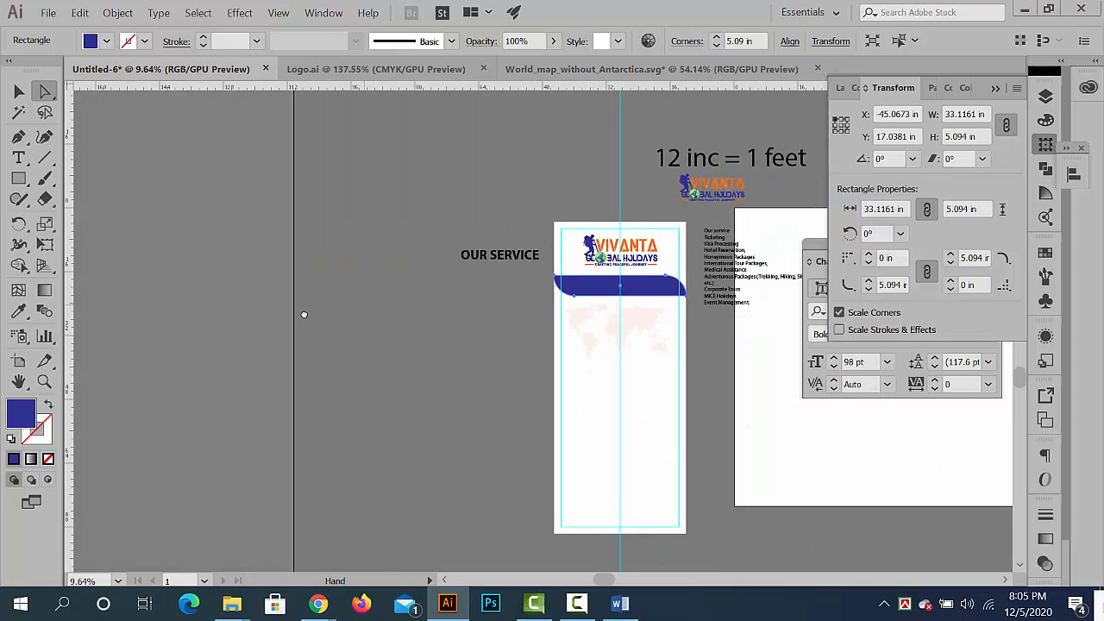
scroll(575, 402, up, 4)
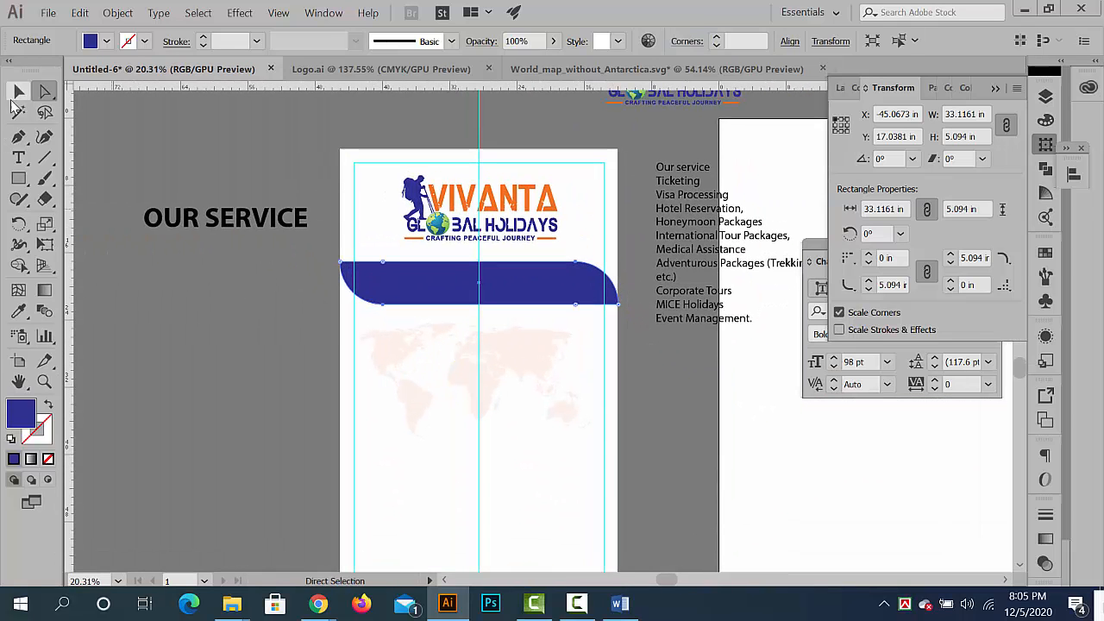
click(18, 91)
click(241, 372)
drag(251, 372, 220, 344)
key(ctrl+z)
click(178, 355)
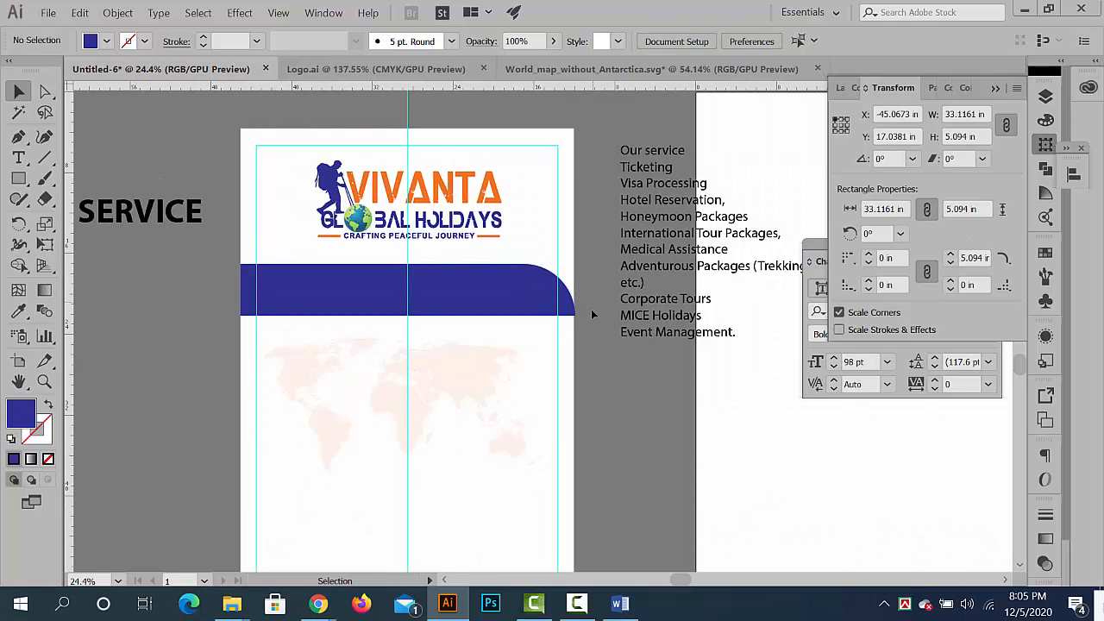
- Place the OUR SERVICE heading on the blue band, bring it in front of the band and nudge it slightly up
drag(198, 223, 472, 298)
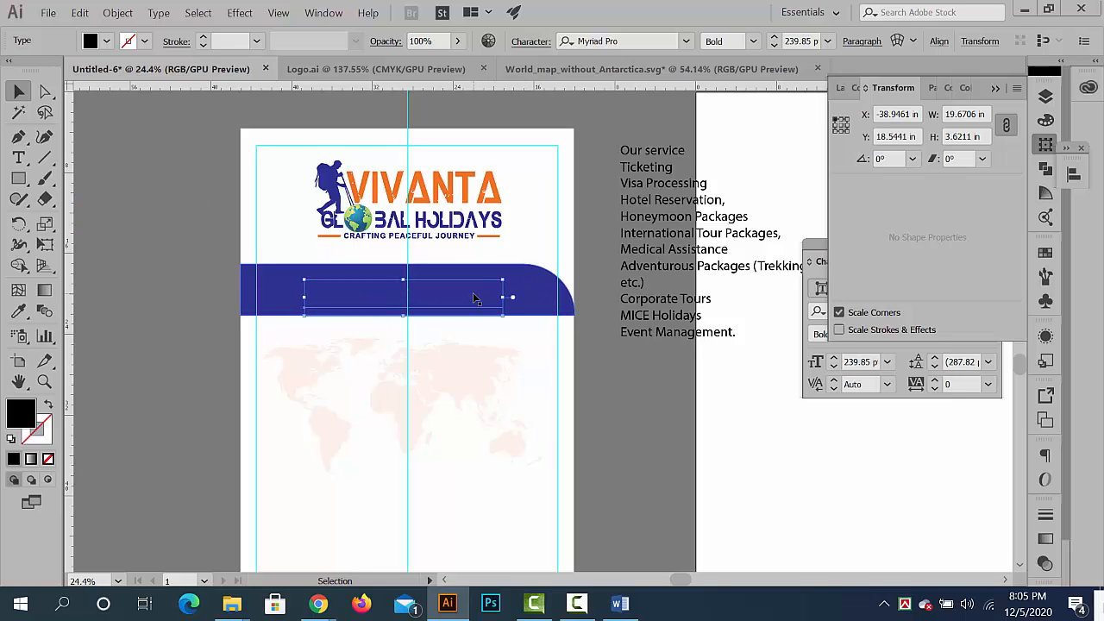
drag(473, 298, 474, 299)
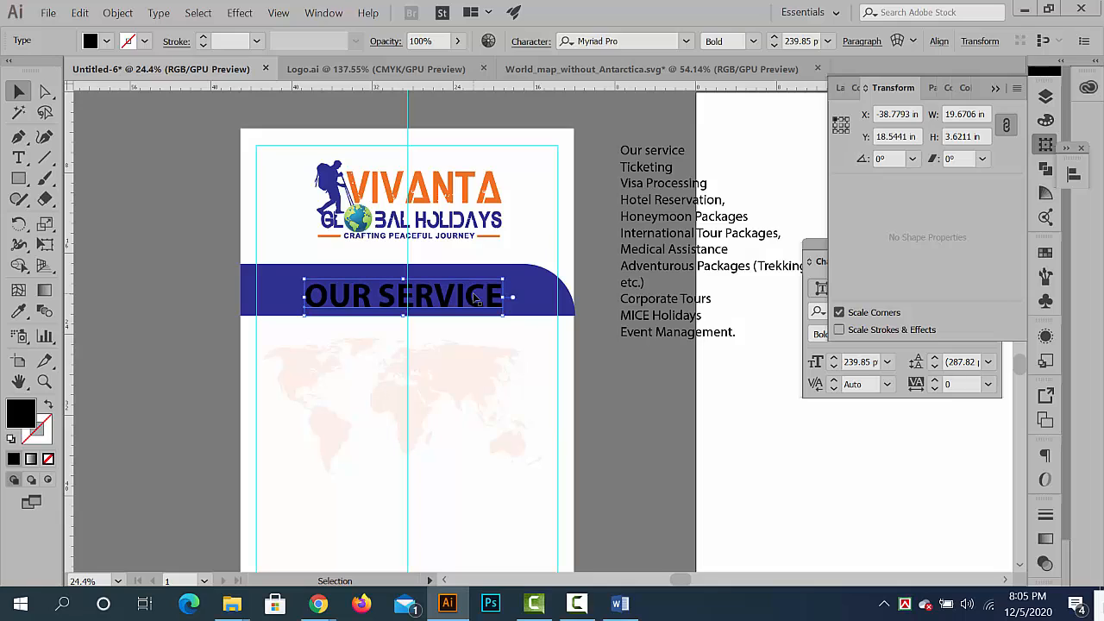
key(Up)
key(Up)
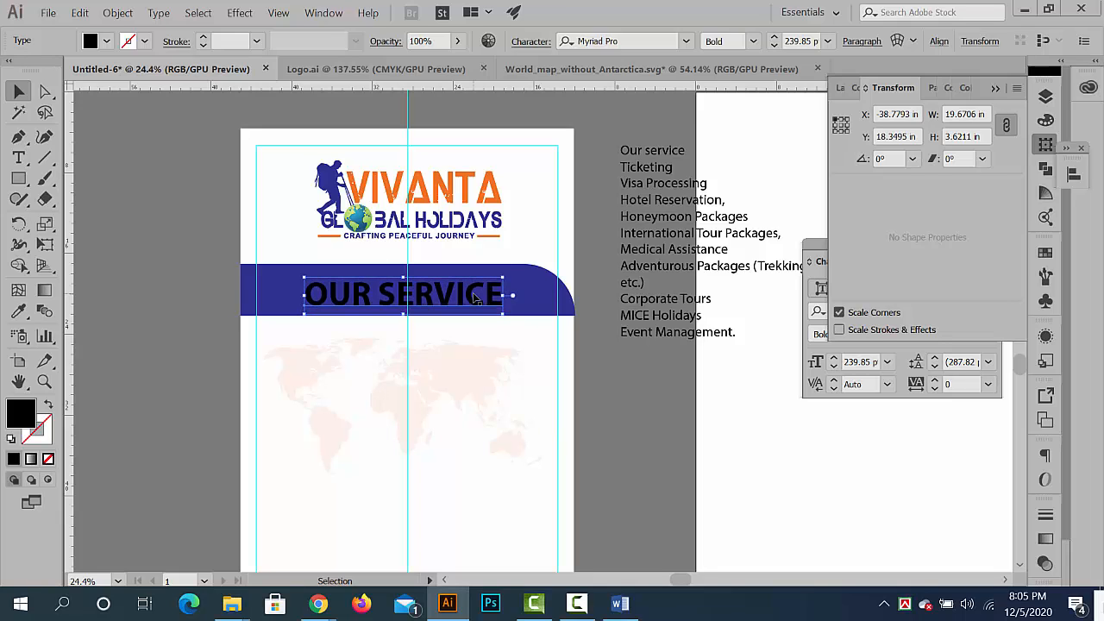
right_click(475, 297)
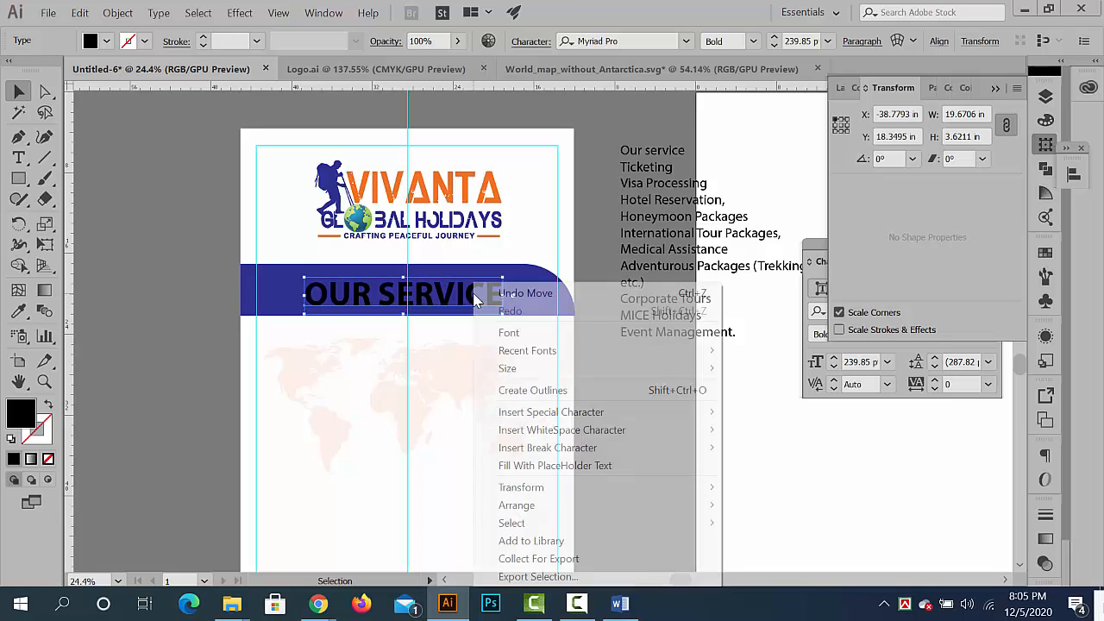
mouse_move(713, 509)
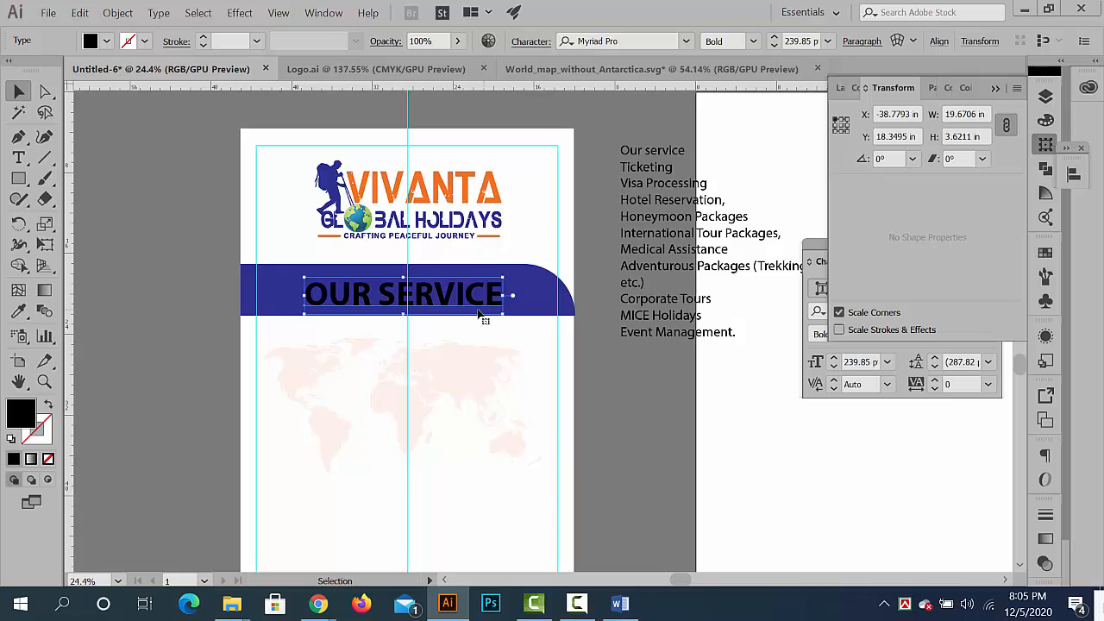
- Nudge the OUR SERVICE heading up and right until it is centred on the blue band and the vertical guide
scroll(482, 315, up, 3)
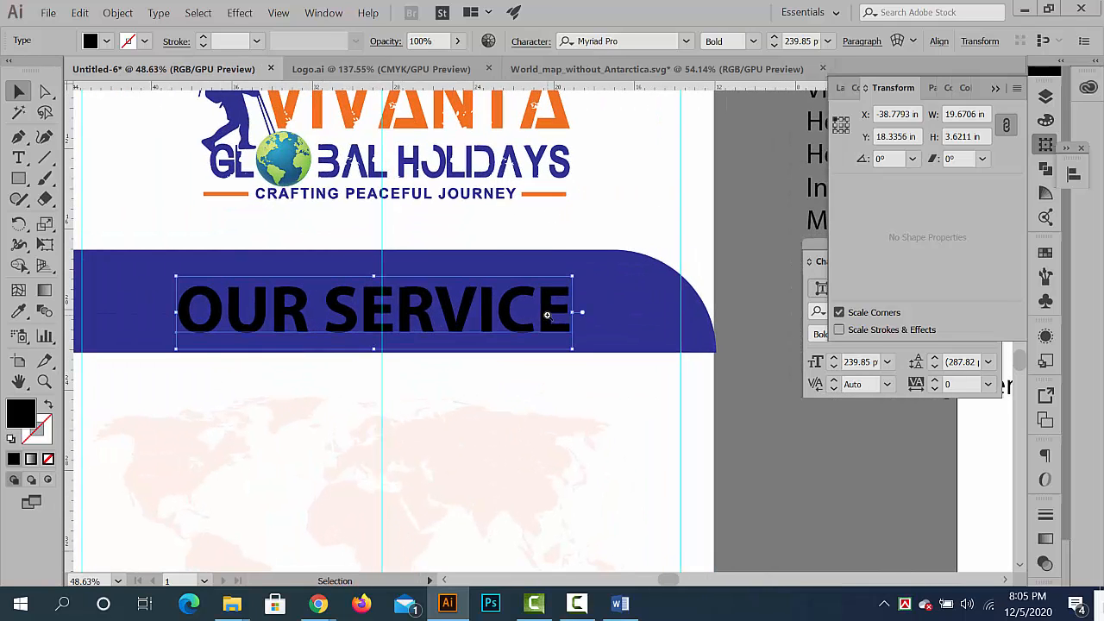
key(Up)
key(Up)
key(Up)
key(Up)
key(Up)
key(Up)
key(Up)
key(Up)
key(Up)
key(Right)
key(Right)
key(Right)
key(Right)
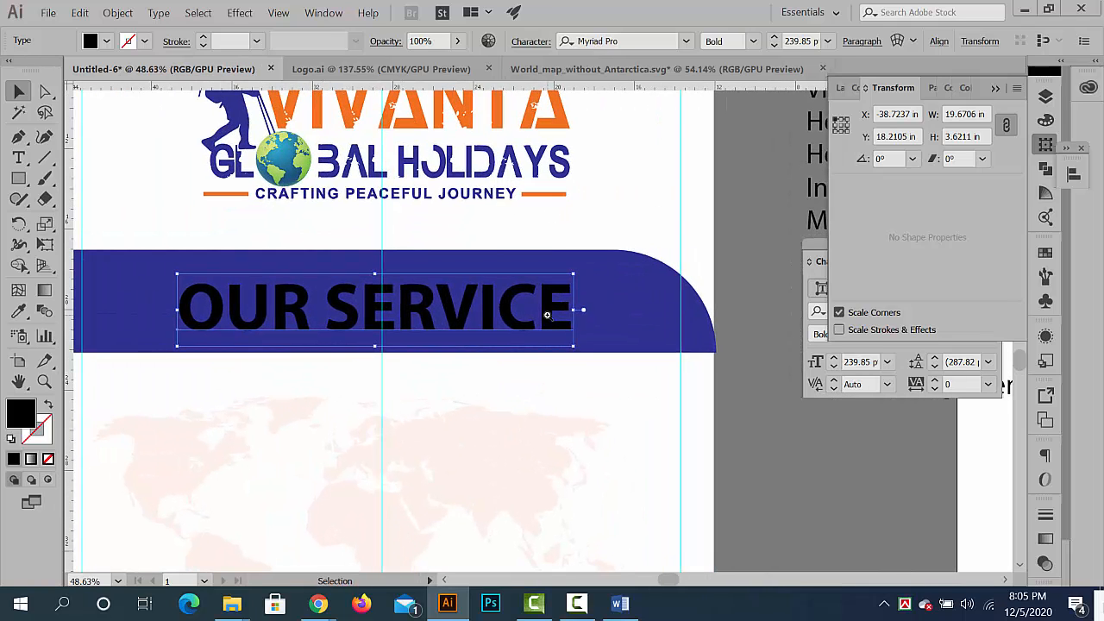
key(Right)
key(Right)
key(Right)
key(Right)
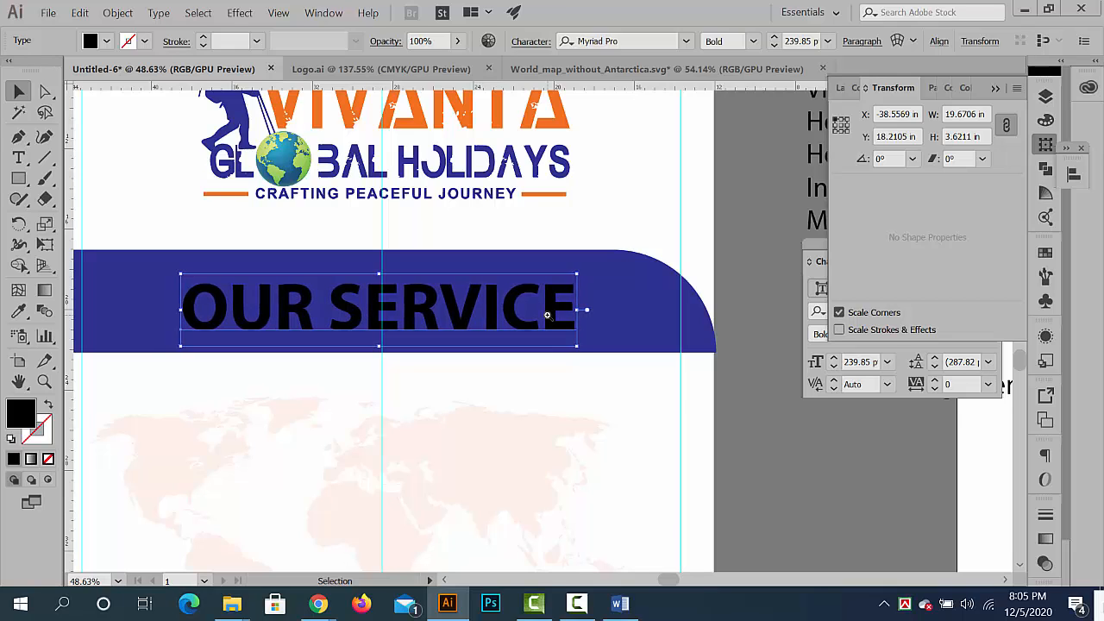
key(Right)
key(Right)
key(Right)
key(Right)
key(Right)
key(Right)
key(Right)
key(Right)
key(Right)
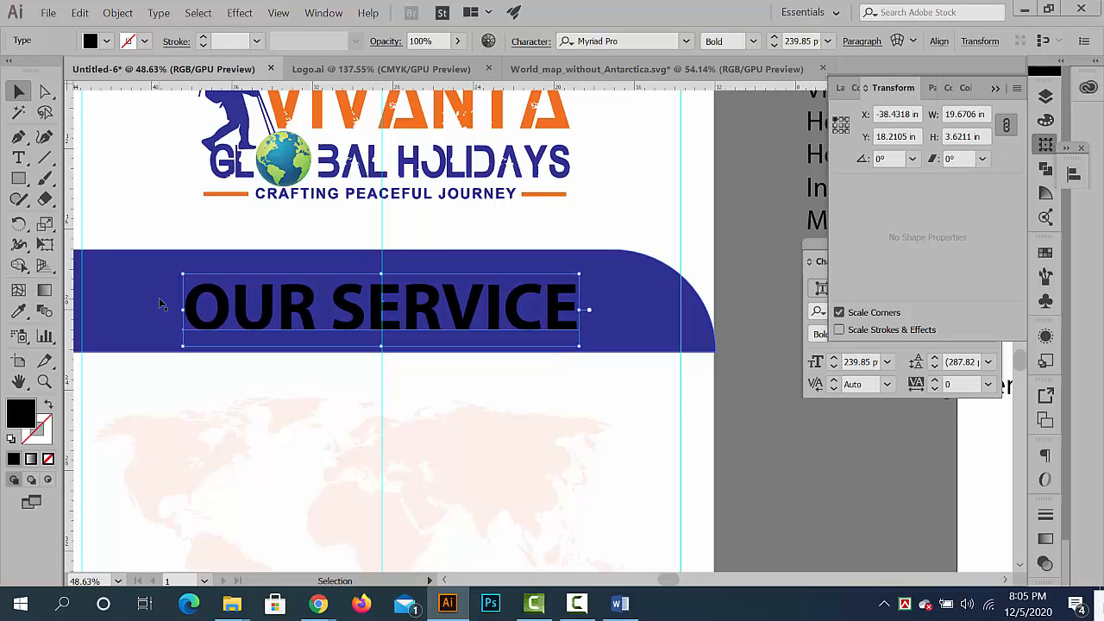
- Colour the OUR SERVICE heading white by sampling the banner background, then deselect it and view the whole banner
click(27, 316)
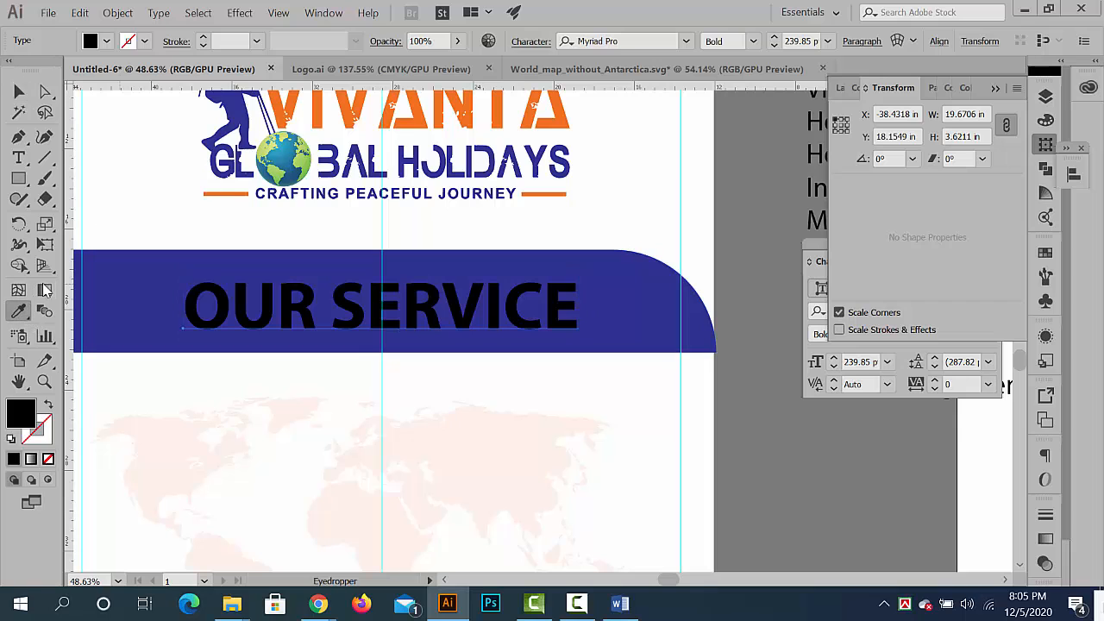
click(143, 222)
click(20, 92)
click(818, 469)
scroll(818, 470, down, 9)
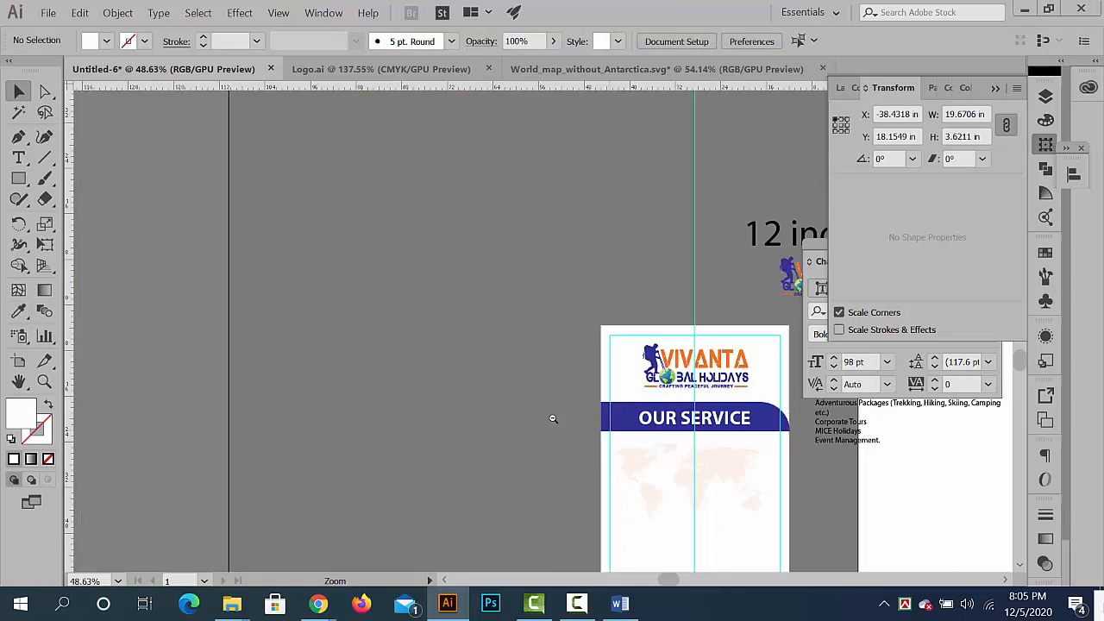
drag(552, 417, 265, 249)
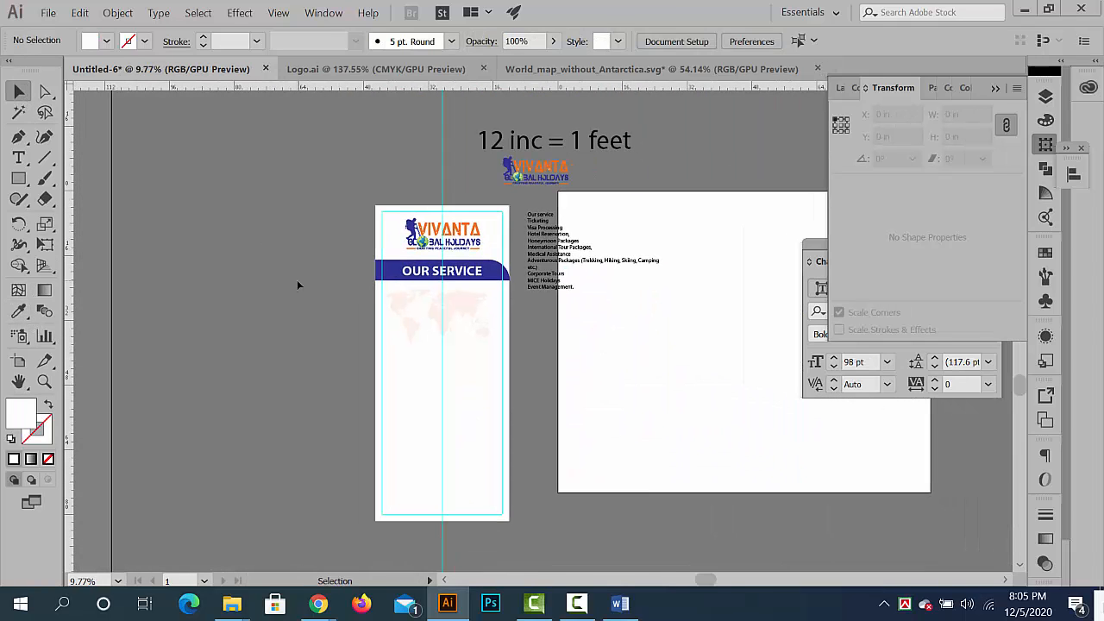
- Move the faded world map straight down to leave a larger gap beneath the OUR SERVICE band
scroll(577, 305, up, 4)
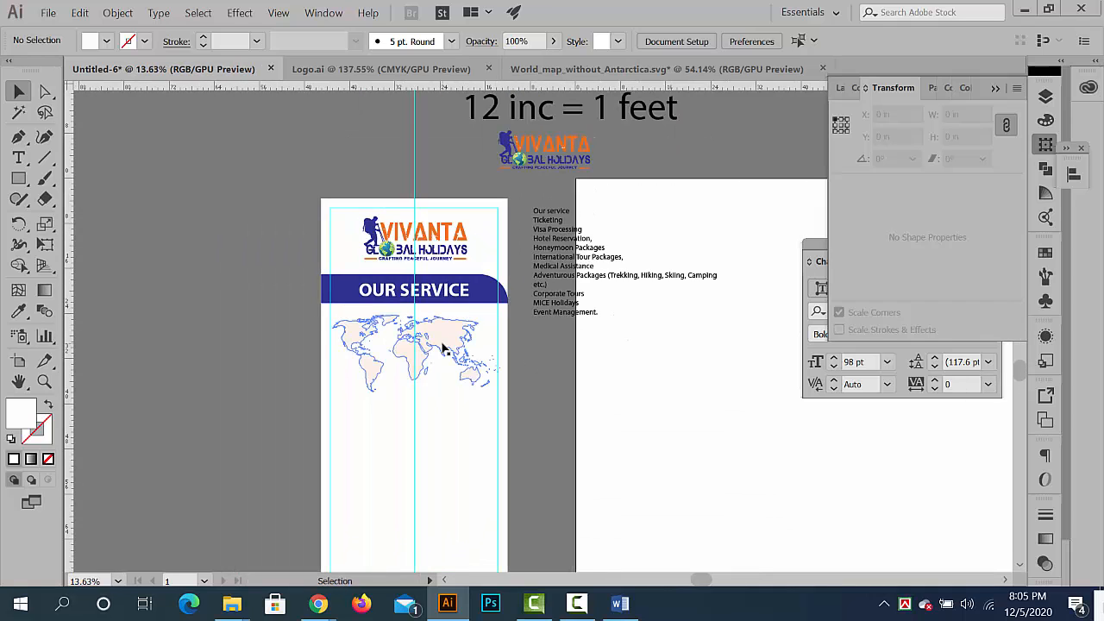
click(443, 347)
drag(443, 362, 443, 377)
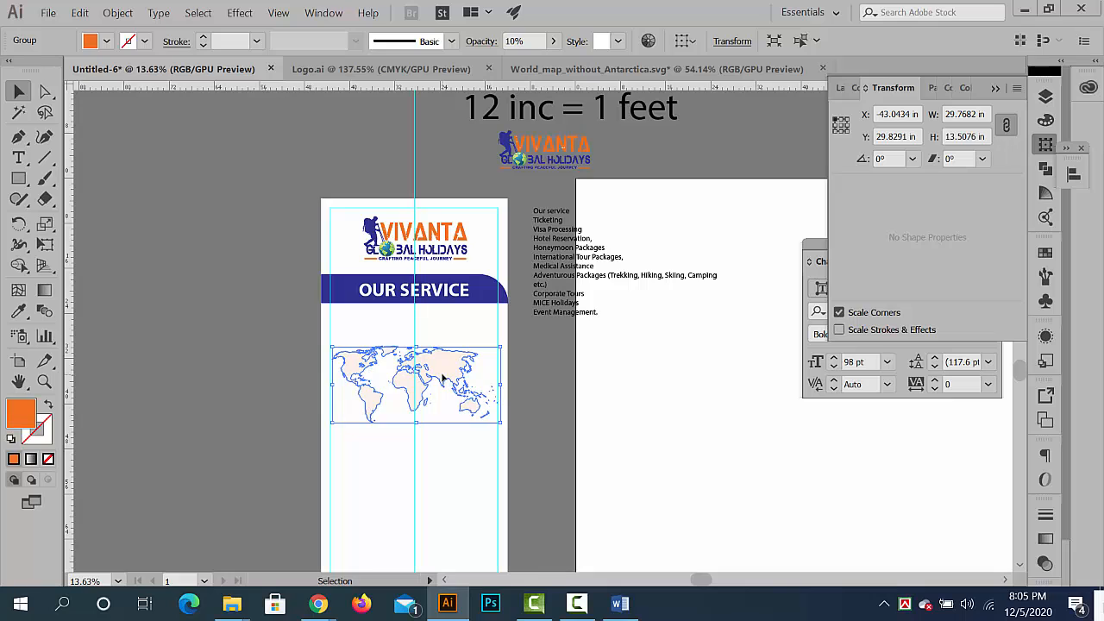
- Select the OUR SERVICE heading together with its blue band, nudge both slightly down and deselect them
click(431, 288)
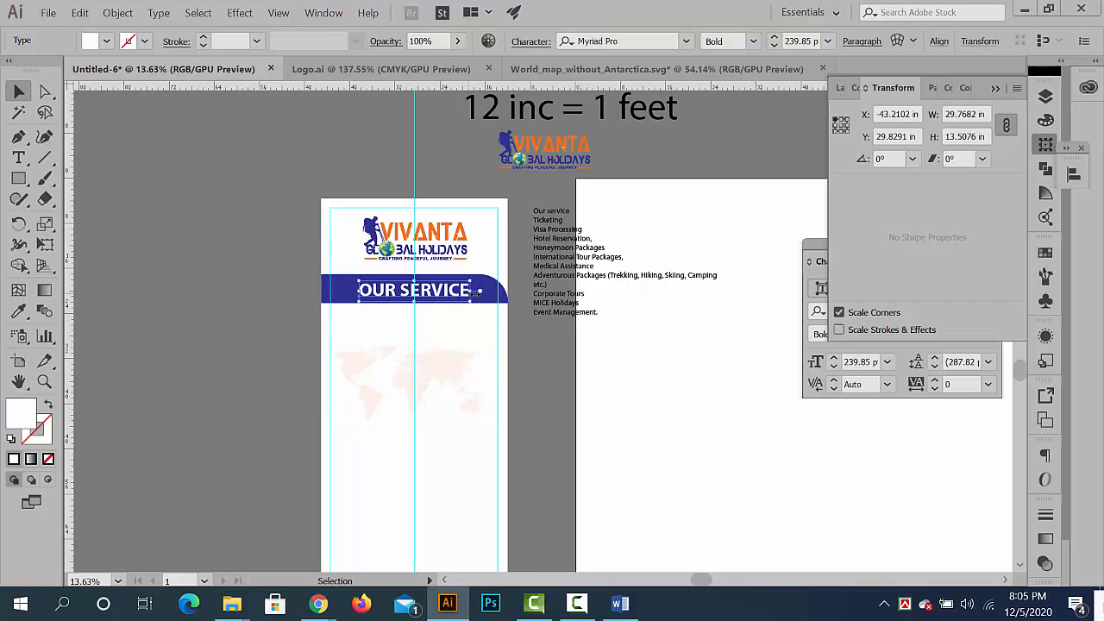
shift+click(497, 295)
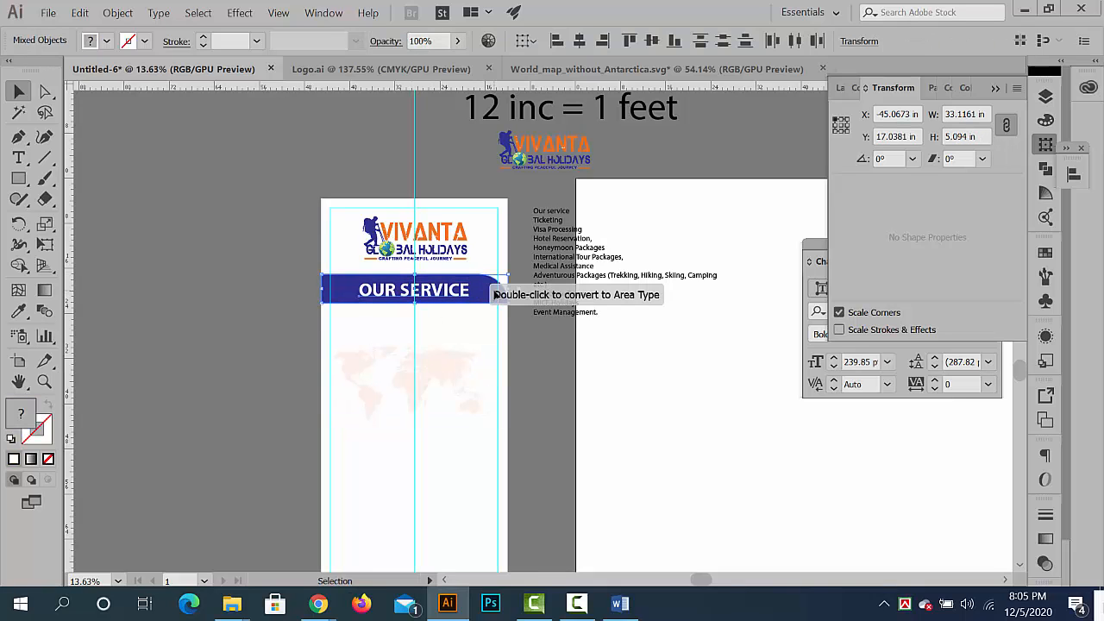
key(Down)
key(Down)
key(Down)
key(Down)
key(Down)
key(Down)
key(Down)
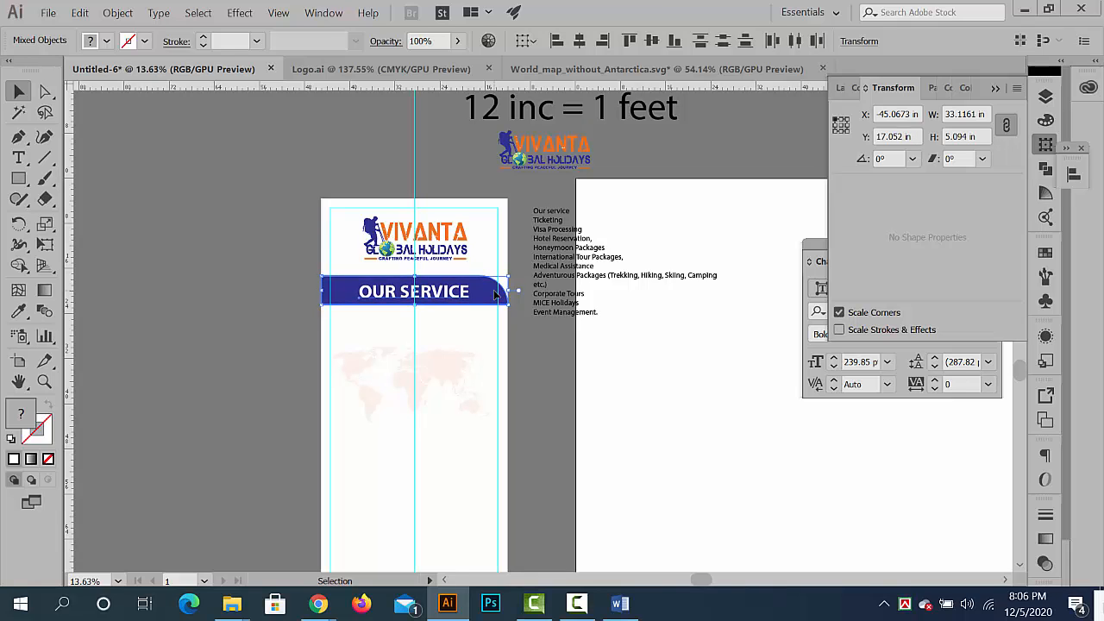
click(245, 315)
- Copy the "International Tour Packages," line from the service list beside the banner, then leave text editing
scroll(550, 237, up, 5)
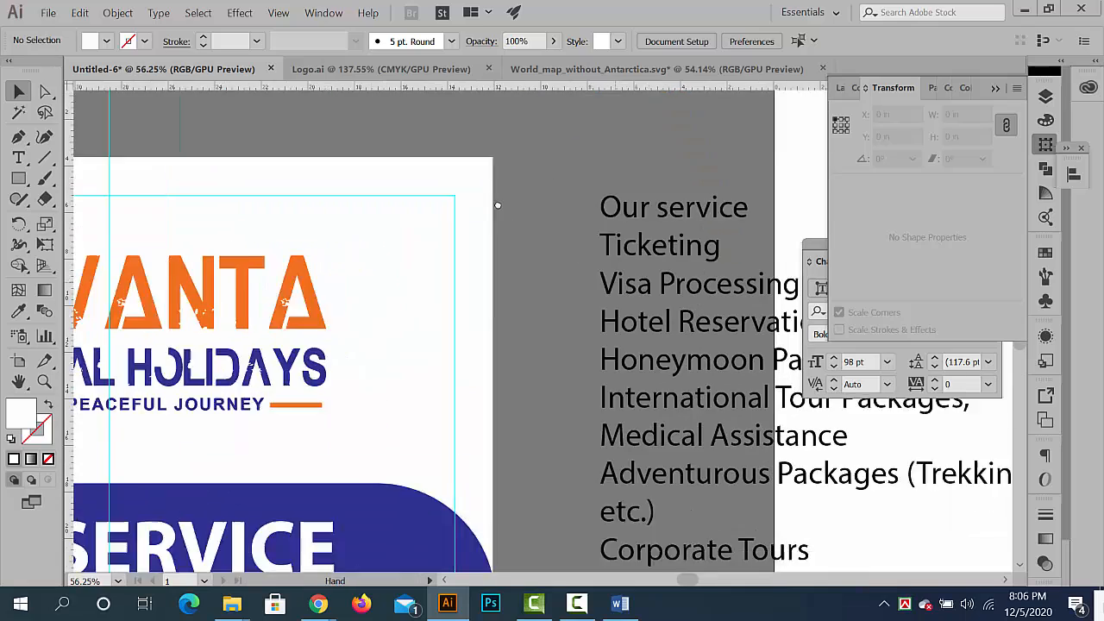
scroll(580, 317, down, 4)
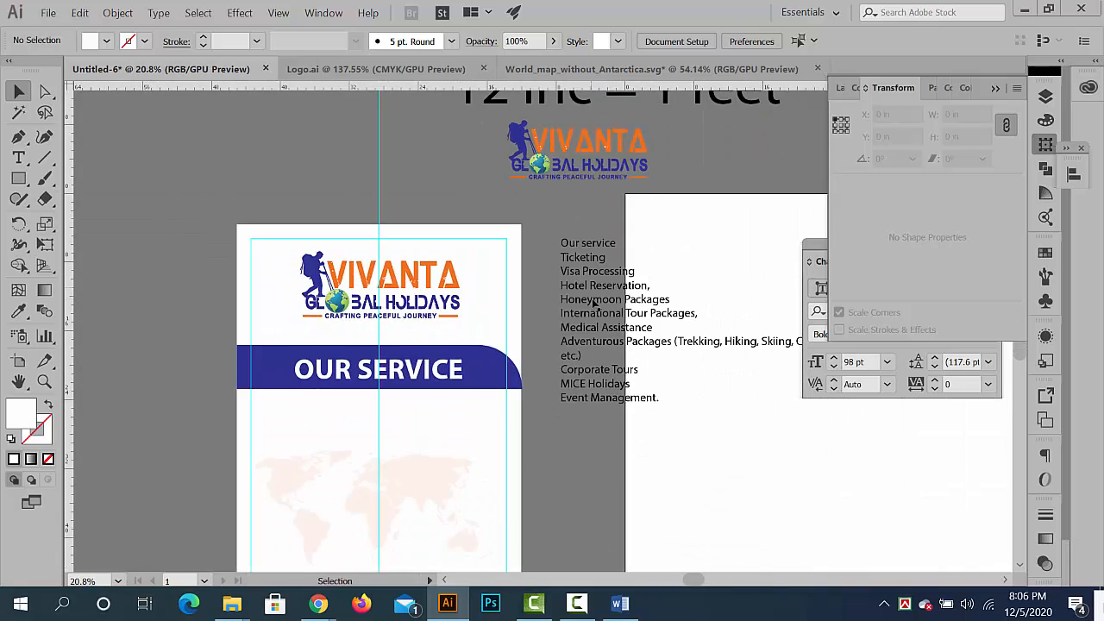
scroll(604, 320, up, 2)
scroll(550, 339, down, 2)
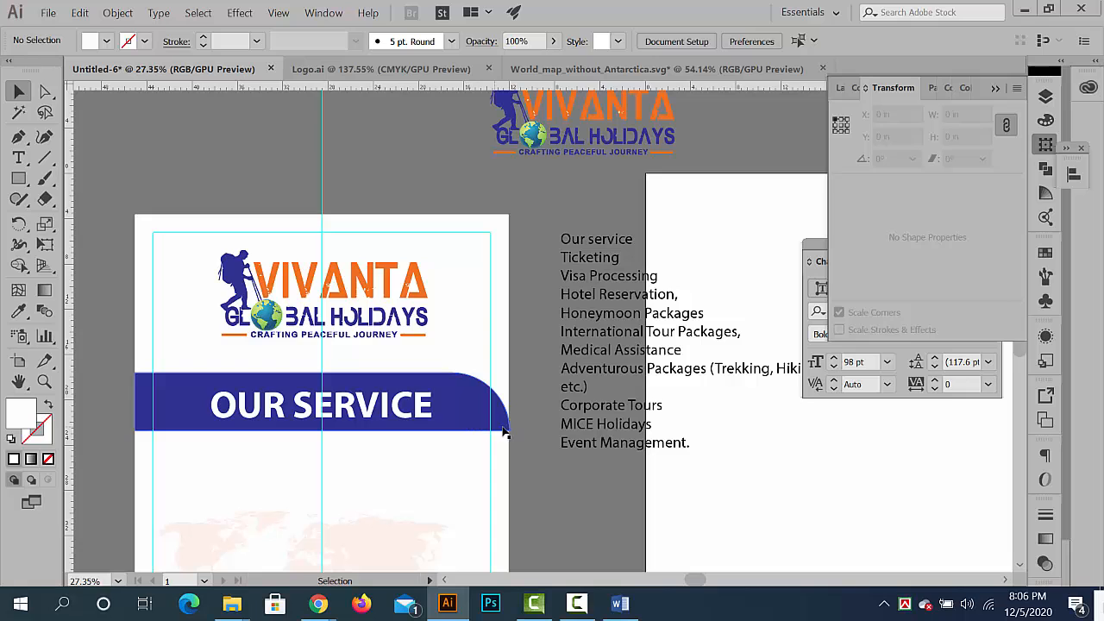
scroll(648, 368, up, 2)
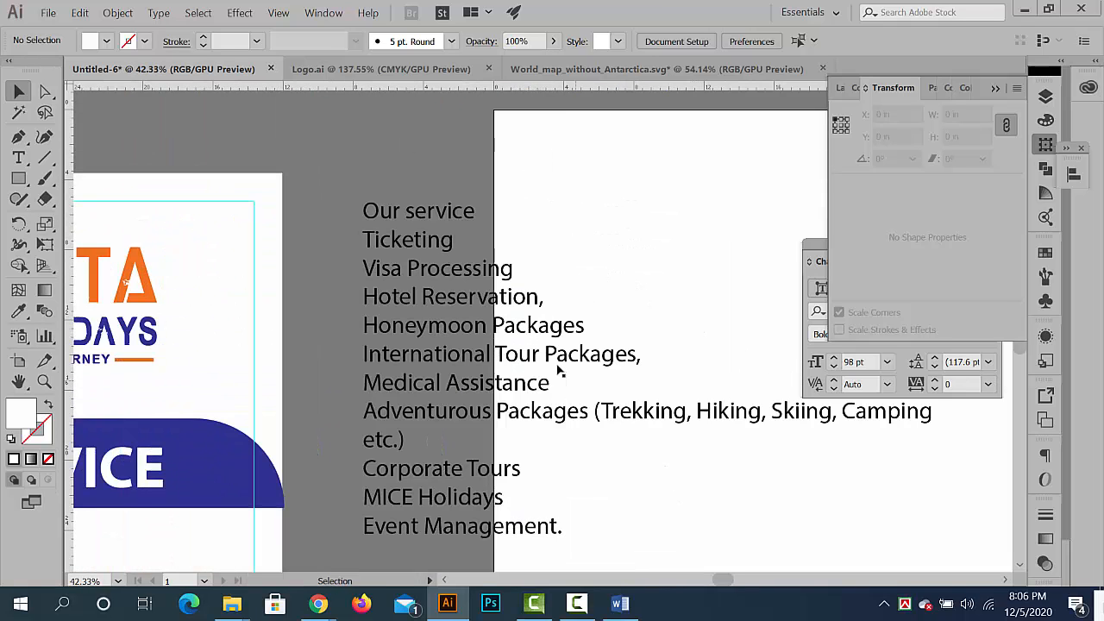
double_click(557, 368)
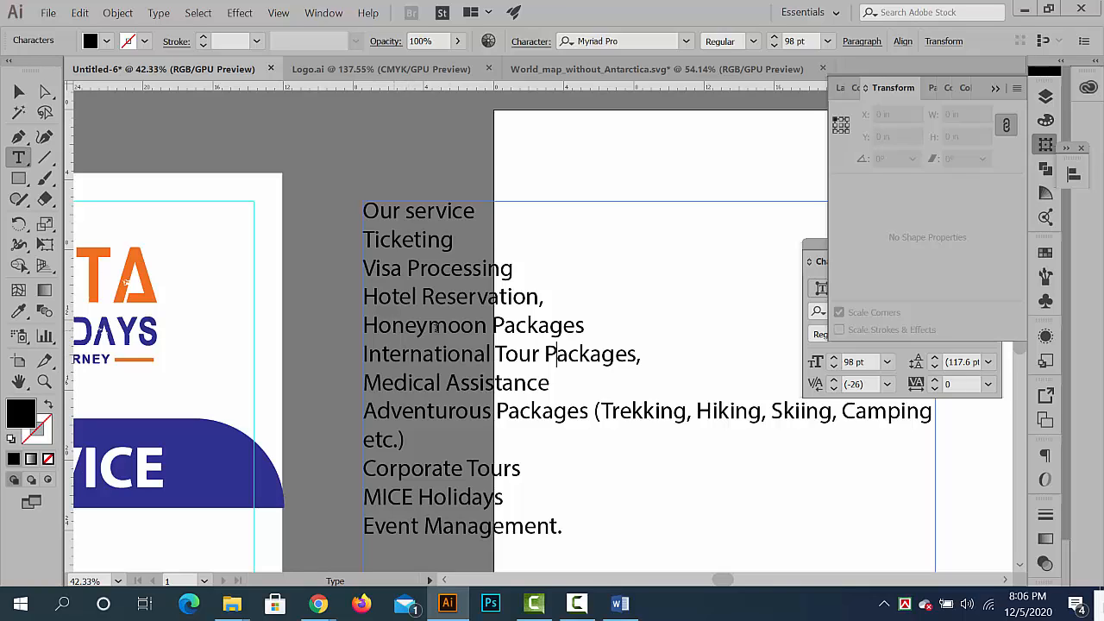
triple_click(480, 355)
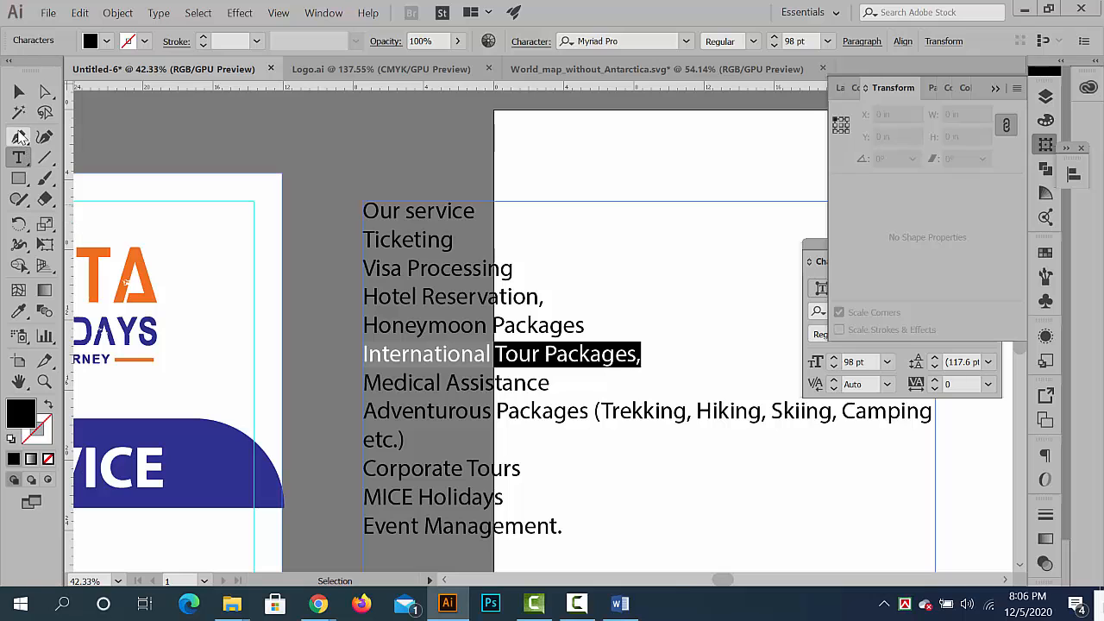
click(19, 92)
click(344, 319)
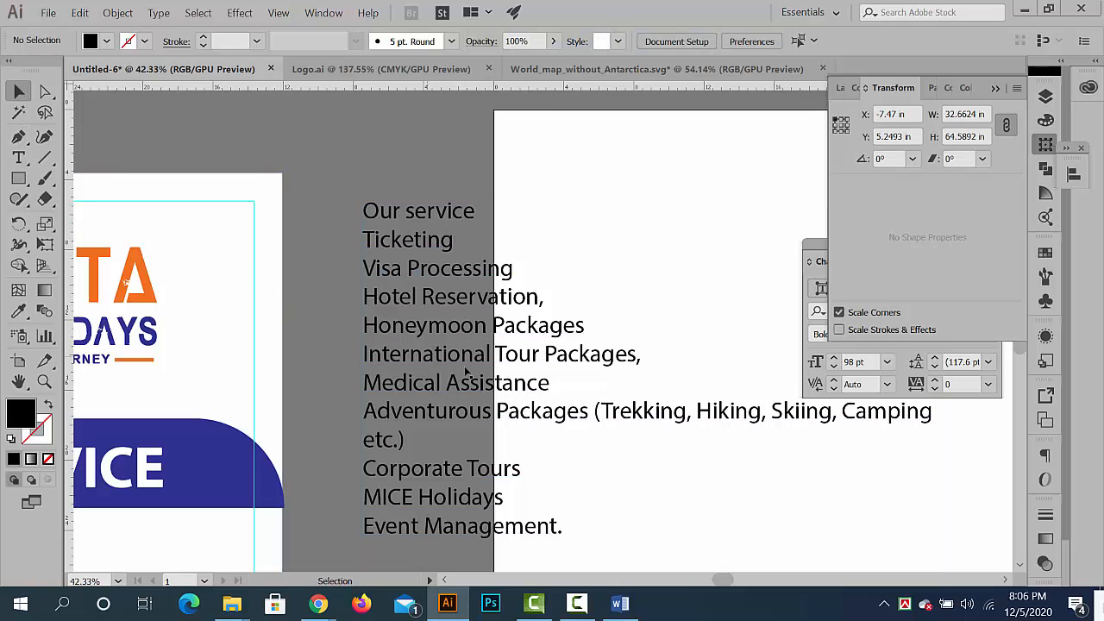
- Paste the copied line onto the banner as separate text and place it between the blue band and the world map
scroll(323, 365, down, 4)
scroll(377, 391, up, 4)
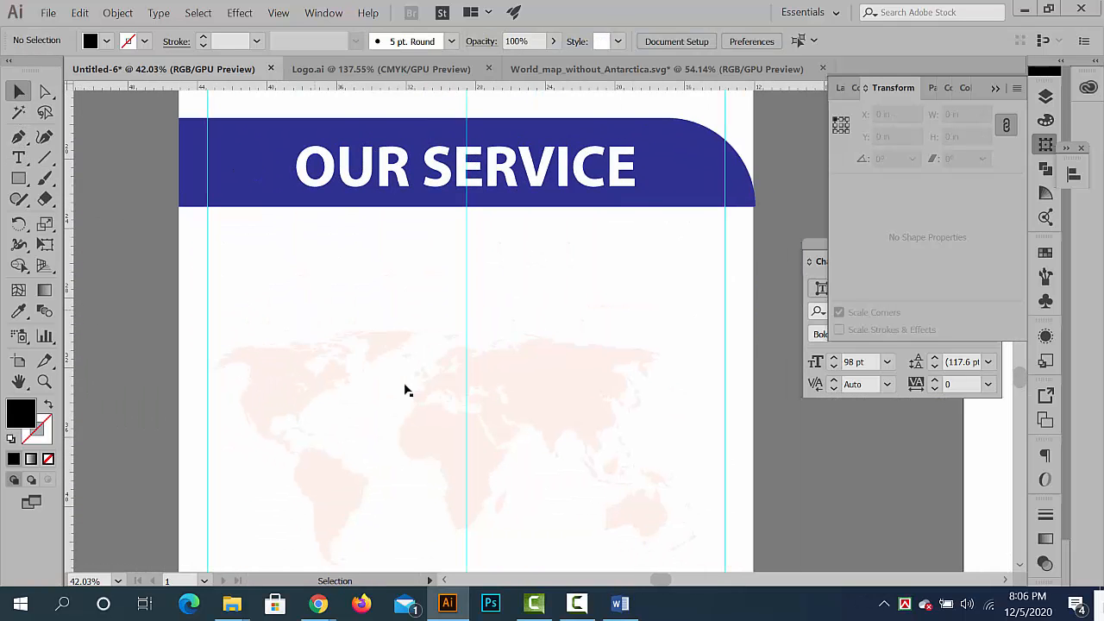
text(International Tour Packages,)
drag(534, 337, 331, 303)
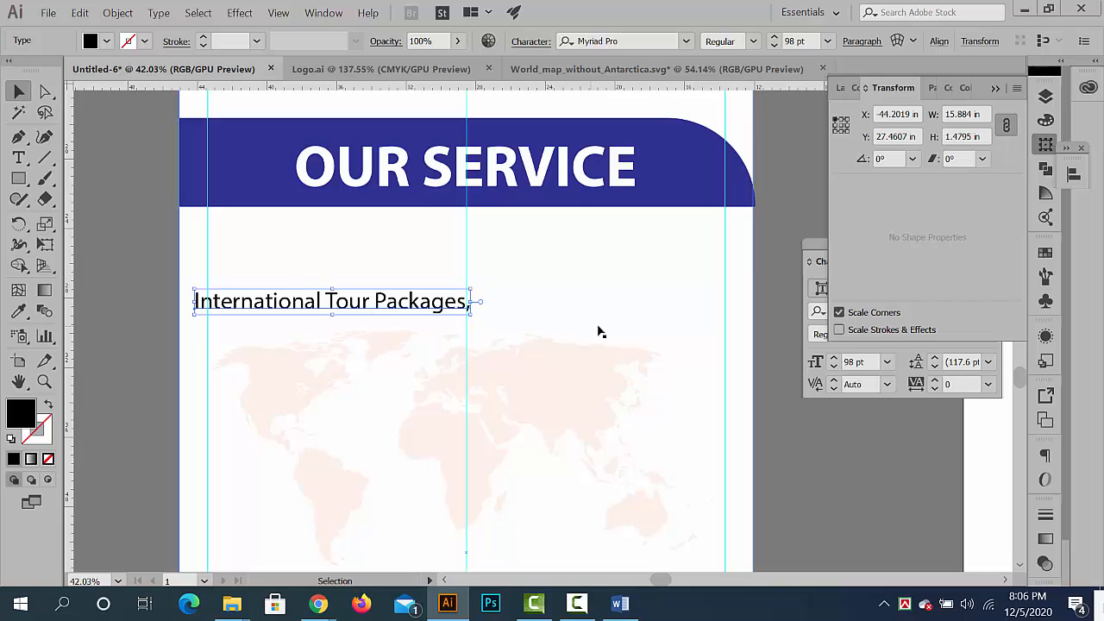
- Delete the trailing comma so the pasted text reads "International Tour Packages"
scroll(348, 301, up, 2)
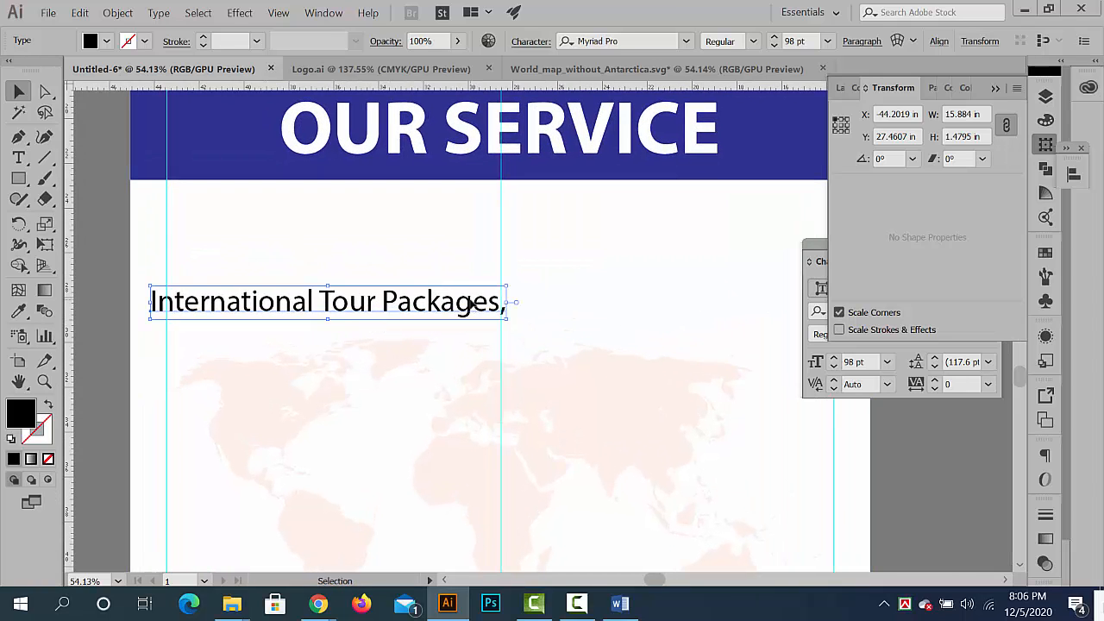
double_click(493, 304)
key(BackSpace)
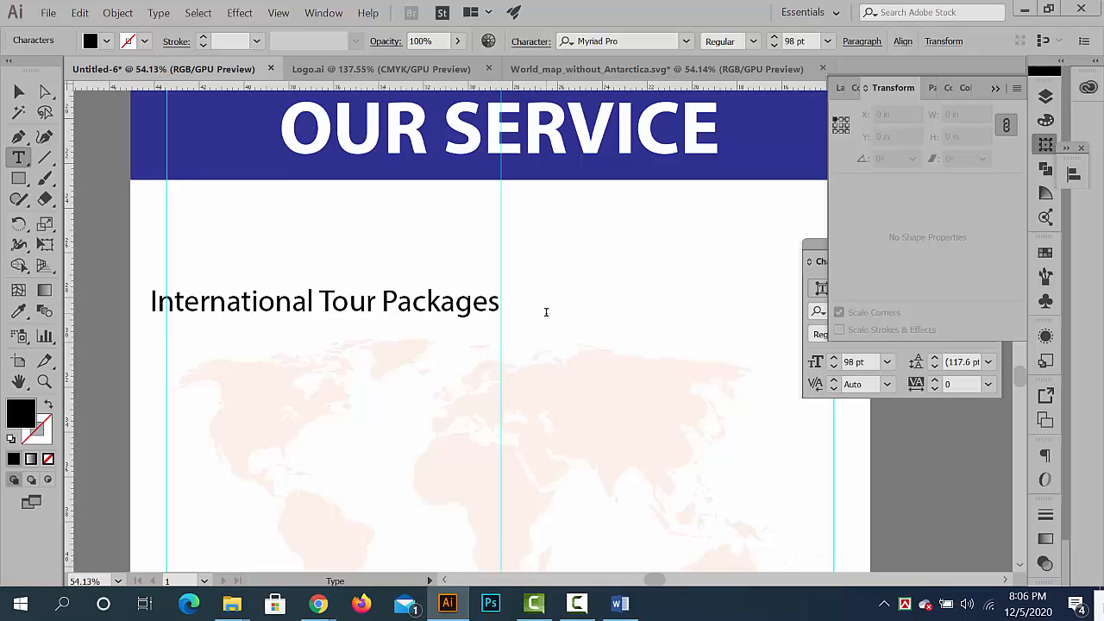
click(18, 92)
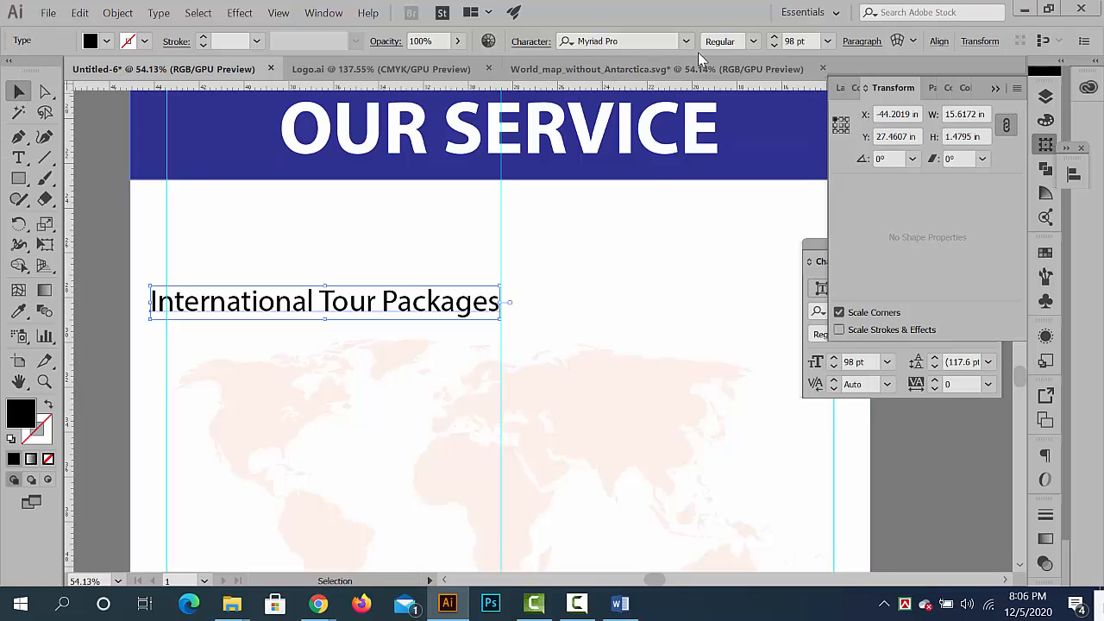
- Reduce the font size of the International Tour Packages text to 76 pt
click(775, 46)
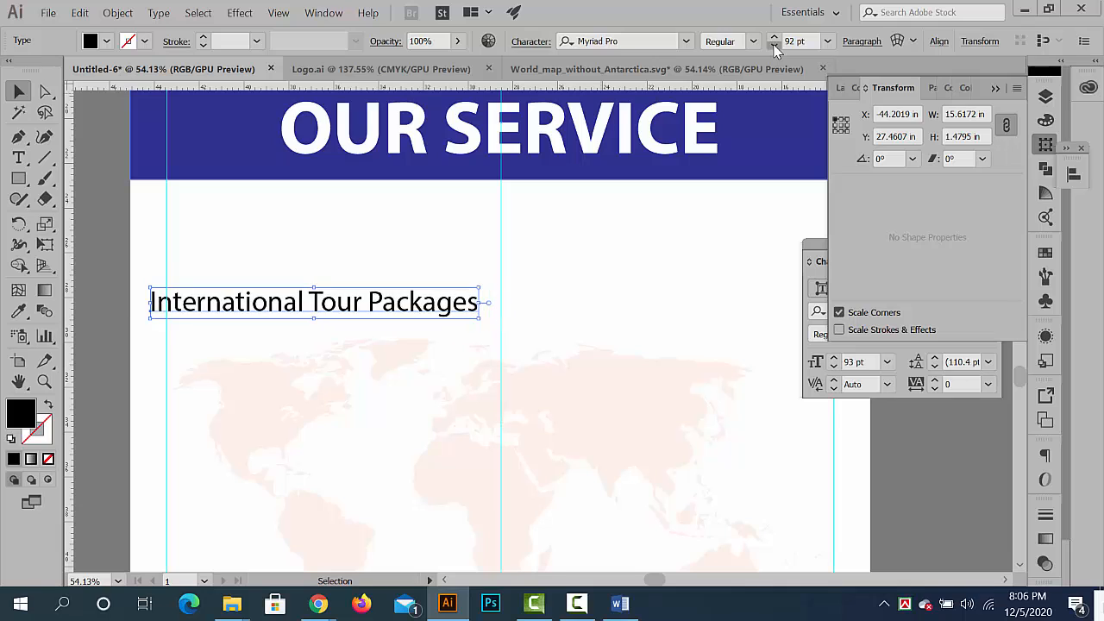
click(775, 46)
click(775, 46)
click(774, 45)
click(774, 46)
click(775, 46)
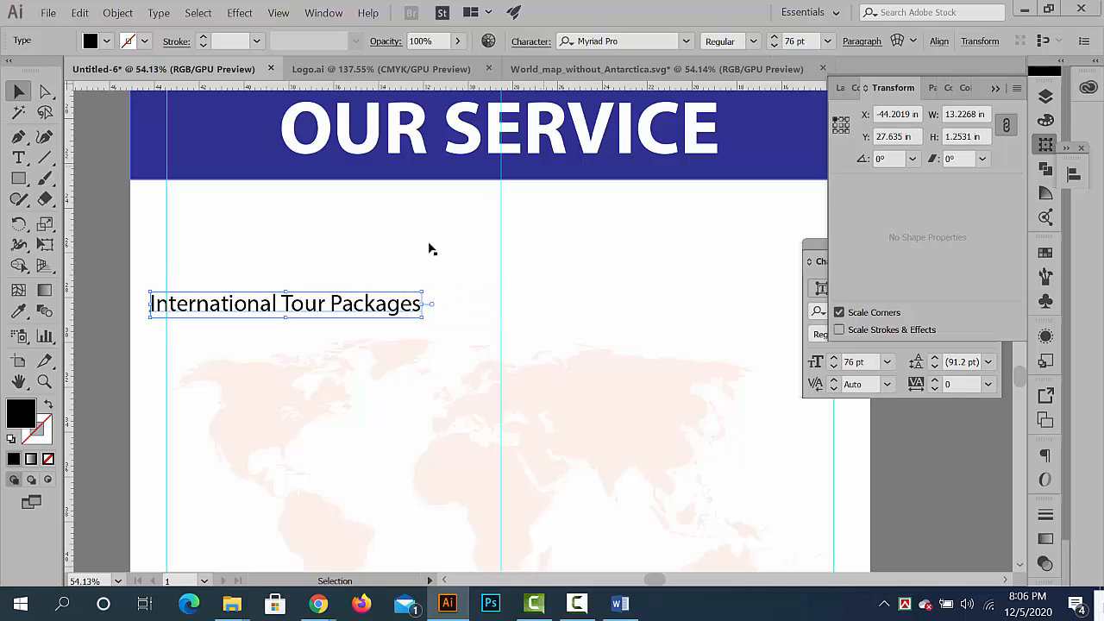
- Position the International Tour Packages text below the blue band, leaving room for a bullet between it and the left margin guide
drag(394, 305, 450, 310)
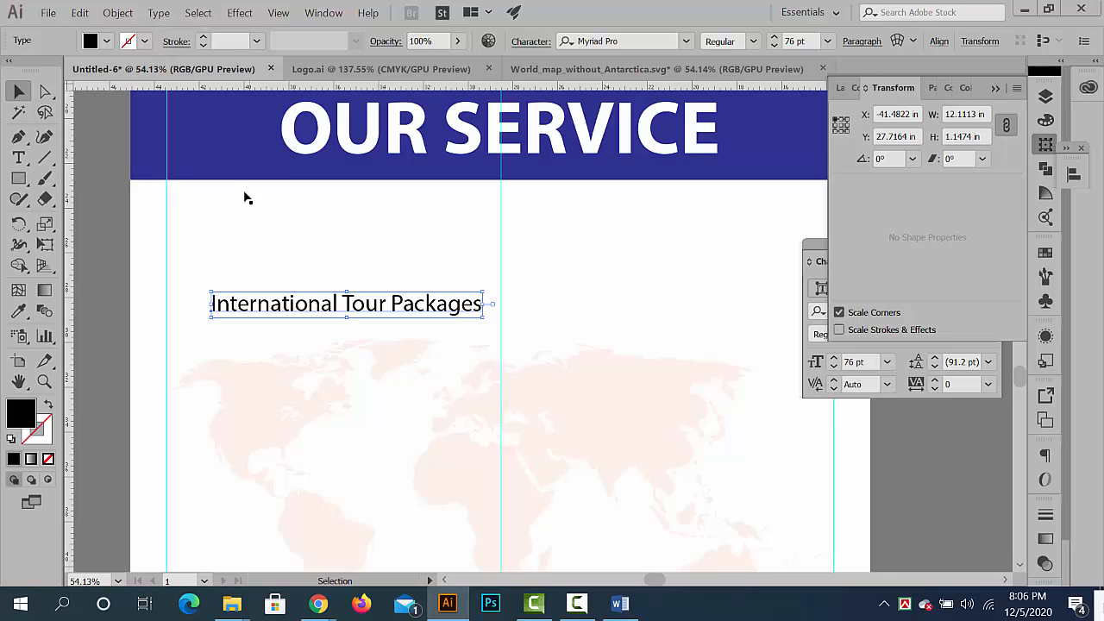
drag(368, 304, 365, 317)
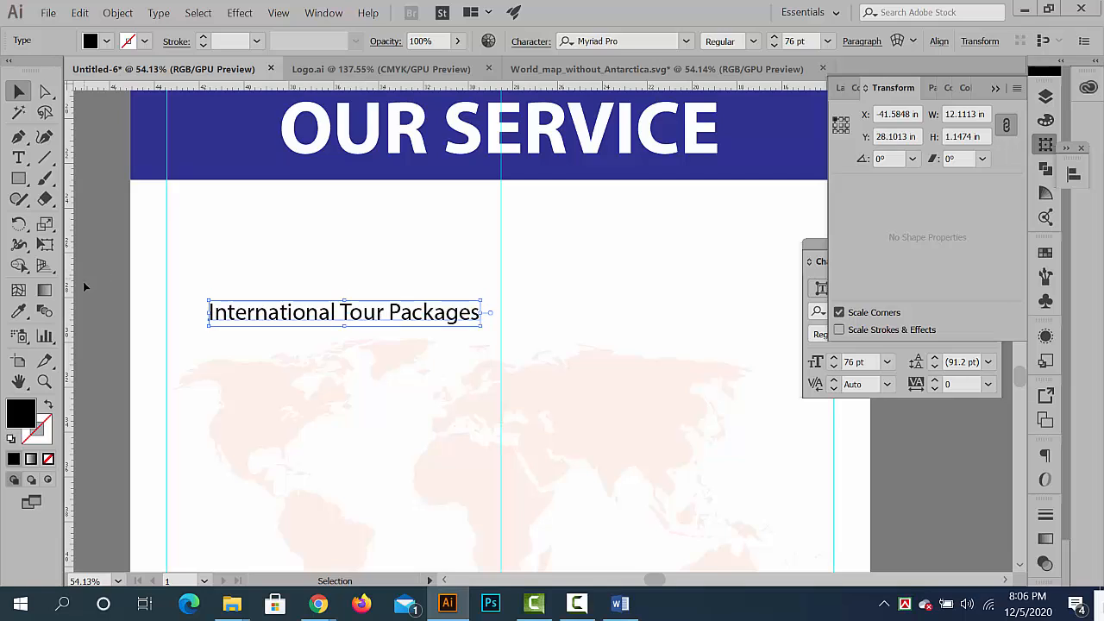
click(83, 283)
click(328, 319)
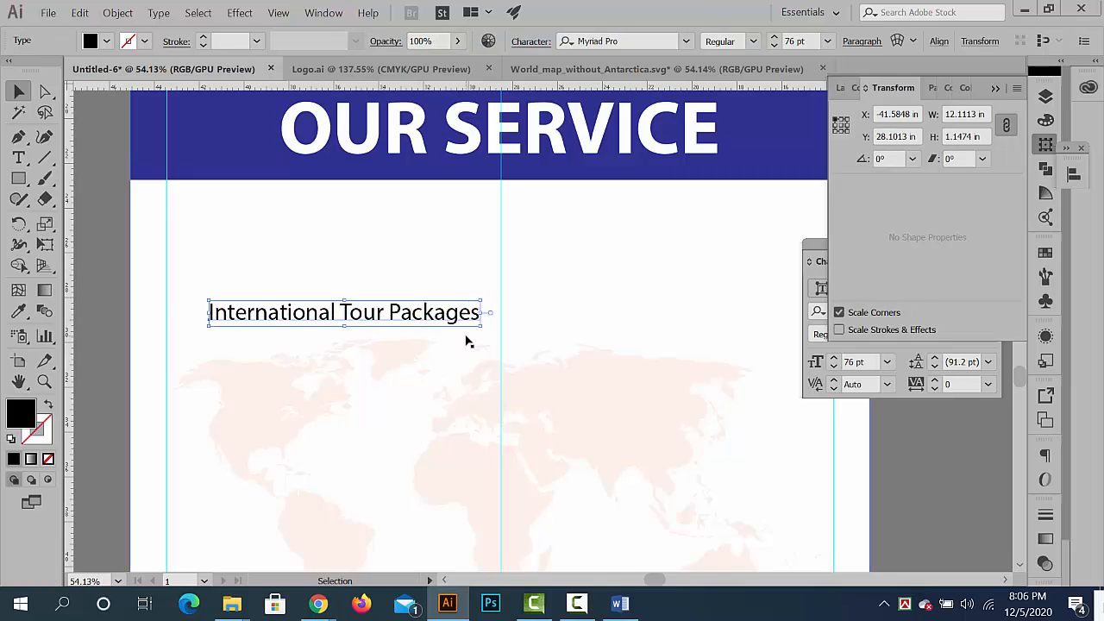
scroll(166, 302, up, 4)
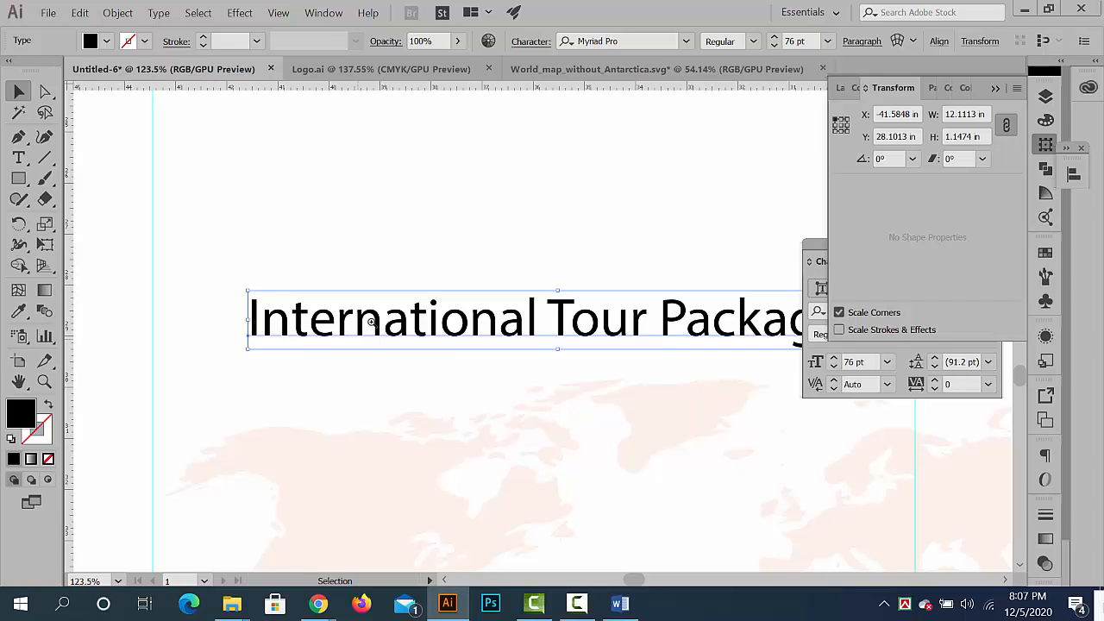
scroll(371, 321, down, 4)
scroll(291, 291, up, 2)
drag(382, 296, 296, 367)
drag(342, 417, 344, 345)
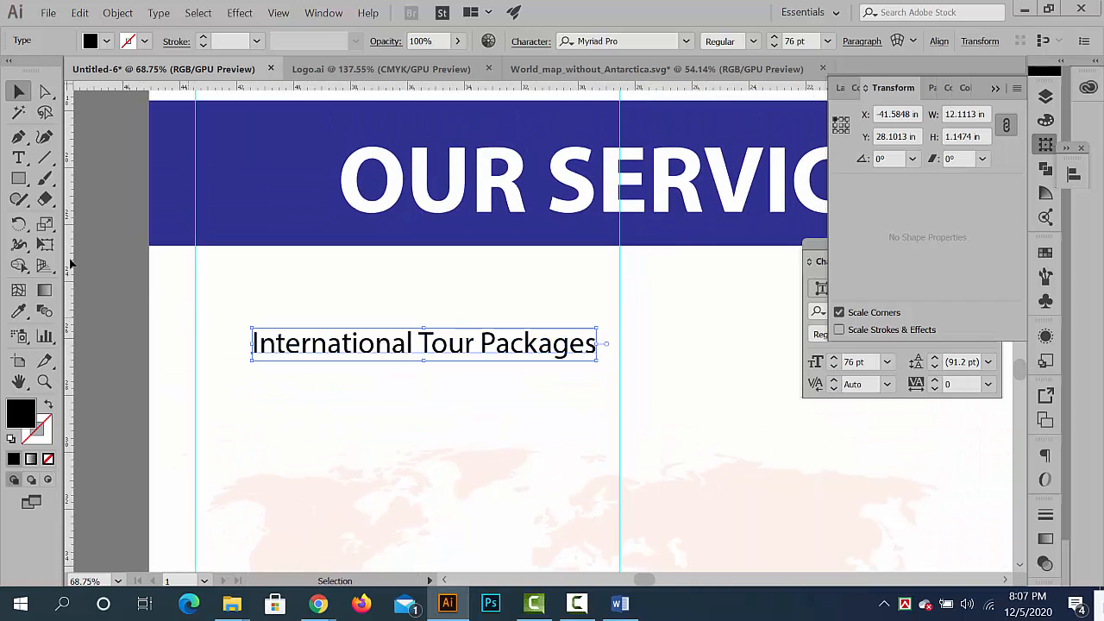
- Draw a square of about 1.03 in at the left margin guide under the band and colour it with the band's sampled blue
click(20, 181)
mouse_move(212, 276)
mouse_down()
mouse_move(247, 310)
mouse_move(227, 289)
mouse_up()
click(19, 310)
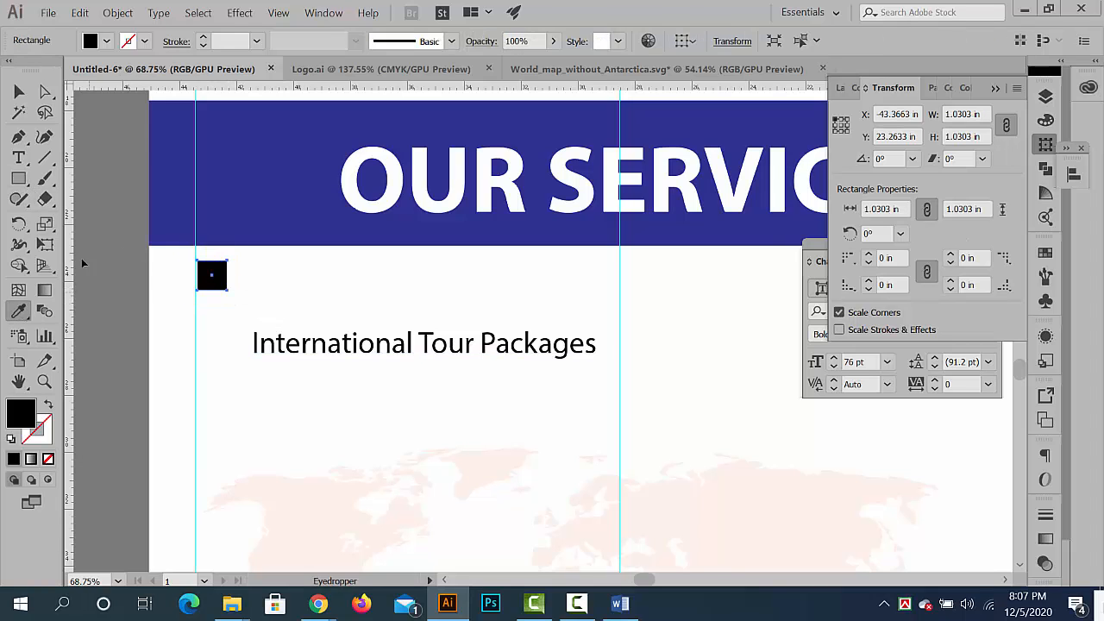
click(247, 191)
click(19, 91)
click(229, 290)
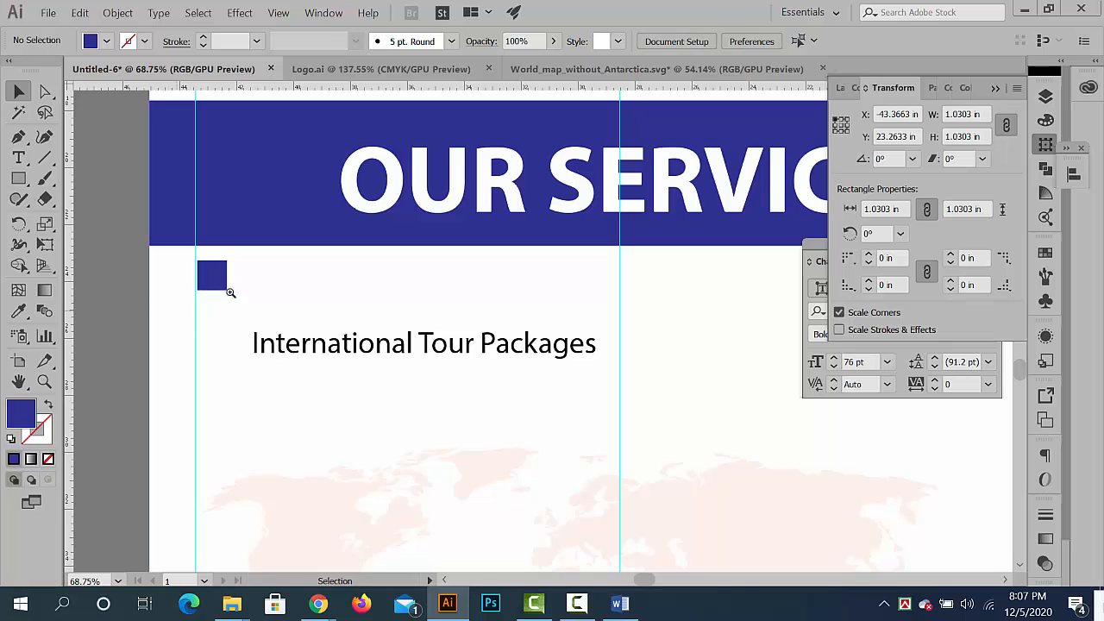
- Duplicate the blue square about 0.44 in right and down, and colour the copy with the orange sampled from the logo's tagline bar
scroll(229, 290, up, 5)
drag(205, 257, 235, 286)
click(19, 310)
scroll(476, 284, down, 5)
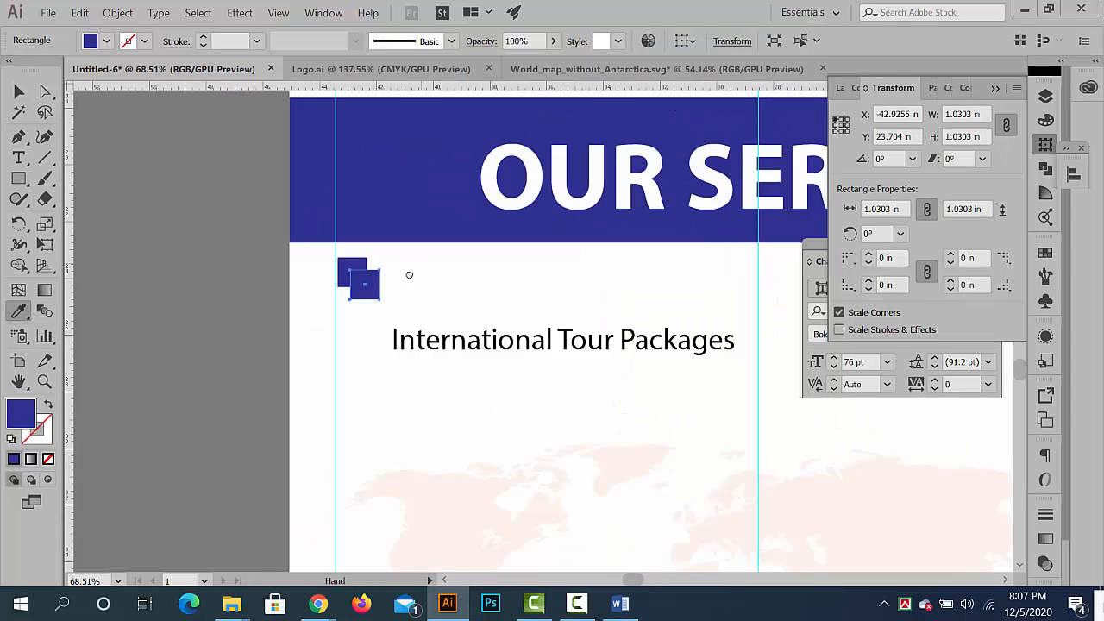
scroll(407, 273, up, 4)
click(415, 191)
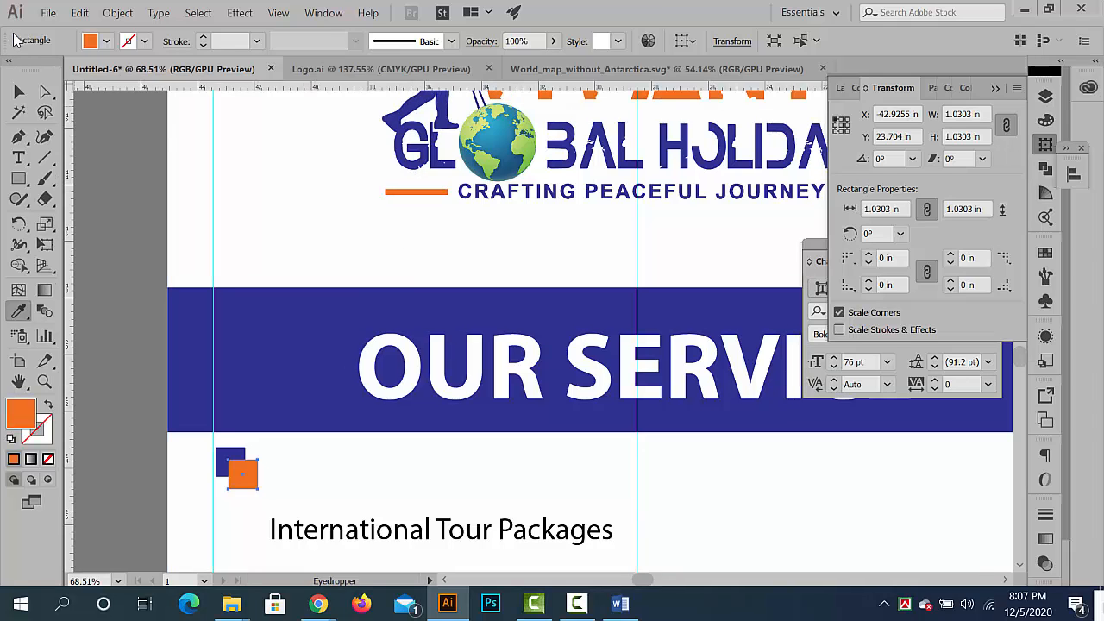
click(18, 93)
click(159, 331)
- Select the blue and orange squares together and place them on the left margin guide, level with the International Tour Packages text
drag(279, 421, 509, 473)
drag(345, 483, 539, 262)
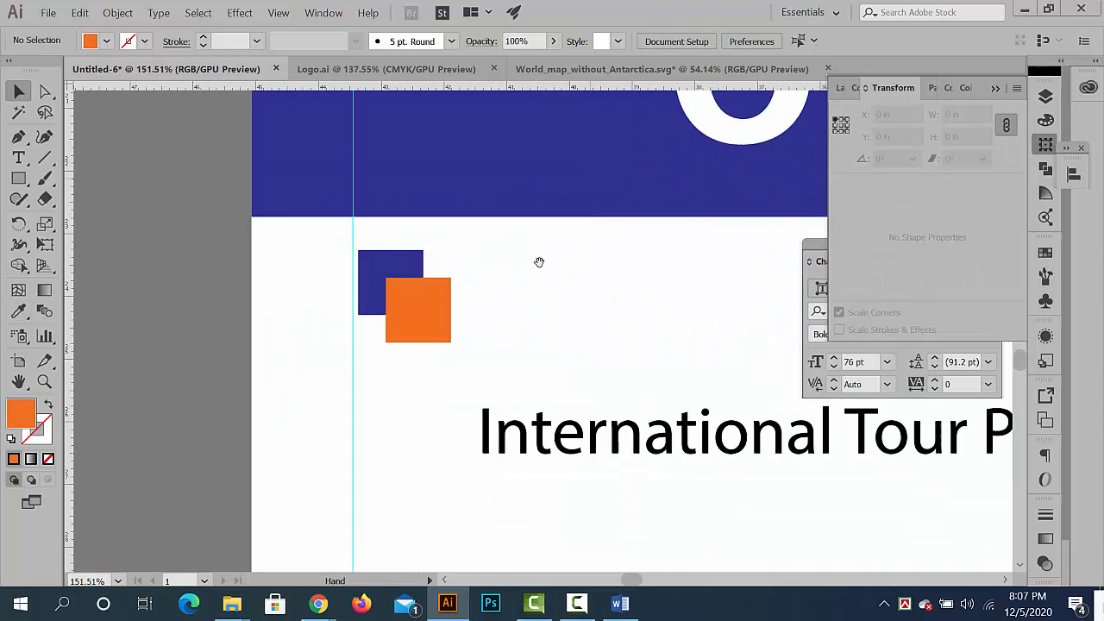
drag(485, 324, 611, 341)
click(359, 313)
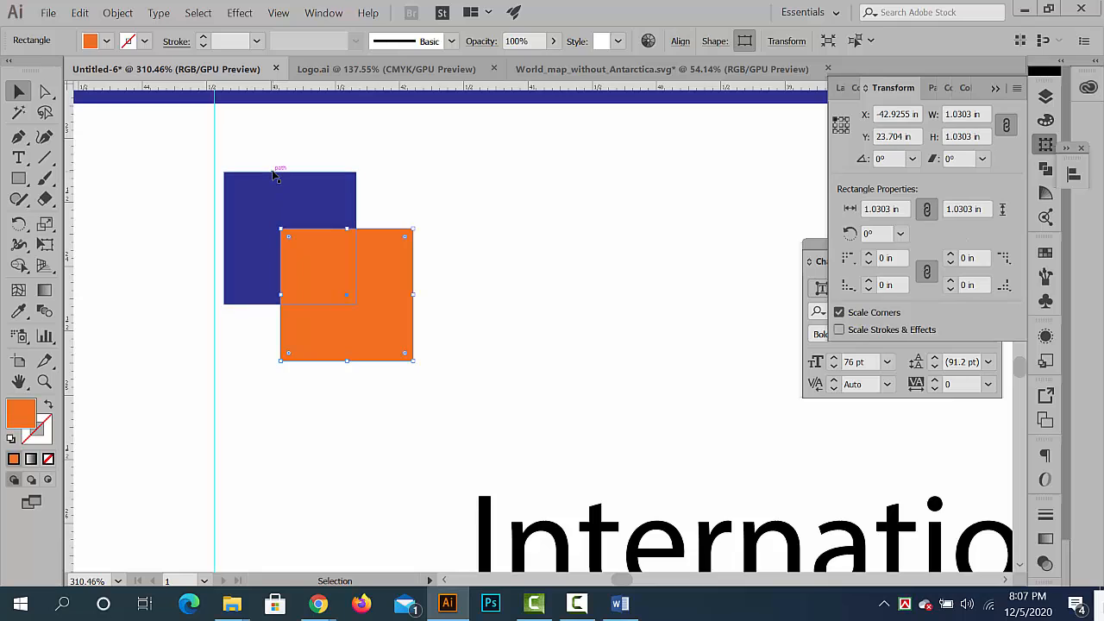
click(466, 340)
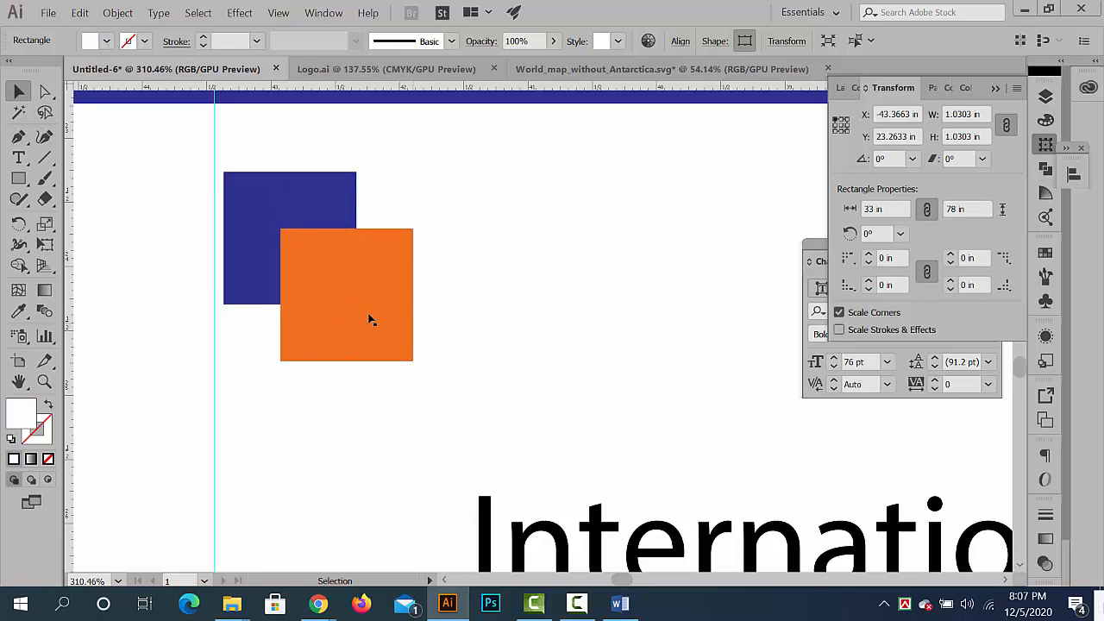
click(316, 238)
shift+click(296, 189)
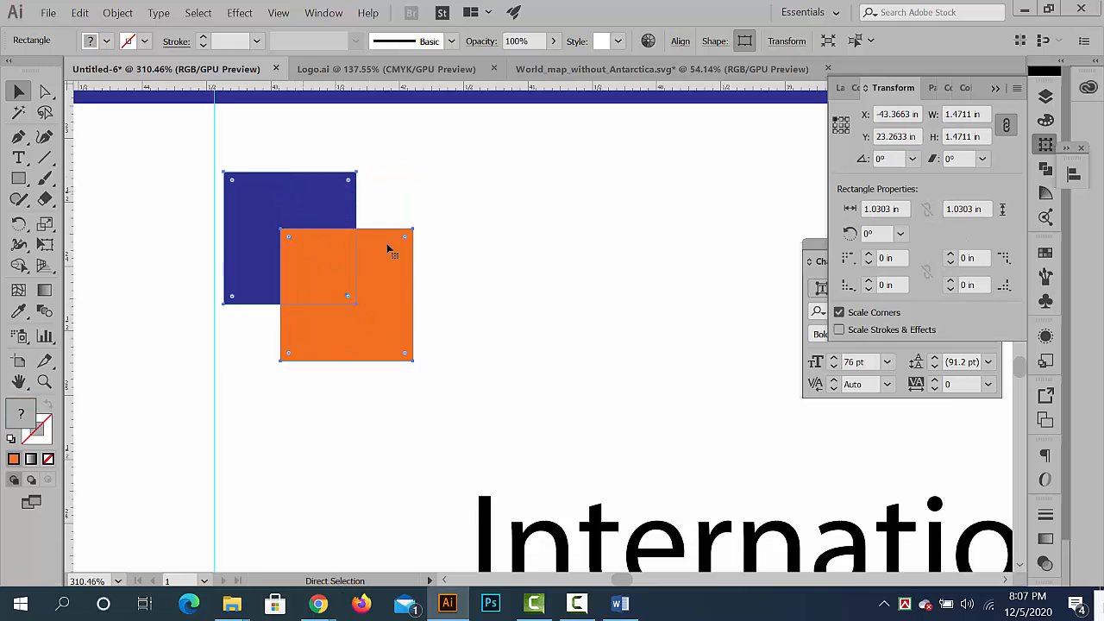
drag(550, 308, 377, 247)
scroll(398, 308, down, 5)
drag(378, 247, 394, 370)
ctrl+drag(431, 362, 476, 351)
drag(476, 352, 374, 334)
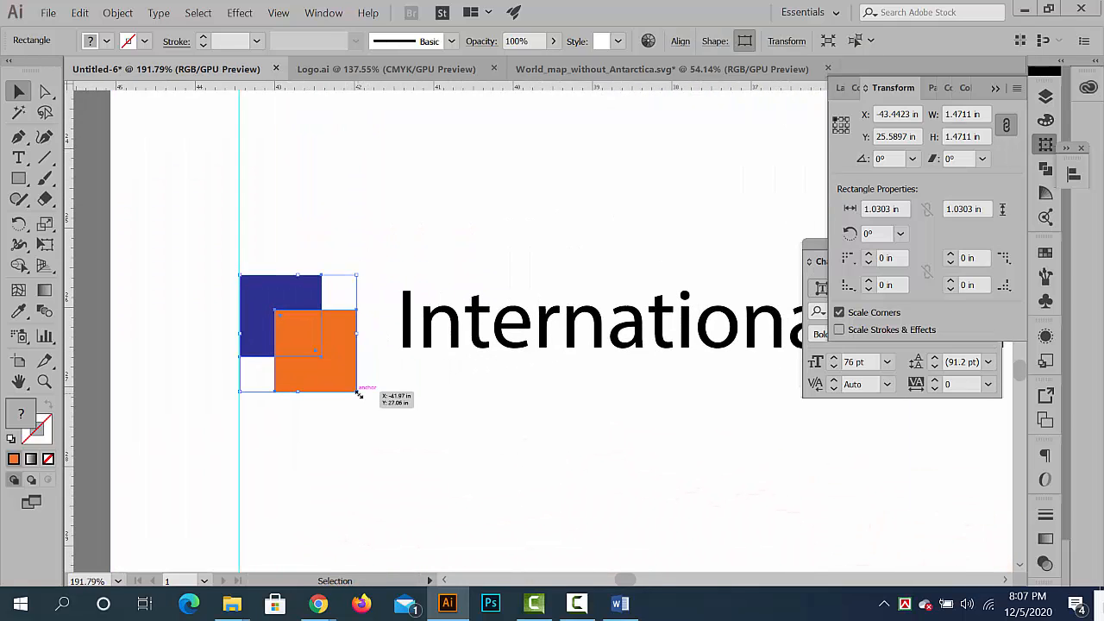
- Scale the two-square bullet down to about 0.75 in overall, bring the International Tour Packages text closer to it and deselect
drag(358, 393, 255, 327)
drag(453, 338, 389, 338)
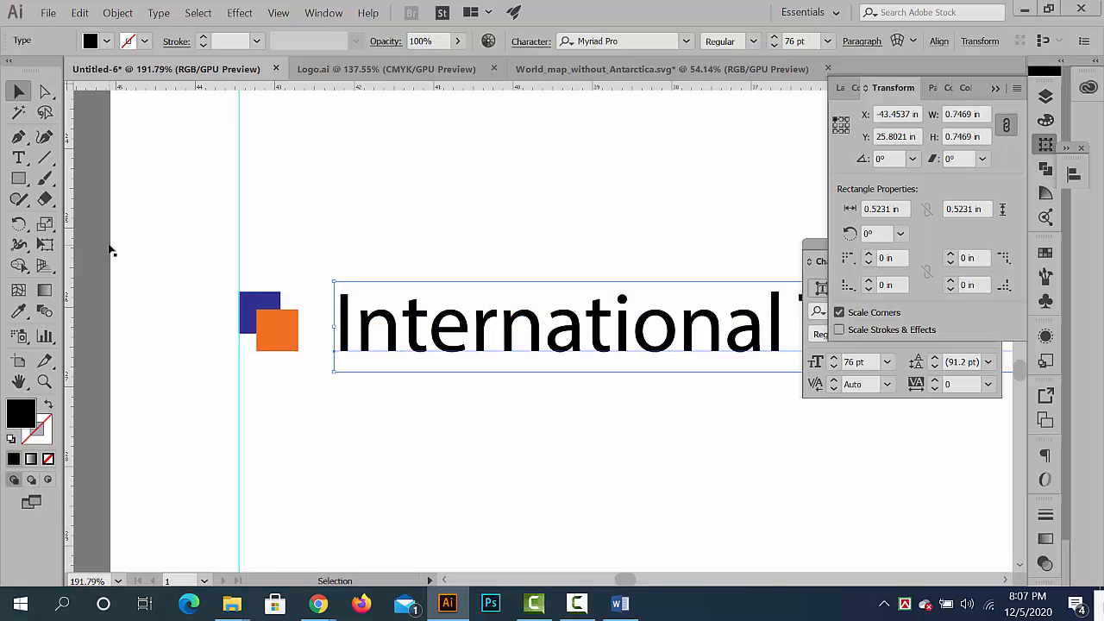
click(150, 252)
drag(566, 309, 277, 281)
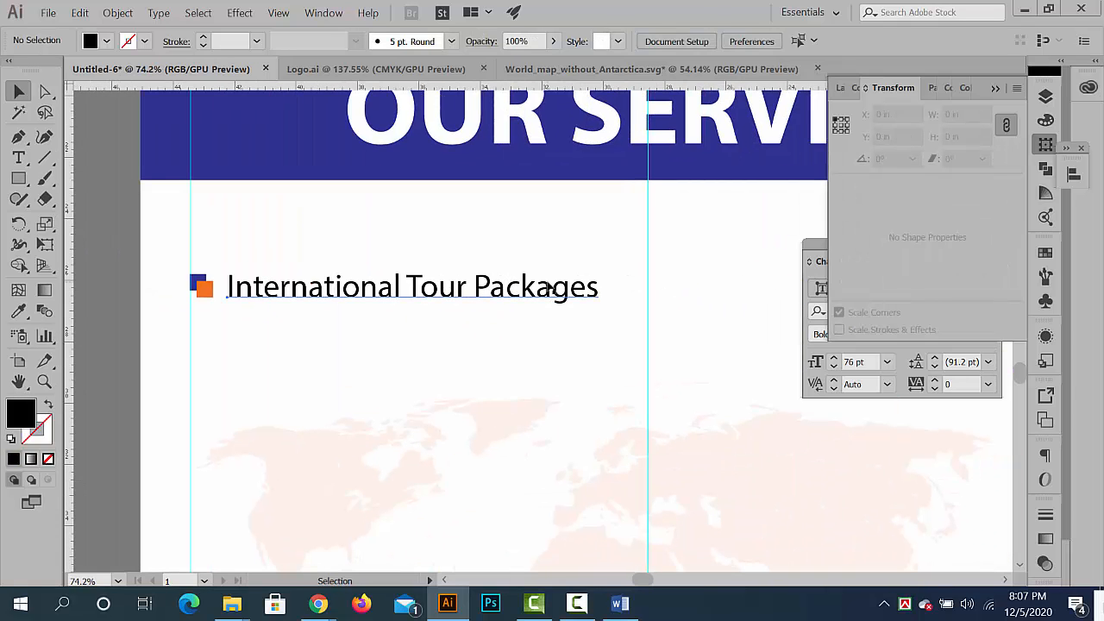
- Enlarge the International Tour Packages text to 80 pt and deselect it
click(562, 290)
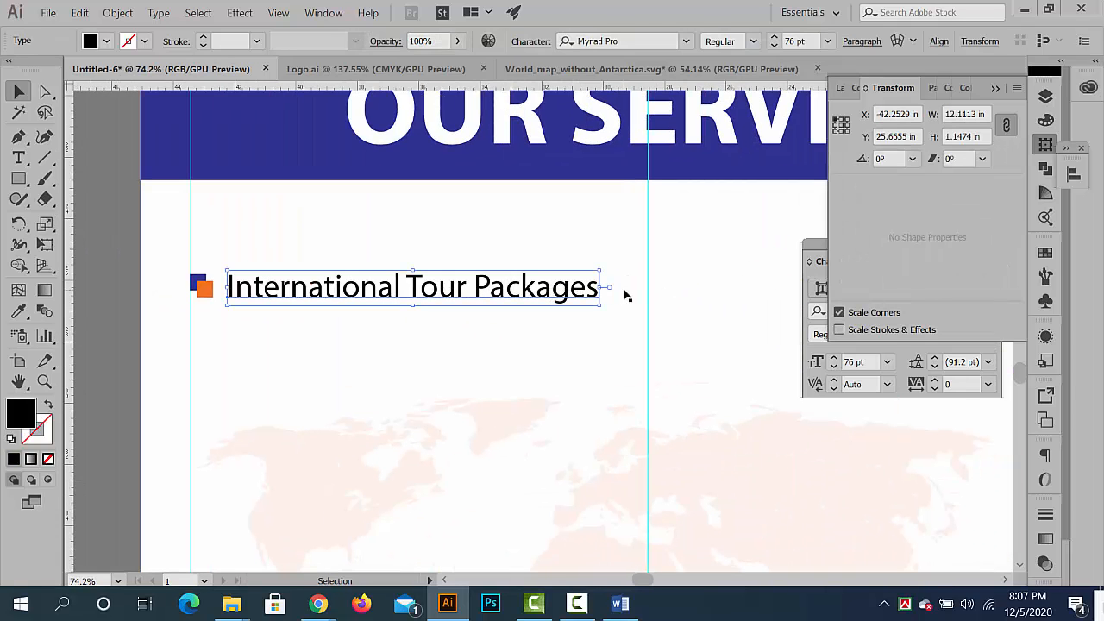
click(997, 90)
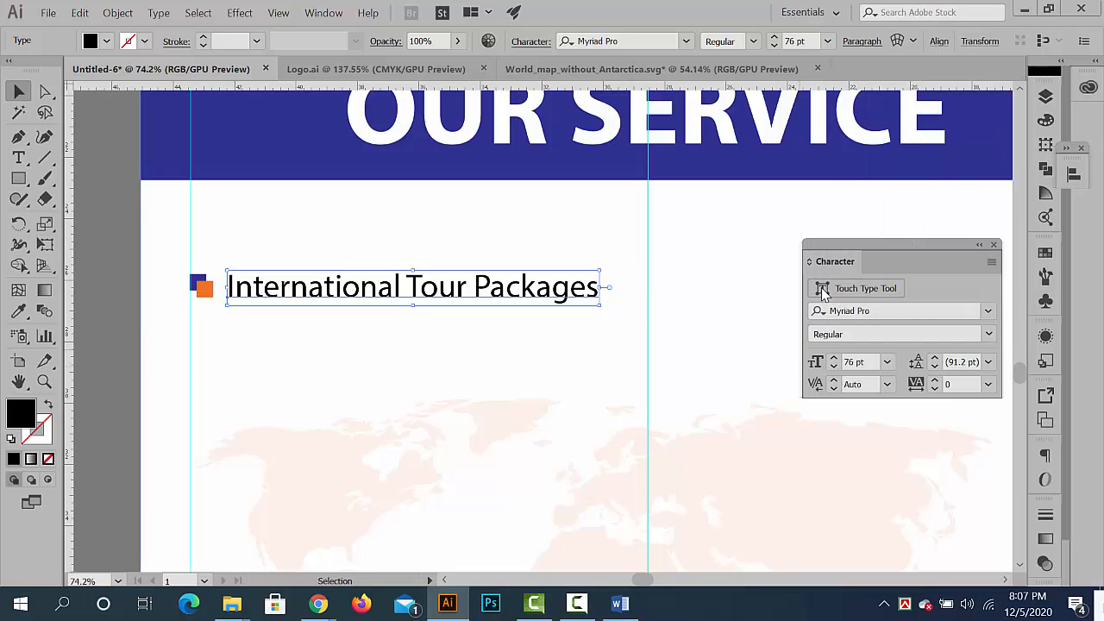
click(773, 40)
click(774, 41)
click(774, 41)
click(774, 41)
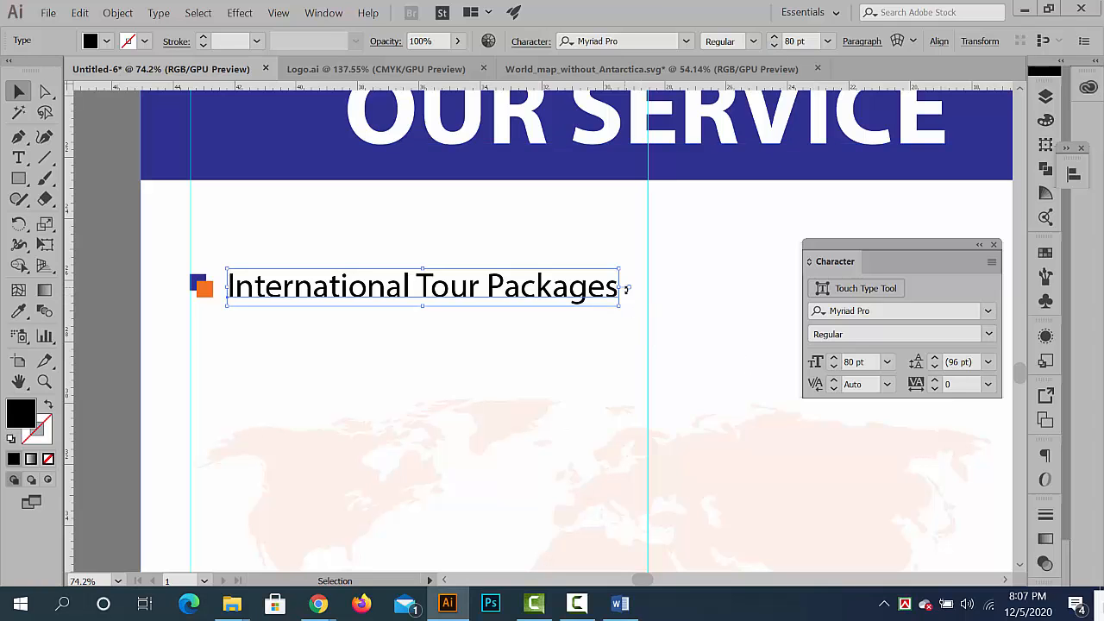
drag(644, 319, 485, 307)
click(256, 301)
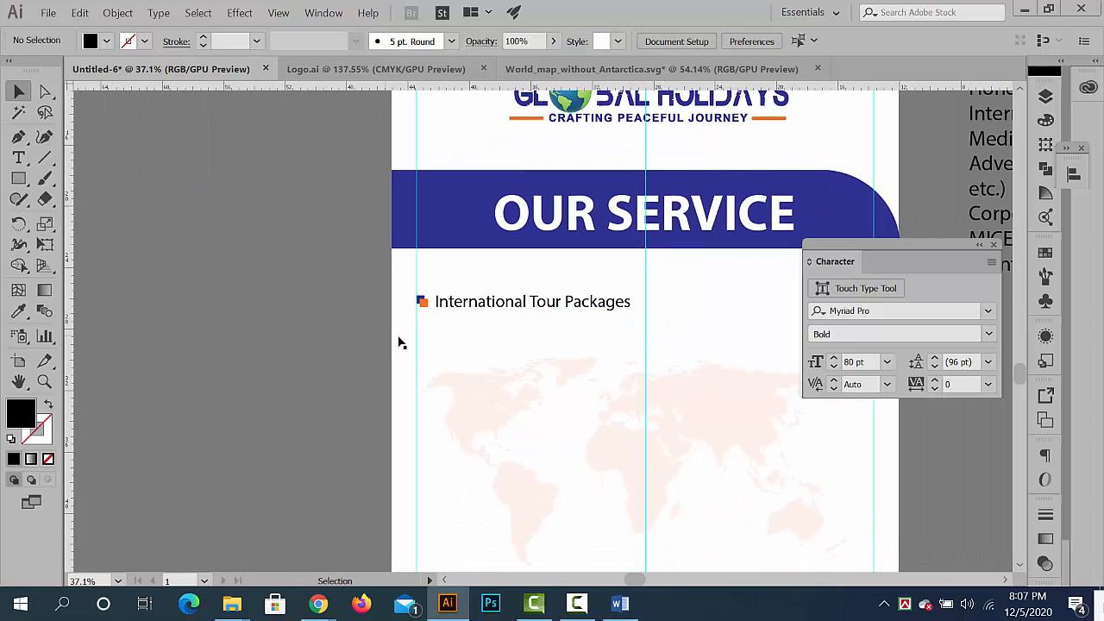
- Colour the International Tour Packages text with the blue sampled from the OUR SERVICE band
drag(676, 345, 747, 349)
click(528, 289)
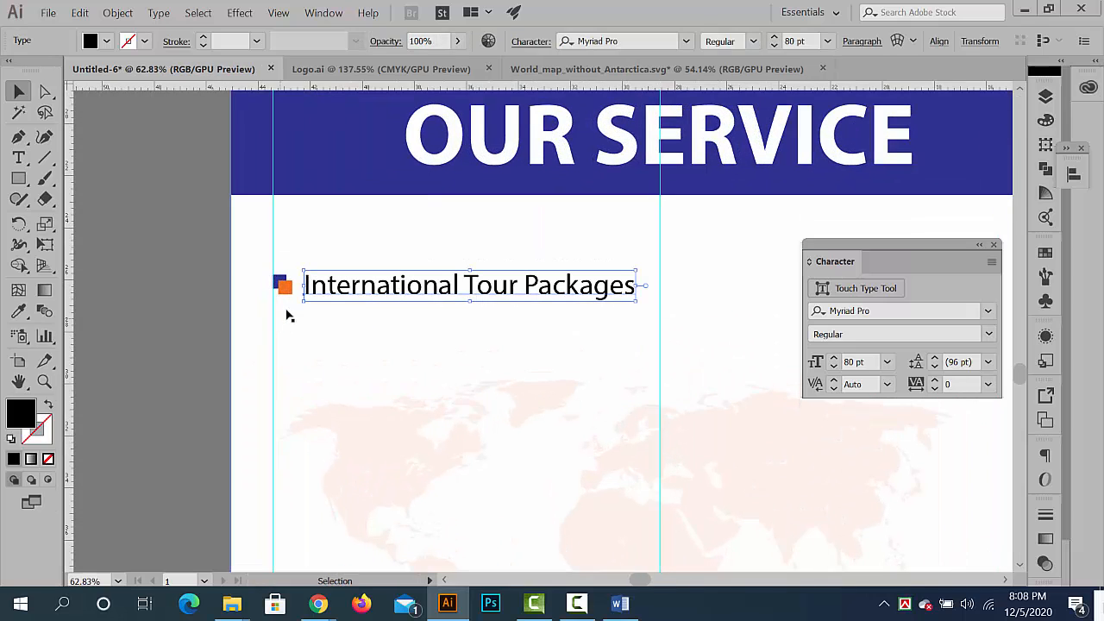
shift+click(286, 285)
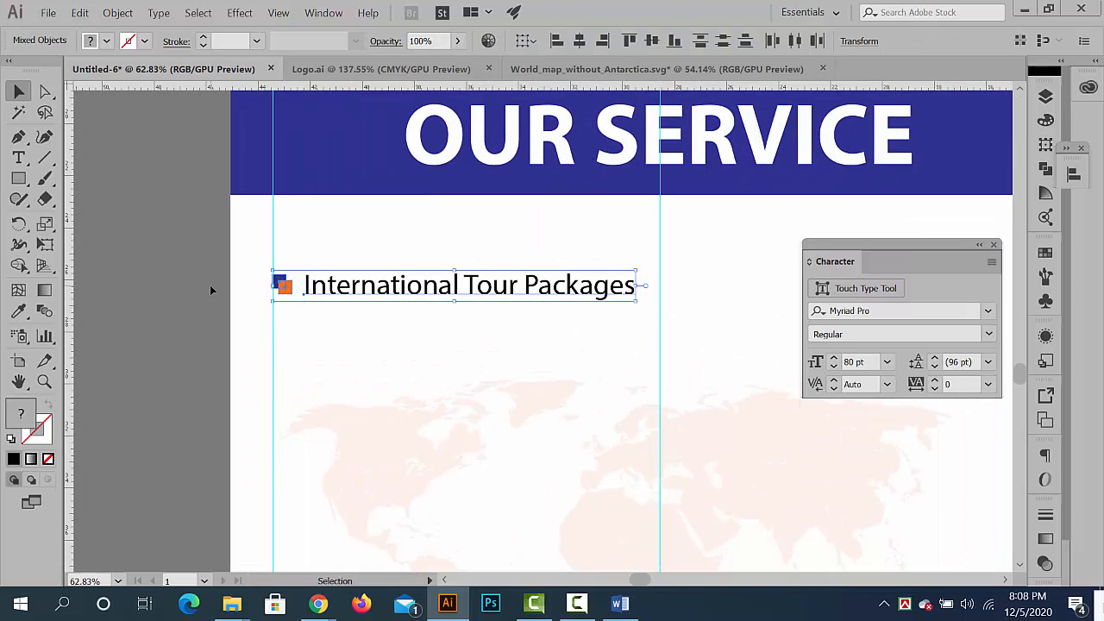
click(362, 293)
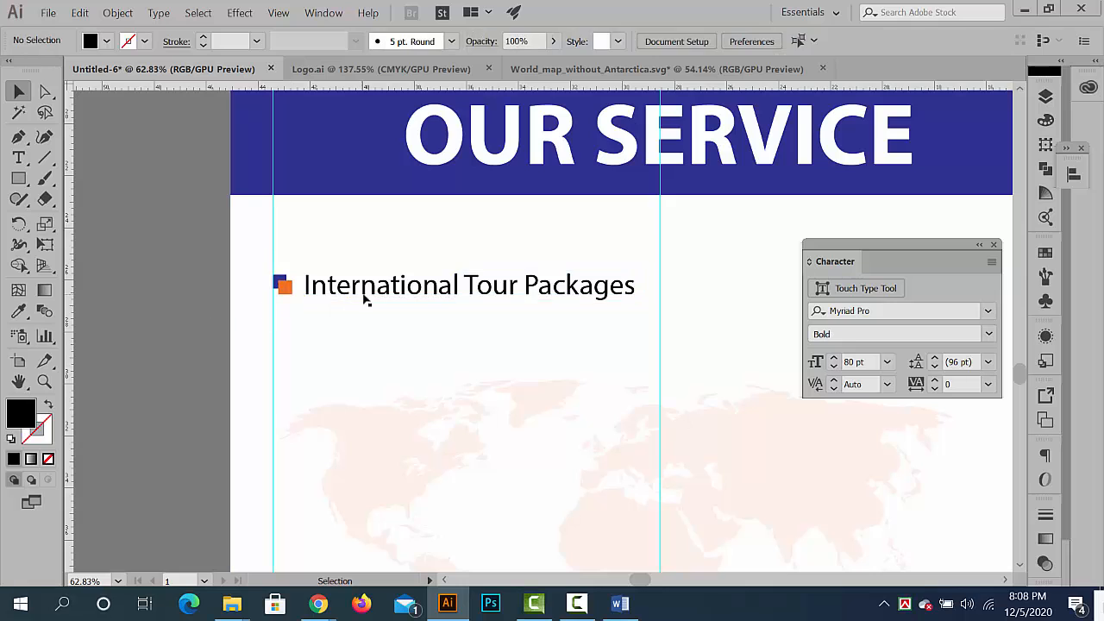
click(19, 310)
click(303, 163)
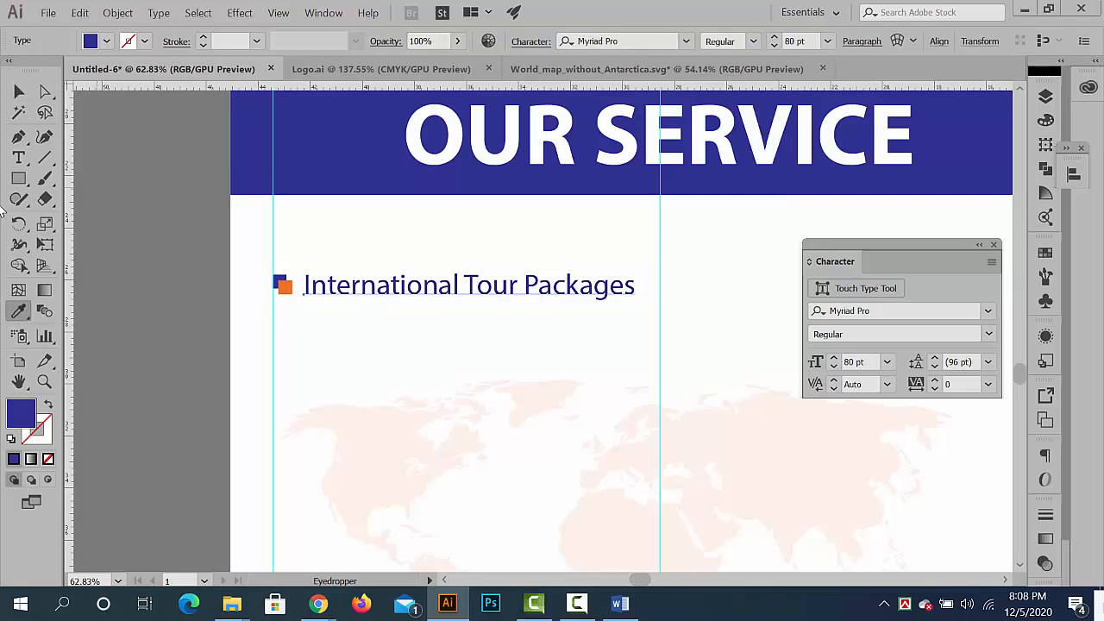
click(19, 92)
drag(261, 295, 431, 308)
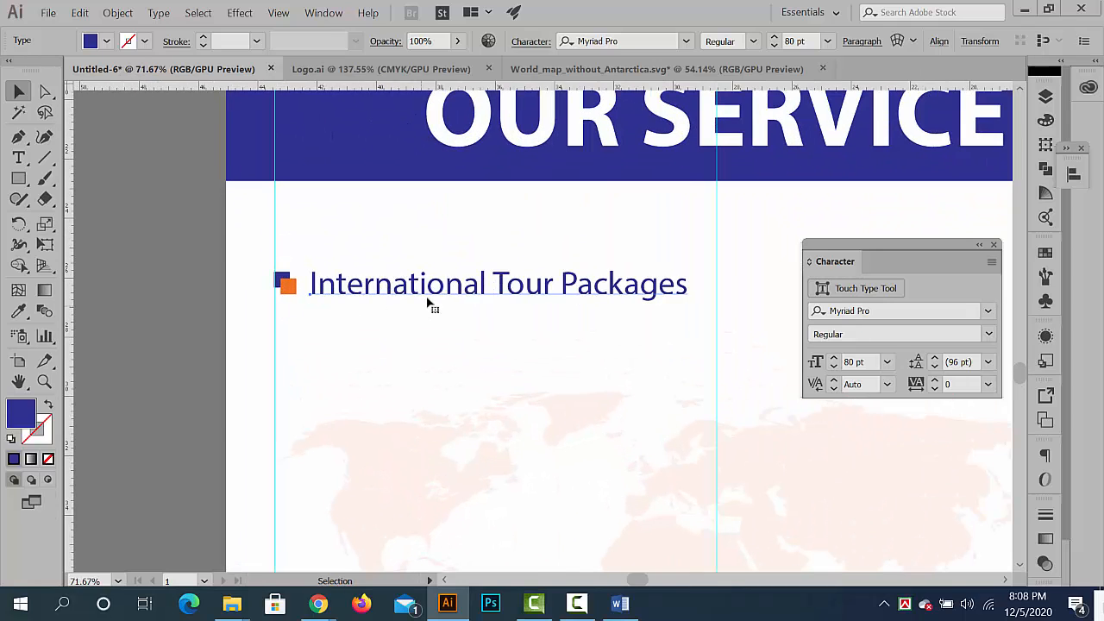
- Make the International Tour Packages text bold, set its size to 75 pt and deselect it
click(755, 41)
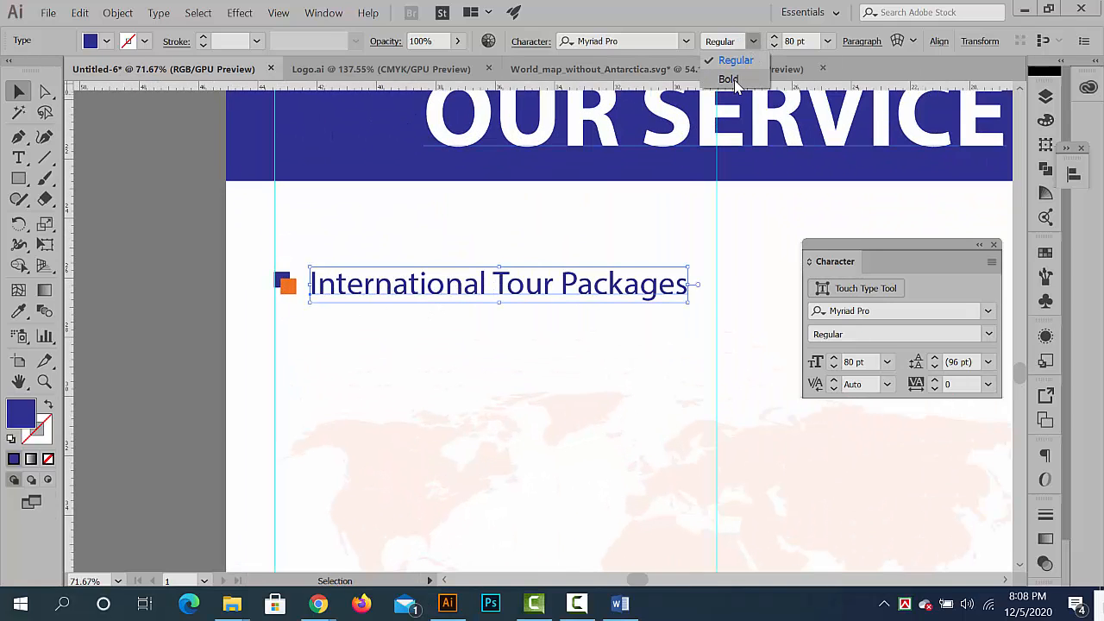
click(723, 76)
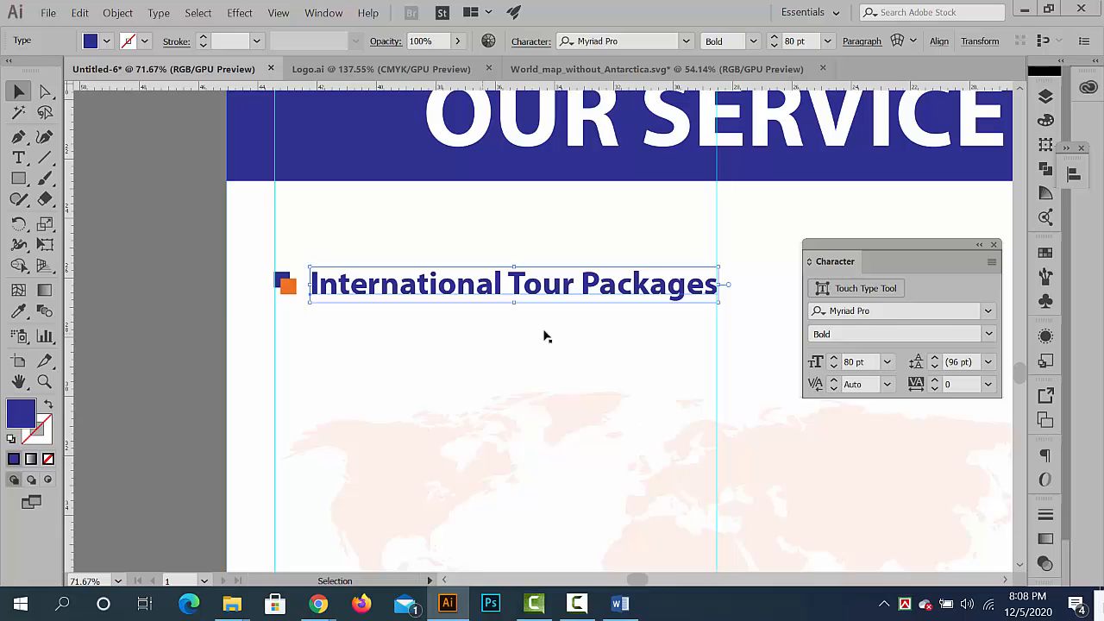
click(774, 45)
click(774, 45)
click(773, 44)
click(774, 45)
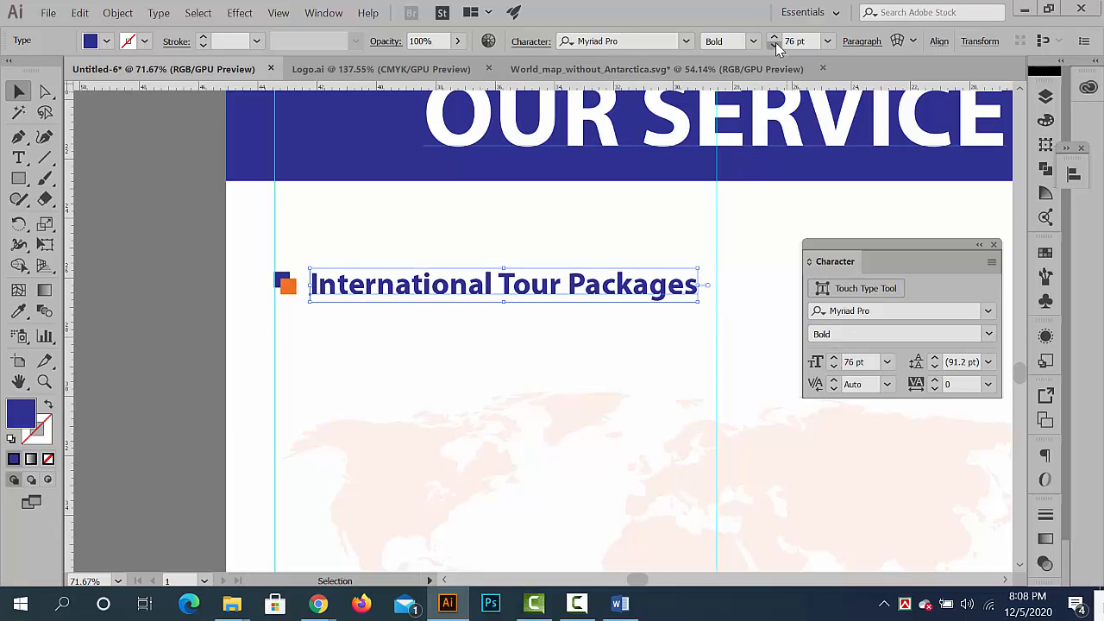
click(774, 45)
click(471, 382)
scroll(280, 365, down, 5)
scroll(280, 365, up, 5)
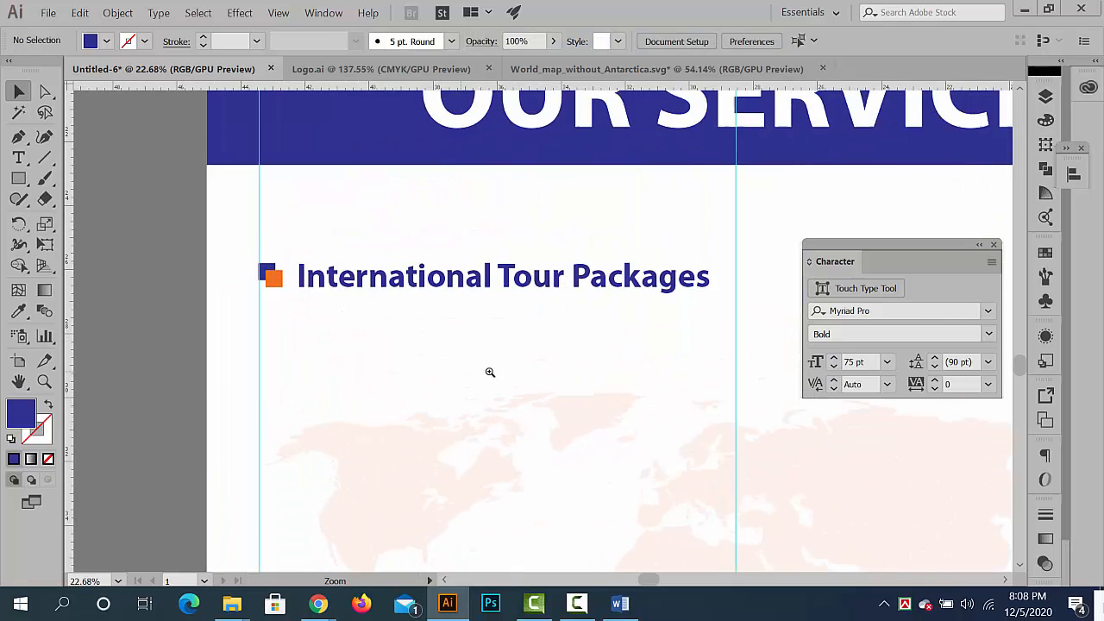
- Group the International Tour Packages text with its two-square bullet
click(345, 272)
shift+click(170, 273)
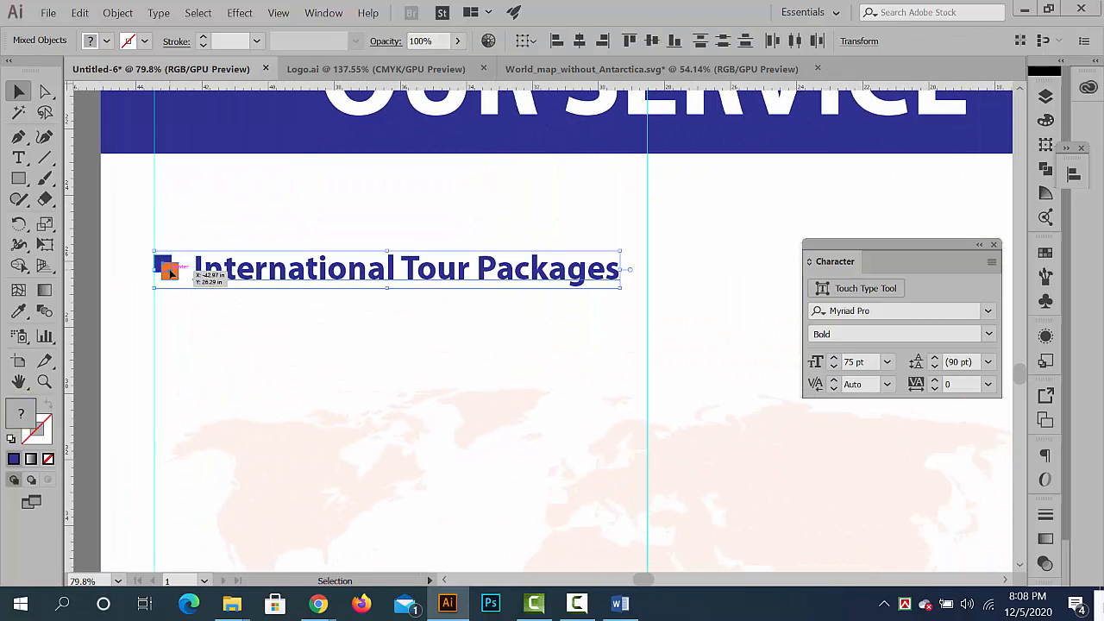
key(ctrl+g)
scroll(516, 327, down, 3)
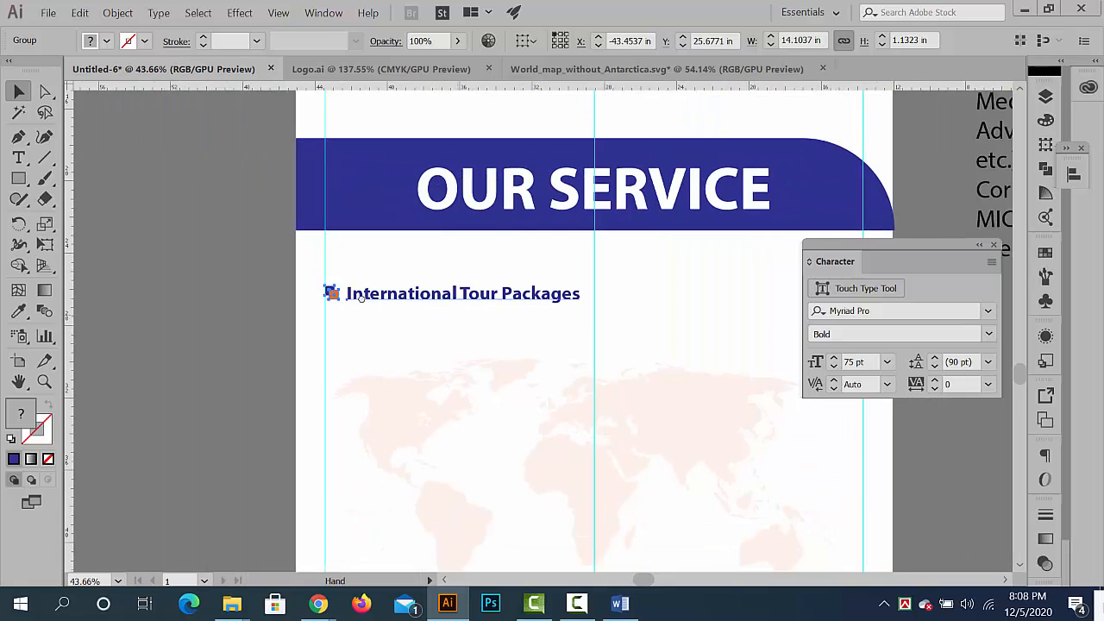
- Create a copy of the grouped bullet entry offset 15.375 in horizontally and 0 in vertically, and select both entries together
right_click(393, 277)
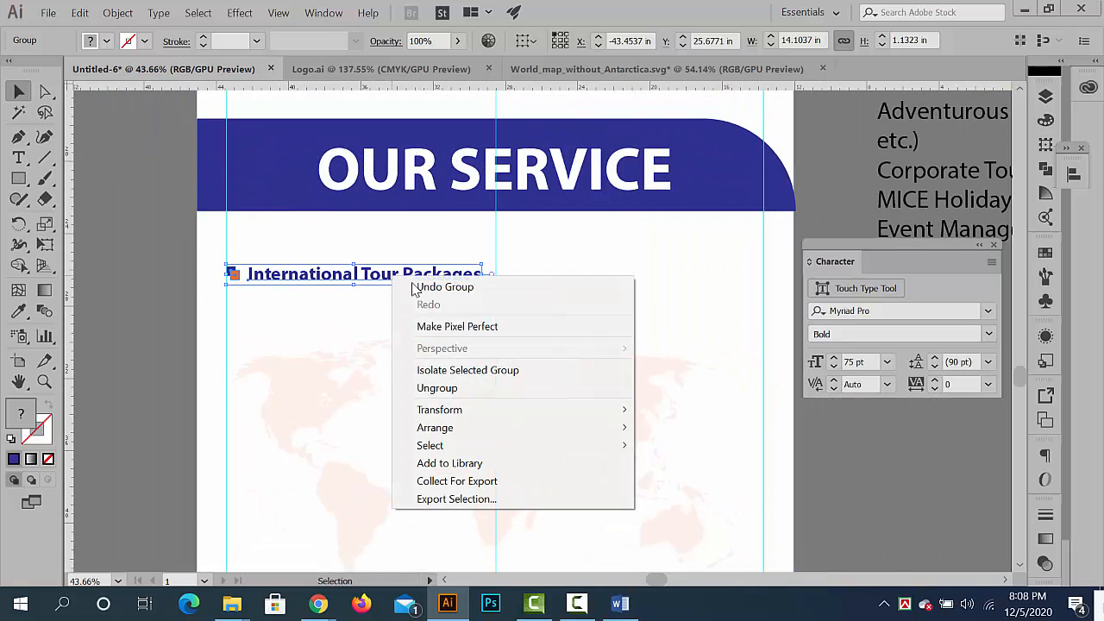
mouse_move(553, 402)
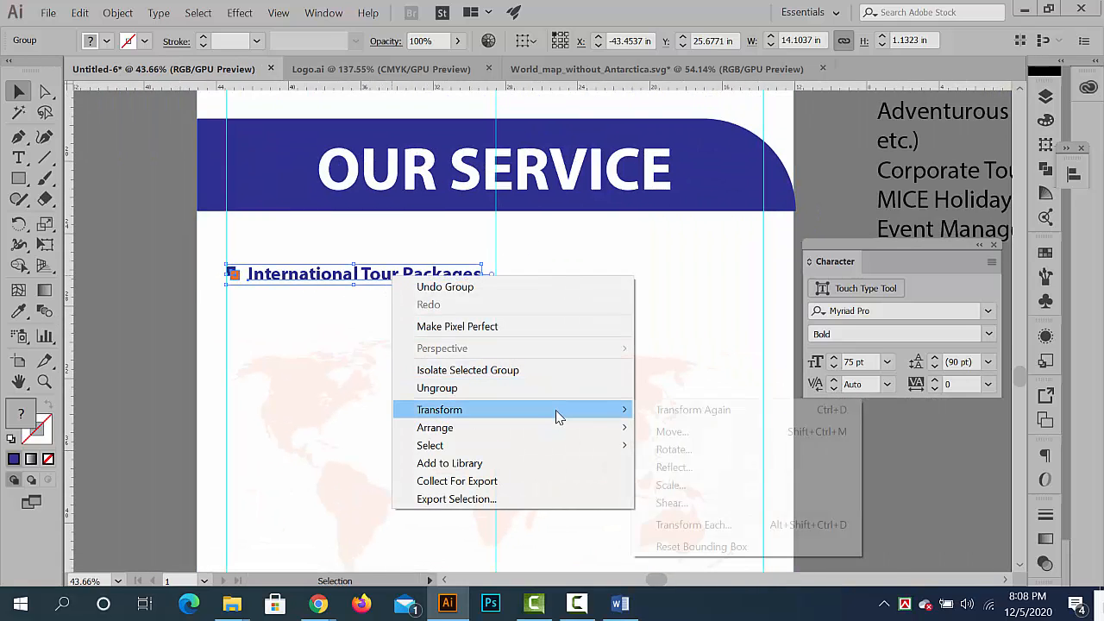
click(678, 433)
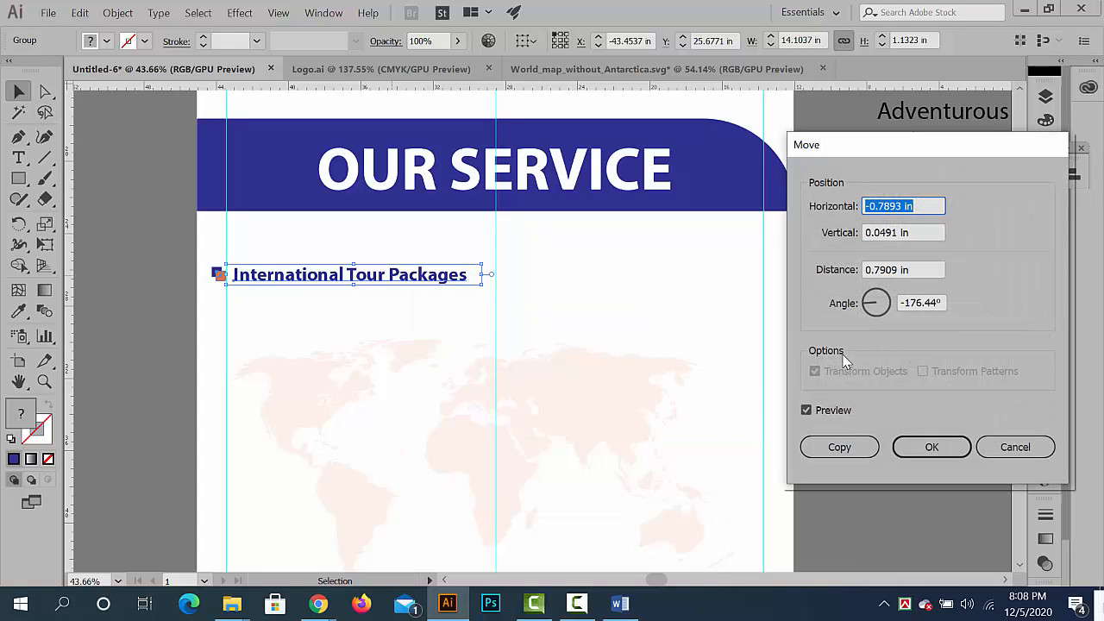
click(868, 232)
text(0)
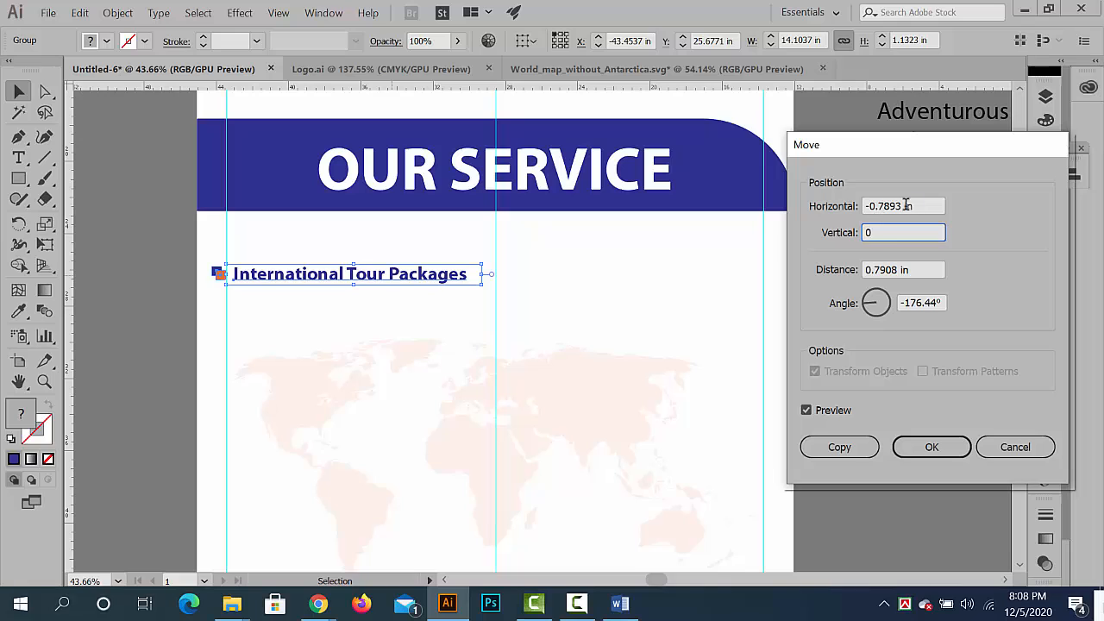
click(904, 206)
text(-0.5)
key(Up)
key(Up)
key(Up)
key(Up)
key(Up)
key(Up)
key(Up)
key(Up)
key(Up)
key(Up)
key(Up)
key(Up)
key(Up)
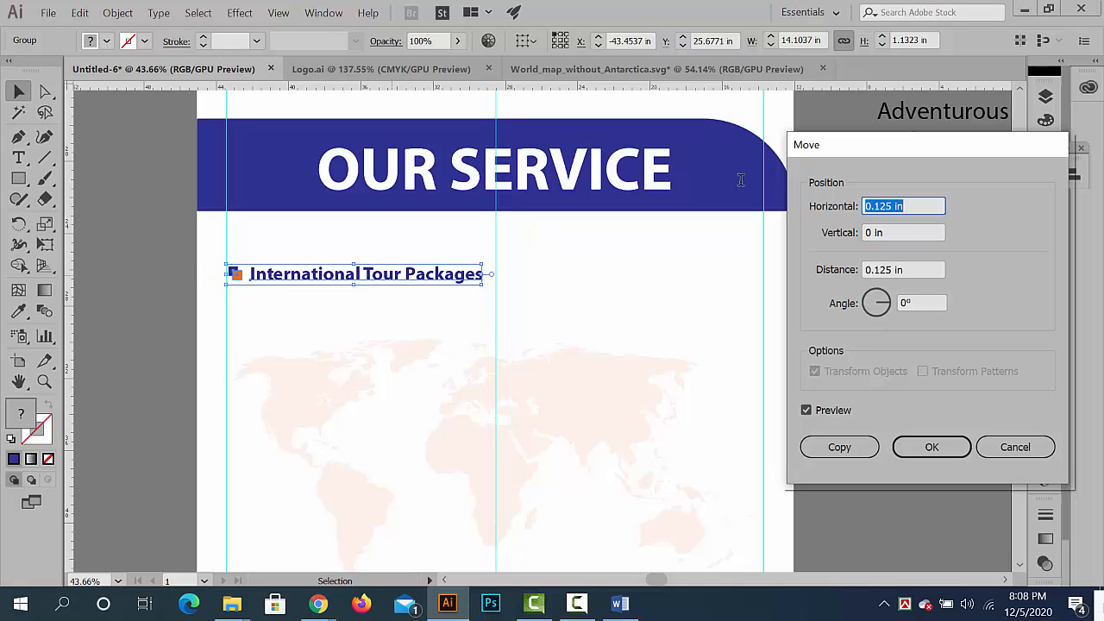
key(Up)
key(Up)
key(Up)
key(Up)
key(Up)
key(Up)
key(Up)
key(Up)
key(Up)
key(Up)
key(Up)
key(Up)
key(Up)
key(Up)
key(Up)
key(Up)
key(Up)
key(Up)
key(Up)
key(Up)
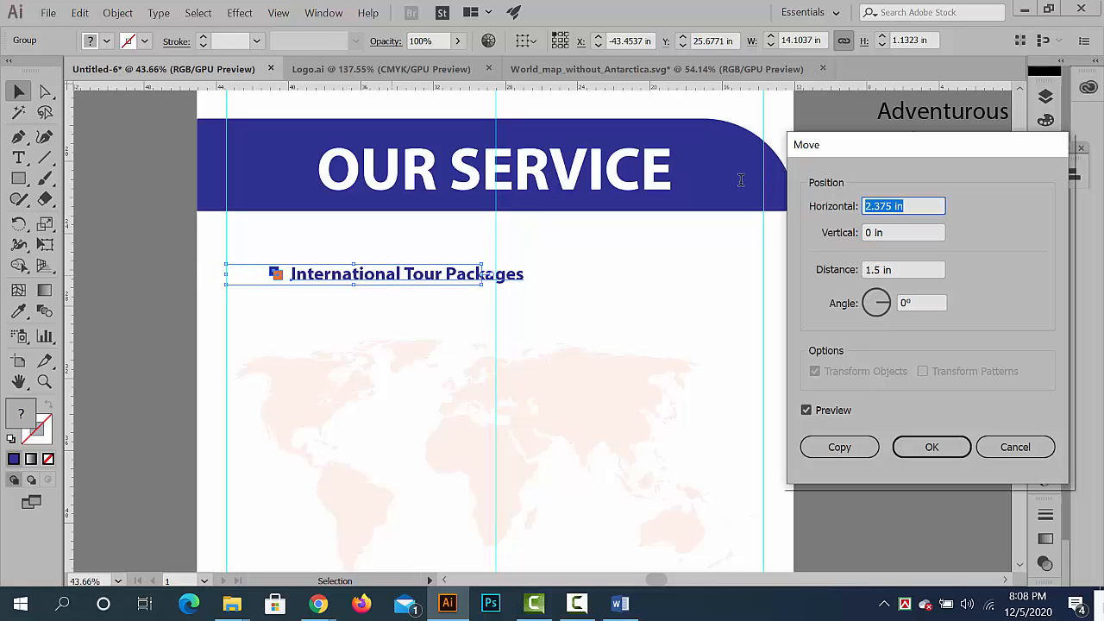
key(Up)
key(Up)
key(Up)
key(Up)
key(Up)
key(Up)
key(Up)
key(Up)
key(Up)
key(Up)
key(Up)
key(Up)
key(Up)
key(Up)
key(Up)
key(Up)
key(Up)
key(Up)
key(Up)
key(Up)
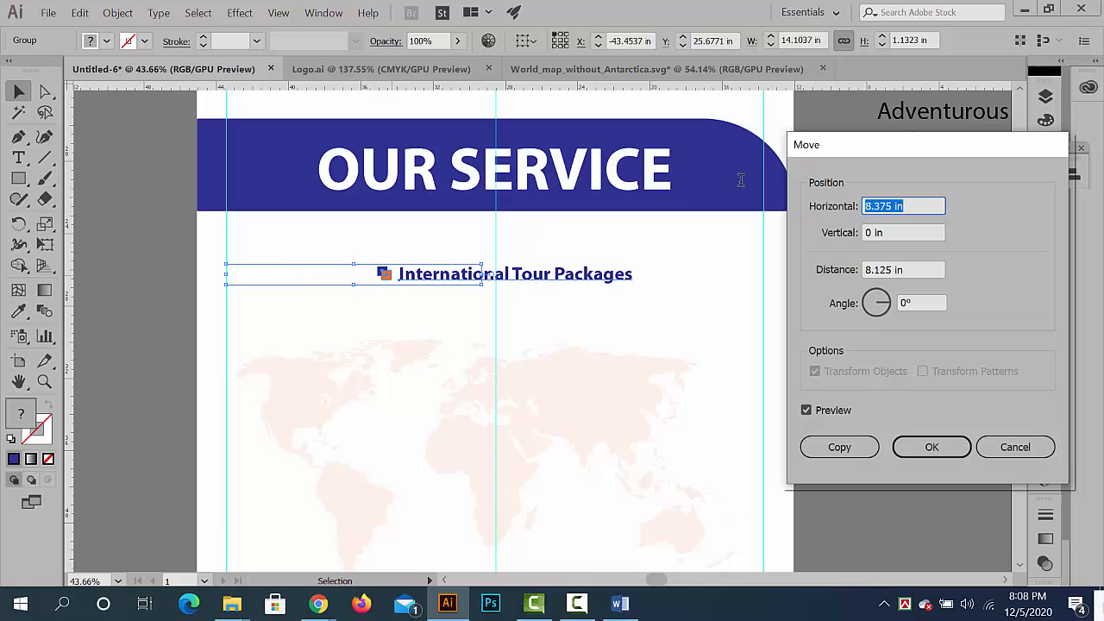
key(Up)
key(Up)
key(Up)
key(Up)
key(Up)
key(Up)
key(Up)
key(Up)
key(Up)
key(Up)
key(Up)
key(Up)
key(Up)
key(Up)
key(Up)
key(Up)
key(Up)
key(Up)
key(Up)
key(Up)
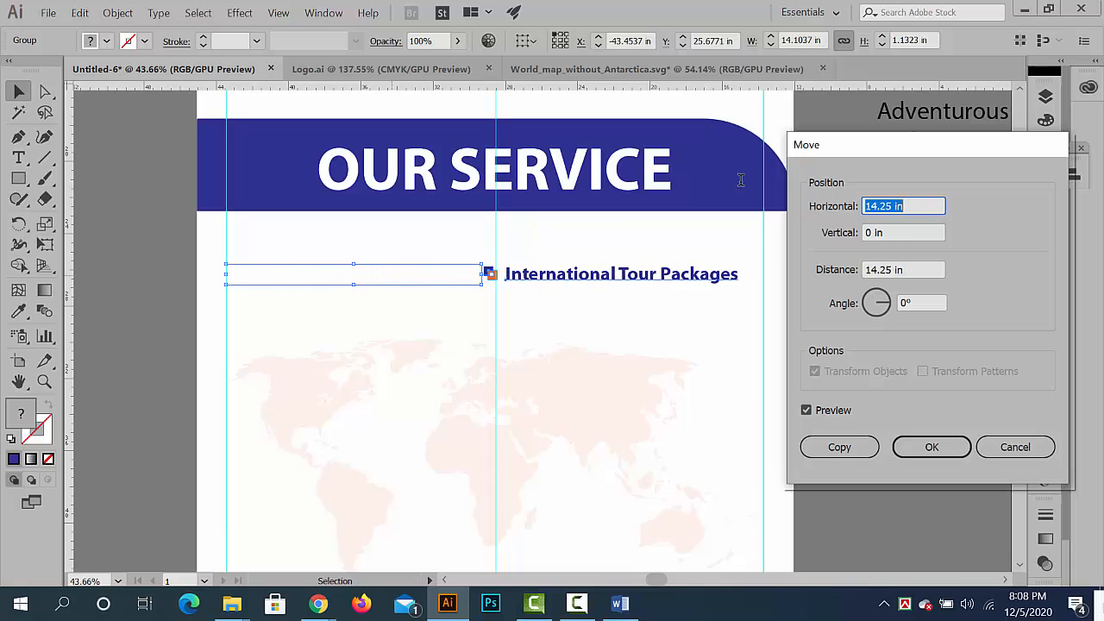
key(Up)
key(Up)
key(Up)
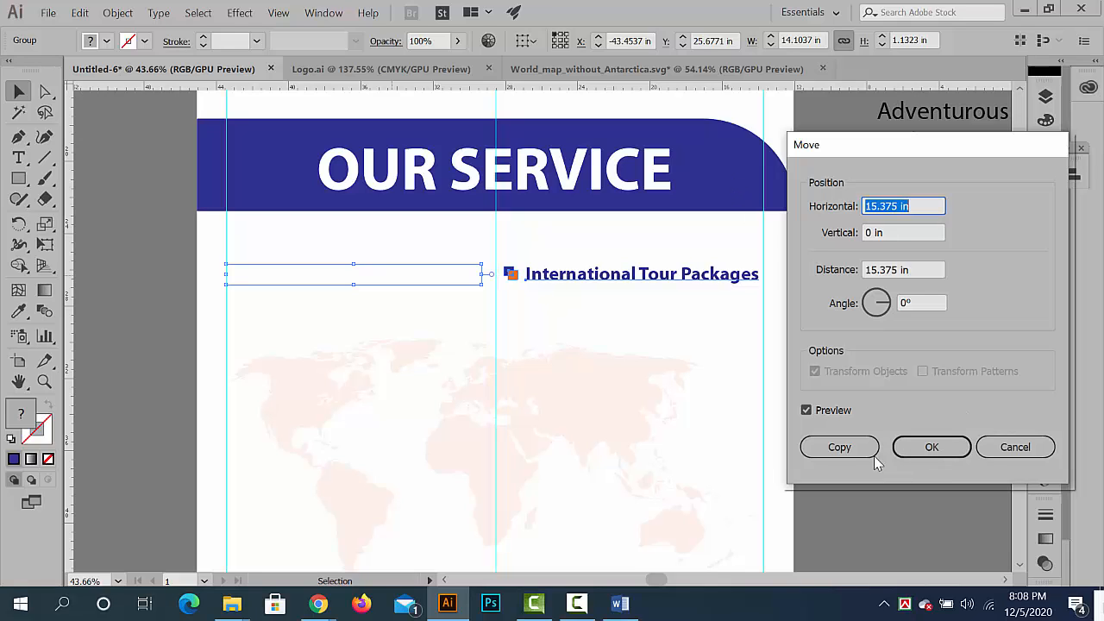
click(839, 447)
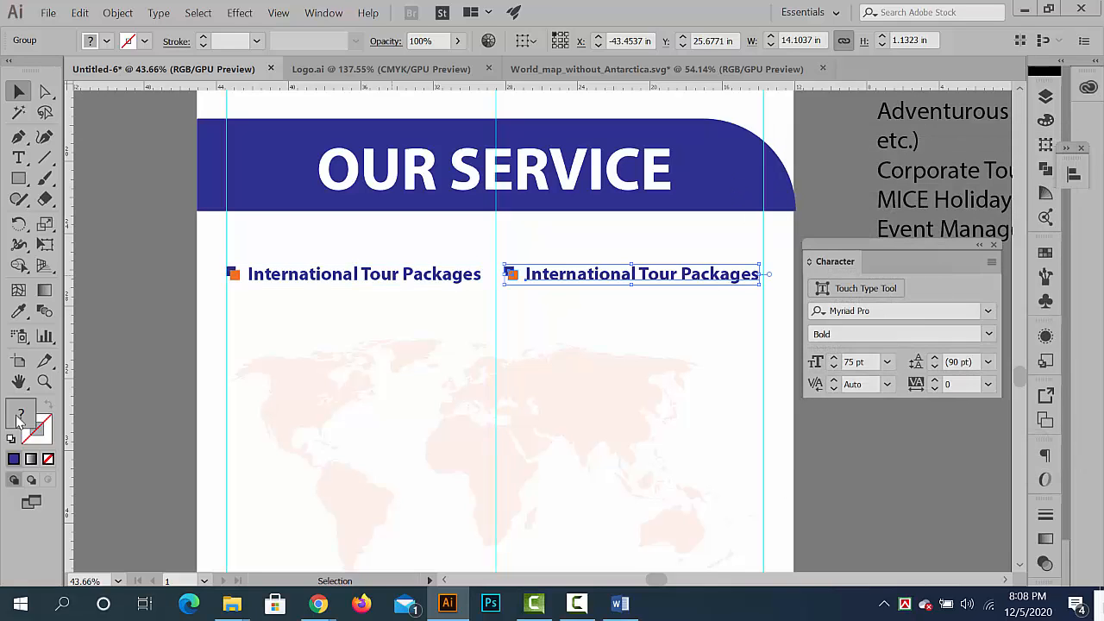
click(749, 559)
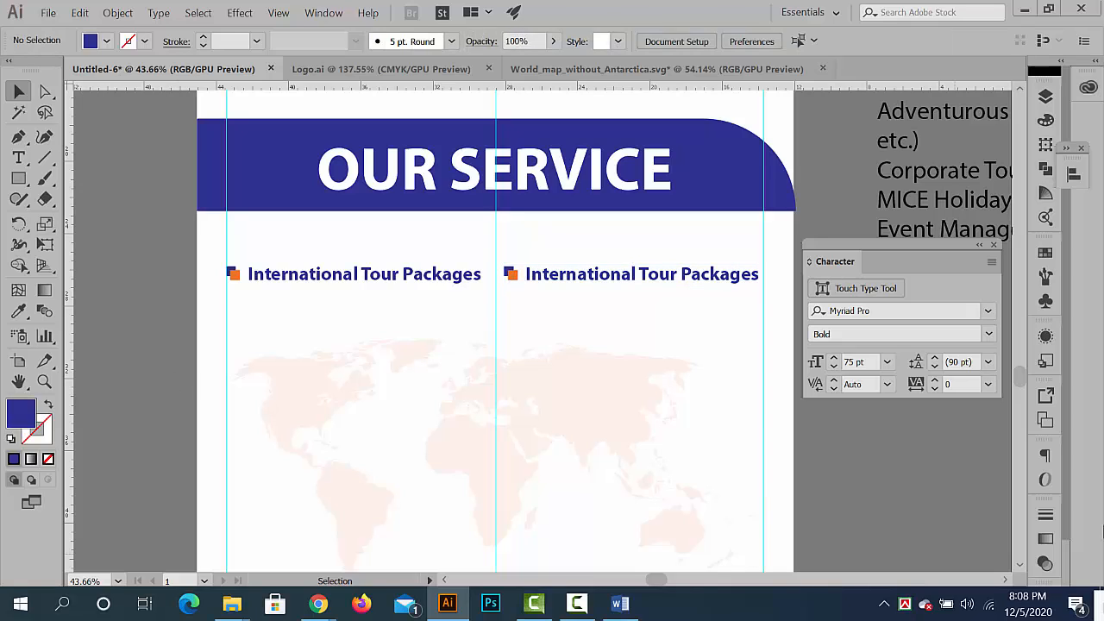
click(411, 279)
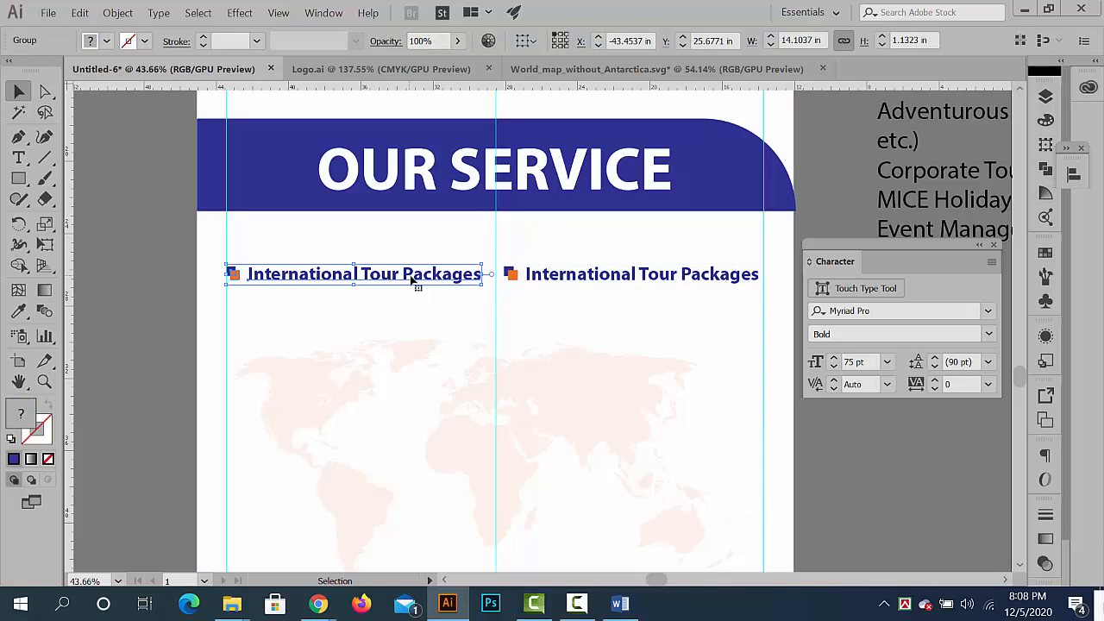
right_click(564, 286)
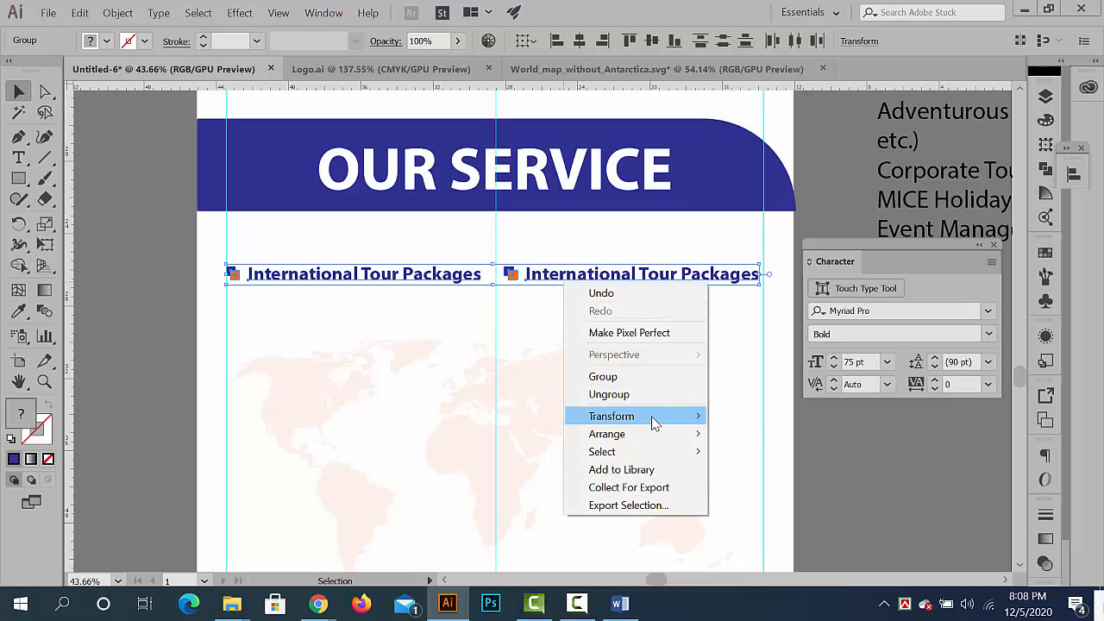
mouse_move(661, 426)
click(774, 456)
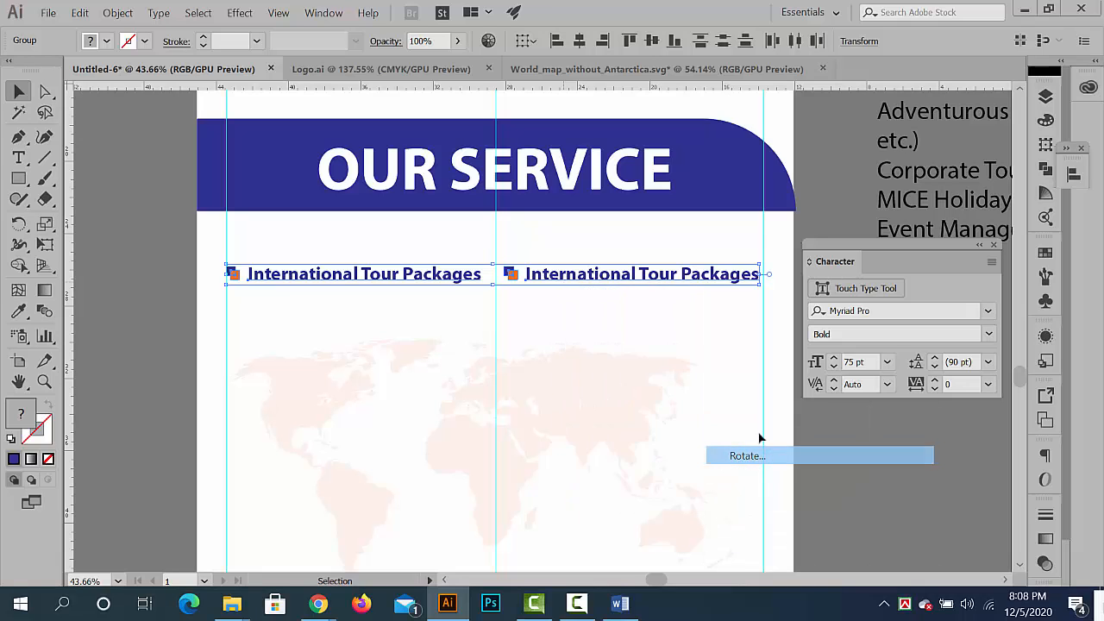
click(749, 437)
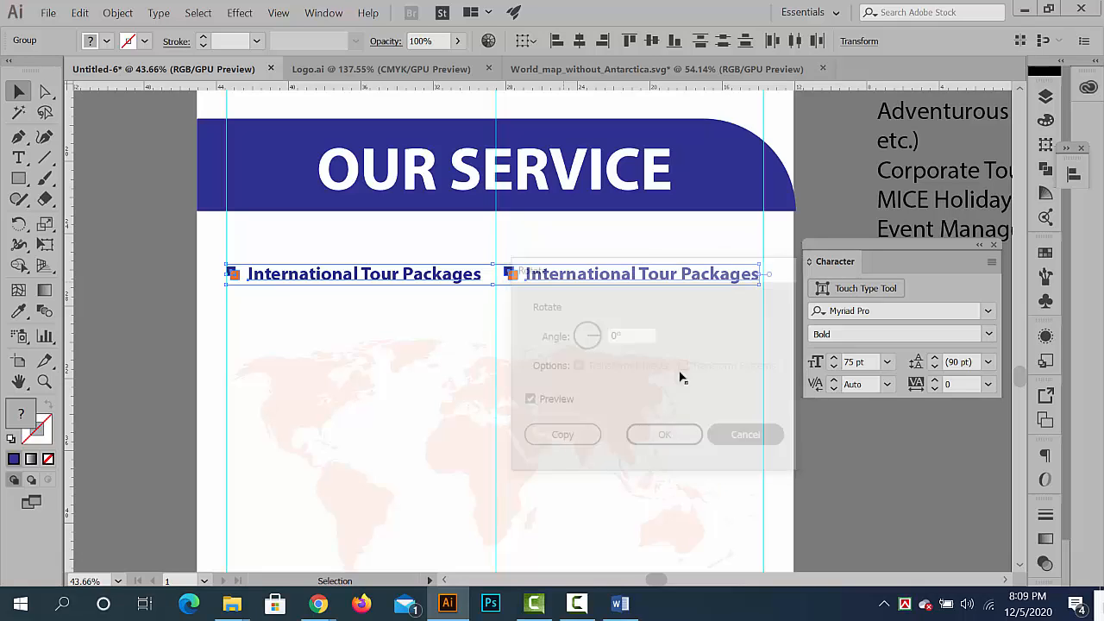
right_click(627, 277)
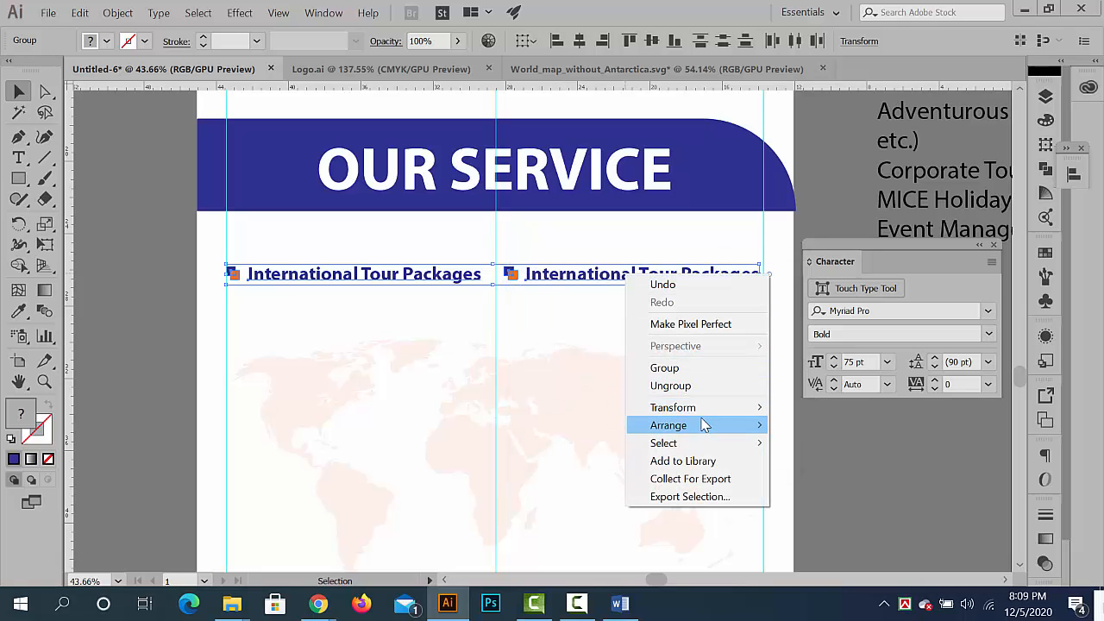
mouse_move(706, 408)
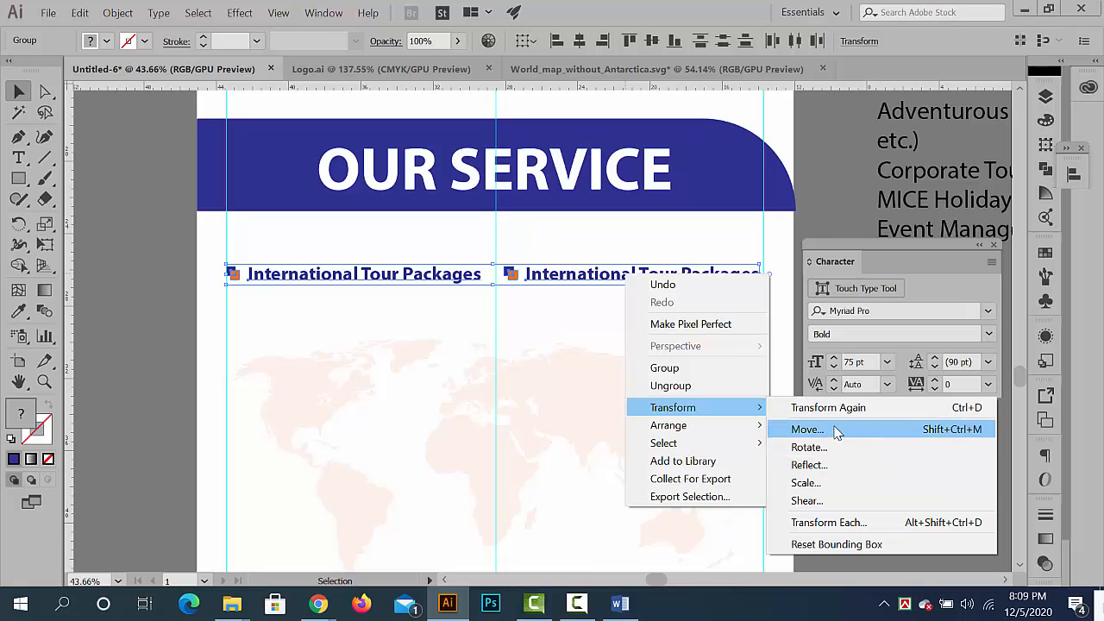
click(808, 429)
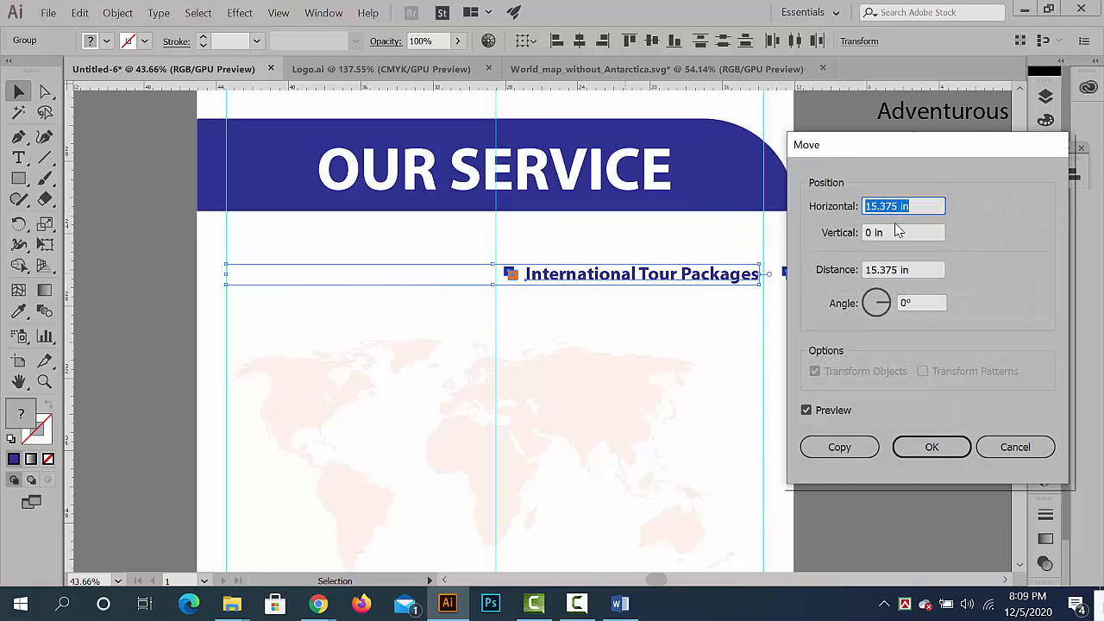
click(1016, 446)
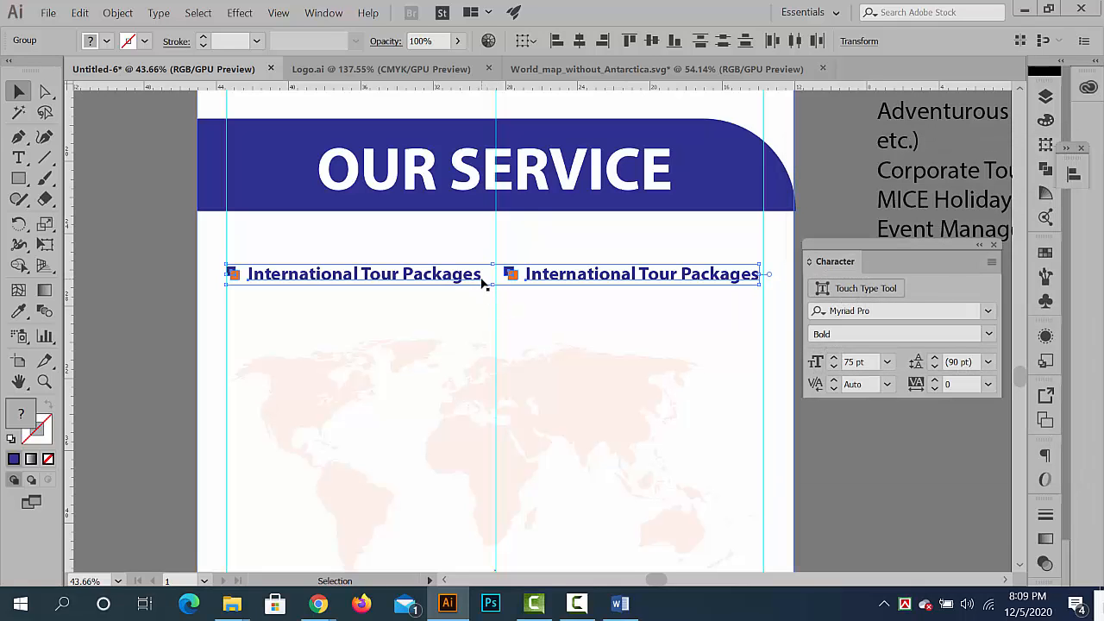
- Create a copy of both selected bullet entries offset 0 in horizontally and 2 in vertically
right_click(477, 284)
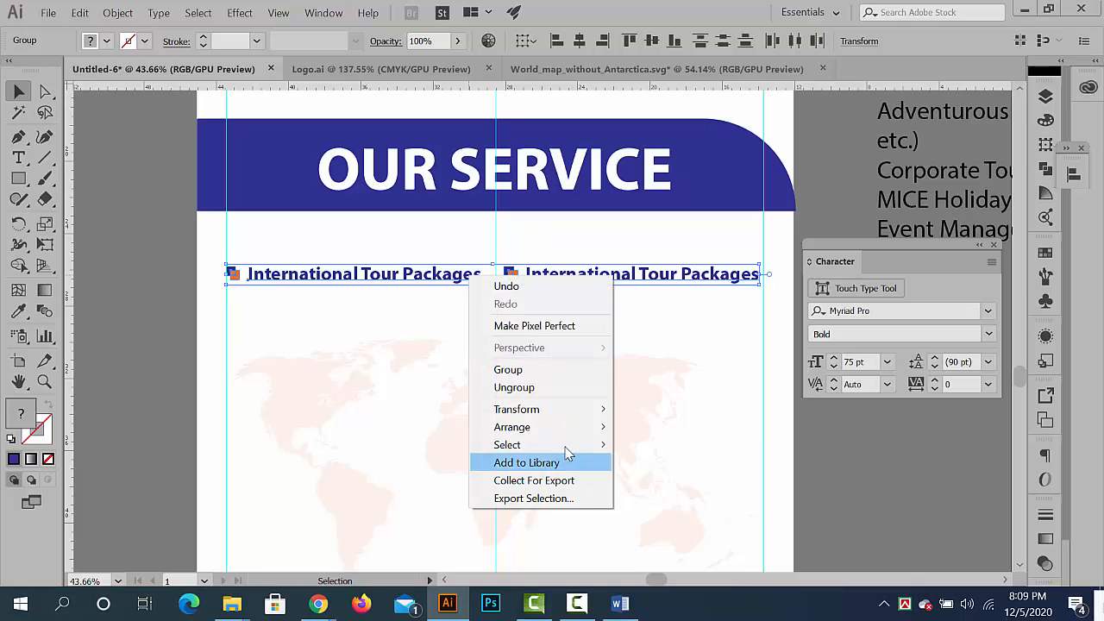
mouse_move(552, 409)
click(685, 434)
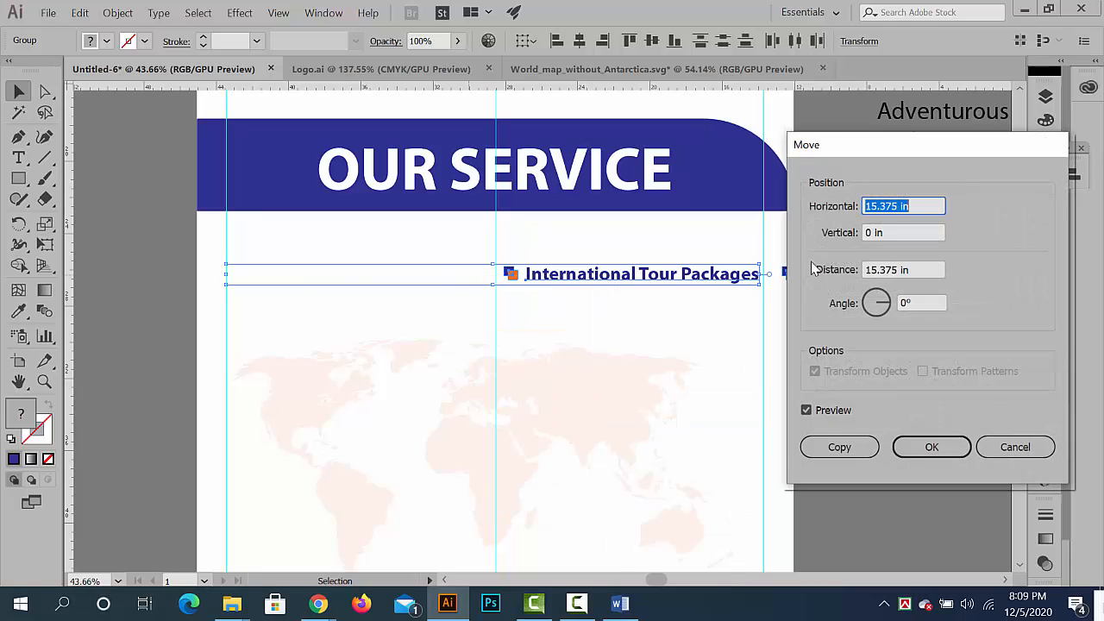
text(0)
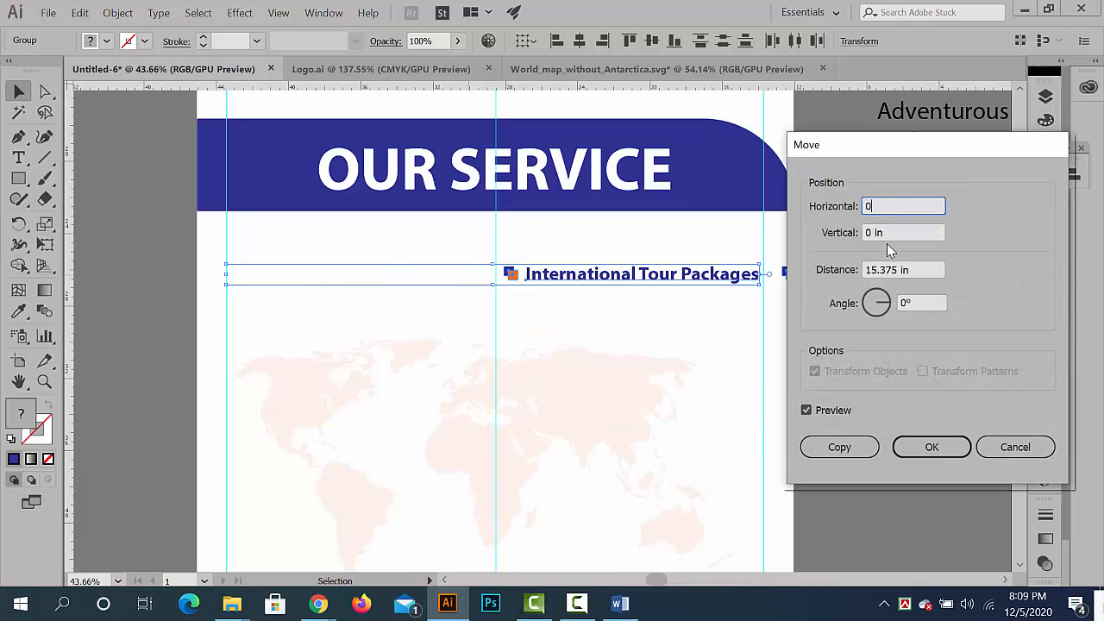
key(Tab)
key(Up)
key(Up)
key(Up)
key(Up)
key(Up)
key(Up)
key(Up)
key(Up)
key(Up)
key(Up)
key(Up)
key(Up)
key(Up)
key(Up)
key(Up)
key(Up)
key(Up)
key(Up)
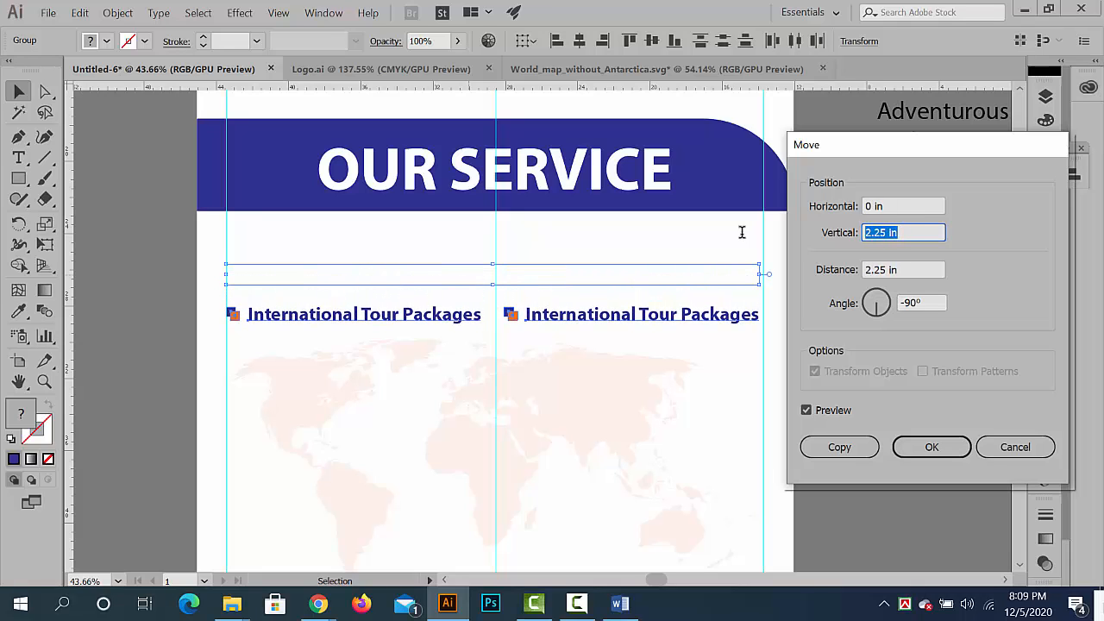
key(Up)
key(Down)
key(Down)
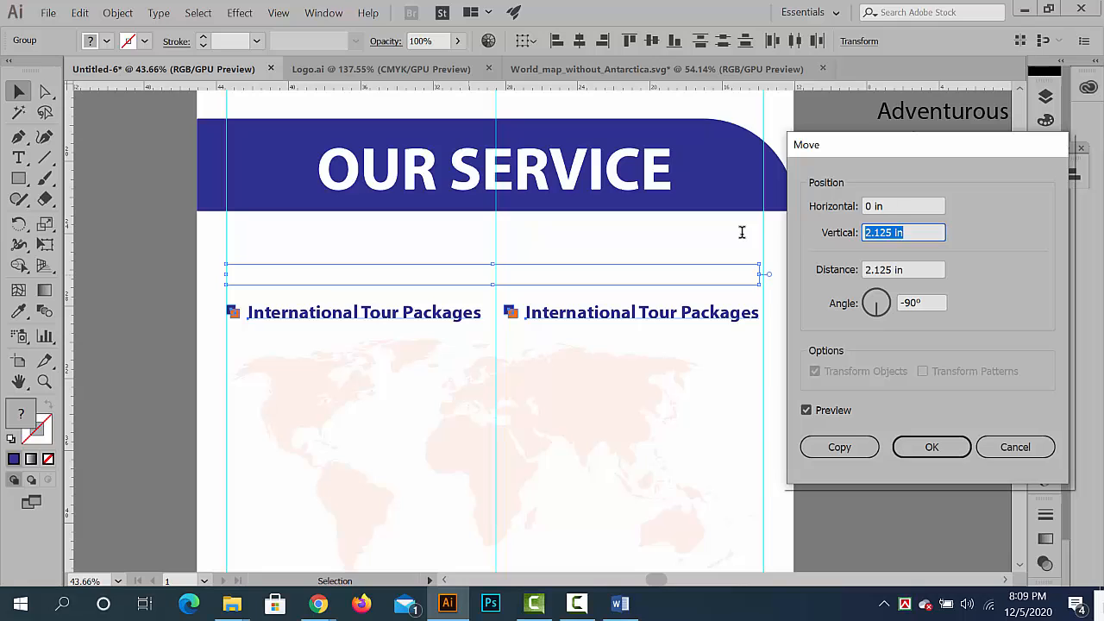
key(Down)
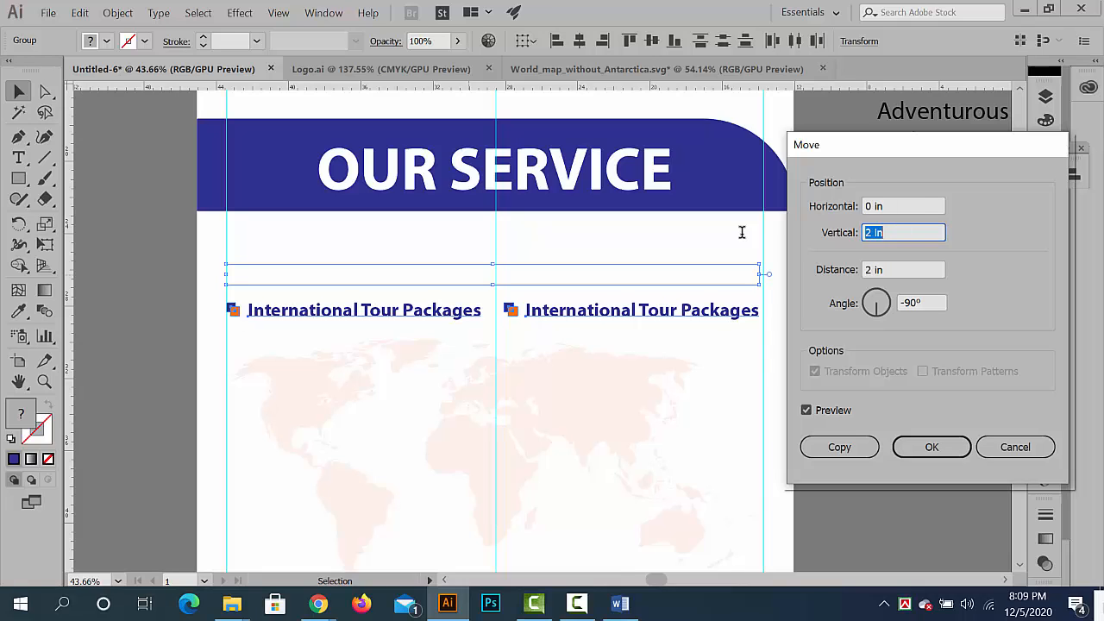
click(840, 447)
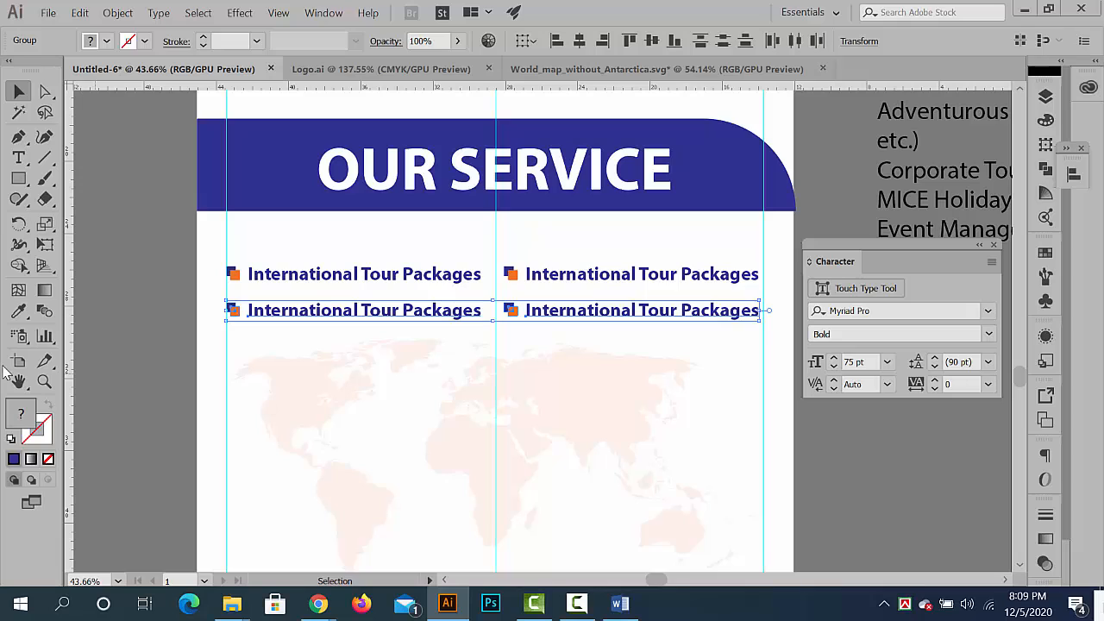
- Repeat the 2 in downward copy three more times to make five rows of bullet entries, and deselect them
key(ctrl+d)
key(ctrl+d)
key(ctrl+d)
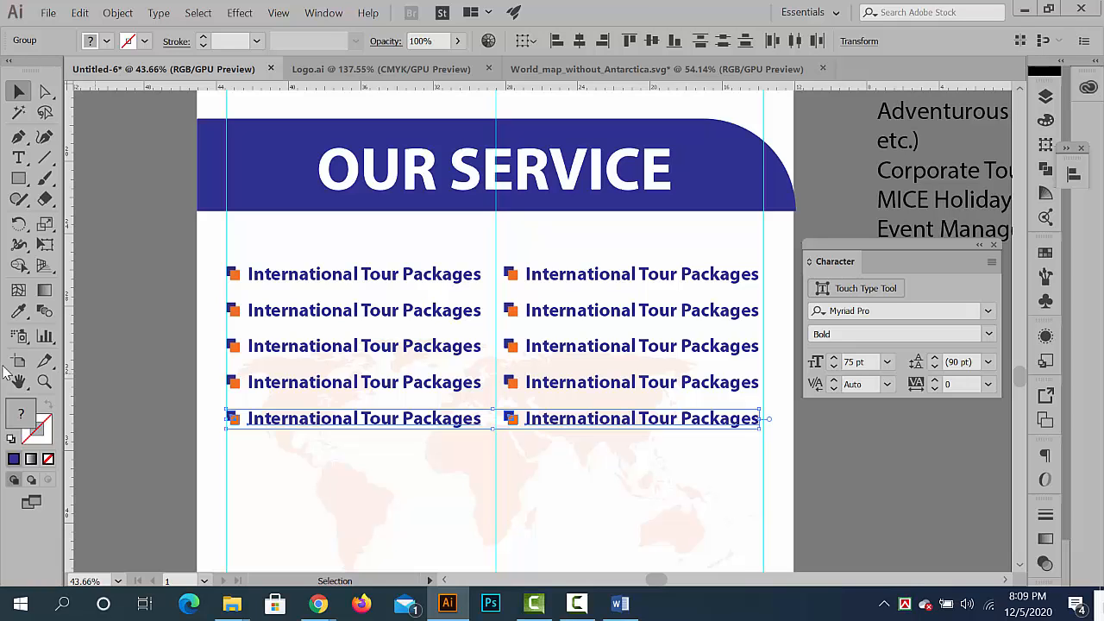
click(148, 305)
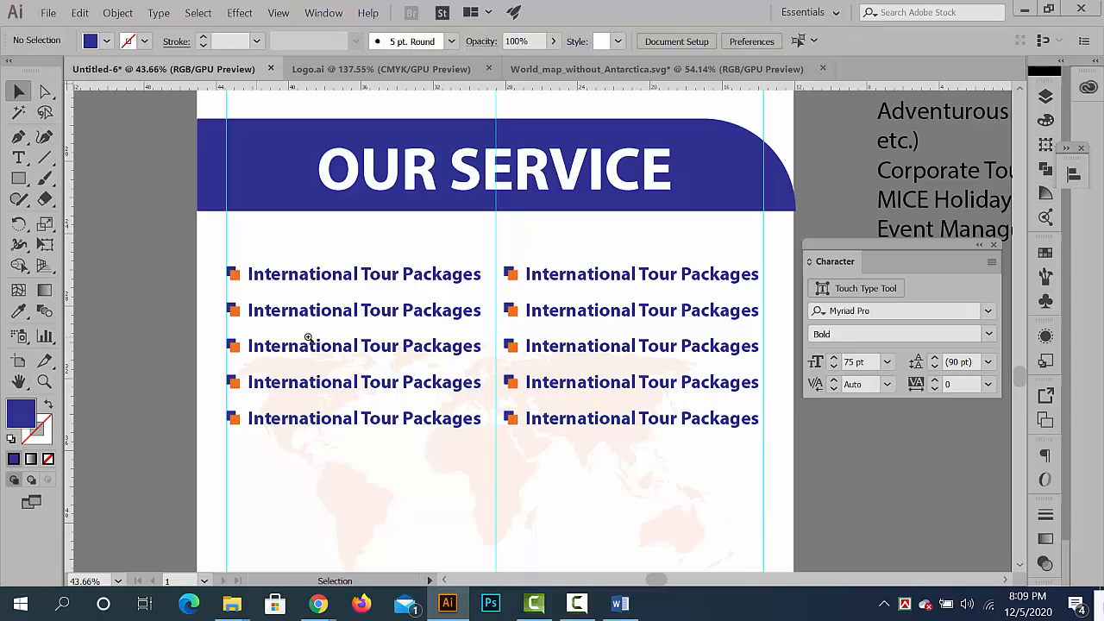
- Examine how the two-column service list sits within the whole banner, from the logo to the empty lower area
drag(312, 337, 222, 307)
drag(330, 331, 267, 267)
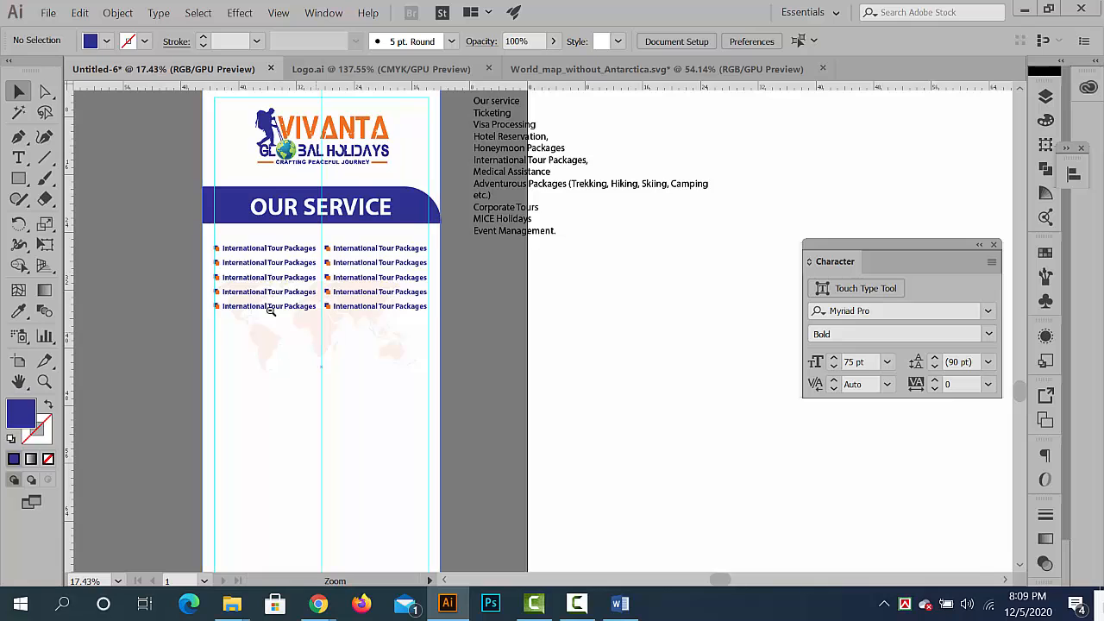
drag(271, 311, 259, 285)
drag(259, 285, 298, 239)
drag(372, 222, 443, 261)
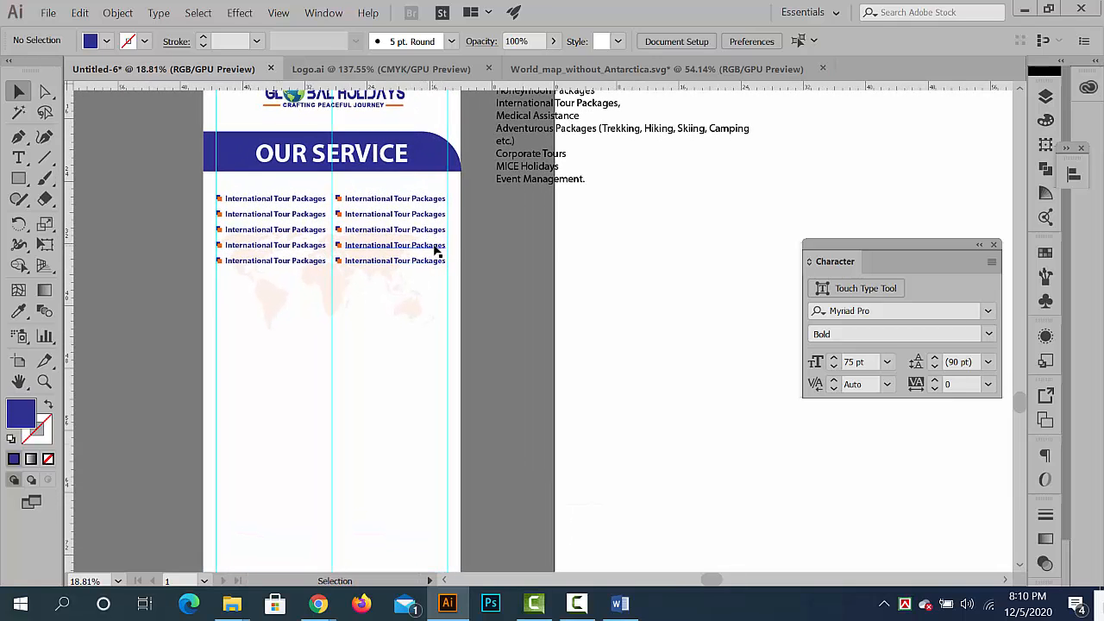
scroll(434, 250, up, 2)
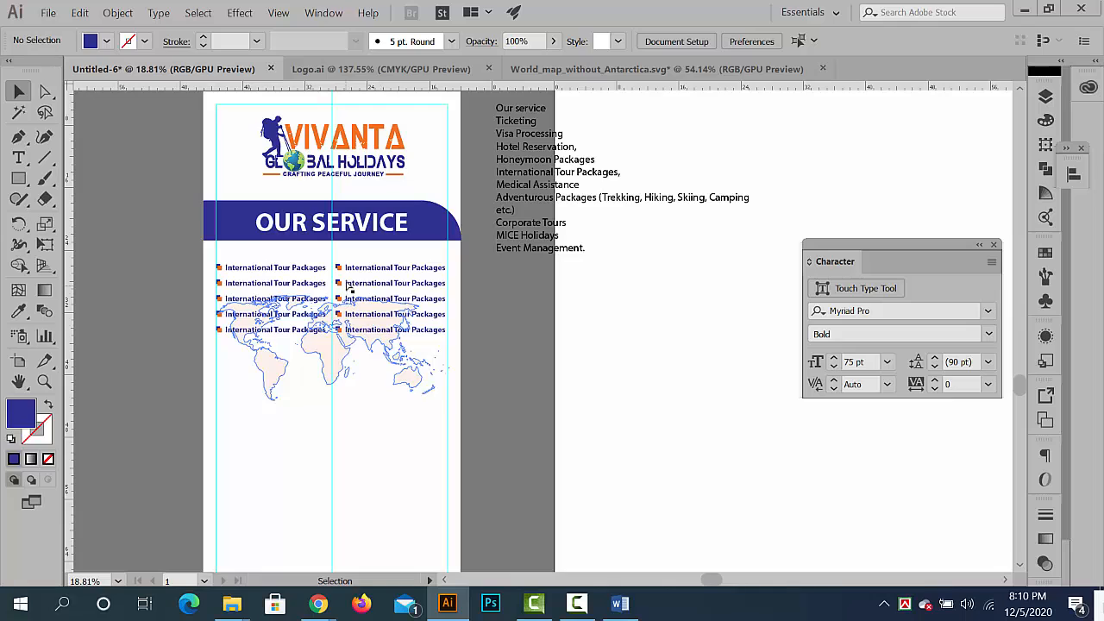
drag(347, 284, 363, 303)
drag(458, 336, 344, 307)
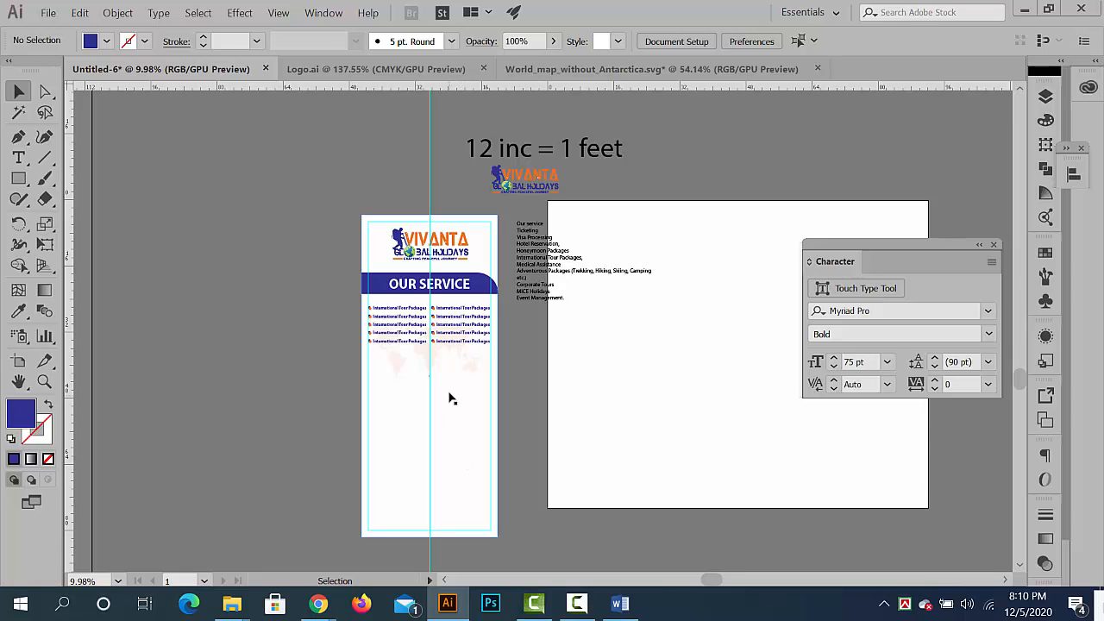
drag(467, 312, 634, 357)
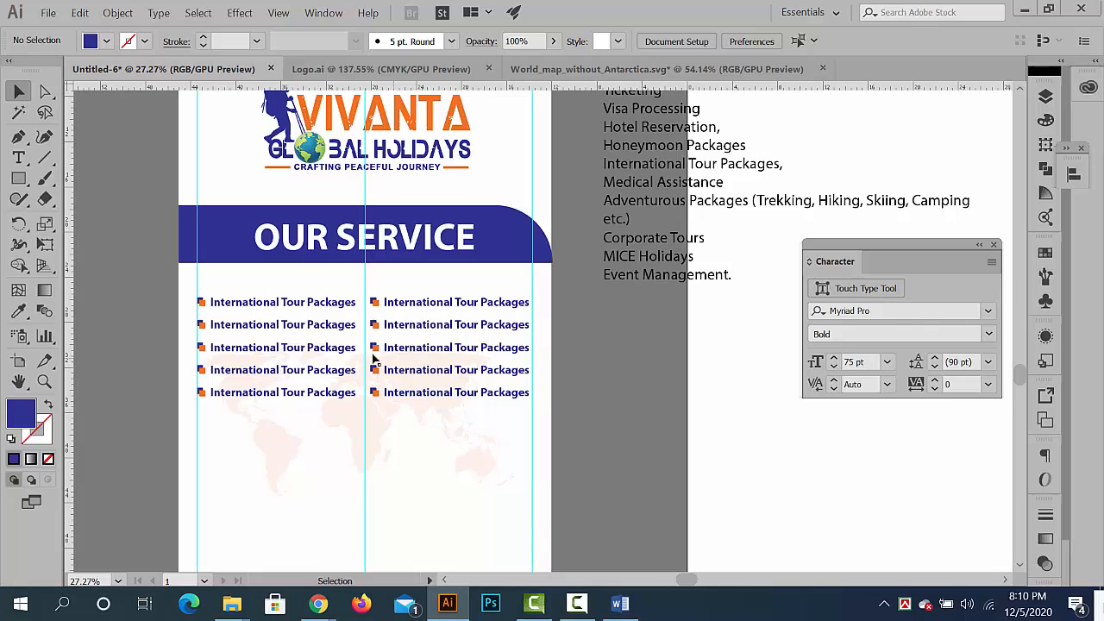
drag(517, 294, 469, 287)
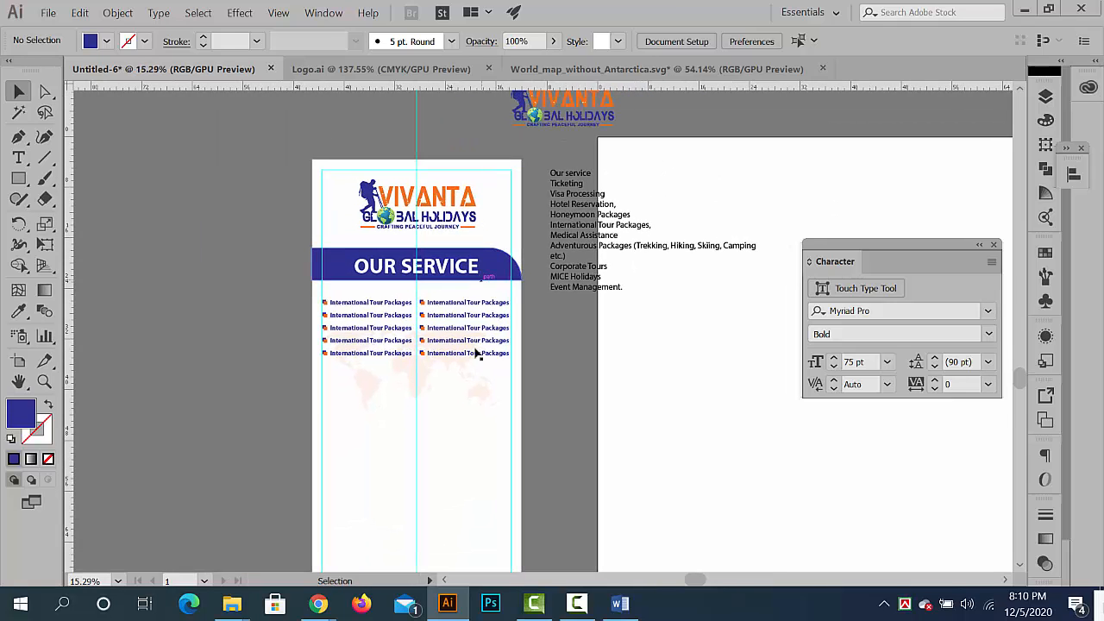
scroll(454, 371, down, 5)
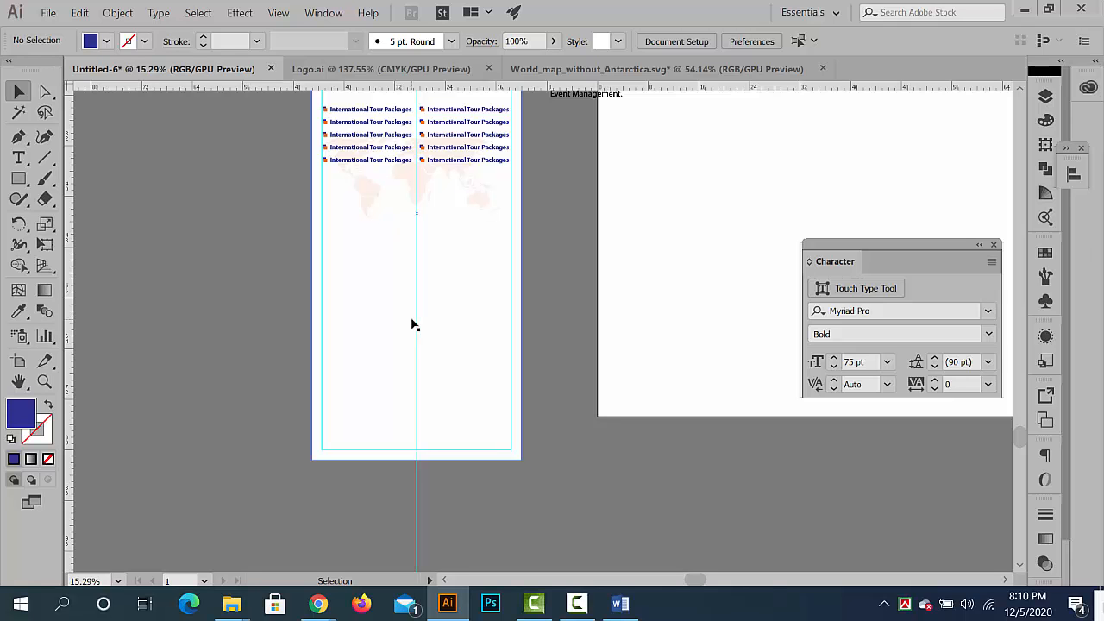
scroll(558, 365, up, 5)
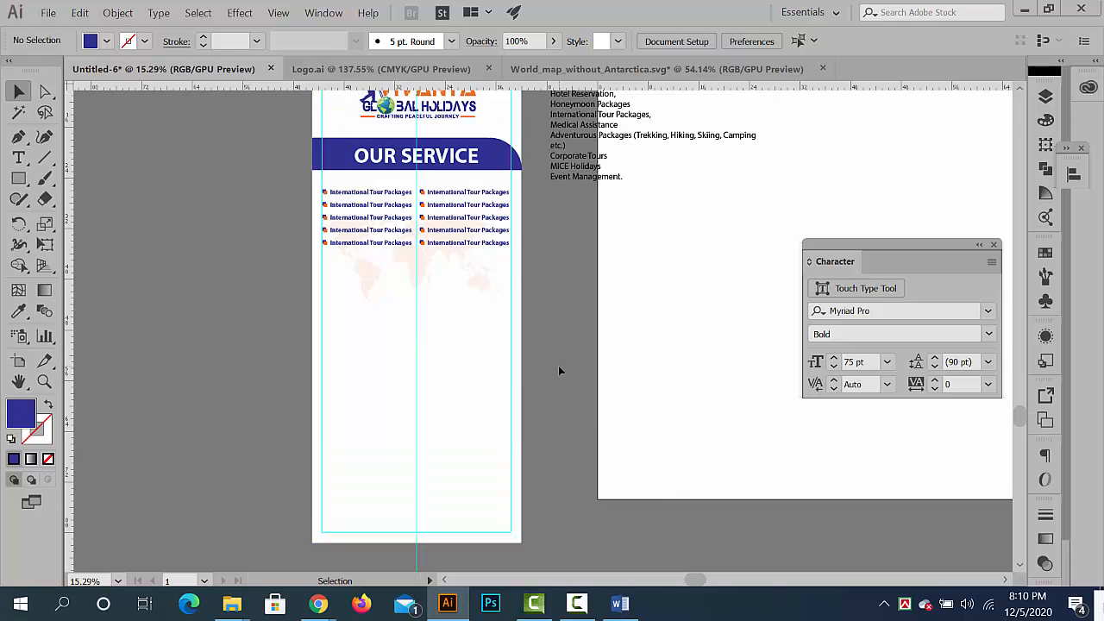
drag(418, 306, 479, 334)
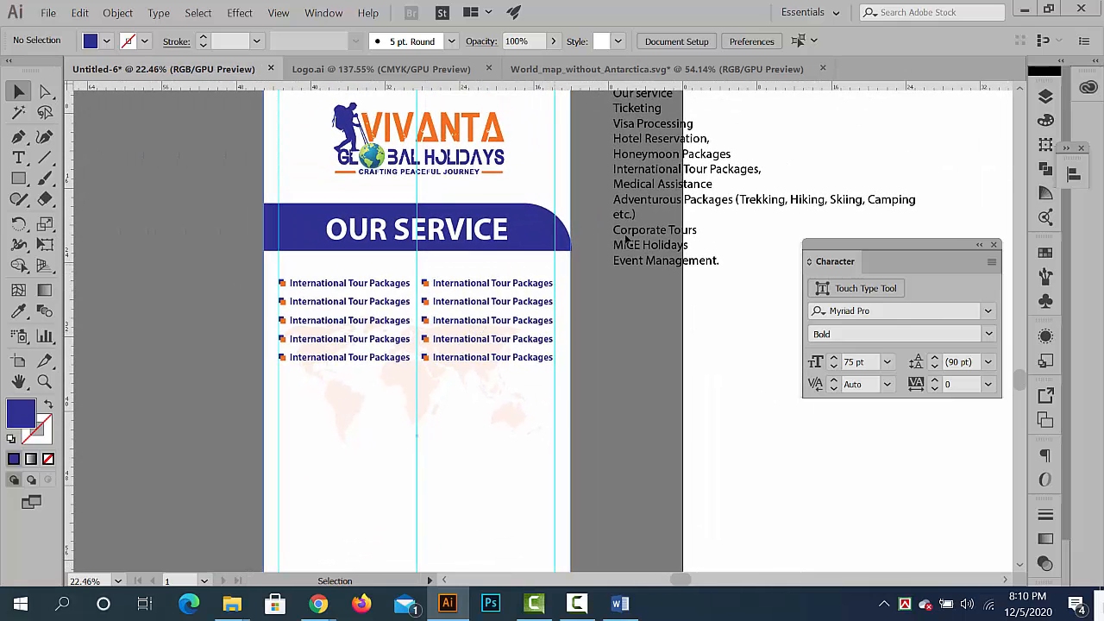
- Copy the word Ticketing from the service text beside the banner and leave text editing
drag(627, 240, 556, 370)
drag(594, 217, 682, 265)
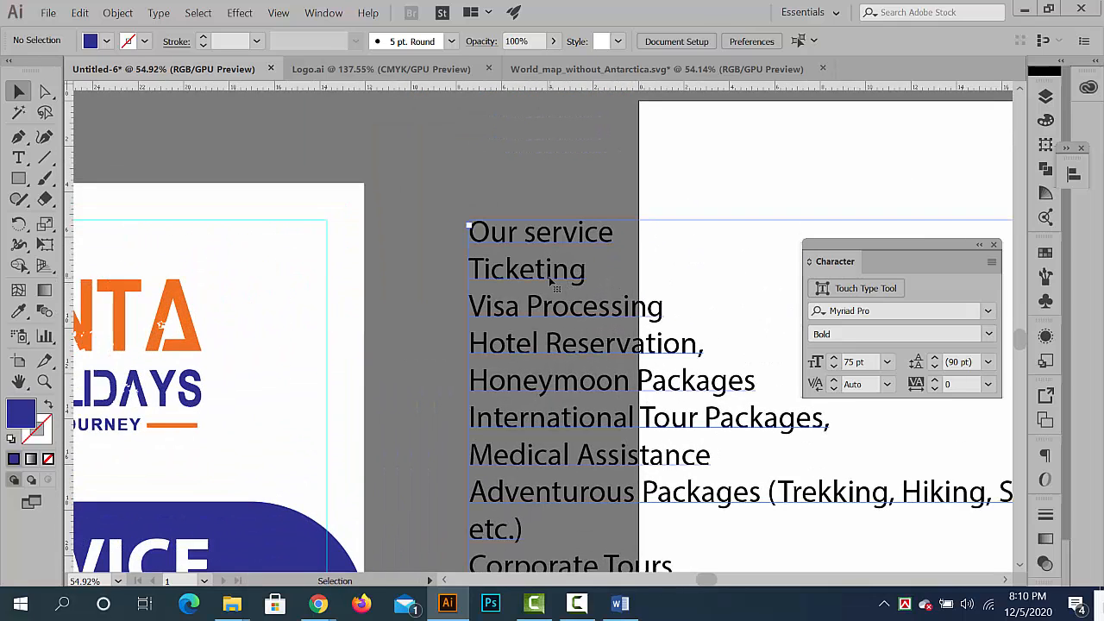
double_click(597, 270)
drag(597, 270, 469, 270)
key(ctrl+c)
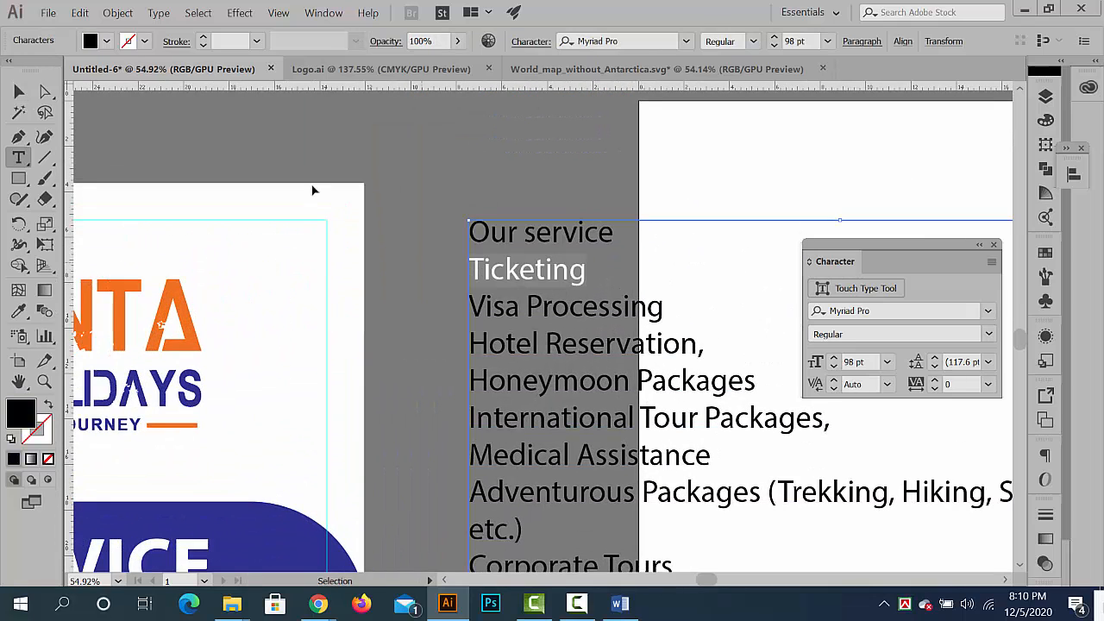
key(Escape)
click(400, 152)
- Isolate the first bullet group in the left column and replace its text with the copied word Ticketing
drag(380, 232, 233, 277)
drag(233, 276, 555, 288)
click(343, 257)
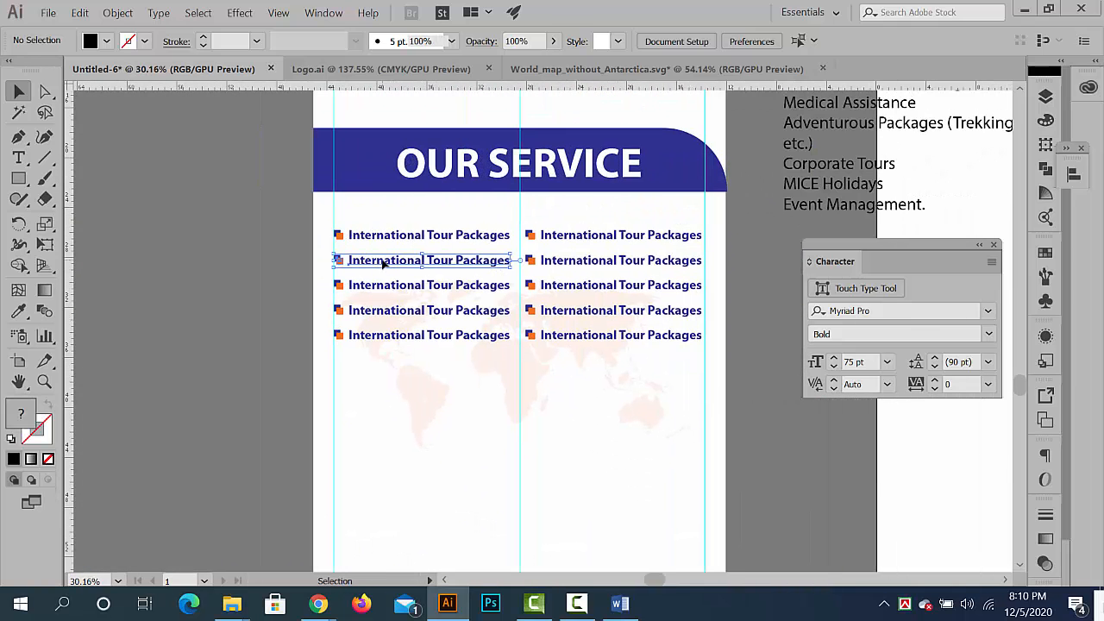
scroll(303, 259, up, 2)
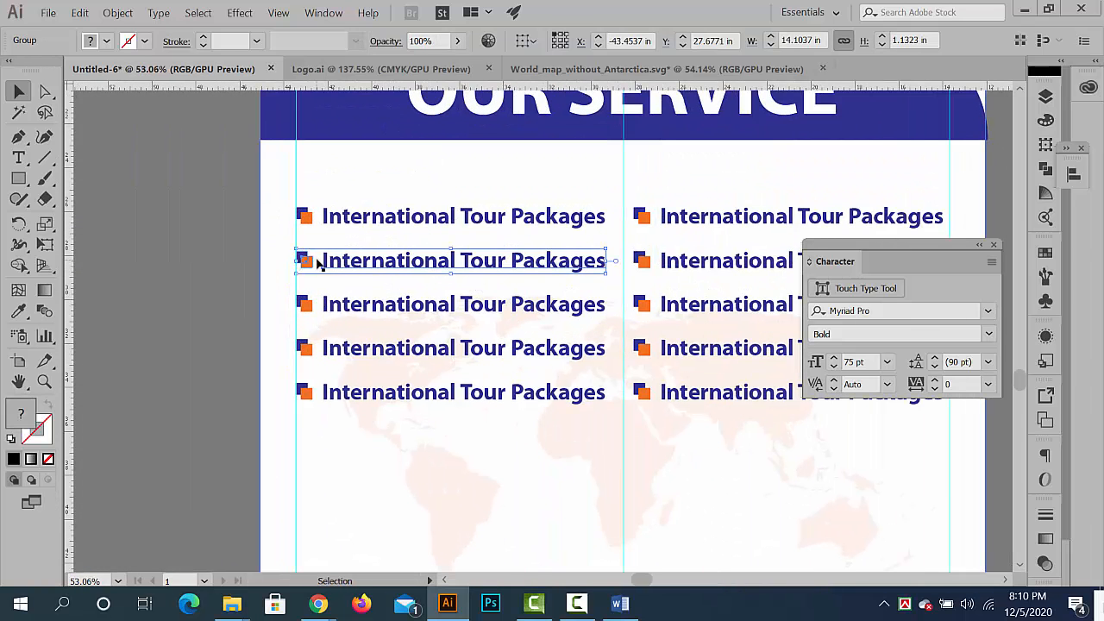
click(376, 222)
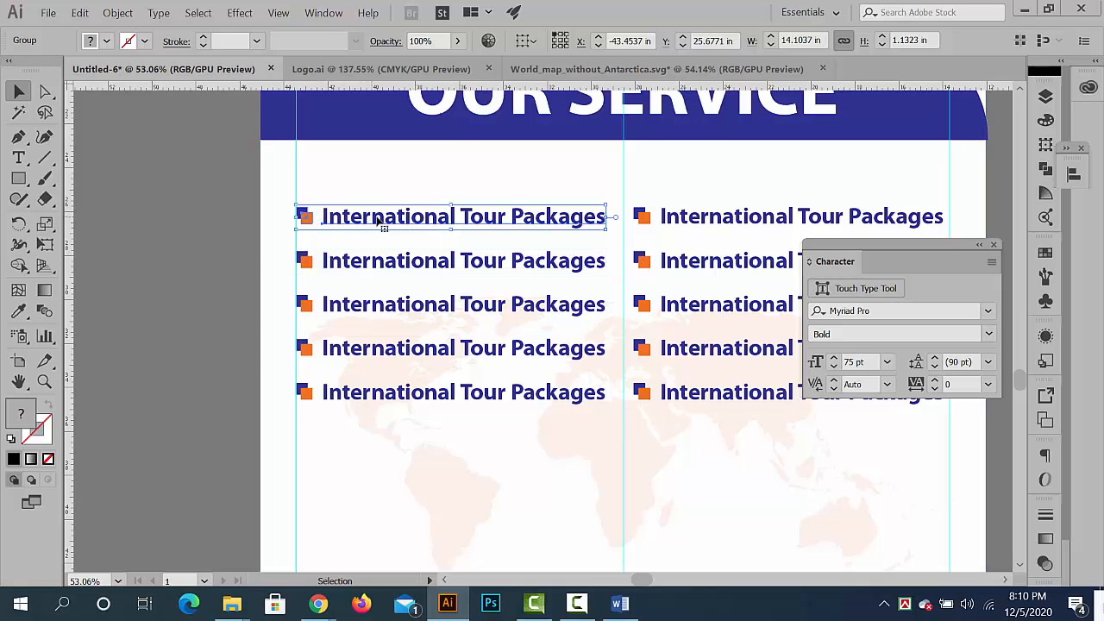
double_click(377, 220)
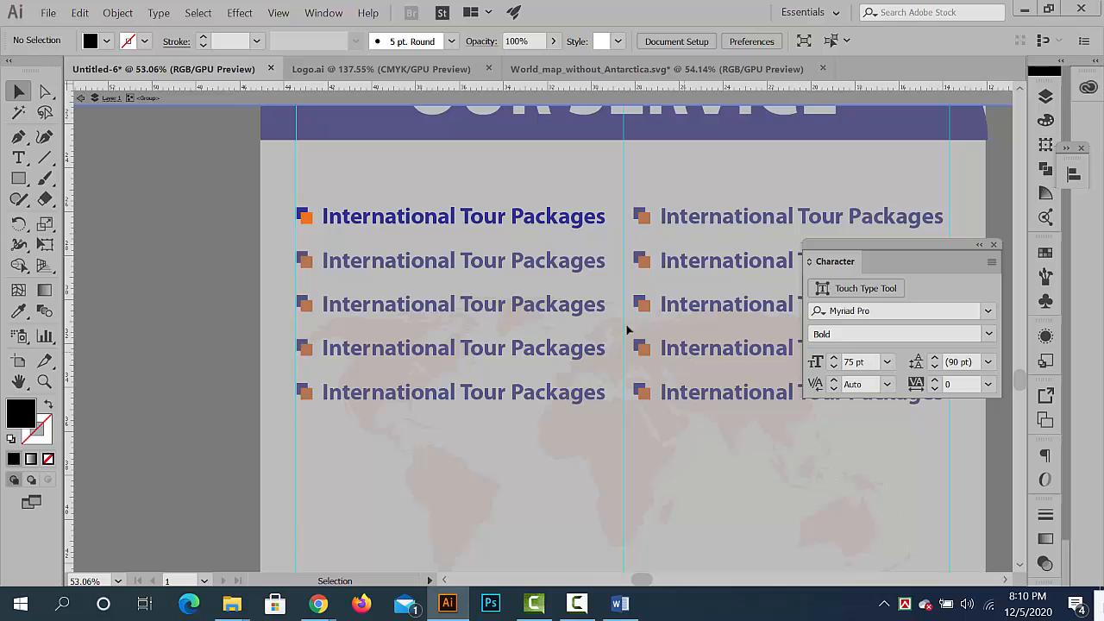
click(480, 217)
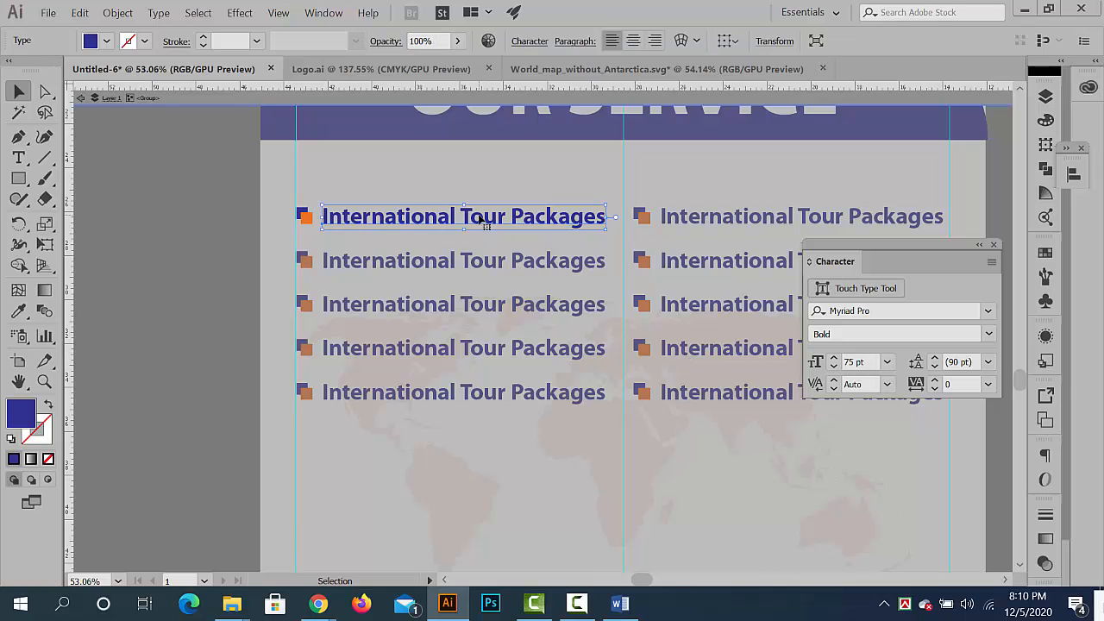
double_click(485, 218)
key(ctrl+a)
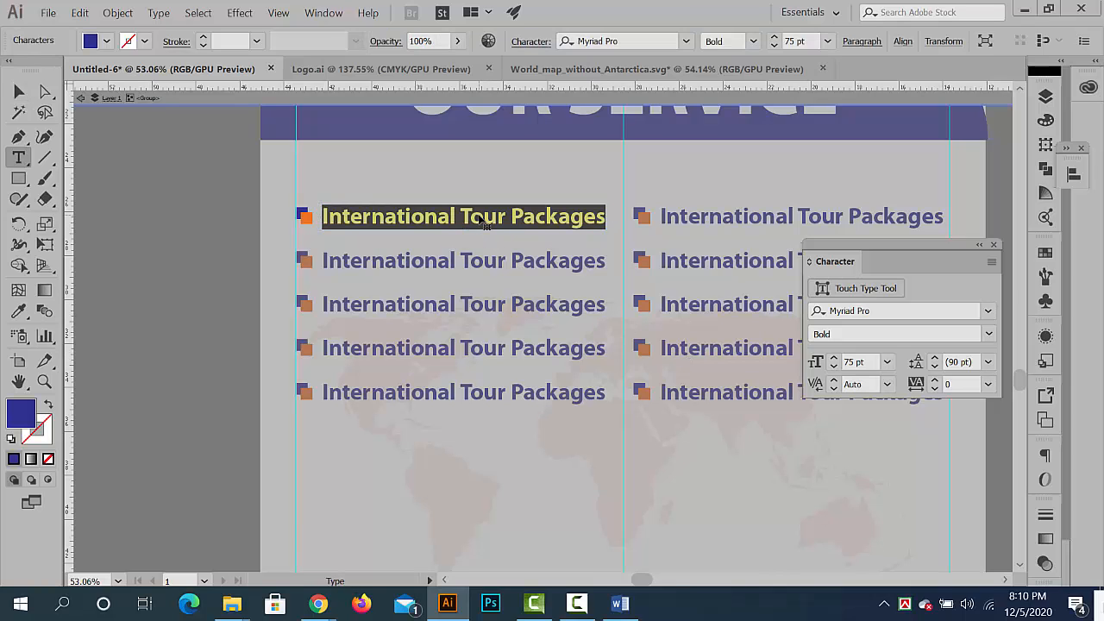
key(ctrl+v)
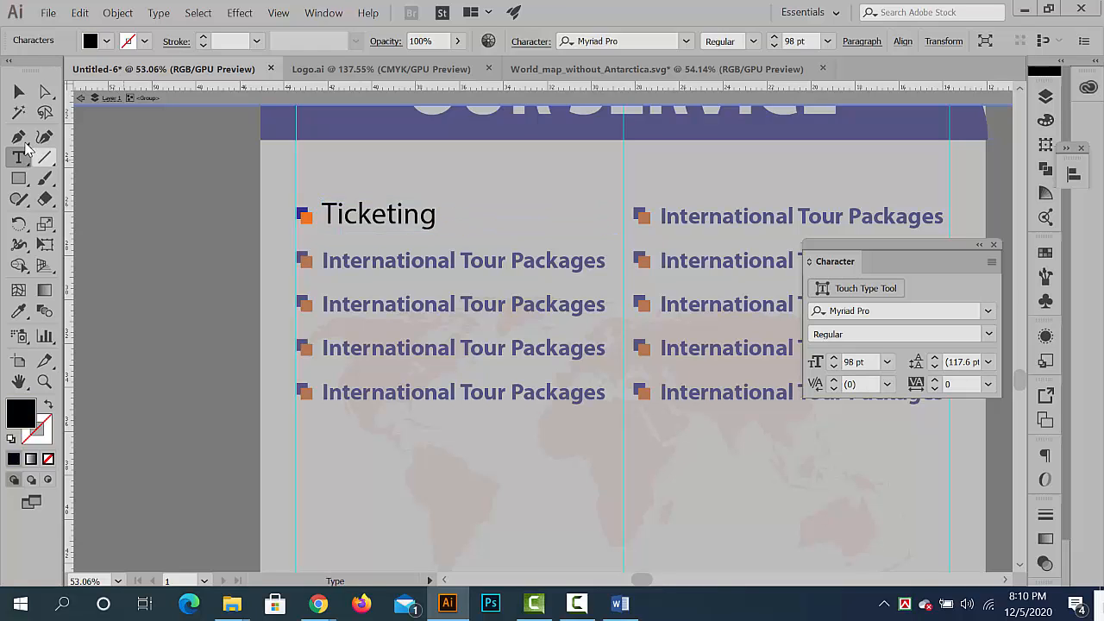
- Match the Ticketing text to the bold blue 75 pt formatting sampled from the entry below it with the Eyedropper
click(19, 91)
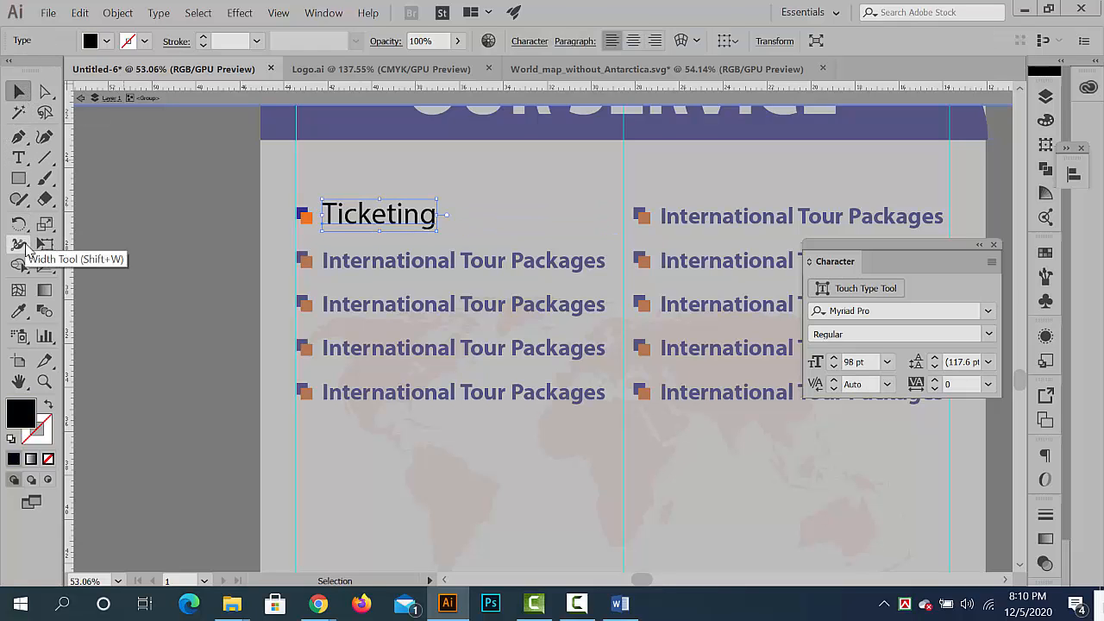
click(29, 311)
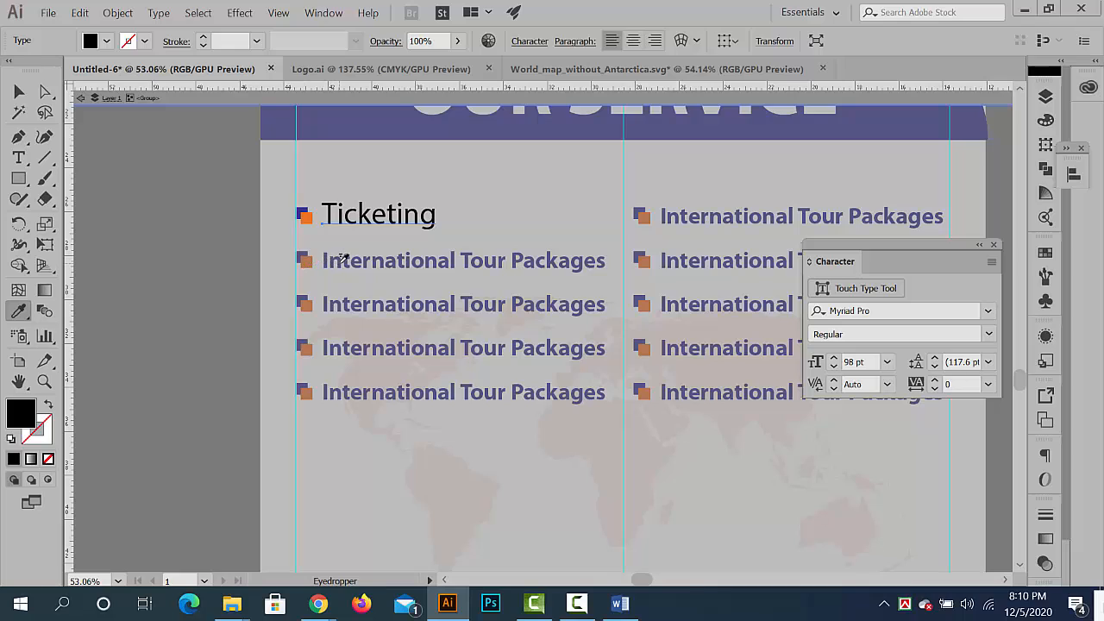
click(341, 259)
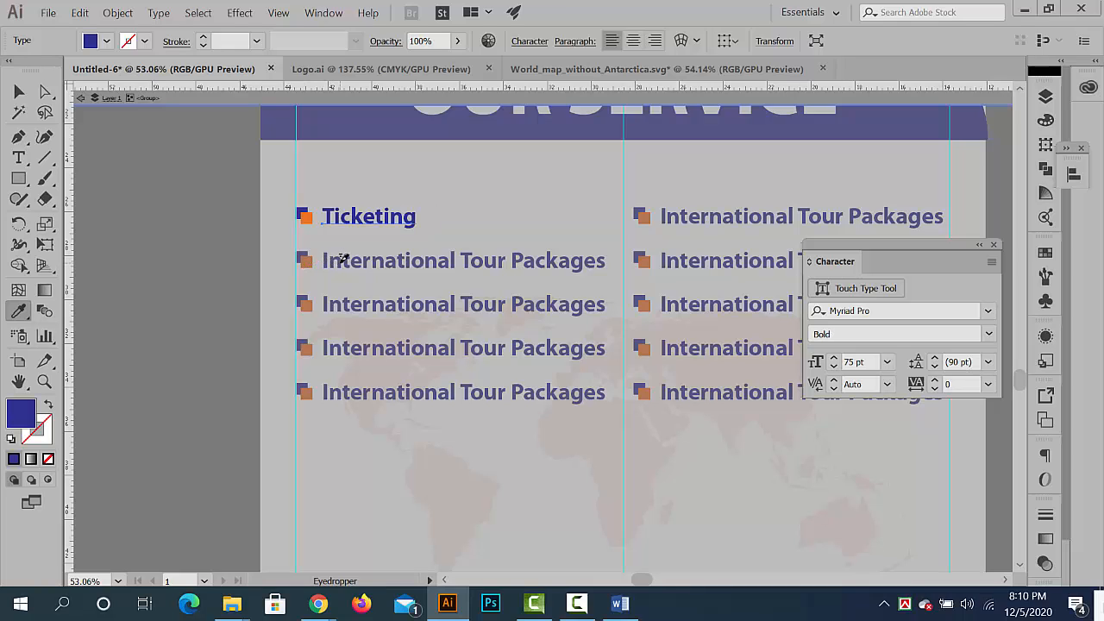
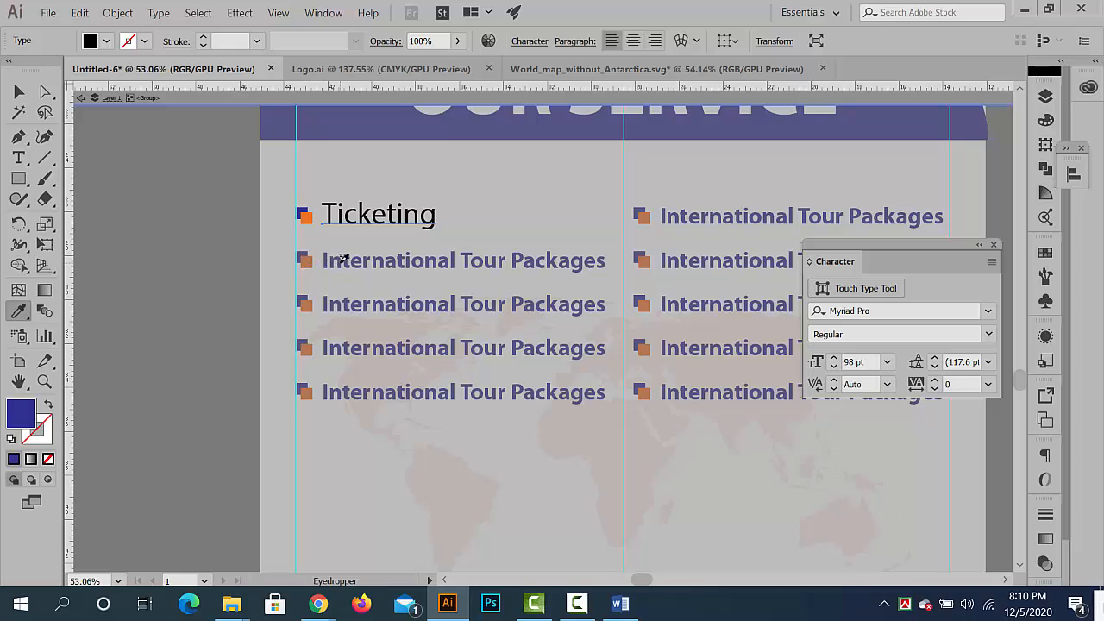
- Exit isolation of the Ticketing entry and copy the words Visa Processing from the service text beside the banner
click(21, 93)
double_click(187, 287)
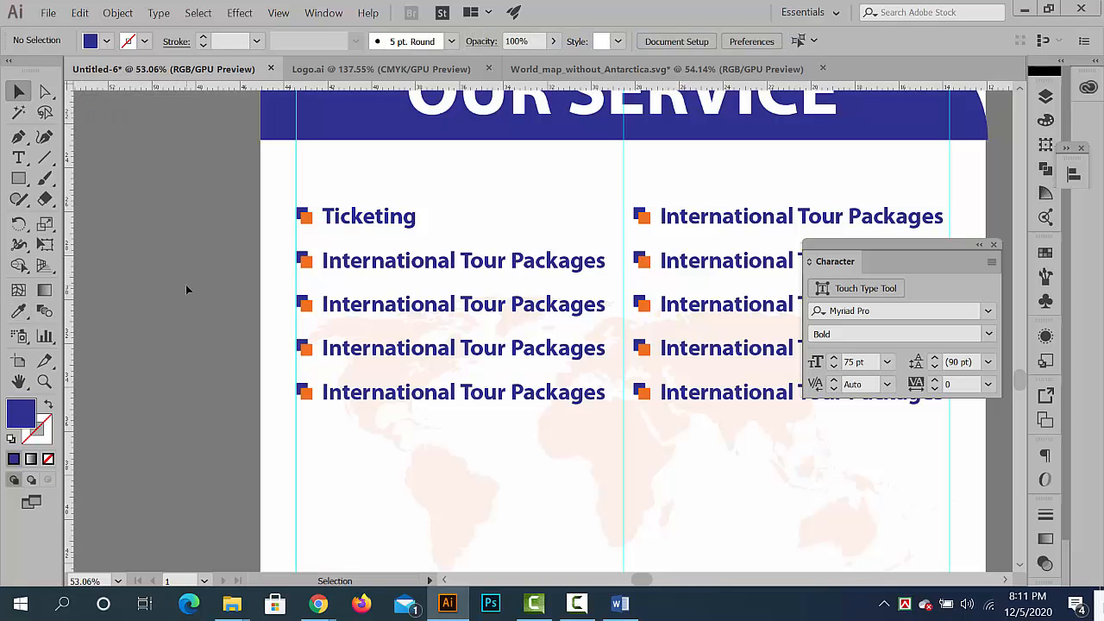
drag(559, 267, 221, 338)
drag(495, 117, 309, 211)
key(ctrl+c)
scroll(511, 240, up, 4)
double_click(509, 224)
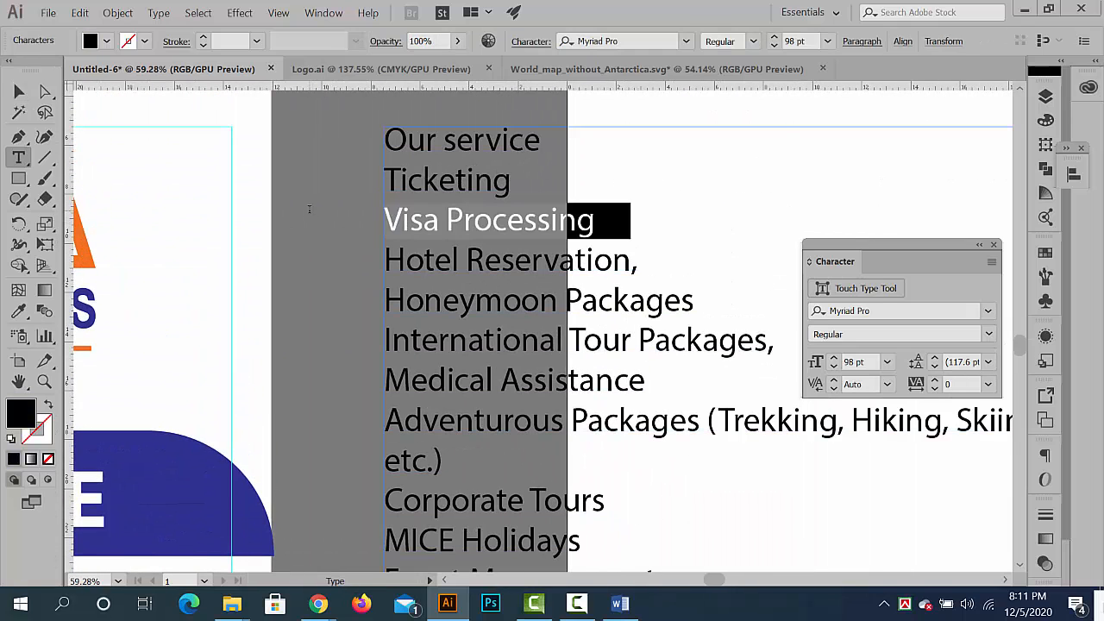
click(19, 92)
click(319, 260)
- Isolate the first bullet group in the right column and replace its text with the copied words Visa Processing
drag(413, 276, 226, 289)
drag(297, 326, 604, 230)
click(587, 393)
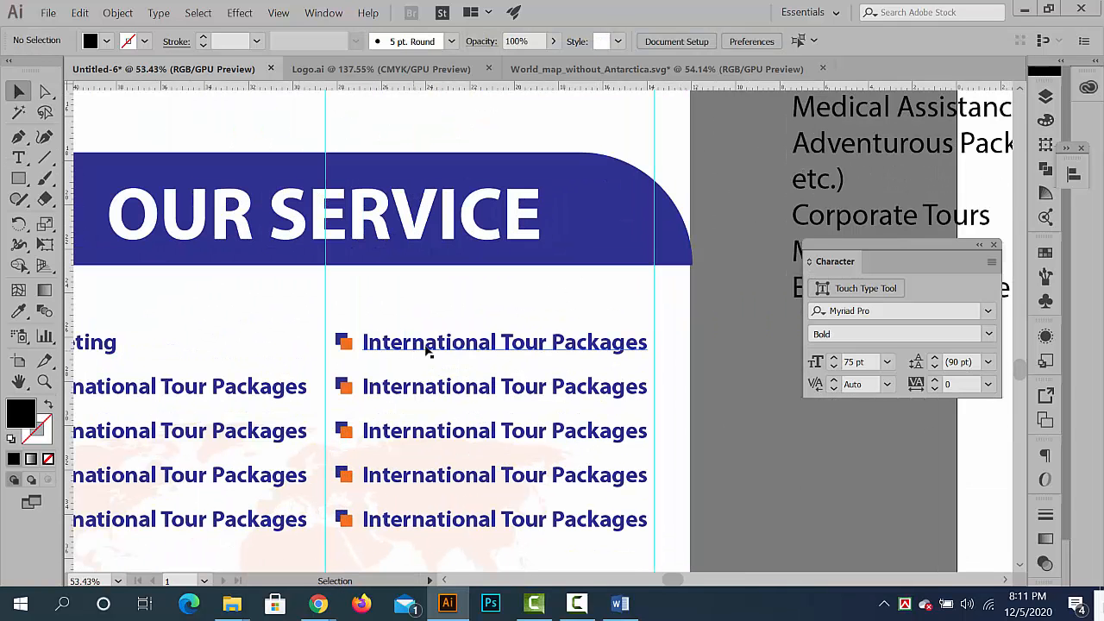
double_click(427, 347)
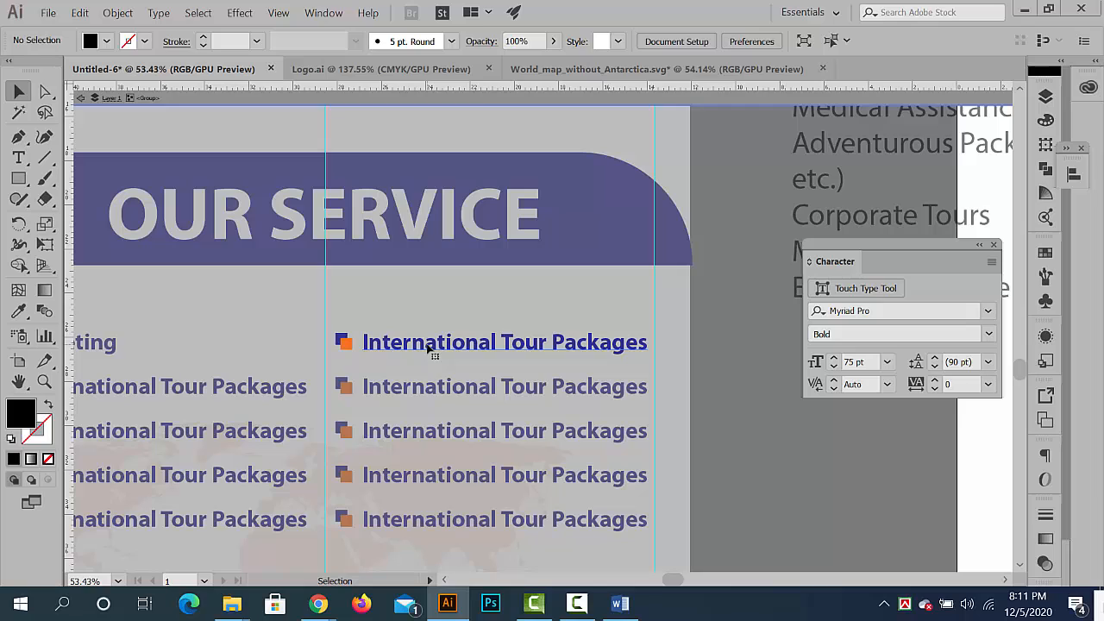
double_click(429, 347)
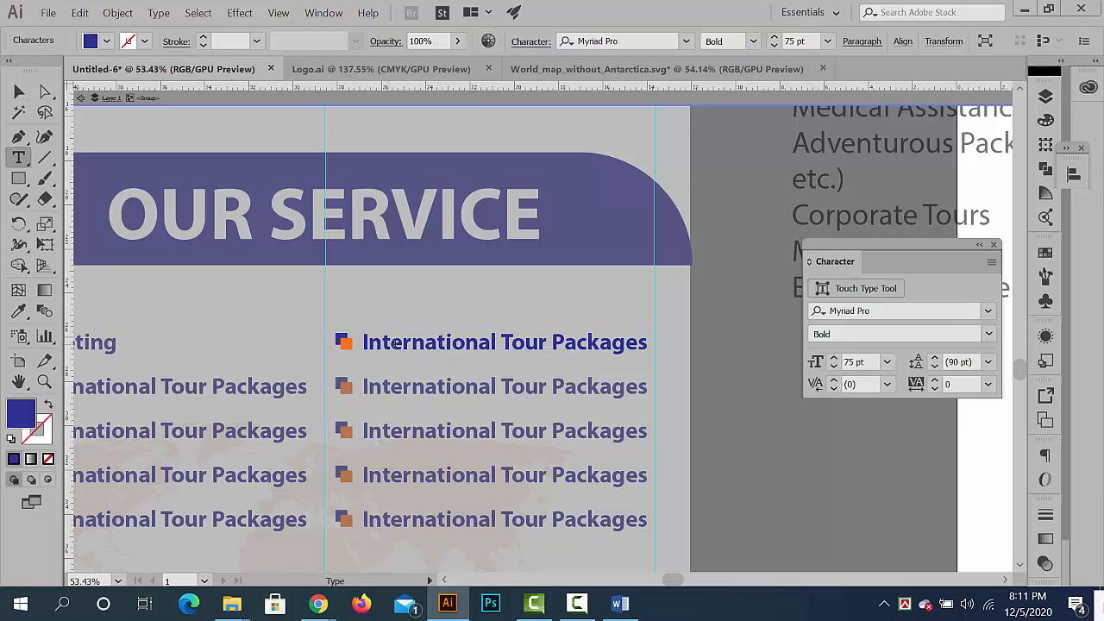
triple_click(397, 343)
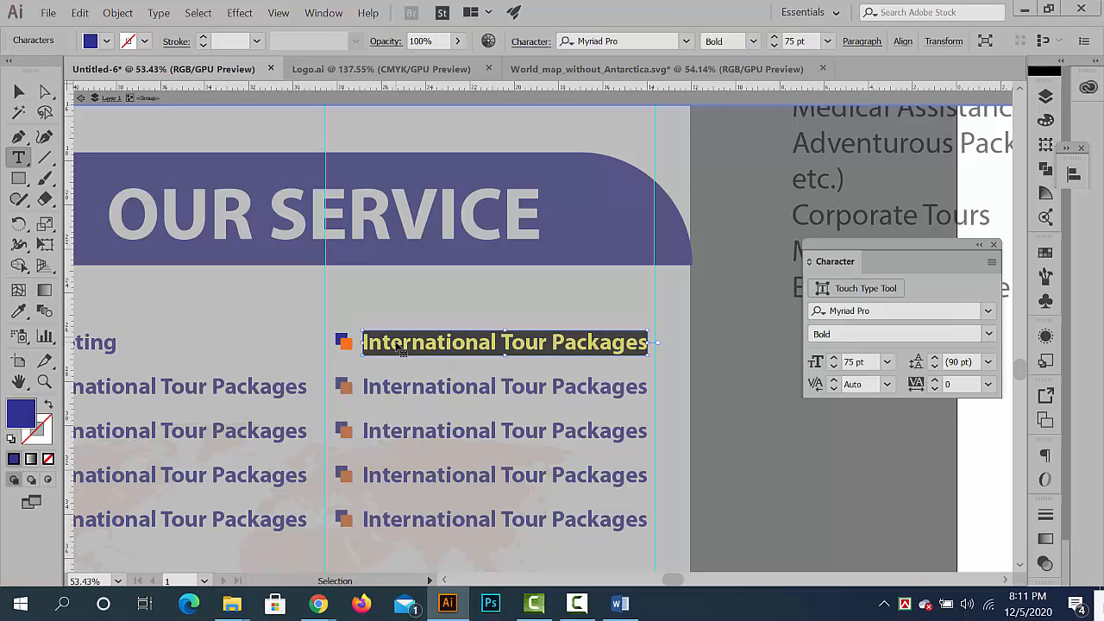
key(ctrl+v)
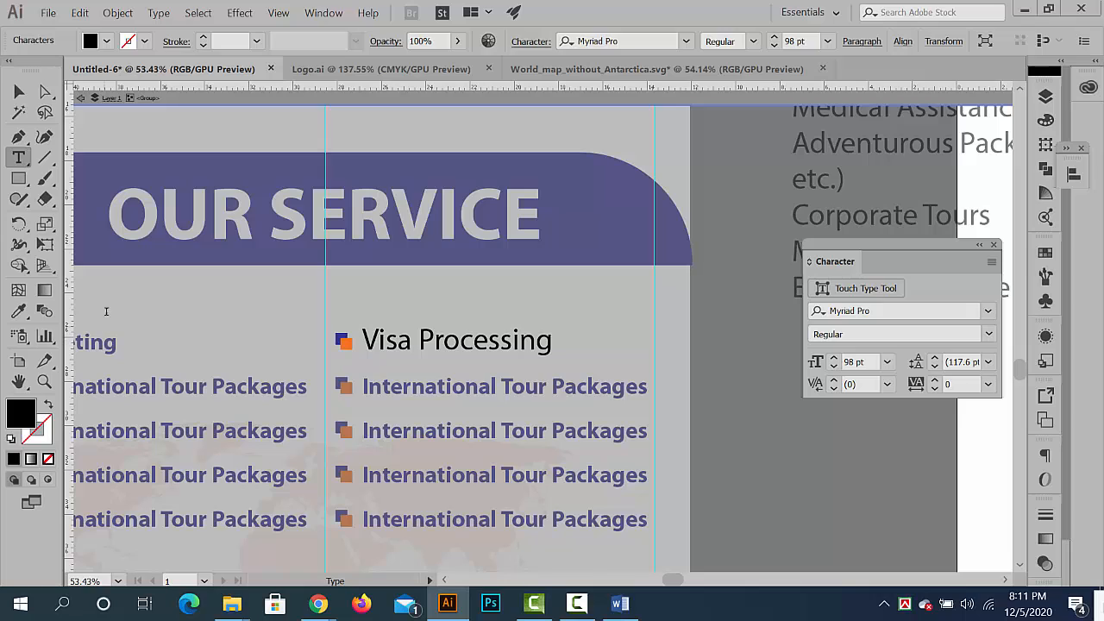
- Match Visa Processing to the bold blue 75 pt formatting of the entry below it with the Eyedropper, and exit isolation
click(19, 91)
click(19, 312)
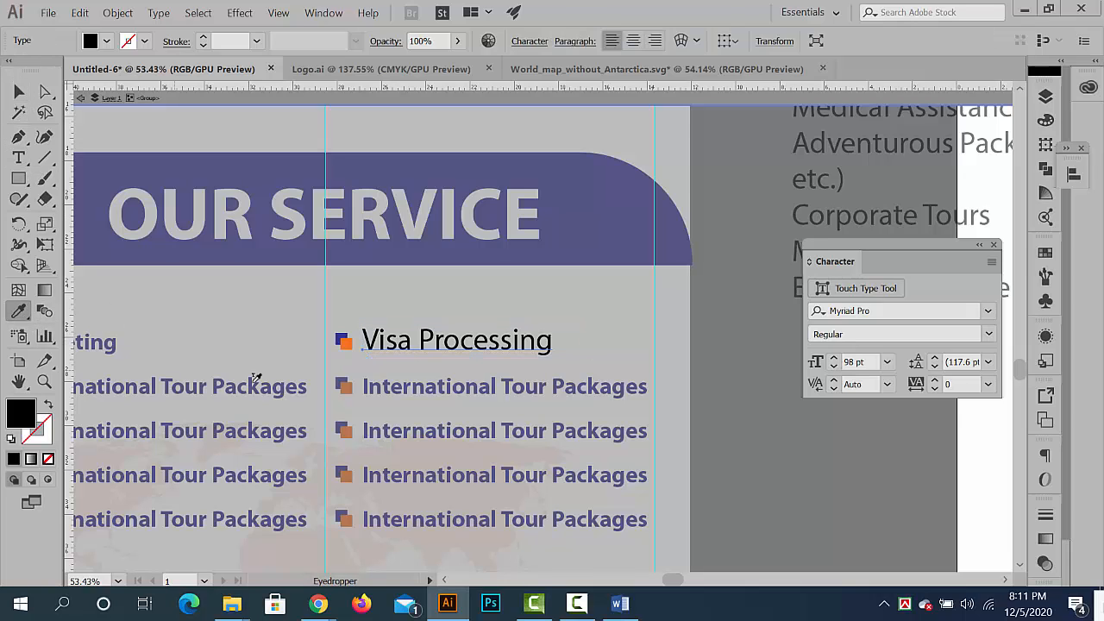
click(376, 383)
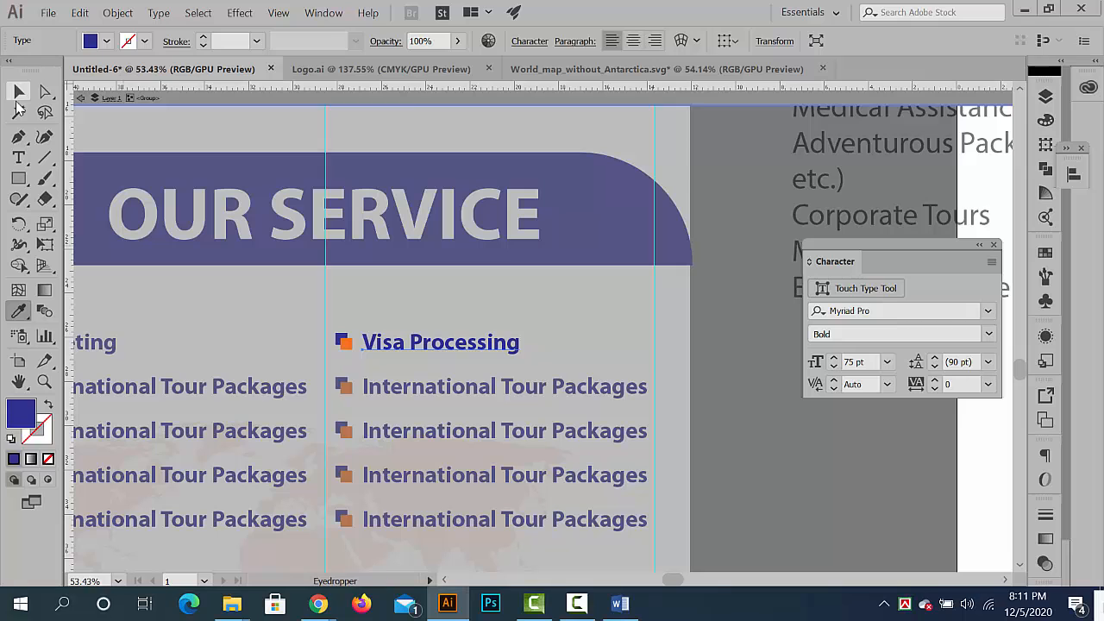
click(19, 92)
click(436, 337)
double_click(712, 421)
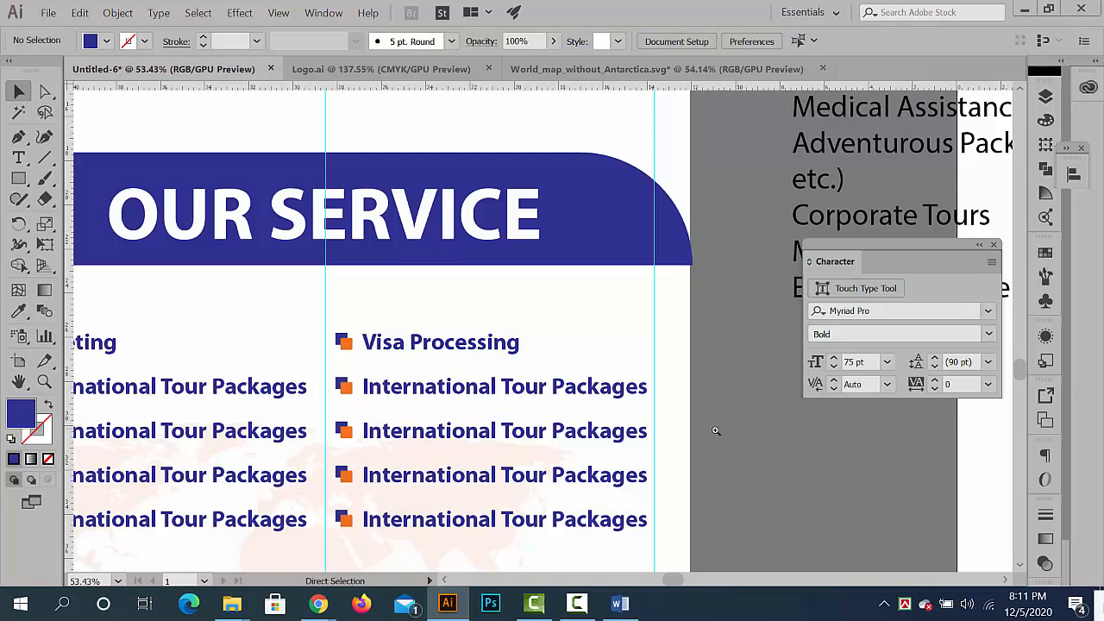
- Copy the words Hotel Reservation, without the comma, from the service text beside the banner and leave text editing
drag(717, 431, 523, 402)
drag(767, 370, 559, 431)
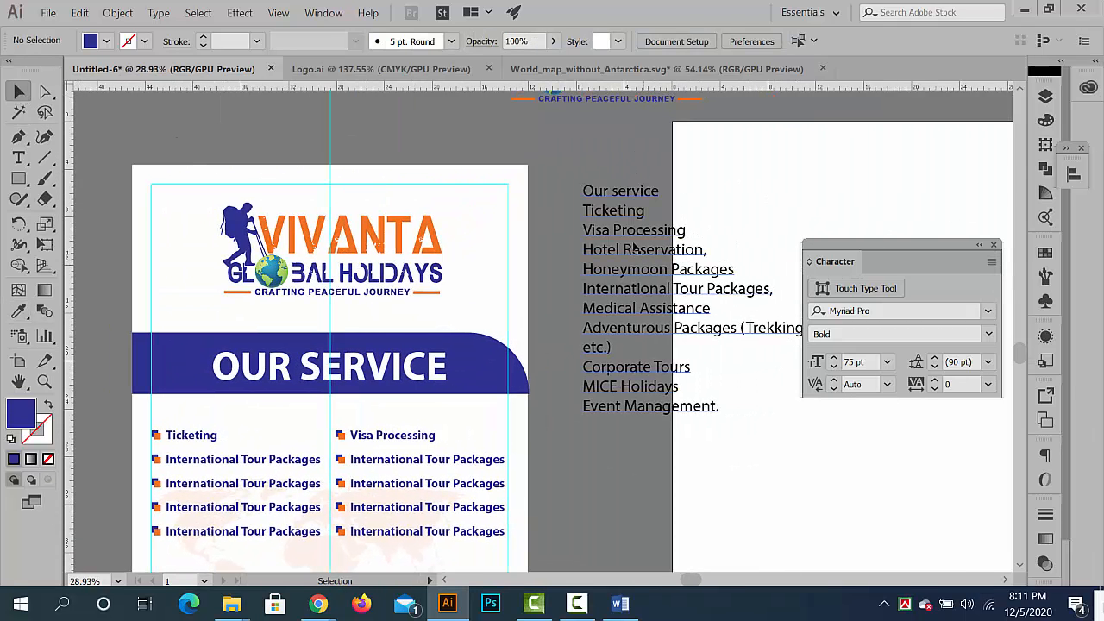
double_click(690, 250)
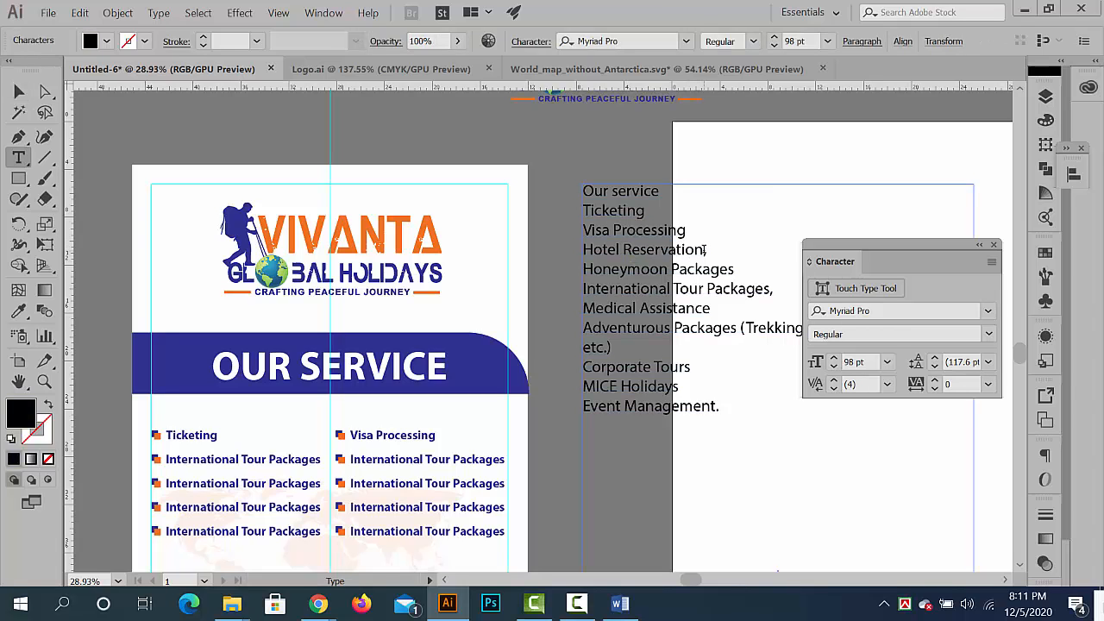
drag(706, 249, 517, 245)
key(ctrl+c)
key(Escape)
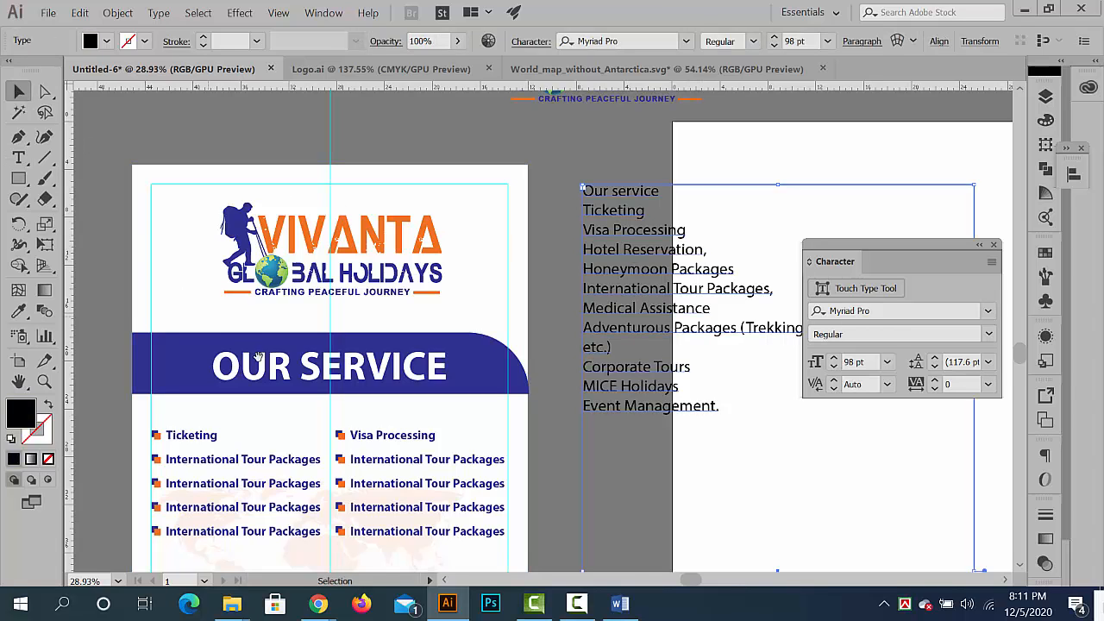
- Isolate the second bullet group in the left column and replace its text with the copied words Hotel Reservation
drag(289, 443, 436, 286)
scroll(442, 319, up, 3)
double_click(368, 278)
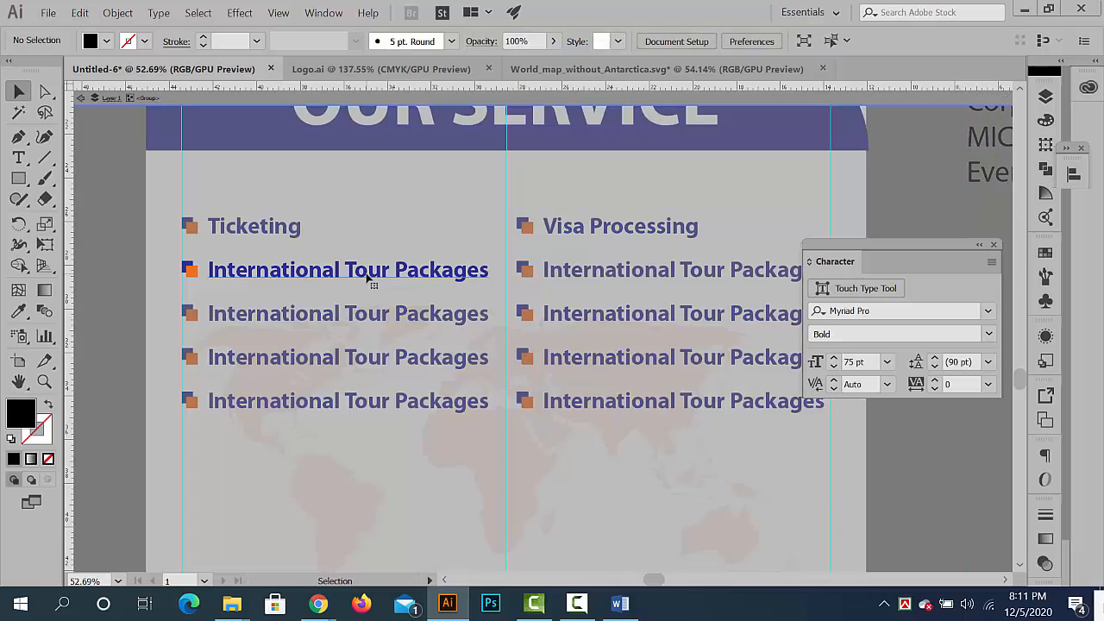
double_click(368, 278)
key(ctrl+a)
key(ctrl+v)
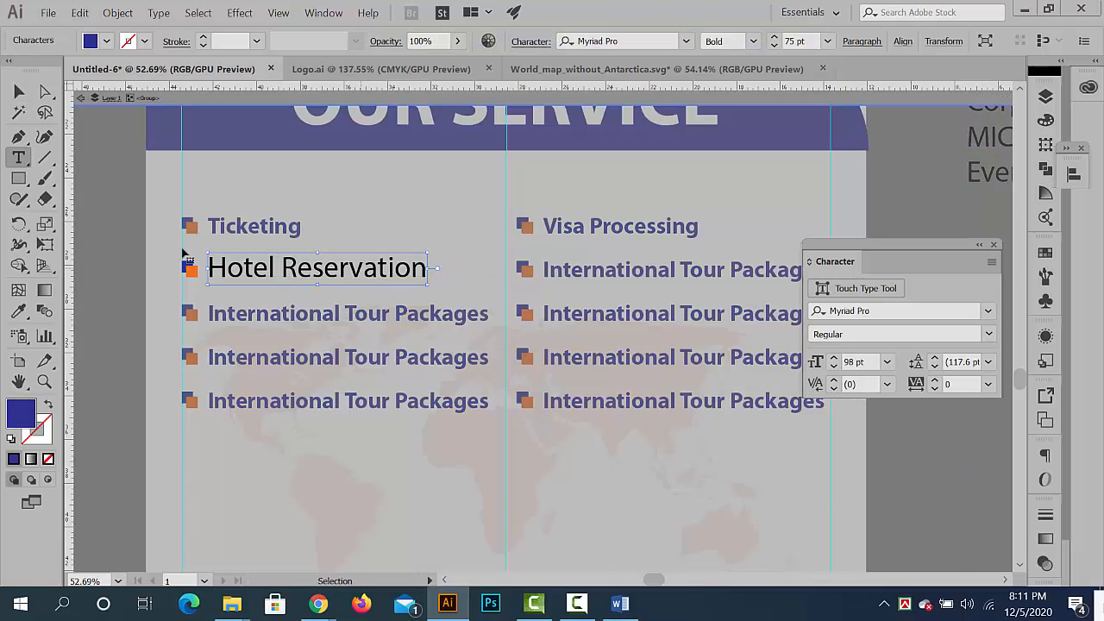
- Give Hotel Reservation the bold blue formatting sampled from the Ticketing entry with the Eyedropper, and exit isolation
click(20, 93)
click(20, 312)
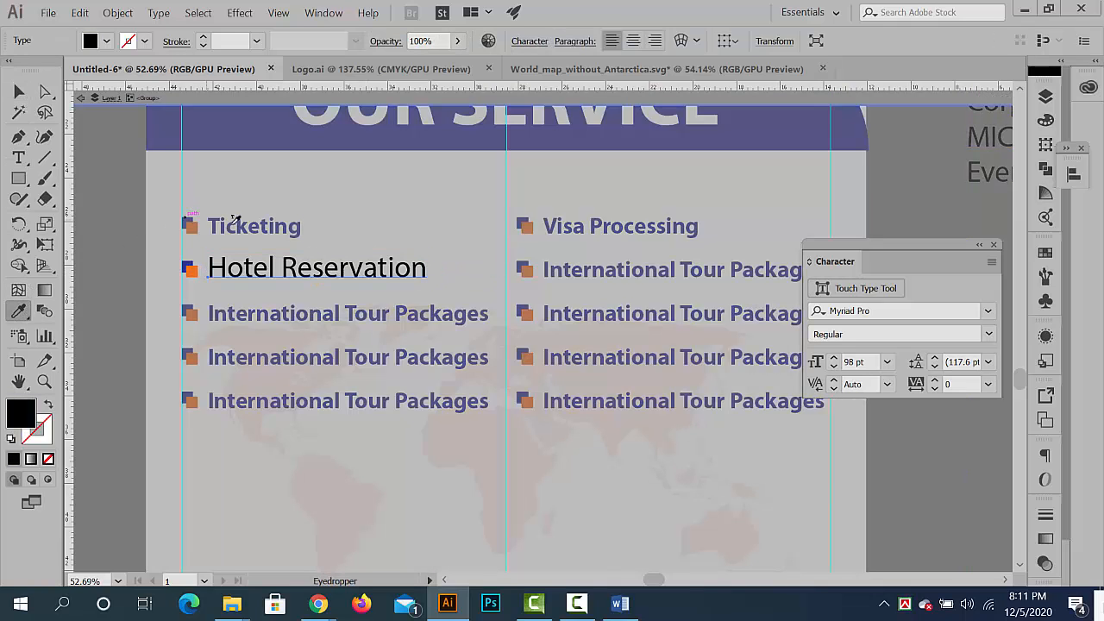
click(232, 225)
click(19, 93)
double_click(145, 323)
- Copy the words Honeymoon Packages from the service text beside the banner and deselect the text
drag(412, 401, 180, 474)
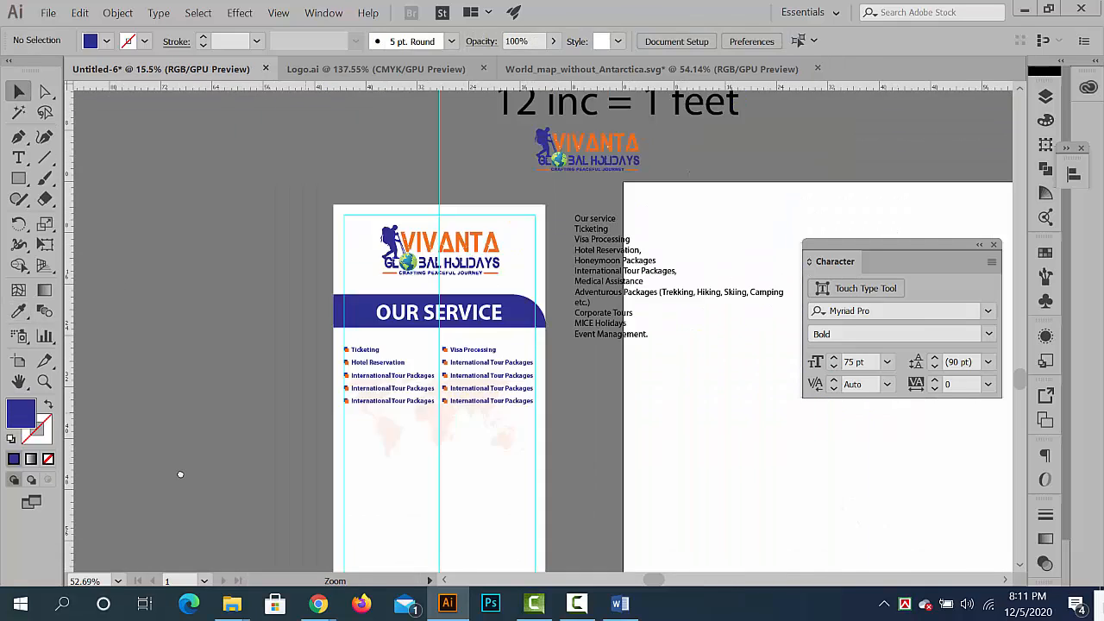
drag(442, 270, 318, 330)
drag(433, 270, 639, 397)
drag(602, 405, 432, 227)
double_click(563, 292)
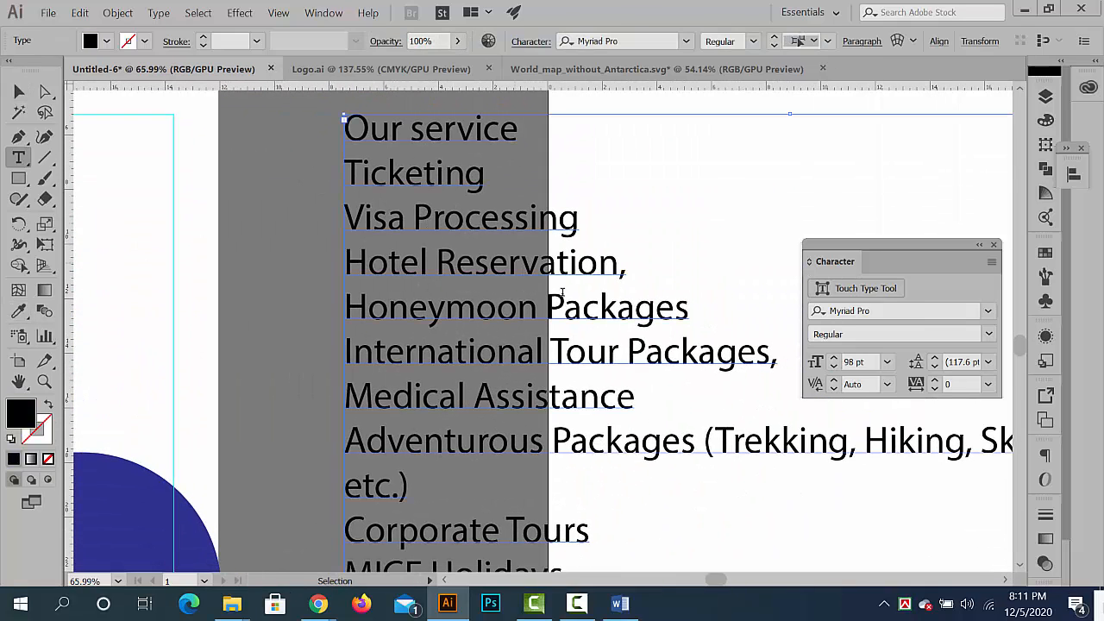
drag(690, 307, 219, 301)
key(ctrl+c)
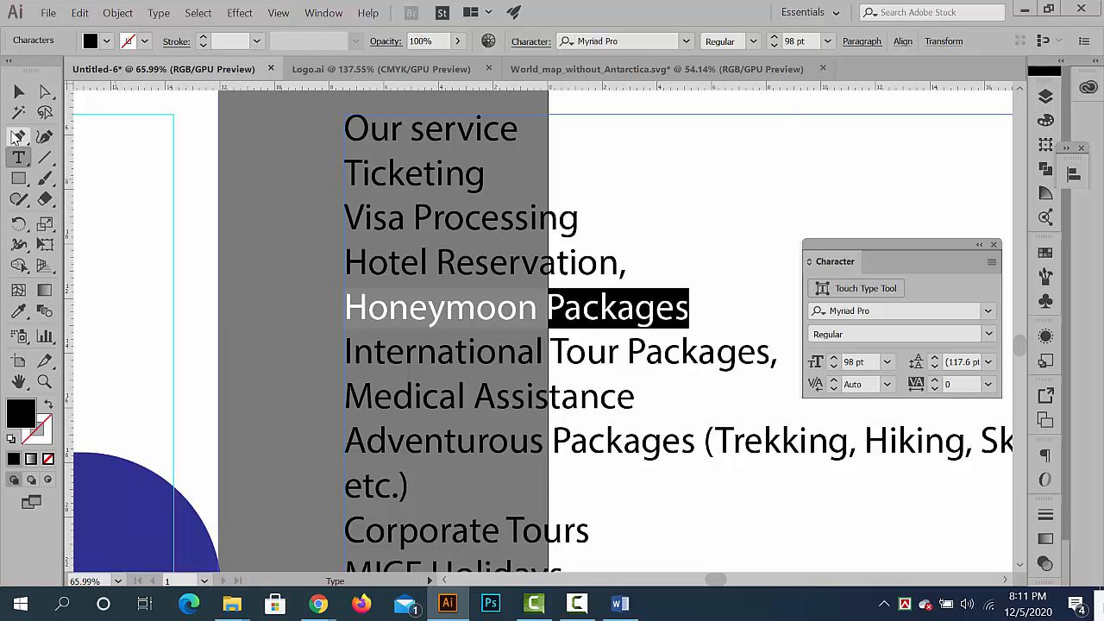
click(19, 92)
click(285, 258)
- Isolate the second bullet group in the right column and replace its text with the copied words Honeymoon Packages
drag(501, 330, 416, 249)
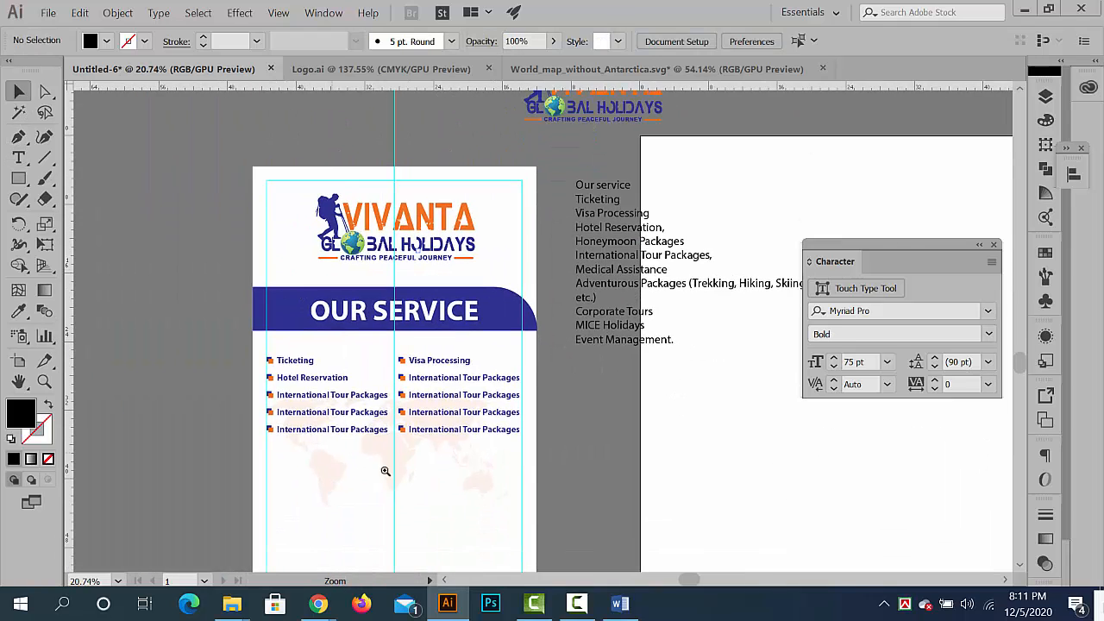
click(385, 471)
double_click(517, 269)
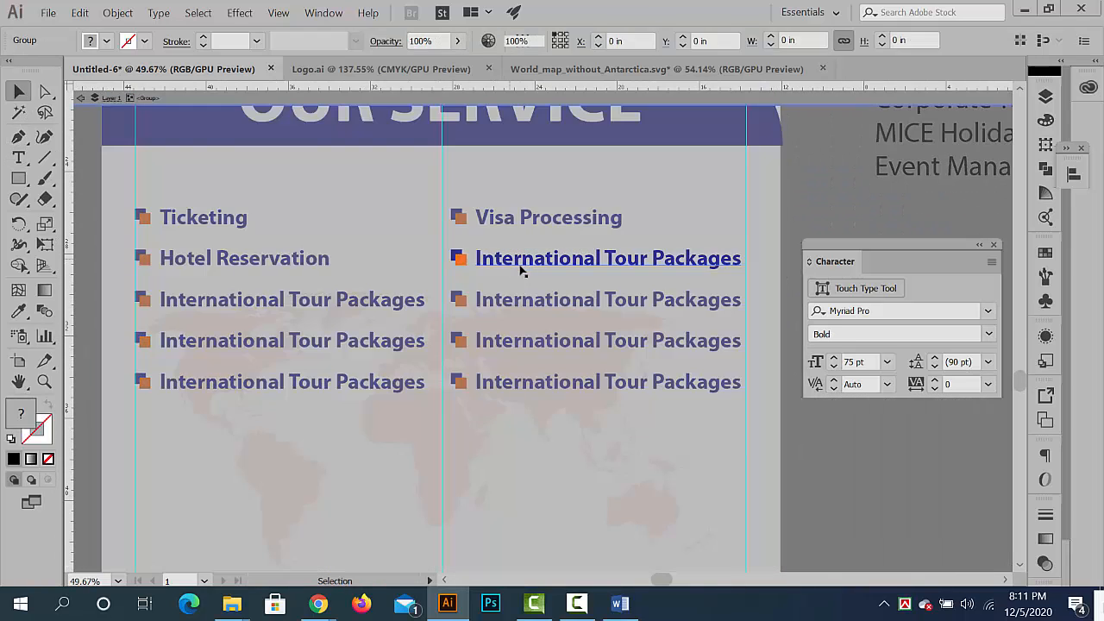
double_click(534, 261)
key(ctrl+a)
key(ctrl+v)
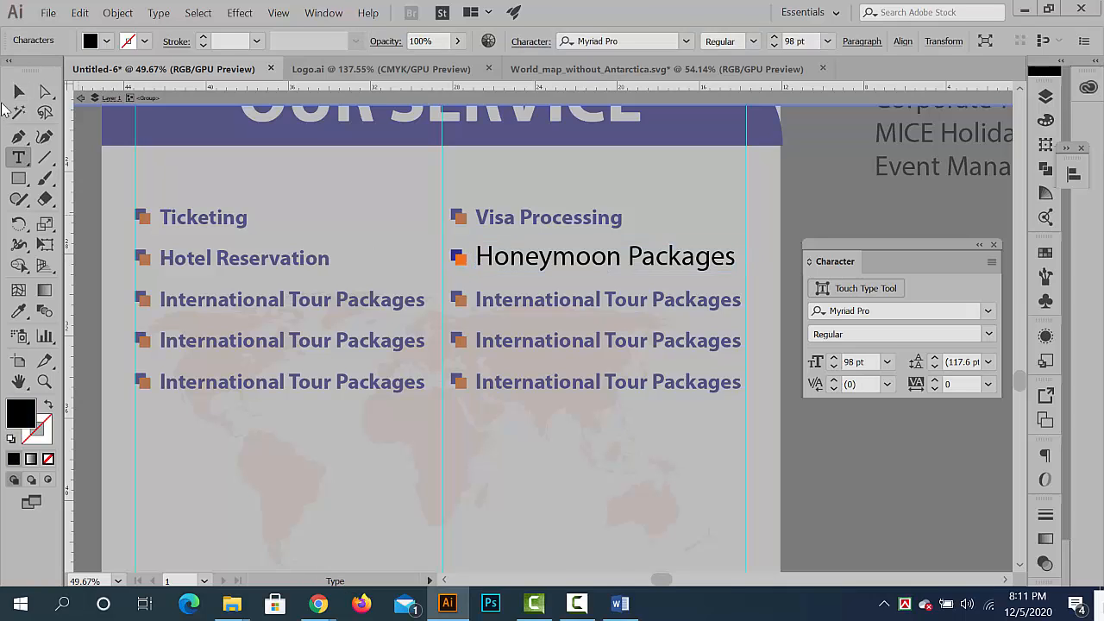
- Give Honeymoon Packages the bold blue formatting sampled from the Hotel Reservation entry with the Eyedropper, and exit isolation
click(19, 311)
click(190, 258)
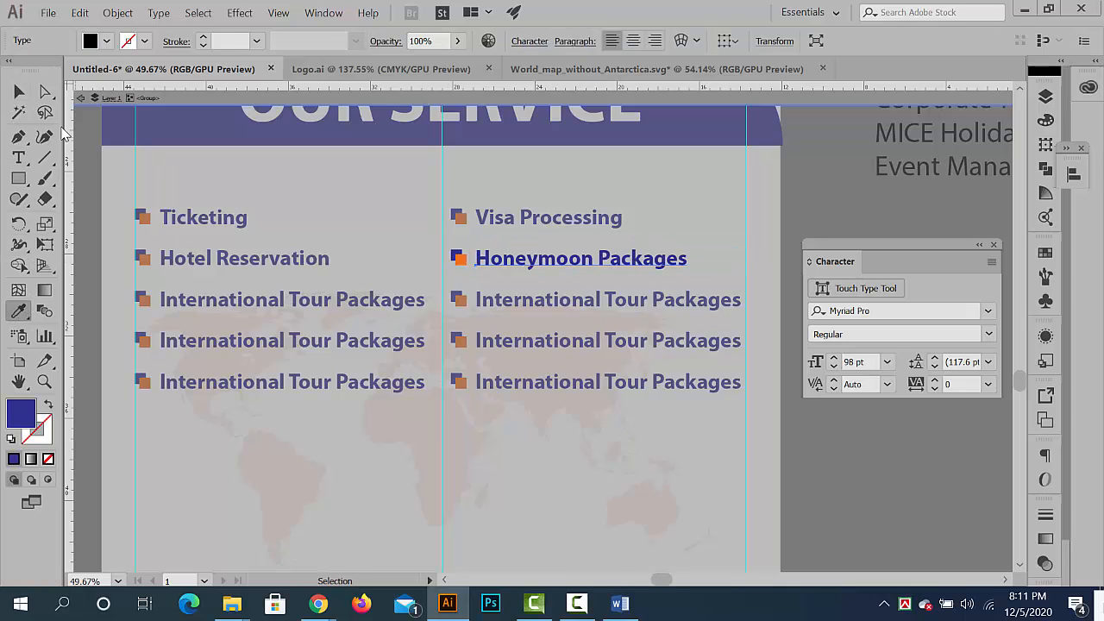
click(19, 93)
double_click(741, 409)
- Copy the words International Tour Packages, without the comma, from the service text beside the banner
drag(863, 431, 721, 428)
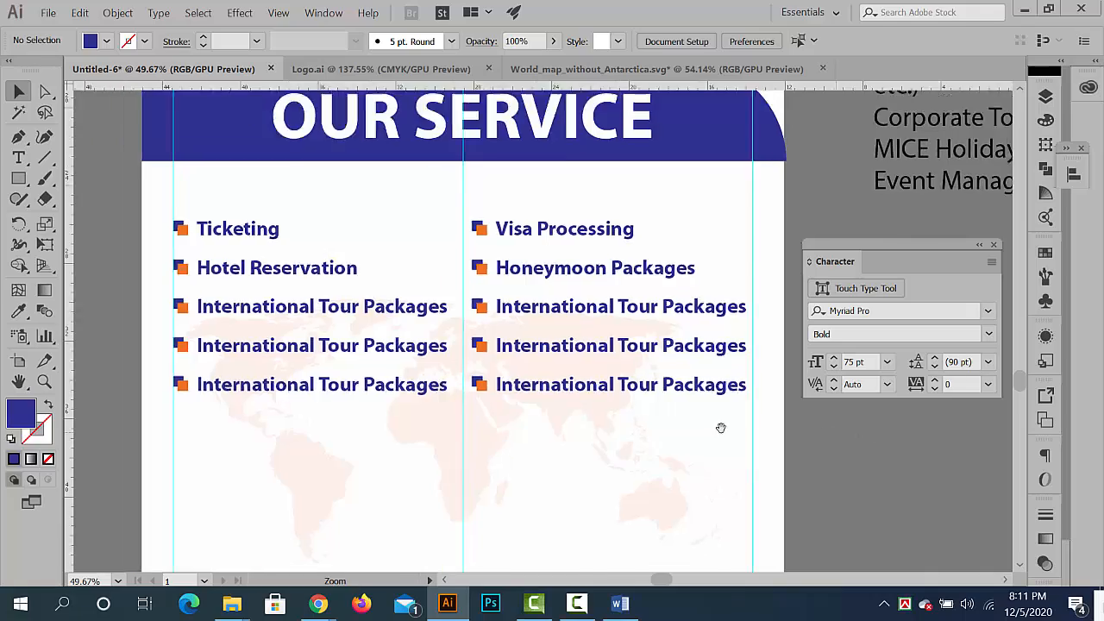
drag(863, 173, 457, 405)
drag(559, 351, 771, 454)
drag(532, 304, 473, 362)
drag(677, 326, 540, 294)
double_click(539, 292)
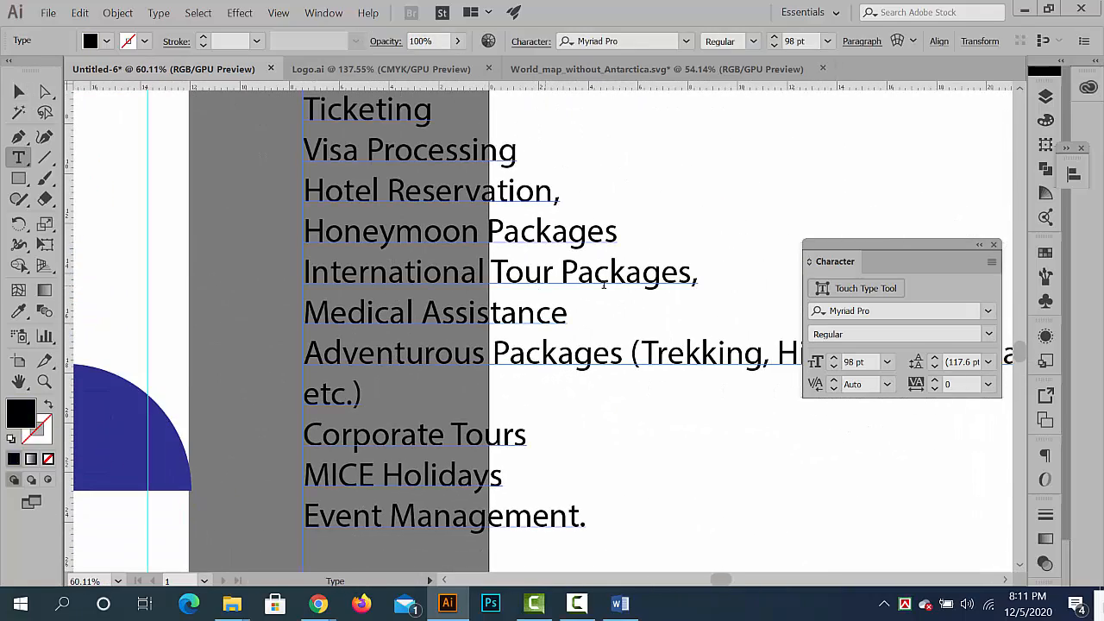
click(604, 283)
drag(696, 273, 230, 273)
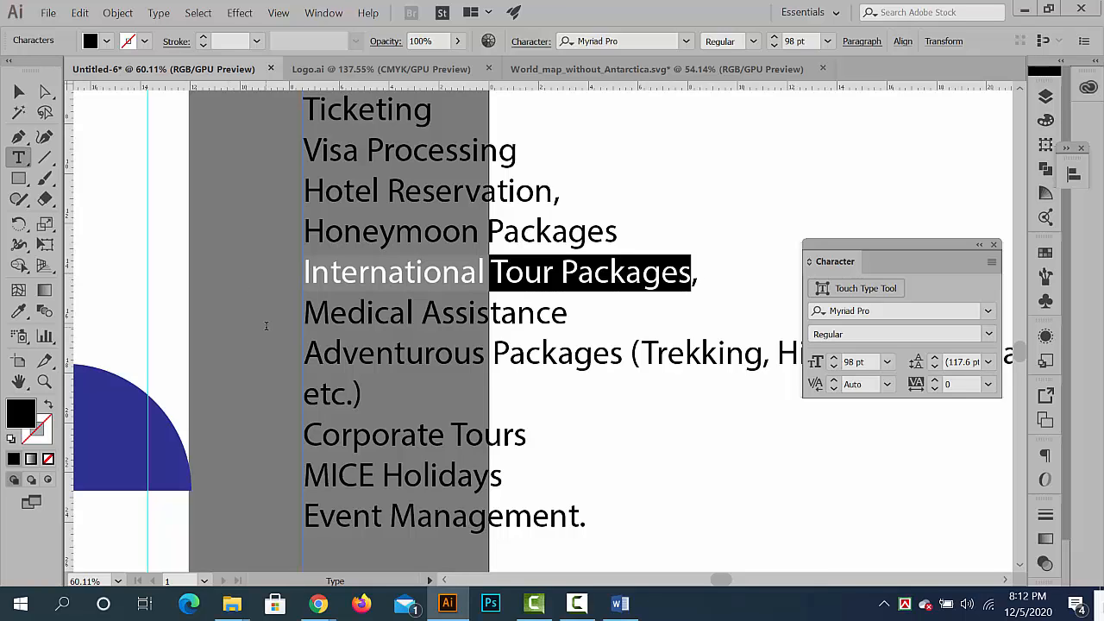
click(18, 93)
- Copy the words Medical Assistance from the service text beside the banner and leave text editing
double_click(464, 320)
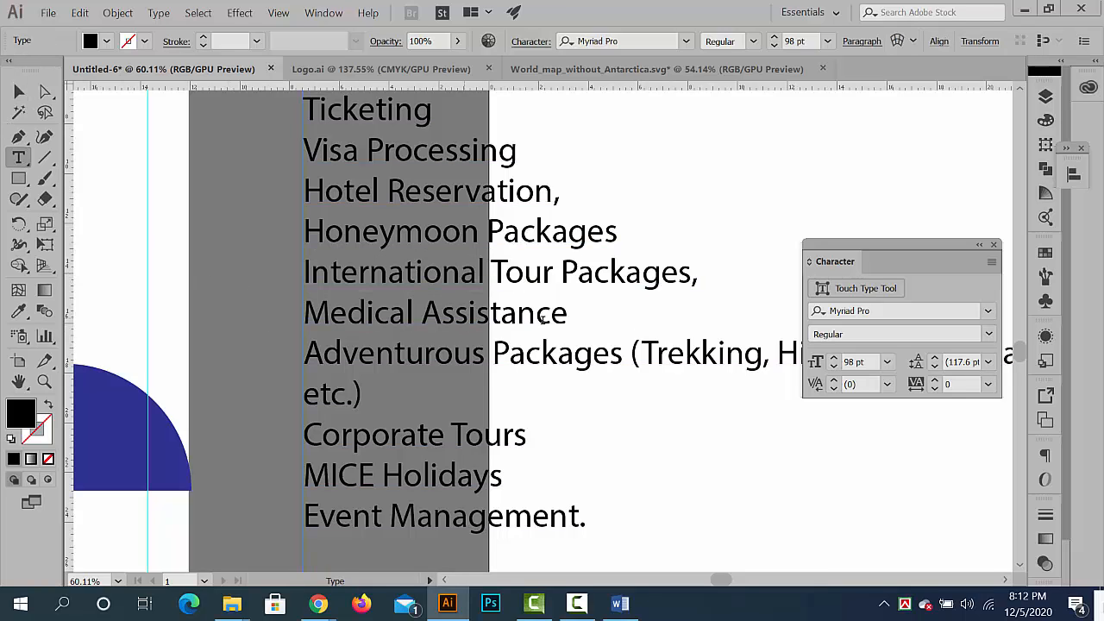
drag(585, 316, 186, 316)
key(ctrl+c)
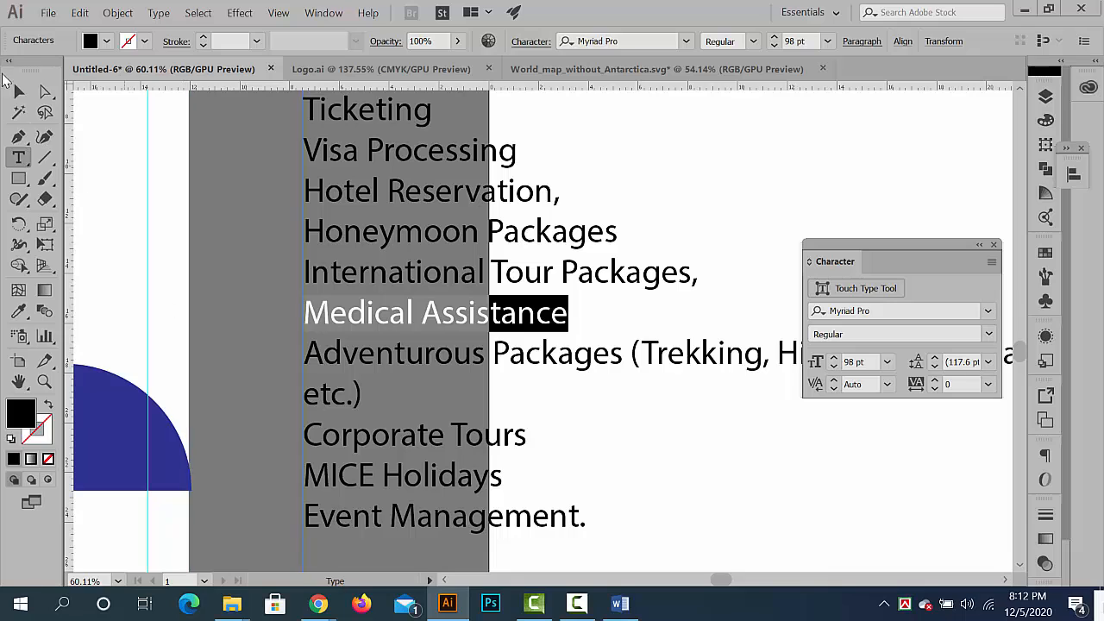
key(Escape)
click(266, 263)
- Isolate the third bullet group in the right column and replace its text with the copied words Medical Assistance
drag(395, 350, 147, 353)
drag(270, 401, 480, 177)
ctrl+drag(325, 308, 462, 308)
drag(311, 281, 418, 273)
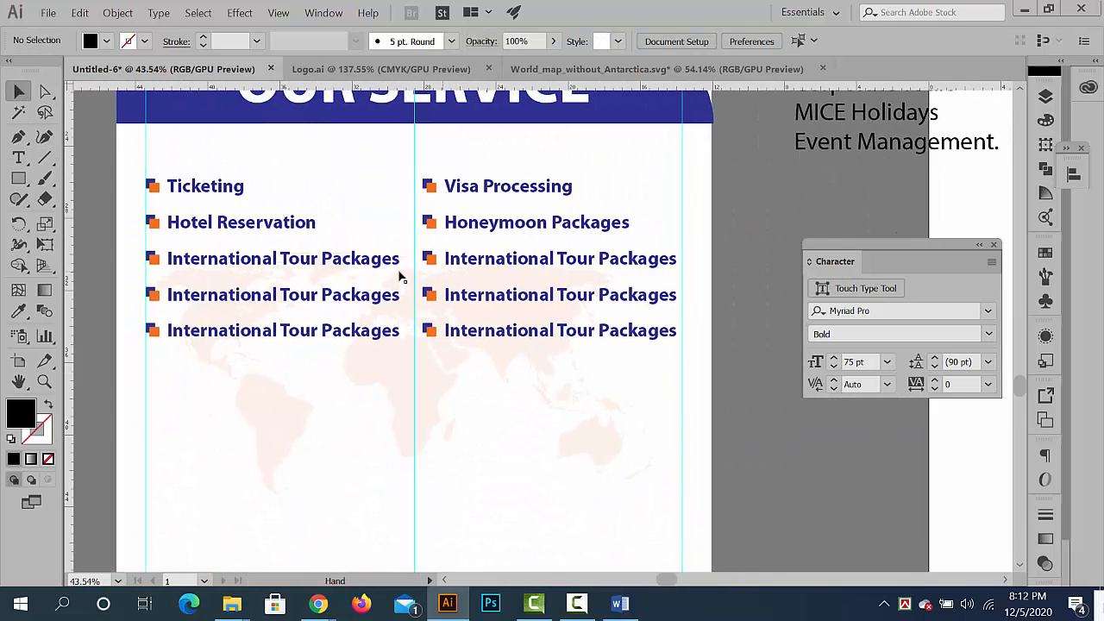
double_click(511, 261)
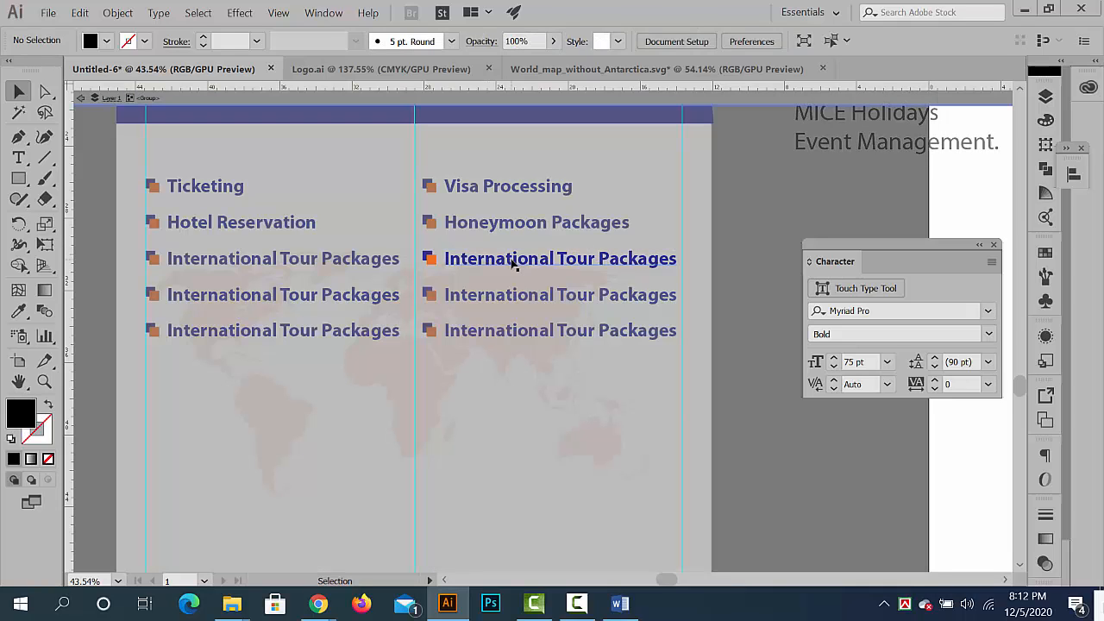
triple_click(510, 260)
key(ctrl+v)
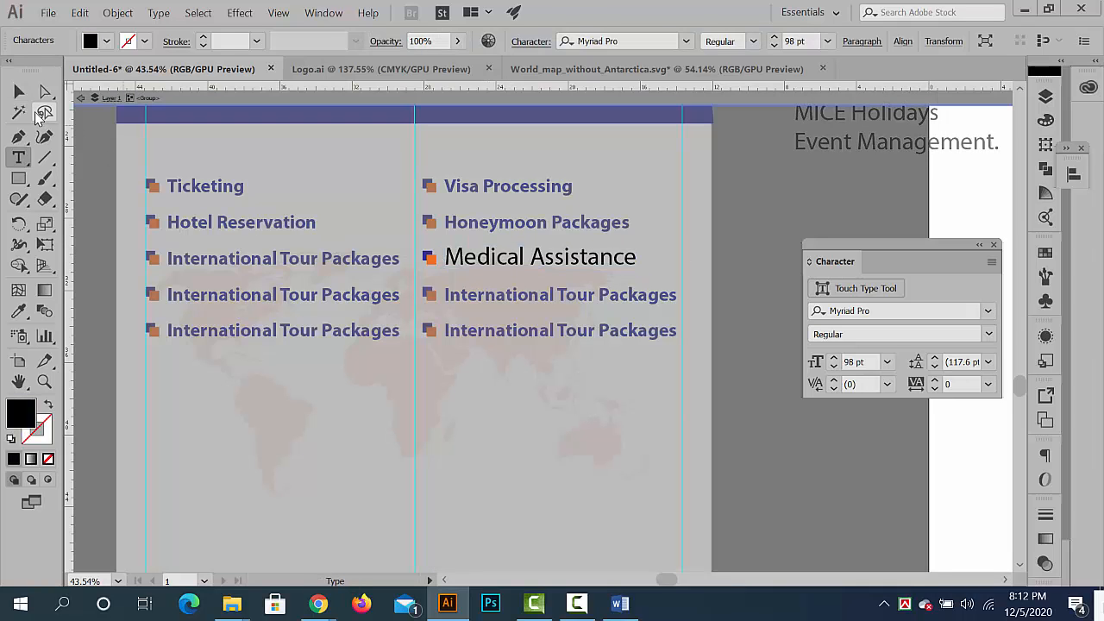
- Match Medical Assistance to the bold blue formatting of the third left-column entry with the Eyedropper, and exit isolation
click(19, 94)
click(175, 258)
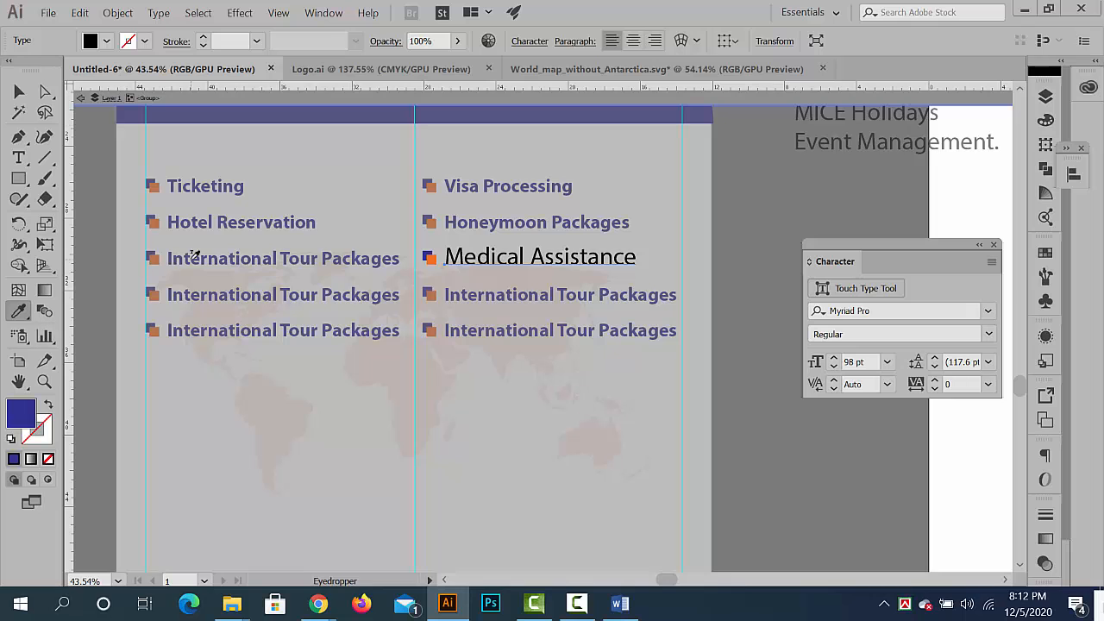
click(17, 92)
double_click(775, 409)
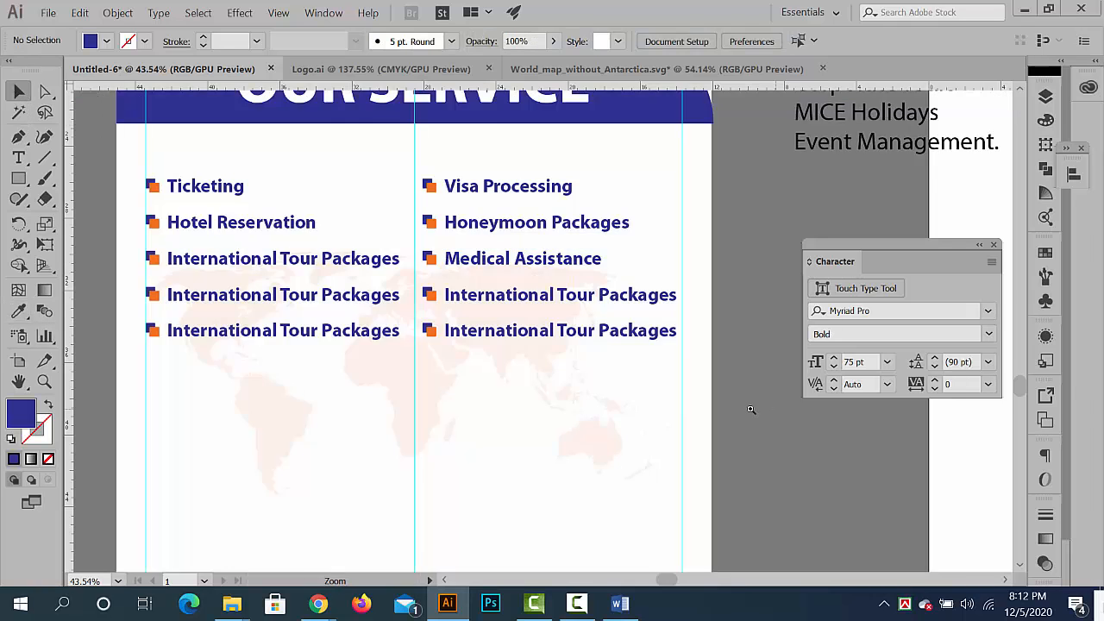
- Copy the words Adventurous Packages from the service text beside the banner and leave text editing
drag(509, 397, 427, 399)
drag(427, 398, 277, 424)
drag(557, 264, 590, 269)
drag(590, 270, 548, 281)
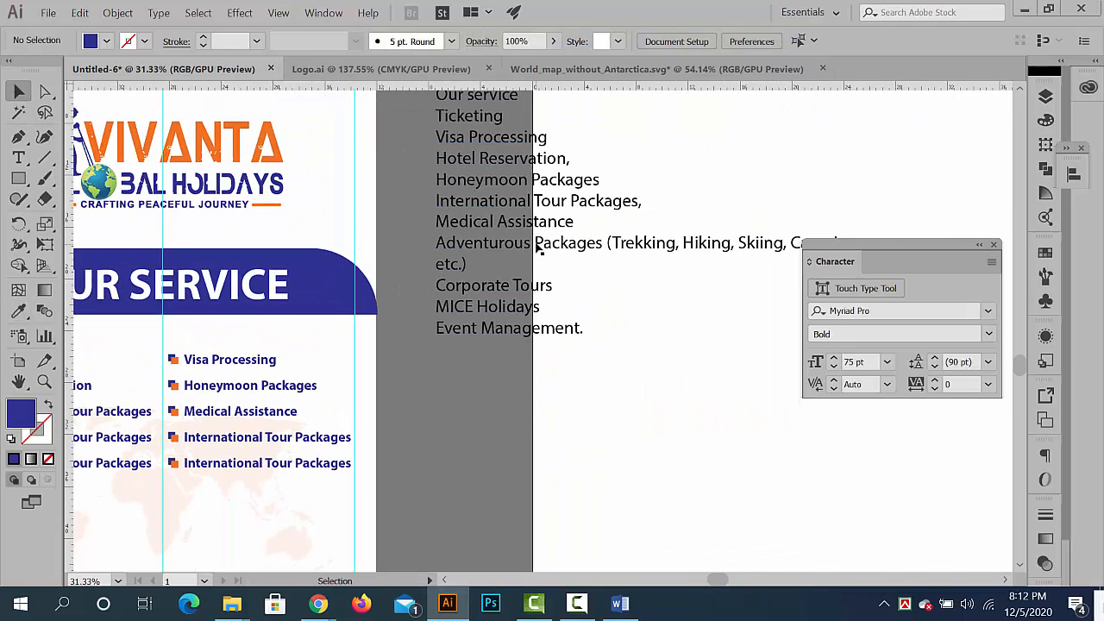
double_click(595, 243)
drag(607, 245, 385, 245)
key(ctrl+c)
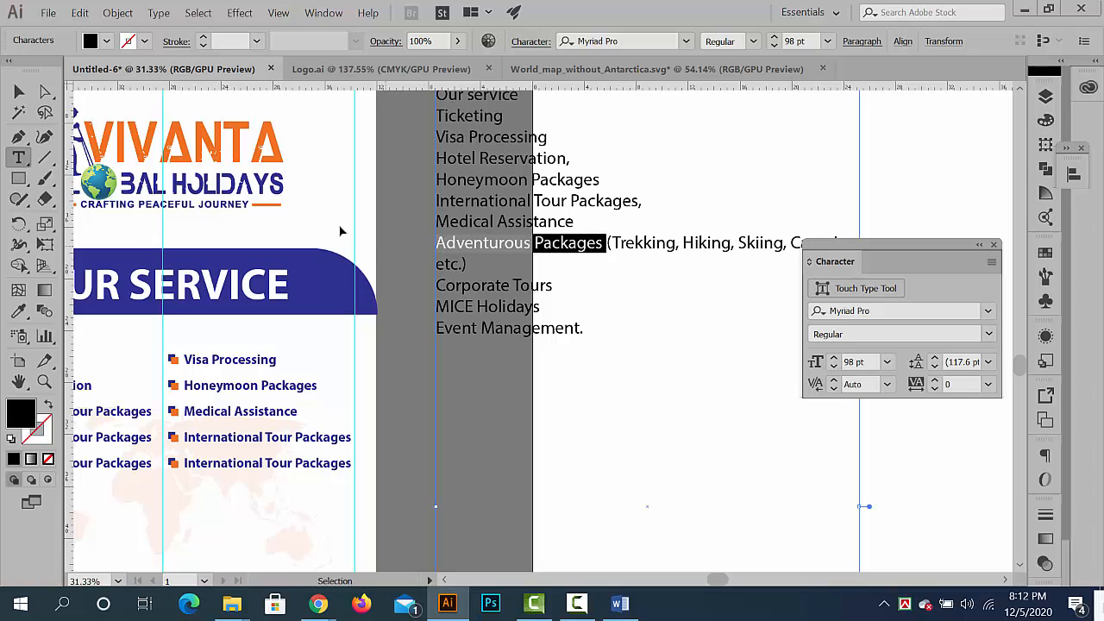
click(19, 92)
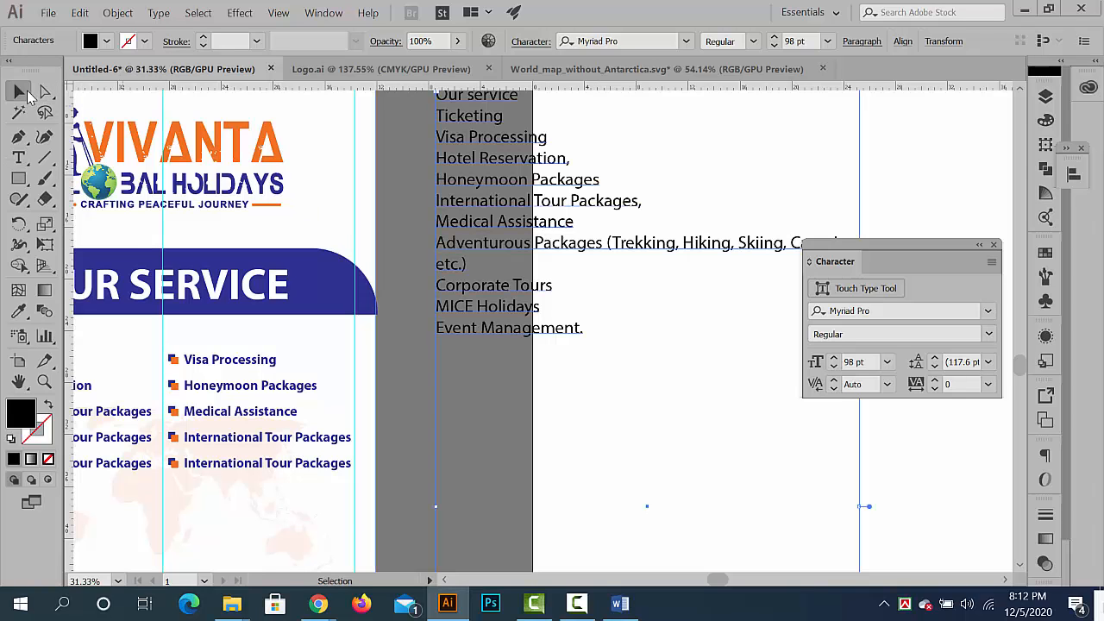
click(412, 410)
- Isolate the fourth bullet group in the left column and replace its text with the copied words Adventurous Packages
drag(532, 353, 765, 249)
scroll(311, 351, up, 6)
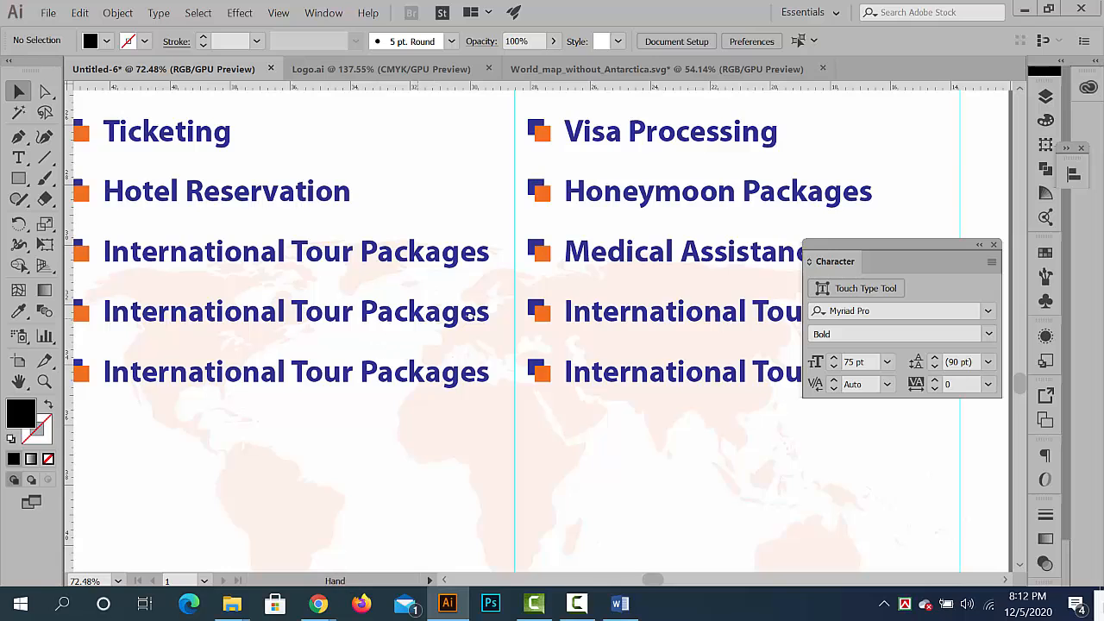
drag(466, 317, 541, 307)
double_click(328, 249)
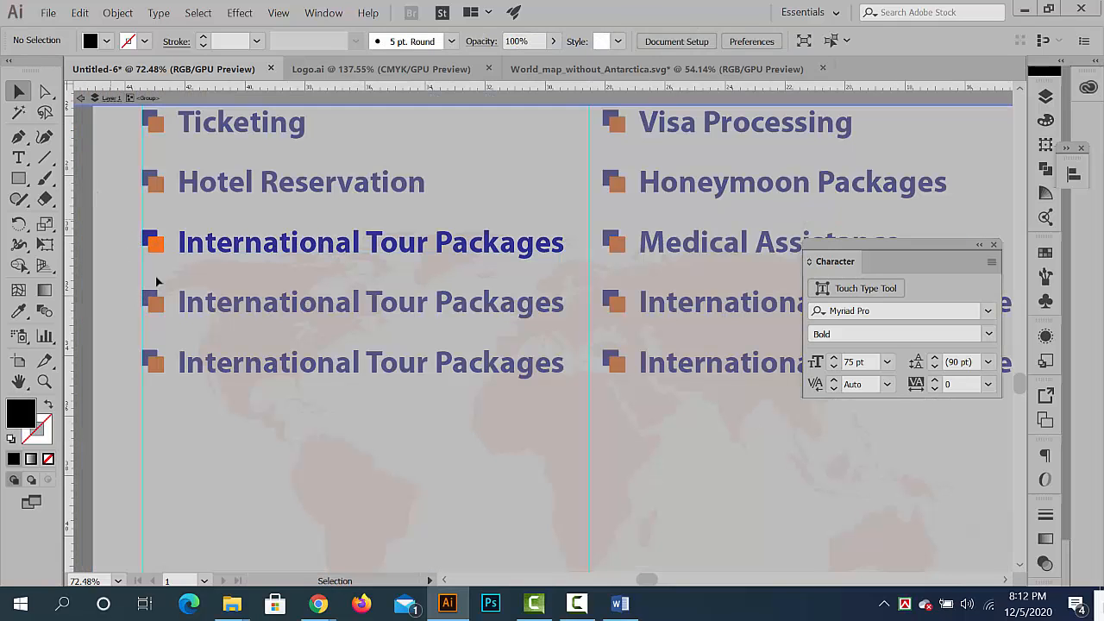
double_click(357, 419)
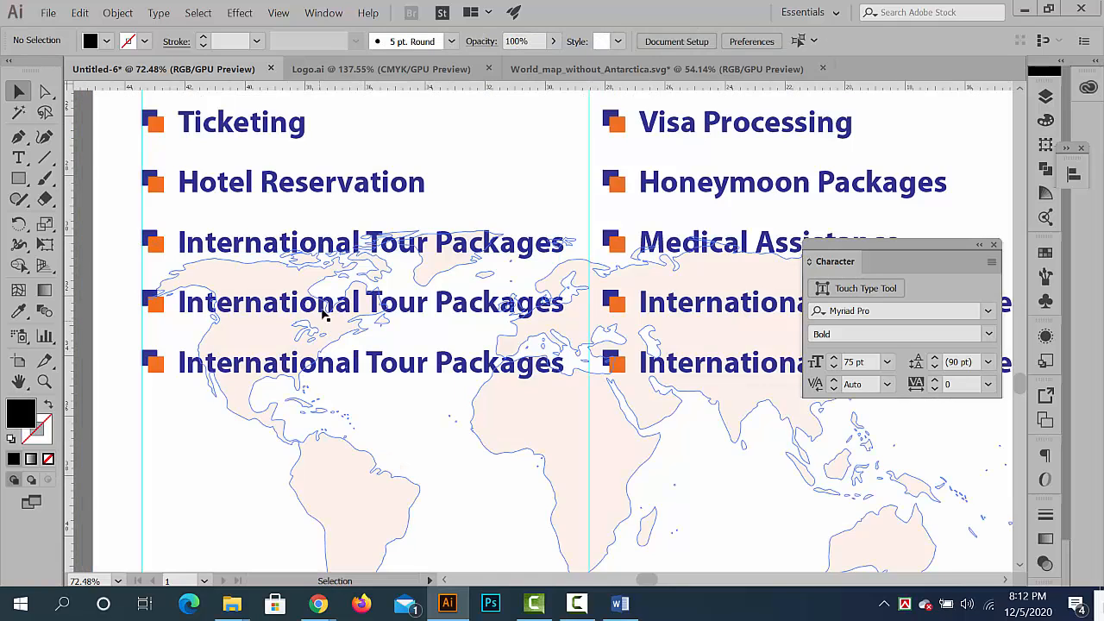
double_click(359, 308)
double_click(358, 308)
key(ctrl+a)
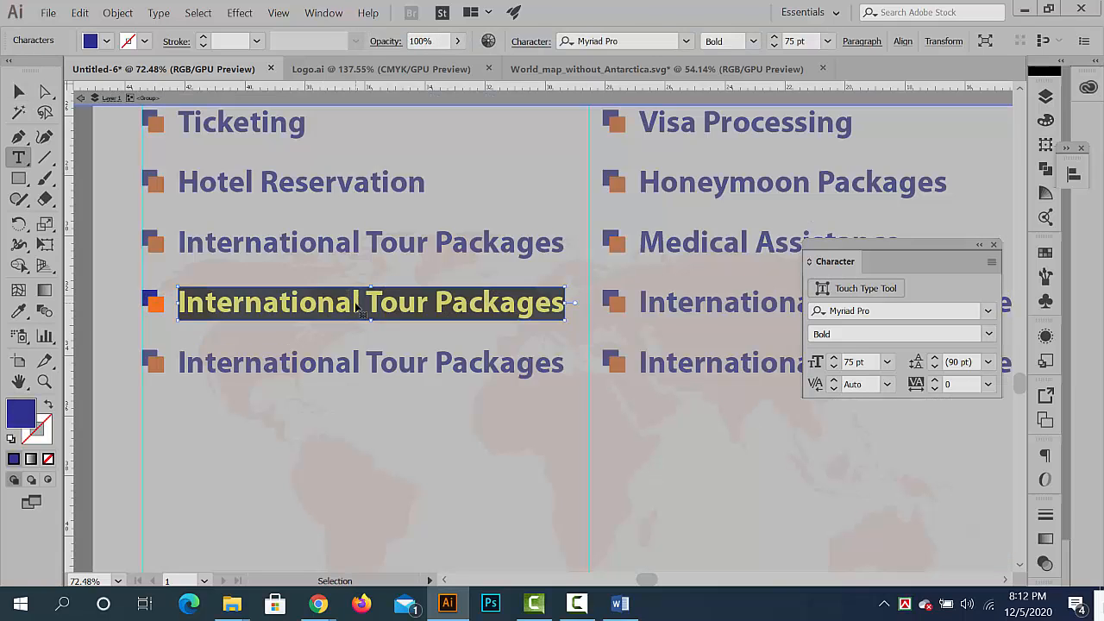
key(ctrl+v)
- Match Adventurous Packages to the bold blue formatting of the entry above it with the Eyedropper, and exit isolation
click(18, 91)
click(18, 311)
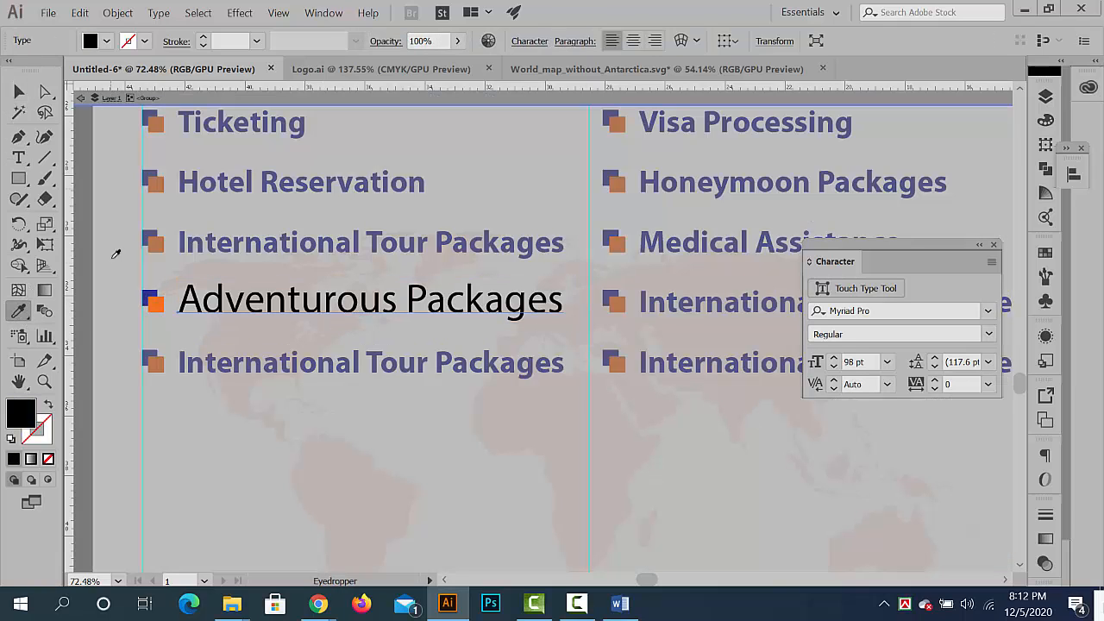
click(184, 242)
click(18, 92)
scroll(284, 319, down, 4)
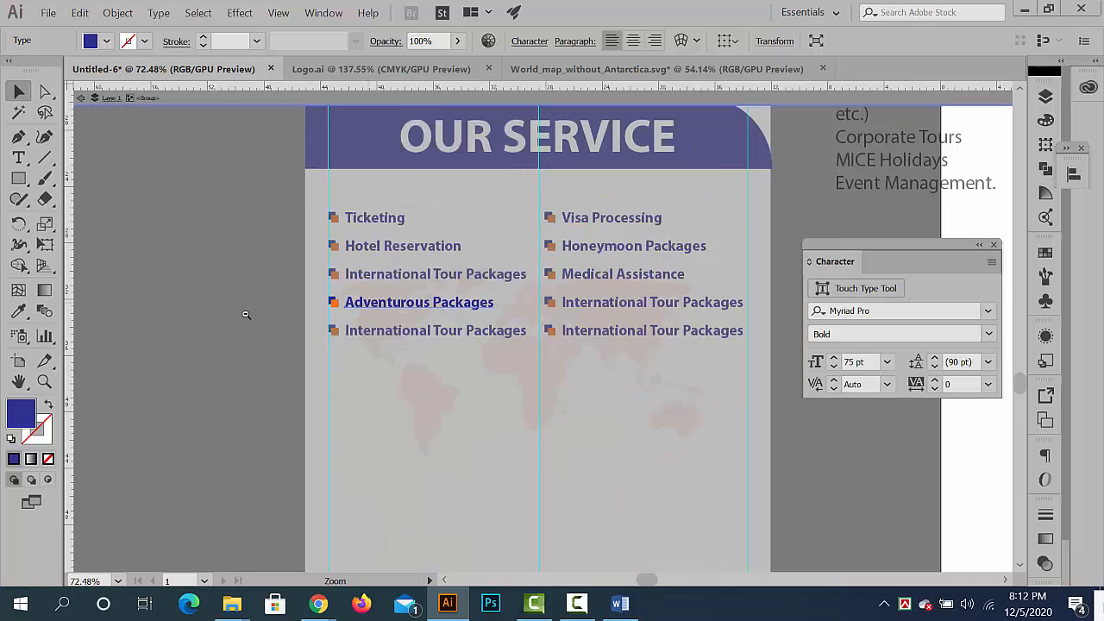
double_click(285, 319)
- Copy the parenthesised words (Trekking, Hiking, Skiing, Camping etc.) from the service text and leave text editing
drag(751, 280, 345, 333)
drag(557, 210, 604, 210)
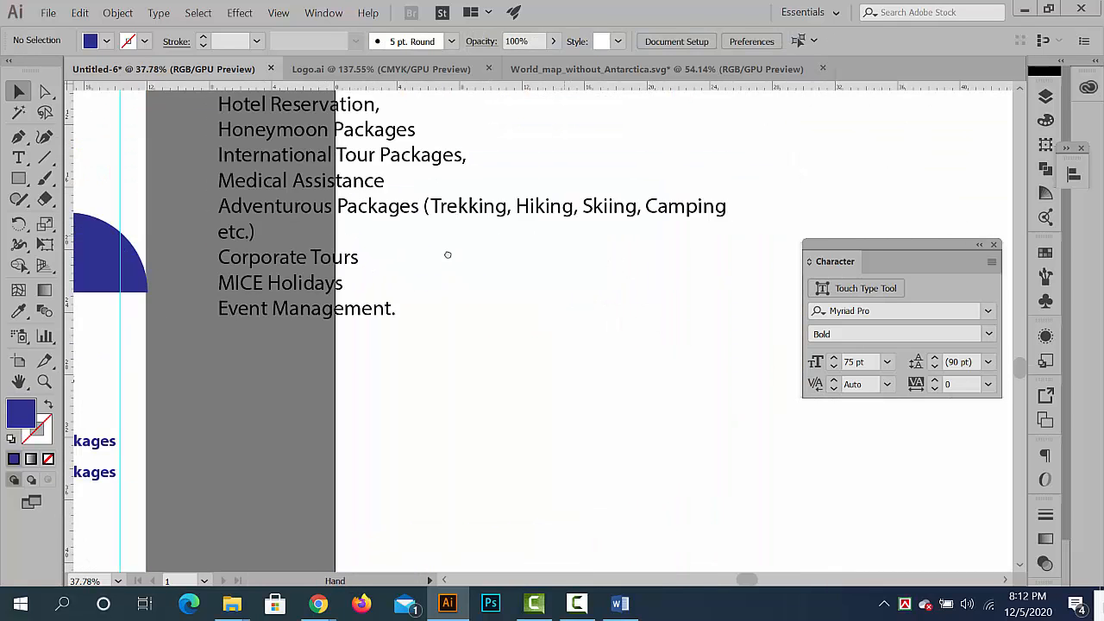
drag(446, 253, 310, 287)
drag(419, 249, 359, 278)
key(t)
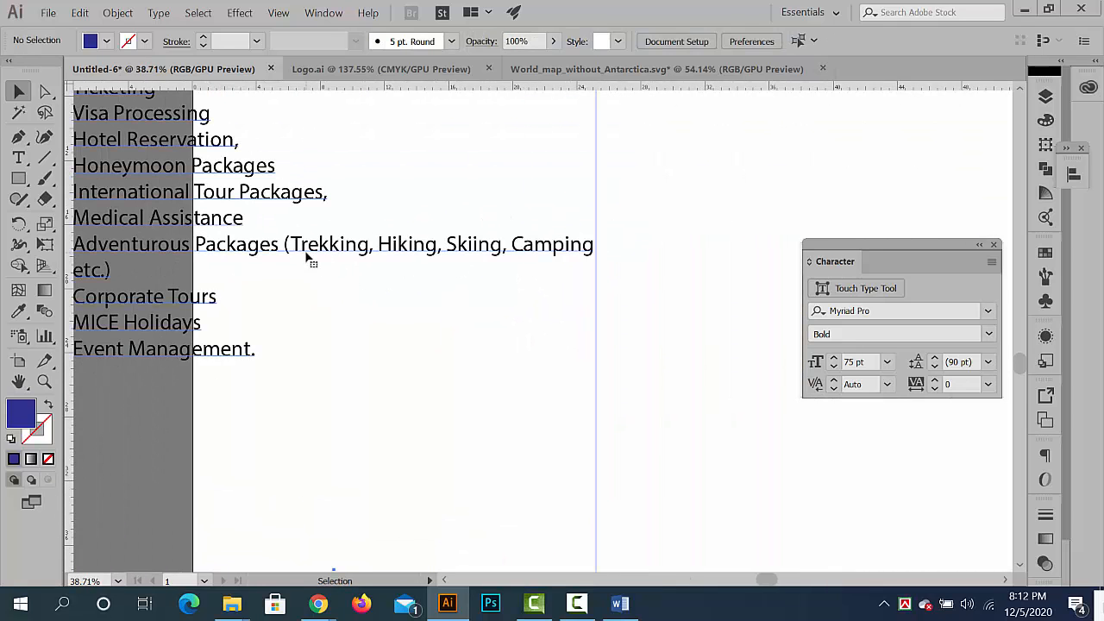
key(ctrl+z)
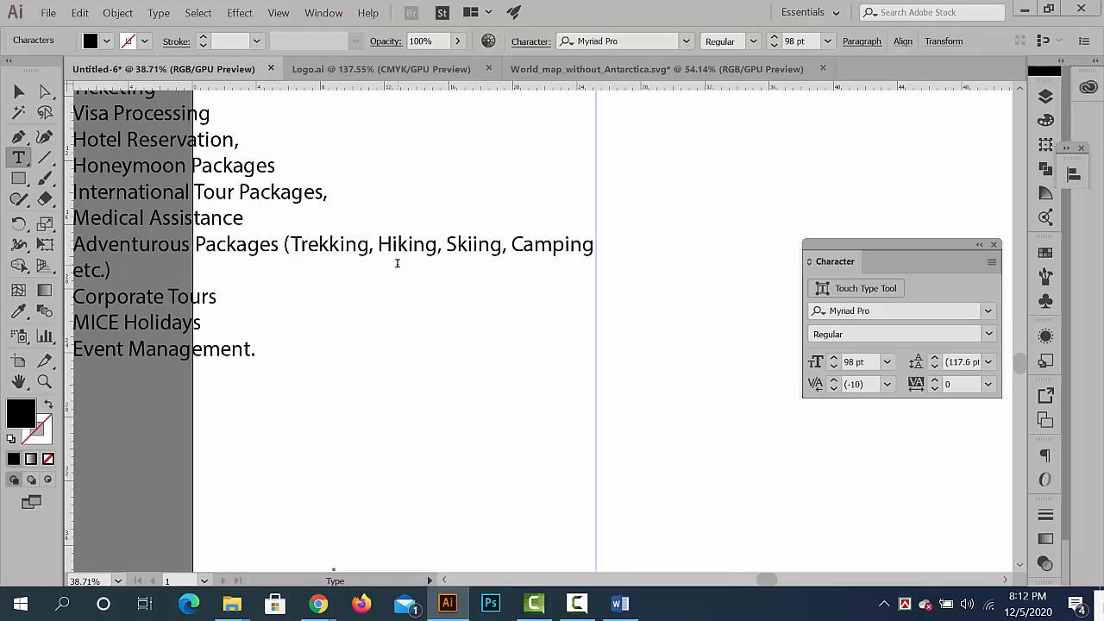
click(18, 91)
drag(497, 304, 504, 277)
key(t)
drag(344, 252, 438, 272)
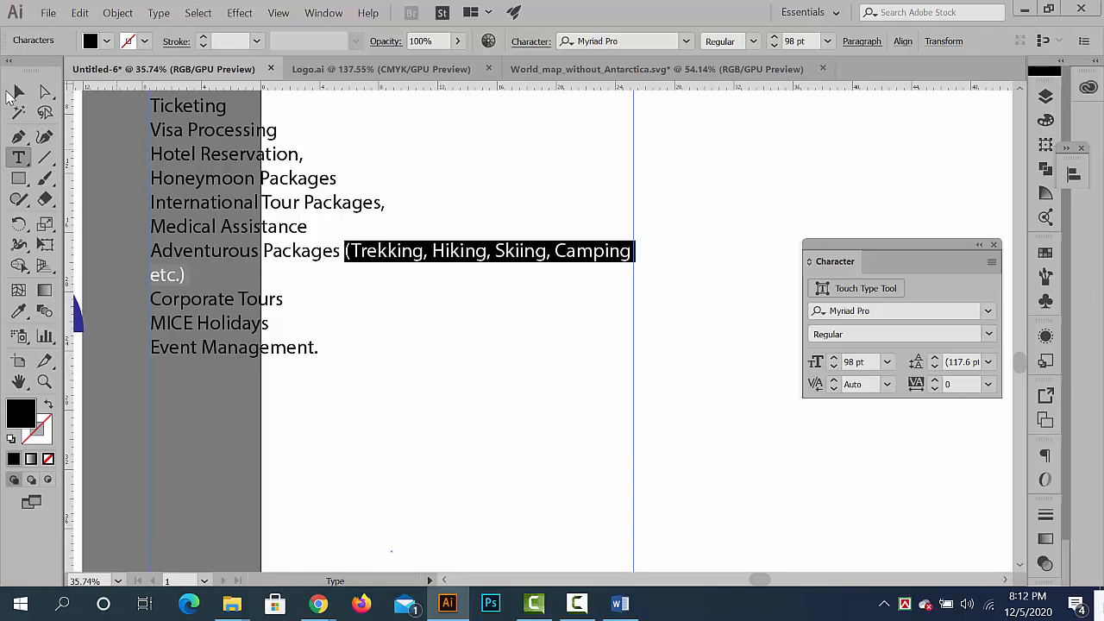
click(12, 93)
click(659, 389)
- Paste (Trekking, Hiking, Skiing, Camping etc.) as a new text object beside the banner's left column
drag(663, 392, 552, 388)
drag(379, 432, 570, 367)
drag(547, 312, 594, 312)
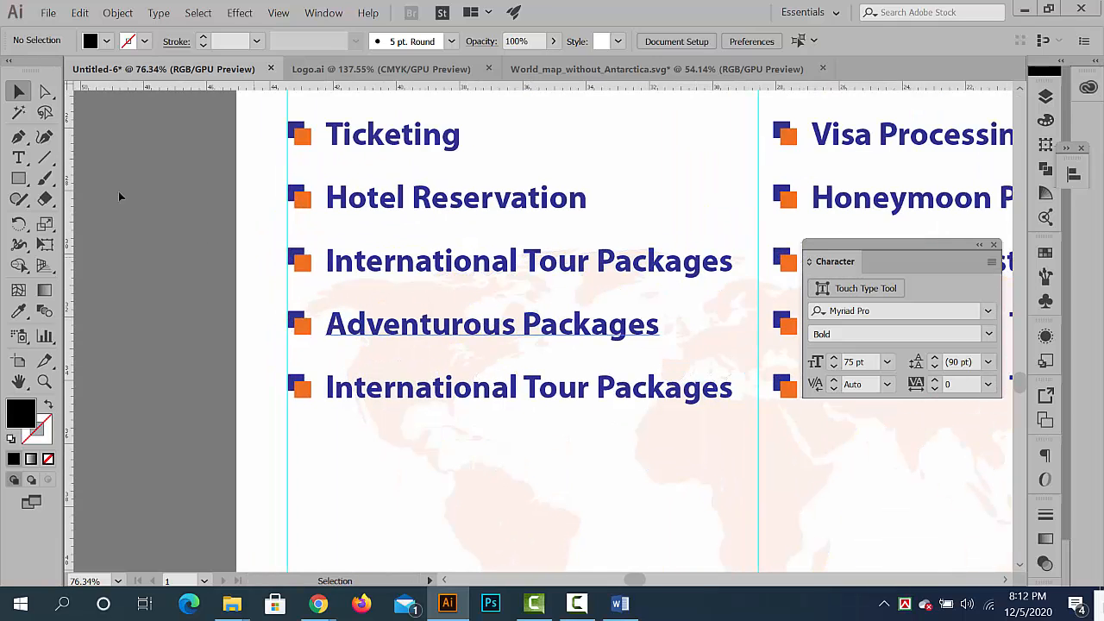
click(18, 158)
click(140, 283)
key(ctrl+v)
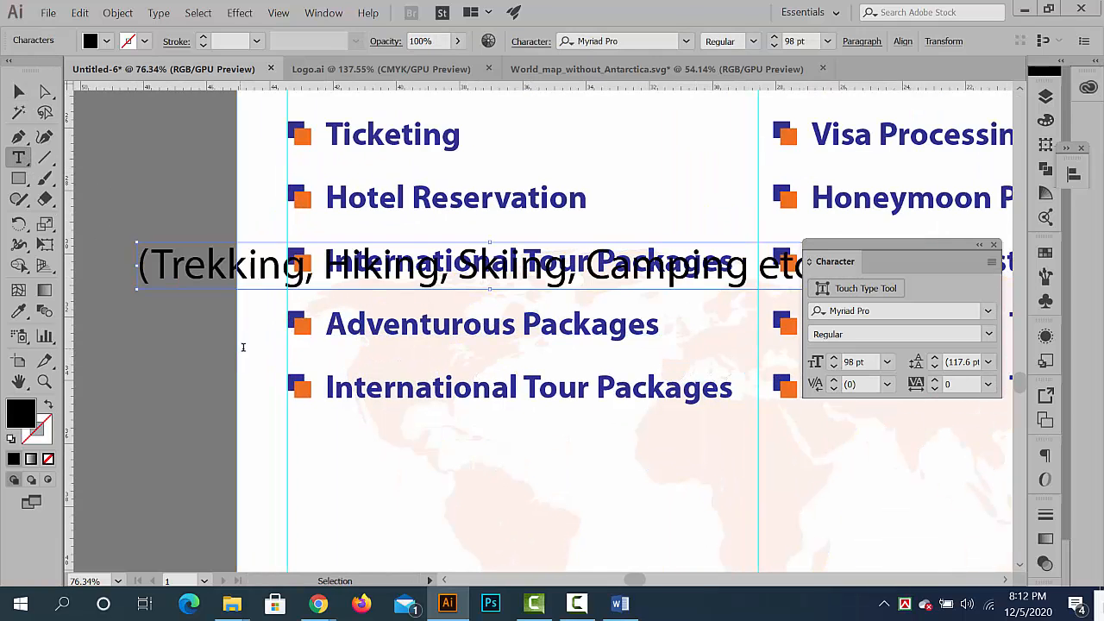
- Match the pasted activity list to the bold blue formatting of Hotel Reservation with the Eyedropper
click(19, 91)
click(17, 311)
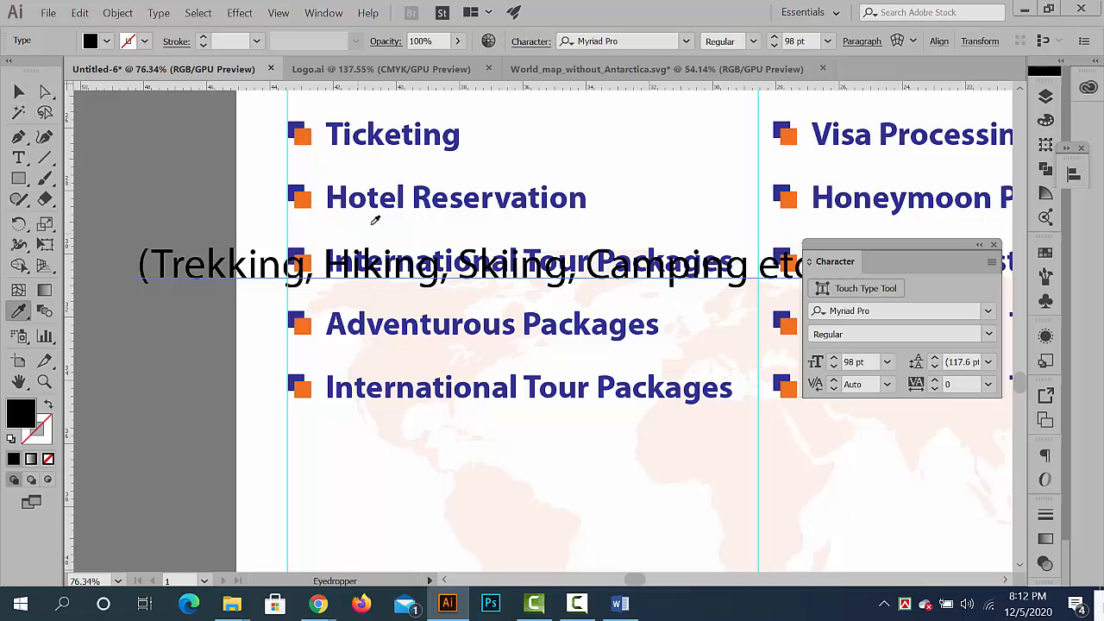
click(390, 197)
click(19, 90)
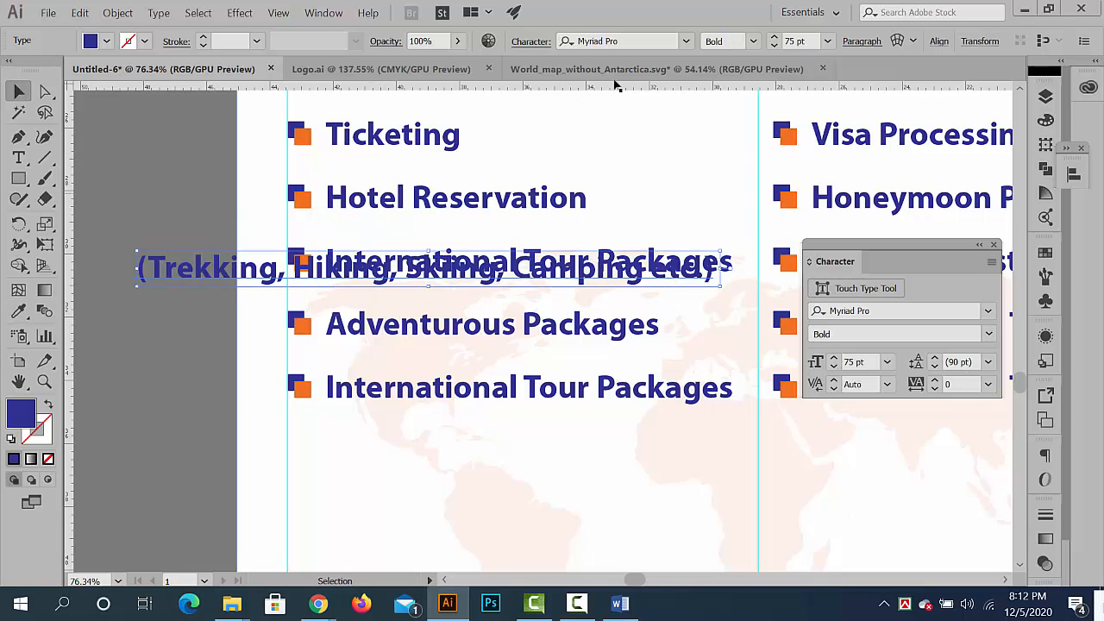
- Reduce the activity list's font size to 35 pt and place it directly beneath Adventurous Packages
click(775, 46)
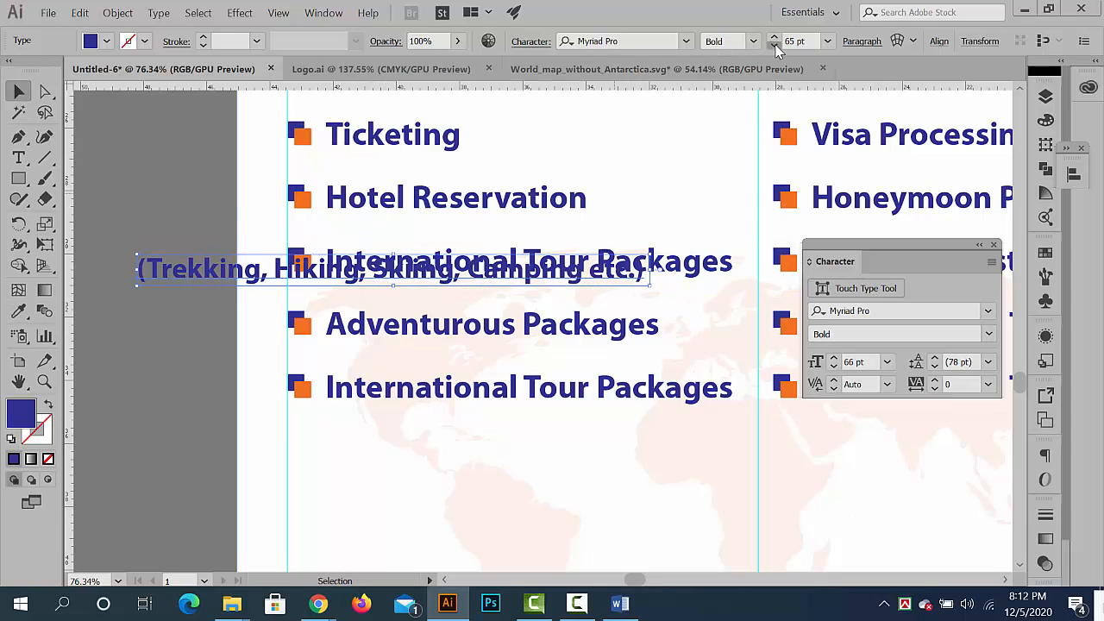
click(774, 46)
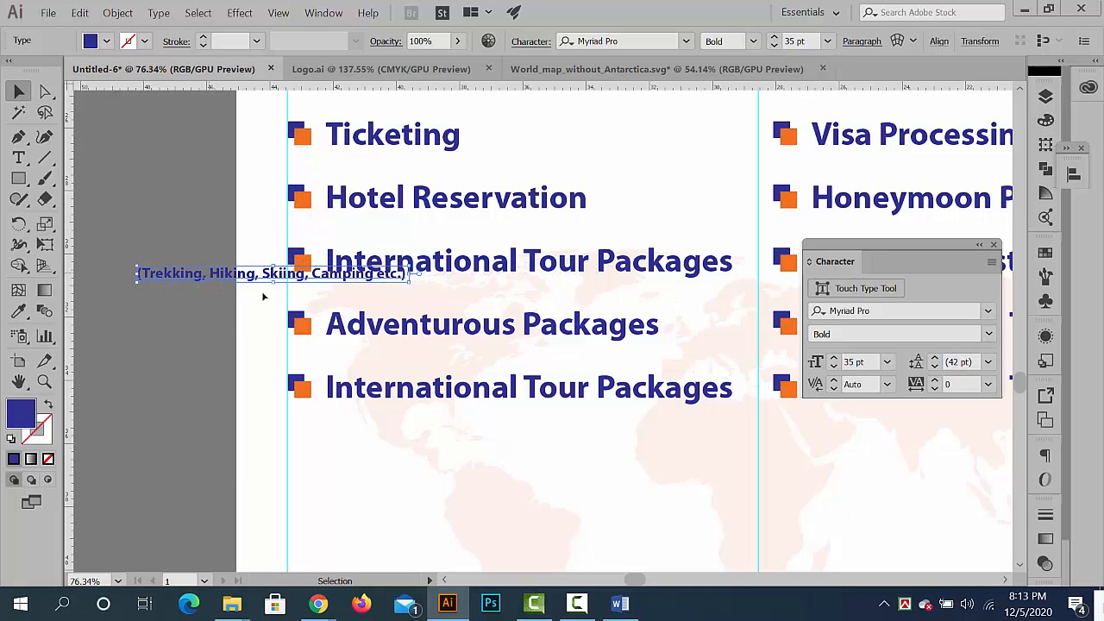
drag(207, 275, 395, 348)
- Enlarge the activity list to 39 pt and nudge it slightly down and left beneath Adventurous Packages
click(775, 37)
click(775, 37)
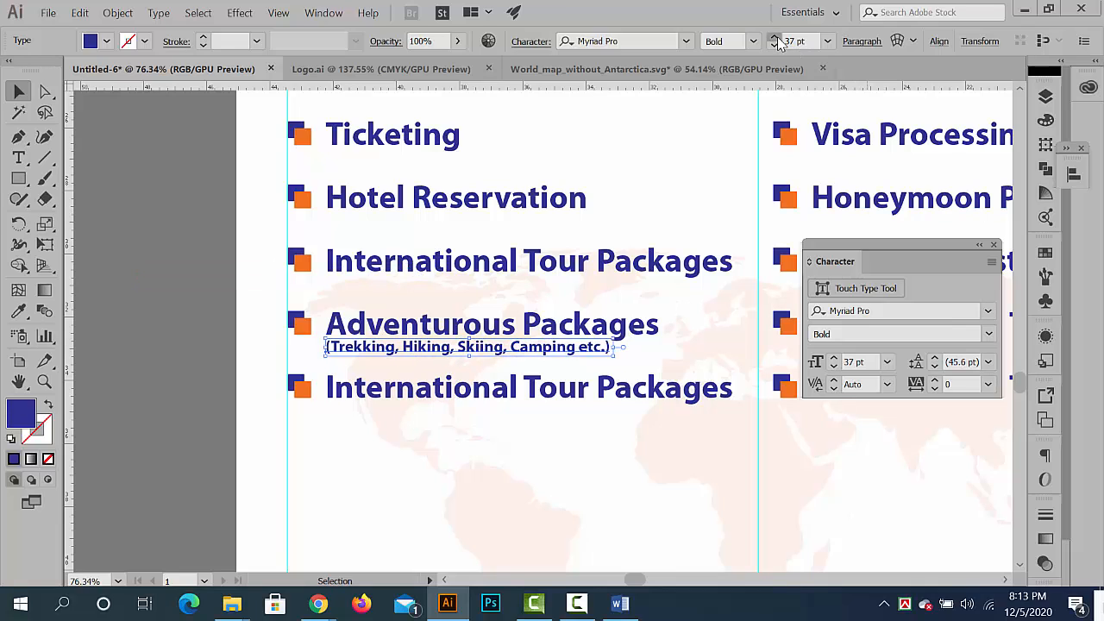
click(775, 37)
click(775, 37)
key(Down)
key(Down)
key(Down)
key(Down)
key(Down)
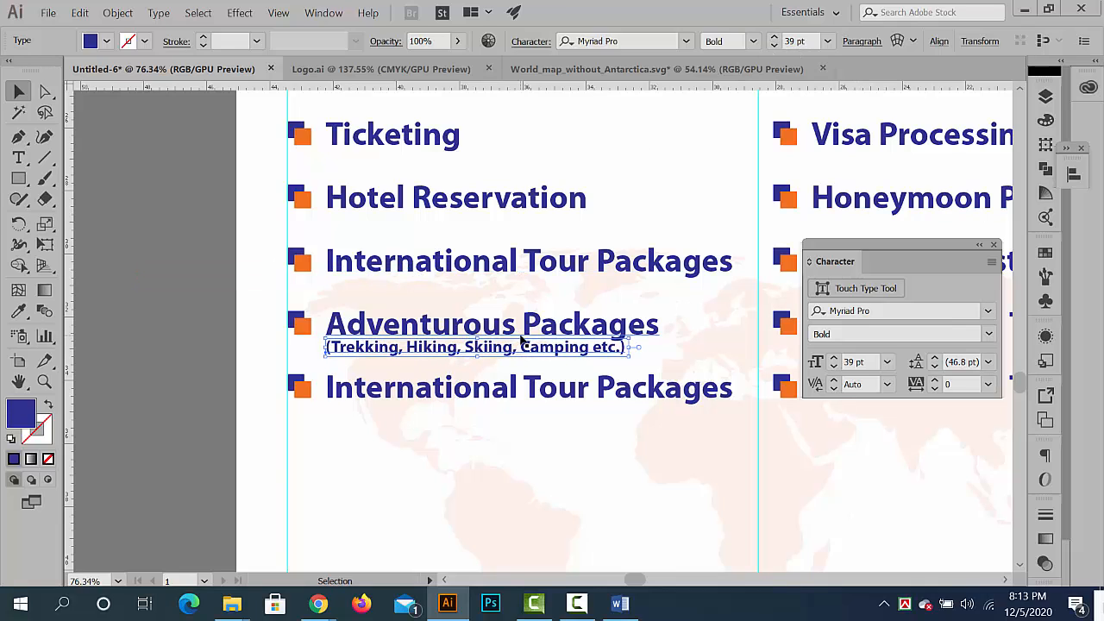
key(Left)
key(Left)
key(Left)
key(Left)
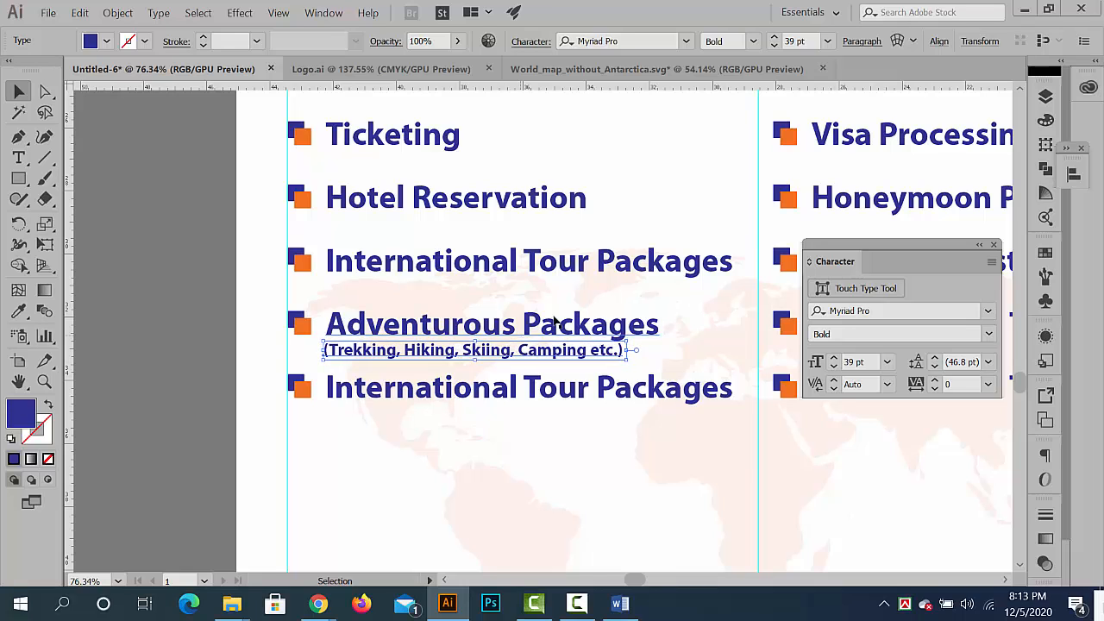
- Set the activity list's font size to 44 pt and deselect it
click(775, 37)
click(775, 37)
click(776, 37)
click(776, 37)
click(776, 37)
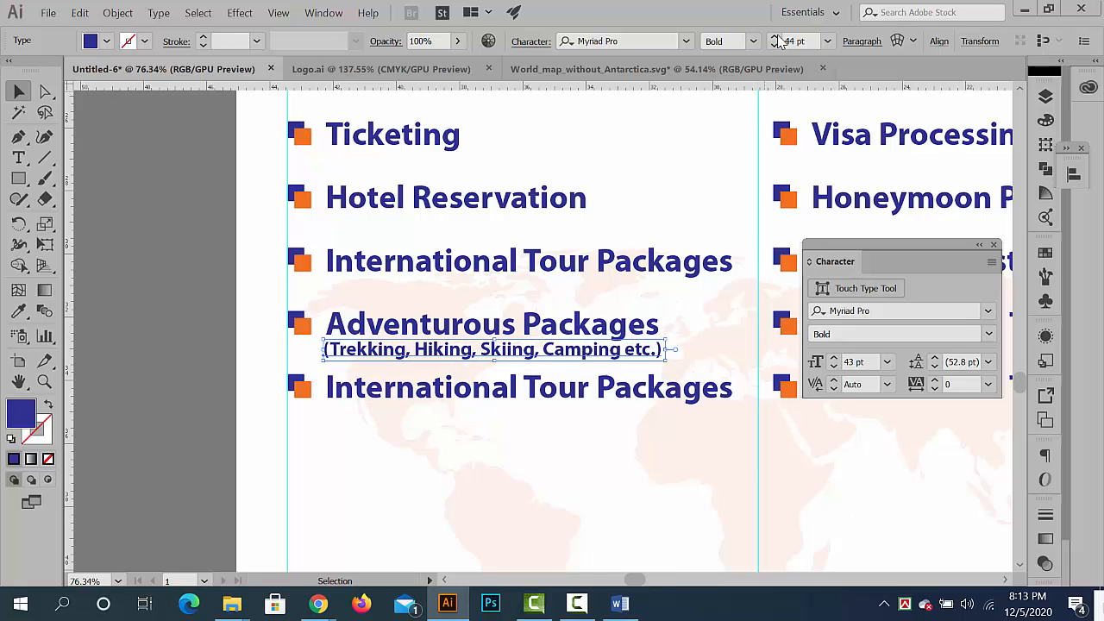
click(176, 331)
- Copy the words Corporate Tours from the service text beside the banner and leave text editing
drag(563, 342, 353, 346)
drag(464, 365, 284, 316)
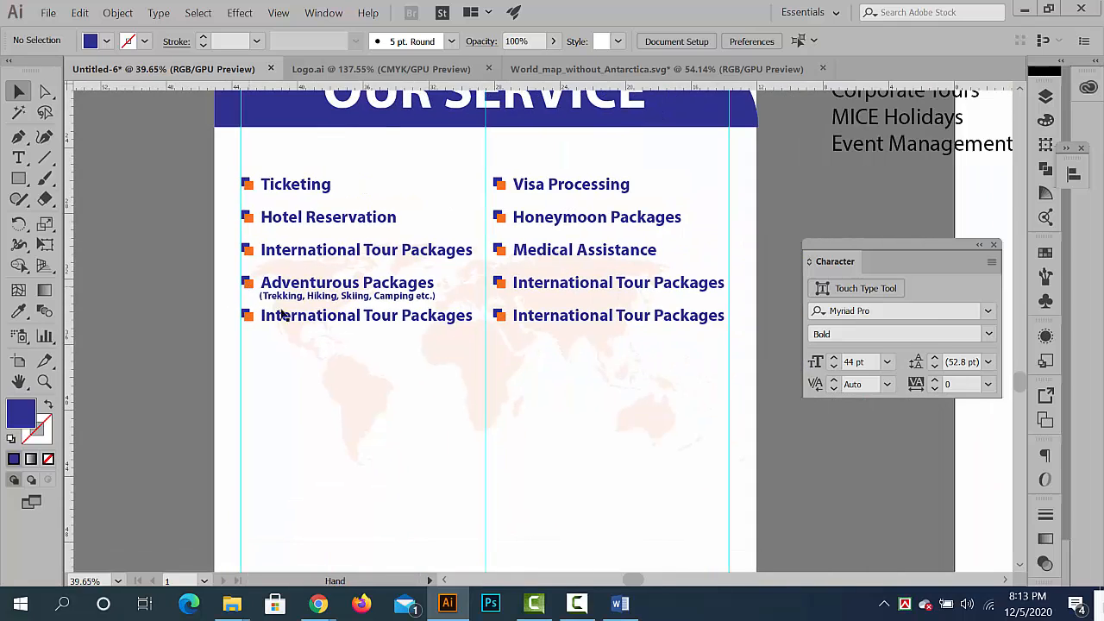
drag(621, 309, 414, 293)
drag(759, 155, 290, 281)
key(ctrl+c)
double_click(475, 283)
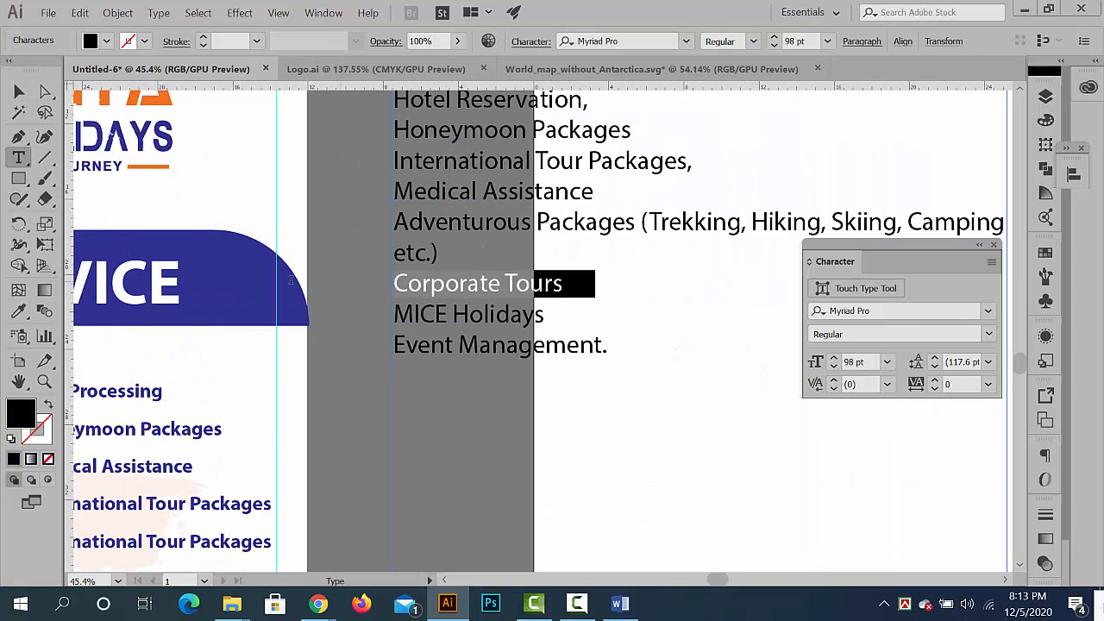
click(19, 91)
click(594, 371)
- Isolate the fourth bullet group in the right column and replace its text with the copied words Corporate Tours
drag(578, 374, 509, 307)
drag(509, 307, 653, 348)
double_click(601, 317)
double_click(599, 315)
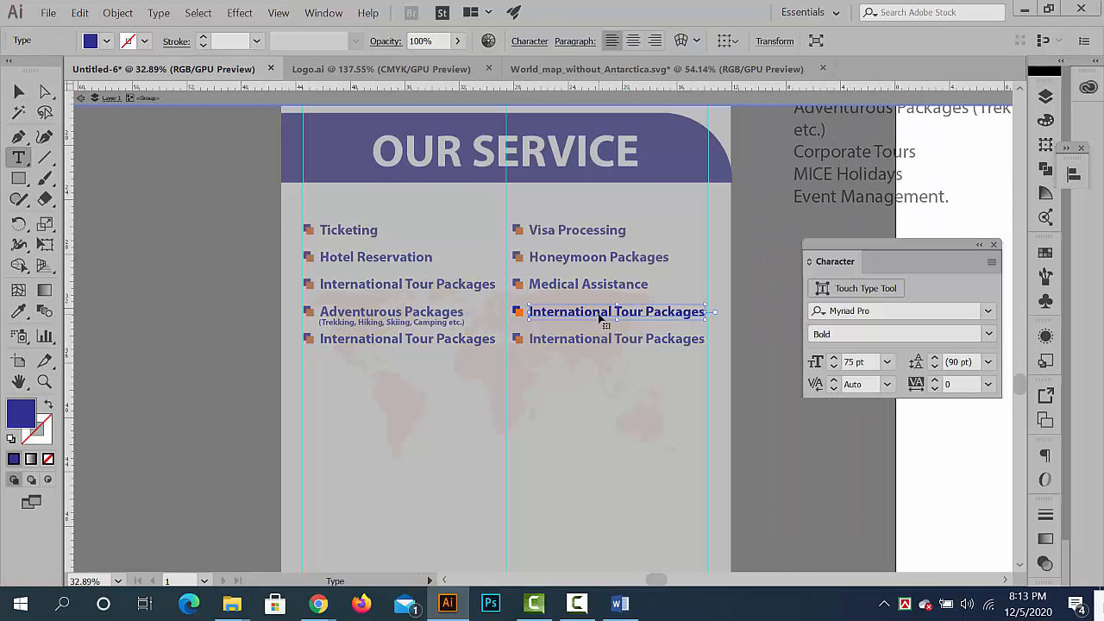
key(ctrl+a)
key(ctrl+v)
- Match Corporate Tours to the bold blue formatting of Adventurous Packages with the Eyedropper, and exit isolation
click(19, 91)
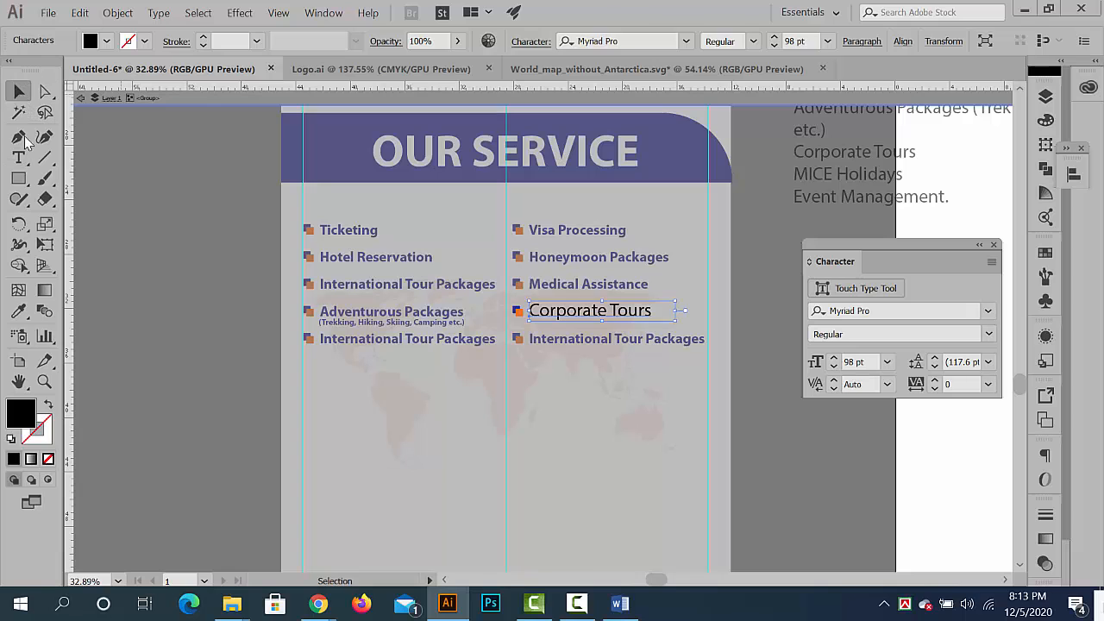
click(12, 315)
click(328, 310)
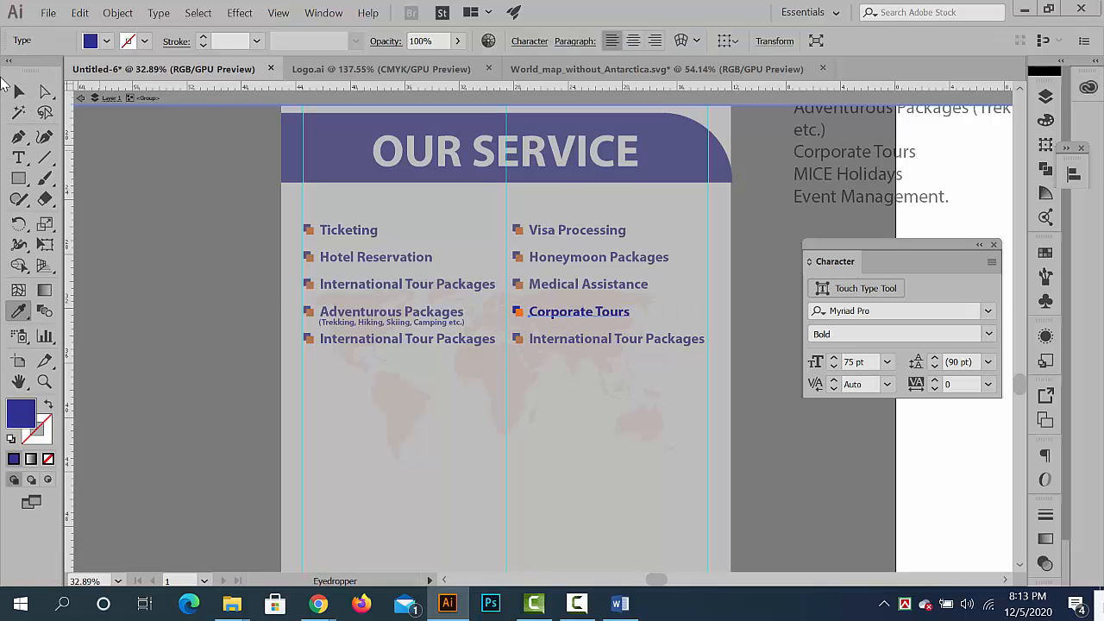
click(17, 93)
double_click(750, 395)
- Copy the words MICE Holidays from the service text beside the banner and leave text editing
scroll(606, 377, down, 1)
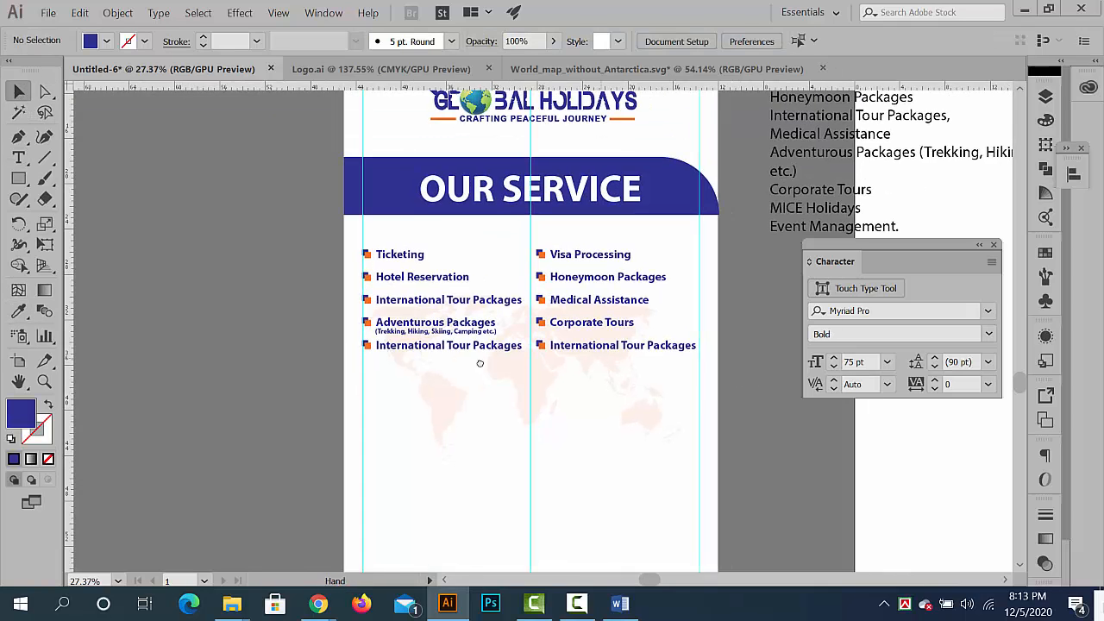
drag(480, 365, 219, 380)
scroll(559, 274, up, 3)
double_click(559, 280)
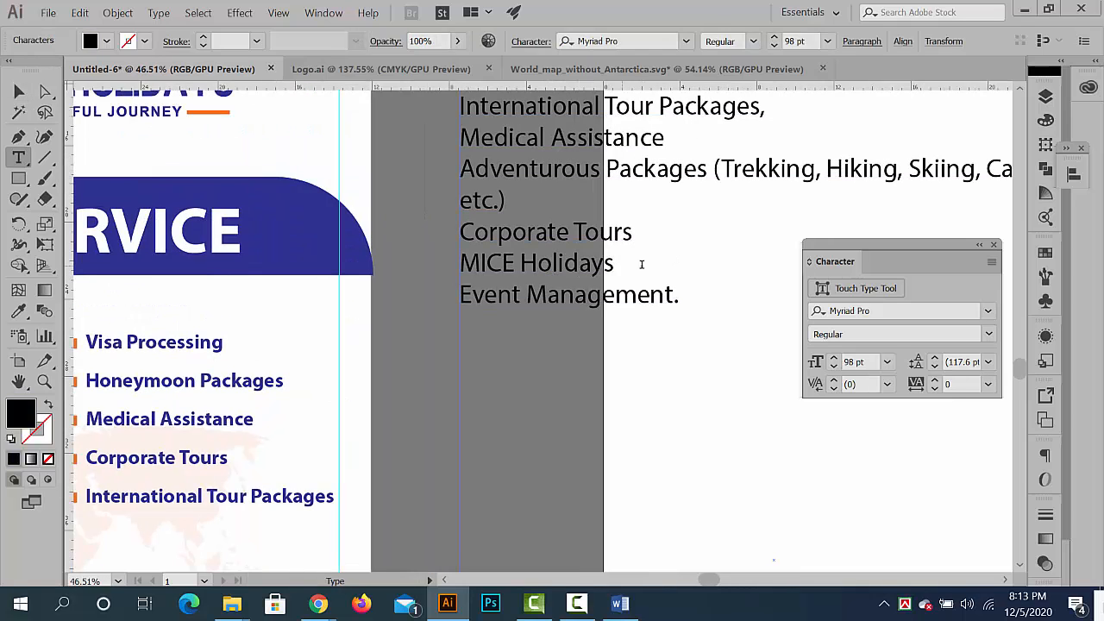
drag(641, 264, 321, 270)
key(ctrl+c)
click(19, 93)
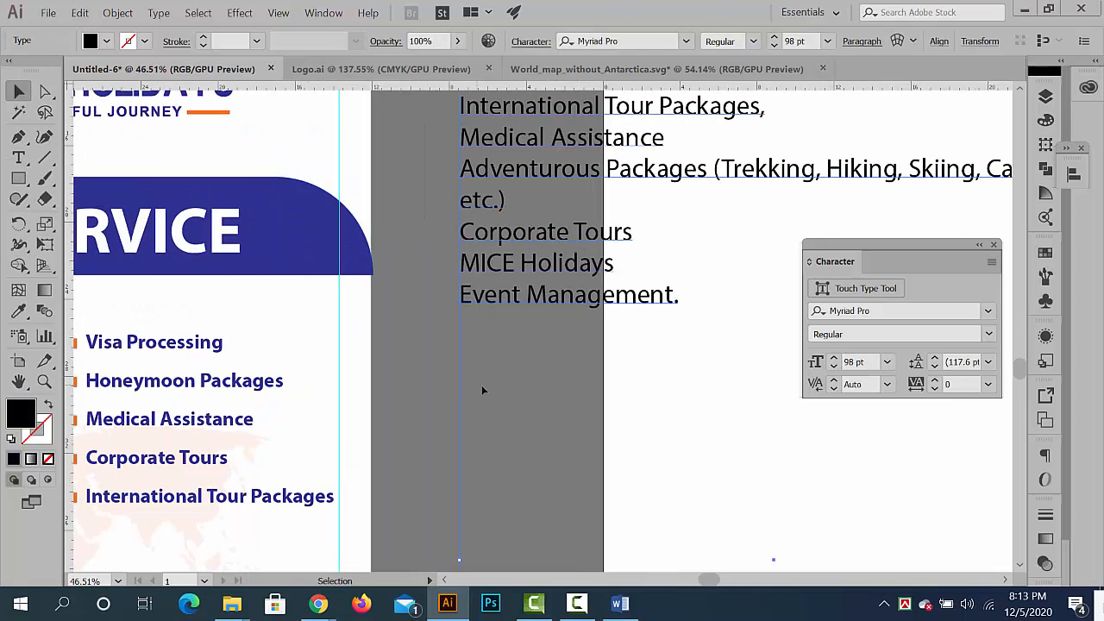
click(644, 428)
- Isolate the fifth bullet group in the left column and replace its text with the copied words MICE Holidays
scroll(620, 421, down, 2)
drag(532, 273, 677, 146)
scroll(391, 318, up, 3)
drag(515, 345, 612, 293)
click(377, 320)
double_click(377, 321)
double_click(377, 320)
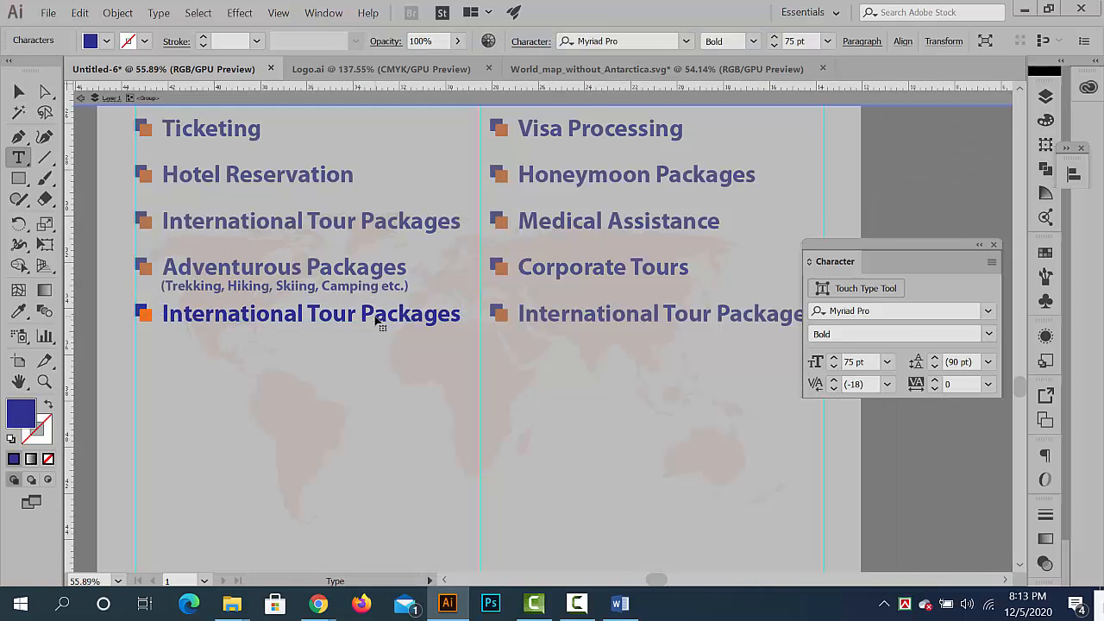
key(ctrl+a)
key(ctrl+v)
- Match MICE Holidays to the bold blue formatting of the other left-column entries with the Eyedropper, and exit isolation
click(19, 92)
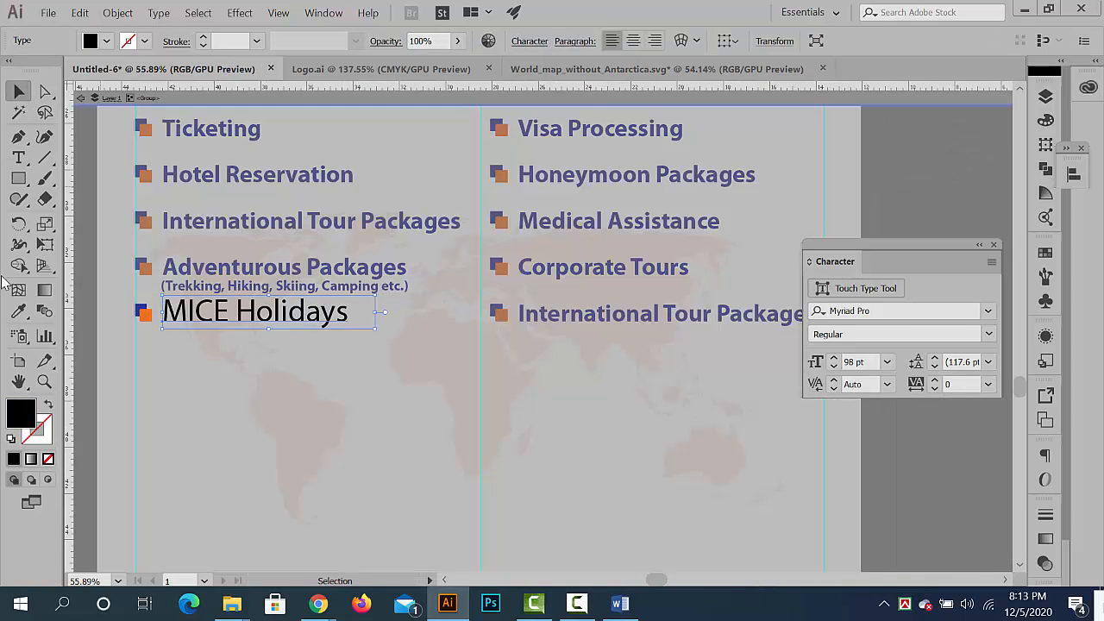
click(18, 310)
click(146, 224)
click(19, 93)
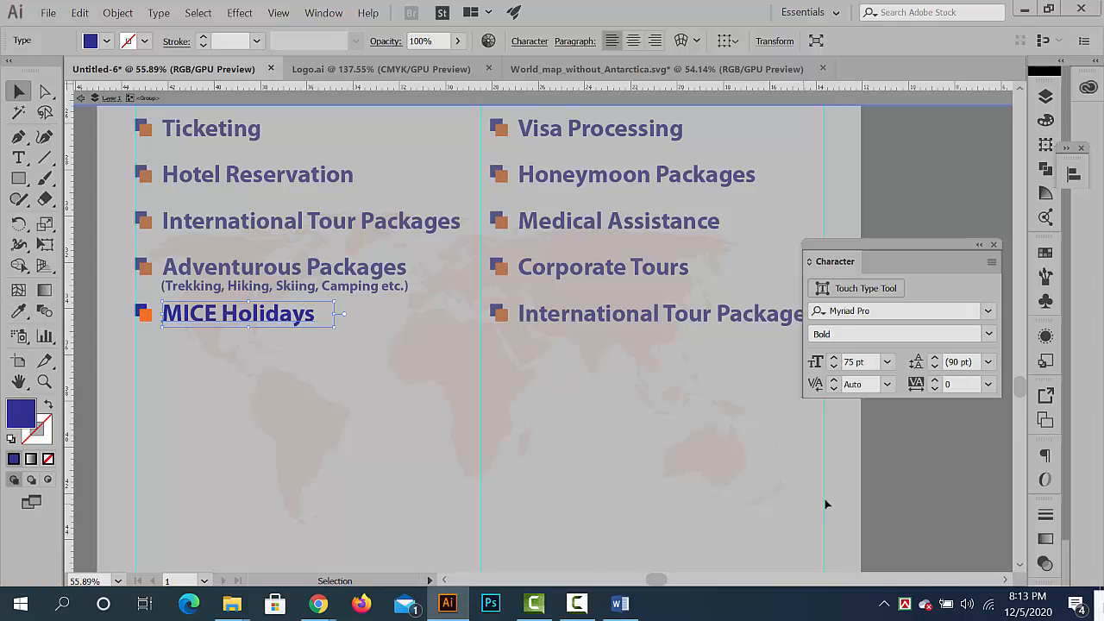
double_click(876, 484)
- Copy the words Event Management. from the service text beside the banner and leave text editing
drag(876, 484, 677, 472)
drag(751, 373, 561, 357)
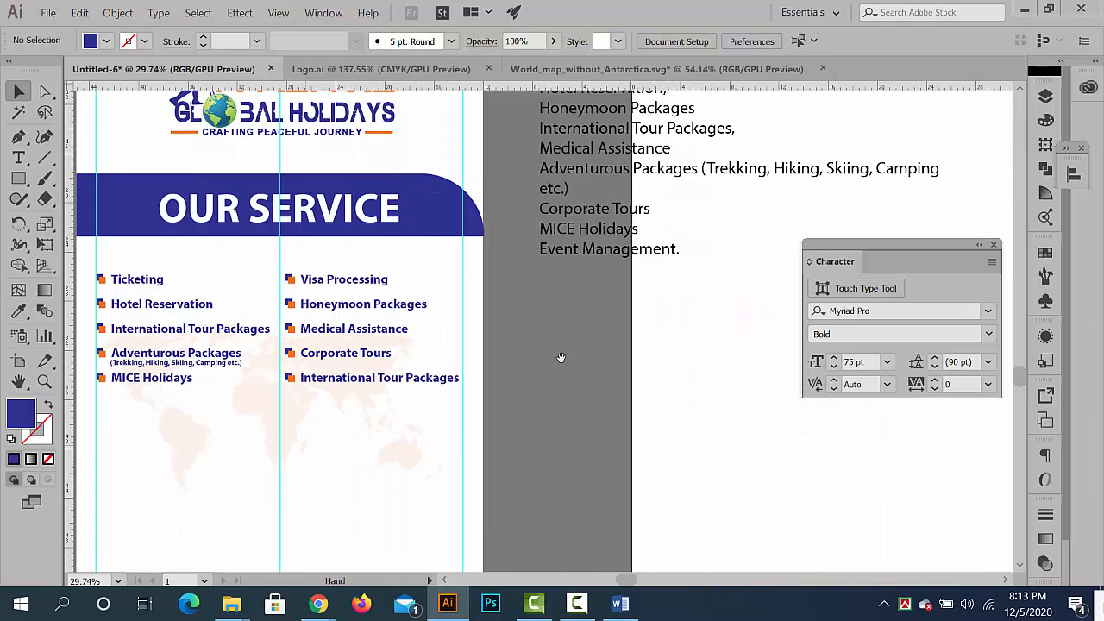
click(681, 288)
key(t)
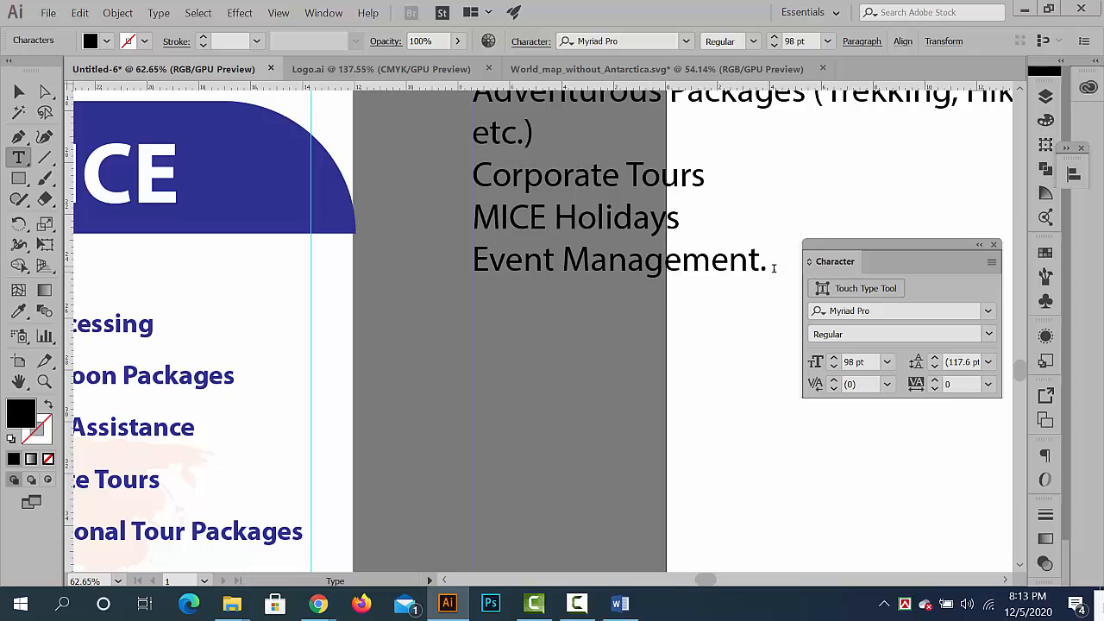
drag(774, 268, 431, 267)
key(ctrl+c)
click(19, 93)
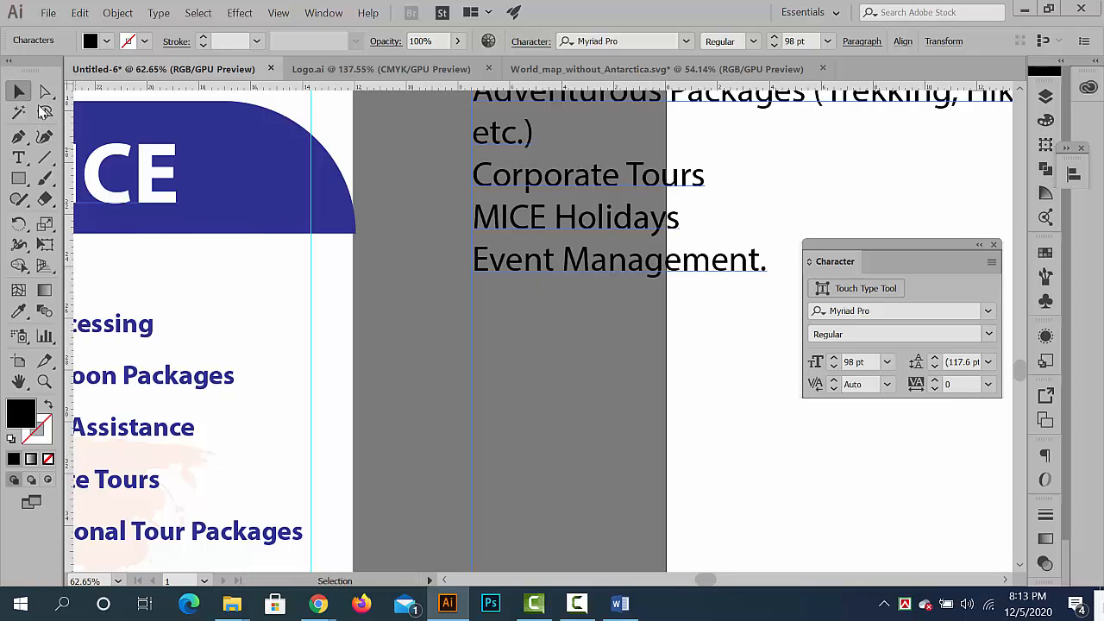
- Isolate the fifth bullet group in the right column and replace its text with the copied words Event Management
click(596, 369)
drag(598, 370, 328, 332)
drag(533, 426, 721, 435)
drag(417, 382, 534, 323)
click(533, 323)
double_click(532, 323)
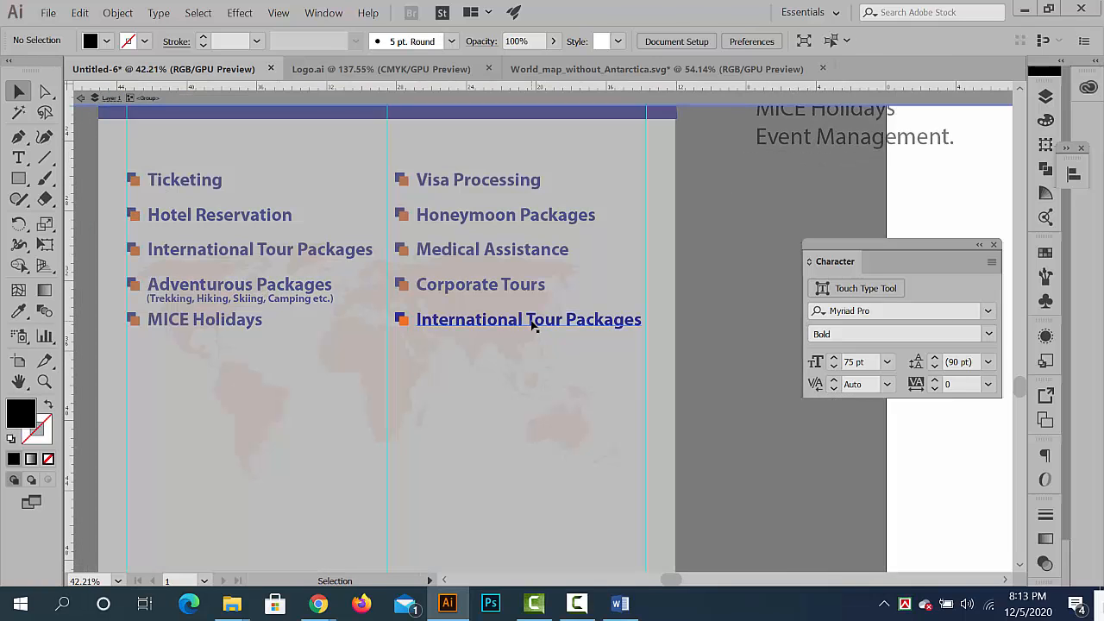
double_click(533, 324)
key(ctrl+a)
key(ctrl+v)
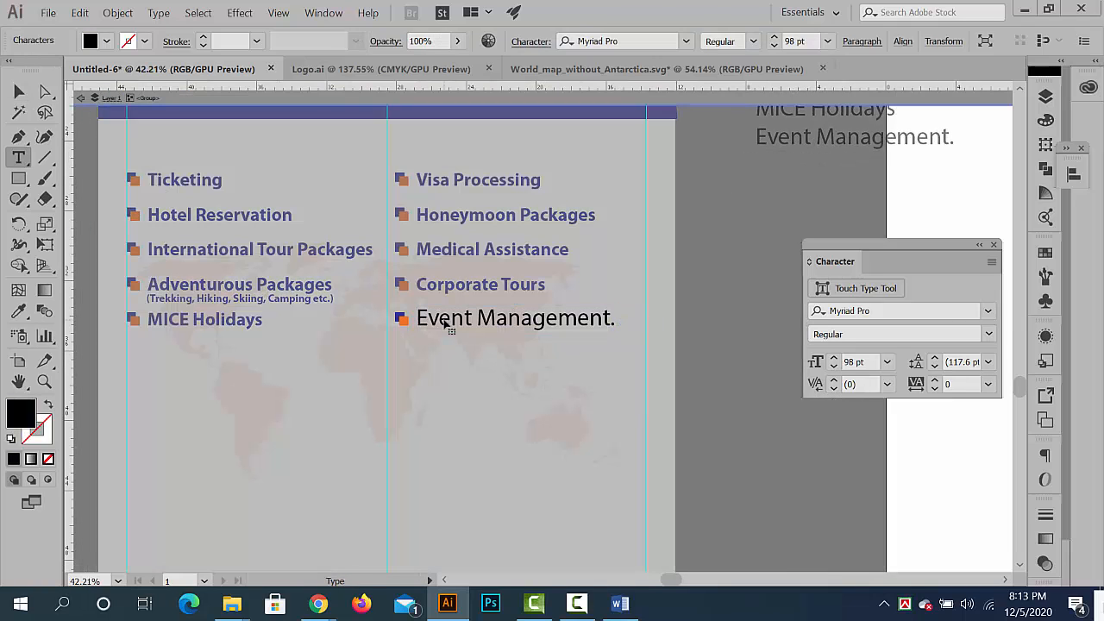
- Match Event Management. to the bold blue formatting of MICE Holidays with the Eyedropper, and exit isolation
click(18, 92)
click(19, 312)
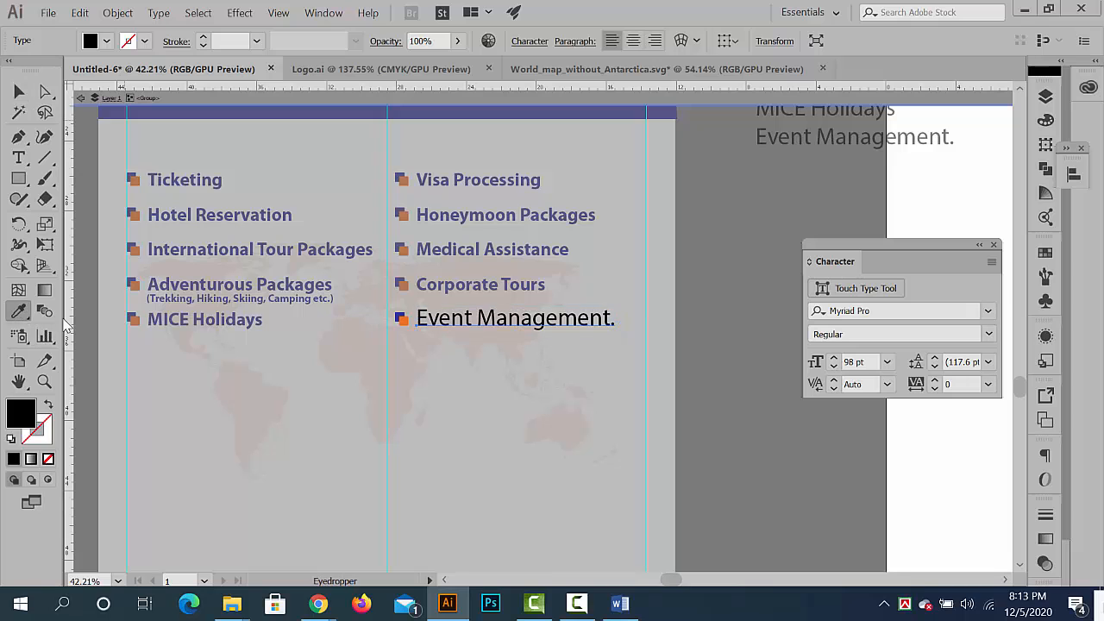
click(157, 319)
click(19, 91)
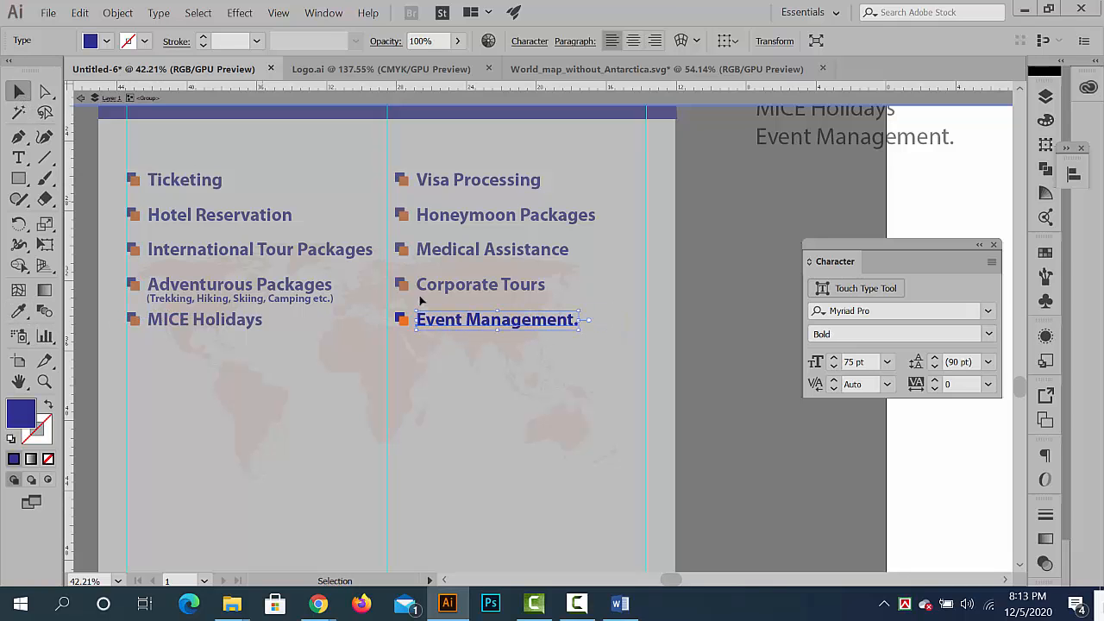
double_click(739, 437)
- Group the OUR SERVICE heading and its blue bar with all ten bulleted service entries
ctrl+drag(593, 367, 540, 352)
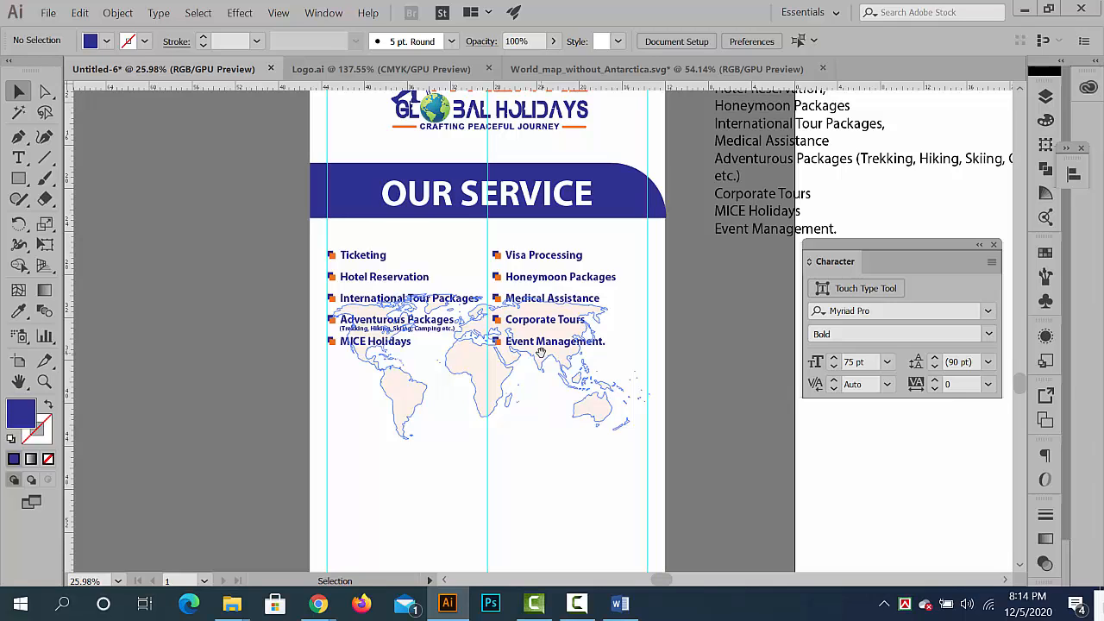
ctrl+drag(693, 449, 610, 374)
ctrl+drag(529, 399, 306, 367)
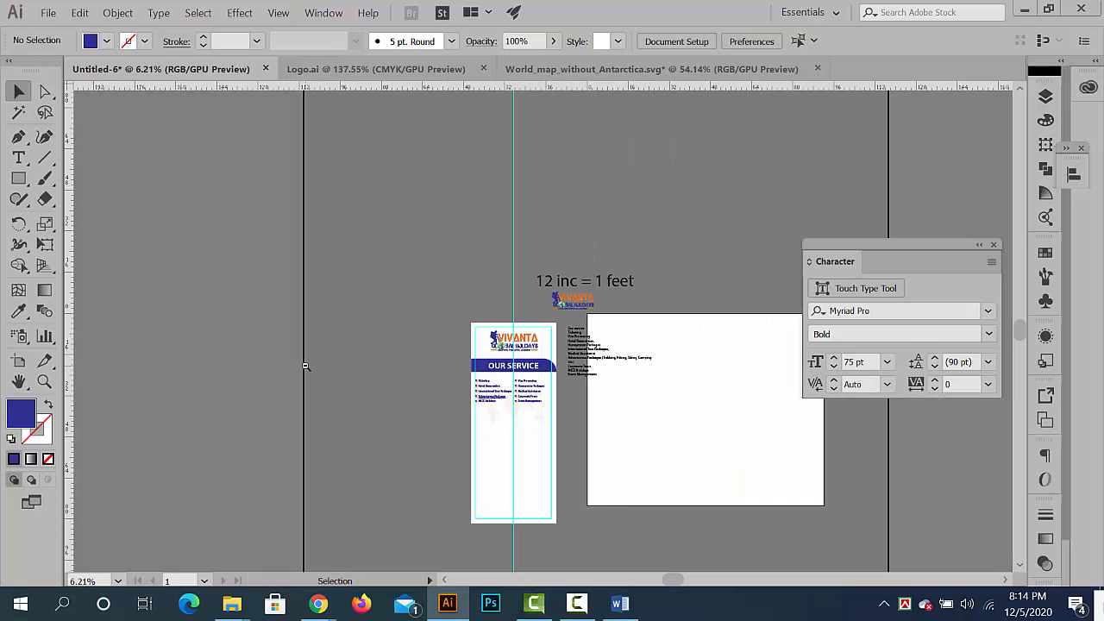
ctrl+drag(580, 409, 814, 449)
ctrl+drag(525, 277, 549, 299)
drag(406, 250, 614, 295)
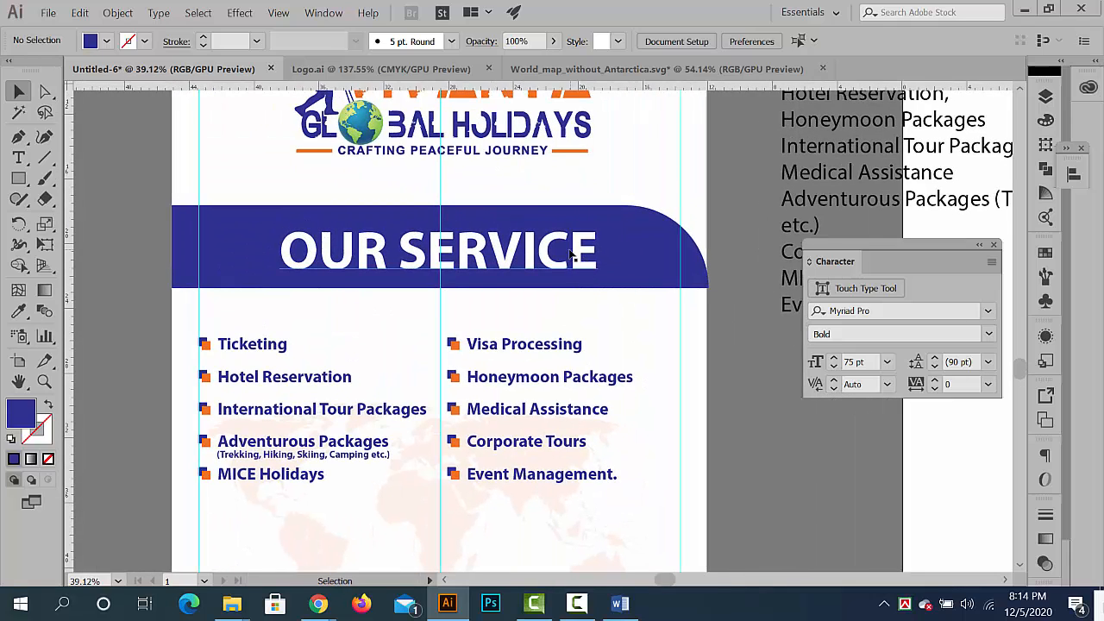
click(567, 262)
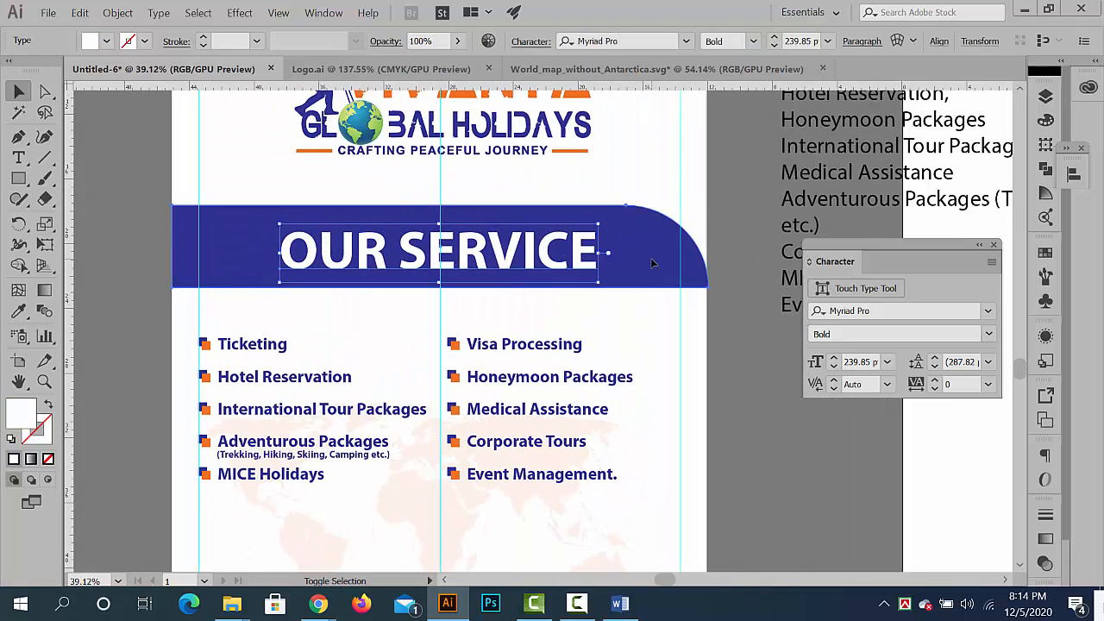
shift+click(532, 348)
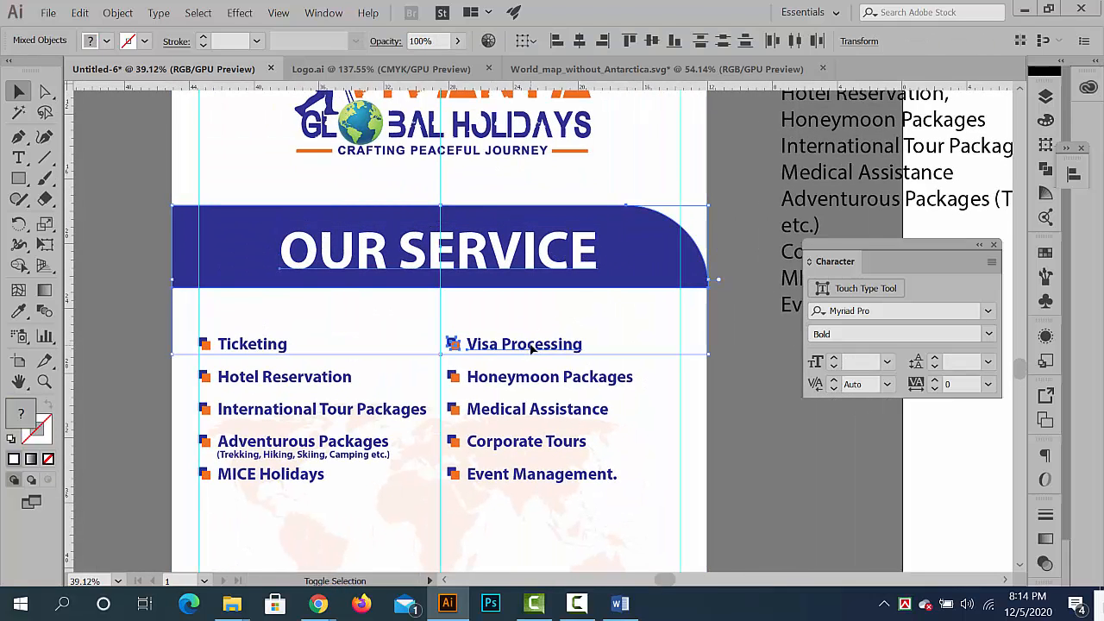
shift+click(255, 352)
shift+click(266, 380)
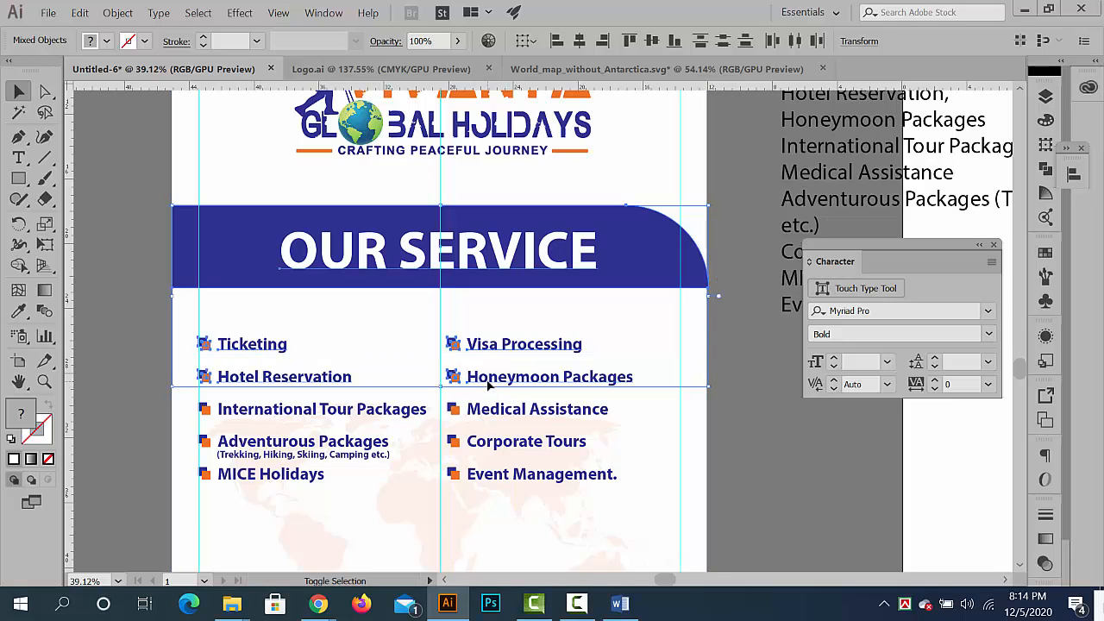
shift+click(339, 418)
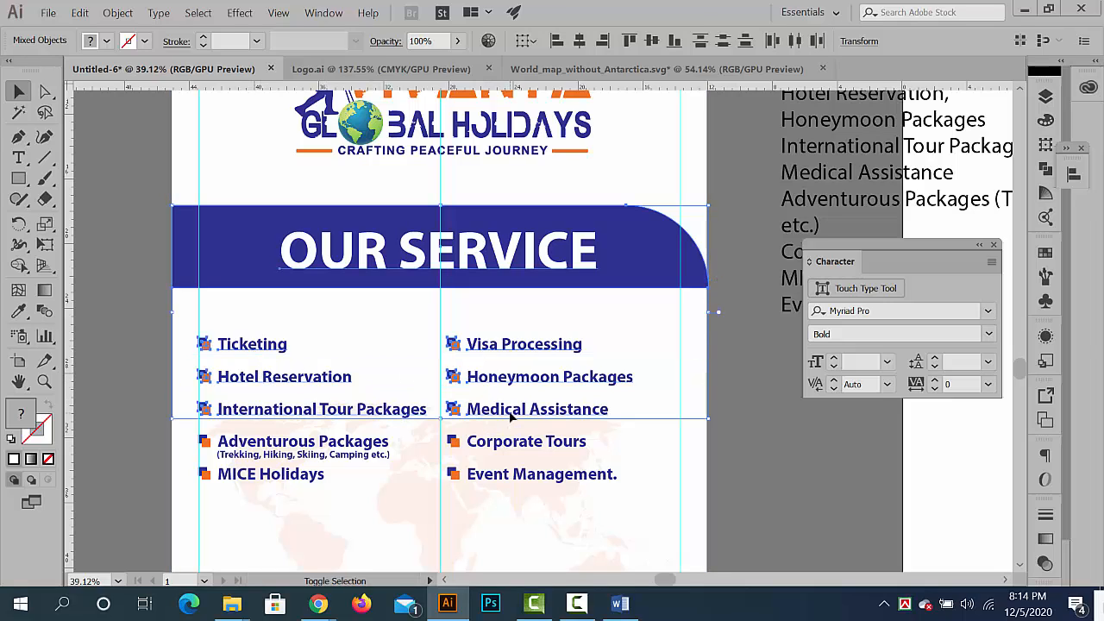
shift+click(341, 449)
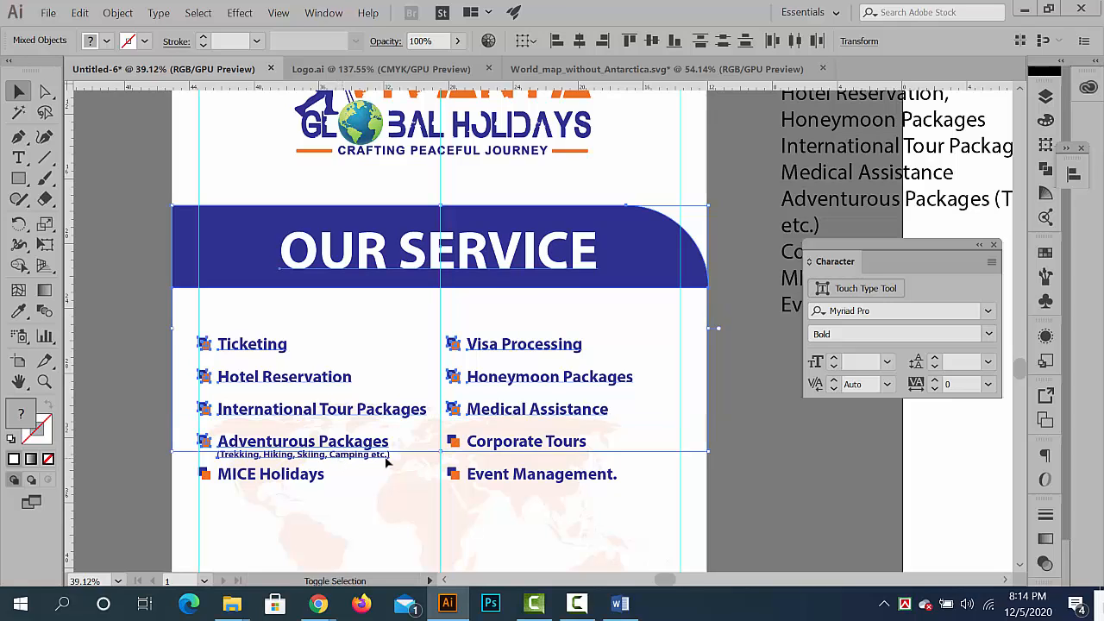
shift+click(503, 457)
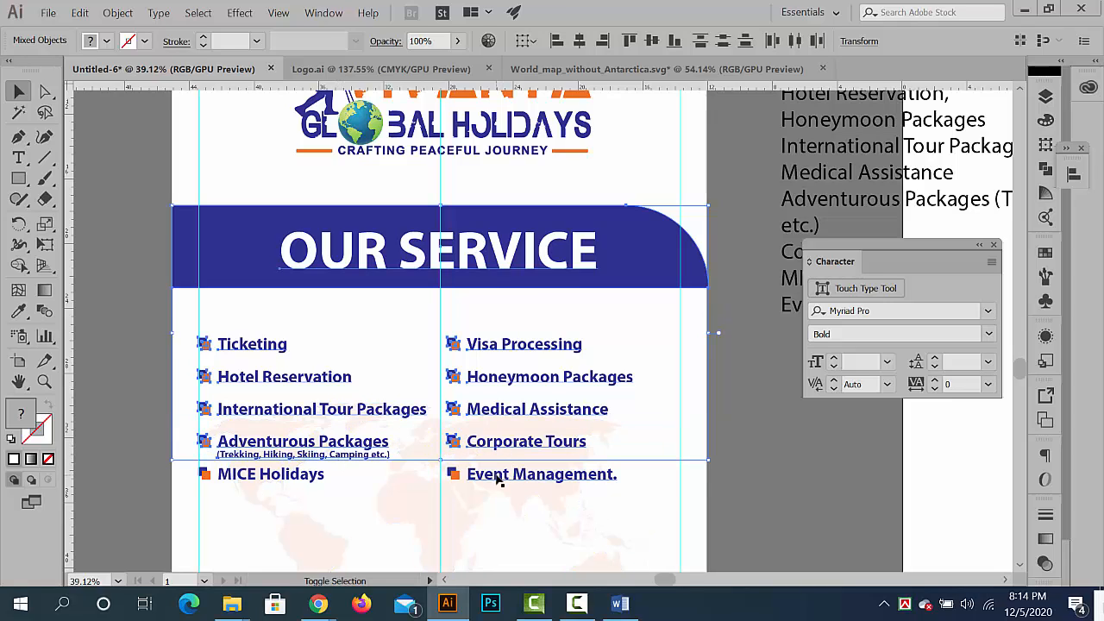
shift+click(499, 482)
shift+click(301, 477)
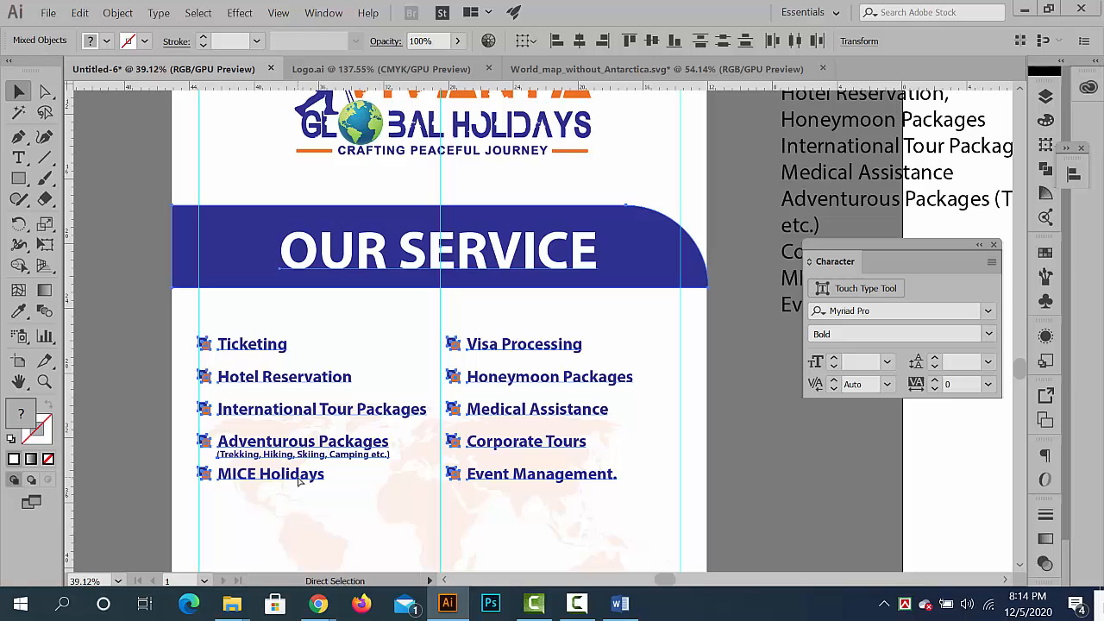
key(ctrl+g)
- Nudge the grouped OUR SERVICE section down to widen the gap below the logo, and deselect it
key(Down)
key(Down)
key(Down)
key(Down)
key(Down)
key(Down)
key(Down)
key(Down)
key(Down)
key(Down)
key(Down)
key(Down)
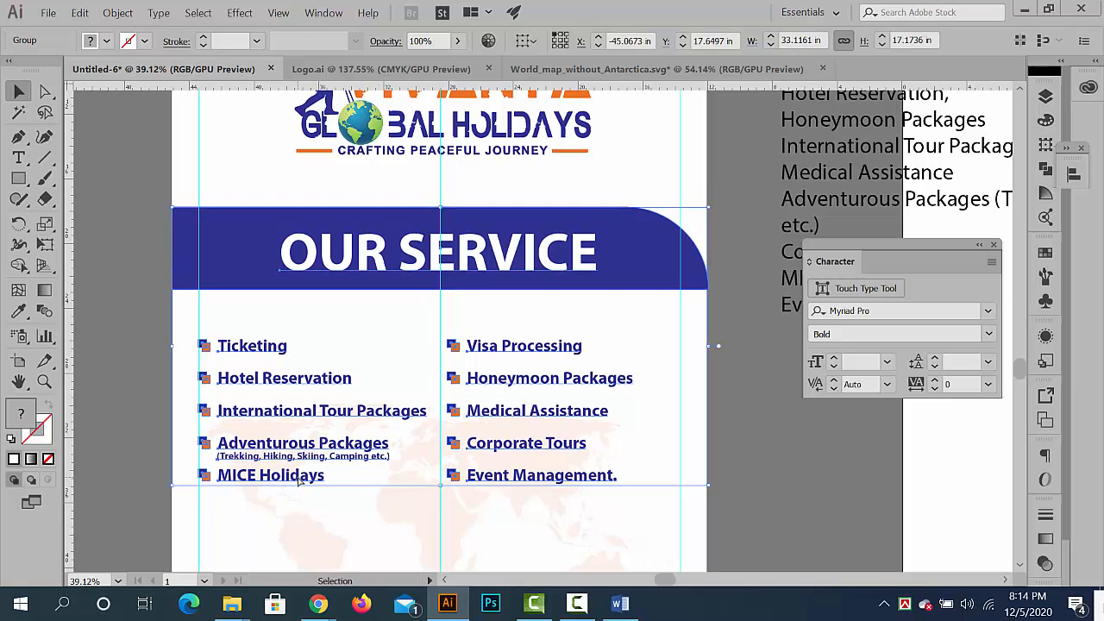
key(Down)
key(Down)
key(Down)
key(Down)
key(Down)
key(Down)
key(Down)
key(Down)
key(Down)
key(Down)
key(Down)
key(Down)
key(Down)
key(Down)
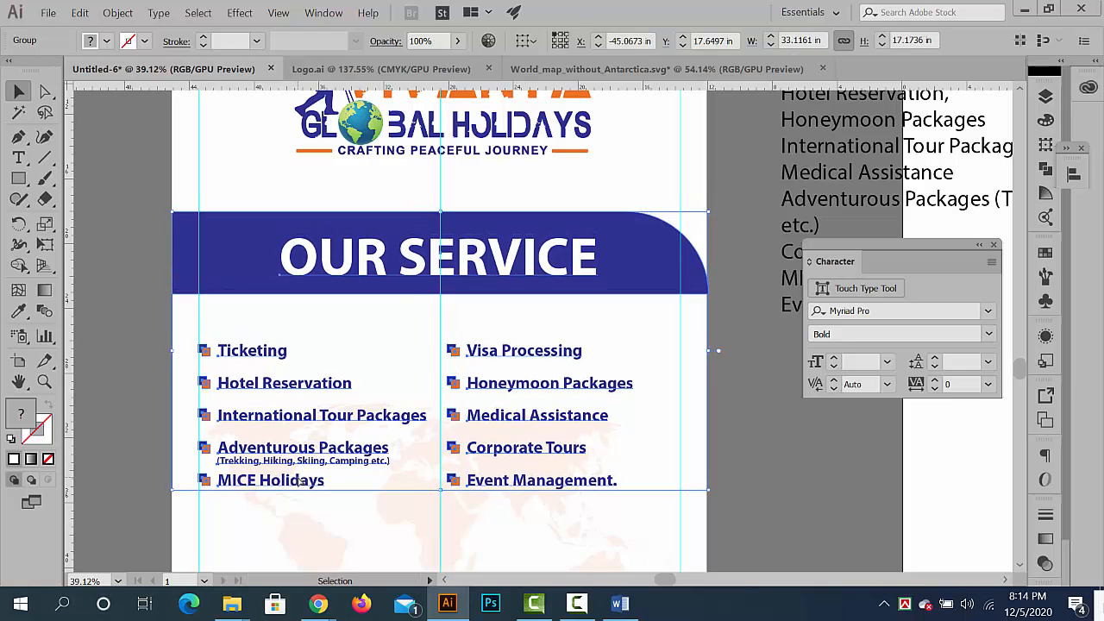
key(Down)
key(Down)
key(Down)
key(Down)
key(Down)
key(Down)
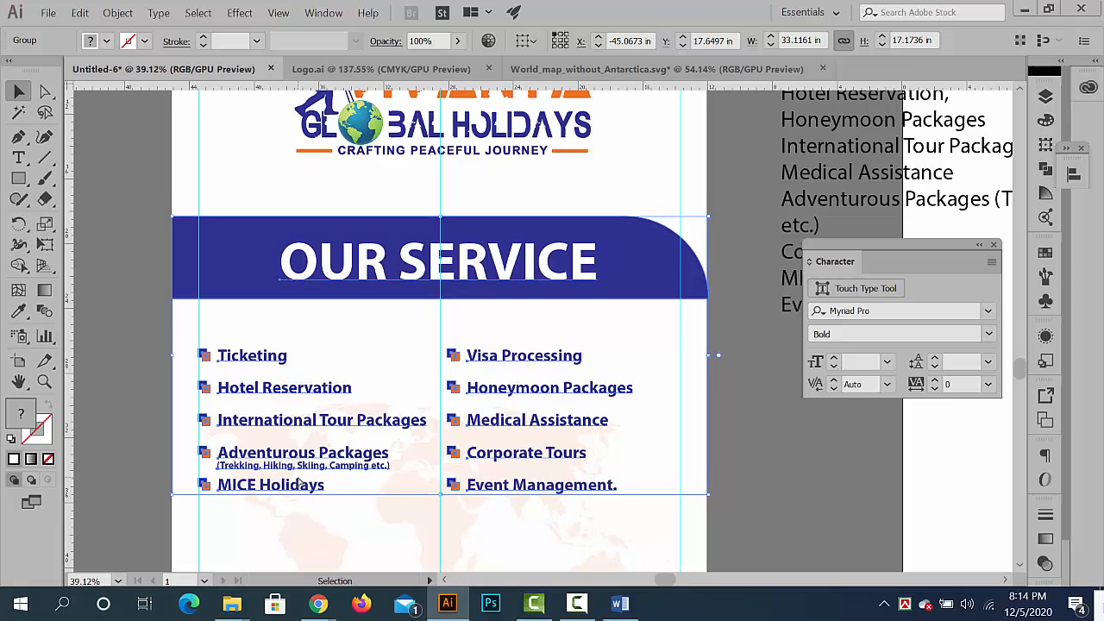
key(Down)
key(Down)
key(Down)
key(Down)
key(Down)
key(Down)
key(Down)
key(Down)
key(Down)
key(Down)
key(Down)
key(Down)
key(Down)
key(Down)
key(Down)
key(Down)
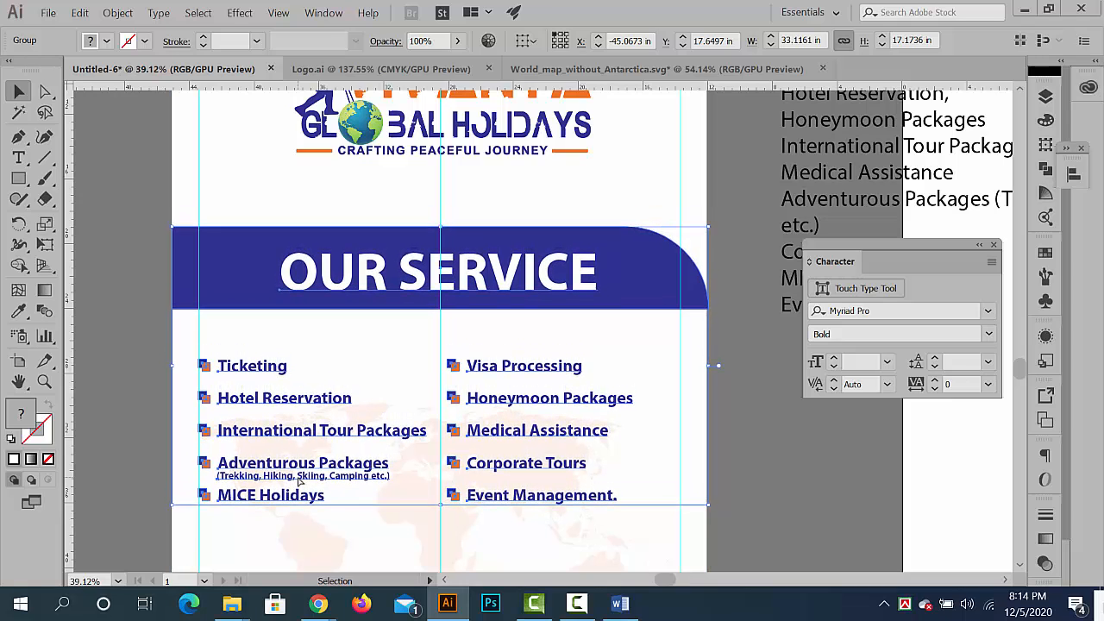
key(Down)
key(Down)
key(Down)
key(Down)
key(Down)
key(Down)
key(Down)
key(Down)
key(Down)
key(Down)
key(Down)
key(Down)
key(Down)
key(Down)
key(Down)
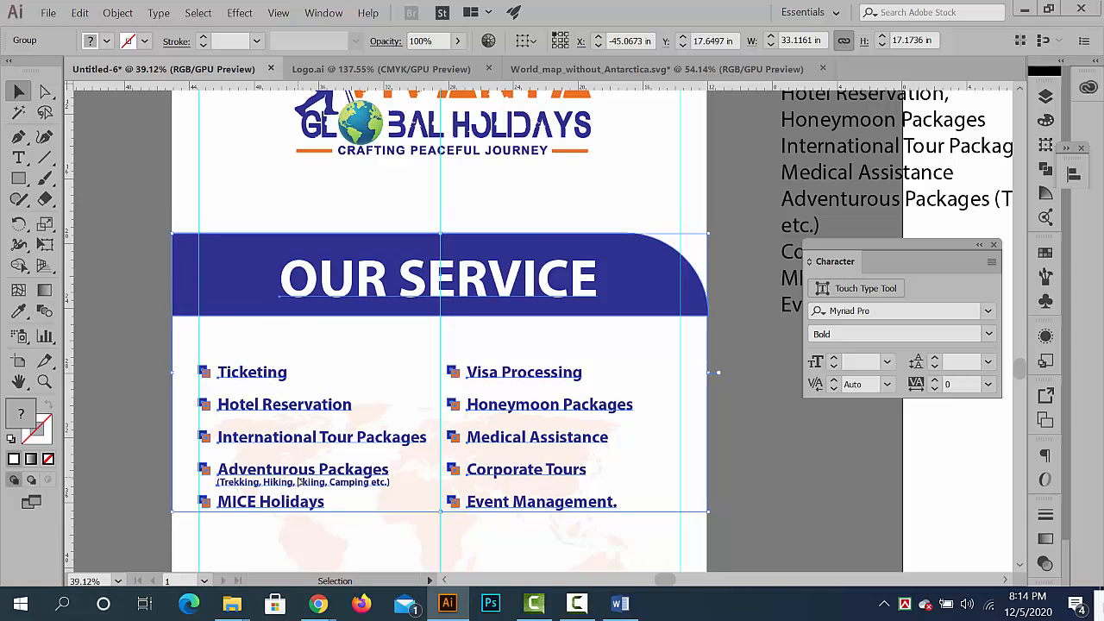
click(795, 503)
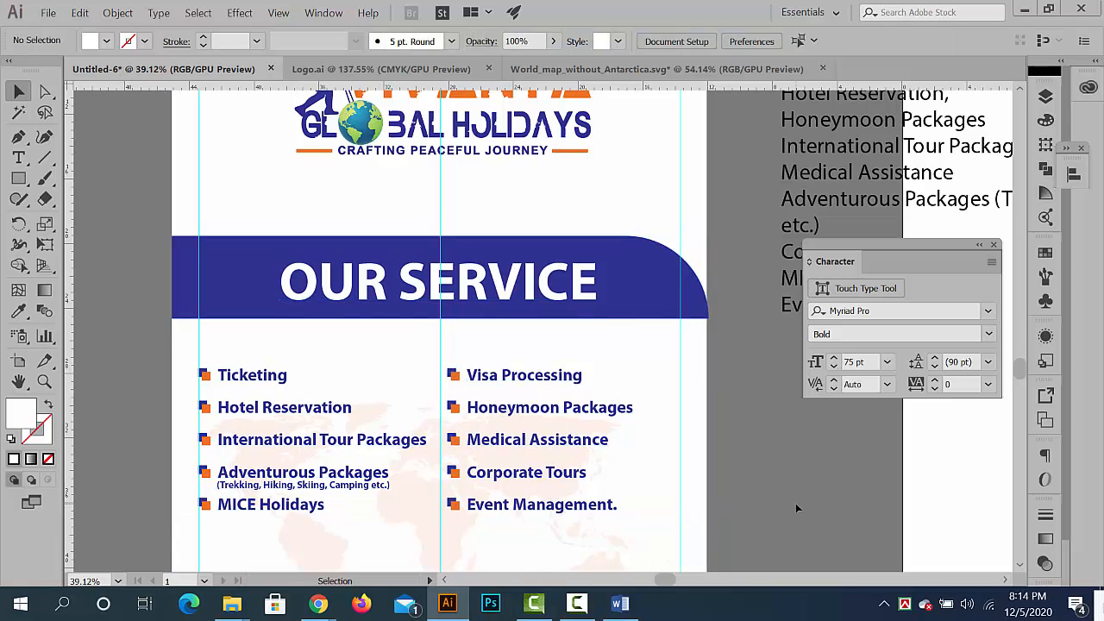
- Examine the whole banner's layout, from the logo through the service list to the empty lower area
key(ctrl+minus)
key(ctrl+minus)
key(ctrl+minus)
key(ctrl+minus)
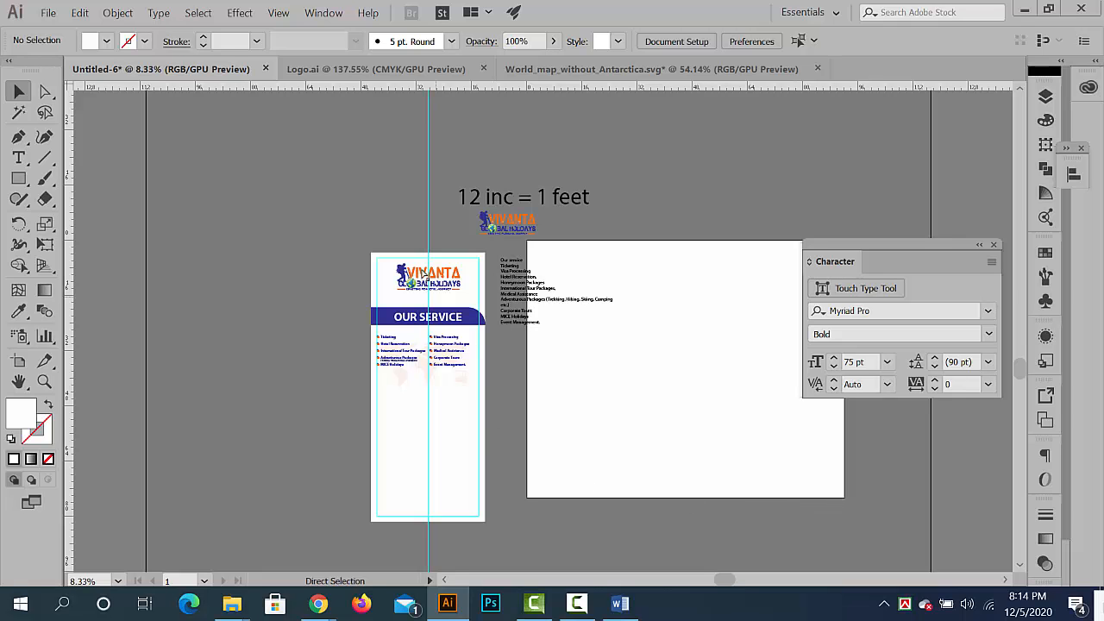
drag(445, 301, 571, 337)
drag(491, 311, 377, 212)
drag(463, 490, 545, 411)
drag(481, 384, 378, 357)
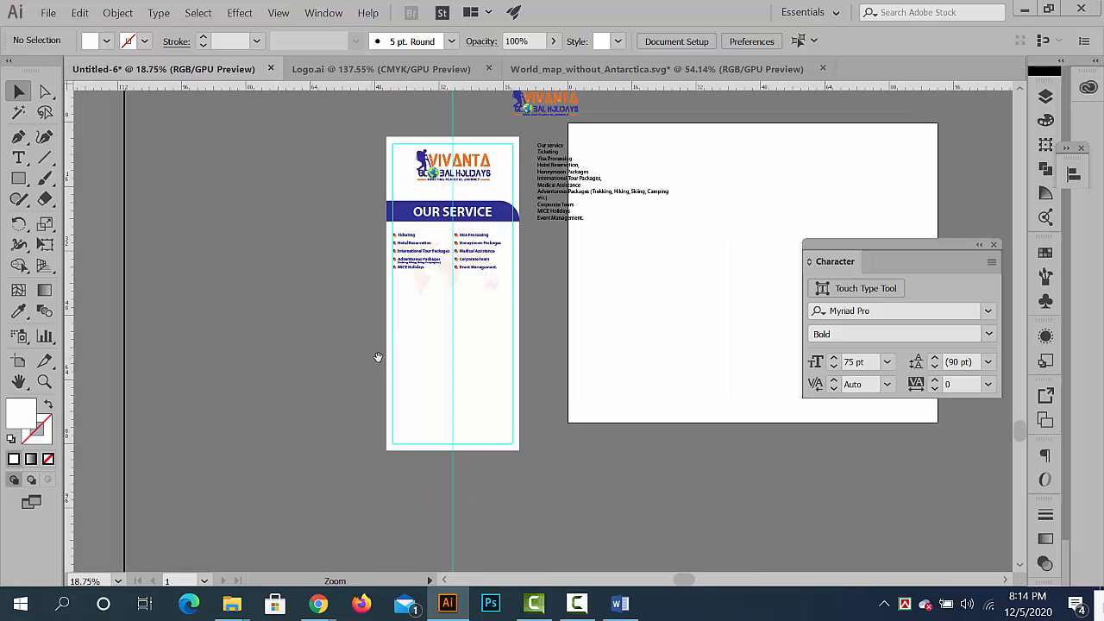
drag(472, 339, 430, 388)
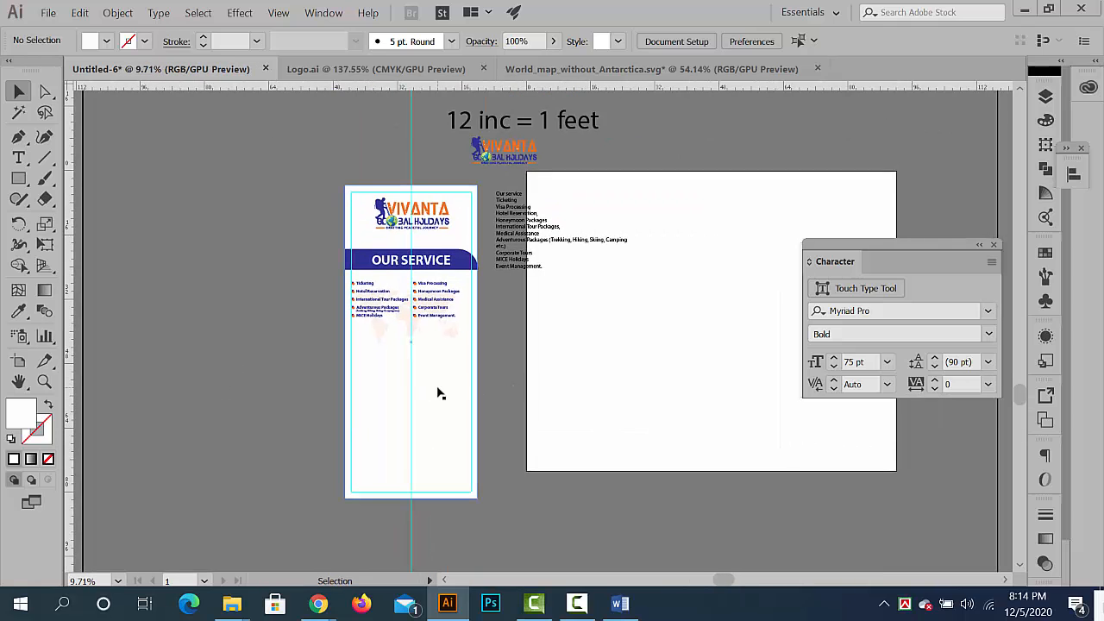
- Draw a full-width rectangle across the foot of the banner, ending at its lower edge
drag(377, 325, 463, 342)
drag(465, 420, 466, 291)
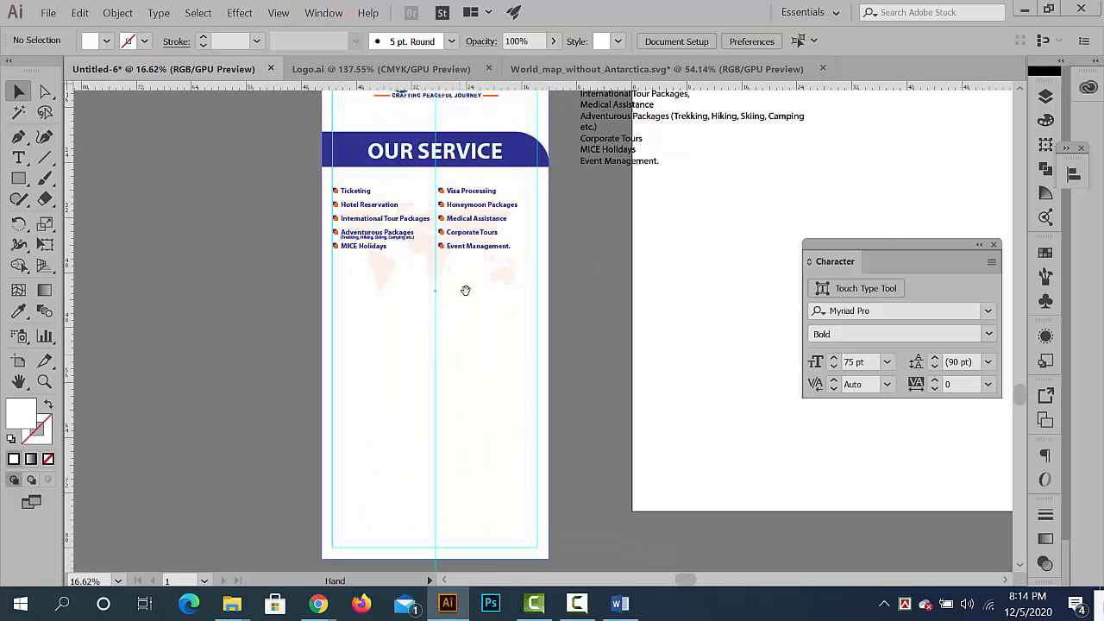
drag(384, 350, 184, 215)
key(m)
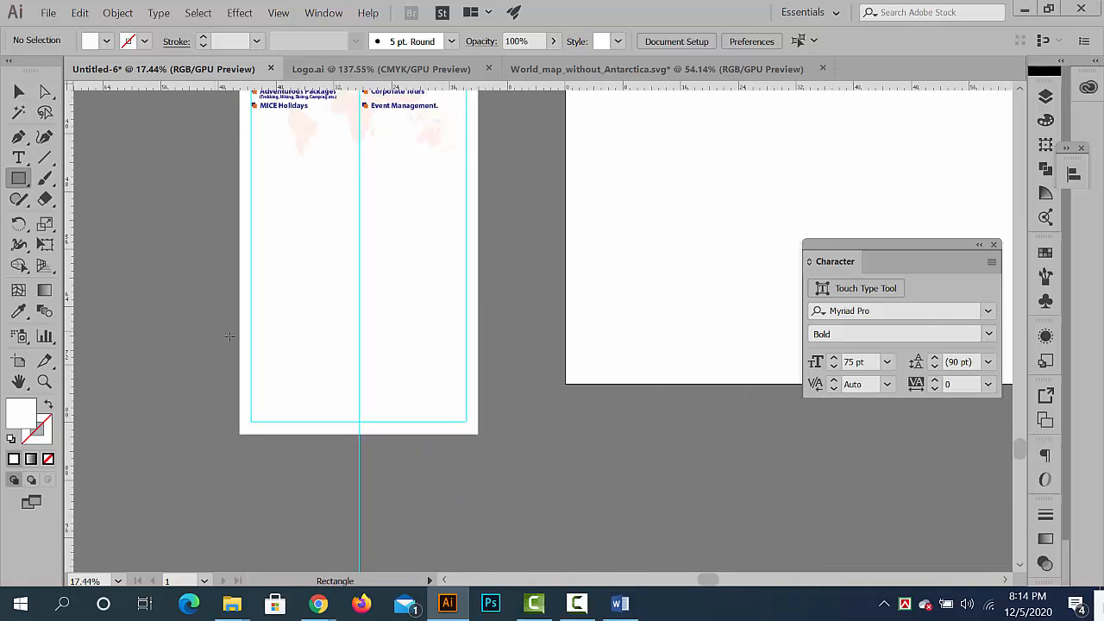
drag(239, 334, 466, 431)
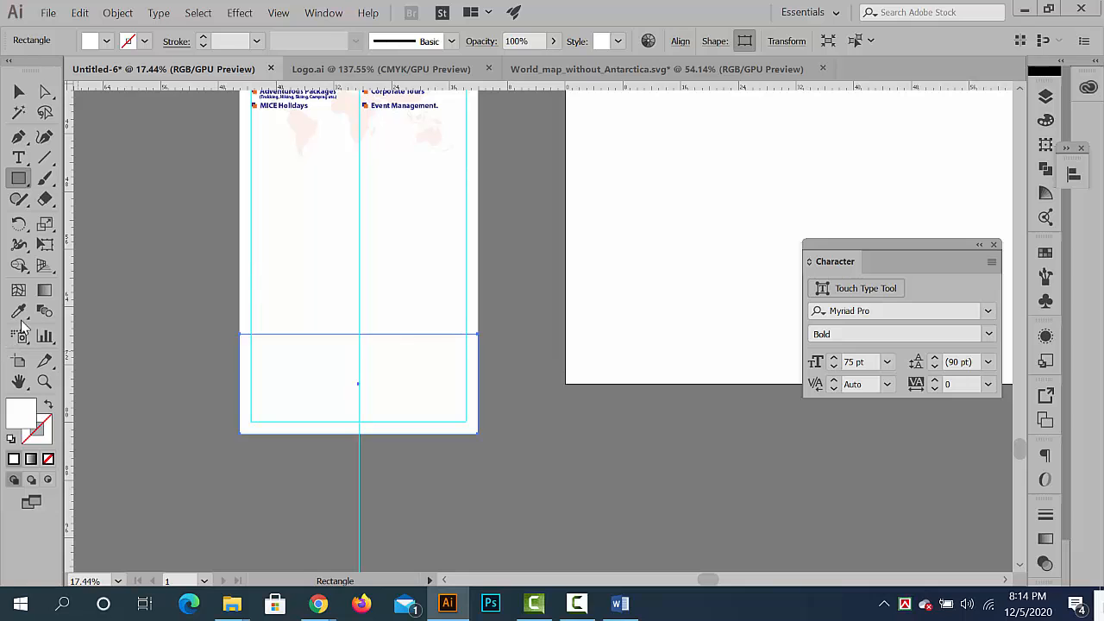
- Fill the footer rectangle with the blue of the OUR SERVICE bar using the Eyedropper, and deselect it
click(19, 314)
scroll(320, 273, up, 3)
click(308, 167)
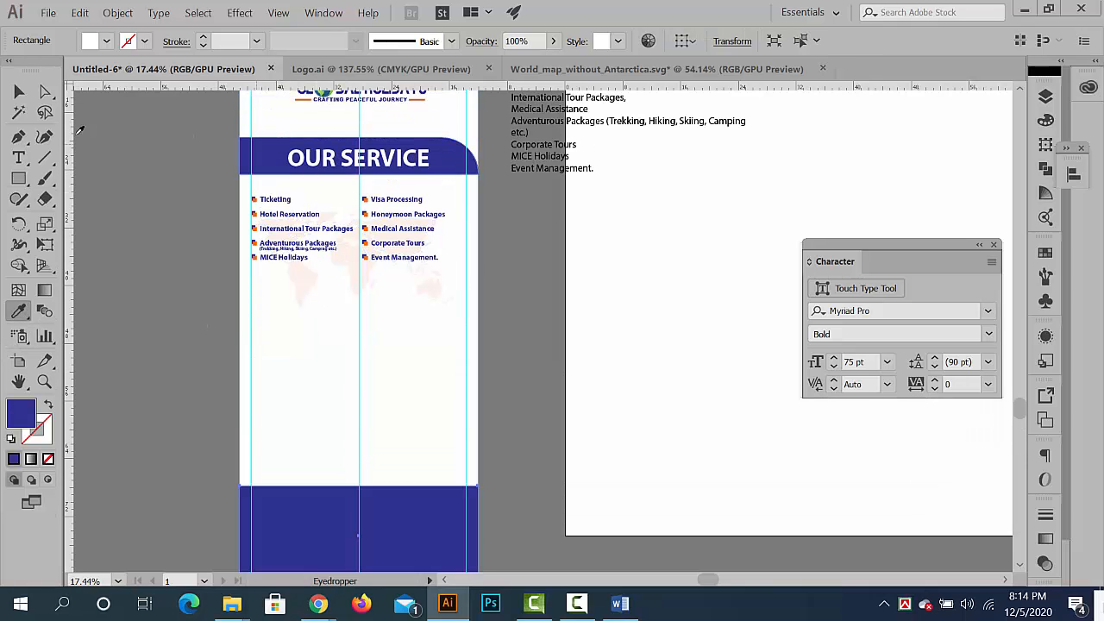
click(19, 93)
click(231, 398)
- Select the blue footer rectangle at the foot of the banner
drag(321, 452, 233, 422)
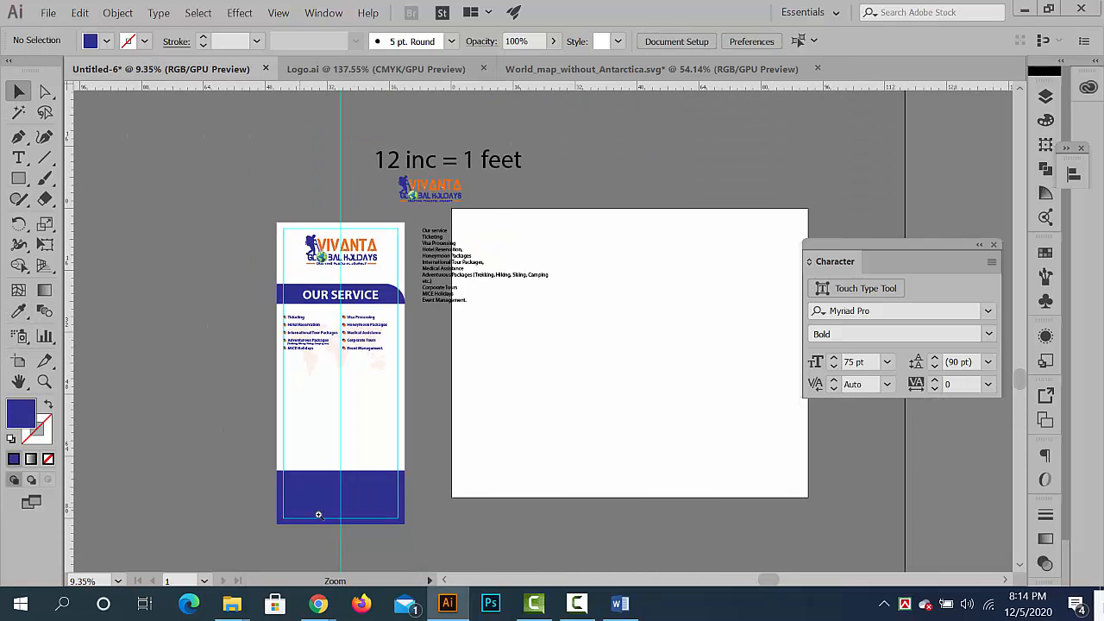
drag(309, 513, 371, 511)
drag(351, 469, 441, 468)
drag(399, 509, 475, 436)
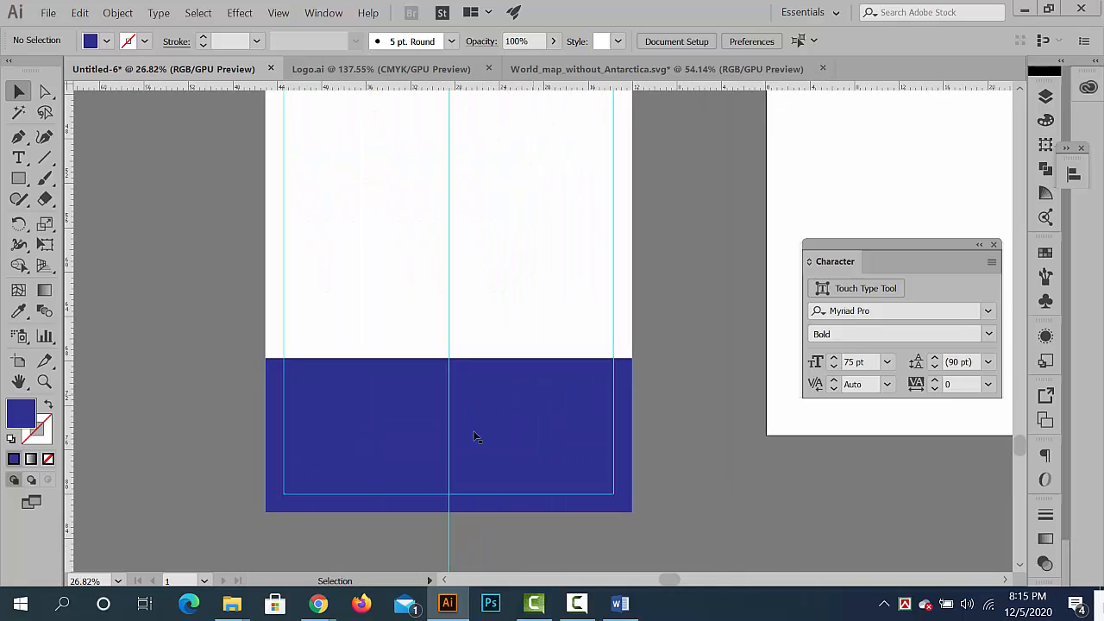
click(406, 425)
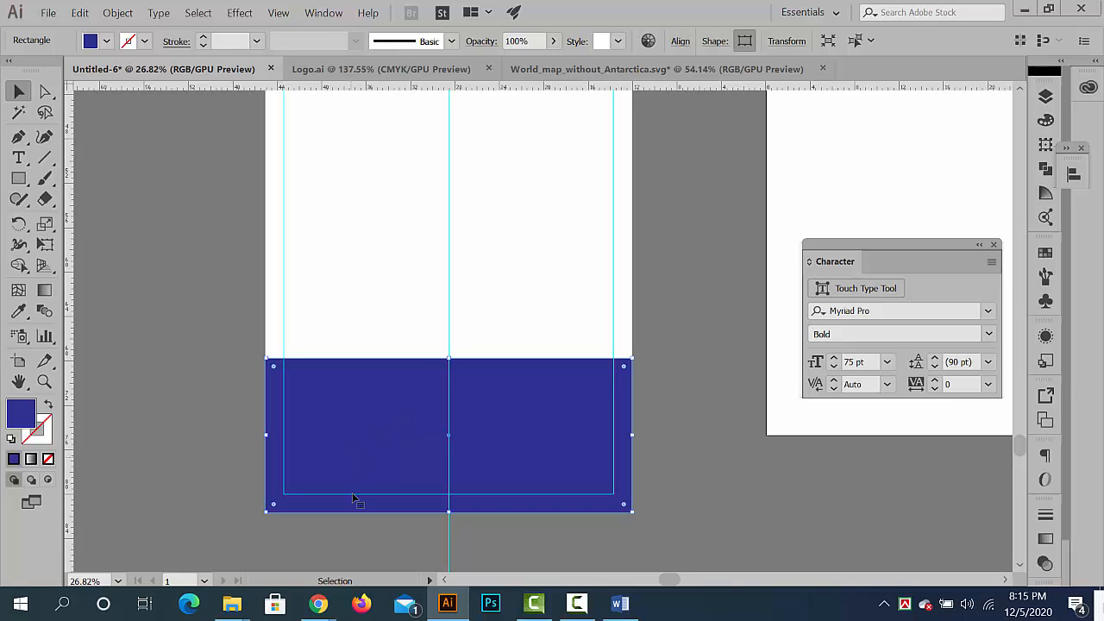
- Switch to Chrome, search Google for vivanta global holidays and open the company's own website
mouse_move(318, 603)
click(264, 552)
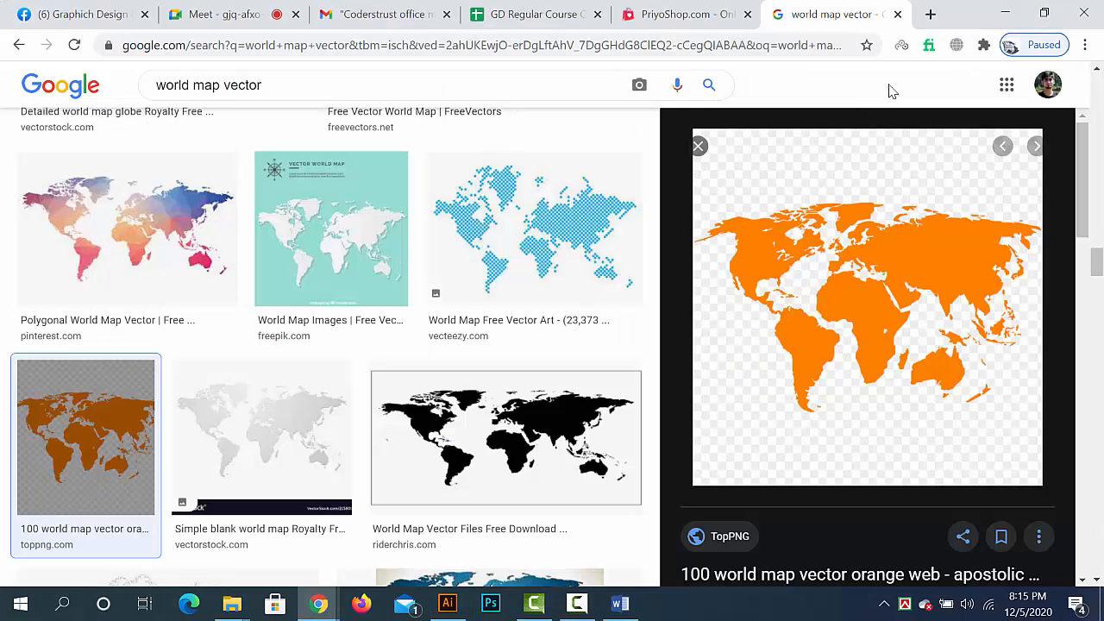
click(778, 39)
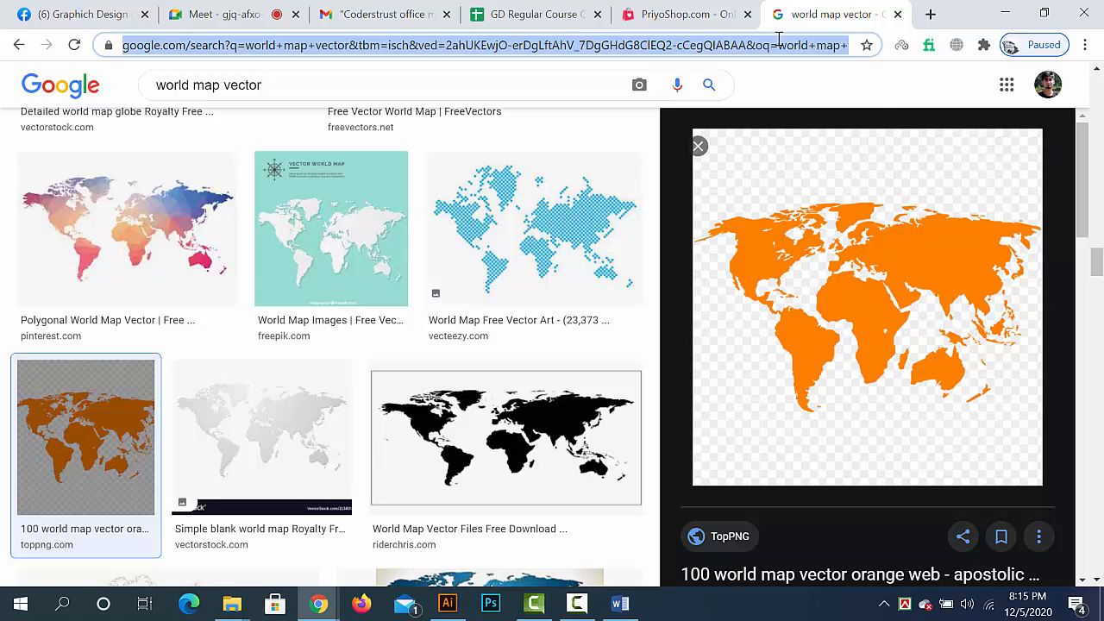
text(vil)
key(BackSpace)
key(BackSpace)
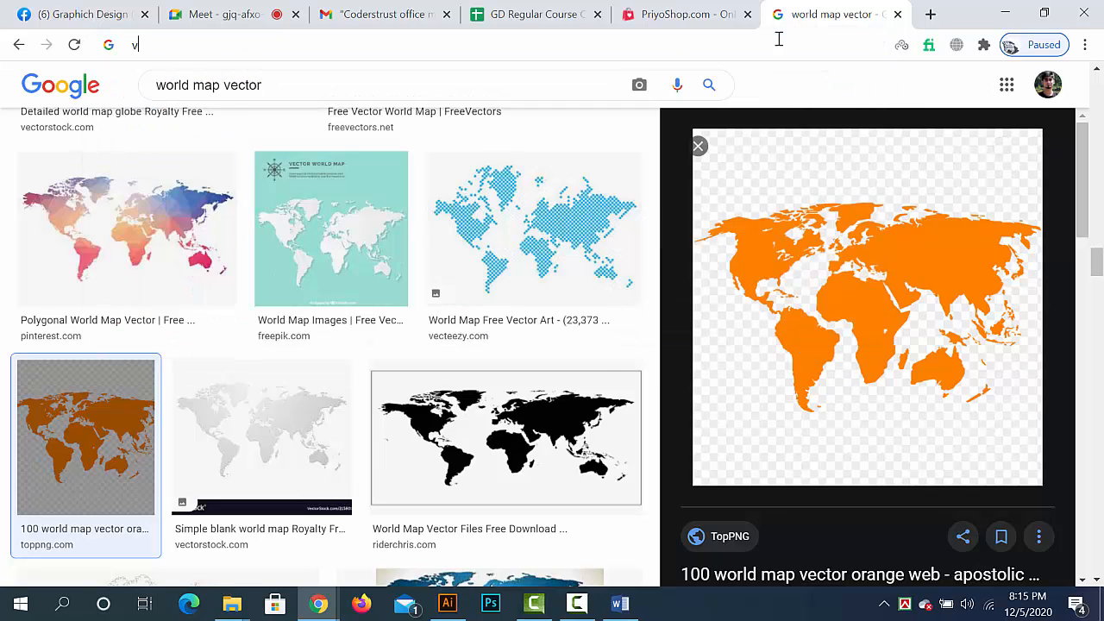
text(ivan)
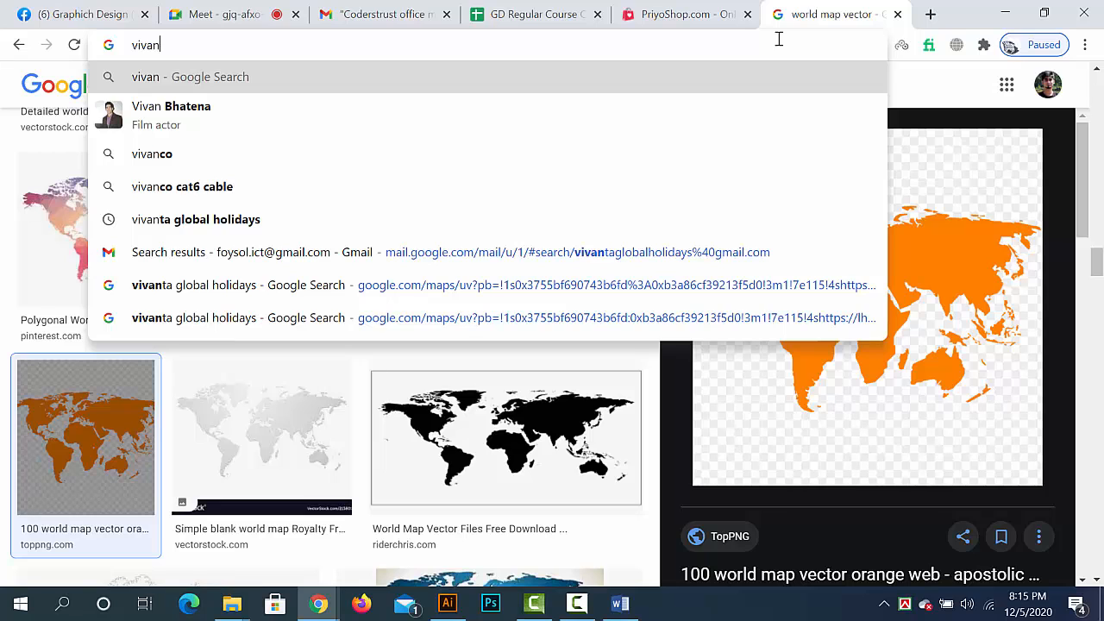
key(BackSpace)
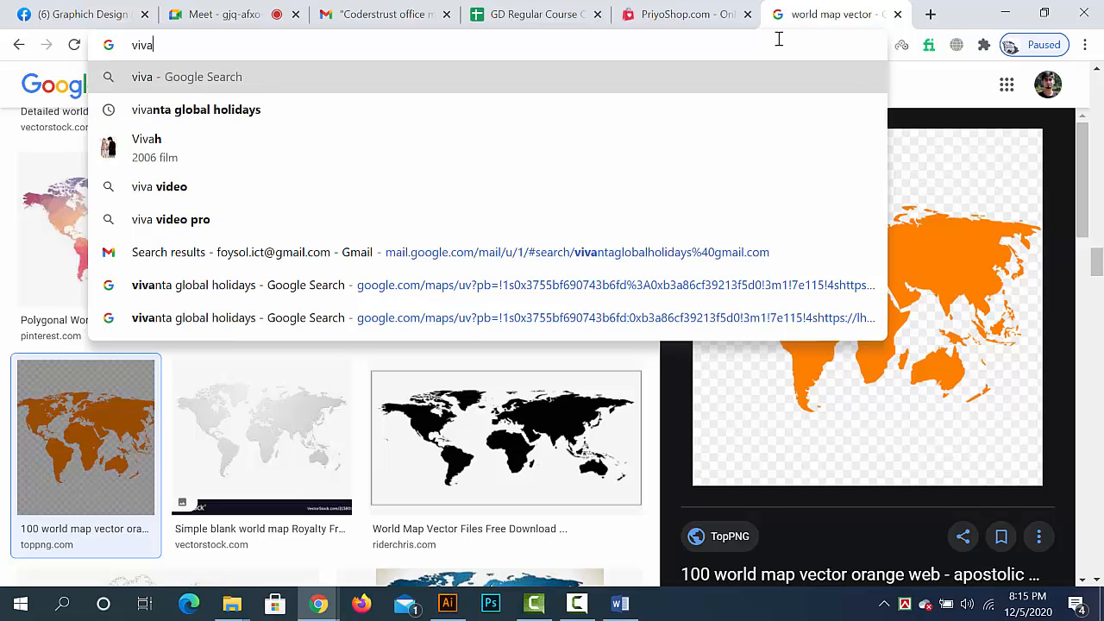
key(Down)
key(Return)
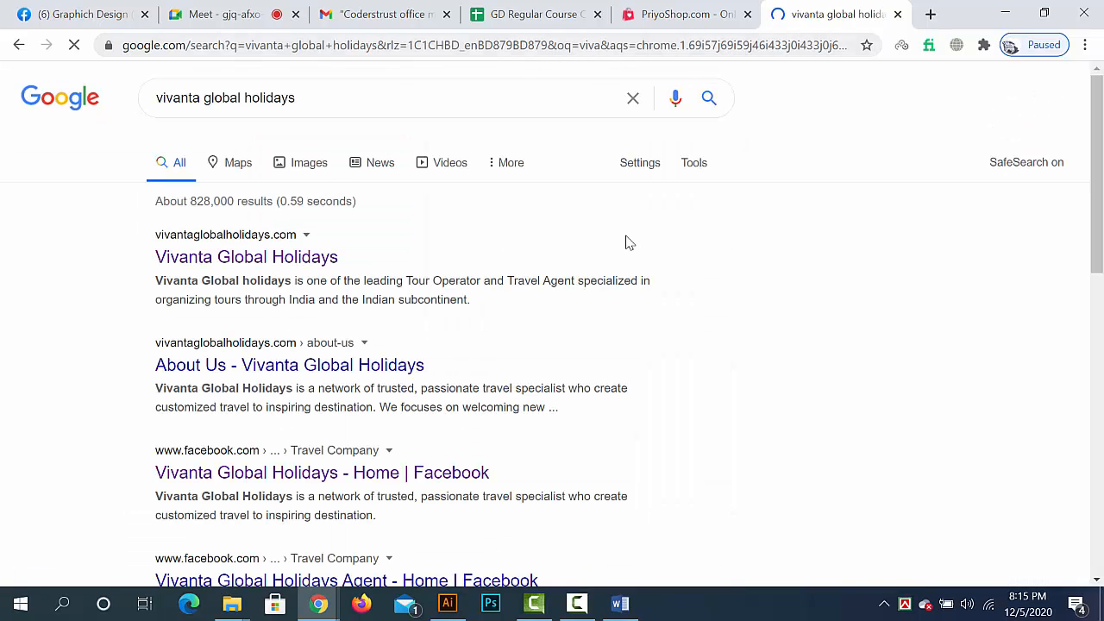
click(179, 260)
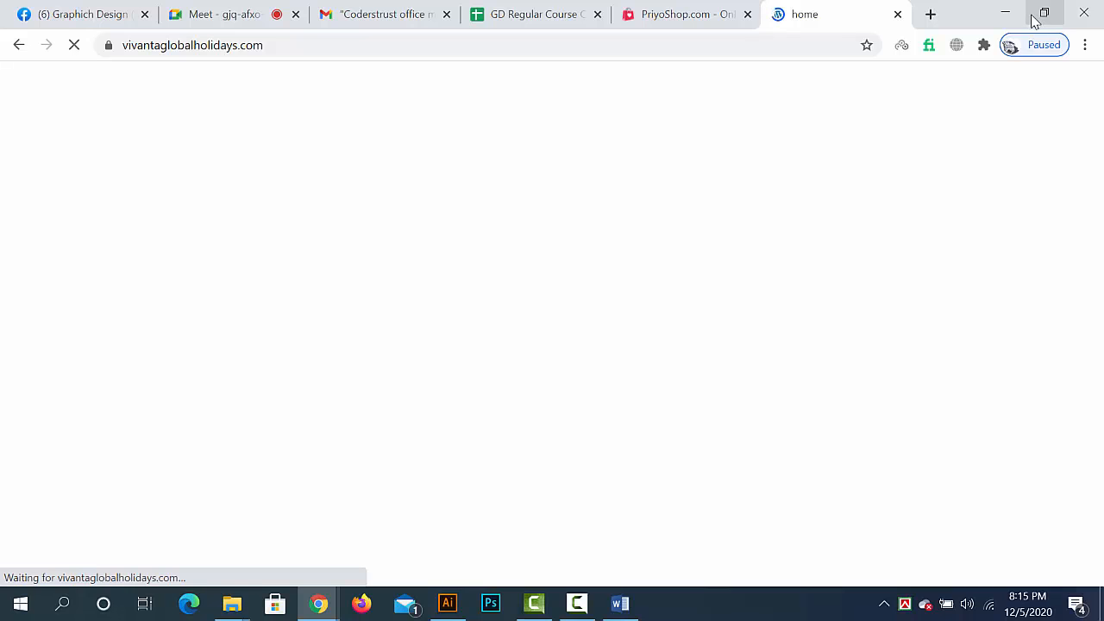
click(578, 603)
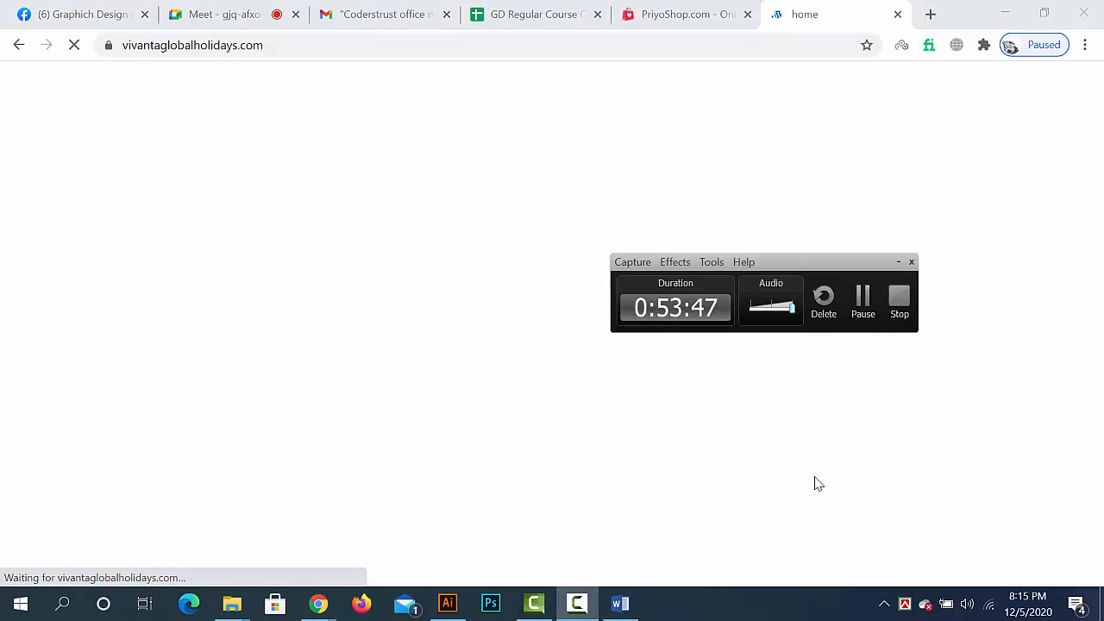
click(863, 302)
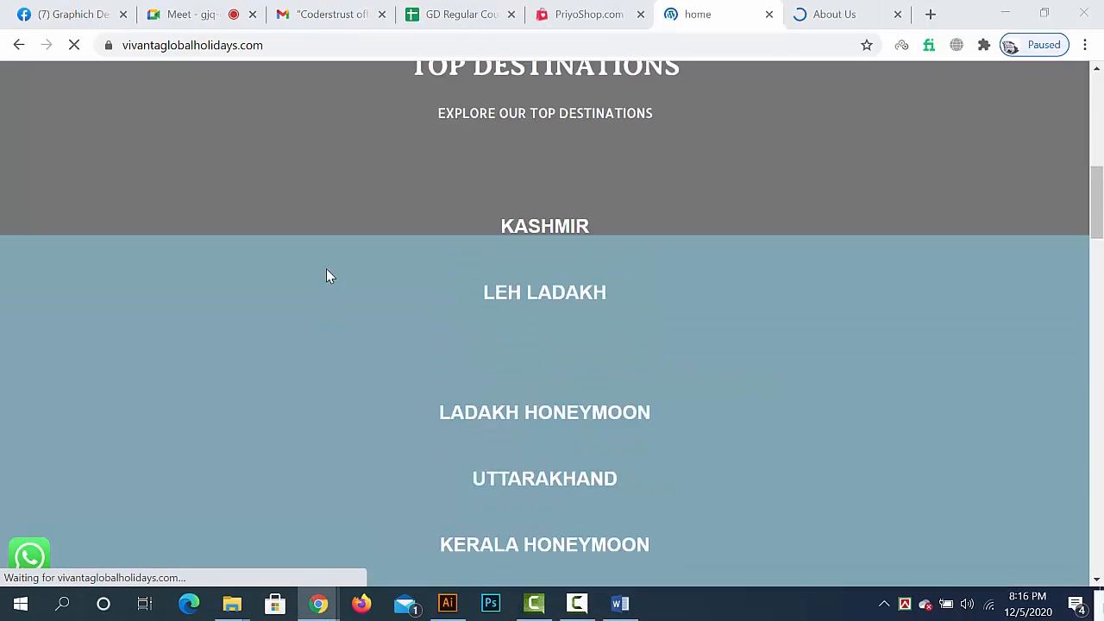
- Copy the full web address of the Vivanta Global Holidays home page
scroll(328, 275, down, 10)
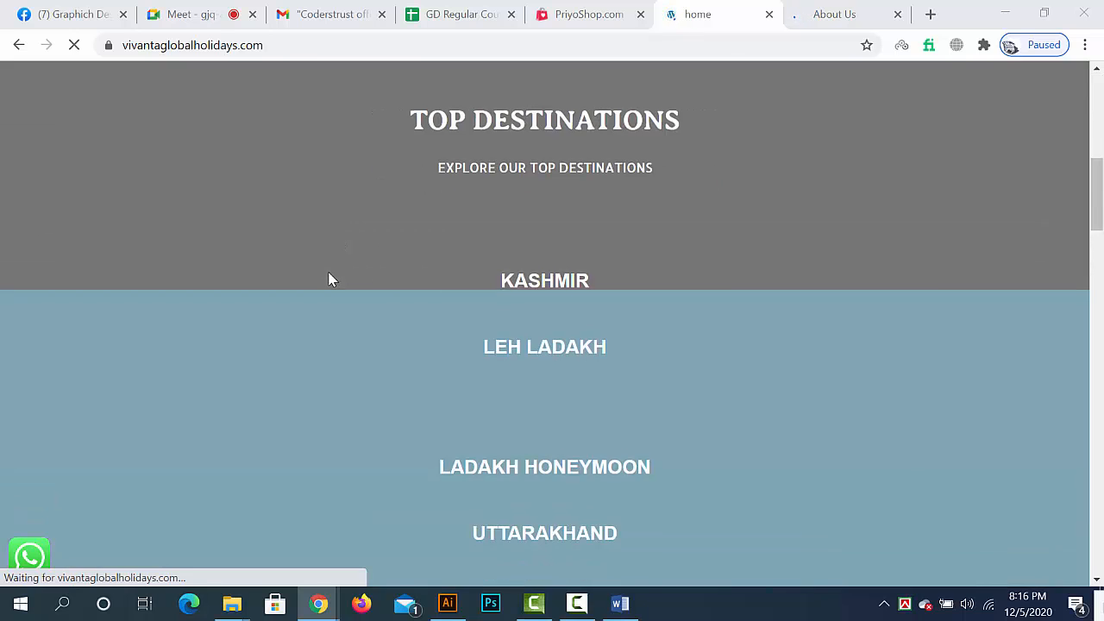
scroll(334, 284, up, 10)
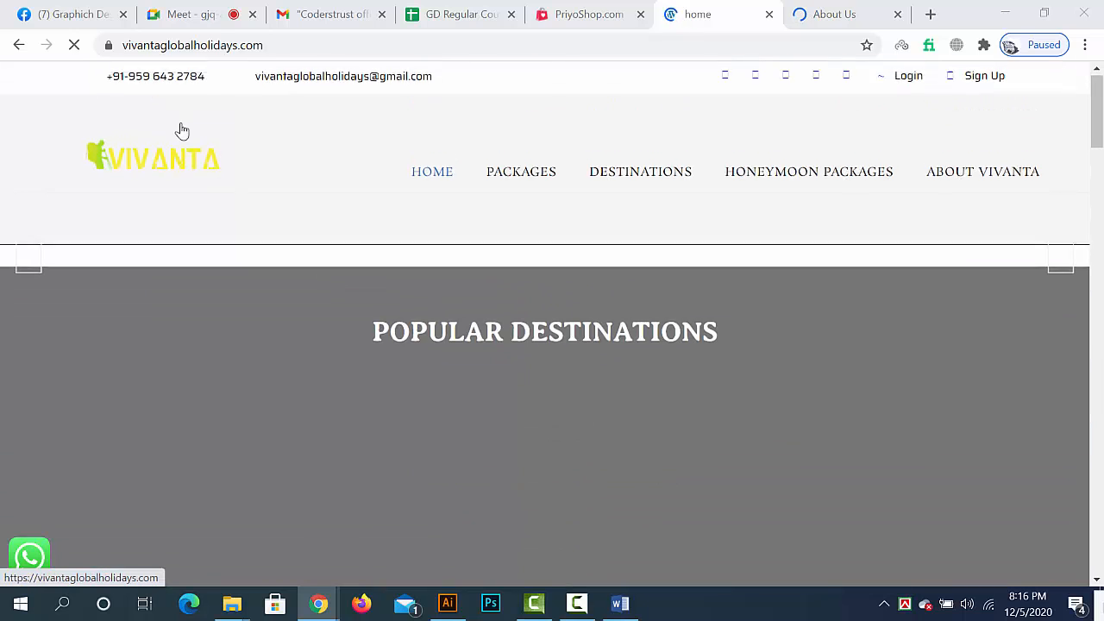
click(297, 45)
drag(297, 45, 2, 45)
key(ctrl+c)
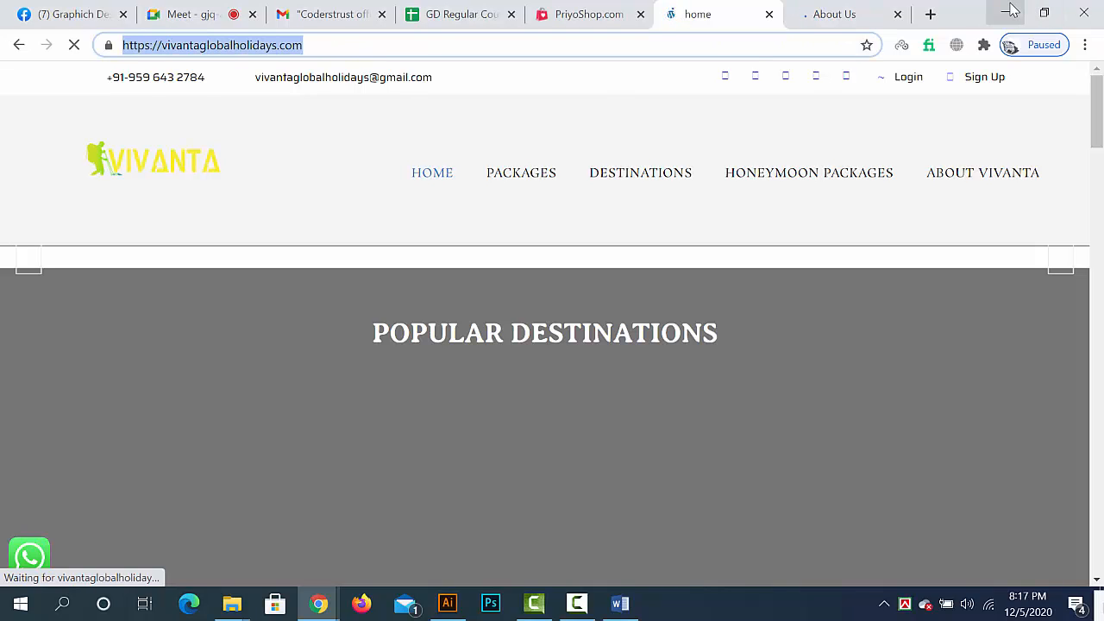
scroll(217, 365, down, 15)
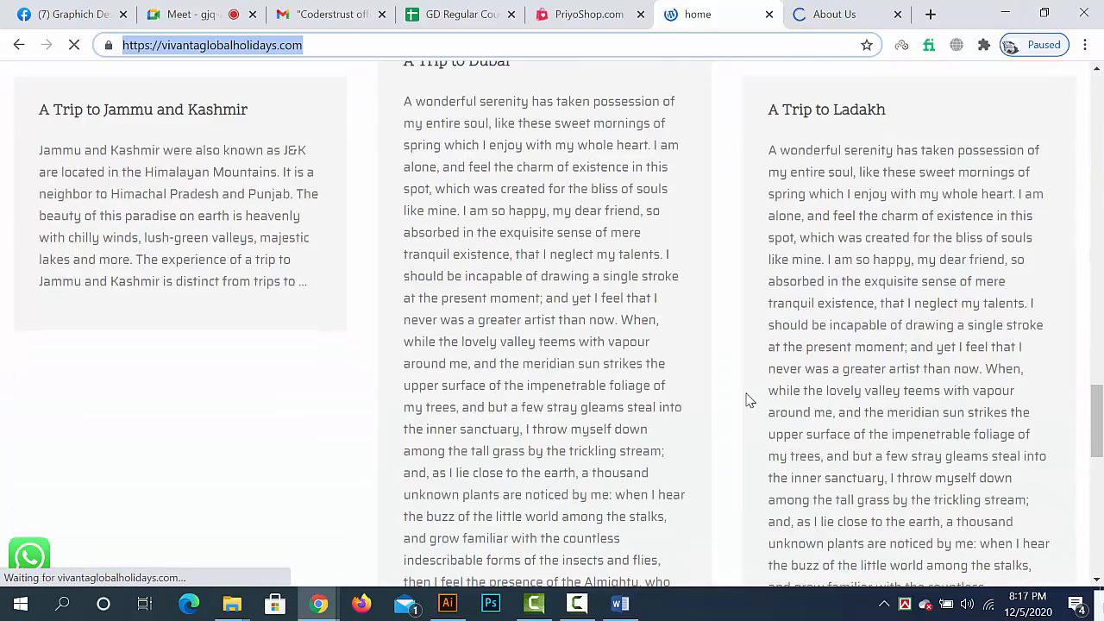
scroll(749, 399, down, 8)
scroll(747, 399, up, 10)
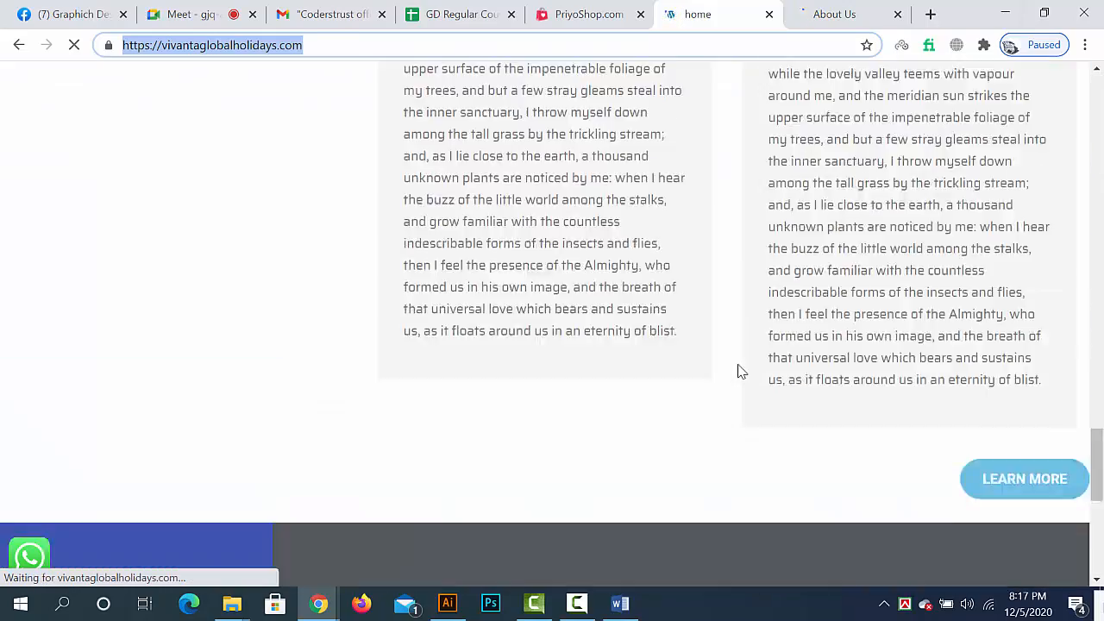
- Switch back to Illustrator and paste the web address as a text line on the canvas beside the banner
click(1005, 14)
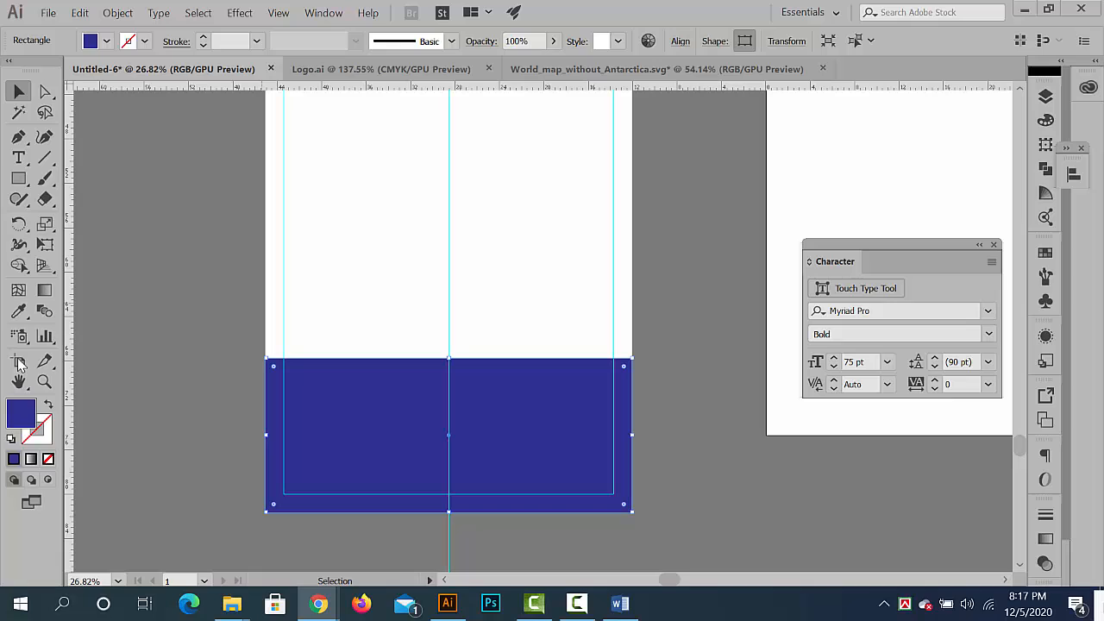
click(19, 159)
click(128, 270)
key(ctrl+v)
click(24, 164)
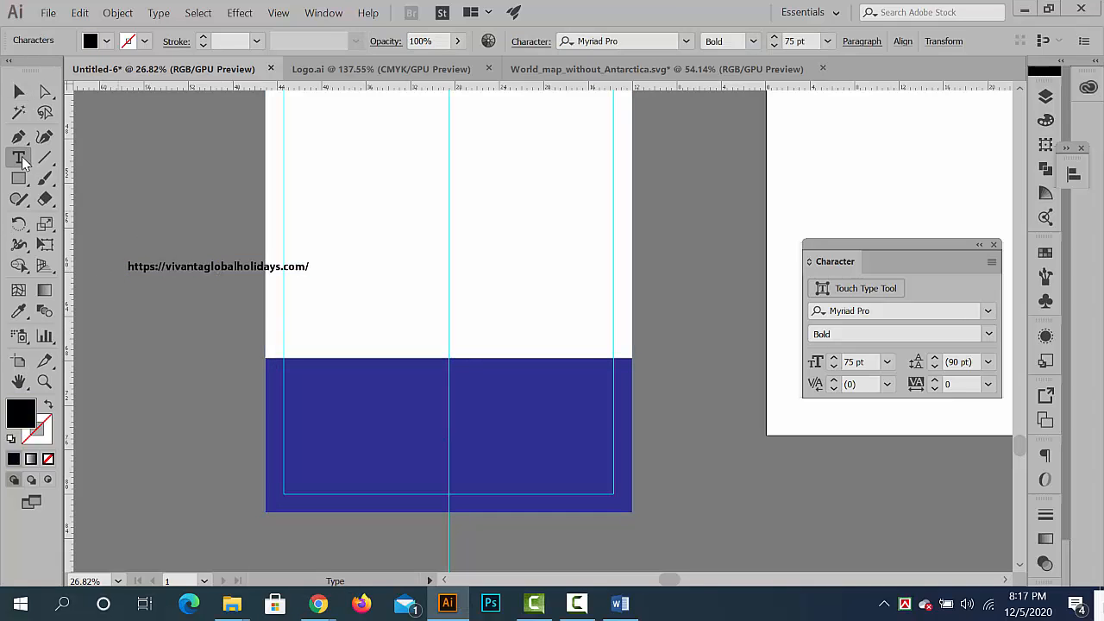
click(17, 93)
drag(231, 274, 630, 276)
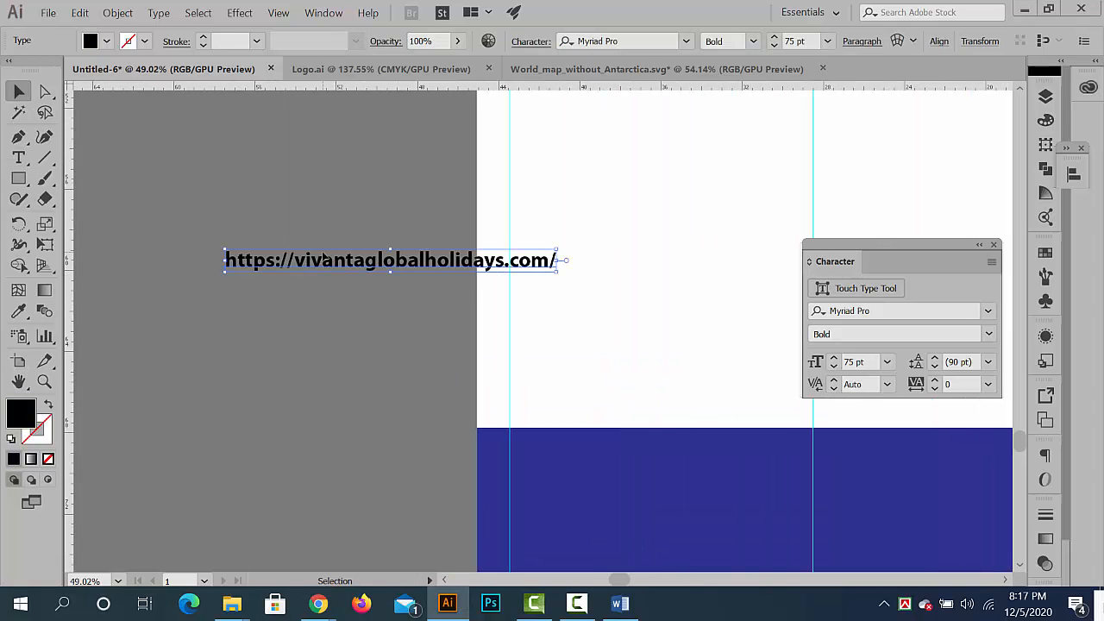
double_click(288, 256)
drag(295, 260, 176, 260)
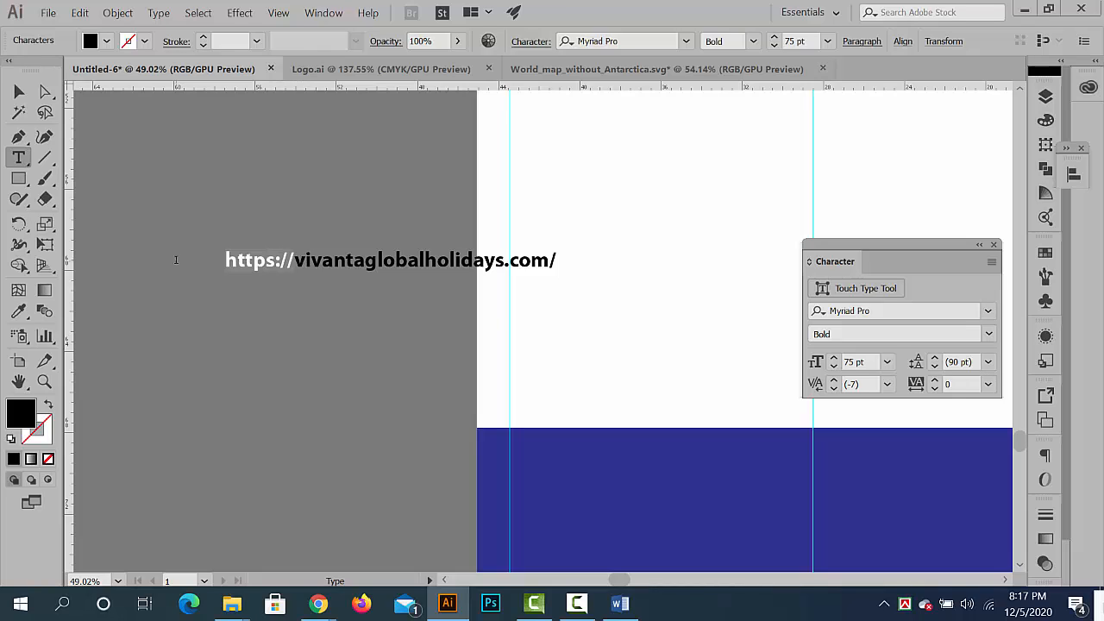
key(BackSpace)
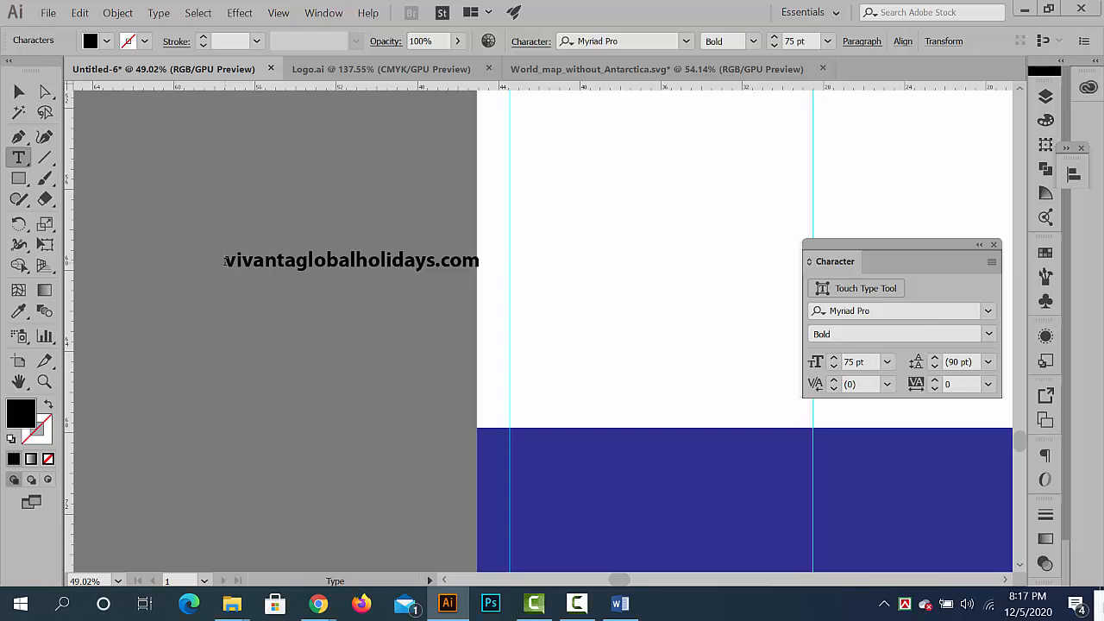
text(www.)
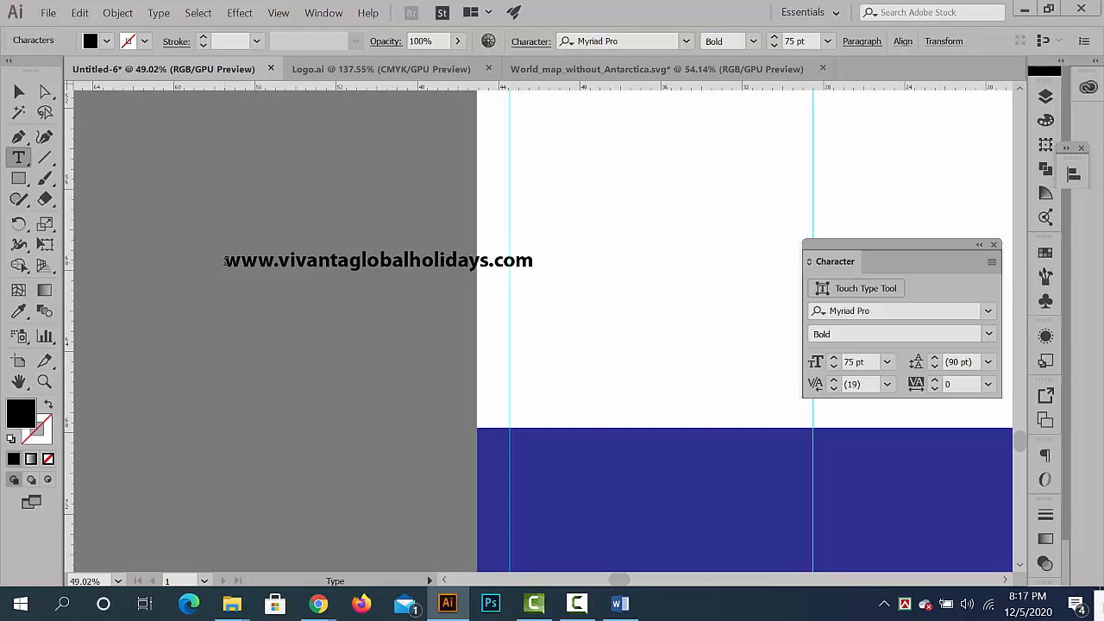
click(19, 92)
- Move the web address into the blue footer, just above the lower margin guide and centred on the vertical guide
scroll(453, 295, down, 1)
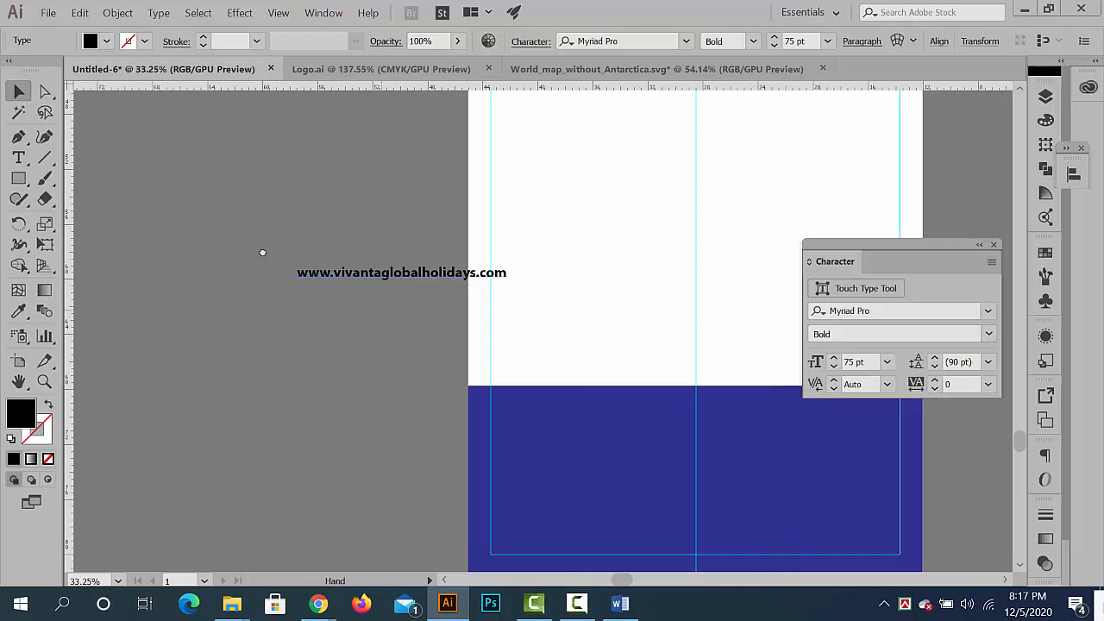
drag(262, 249, 101, 164)
drag(248, 186, 526, 451)
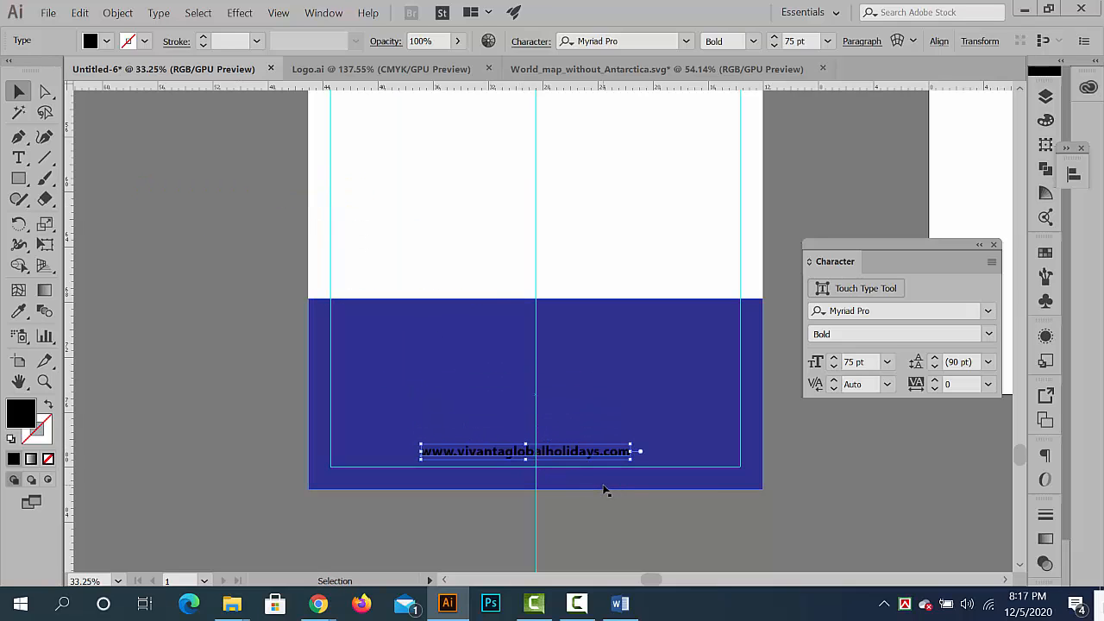
key(Right)
key(Right)
key(Right)
key(Right)
key(Right)
key(Right)
key(Right)
key(Right)
key(Right)
key(Right)
key(Right)
key(Right)
key(Right)
key(Right)
key(Right)
key(Right)
key(Right)
key(Right)
key(Right)
key(Right)
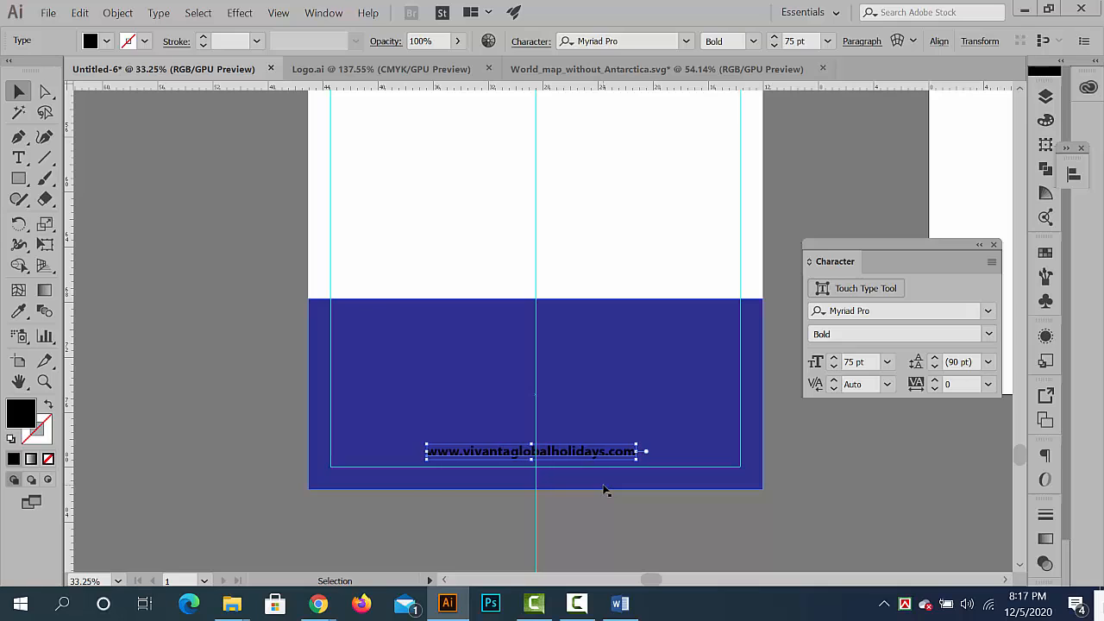
key(Right)
key(Right)
key(Right)
key(Right)
key(Right)
key(Right)
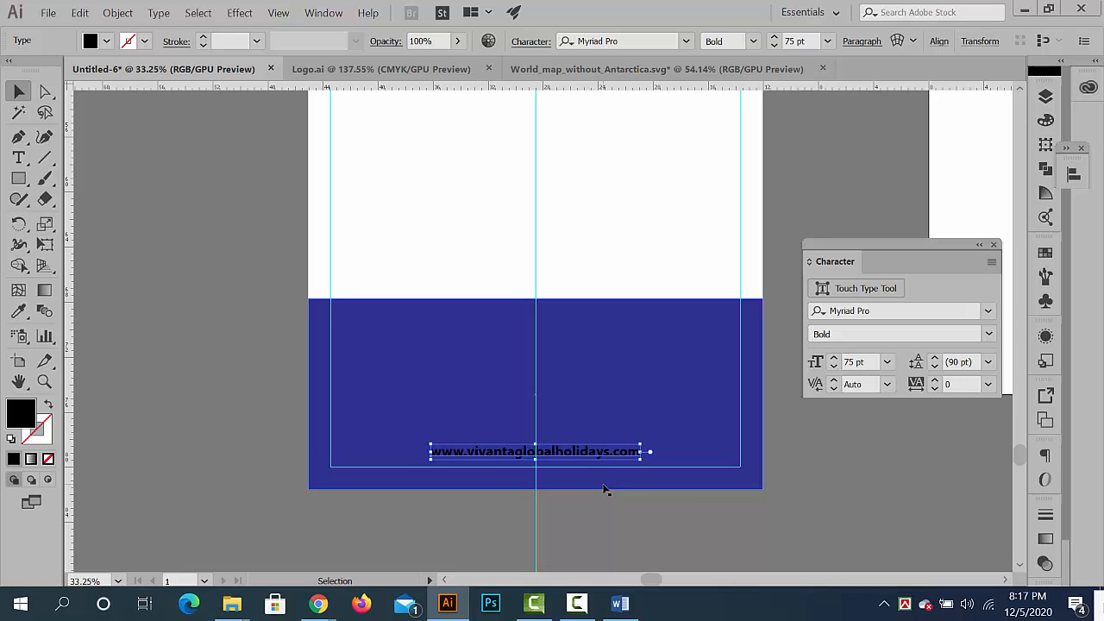
key(Down)
key(Down)
key(Down)
- Colour the web address white by sampling the banner background with the Eyedropper, and deselect it
click(18, 311)
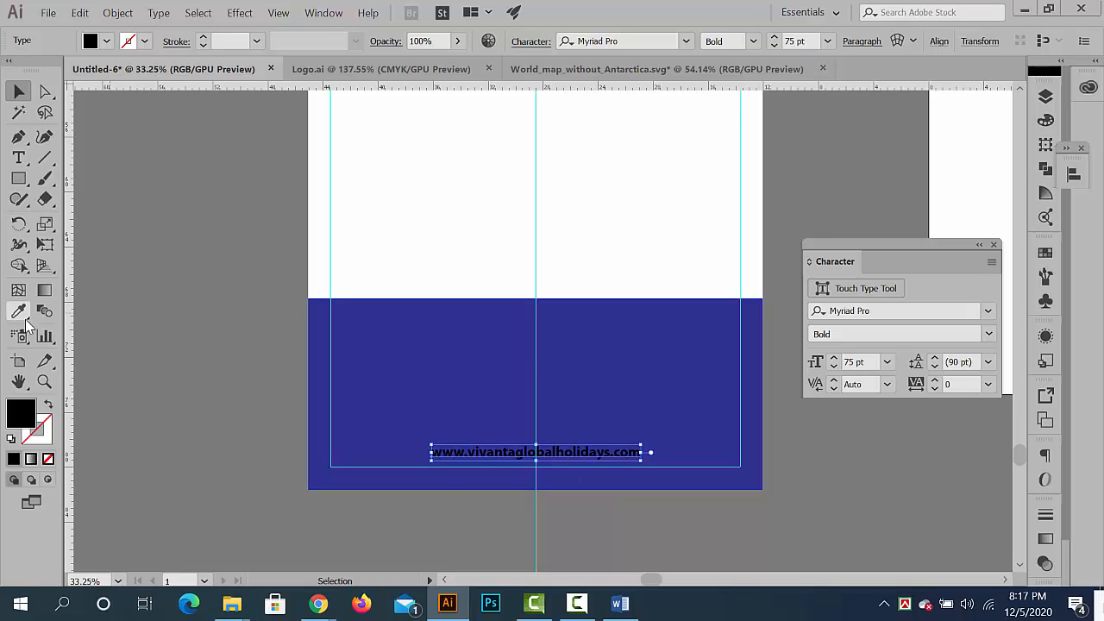
click(460, 215)
click(19, 89)
click(215, 323)
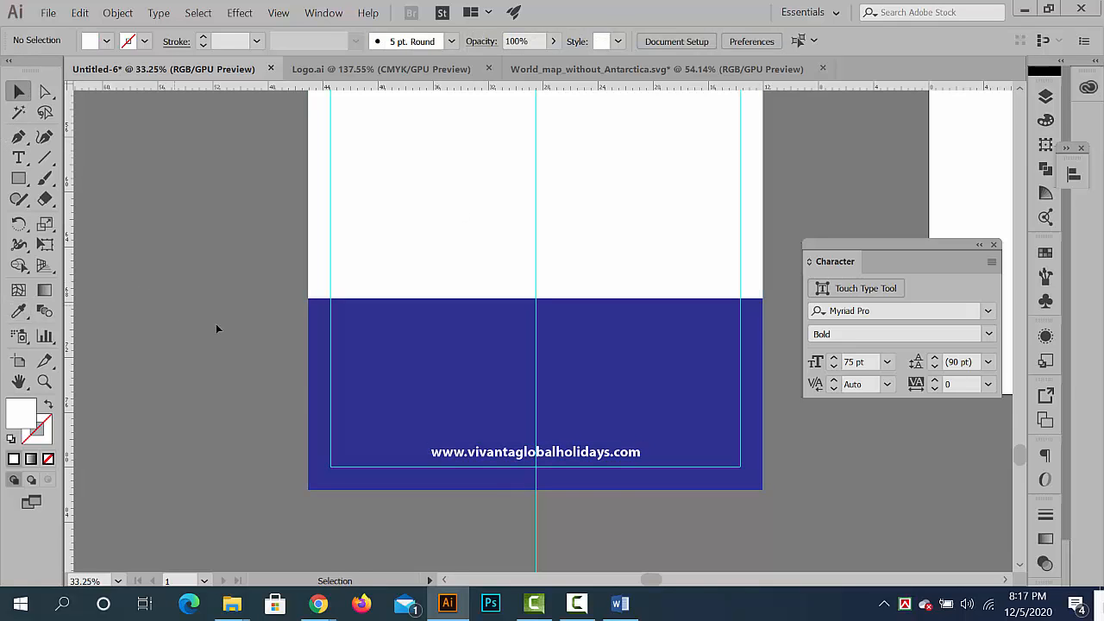
- Switch to Chrome and copy the address and phone lines from the website's Contact Info section
scroll(309, 380, up, 3)
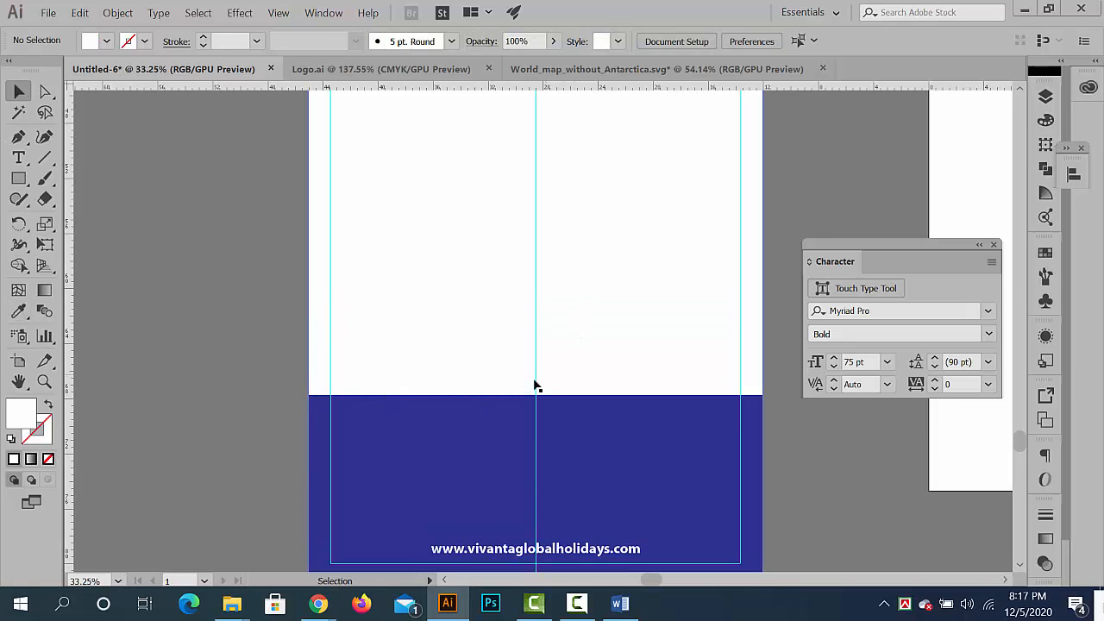
click(1025, 8)
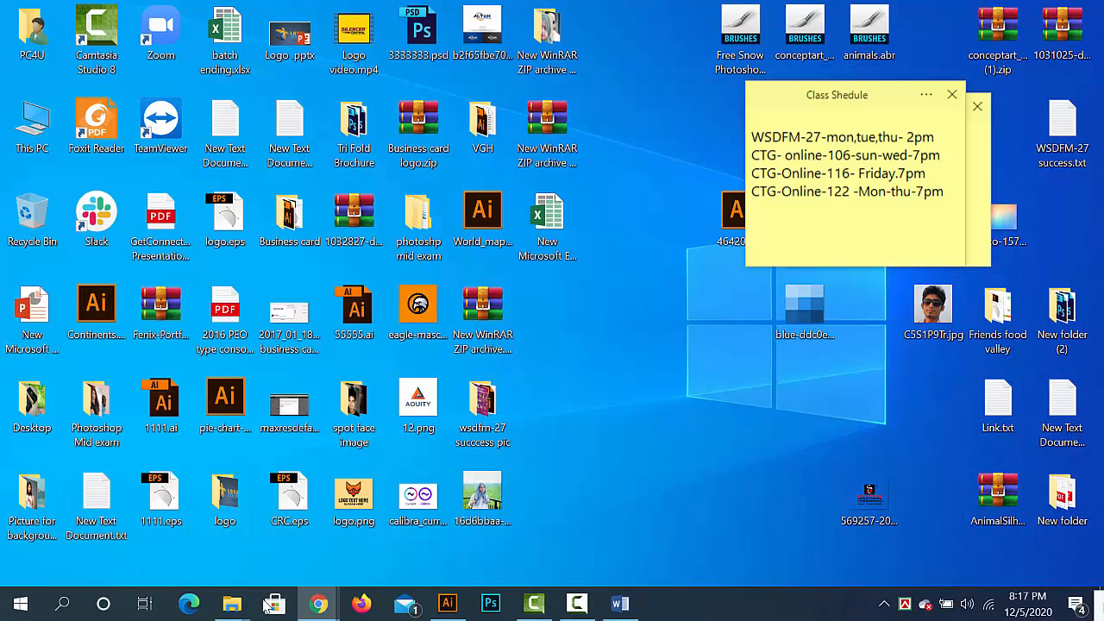
click(312, 604)
click(256, 539)
scroll(382, 414, down, 10)
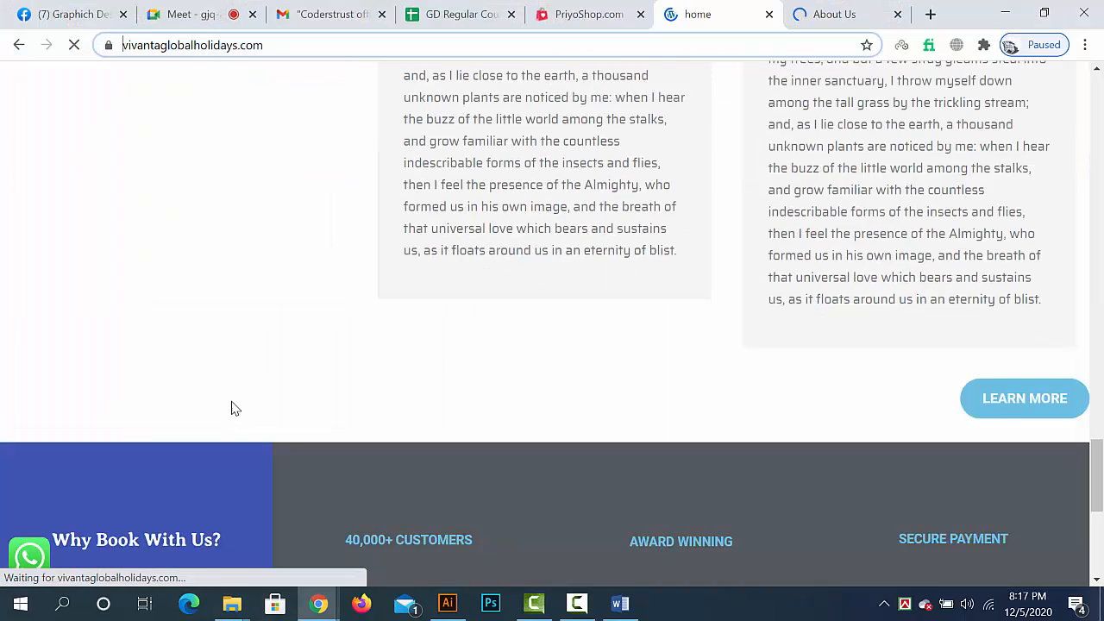
scroll(233, 401, down, 5)
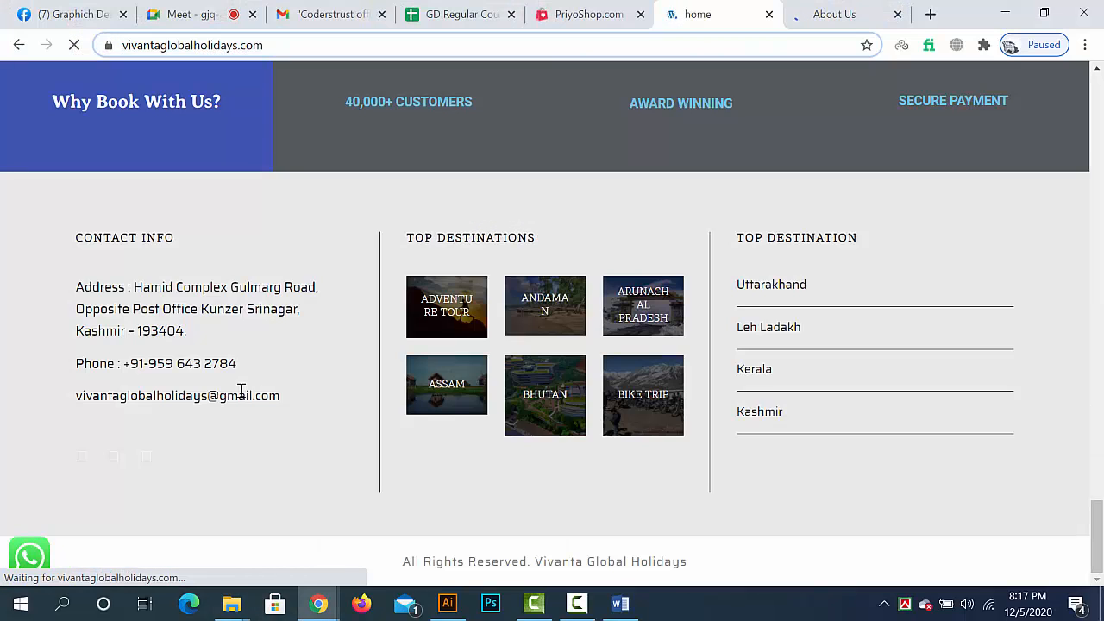
double_click(103, 285)
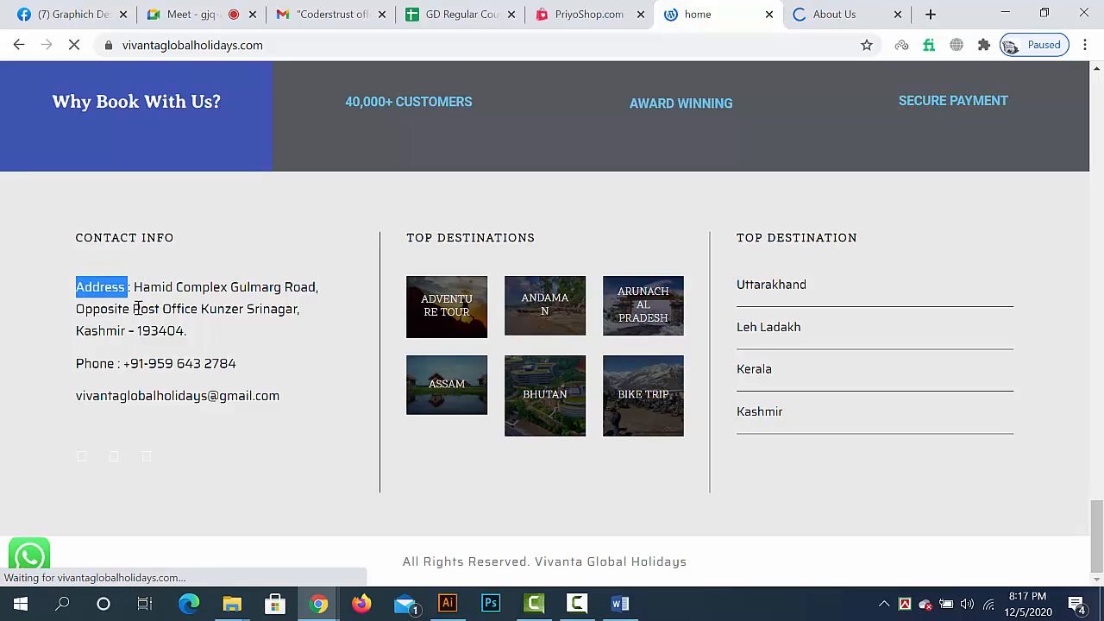
click(136, 309)
drag(255, 380, 32, 291)
- Switch from the browser back to the banner document in Illustrator
click(1007, 13)
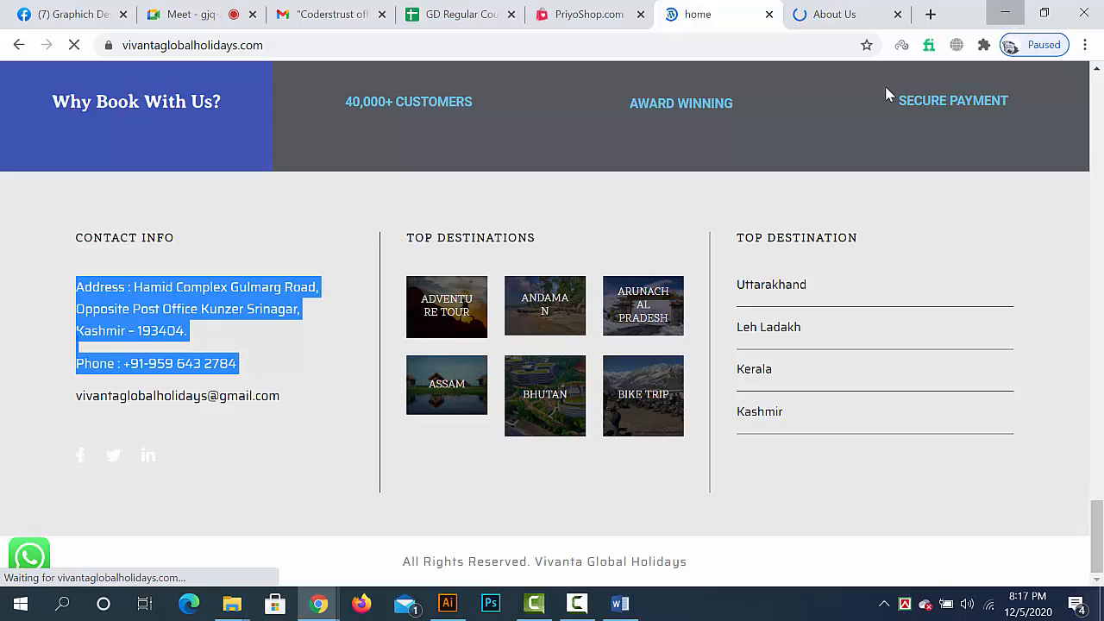
click(450, 601)
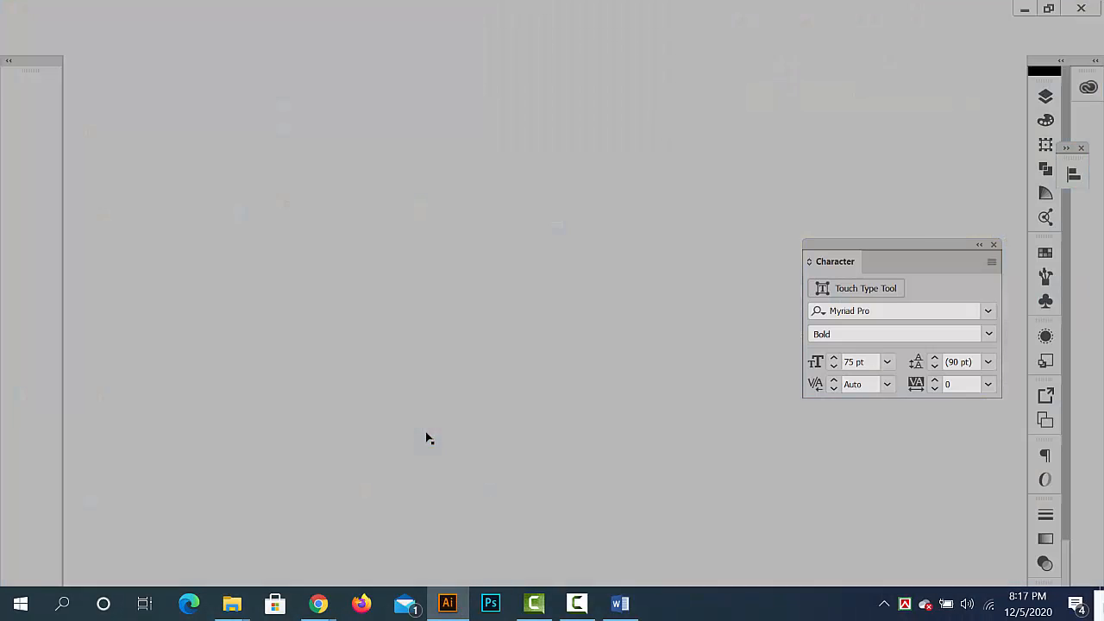
click(18, 157)
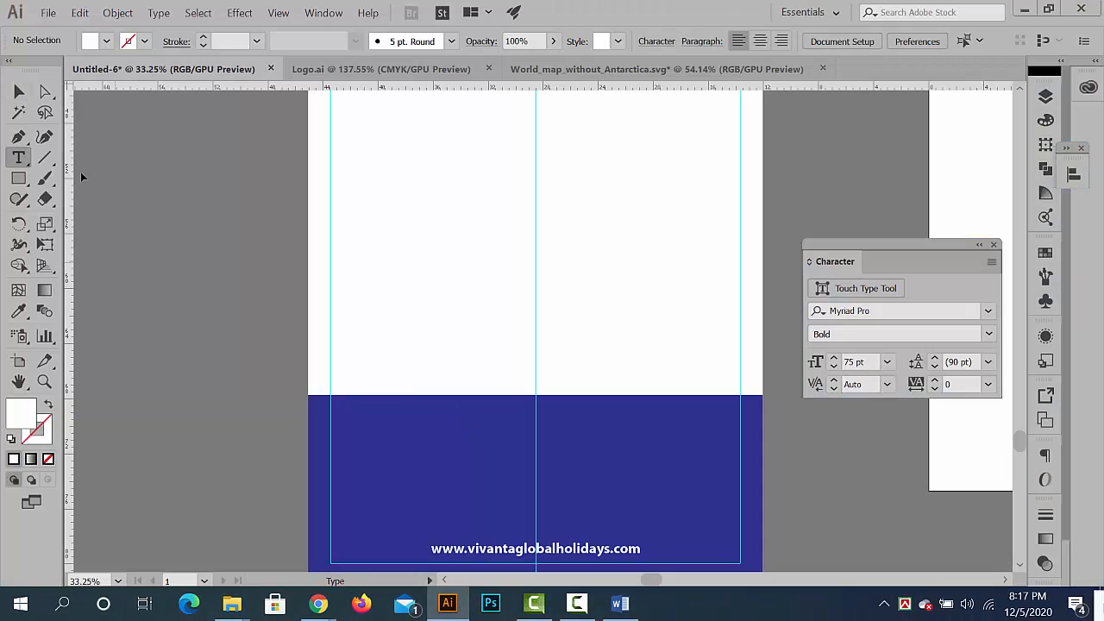
click(108, 176)
click(18, 92)
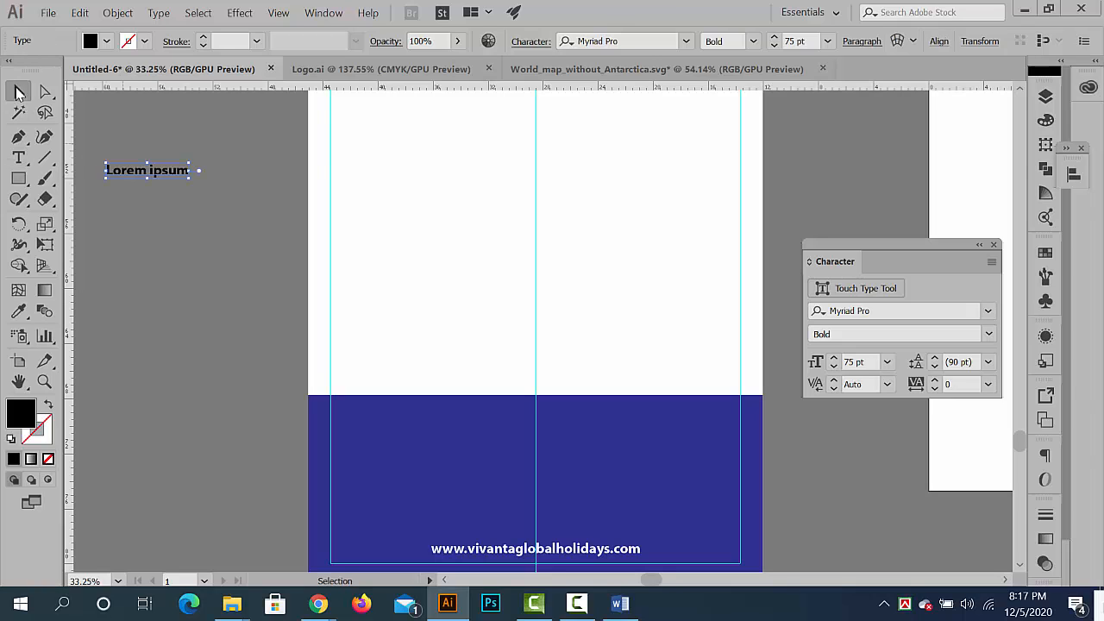
key(Delete)
- Create an area text box on the pasteboard beside the banner and paste the copied address and phone lines into it
click(18, 157)
drag(111, 143, 315, 328)
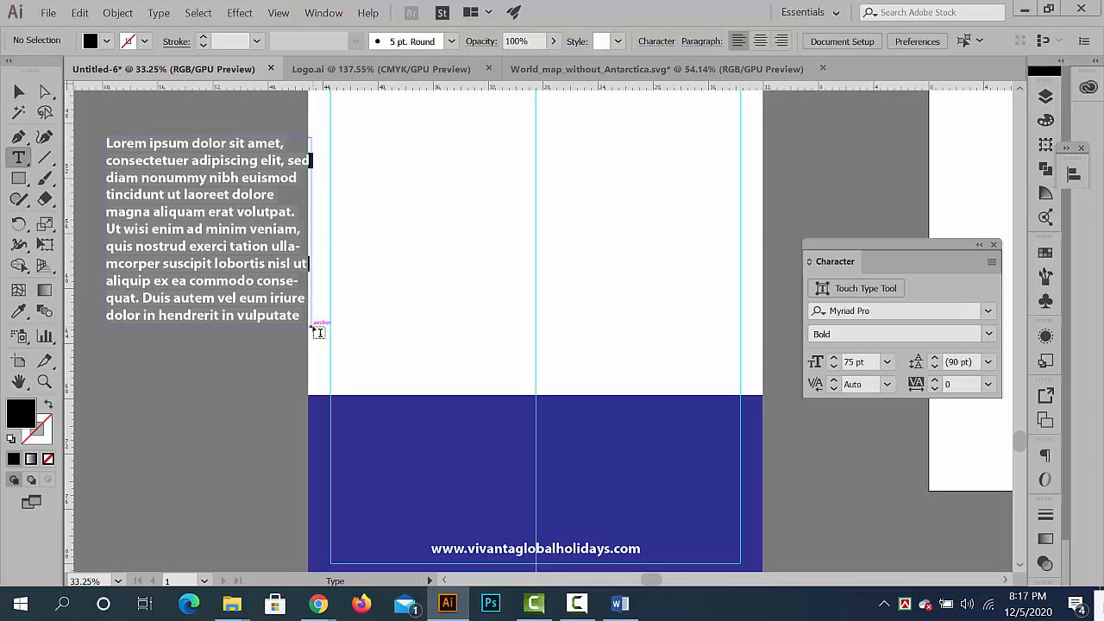
key(ctrl+v)
click(15, 90)
scroll(159, 203, up, 1)
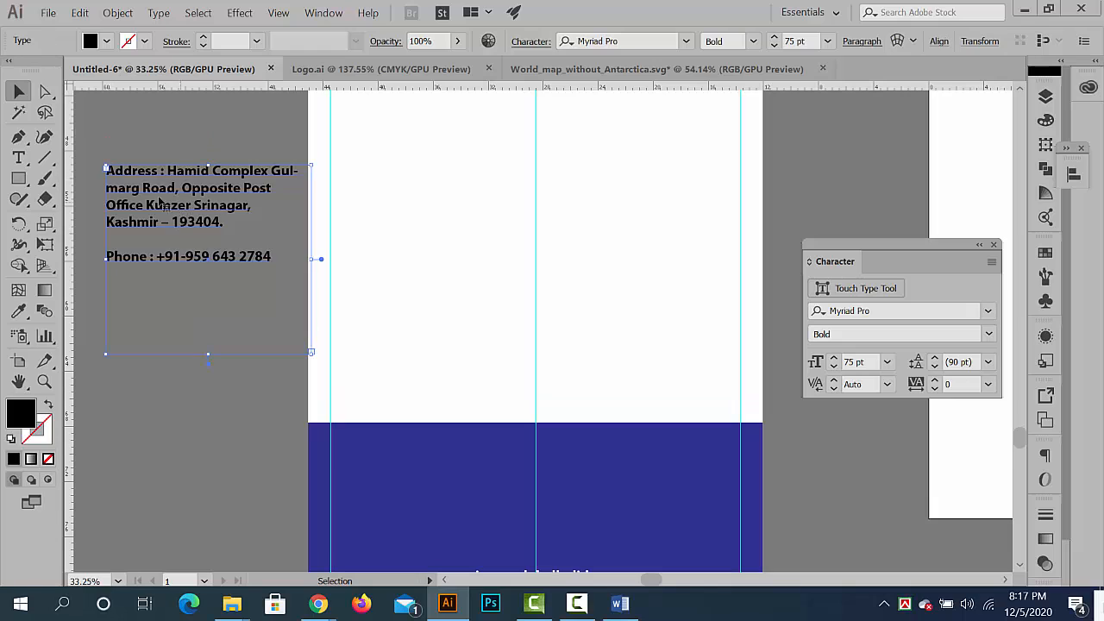
- Copy the word Address from the contact text and paste it as separate text at the top of the blue footer
double_click(148, 179)
drag(45, 164, 44, 164)
key(ctrl+c)
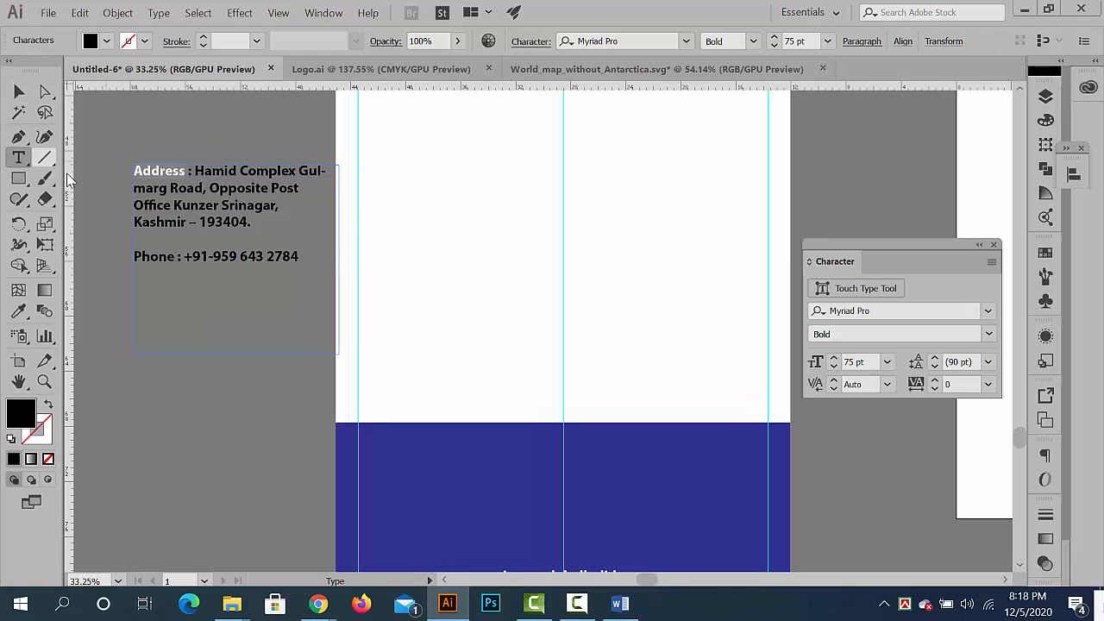
click(20, 92)
click(191, 455)
drag(274, 411, 181, 245)
key(ctrl+v)
drag(513, 332, 444, 277)
- Change the footer's Address heading to uppercase and colour it white by sampling the banner background with the Eyedropper
click(118, 13)
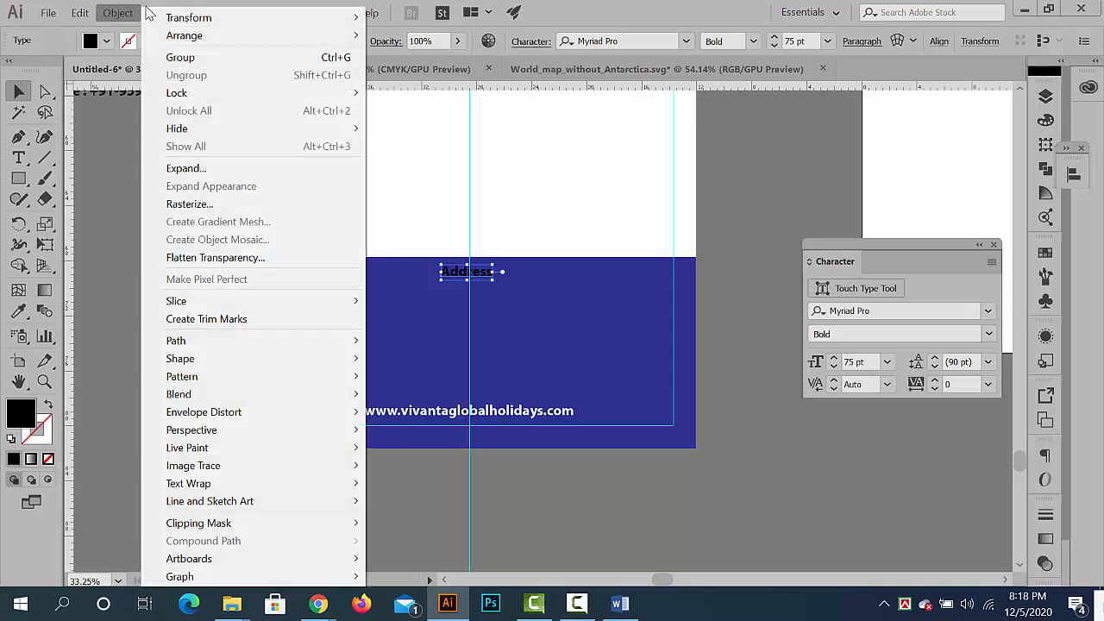
mouse_move(158, 13)
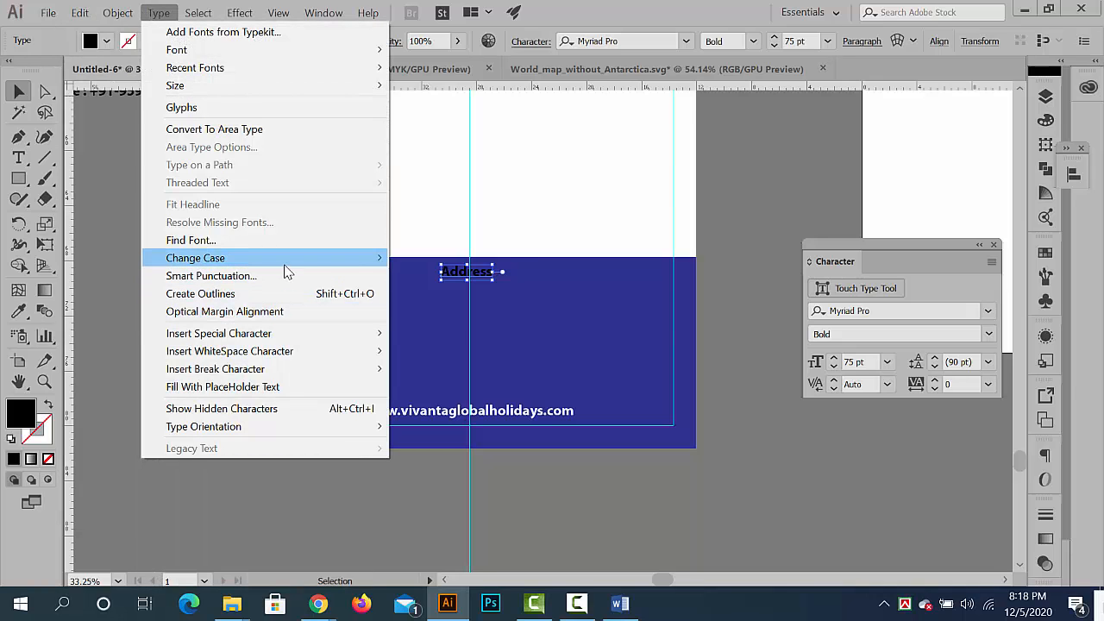
mouse_move(286, 258)
click(406, 257)
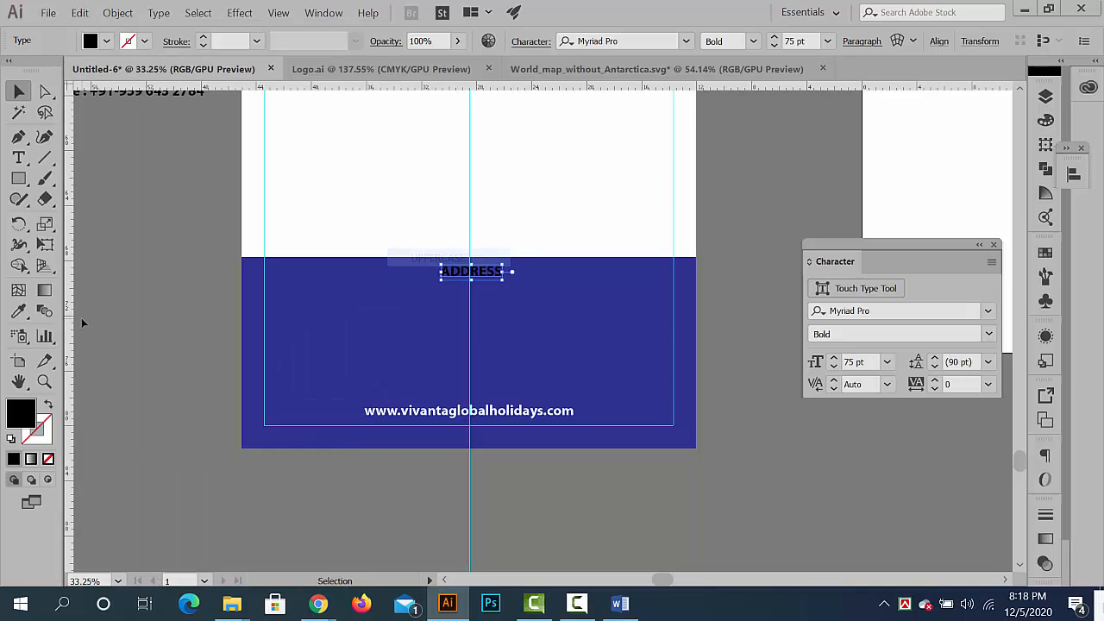
click(18, 311)
click(365, 173)
click(18, 91)
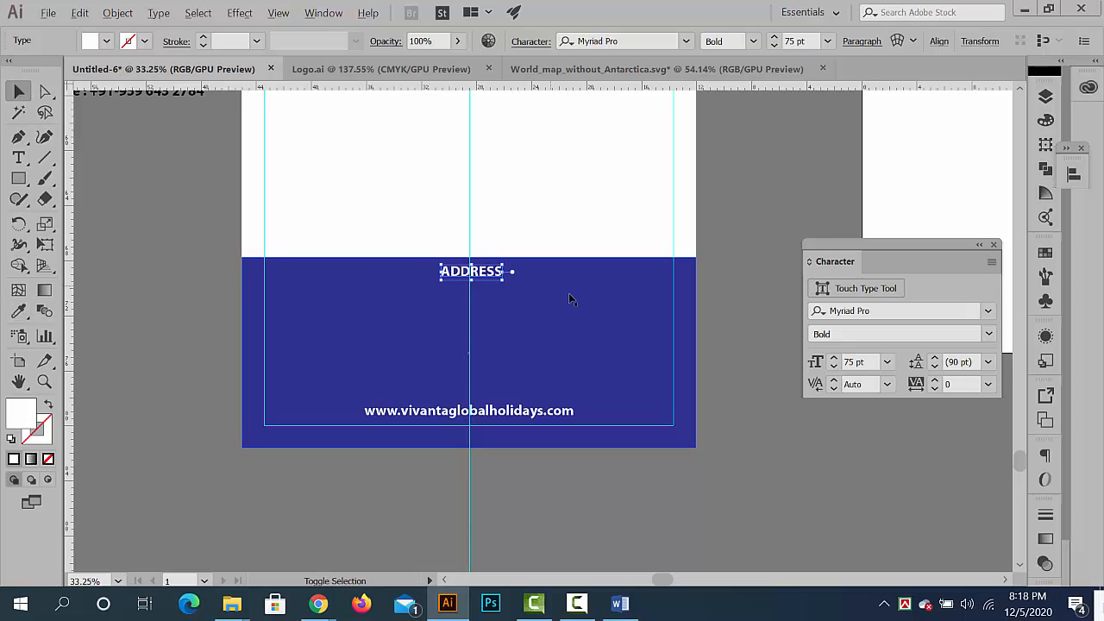
- Enlarge the ADDRESS heading to about 103 pt and centre it on the vertical guide near the footer's upper edge
drag(572, 295, 658, 334)
key(ctrl+z)
click(799, 402)
drag(500, 263, 630, 334)
click(487, 289)
drag(502, 313, 537, 315)
key(Left)
key(Left)
key(Left)
key(Left)
key(Left)
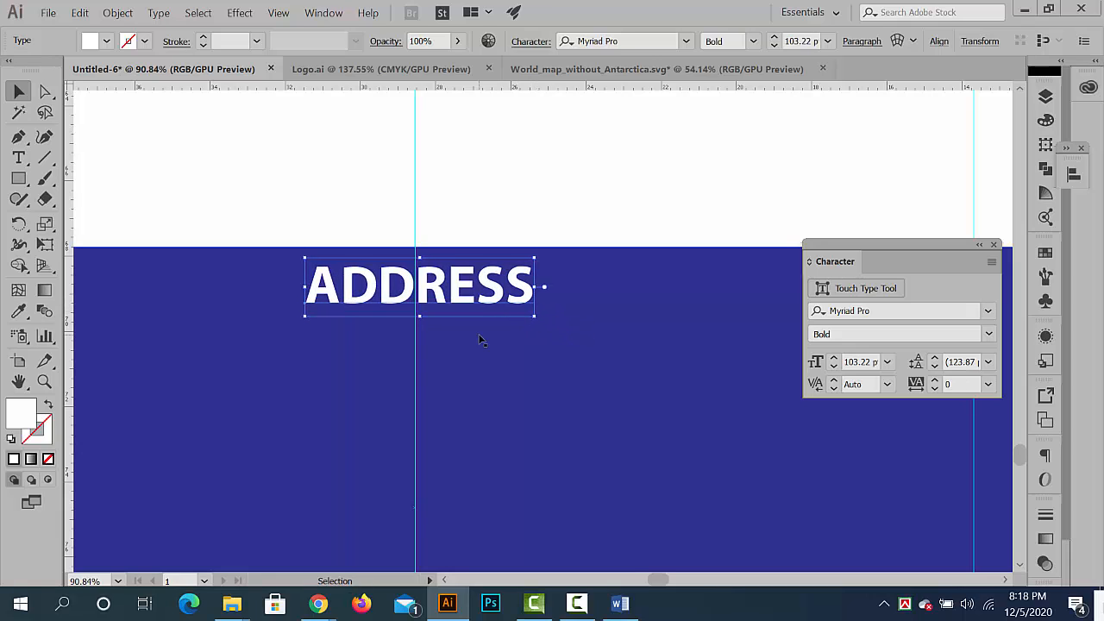
key(Left)
key(Left)
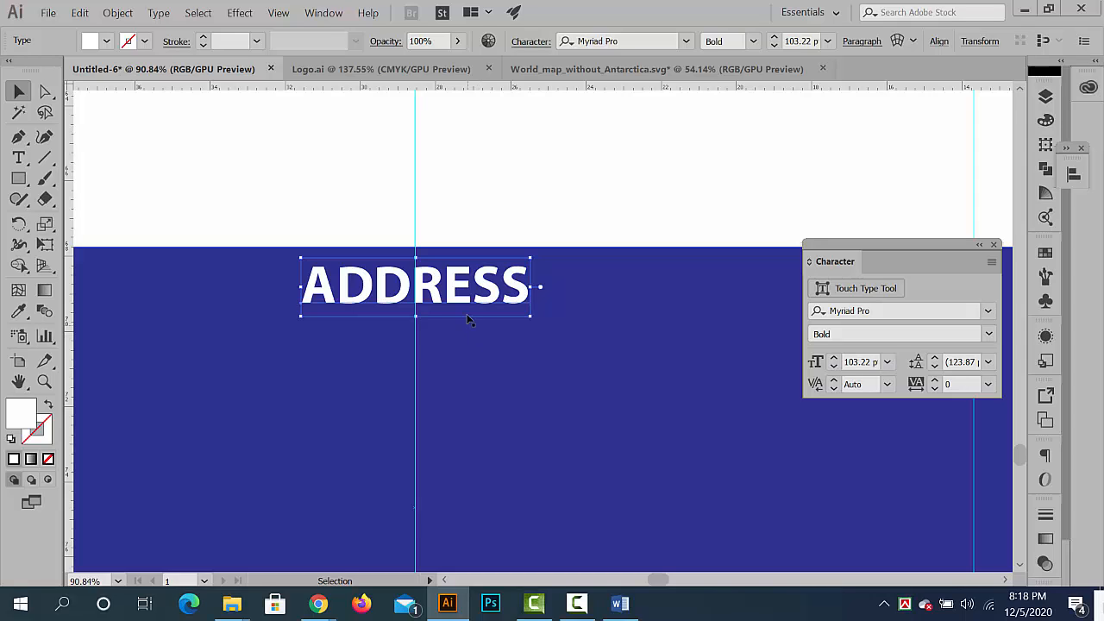
- Replace the footer heading's text with OUR LOCATION
double_click(470, 304)
key(ctrl+a)
text(O)
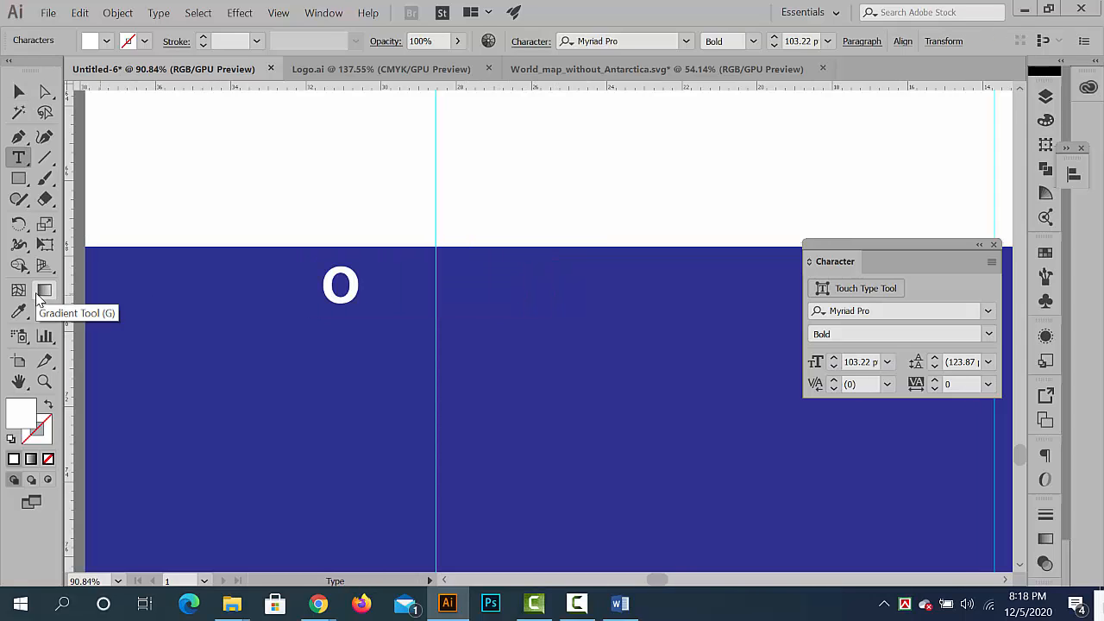
text(UR)
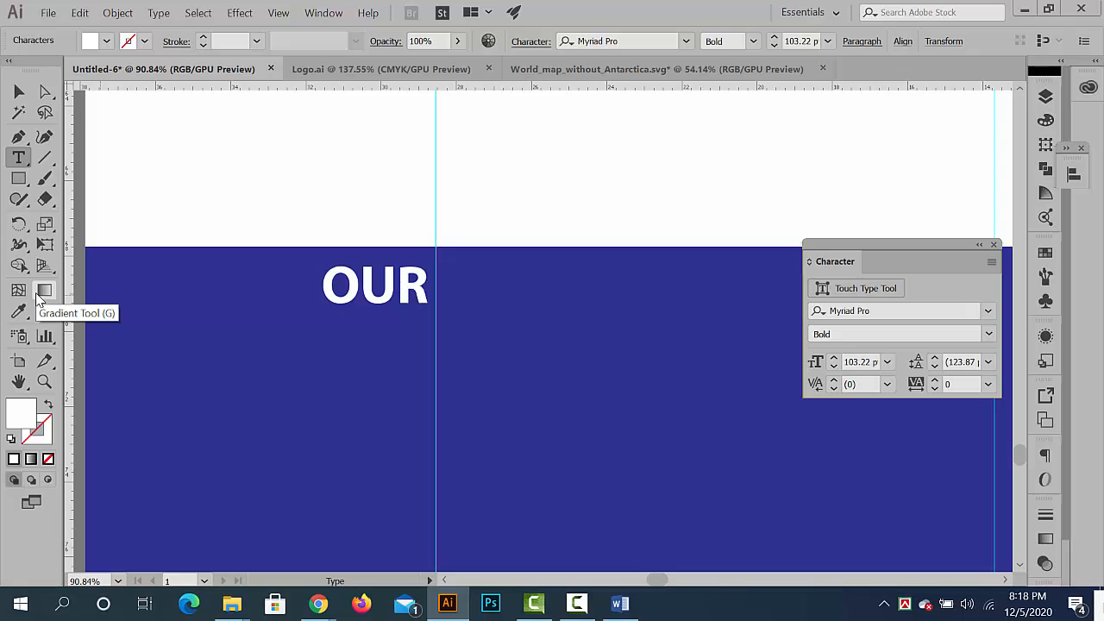
key(BackSpace)
key(BackSpace)
key(BackSpace)
text(OUR LOCATION)
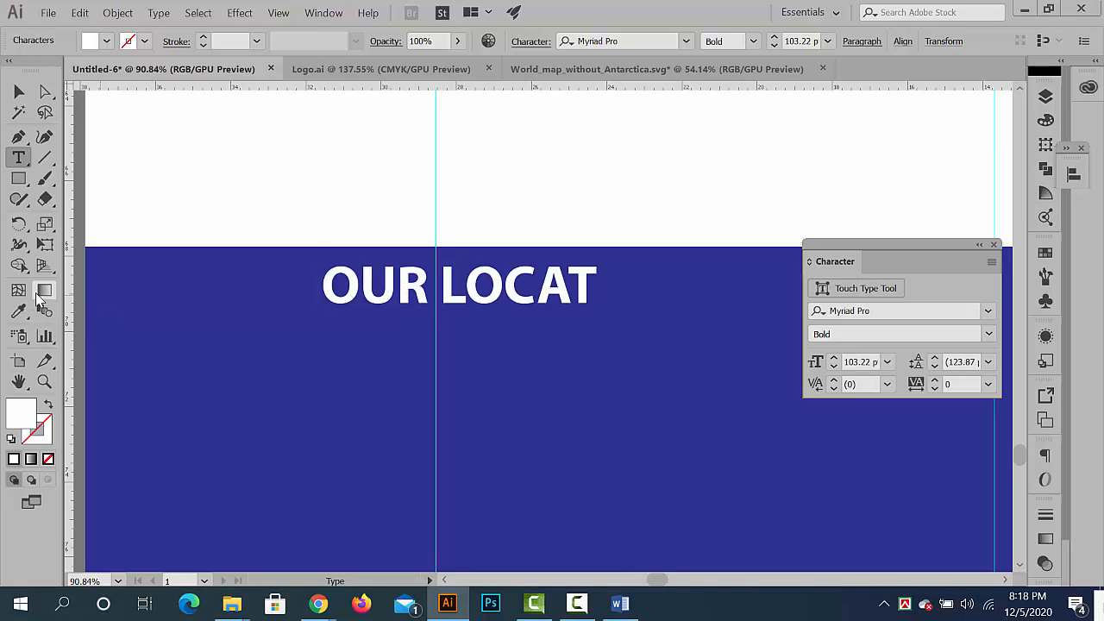
click(18, 92)
- Move the OUR LOCATION heading so it is centred on the vertical guide, and deselect it
click(210, 156)
drag(445, 220, 281, 249)
drag(450, 259, 565, 361)
drag(535, 223, 485, 228)
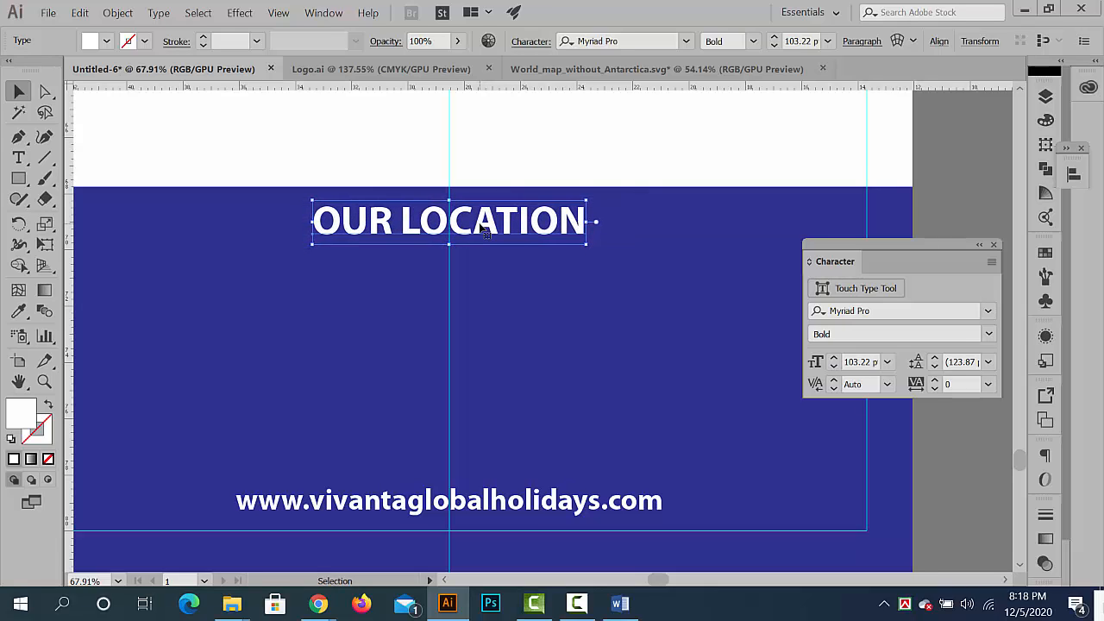
click(960, 171)
- Copy the postal address, without its Address label and the phone line, from the contact text beside the banner
scroll(960, 171, down, 6)
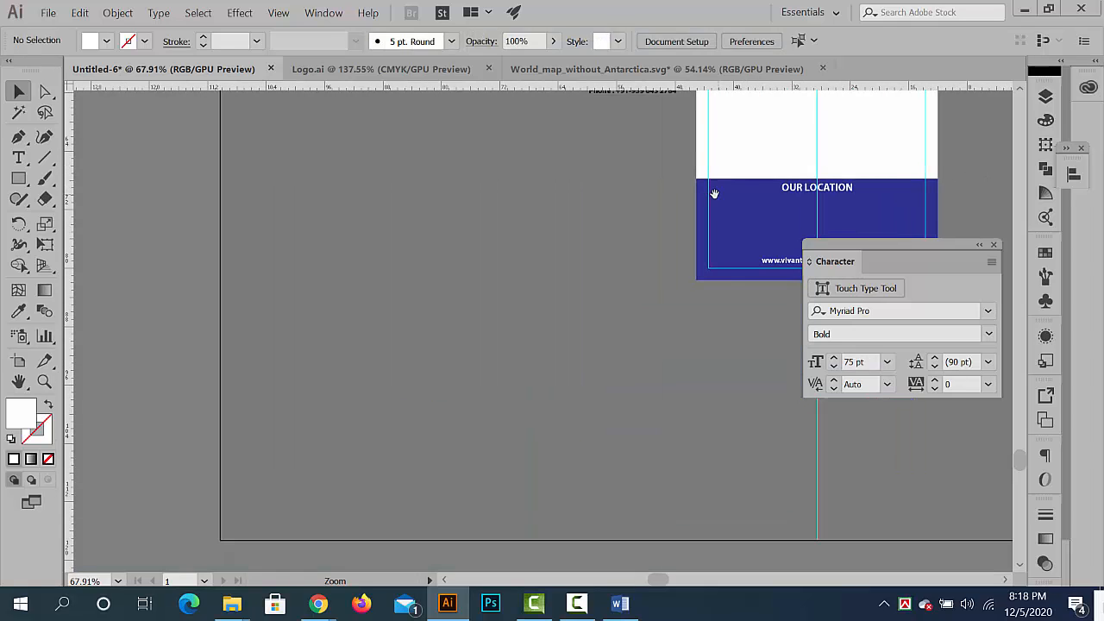
scroll(535, 169, up, 5)
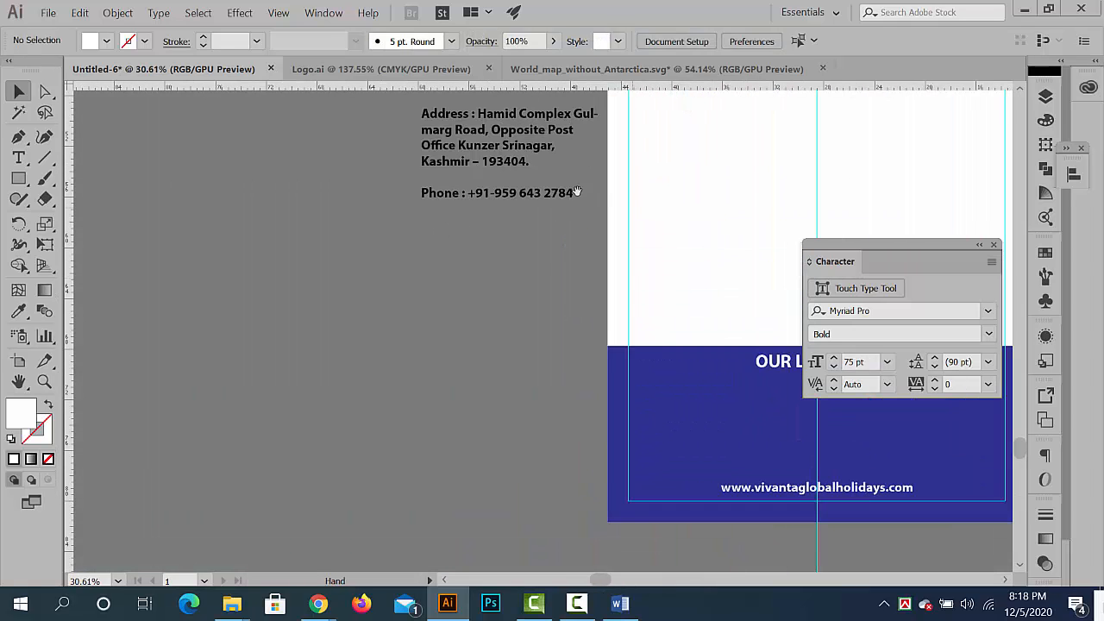
double_click(345, 197)
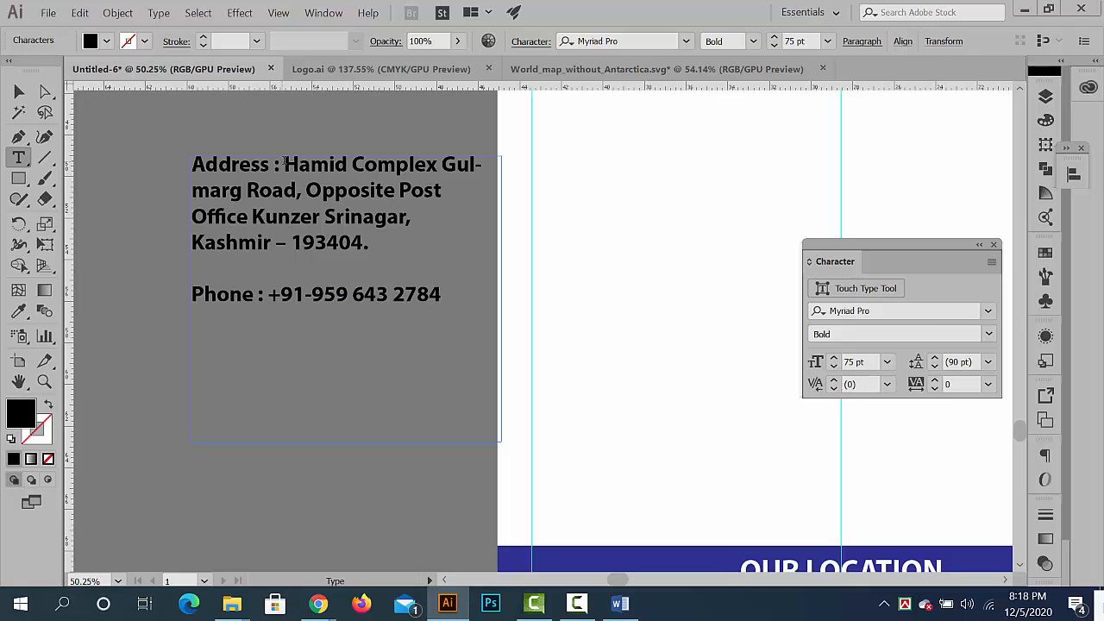
drag(284, 164, 415, 250)
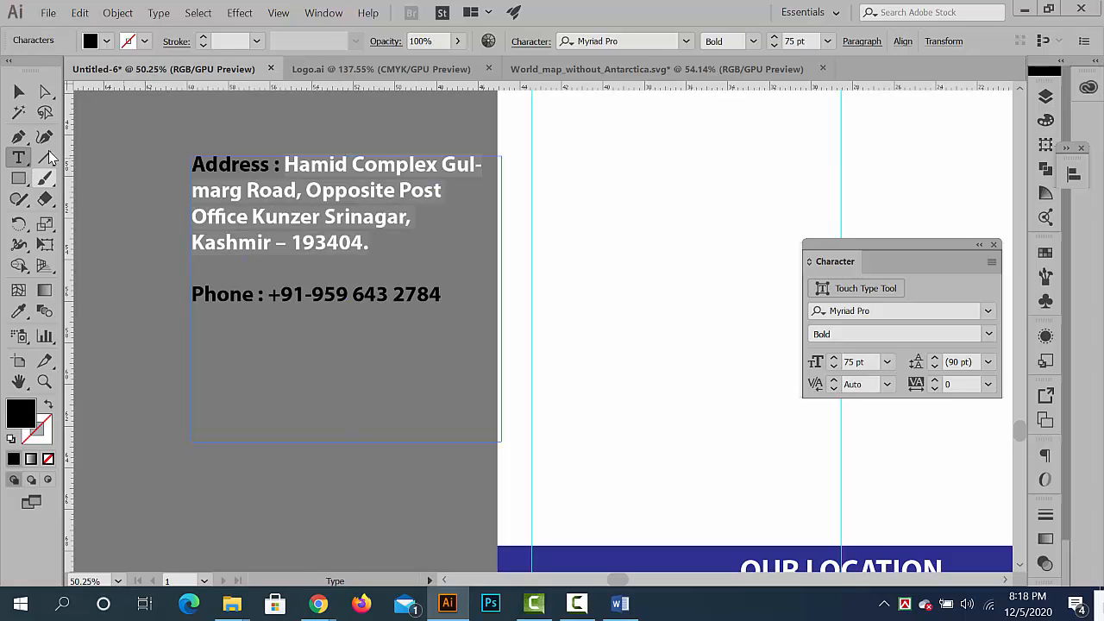
click(19, 92)
click(358, 491)
drag(527, 483, 343, 221)
scroll(344, 221, up, 2)
click(15, 183)
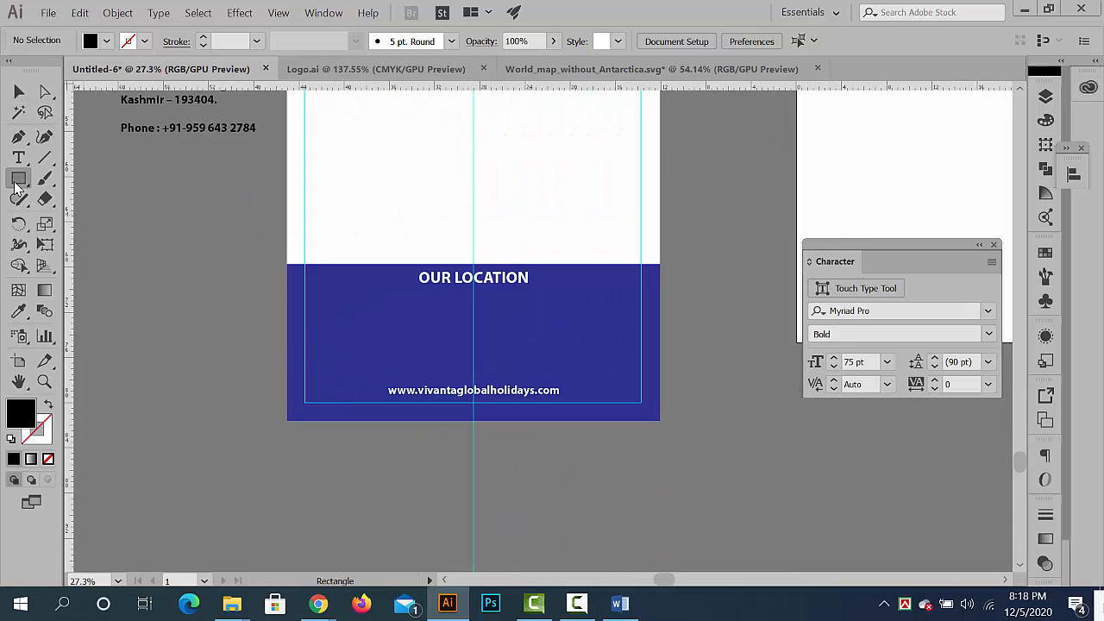
drag(346, 299, 632, 369)
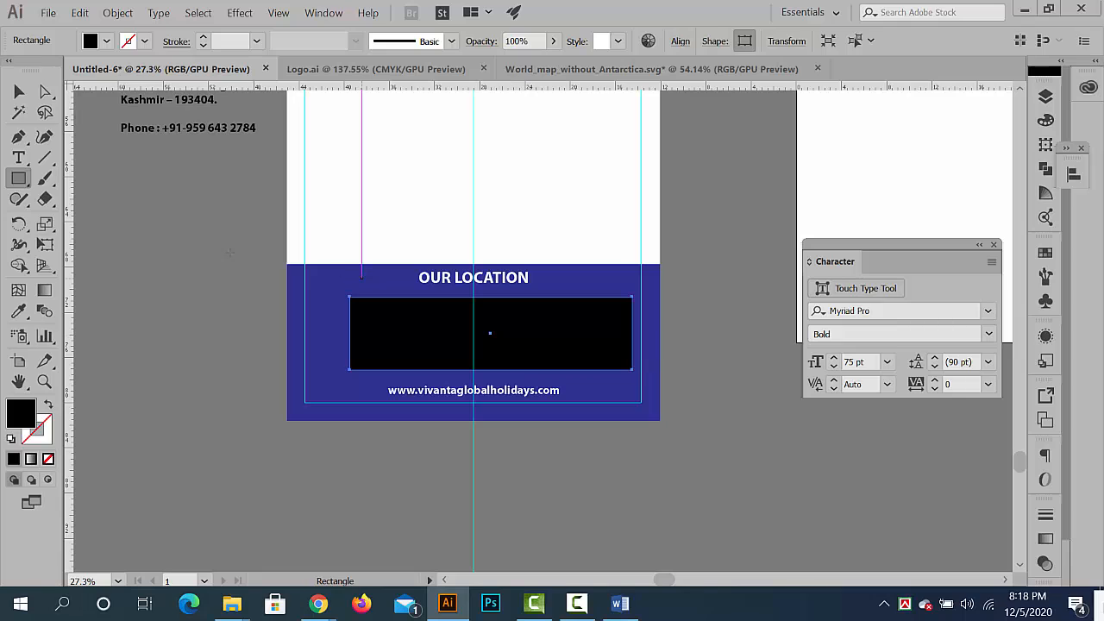
key(Delete)
- Create an area text box in the footer between OUR LOCATION and the web address, and paste the copied address into it
click(18, 161)
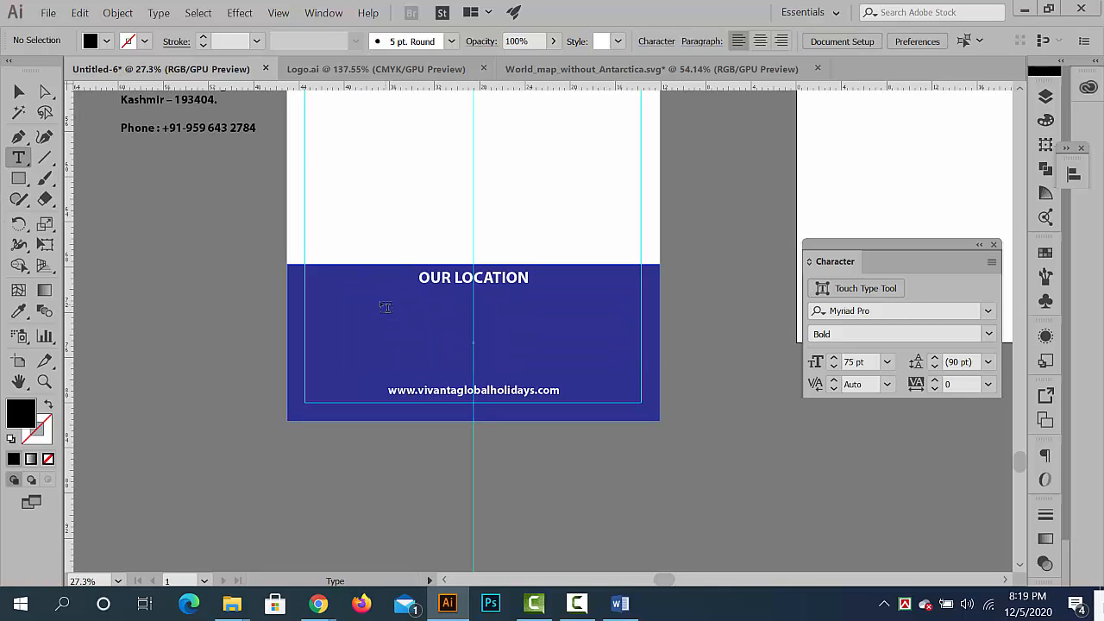
drag(377, 301, 615, 368)
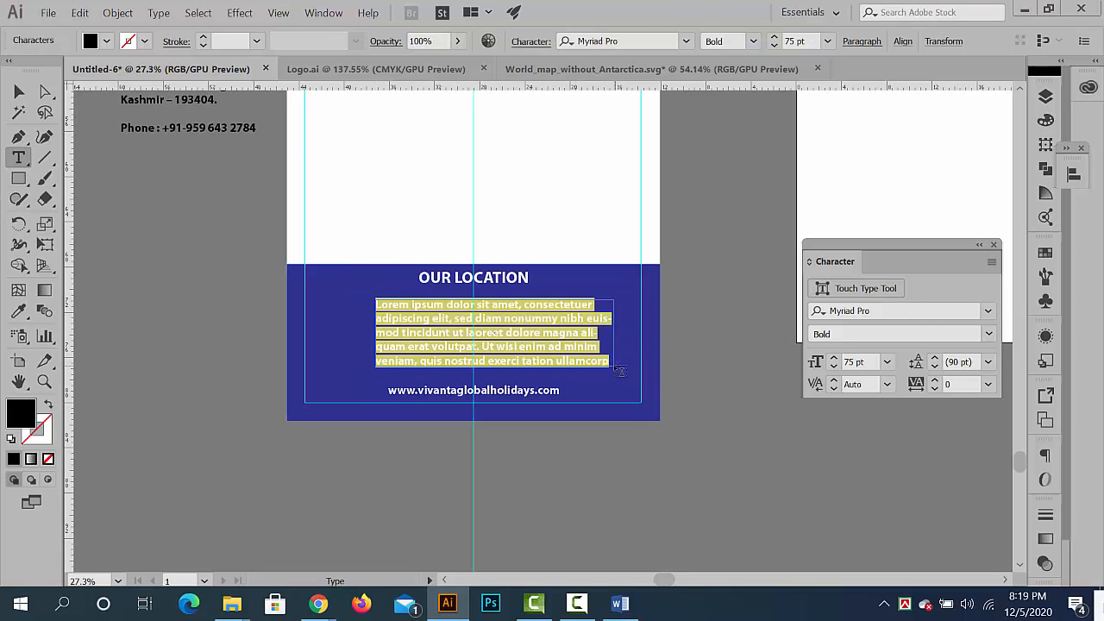
text(Hamid Complex Gulmarg Road, Opposite Post Office Kunzer Srinagar, Kashmir – 193404.)
- Set the whole footer address to the Regular font style and align its paragraph to the centre
key(ctrl+a)
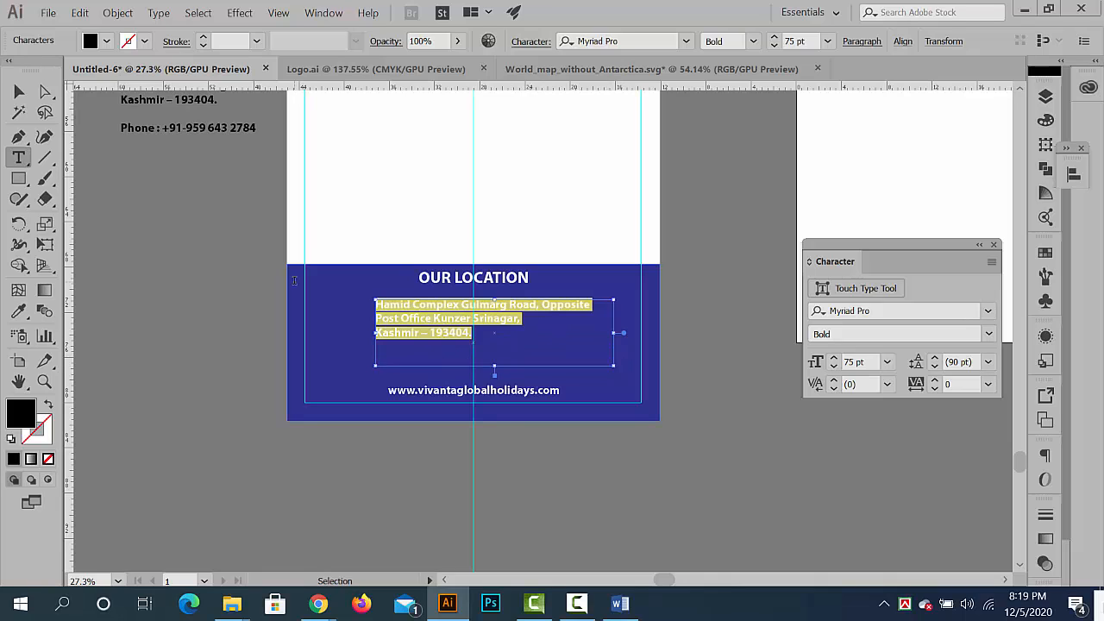
click(752, 41)
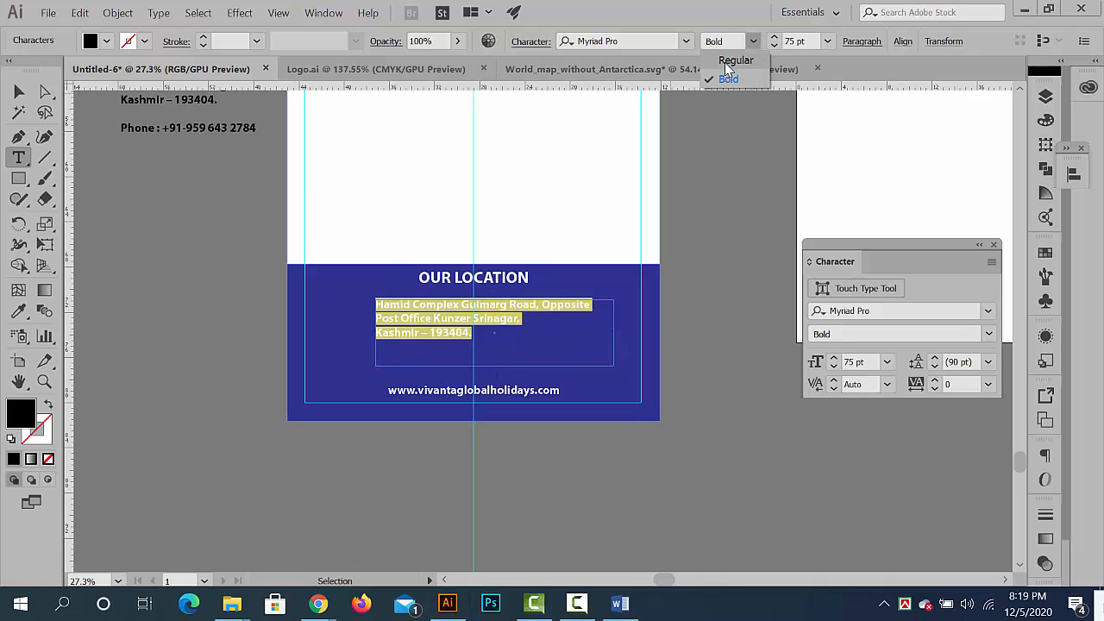
click(736, 61)
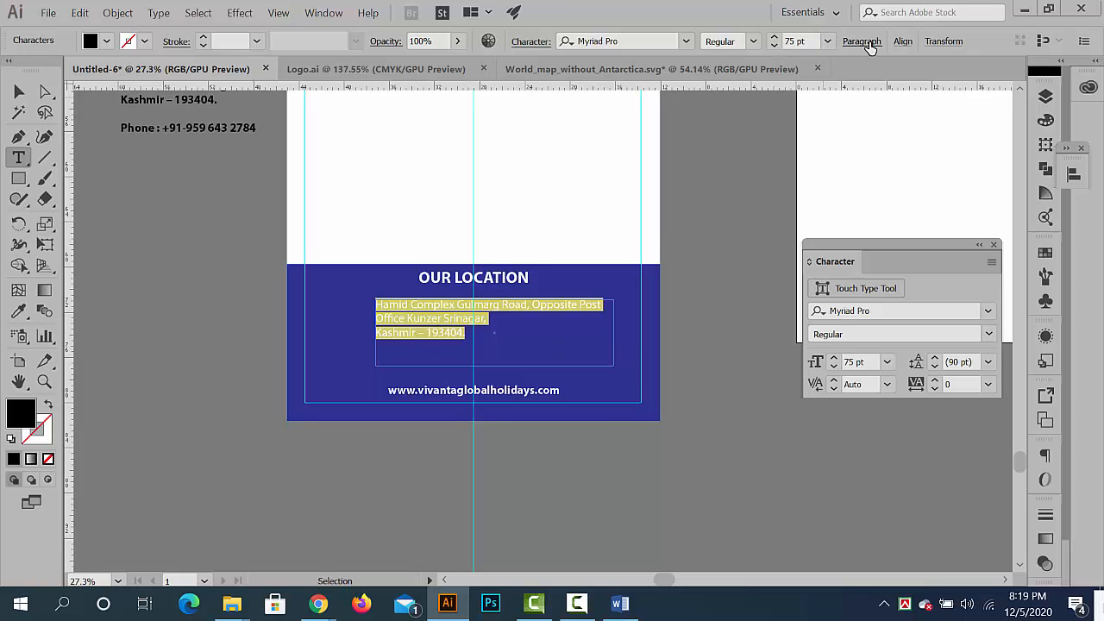
click(862, 42)
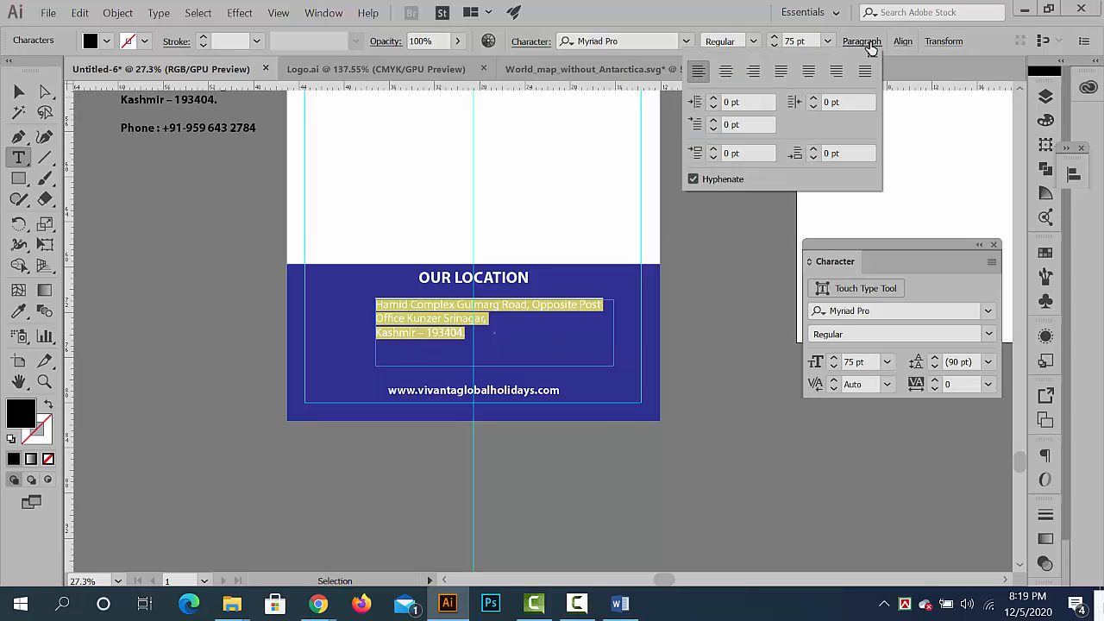
click(724, 73)
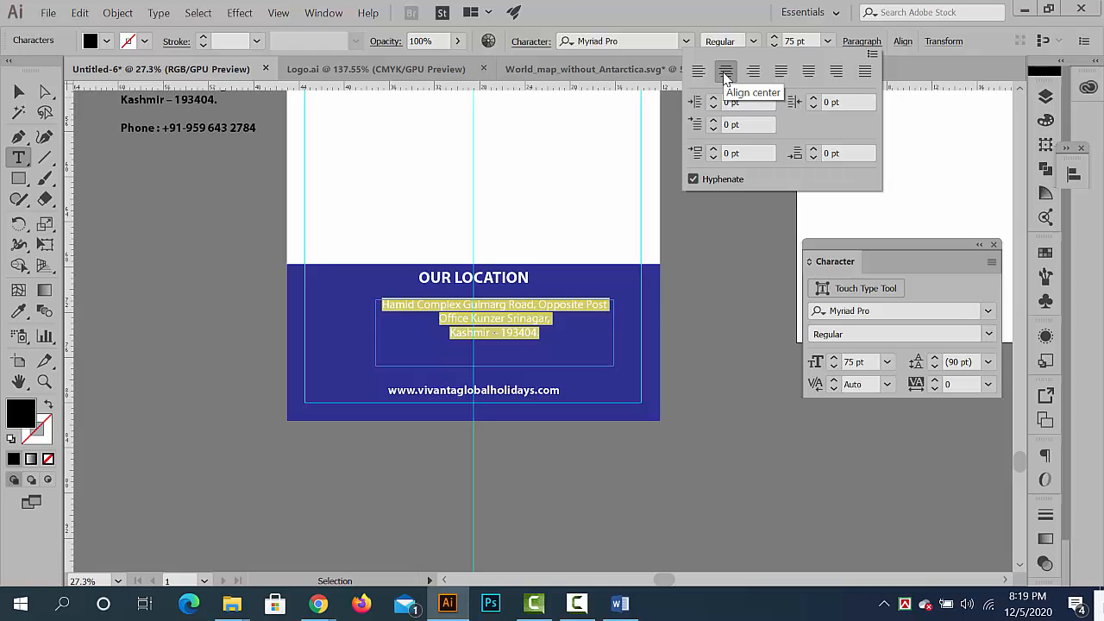
click(19, 92)
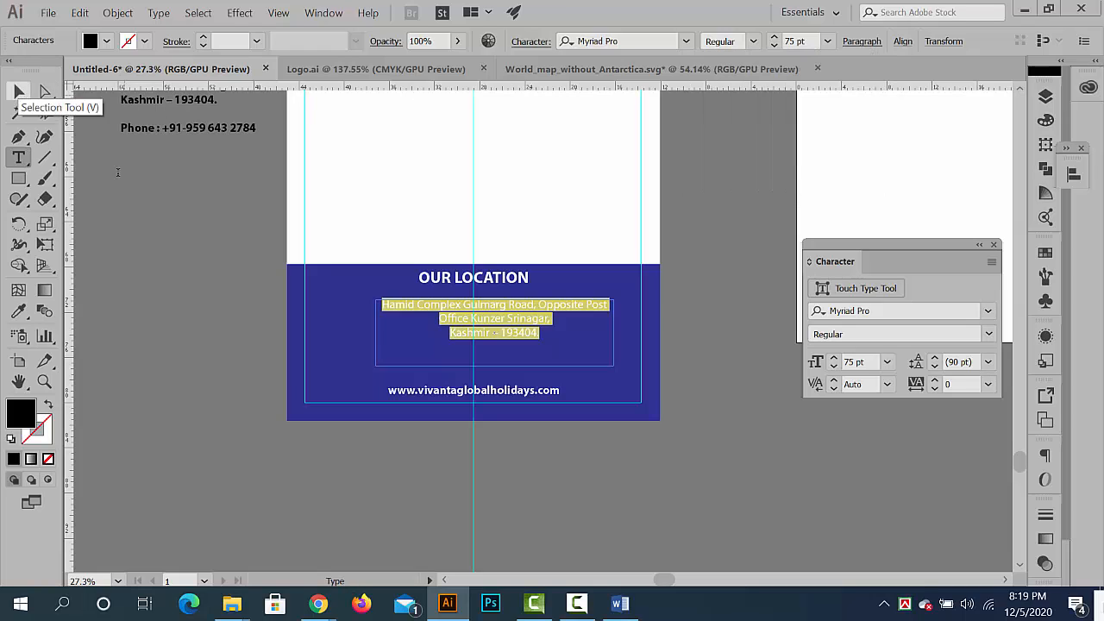
click(290, 489)
key(Escape)
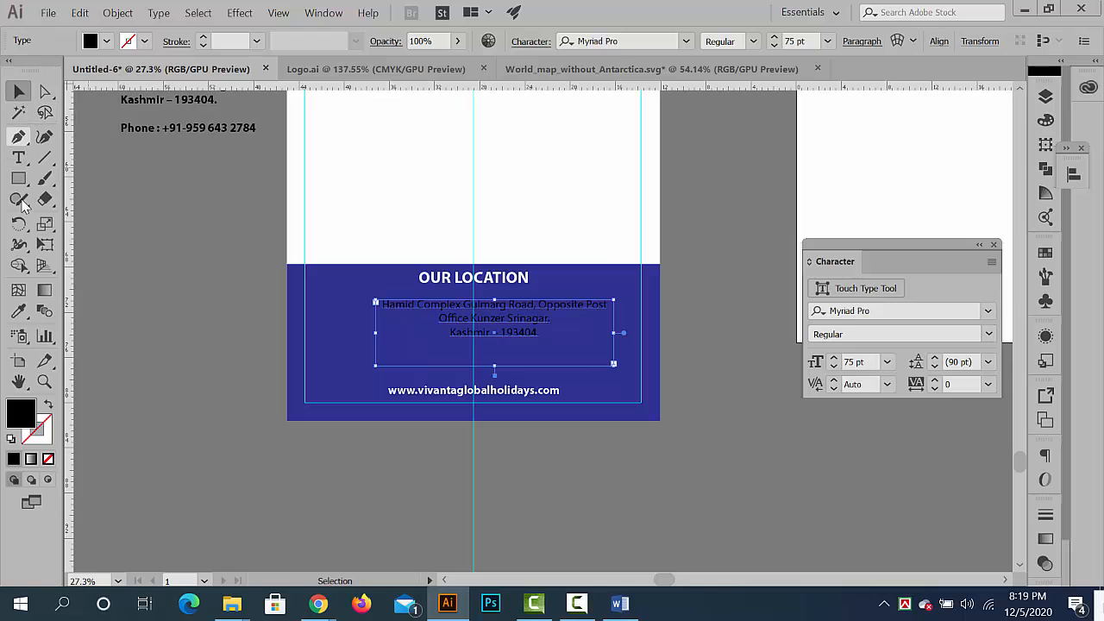
- Colour the footer address text white by sampling the banner background with the Eyedropper
click(18, 309)
click(365, 198)
key(v)
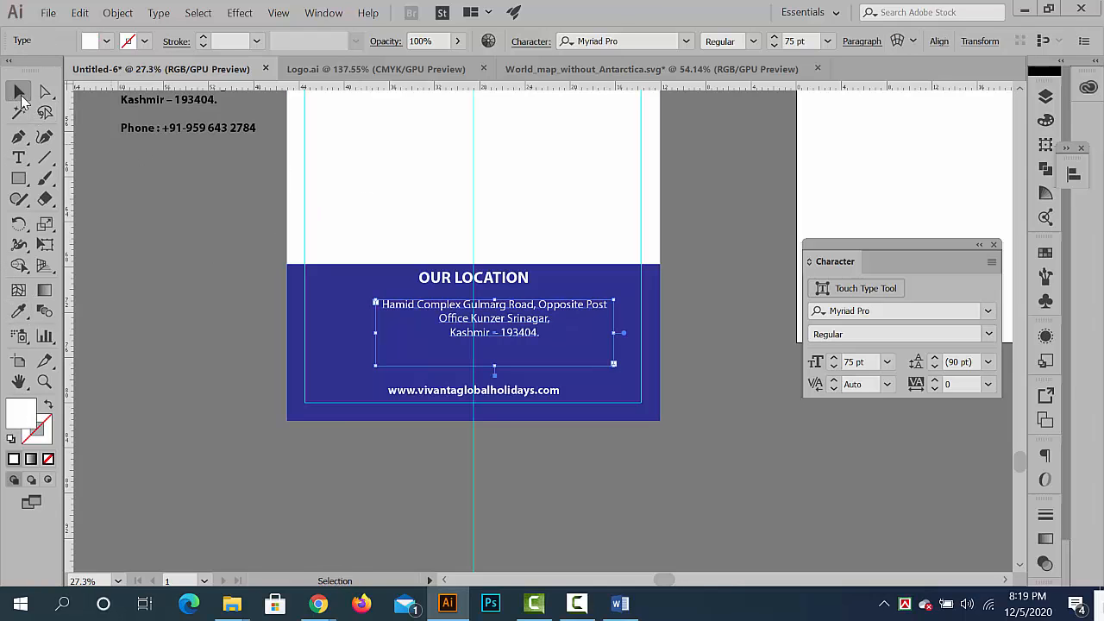
- Shorten the address text frame to fit its three lines and centre it on the vertical guide below OUR LOCATION
click(459, 423)
scroll(546, 341, up, 2)
click(523, 328)
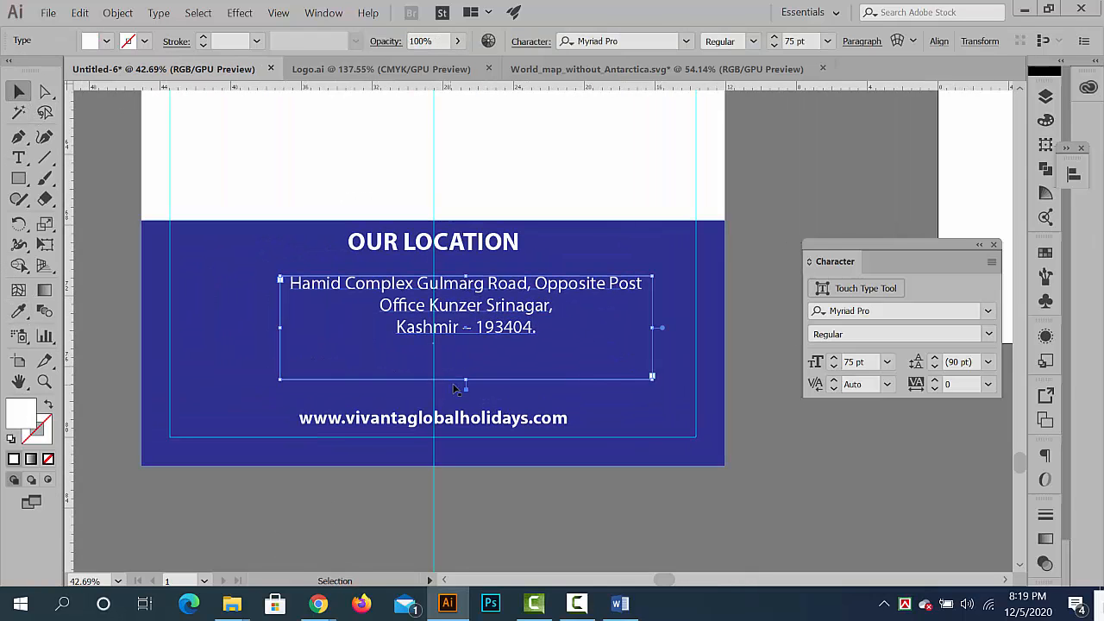
drag(466, 377, 465, 318)
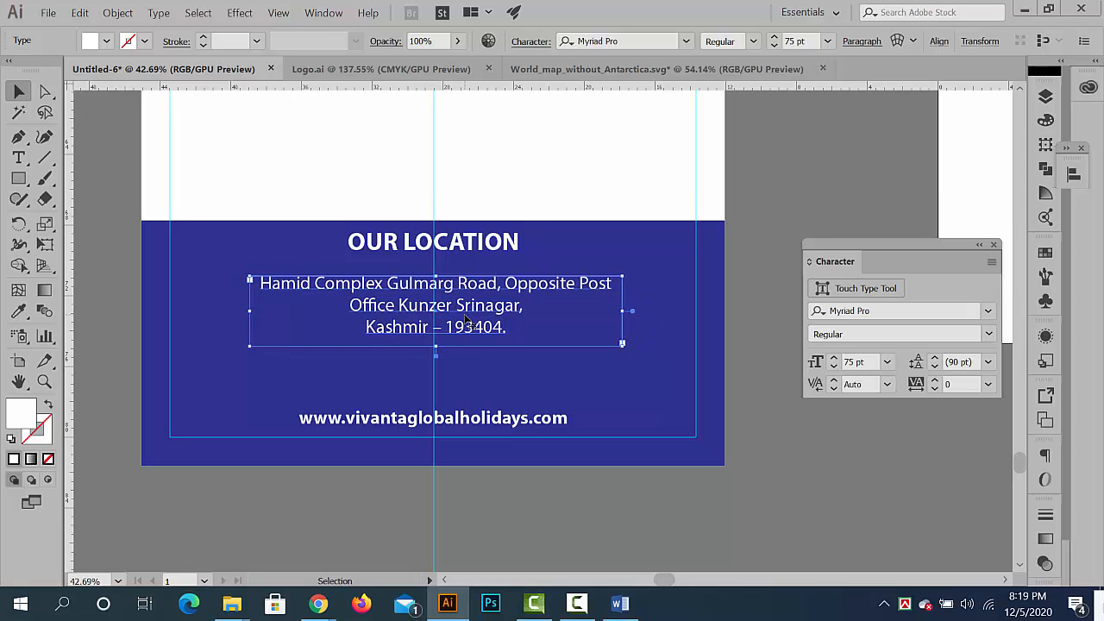
- Move the footer address down so it sits closer to the web address
key(Left)
key(Left)
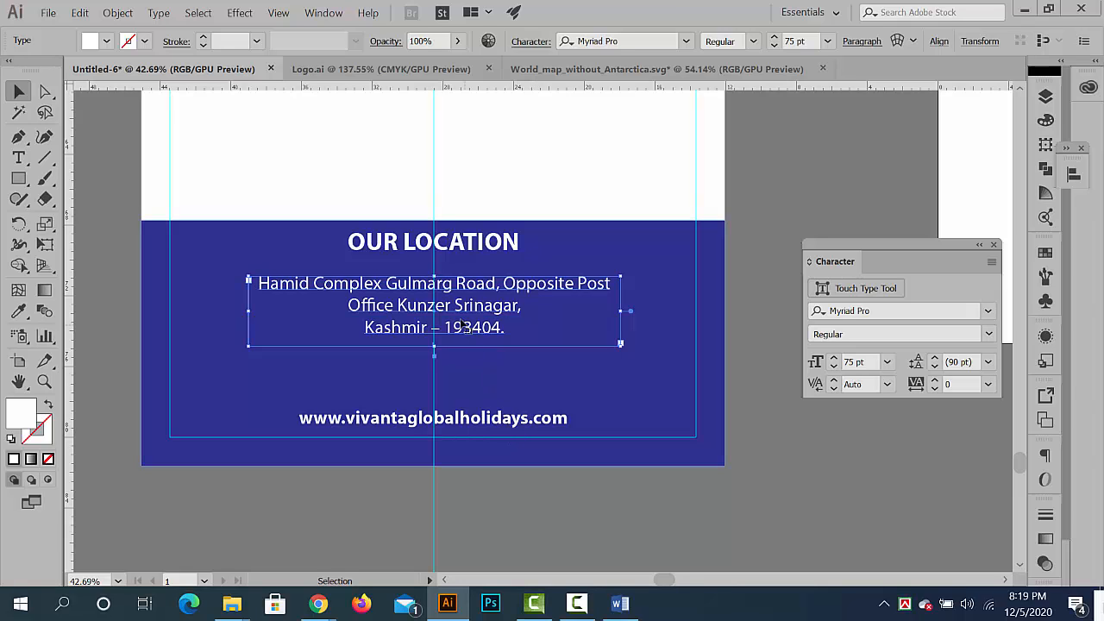
drag(463, 326, 466, 357)
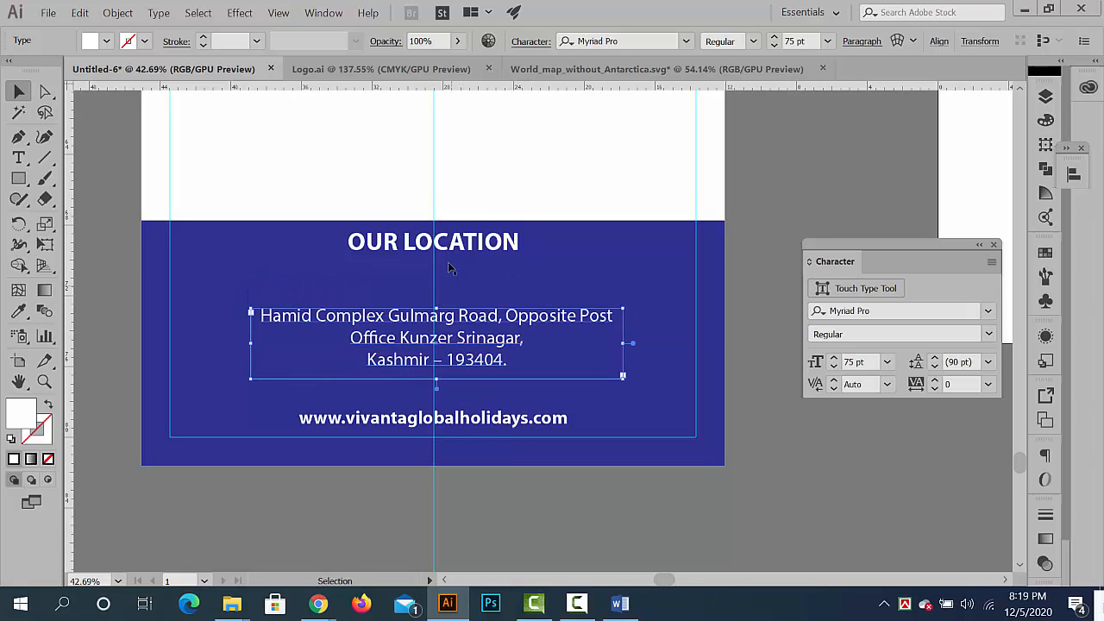
- Move the OUR LOCATION heading down to just above the address and centre it on the vertical guide
drag(456, 246, 460, 278)
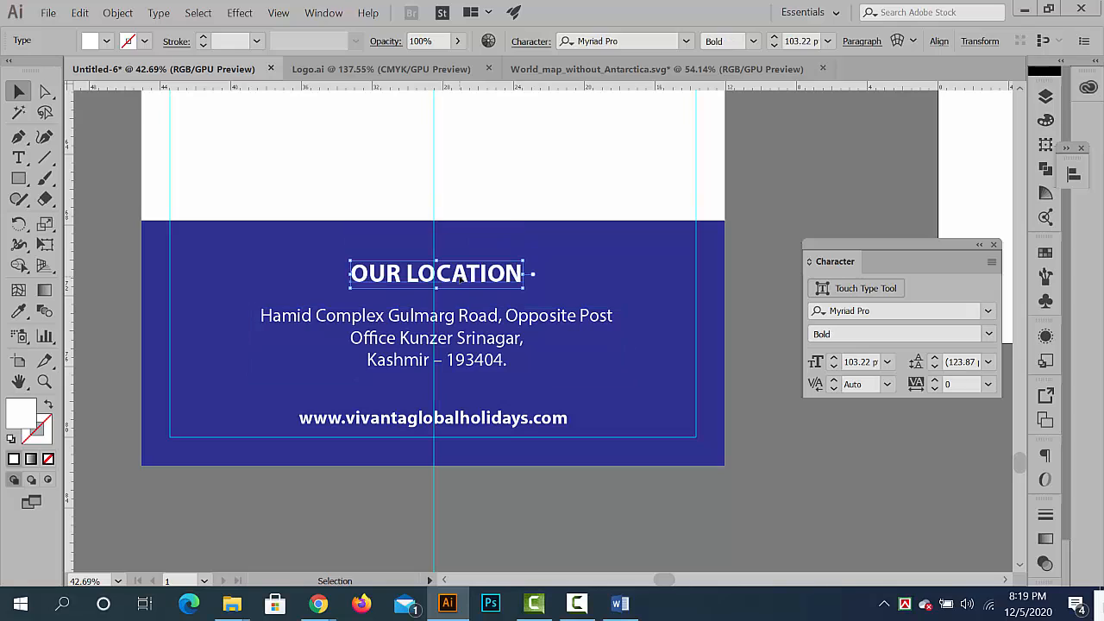
key(Left)
key(Left)
key(Left)
key(Left)
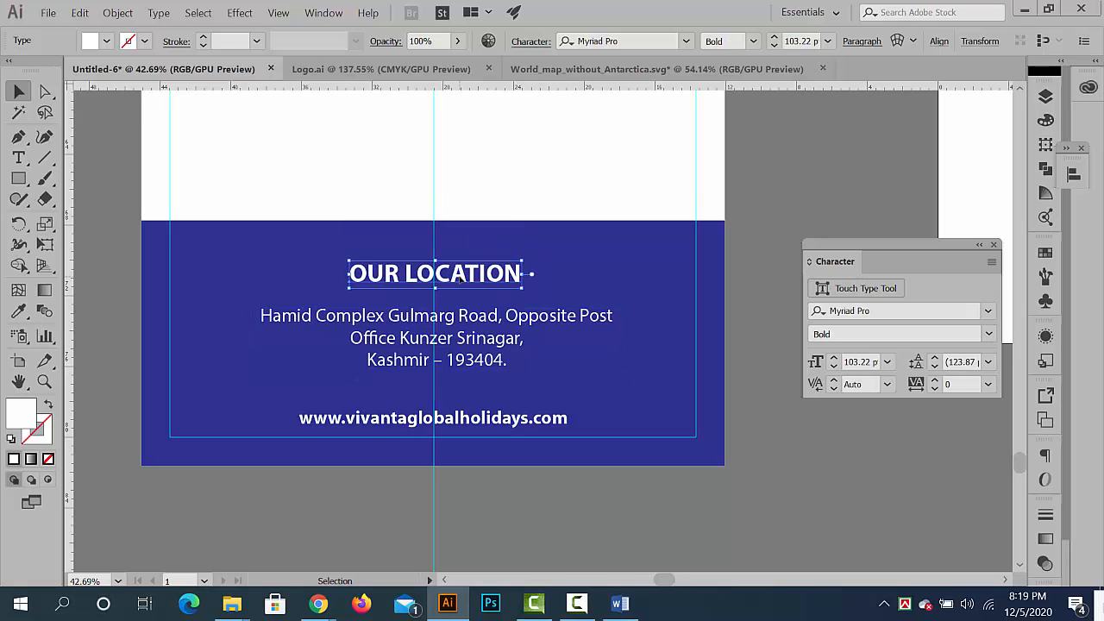
key(Up)
key(Up)
key(Up)
key(Up)
key(Up)
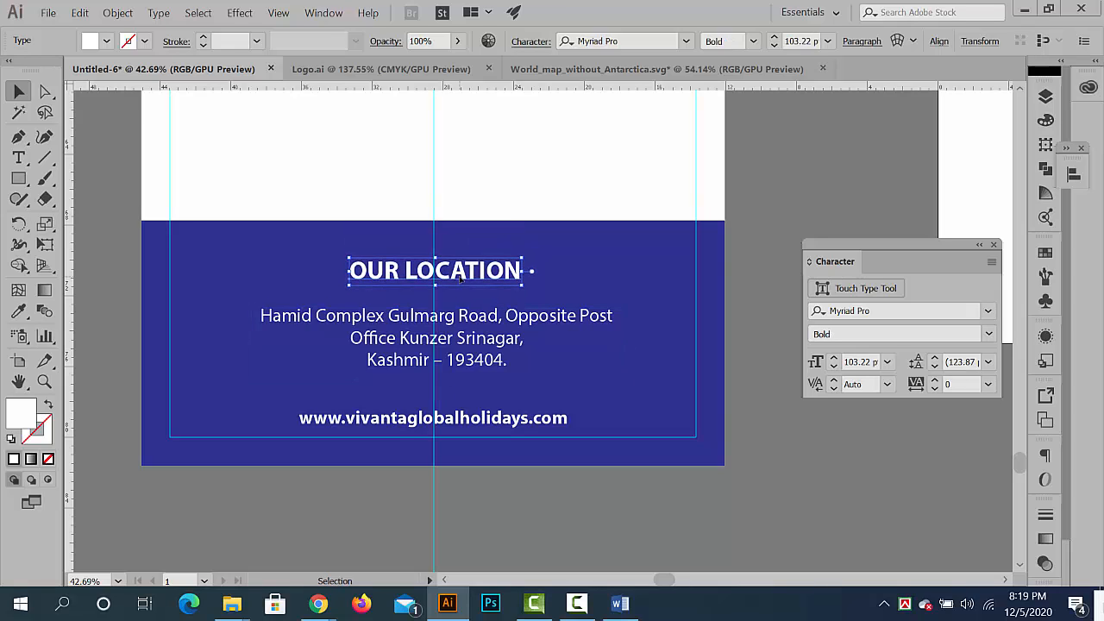
key(Up)
key(Up)
key(Up)
key(Left)
key(Left)
key(Left)
key(Left)
- Nudge the footer address slightly left to centre it on the vertical guide, and deselect it
click(459, 337)
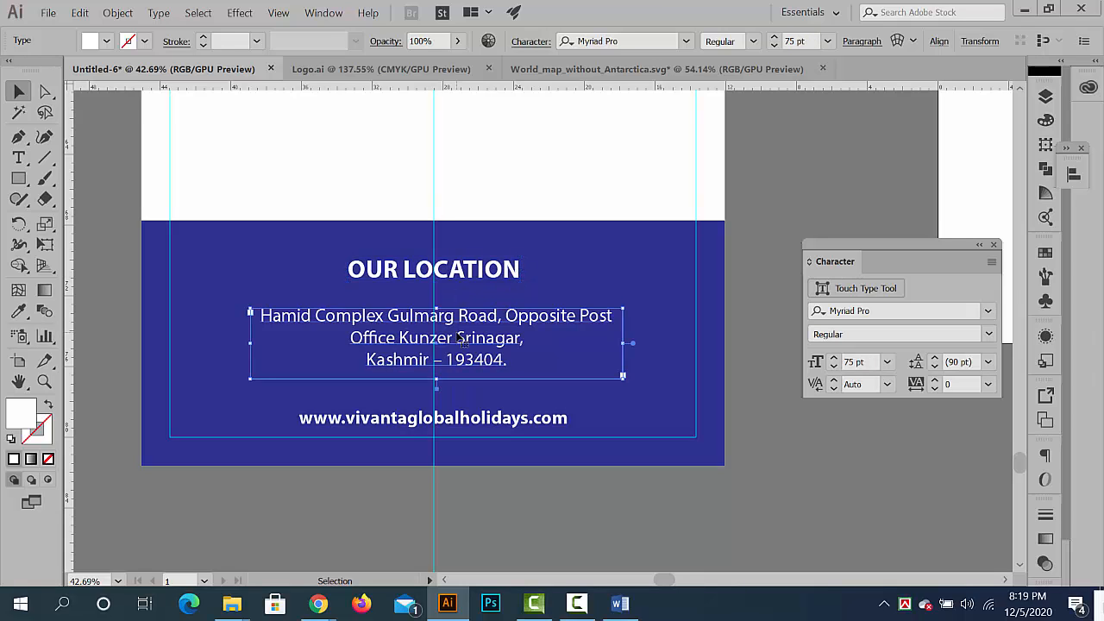
key(Left)
key(Left)
key(Left)
click(627, 496)
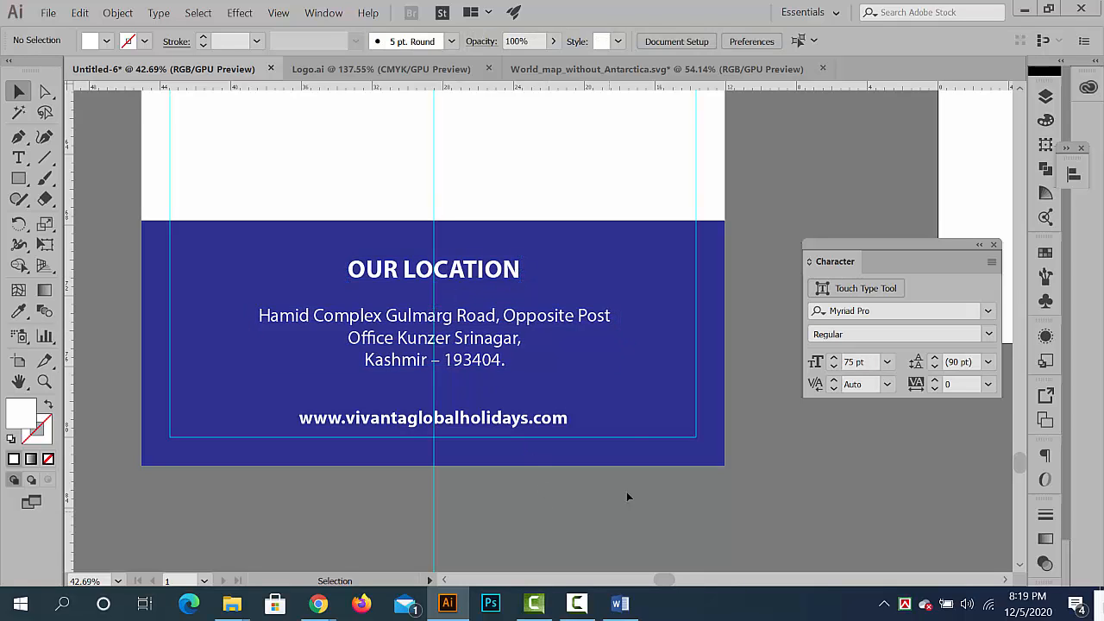
- Copy the phone line from the contact text block beside the banner
drag(631, 430, 332, 415)
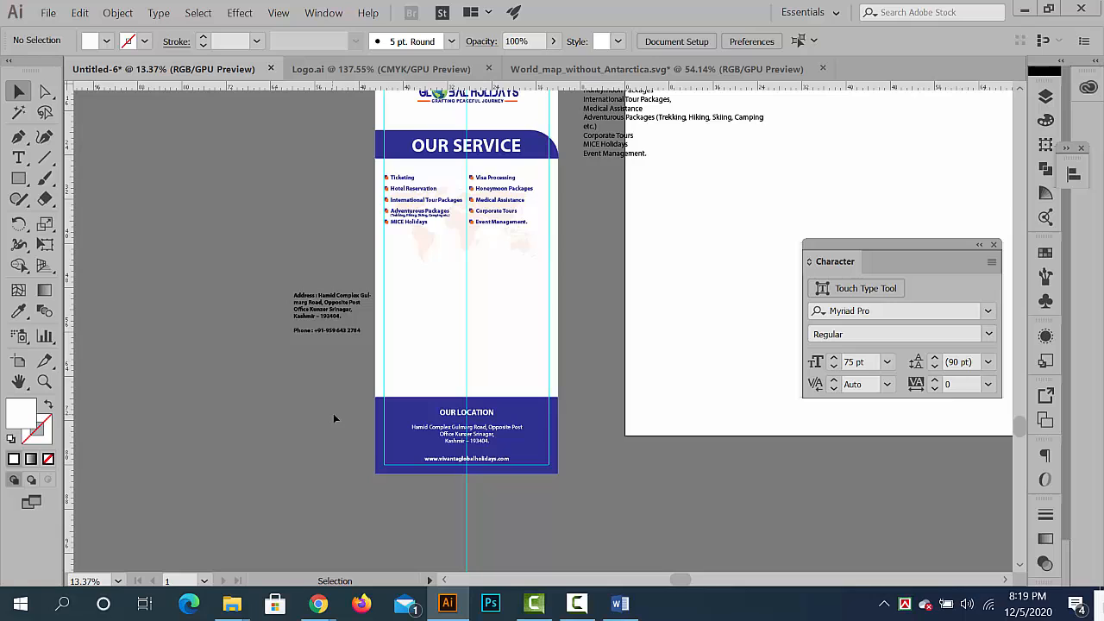
scroll(471, 355, up, 1)
drag(465, 230, 555, 325)
drag(509, 362, 462, 377)
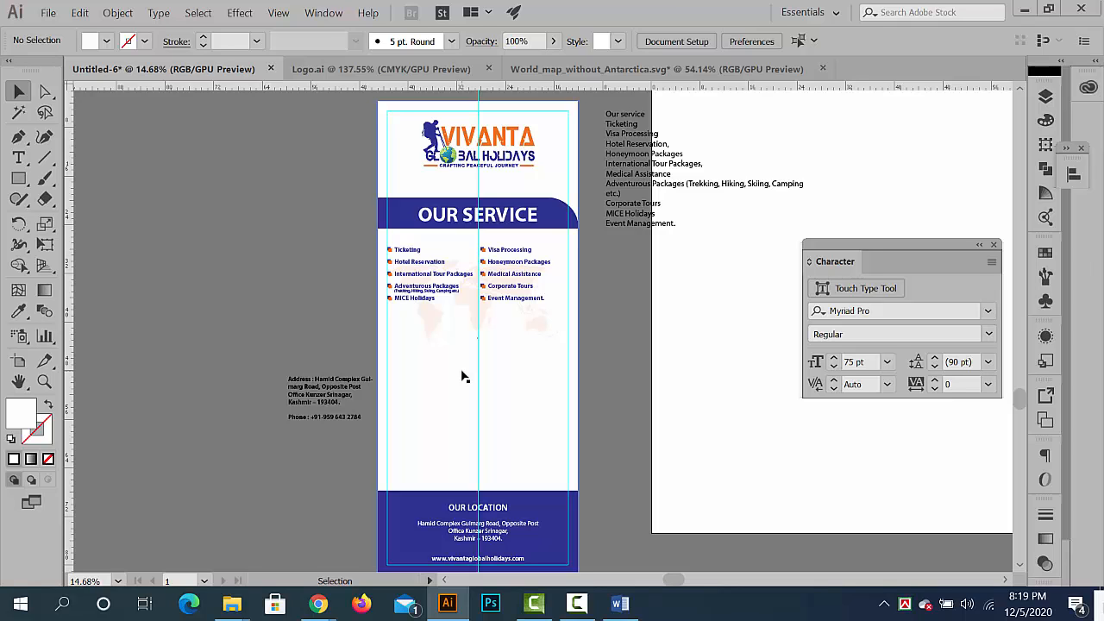
drag(463, 376, 486, 425)
scroll(484, 362, down, 1)
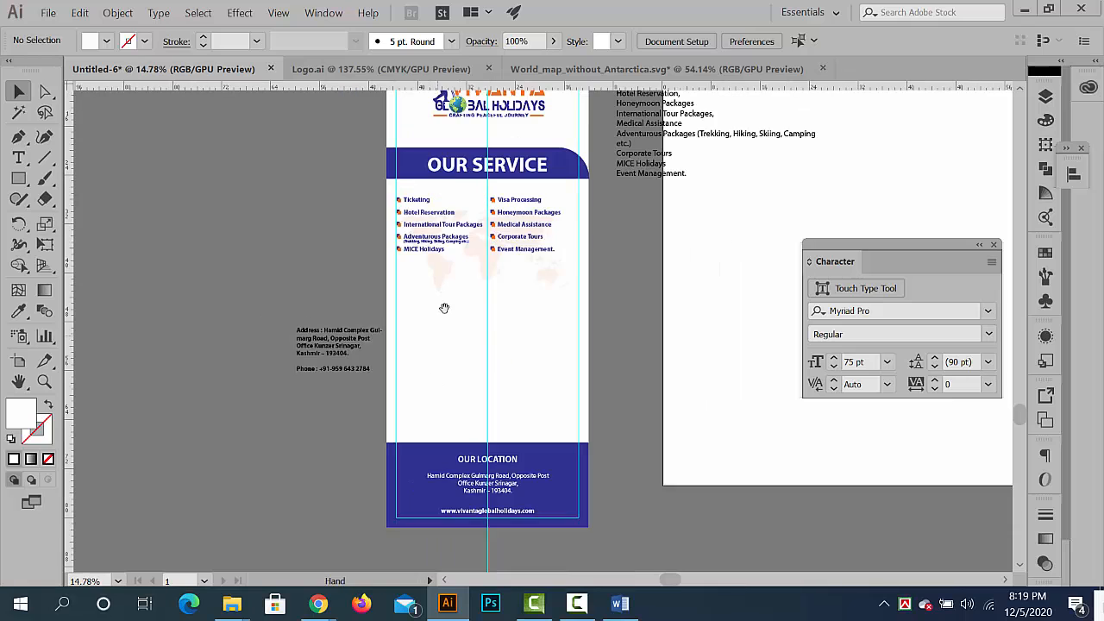
scroll(411, 348, up, 2)
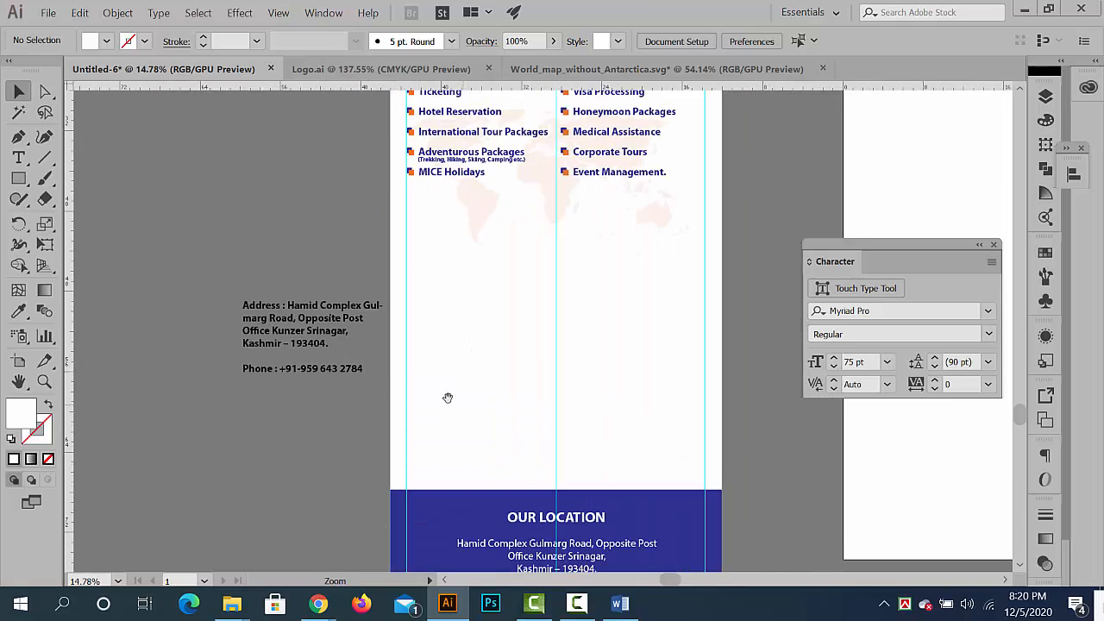
scroll(286, 376, up, 2)
double_click(308, 369)
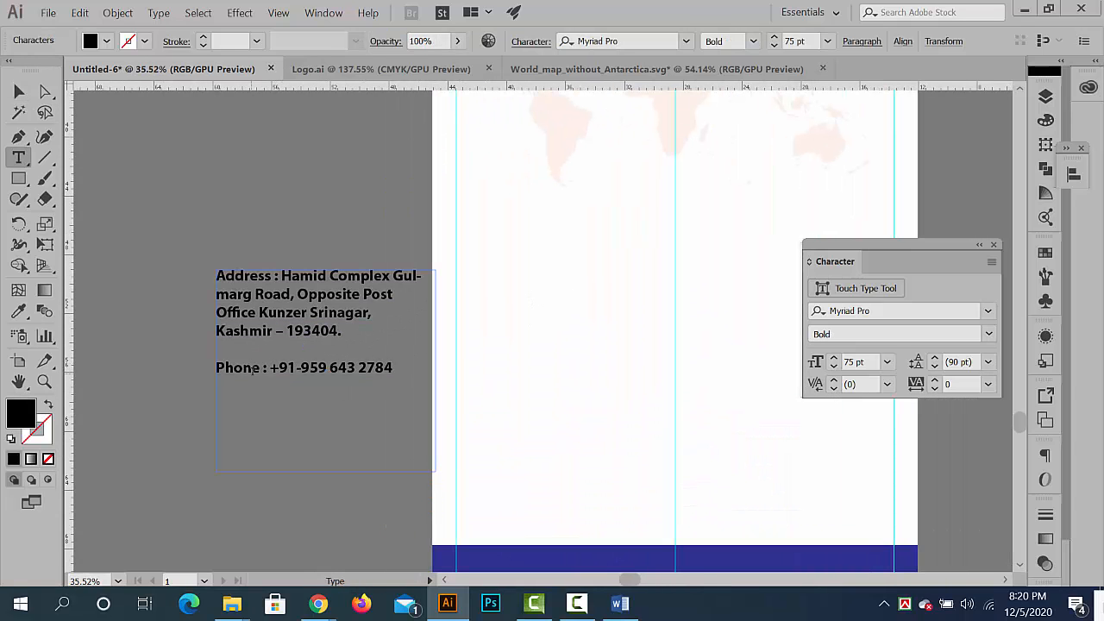
drag(215, 367, 447, 365)
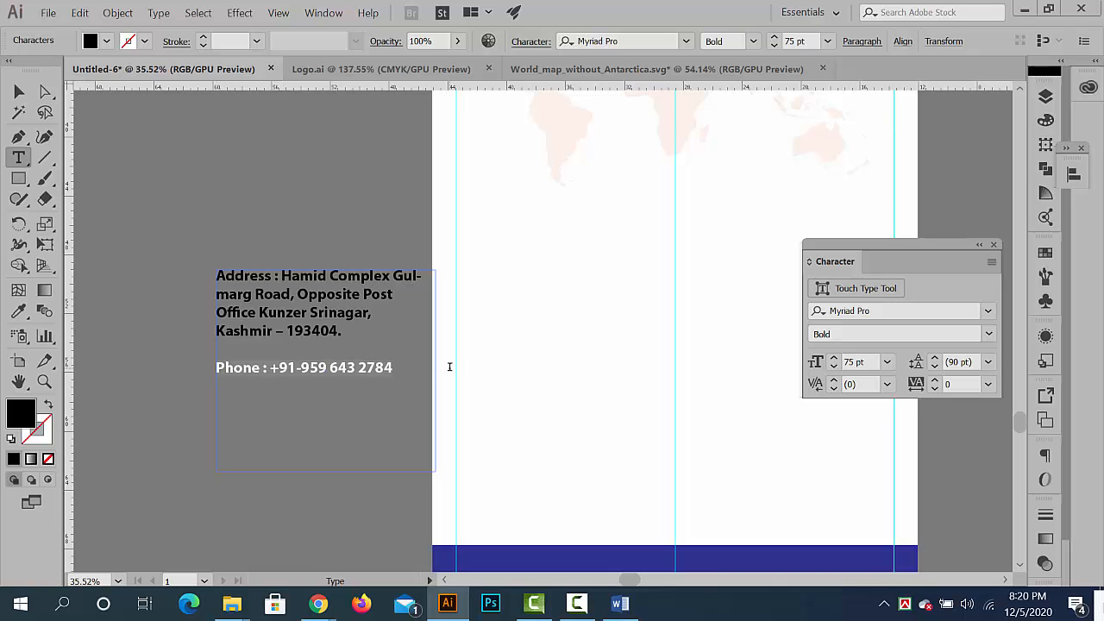
key(ctrl+c)
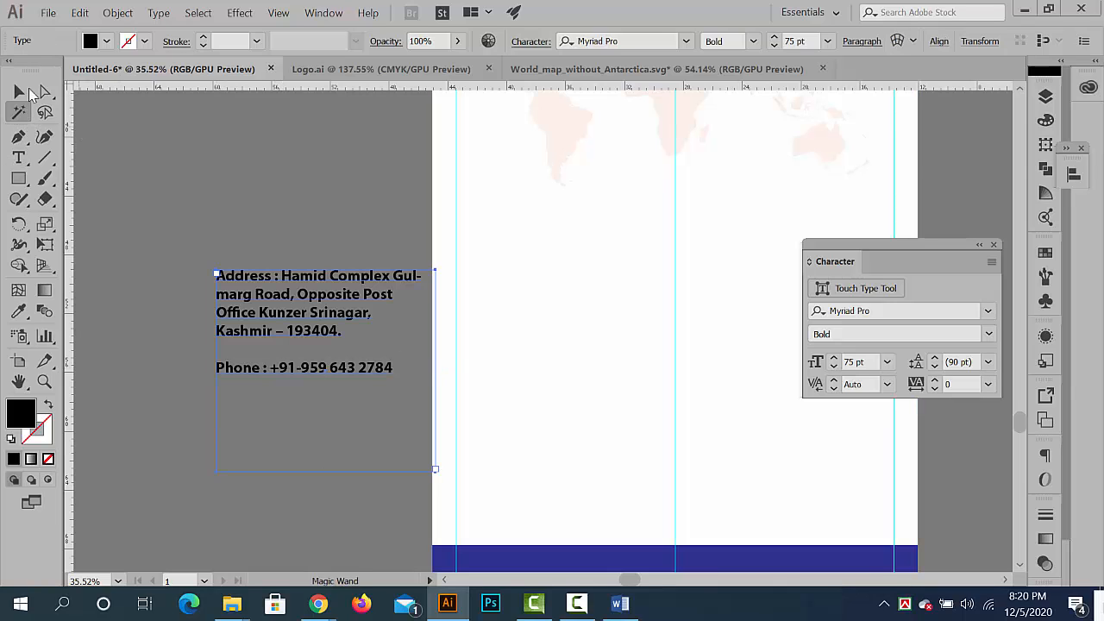
- Paste the phone line as separate text and place it in the white area above the blue footer
key(Escape)
click(328, 217)
key(ctrl+v)
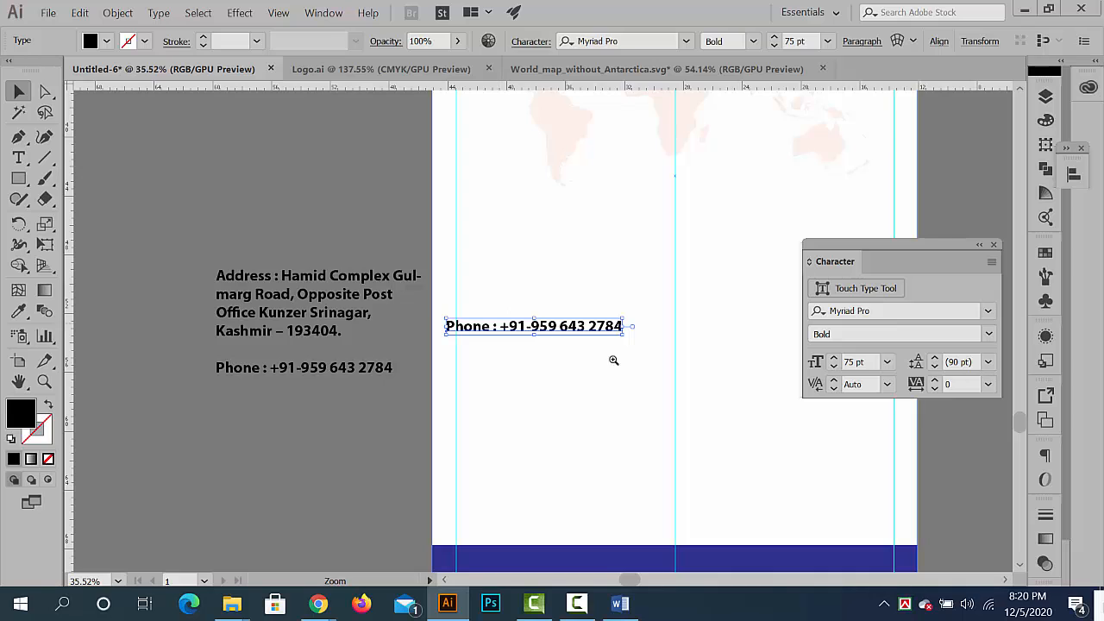
drag(614, 361, 638, 357)
drag(572, 288, 437, 245)
drag(452, 228, 558, 351)
- Delete the word Phone and the colon from the pasted line, leaving only the number
double_click(516, 352)
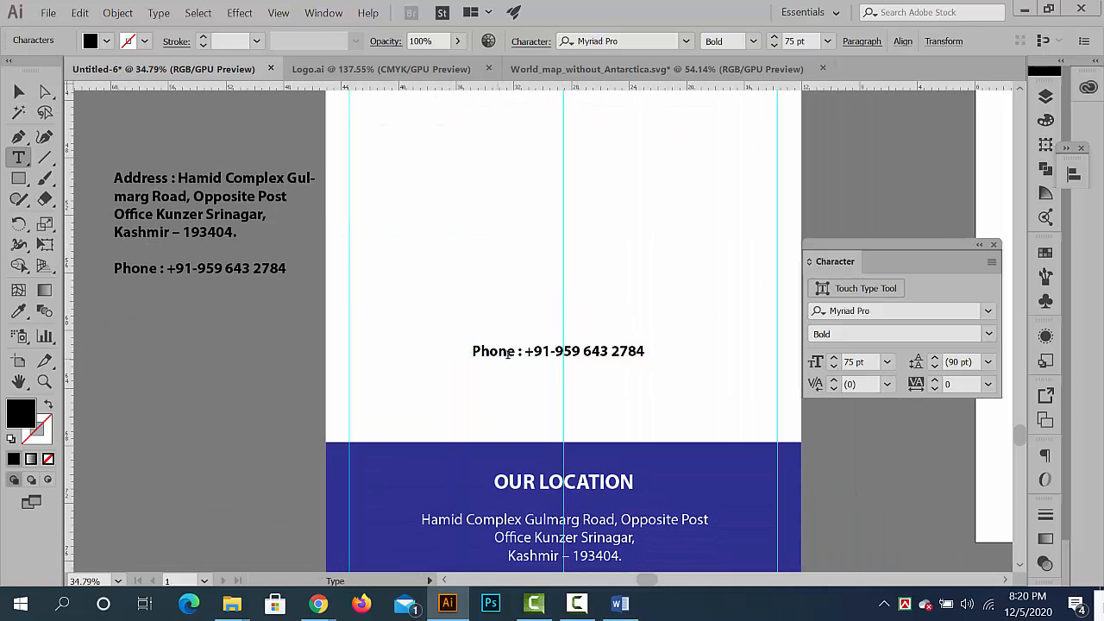
key(BackSpace)
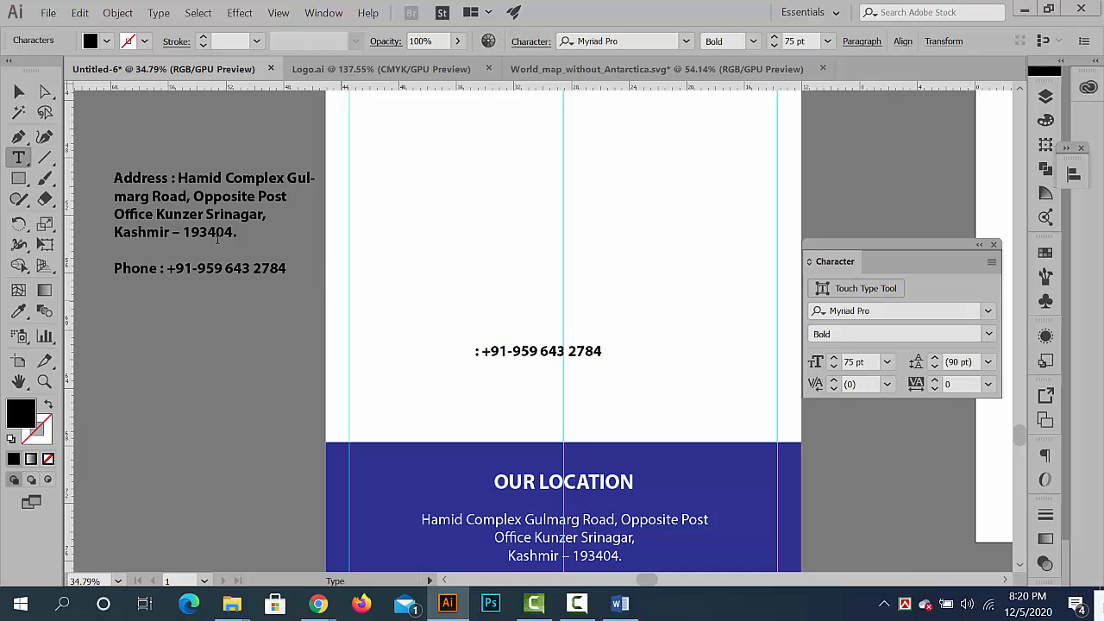
click(19, 91)
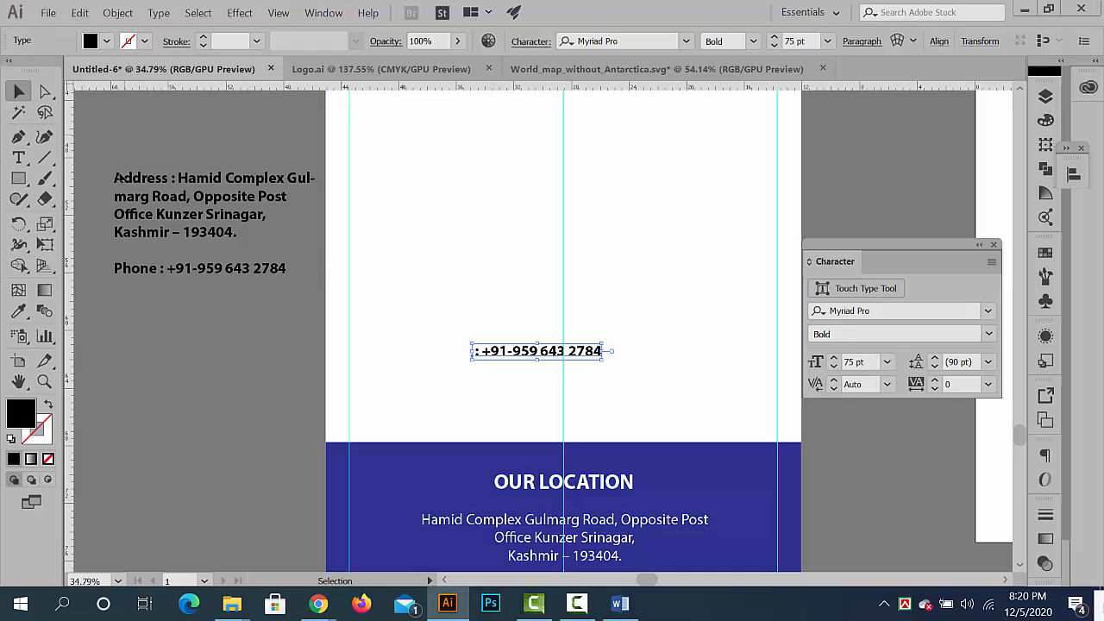
double_click(479, 351)
key(BackSpace)
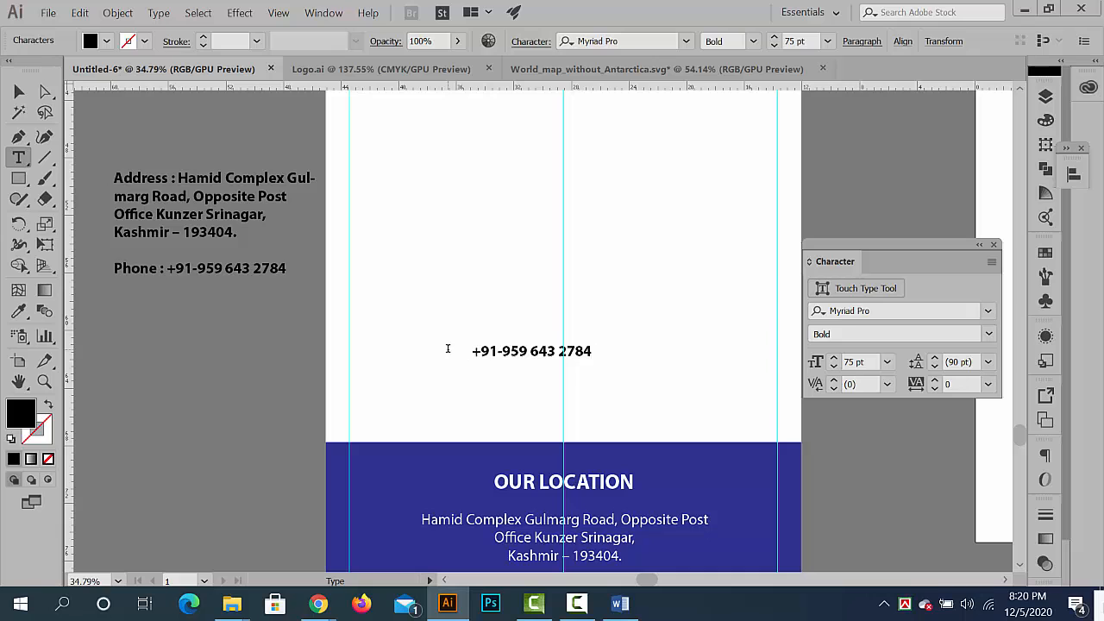
- Enlarge the phone number to about 169 pt and centre it on the vertical guide just above the footer
click(19, 92)
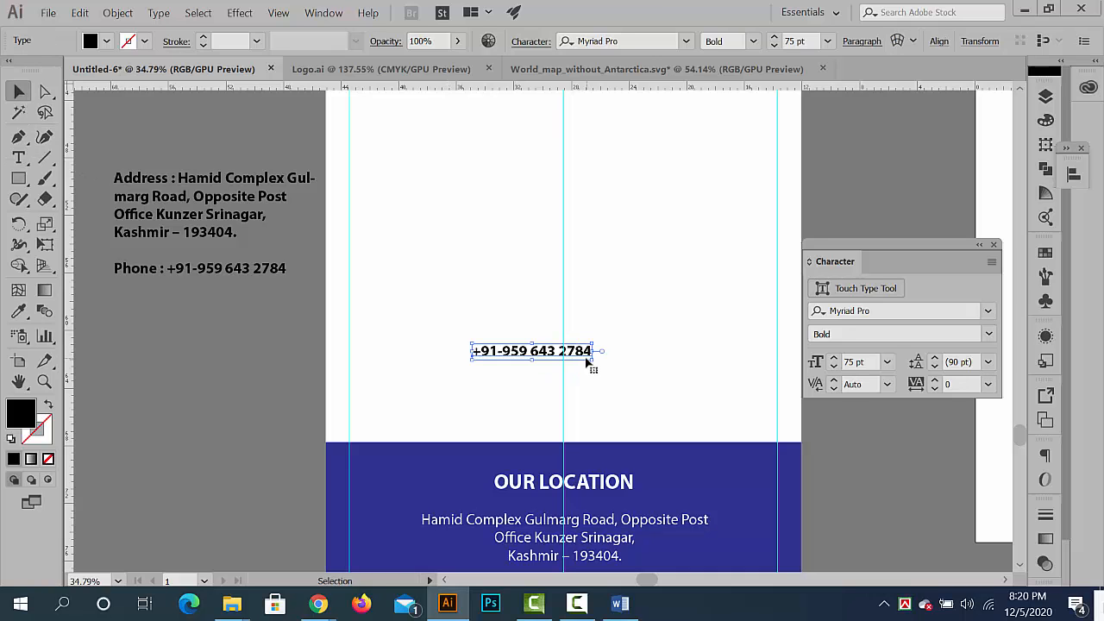
drag(592, 359, 664, 393)
drag(615, 352, 640, 398)
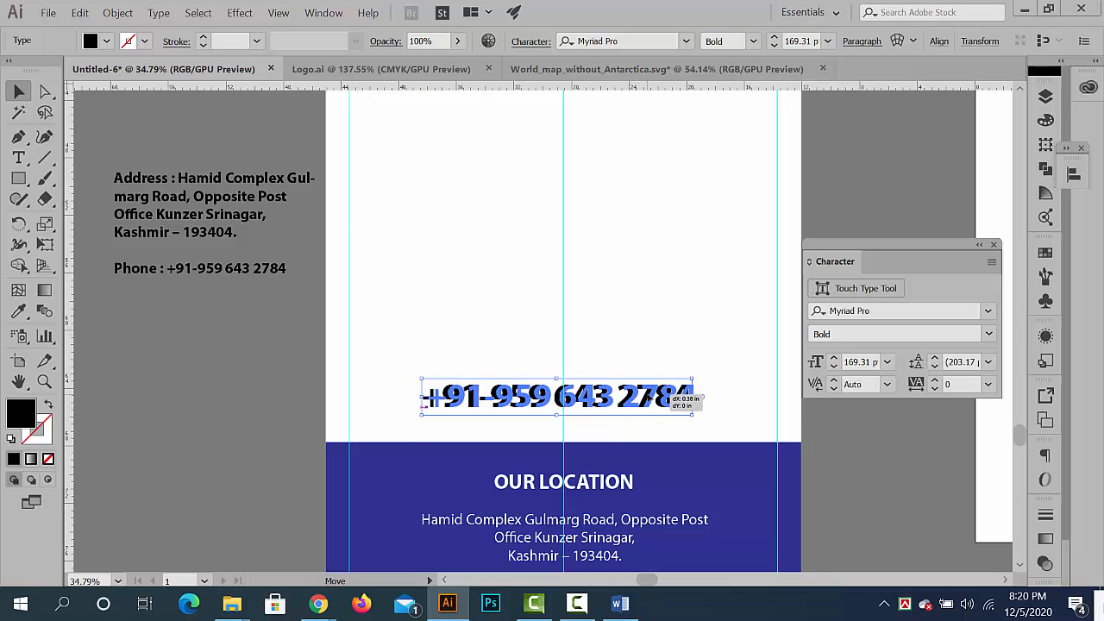
- Draw a rectangle band across the full banner width just above the phone number
click(18, 178)
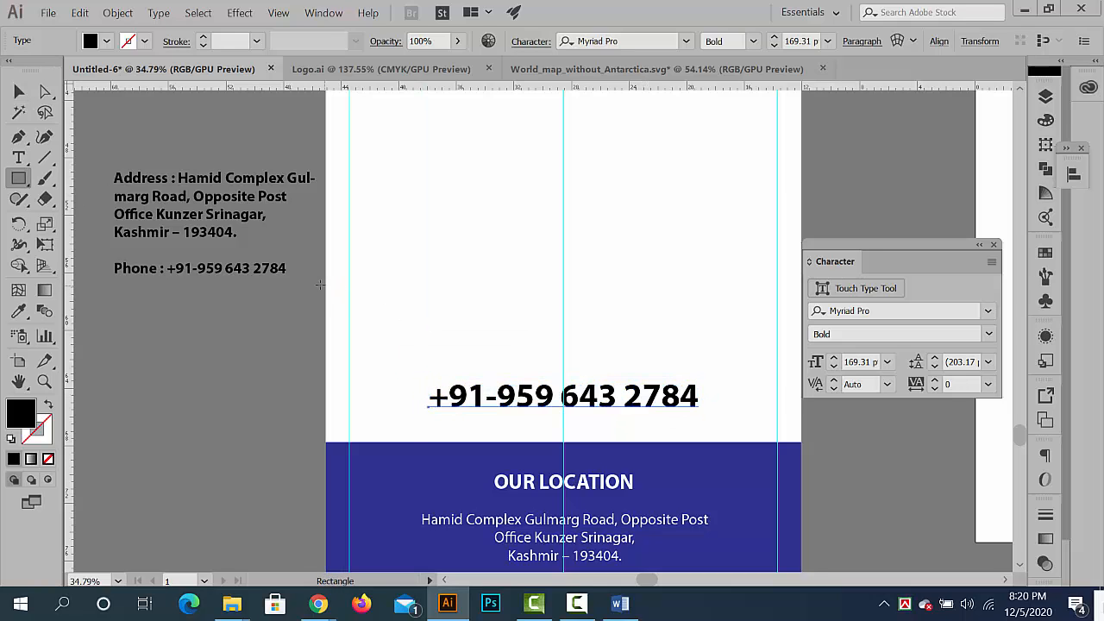
drag(325, 288, 798, 350)
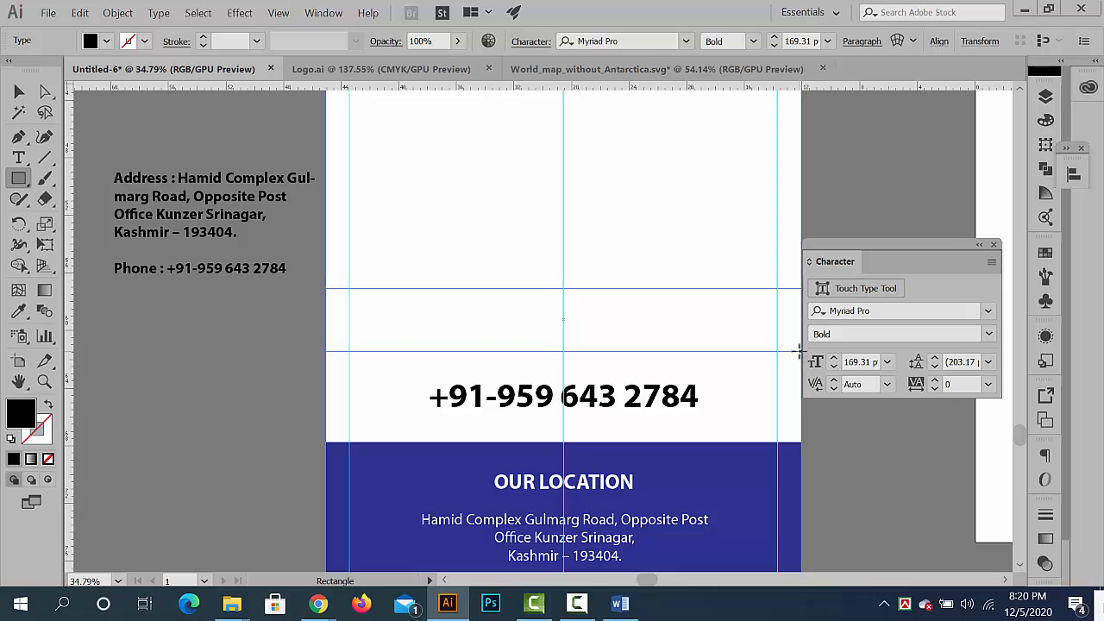
click(18, 91)
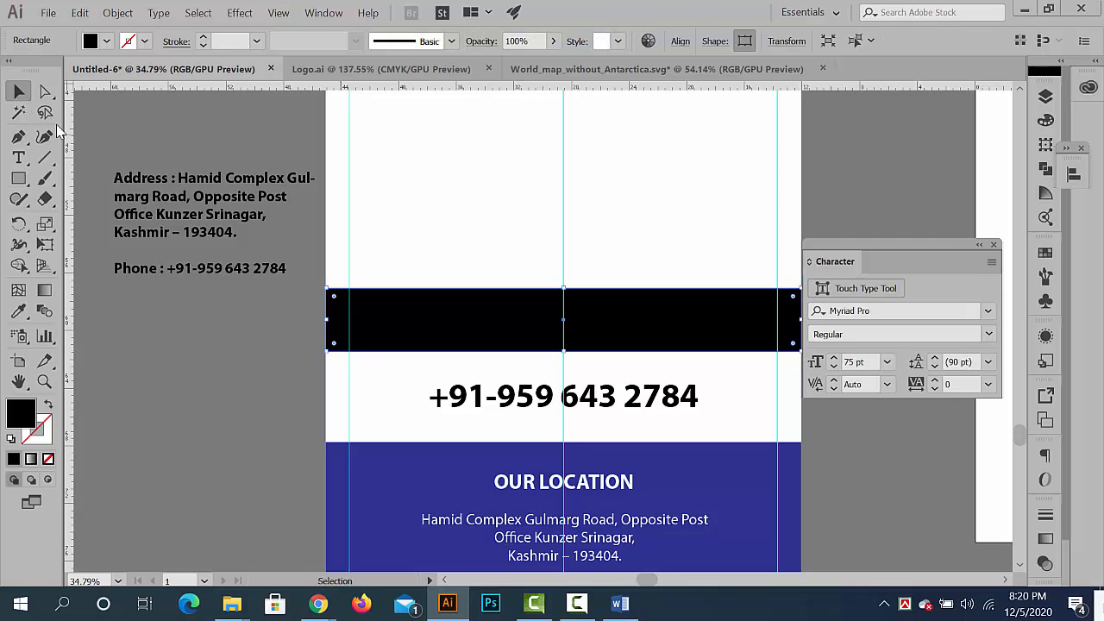
- Round only the upper-right corner of the new band to a radius of 4.39 in
drag(615, 299, 568, 290)
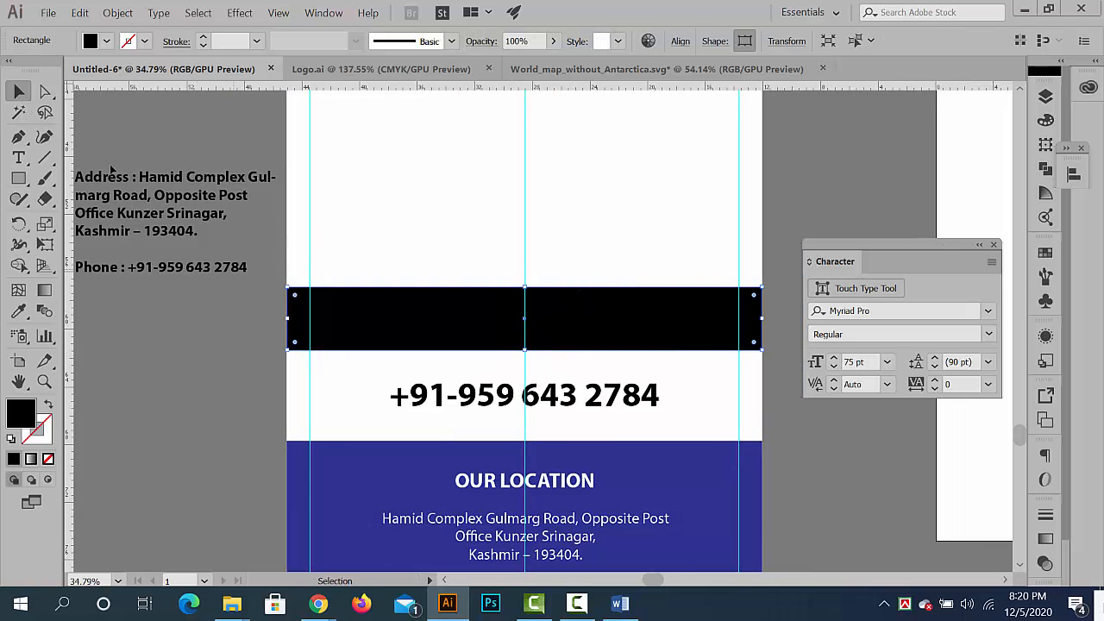
click(45, 92)
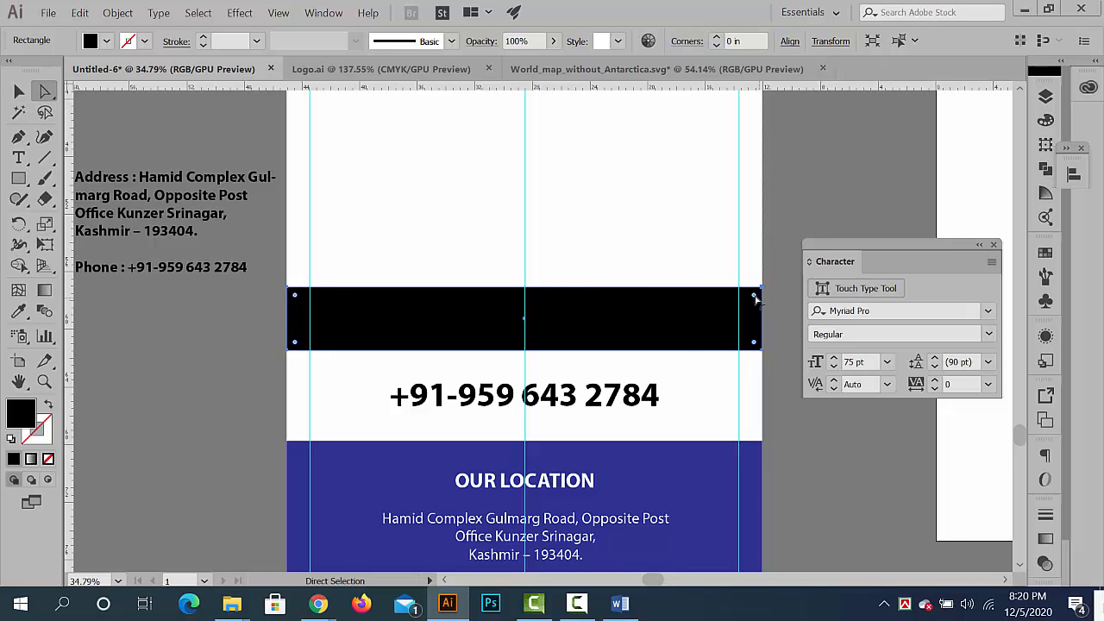
mouse_move(756, 298)
mouse_down()
mouse_move(661, 370)
mouse_move(751, 307)
mouse_up()
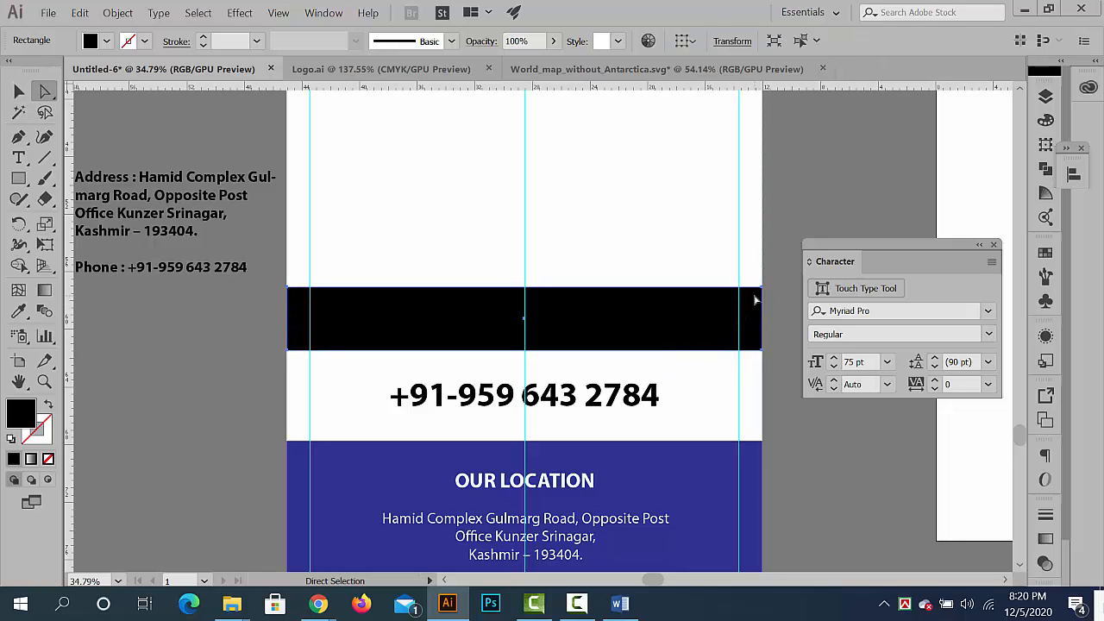
click(19, 92)
click(196, 423)
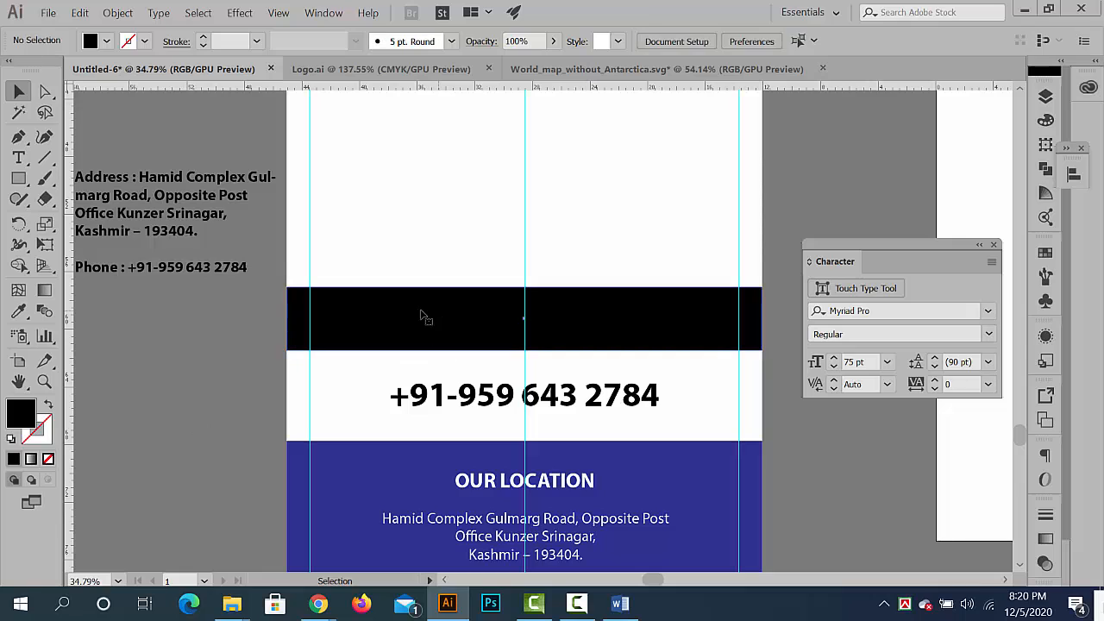
click(422, 313)
click(45, 92)
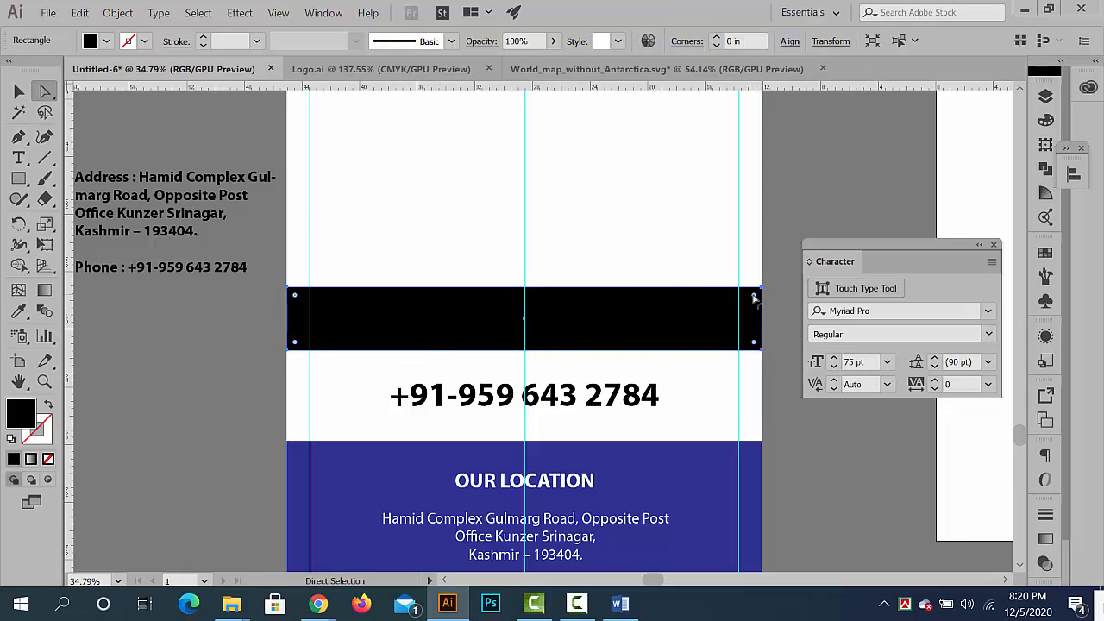
drag(747, 307, 662, 381)
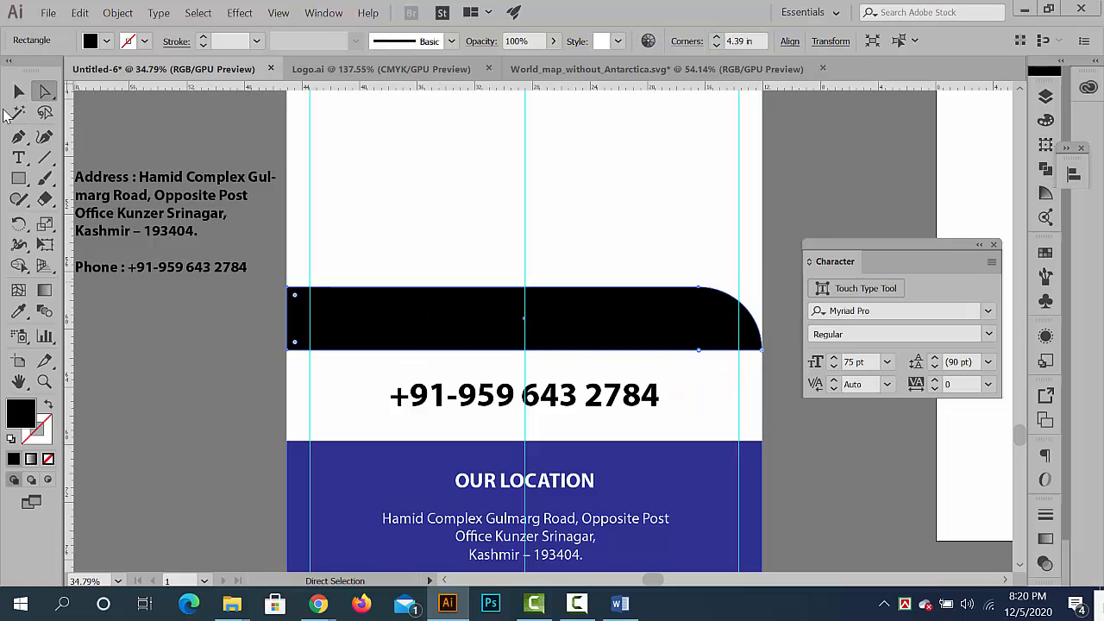
- Fill the rounded band with the footer's blue using the Eyedropper, and deselect it
click(19, 91)
click(19, 311)
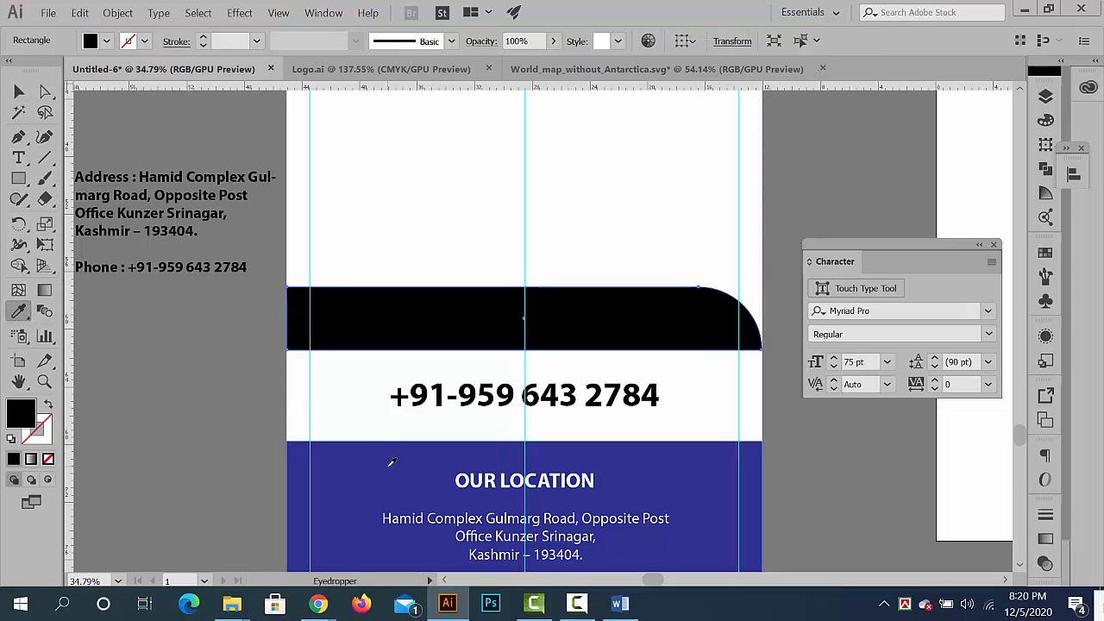
click(390, 465)
click(19, 92)
click(439, 362)
- Recolour the rounded band above the phone number with the logo's orange using the Eyedropper, and deselect it
drag(438, 362, 130, 333)
drag(298, 333, 226, 382)
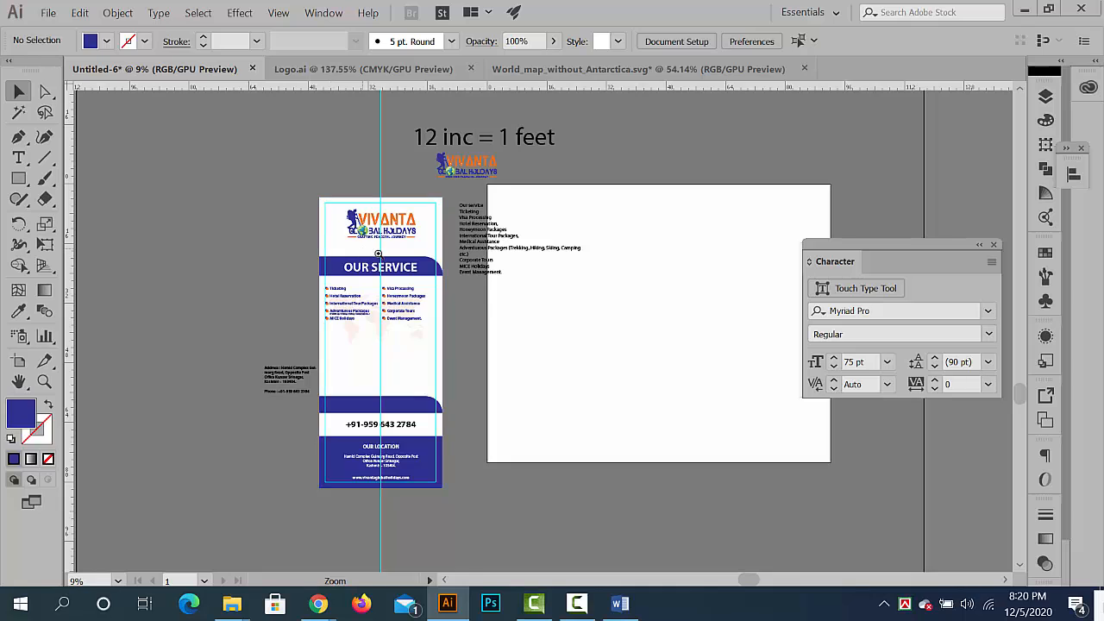
drag(378, 253, 389, 306)
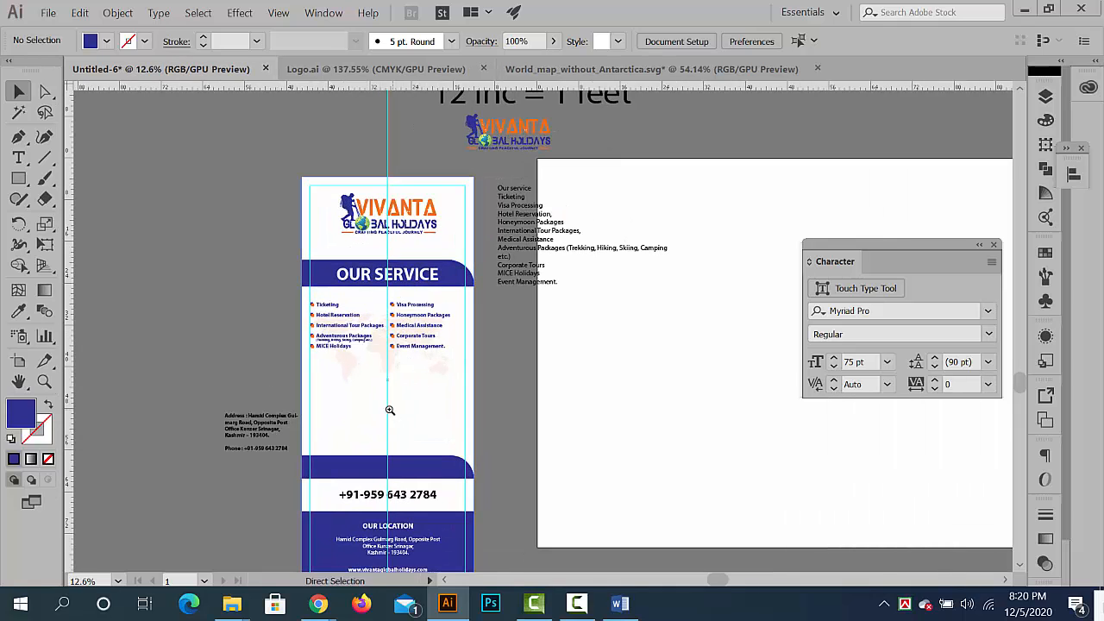
drag(389, 410, 461, 254)
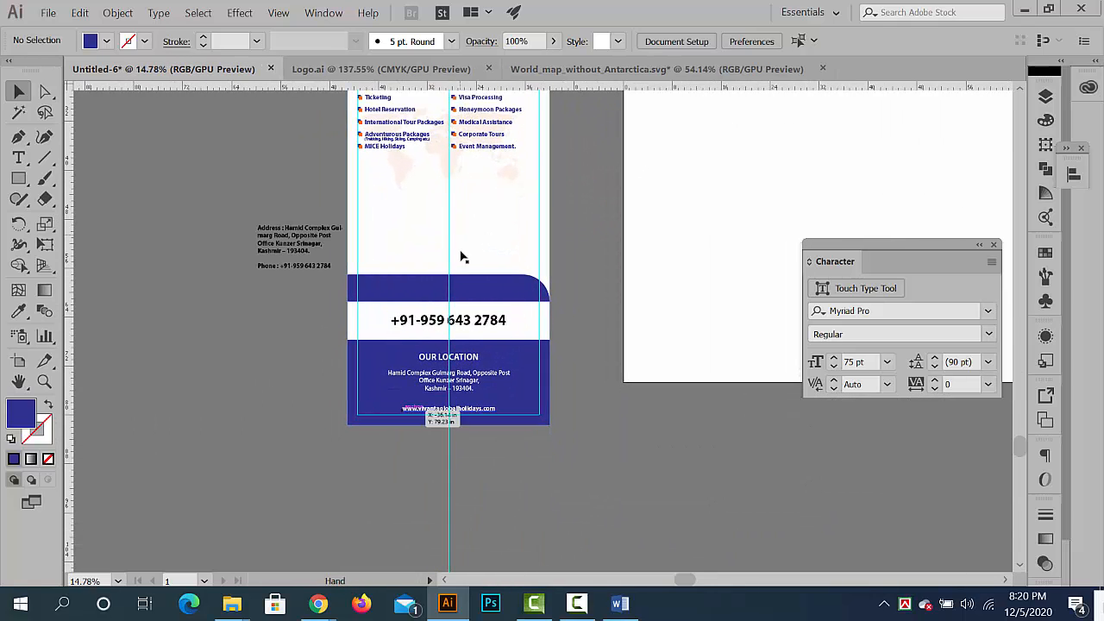
click(464, 286)
click(18, 311)
scroll(564, 432, up, 3)
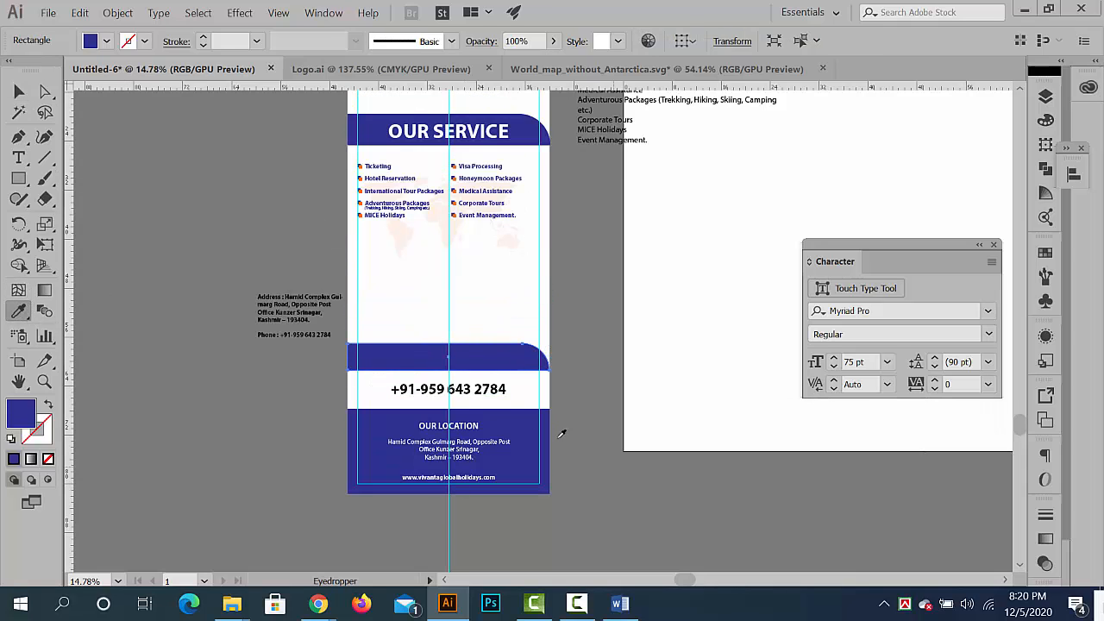
click(464, 98)
key(v)
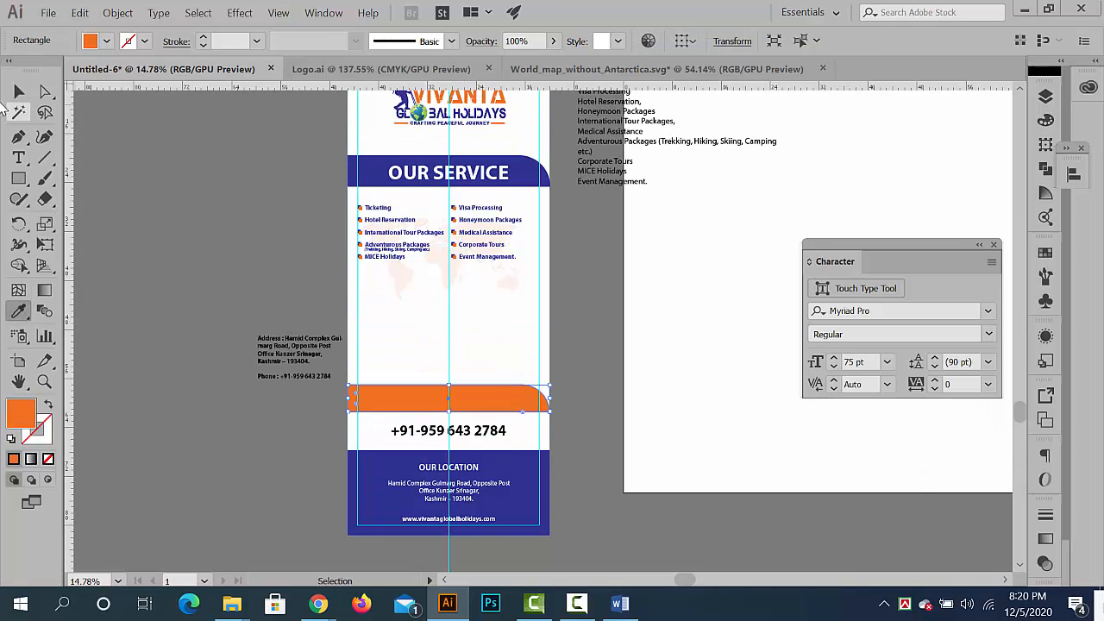
click(127, 472)
- Add the text "Call US" in Myriad Pro Bold on the orange band and enlarge it to about 309 pt
scroll(257, 333, up, 3)
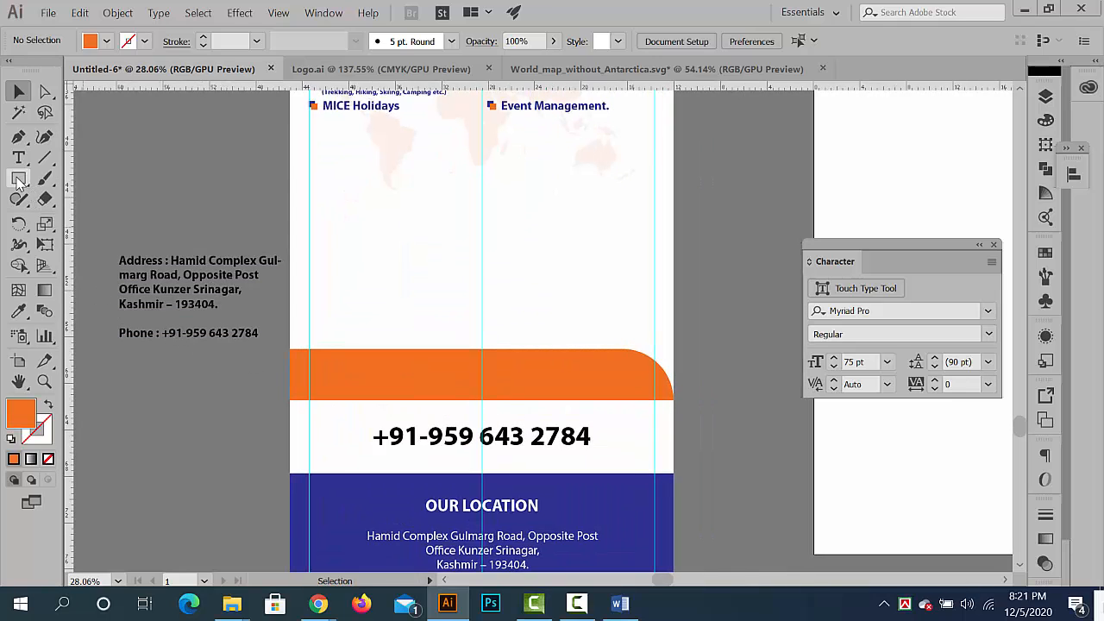
key(t)
click(402, 388)
text(Phone)
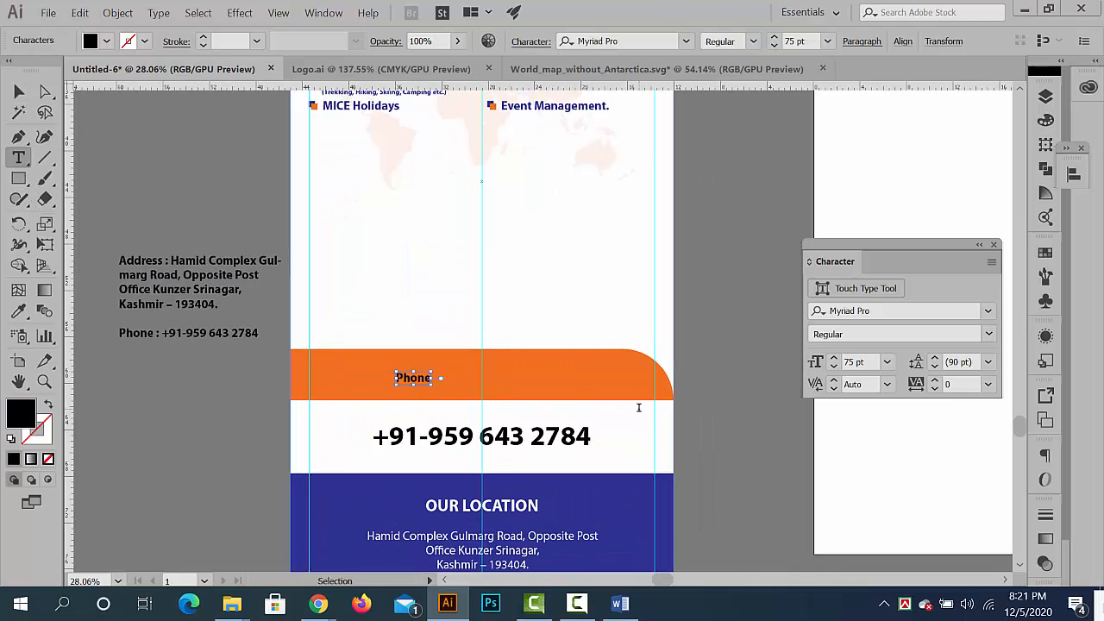
key(Escape)
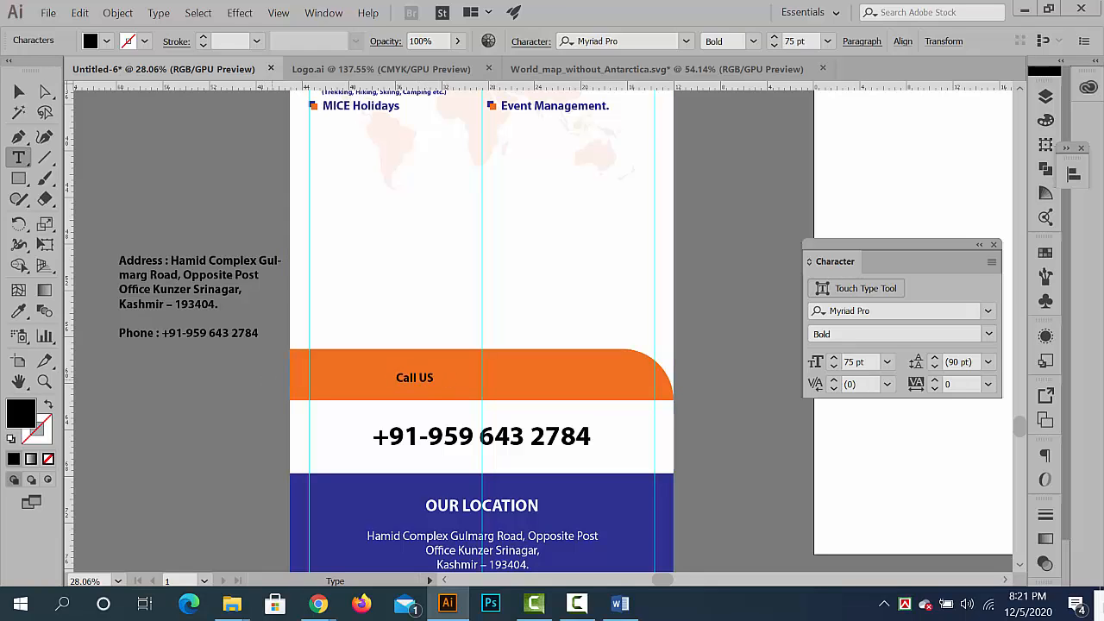
click(19, 91)
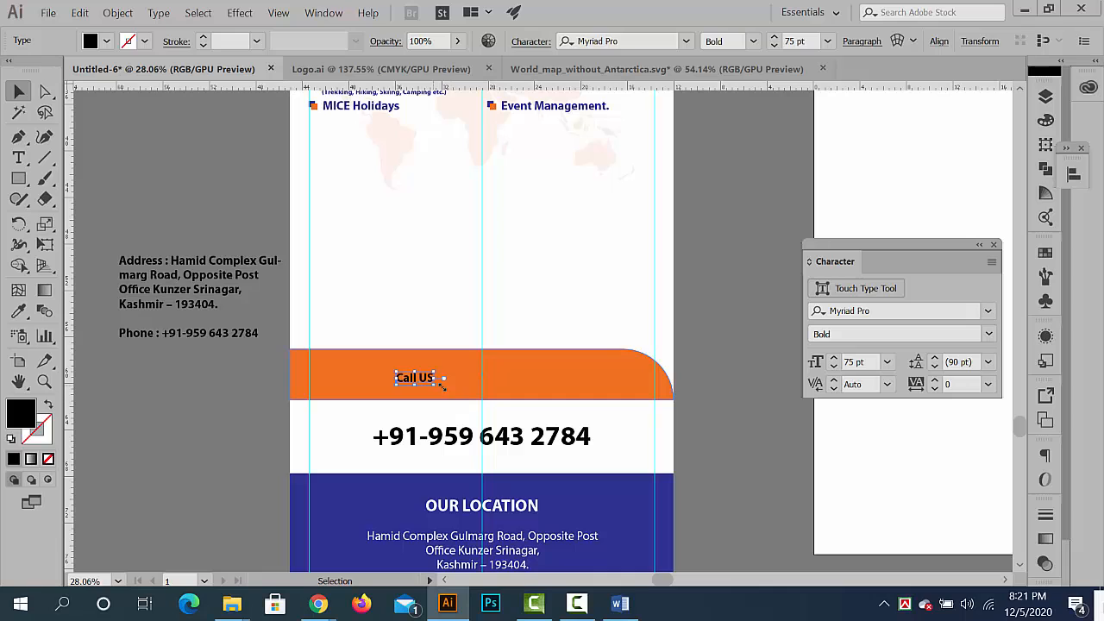
drag(442, 387, 525, 394)
- Extend the text on the orange band to read "Call US NOw"
key(t)
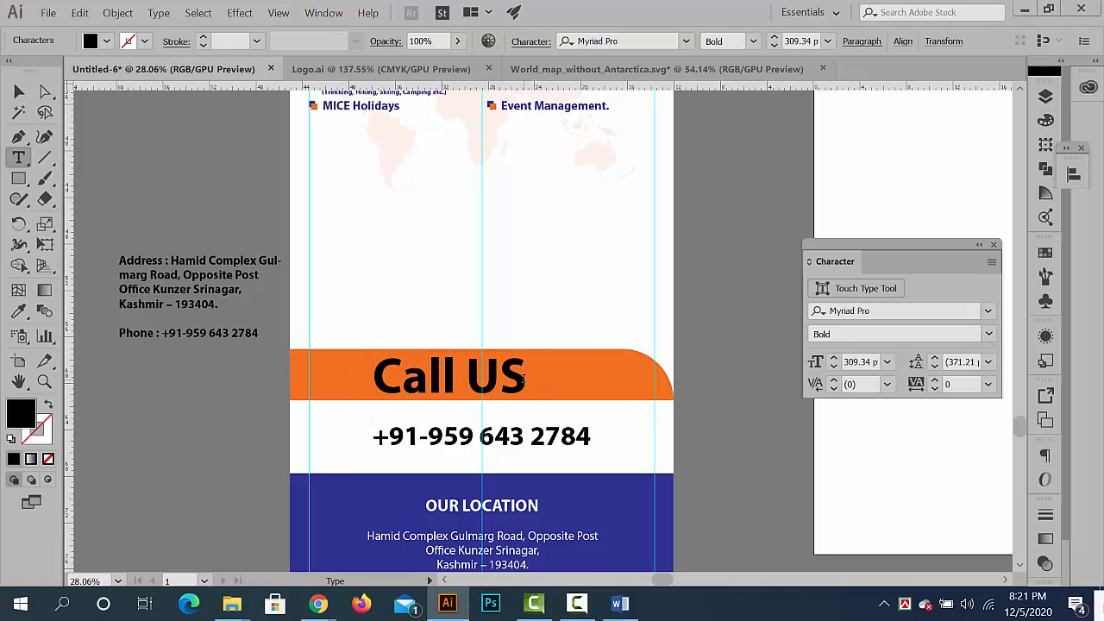
triple_click(524, 378)
text(Now)
key(ctrl+z)
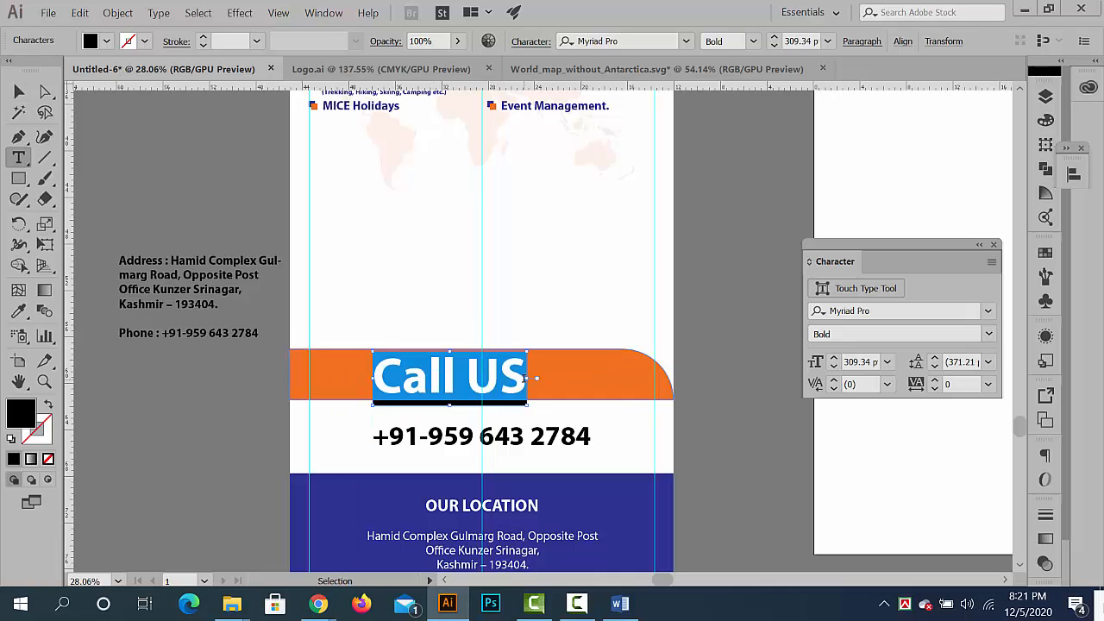
key(Right)
text(N)
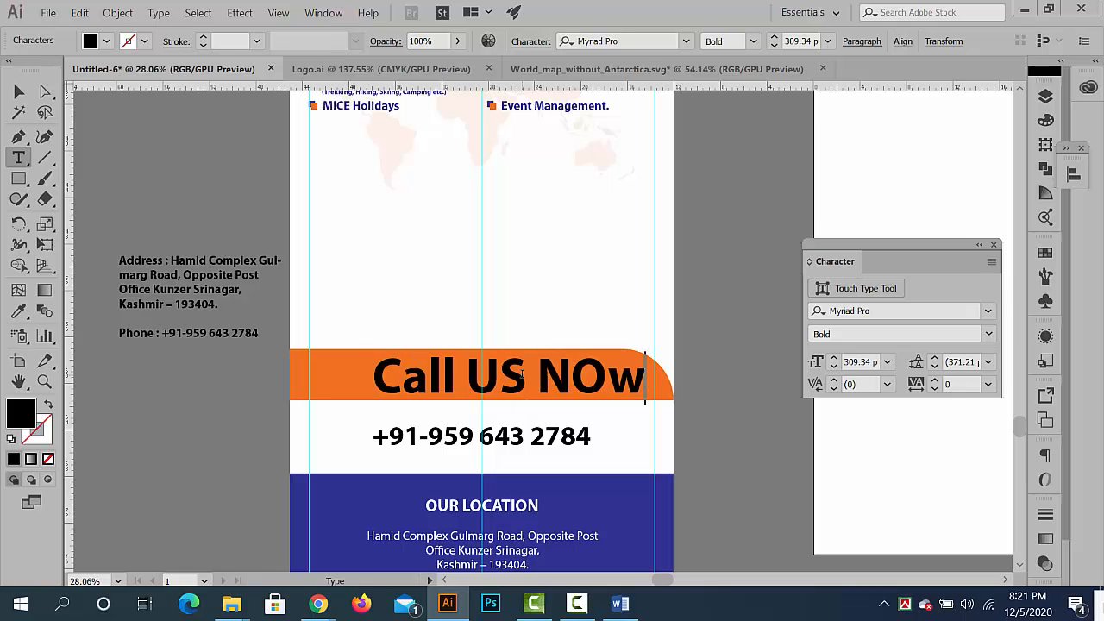
click(19, 90)
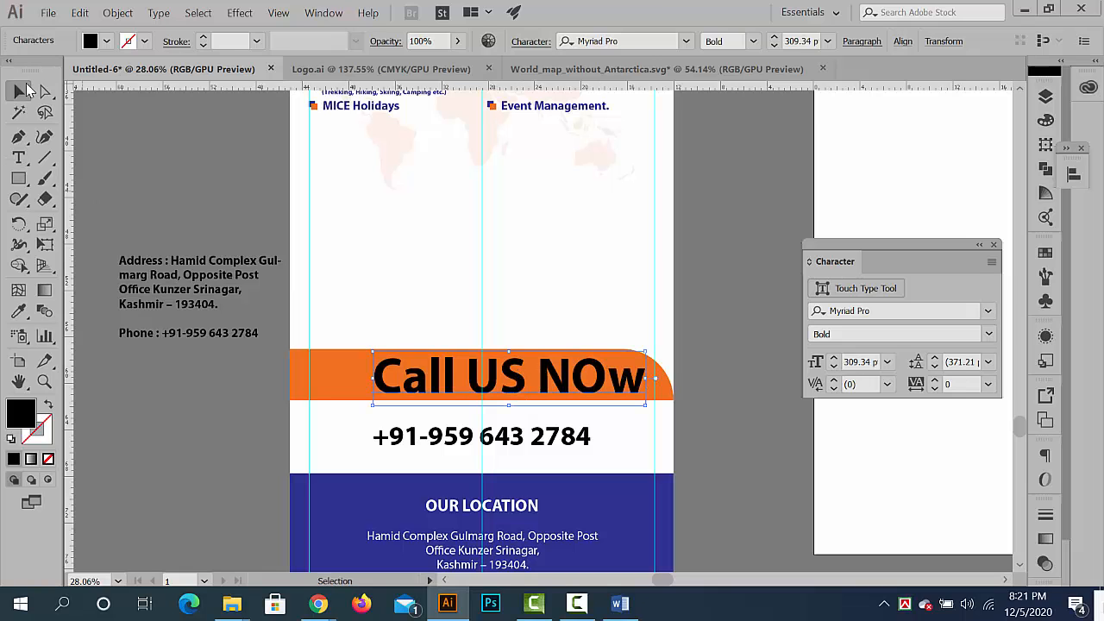
- Change the case of the orange band's text to all uppercase
click(117, 12)
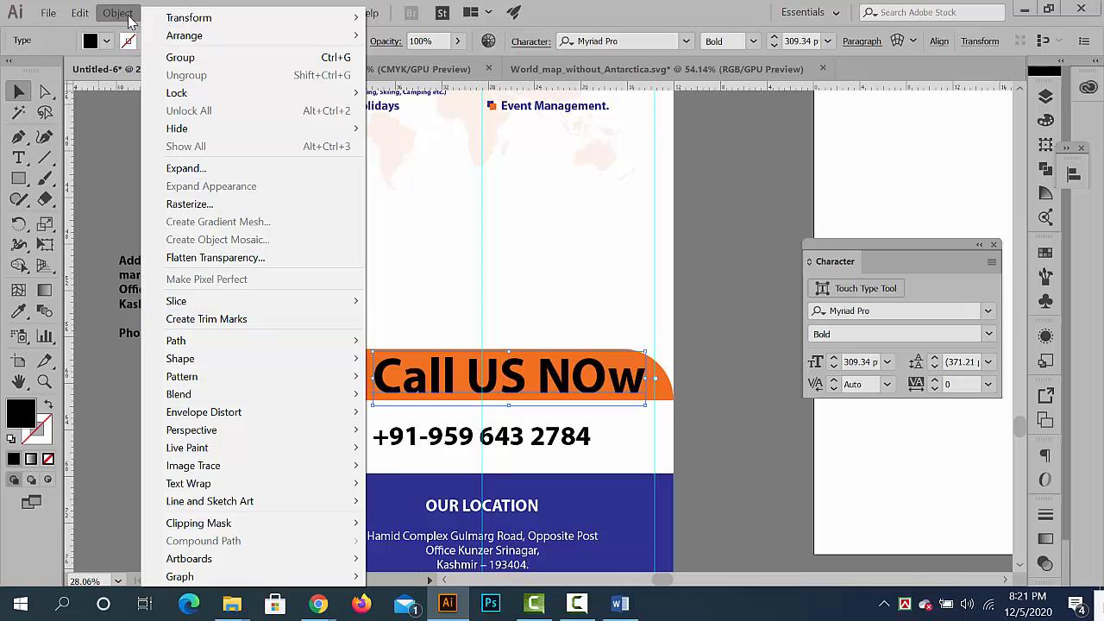
click(367, 12)
click(159, 12)
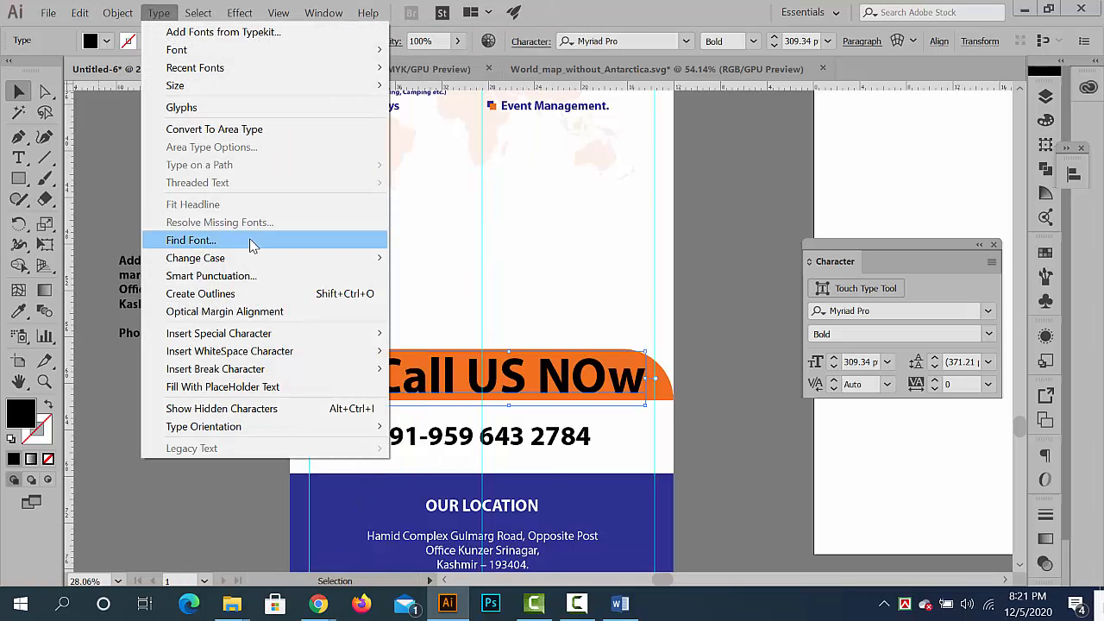
mouse_move(380, 258)
click(438, 258)
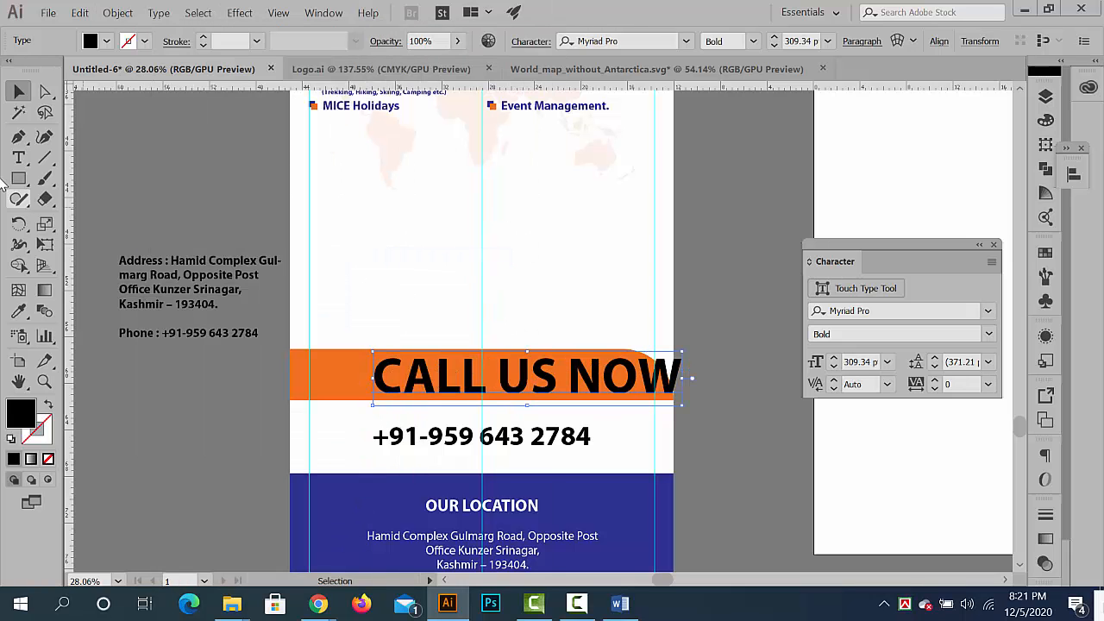
- Reduce the CALL US NOW text to about 194 pt, centre it on the vertical guide within the band, and deselect it
drag(521, 378, 459, 381)
drag(620, 408, 565, 389)
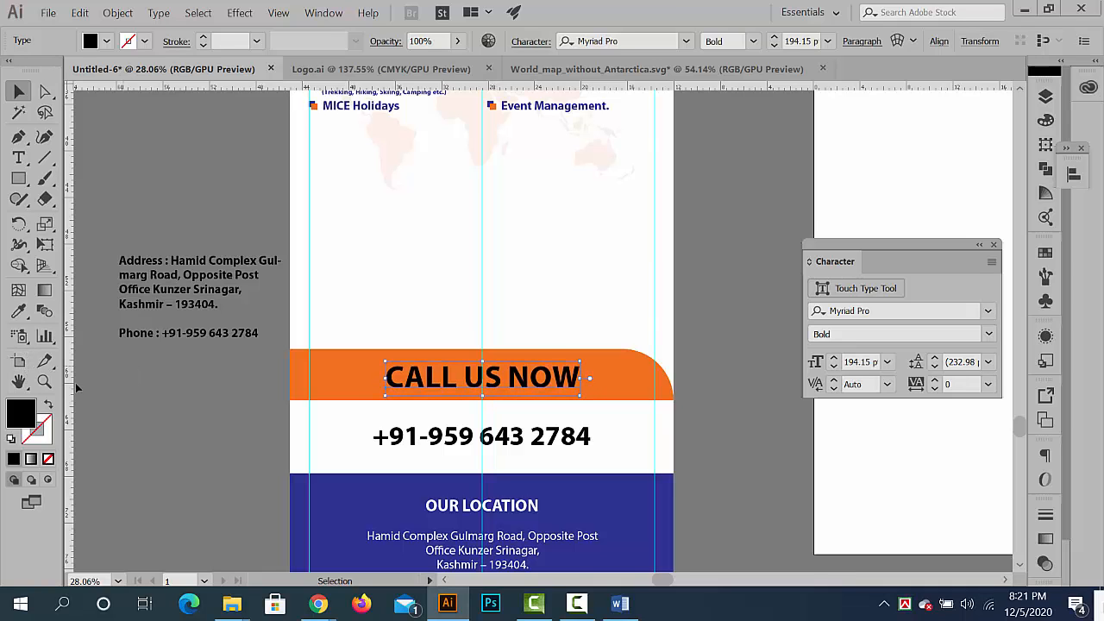
click(177, 463)
- Recolour the CALL US NOW text white by sampling the banner background with the Eyedropper, and deselect it
drag(598, 381, 341, 371)
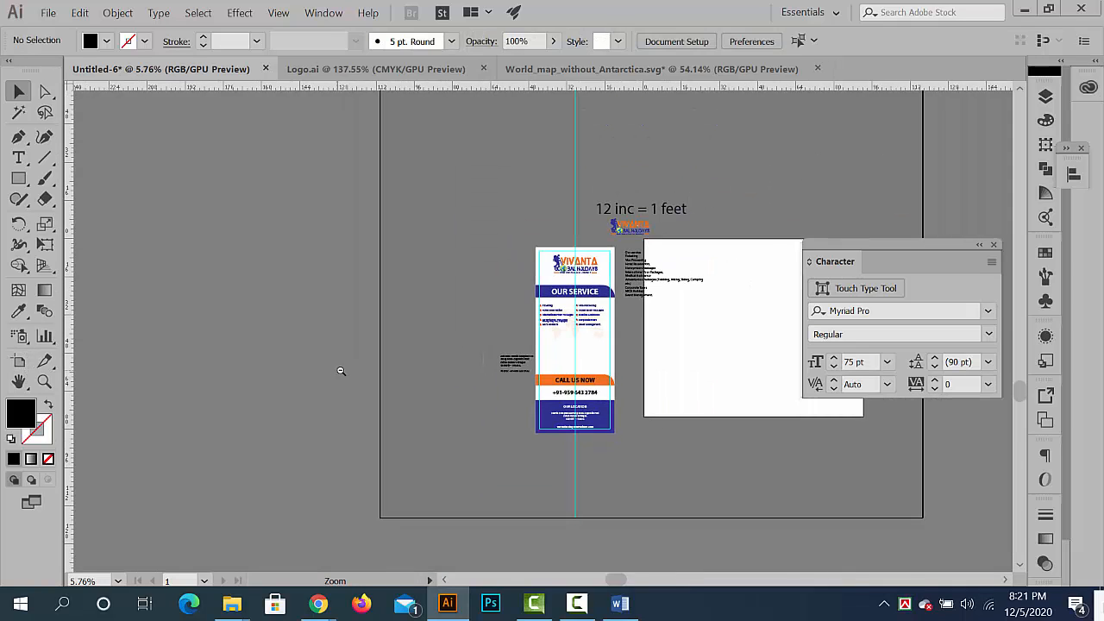
drag(679, 409, 724, 463)
click(602, 419)
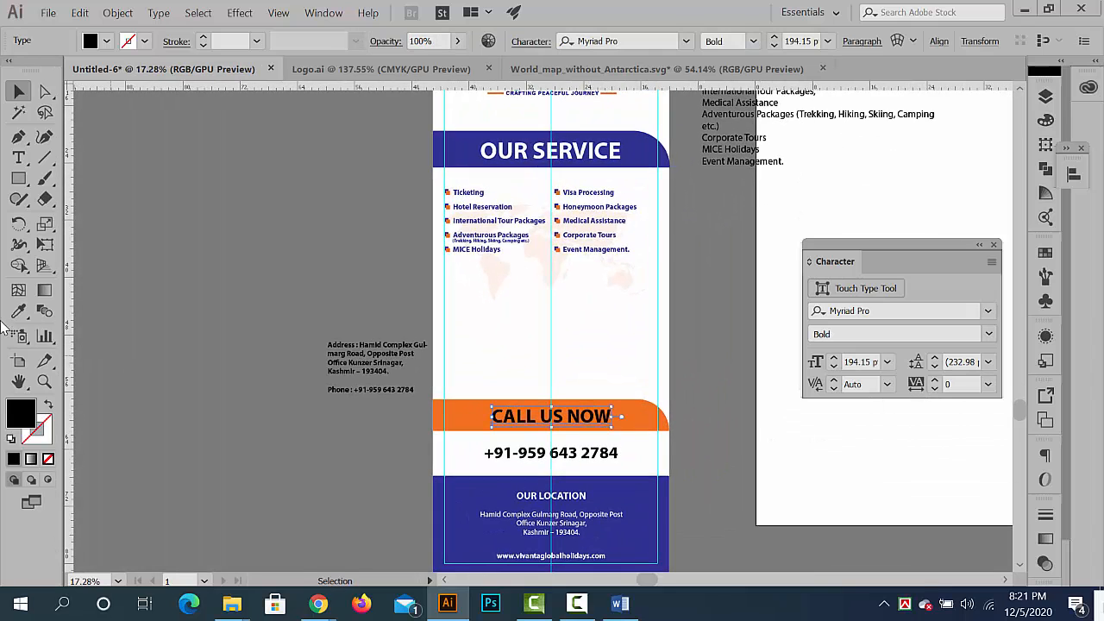
click(19, 312)
click(530, 349)
key(v)
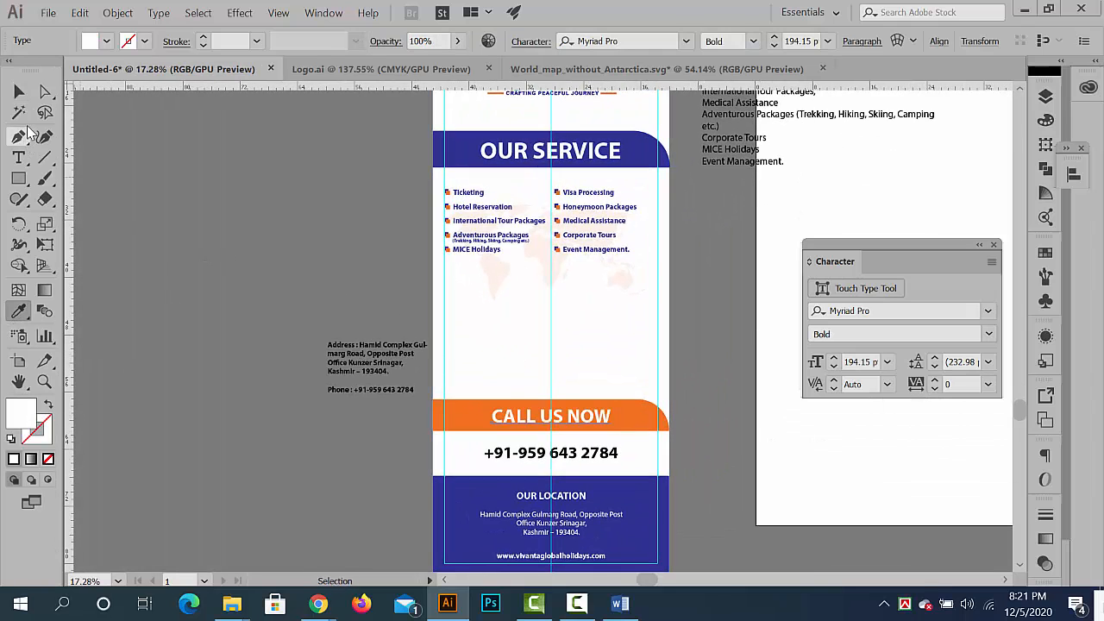
click(382, 440)
- Move the loose address and phone reference text farther away from the banner's side
drag(494, 423, 419, 422)
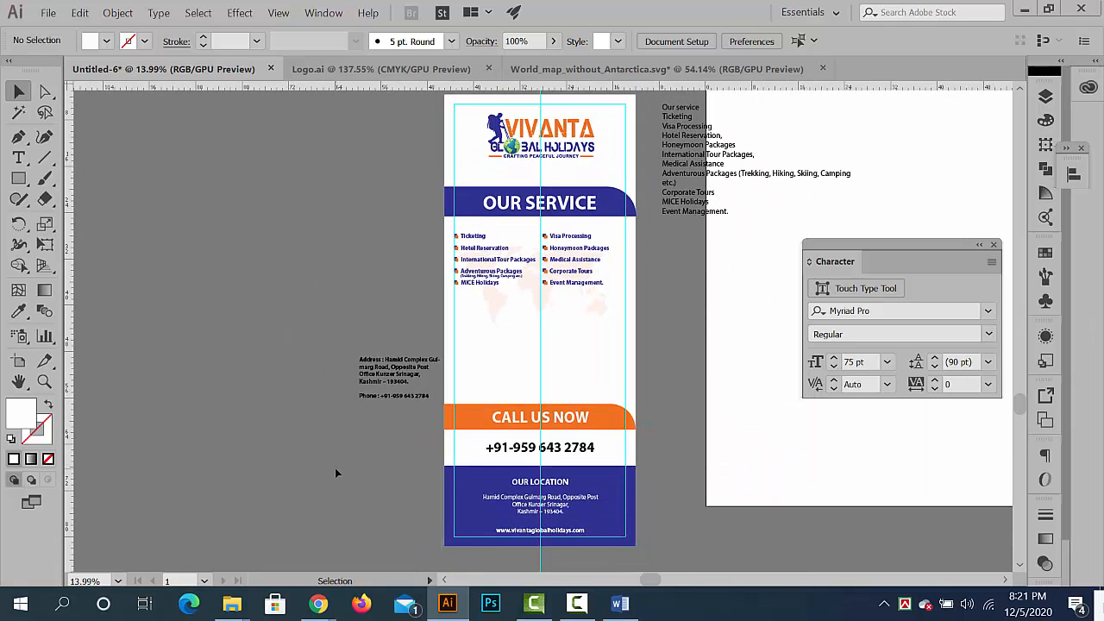
drag(430, 395, 520, 403)
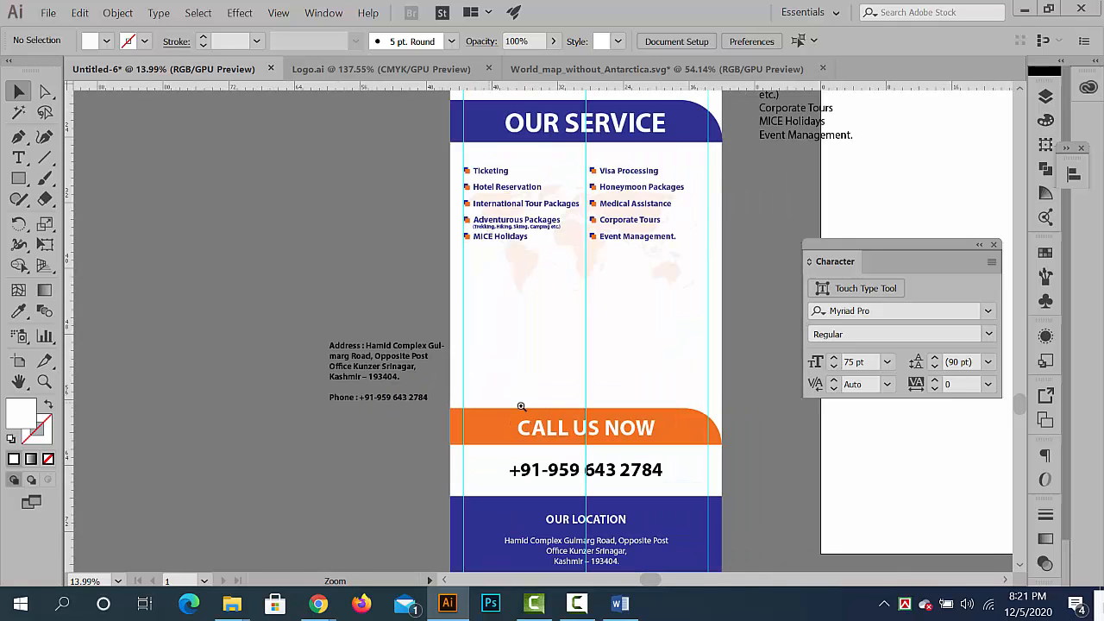
drag(386, 354, 351, 328)
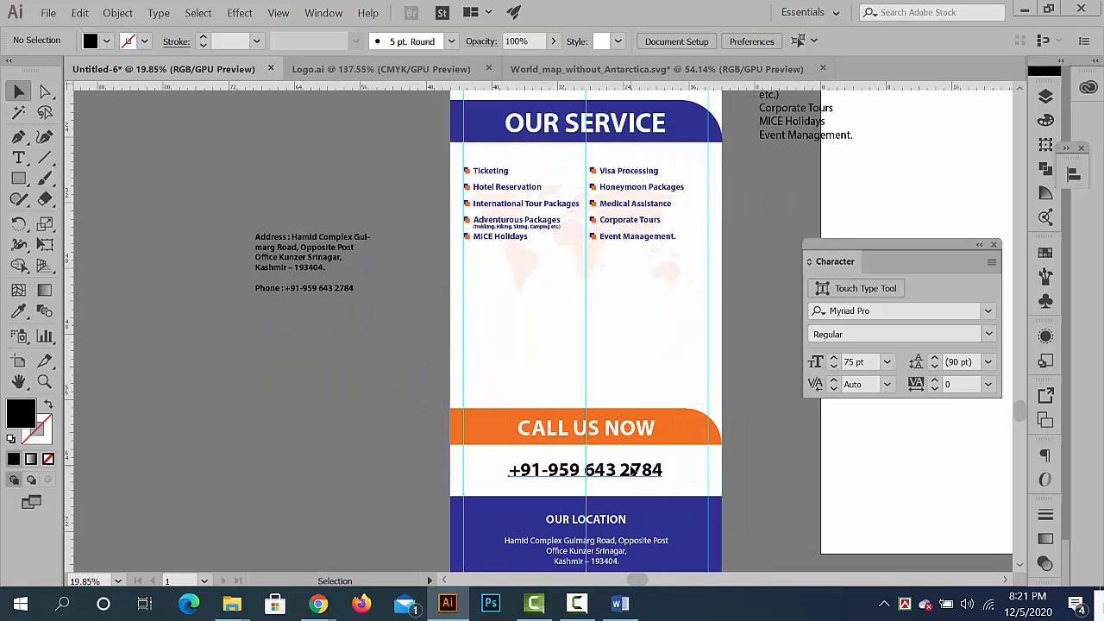
- Review the layout of the service list, CALL US NOW band, phone number and location footer
click(633, 470)
scroll(563, 487, up, 1)
drag(631, 499, 534, 402)
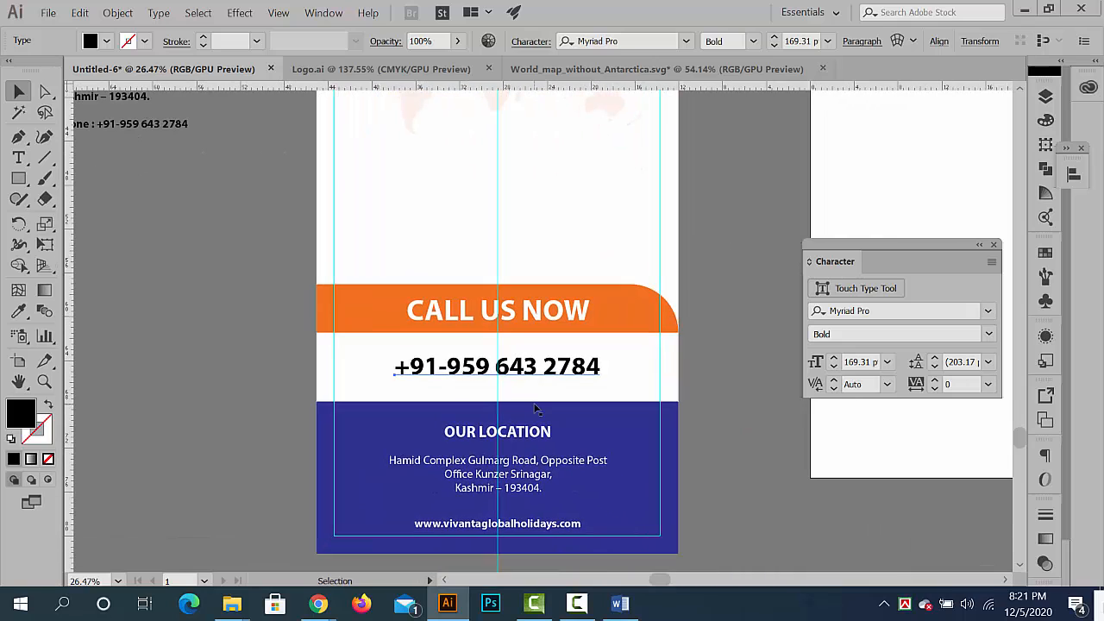
click(163, 393)
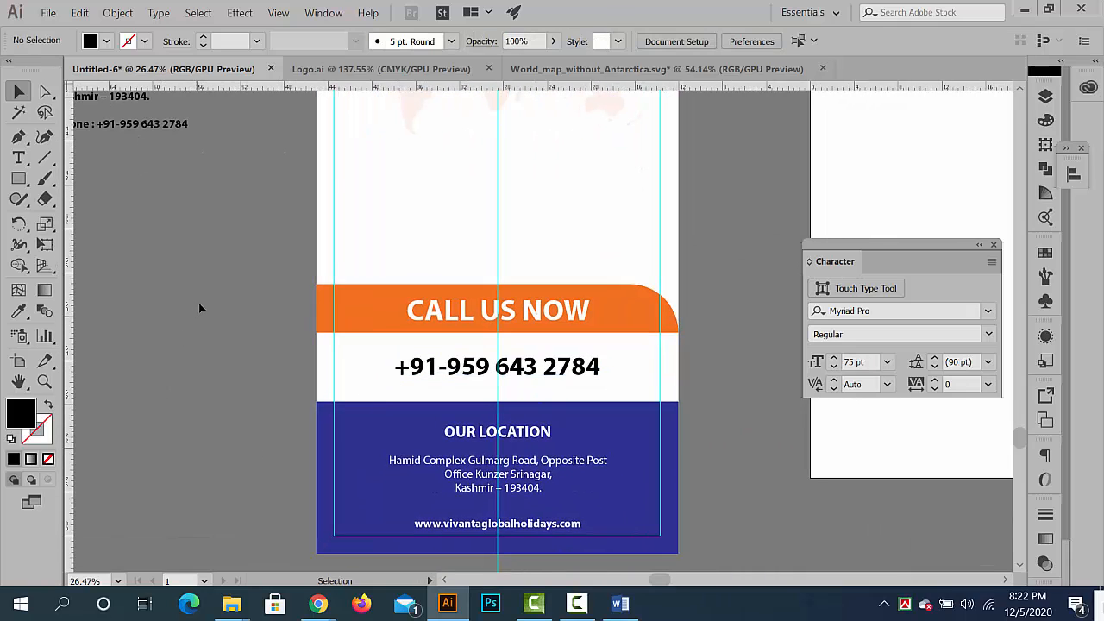
scroll(262, 303, up, 4)
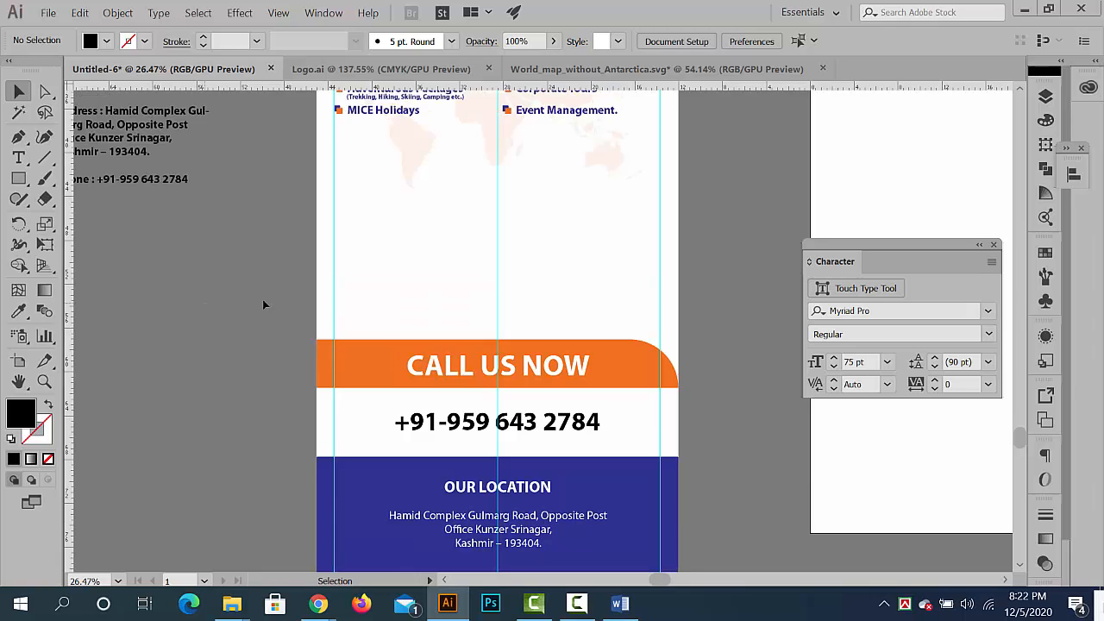
scroll(438, 278, down, 2)
scroll(563, 278, up, 2)
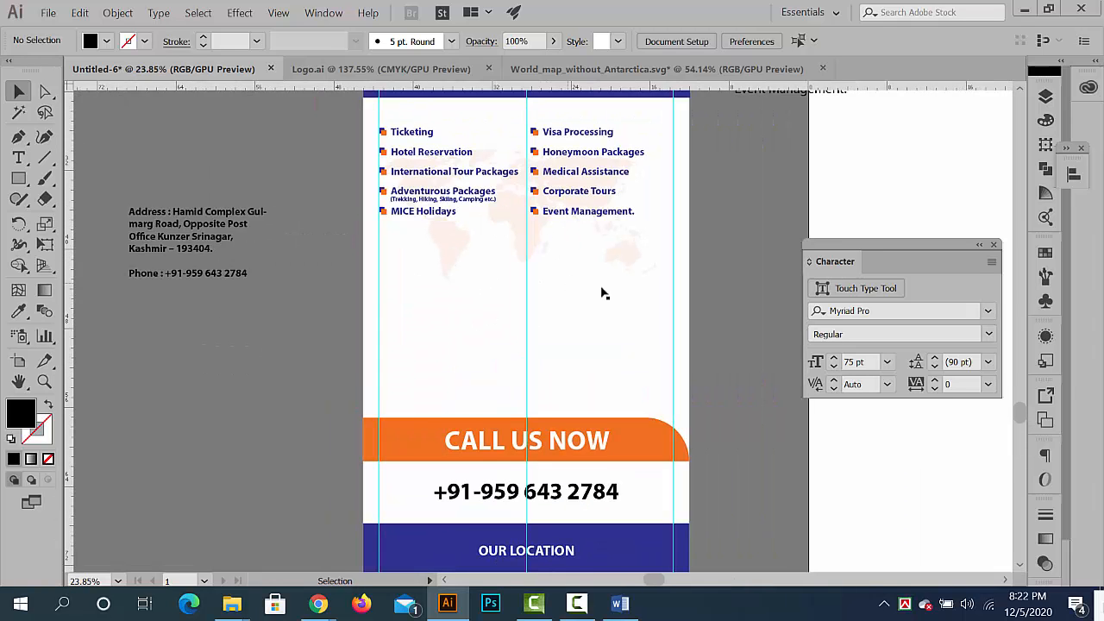
scroll(601, 293, down, 1)
scroll(557, 308, up, 2)
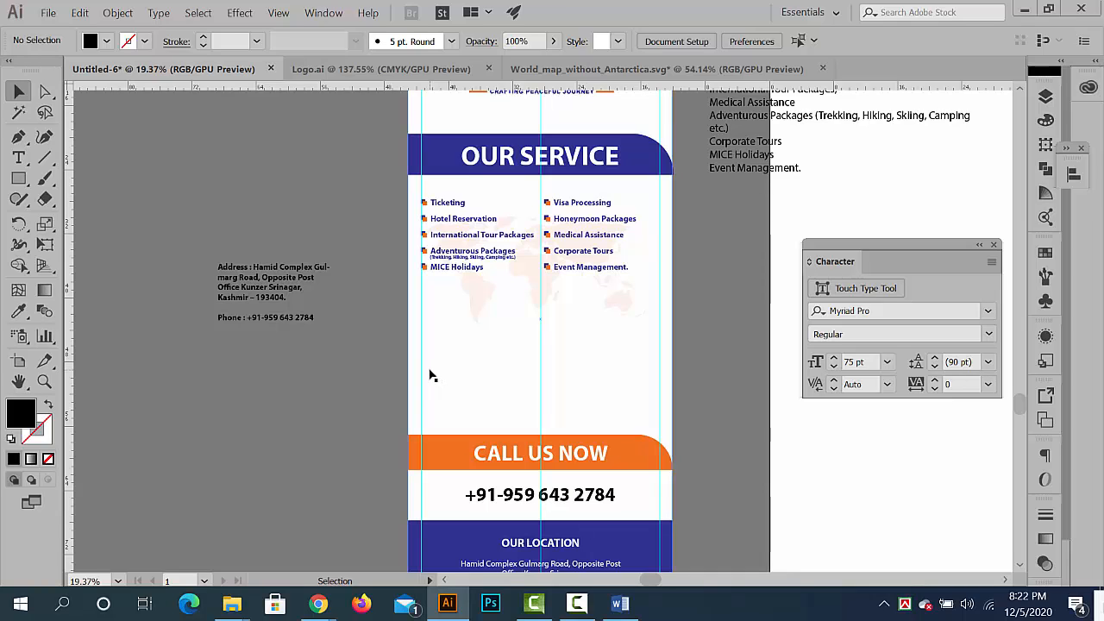
- Recolour the phone number below the orange band with the footer's blue using the Eyedropper, and deselect it
click(482, 494)
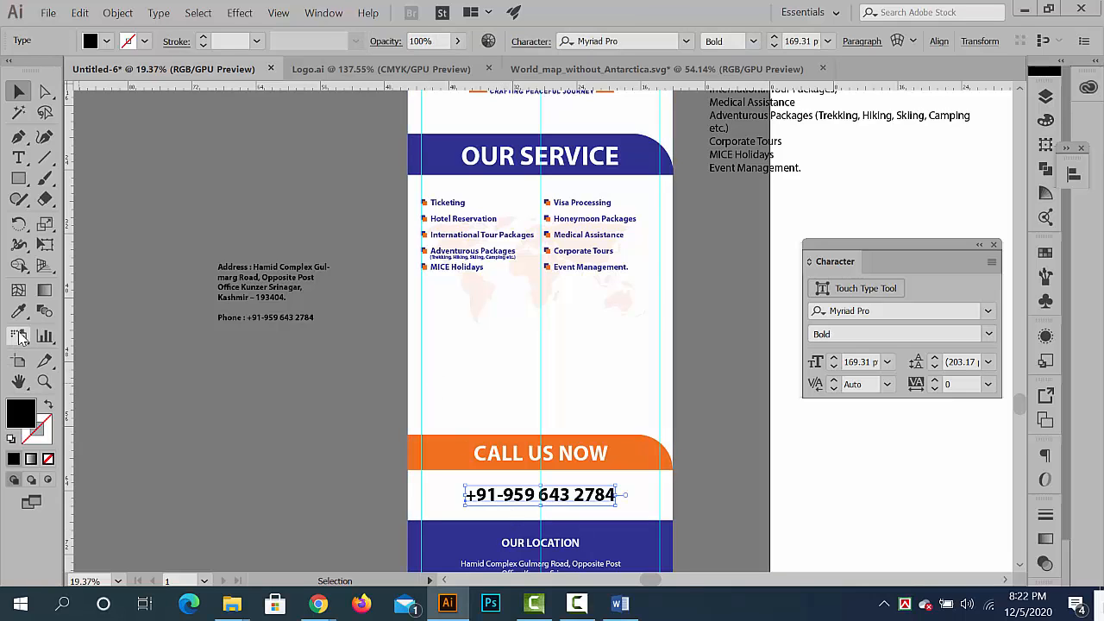
key(i)
click(454, 543)
key(v)
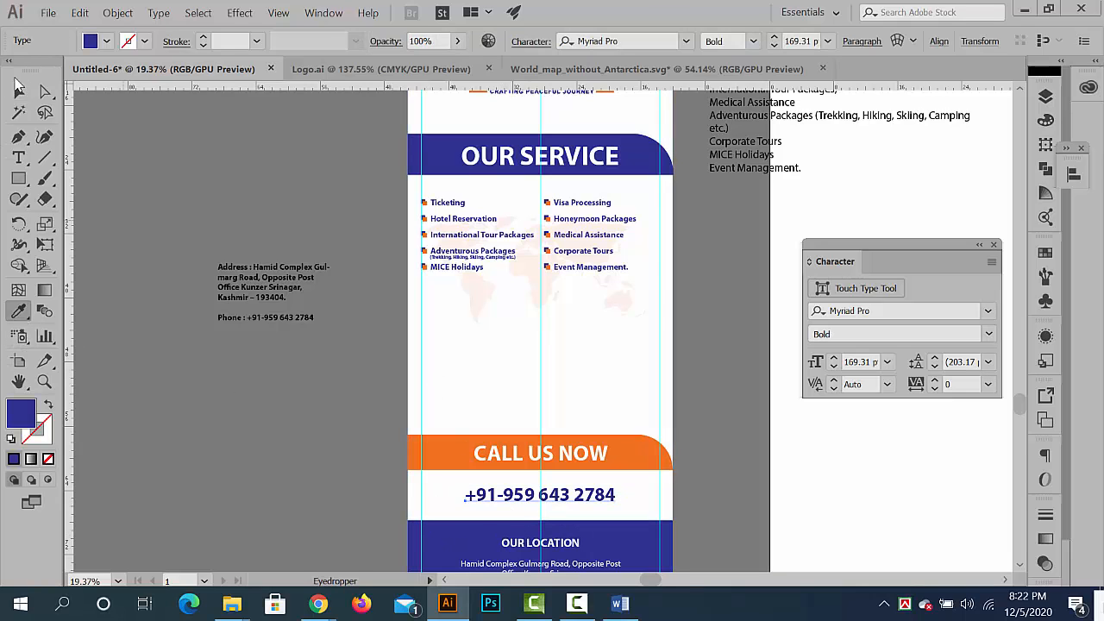
click(286, 412)
- Switch to Chrome and look through the About Us page of vivantaglobalholidays.com for banner content
mouse_move(319, 603)
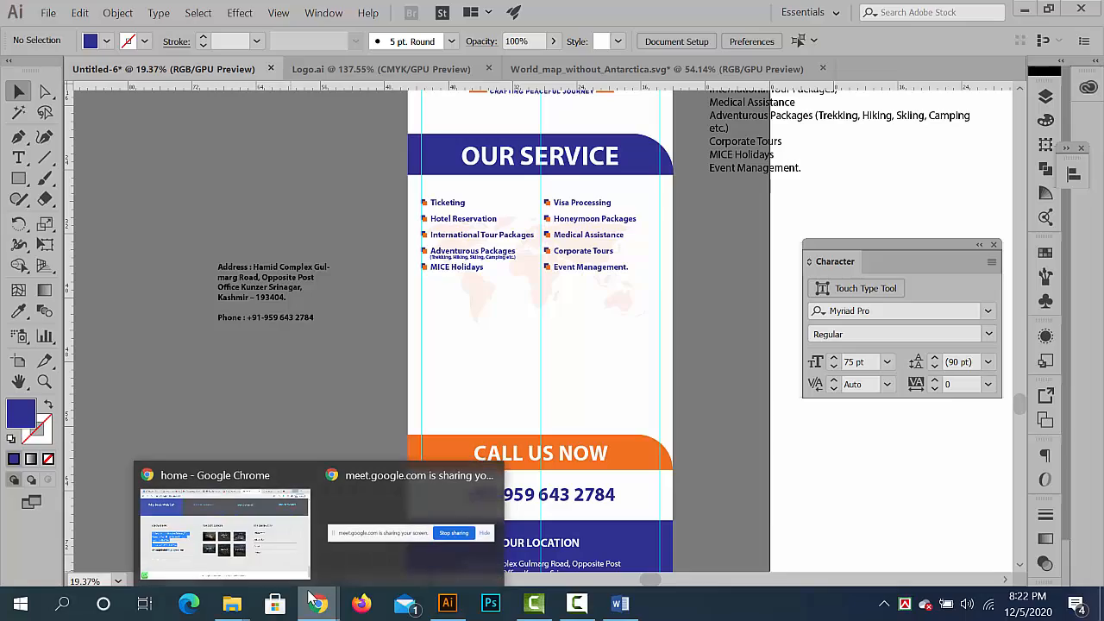
click(239, 534)
scroll(491, 328, up, 9)
click(822, 13)
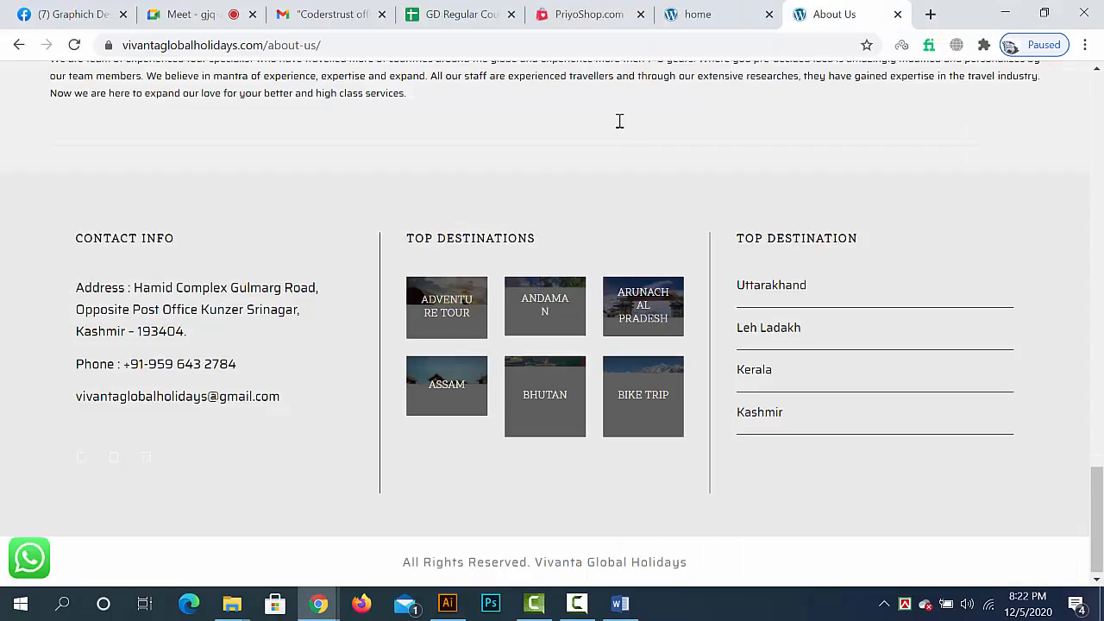
scroll(597, 224, up, 10)
scroll(596, 225, up, 5)
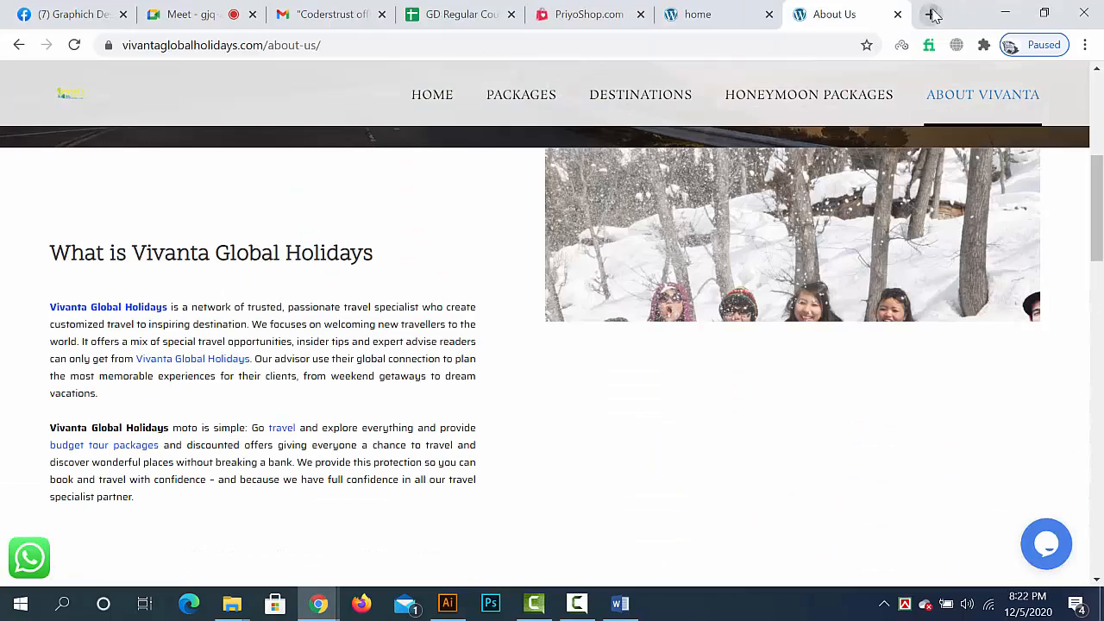
- Open pixabay.com in a new browser tab
click(932, 15)
text(pi)
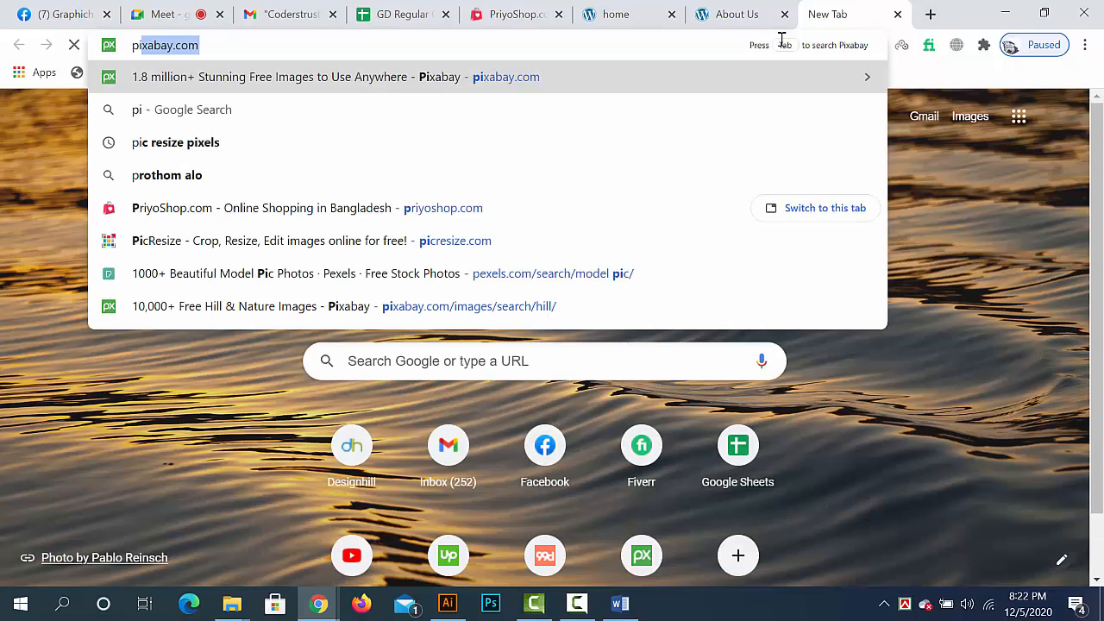
key(Return)
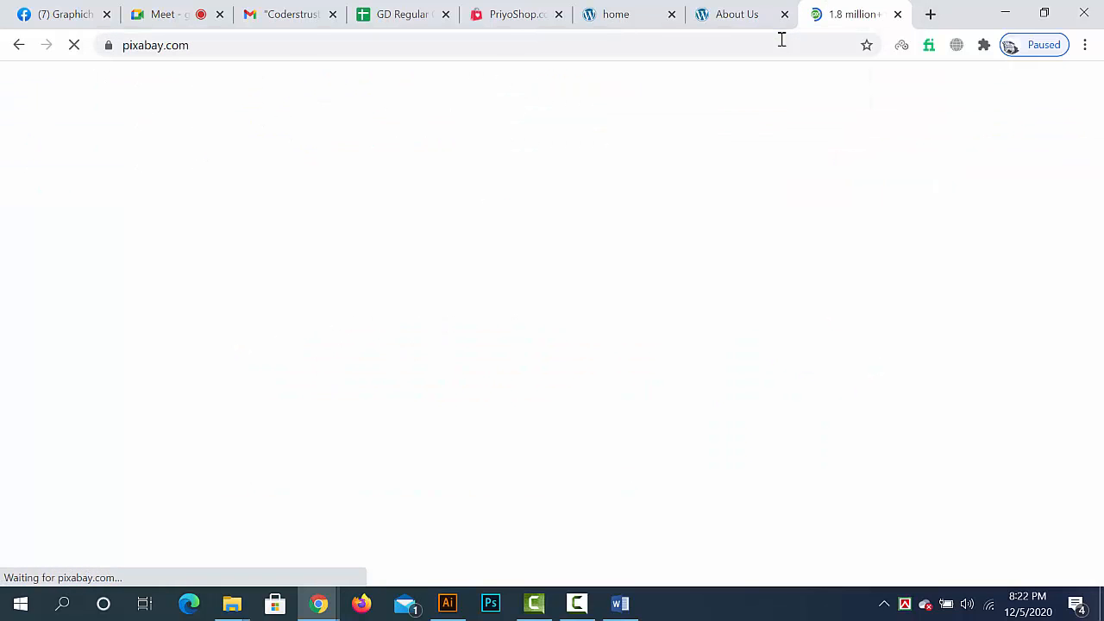
- Search Pixabay images for "travel" and look through the first page of results for a suitable banner photo
text(travel)
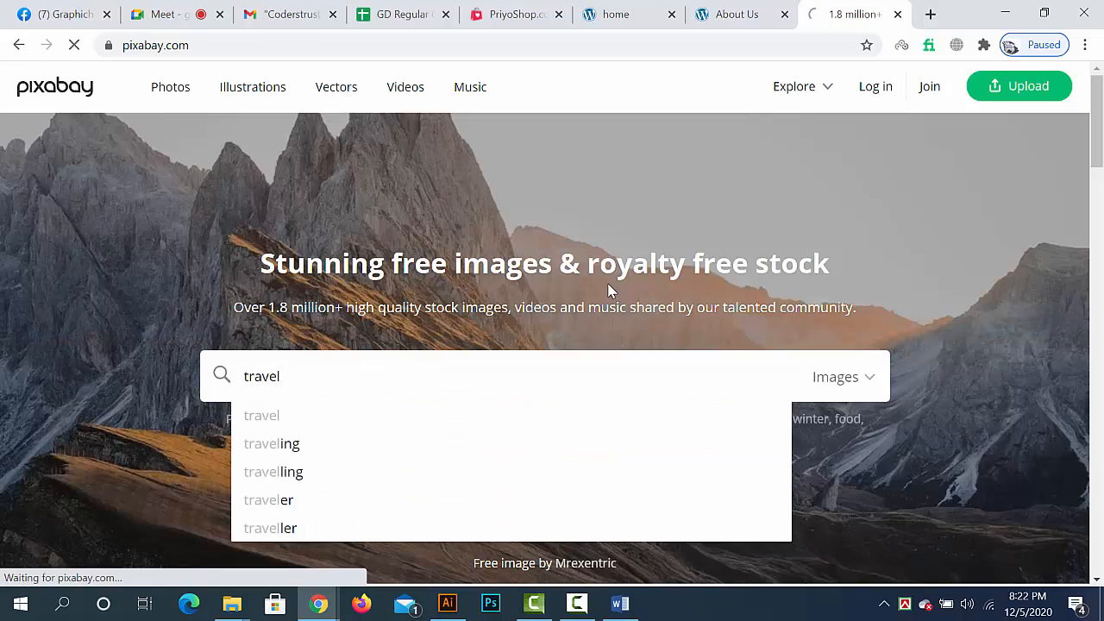
key(Return)
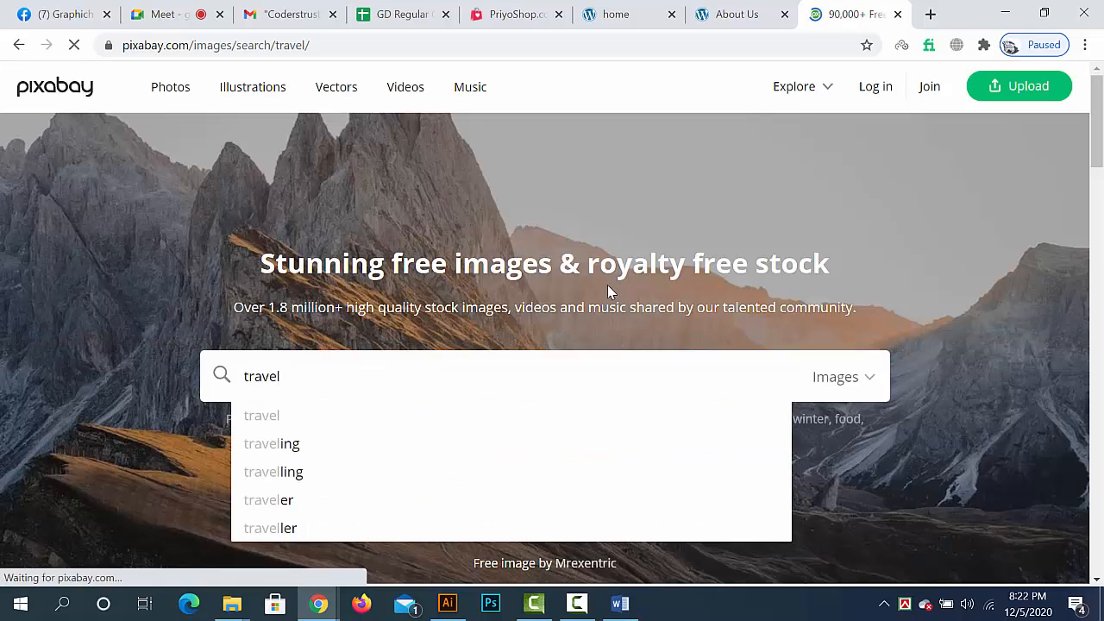
scroll(577, 397, down, 6)
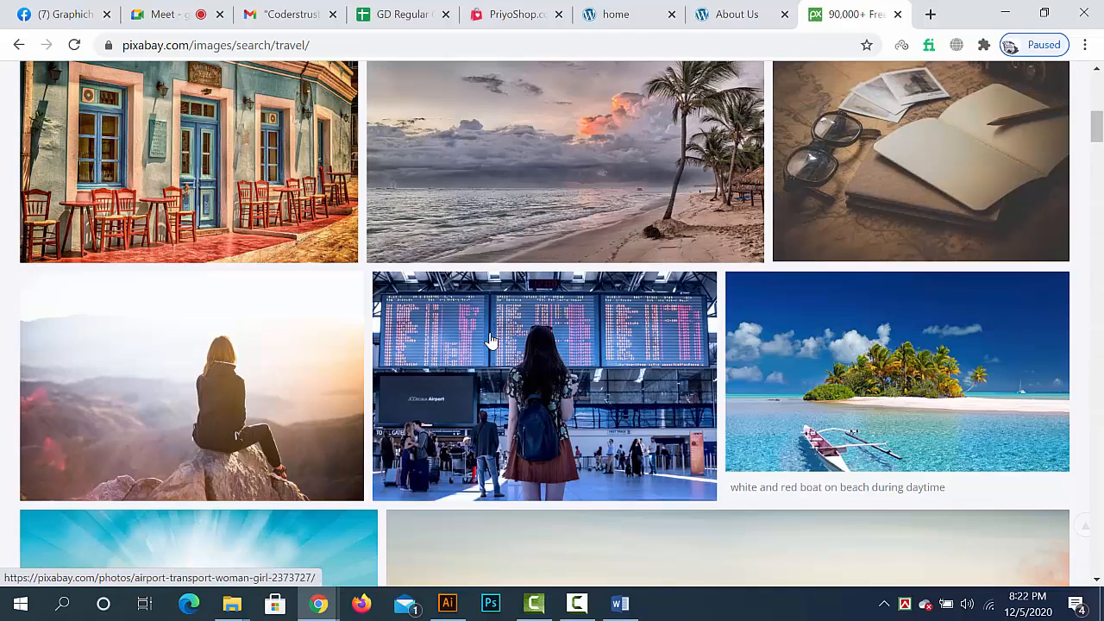
scroll(489, 340, down, 1)
scroll(215, 308, down, 12)
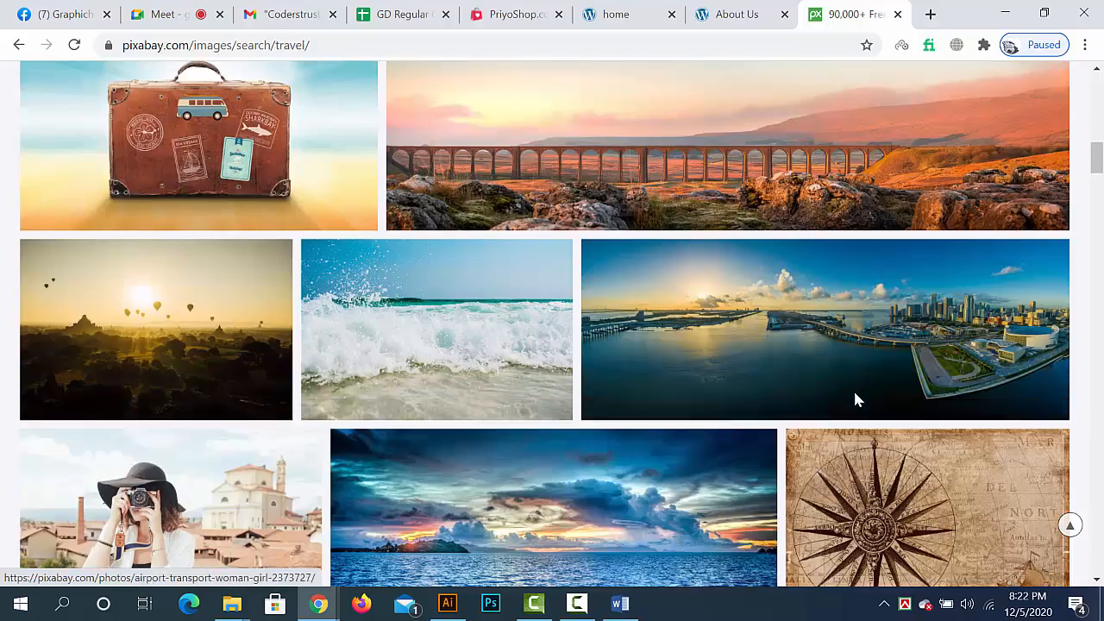
scroll(488, 346, down, 10)
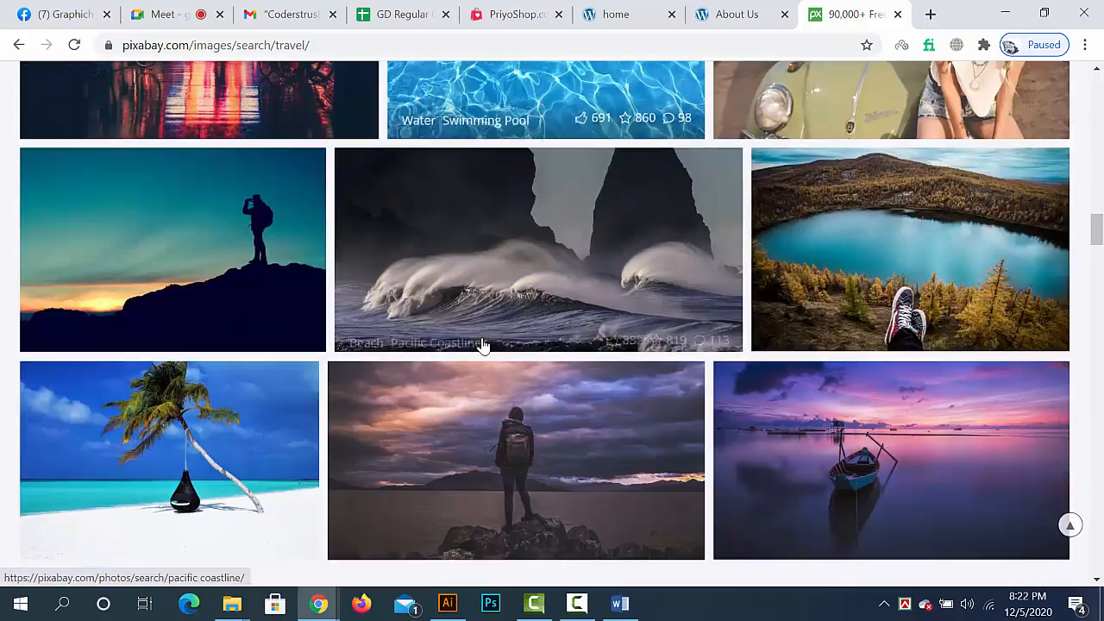
scroll(487, 349, up, 3)
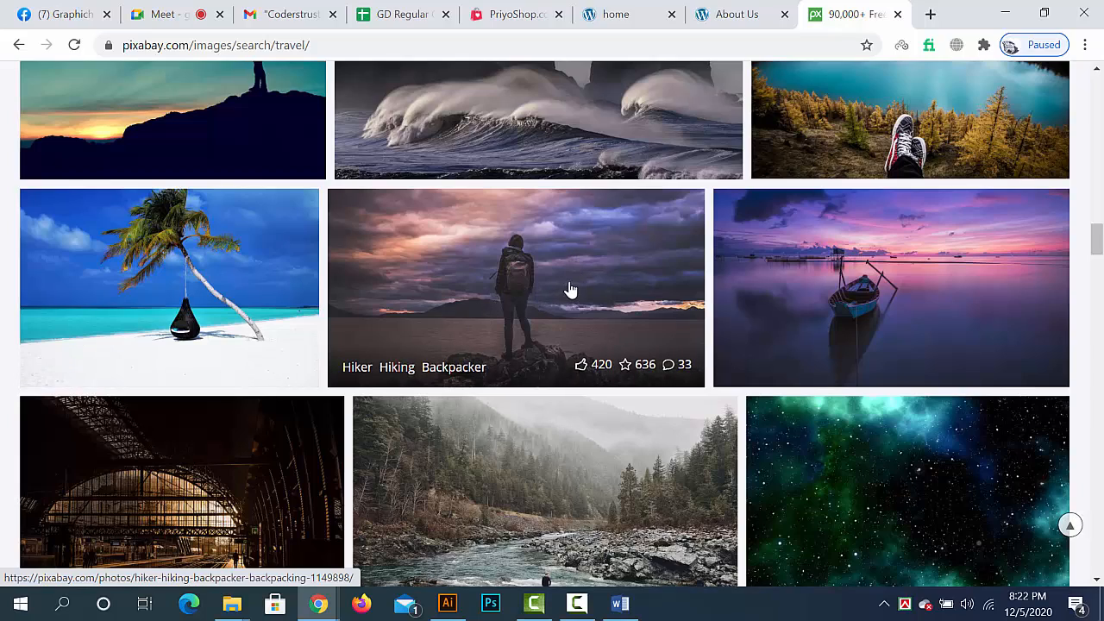
scroll(570, 290, down, 5)
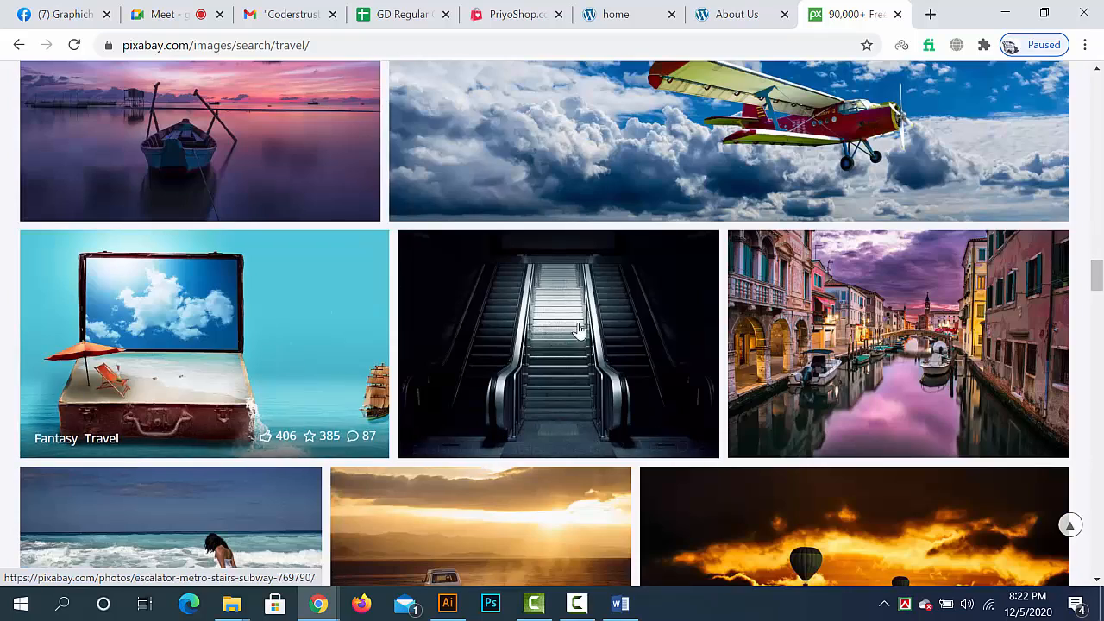
scroll(578, 327, down, 15)
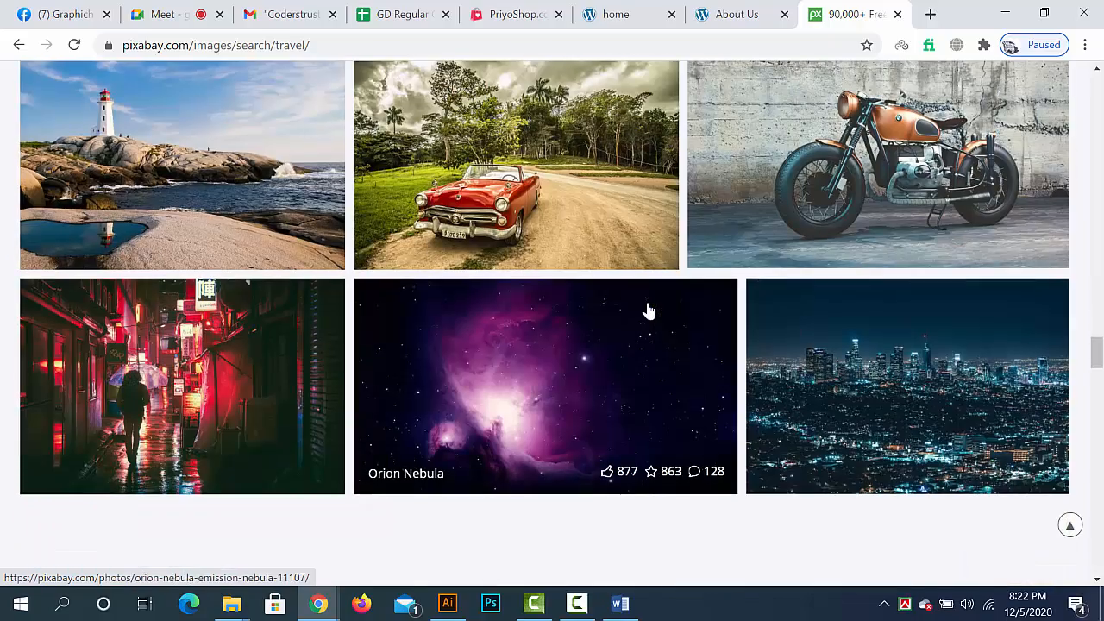
scroll(649, 311, down, 9)
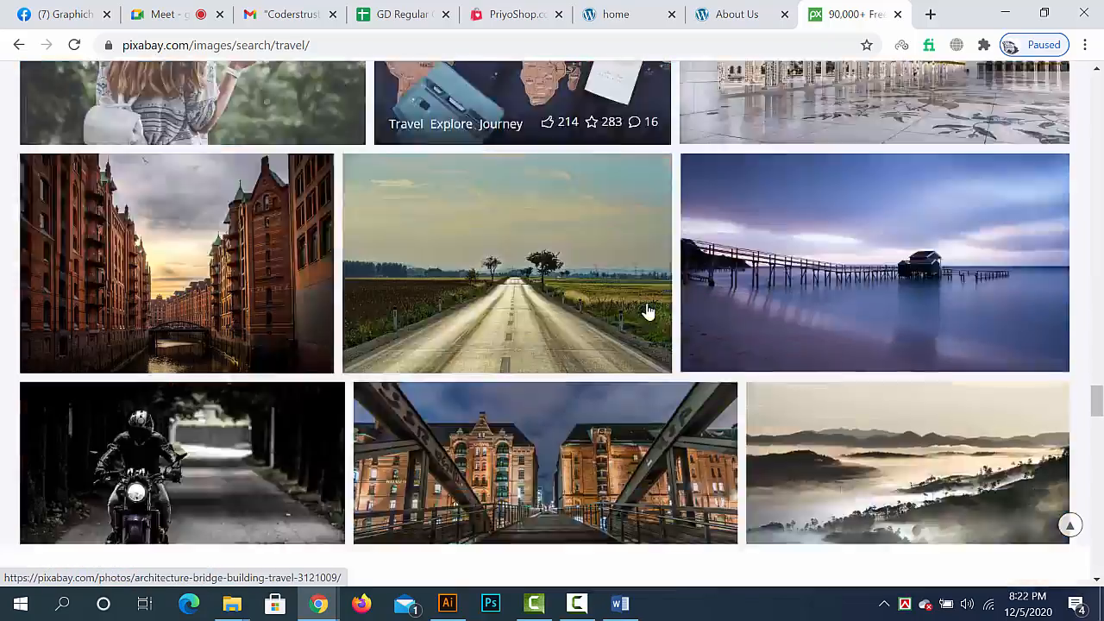
scroll(649, 311, down, 15)
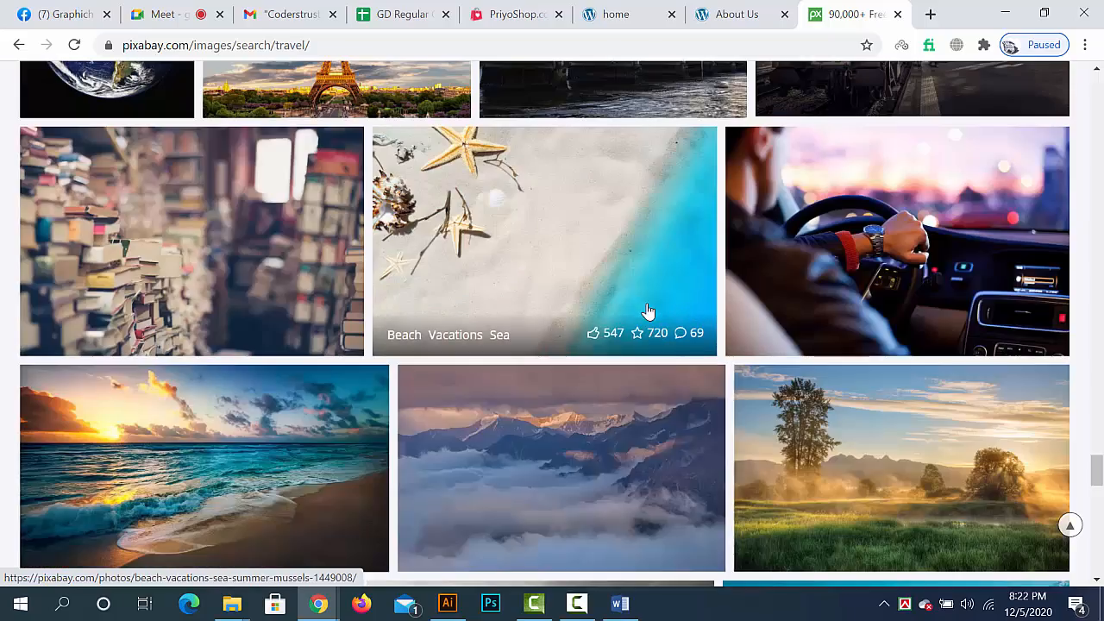
scroll(649, 310, down, 12)
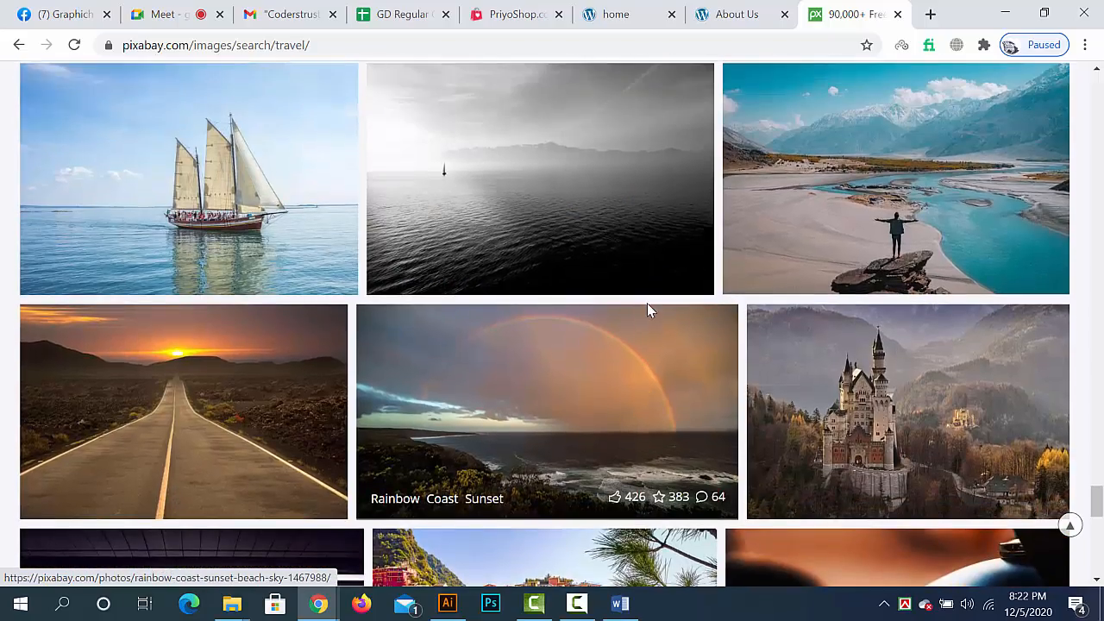
scroll(649, 310, down, 10)
scroll(653, 312, down, 6)
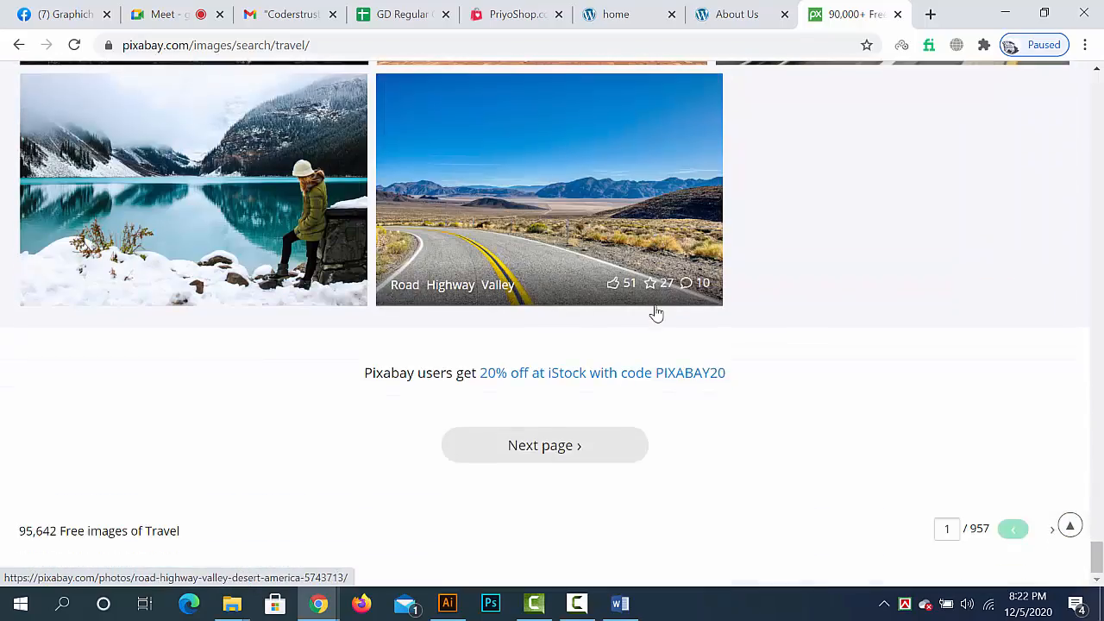
- Open the photo of the woman sitting beside the snowy mountain lake and bring up its free download size options
click(197, 223)
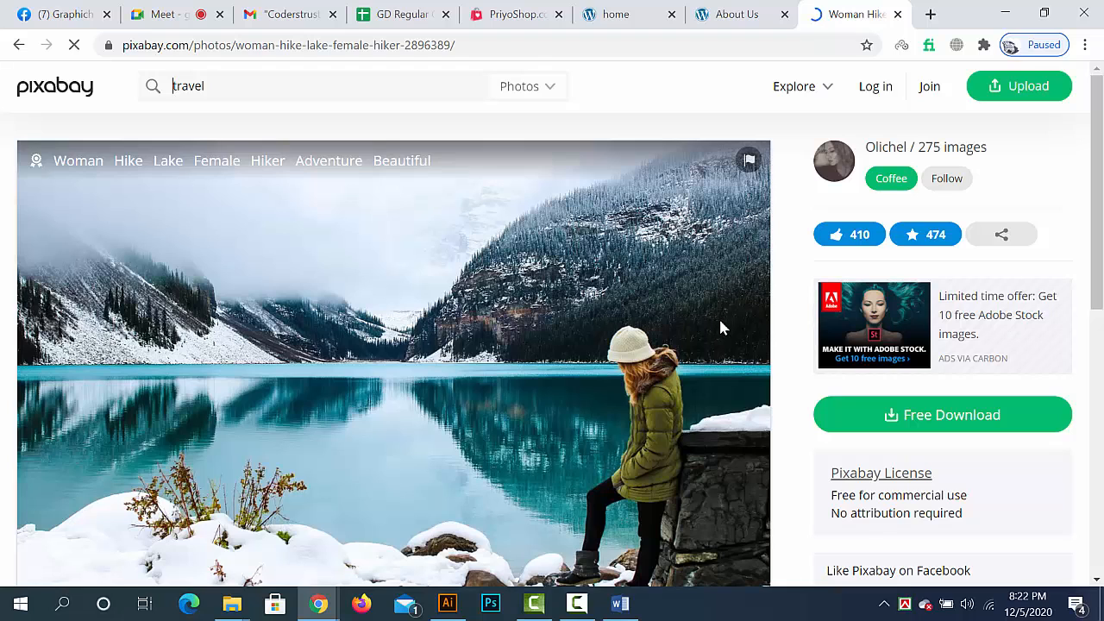
scroll(723, 328, down, 1)
click(916, 327)
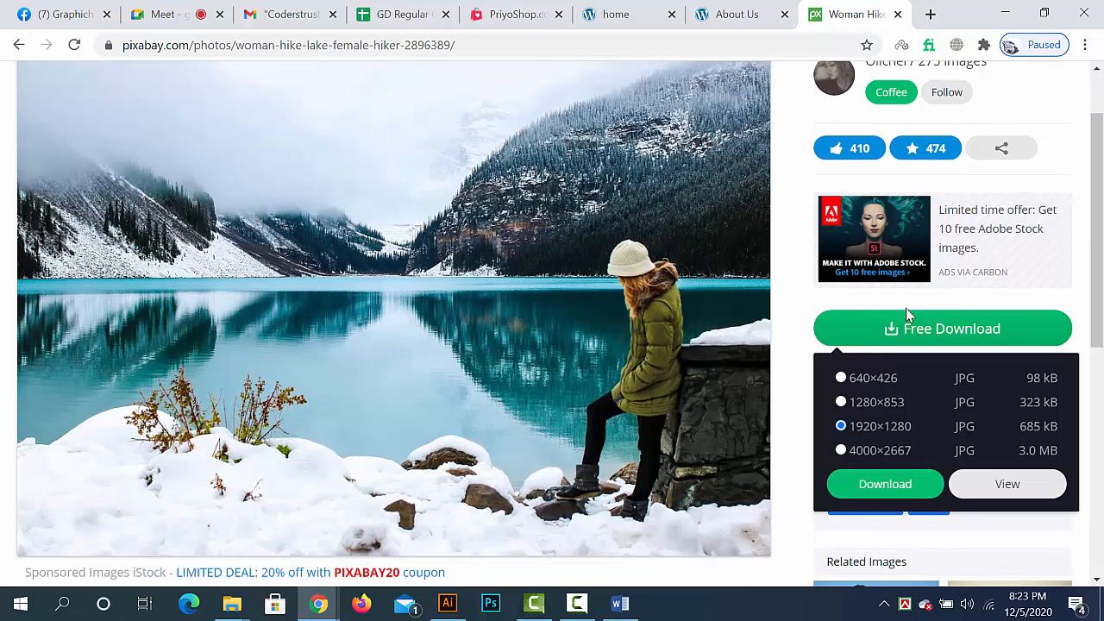
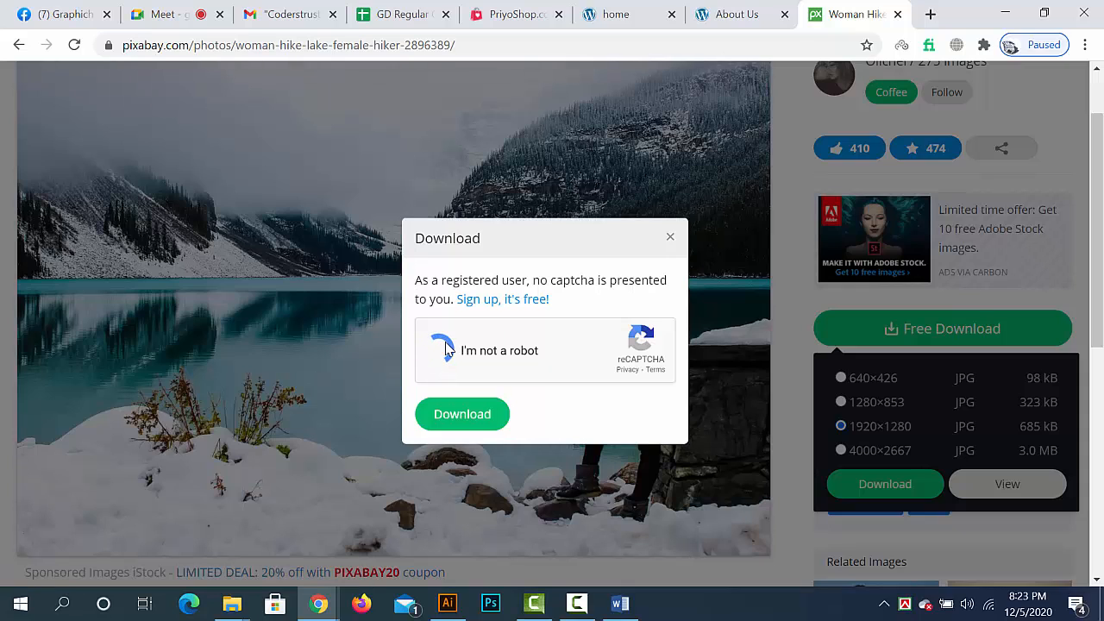
- Download the woman hiker lake photo from Pixabay at 1920×1280 and show the downloaded file in its folder
click(451, 420)
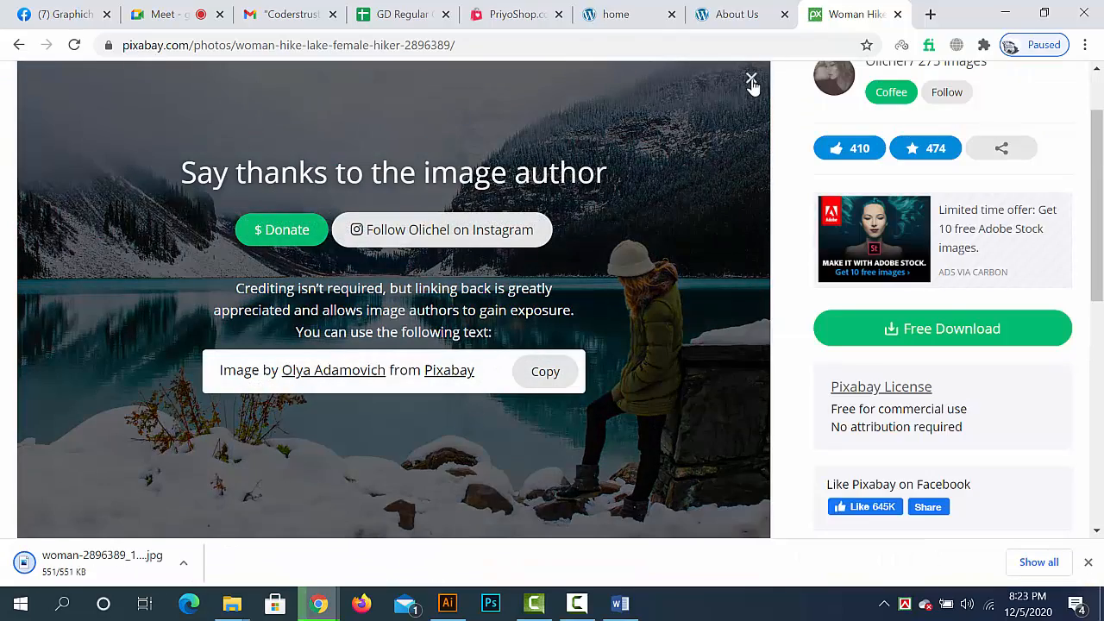
click(751, 78)
click(184, 564)
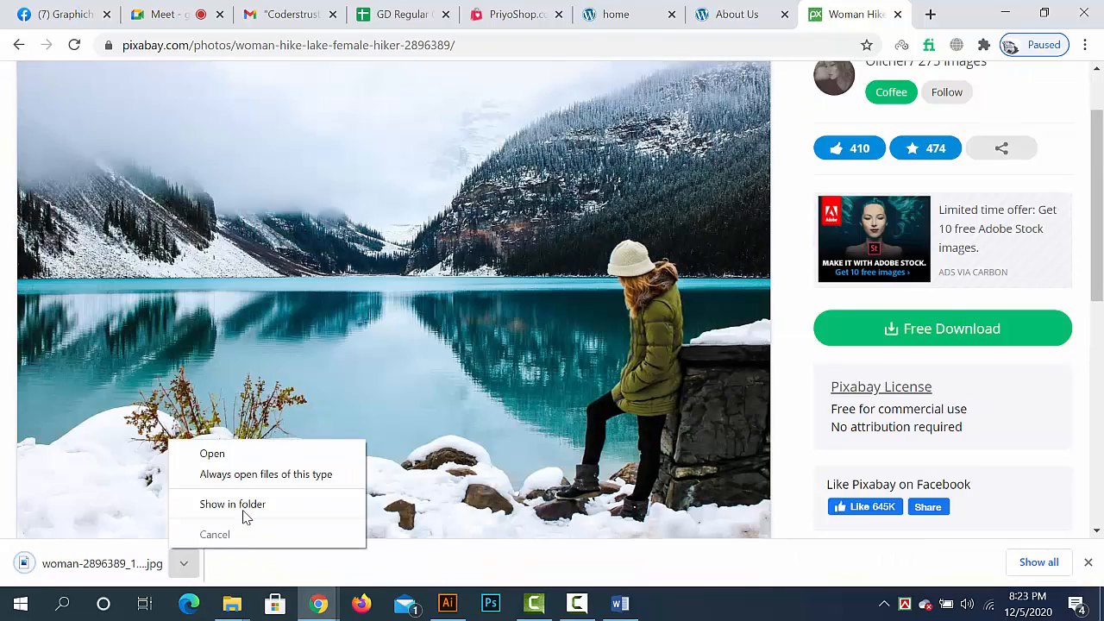
click(242, 505)
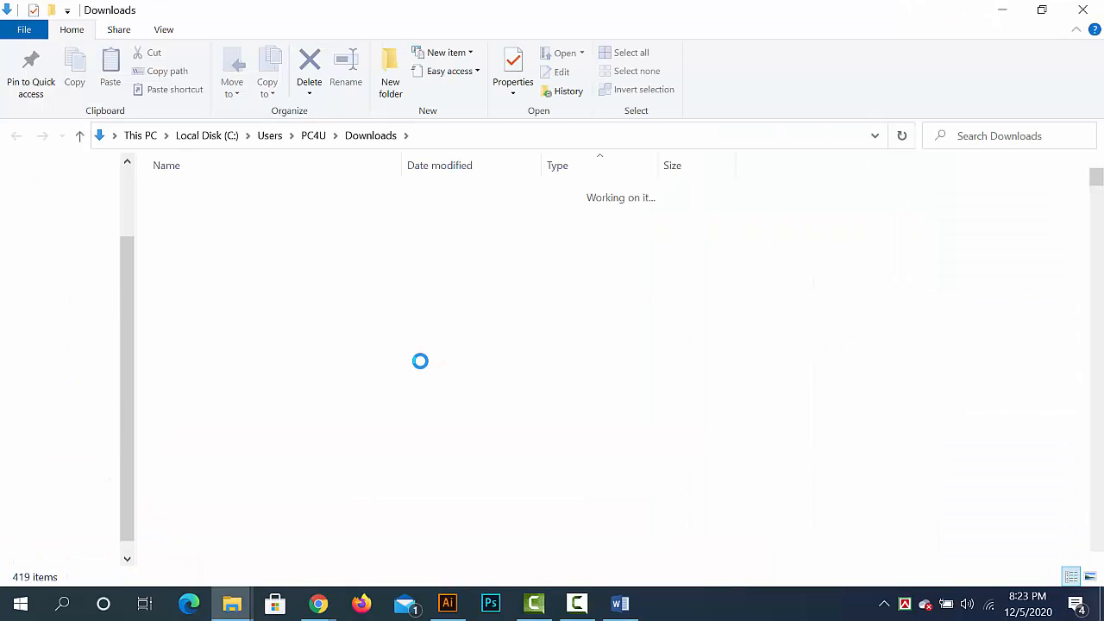
- Place woman-2896389_1920.jpg in the Illustrator banner between the service list and the CALL US NOW bar, and embed it
drag(216, 222, 444, 608)
drag(232, 376, 569, 360)
click(290, 41)
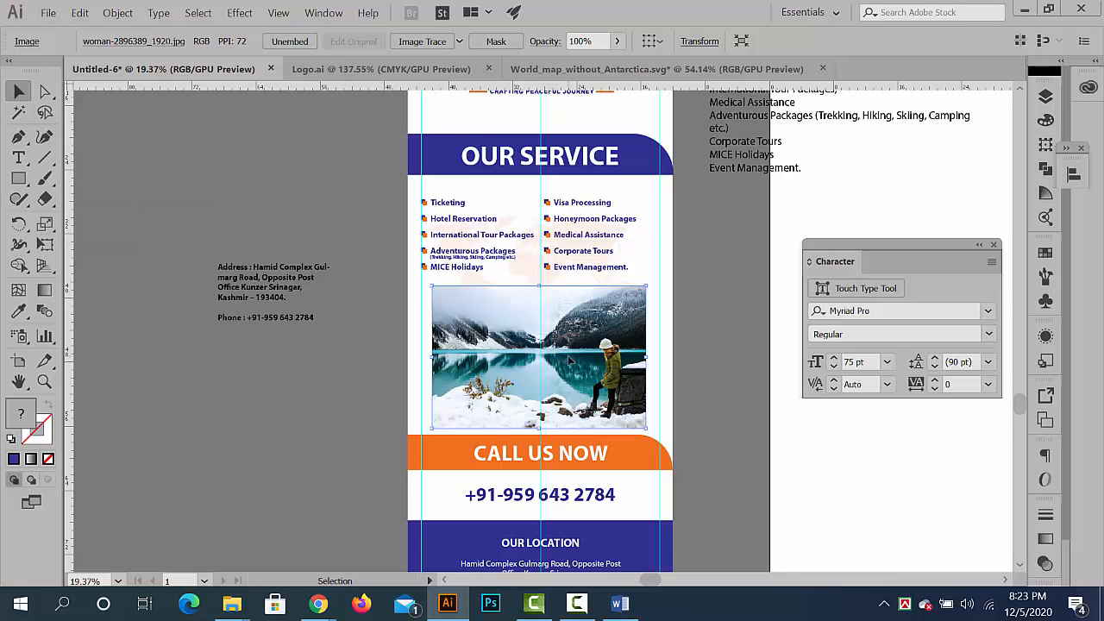
click(700, 460)
- Enlarge the lake photo proportionally to about 33.37 × 22.25 in and nudge it right to span the banner's width
scroll(688, 412, up, 3)
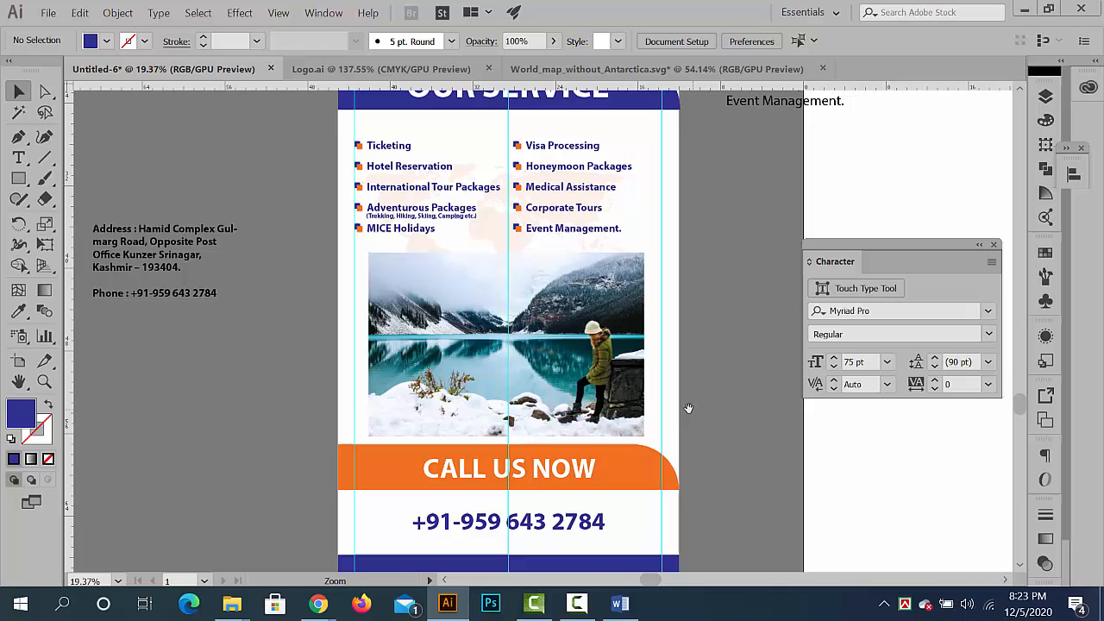
click(633, 411)
drag(647, 438, 680, 459)
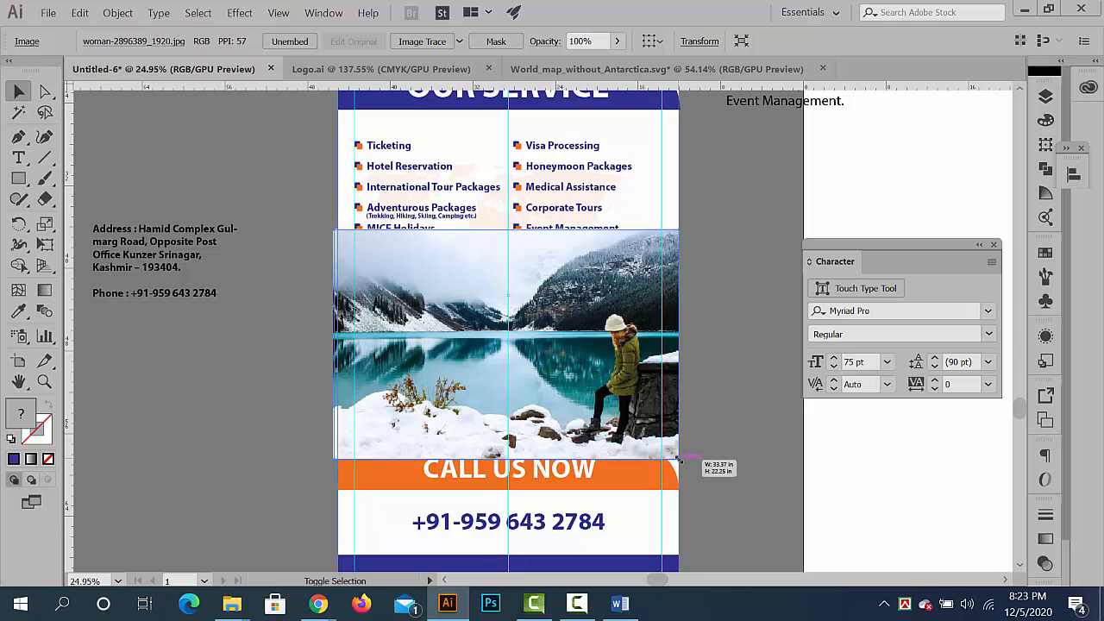
key(Right)
key(Right)
key(Right)
key(Right)
key(Right)
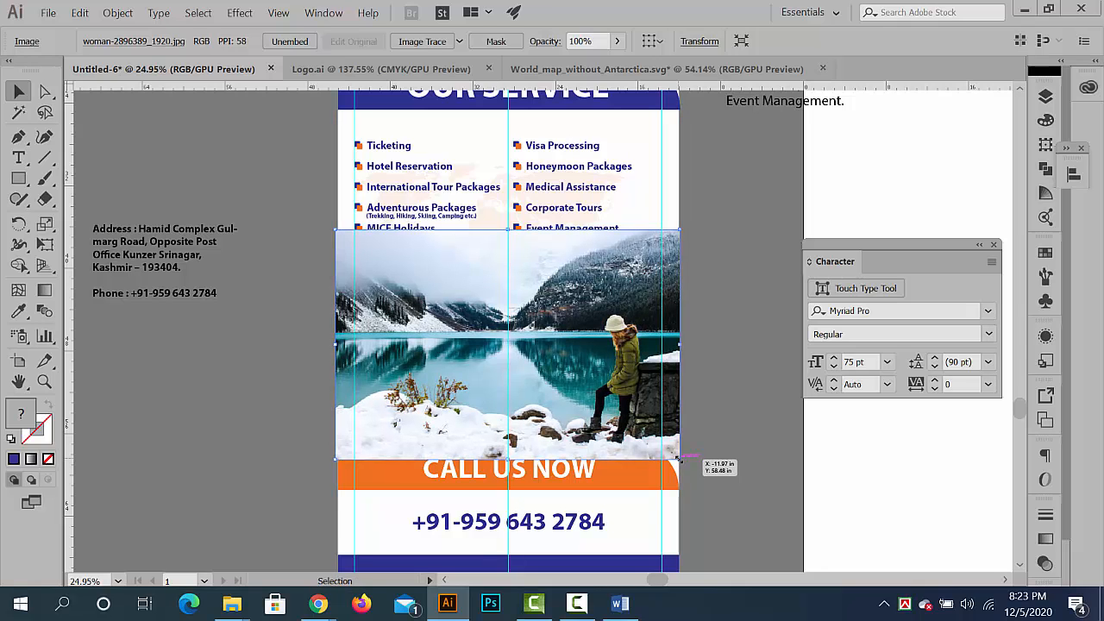
key(Right)
key(Right)
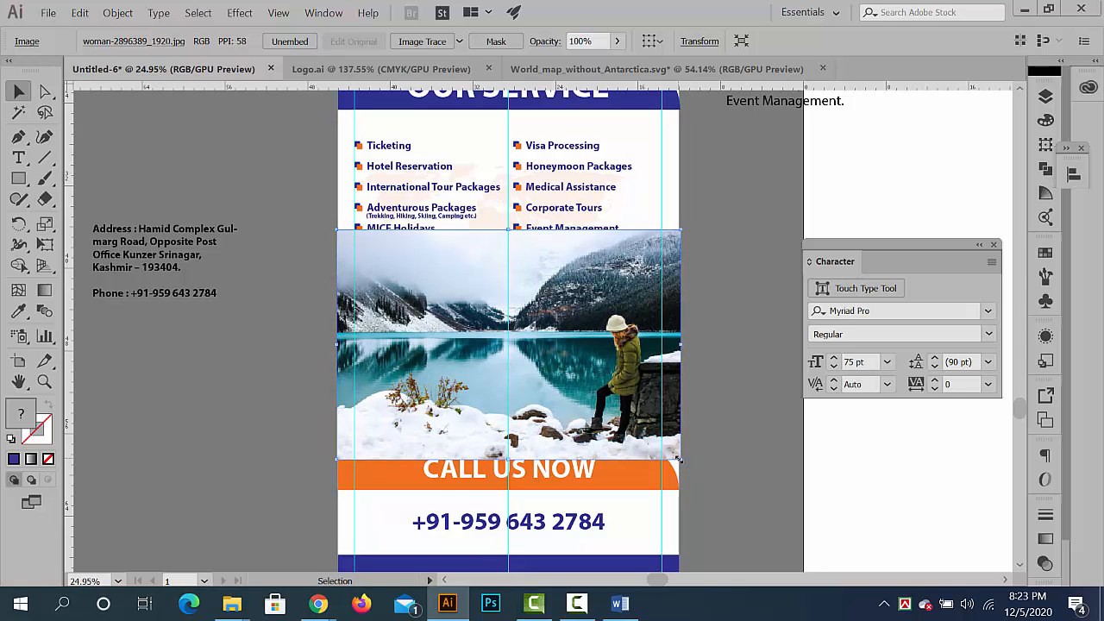
drag(678, 459, 681, 461)
- Bring the orange bar and its CALL US NOW text to the front of the lake photo
click(569, 470)
shift+click(631, 485)
key(ctrl+shift+bracketright)
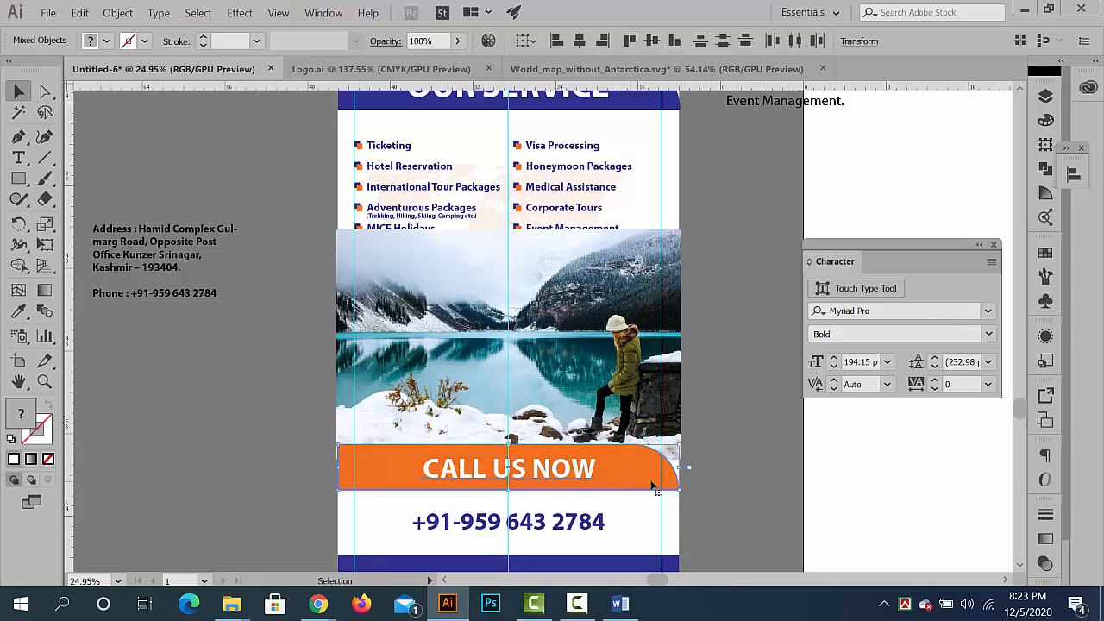
click(737, 492)
- Nudge the lake photo down until its upper edge clears the last line of the service list
click(581, 366)
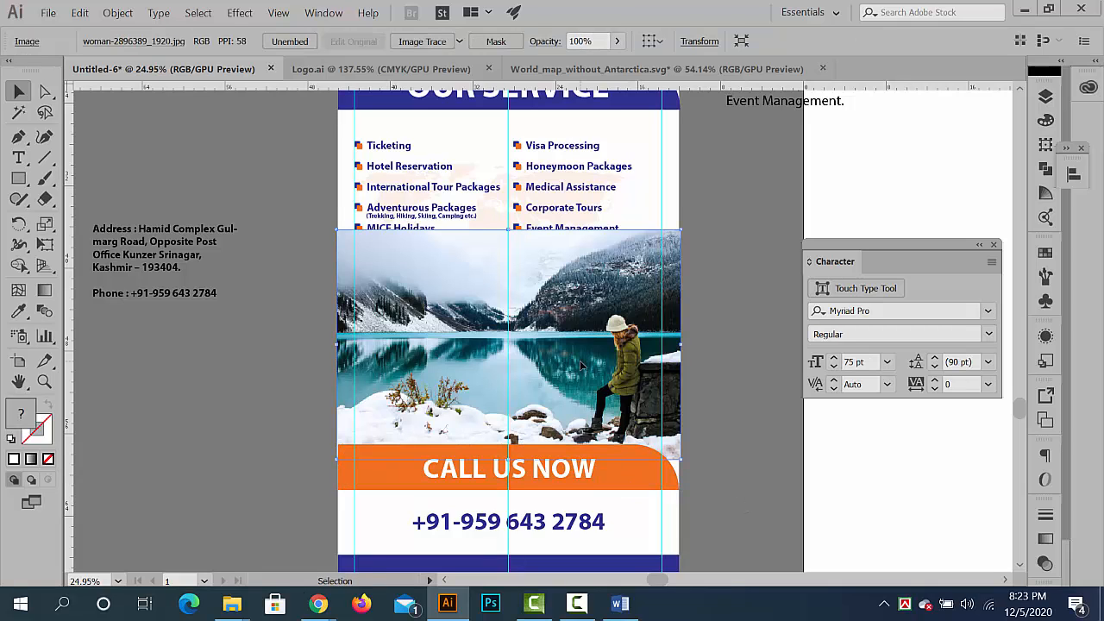
key(Down)
key(Down)
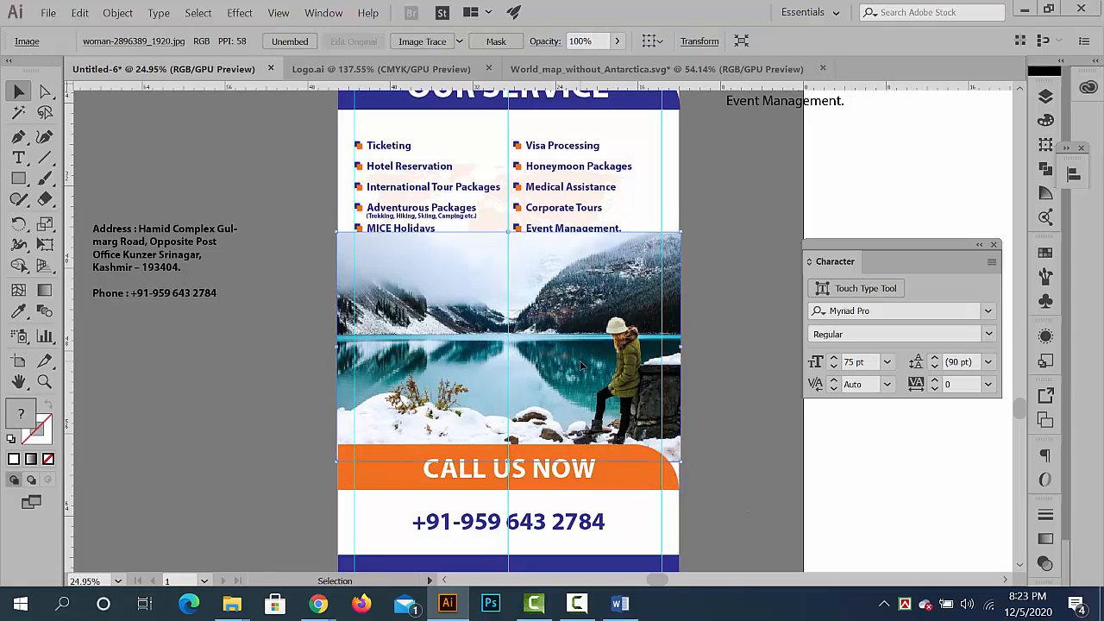
key(Down)
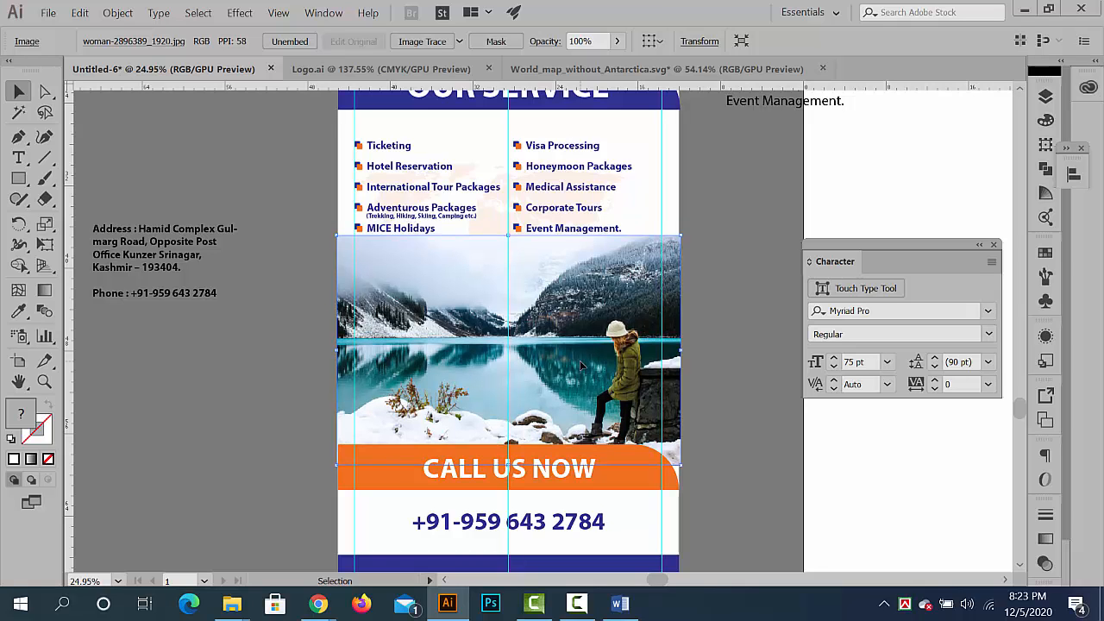
key(Down)
key(Down)
key(Down)
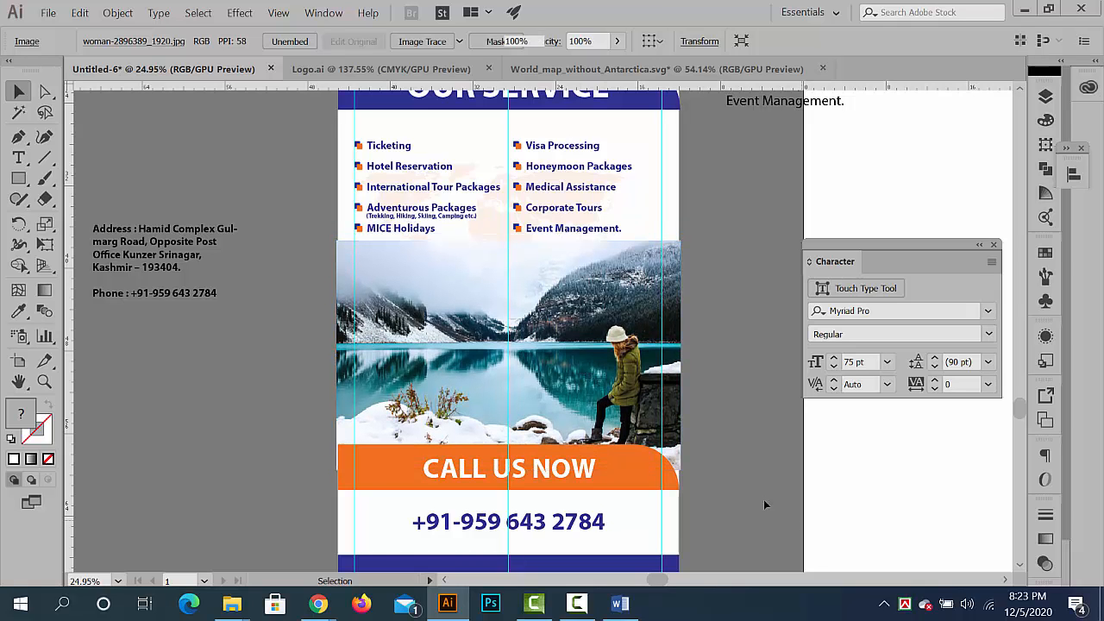
click(764, 505)
- Adjust the lake photo's left edge against the banner's left border, sizing the photo to about 33.37 × 22.25 in
scroll(648, 461, up, 2)
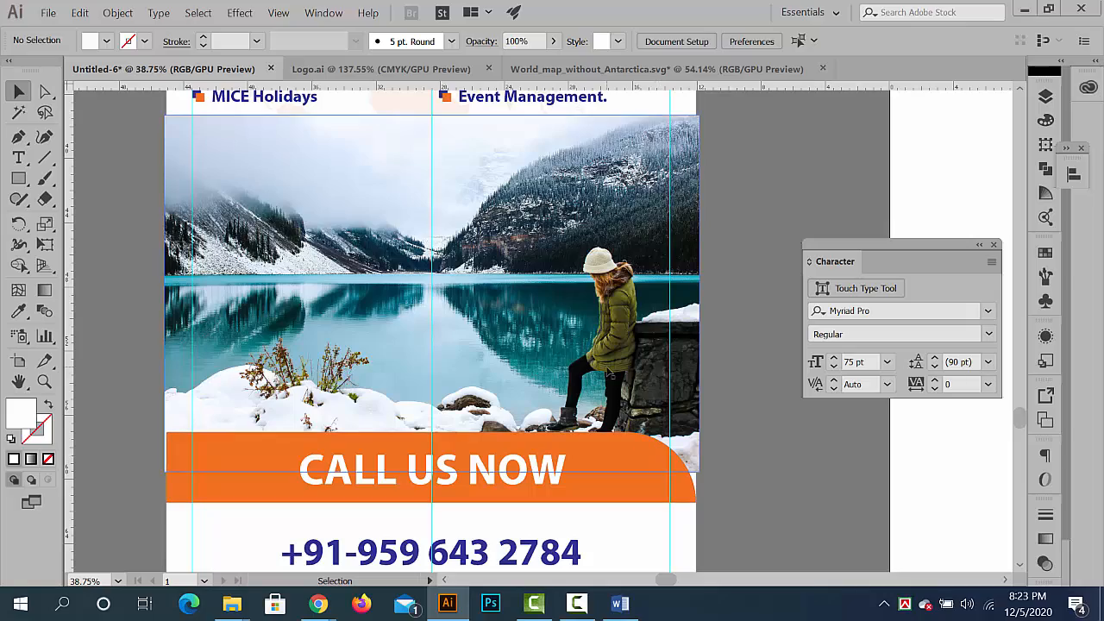
click(463, 366)
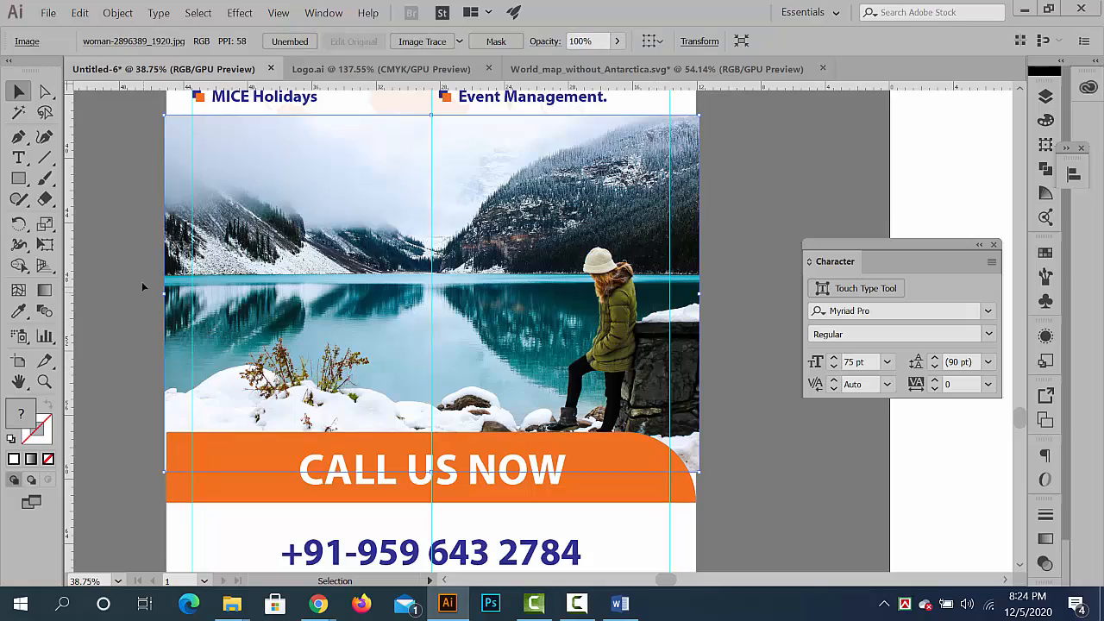
drag(138, 105, 262, 224)
drag(195, 213, 132, 17)
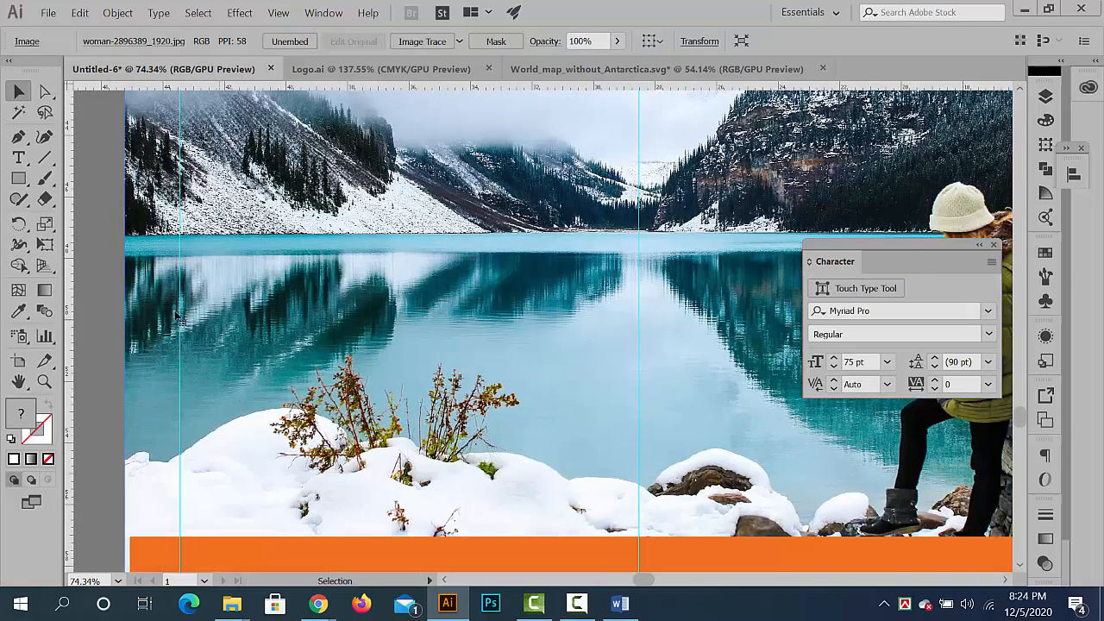
scroll(164, 335, down, 5)
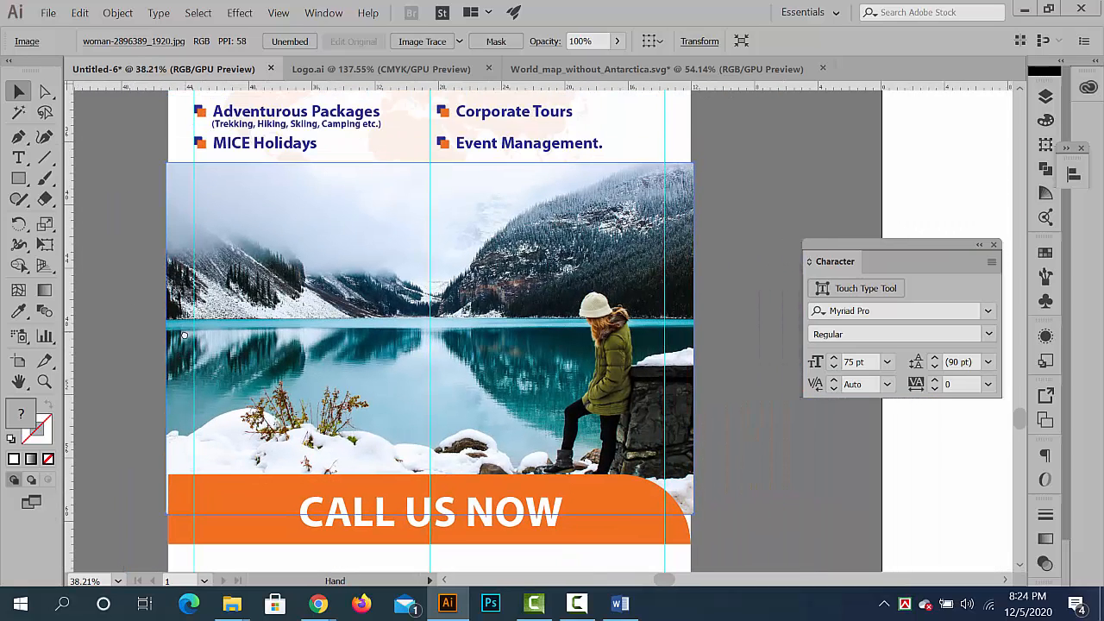
drag(164, 340, 165, 341)
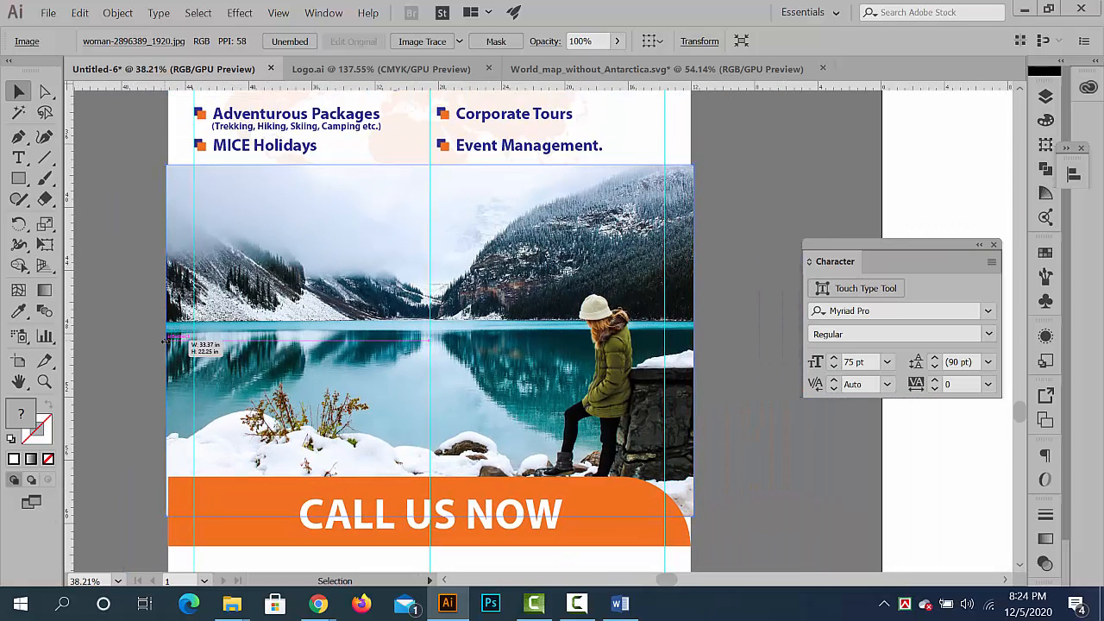
click(97, 325)
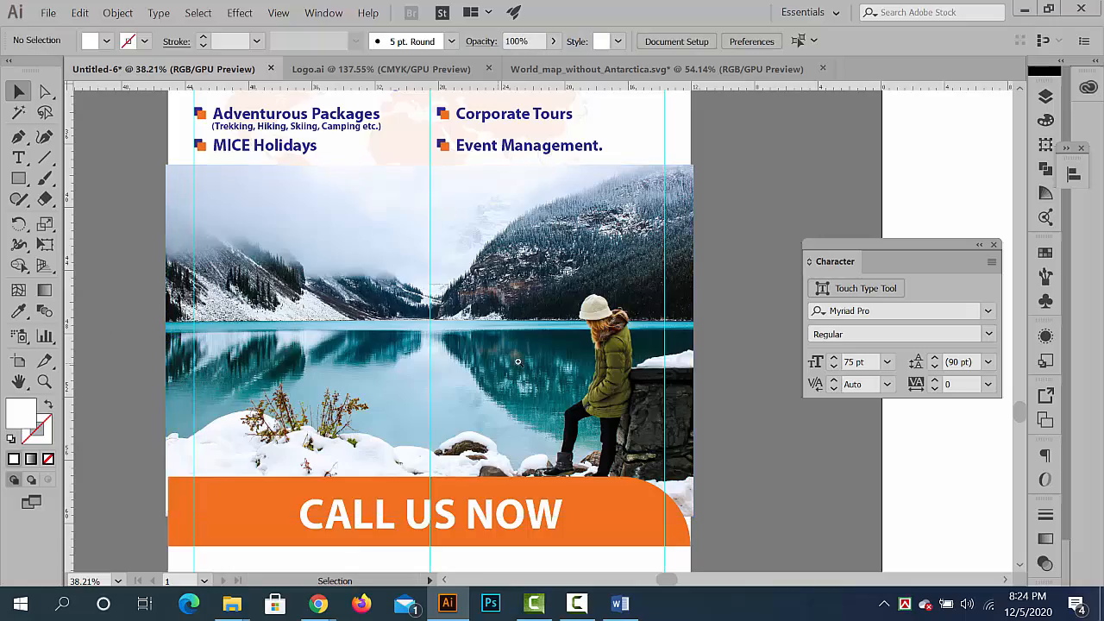
- Examine how the lake photo's upper corners and side edges line up with the banner's borders
drag(521, 361, 733, 435)
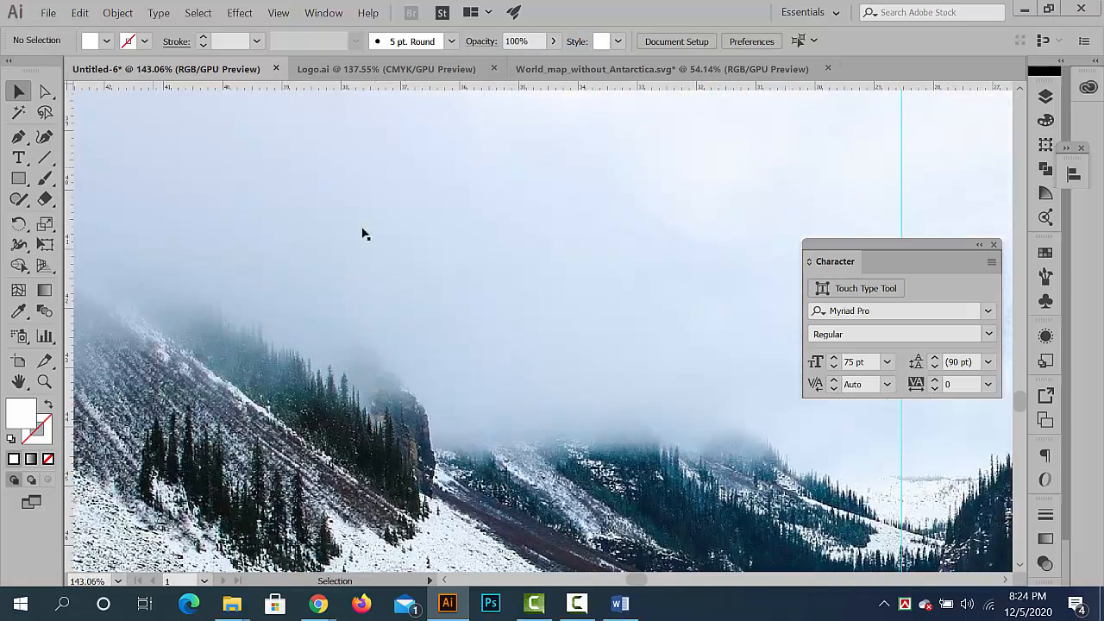
drag(363, 235, 172, 160)
drag(126, 132, 220, 232)
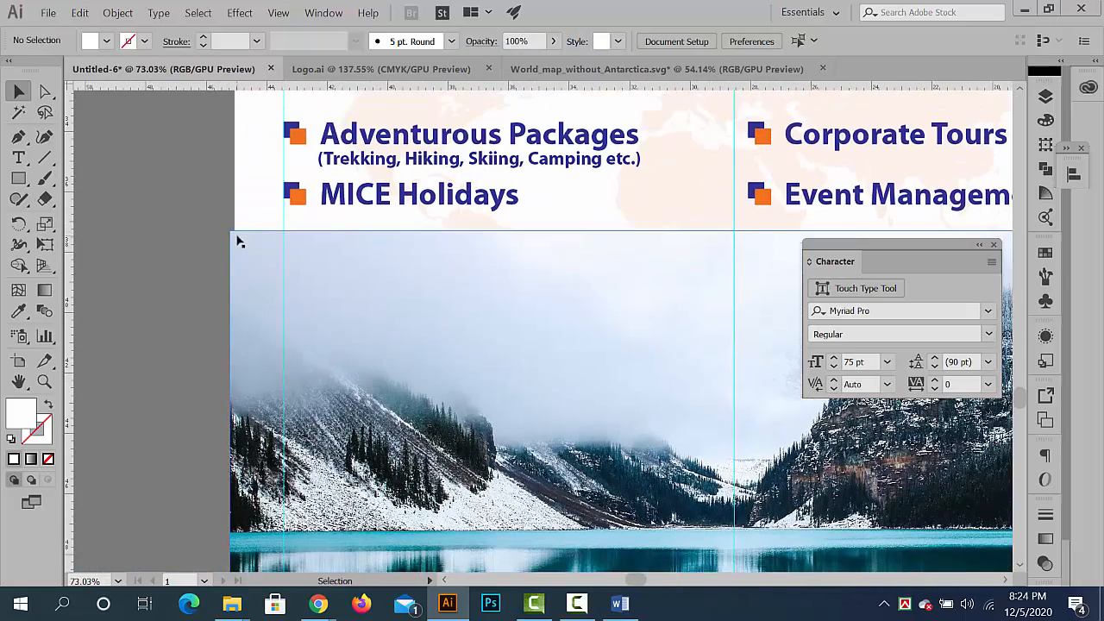
drag(632, 367, 301, 327)
drag(661, 382, 374, 363)
drag(548, 330, 579, 343)
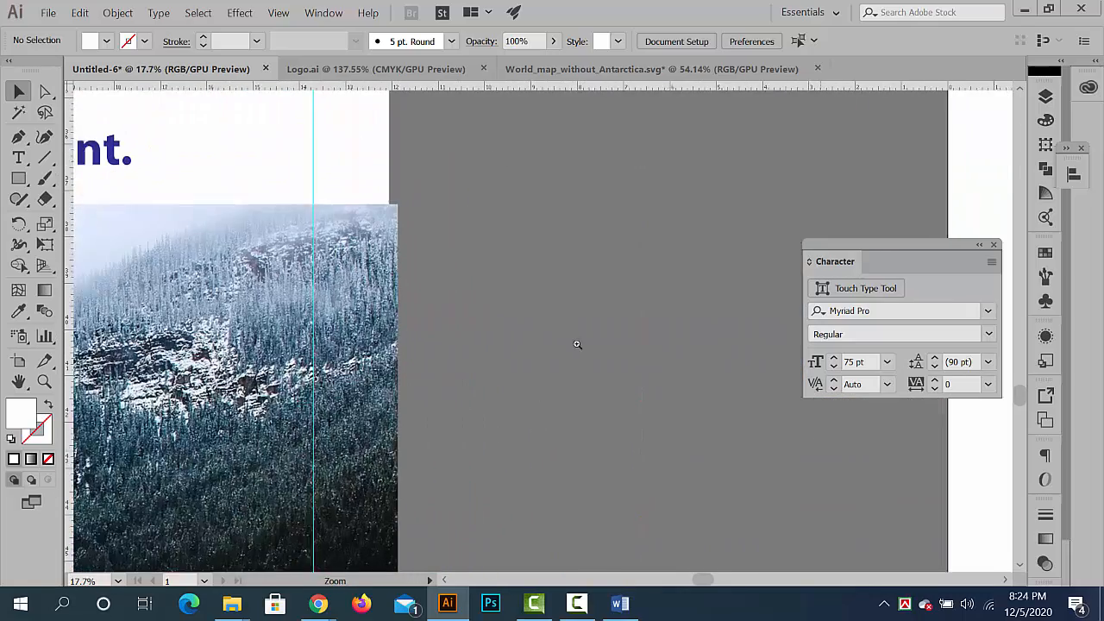
drag(500, 307, 332, 298)
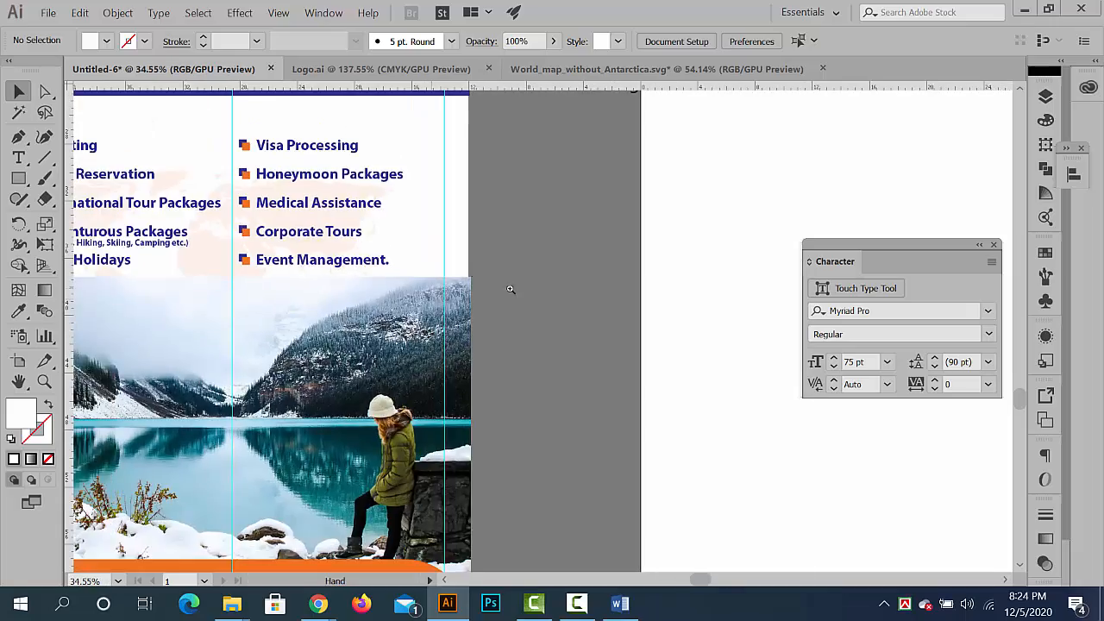
drag(468, 271, 724, 386)
drag(533, 374, 269, 393)
drag(343, 458, 405, 369)
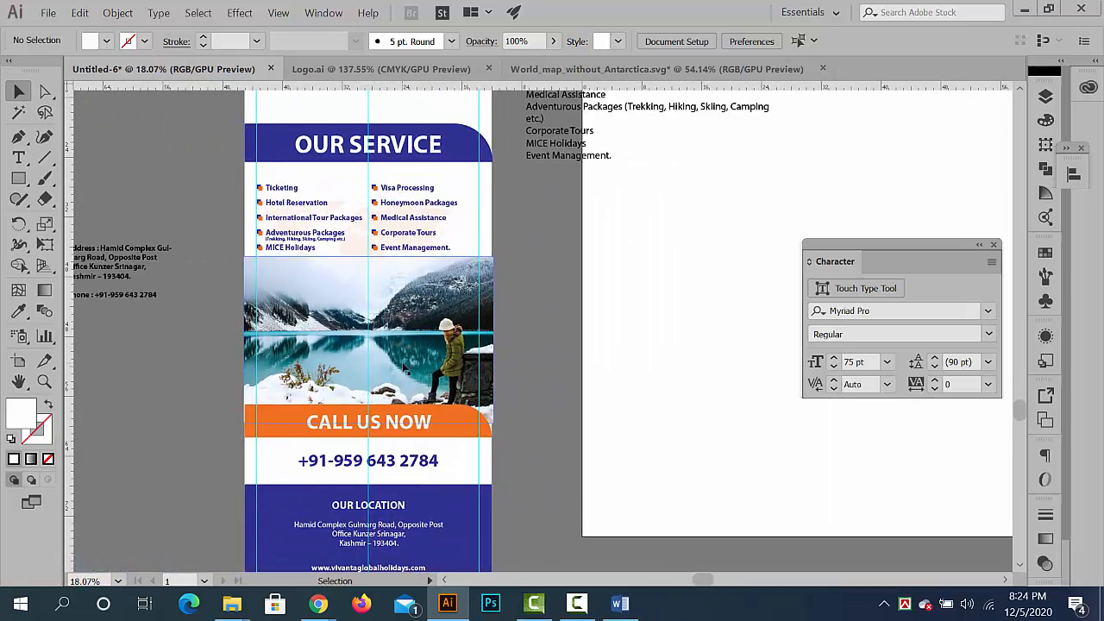
- Move the lake photo slightly down and left so its right edge aligns with the banner's right border
click(404, 369)
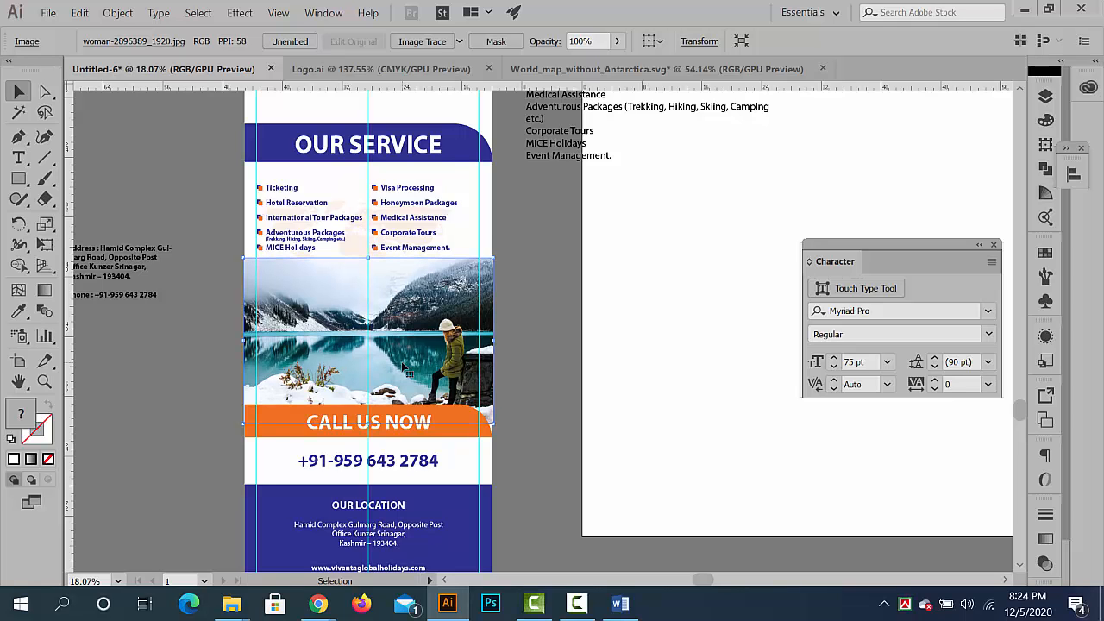
drag(483, 430, 903, 519)
drag(689, 414, 355, 343)
drag(542, 297, 540, 309)
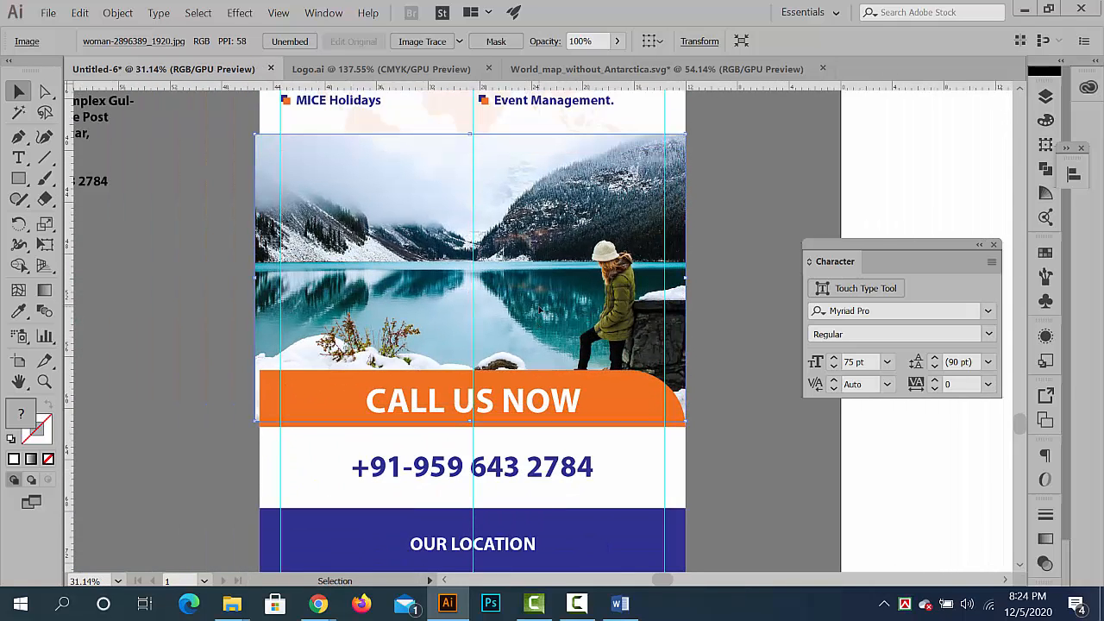
click(217, 381)
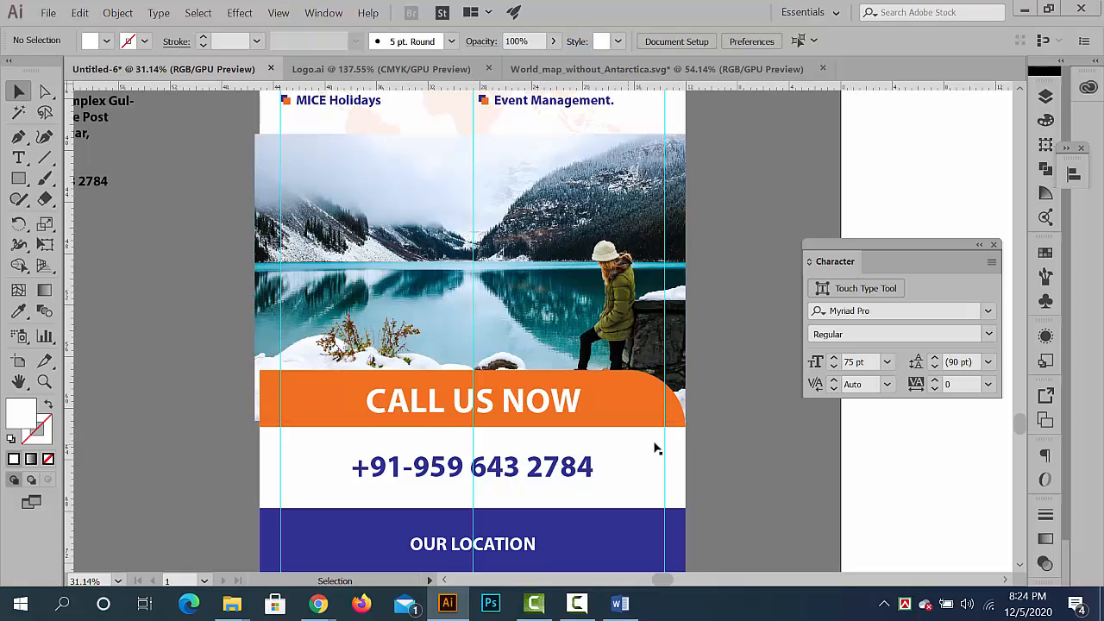
- Bring the pale orange world map behind the service list in front of the lake photo
drag(798, 466, 543, 460)
drag(383, 269, 554, 357)
drag(451, 322, 547, 382)
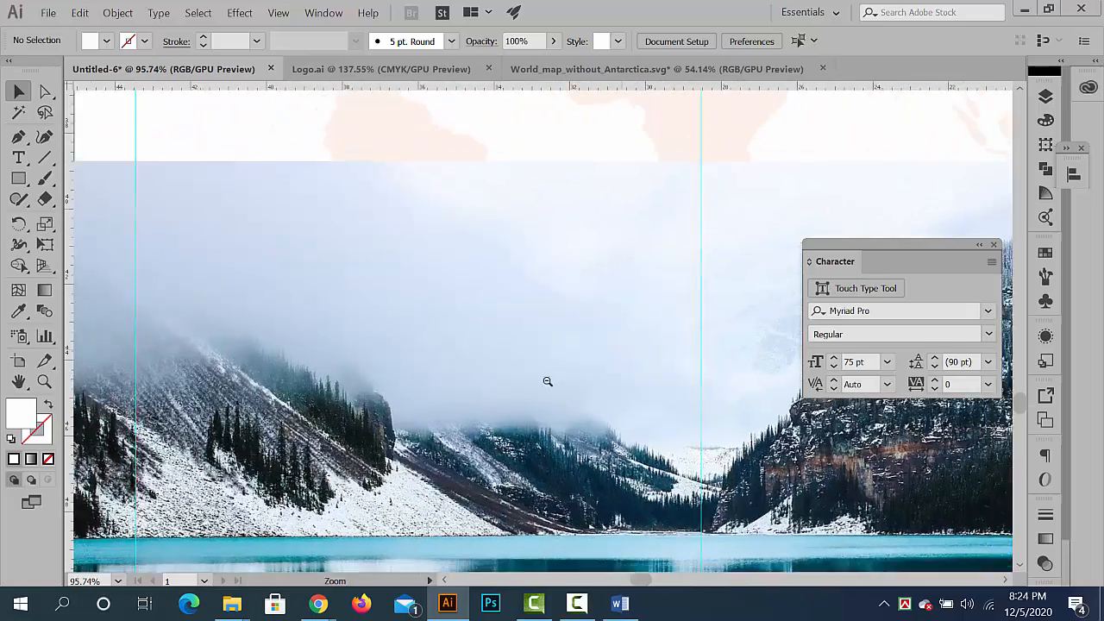
drag(625, 349, 525, 318)
drag(709, 332, 578, 385)
drag(412, 355, 463, 213)
drag(564, 388, 475, 389)
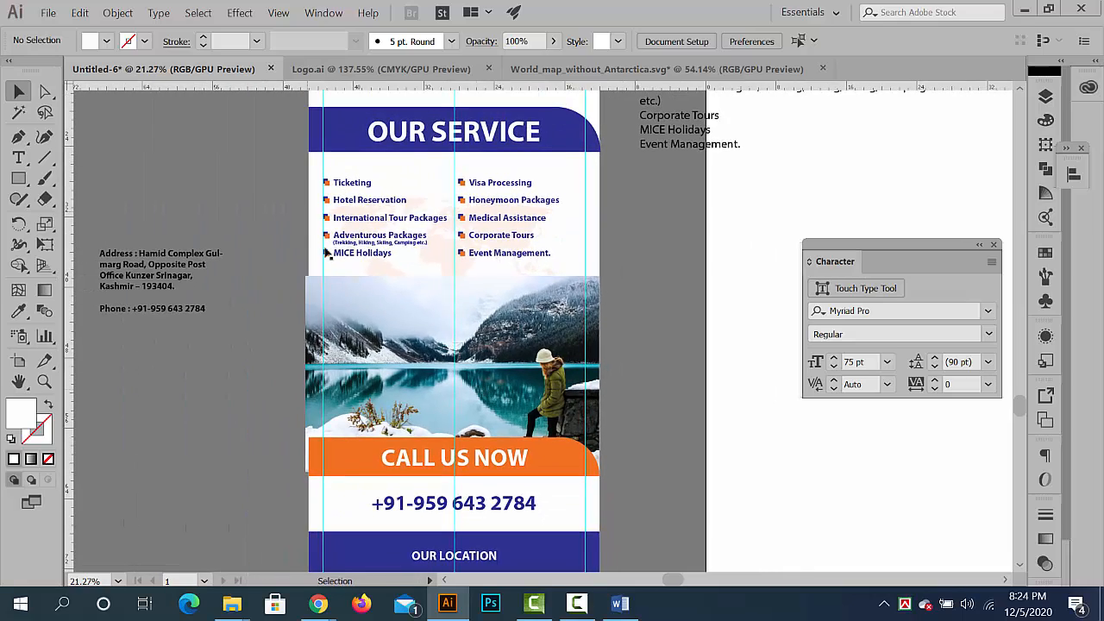
drag(329, 253, 558, 311)
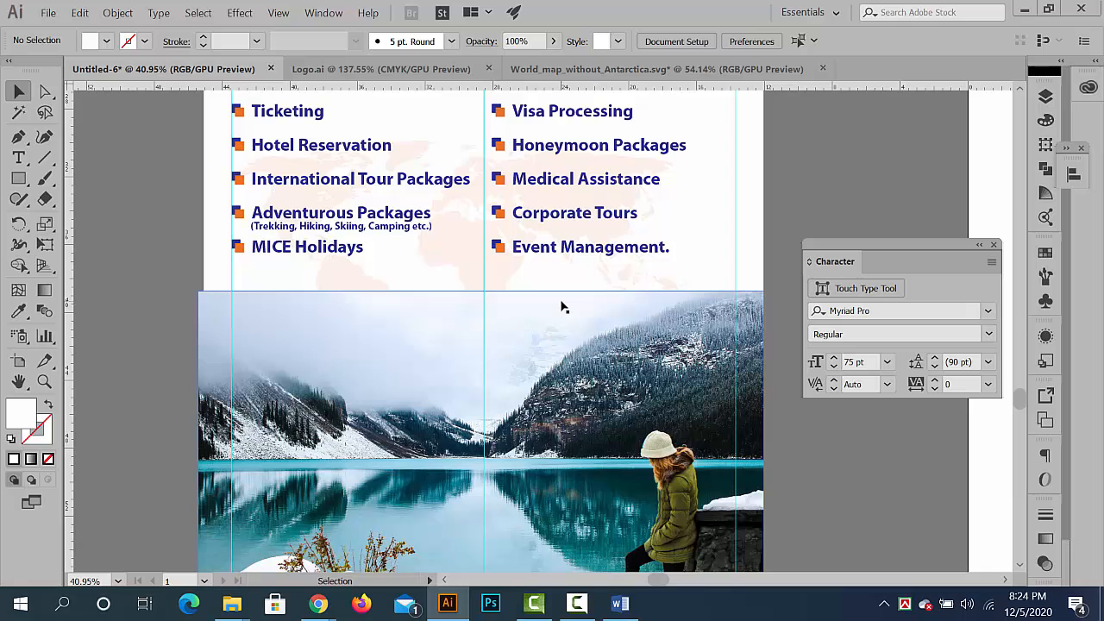
click(493, 273)
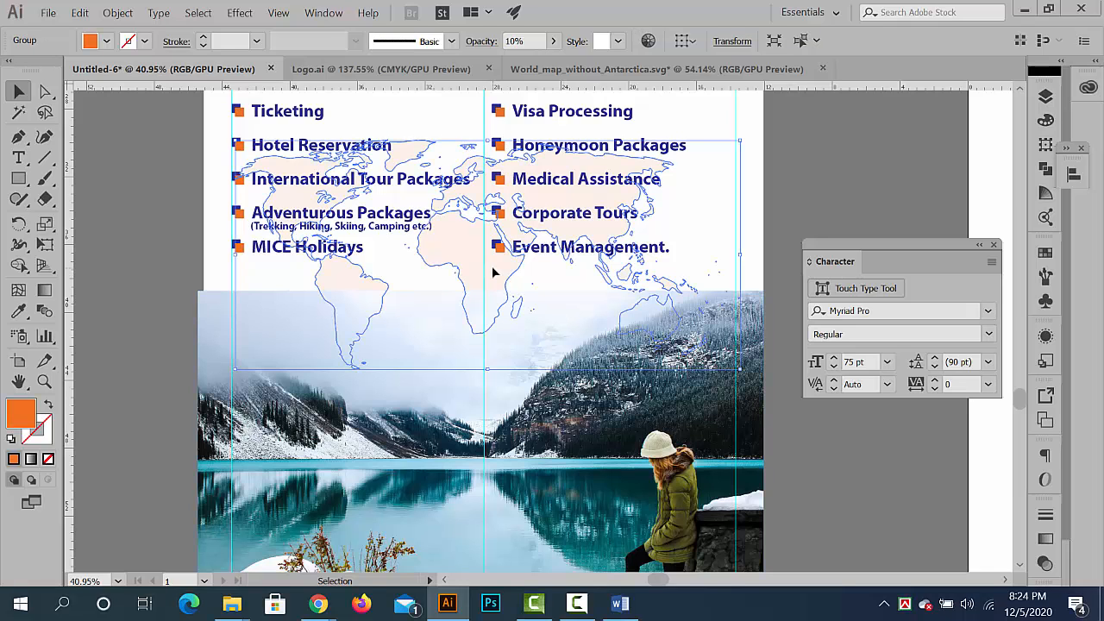
click(161, 257)
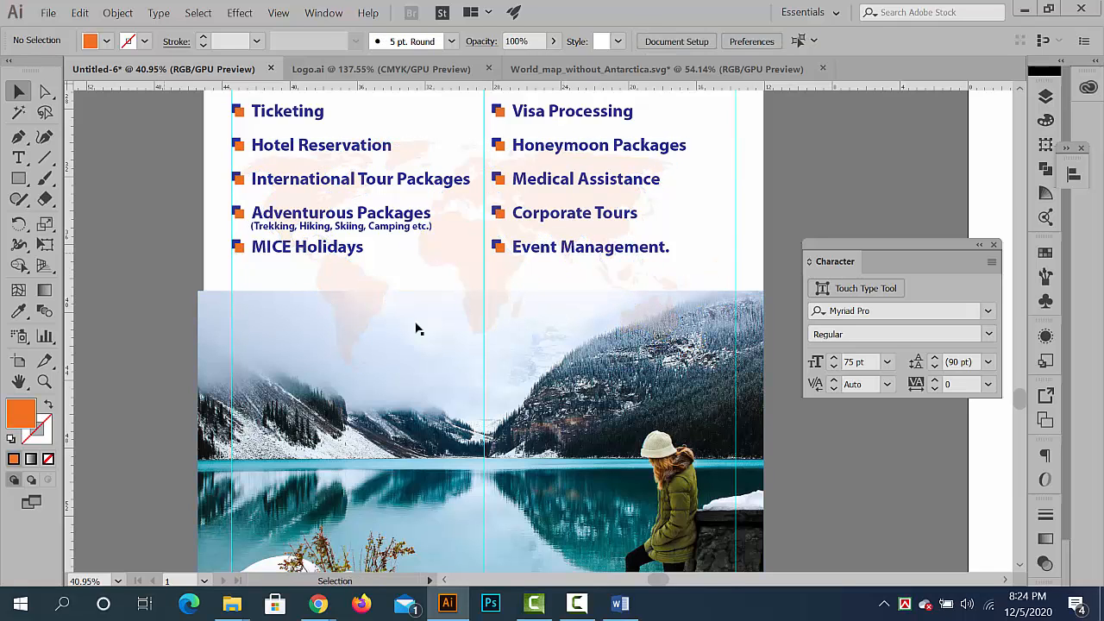
- Duplicate the orange bar behind CALL US NOW, without its text, onto the upper part of the lake photo
drag(541, 340, 456, 342)
scroll(555, 369, up, 2)
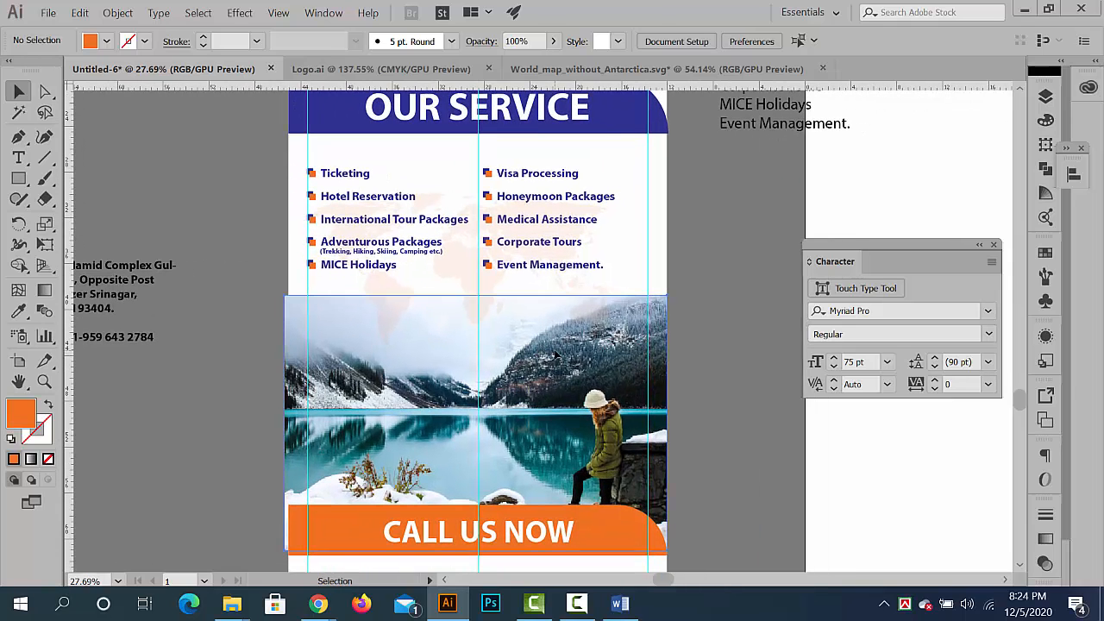
click(556, 355)
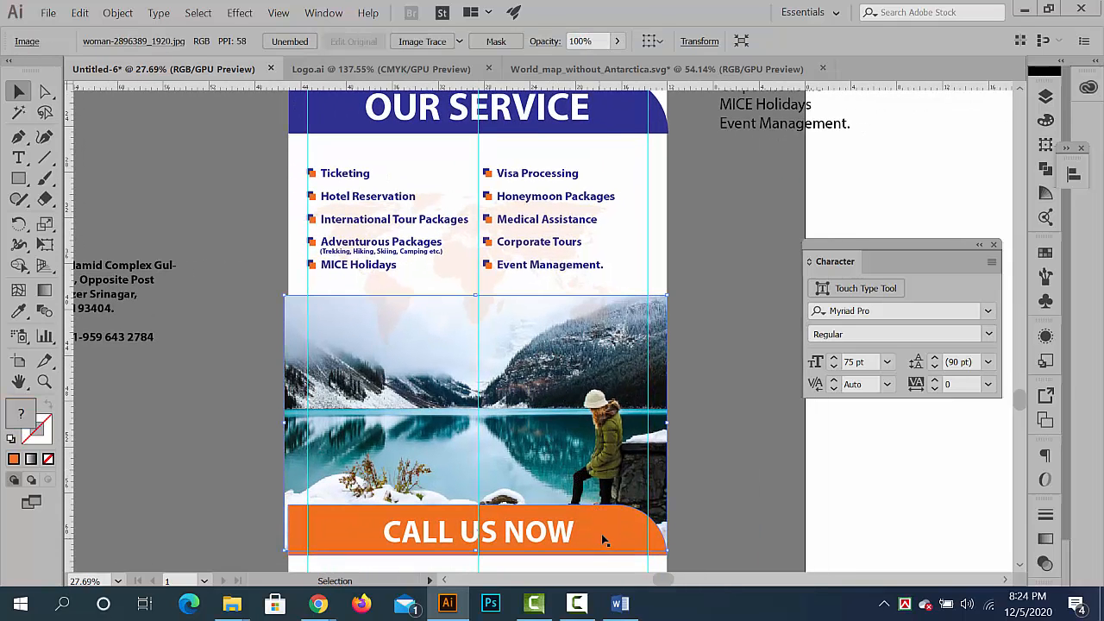
drag(564, 374, 496, 412)
click(551, 542)
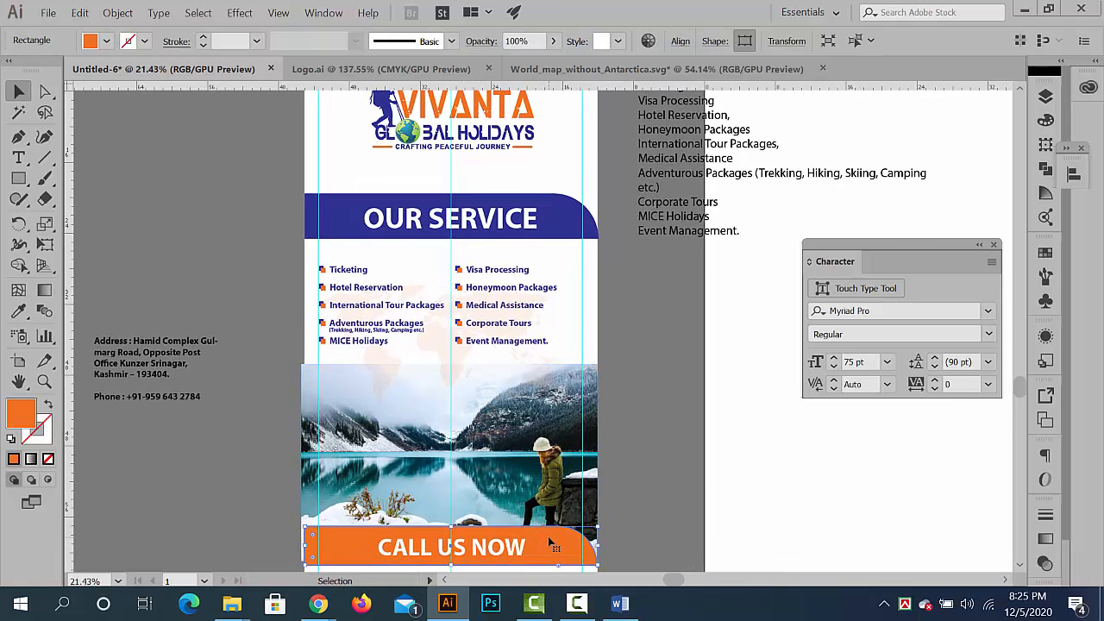
drag(557, 518, 314, 377)
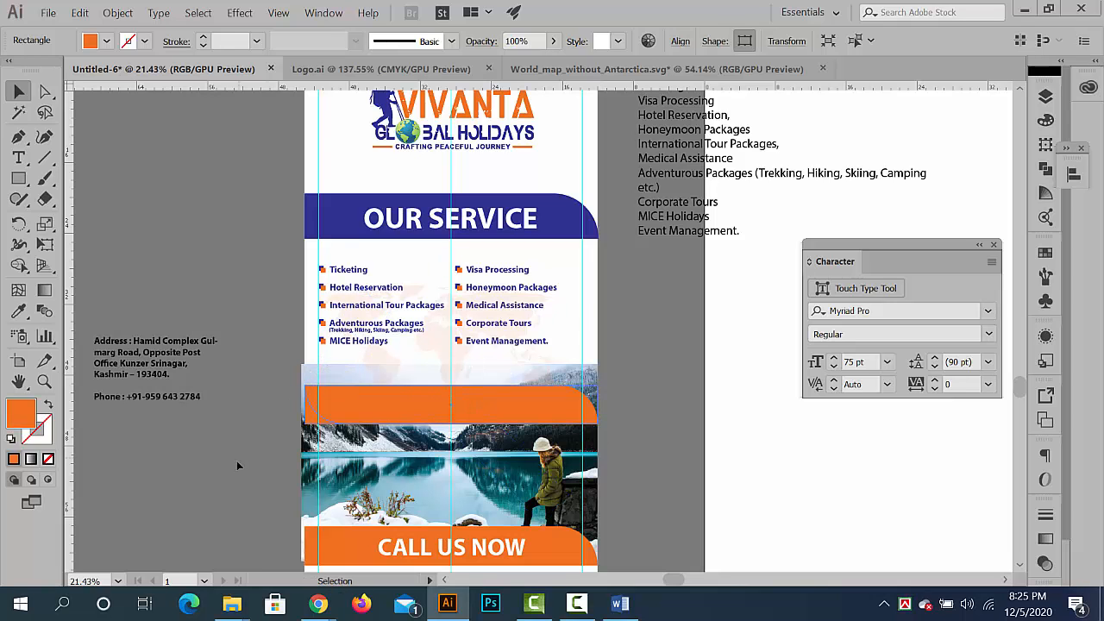
- Rotate the duplicated orange bar 180° and place it over the lake photo's top edge, directly beneath the service list
click(238, 462)
scroll(584, 412, up, 3)
drag(584, 411, 691, 378)
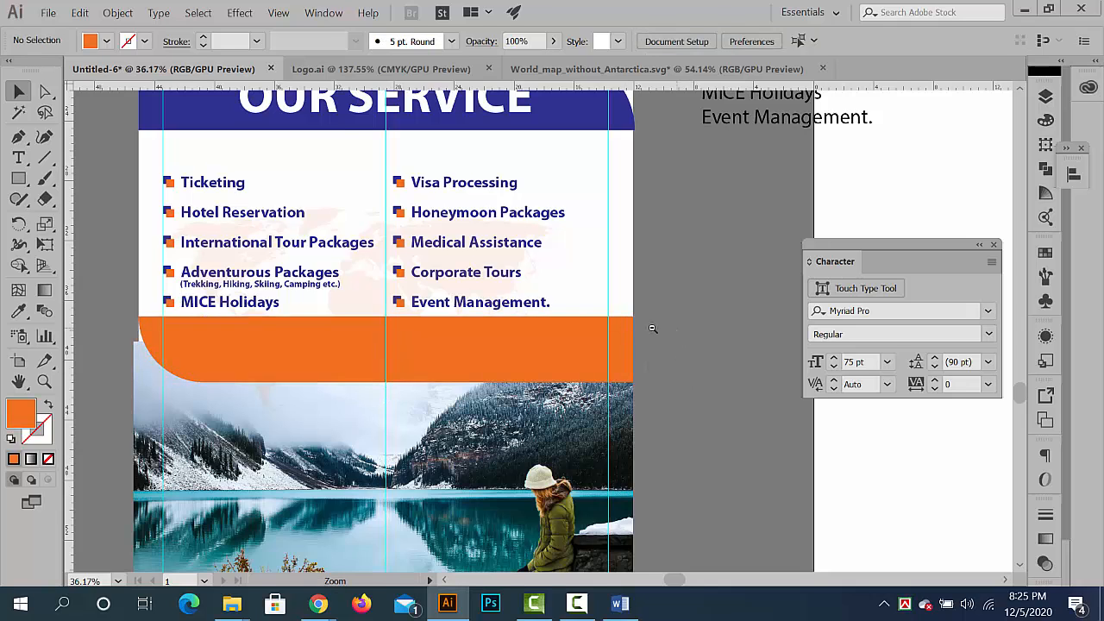
alt+scroll(653, 325, down, 1)
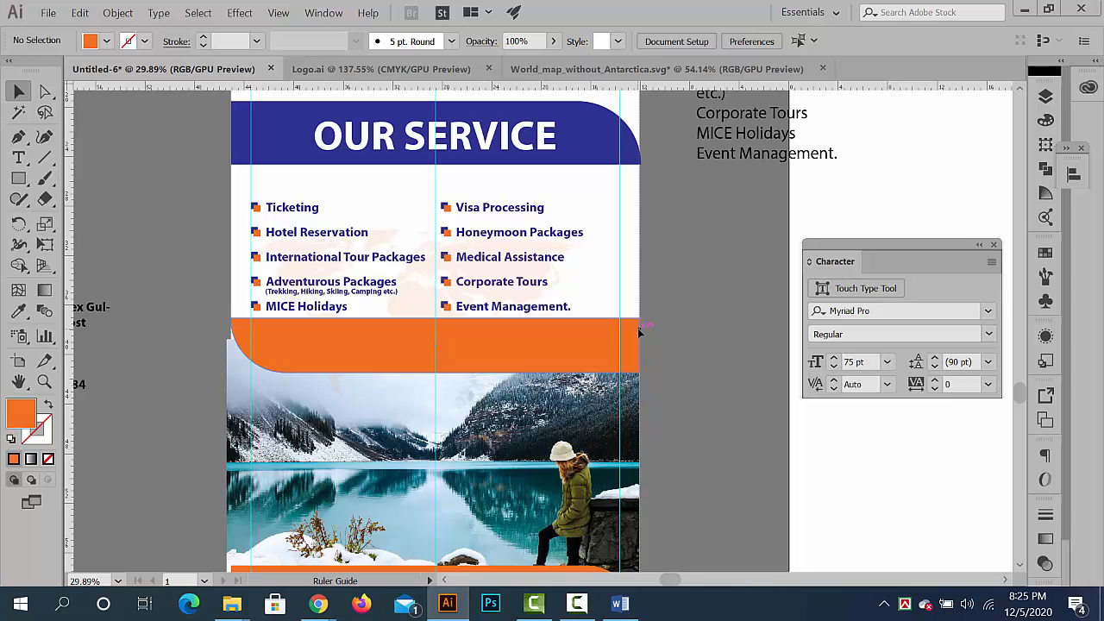
scroll(681, 345, up, 4)
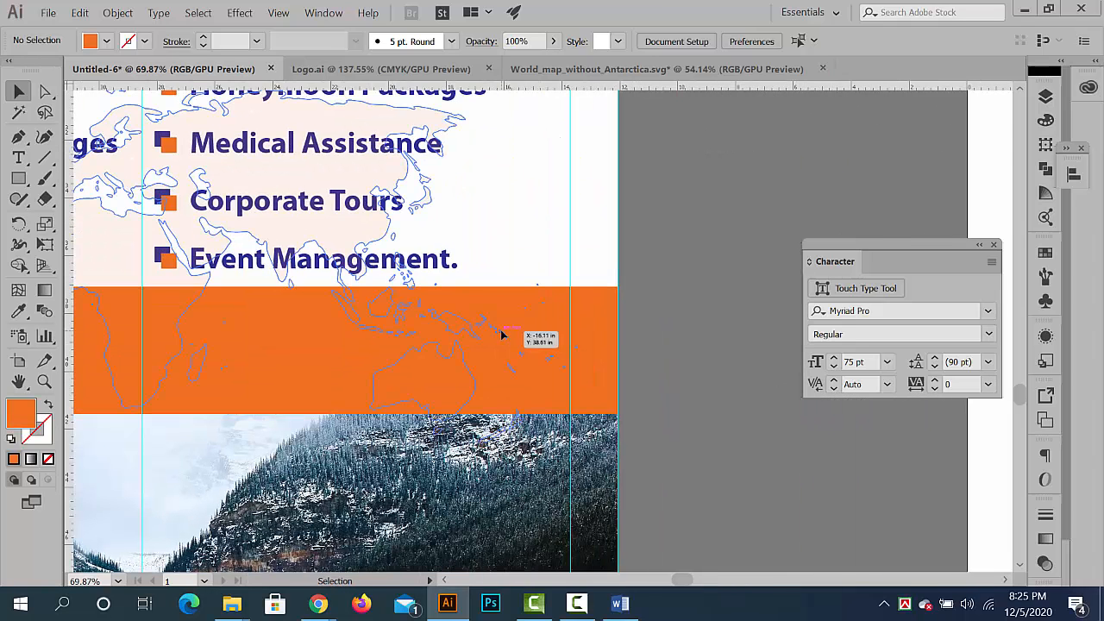
click(603, 324)
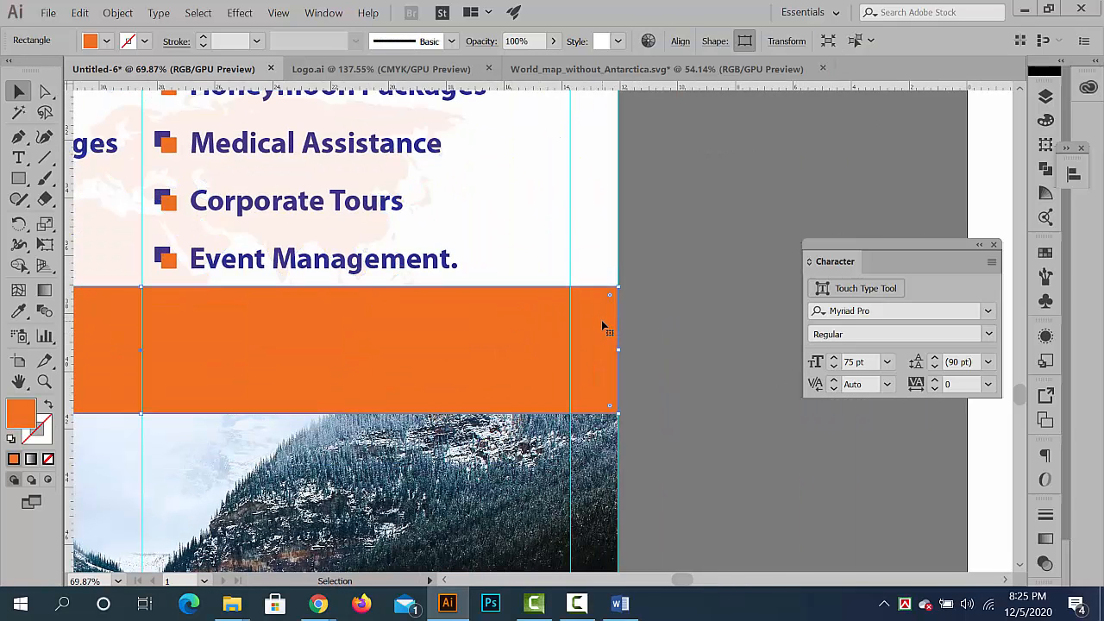
drag(652, 331, 596, 328)
drag(608, 435, 560, 442)
key(ctrl+z)
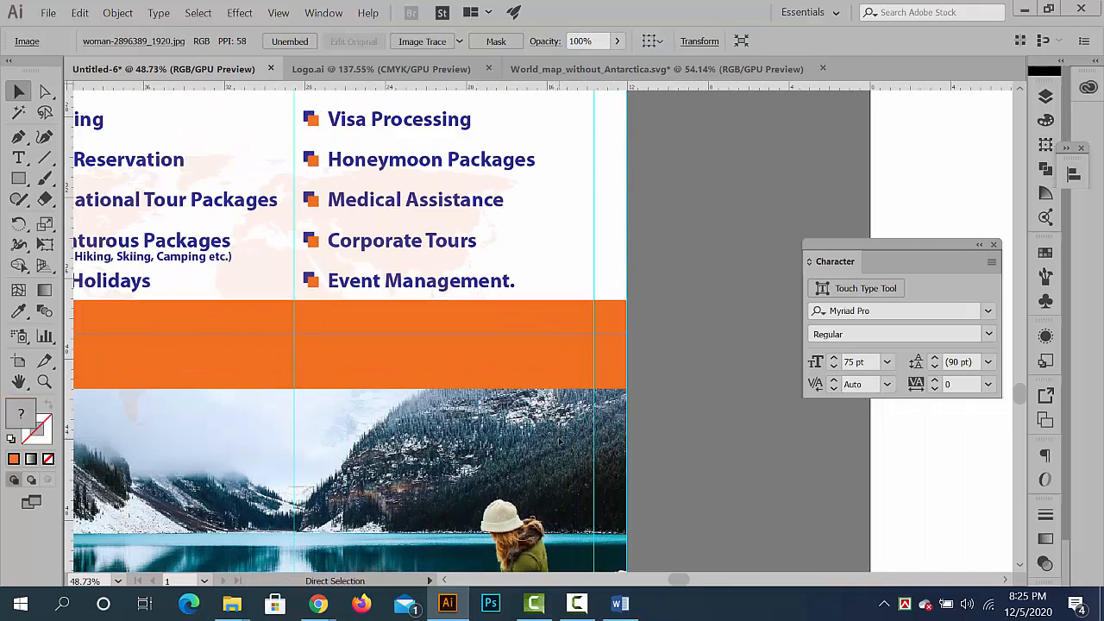
click(701, 437)
- Move the rotated orange bar down slightly to widen the gap beneath the service list while still covering the photo's top edge
scroll(701, 437, down, 6)
drag(485, 436, 423, 338)
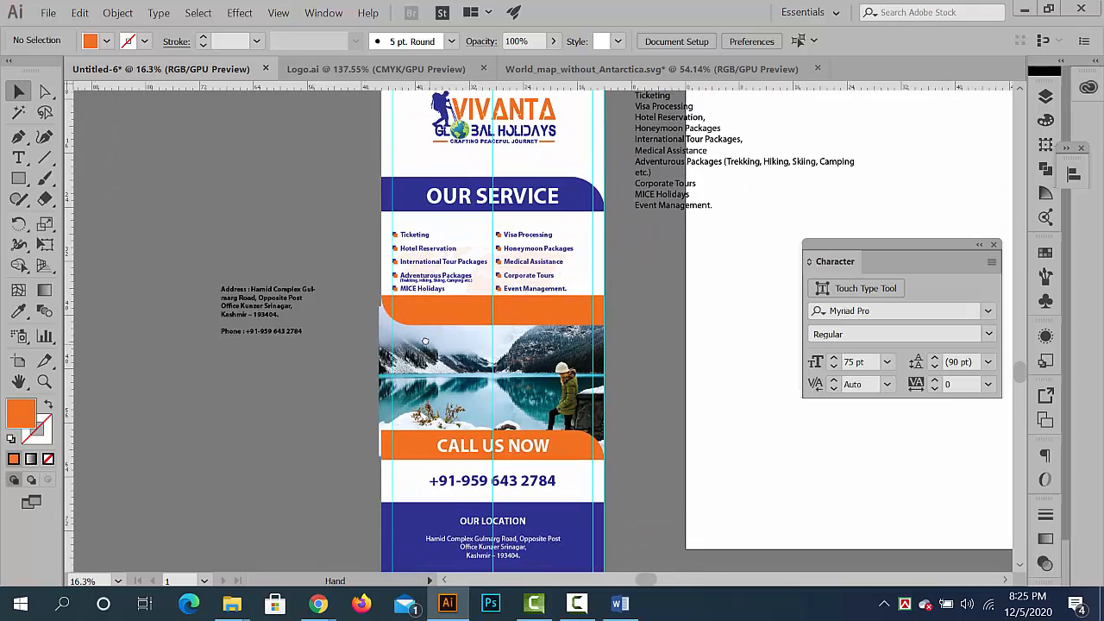
scroll(421, 325, up, 3)
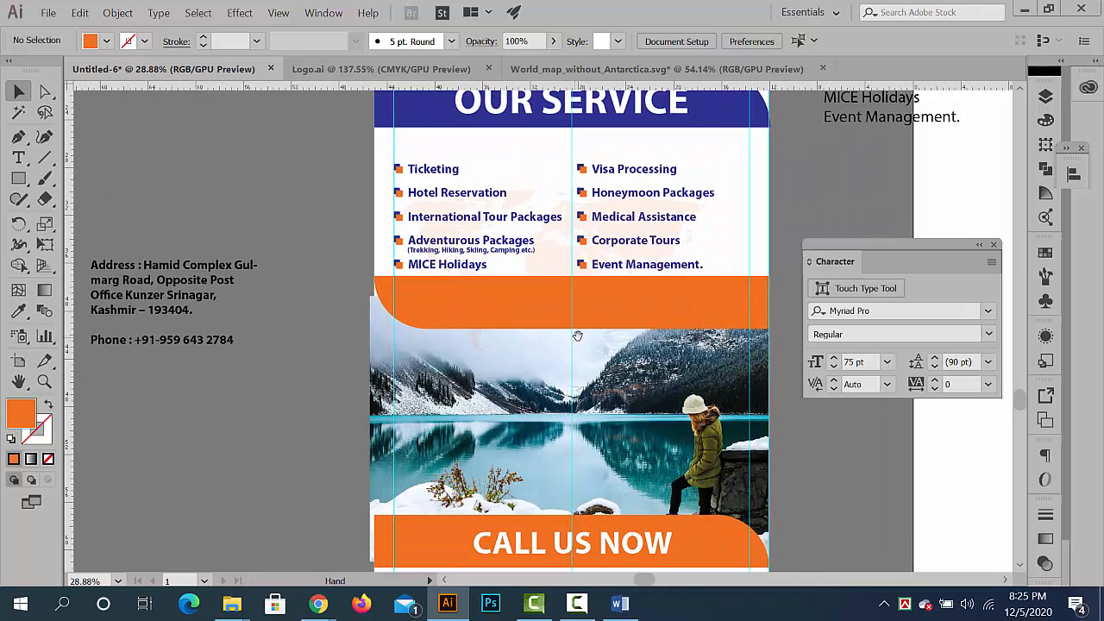
scroll(763, 369, down, 3)
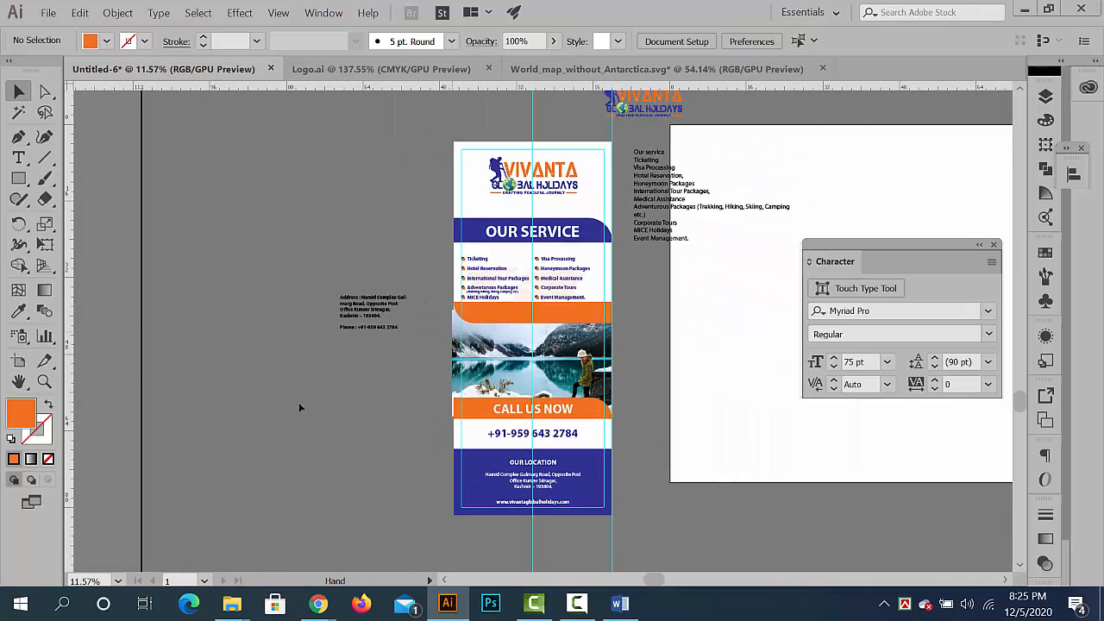
scroll(501, 268, up, 6)
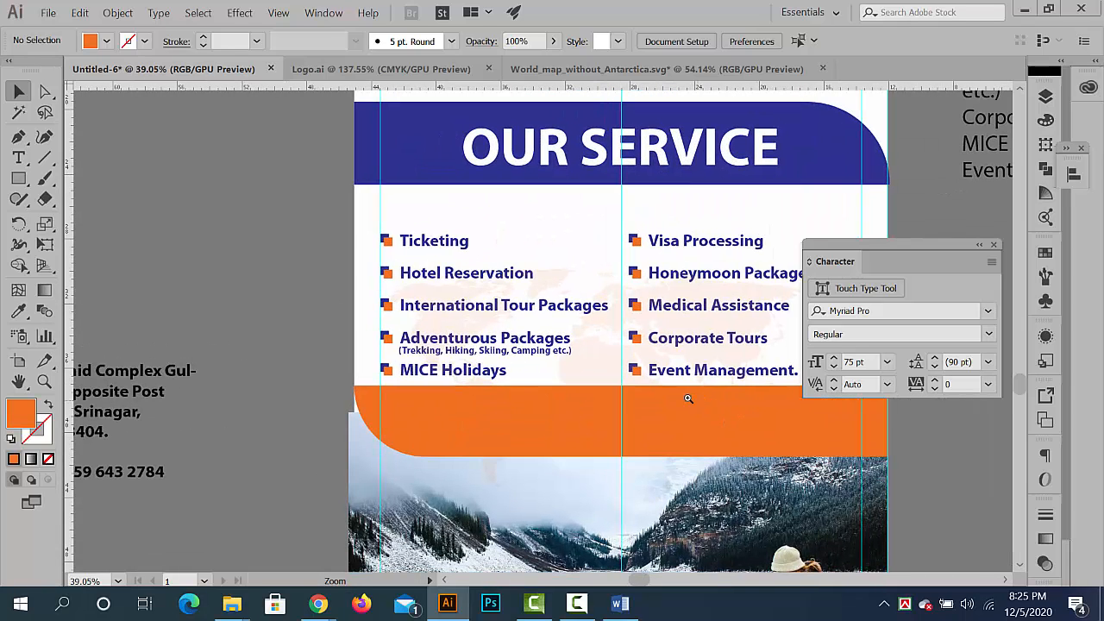
scroll(688, 398, down, 2)
click(616, 359)
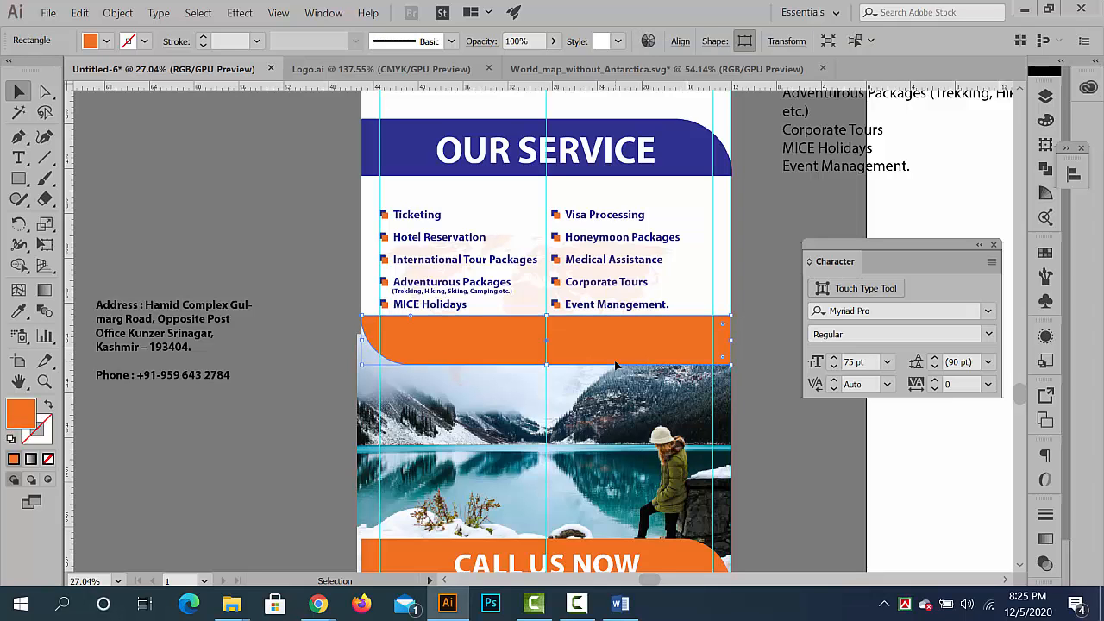
scroll(406, 316, up, 5)
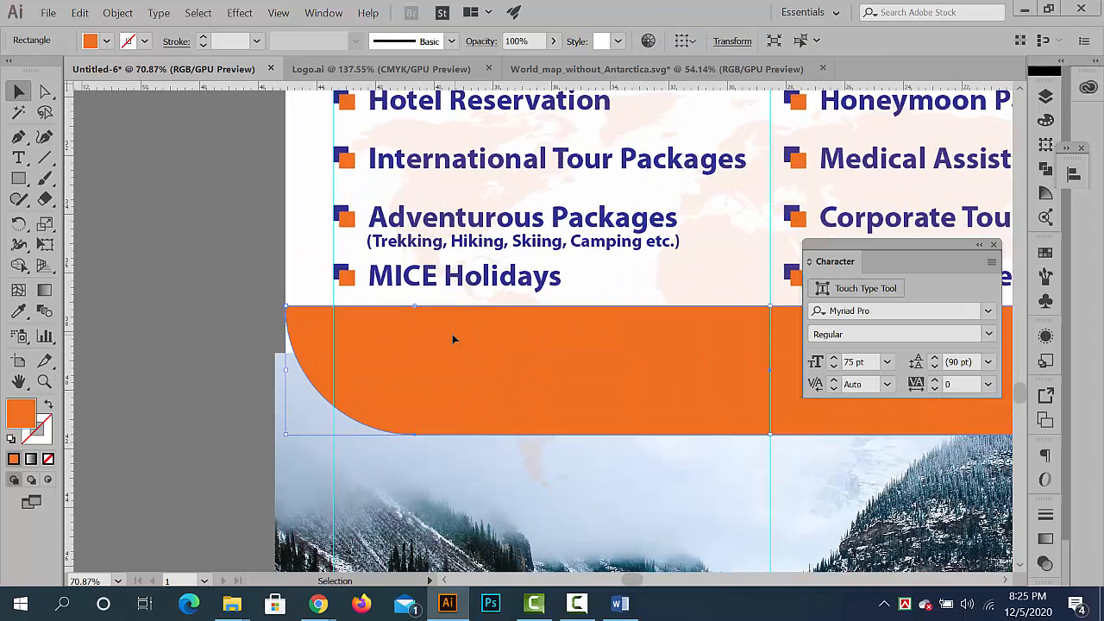
drag(452, 334, 447, 398)
key(ctrl+shift+a)
ctrl+alt+click(397, 334)
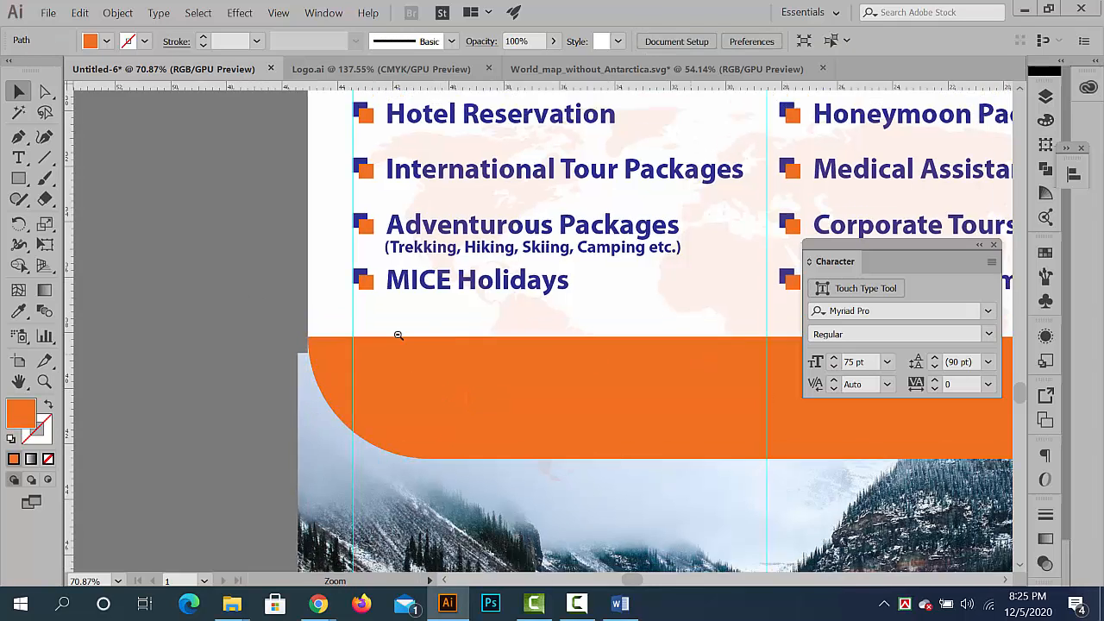
- Move the loose address and phone text block beside the banner higher up, clear of the artwork
drag(398, 335, 267, 323)
drag(454, 306, 283, 253)
drag(473, 331, 571, 375)
key(ctrl+shift+a)
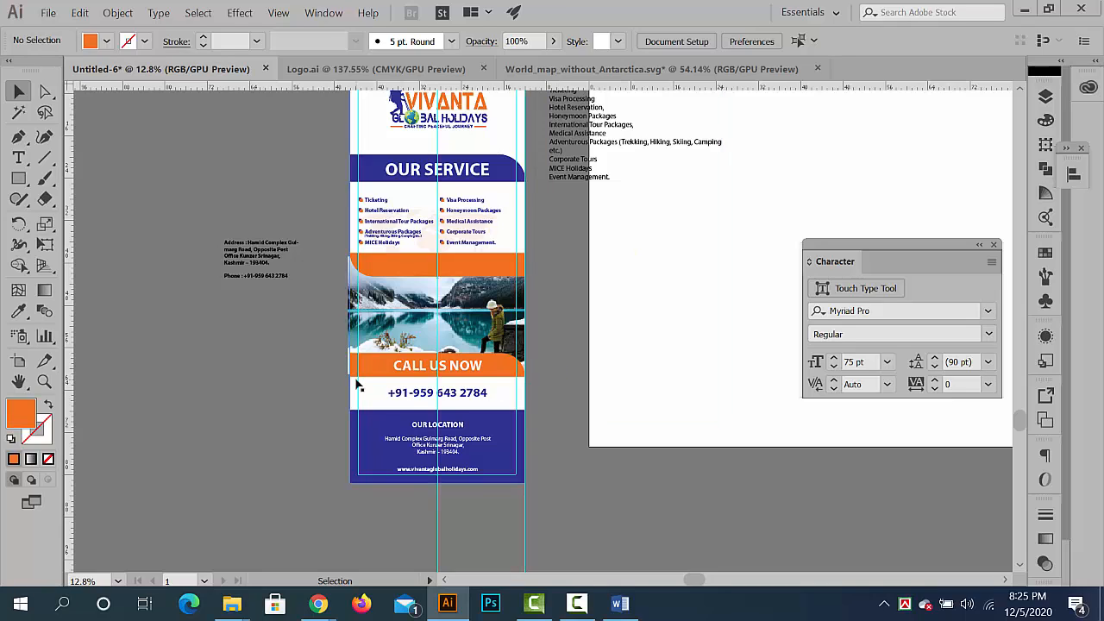
scroll(254, 304, up, 1)
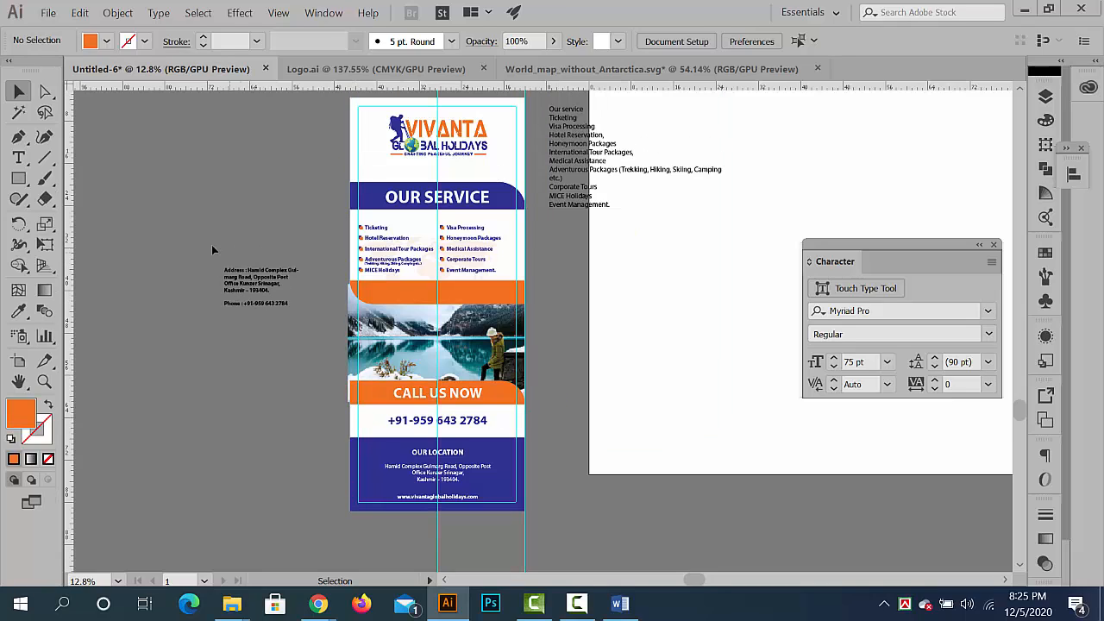
click(271, 294)
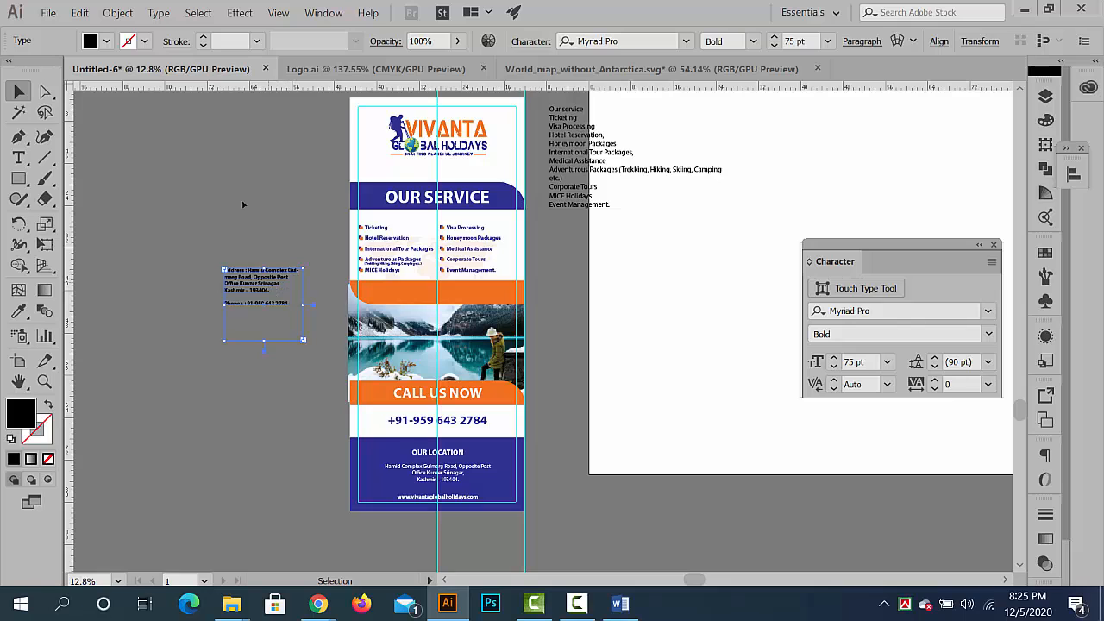
drag(243, 204, 238, 127)
click(301, 274)
- Create a black rectangle 33 in wide and 78 in high beside the banner
scroll(507, 432, down, 2)
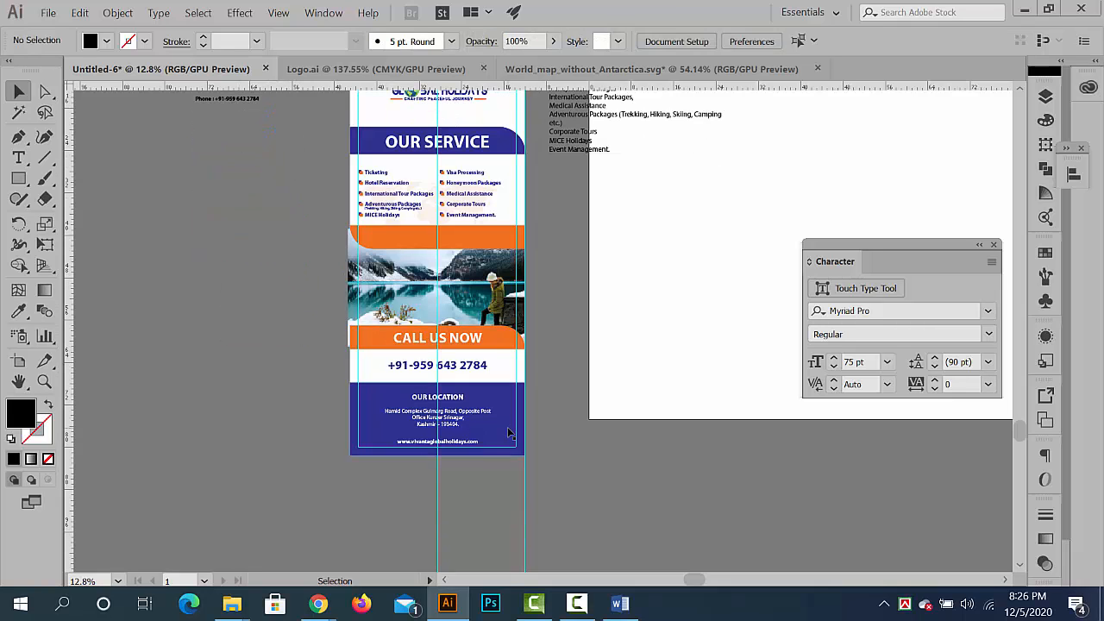
scroll(393, 221, up, 5)
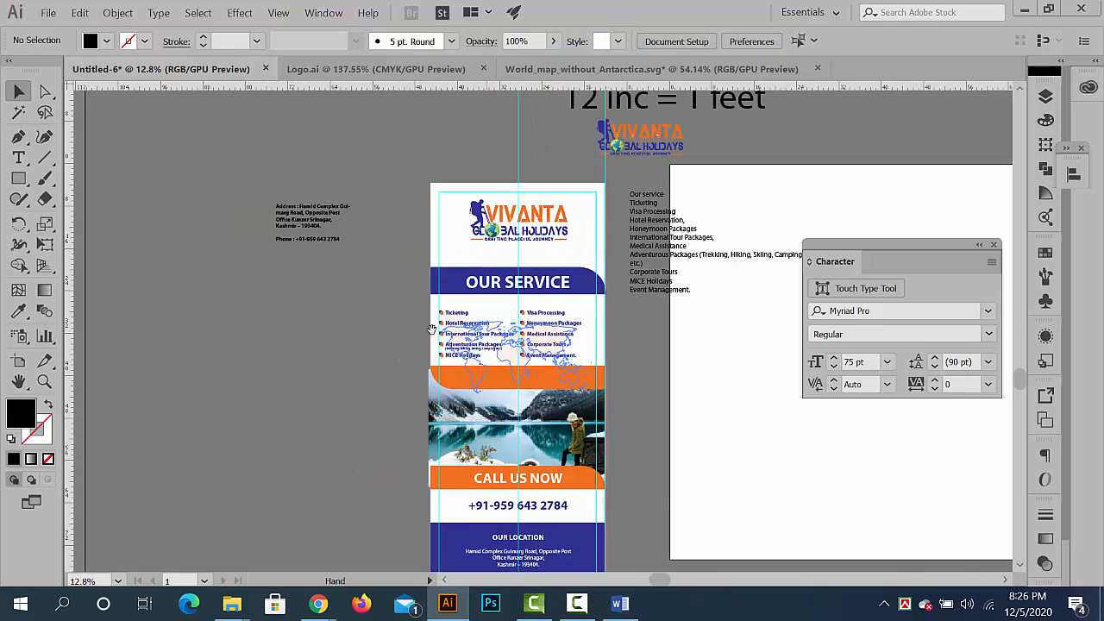
key(m)
click(299, 345)
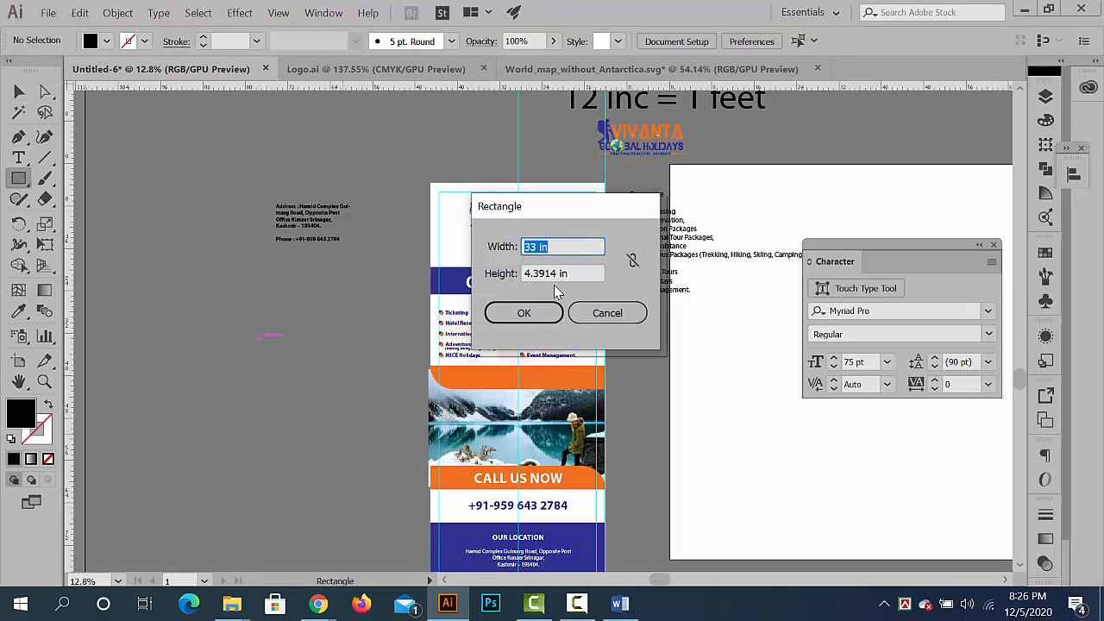
key(Tab)
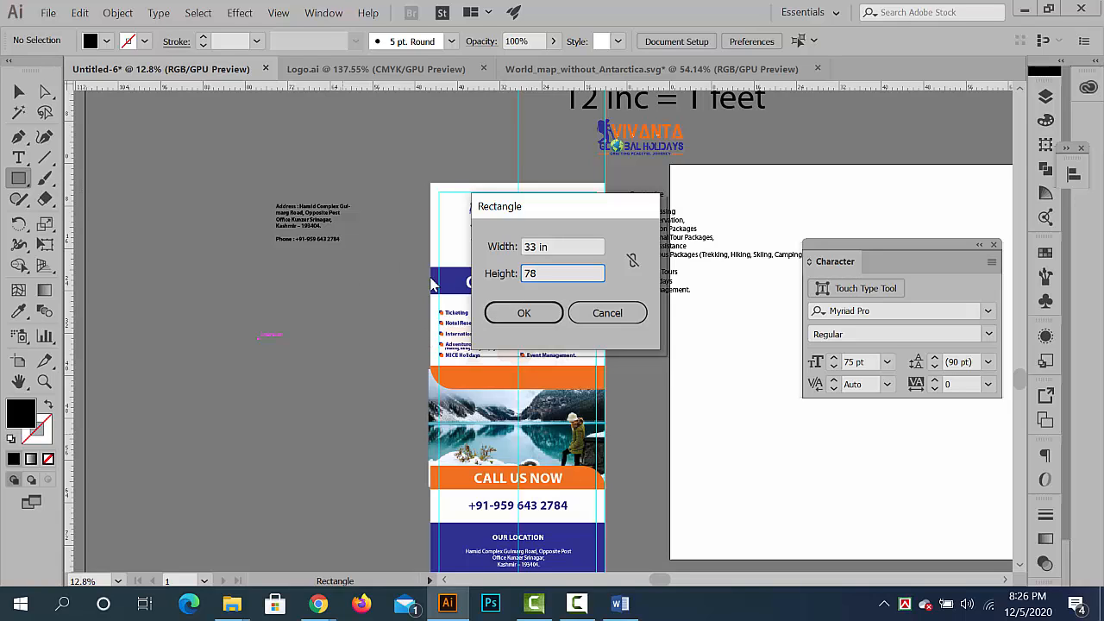
click(521, 313)
click(18, 91)
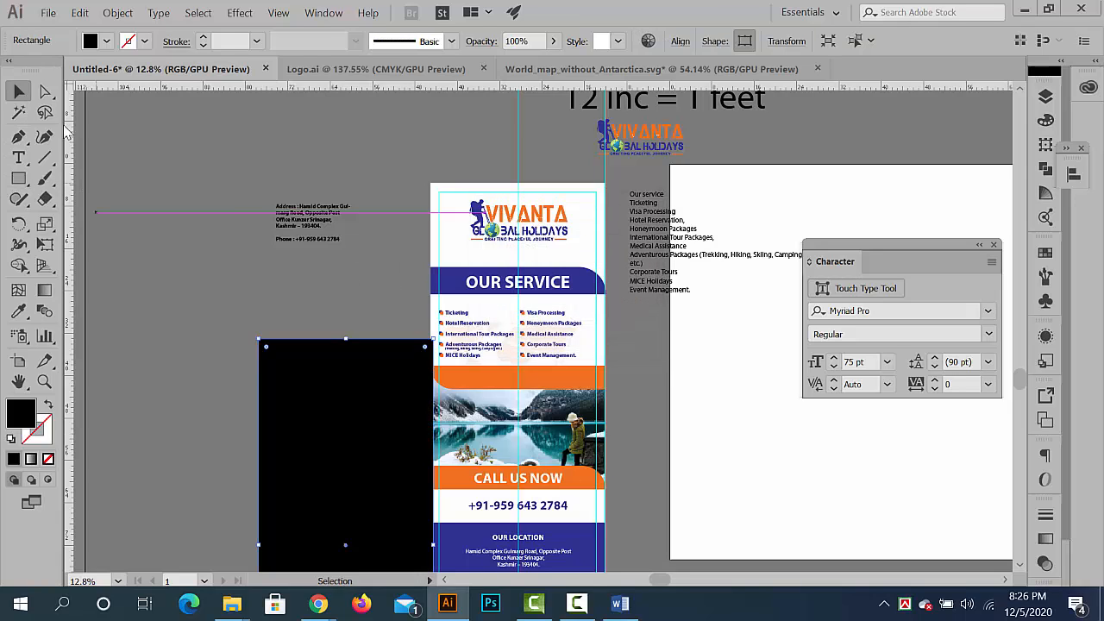
- Move the black rectangle over the banner so its upper-left corner and edges align exactly with the banner background
drag(353, 392, 380, 240)
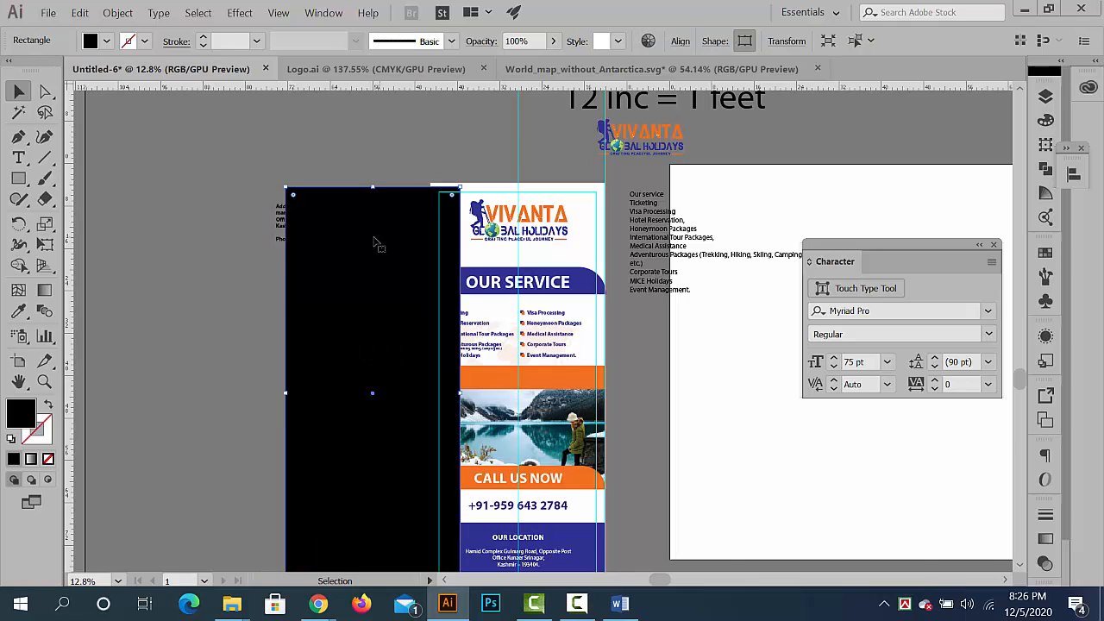
drag(343, 203, 537, 276)
drag(395, 214, 413, 292)
drag(338, 270, 669, 141)
drag(626, 188, 486, 409)
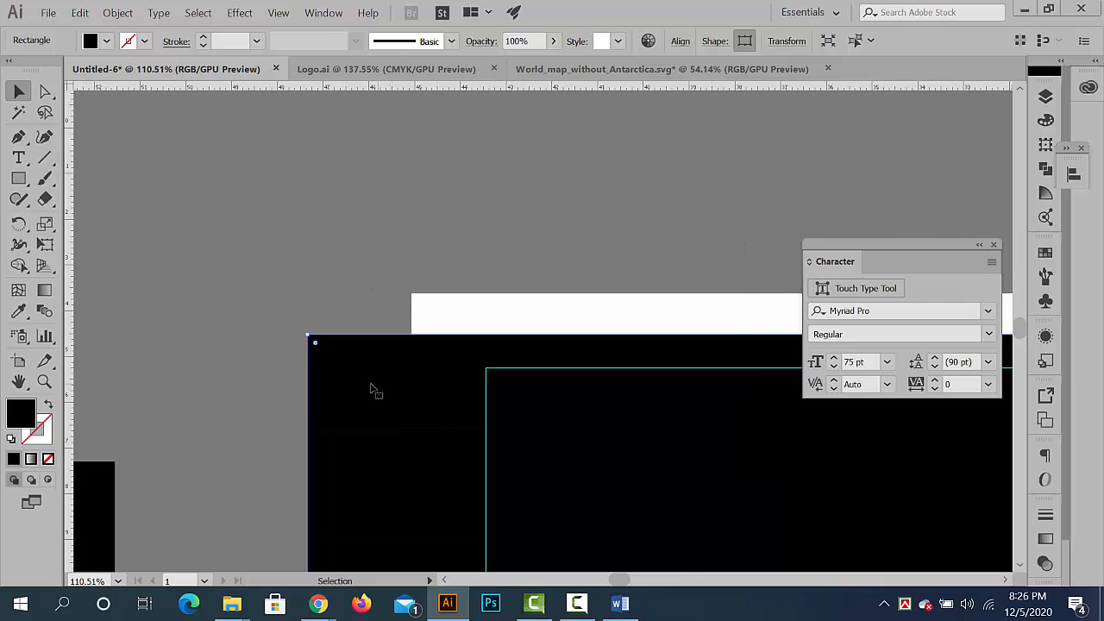
drag(371, 390, 544, 334)
drag(473, 305, 626, 411)
drag(542, 271, 691, 371)
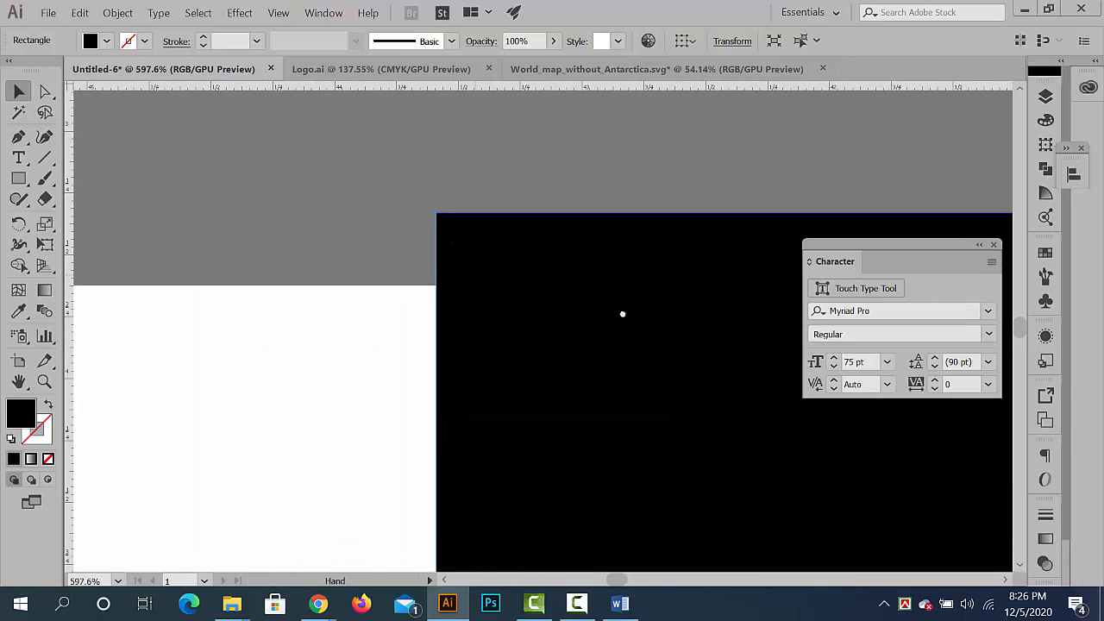
drag(622, 313, 795, 317)
drag(653, 252, 286, 320)
click(374, 211)
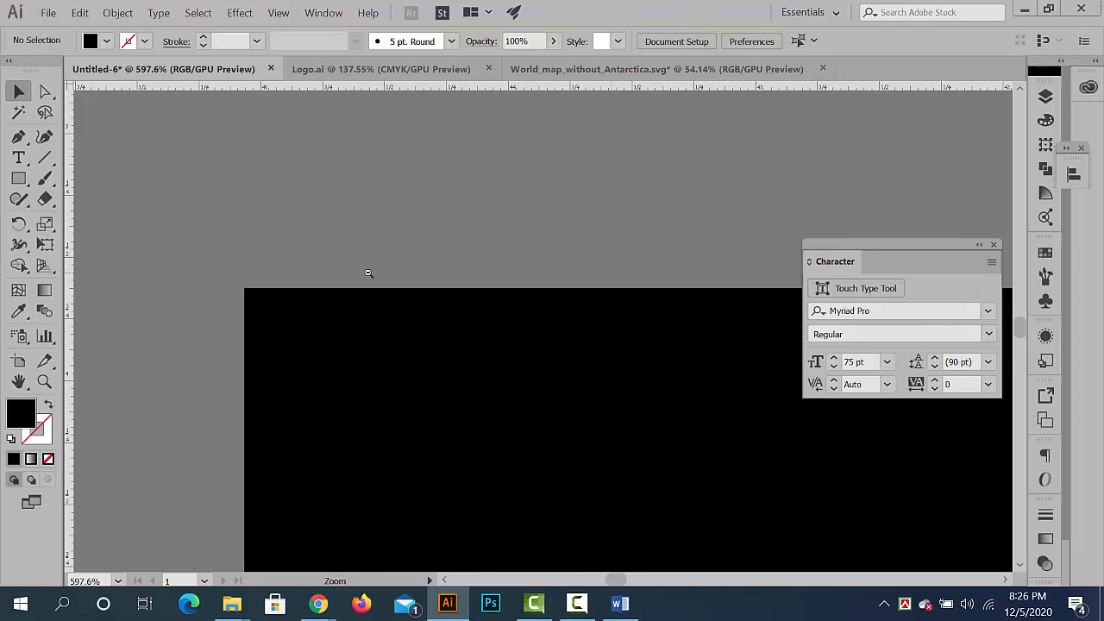
- Unlock the guides, delete the two full-height vertical guides crossing the banner, and lock the remaining guides again
drag(601, 277, 270, 235)
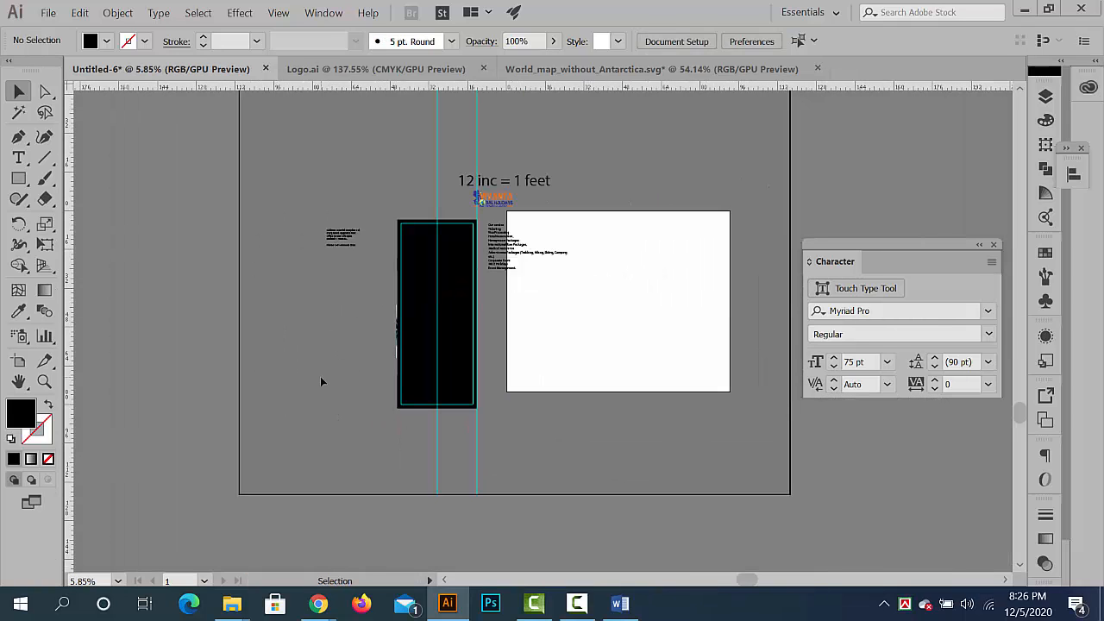
right_click(321, 380)
click(380, 257)
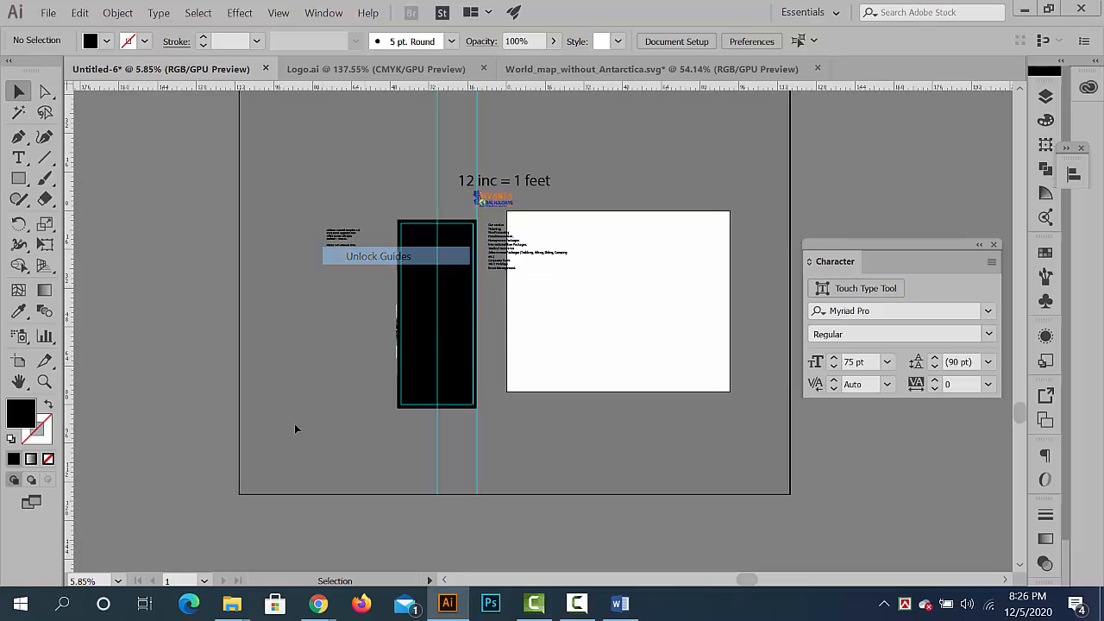
drag(294, 423, 633, 499)
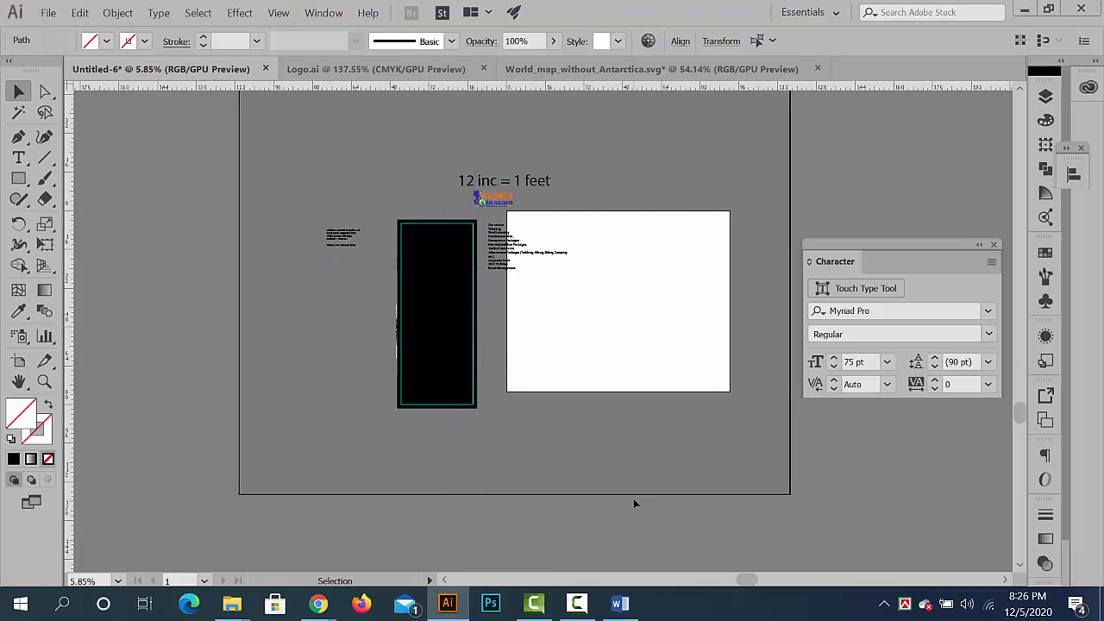
key(Delete)
right_click(274, 372)
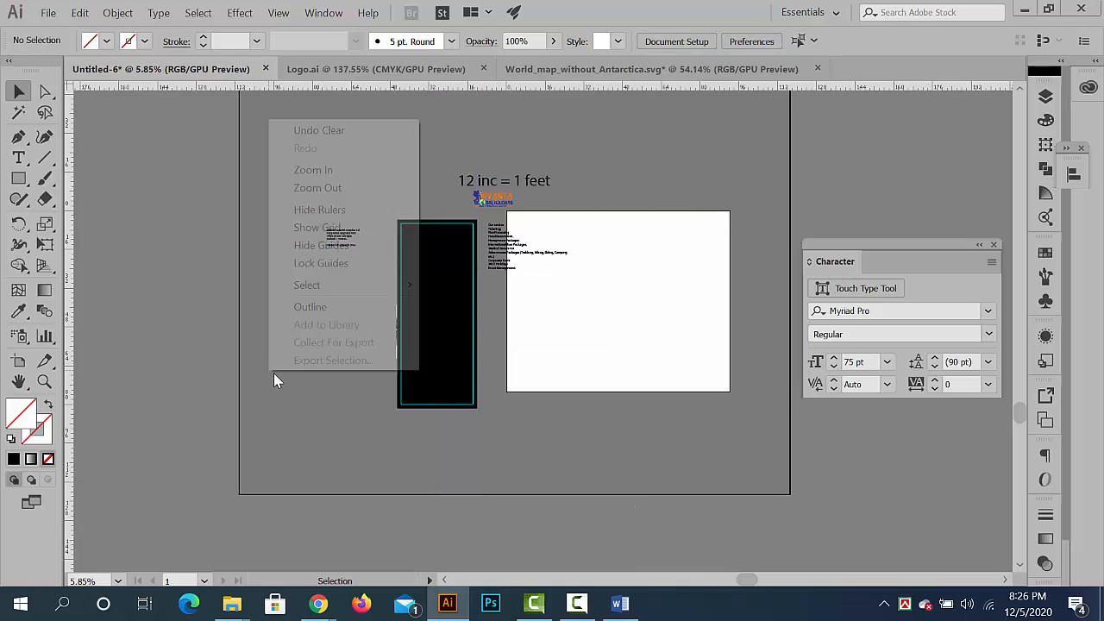
click(321, 263)
- Clip all the banner artwork to the black rectangle with a clipping mask
scroll(493, 481, up, 3)
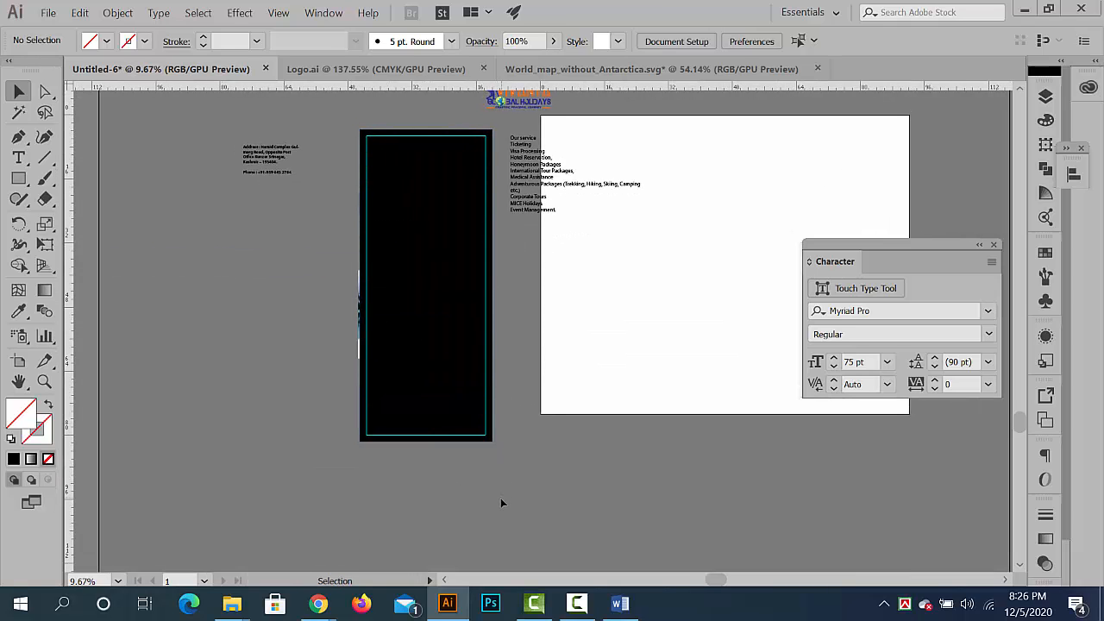
key(ctrl+a)
right_click(418, 284)
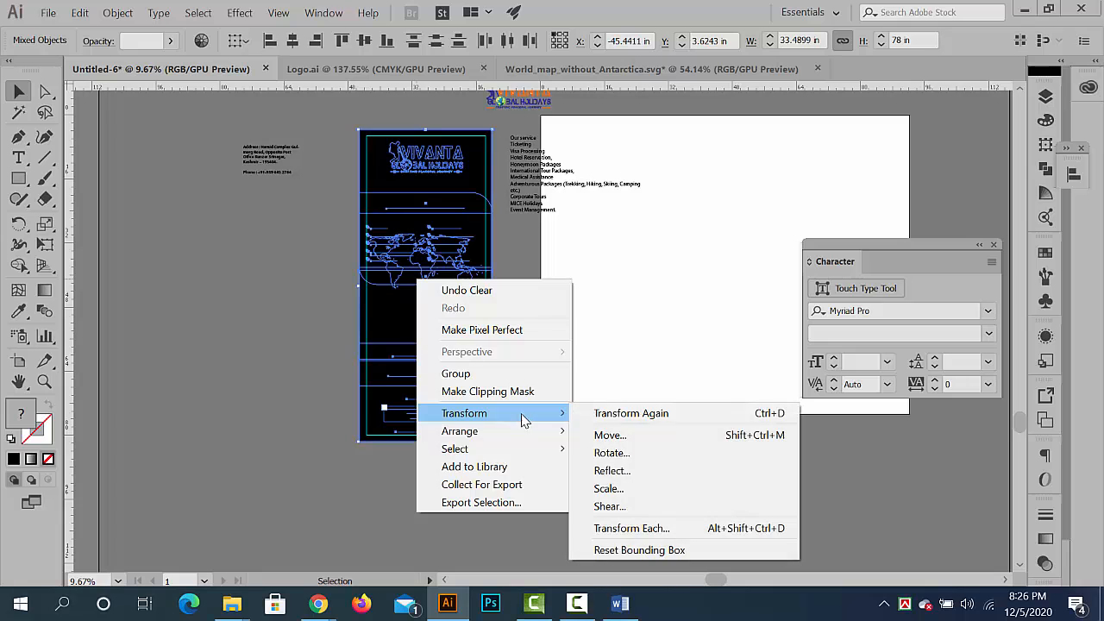
click(487, 397)
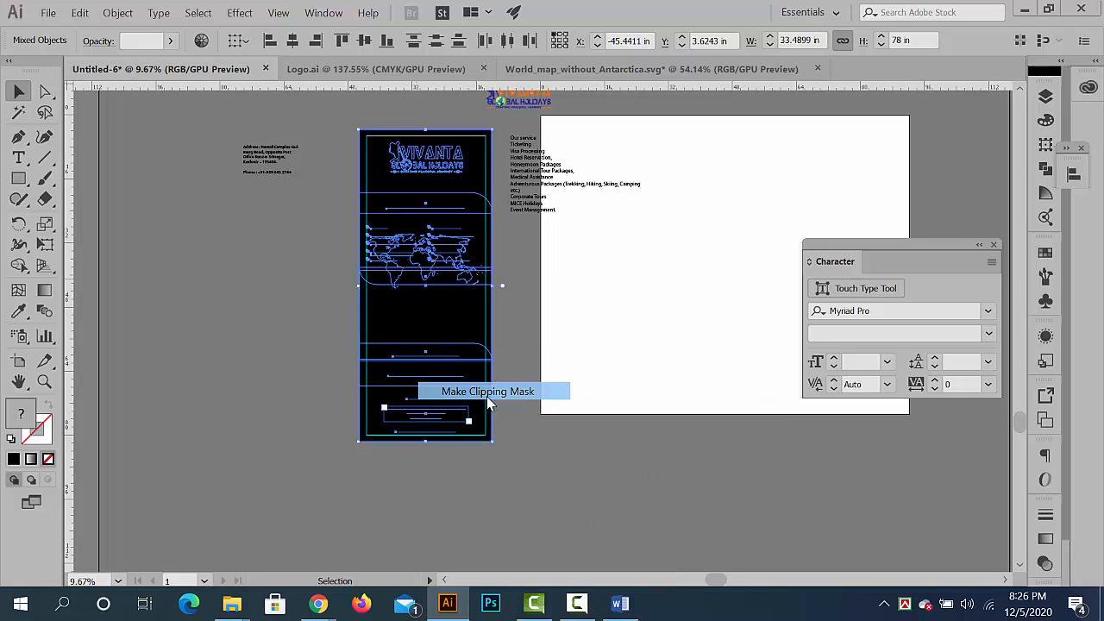
- Nudge the orange bar above the lake photo slightly downward within the clipped banner, and leave isolation mode
click(595, 487)
key(ctrl+space)
drag(356, 282, 585, 412)
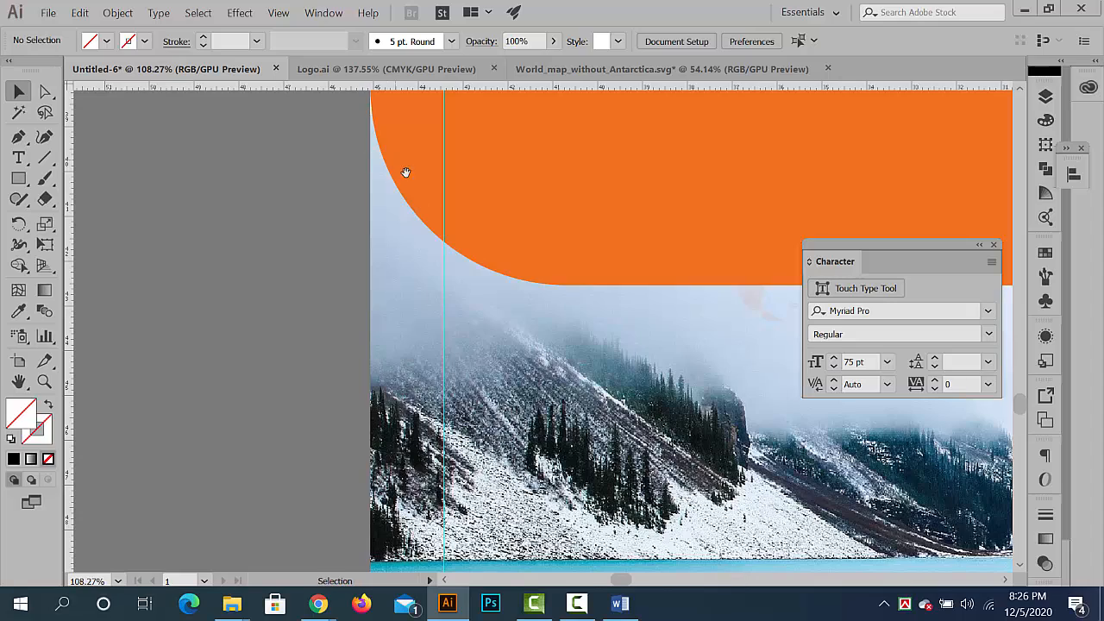
drag(404, 173, 668, 483)
key(ctrl+space)
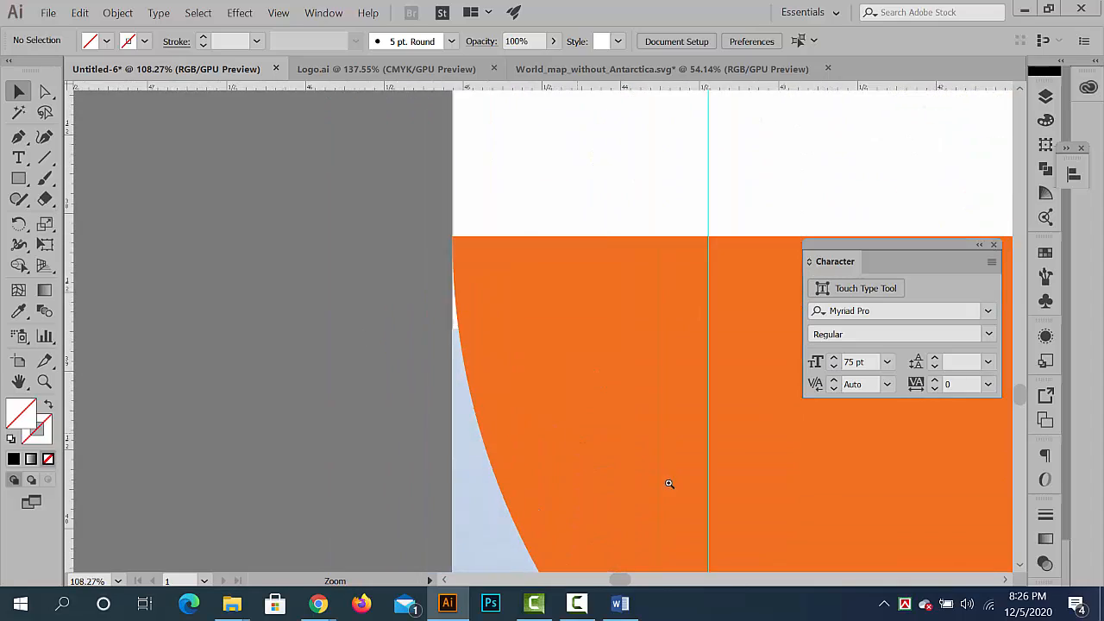
key(ctrl+space)
drag(663, 312, 182, 221)
key(space)
double_click(322, 268)
double_click(286, 279)
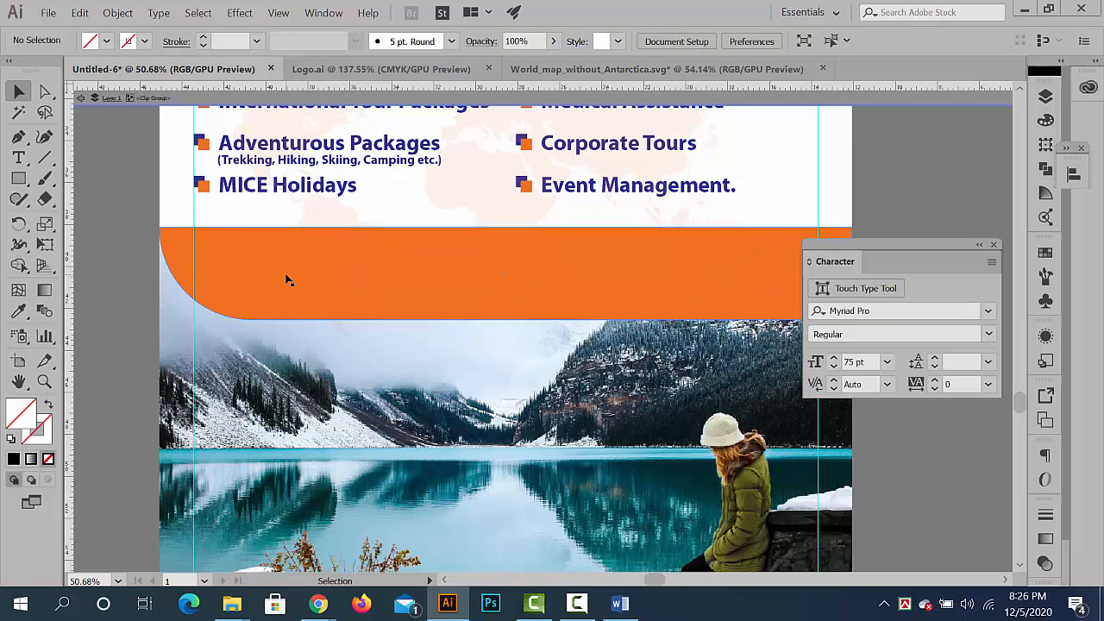
key(Down)
key(Down)
key(Down)
key(Down)
key(Down)
key(Down)
key(Down)
key(Down)
key(Down)
key(Down)
key(Down)
key(Down)
key(Down)
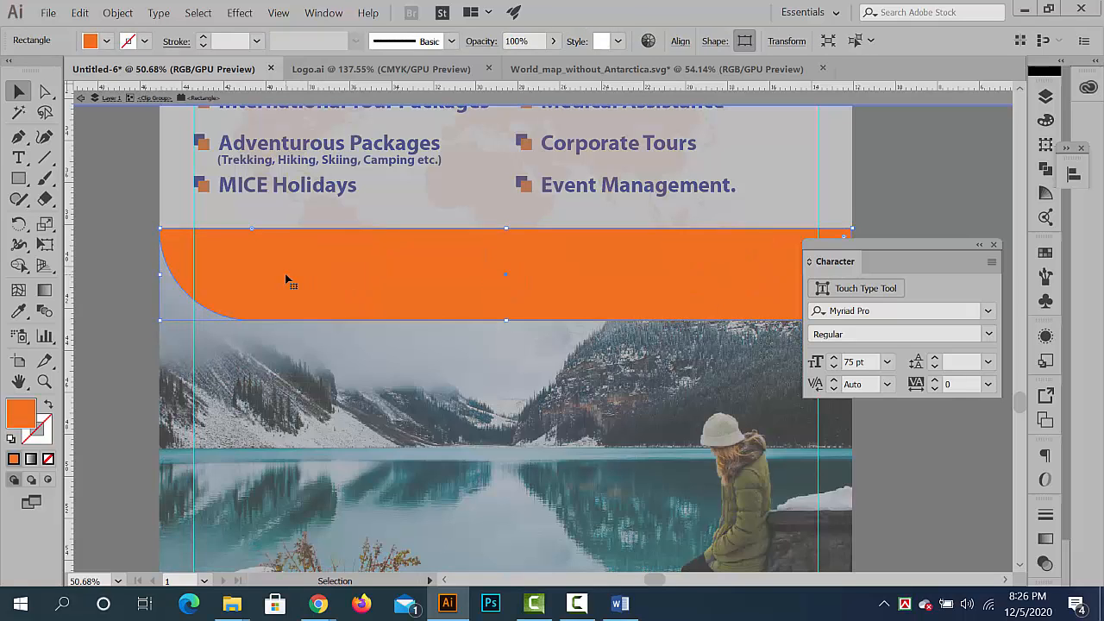
double_click(117, 218)
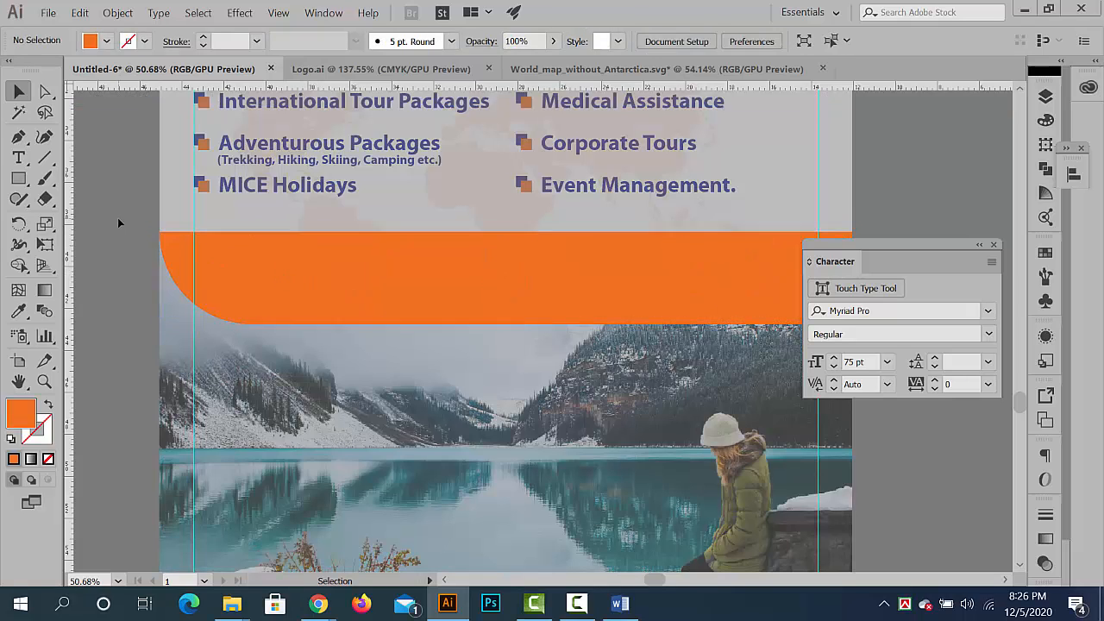
- Delete the leftover address text block and the leftover plain services list lying outside the banner
key(ctrl+space)
drag(130, 221, 404, 319)
drag(449, 369, 364, 297)
click(248, 186)
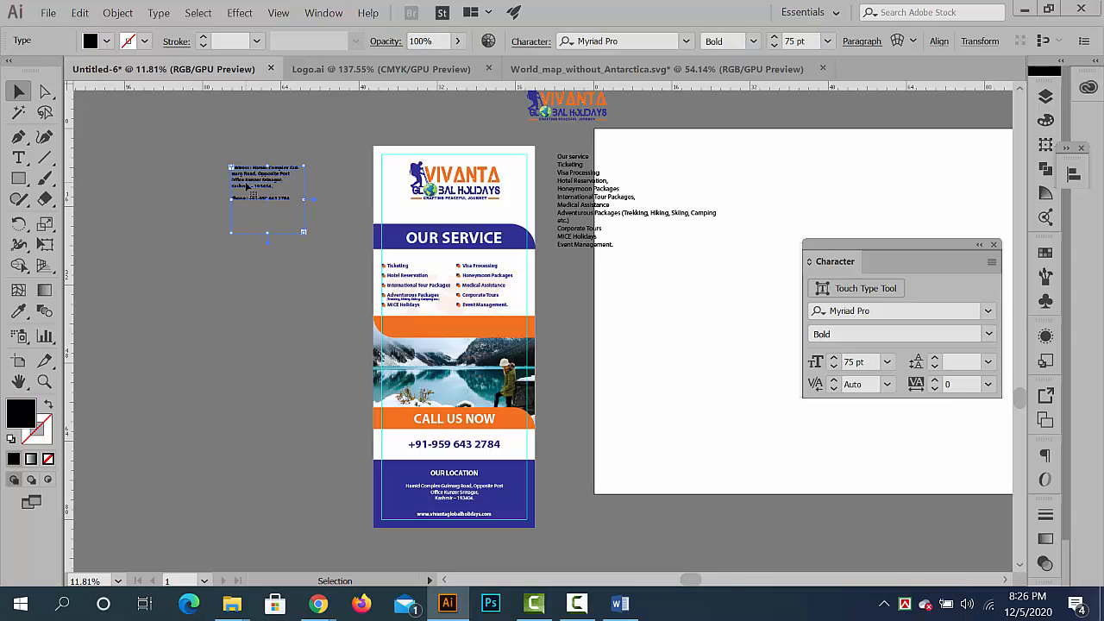
key(Delete)
drag(679, 306, 527, 166)
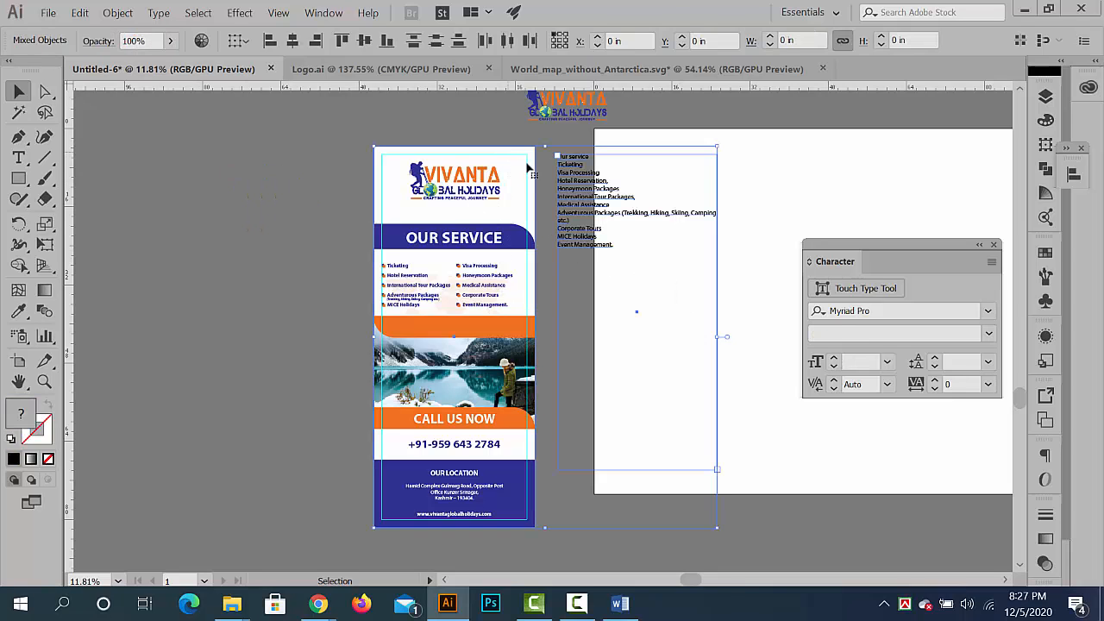
drag(678, 277, 585, 162)
key(Delete)
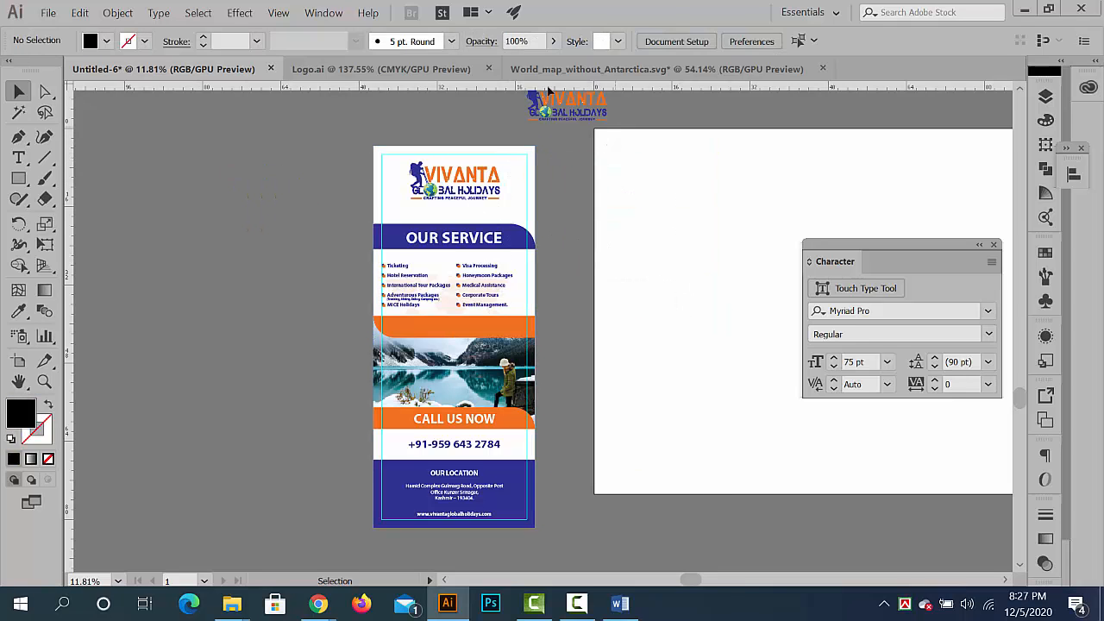
- Shift the second column of service entries, from Visa Processing to Event Management, slightly toward the banner's right margin guide within the clip group
scroll(549, 95, up, 1)
click(549, 123)
click(552, 438)
drag(552, 438, 518, 398)
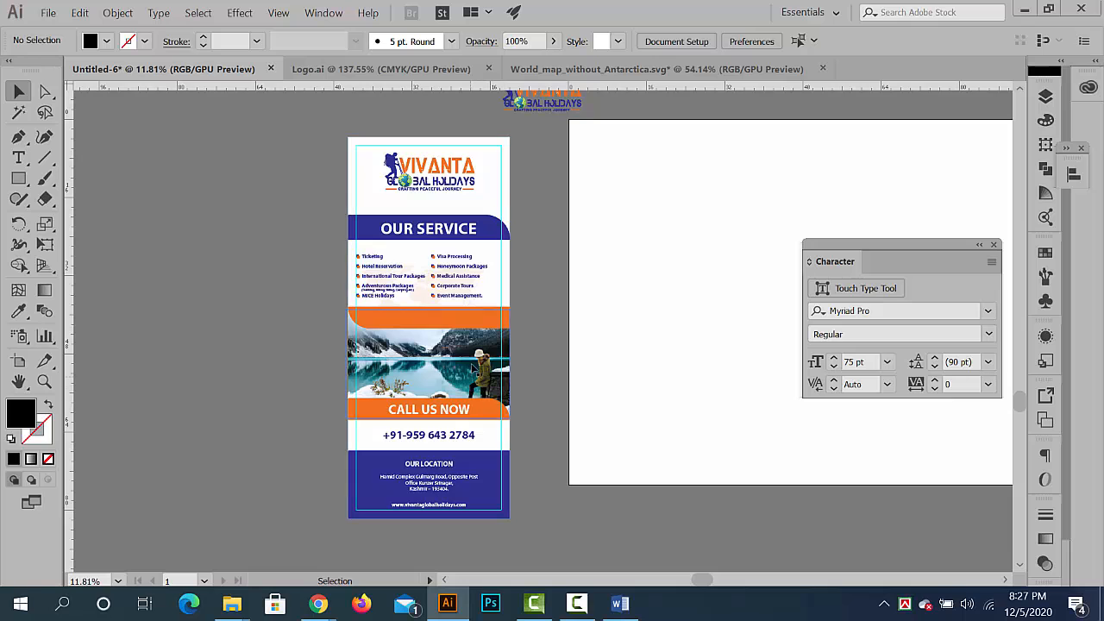
drag(448, 294, 567, 313)
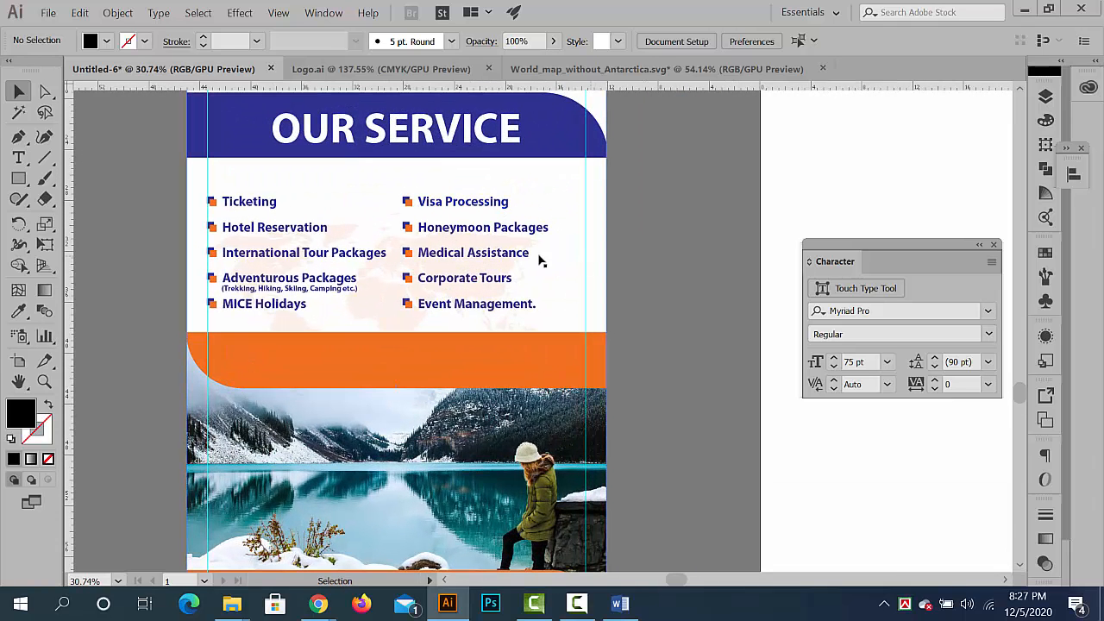
double_click(497, 208)
click(486, 207)
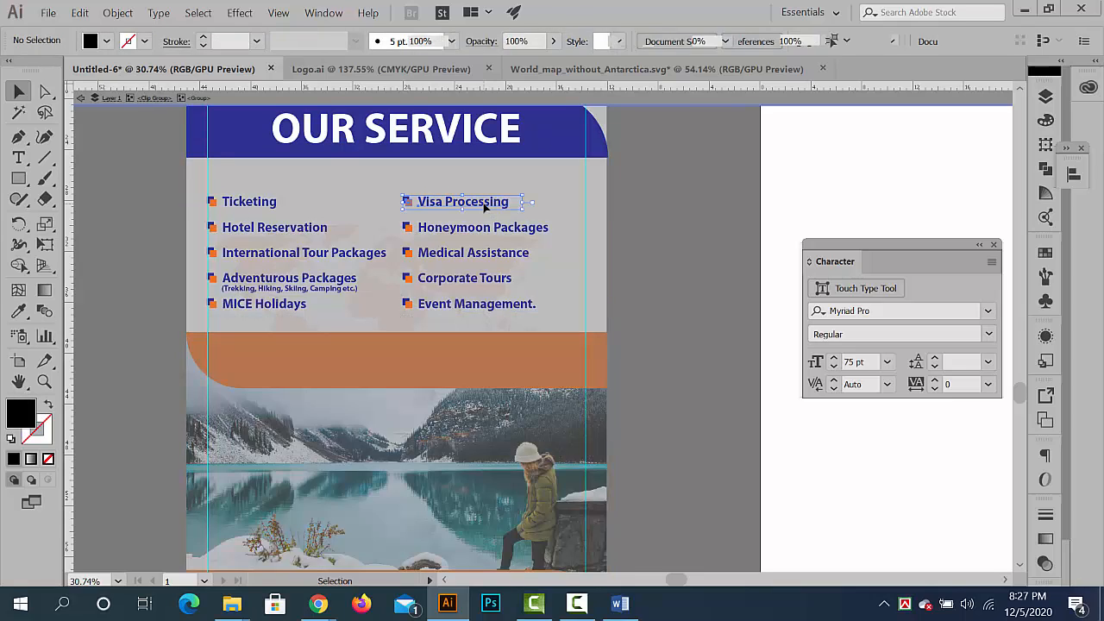
shift+click(488, 230)
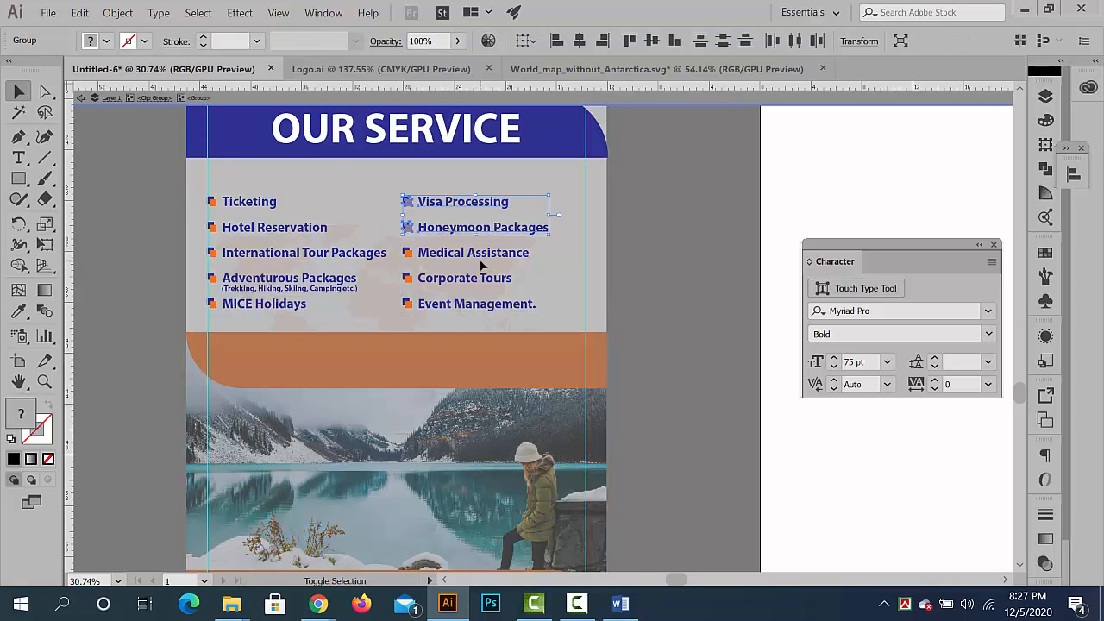
shift+click(484, 257)
shift+click(479, 283)
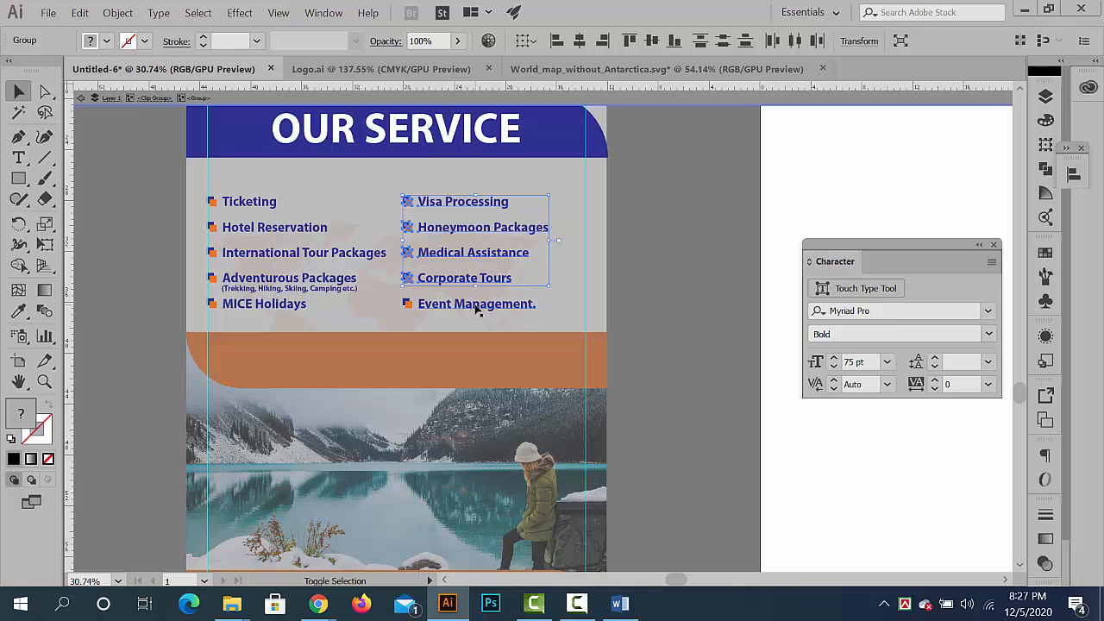
shift+click(476, 305)
key(Right)
key(Right)
key(Right)
key(Right)
key(Right)
key(Right)
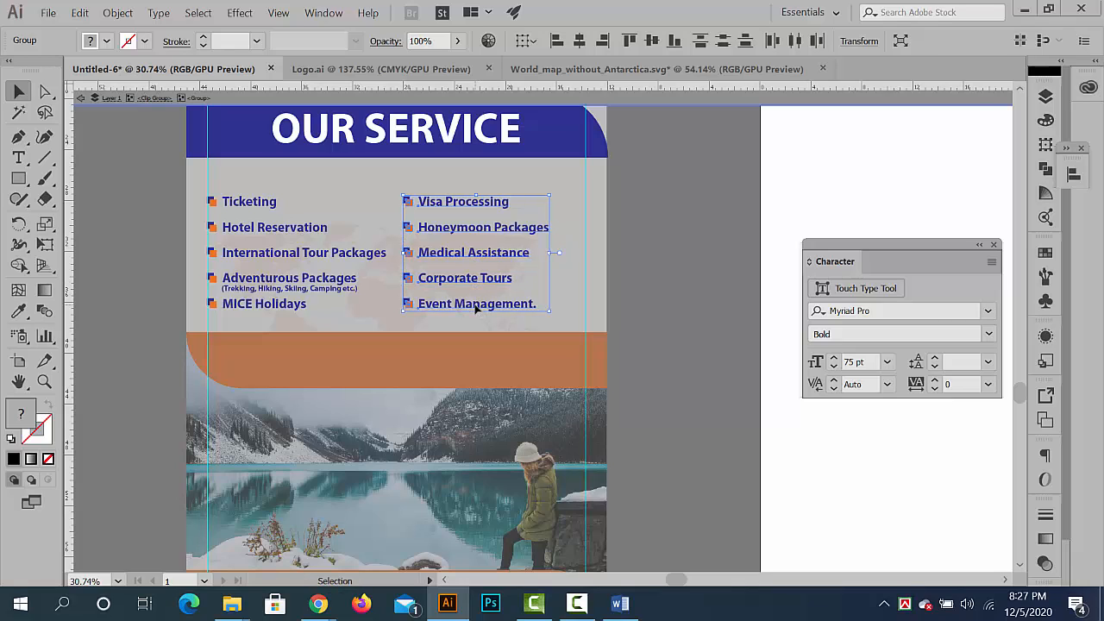
key(Right)
key(Right)
key(Right)
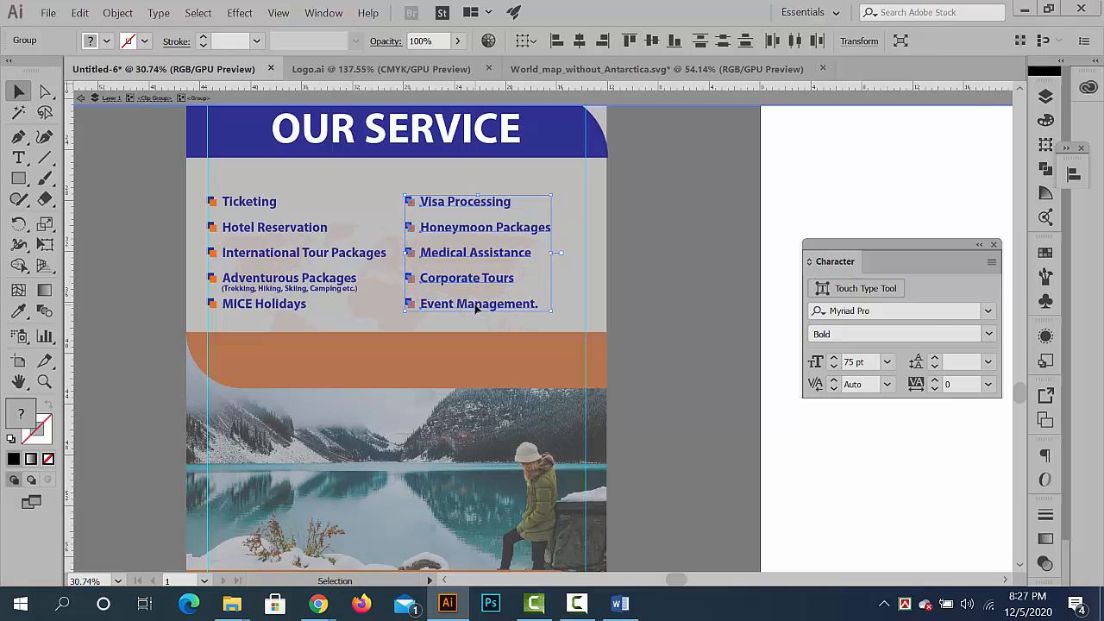
key(Right)
key(Right)
key(Right)
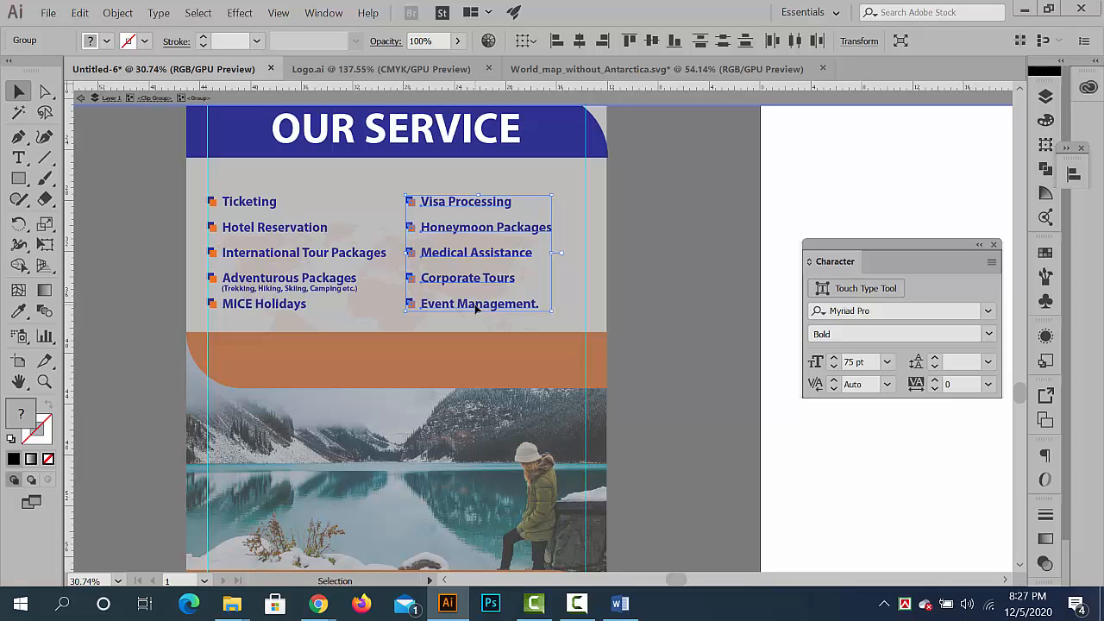
key(Right)
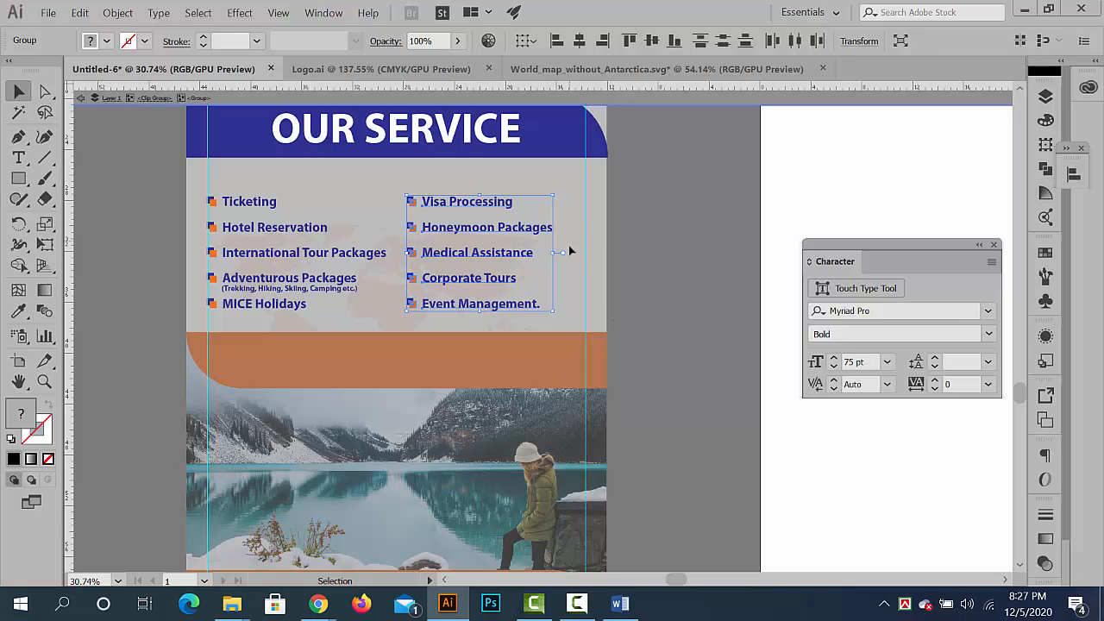
key(Right)
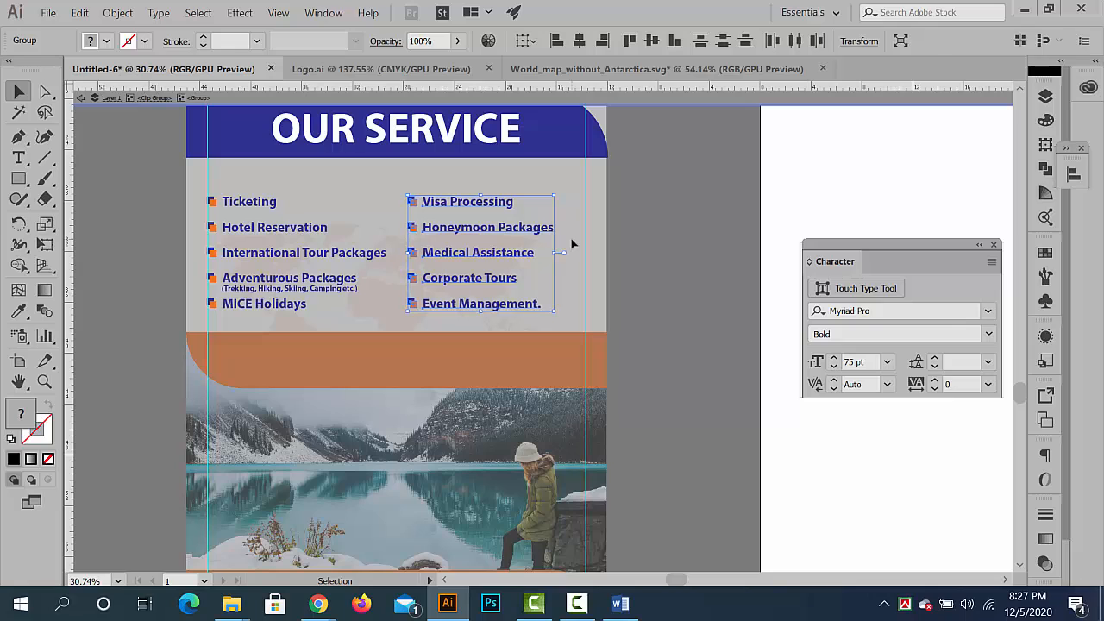
key(Right)
key(Right)
key(Right)
key(Right)
key(Right)
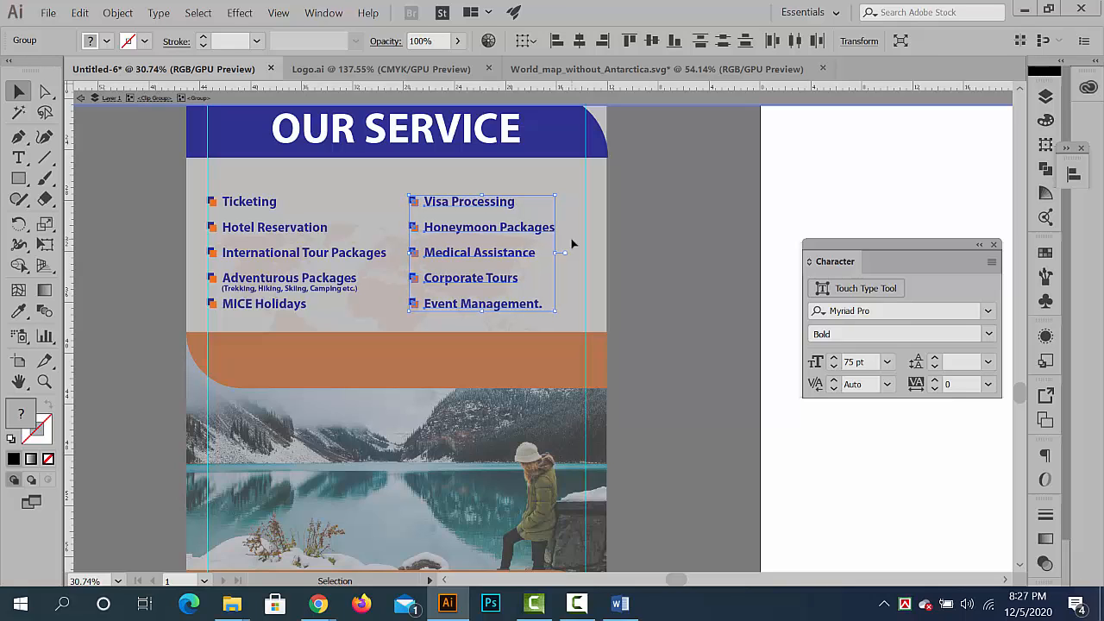
key(Right)
key(Right)
key(Right)
key(Right)
key(Right)
key(Right)
key(Right)
key(Right)
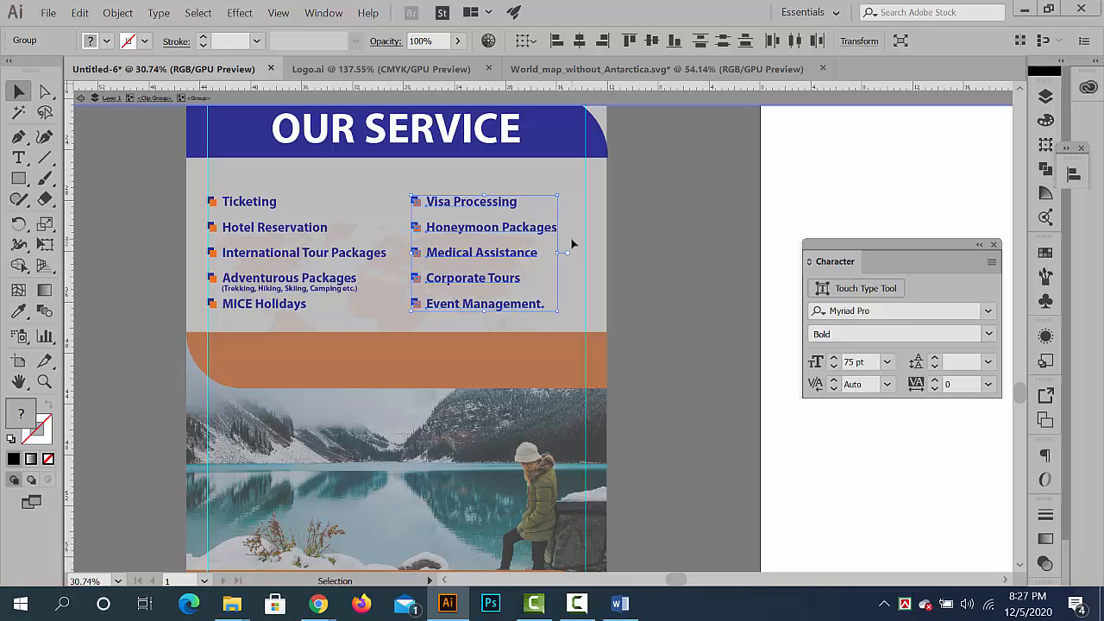
key(Right)
key(Right)
key(Right)
key(Right)
key(Right)
key(Right)
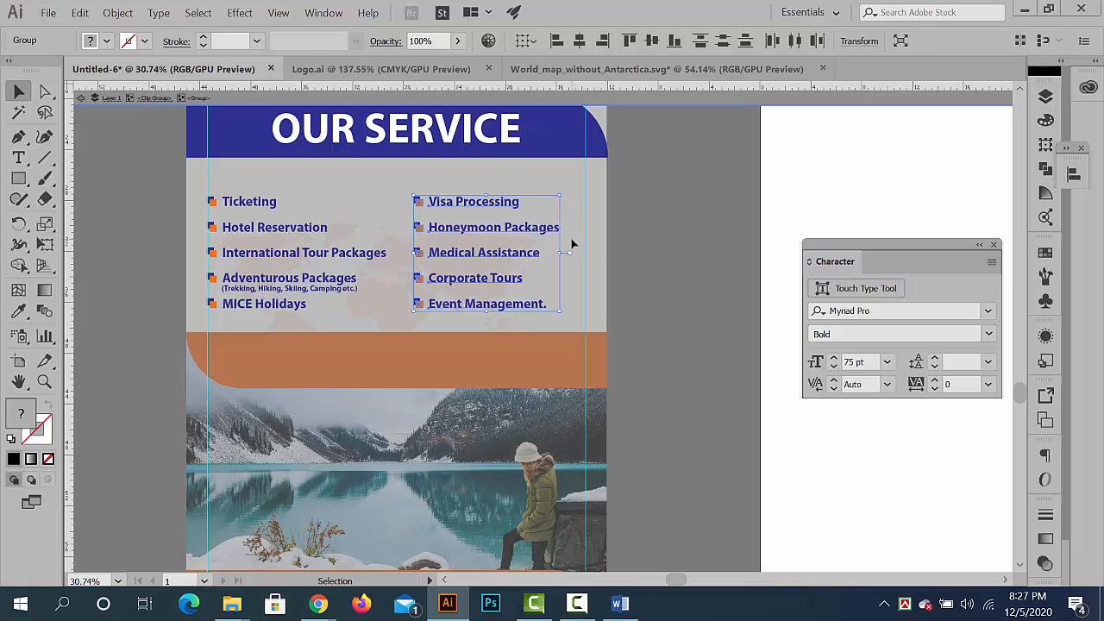
key(Right)
key(Right)
key(Right)
key(Right)
key(Right)
key(Right)
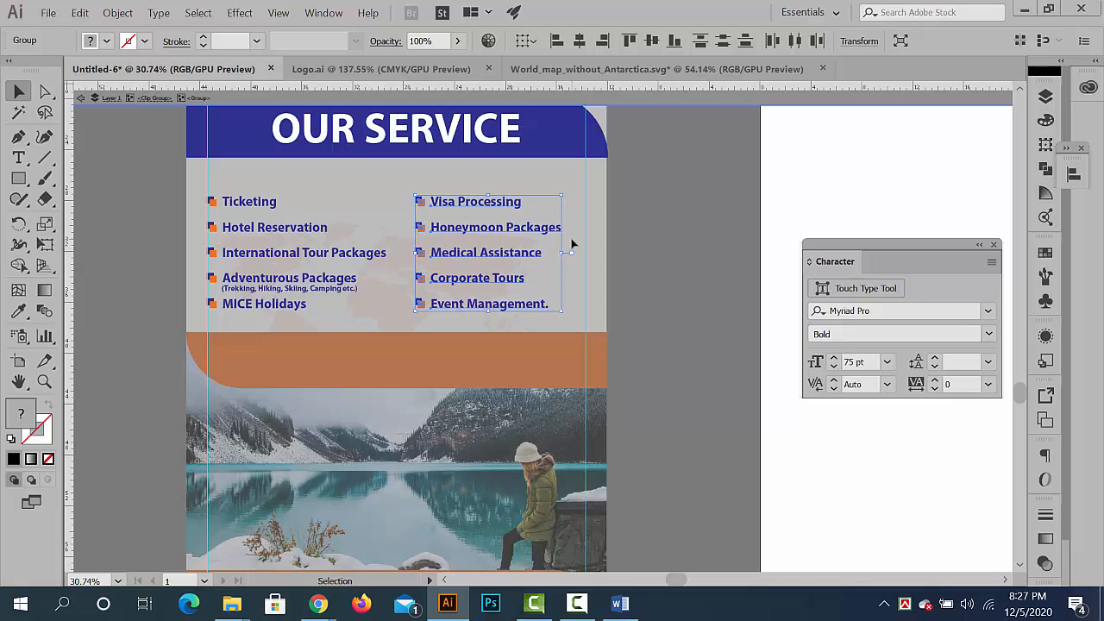
key(Right)
key(Right)
key(Right)
key(Right)
key(Right)
key(Right)
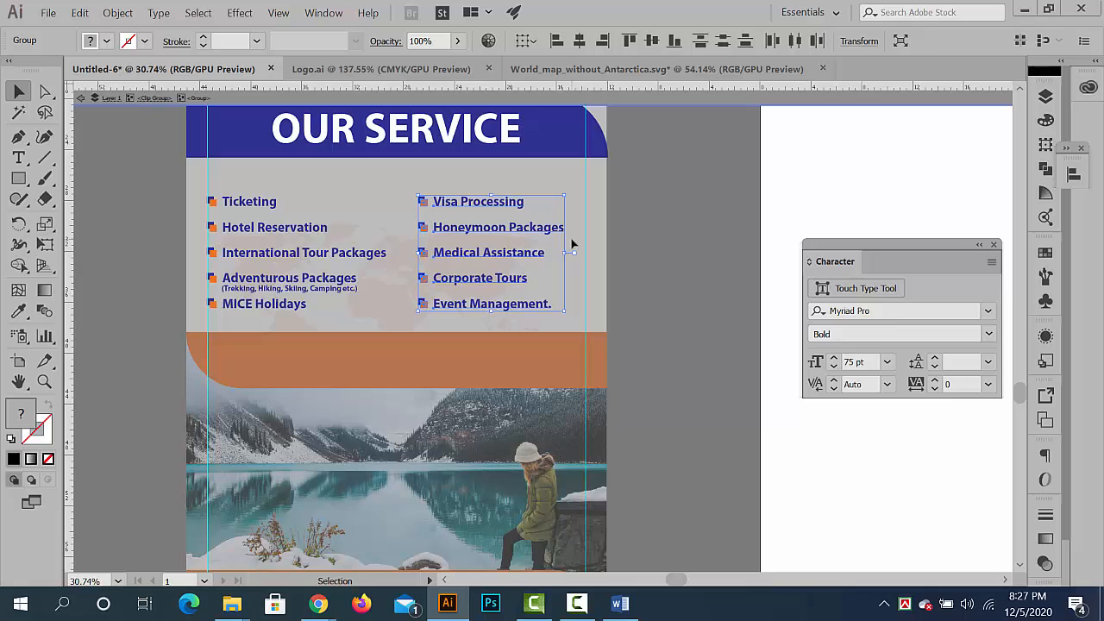
key(Right)
key(Right)
key(Right)
key(Right)
key(Right)
key(Right)
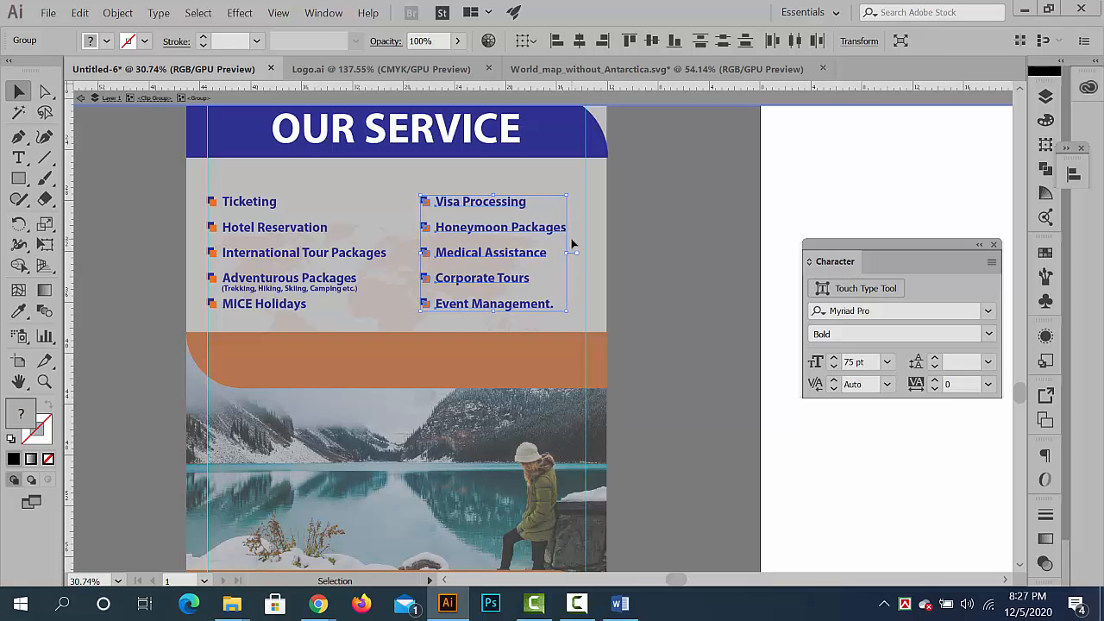
double_click(641, 339)
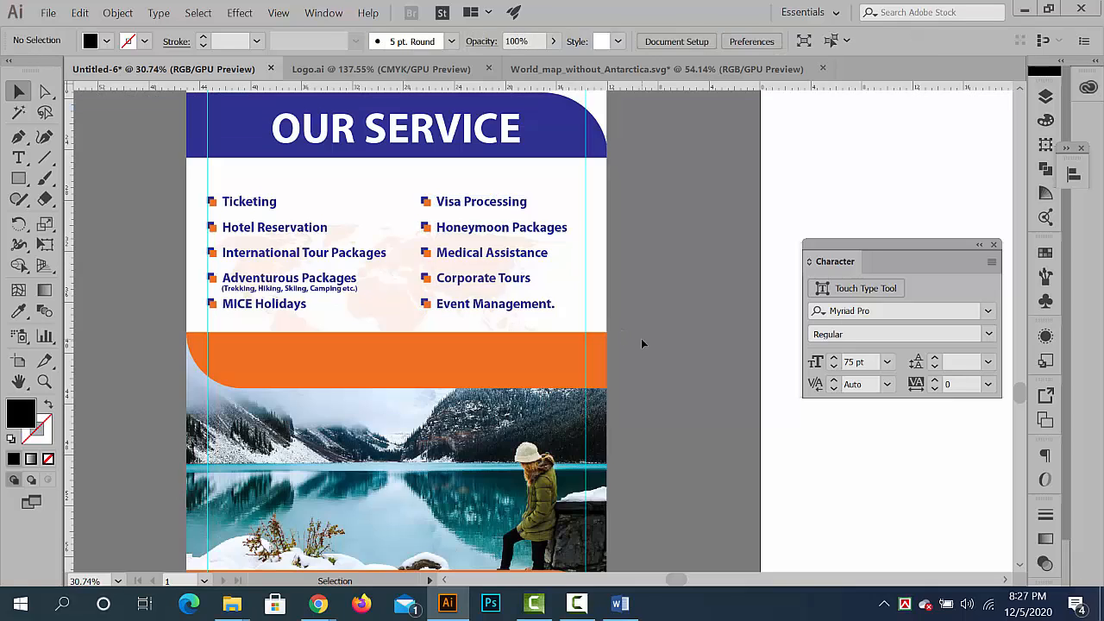
- Review the whole clipped banner and the surrounding canvas at a reduced zoom level
key(ctrl+minus)
key(ctrl+minus)
key(ctrl+minus)
key(ctrl+minus)
key(ctrl+minus)
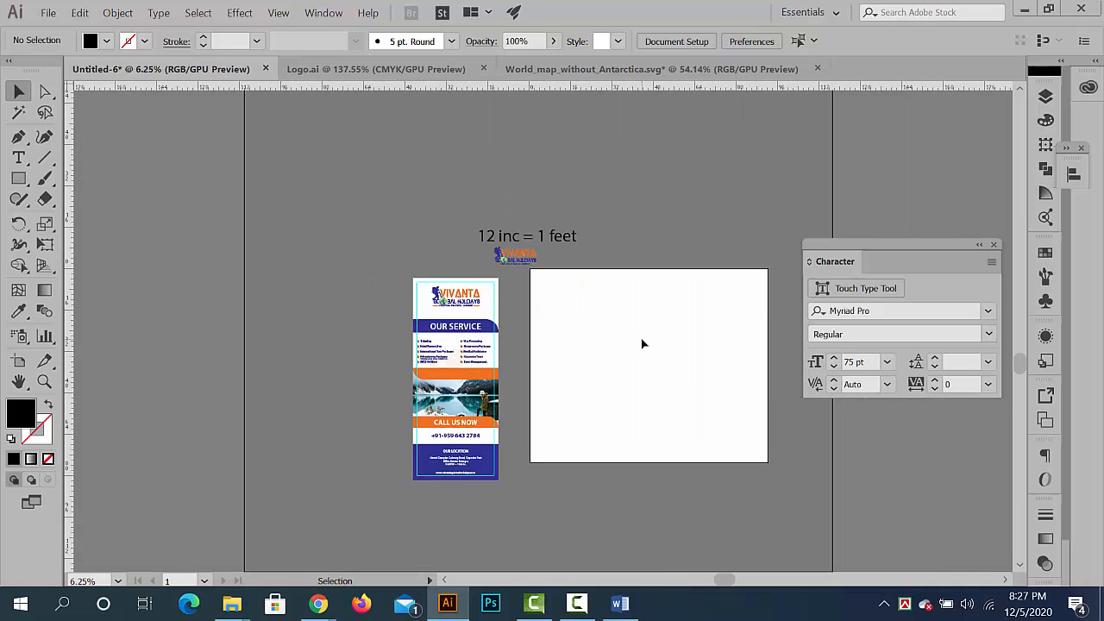
ctrl+click(470, 294)
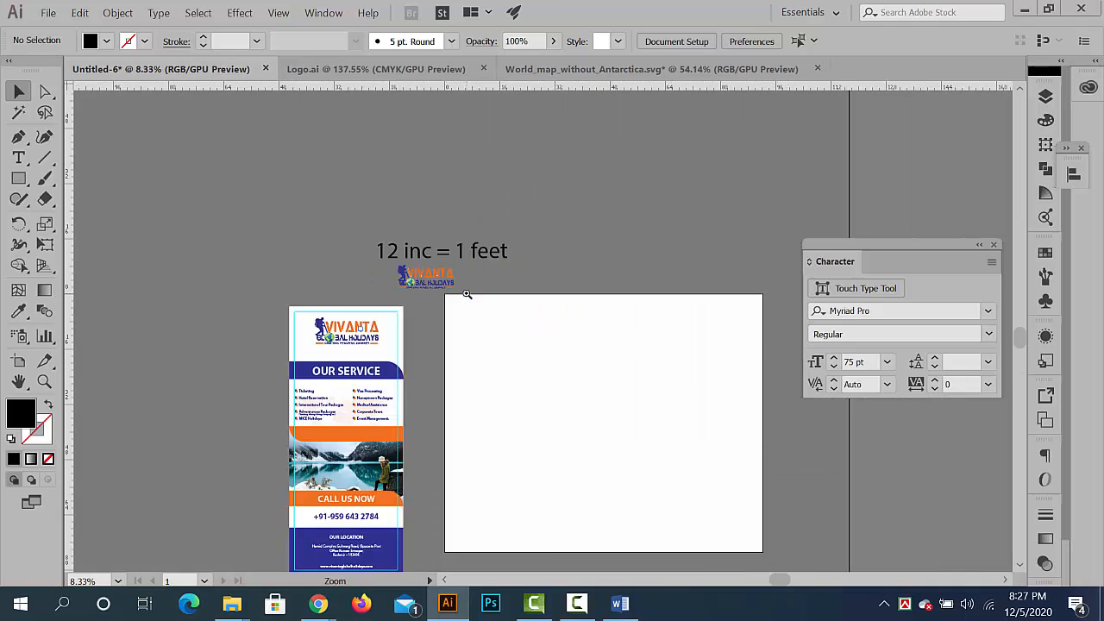
ctrl+click(469, 294)
drag(504, 387, 660, 236)
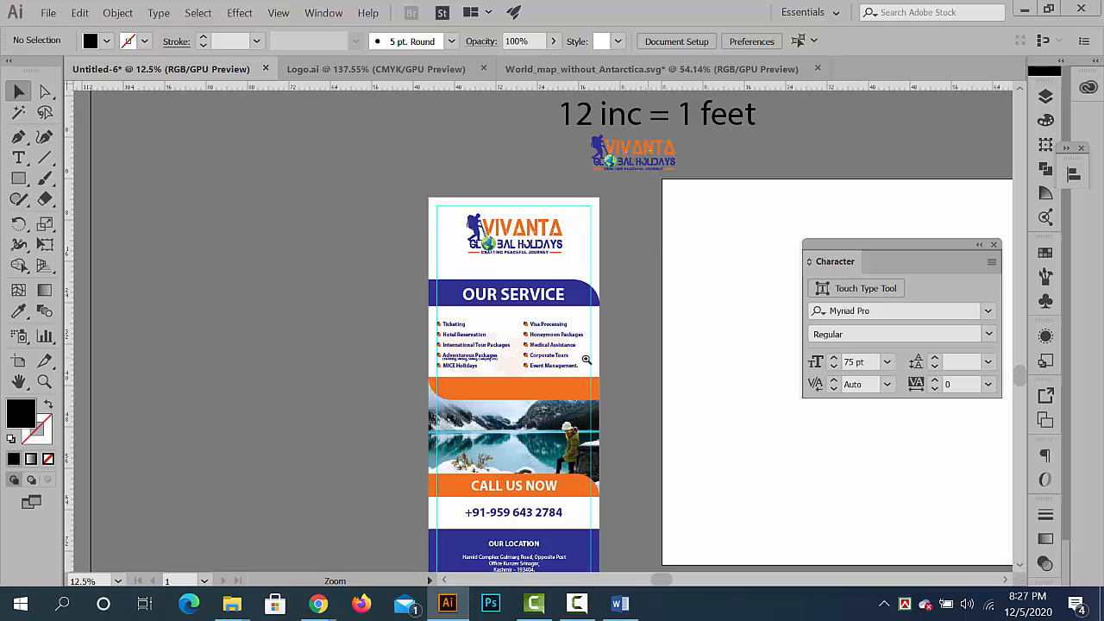
drag(587, 360, 559, 361)
drag(559, 360, 541, 299)
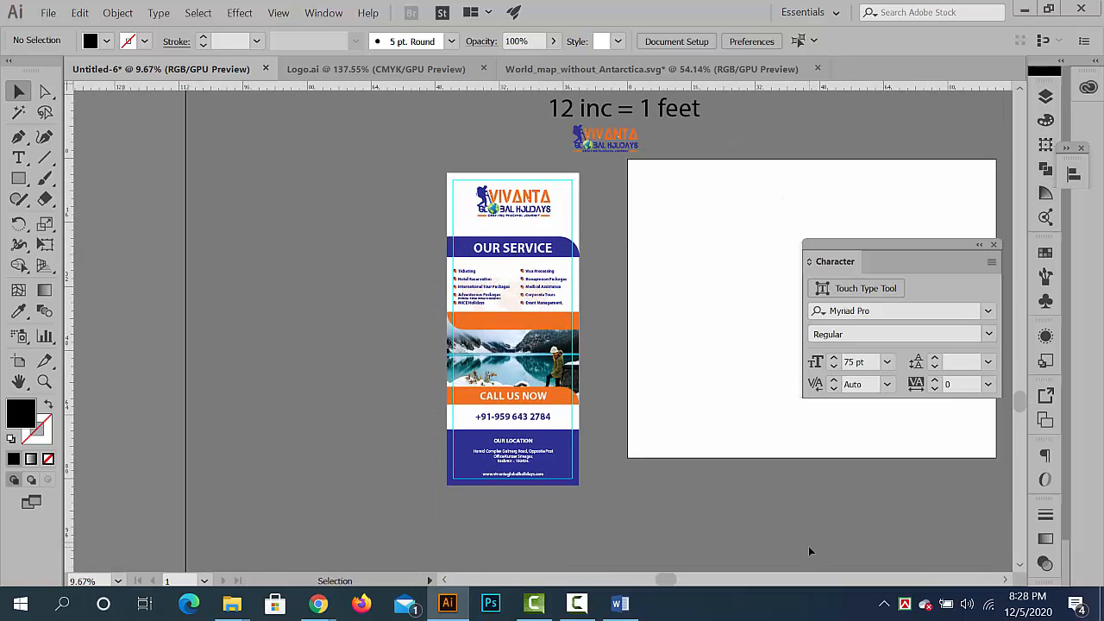
click(475, 277)
click(376, 209)
drag(486, 199, 316, 202)
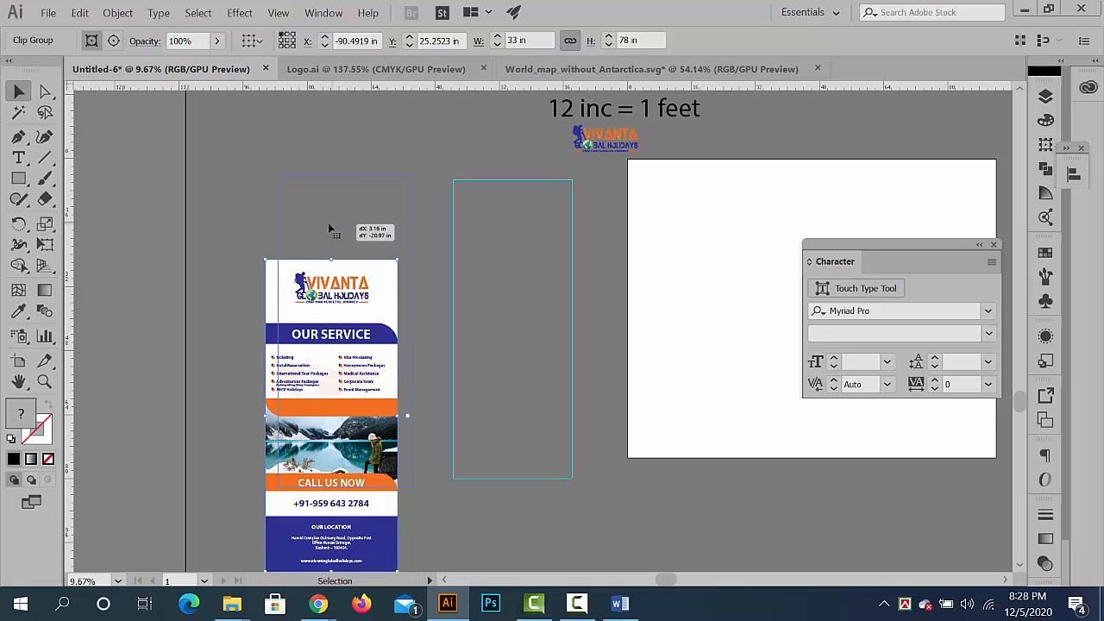
click(235, 212)
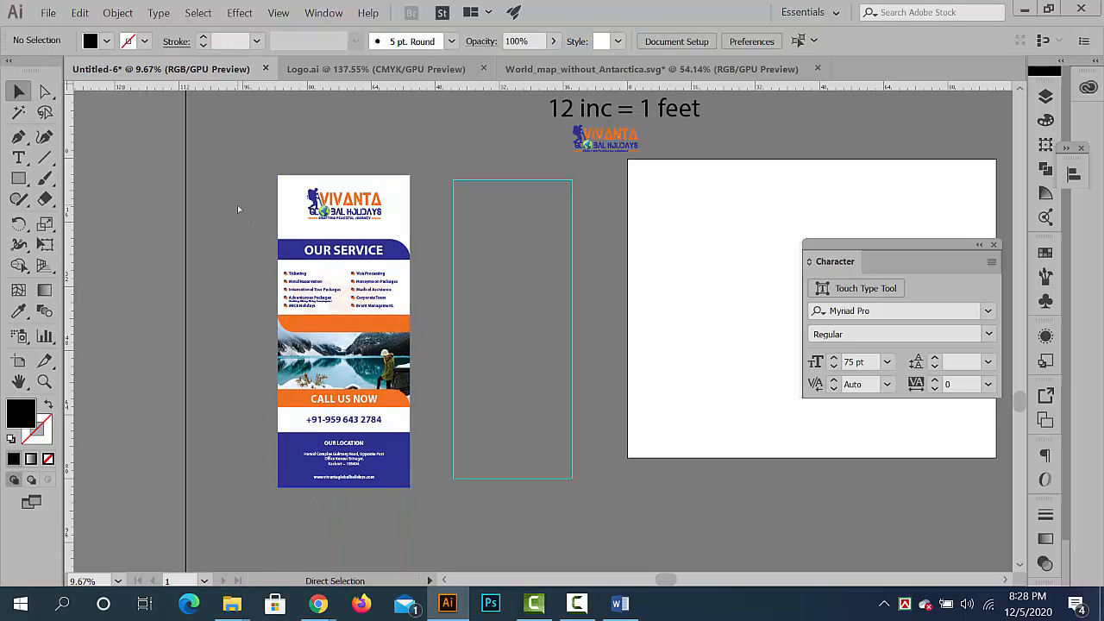
key(ctrl+z)
key(ctrl+z)
key(ctrl+z)
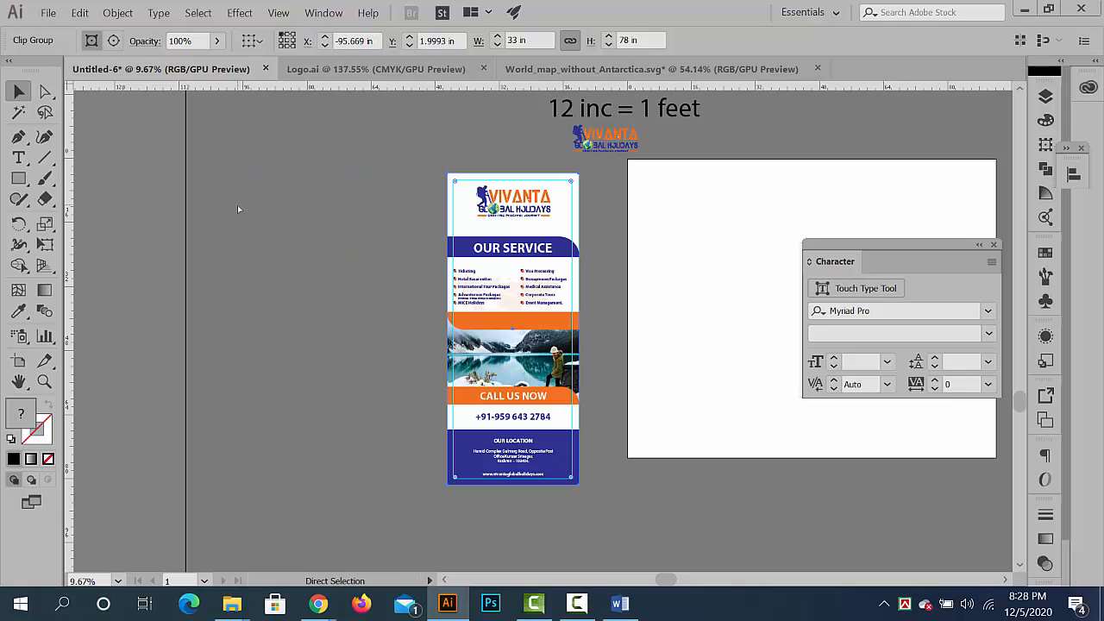
click(371, 281)
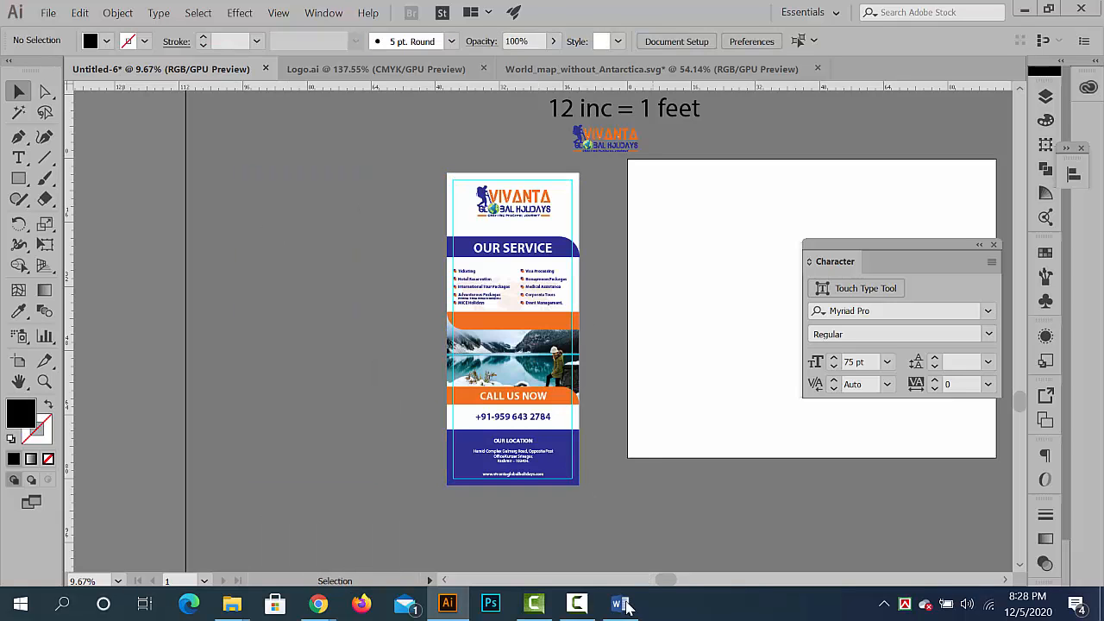
click(577, 603)
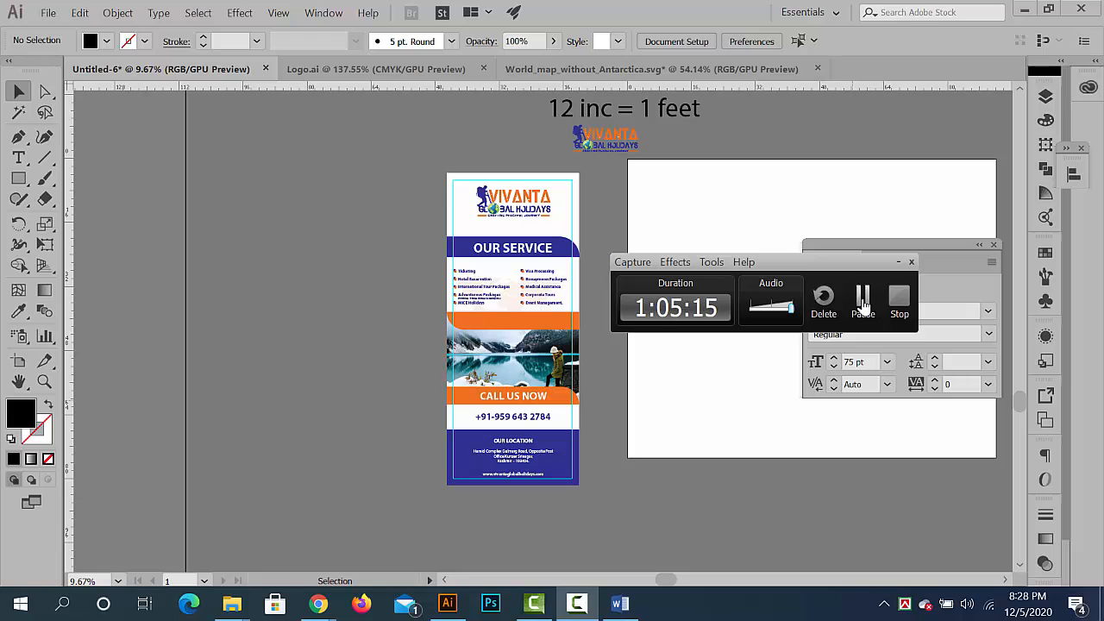
click(863, 304)
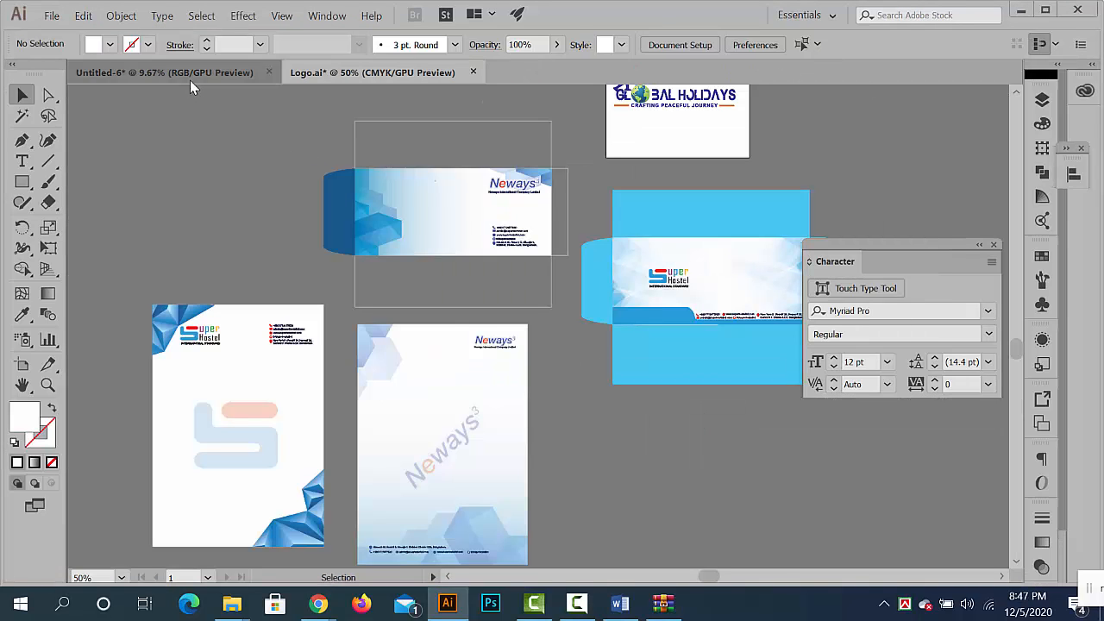
click(189, 79)
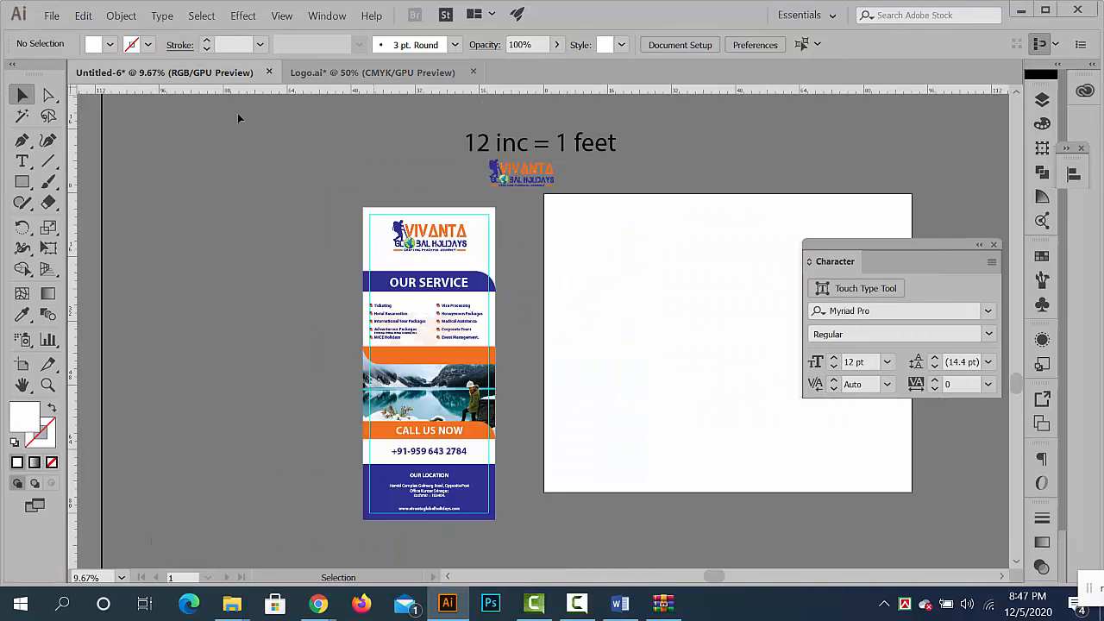
- Try to move the clipped banner farther from the blank artboard without its guides, and undo the move
ctrl+click(460, 276)
drag(435, 229, 405, 146)
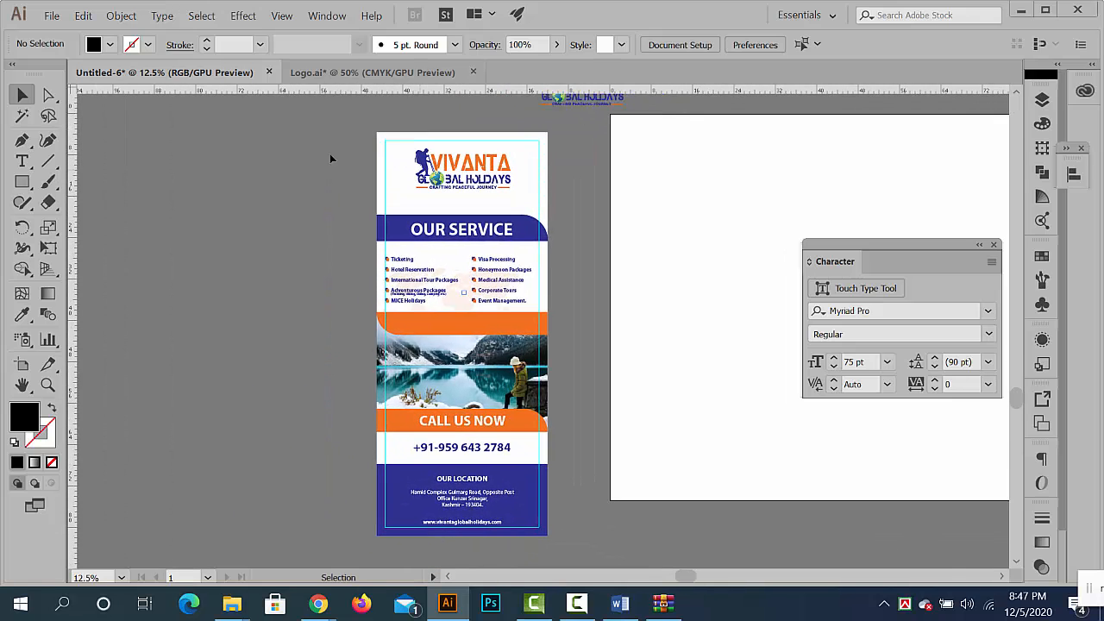
key(ctrl+a)
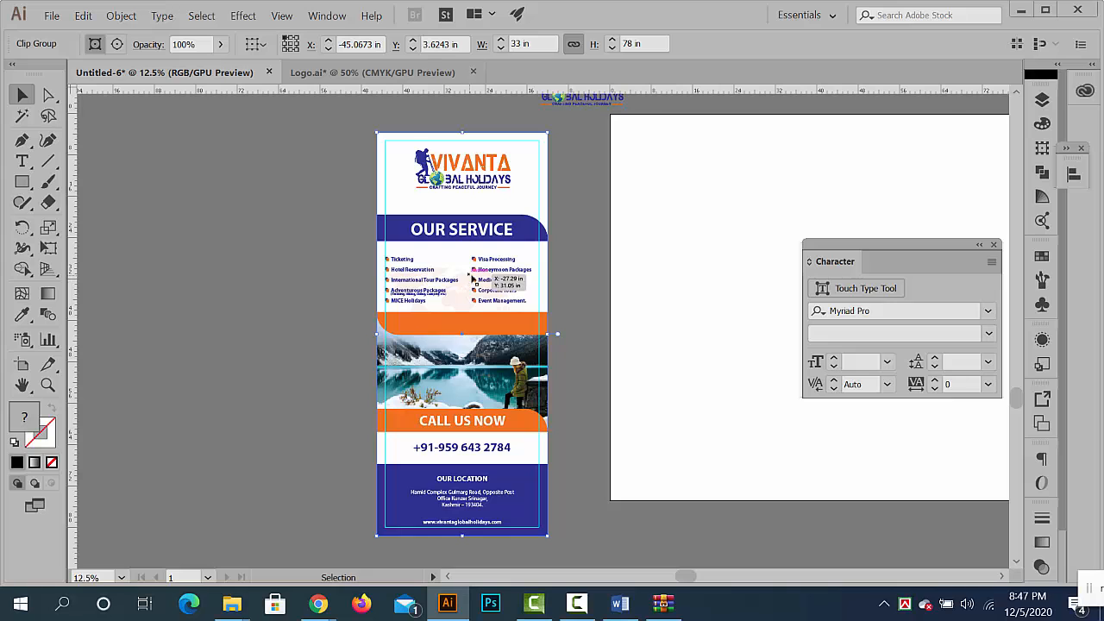
drag(473, 280, 208, 285)
click(458, 329)
key(ctrl+z)
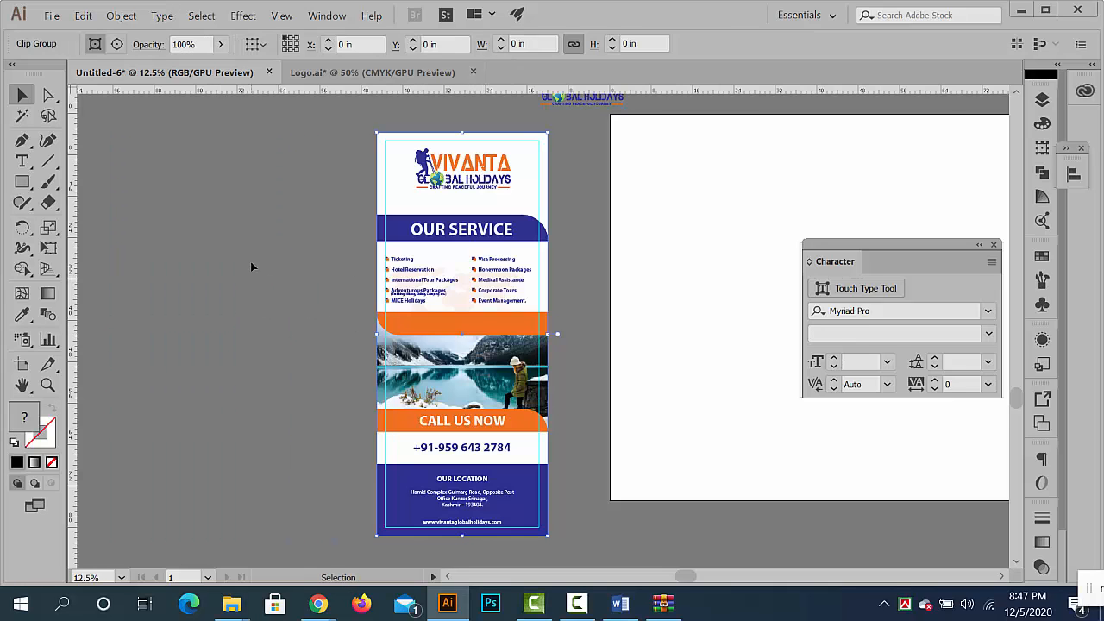
- Unlock the guides, move the banner together with its guides farther away from the blank artboard, and lock the guides again
right_click(253, 264)
click(289, 403)
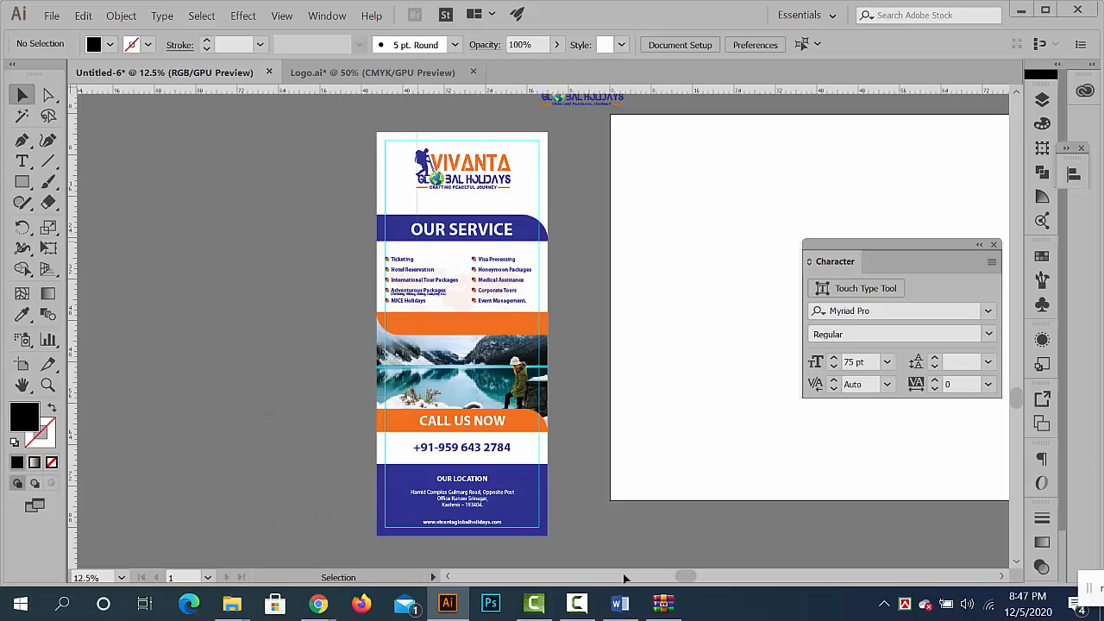
drag(624, 575, 605, 528)
scroll(605, 528, up, 3)
drag(491, 368, 259, 345)
right_click(441, 114)
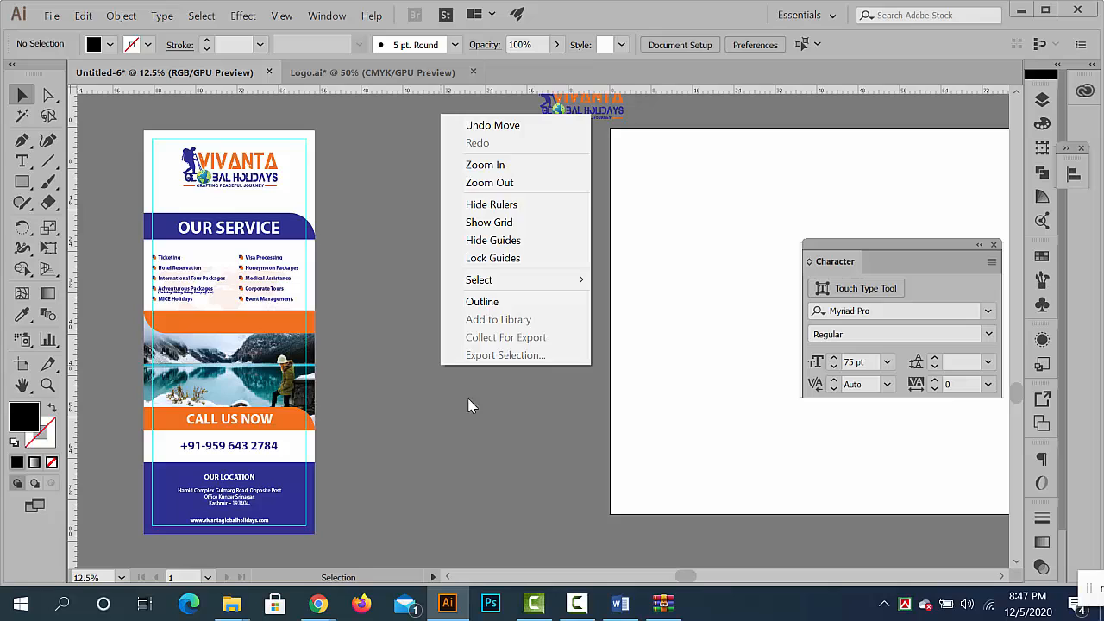
click(501, 258)
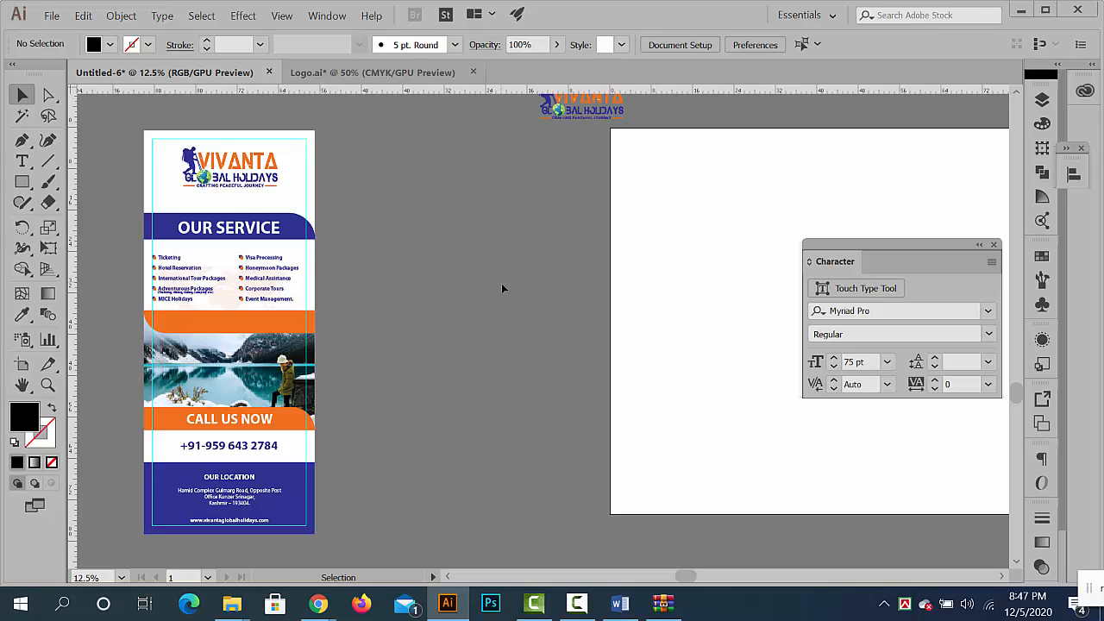
- Copy both sides of the Neways business card from Logo.ai and paste them between the banner and artboard in Untitled-6
click(367, 72)
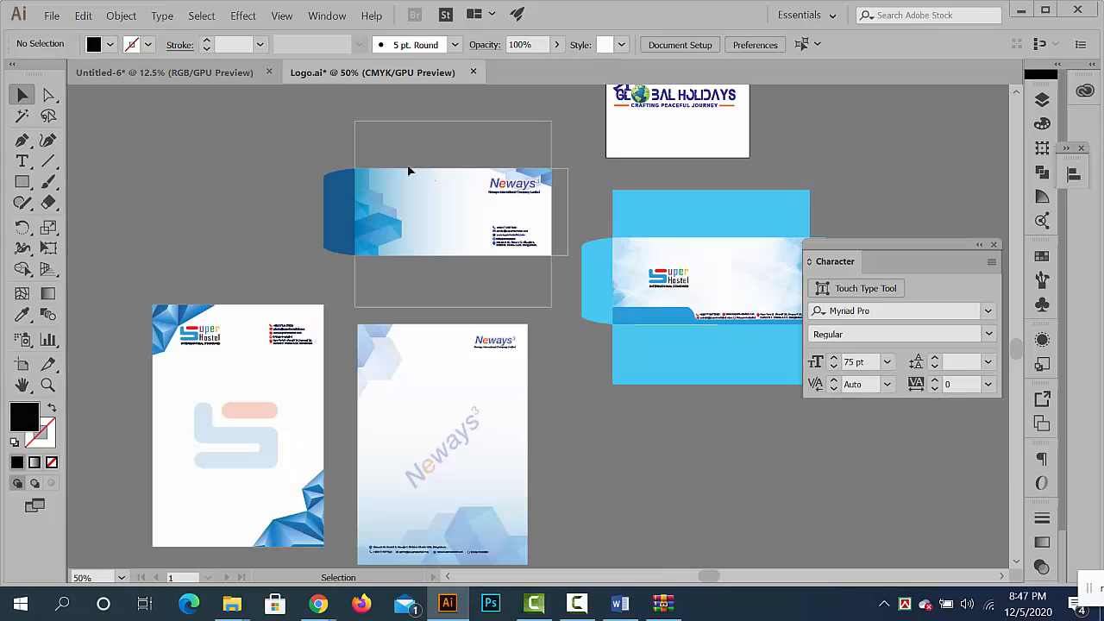
drag(615, 347, 564, 560)
click(531, 293)
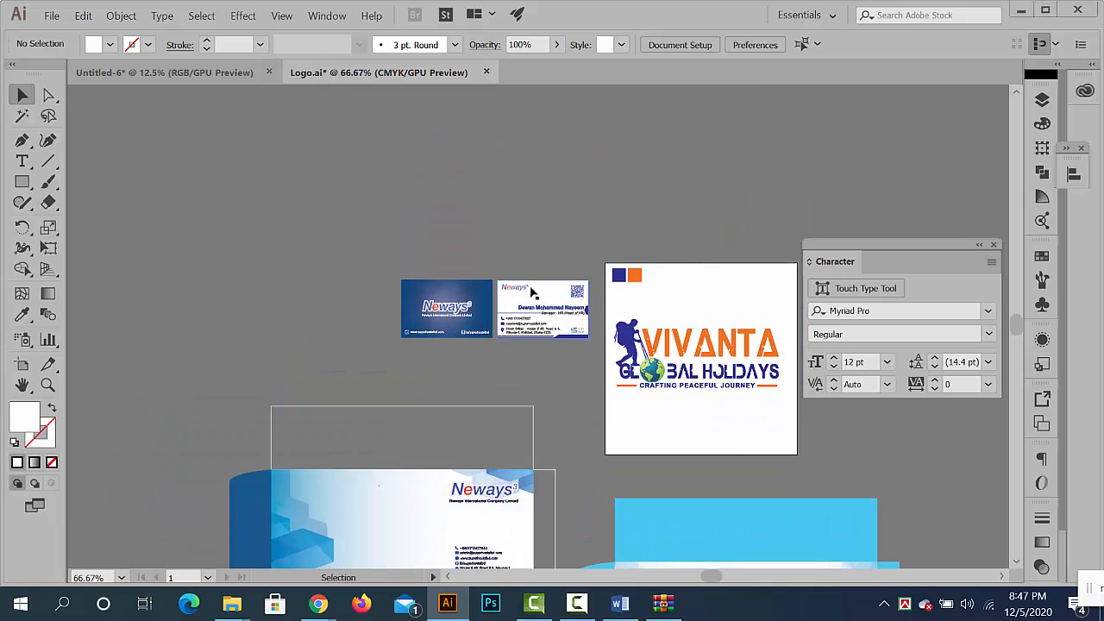
drag(558, 340, 592, 347)
key(ctrl+c)
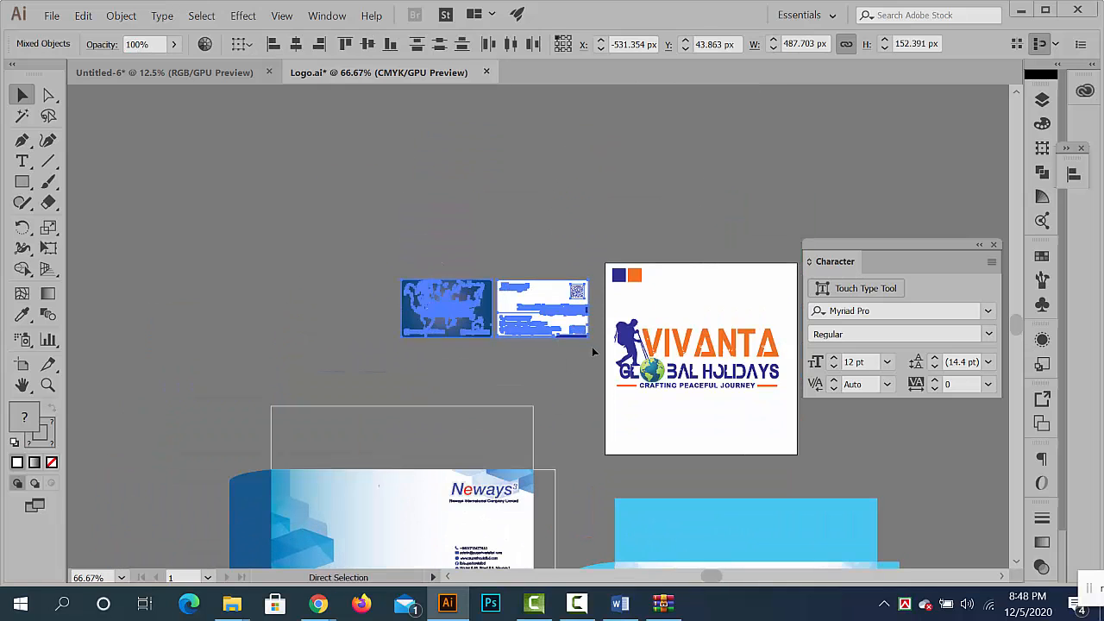
click(221, 76)
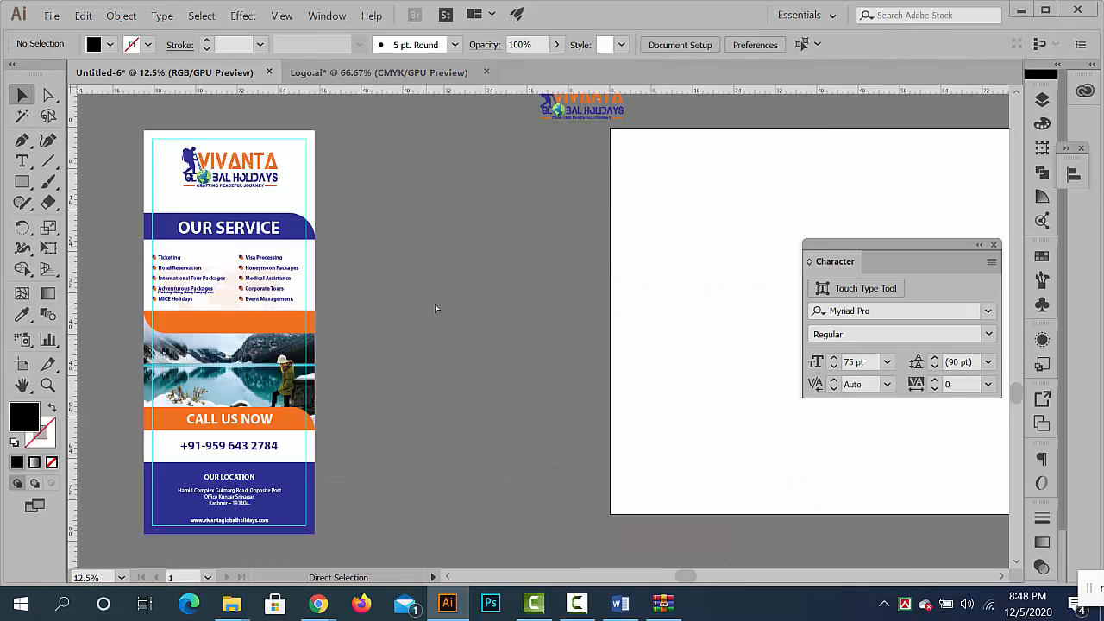
key(ctrl+v)
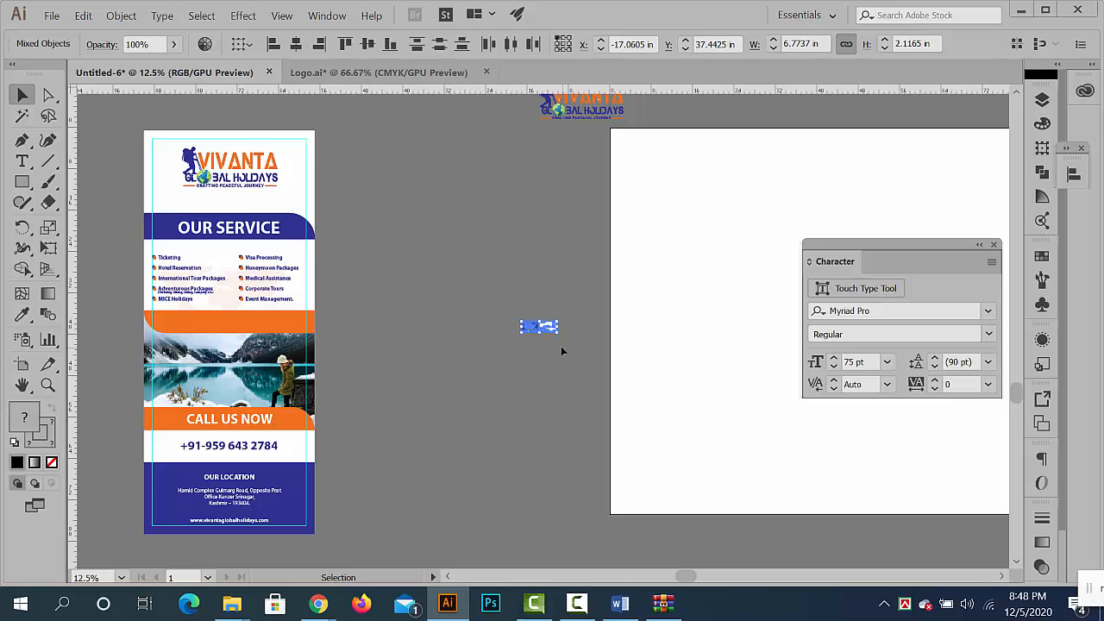
drag(561, 346, 872, 466)
drag(420, 207, 510, 271)
drag(468, 231, 550, 292)
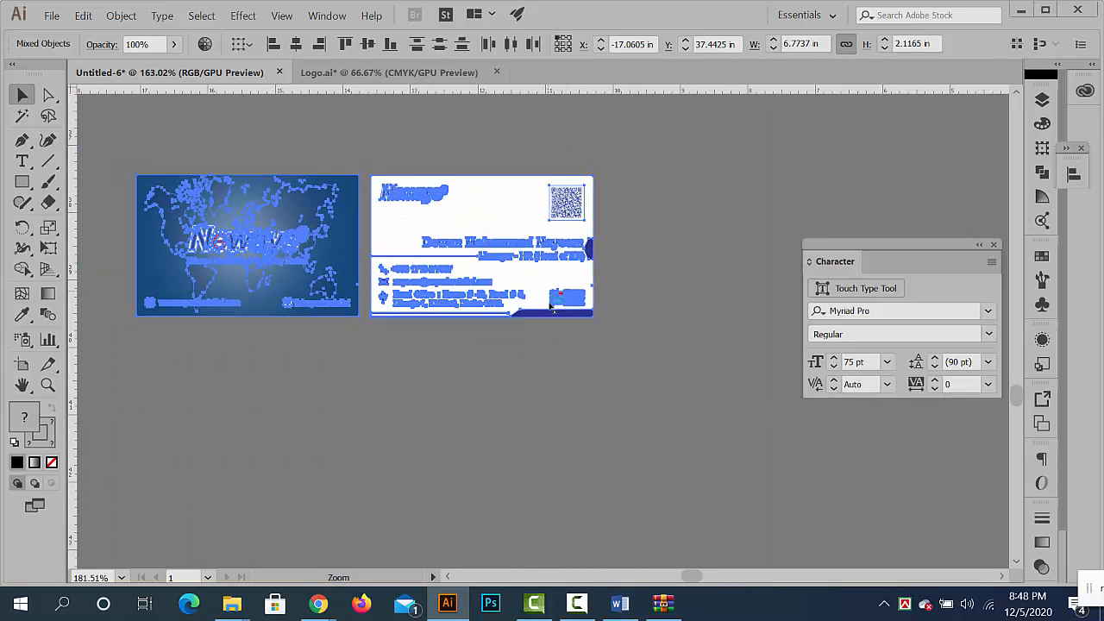
drag(403, 236, 595, 411)
click(595, 410)
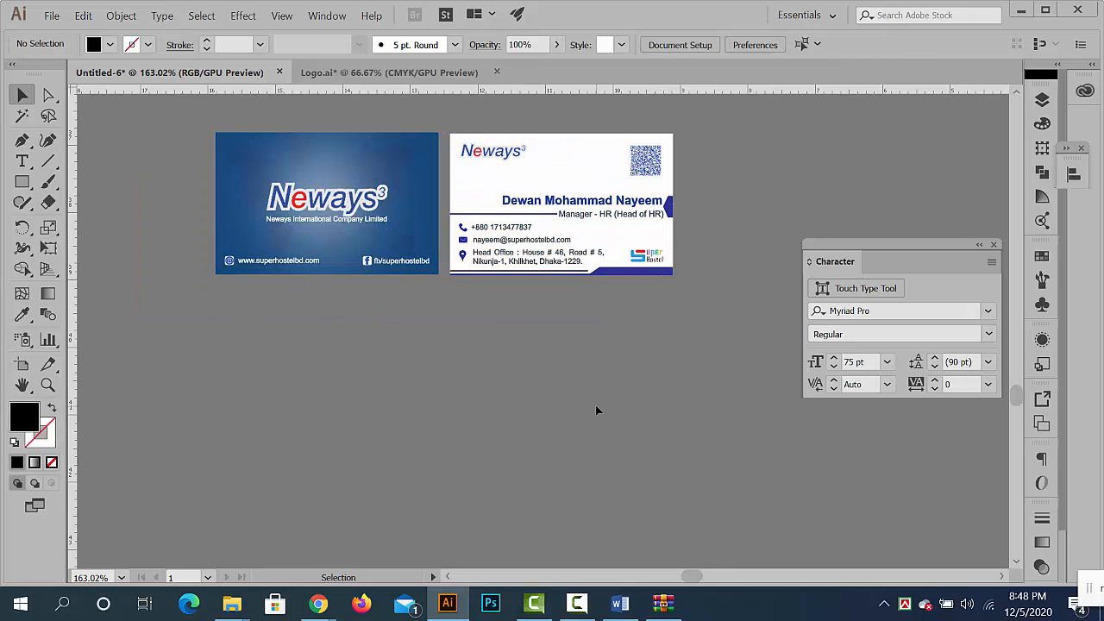
- Copy the Vivanta Global Holidays logo from Logo.ai and return to the Untitled-6 document
click(449, 77)
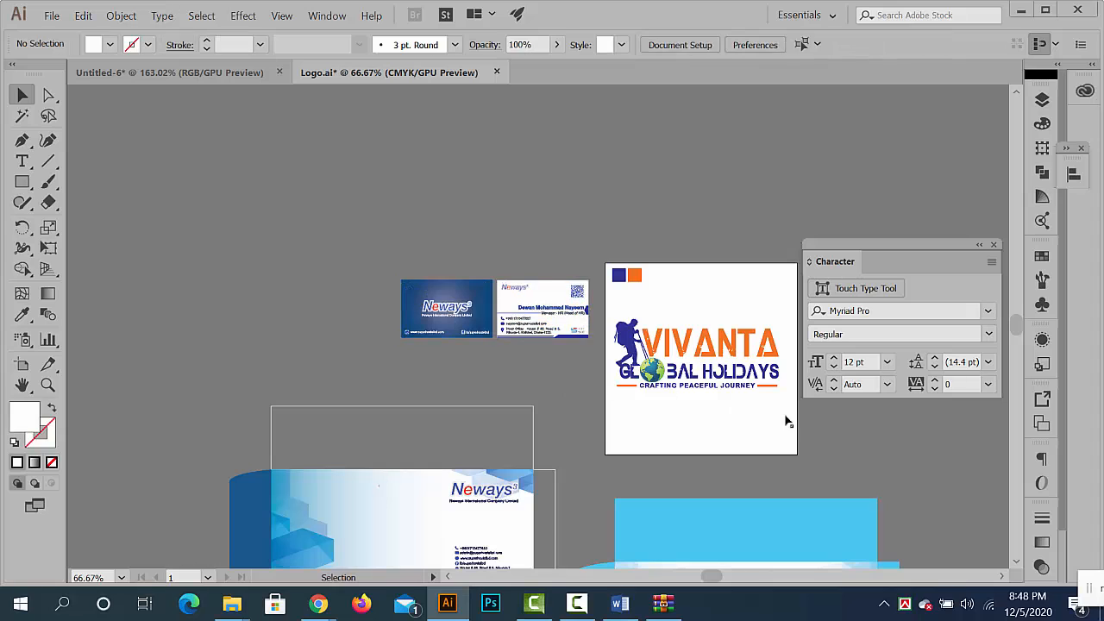
drag(787, 421, 615, 309)
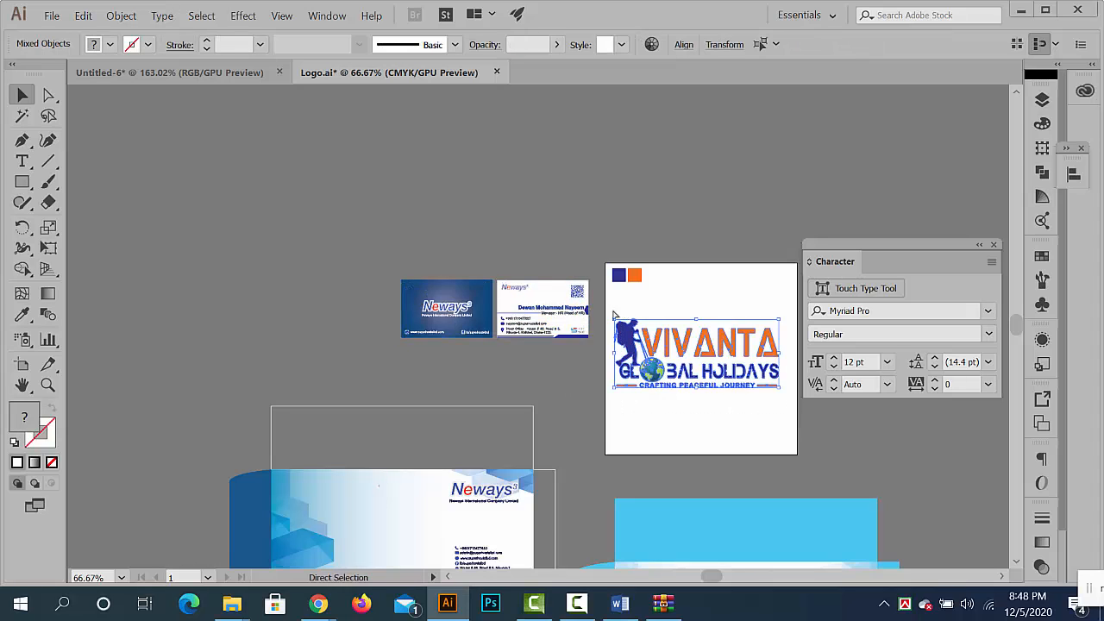
click(446, 224)
click(202, 70)
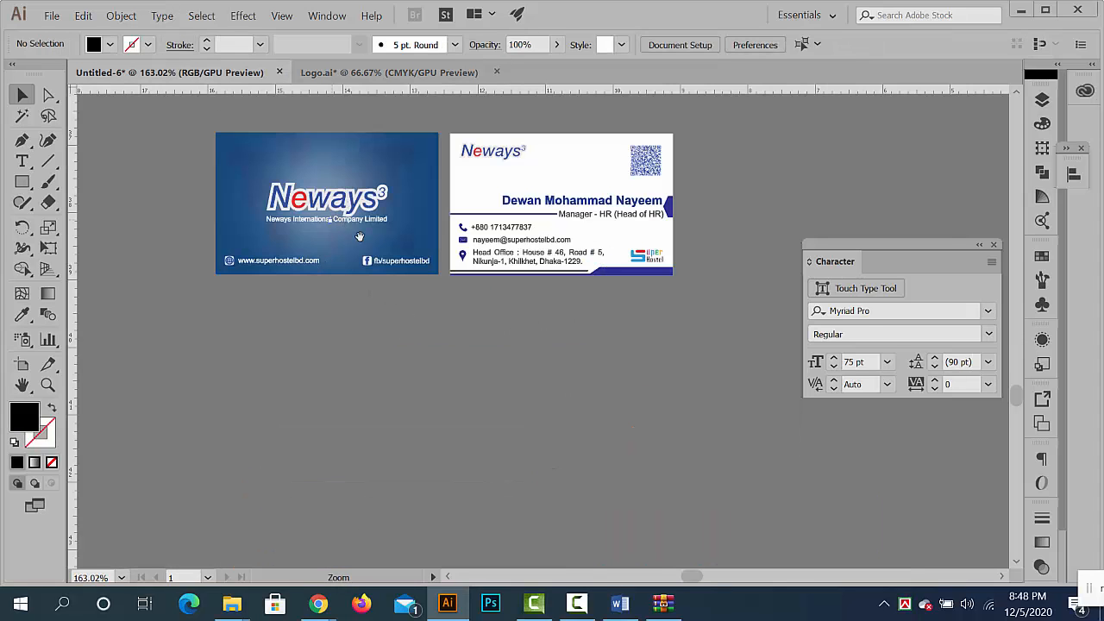
- Isolate the blue business card's group and select the large Neways logo at its centre
ctrl+click(520, 316)
drag(359, 236, 431, 263)
ctrl+click(520, 316)
double_click(437, 271)
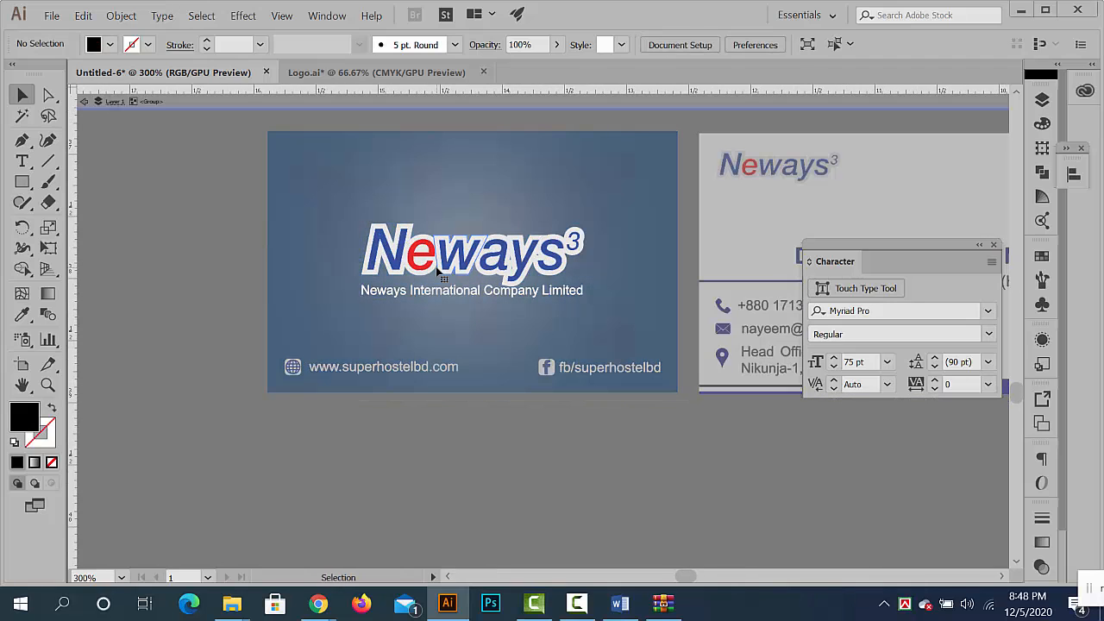
click(437, 271)
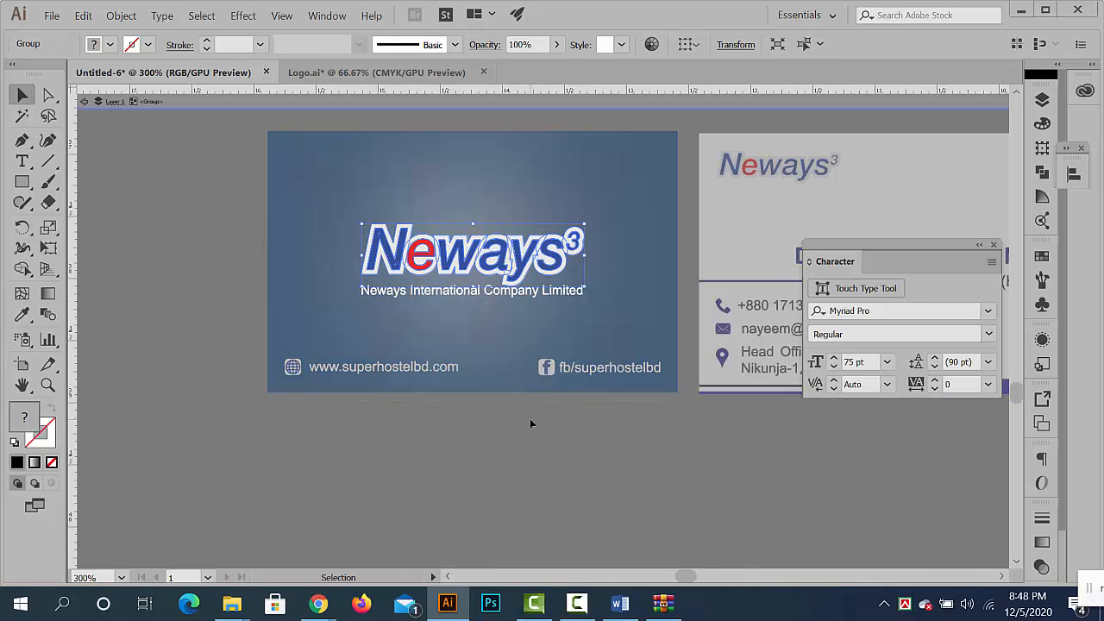
- Check the Google Meet call in Chrome for a join request and return to Illustrator
click(320, 600)
click(250, 527)
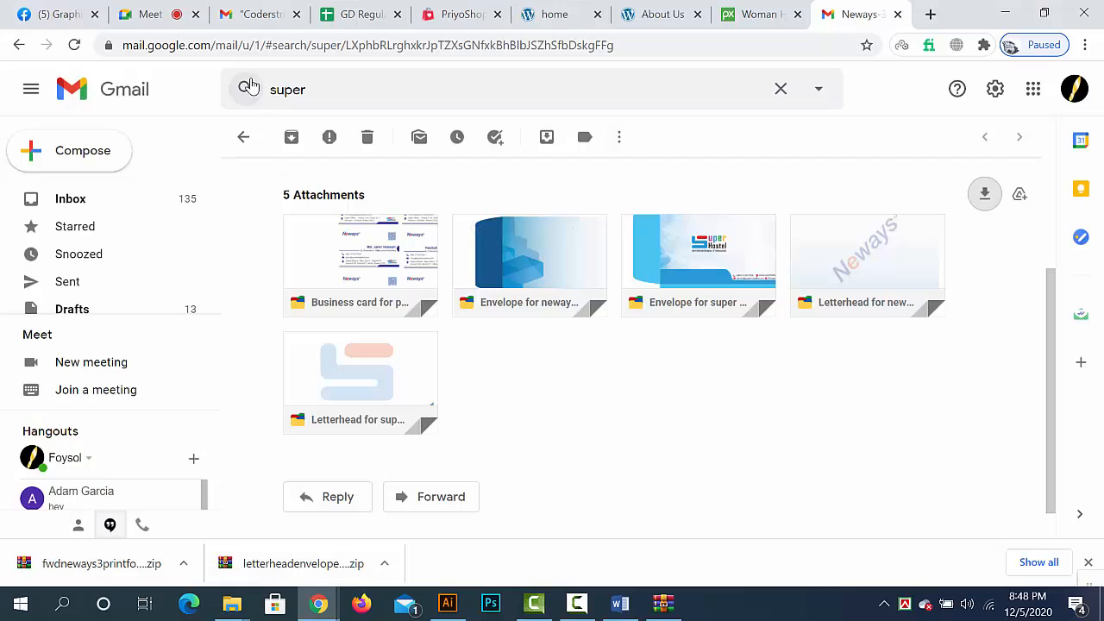
click(175, 15)
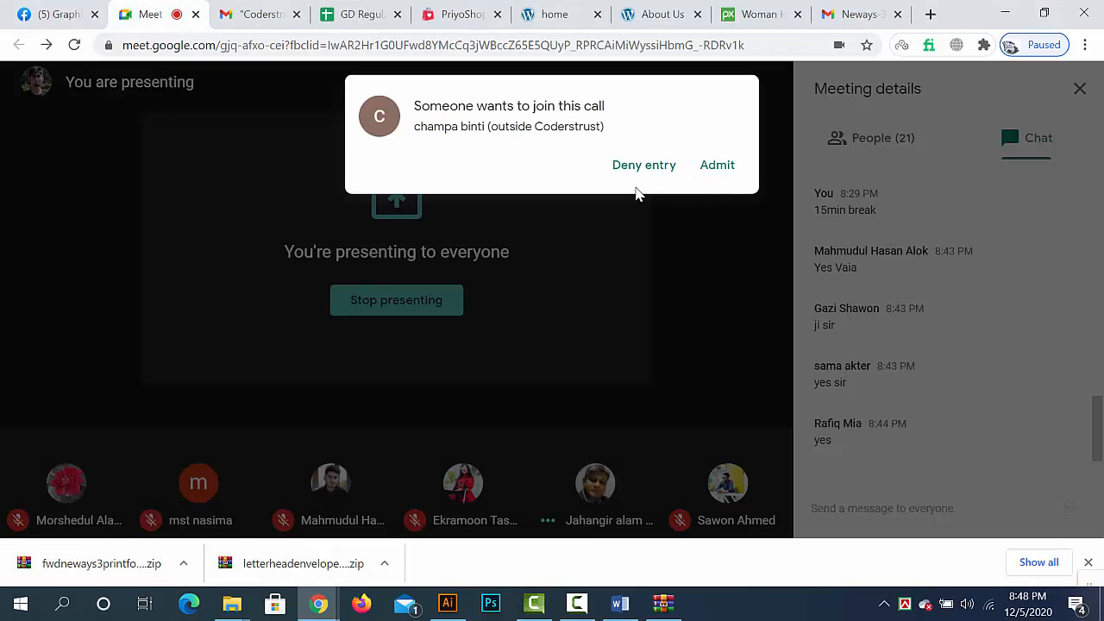
click(1006, 13)
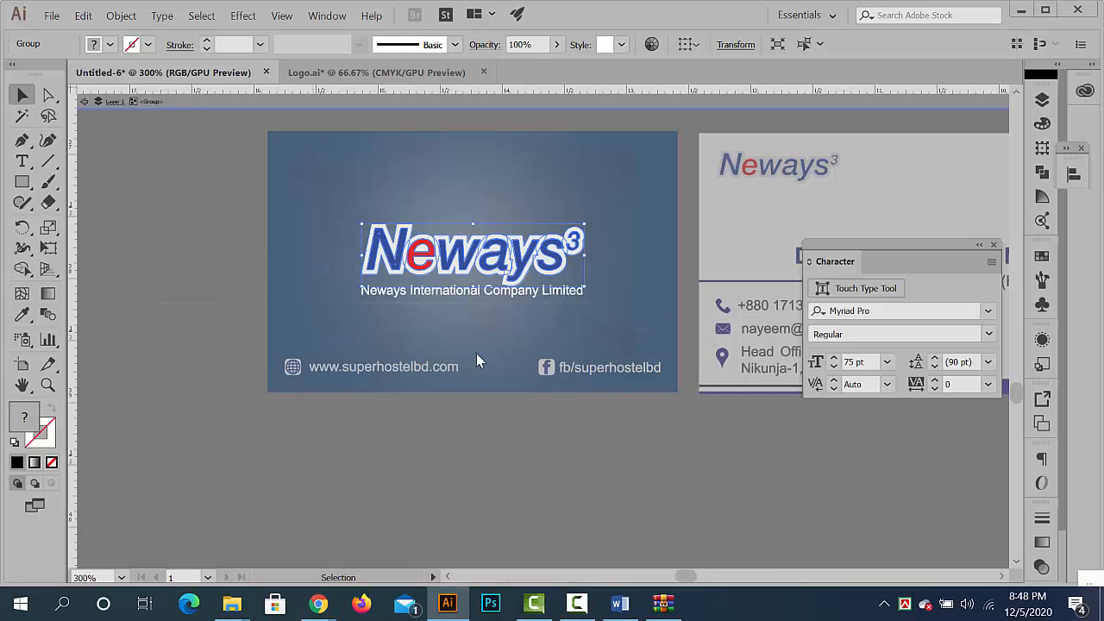
- Delete the Neways logo and the Neways International Company Limited line from the blue card
key(Delete)
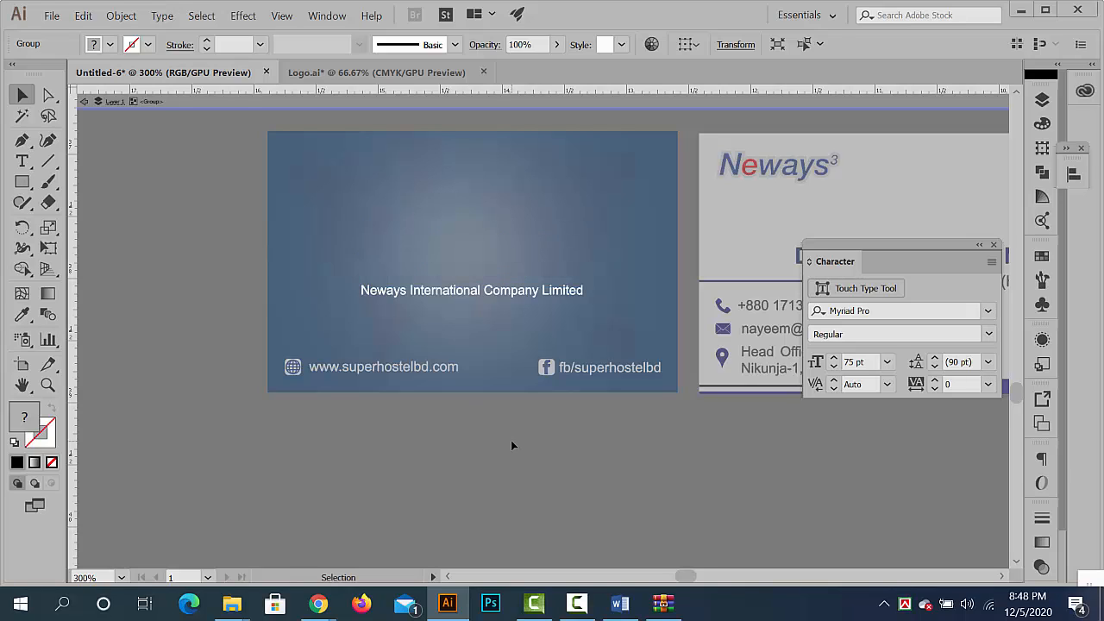
click(465, 292)
key(Delete)
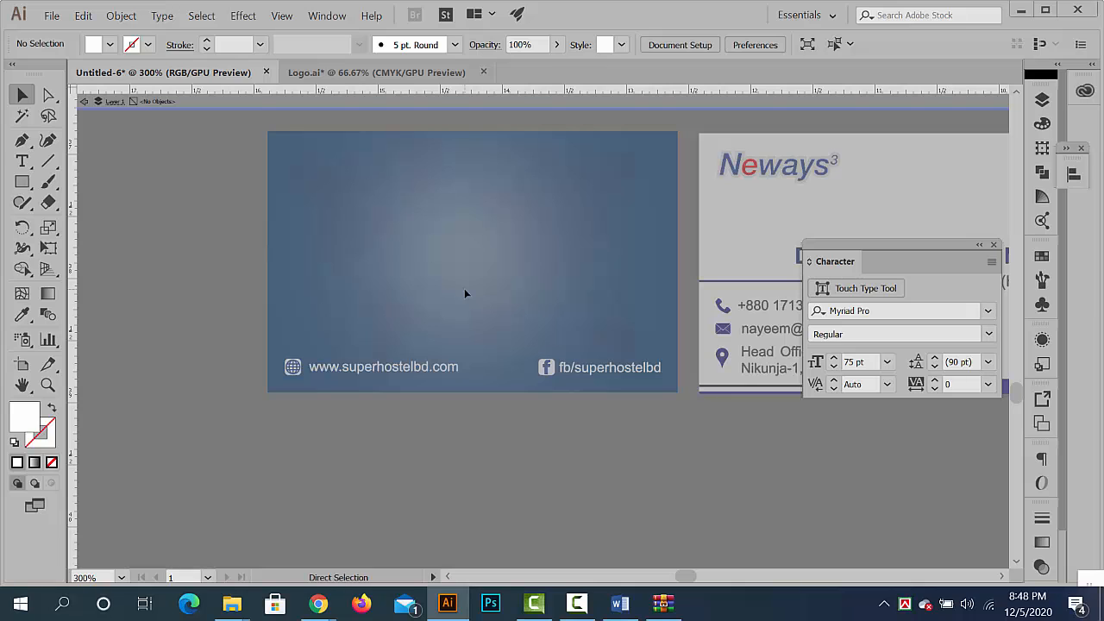
- Paste the Vivanta Global Holidays logo, scale it down proportionally, and place it at the centre of the blue card
key(ctrl+v)
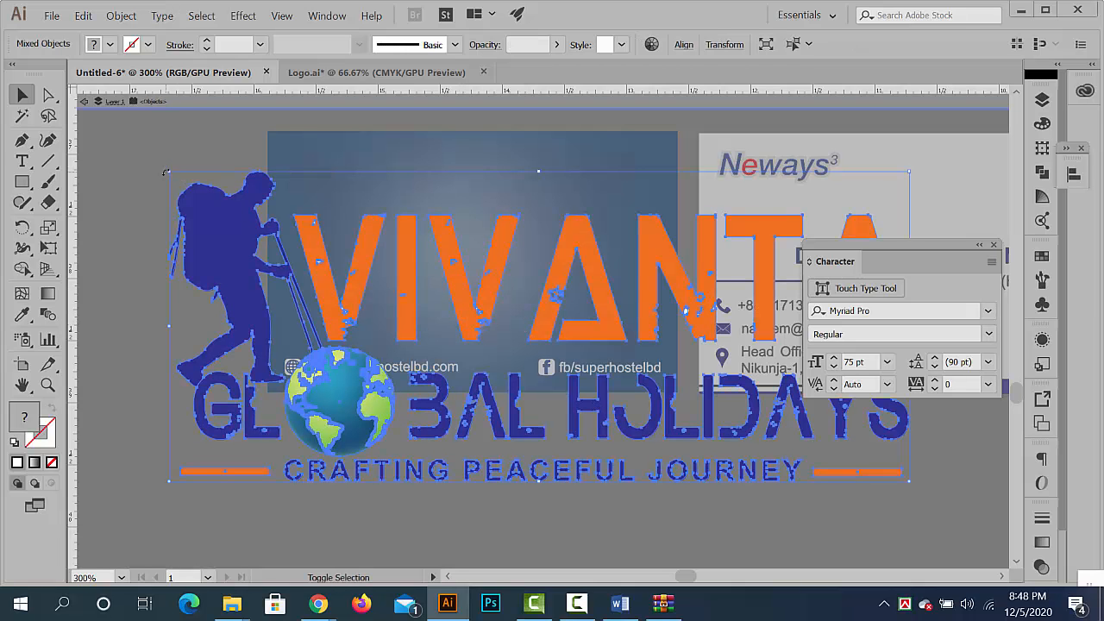
drag(165, 172, 452, 291)
drag(546, 320, 477, 251)
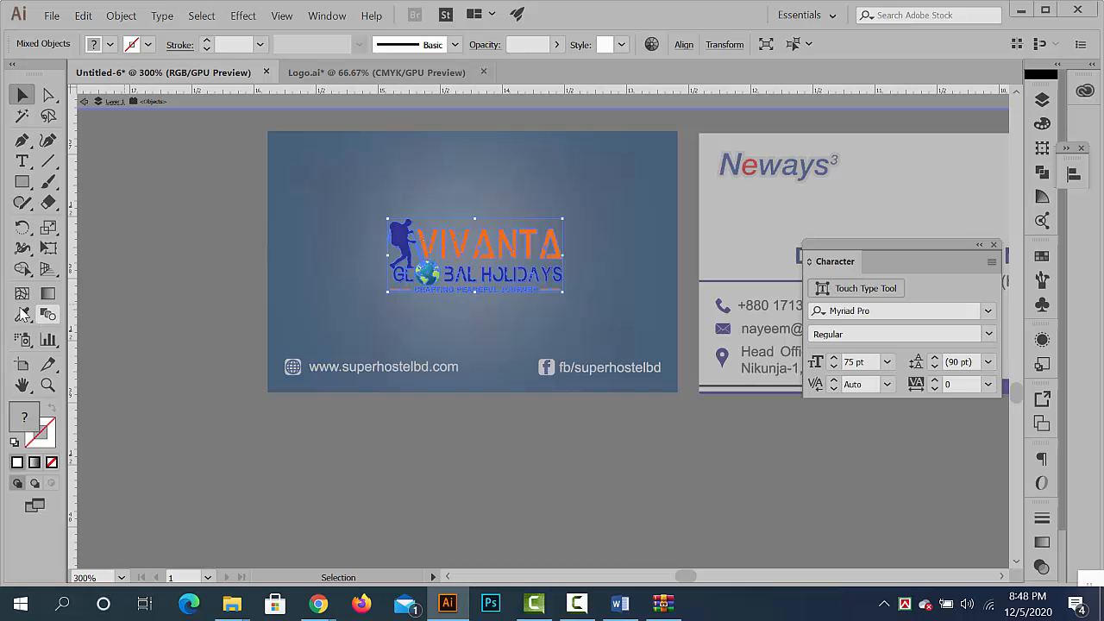
- Recolour the whole Vivanta logo white by sampling the white card's background with the Eyedropper, and deselect it
click(22, 315)
click(733, 238)
click(22, 96)
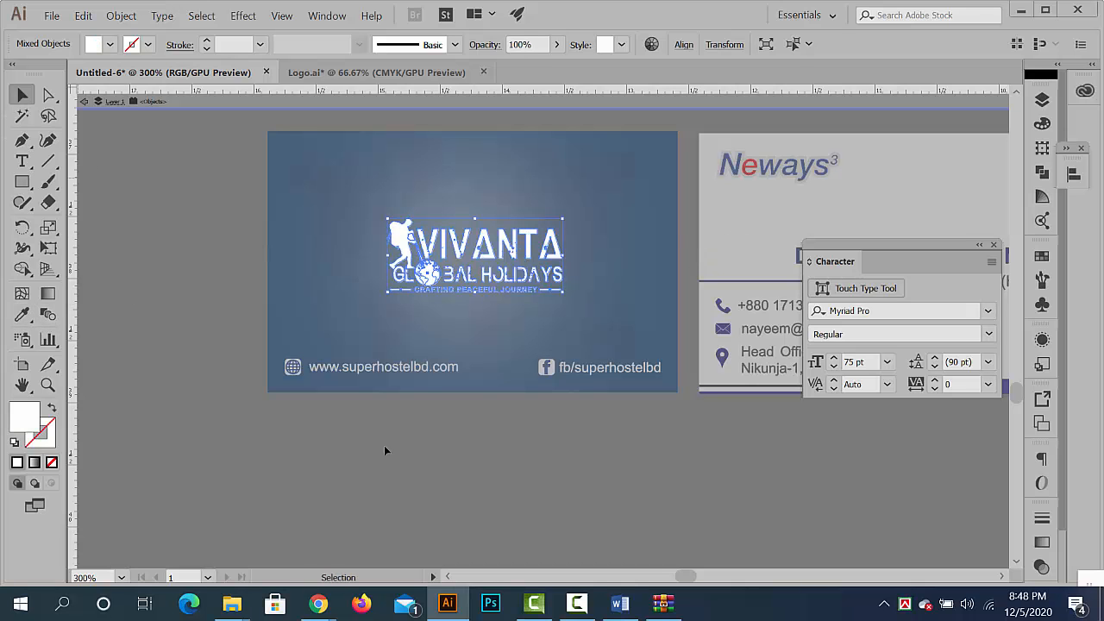
click(385, 447)
- Isolate the globe inside the white logo and select its continent shapes with the Magic Wand
key(ctrl+space)
drag(421, 276, 659, 373)
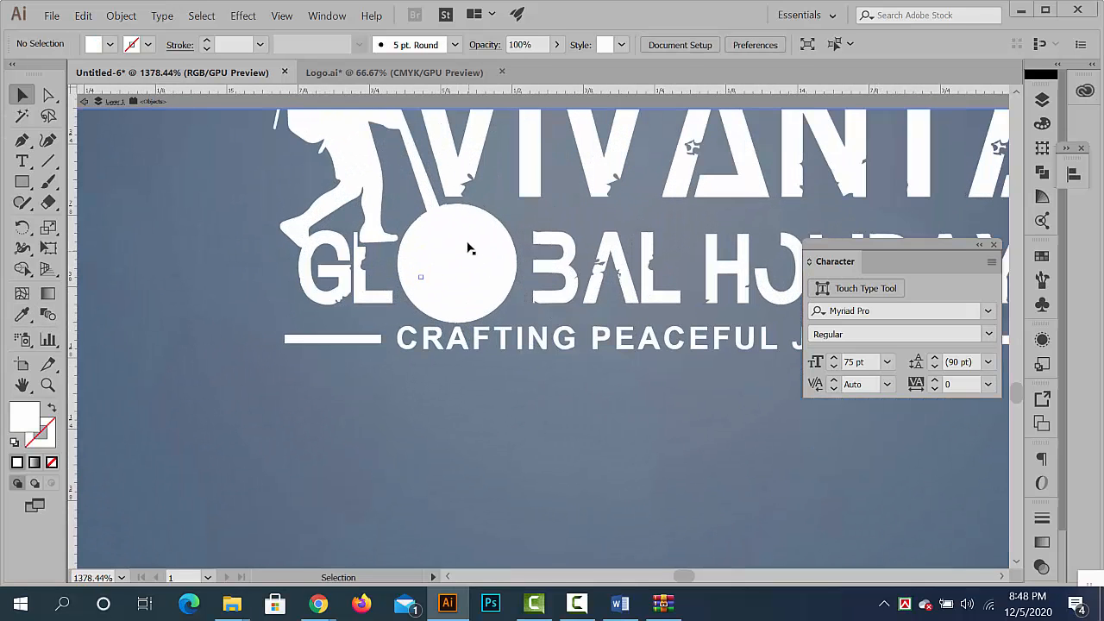
click(474, 243)
double_click(494, 261)
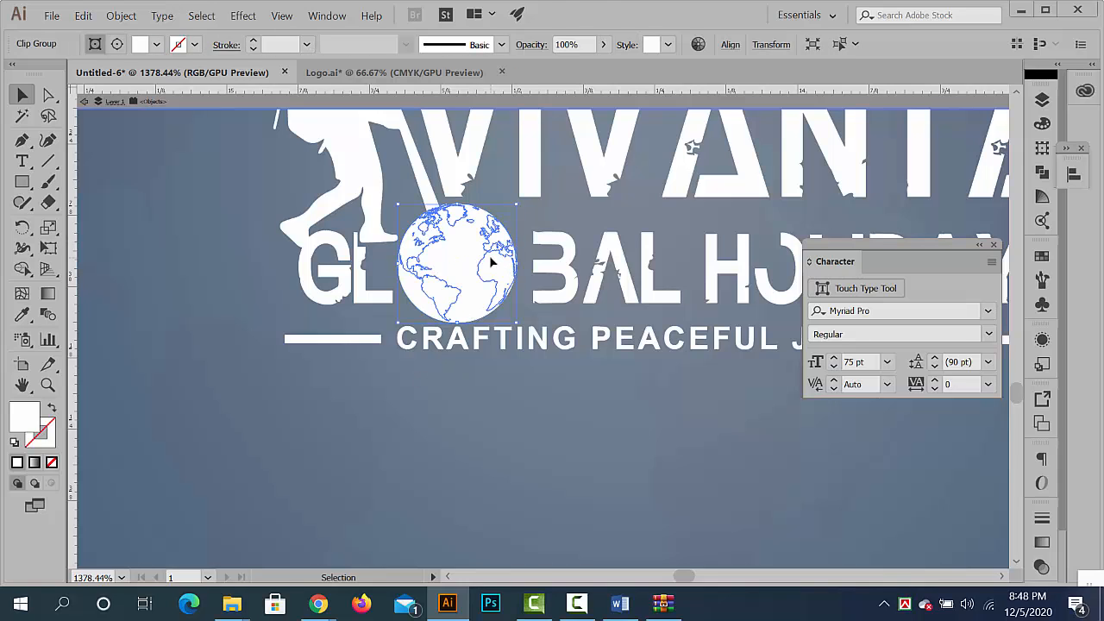
click(496, 275)
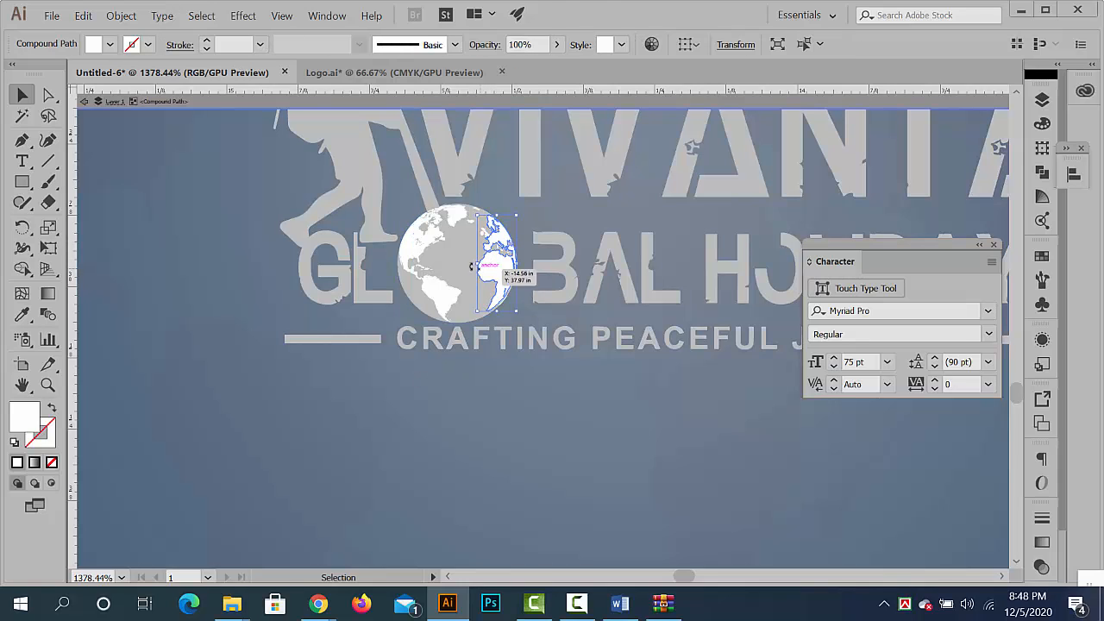
shift+click(455, 221)
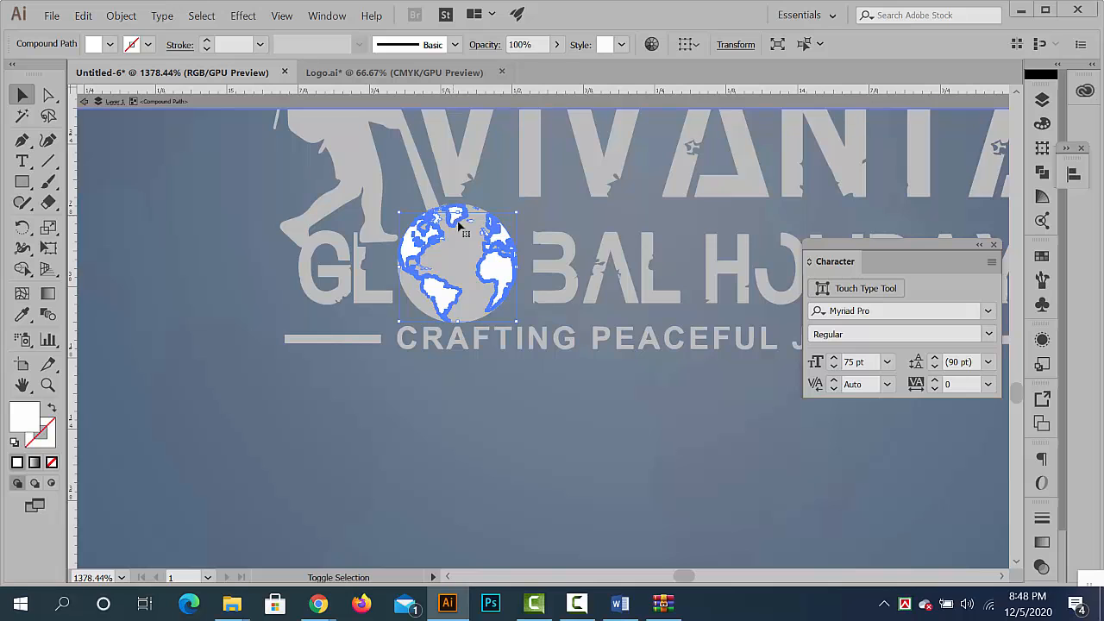
scroll(415, 221, up, 5)
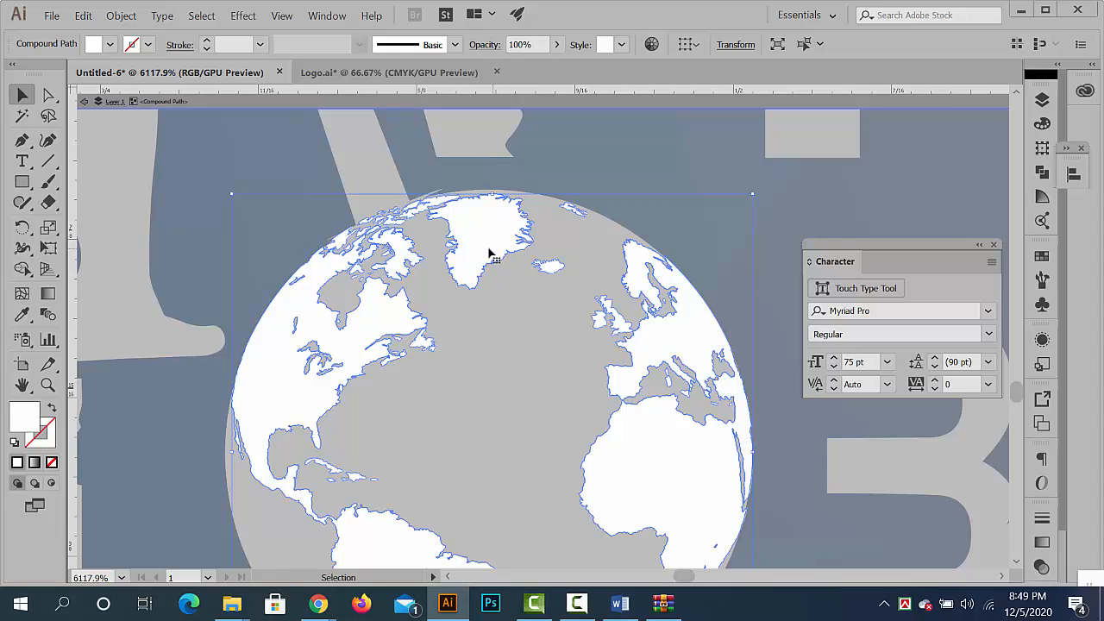
click(22, 116)
click(274, 330)
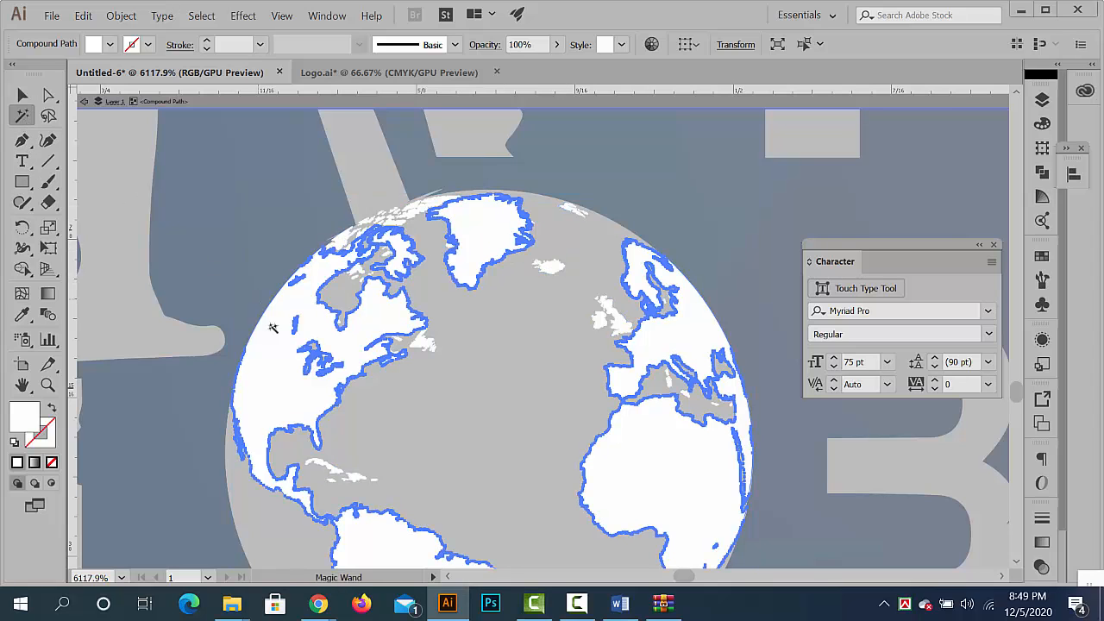
- Fill the globe's continents with a light grey swatch and deselect them
key(ctrl+space)
drag(293, 265, 244, 249)
click(110, 45)
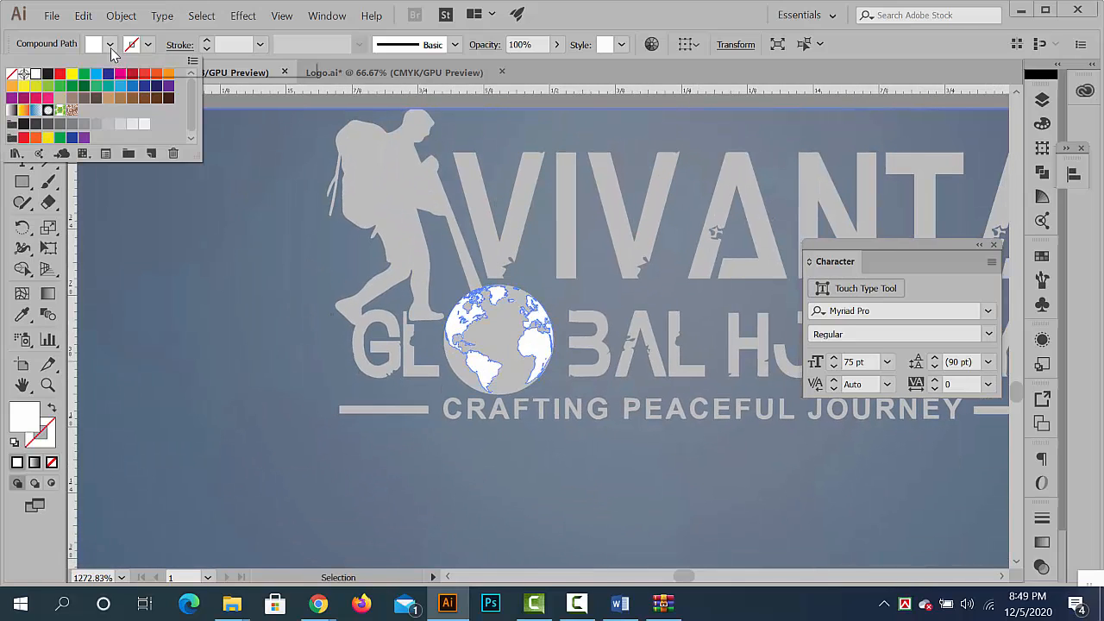
click(119, 125)
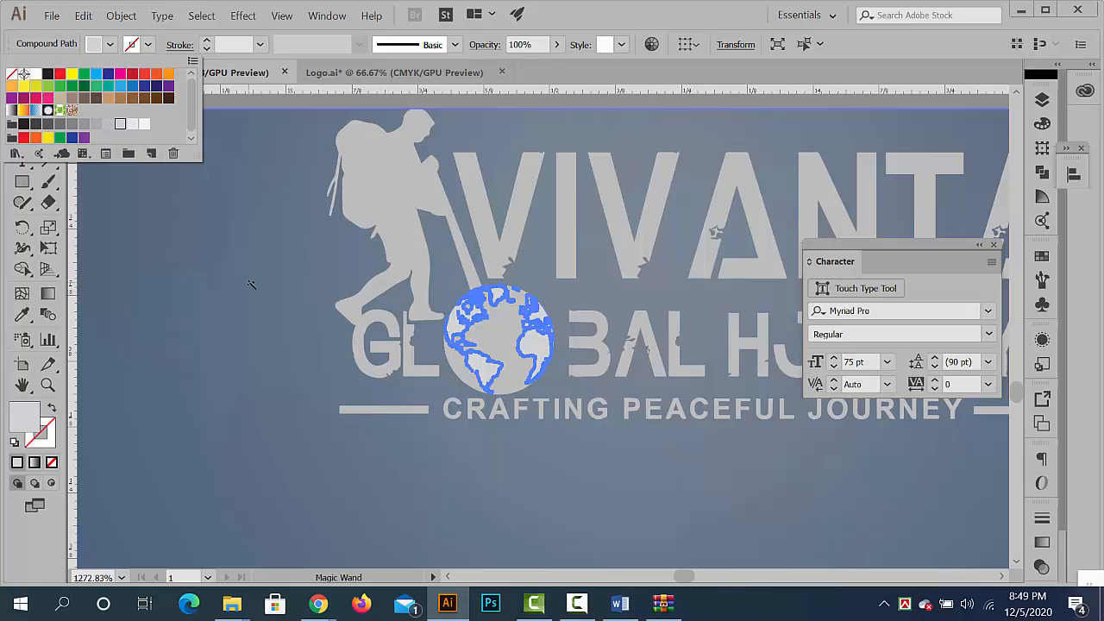
click(565, 34)
click(155, 275)
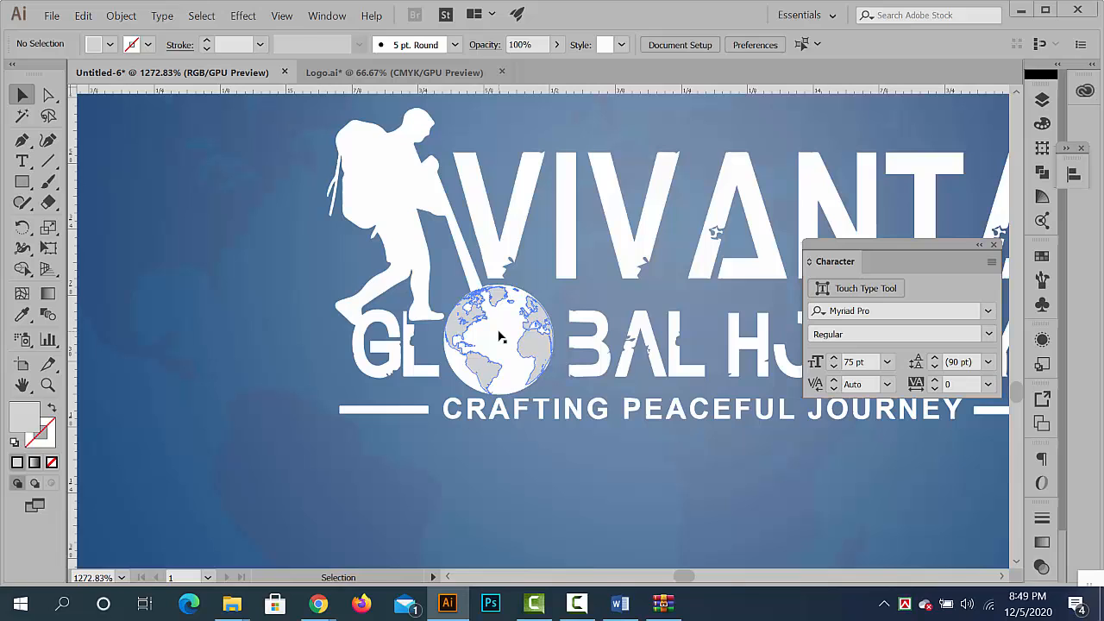
- Leave the globe's isolation, deselect it, and review the white Vivanta logo on the blue card
click(501, 337)
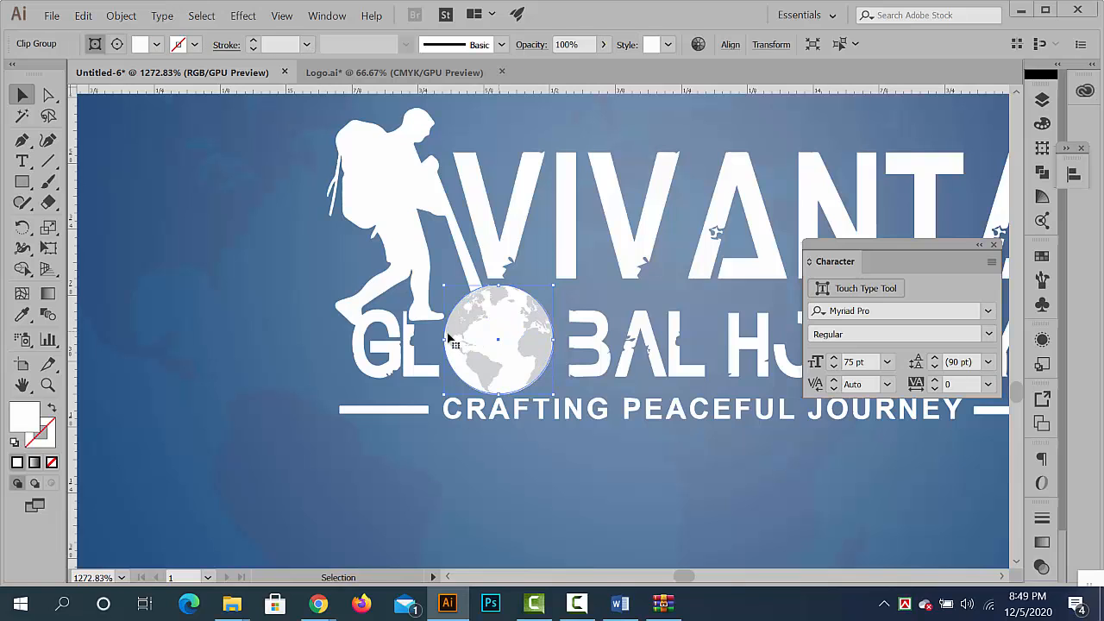
scroll(245, 335, down, 8)
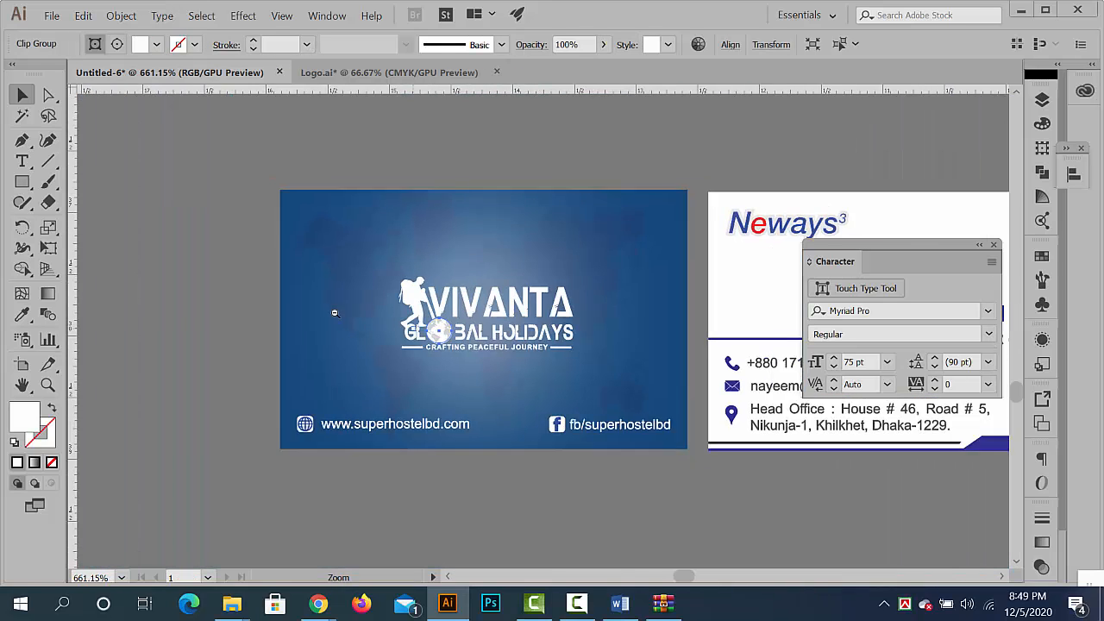
click(216, 273)
scroll(518, 319, up, 3)
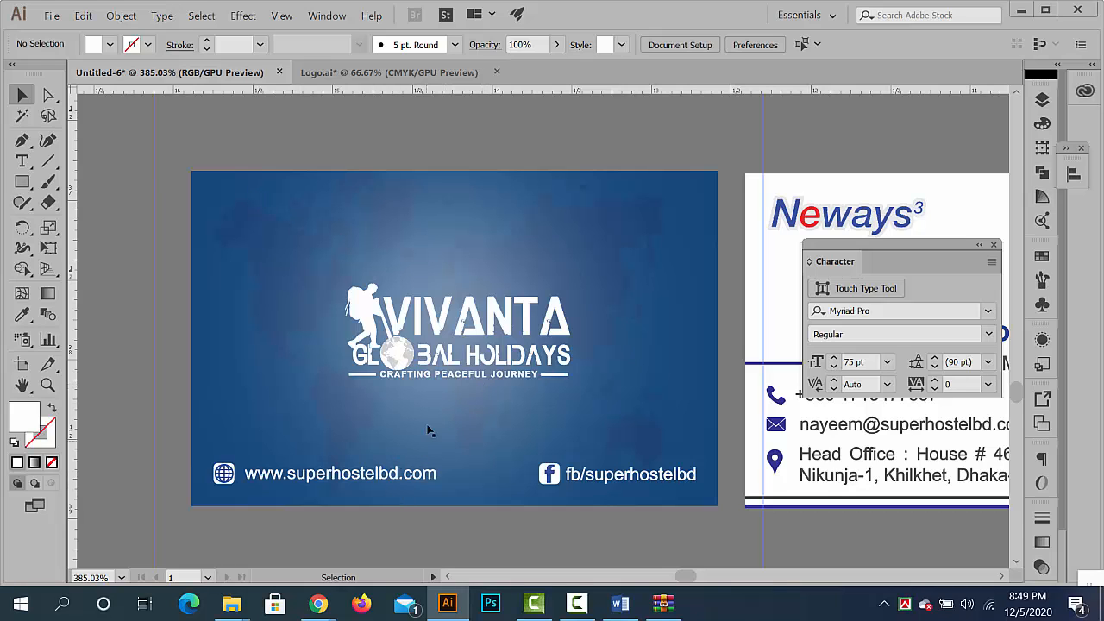
scroll(599, 321, down, 4)
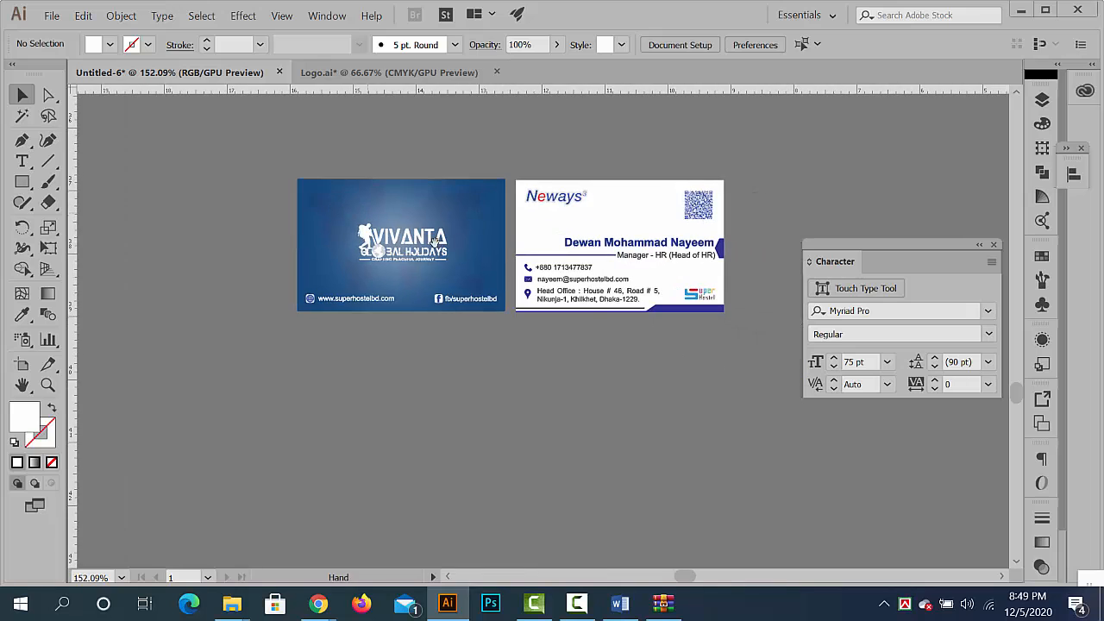
- Ungroup the blue card's background artwork and delete the light radial glow behind the logo
scroll(434, 241, up, 3)
click(338, 185)
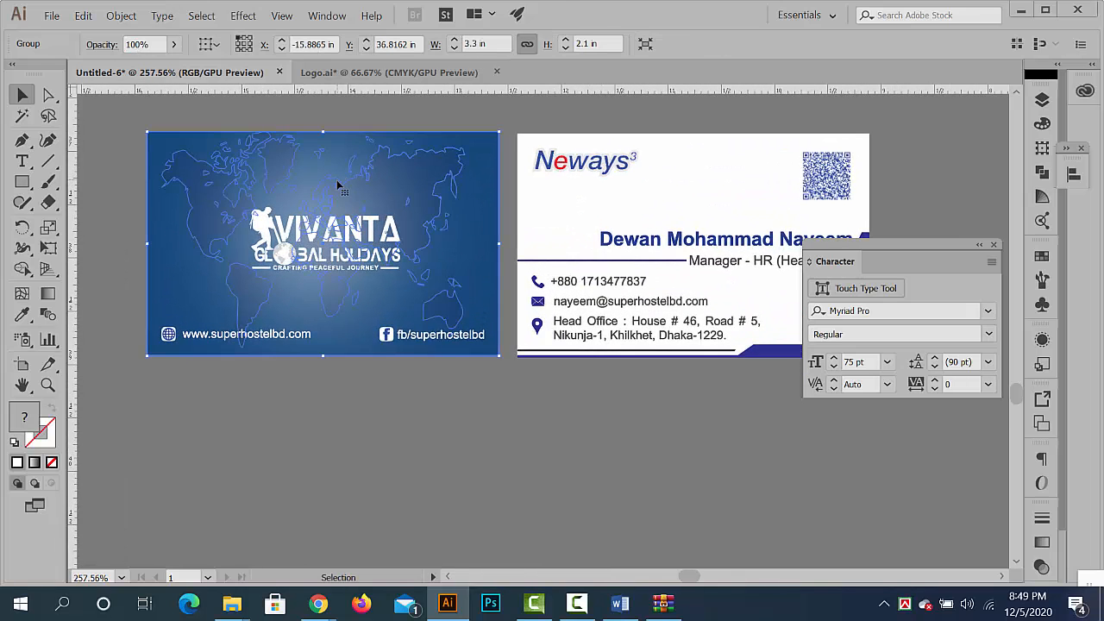
right_click(338, 185)
click(389, 294)
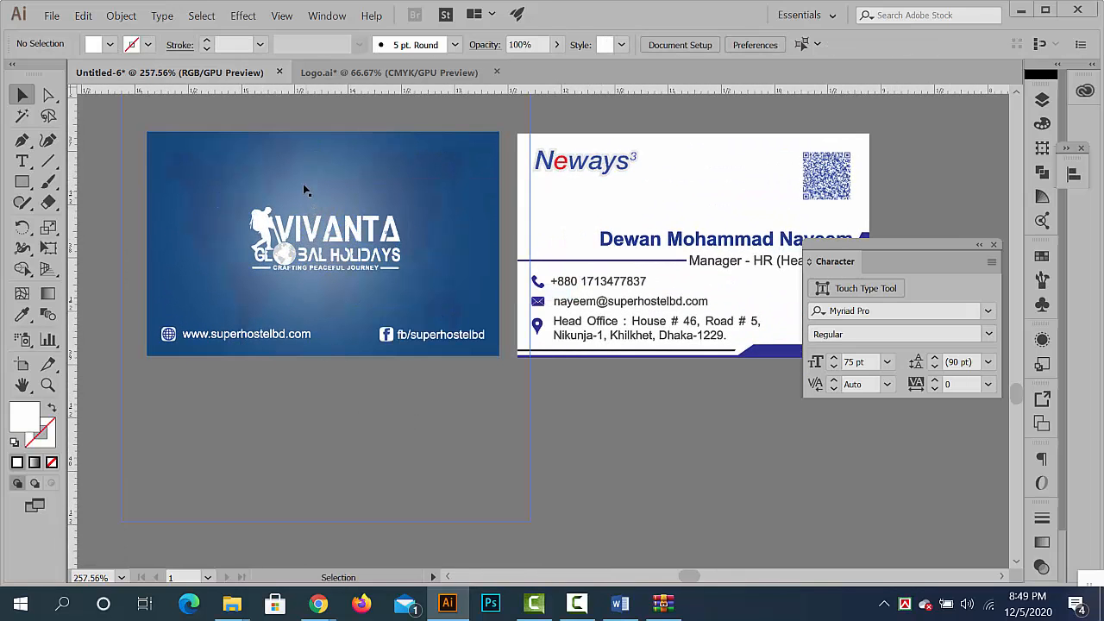
drag(302, 184, 227, 383)
scroll(529, 417, down, 2)
scroll(440, 354, down, 1)
key(Delete)
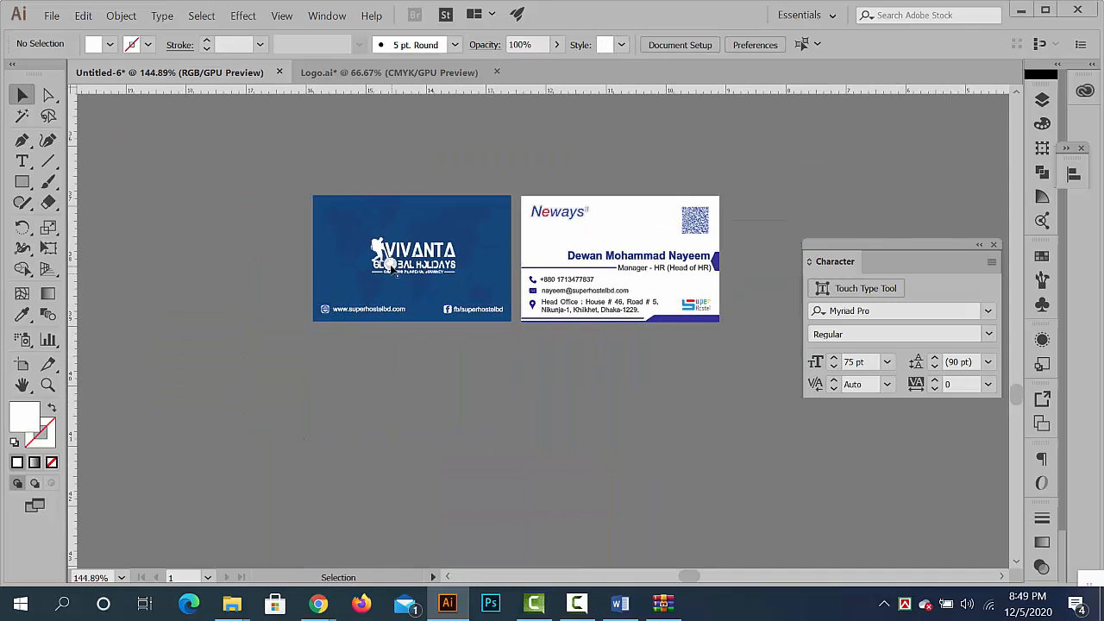
drag(391, 267, 542, 295)
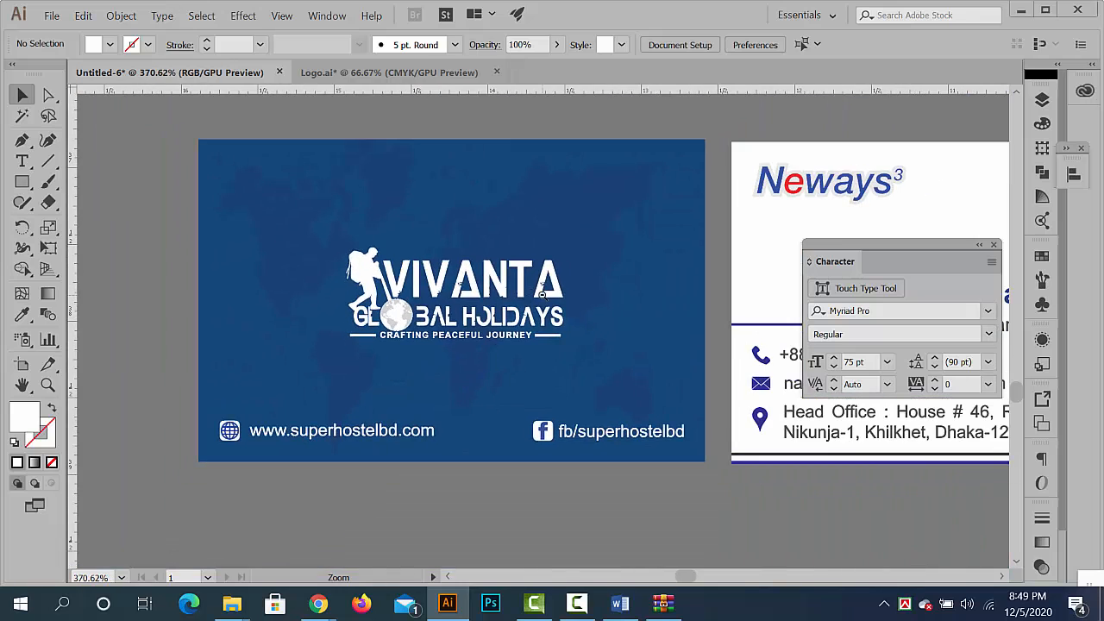
drag(595, 328, 532, 311)
drag(673, 346, 556, 303)
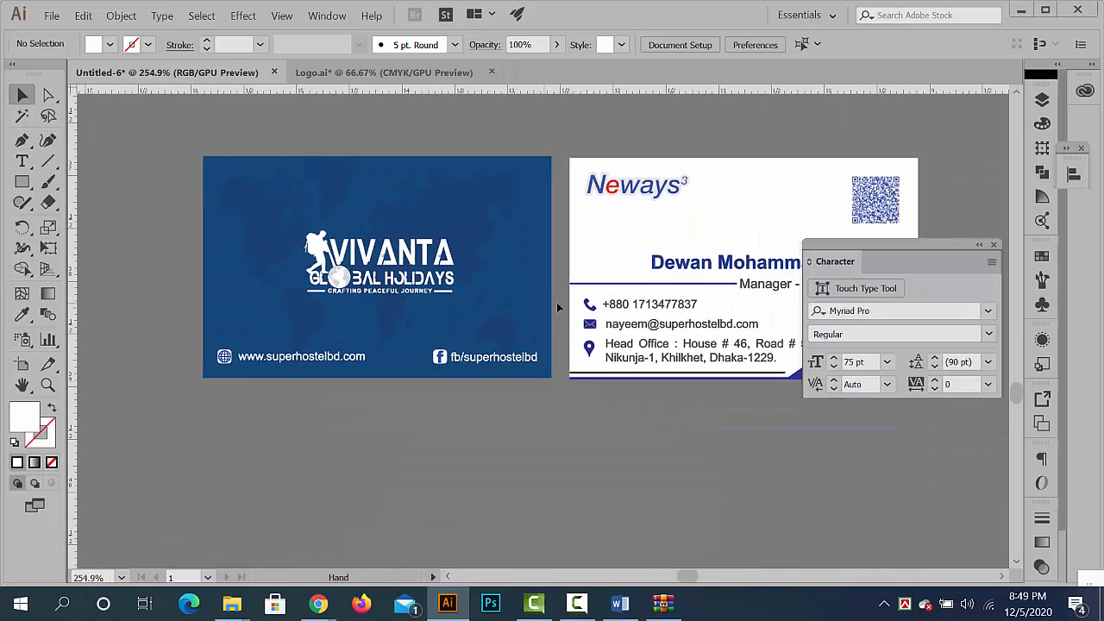
- Copy the full-colour Vivanta Global Holidays logo from Logo.ai and return to the Untitled-6 document
click(379, 73)
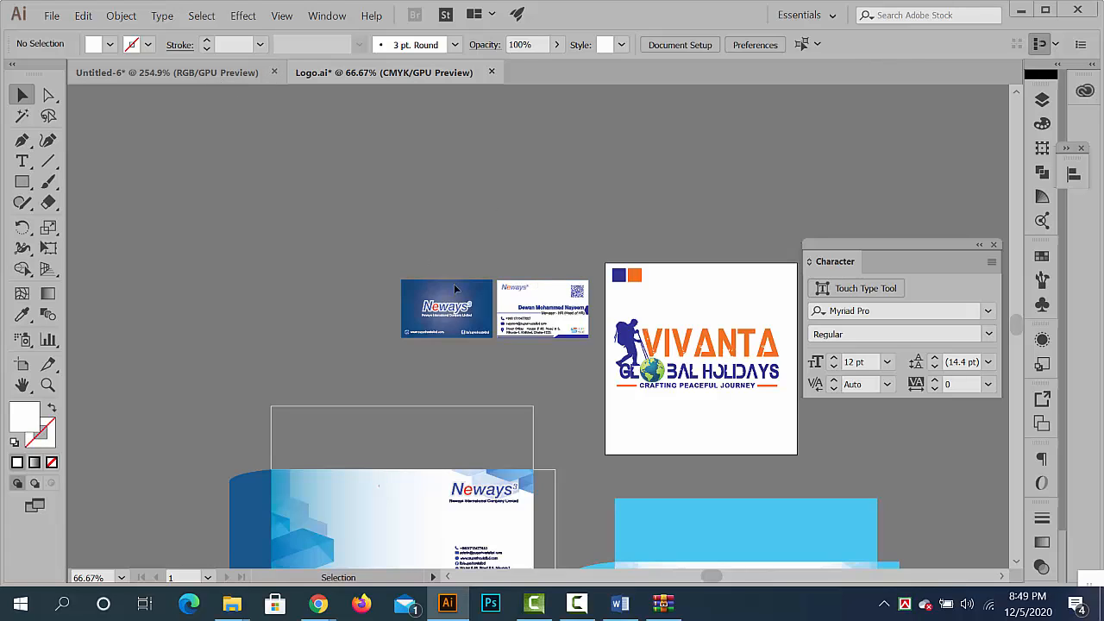
scroll(492, 231, down, 2)
click(491, 233)
drag(801, 350, 799, 351)
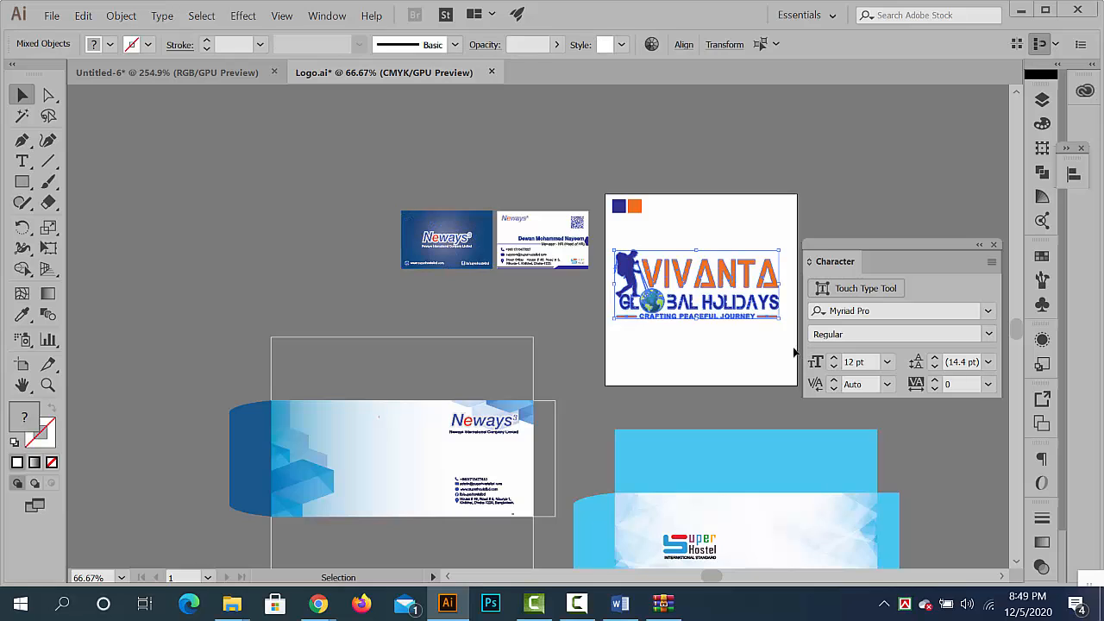
key(ctrl+c)
click(245, 74)
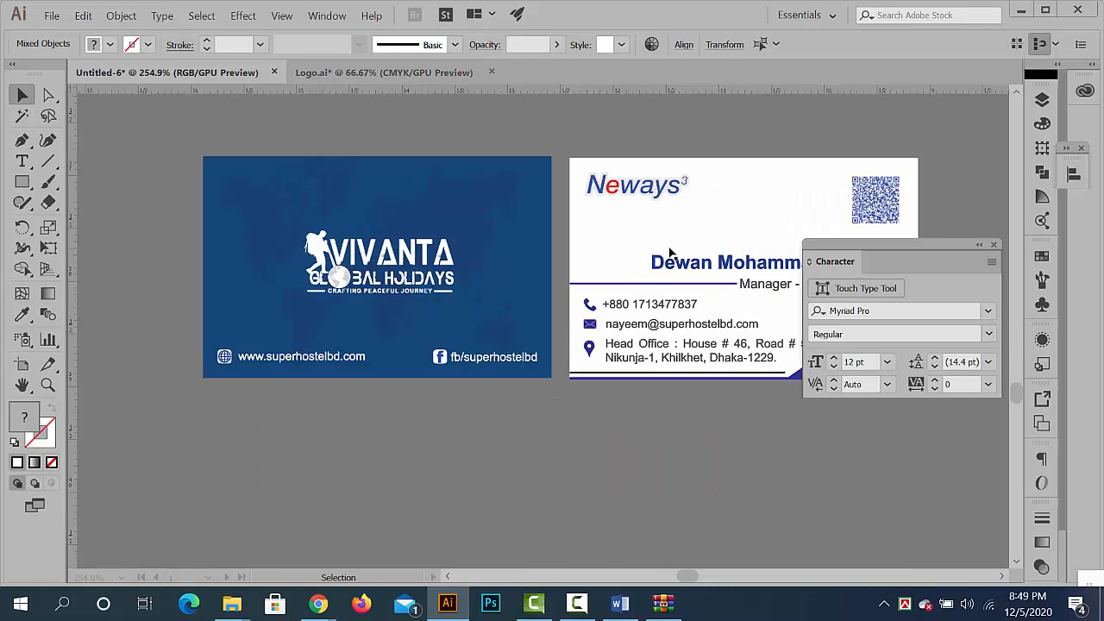
- Paste the full-colour Vivanta logo, scale it down proportionally, and place it over the white card's Neways logo
key(ctrl+v)
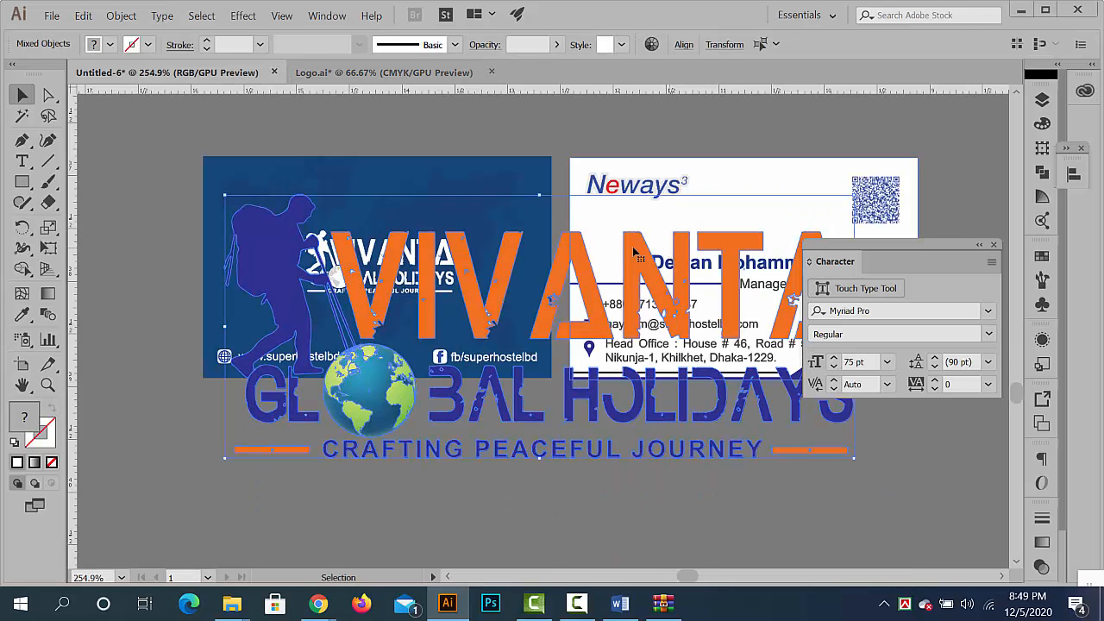
drag(233, 193, 399, 311)
scroll(579, 306, up, 3)
drag(579, 311, 463, 377)
drag(397, 399, 535, 170)
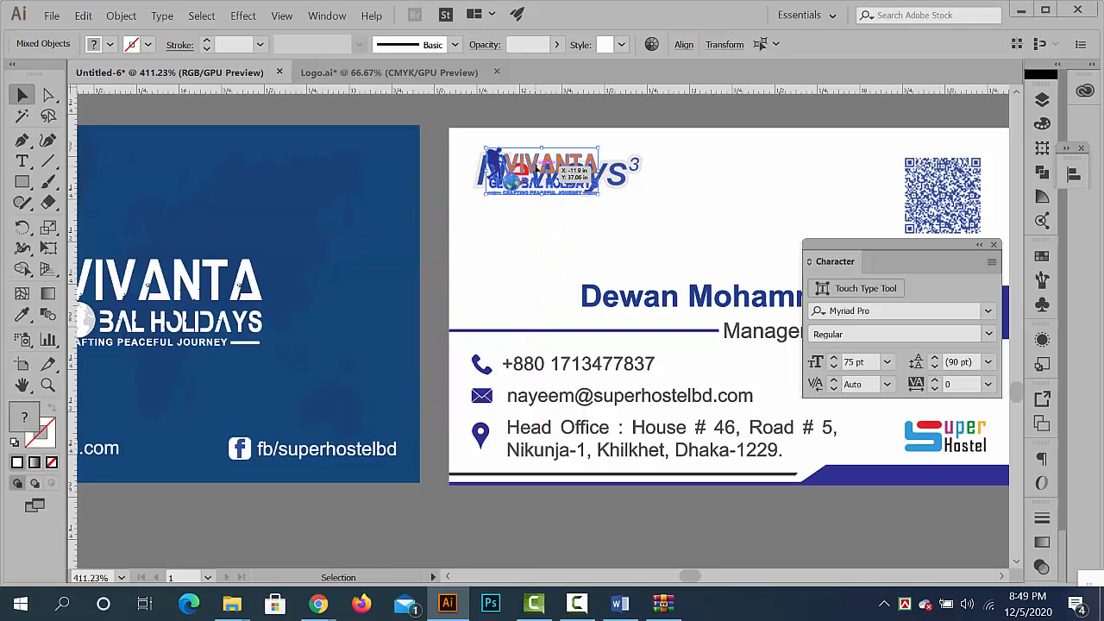
- Delete the Neways logo from the white card, keep the Vivanta logo in its place, and deselect it
key(Delete)
click(532, 175)
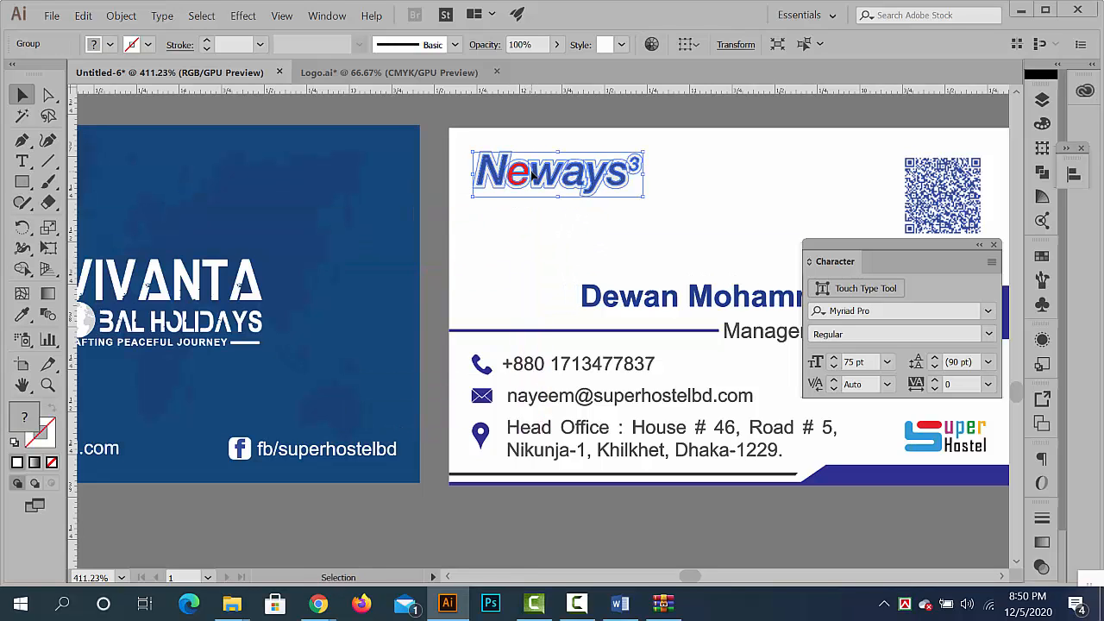
key(Delete)
key(ctrl+f)
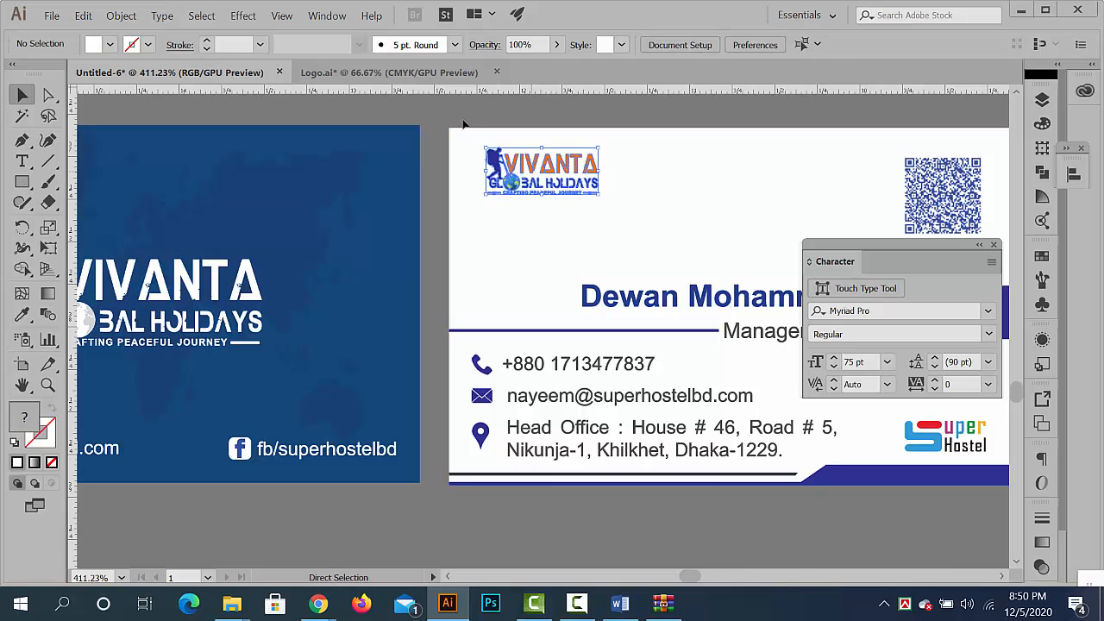
click(418, 119)
- Delete the Super Hostel logo from the lower corner of the white card
drag(560, 203, 446, 187)
drag(573, 289, 441, 282)
drag(545, 292, 625, 302)
click(660, 314)
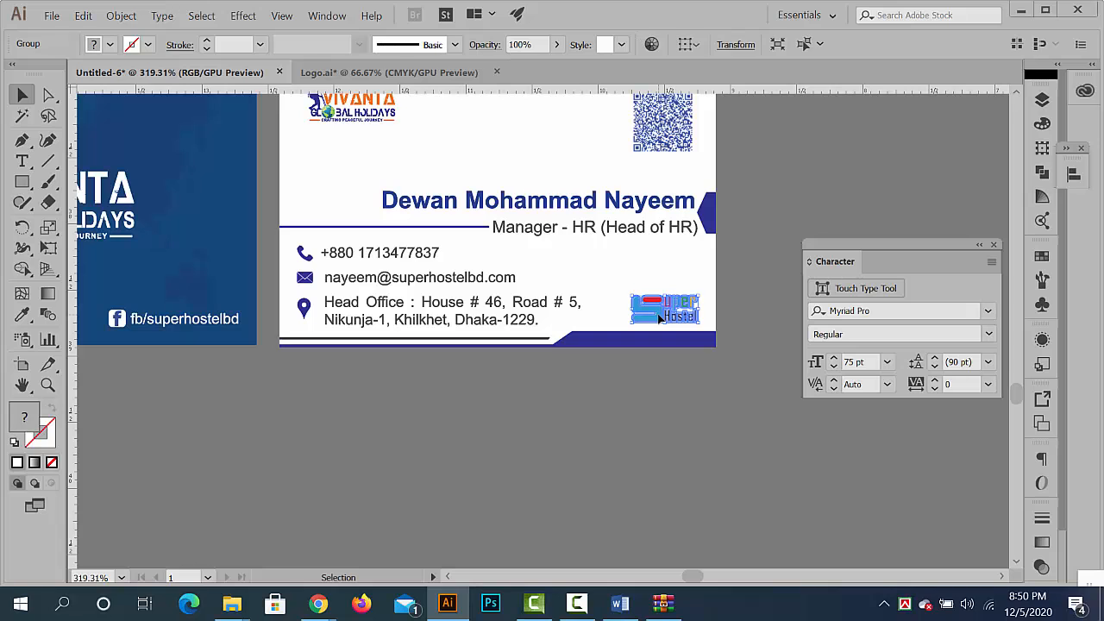
key(Delete)
- Copy the hiker out of the white card's Vivanta logo and place it enlarged where the Super Hostel logo was
scroll(353, 207, up, 1)
drag(330, 148, 485, 159)
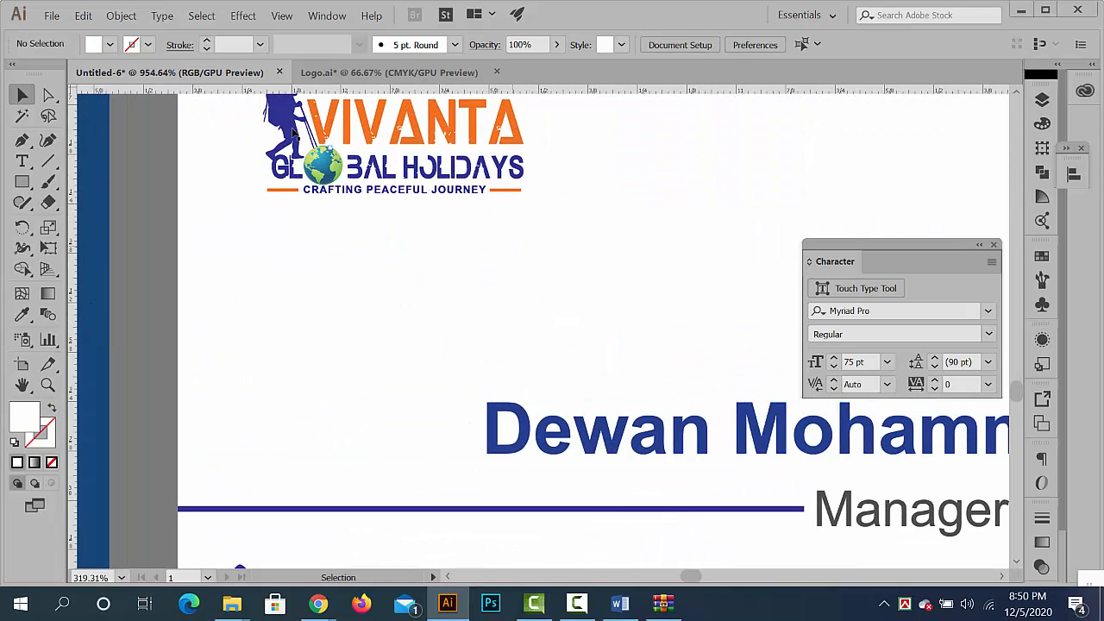
double_click(289, 128)
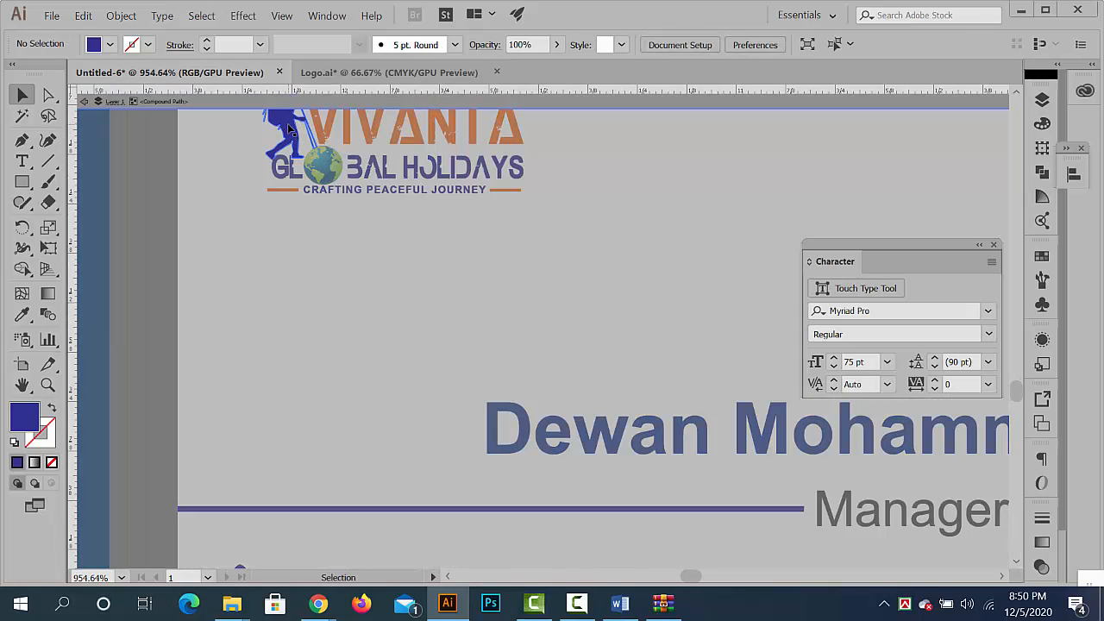
double_click(184, 278)
scroll(371, 225, down, 3)
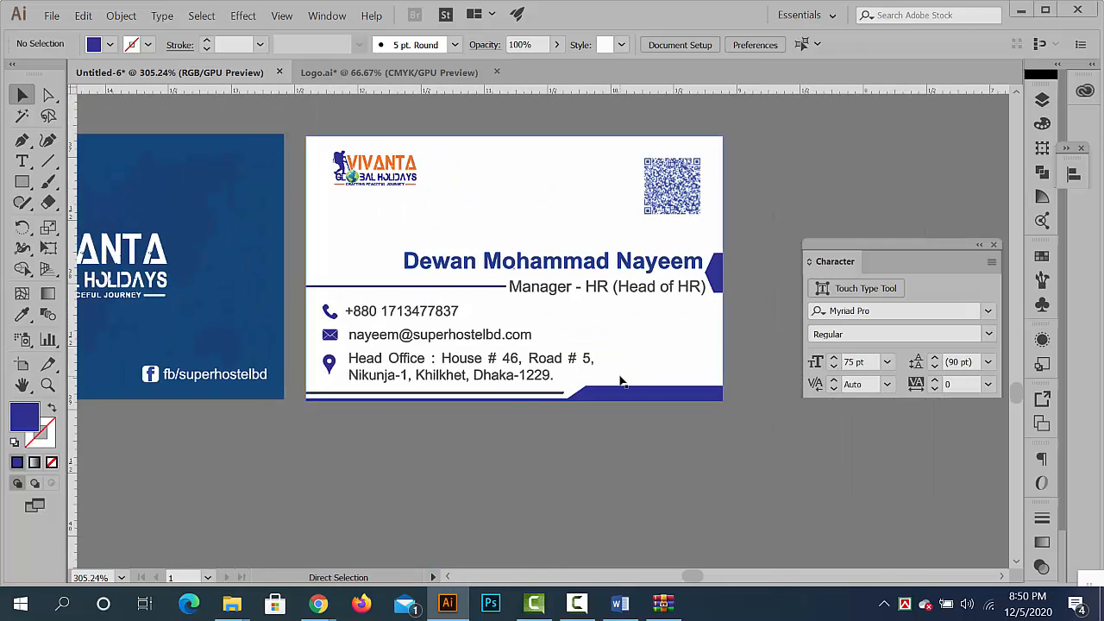
key(ctrl+v)
drag(549, 339, 735, 384)
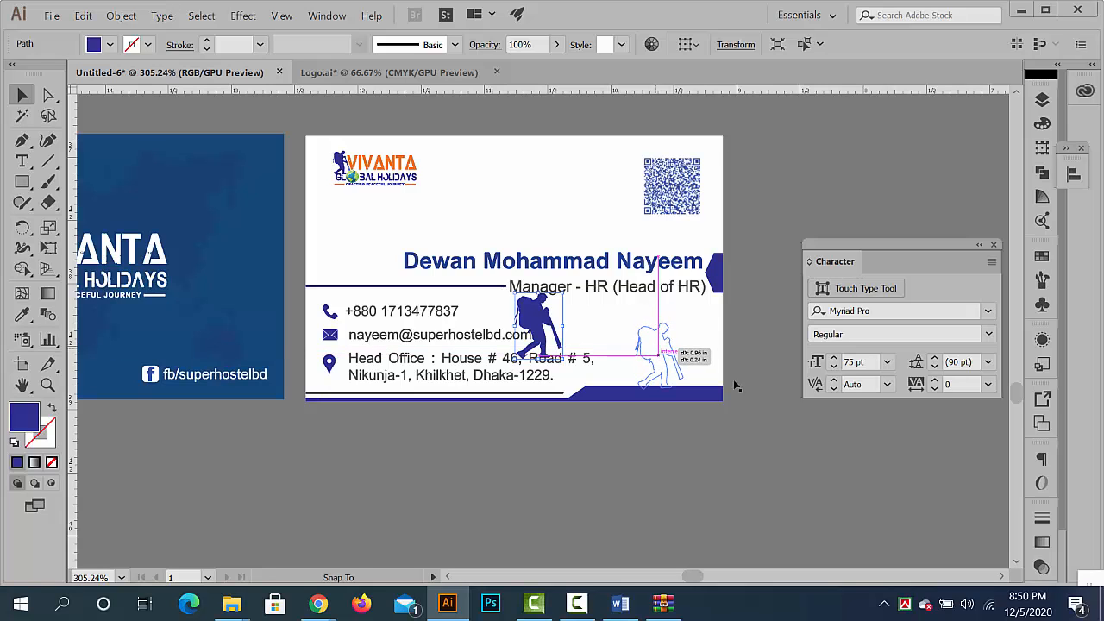
click(771, 412)
- Enlarge the hiker silhouette proportionally and position it with its feet on the white card's blue bottom band
scroll(771, 413, down, 4)
scroll(650, 380, up, 5)
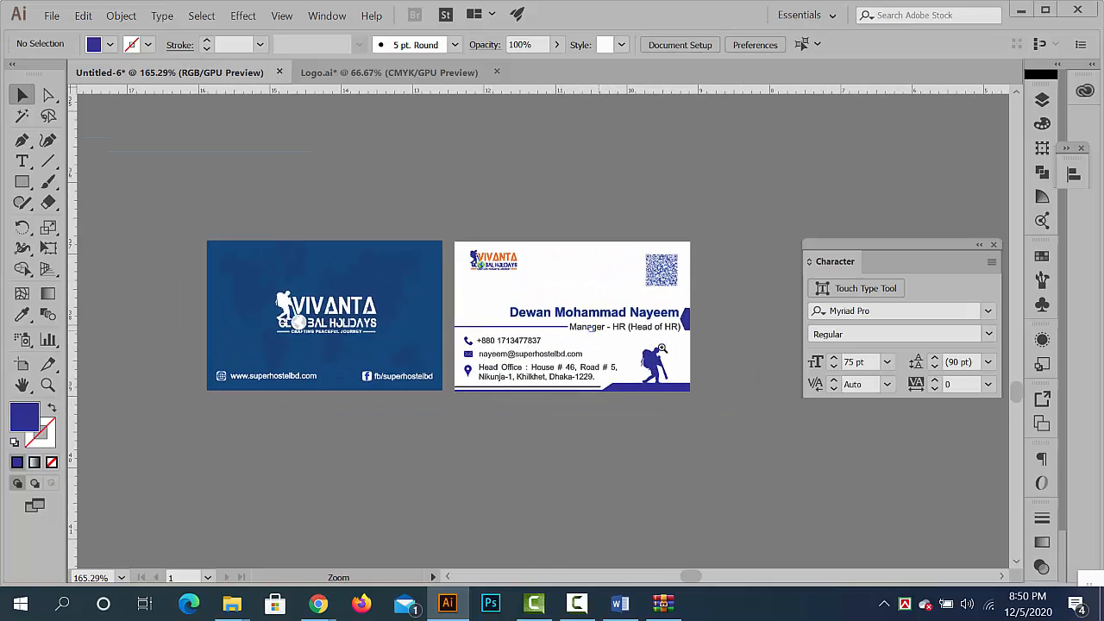
scroll(611, 342, up, 1)
click(614, 357)
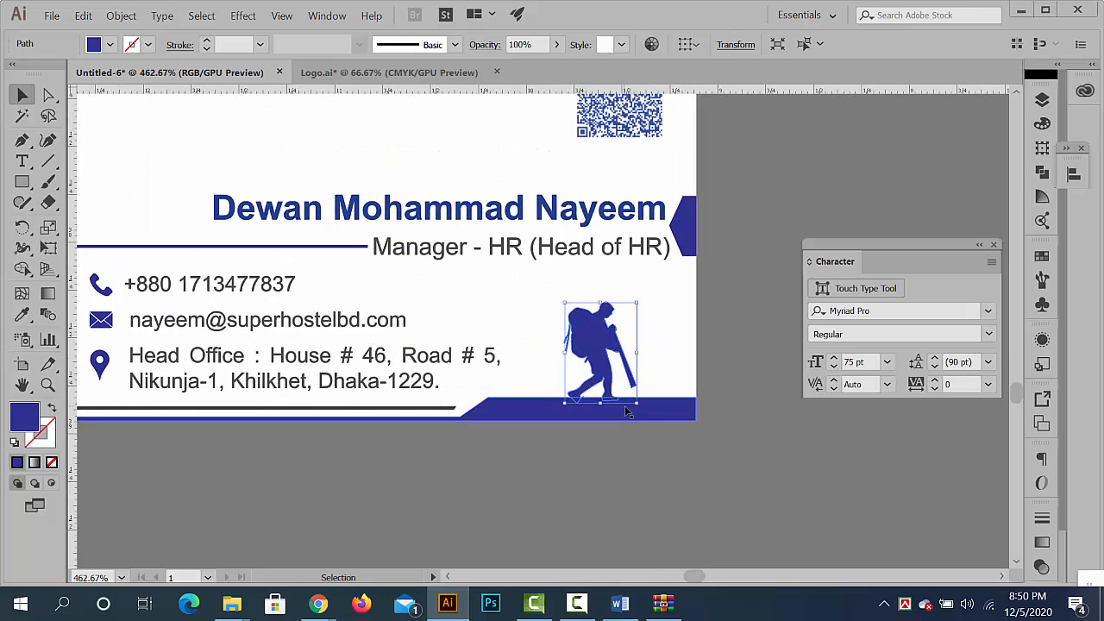
drag(638, 403, 657, 421)
drag(603, 352, 603, 340)
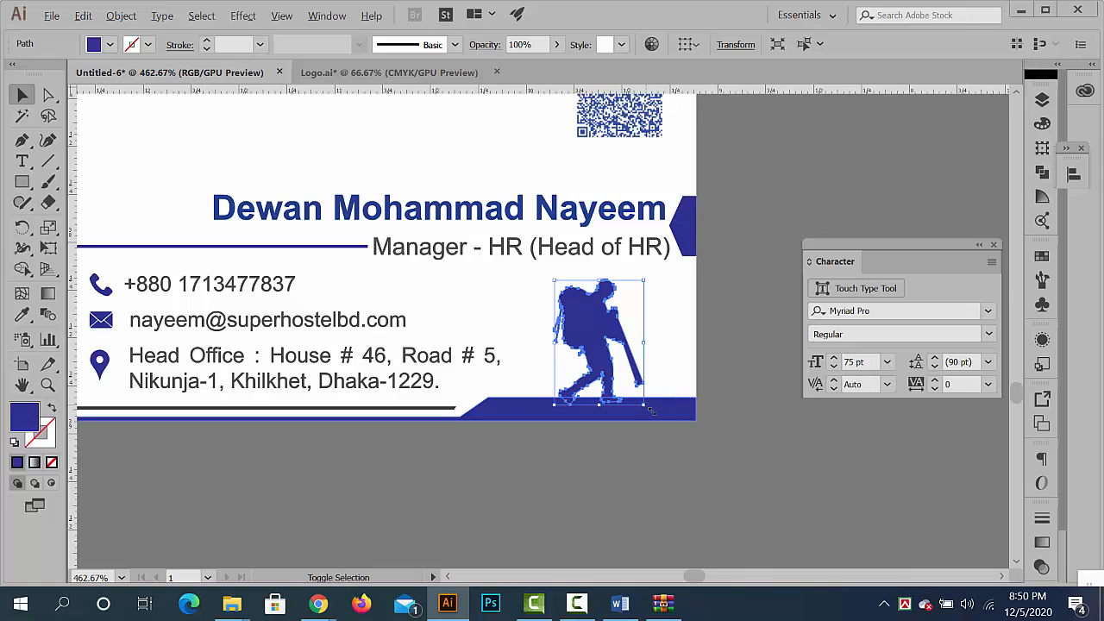
drag(651, 410, 657, 418)
drag(623, 367, 636, 355)
click(671, 375)
click(697, 466)
click(738, 413)
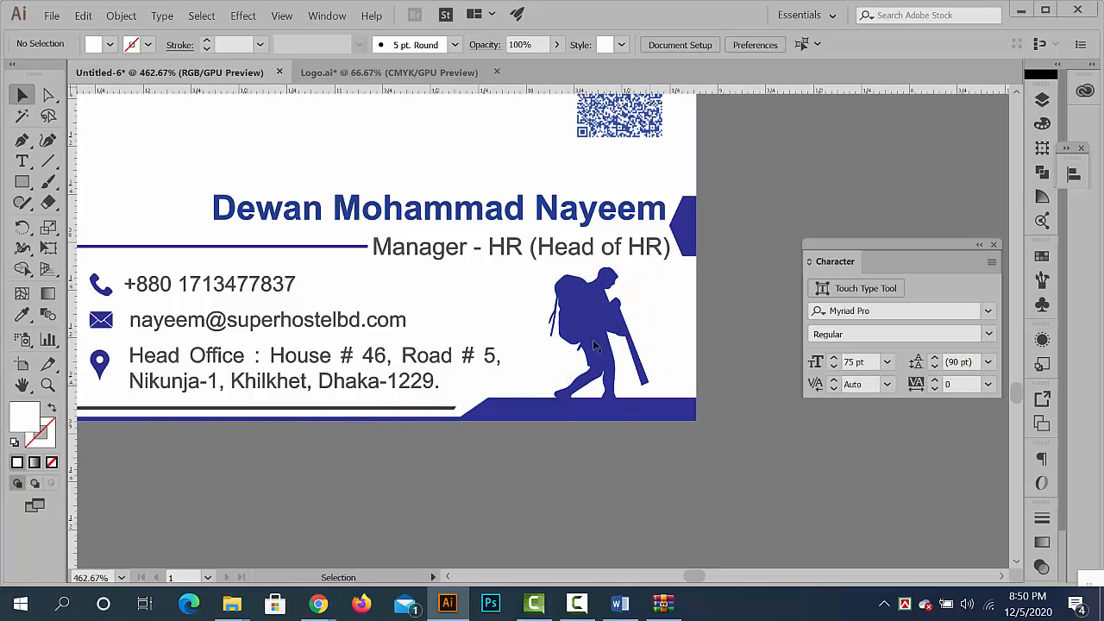
- Reduce the hiker silhouette's opacity to 39% and deselect it
click(569, 324)
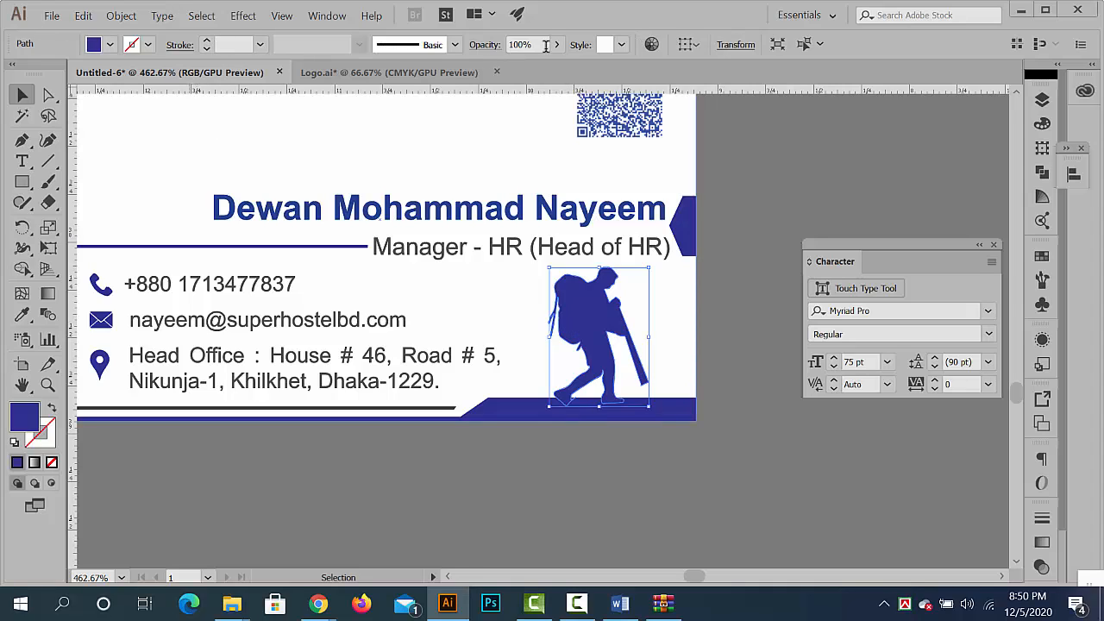
click(517, 64)
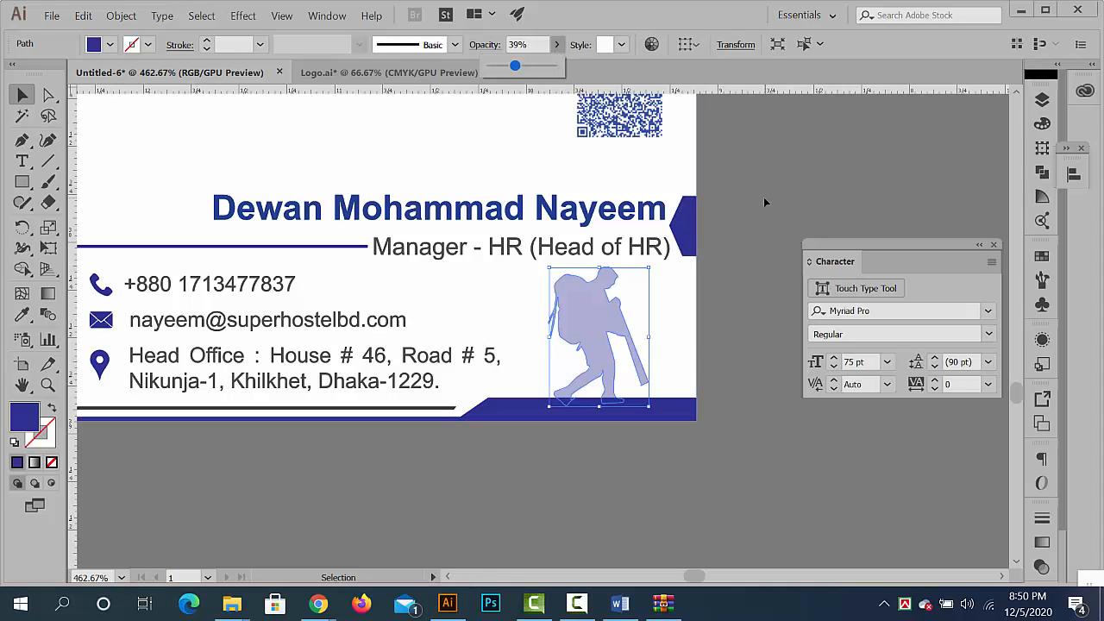
click(733, 372)
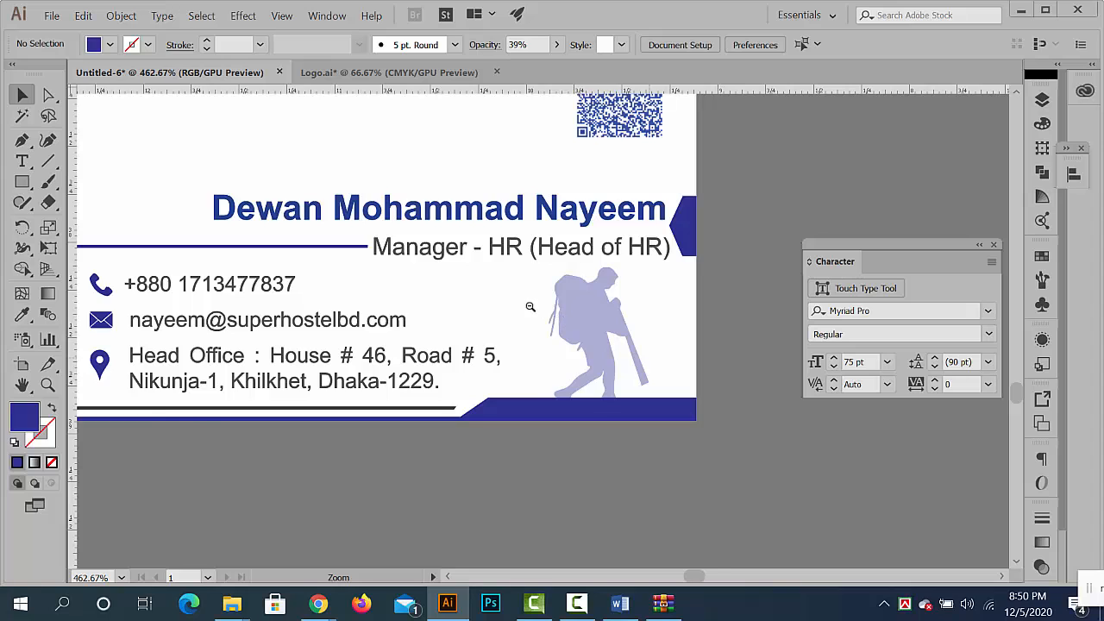
scroll(530, 308, down, 3)
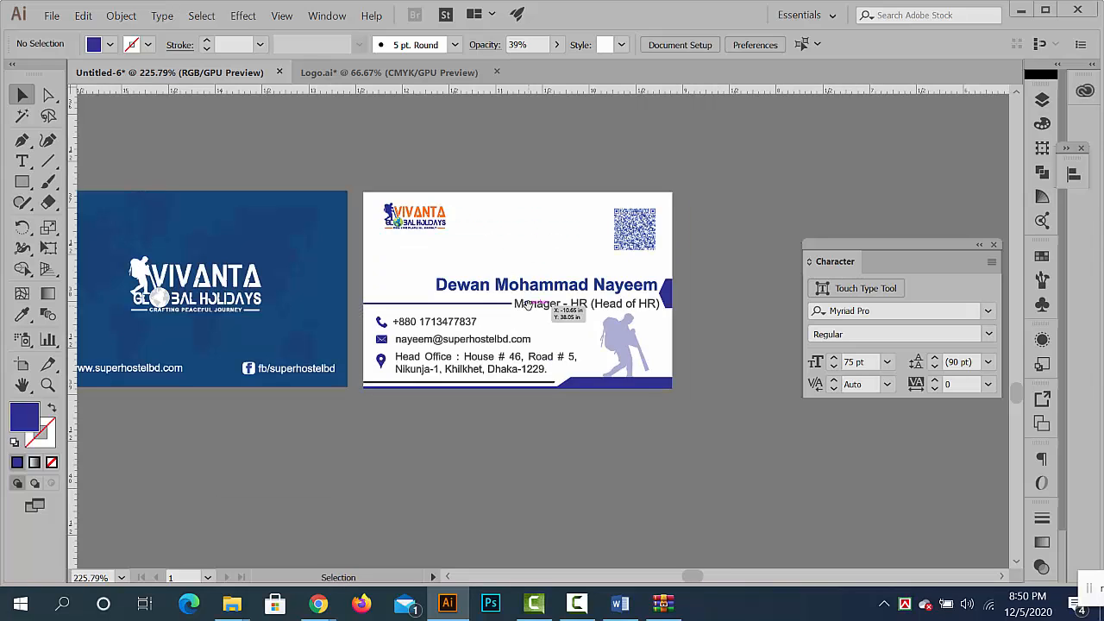
key(space)
drag(419, 335, 540, 294)
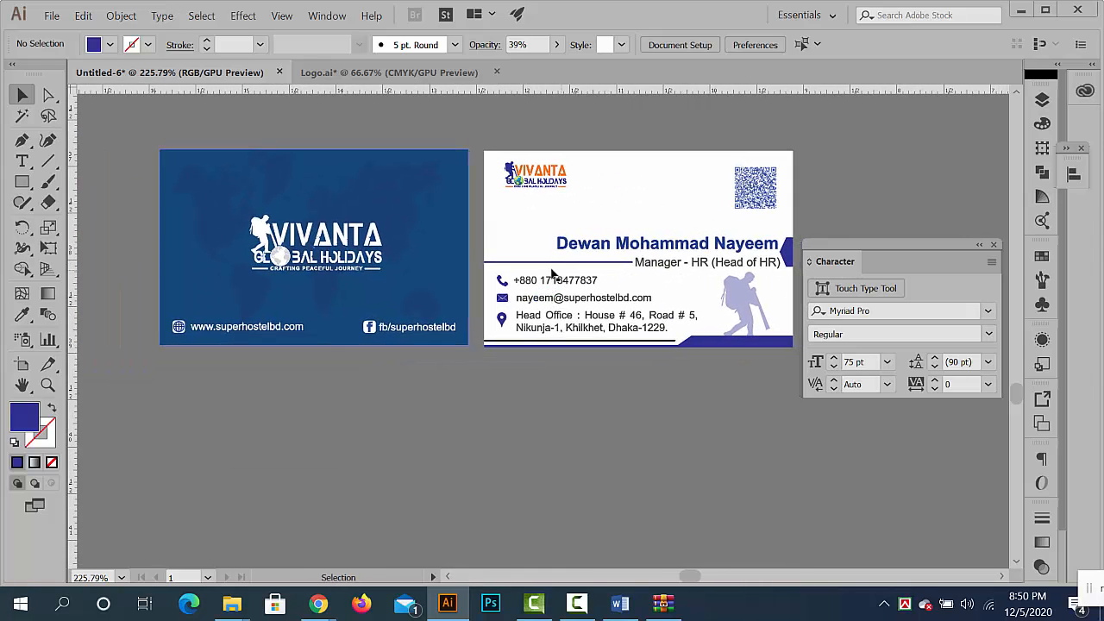
scroll(513, 289, up, 5)
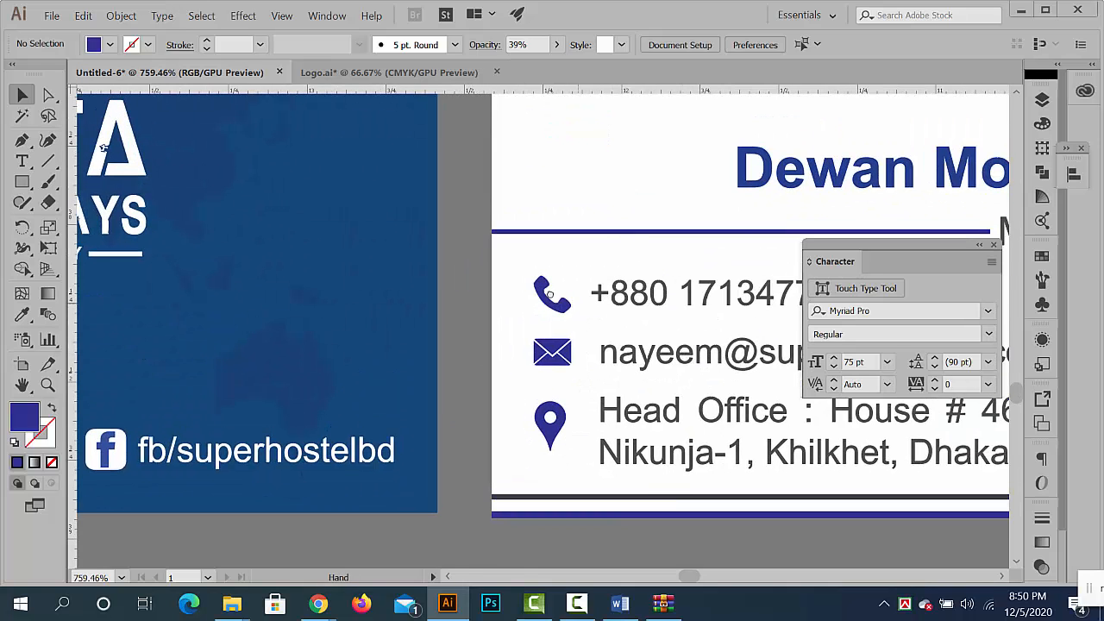
double_click(504, 284)
click(540, 305)
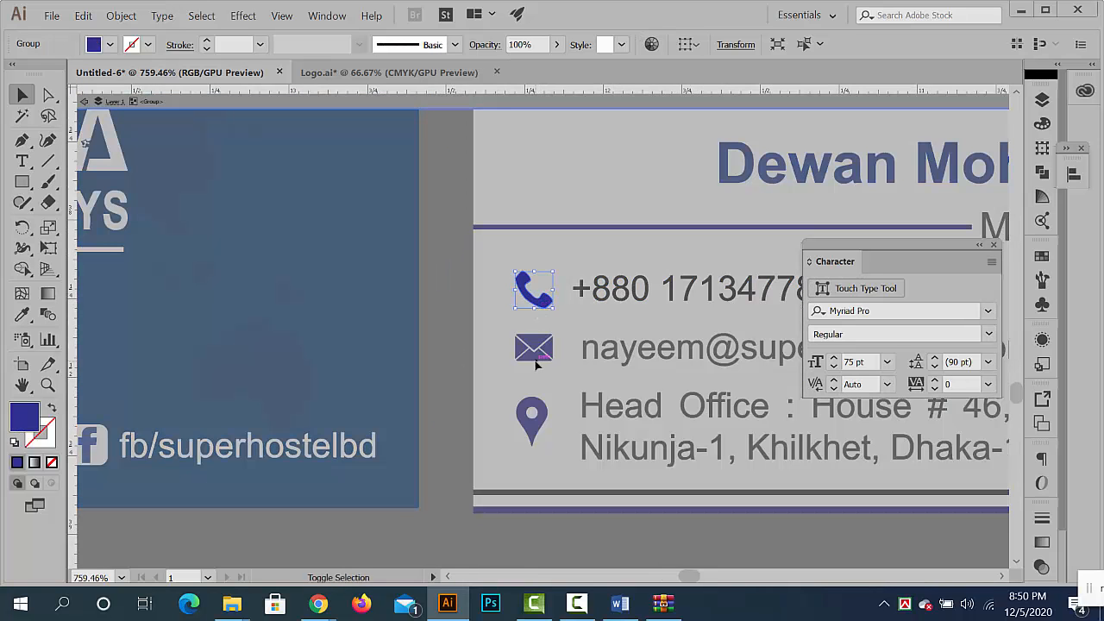
double_click(432, 338)
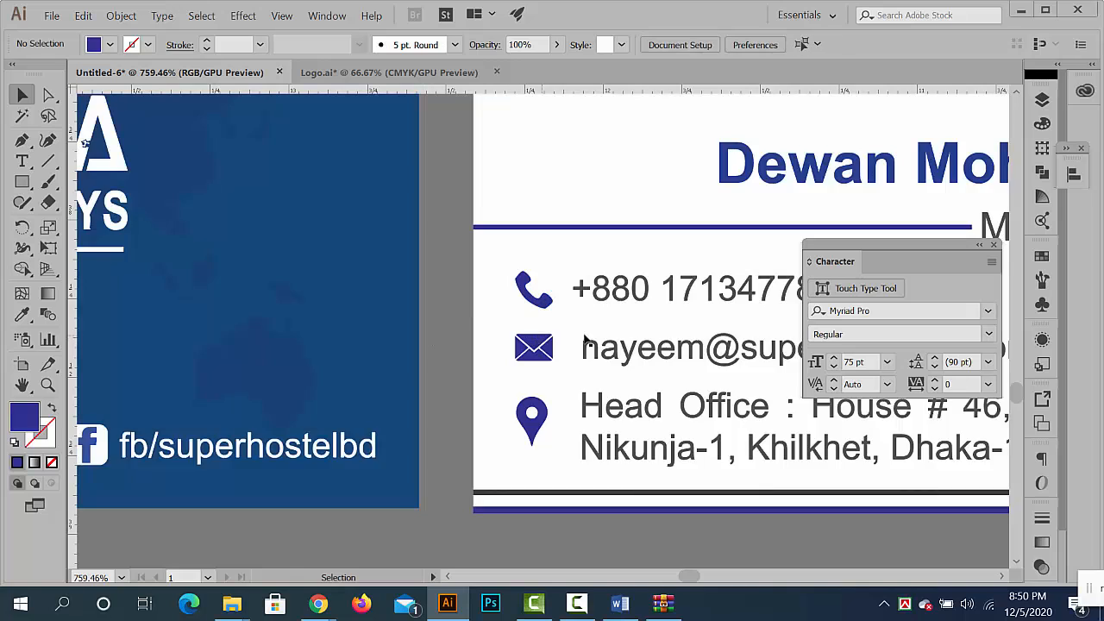
- Recolour the thin stripe above the white card's blue bottom band with the orange sampled from the VIVANTA logo lettering
scroll(587, 337, down, 3)
key(space)
drag(586, 337, 500, 311)
scroll(612, 382, down, 3)
key(space)
drag(580, 356, 438, 342)
scroll(571, 395, up, 2)
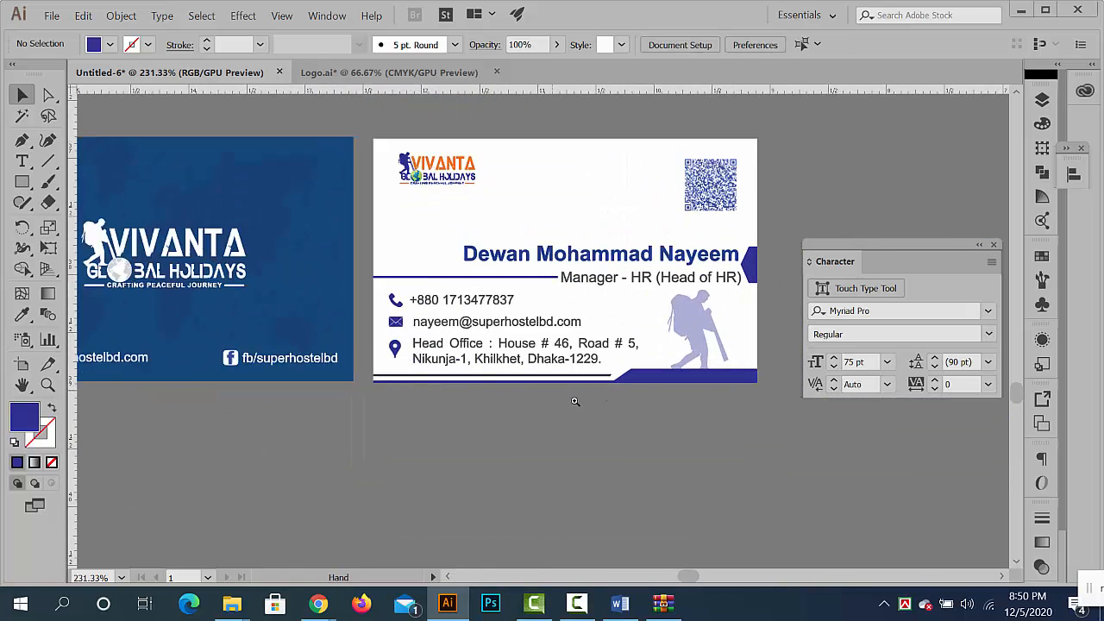
click(462, 373)
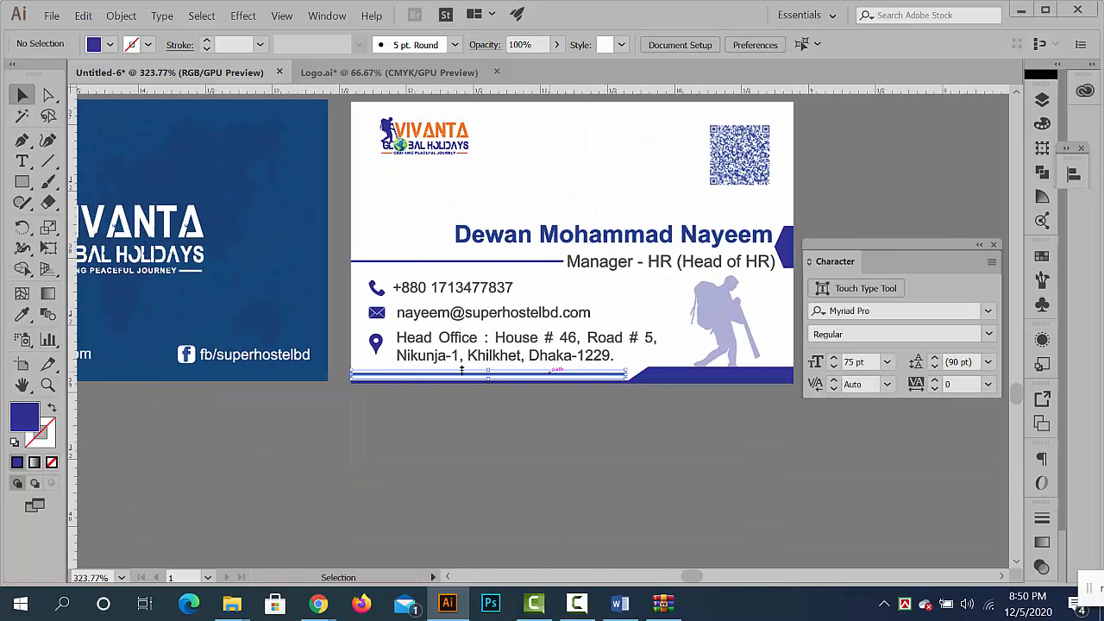
click(22, 315)
scroll(404, 128, up, 8)
click(386, 129)
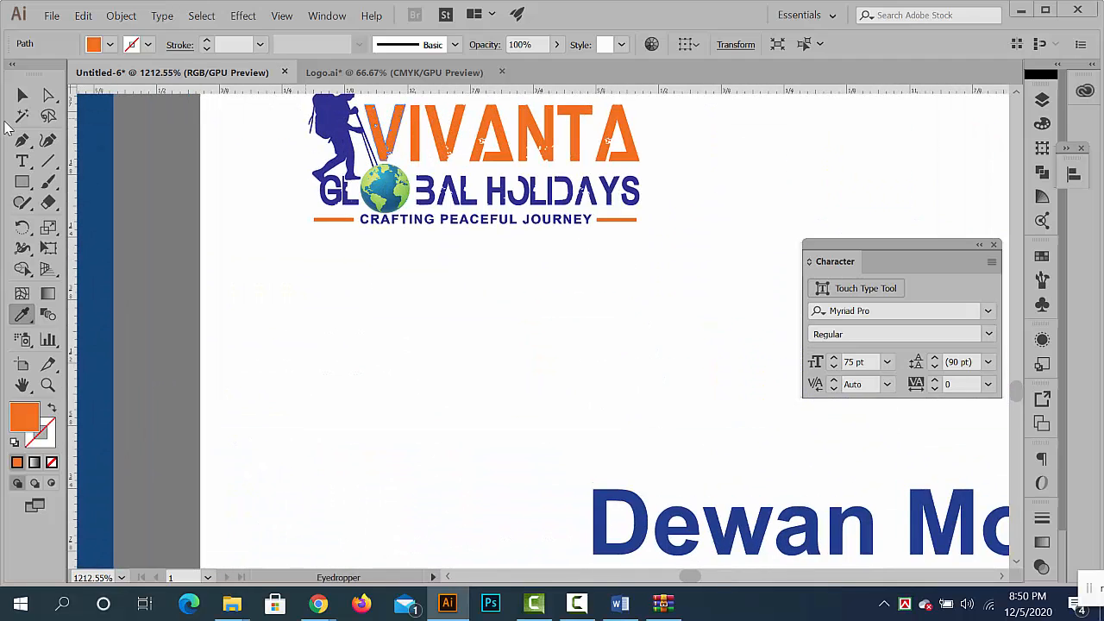
click(22, 95)
click(303, 277)
- Review the white card's overall look with the orange stripe, from the logo down to the bottom band
scroll(373, 261, down, 5)
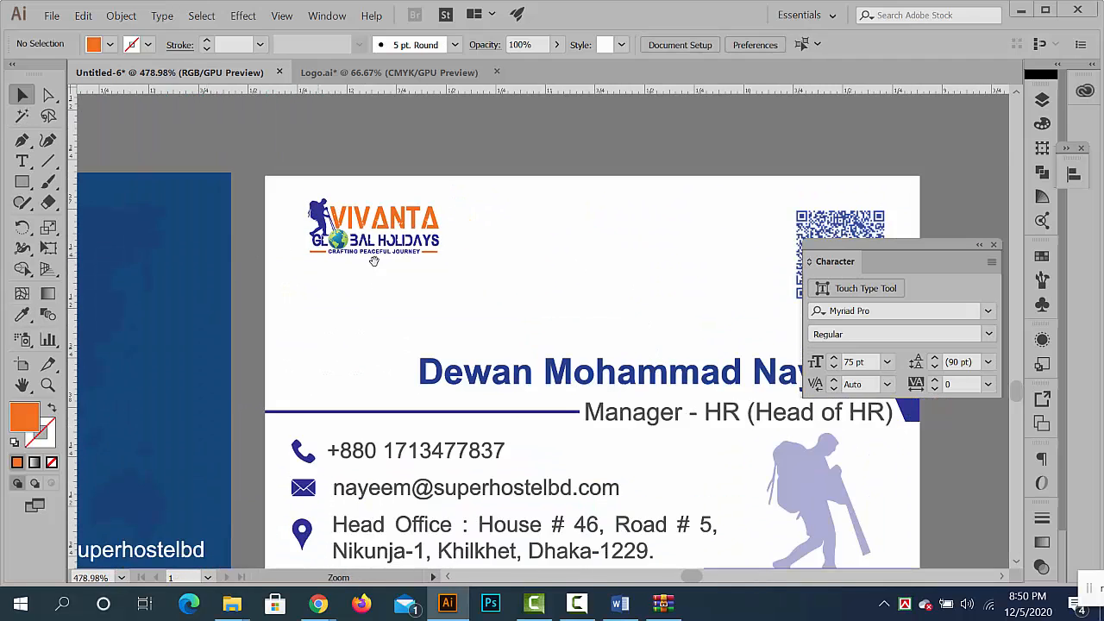
scroll(373, 261, down, 4)
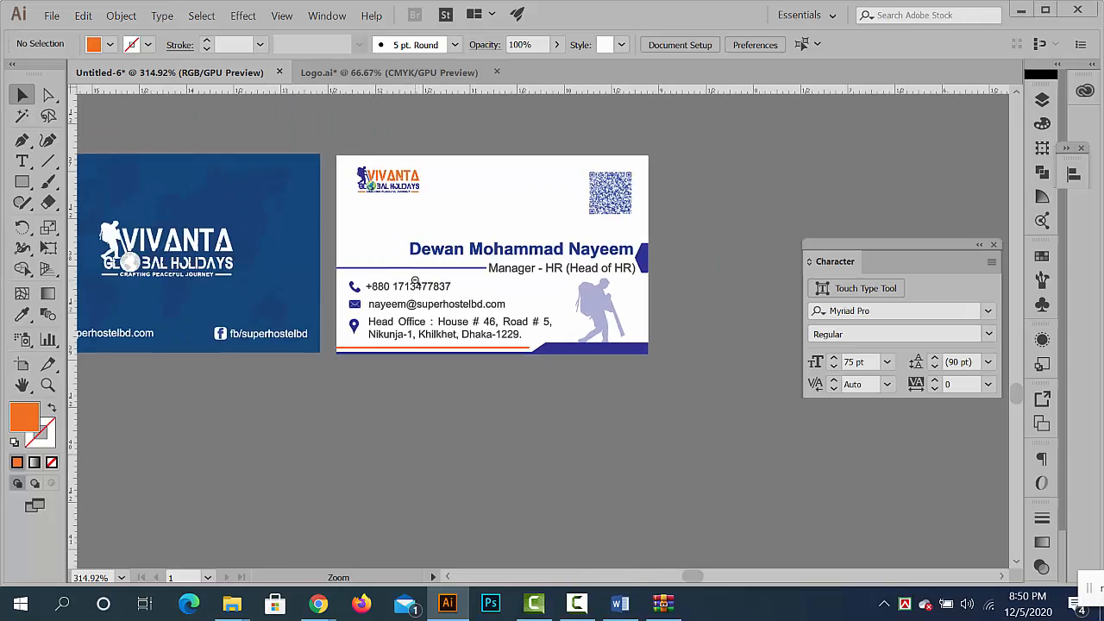
scroll(446, 216, up, 5)
scroll(592, 274, down, 4)
scroll(437, 227, up, 4)
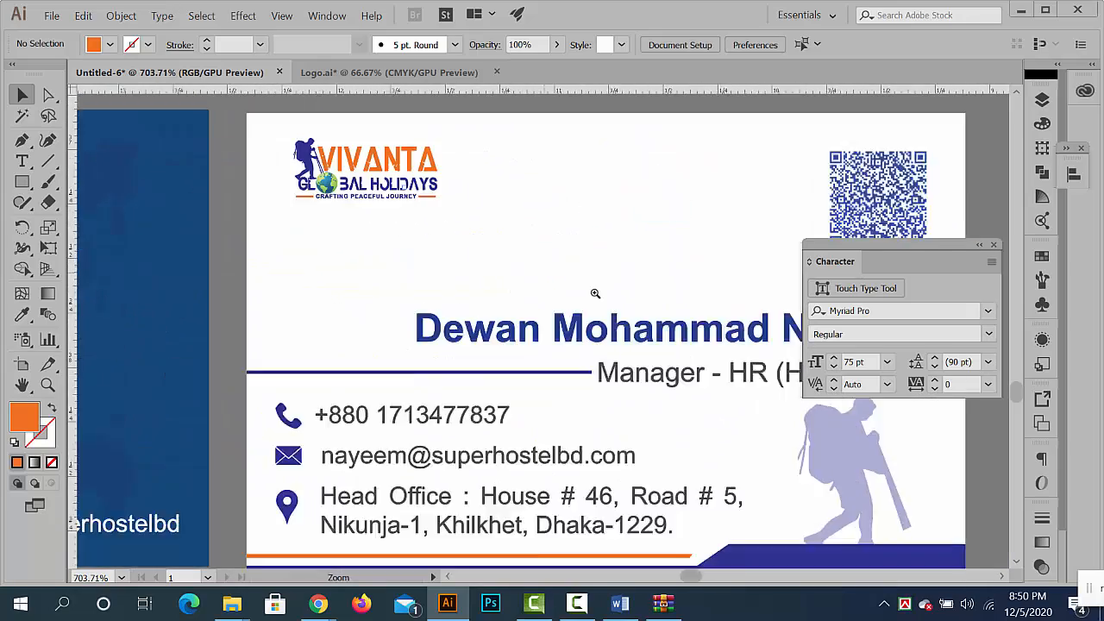
scroll(481, 241, down, 3)
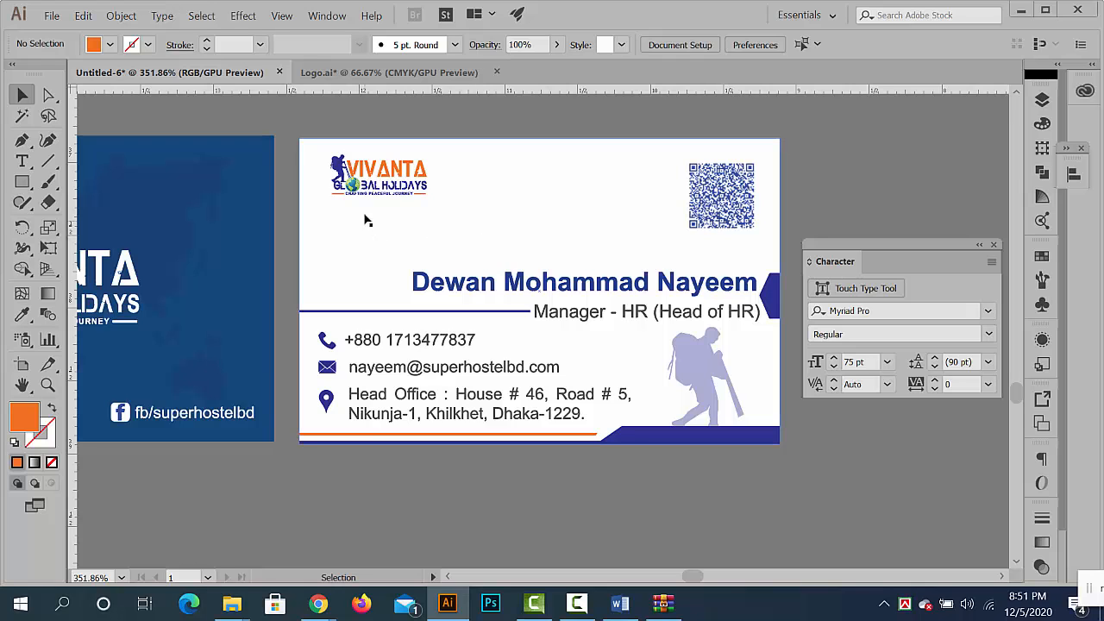
scroll(371, 220, up, 5)
scroll(413, 229, down, 2)
scroll(413, 229, down, 2)
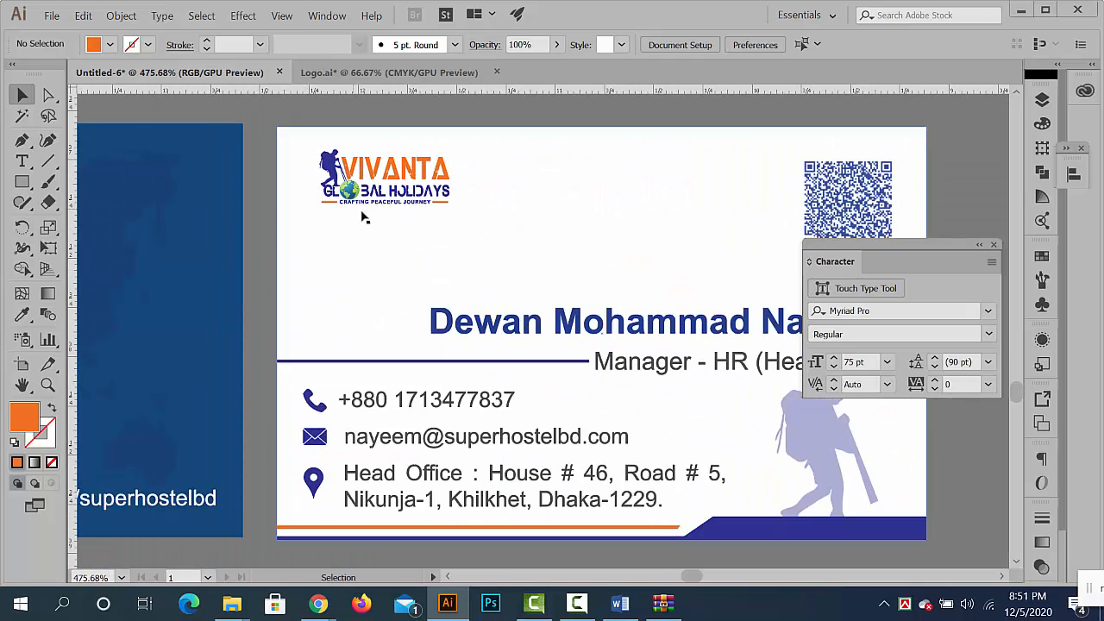
- Recolour the phone icon on the white card with the orange sampled from the thin bottom stripe
drag(400, 276, 395, 193)
scroll(317, 333, up, 3)
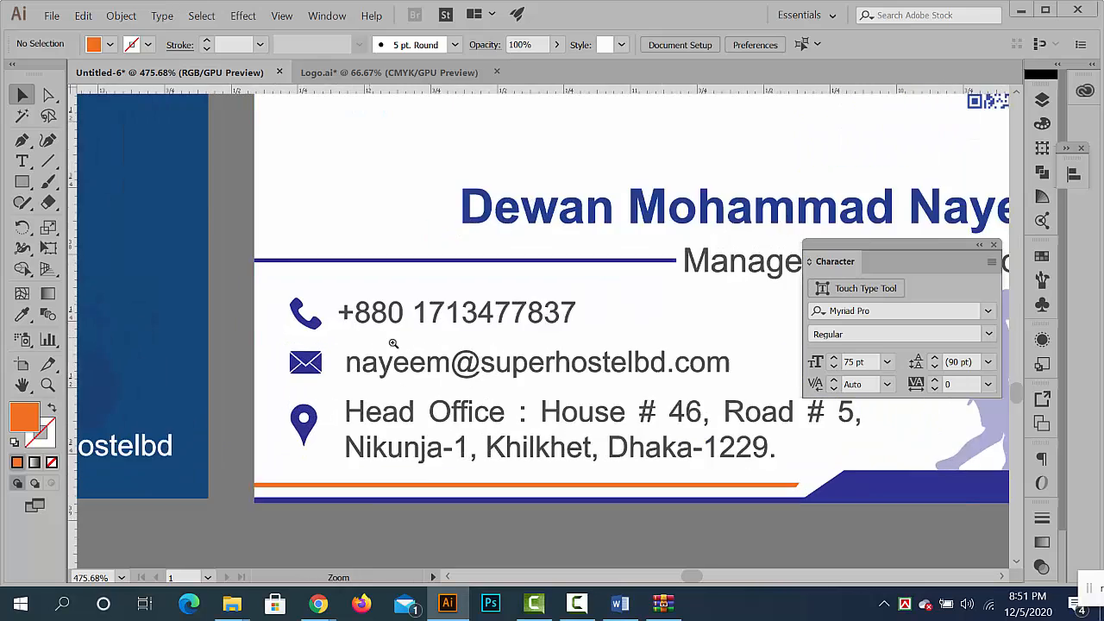
click(313, 326)
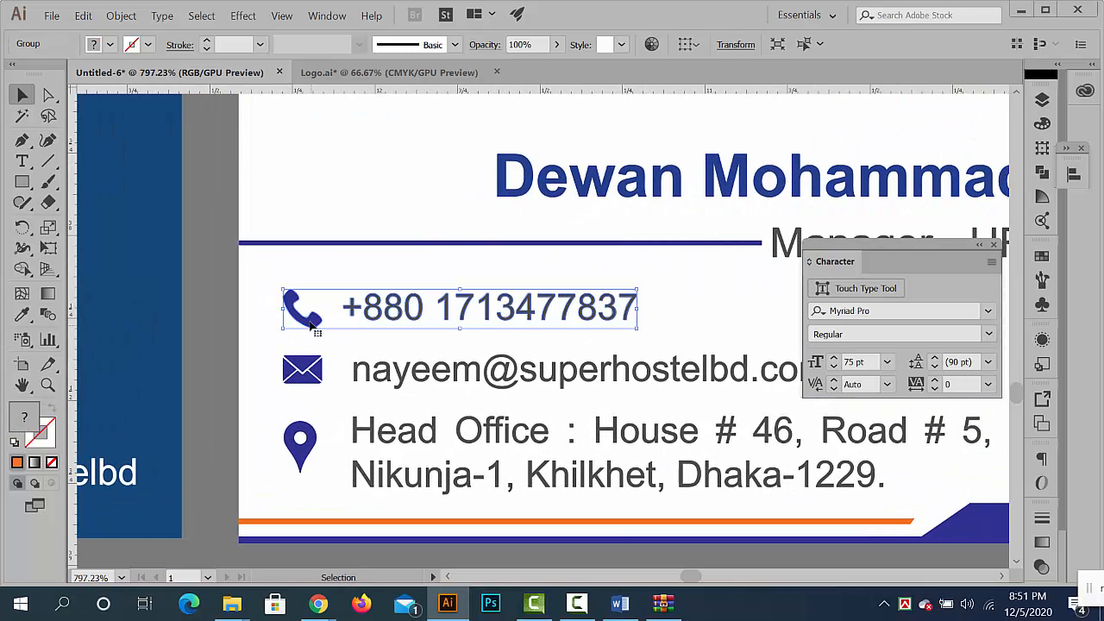
double_click(301, 311)
click(22, 315)
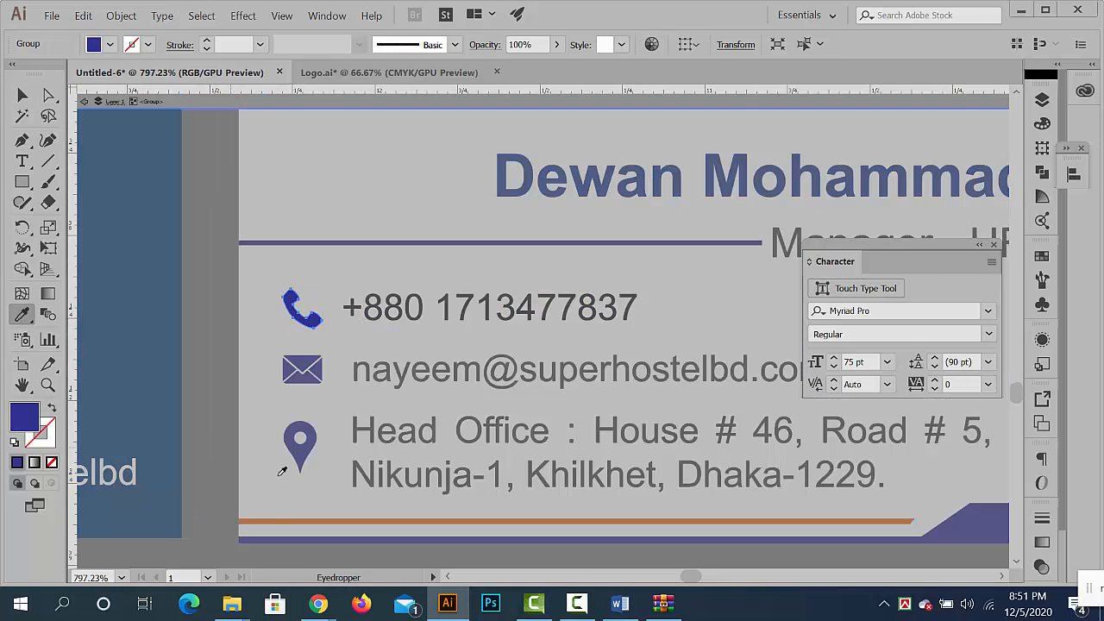
click(269, 521)
click(22, 94)
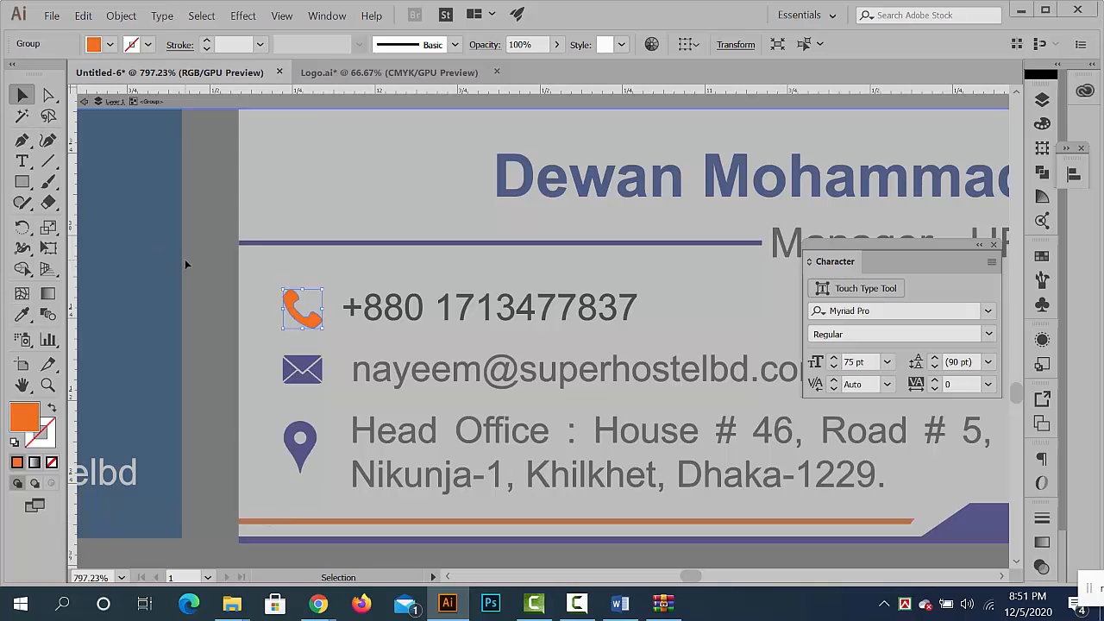
double_click(185, 258)
- Recolour the envelope icon on the white card with the same orange as the stripe
click(312, 371)
double_click(312, 371)
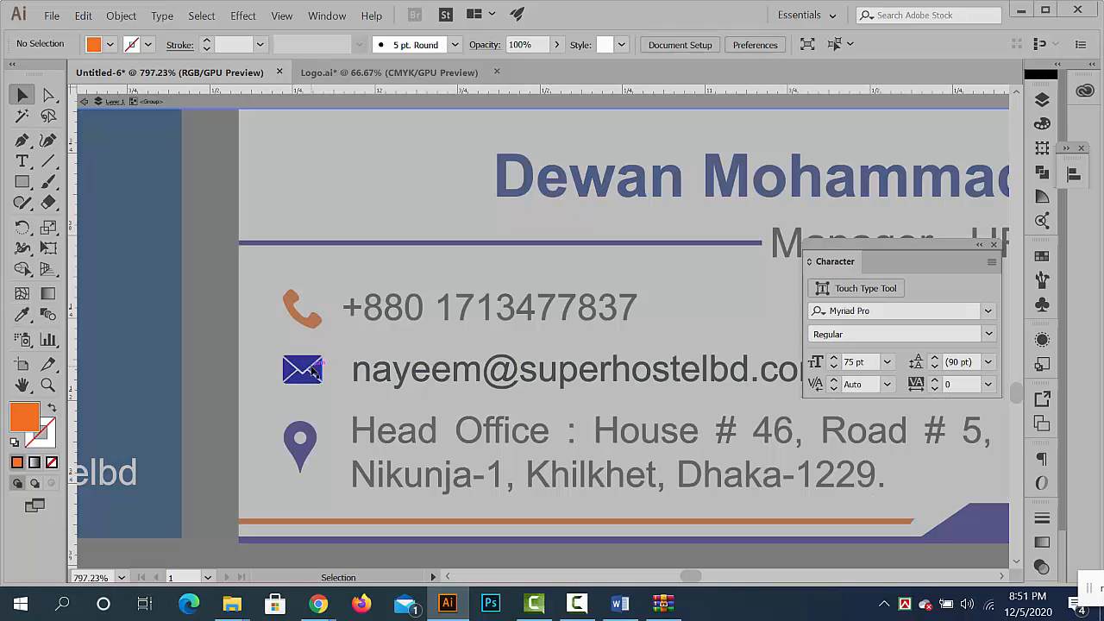
click(15, 318)
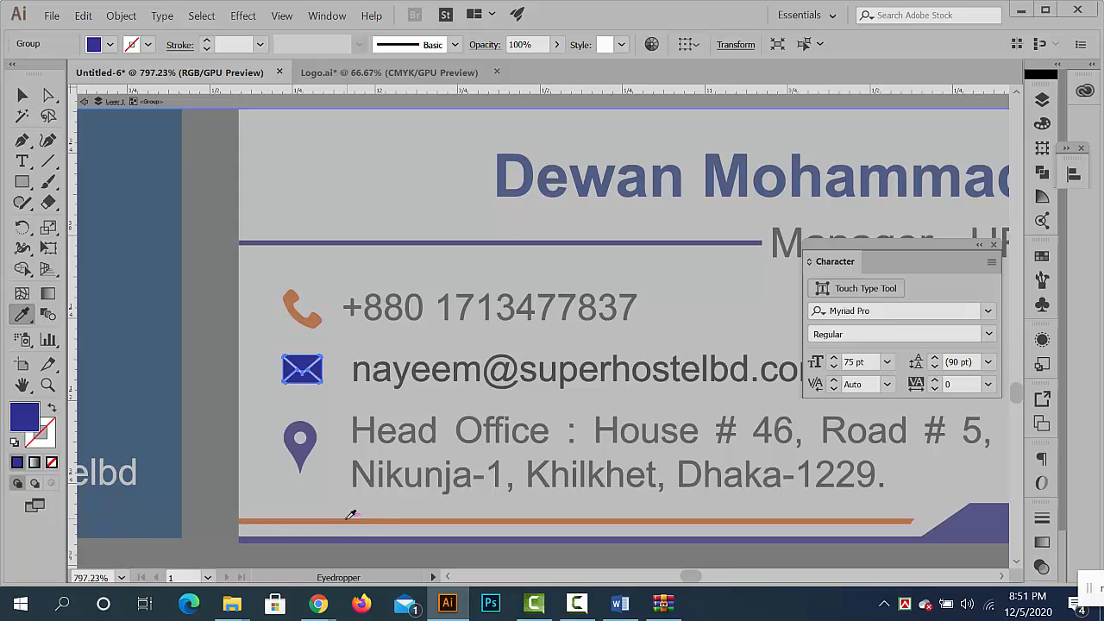
click(23, 95)
double_click(234, 331)
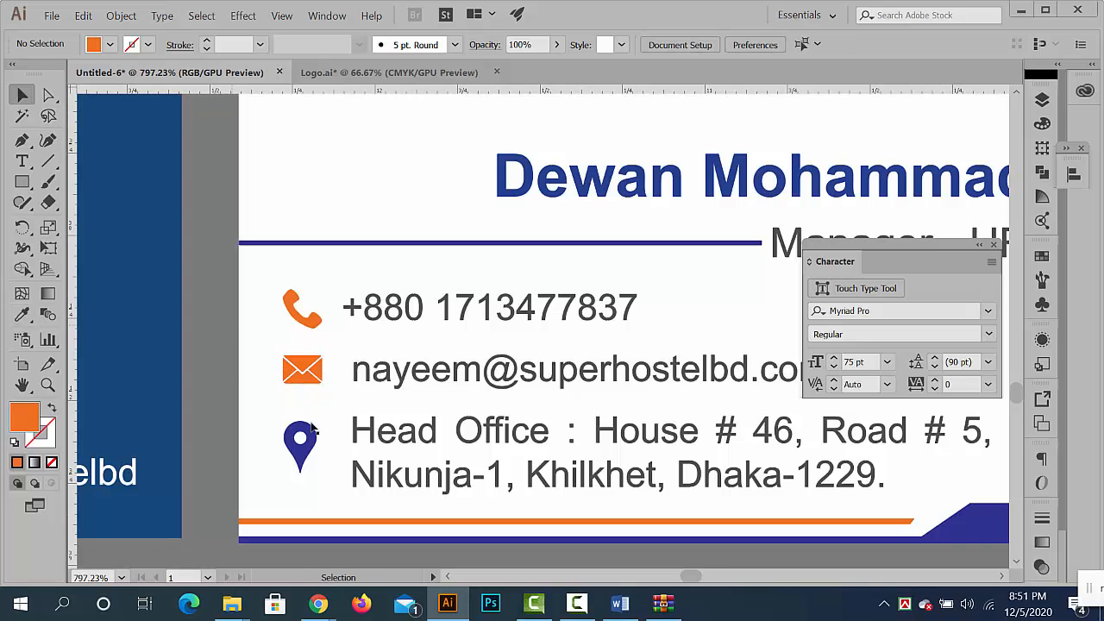
- Recolour the location pin icon on the white card with the orange sampled from the envelope icon
double_click(302, 445)
click(312, 441)
click(22, 314)
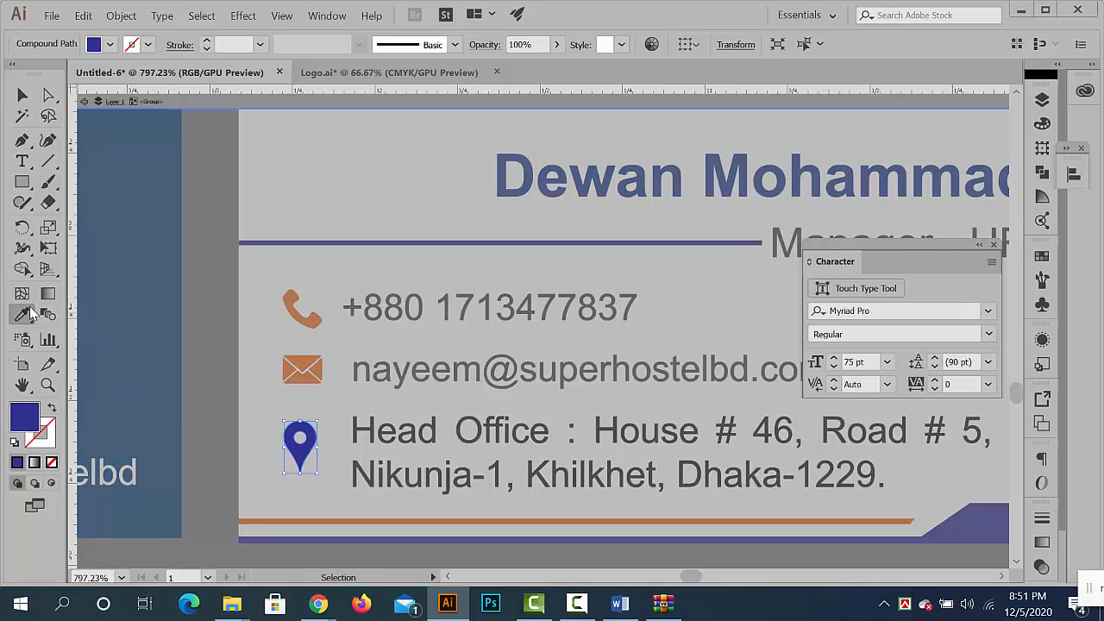
click(302, 358)
click(24, 96)
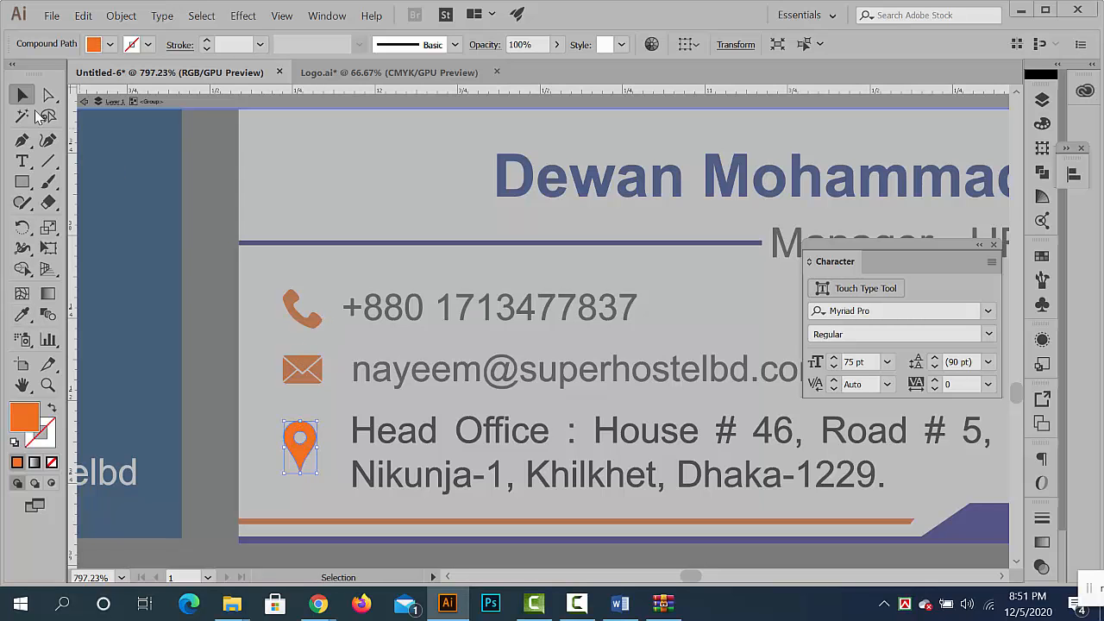
double_click(210, 303)
- Examine the white card's contact area and the blue card's website and Facebook line
scroll(332, 366, down, 3)
drag(371, 351, 128, 298)
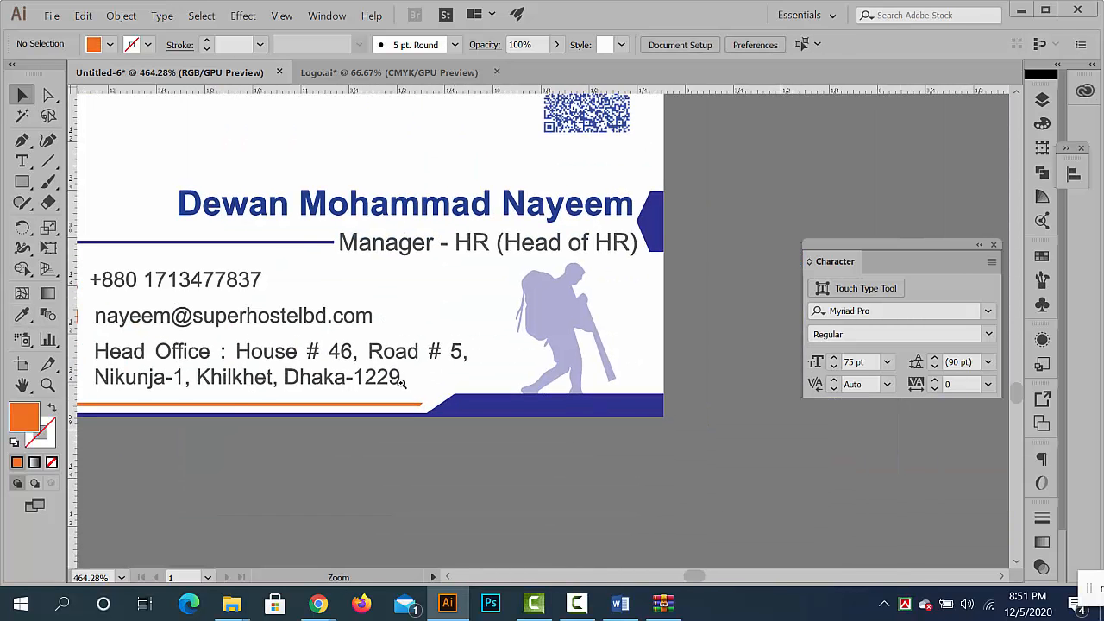
scroll(431, 384, down, 4)
drag(85, 390, 441, 363)
scroll(249, 377, up, 4)
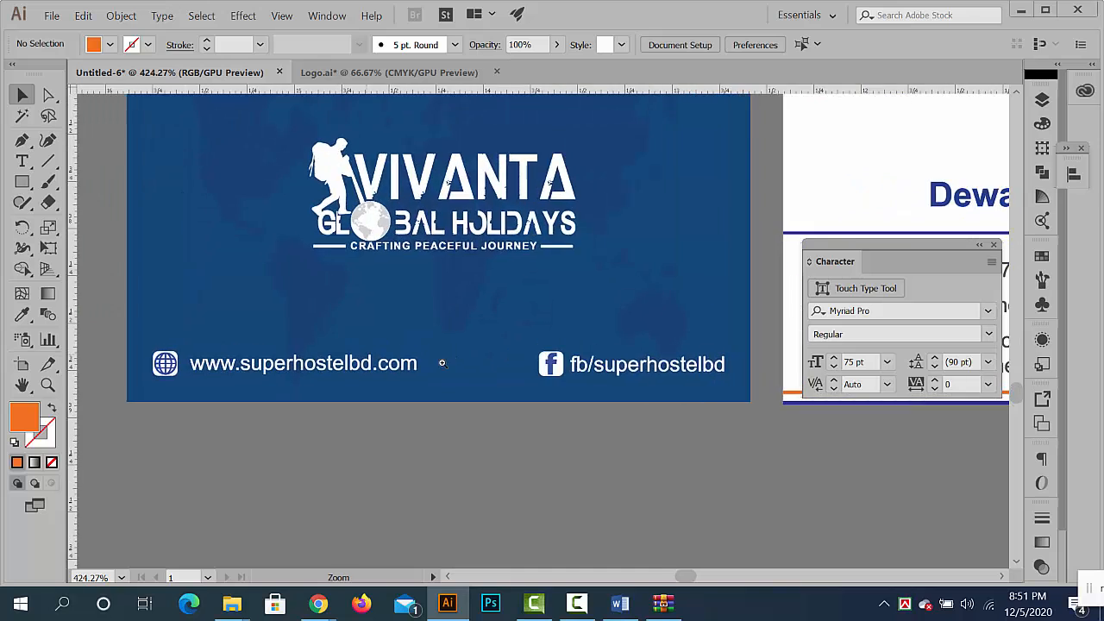
scroll(431, 361, up, 3)
scroll(306, 382, down, 3)
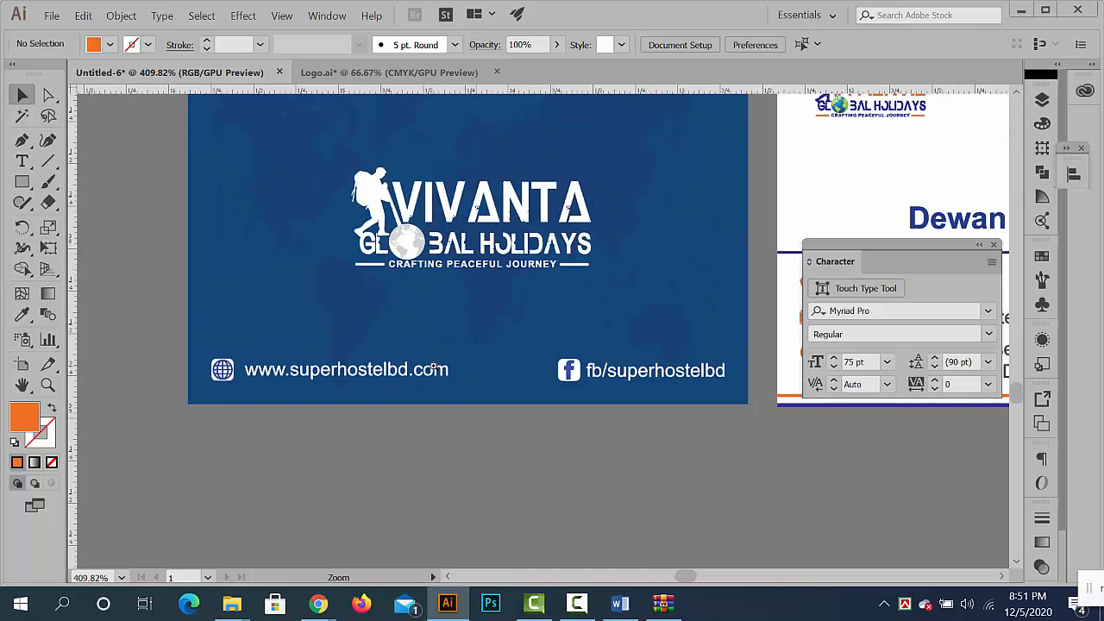
scroll(434, 368, down, 6)
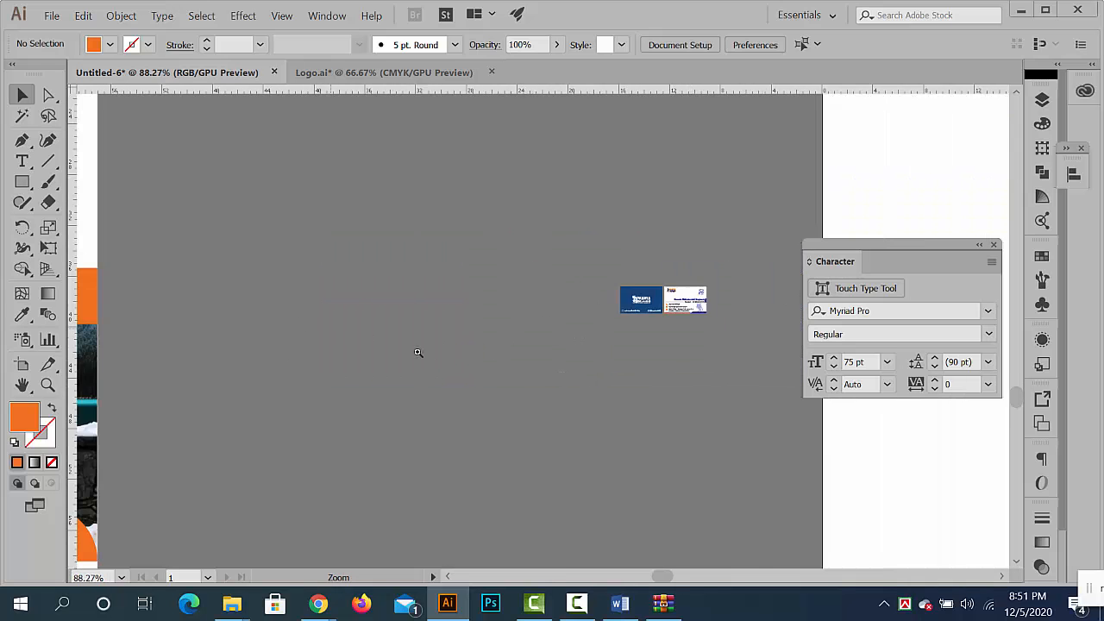
drag(418, 352, 653, 182)
drag(470, 386, 249, 353)
drag(272, 407, 595, 205)
click(477, 466)
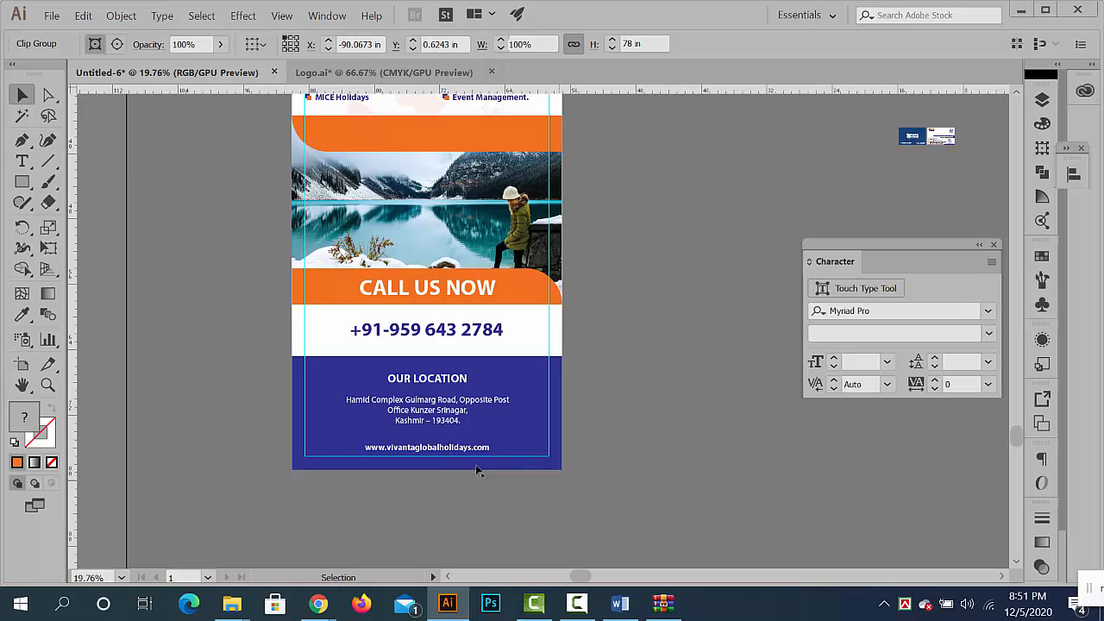
double_click(462, 451)
click(462, 450)
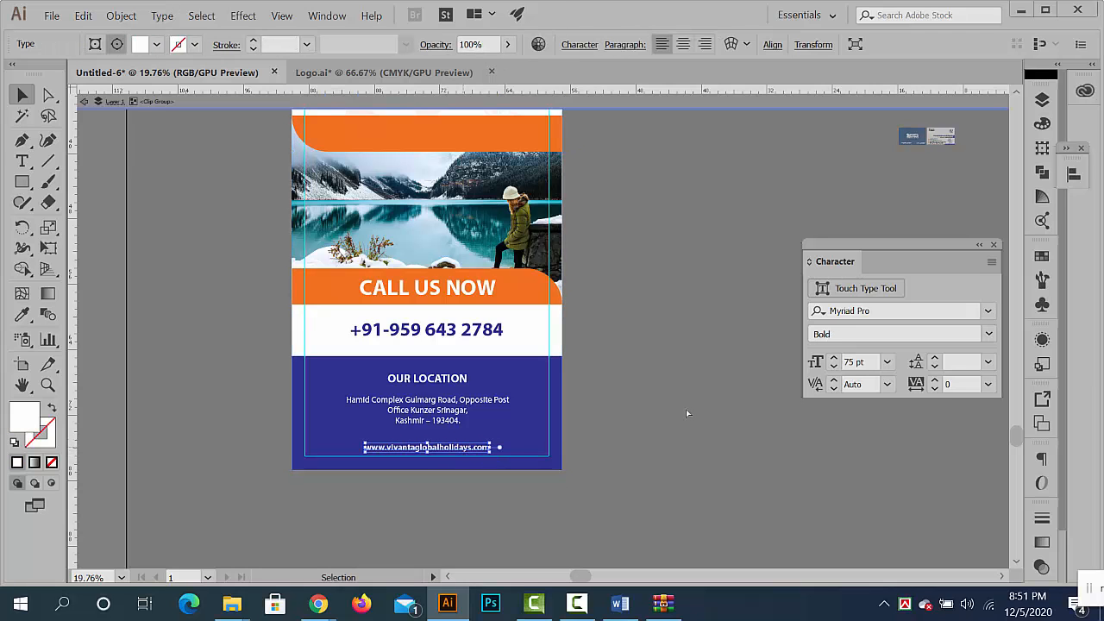
double_click(707, 372)
drag(838, 177, 387, 320)
drag(436, 287, 529, 412)
key(ctrl+v)
drag(445, 331, 506, 373)
drag(635, 356, 589, 319)
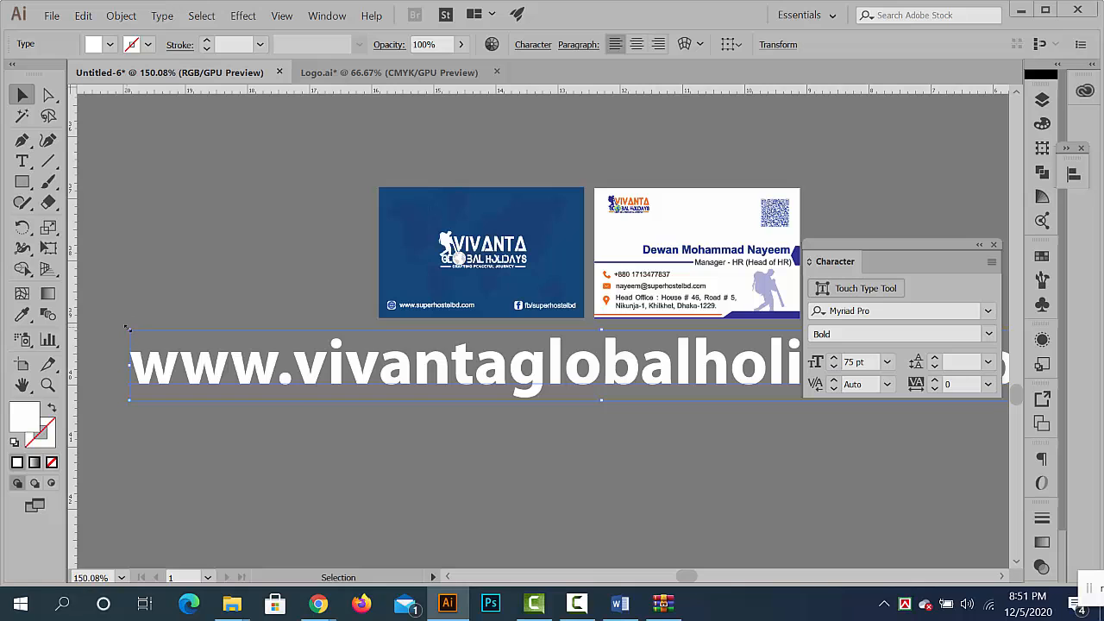
drag(128, 328, 290, 398)
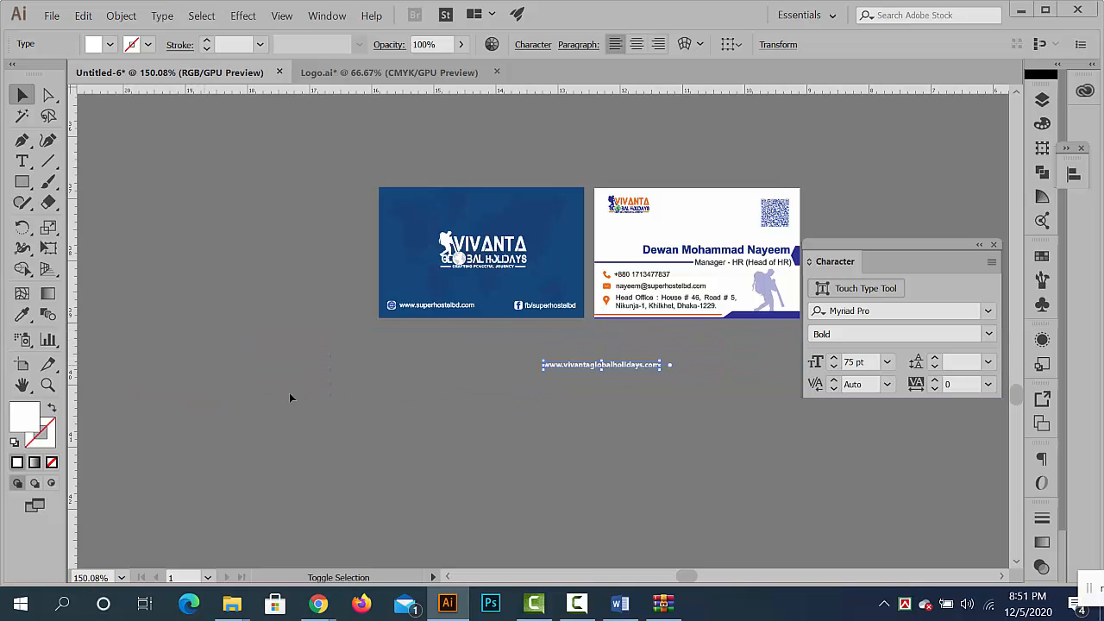
drag(547, 359, 677, 383)
drag(668, 370, 438, 324)
drag(439, 324, 445, 346)
key(Delete)
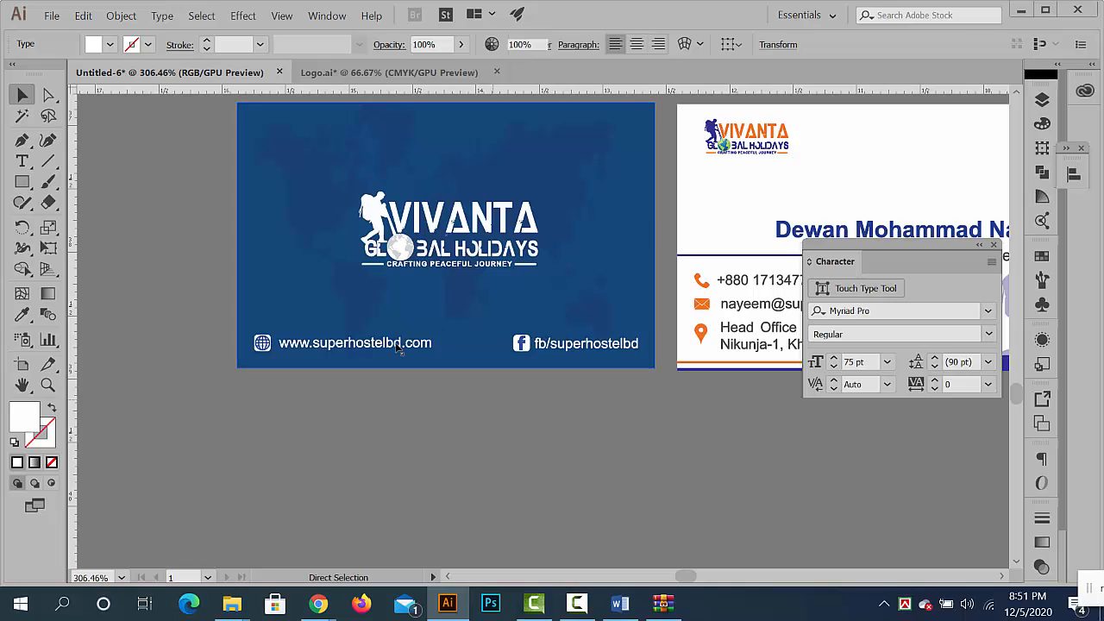
click(391, 344)
key(Delete)
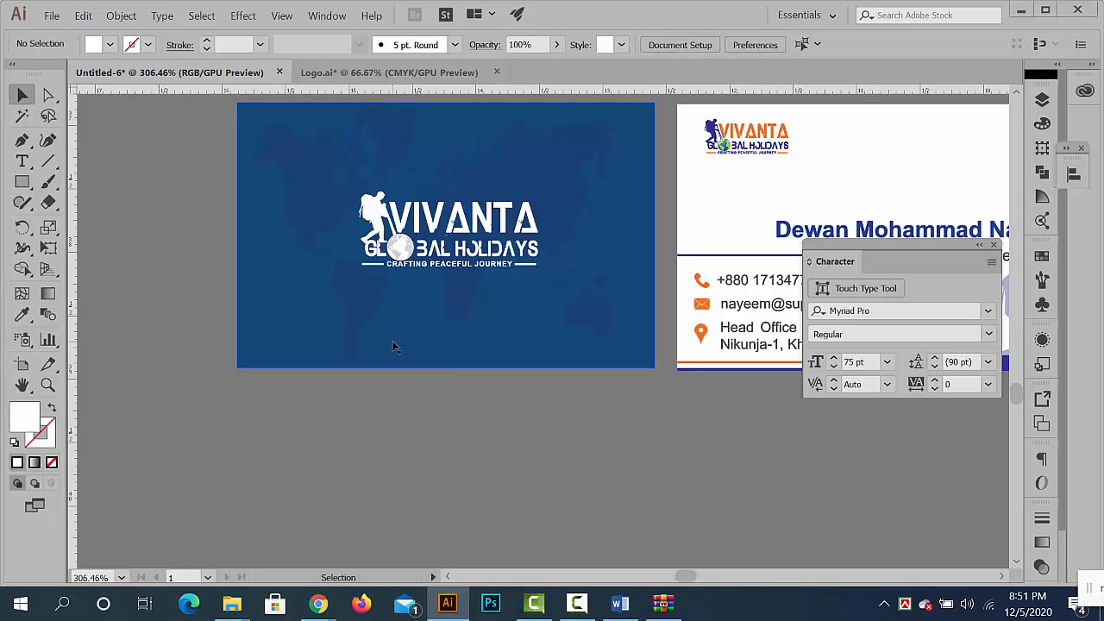
key(ctrl+f)
click(514, 429)
- Review both sides of the business card and compare them with the roll-up banner
scroll(506, 382, down, 5)
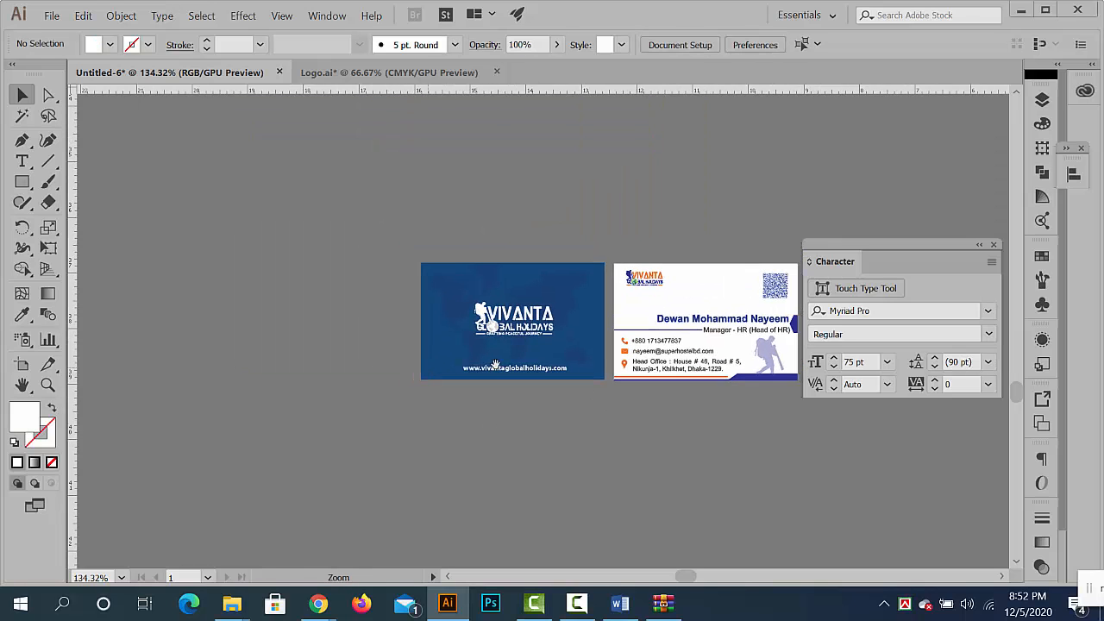
scroll(619, 366, up, 4)
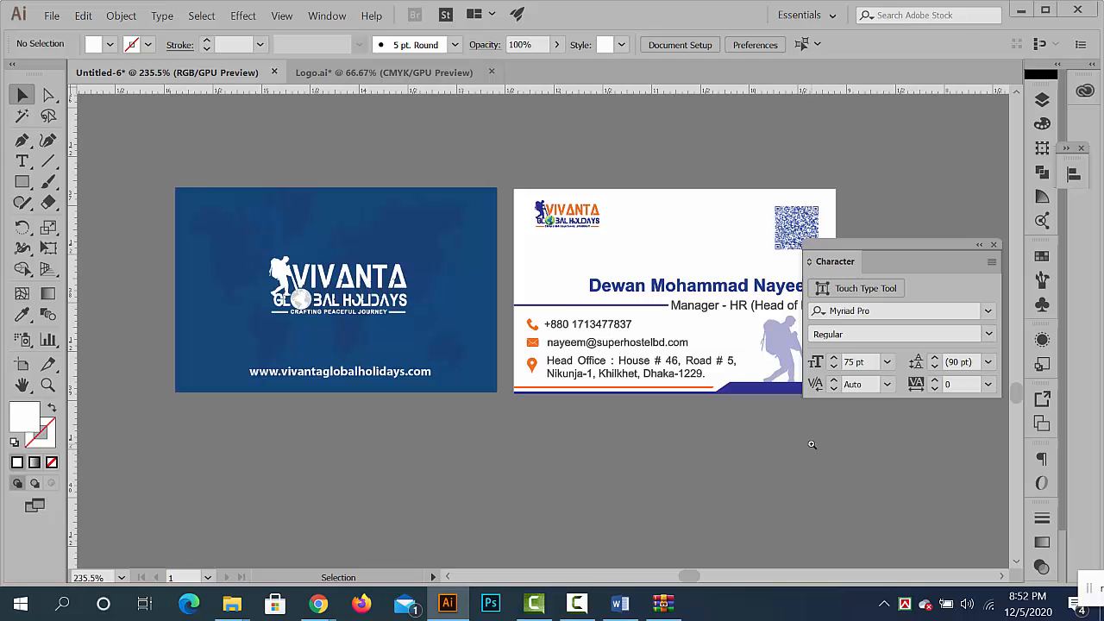
drag(717, 365, 373, 356)
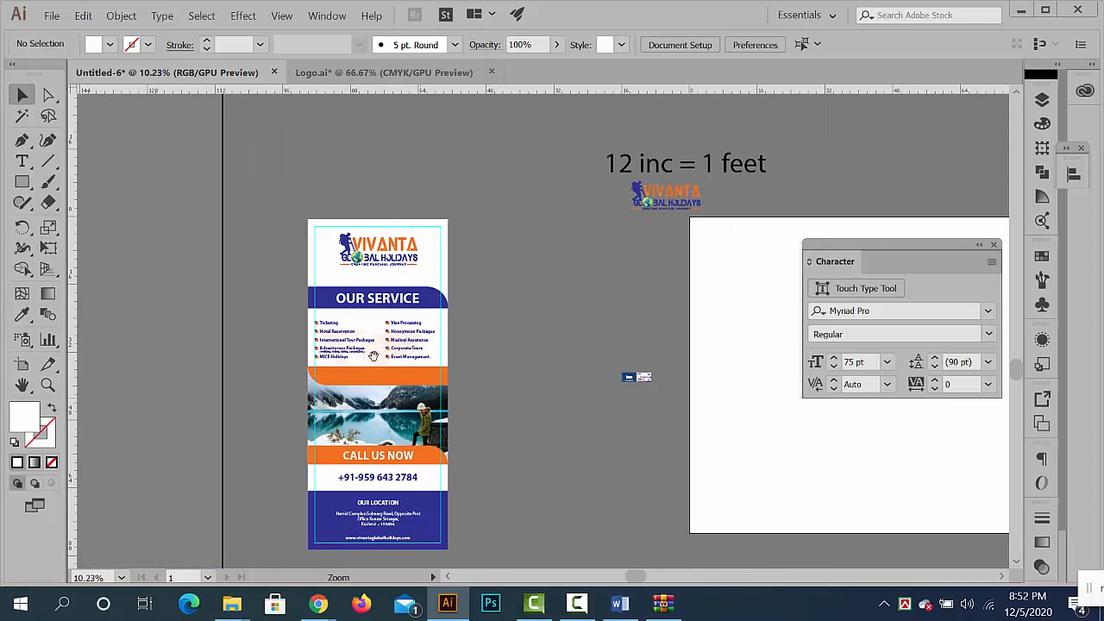
drag(453, 516, 453, 518)
drag(400, 423, 321, 382)
drag(295, 338, 439, 369)
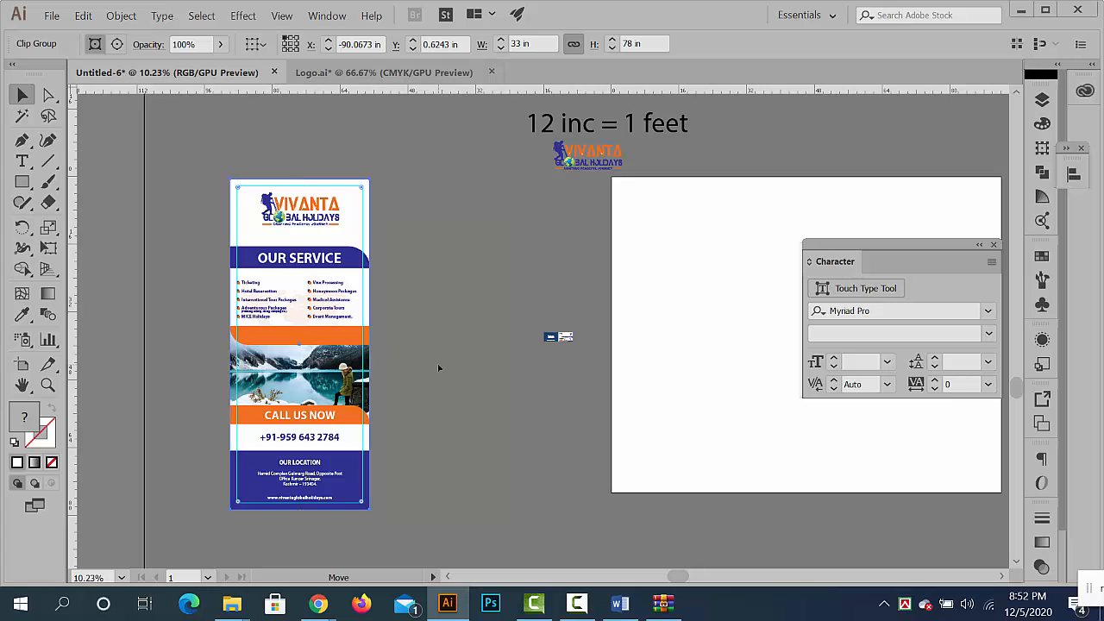
click(667, 377)
scroll(651, 345, up, 3)
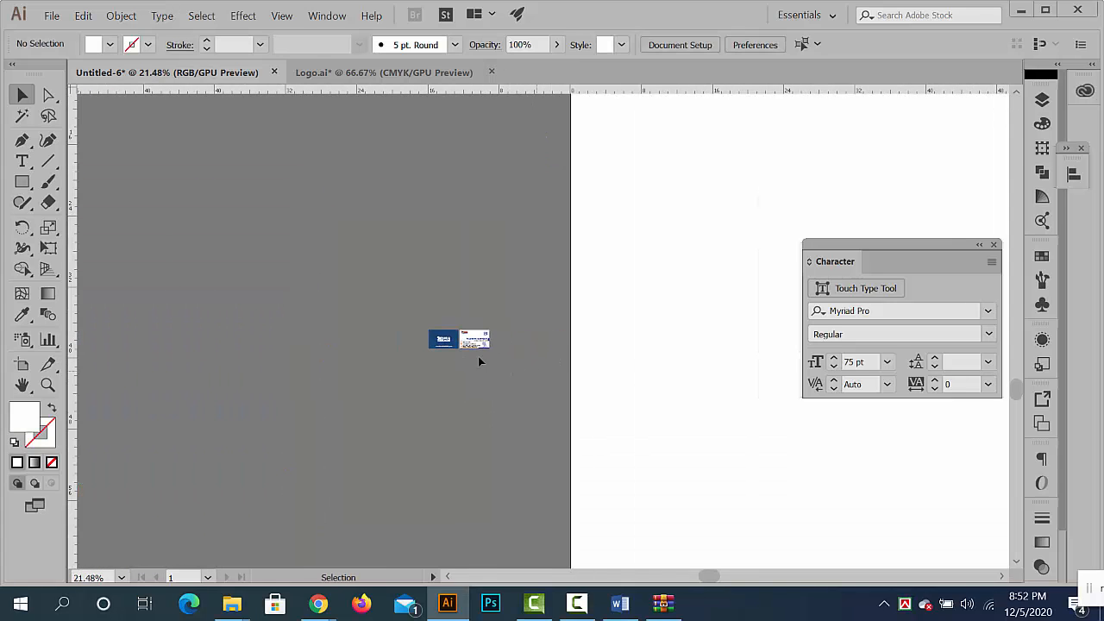
- Move both business card sides up beside the artboard, below the standalone Vivanta logo
click(465, 336)
drag(473, 343, 550, 238)
click(550, 237)
drag(504, 161, 479, 278)
drag(479, 278, 506, 348)
drag(588, 375, 478, 306)
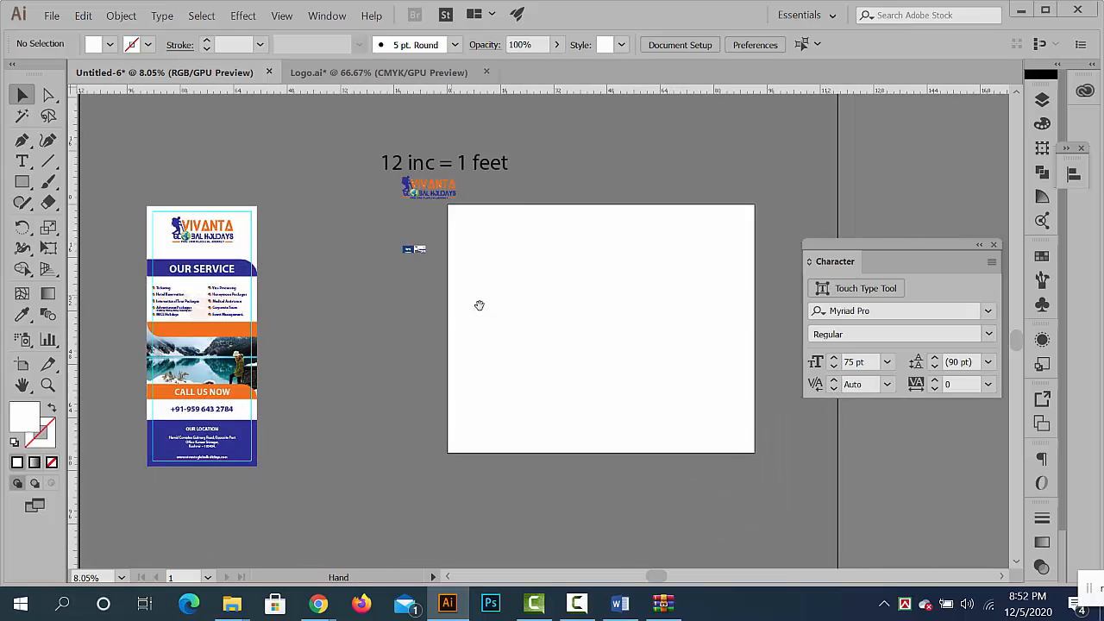
- Shrink the artboard to a small, nearly square area, keeping its upper-left corner in place
click(21, 364)
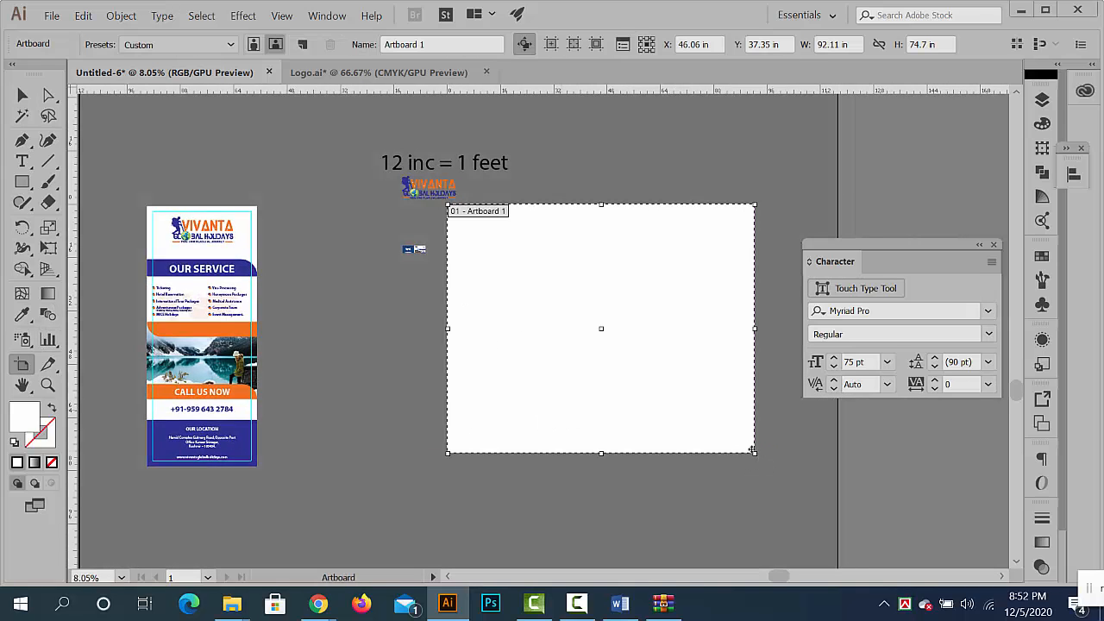
drag(756, 452, 537, 298)
click(22, 95)
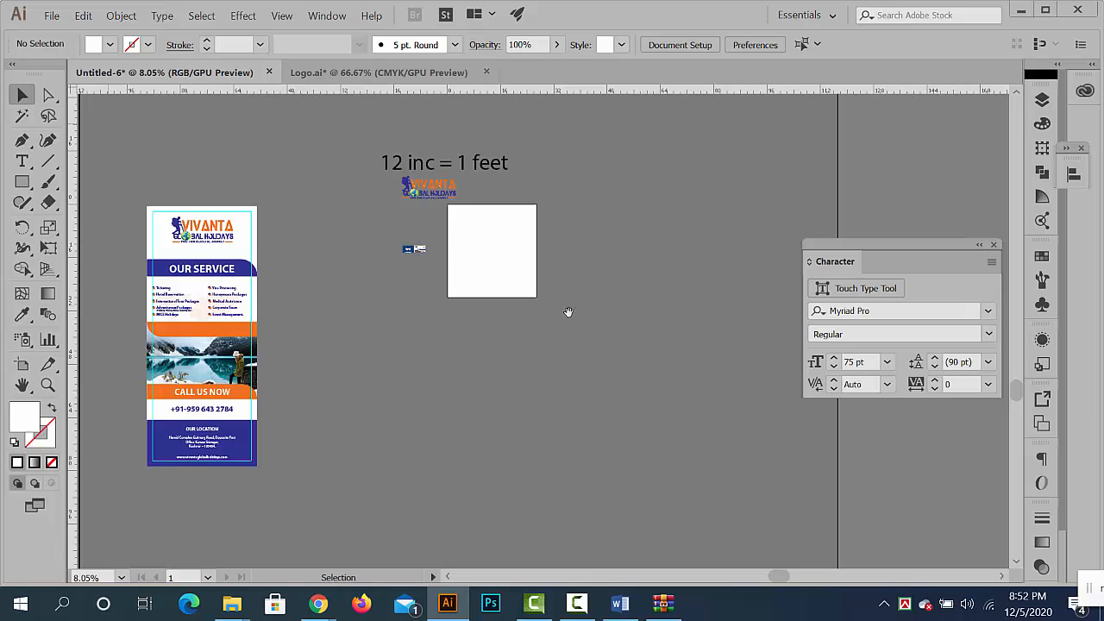
- Examine both sides of the Vivanta business card beside the artboard at closer range
click(415, 269)
click(414, 268)
scroll(432, 269, up, 1)
scroll(432, 268, up, 8)
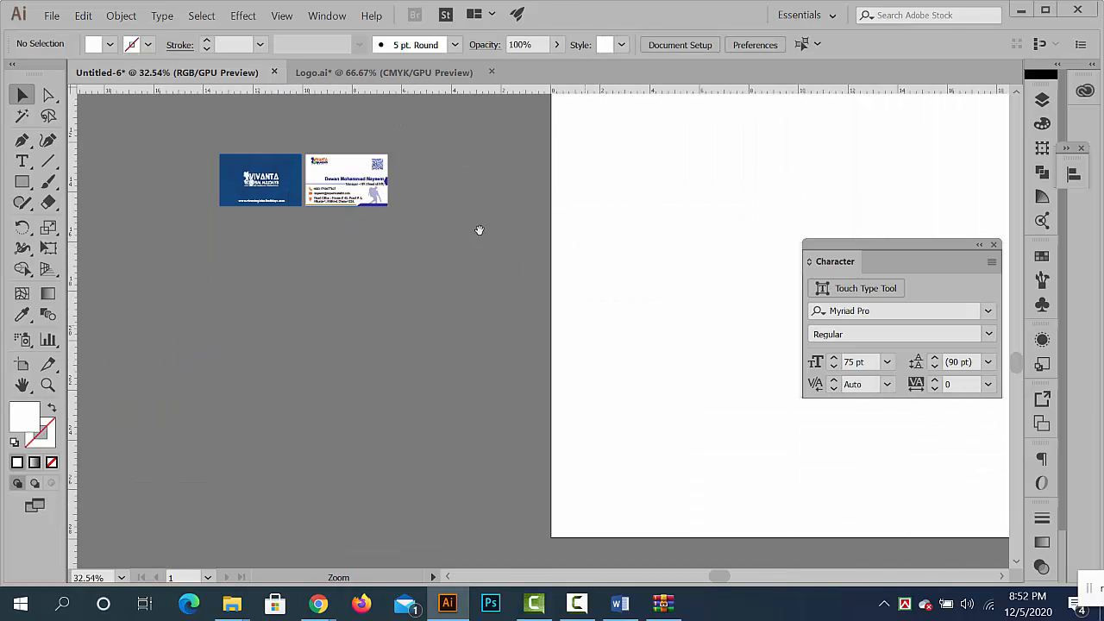
drag(206, 257, 429, 175)
click(437, 129)
scroll(437, 129, up, 2)
scroll(521, 221, up, 3)
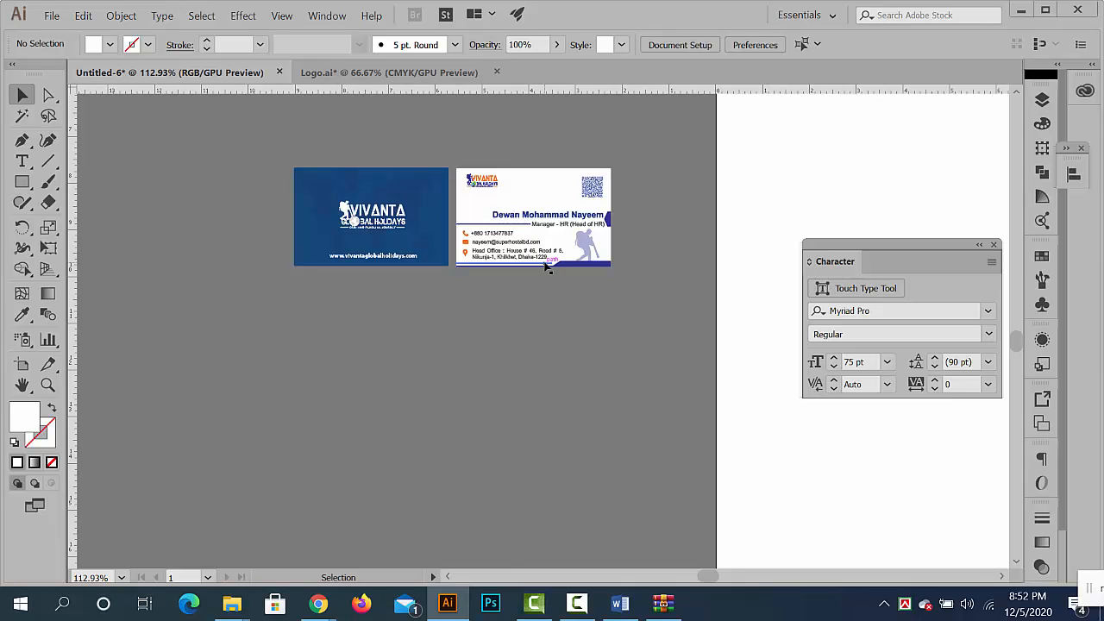
- Copy the grouped Neways envelope design, including its flaps, from the Logo.ai document
click(368, 76)
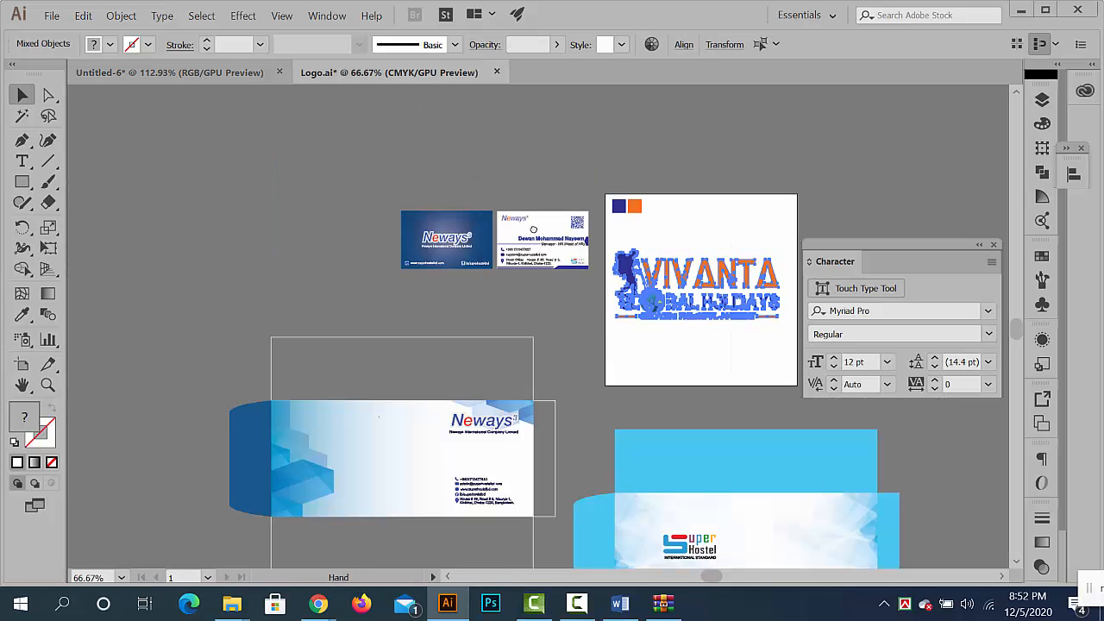
drag(534, 304, 505, 177)
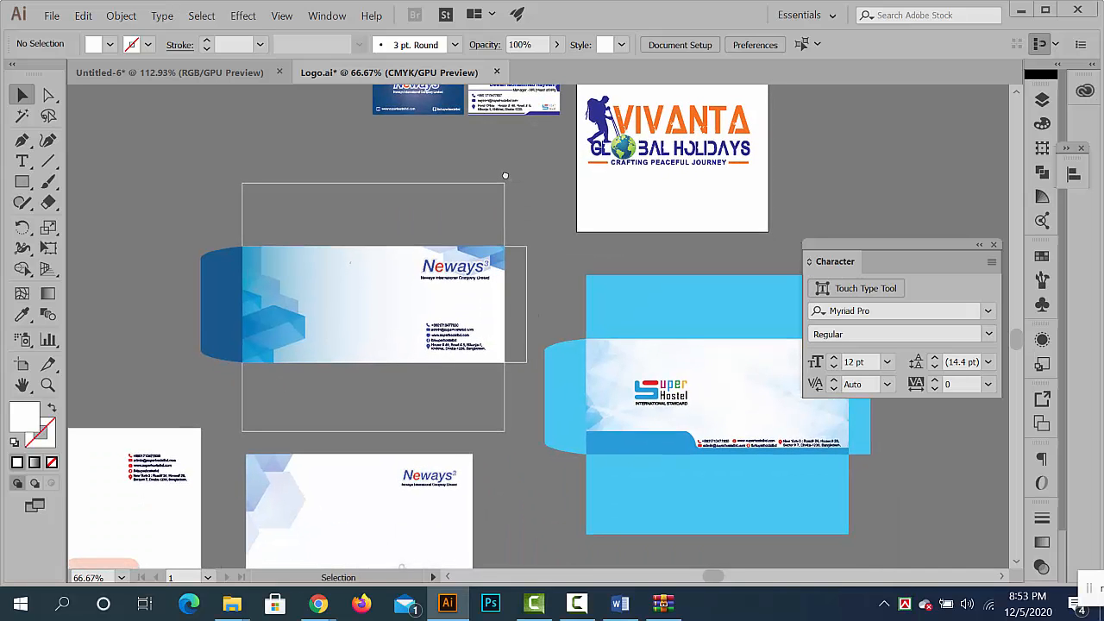
drag(374, 282, 534, 221)
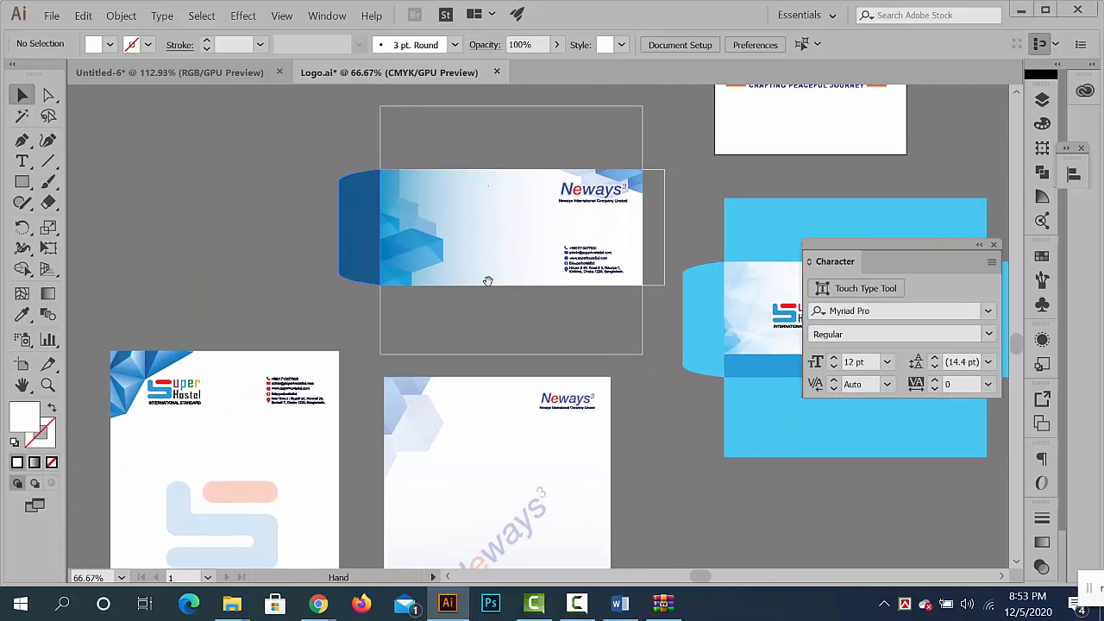
click(495, 262)
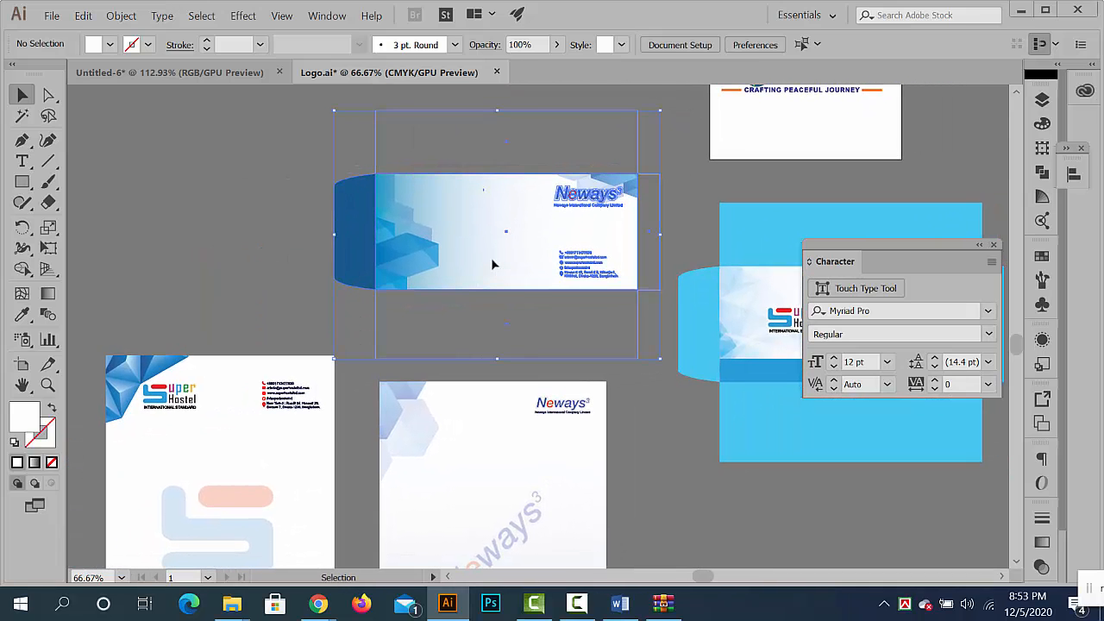
- Paste the Neways envelope into the Untitled-6 document and move it off the artboard, below the business cards
click(211, 81)
drag(600, 348, 412, 218)
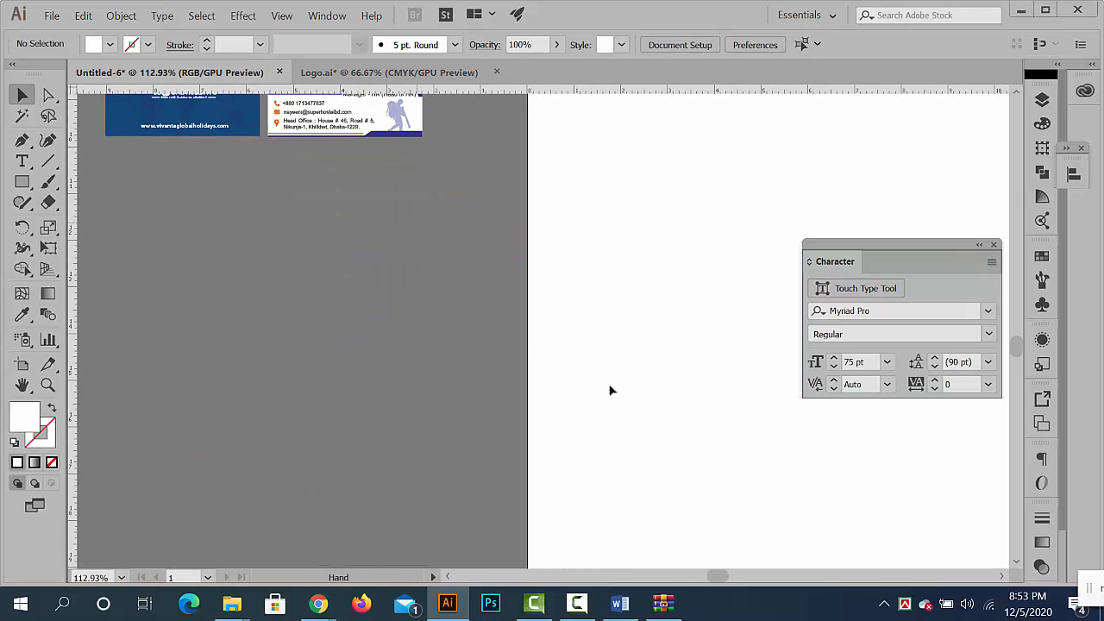
key(ctrl+v)
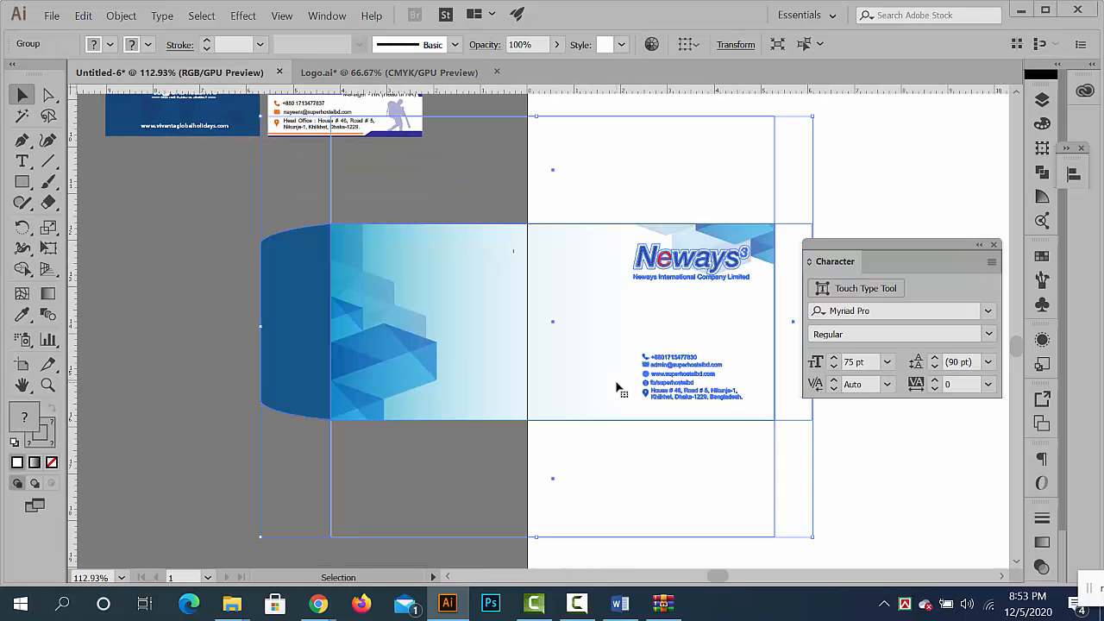
drag(631, 366, 416, 418)
click(582, 238)
drag(572, 240, 653, 199)
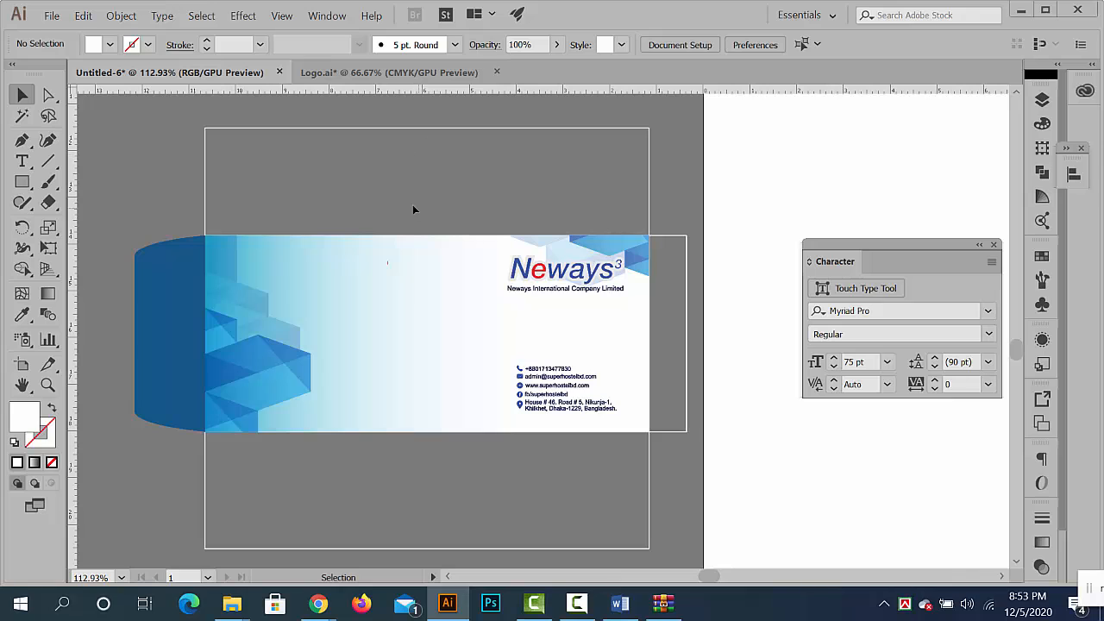
- Ungroup the envelope and pull its curved blue side flap away from the left edge of the front panel
click(181, 312)
right_click(179, 307)
click(226, 419)
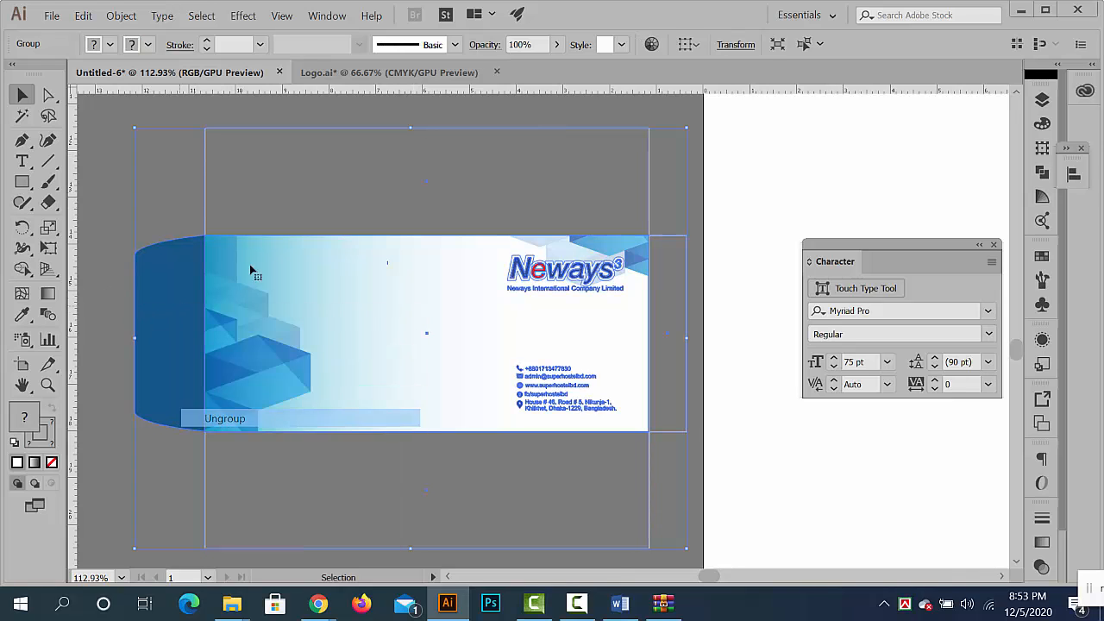
click(250, 207)
drag(163, 272, 106, 271)
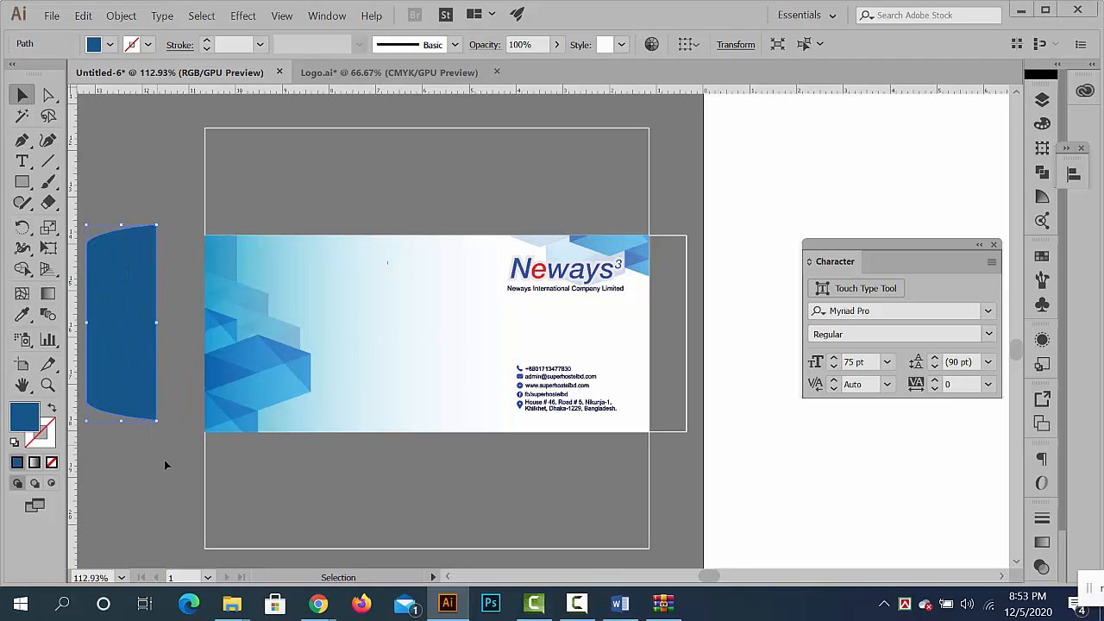
click(168, 466)
- Separate the lower and upper flap outlines from the envelope front, and move the narrow side strip beyond the blue flap
scroll(259, 459, down, 2)
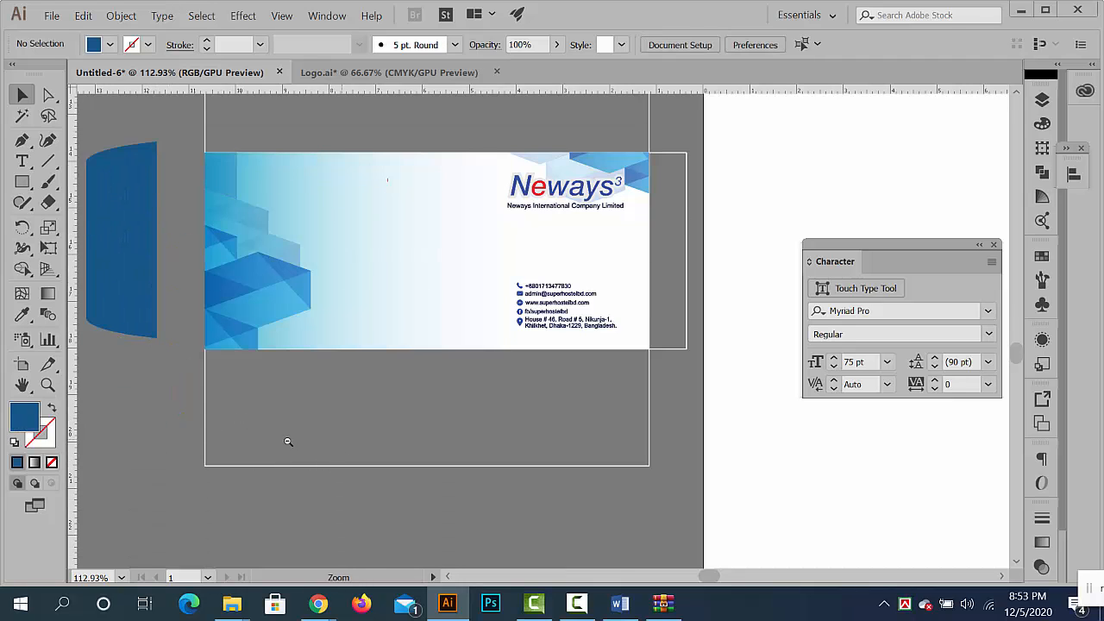
scroll(288, 443, down, 1)
drag(323, 422, 308, 475)
scroll(309, 423, up, 1)
scroll(310, 424, up, 1)
drag(409, 190, 414, 169)
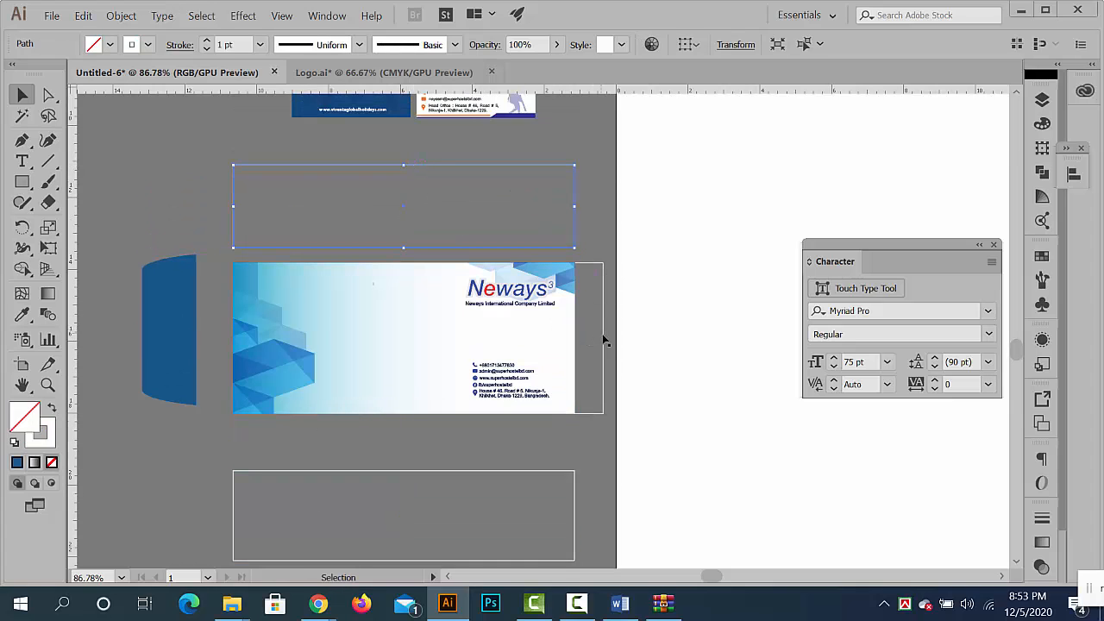
drag(602, 334, 132, 209)
click(130, 425)
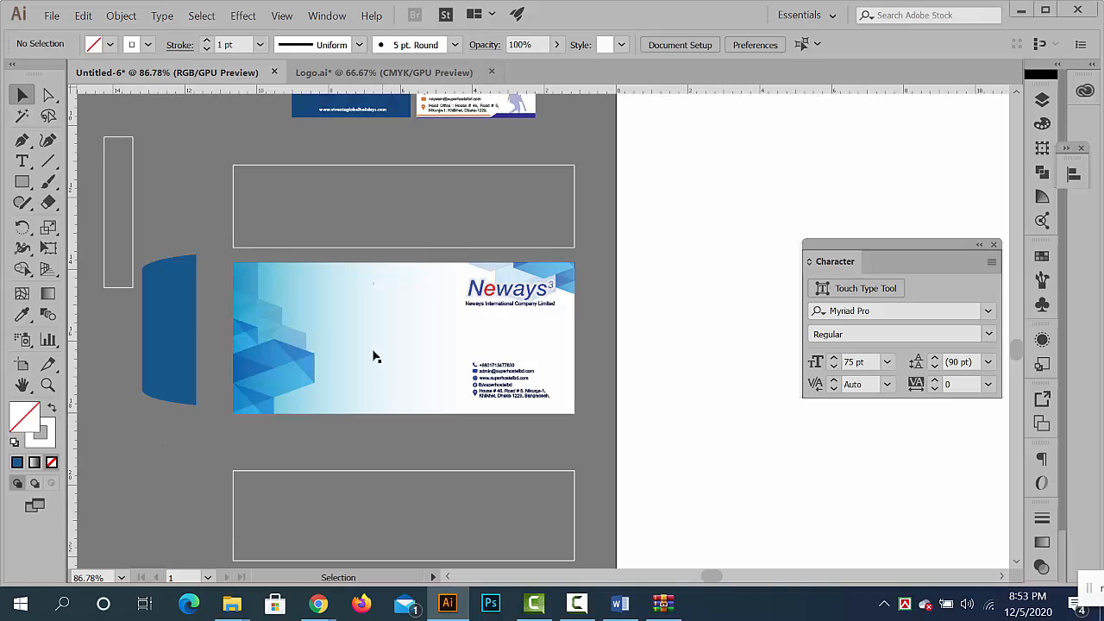
- Check the width and height of the envelope's front panel in its transform values
click(434, 354)
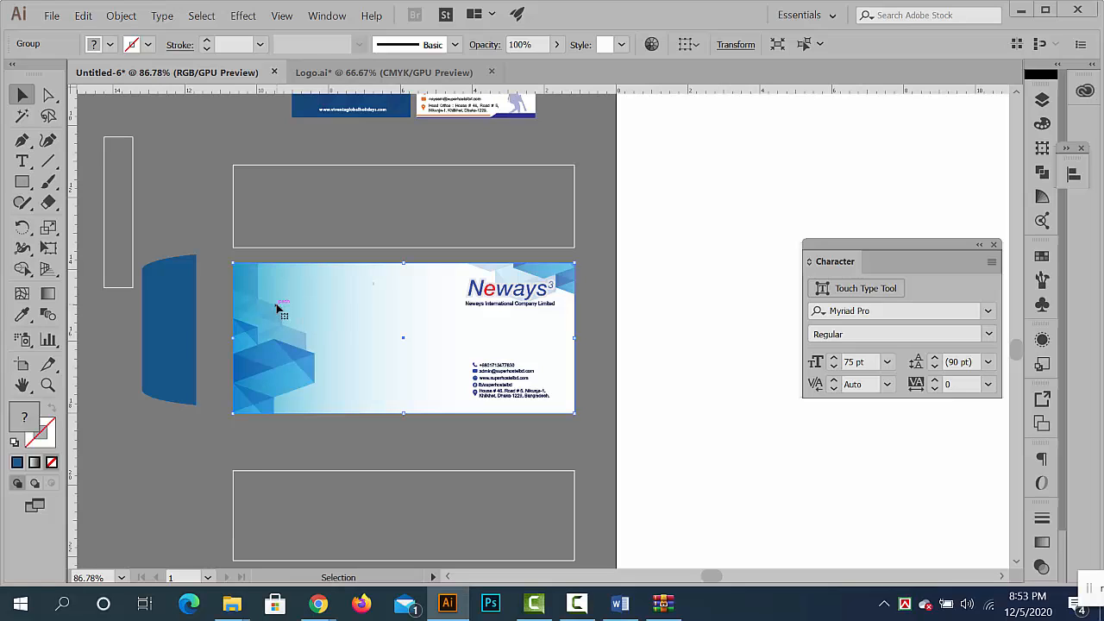
click(735, 44)
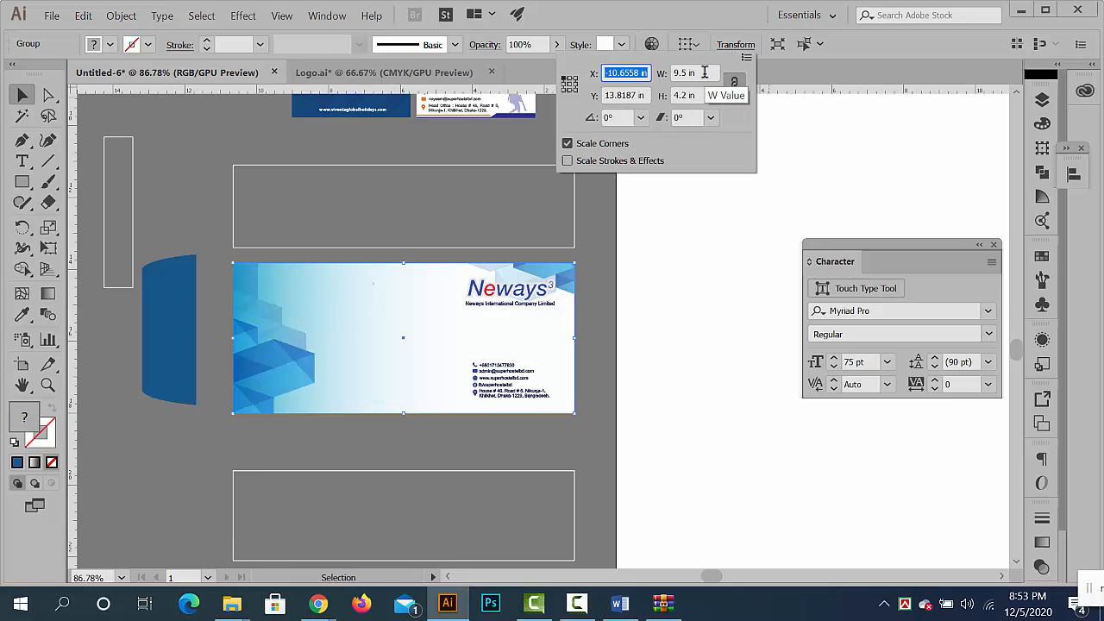
click(704, 72)
double_click(695, 73)
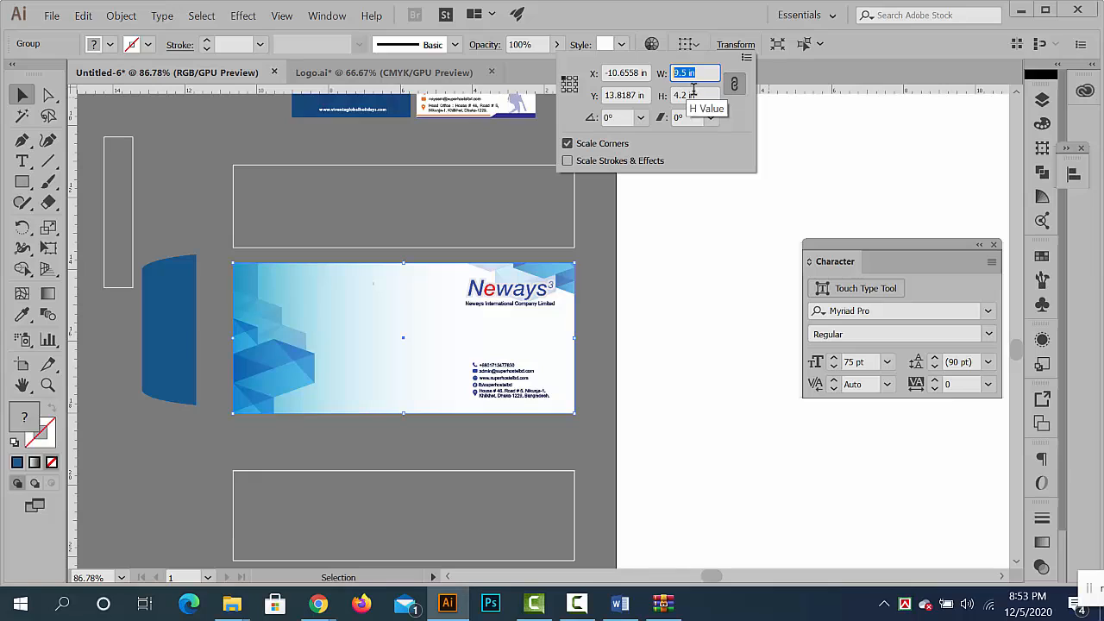
click(697, 94)
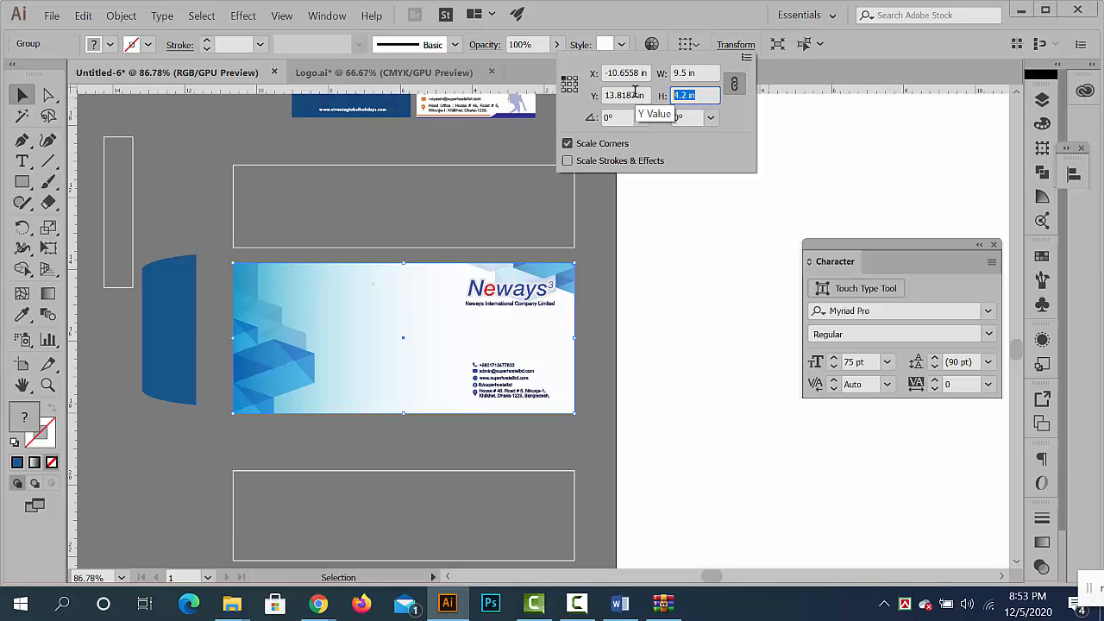
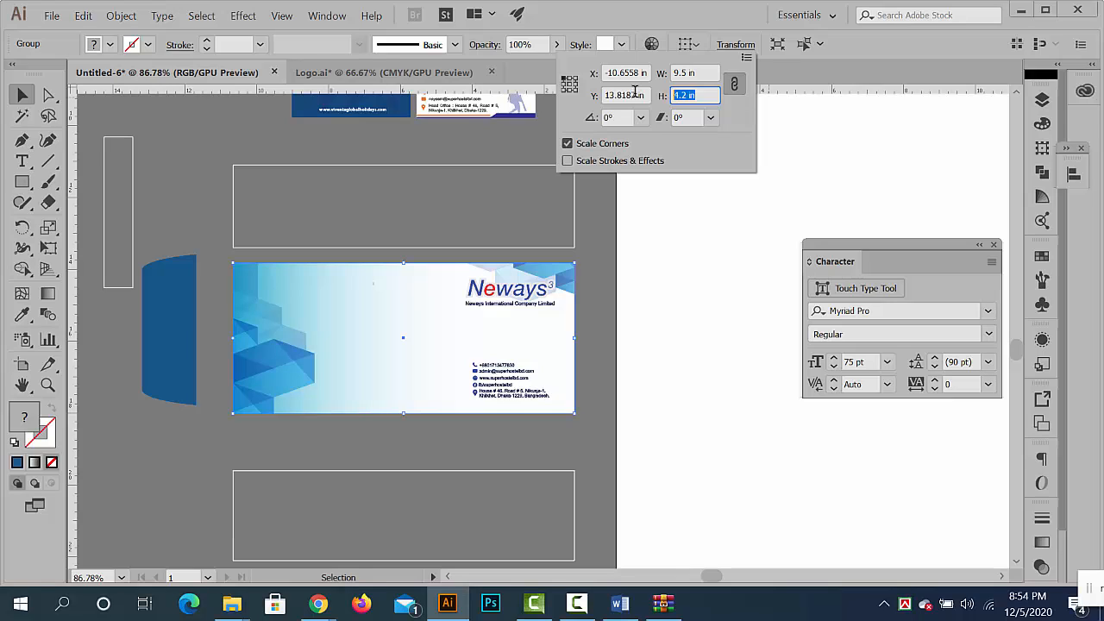
- Add a 75 pt size note reading "9.5/4.2 inc" between the business cards and the envelope's upper flap outline
key(Escape)
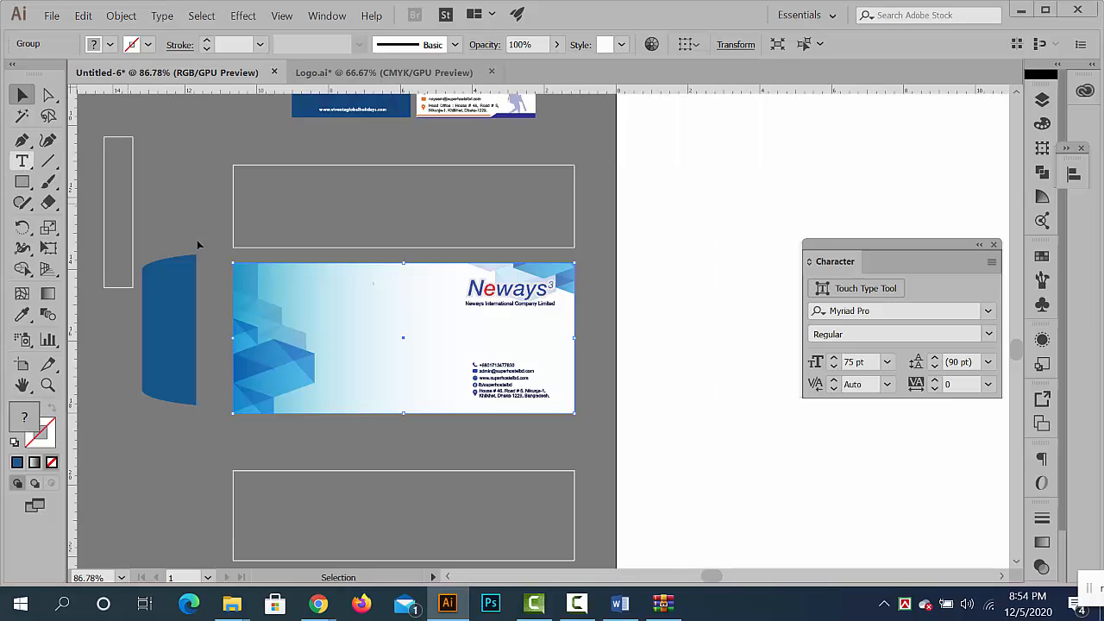
scroll(456, 288, up, 3)
click(519, 249)
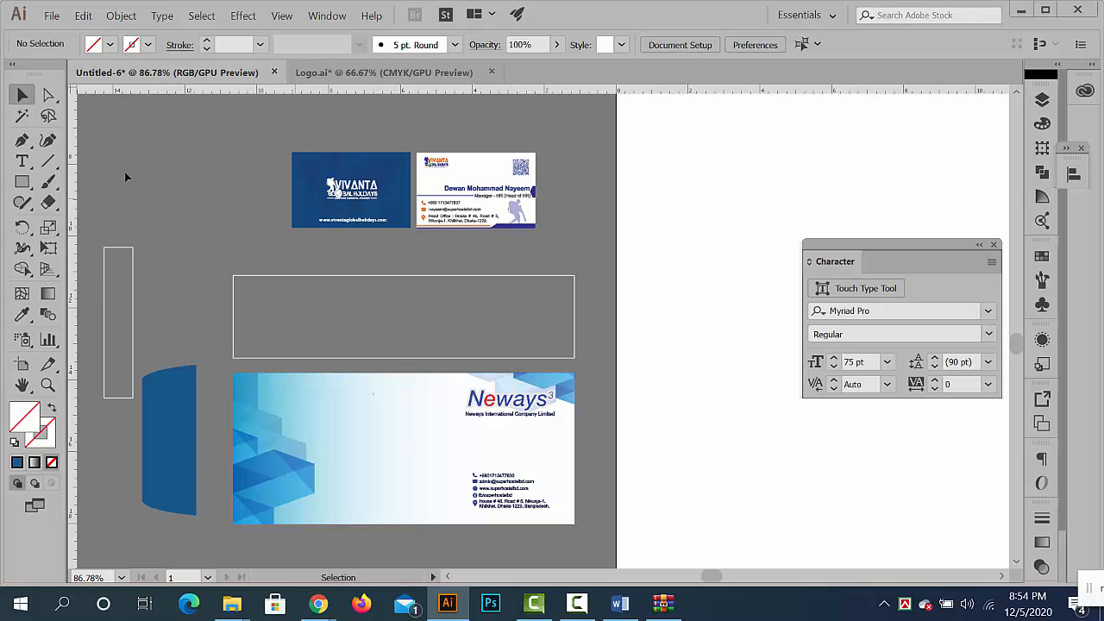
click(23, 161)
click(351, 259)
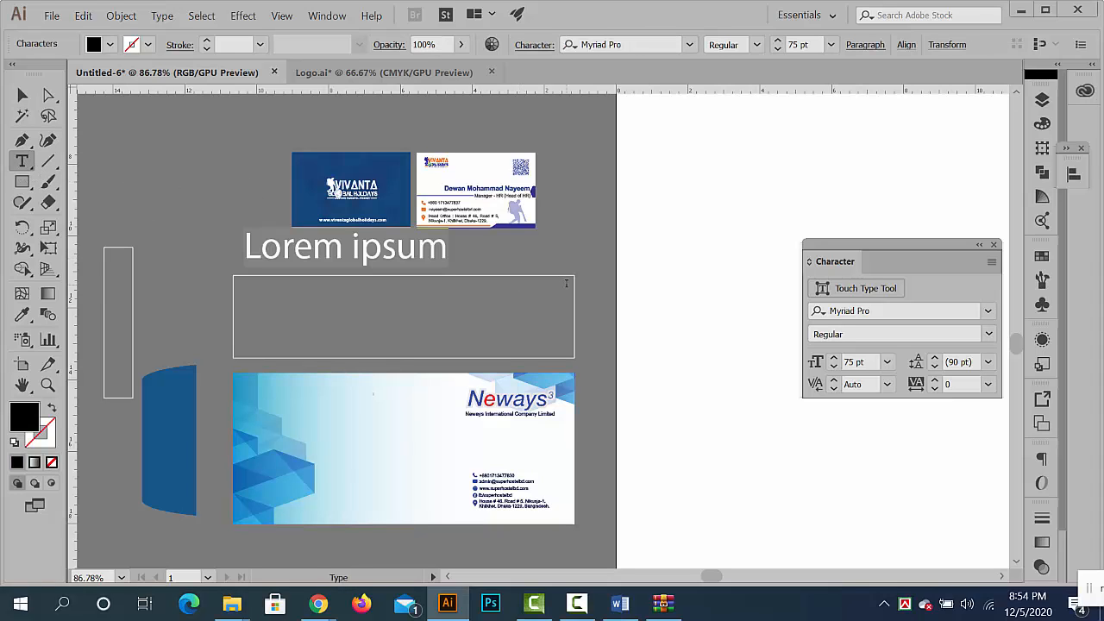
text(9.5/)
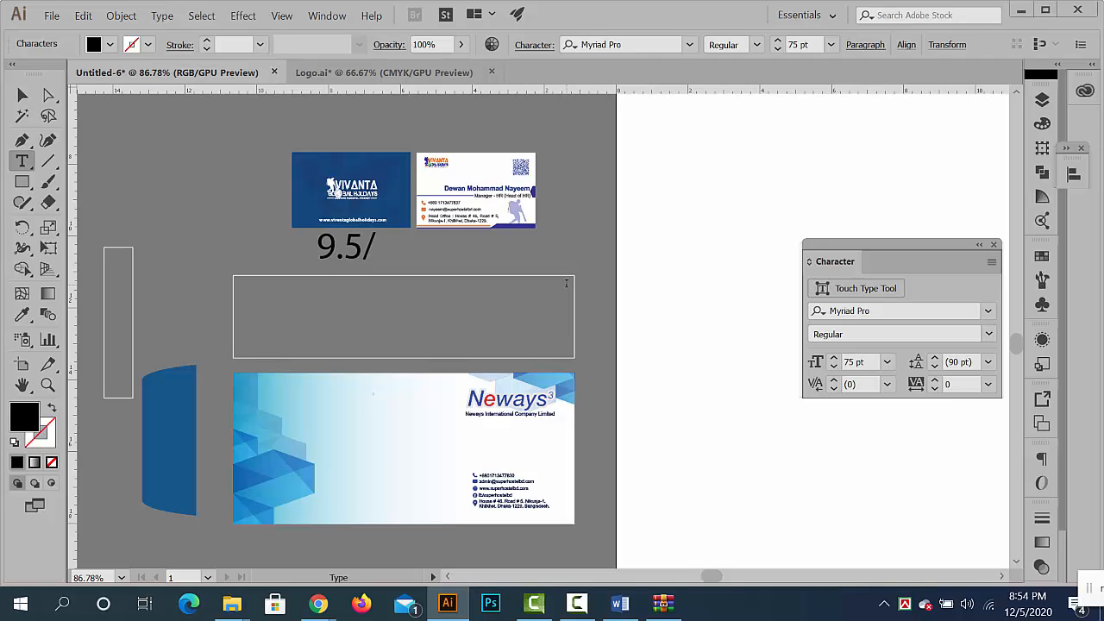
text(4.2)
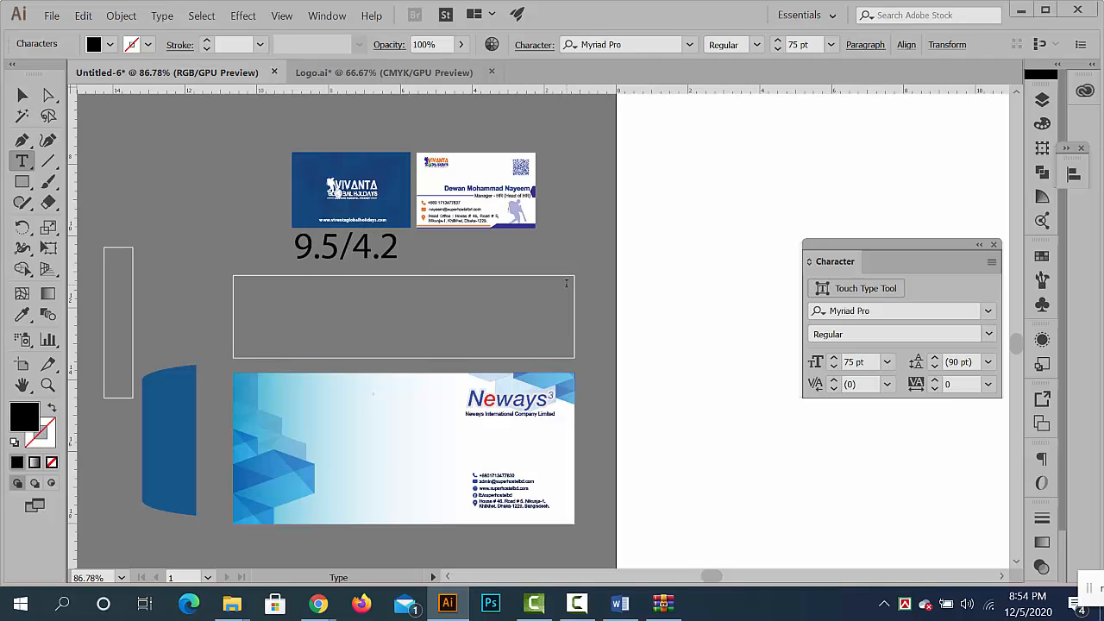
text( inc)
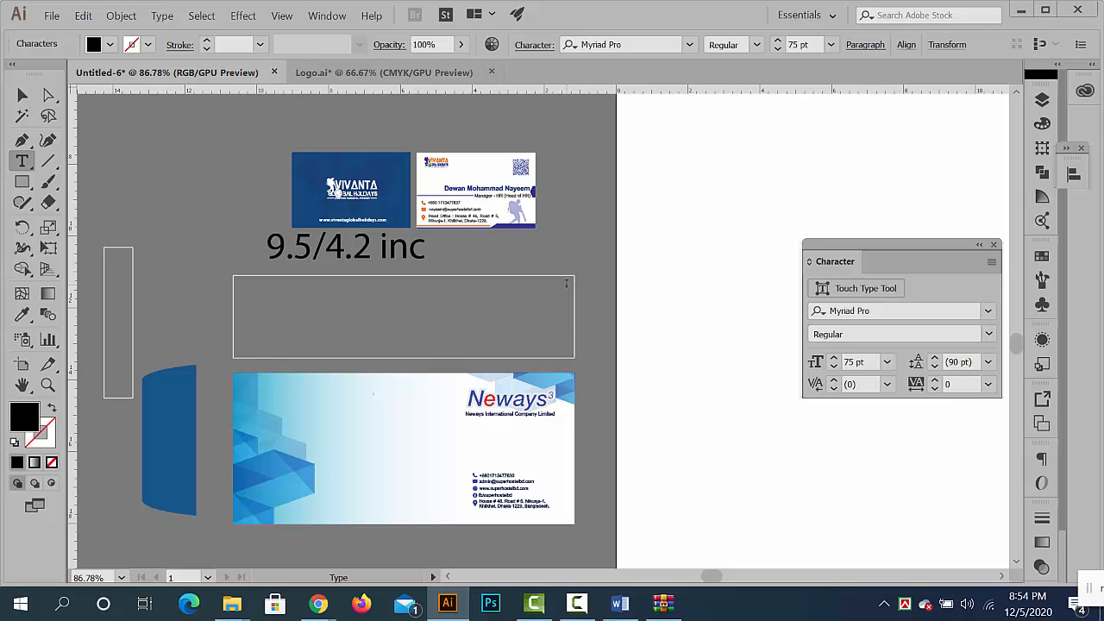
click(23, 95)
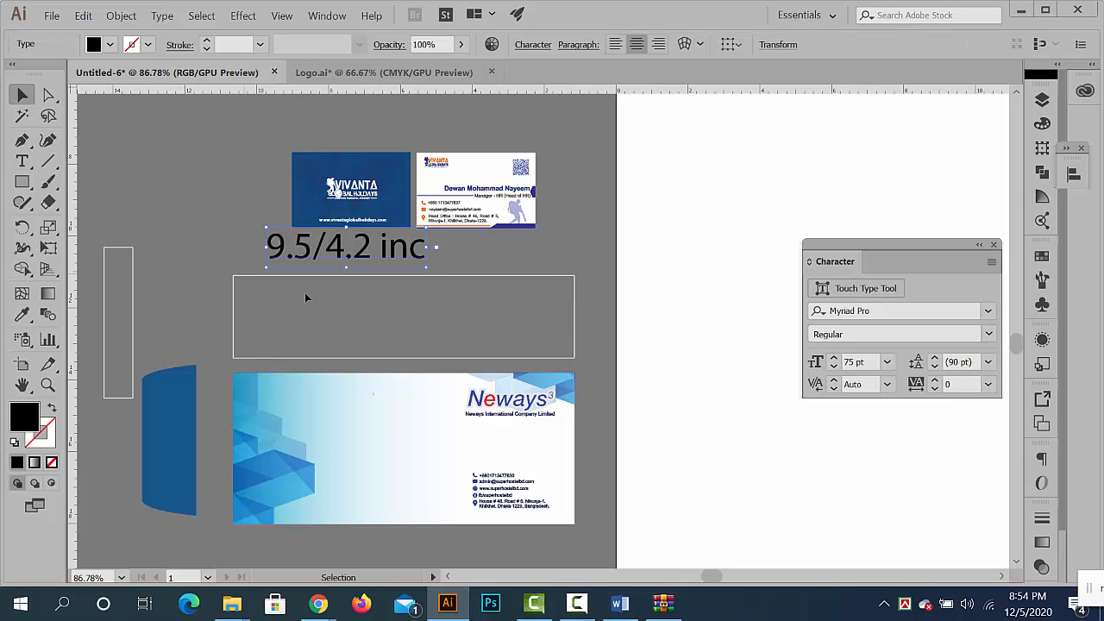
- Change the height figure in the size note to 4.3
scroll(391, 242, up, 3)
key(t)
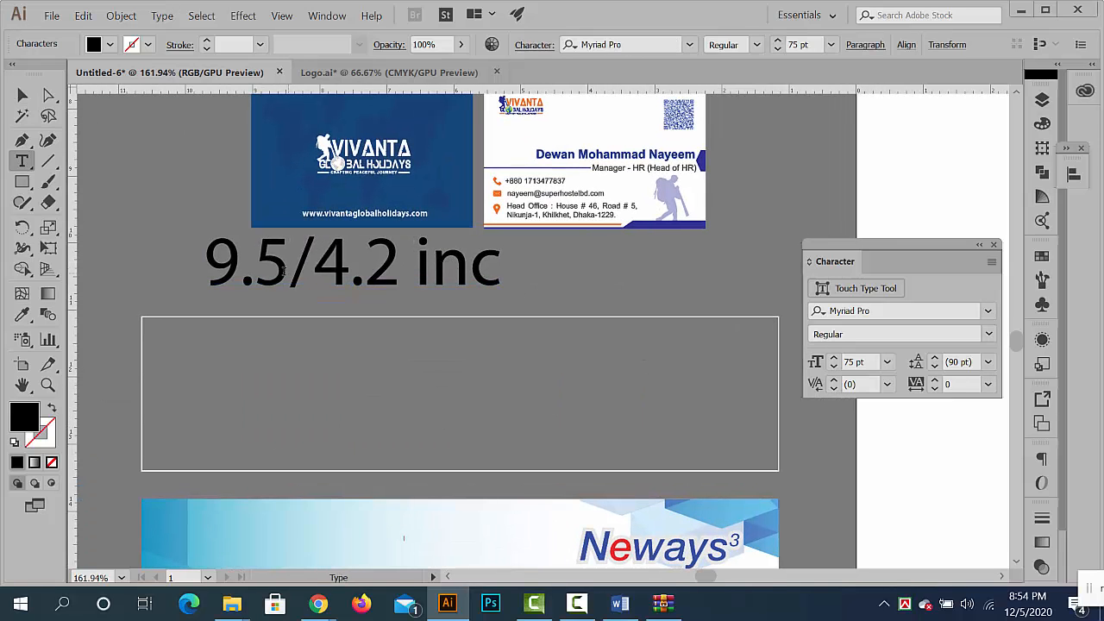
drag(372, 268, 396, 282)
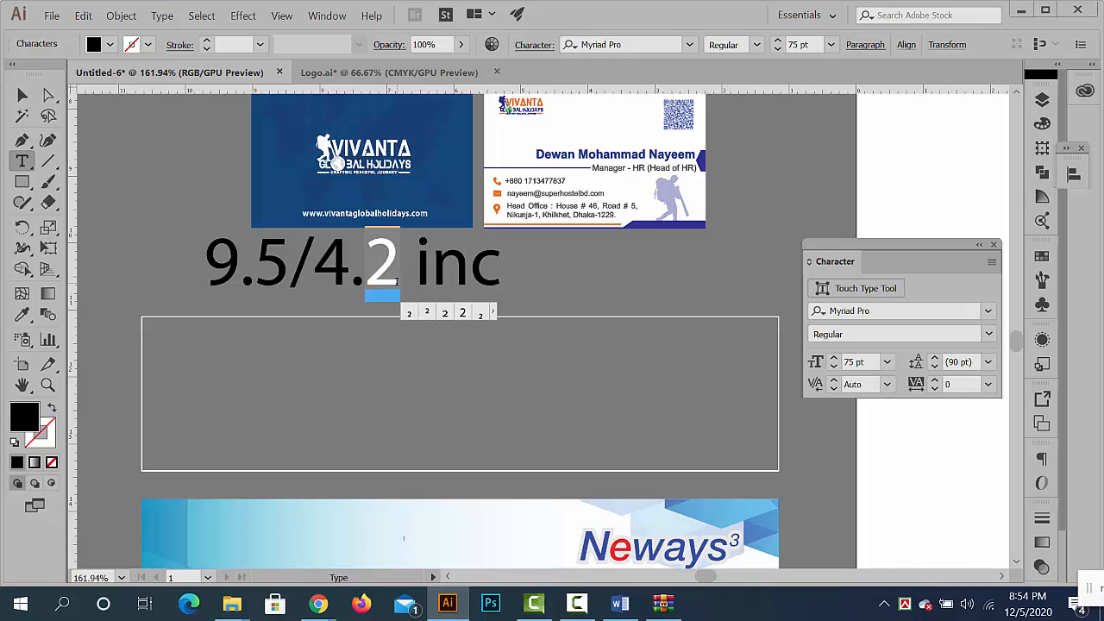
text(3)
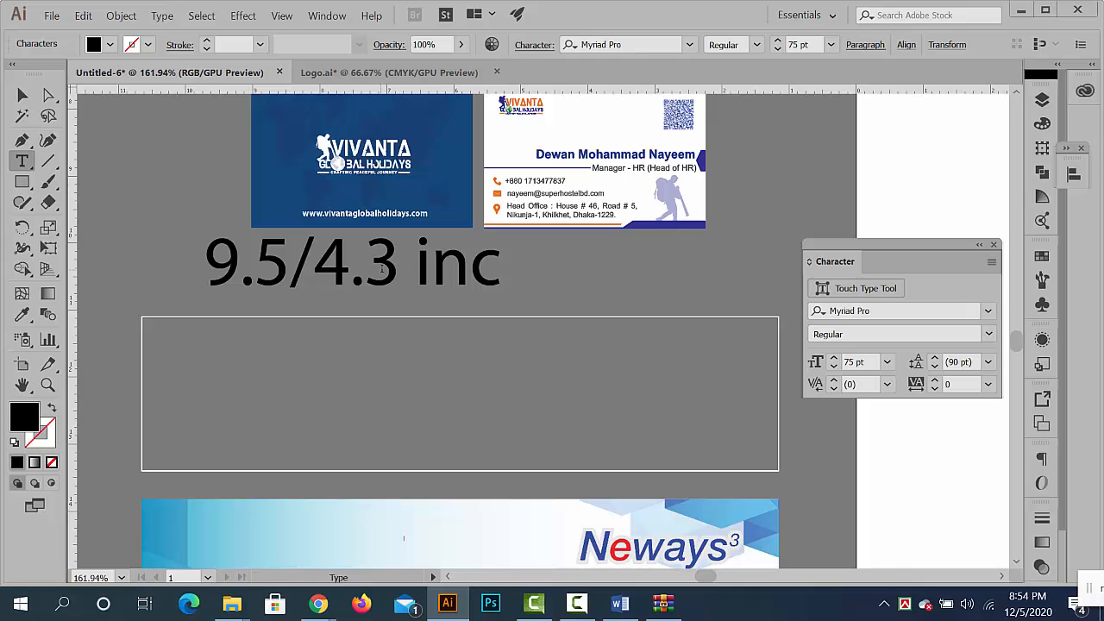
double_click(382, 269)
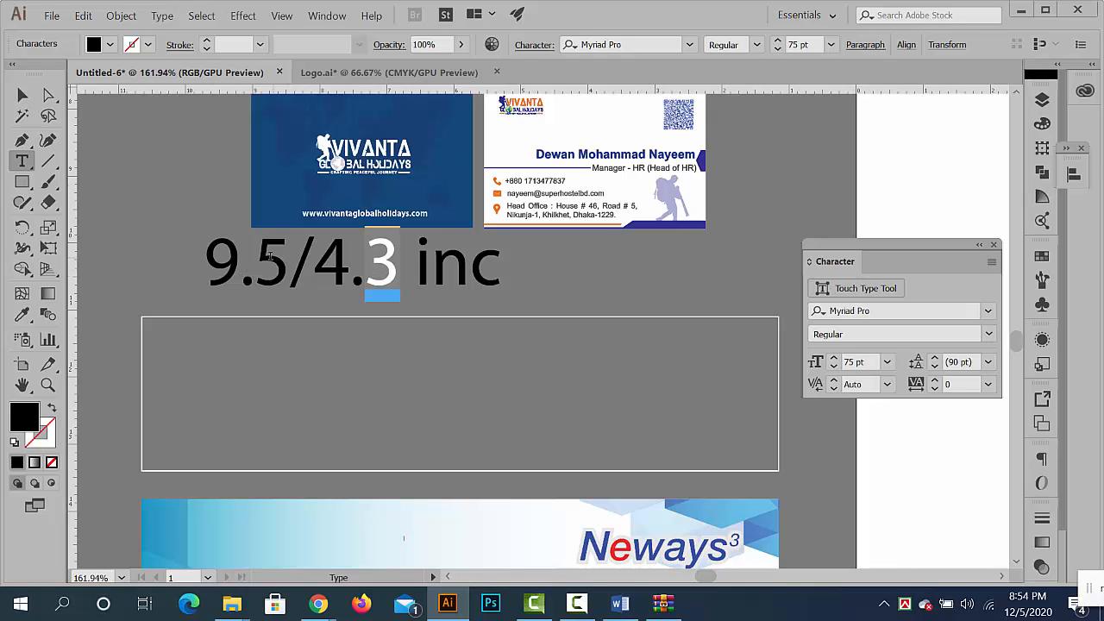
double_click(271, 263)
click(22, 95)
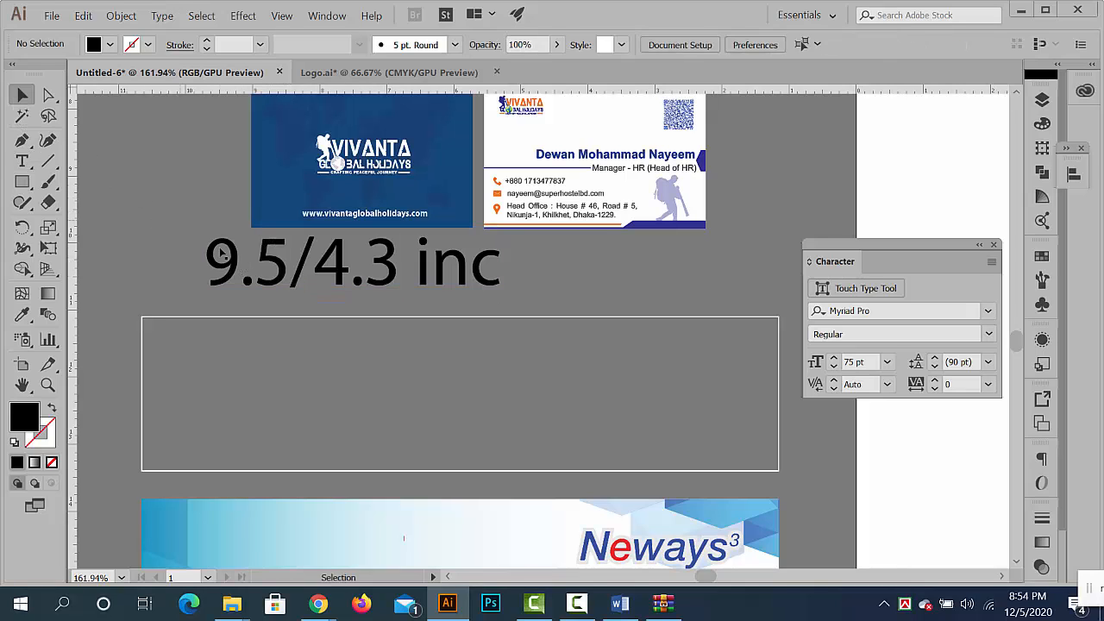
- Move the size note slightly down toward the upper flap outline and change its height figure to 4.2
drag(288, 258, 302, 274)
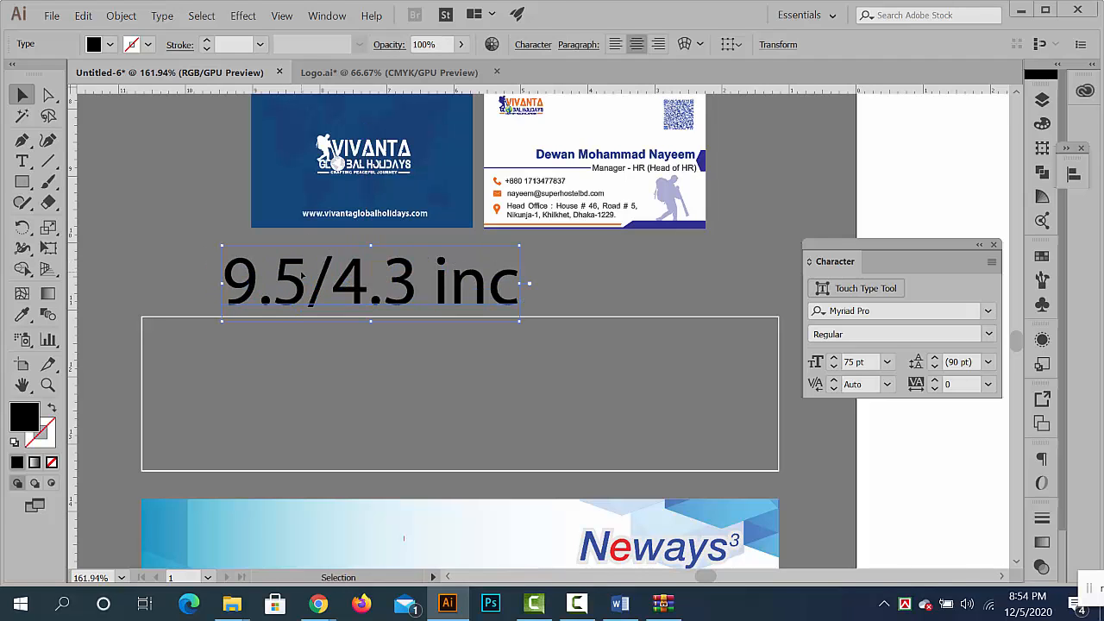
double_click(394, 297)
key(ctrl+a)
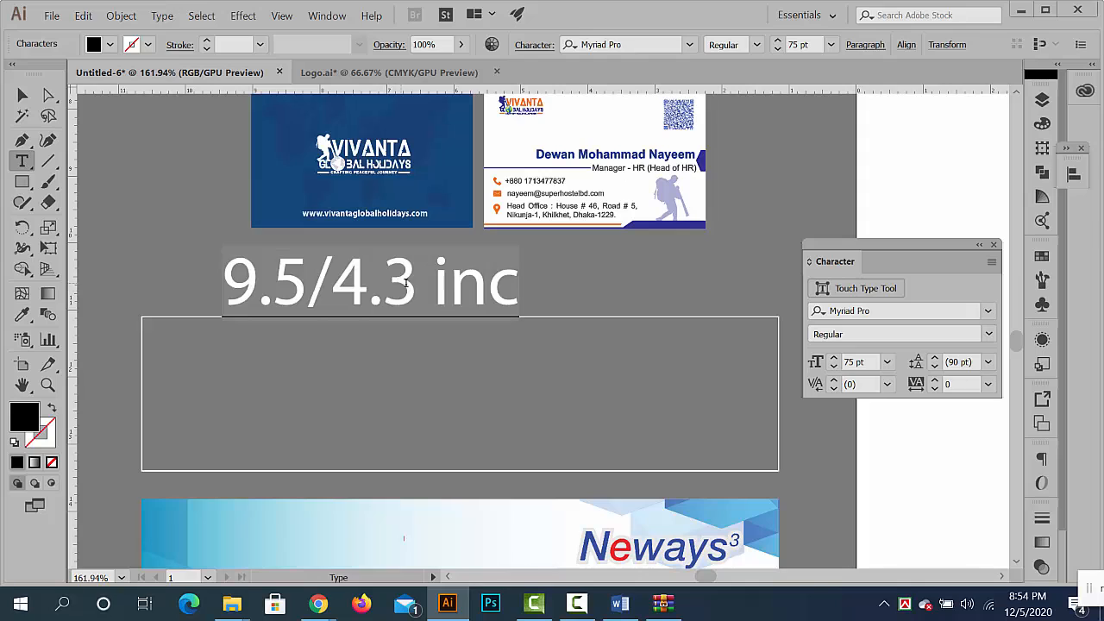
click(404, 283)
double_click(402, 283)
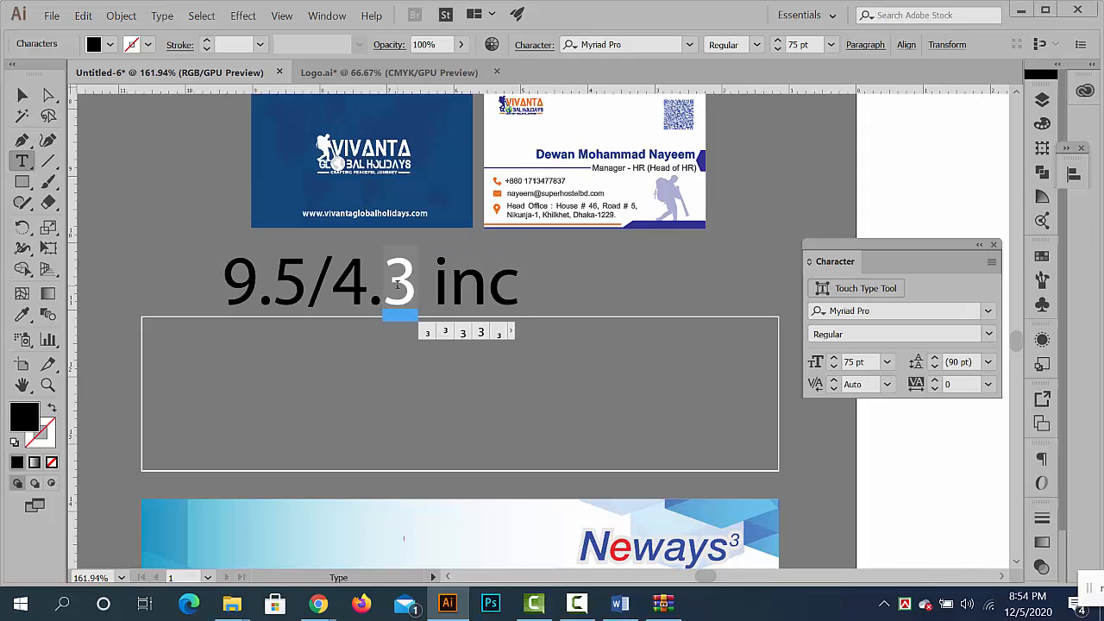
text(2)
click(22, 95)
click(176, 204)
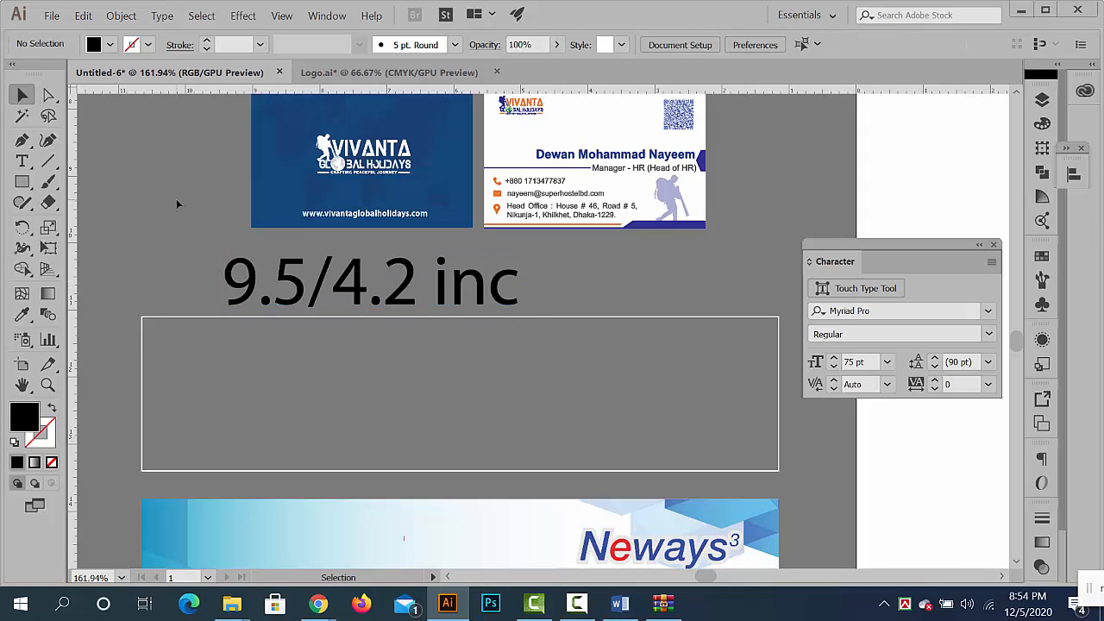
- Ungroup the artwork of the Neways envelope's front panel
drag(652, 354, 529, 335)
drag(596, 450, 545, 338)
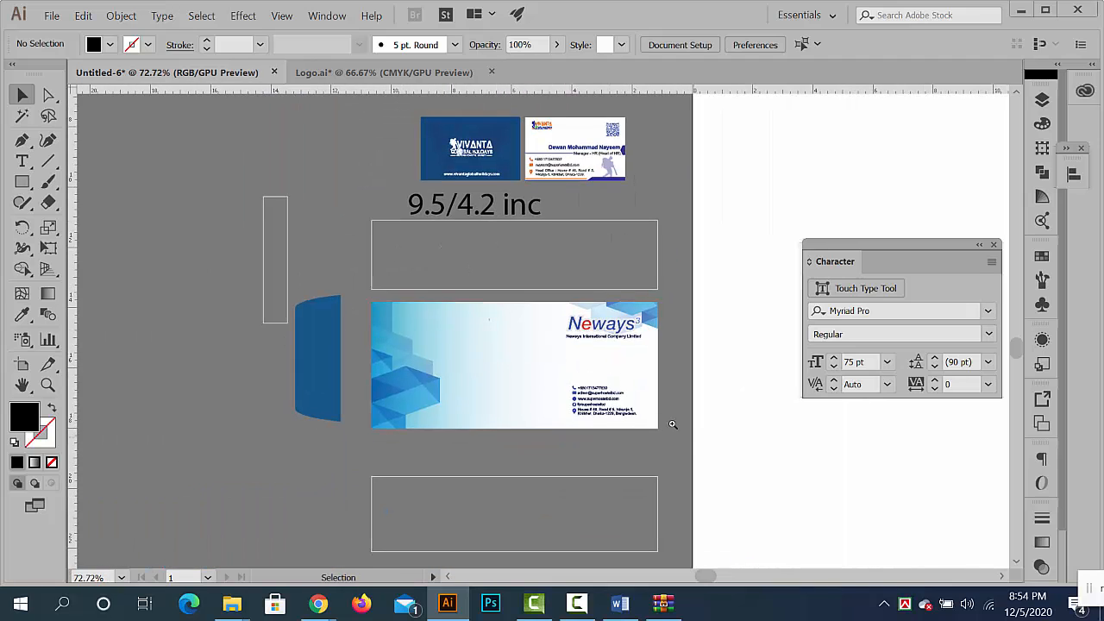
drag(675, 424, 554, 358)
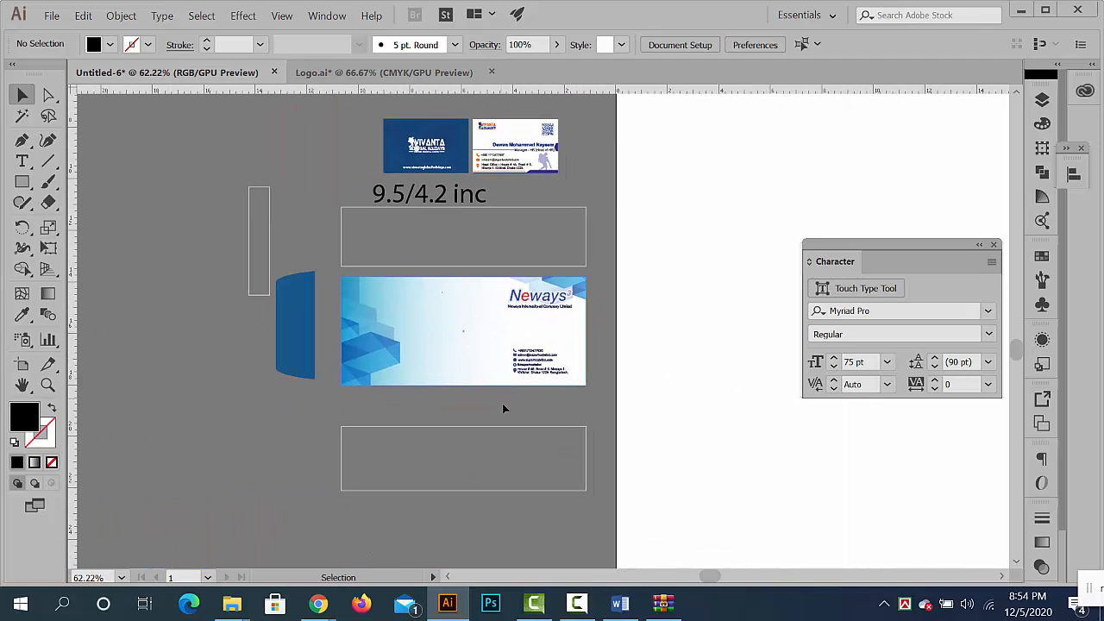
scroll(488, 348, up, 2)
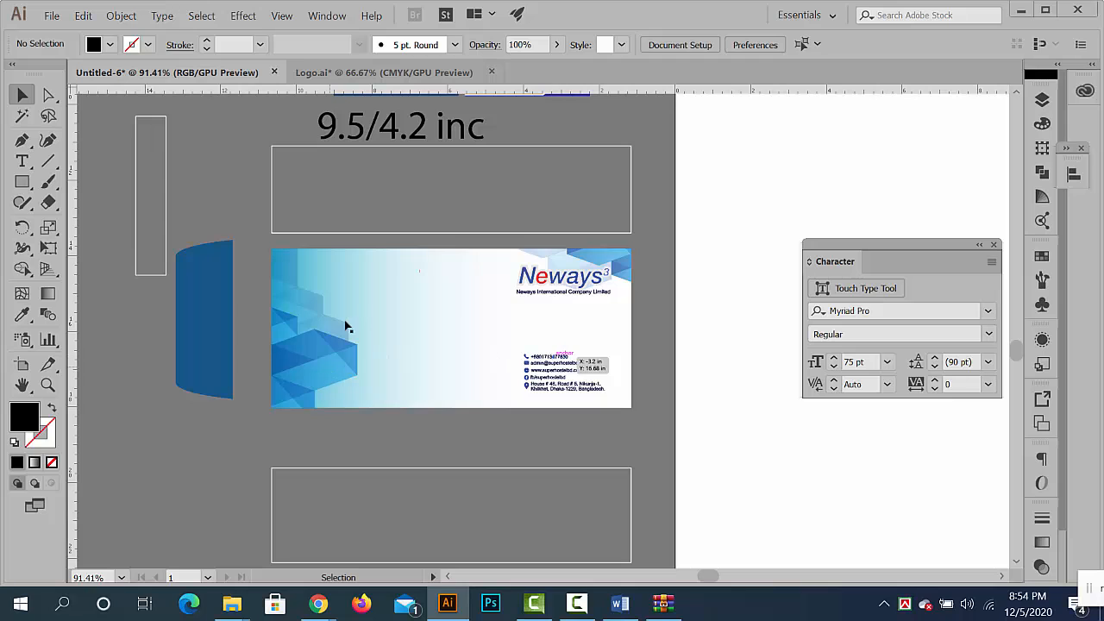
scroll(463, 331, up, 2)
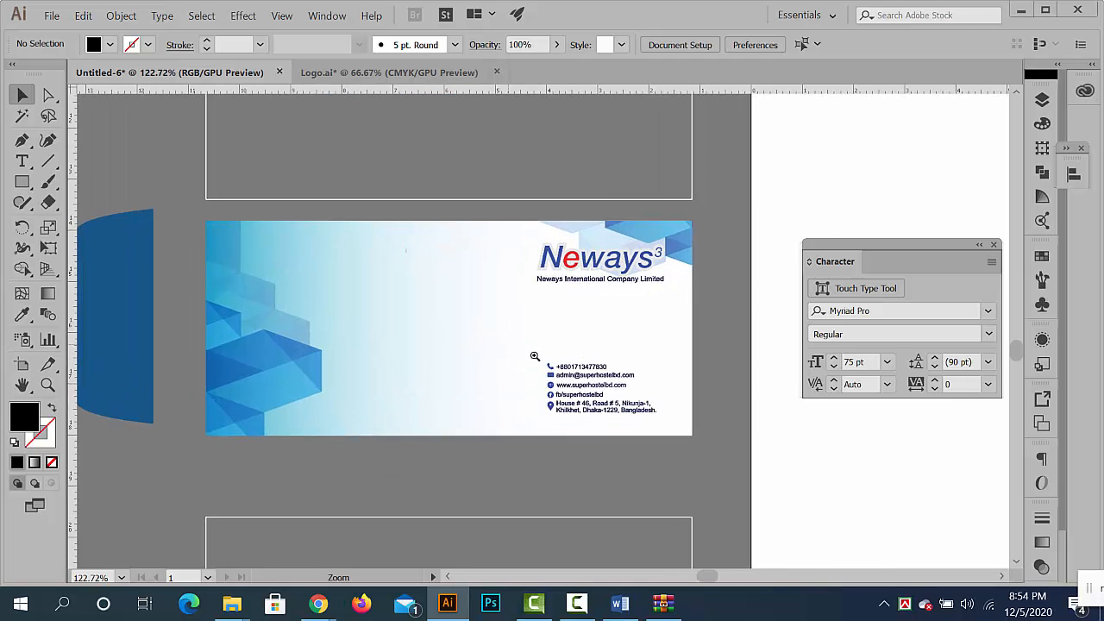
scroll(534, 356, up, 2)
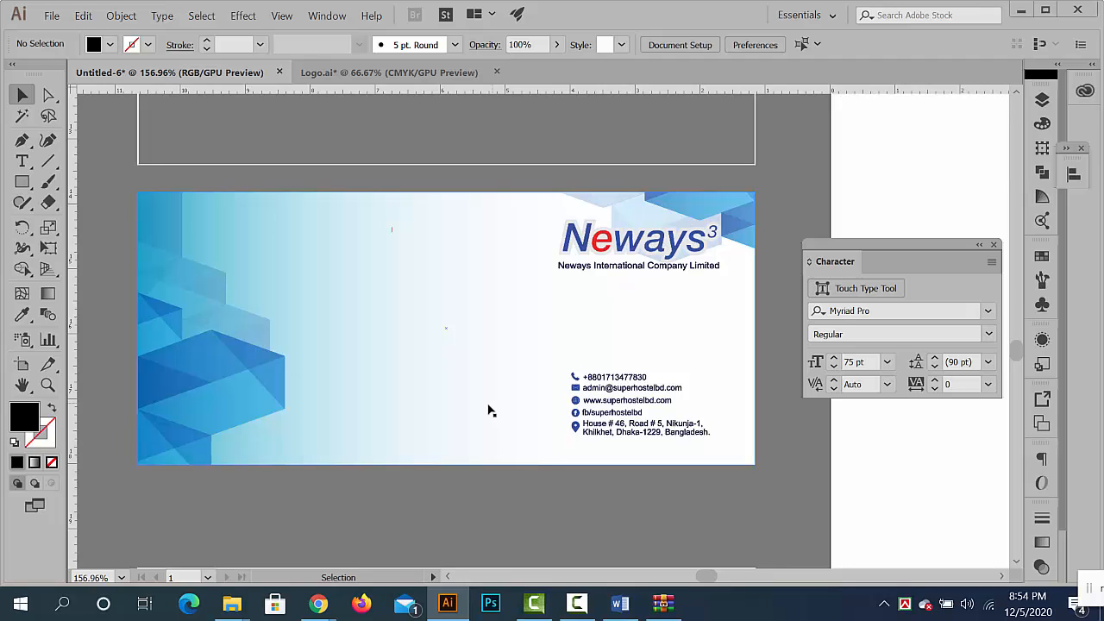
click(448, 337)
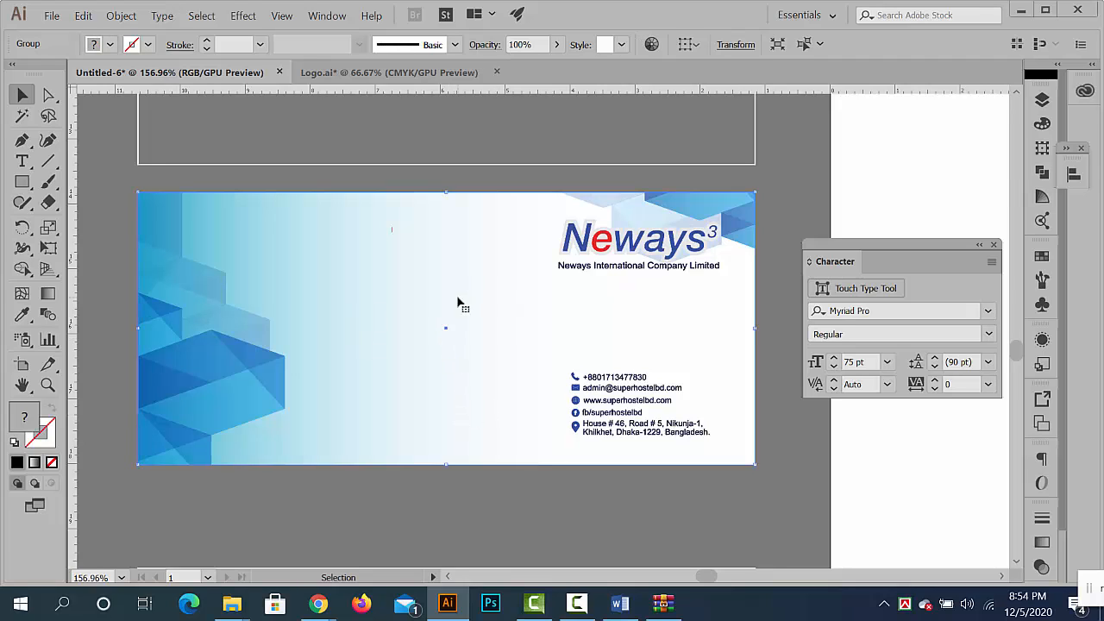
right_click(457, 300)
click(583, 414)
click(575, 500)
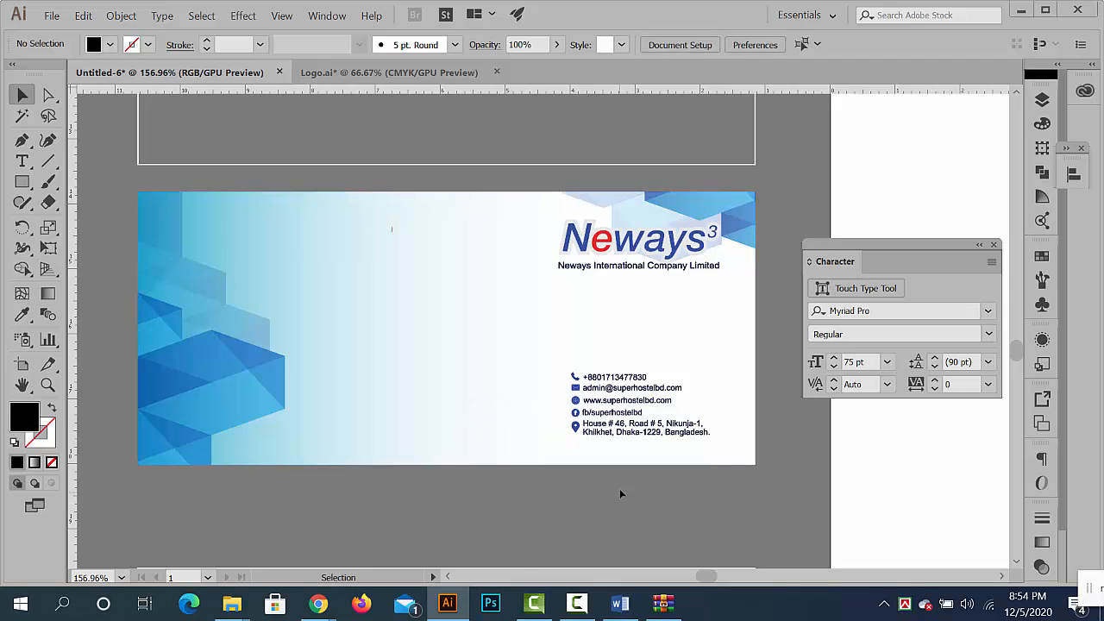
- Try moving the gradient background rectangle off the envelope front past the side flap, and undo the move
scroll(501, 466, down, 3)
drag(547, 377, 198, 446)
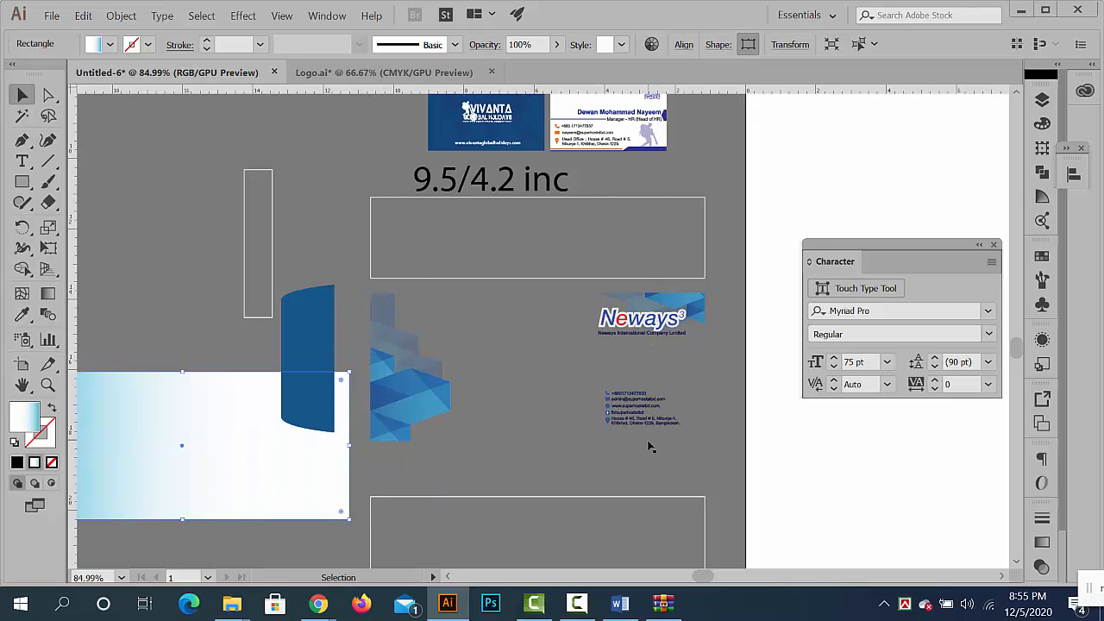
key(ctrl+z)
key(ctrl+z)
click(575, 444)
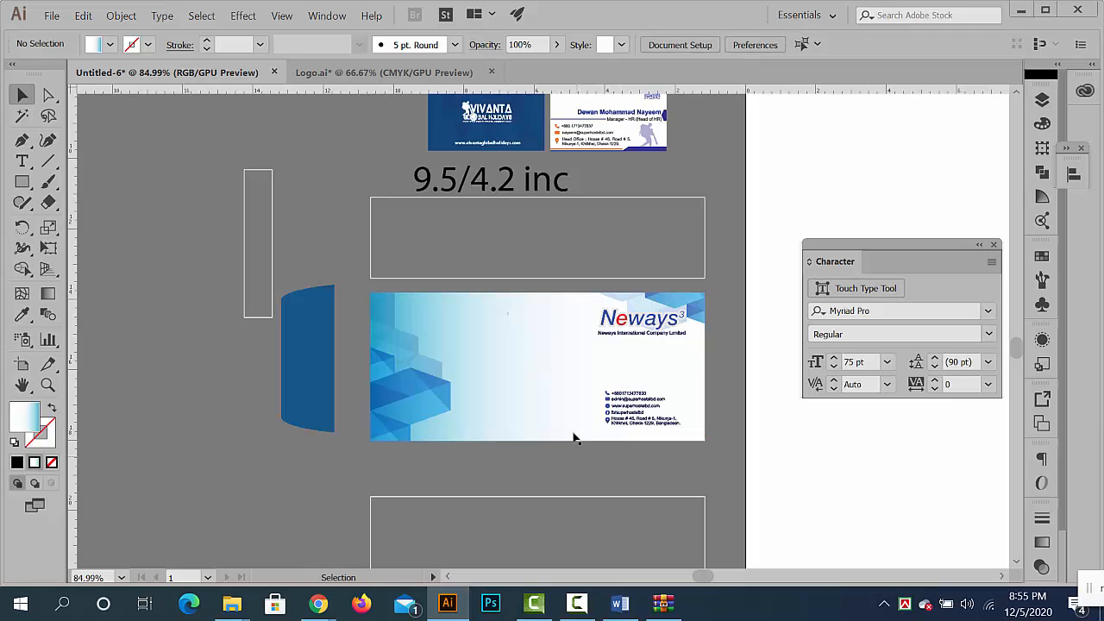
click(573, 367)
right_click(575, 366)
mouse_move(650, 281)
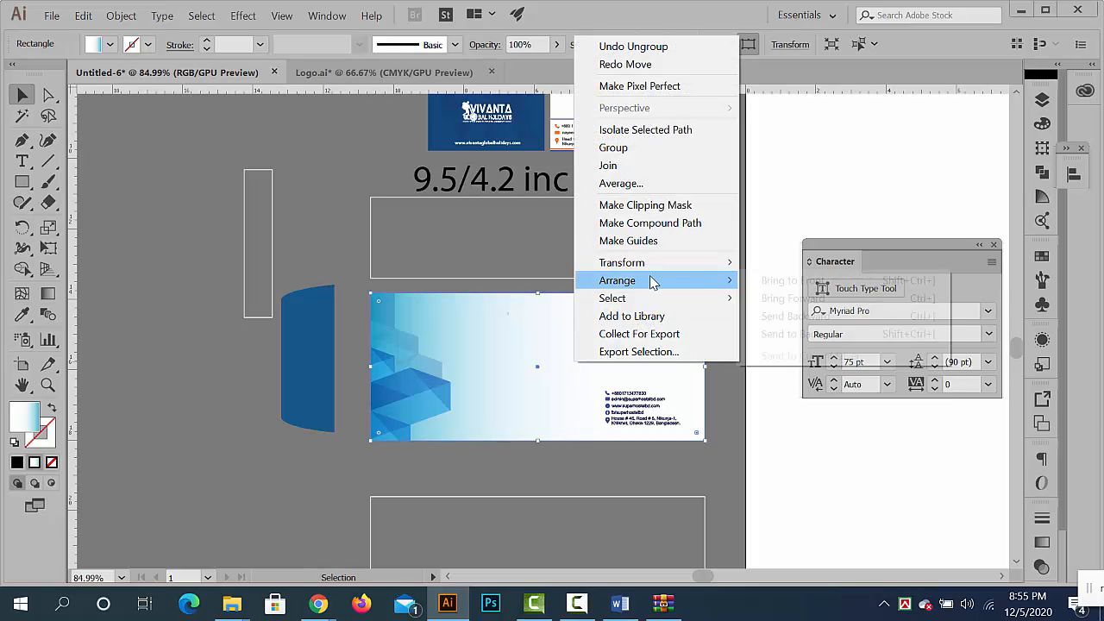
click(503, 446)
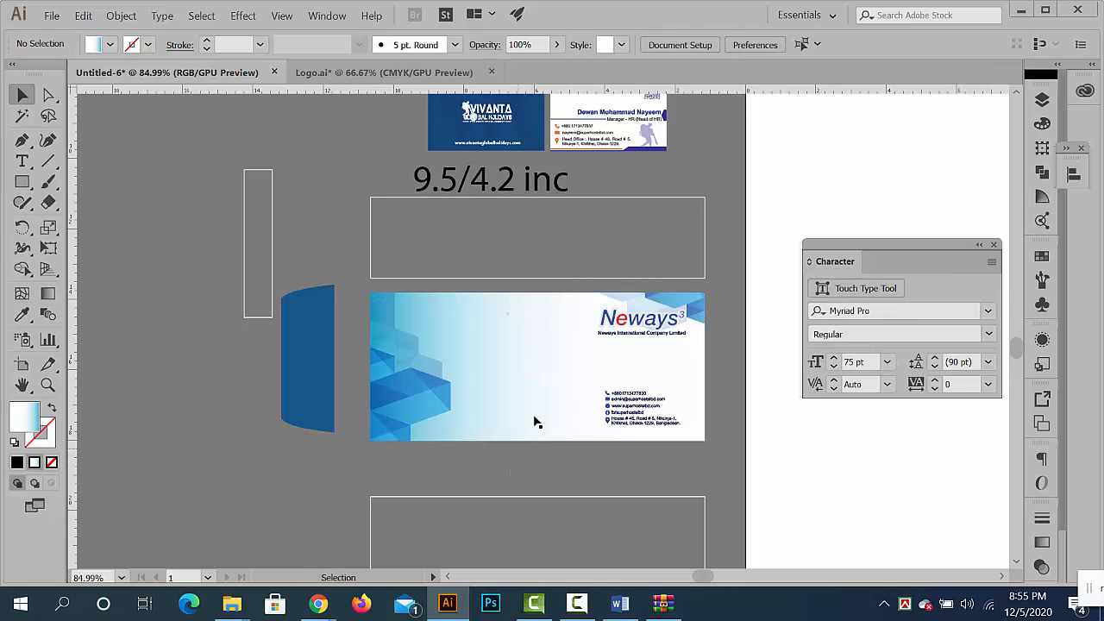
- Move the gradient background rectangle off the envelope front to the empty area left of the business cards
drag(544, 400, 393, 306)
drag(366, 220, 314, 145)
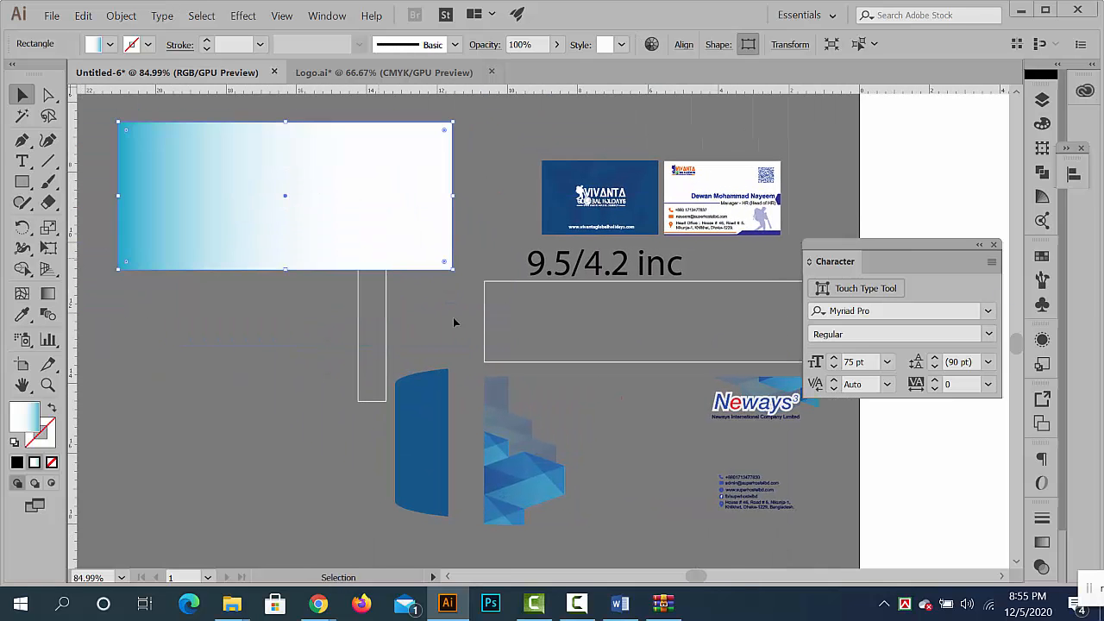
drag(524, 355, 478, 268)
- Try releasing the clipping mask on the blue polygon artwork and moving the curved side flap away from it
click(500, 389)
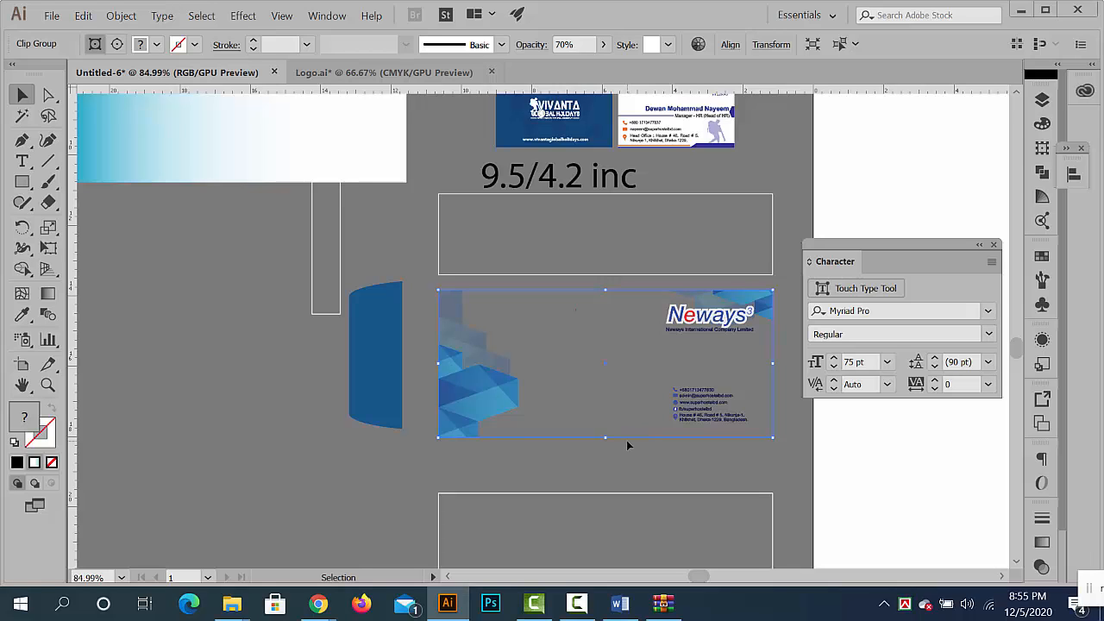
right_click(446, 362)
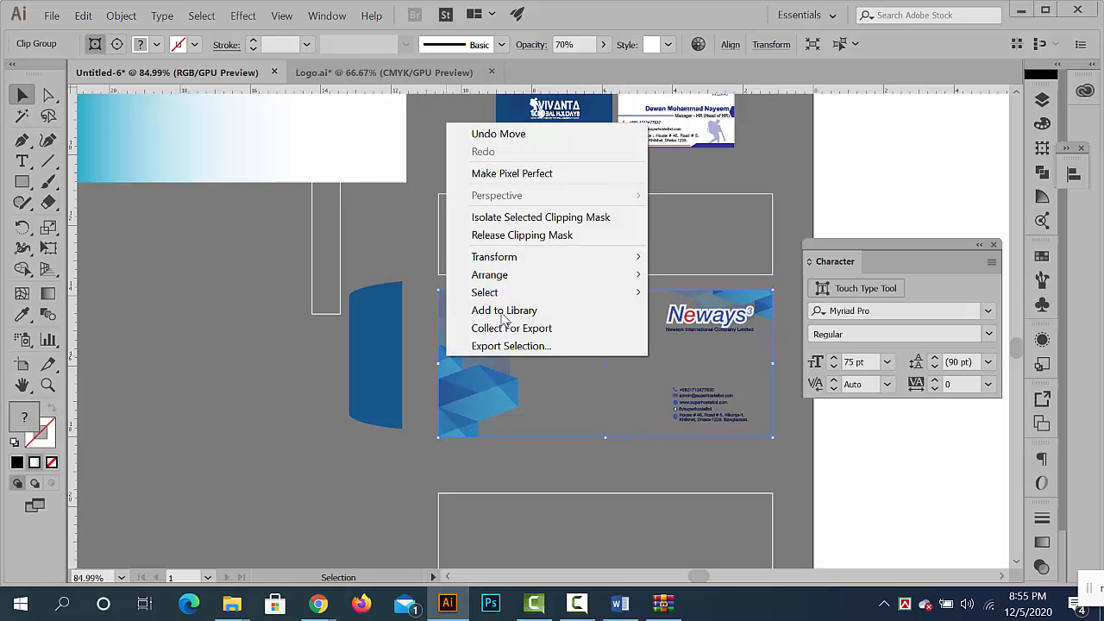
click(511, 235)
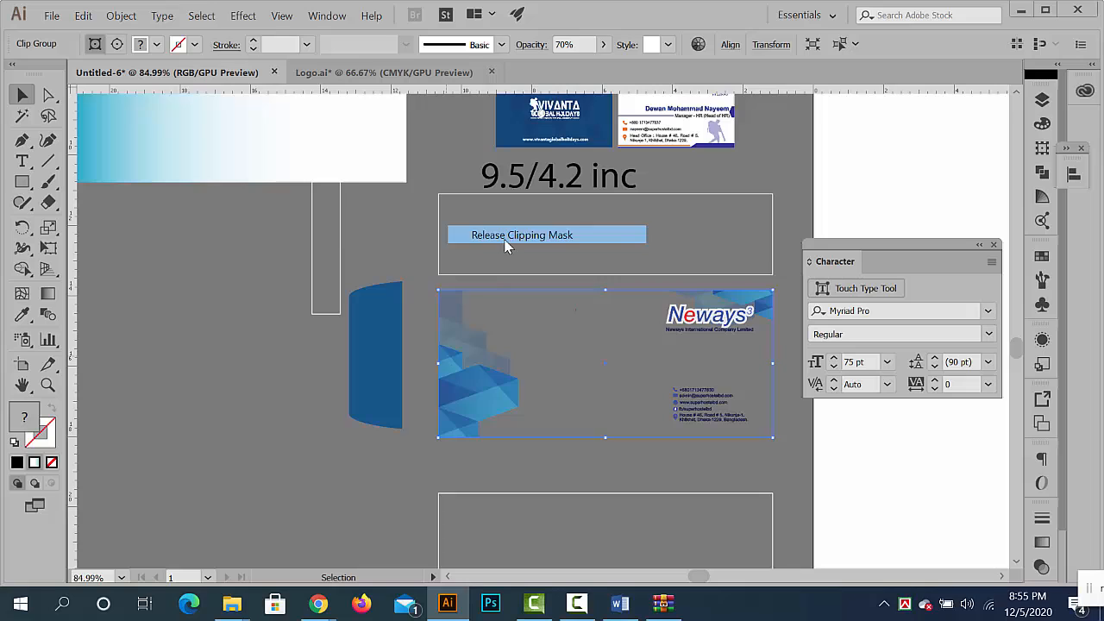
click(315, 374)
drag(385, 378, 242, 396)
click(350, 365)
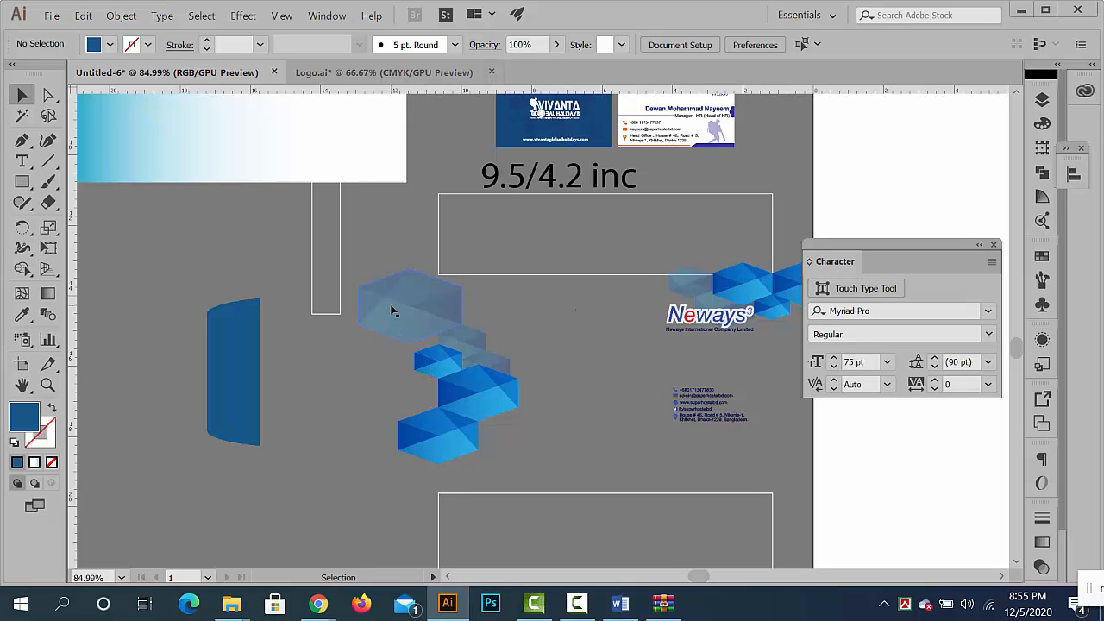
- Undo the side flap's move and the release of the polygon artwork's clipping mask
key(ctrl+z)
key(ctrl+z)
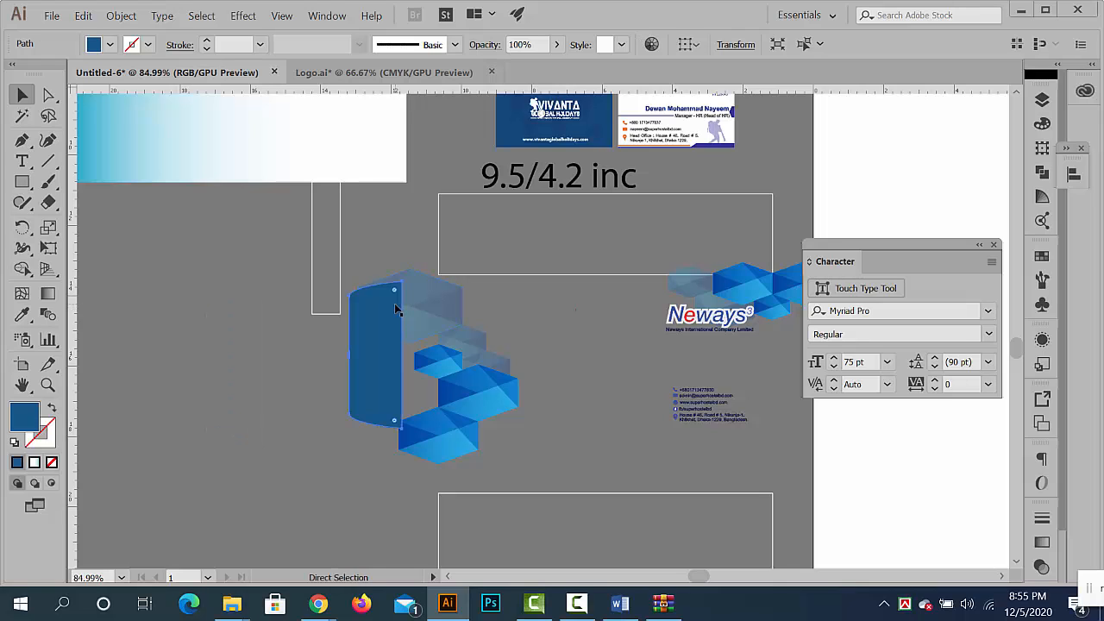
click(419, 383)
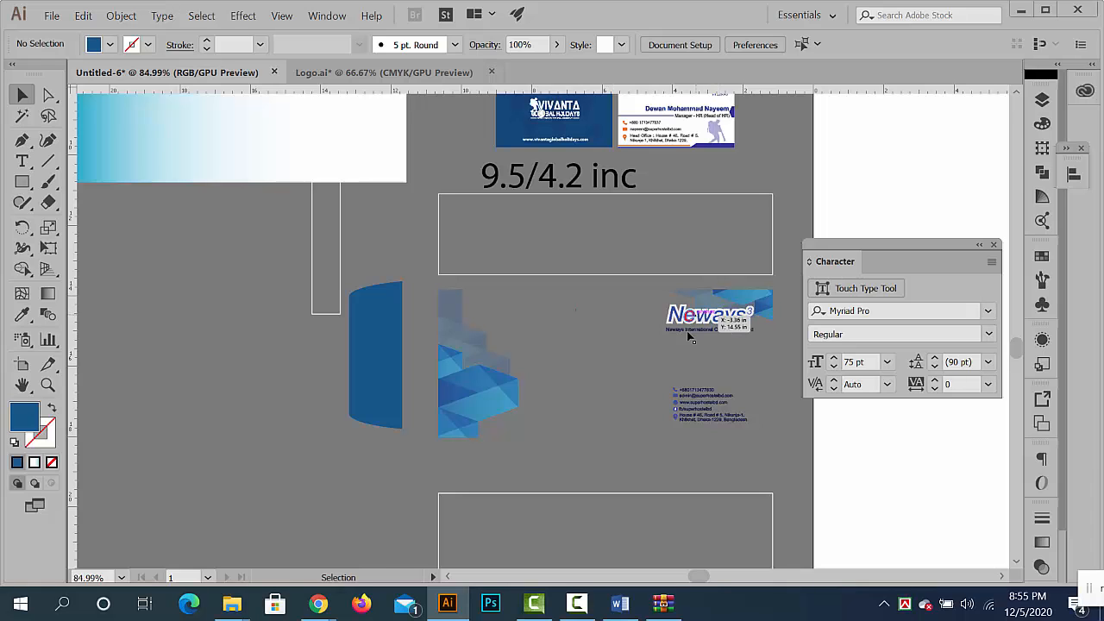
- Switch to Logo.ai and place a duplicate of the whole Super Hostel envelope in the empty area to its right
scroll(643, 388, down, 2)
click(384, 72)
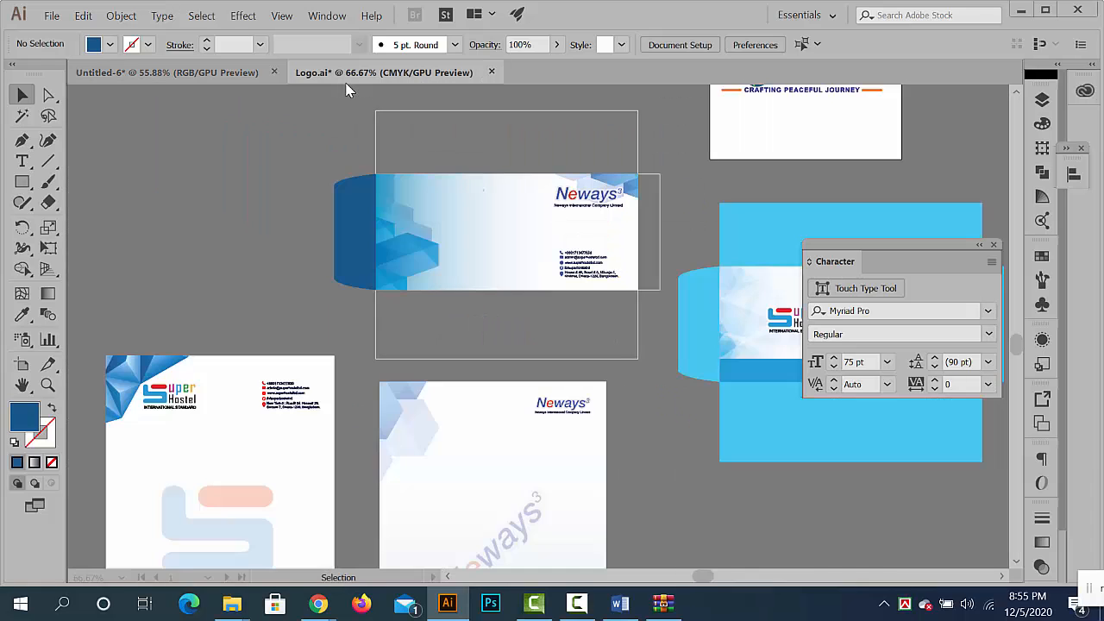
drag(571, 371, 302, 371)
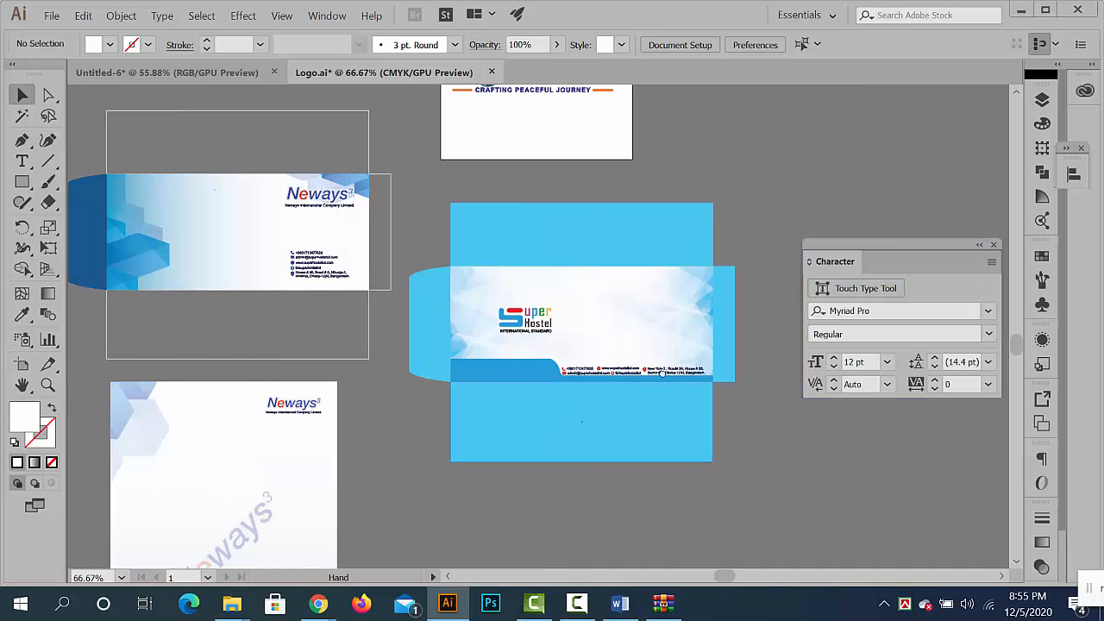
drag(758, 459, 384, 501)
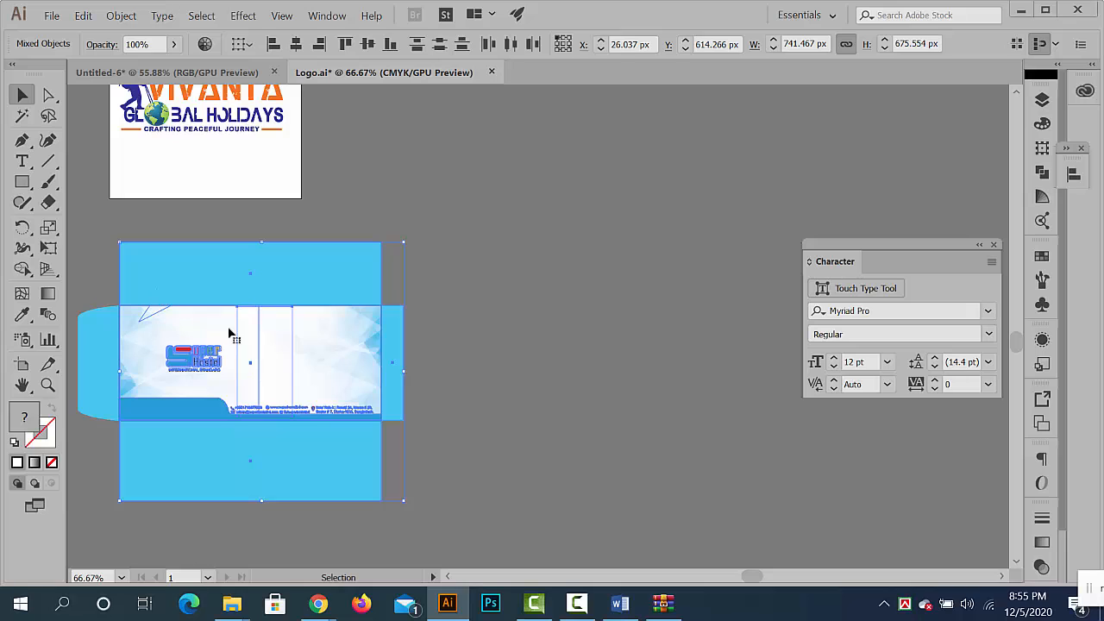
click(393, 499)
drag(118, 267, 113, 304)
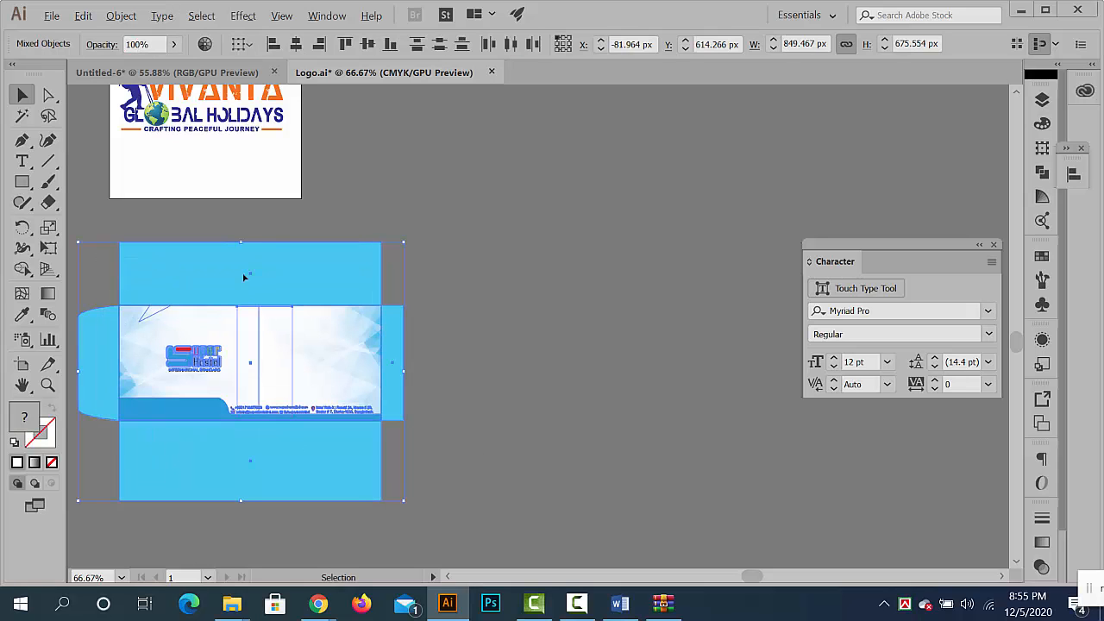
drag(245, 277, 654, 171)
- Delete the upper, lower and both side flaps of the duplicated Super Hostel envelope, leaving only its front
click(711, 218)
drag(669, 219, 596, 189)
drag(553, 224, 560, 145)
key(Delete)
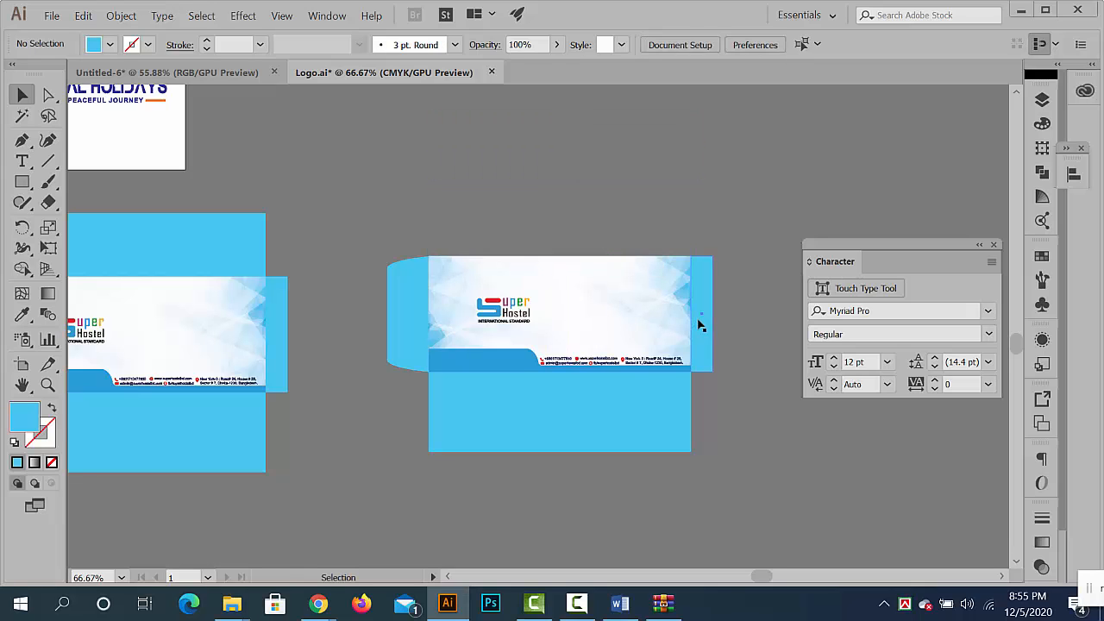
click(698, 322)
key(Delete)
click(645, 427)
key(Delete)
click(395, 324)
key(Delete)
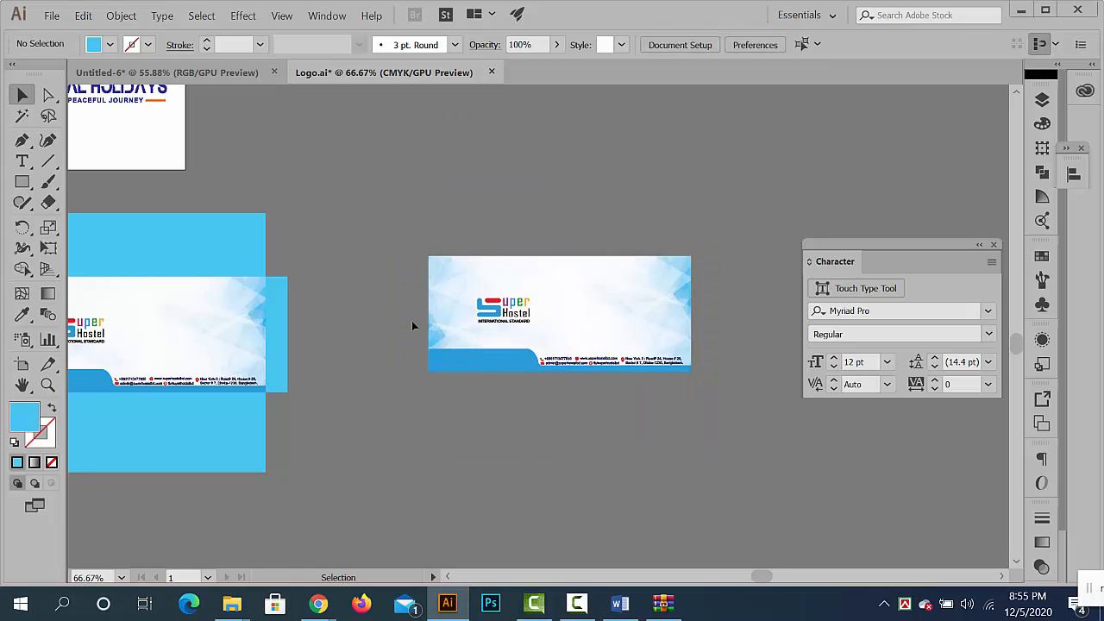
- Examine how the background of the duplicated envelope front is built by selecting its image and clip groups
ctrl+click(580, 349)
click(550, 268)
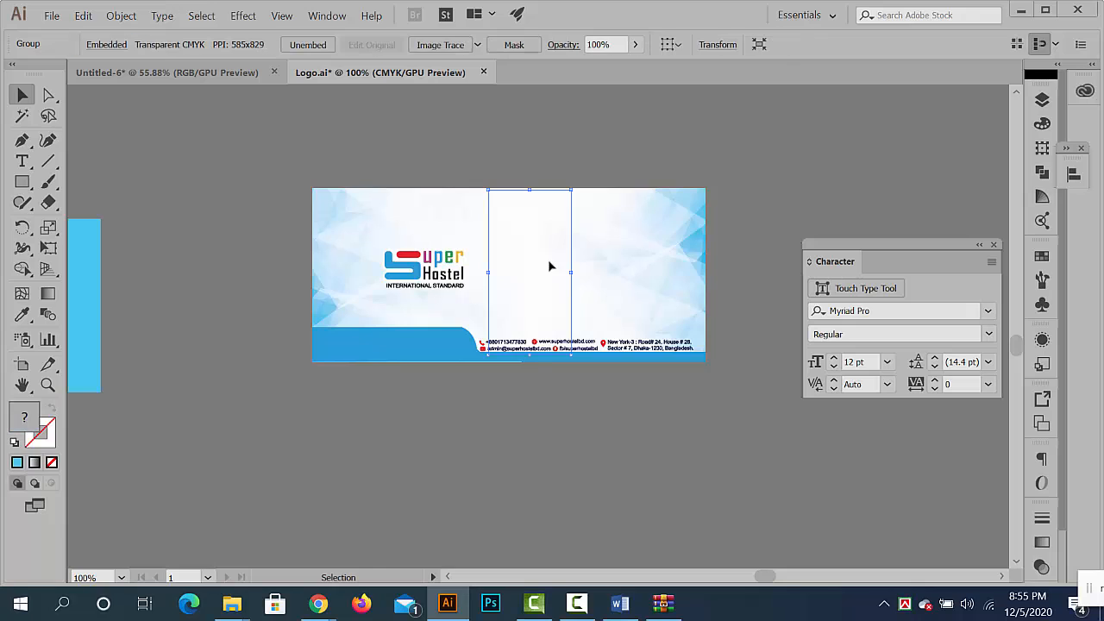
click(612, 437)
click(504, 267)
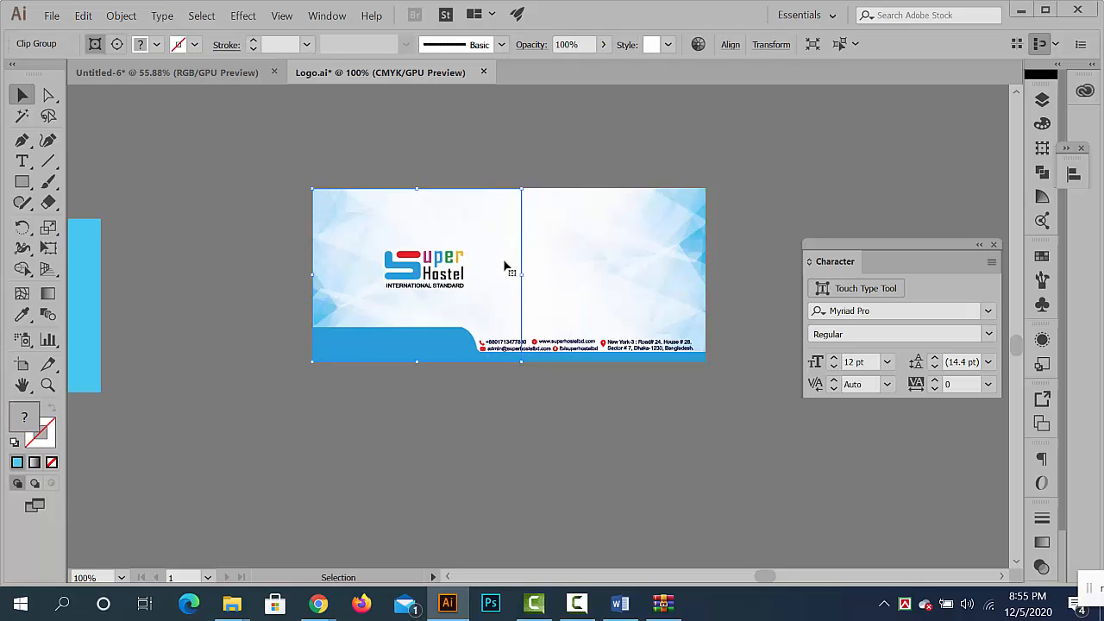
click(579, 260)
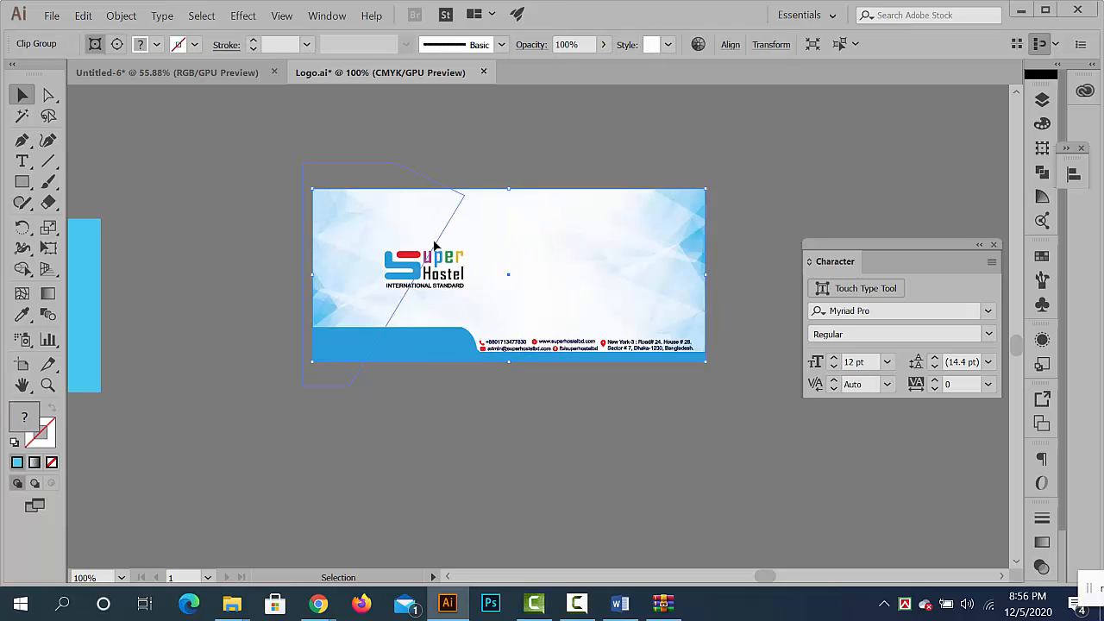
click(434, 244)
click(604, 378)
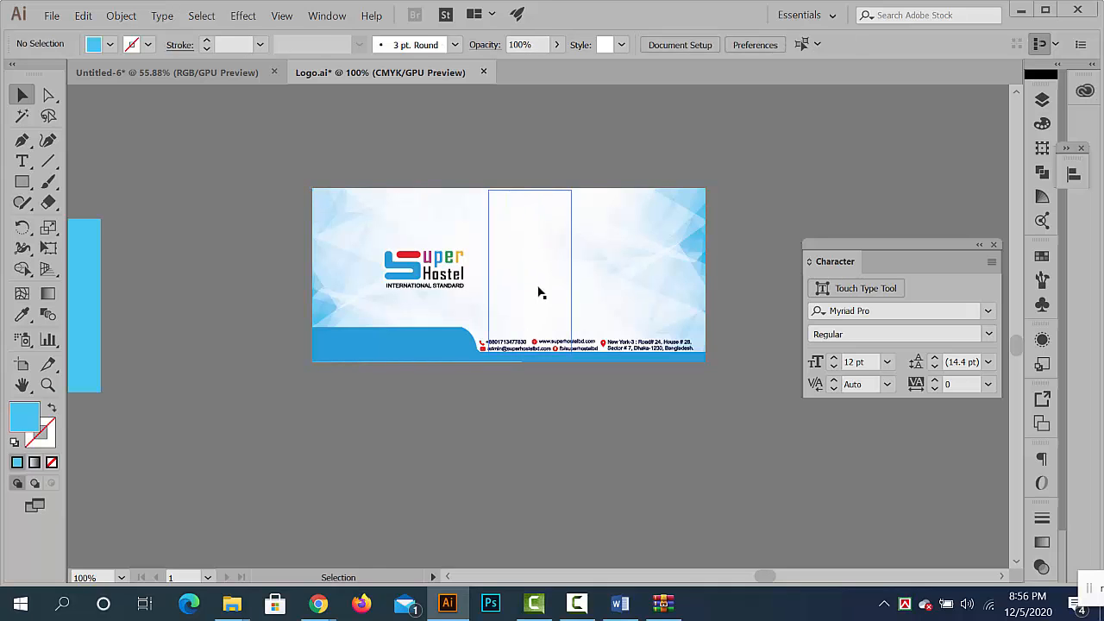
- Try moving the white glow image off the envelope front to the empty area on its left, and undo the moves
drag(537, 288, 186, 262)
click(237, 372)
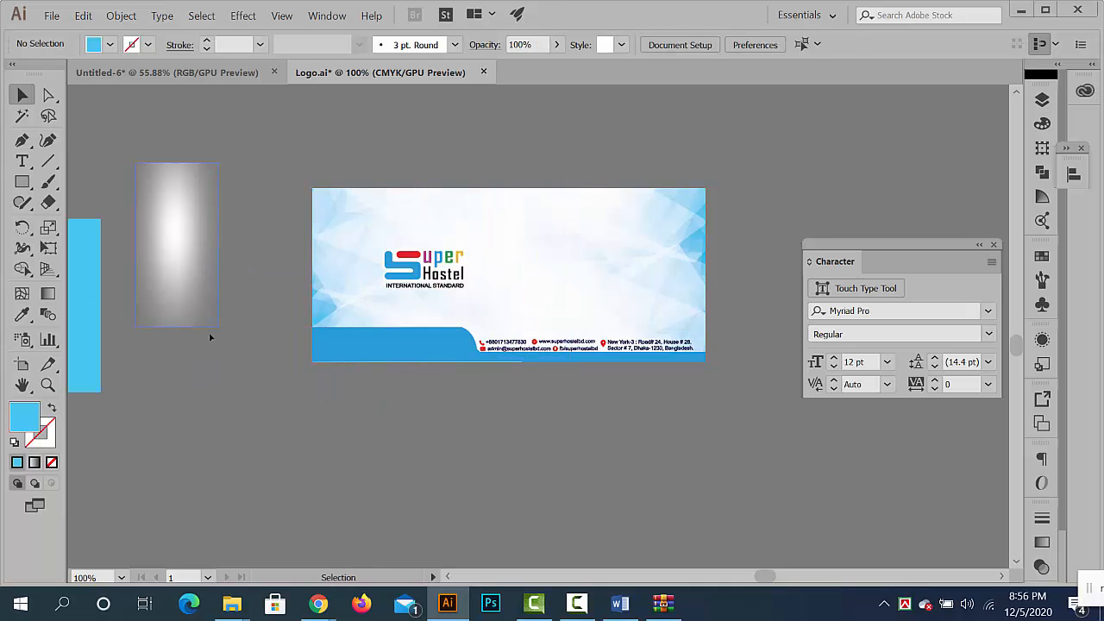
drag(205, 302, 253, 367)
click(284, 481)
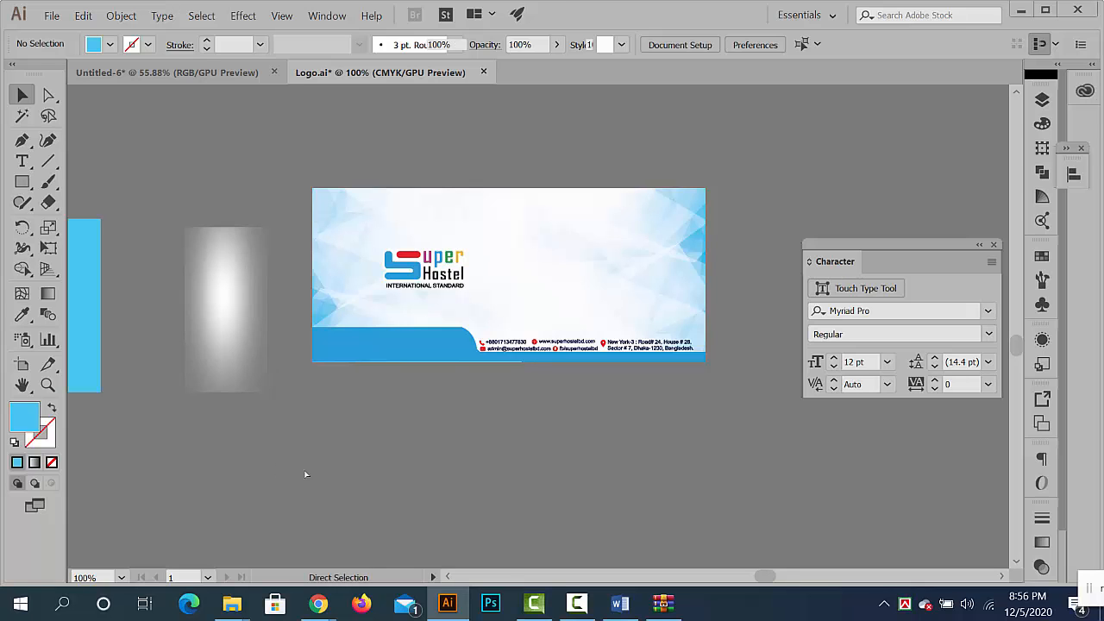
key(ctrl+z)
key(ctrl+z)
click(456, 483)
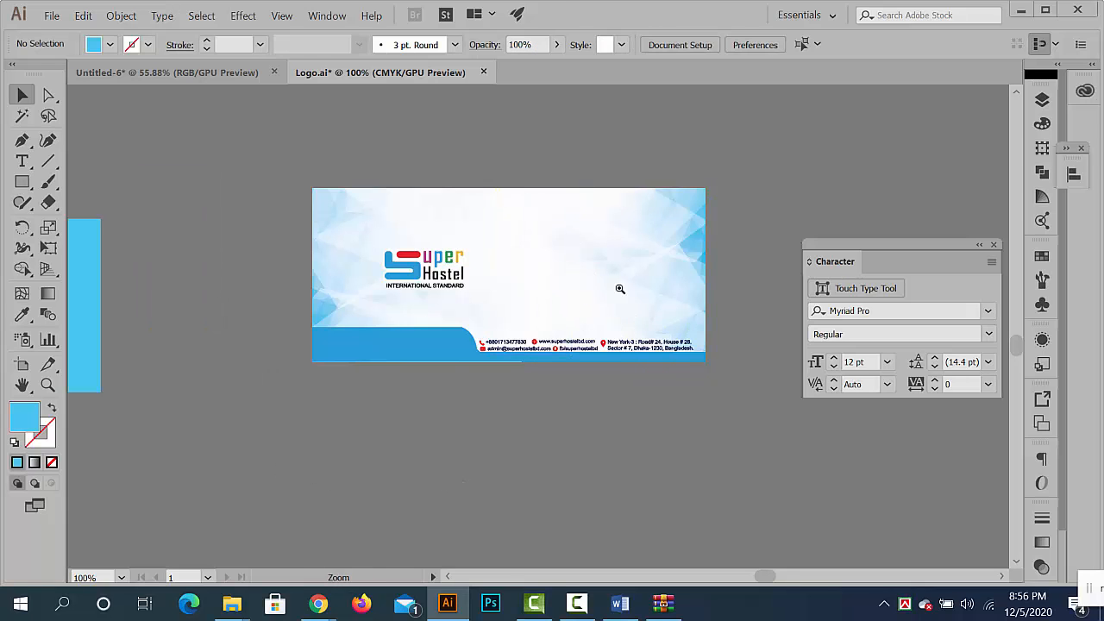
- Move the white glow image off the duplicated envelope front to just beyond its lower-right corner
drag(619, 289, 680, 317)
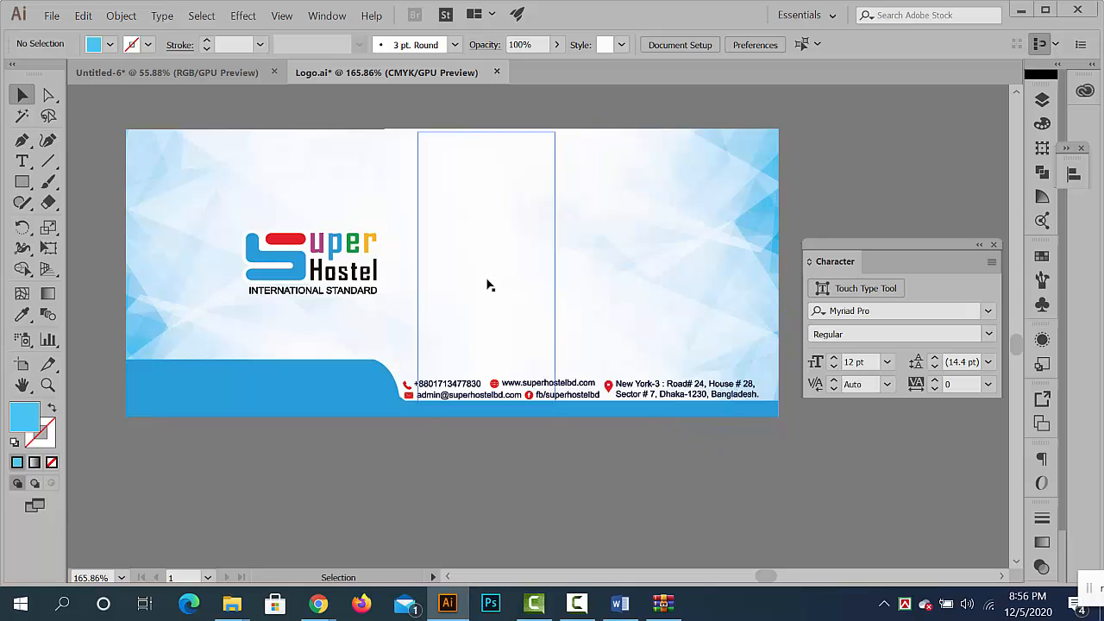
drag(512, 281, 365, 303)
drag(491, 281, 667, 389)
key(ctrl+z)
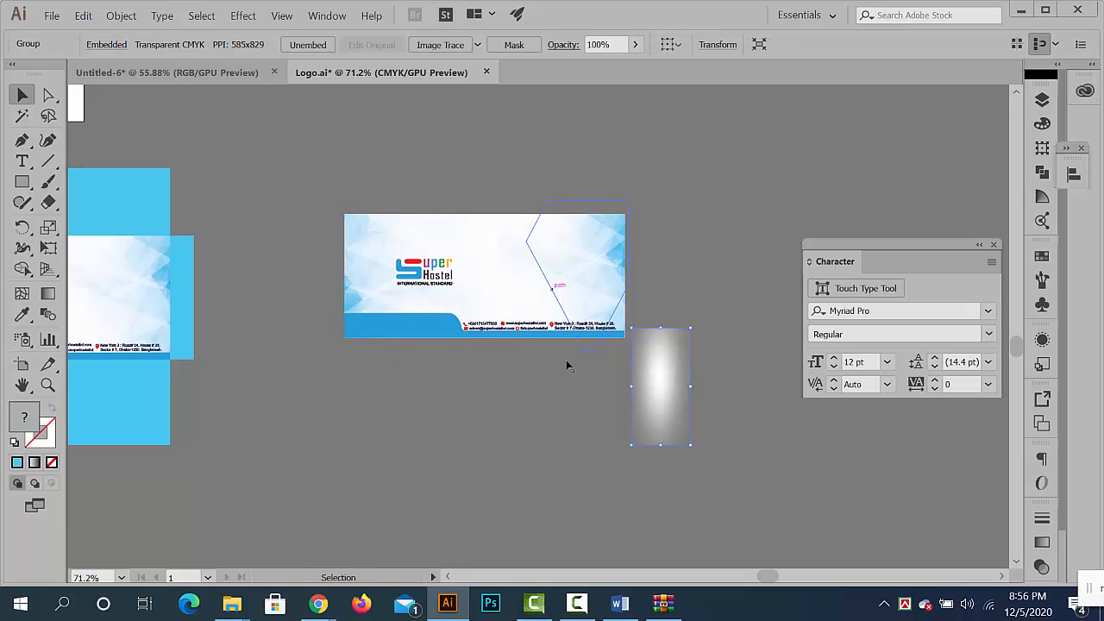
click(577, 604)
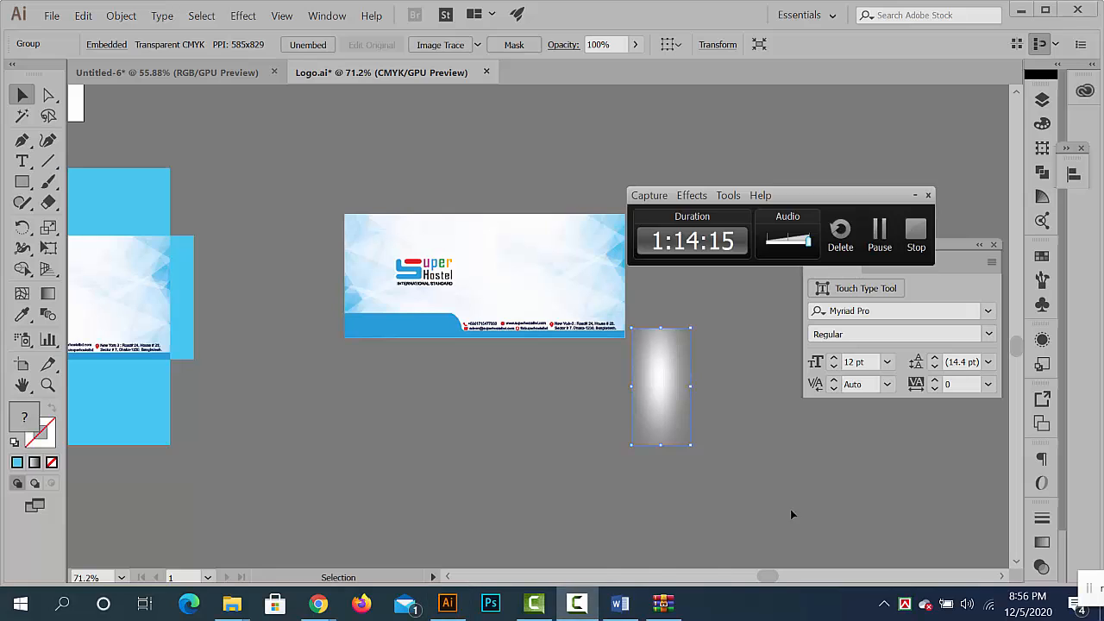
click(877, 236)
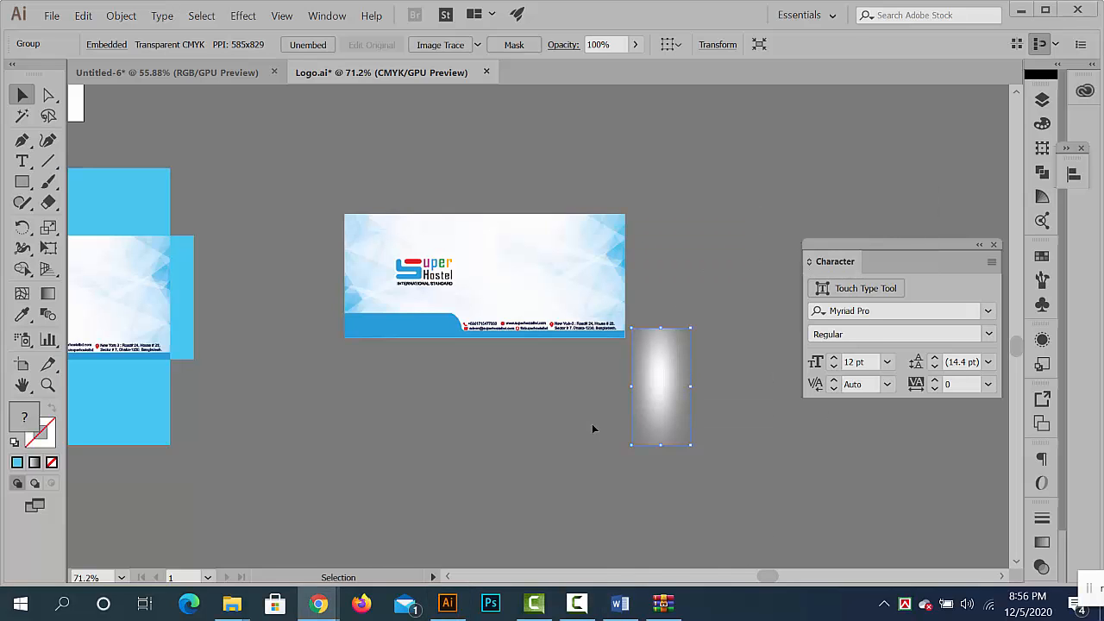
- Release the clipping mask on the right-hand background artwork of the duplicated envelope front
key(ctrl+space)
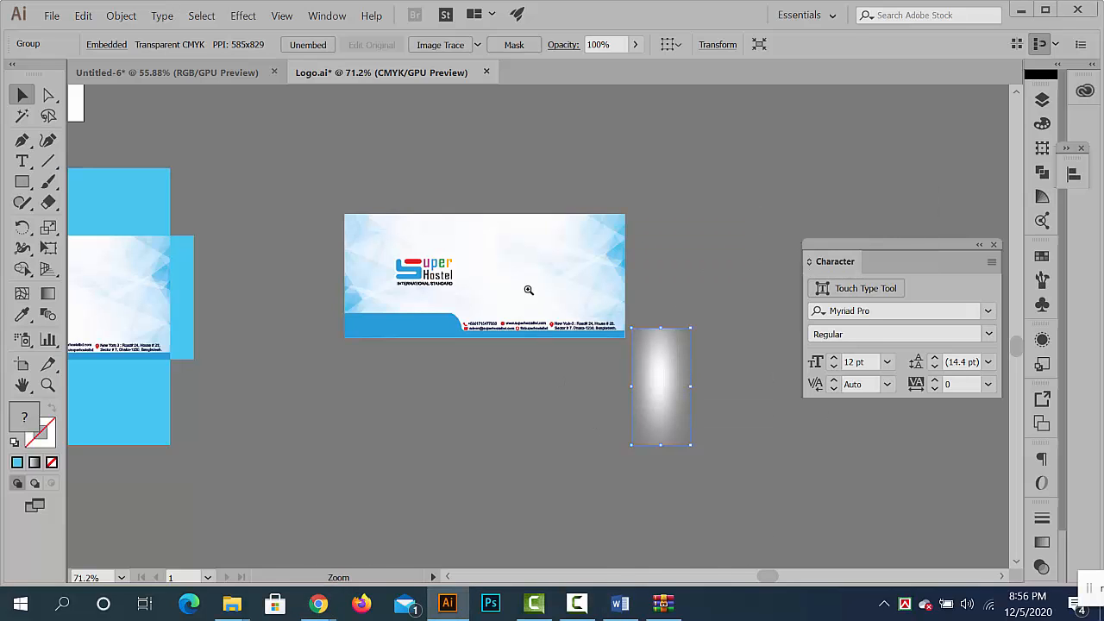
ctrl+click(530, 290)
ctrl+click(538, 286)
ctrl+click(546, 283)
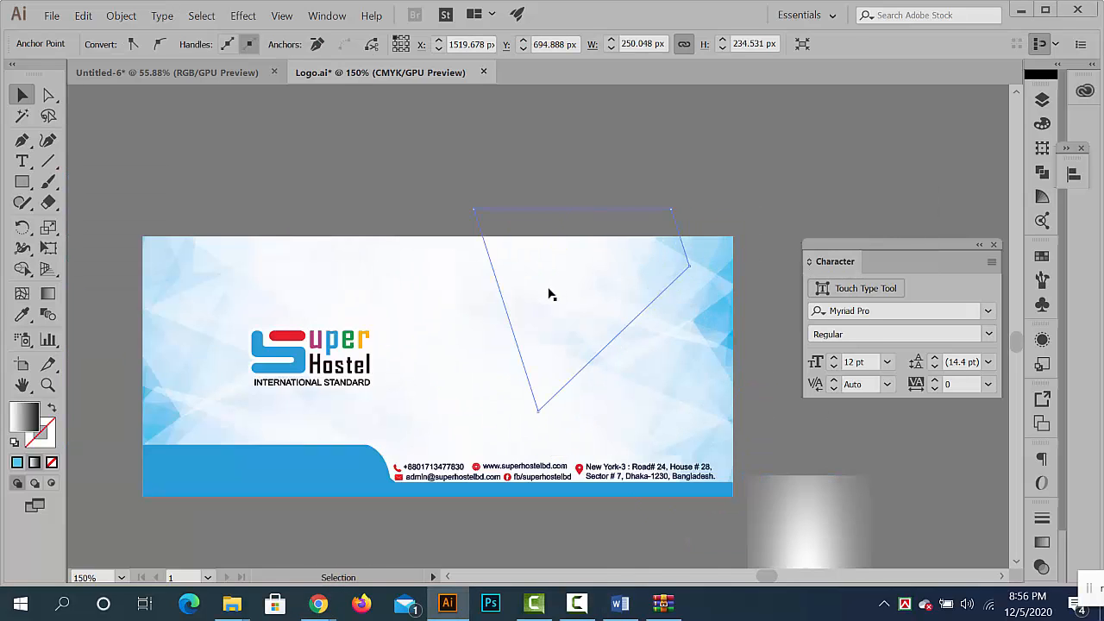
click(552, 299)
right_click(574, 323)
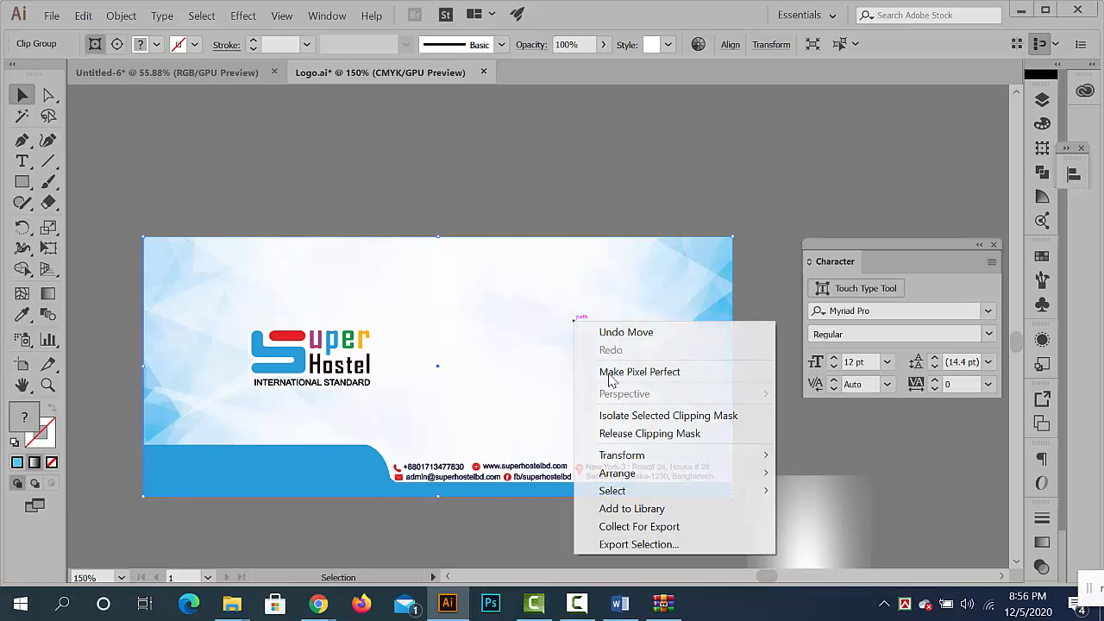
click(641, 434)
click(630, 205)
alt+scroll(561, 244, down, 3)
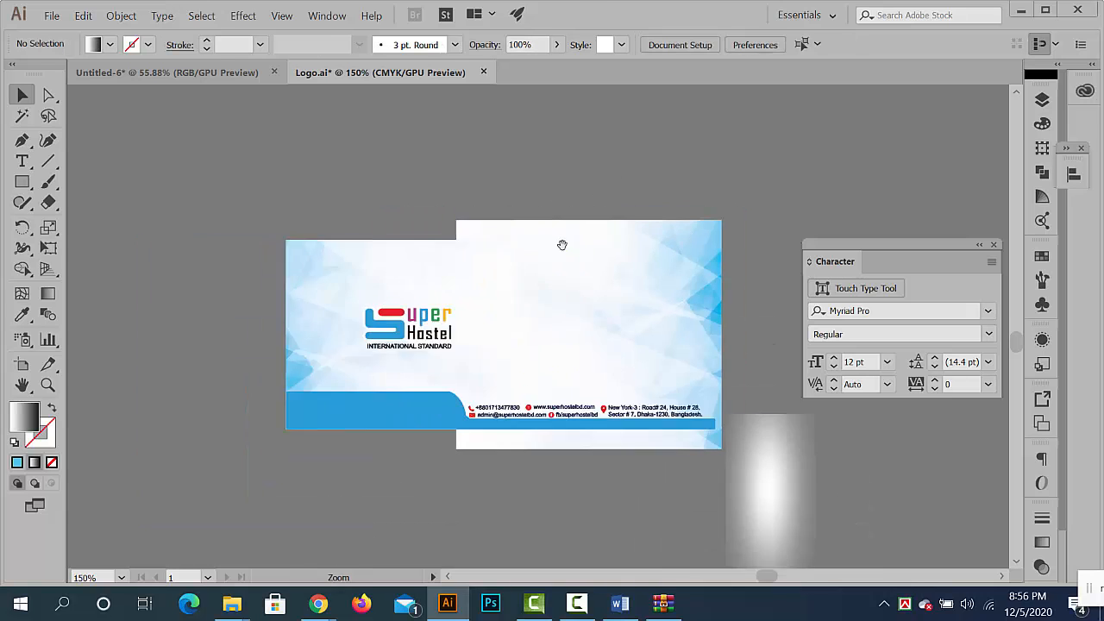
- Move the two gray polygon artworks and the blue gradient rectangle off the front into separate empty areas
drag(426, 264, 687, 231)
drag(510, 286, 414, 492)
click(484, 415)
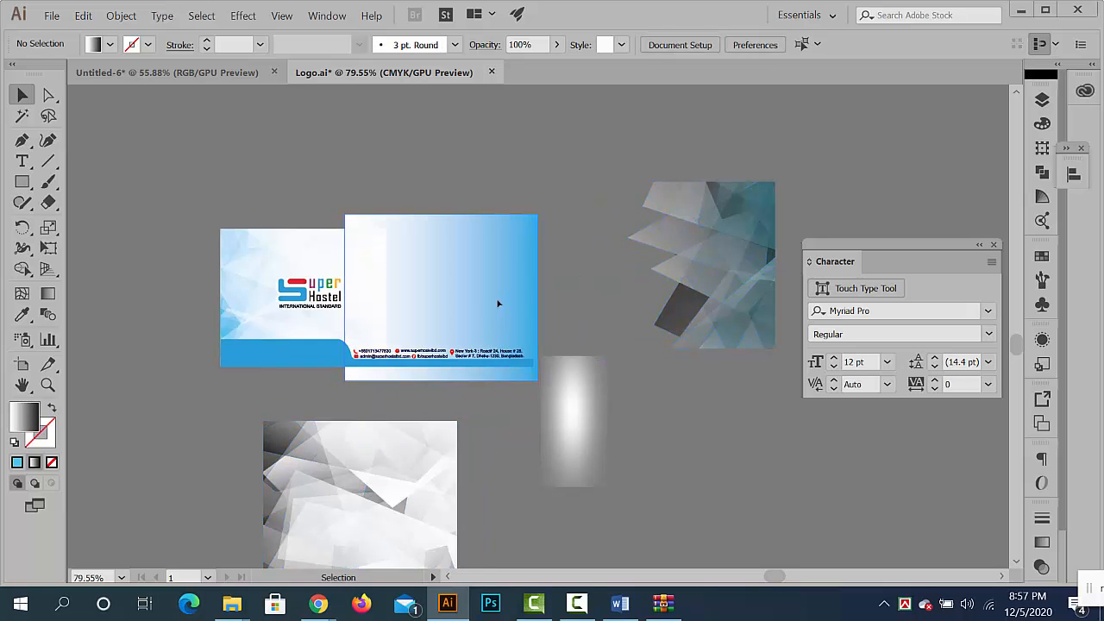
drag(498, 303, 577, 137)
- Release the clipping mask on the left-hand background and move its polygon artwork above the Super Hostel logo
click(318, 274)
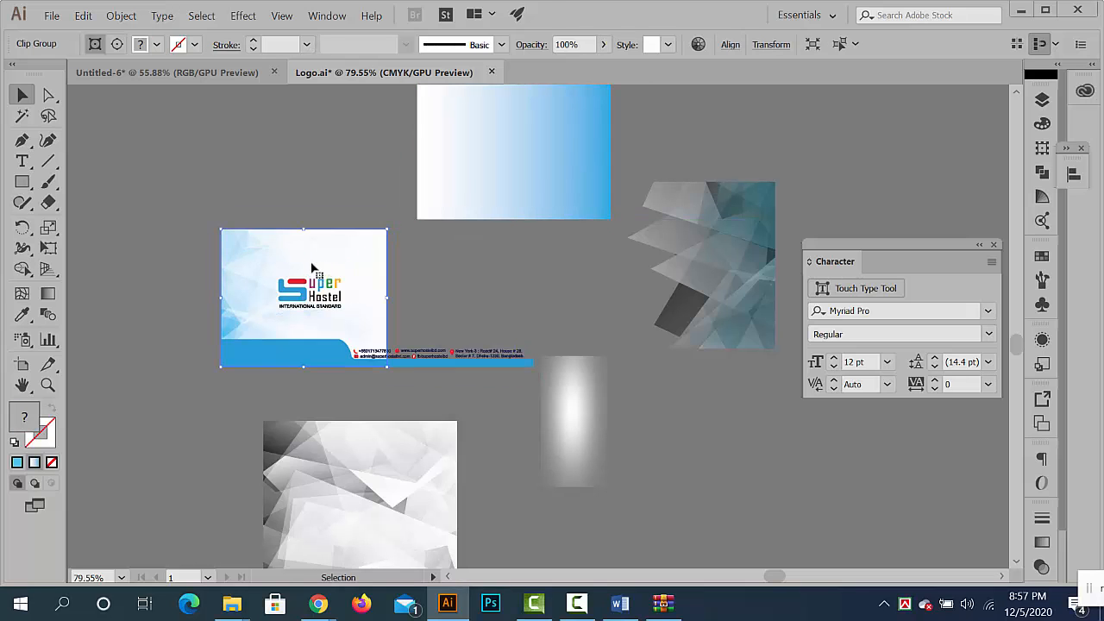
right_click(312, 263)
click(381, 377)
click(233, 389)
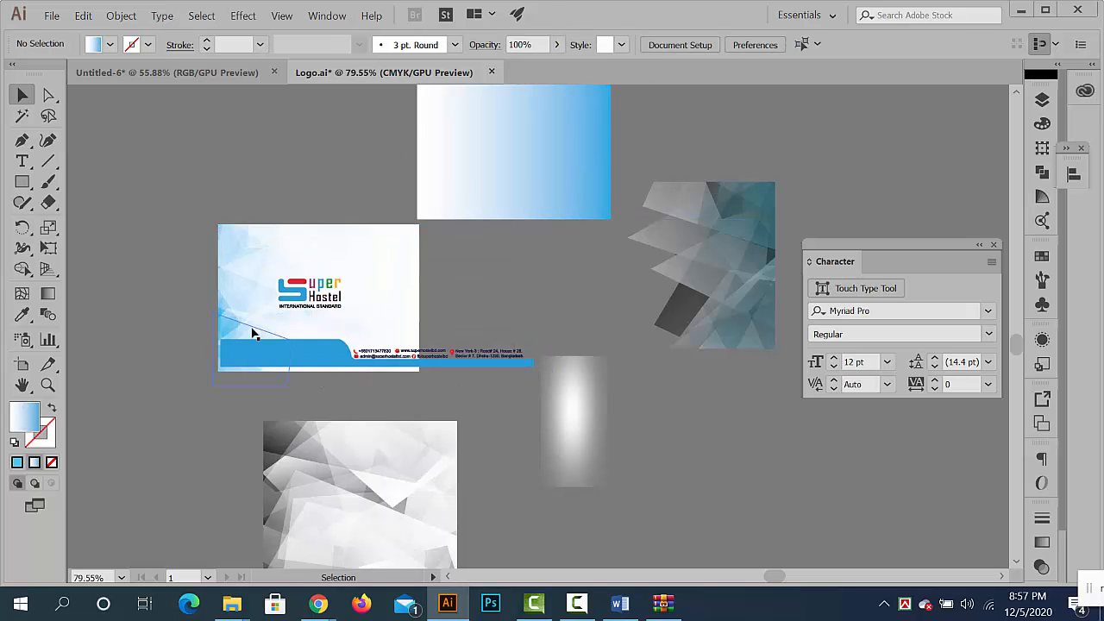
drag(250, 331, 203, 160)
scroll(280, 231, up, 2)
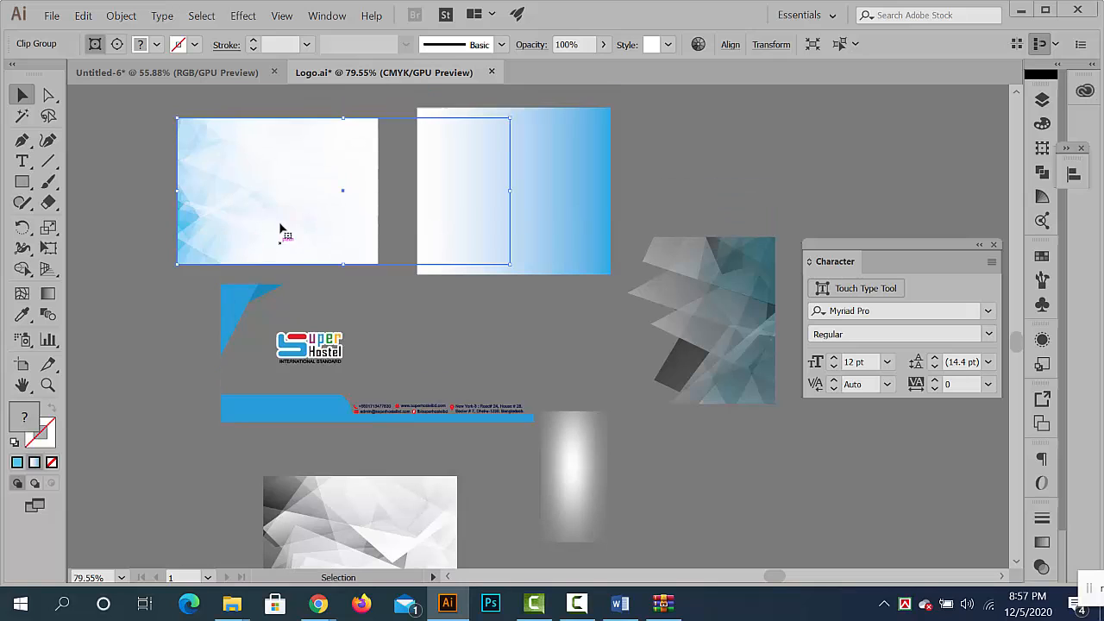
click(324, 276)
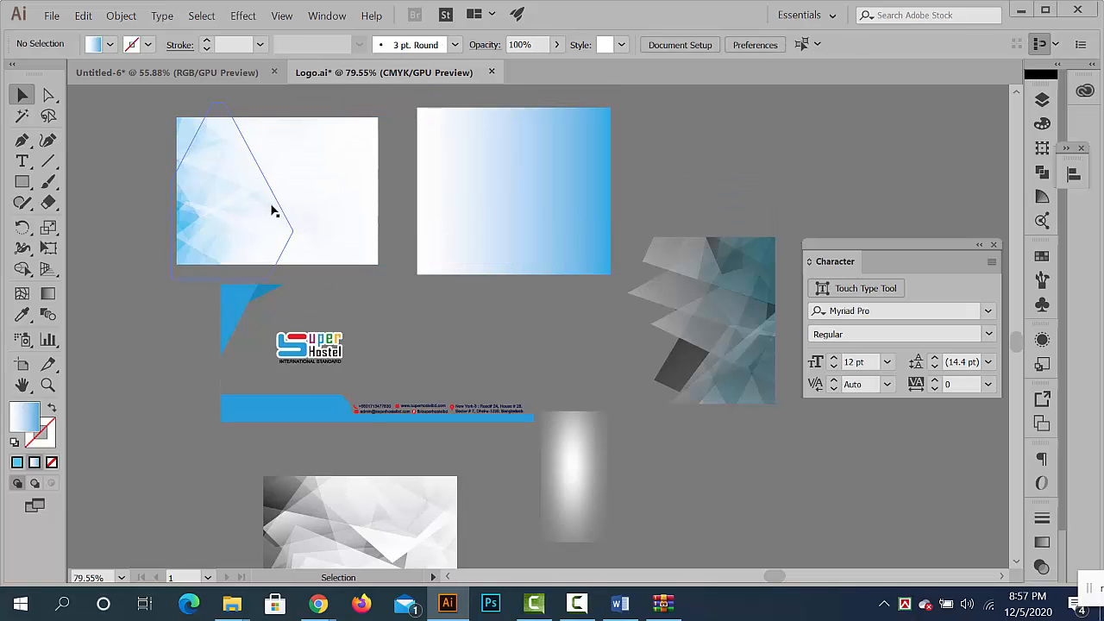
- Release the inner clipping mask of the moved polygon background and move its gray polygon group beyond the blue gradient rectangle
drag(271, 210, 244, 207)
right_click(242, 204)
click(321, 318)
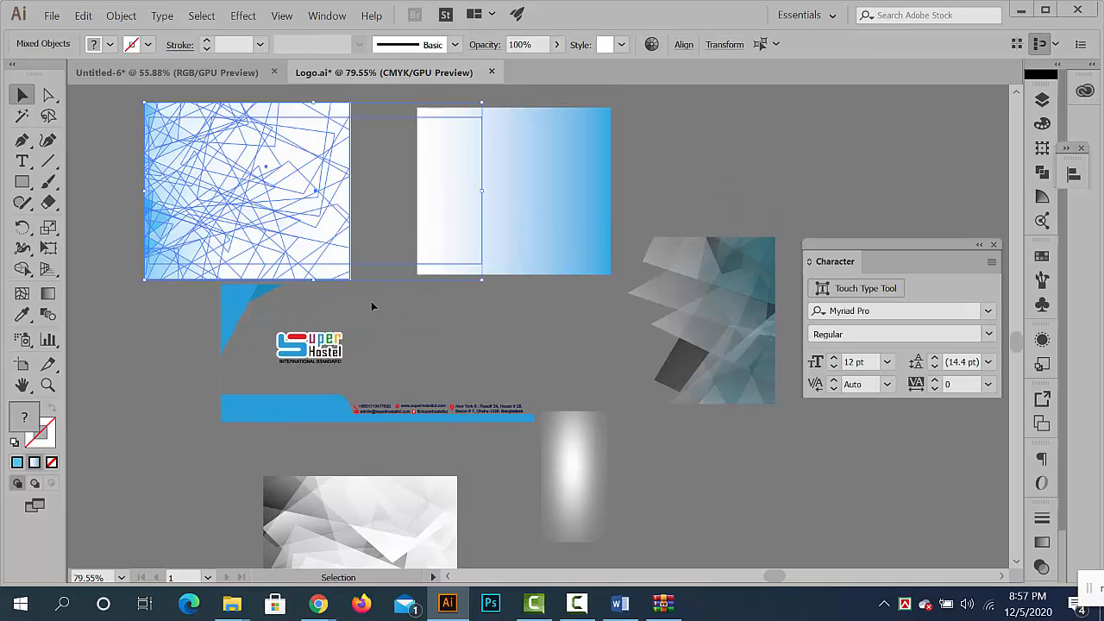
click(359, 272)
drag(359, 271, 413, 304)
drag(335, 293, 785, 200)
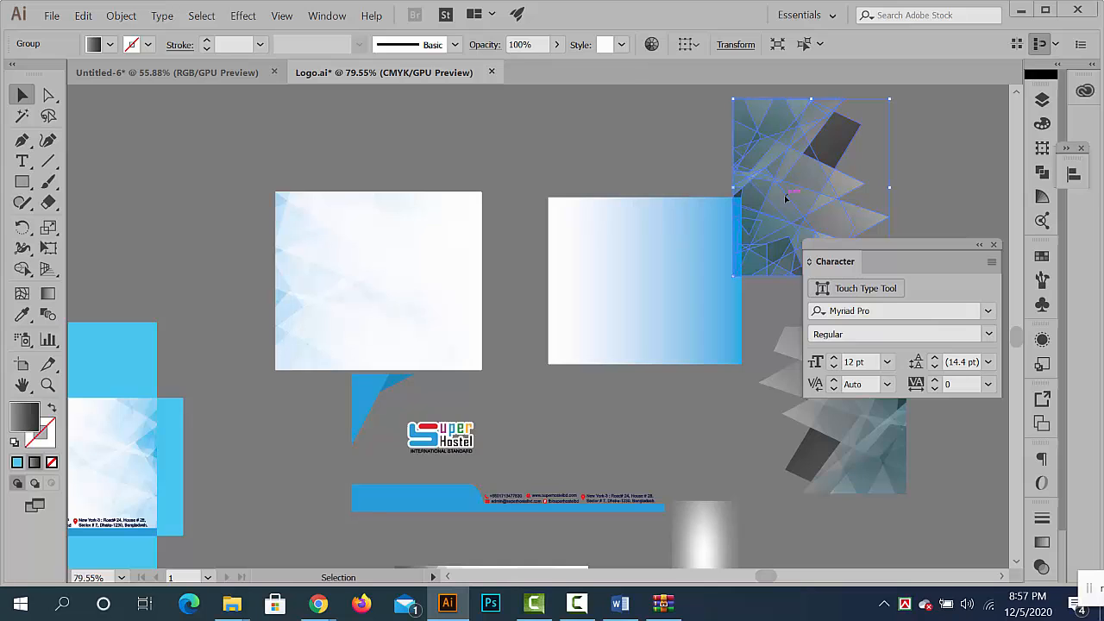
- Delete all the separated pieces of the duplicated Super Hostel envelope, keeping the original envelopes and letterhead
click(568, 162)
drag(634, 205, 441, 206)
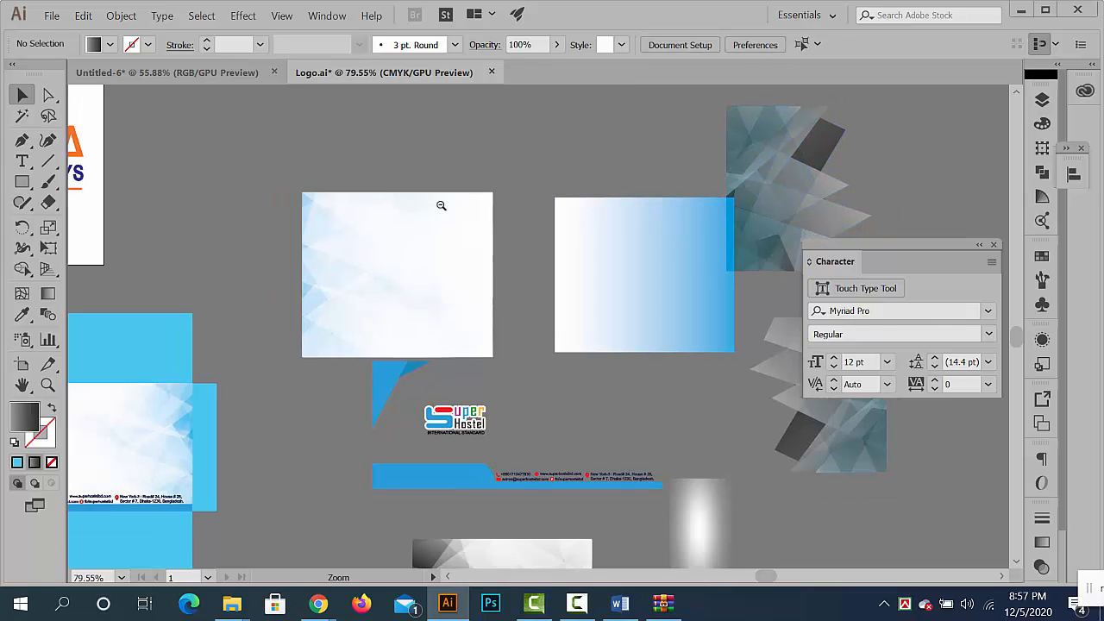
drag(626, 291, 458, 271)
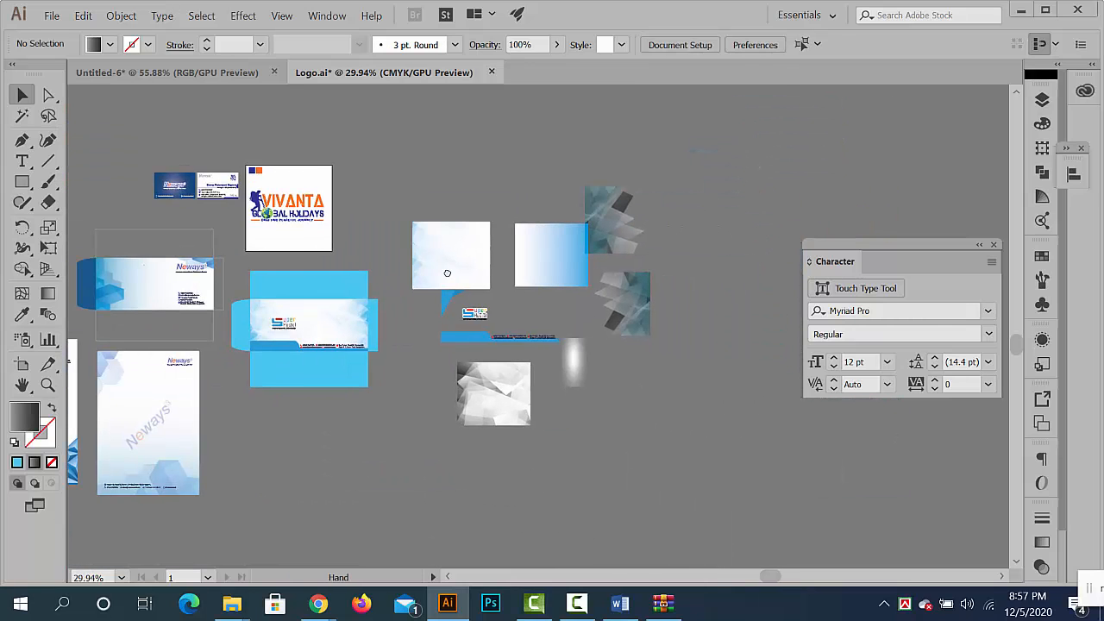
key(ctrl+a)
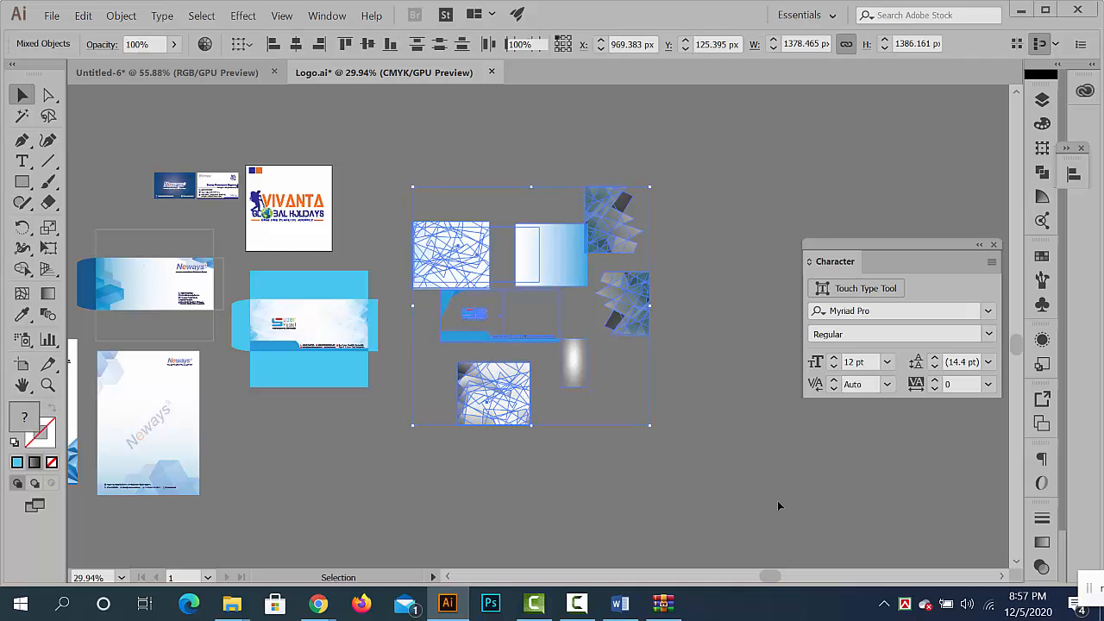
key(Delete)
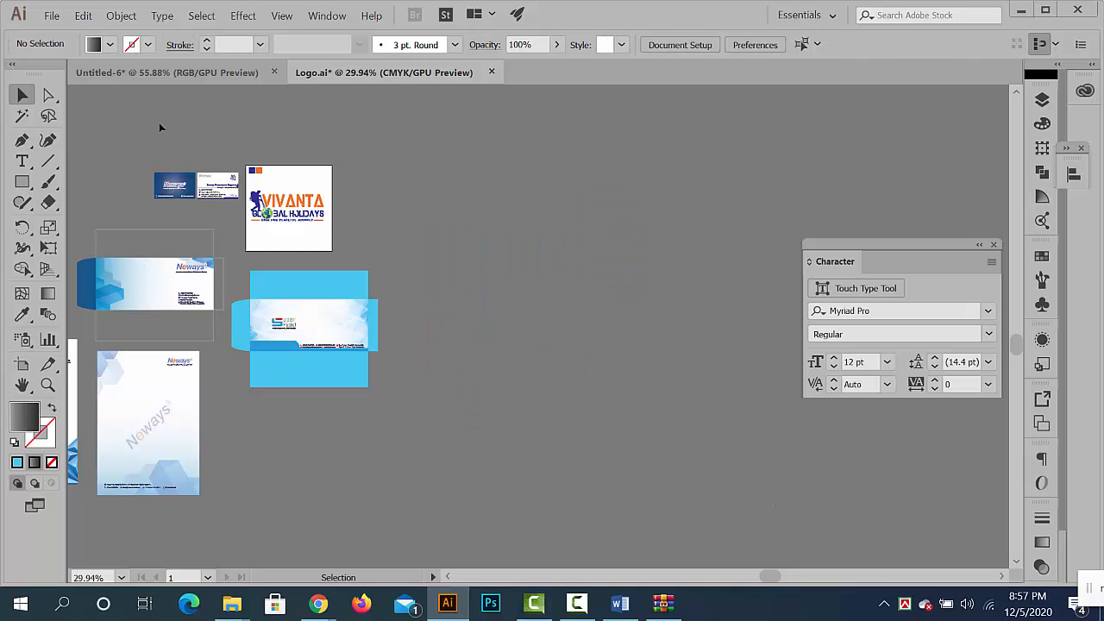
- Return to the Untitled-6 document and delete the gradient rectangle and all the disassembled Neways envelope pieces
click(166, 76)
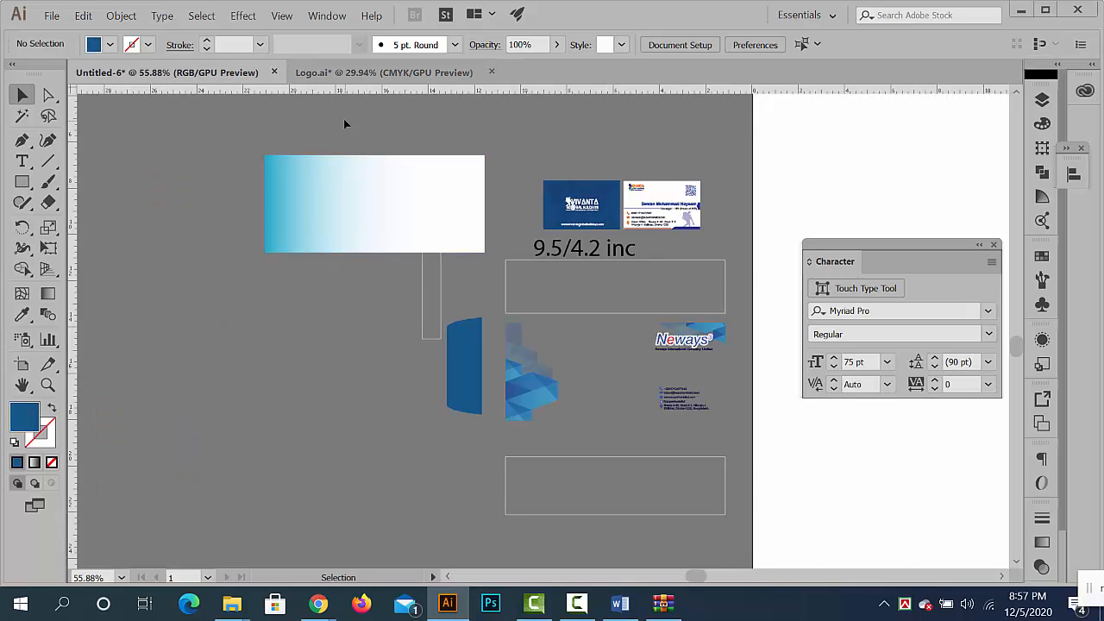
click(355, 212)
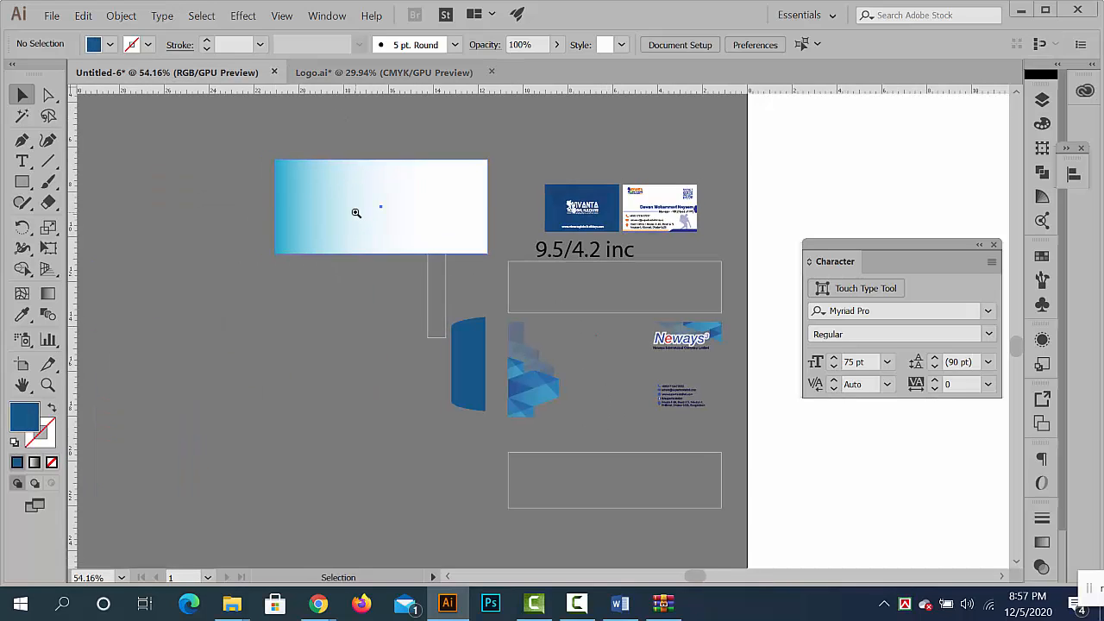
key(Delete)
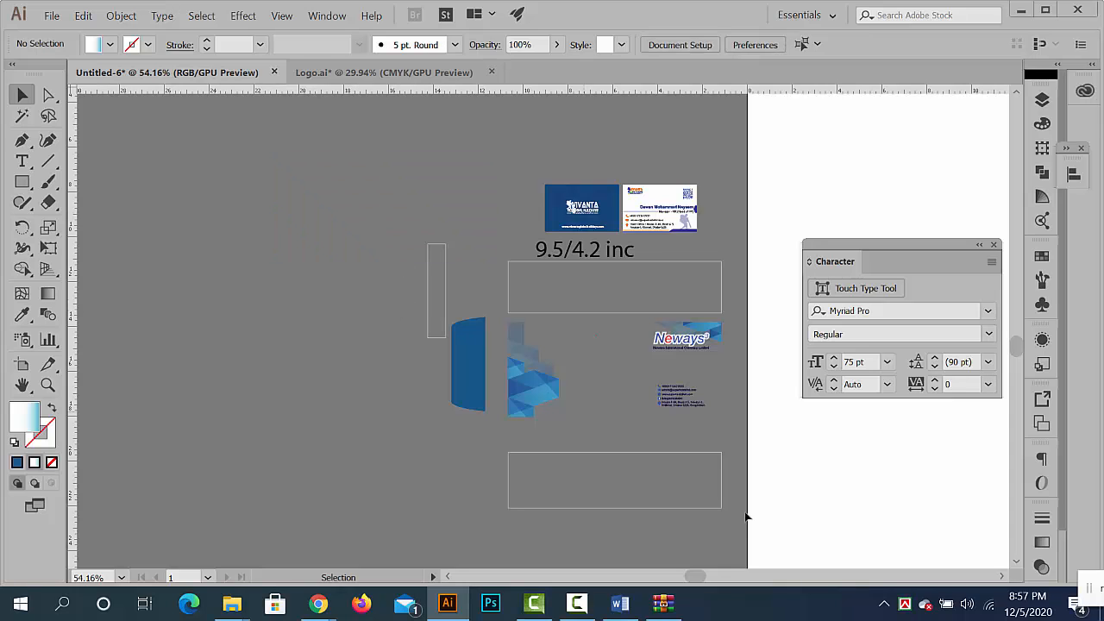
key(Delete)
- Create a 9.5 by 4.2 in rectangle for the envelope and place it just below the size note
scroll(636, 262, up, 2)
drag(538, 339, 601, 176)
click(24, 183)
click(439, 392)
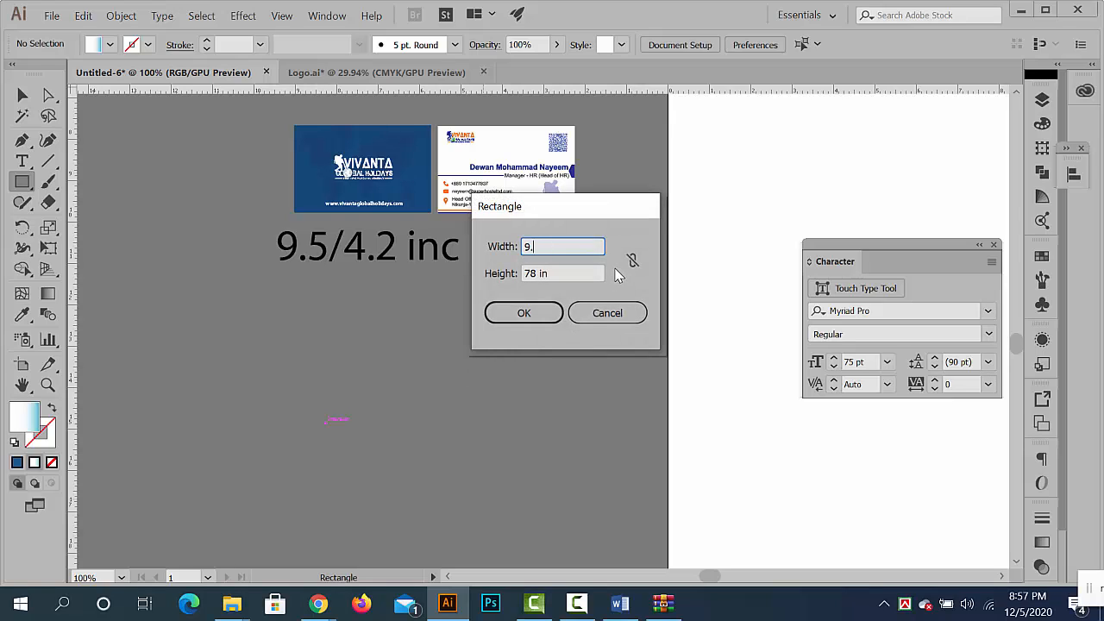
key(Tab)
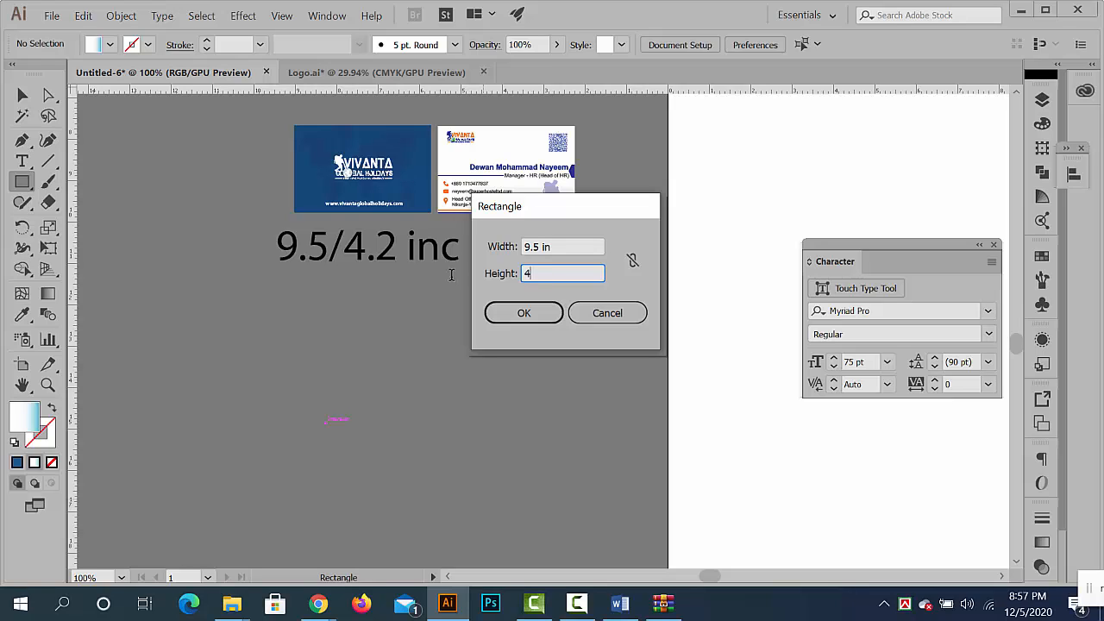
click(545, 316)
click(22, 95)
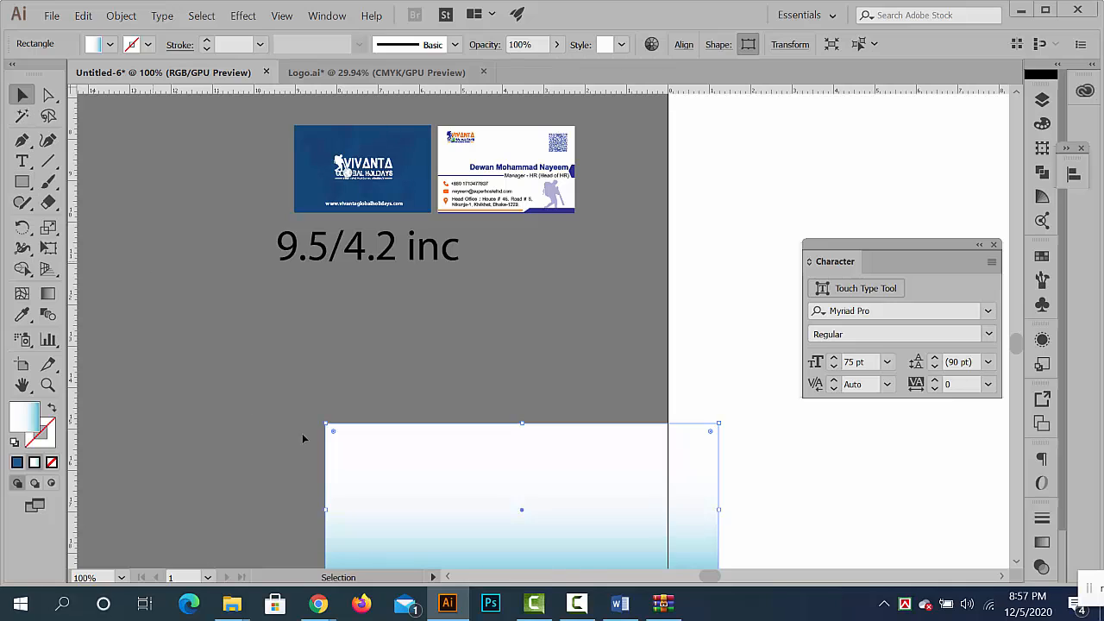
drag(388, 474, 279, 337)
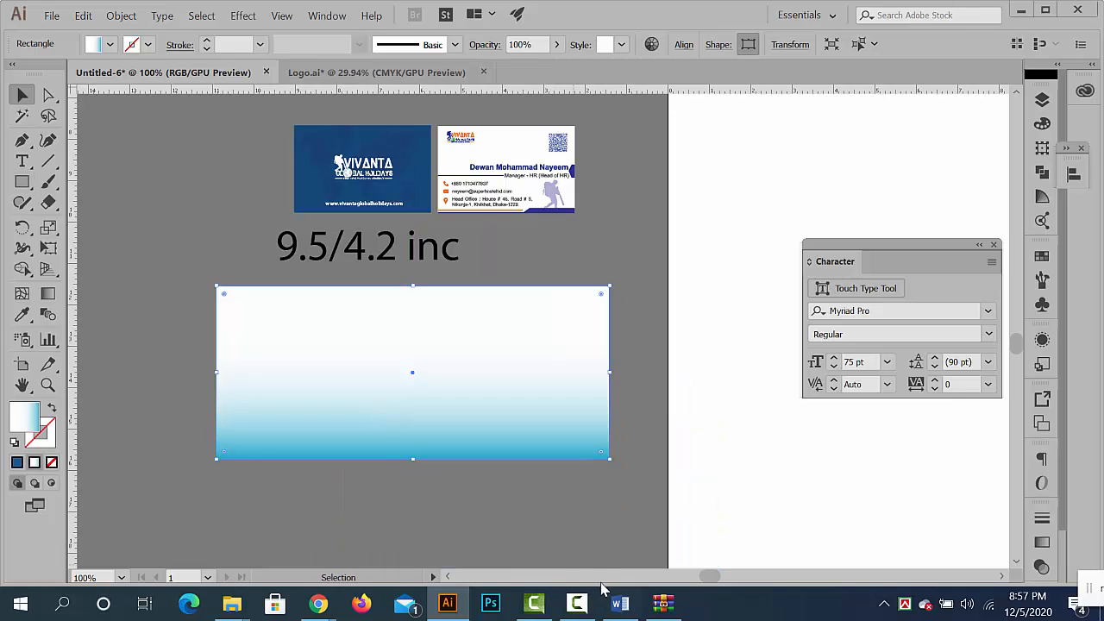
click(586, 609)
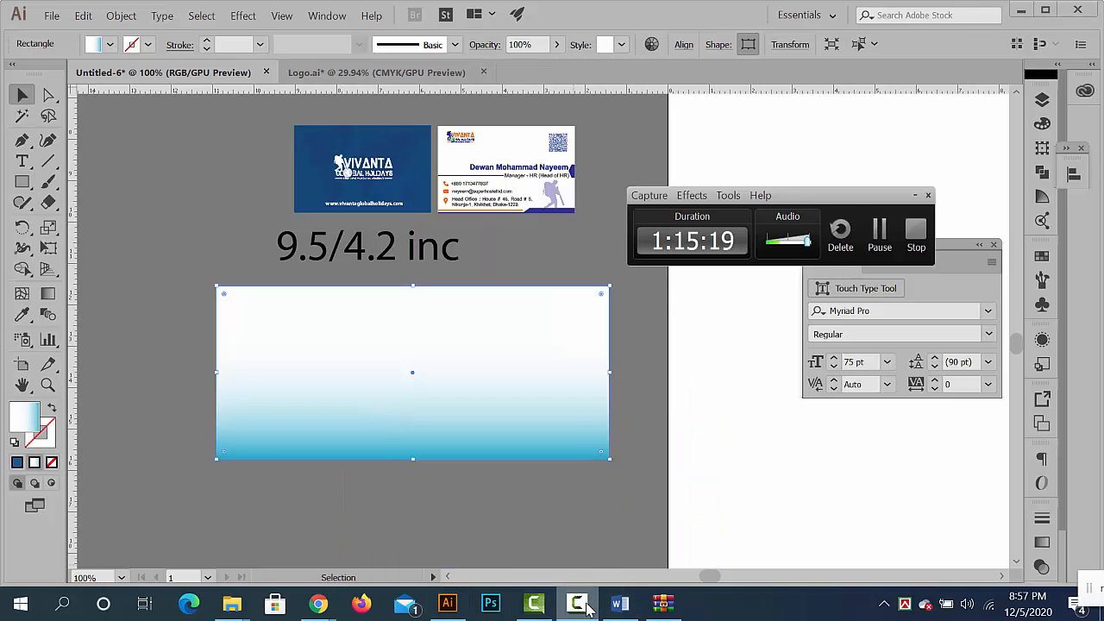
click(586, 609)
- Replace the envelope rectangle's gradient fill with white sampled from the blank artboard
click(22, 315)
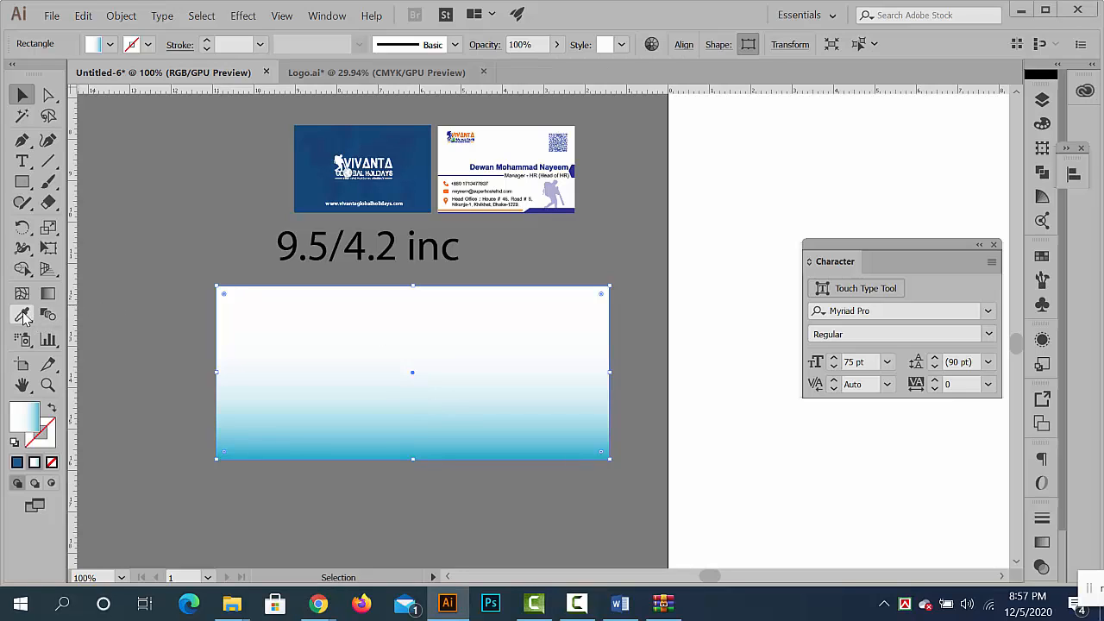
click(783, 200)
click(22, 95)
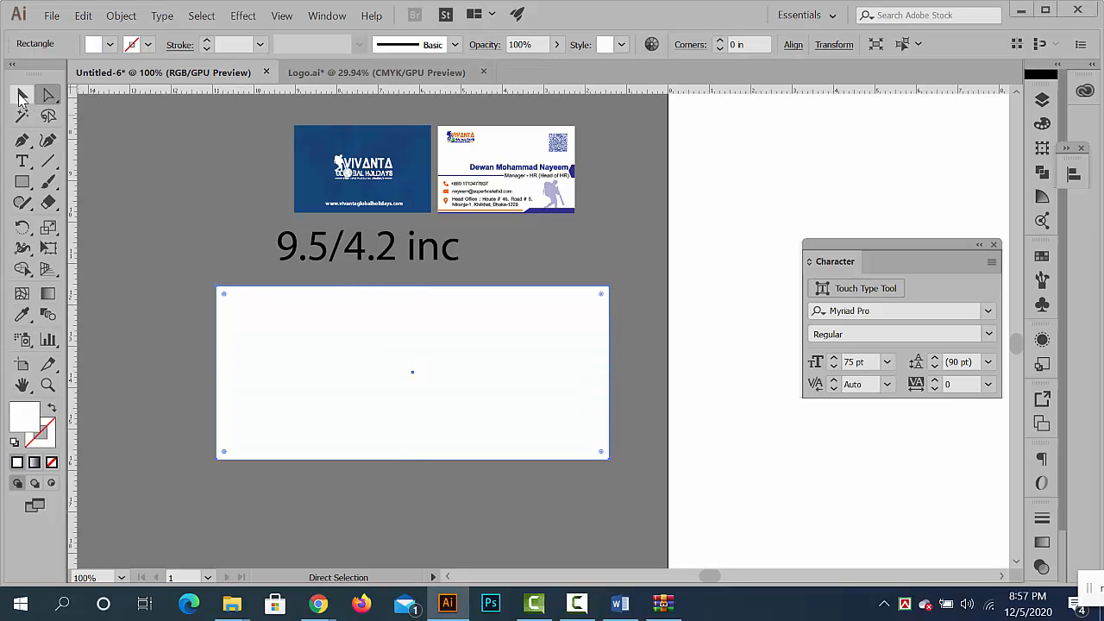
click(164, 214)
- Create an inset copy of the white envelope rectangle with Offset Path, using a -0.5 in offset, miter joins and the preview on
ctrl+alt+click(429, 337)
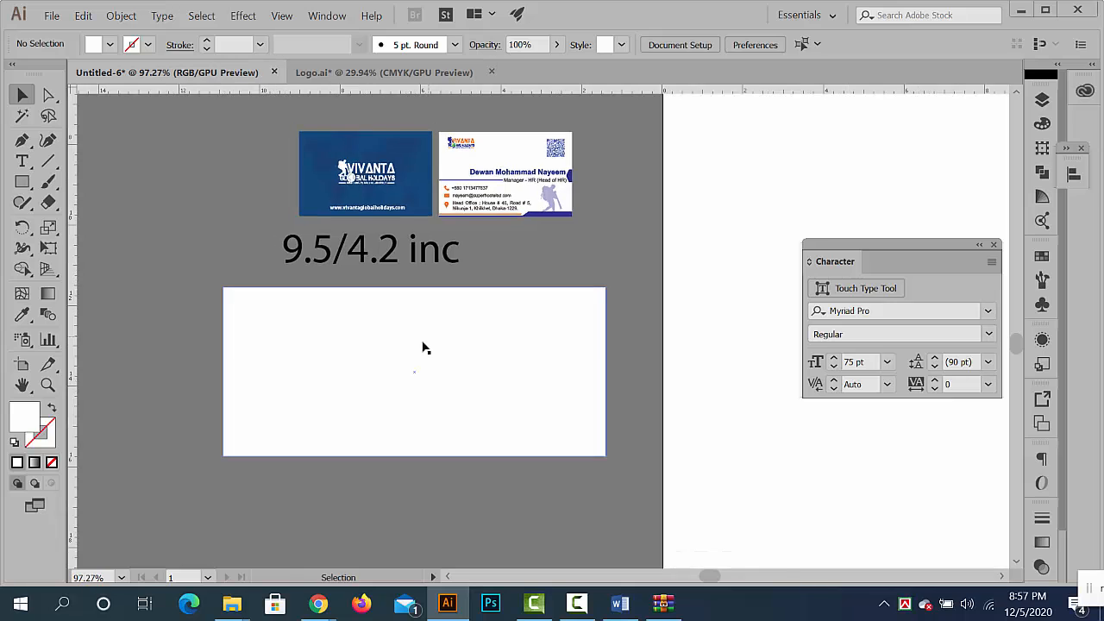
ctrl+click(423, 347)
drag(441, 349, 392, 340)
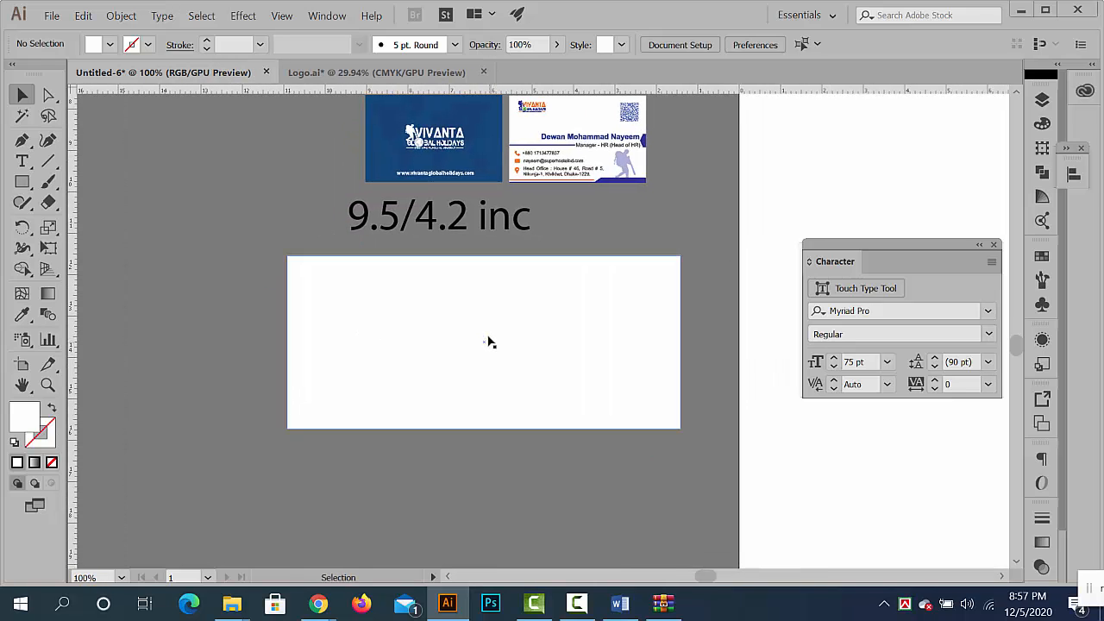
drag(519, 310, 493, 308)
click(432, 303)
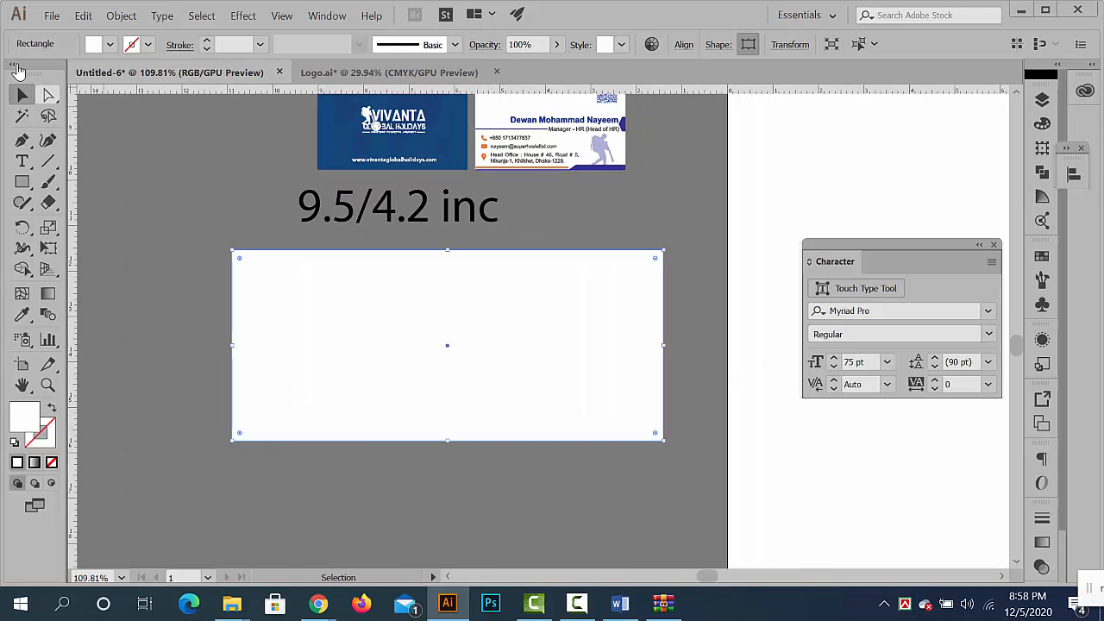
click(121, 17)
mouse_move(221, 343)
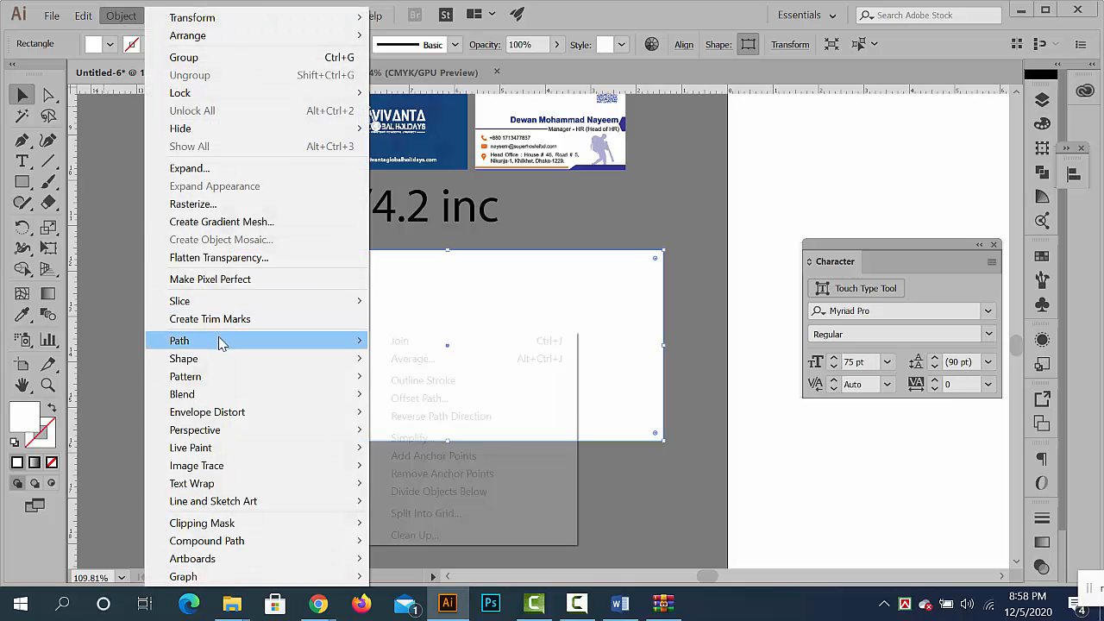
click(453, 399)
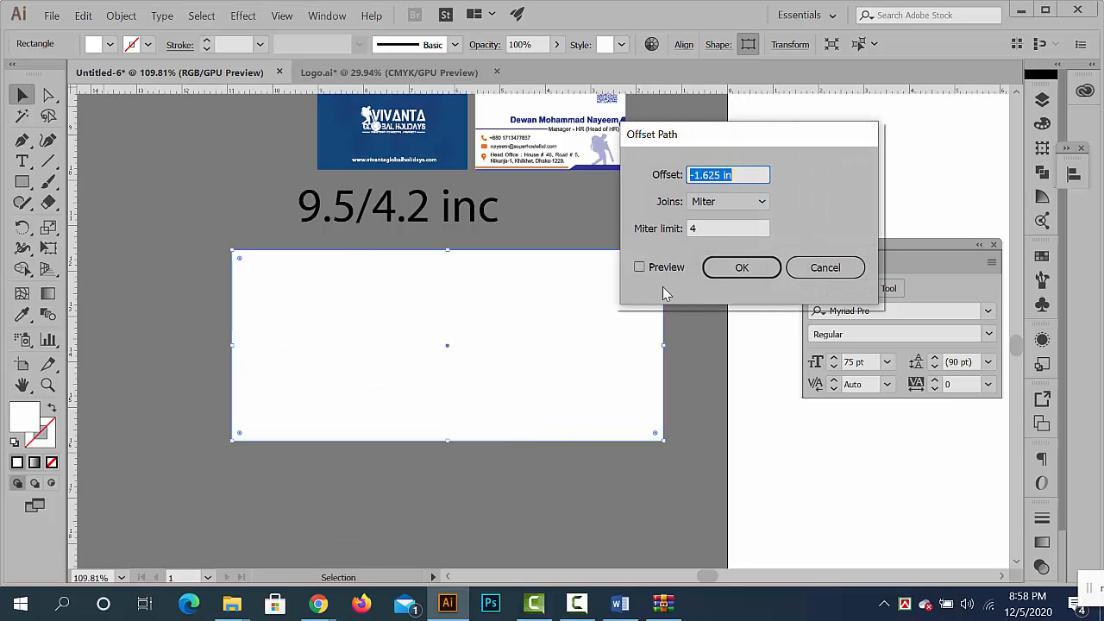
click(640, 268)
drag(750, 176, 700, 202)
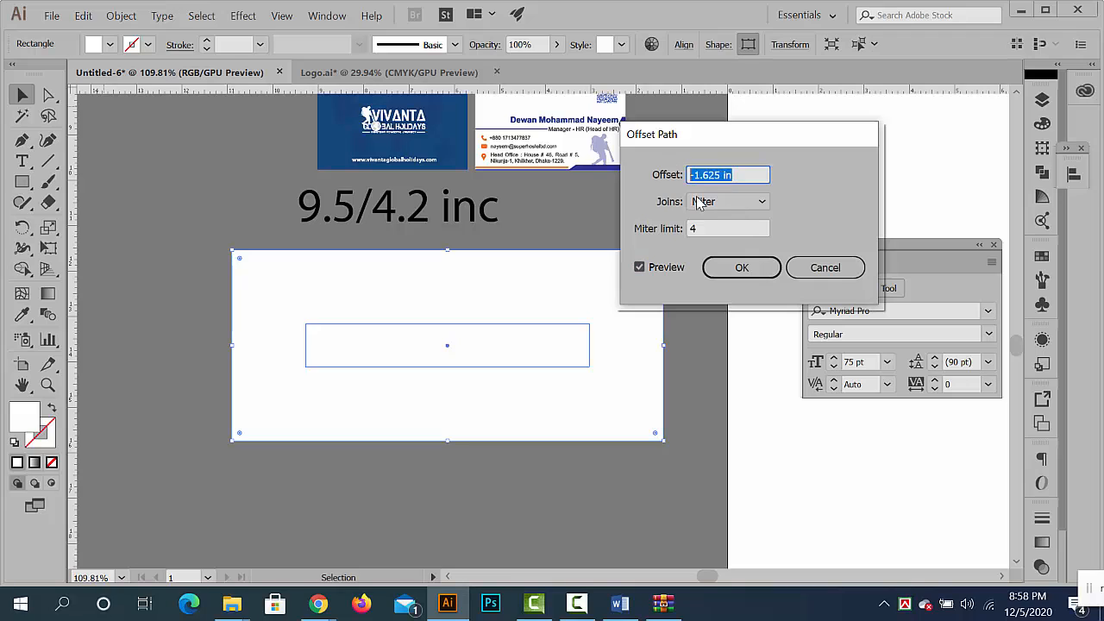
key(Up)
key(Up)
key(Up)
key(Up)
key(Down)
key(Down)
key(Down)
key(Down)
key(Down)
key(Down)
key(Down)
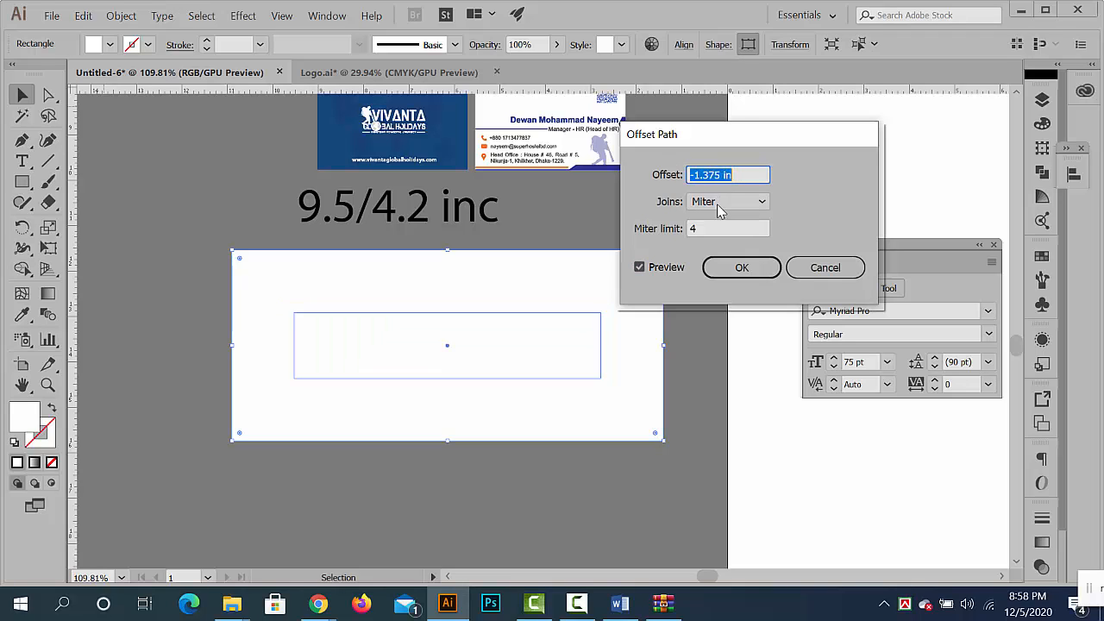
key(Up)
key(Up)
key(Up)
key(Up)
key(Up)
key(Up)
key(Up)
key(Up)
key(Up)
key(Up)
key(Up)
key(Up)
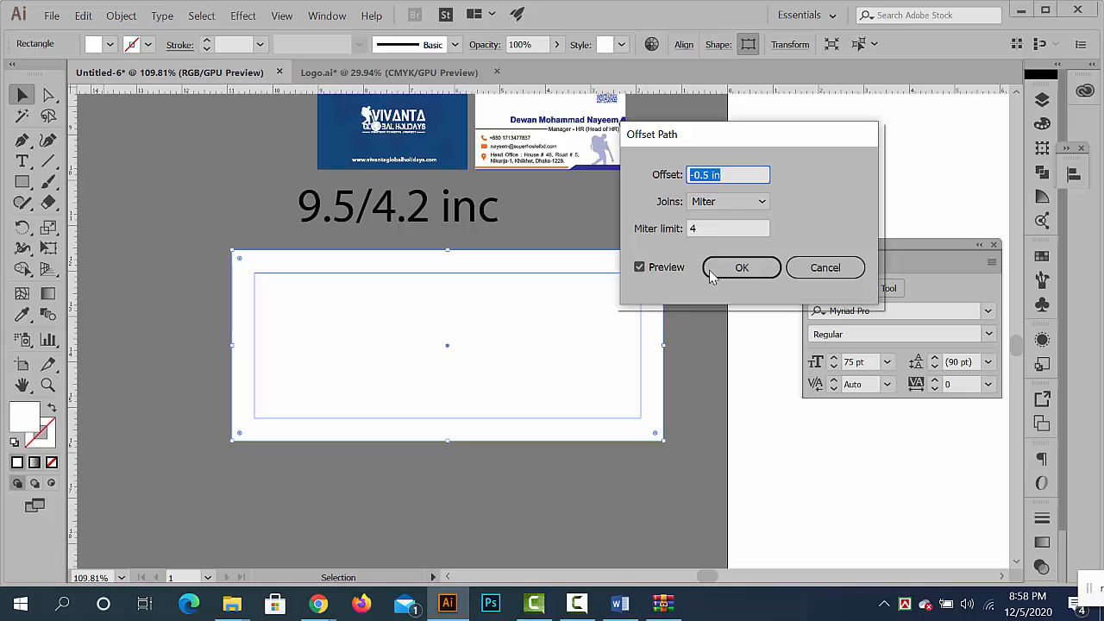
click(742, 269)
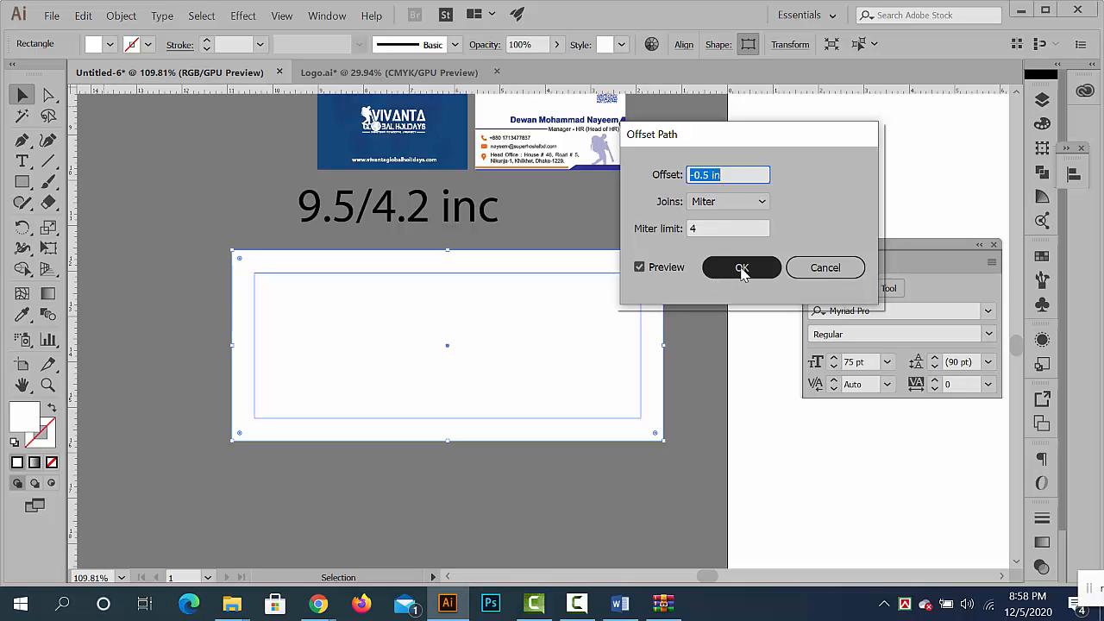
click(742, 269)
- Convert the inset rectangle inside the envelope into margin guides
click(569, 456)
click(559, 339)
right_click(560, 340)
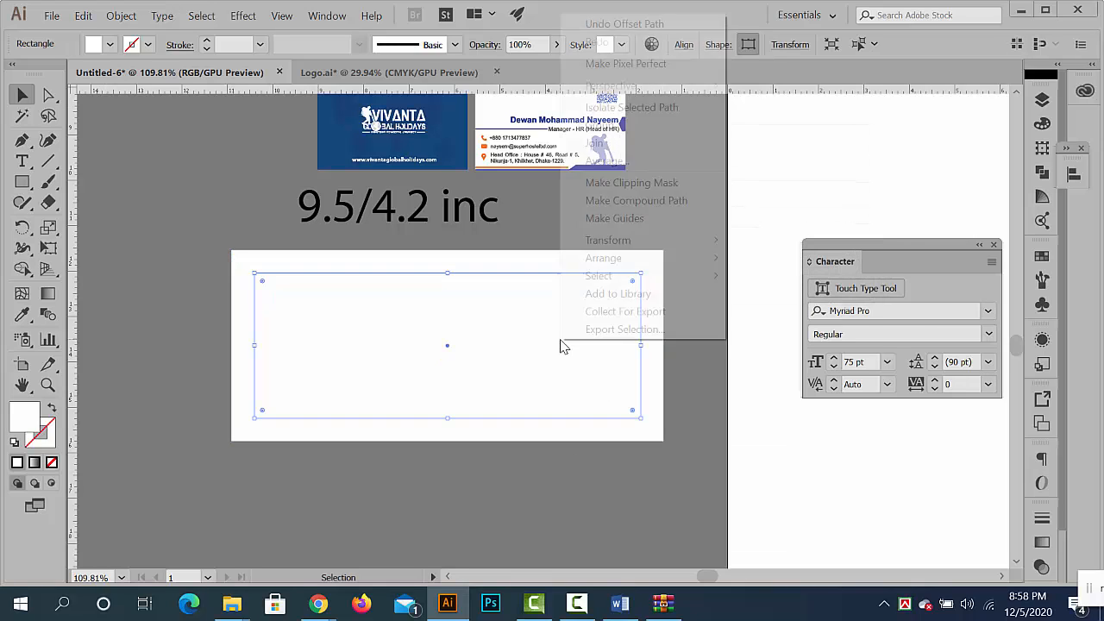
click(700, 227)
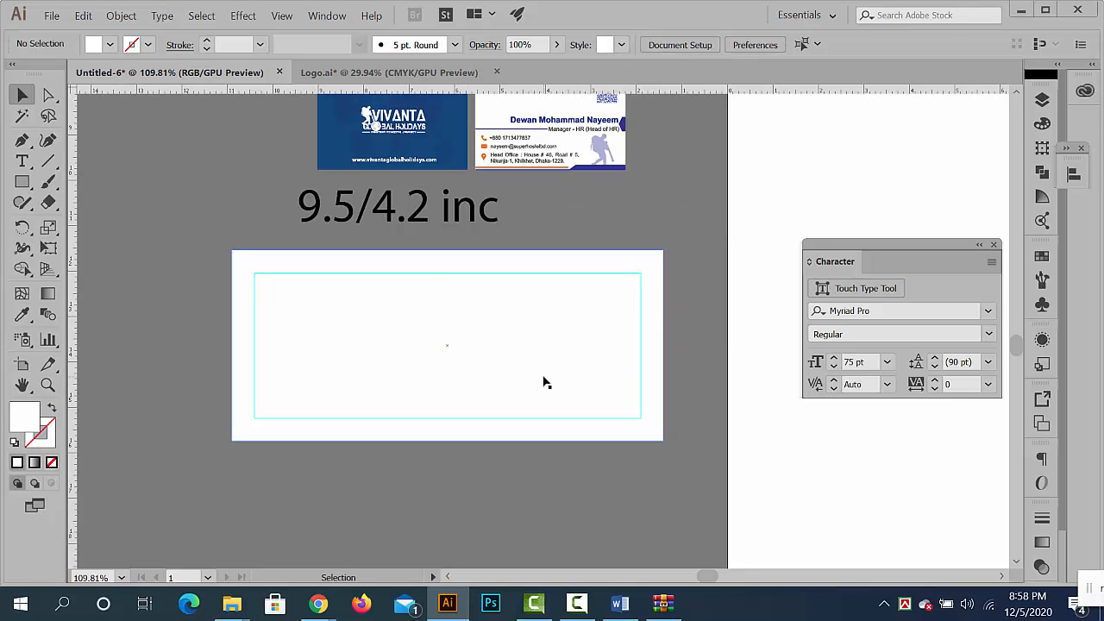
- Copy the hiker silhouette, angled blue footer bar and orange line from the white business card and paste them onto the envelope
scroll(545, 382, up, 3)
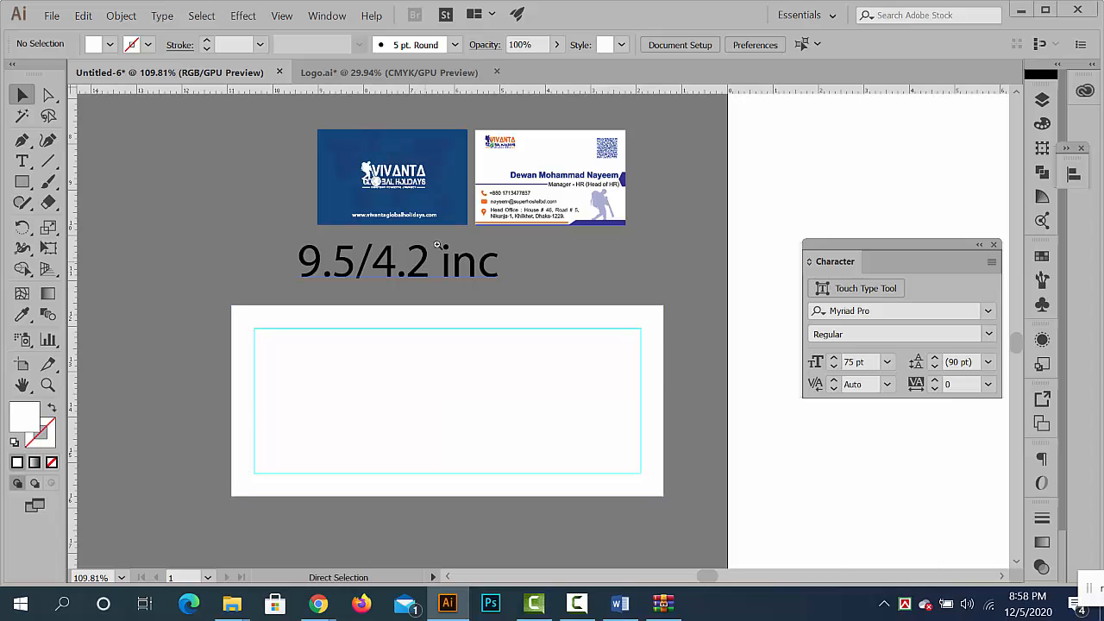
key(ctrl+equal)
key(ctrl+equal)
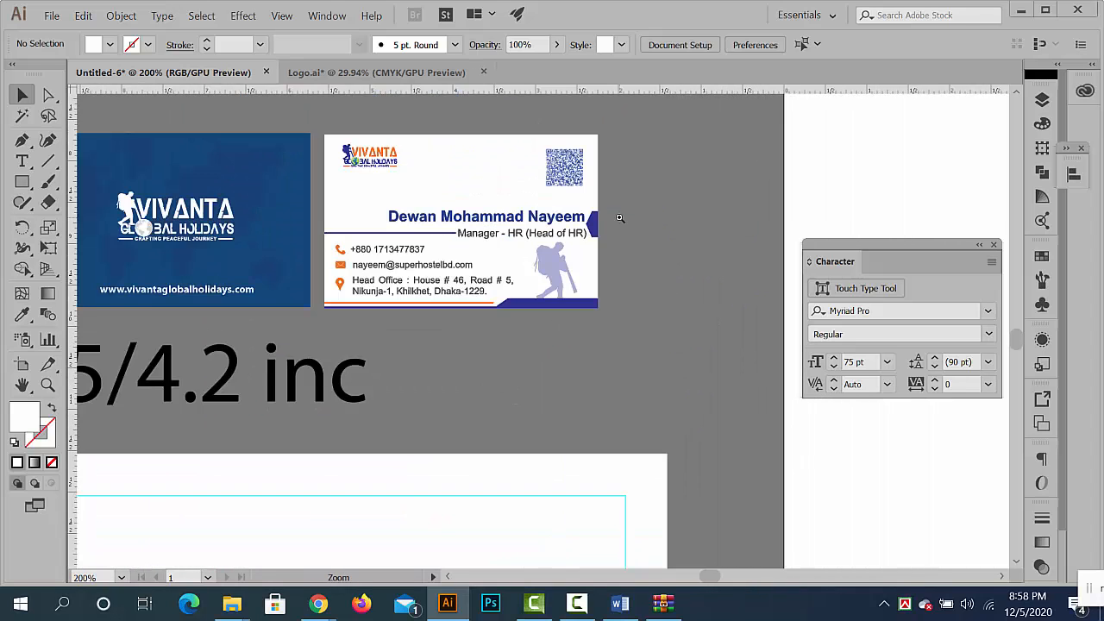
key(ctrl+equal)
key(ctrl+equal)
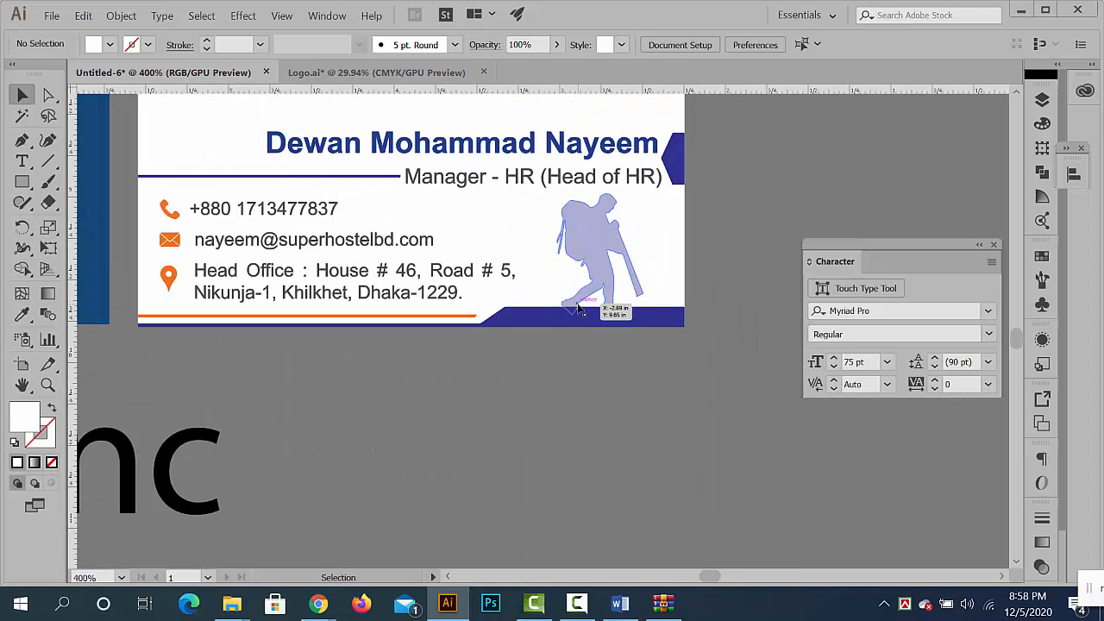
click(557, 316)
shift+click(570, 302)
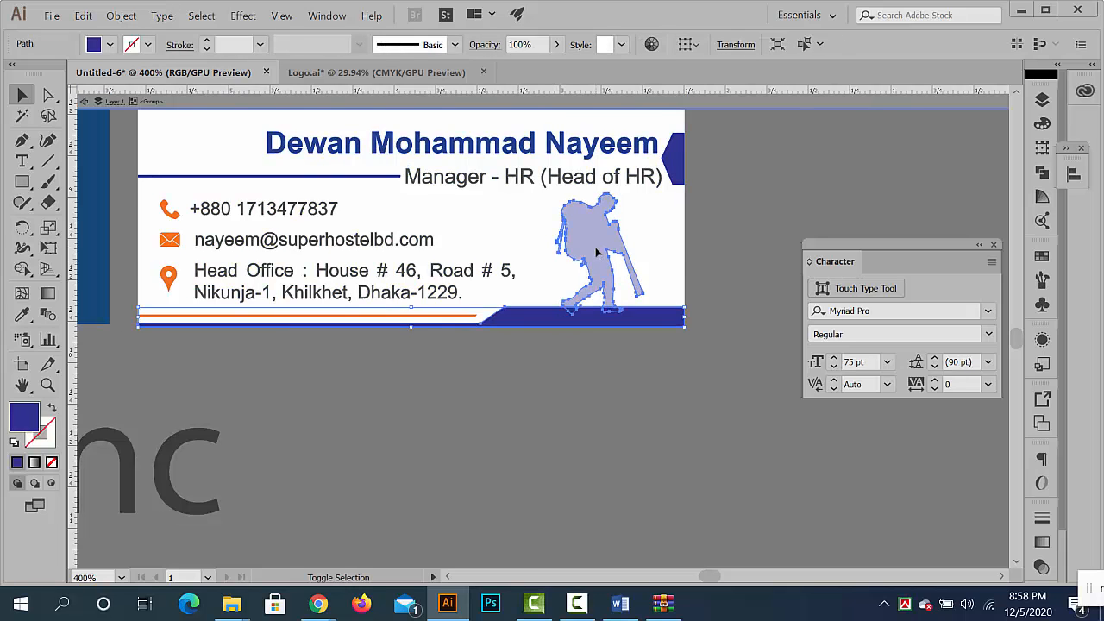
shift+click(411, 315)
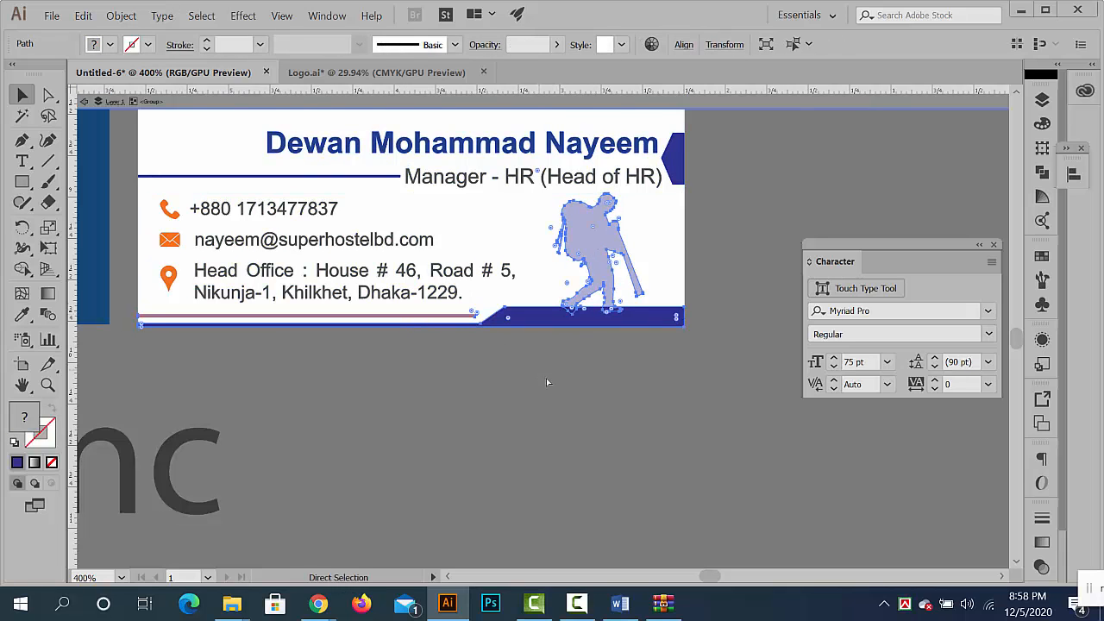
click(570, 396)
drag(633, 409, 497, 389)
drag(582, 428, 545, 323)
drag(598, 391, 474, 387)
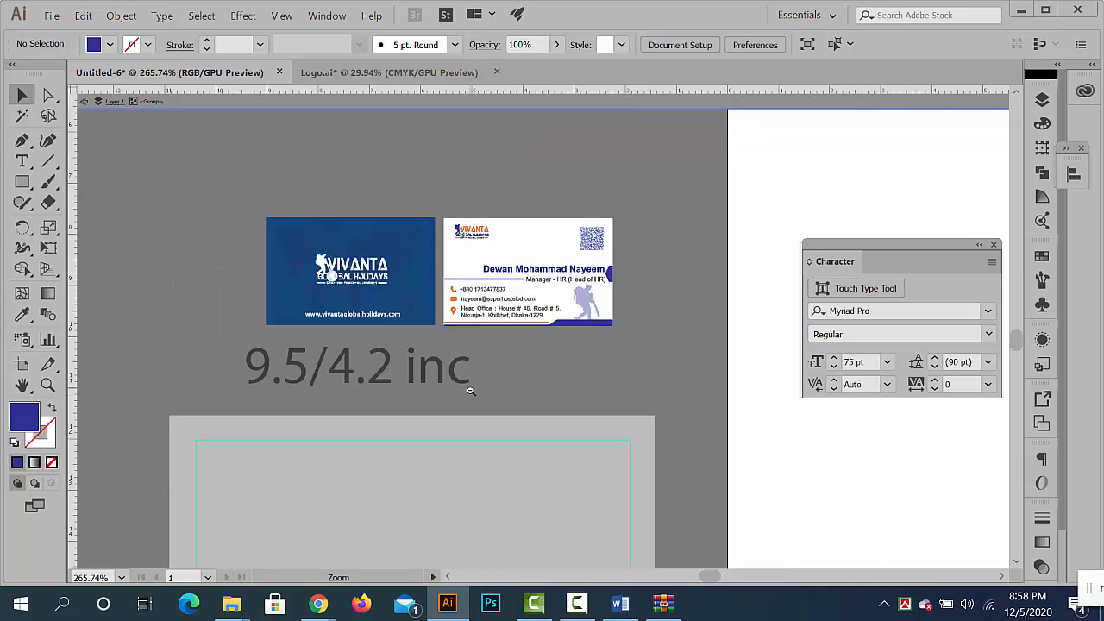
drag(553, 380, 582, 274)
double_click(582, 274)
key(ctrl+v)
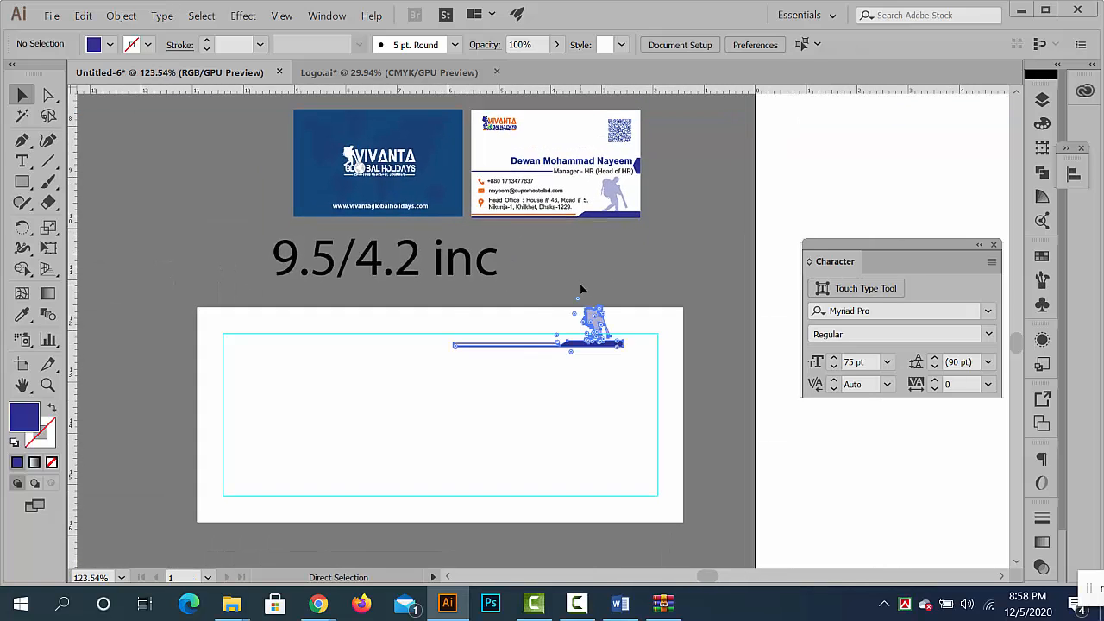
- Enlarge the pasted hiker and footer artwork and align it with the envelope's lower right corner
drag(596, 332, 682, 544)
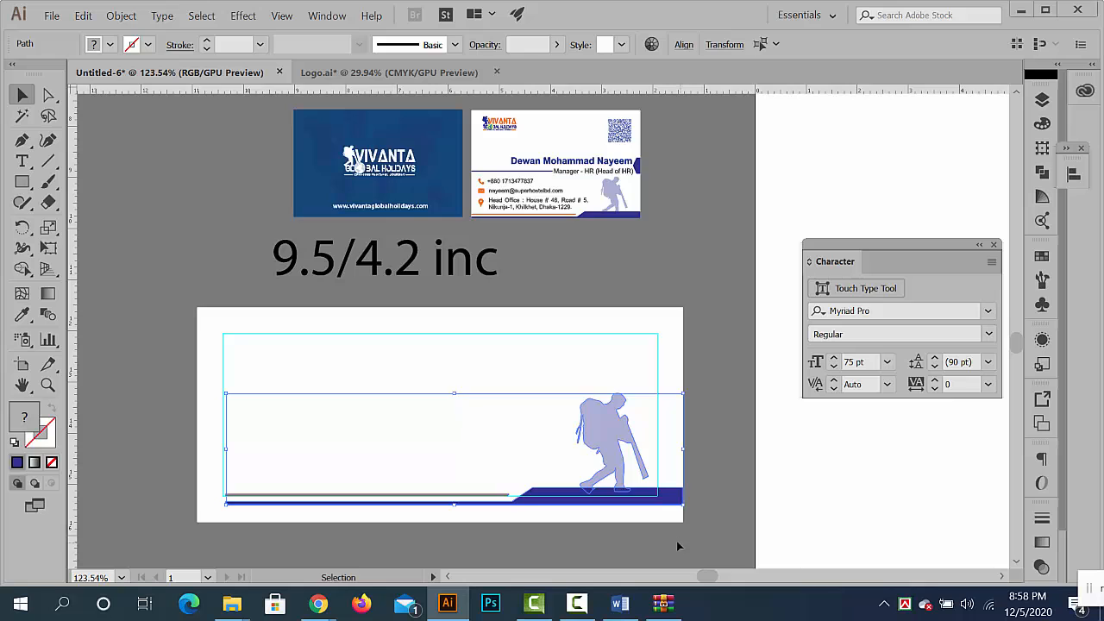
click(732, 496)
drag(653, 394, 634, 416)
click(651, 485)
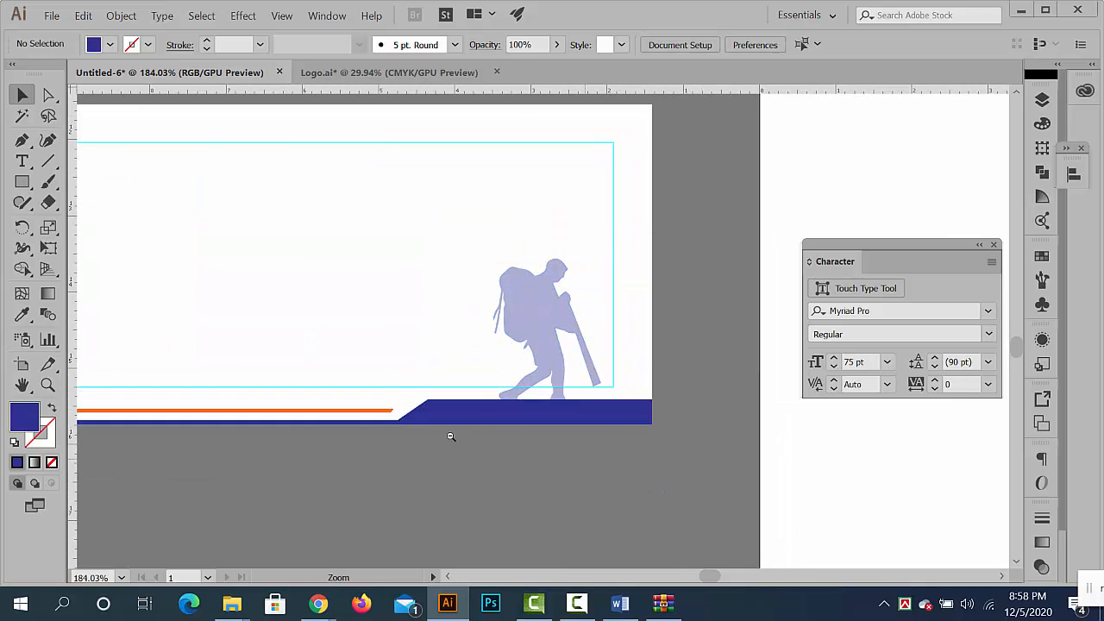
- Stretch the orange line and the blue footer bar leftward to reach the envelope's left edge
drag(452, 437, 281, 370)
drag(281, 369, 435, 309)
drag(423, 381, 733, 435)
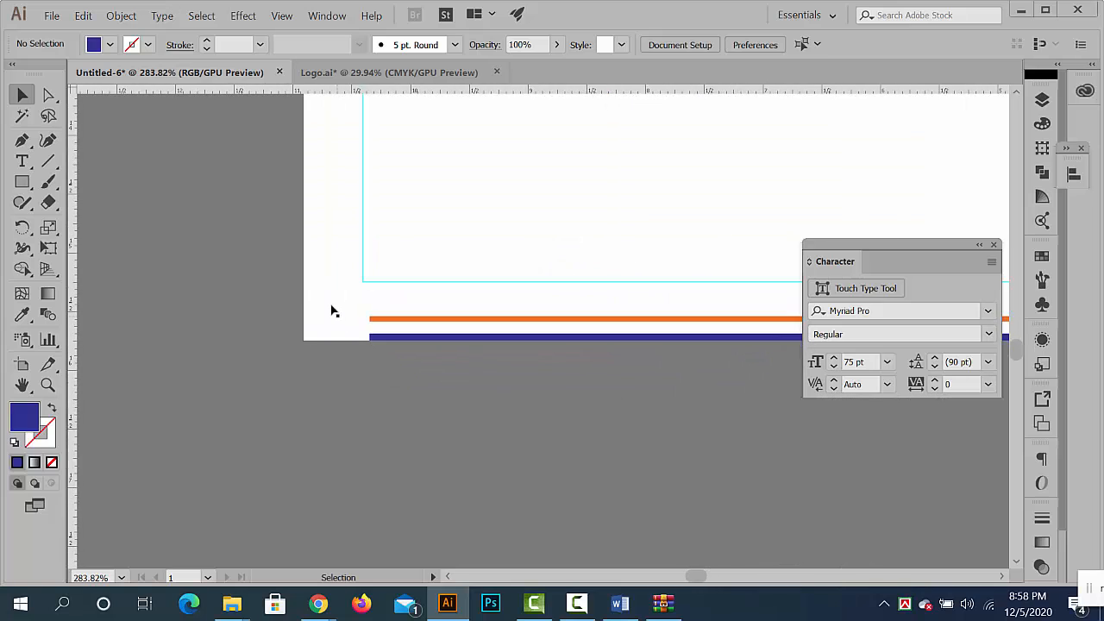
click(376, 321)
shift+click(376, 337)
scroll(376, 337, up, 2)
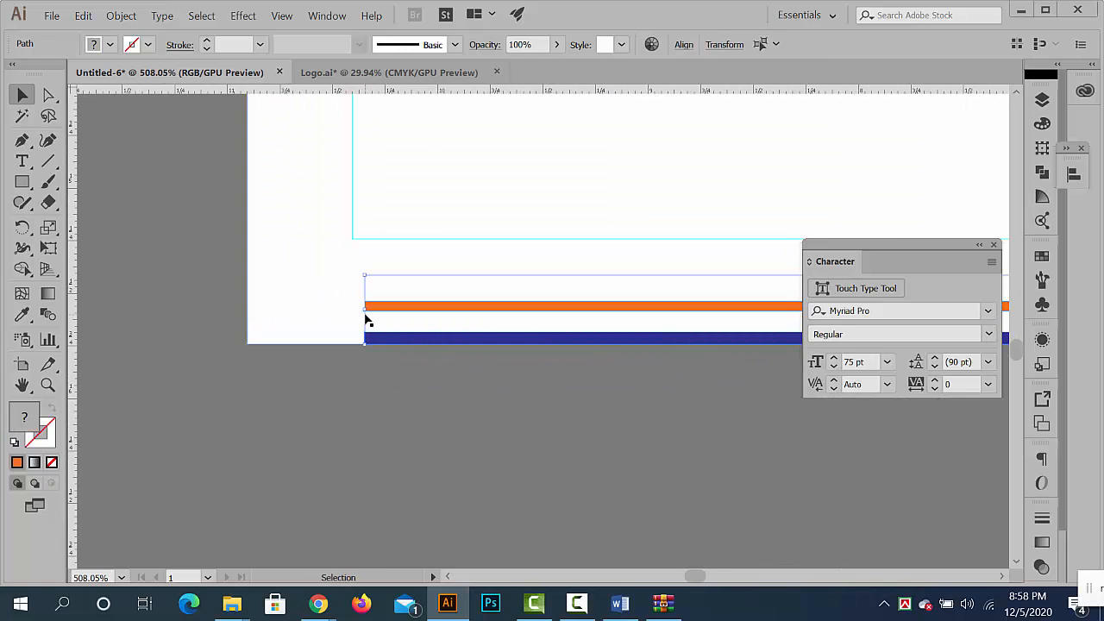
drag(365, 312, 247, 311)
click(334, 403)
scroll(334, 404, down, 8)
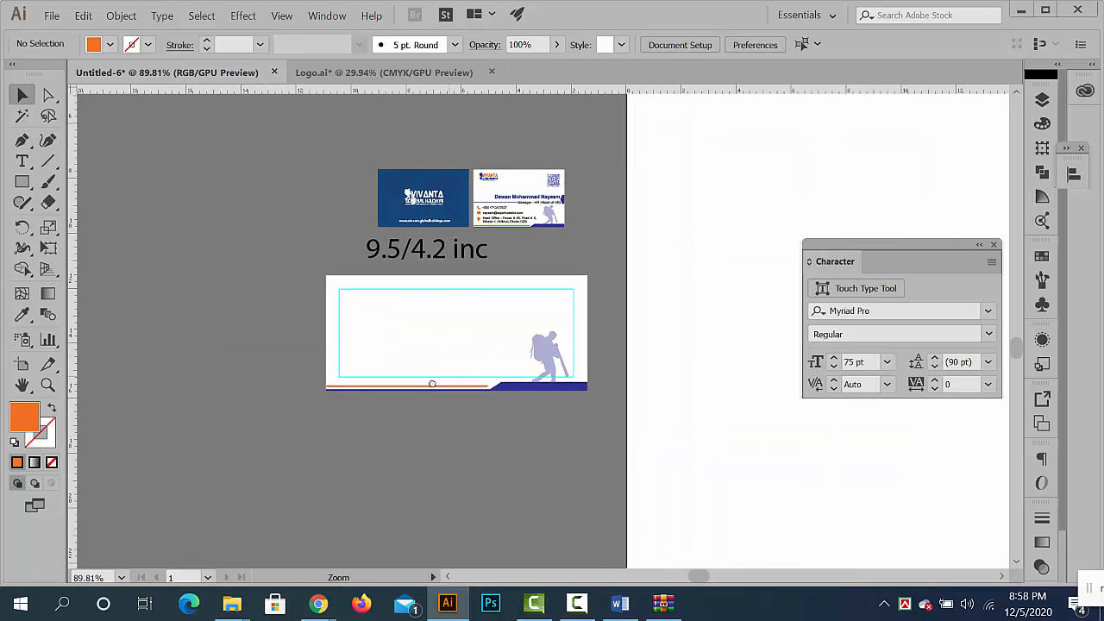
- Copy the blue half-hexagon tab from the white business card's right edge and place it enlarged against the envelope's right edge
scroll(513, 246, up, 6)
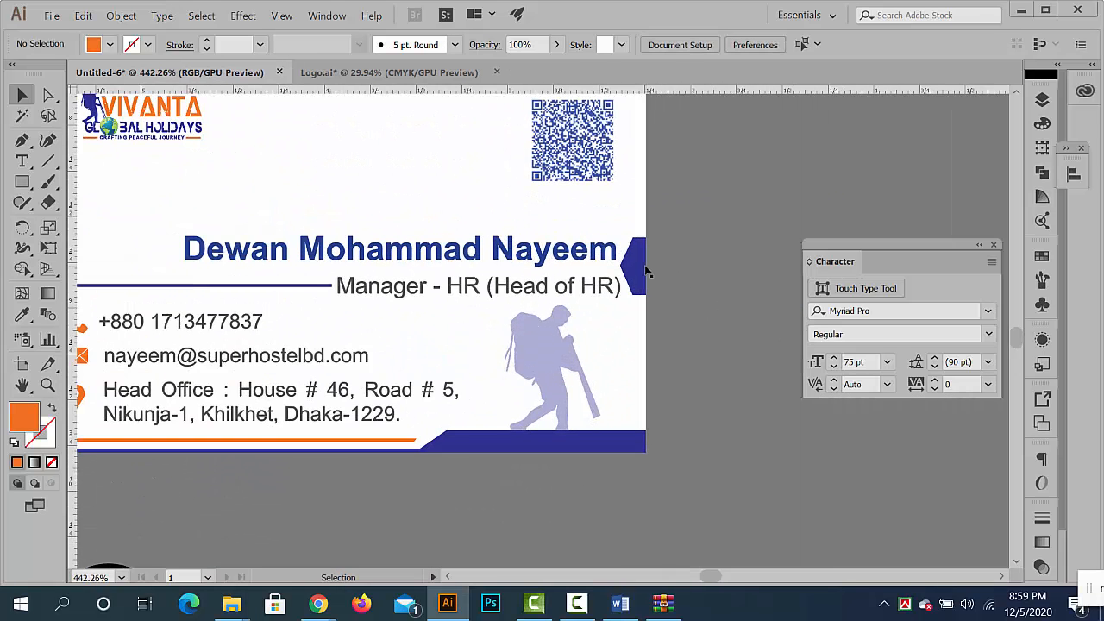
click(642, 268)
double_click(642, 267)
click(637, 264)
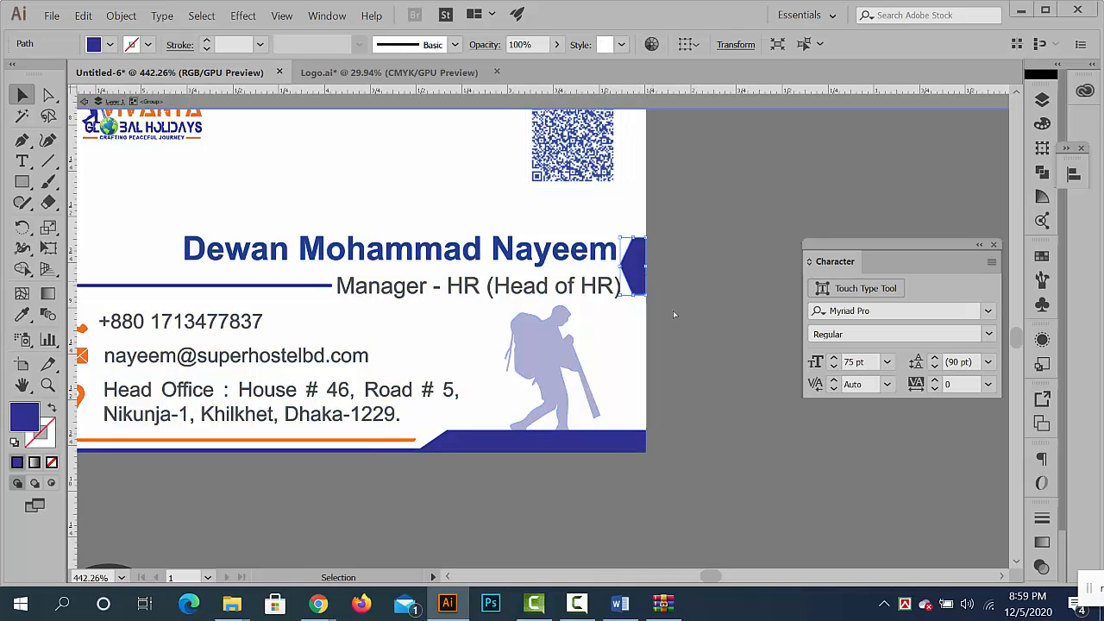
double_click(734, 431)
scroll(744, 443, down, 2)
drag(464, 348, 244, 149)
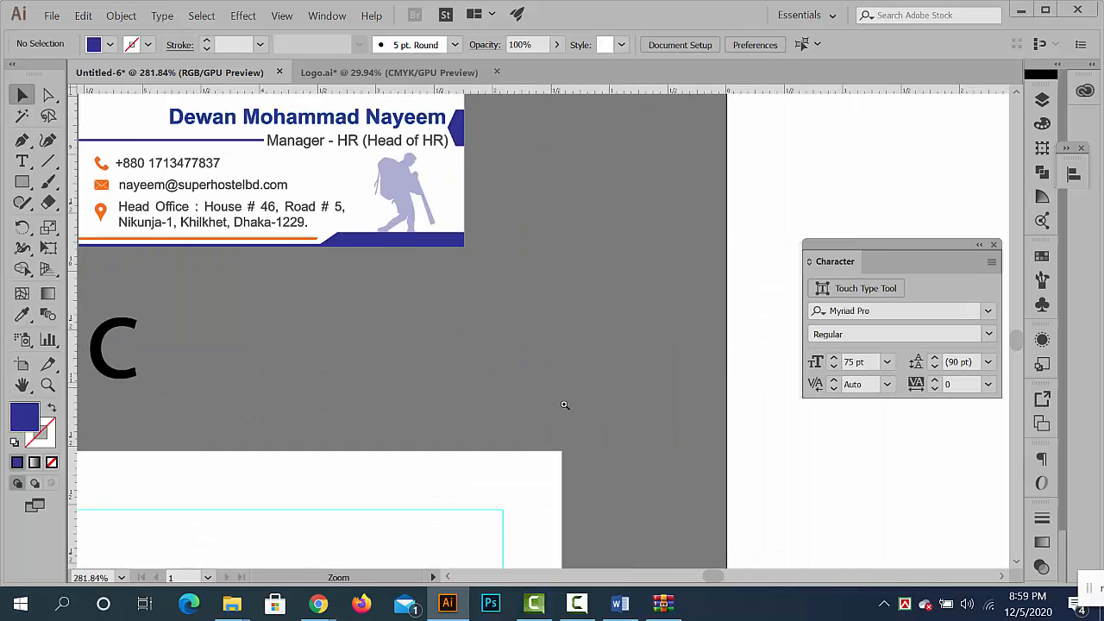
scroll(564, 405, down, 3)
drag(527, 457, 495, 266)
key(ctrl+v)
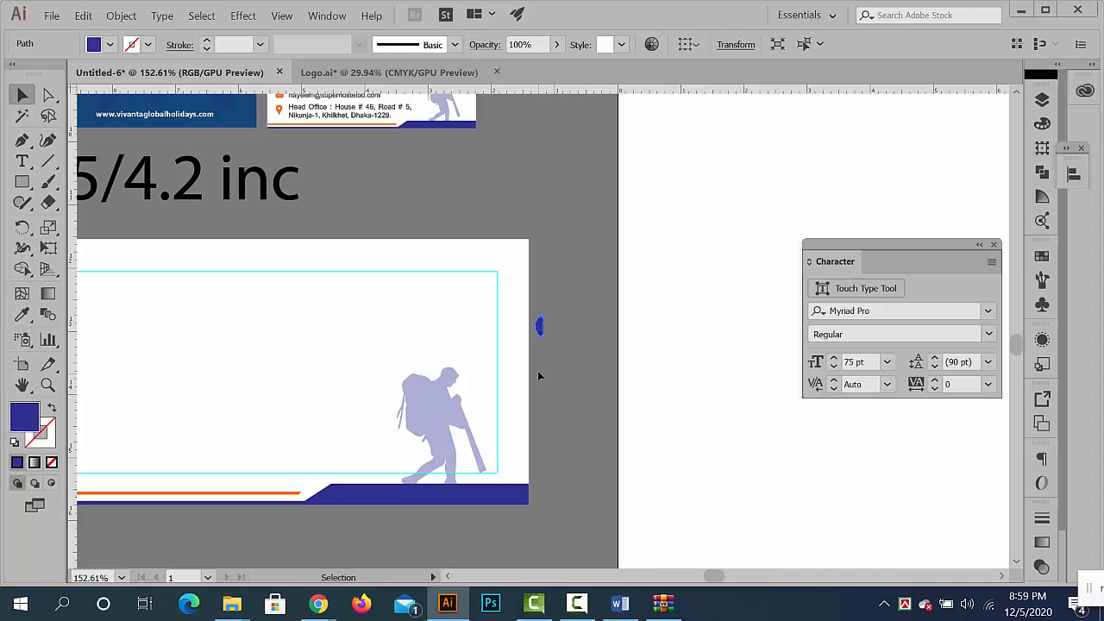
drag(544, 337, 542, 386)
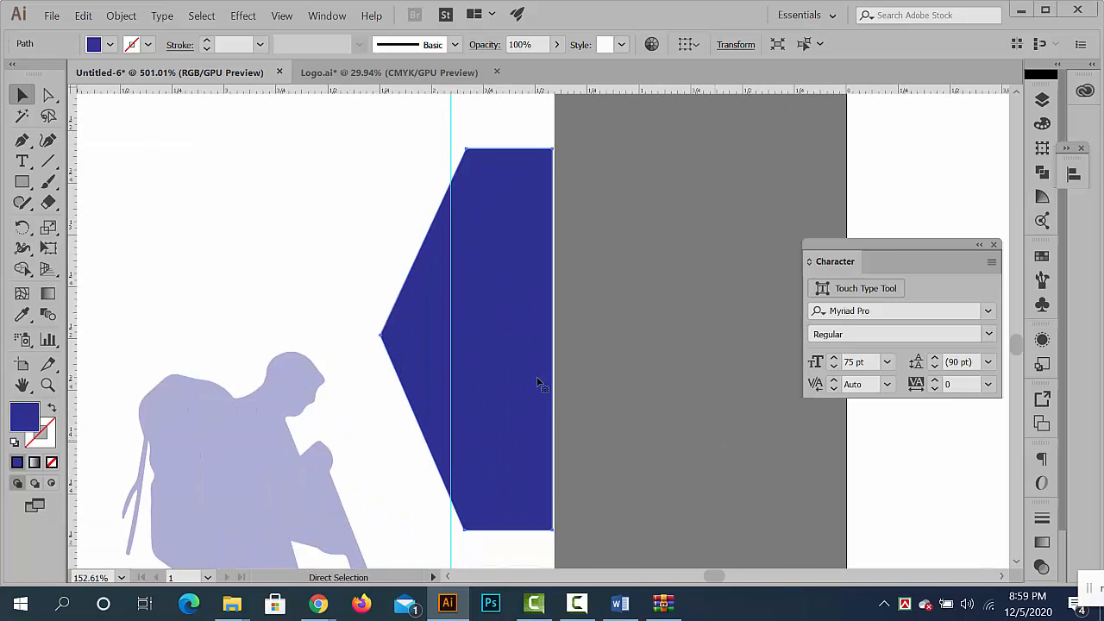
- Shrink the blue half-hexagon tab to about half its size and align it flush with the envelope's right edge around mid-height
drag(554, 531, 512, 440)
drag(488, 384, 321, 251)
click(642, 456)
drag(409, 377, 509, 401)
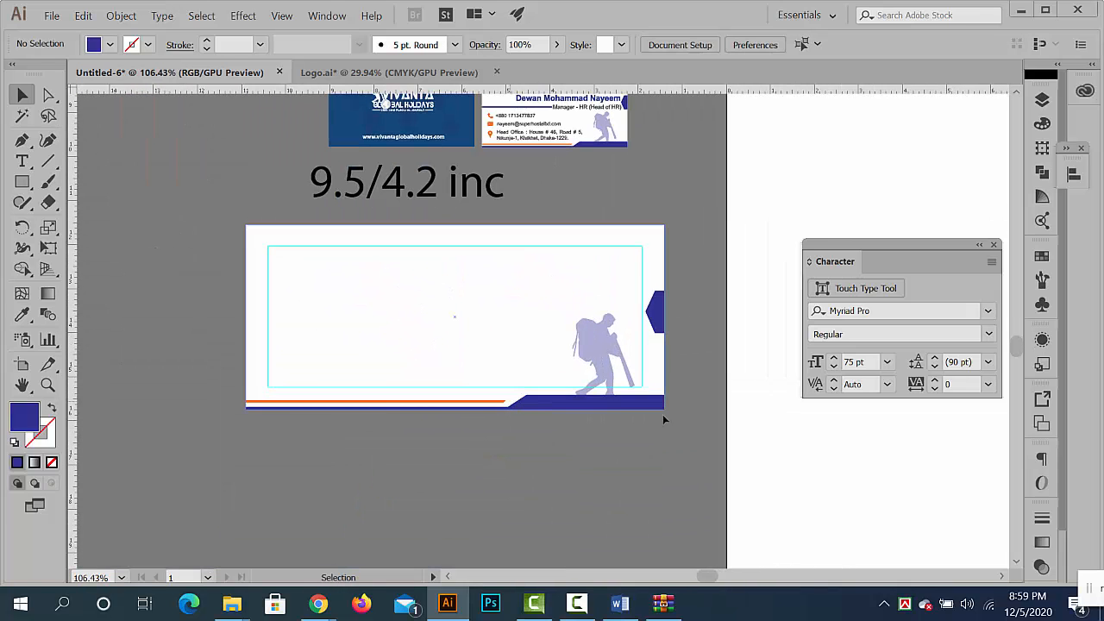
click(656, 318)
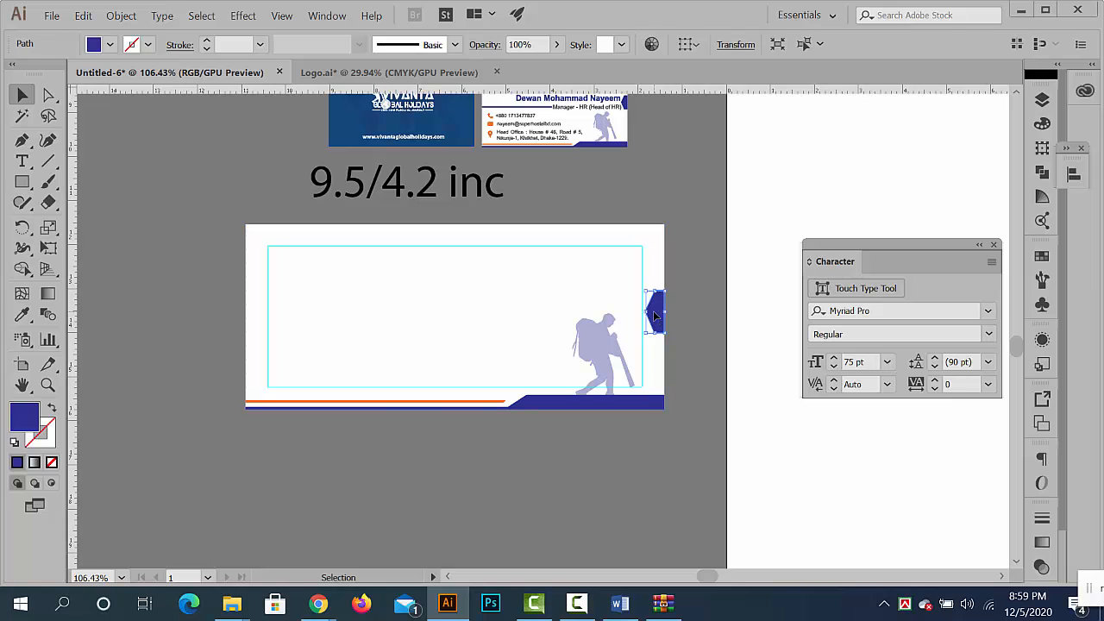
click(584, 460)
scroll(584, 459, up, 3)
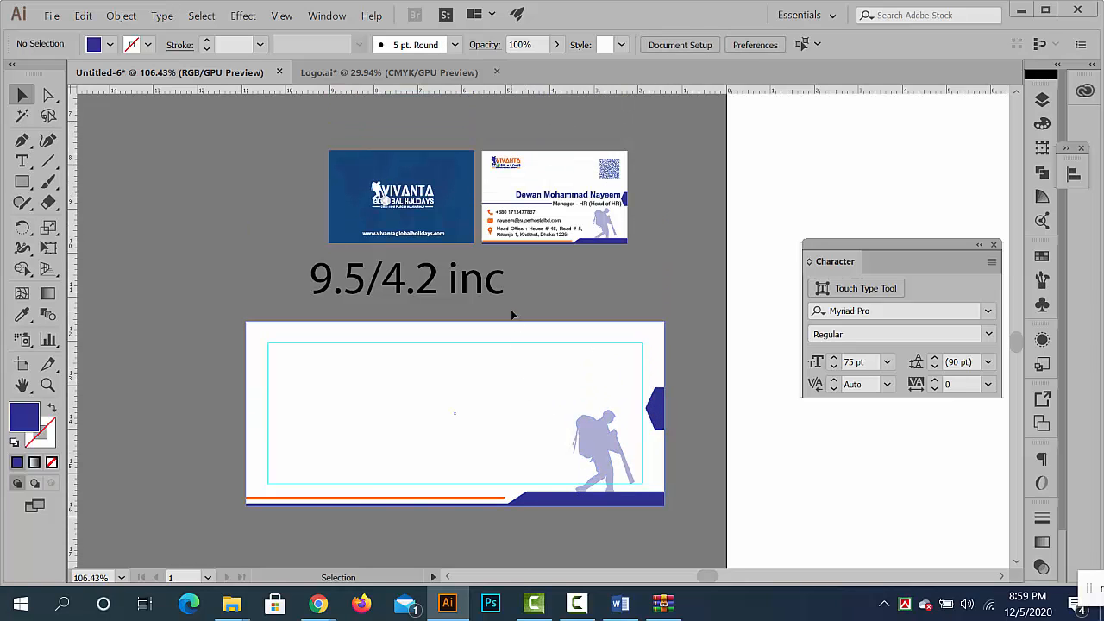
- Copy the pale orange world map from behind the service list on the OUR SERVICE design and paste it over the envelope
key(ctrl+space)
drag(601, 299, 397, 288)
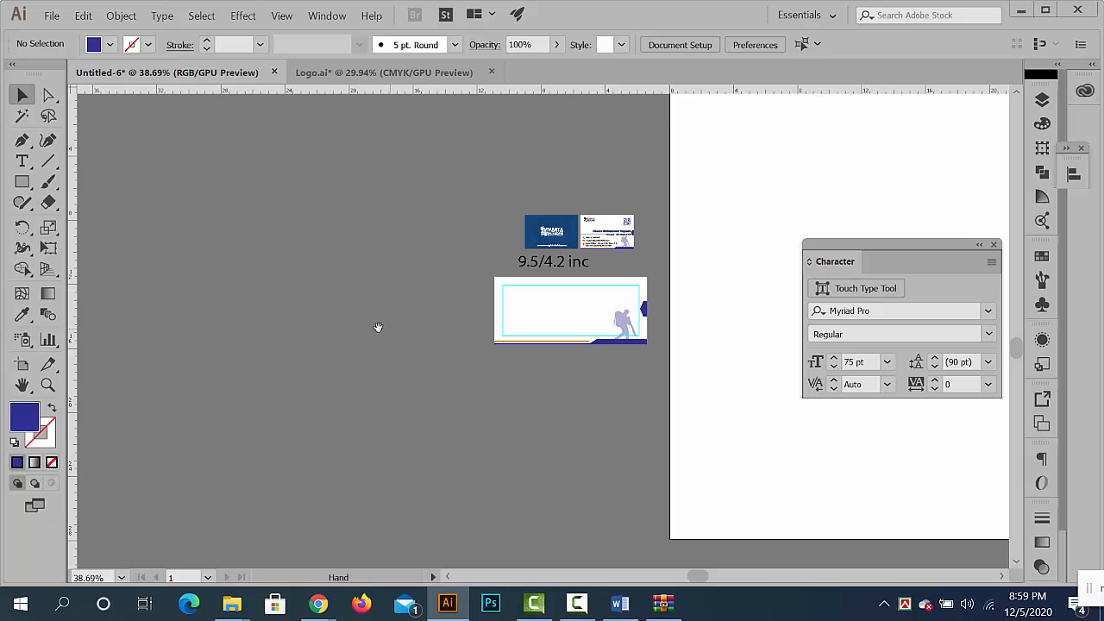
drag(460, 343, 412, 372)
drag(364, 424, 483, 420)
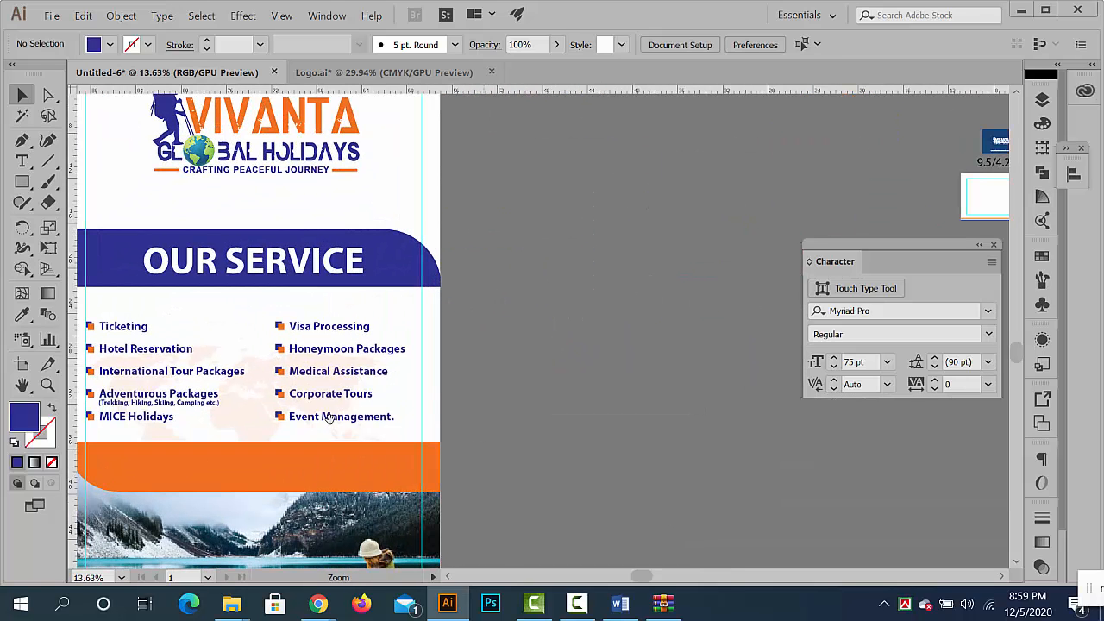
double_click(258, 411)
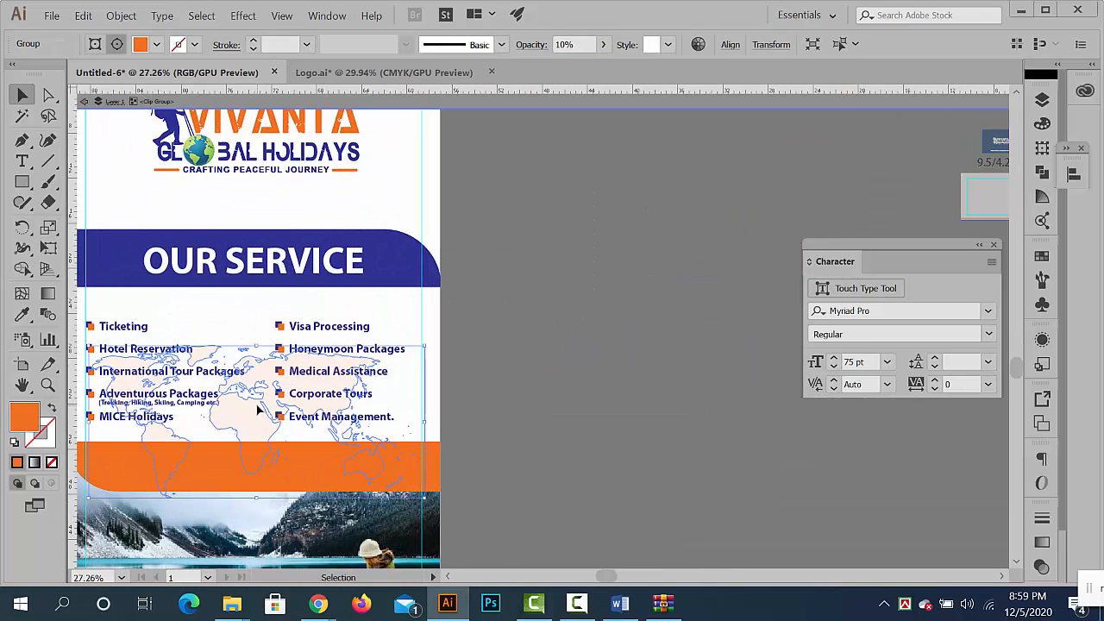
double_click(650, 387)
drag(510, 400, 479, 400)
drag(677, 373, 84, 443)
drag(363, 285, 547, 365)
key(ctrl+v)
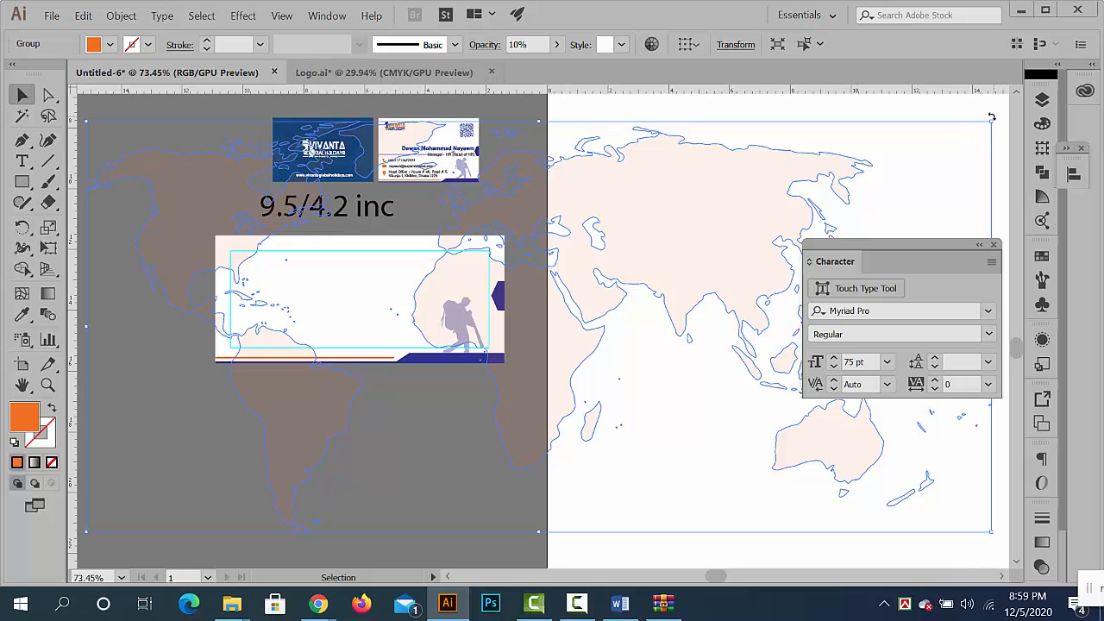
- Scale the world map down to fit within the envelope's guides and place it beside the hiker silhouette
drag(992, 120, 630, 286)
drag(592, 321, 403, 307)
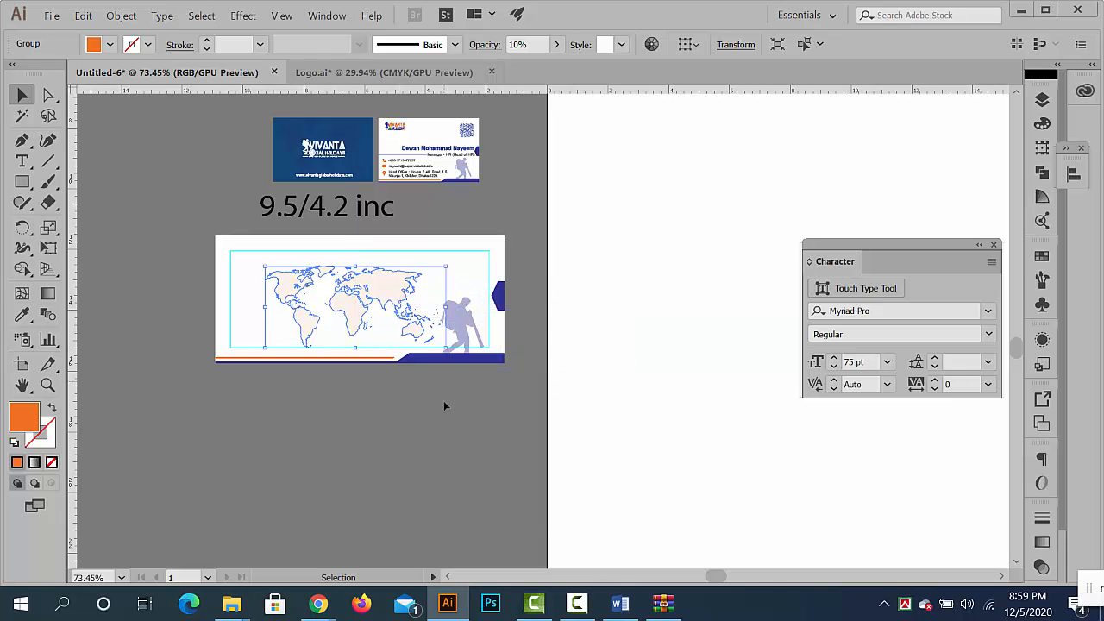
click(441, 410)
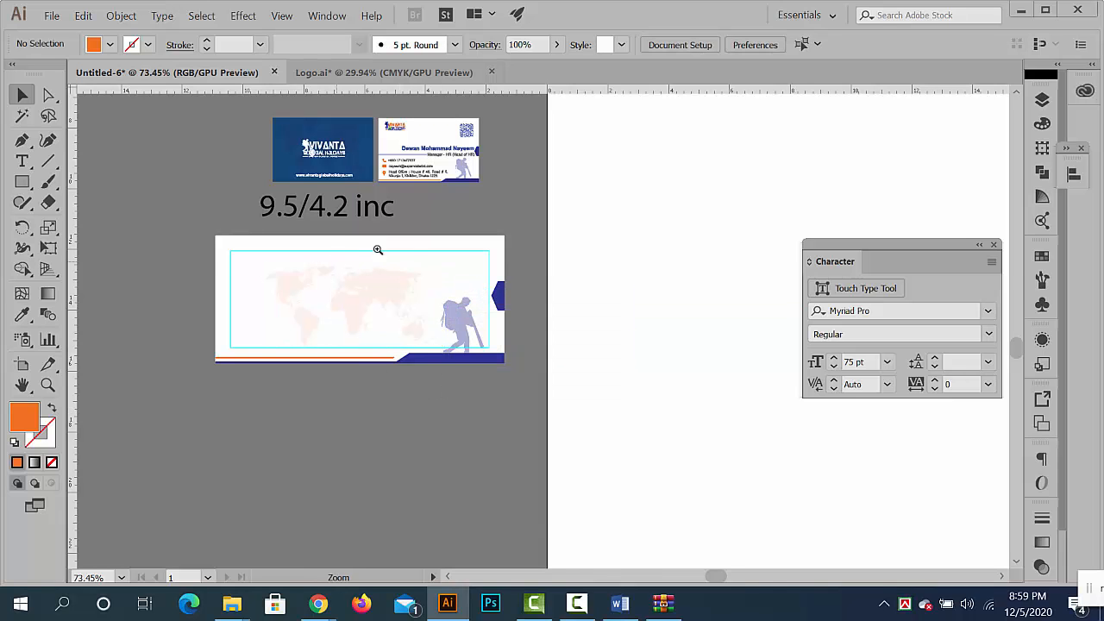
- Copy the phone, email and head office address lines with their icons from the white business card
drag(379, 249, 435, 313)
drag(426, 220, 321, 253)
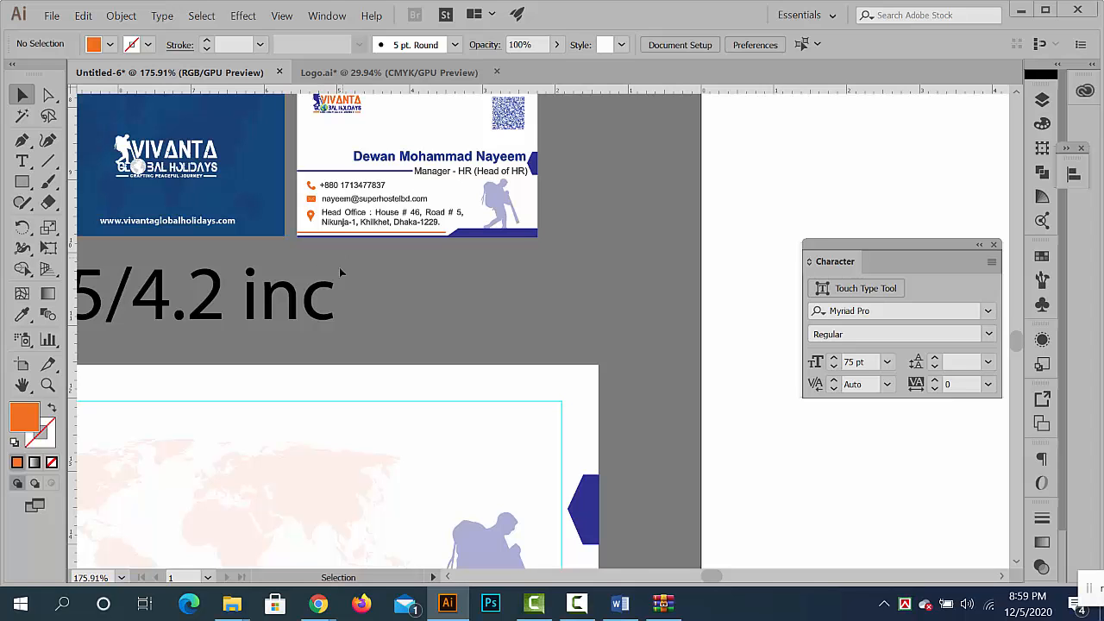
mouse_move(426, 333)
mouse_down()
mouse_move(542, 284)
mouse_move(434, 345)
mouse_up()
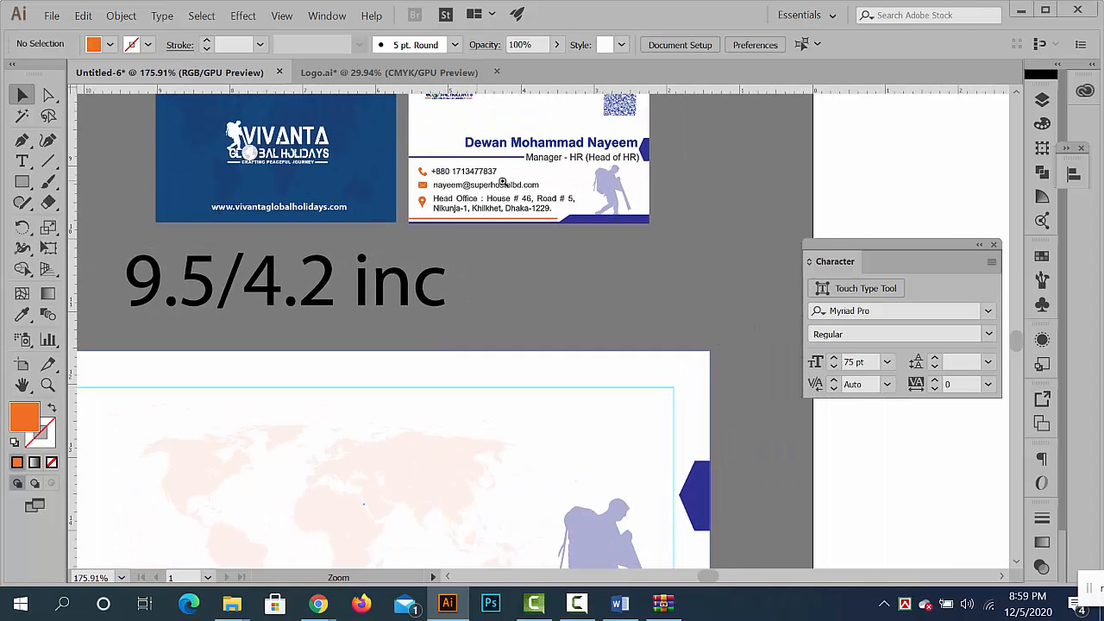
drag(503, 182, 463, 166)
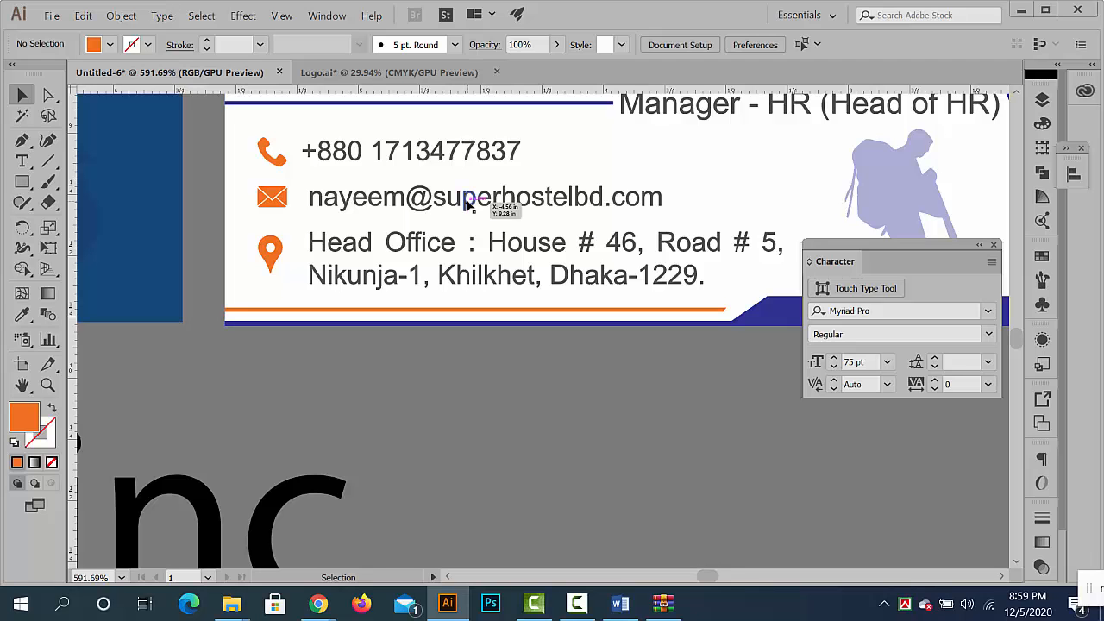
drag(469, 205, 398, 207)
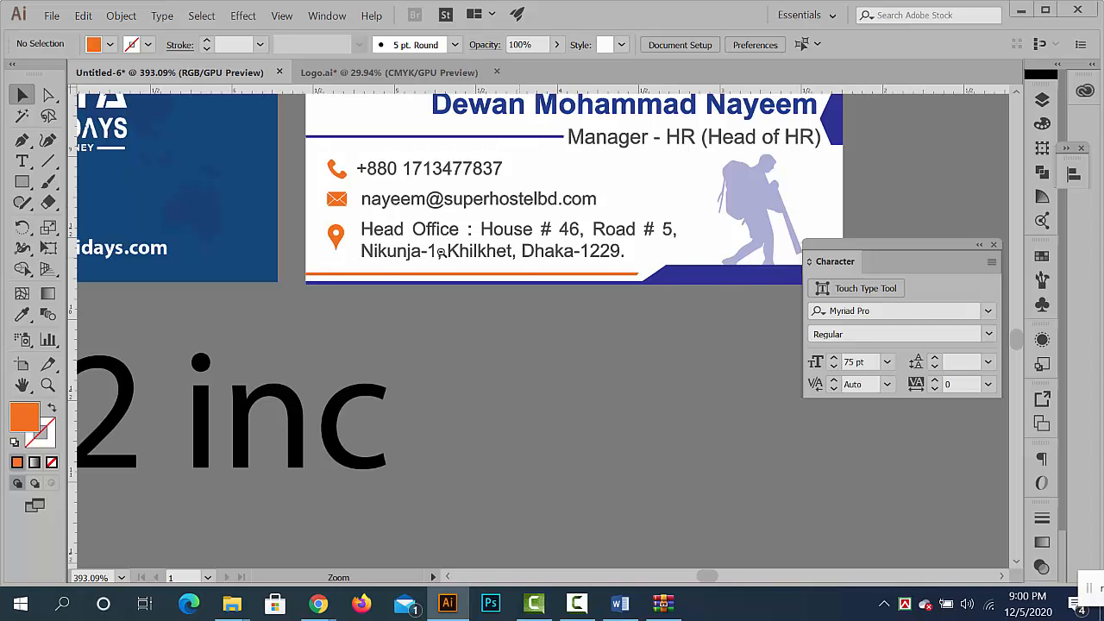
drag(440, 252, 511, 269)
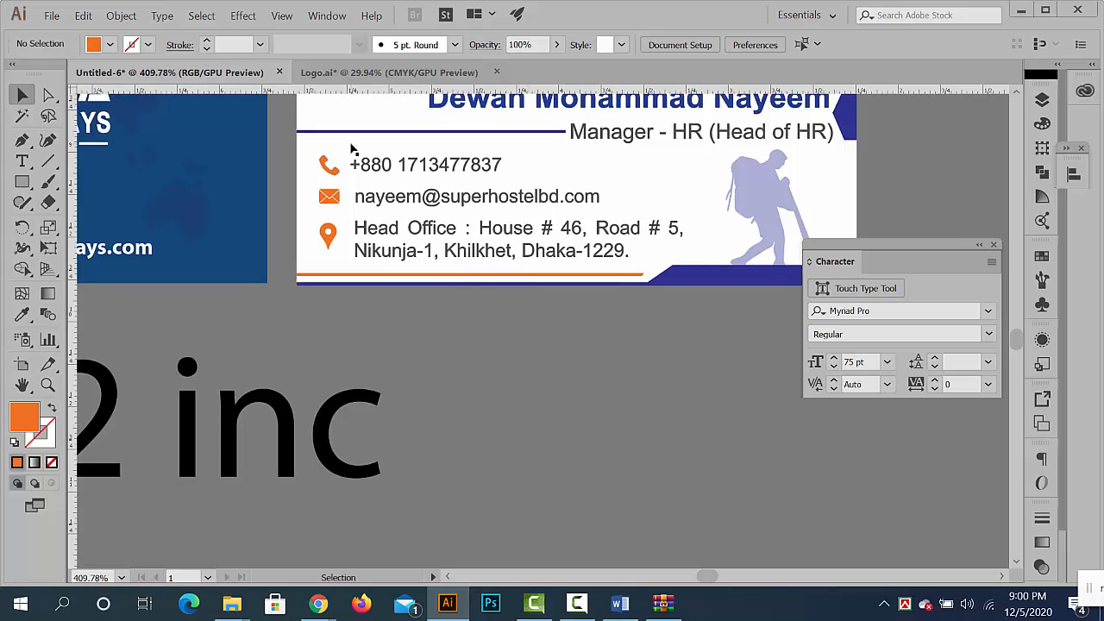
double_click(375, 171)
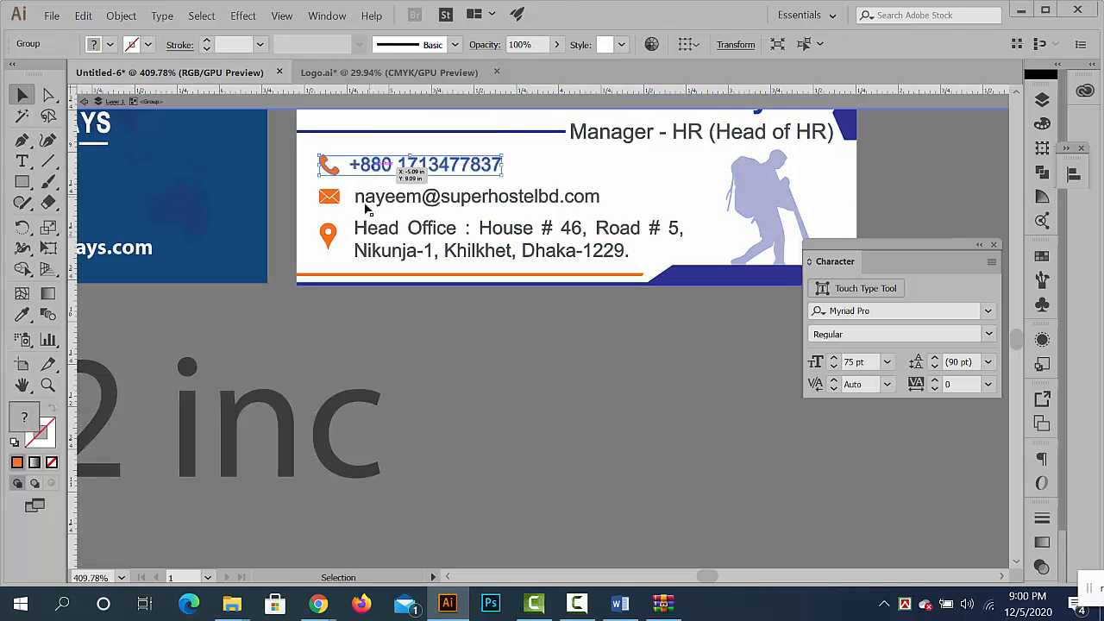
shift+click(368, 199)
shift+click(378, 231)
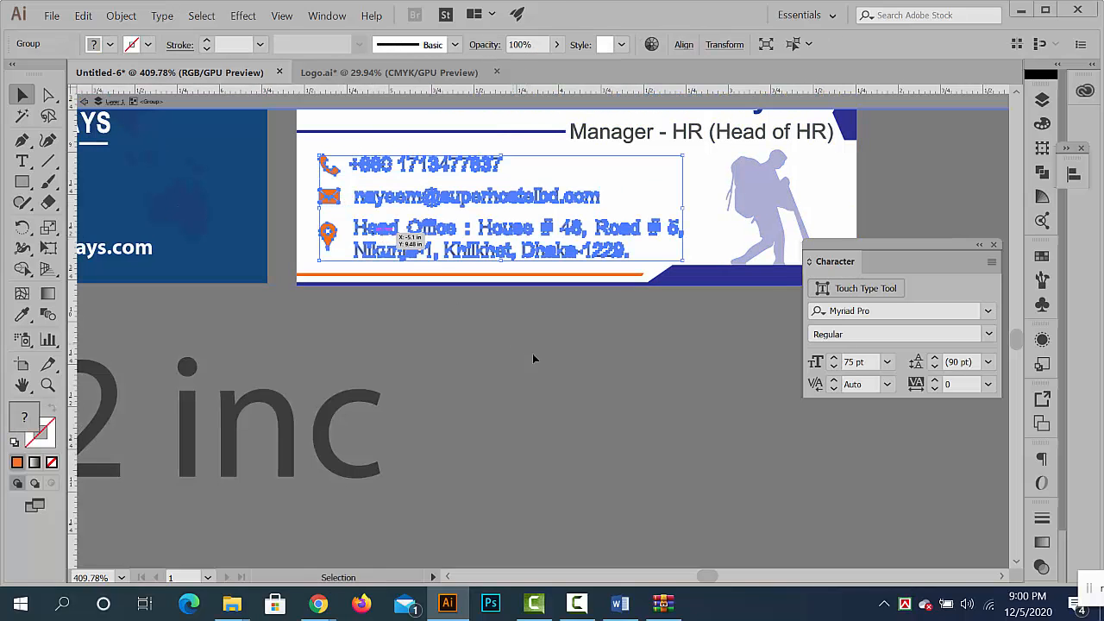
ctrl+double_click(679, 406)
- Paste the contact details onto the envelope and position them at the lower centre, just above the bottom guide
drag(680, 406, 451, 251)
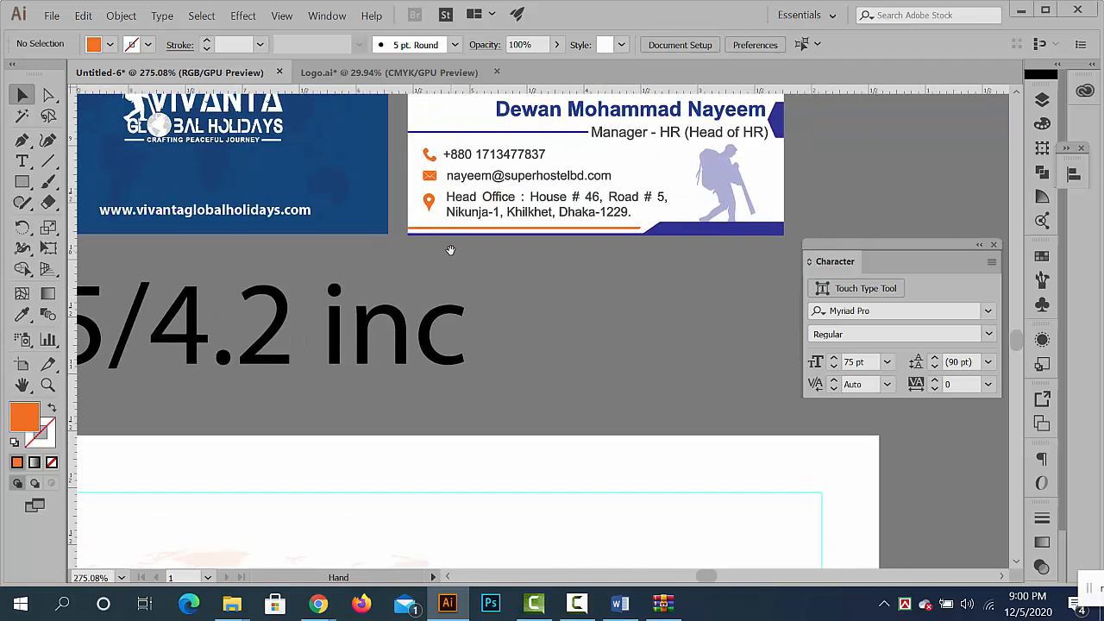
drag(393, 300, 354, 423)
drag(354, 431, 441, 309)
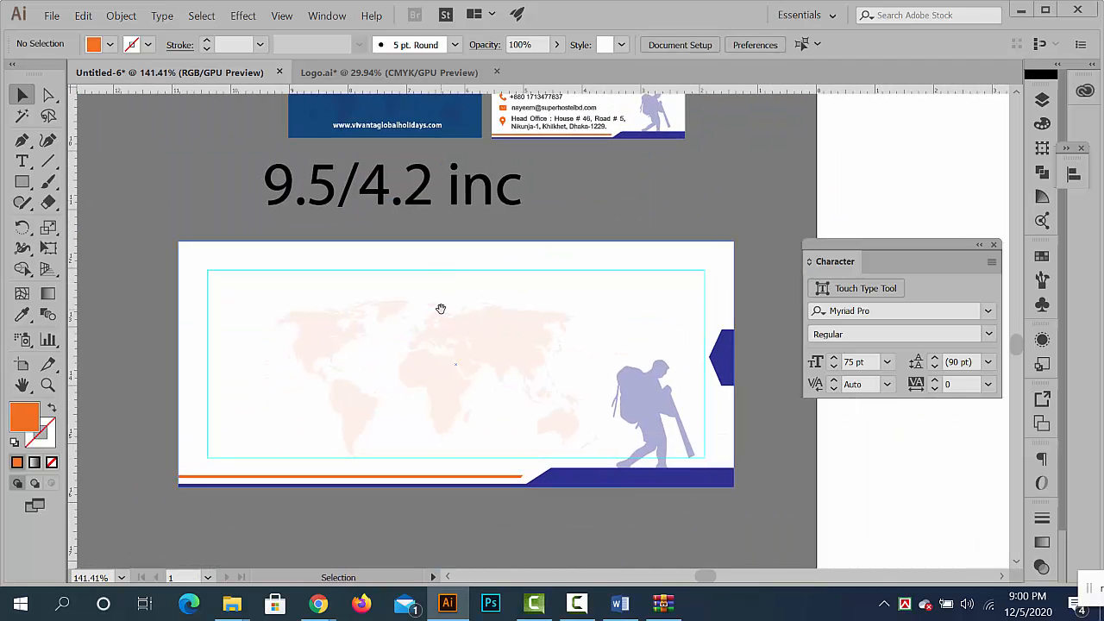
key(ctrl+v)
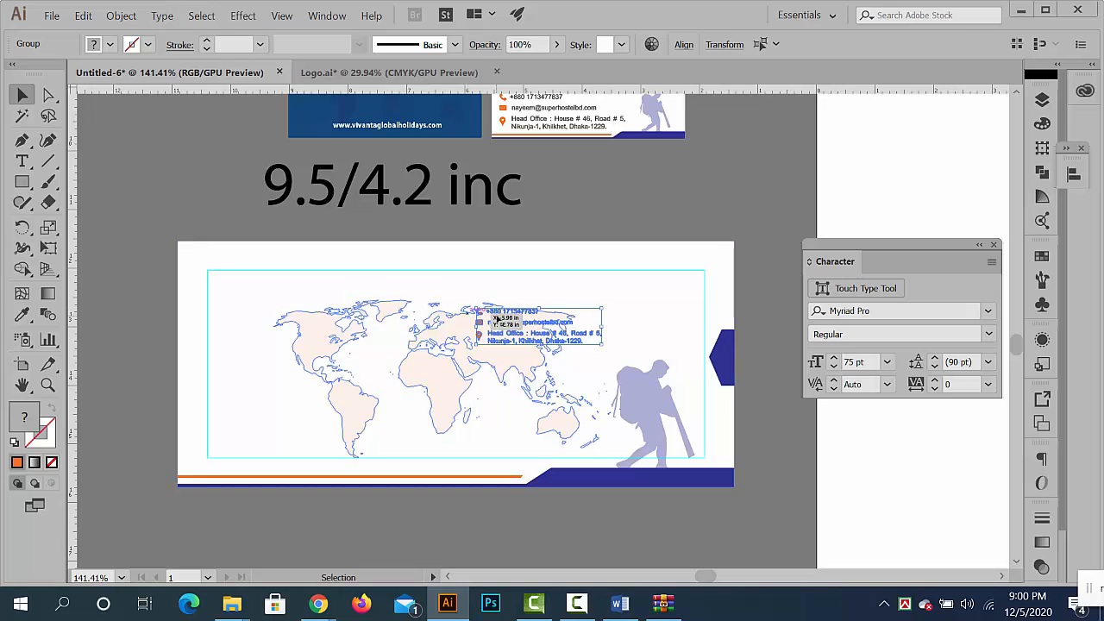
drag(515, 315, 409, 424)
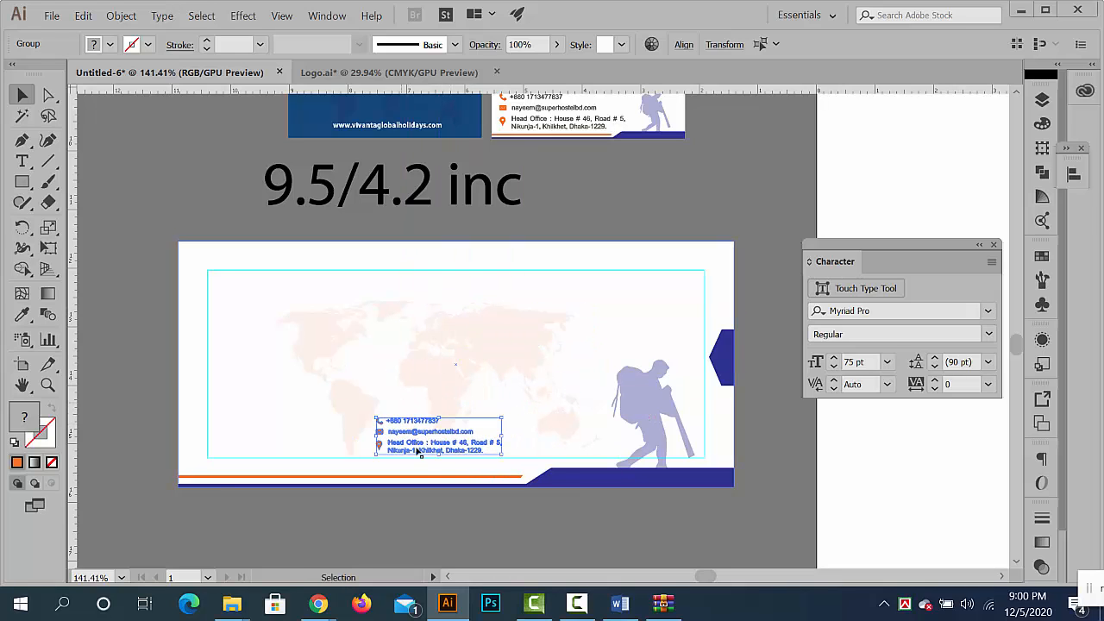
click(489, 539)
- Isolate the business card group and lock the white card's background shape
key(ctrl+space)
drag(479, 516, 401, 492)
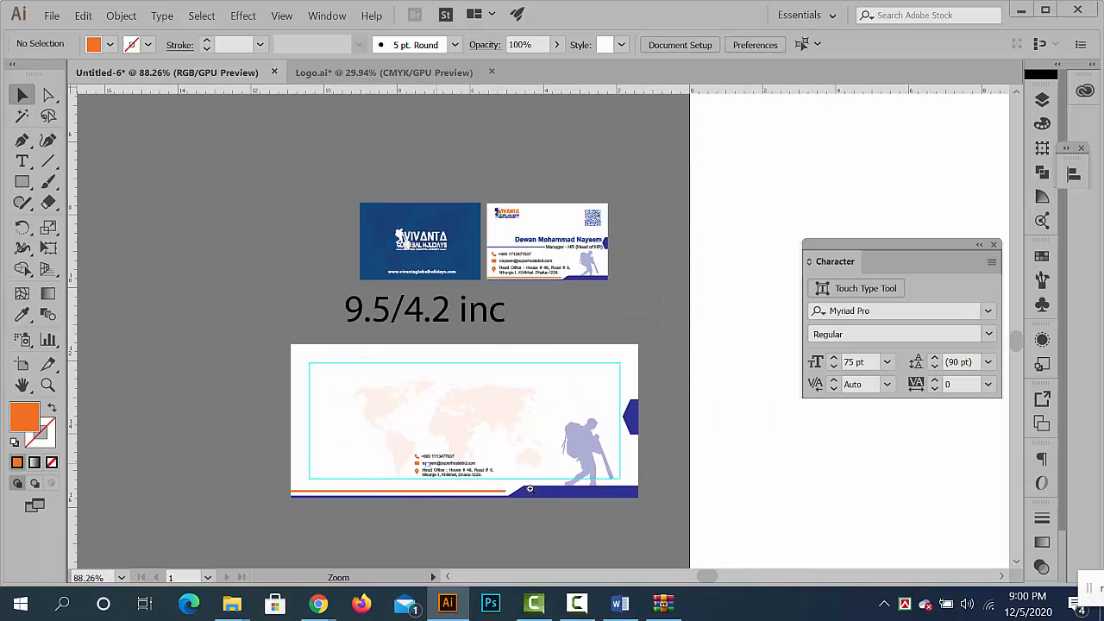
drag(531, 489, 418, 466)
drag(521, 251, 524, 272)
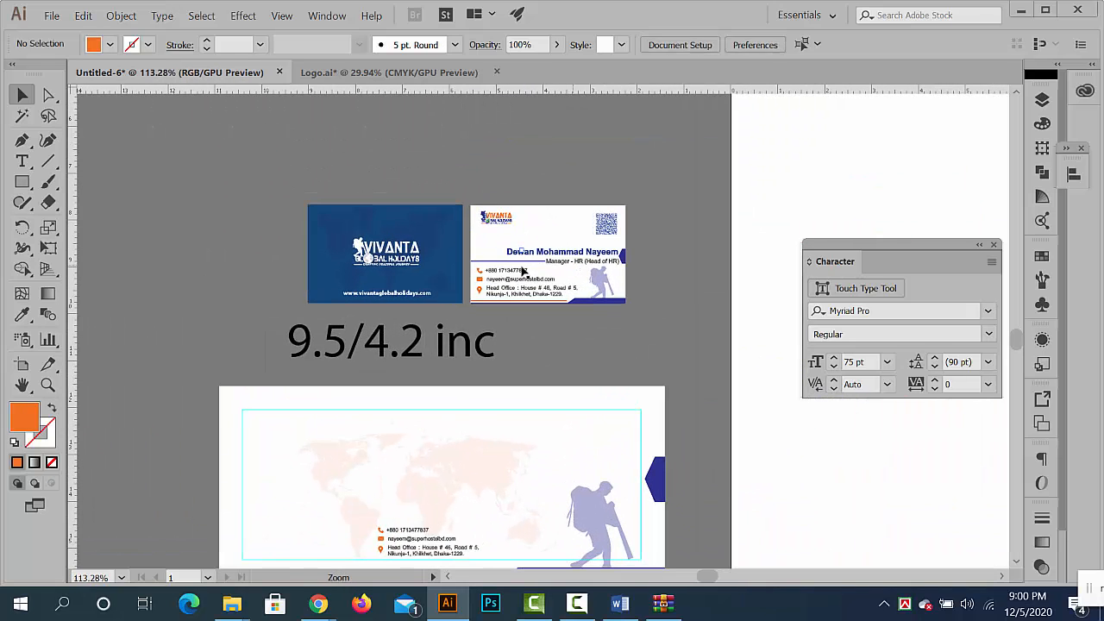
click(496, 220)
double_click(496, 221)
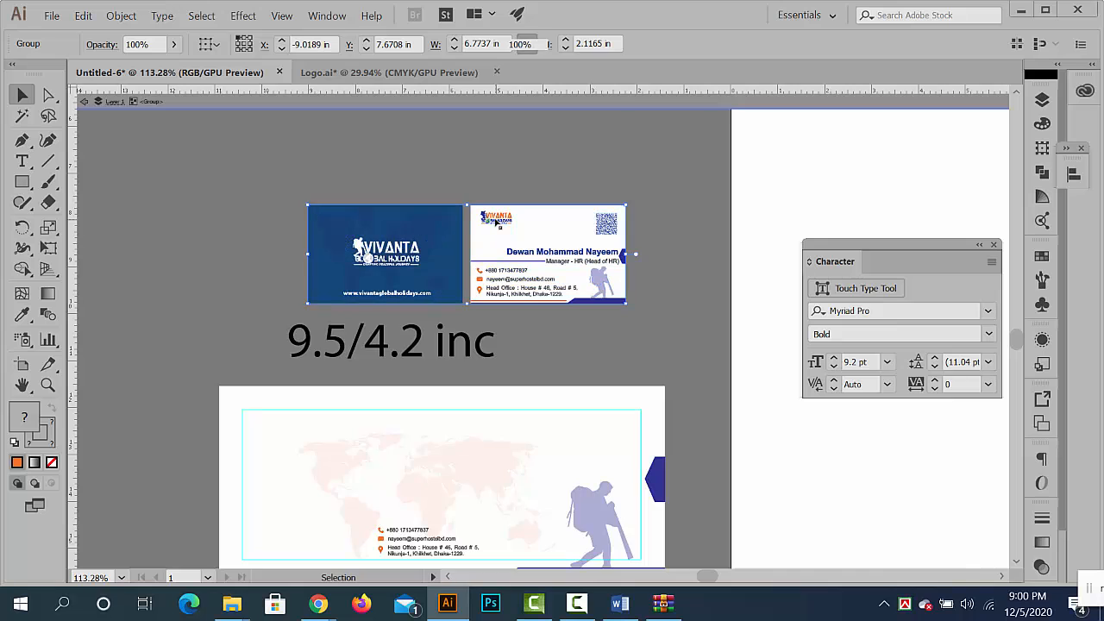
key(ctrl+space)
drag(535, 226, 700, 292)
key(ctrl+space)
drag(491, 240, 562, 249)
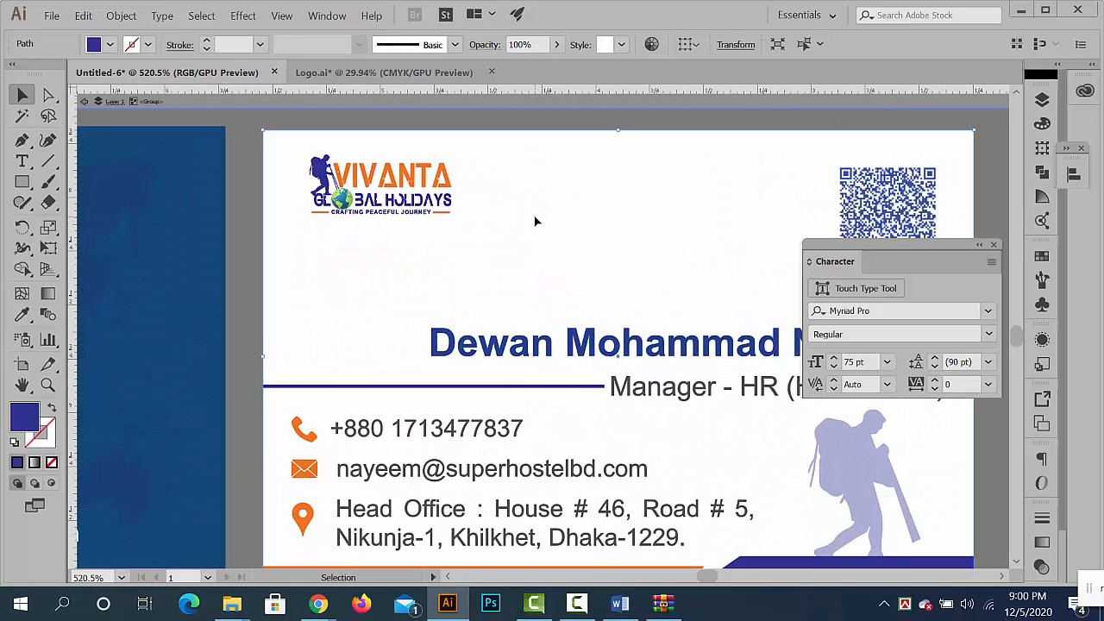
click(535, 222)
key(ctrl+2)
- Copy the coloured Vivanta Global Holidays logo without its tagline from the white business card and paste it near the envelope
drag(524, 208, 320, 153)
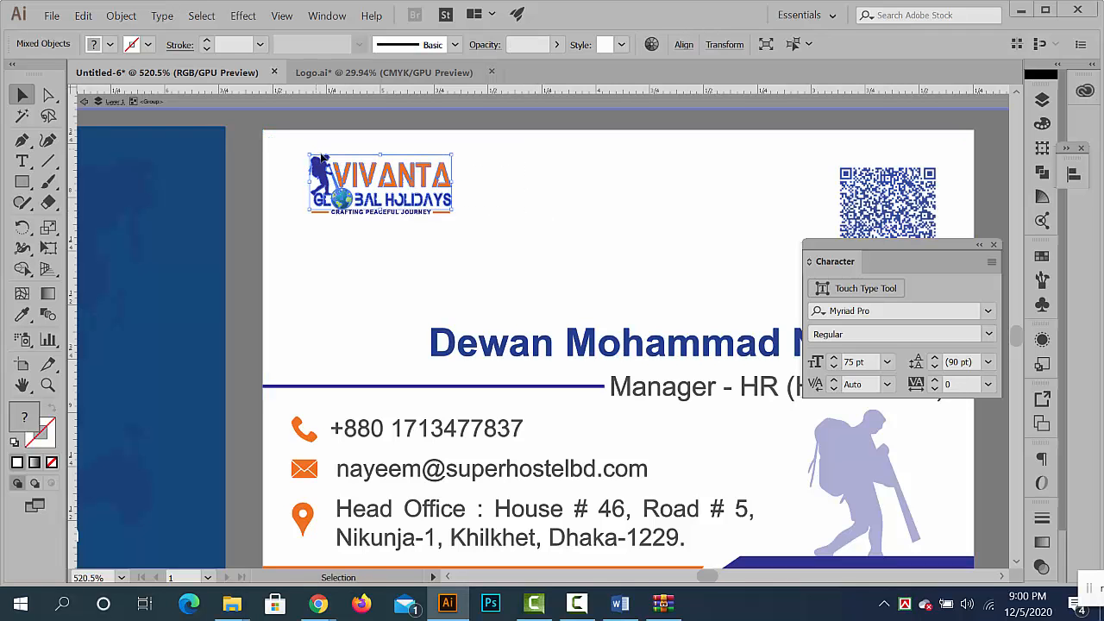
key(ctrl+c)
double_click(252, 294)
key(ctrl+space)
drag(375, 343, 332, 341)
key(space)
drag(434, 295, 491, 165)
key(ctrl+space)
drag(468, 441, 404, 434)
key(space)
drag(448, 543, 462, 366)
key(ctrl+v)
key(ctrl+space)
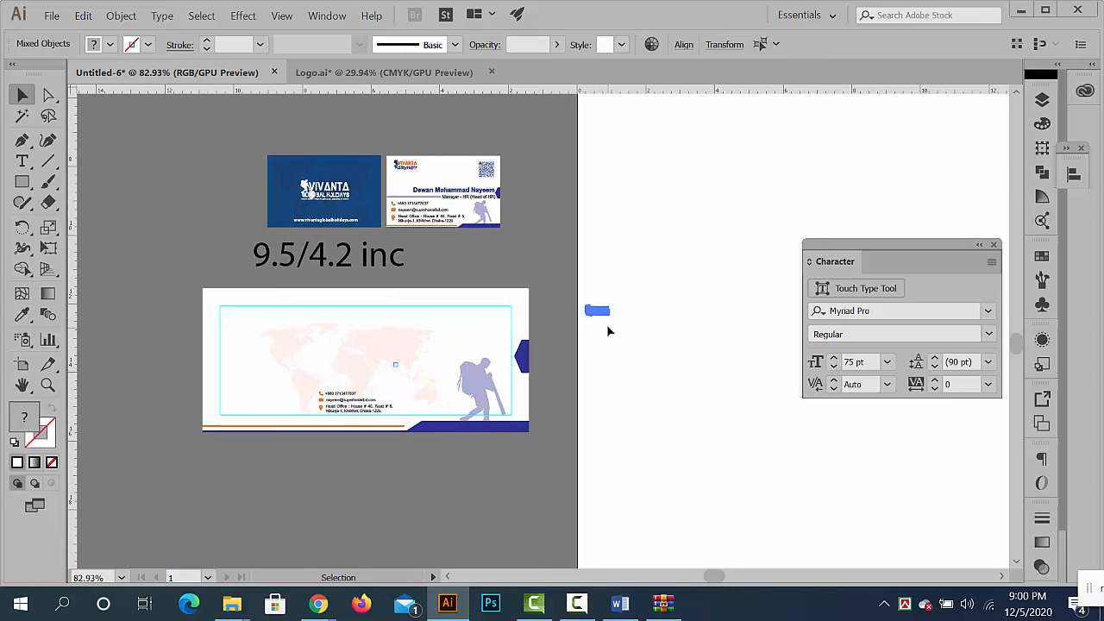
- Move the logo onto the envelope and resize it to match the width of the contact details, placed directly above them
drag(610, 316, 378, 352)
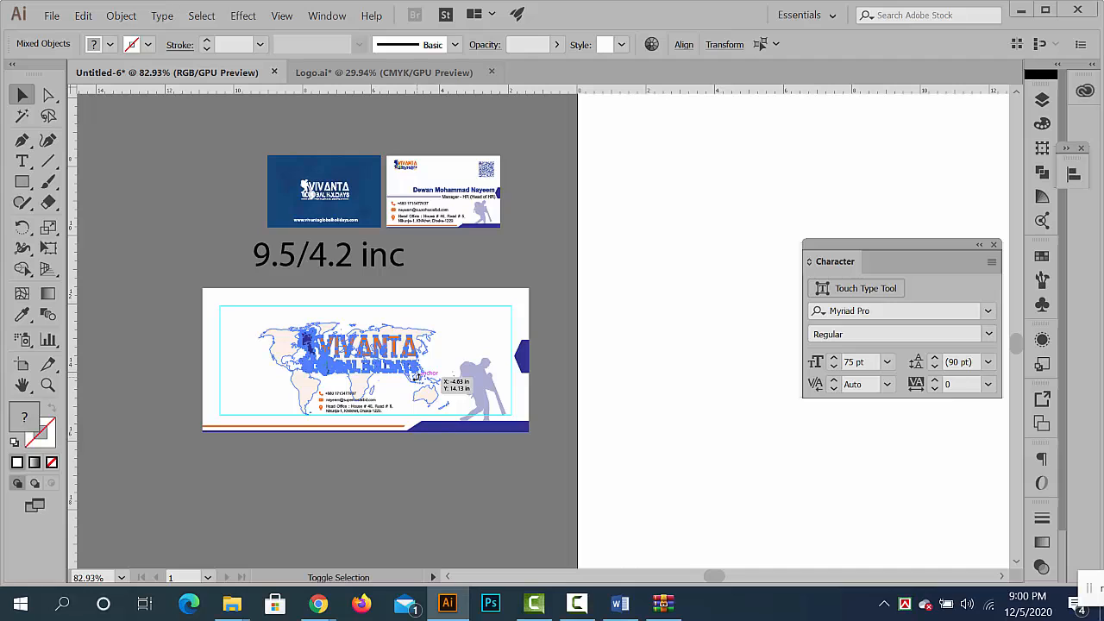
scroll(423, 390, up, 2)
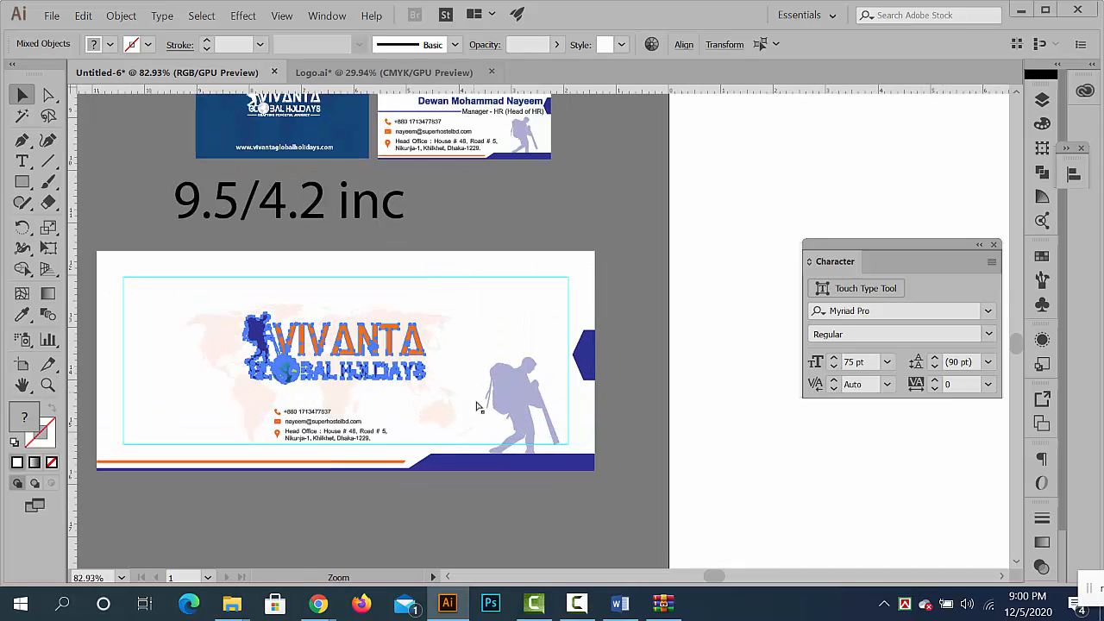
drag(426, 384, 396, 371)
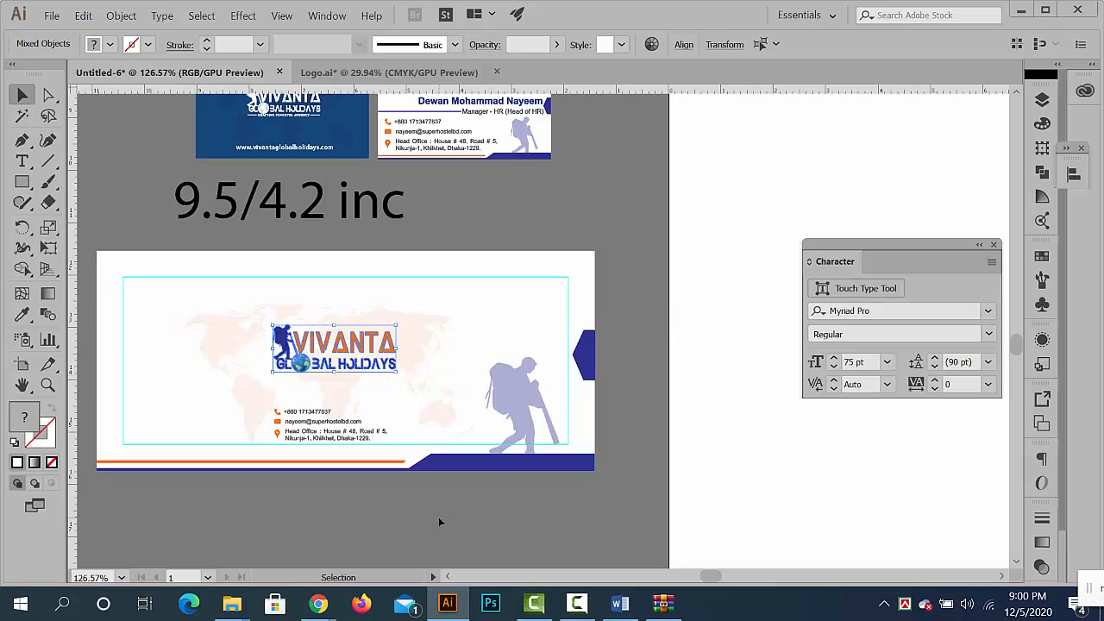
click(439, 517)
scroll(443, 346, down, 4)
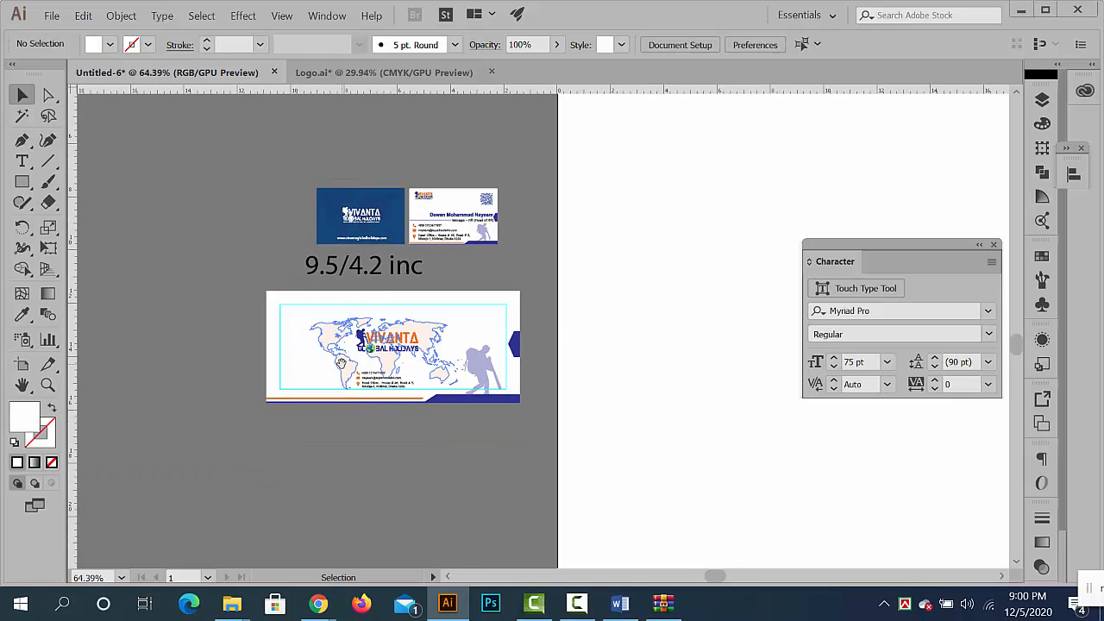
- Switch to the Google Meet window in Chrome, admit the waiting participant and return to Illustrator
mouse_move(315, 595)
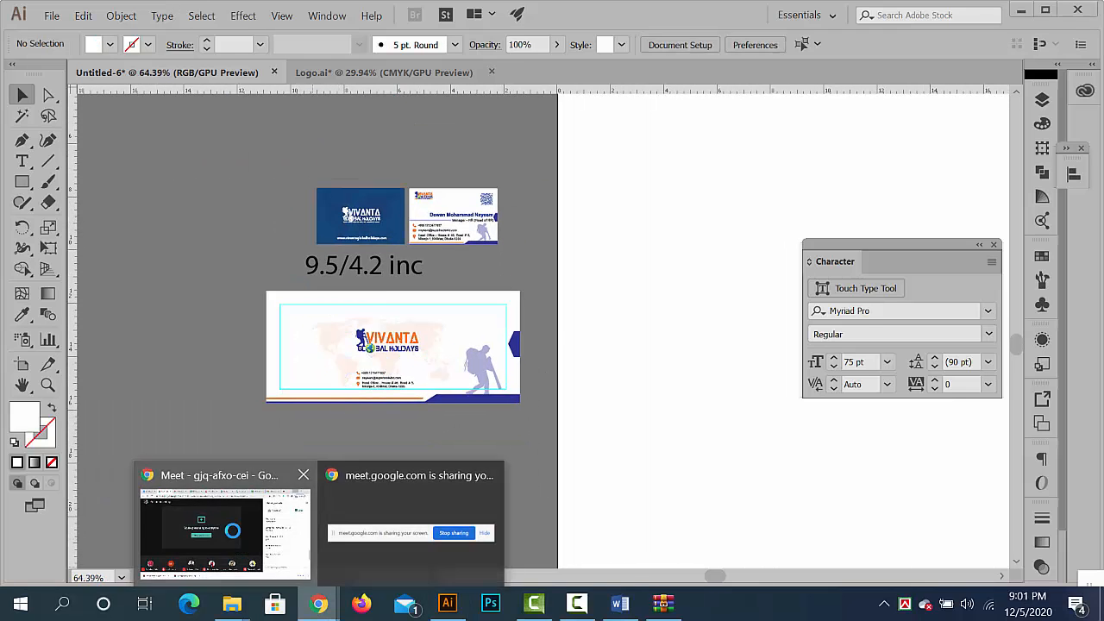
click(220, 518)
click(713, 173)
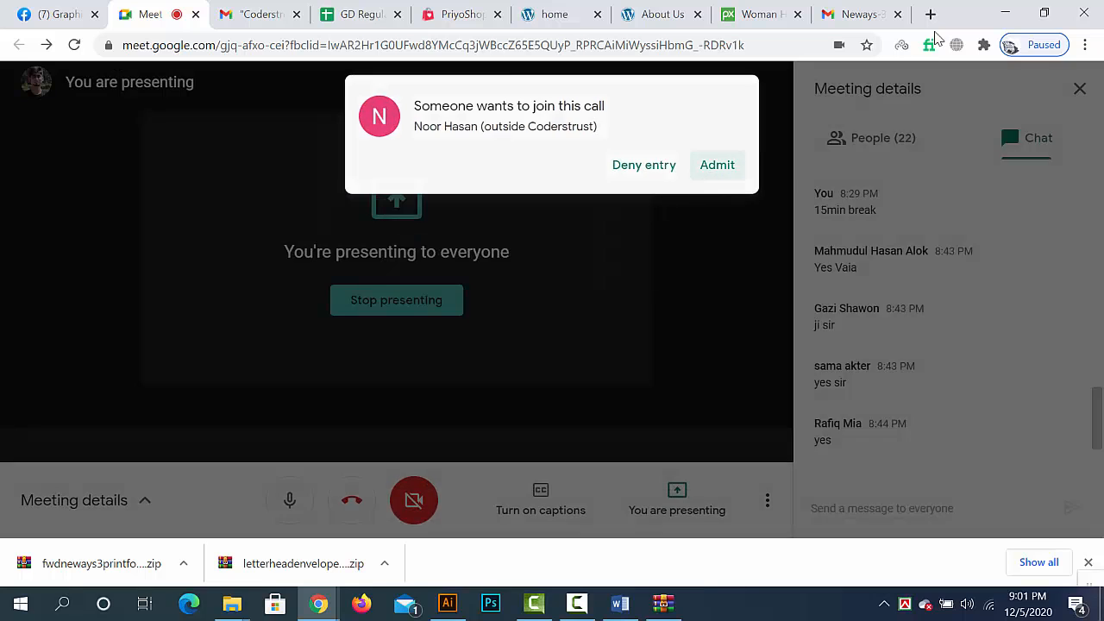
key(alt+Tab)
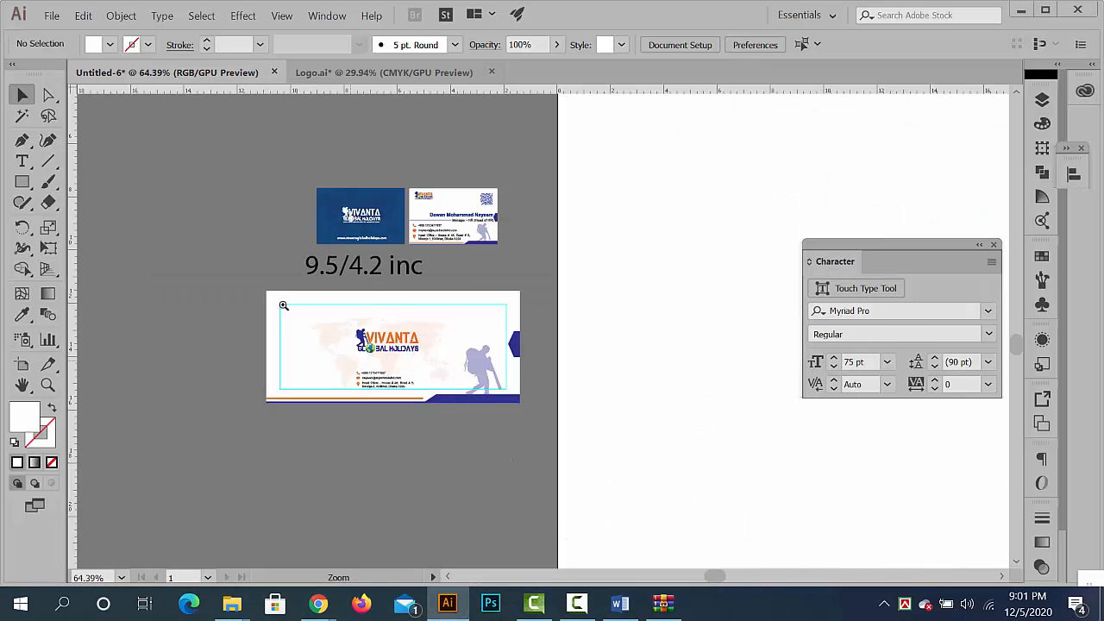
- Create a white rectangle 2 in wide and 4.2 in high next to the envelope for its flap
ctrl+click(289, 306)
drag(537, 305, 451, 286)
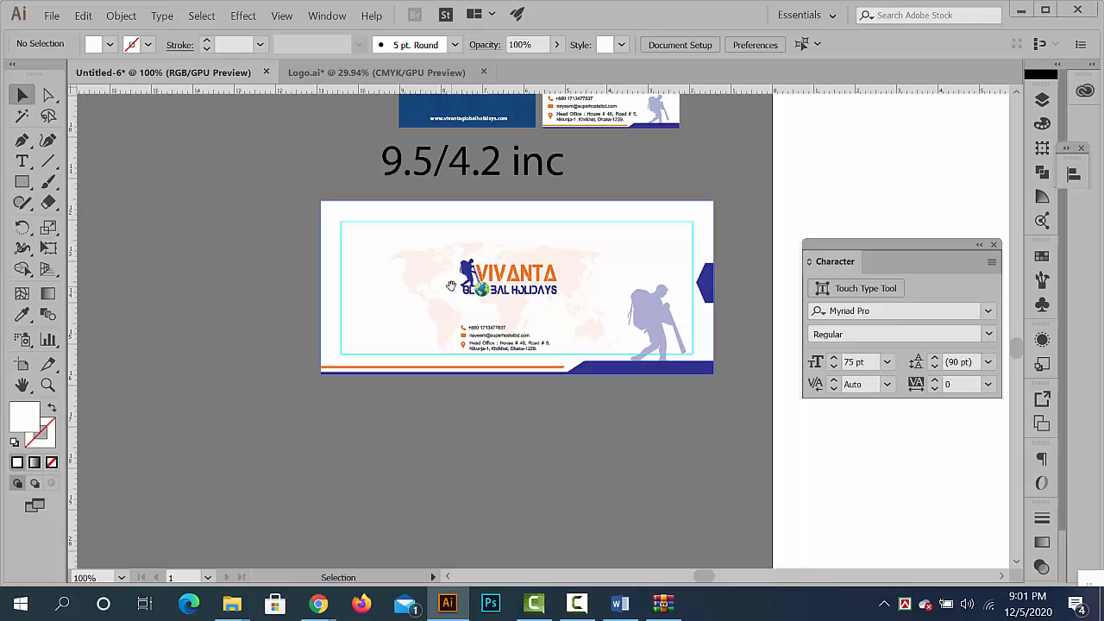
click(22, 183)
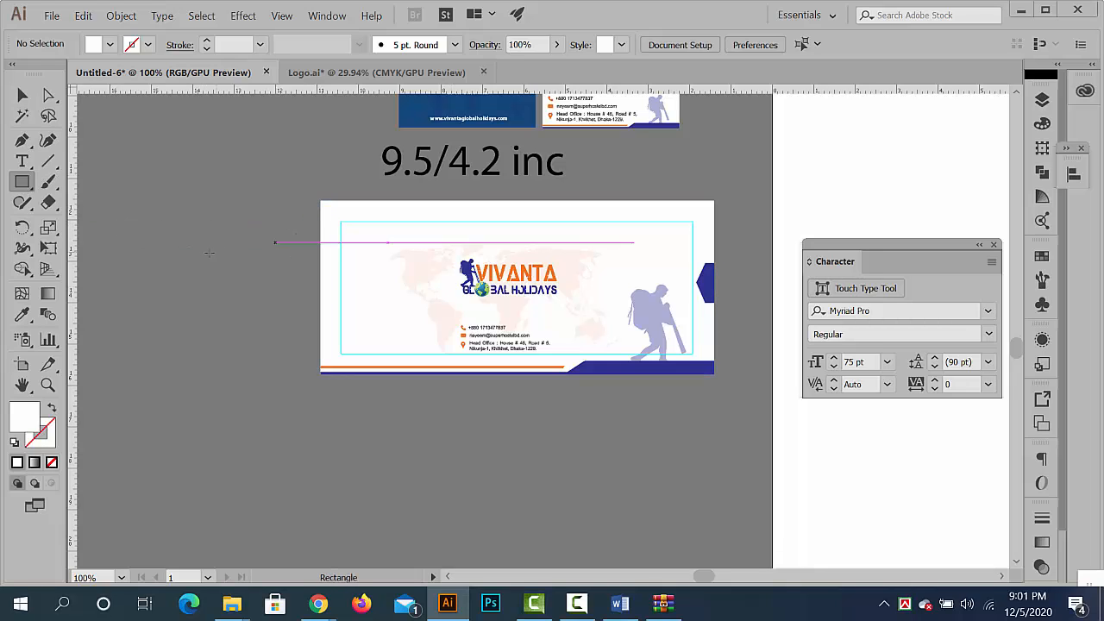
click(320, 288)
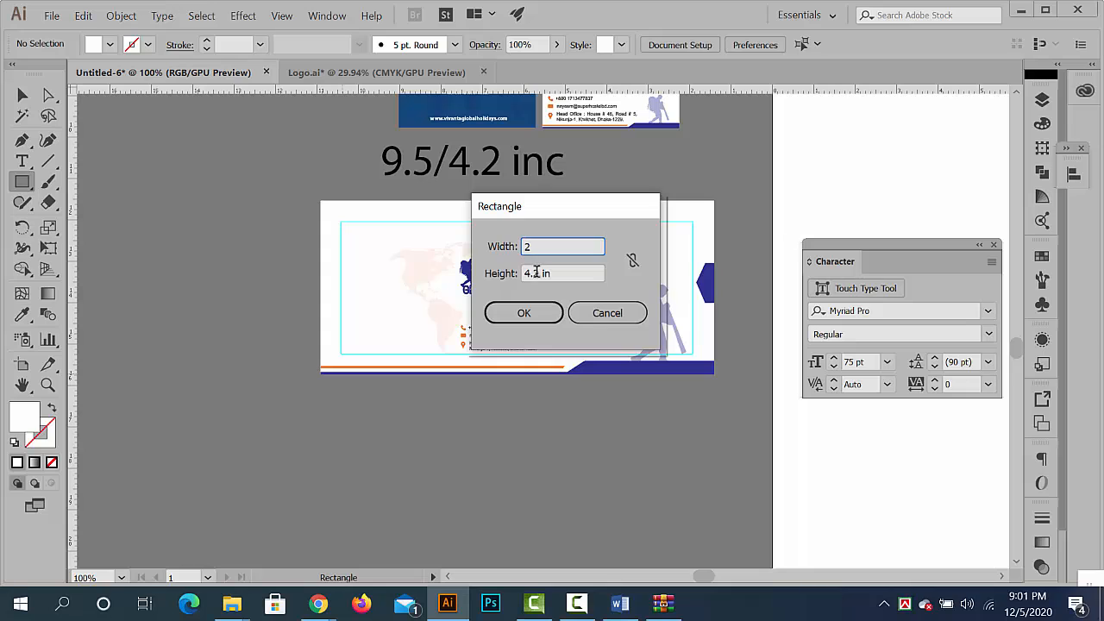
click(524, 312)
key(v)
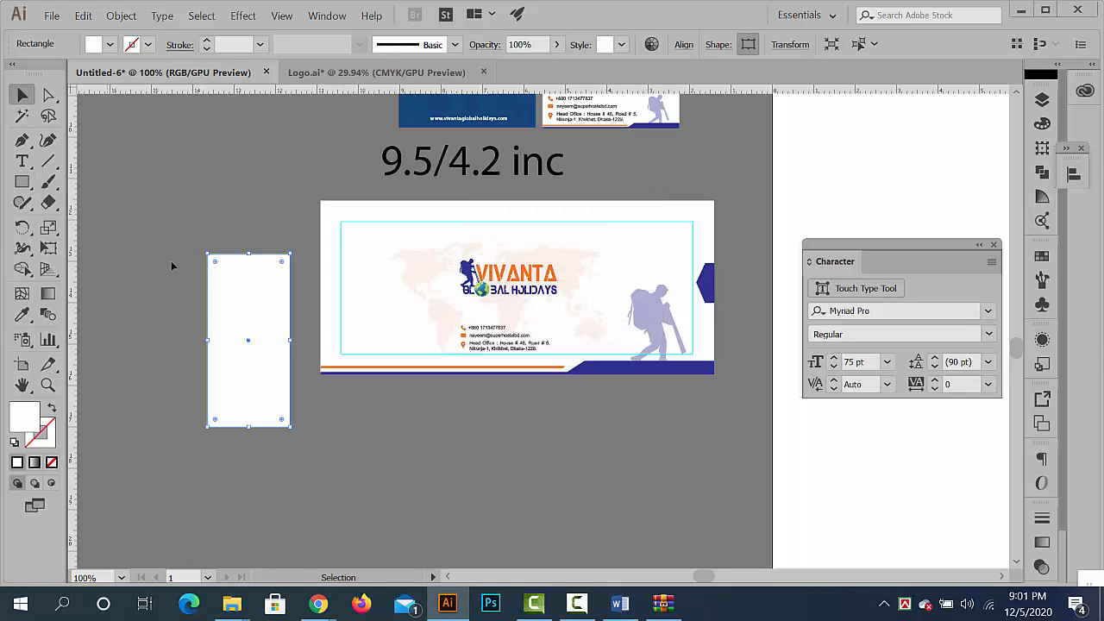
- Rotate the flap rectangle 90° so its long side is horizontal, keeping it beside the envelope
drag(259, 257, 191, 255)
click(120, 234)
drag(232, 214, 361, 335)
click(333, 357)
drag(290, 276, 347, 288)
drag(236, 268, 544, 184)
click(320, 264)
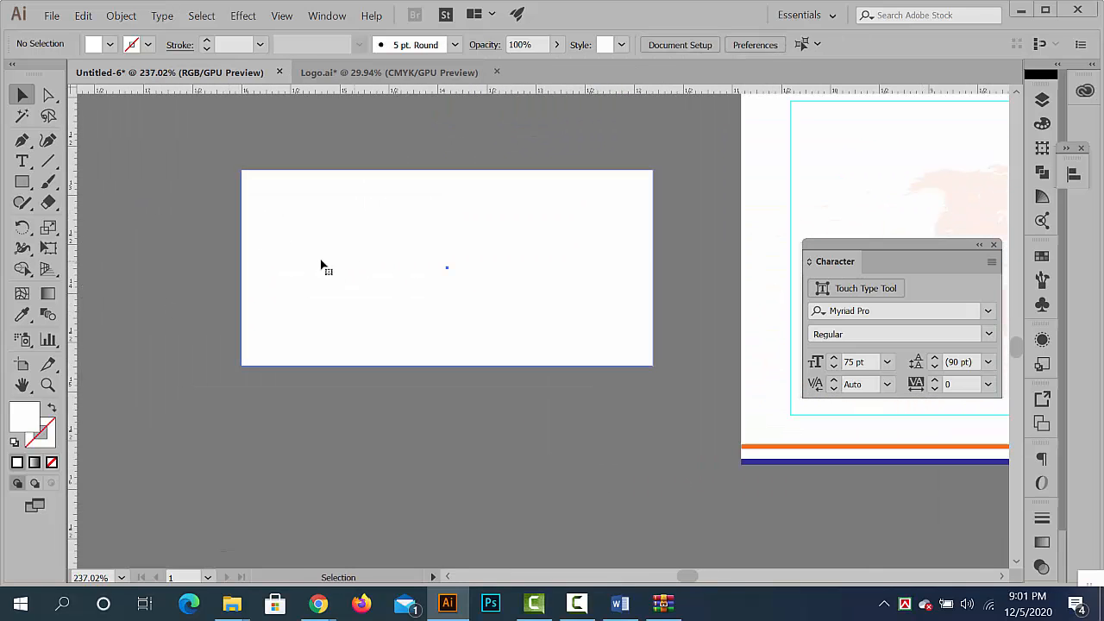
- Draw a curved Pen path from the flap rectangle's lower-left corner up past its top edge, with no fill and no stroke
key(p)
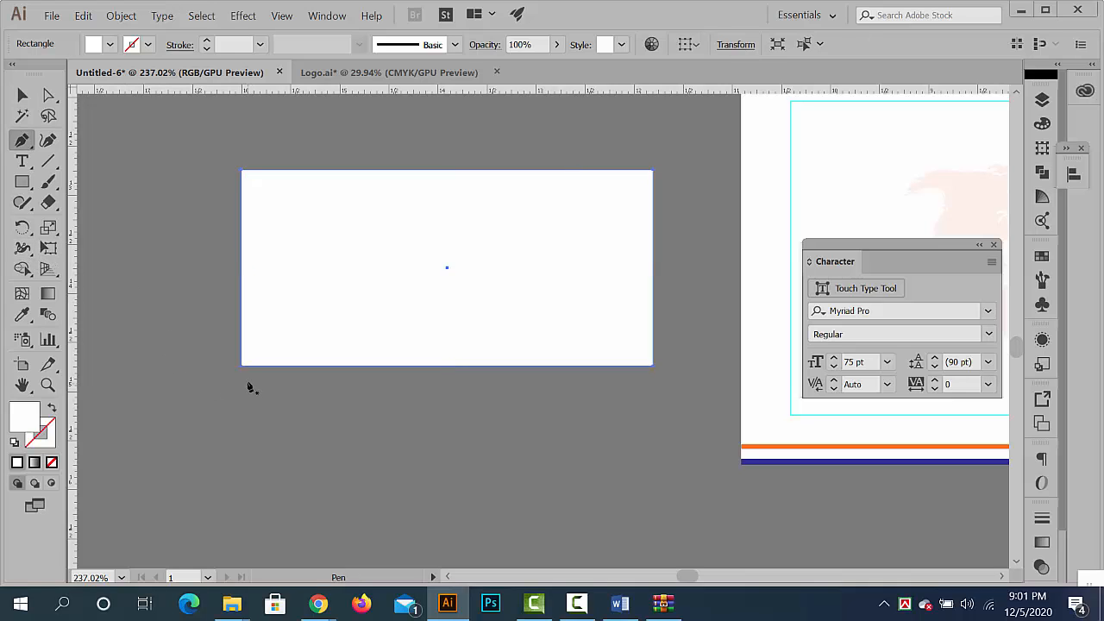
click(240, 383)
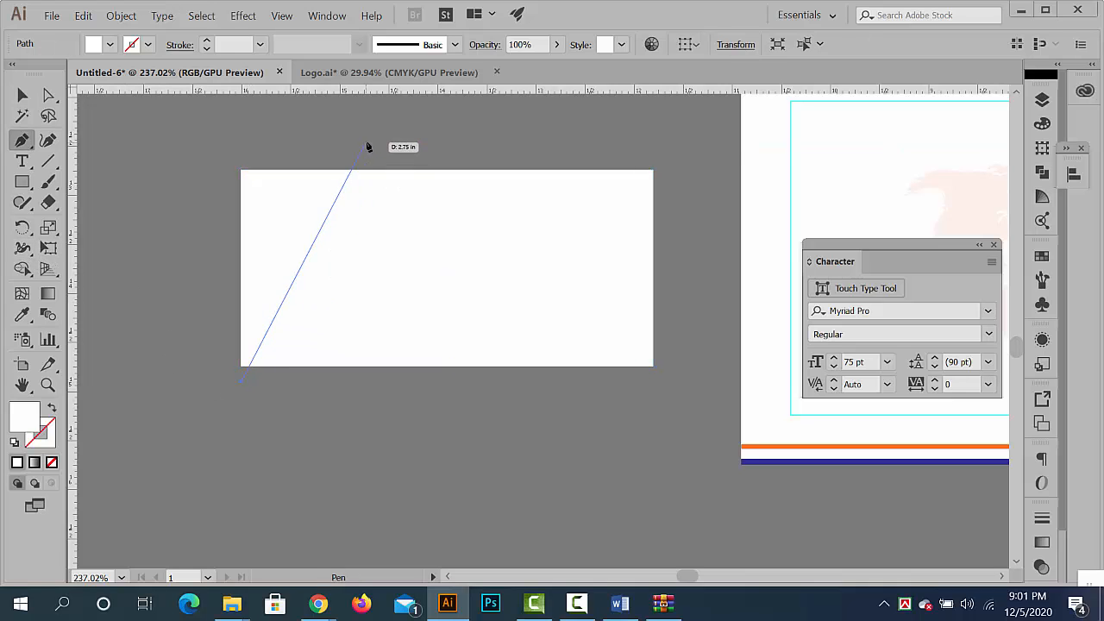
drag(370, 146, 401, 111)
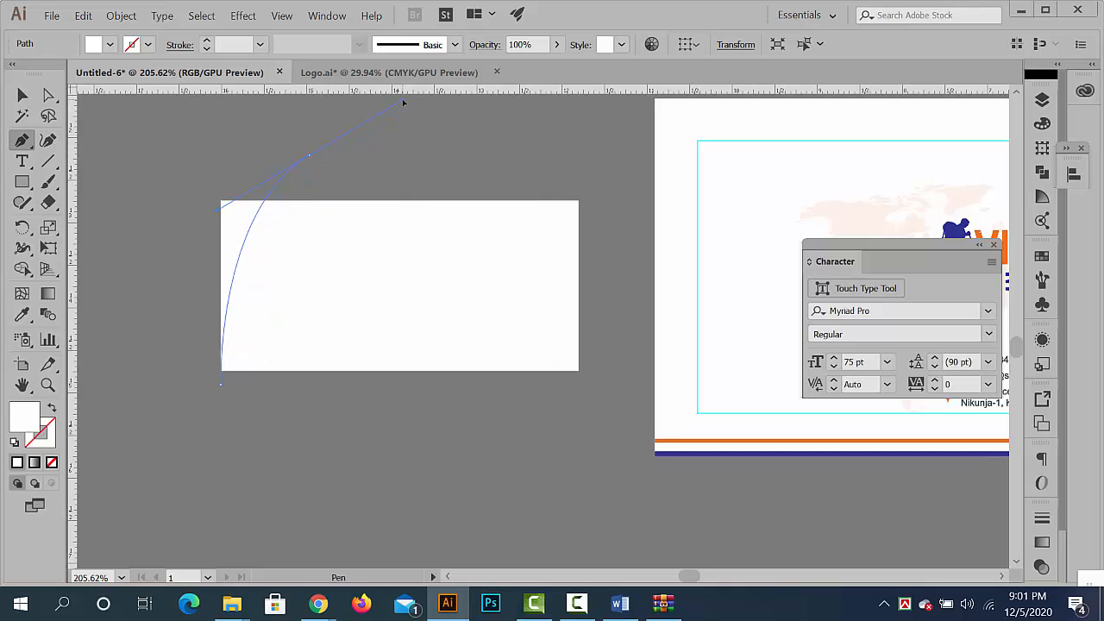
drag(402, 103, 404, 99)
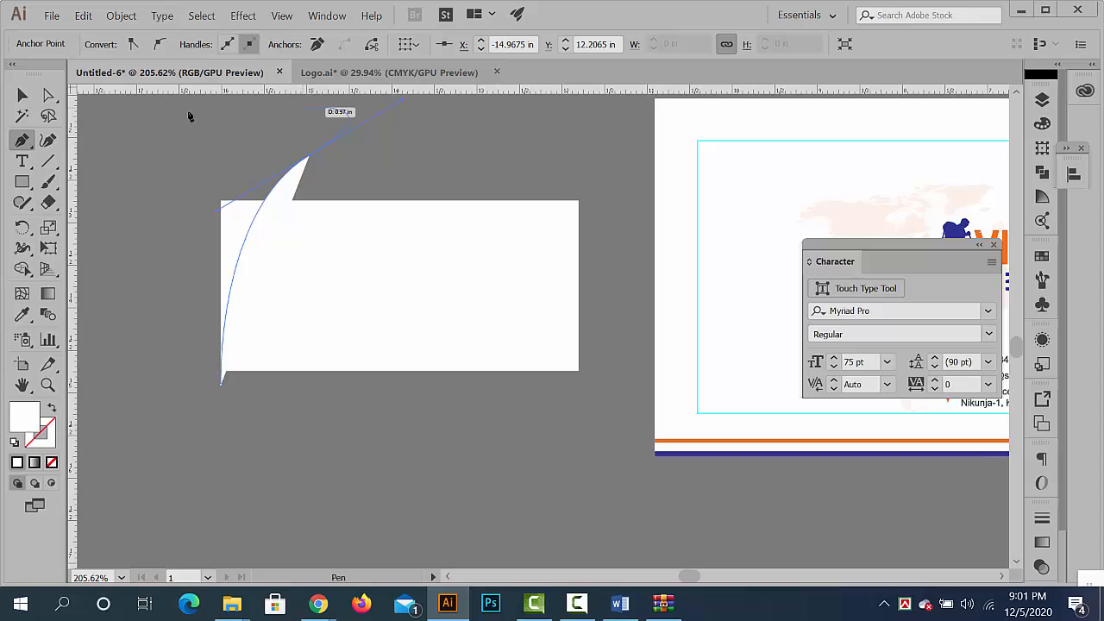
click(53, 410)
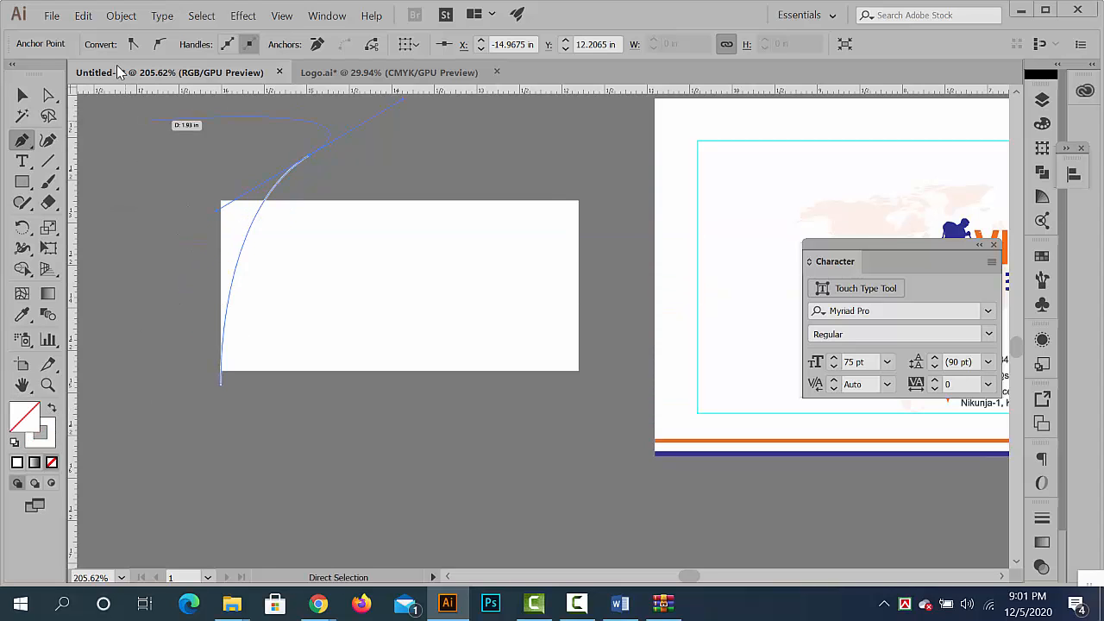
click(51, 444)
click(53, 461)
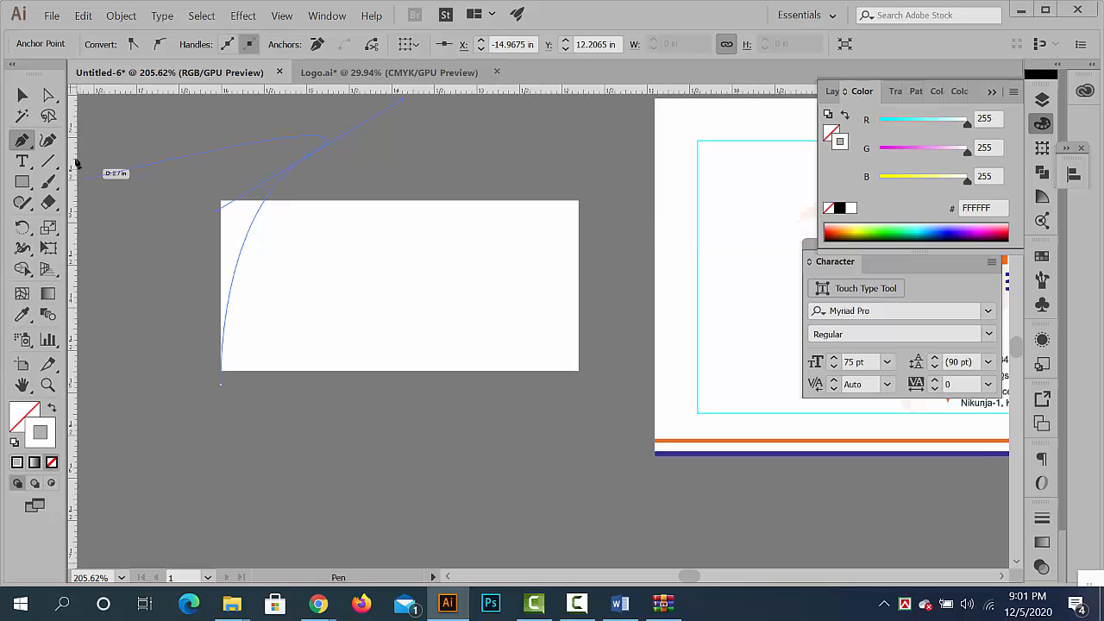
click(23, 95)
- Try to reflect the curve and move it to the flap rectangle's right end
mouse_move(250, 151)
mouse_down()
mouse_move(359, 198)
mouse_move(266, 231)
mouse_up()
right_click(308, 222)
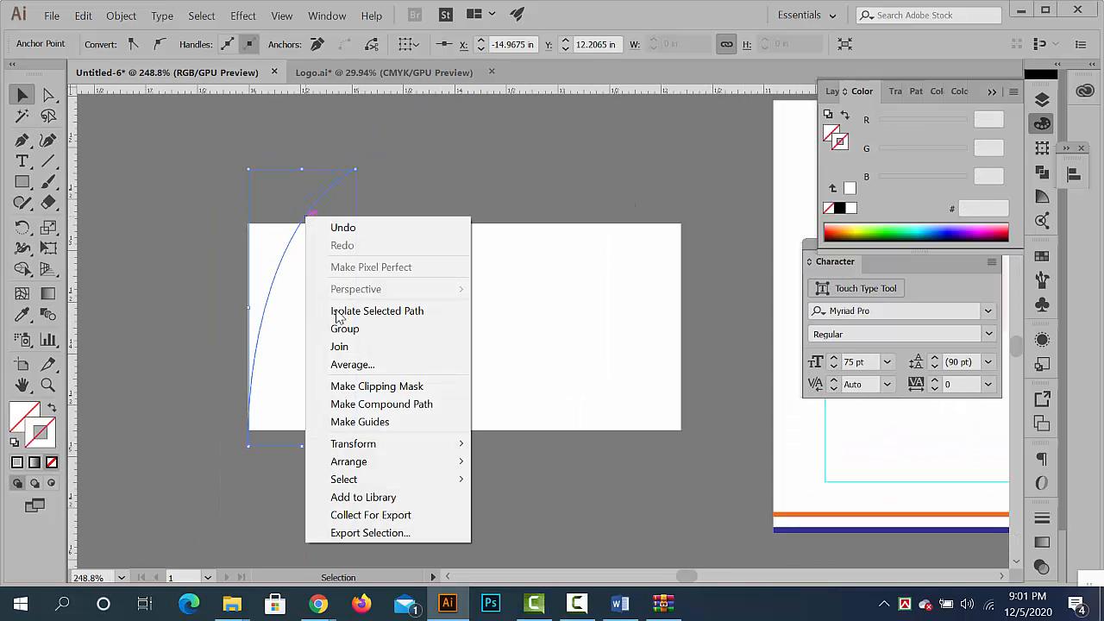
mouse_move(362, 447)
click(552, 501)
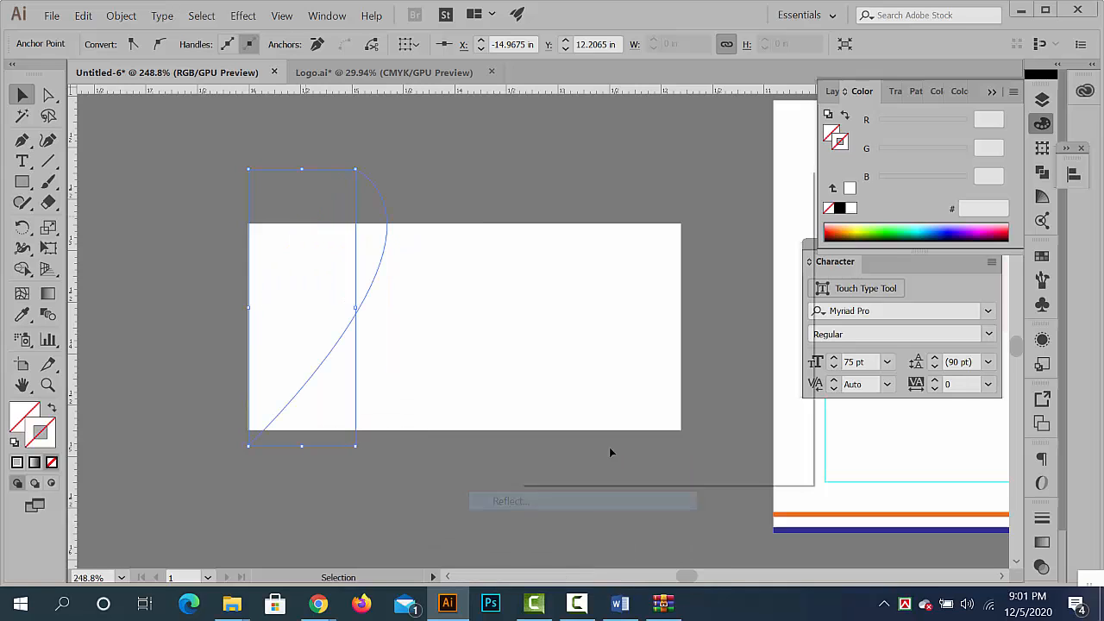
key(Return)
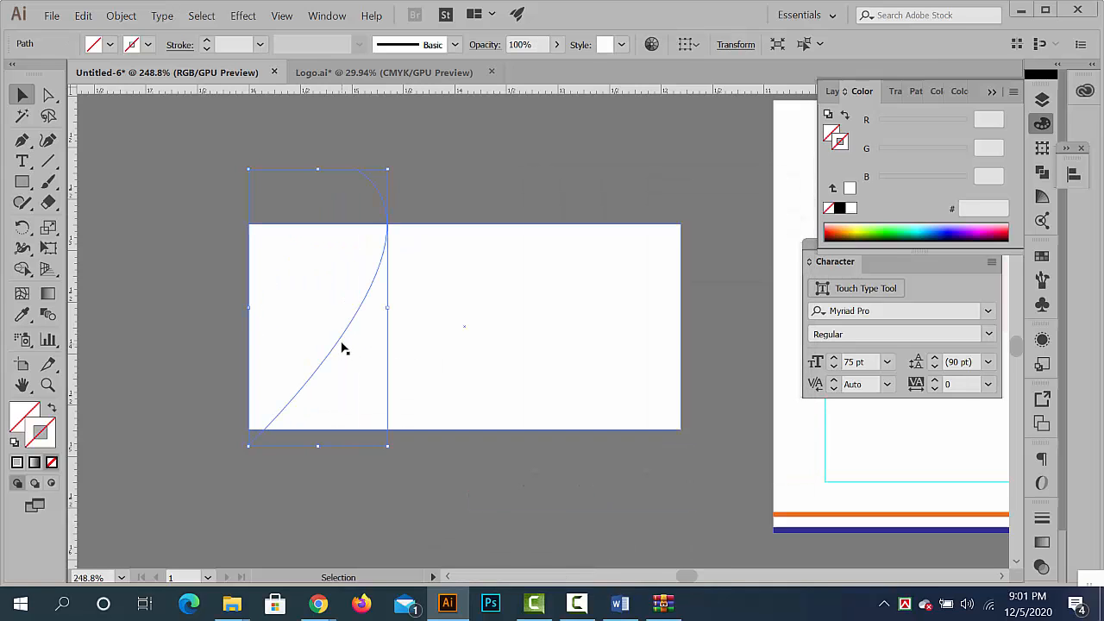
drag(345, 346, 653, 368)
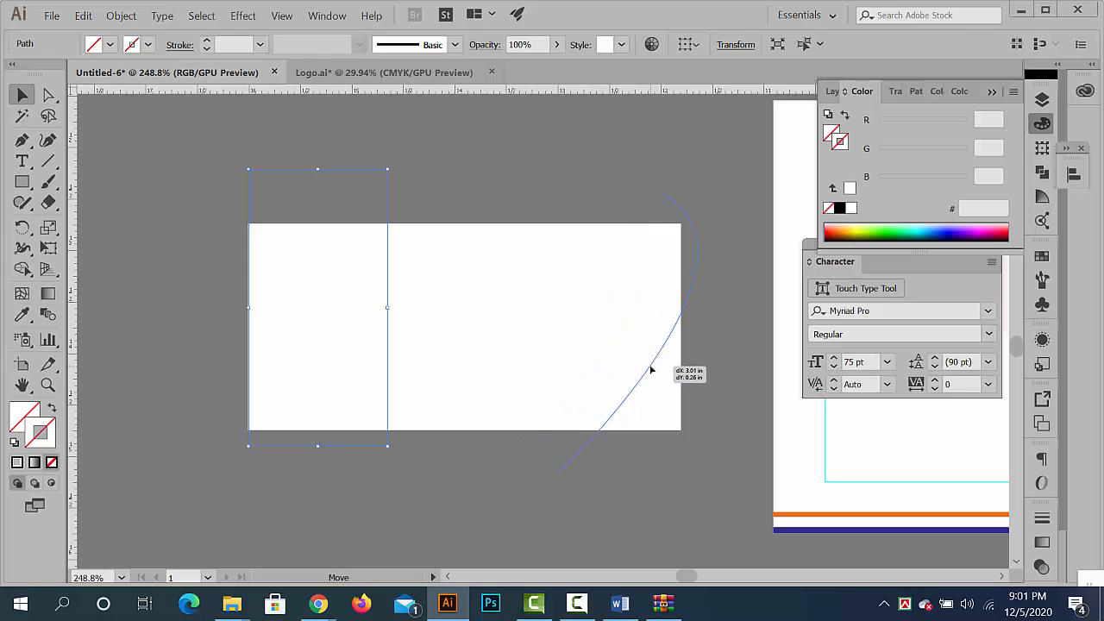
key(ctrl+z)
key(ctrl+z)
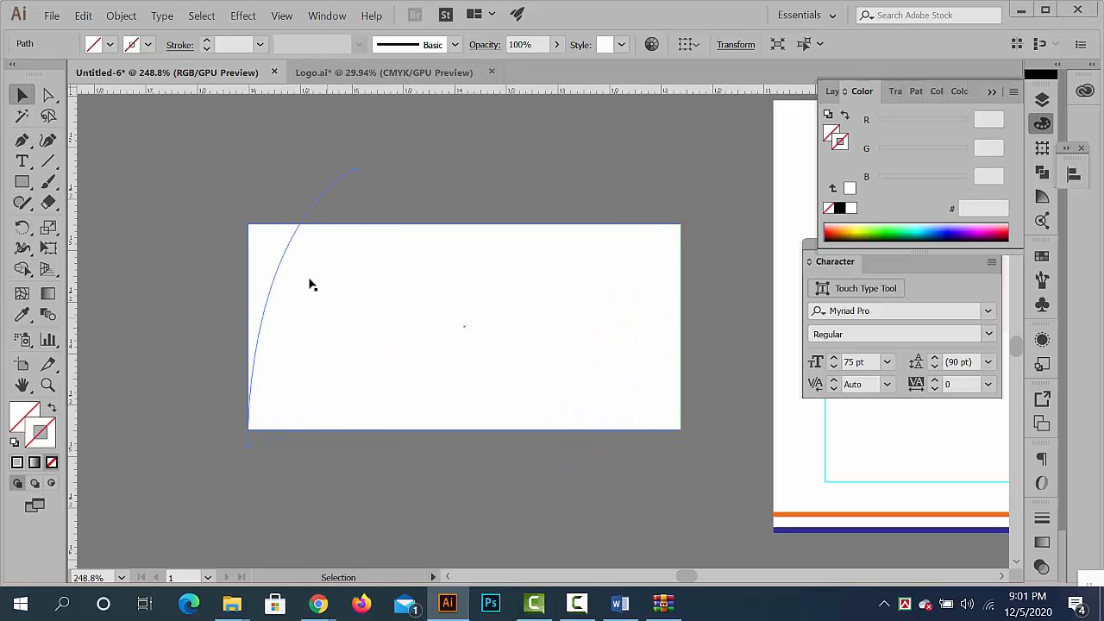
- Reflect a copy of the curve across the vertical axis and align it with the flap rectangle's right edge
click(309, 210)
right_click(311, 210)
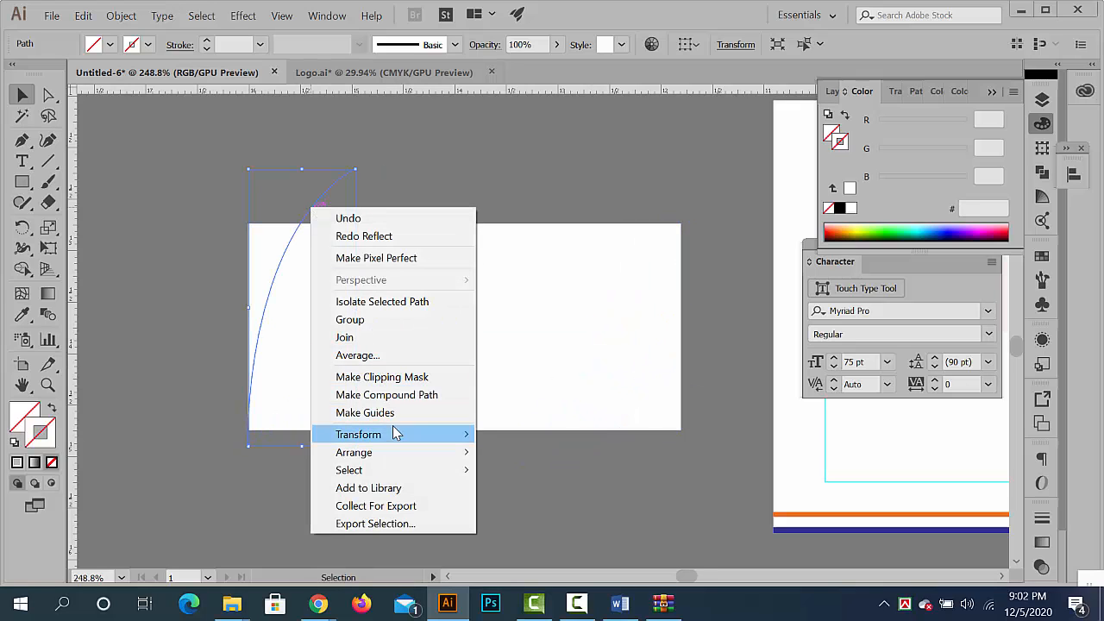
mouse_move(394, 434)
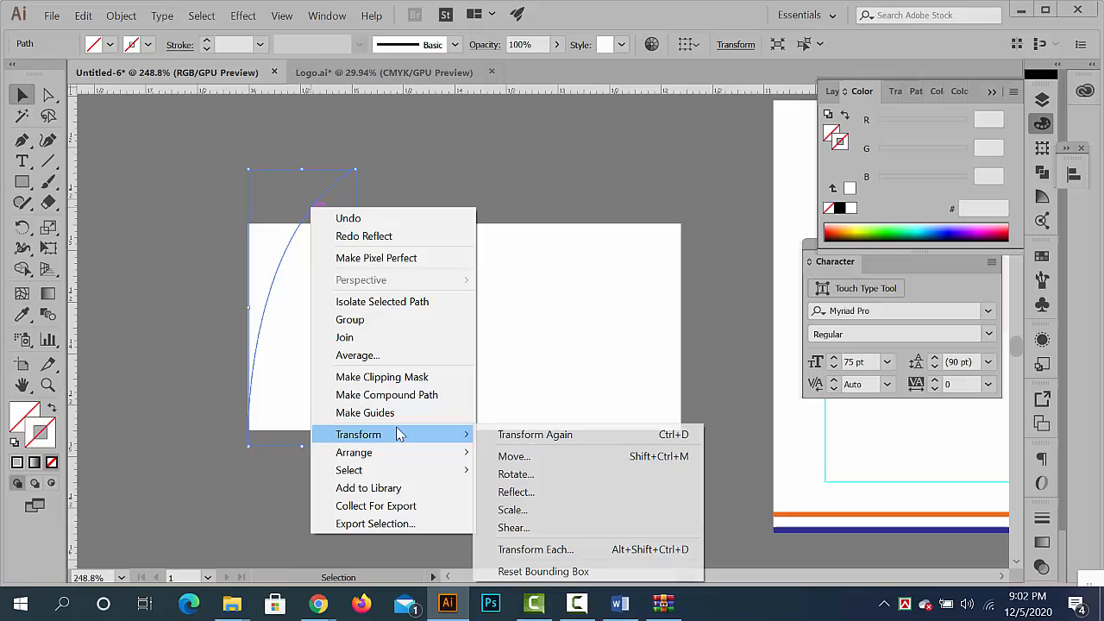
click(584, 491)
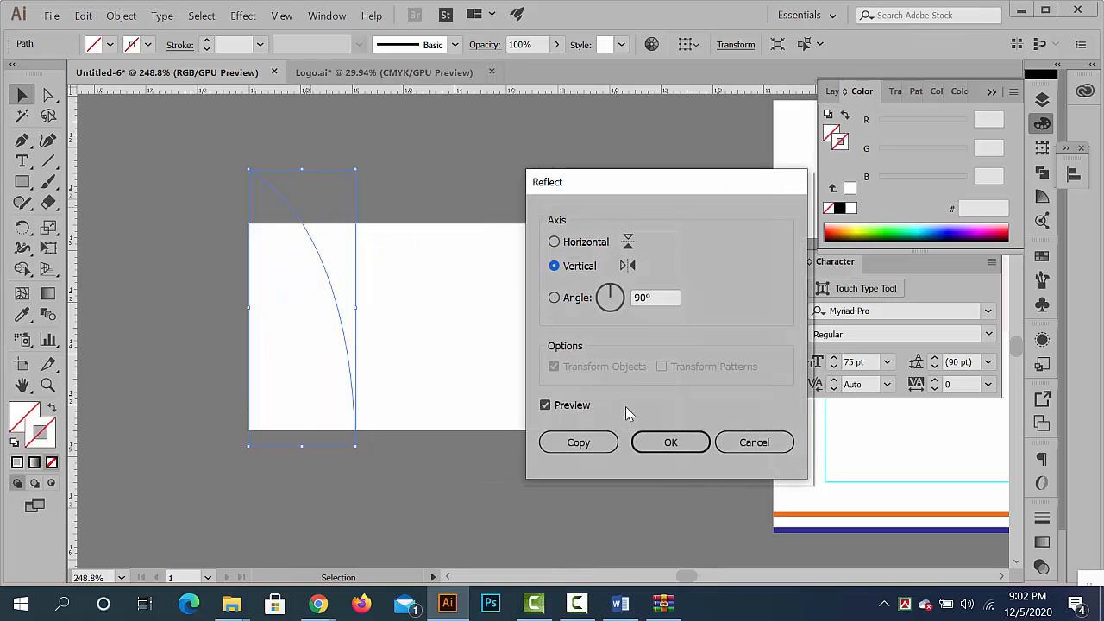
click(555, 243)
click(560, 268)
click(578, 442)
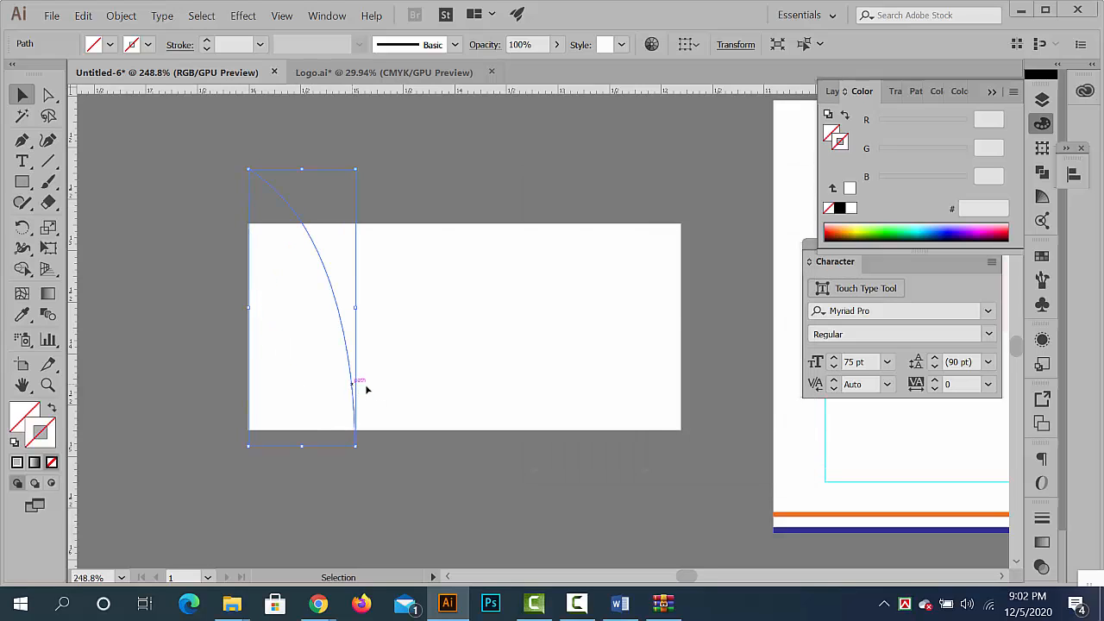
drag(365, 390, 676, 394)
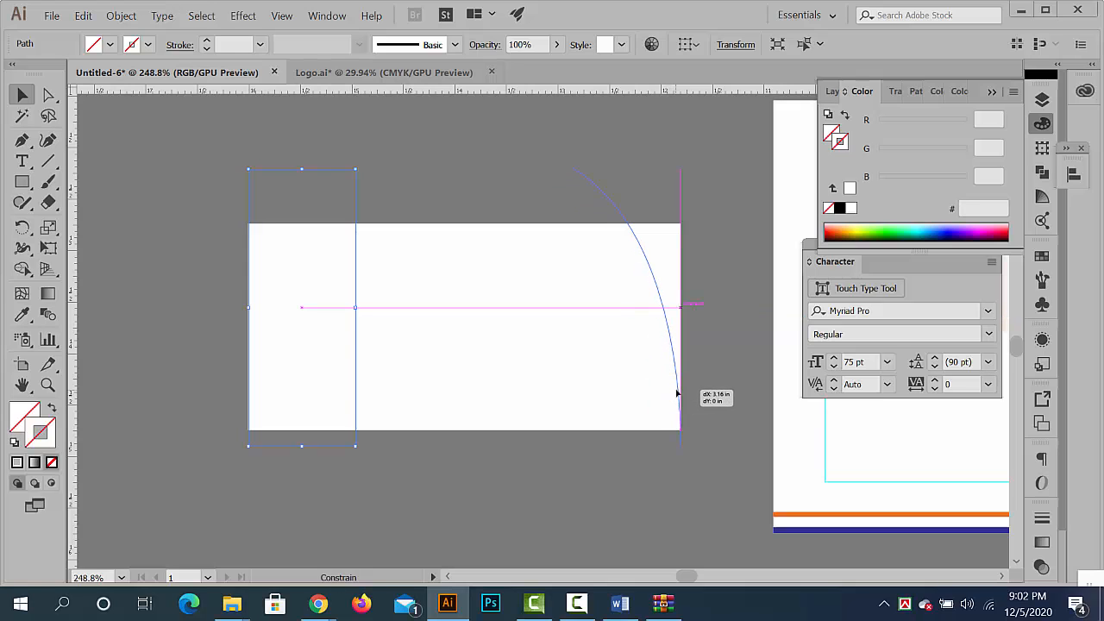
- Divide the flap rectangle along both curves with Pathfinder and ungroup the resulting pieces
click(746, 453)
scroll(746, 453, down, 3)
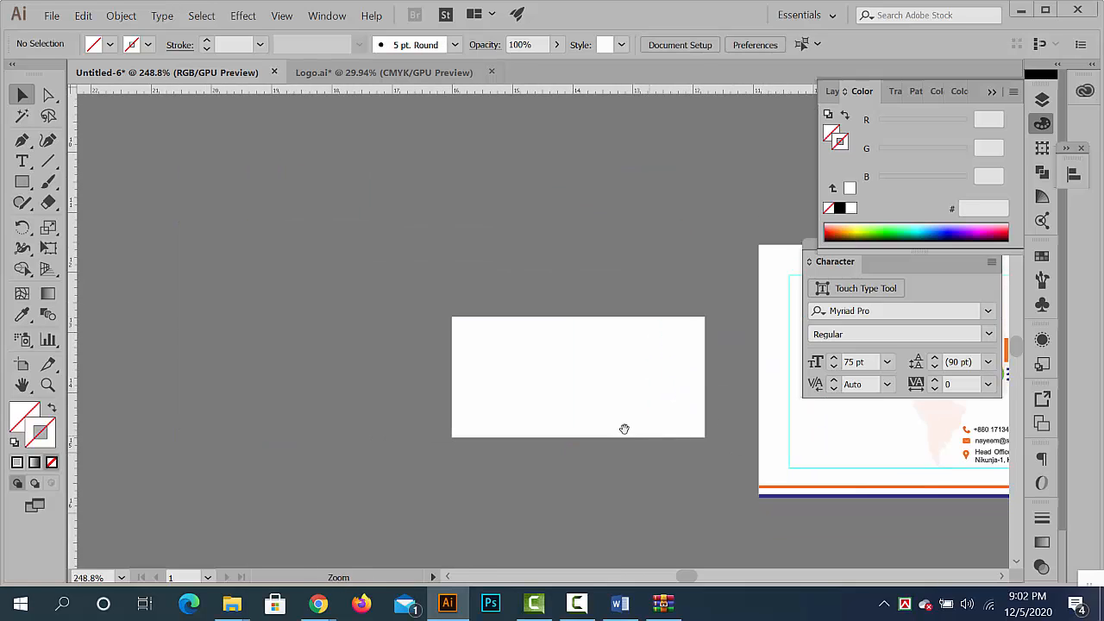
mouse_move(624, 429)
mouse_down()
mouse_move(514, 381)
mouse_move(625, 434)
mouse_up()
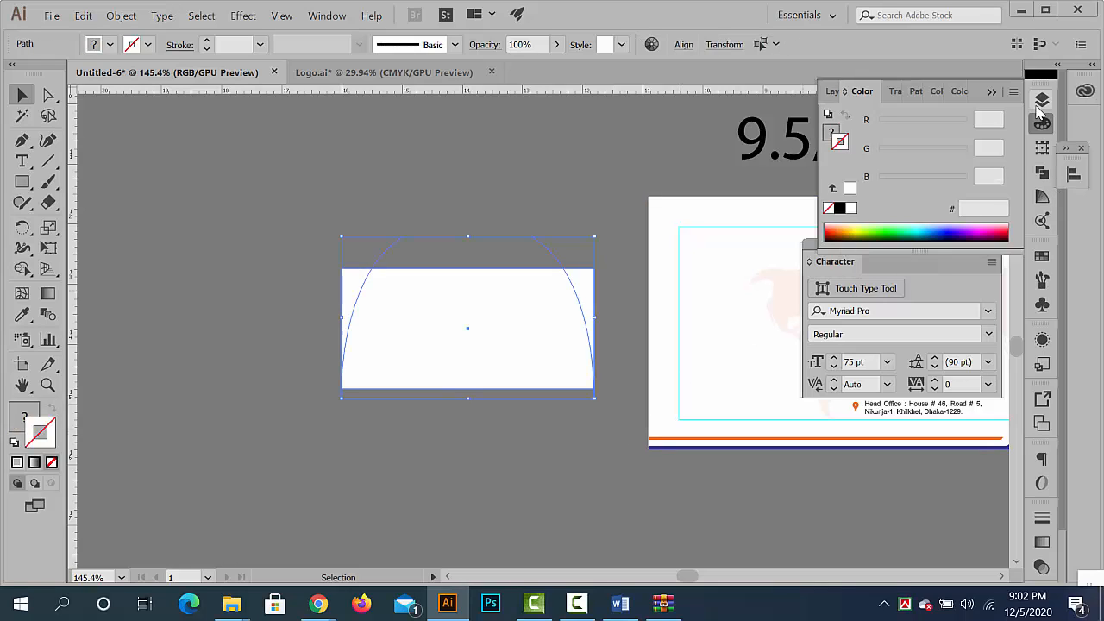
click(1042, 101)
click(1041, 103)
click(1043, 172)
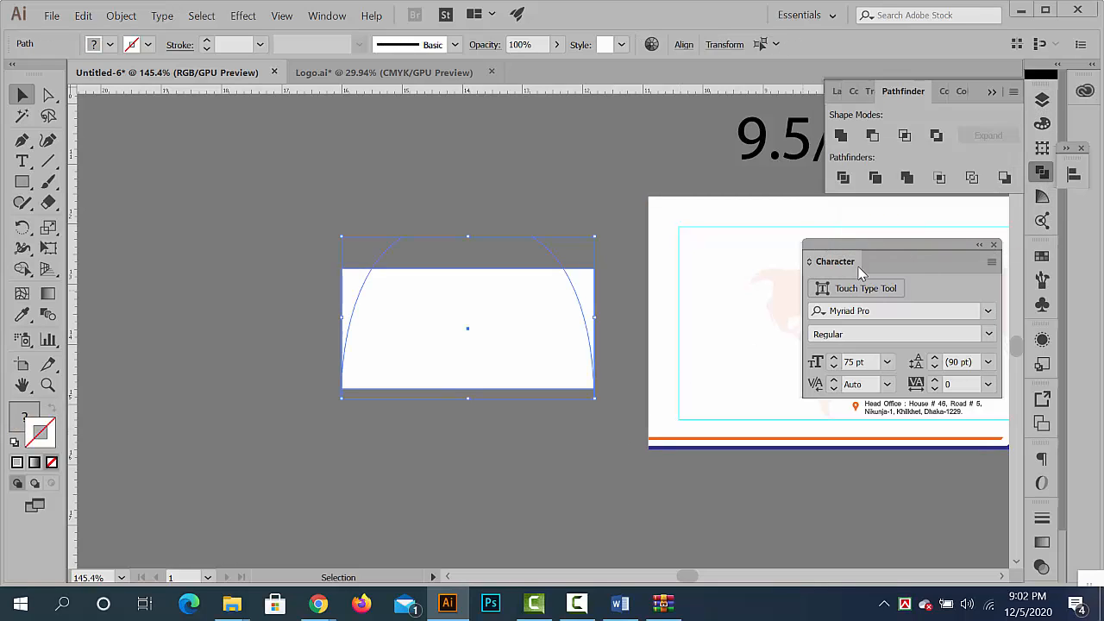
click(845, 180)
right_click(489, 316)
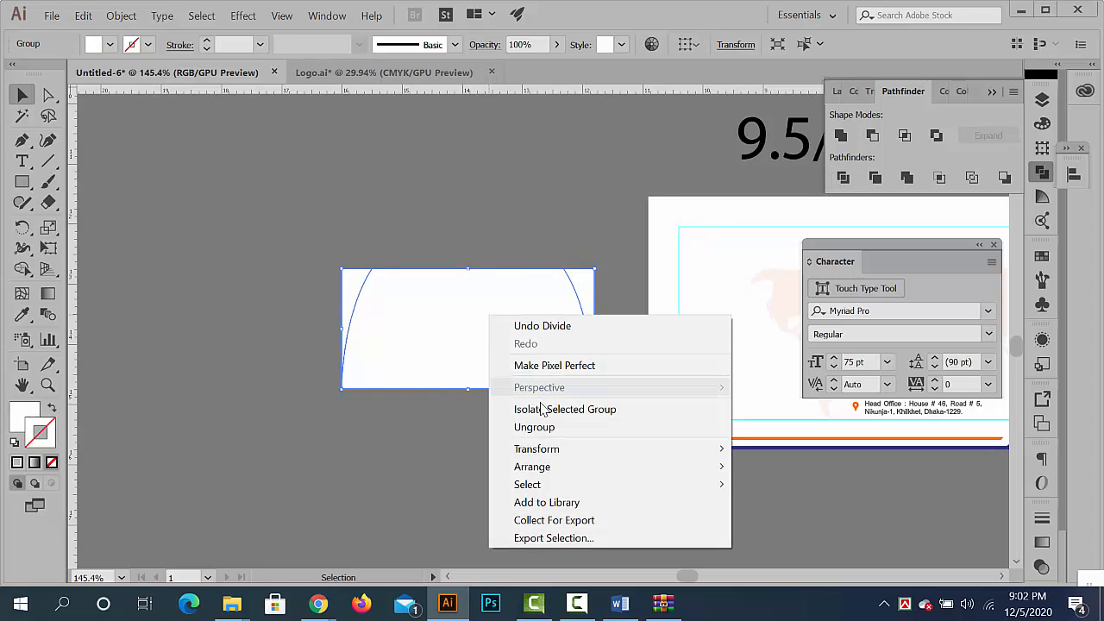
click(544, 428)
- Delete the two corner pieces outside the curves at the flap's left and right ends
click(306, 273)
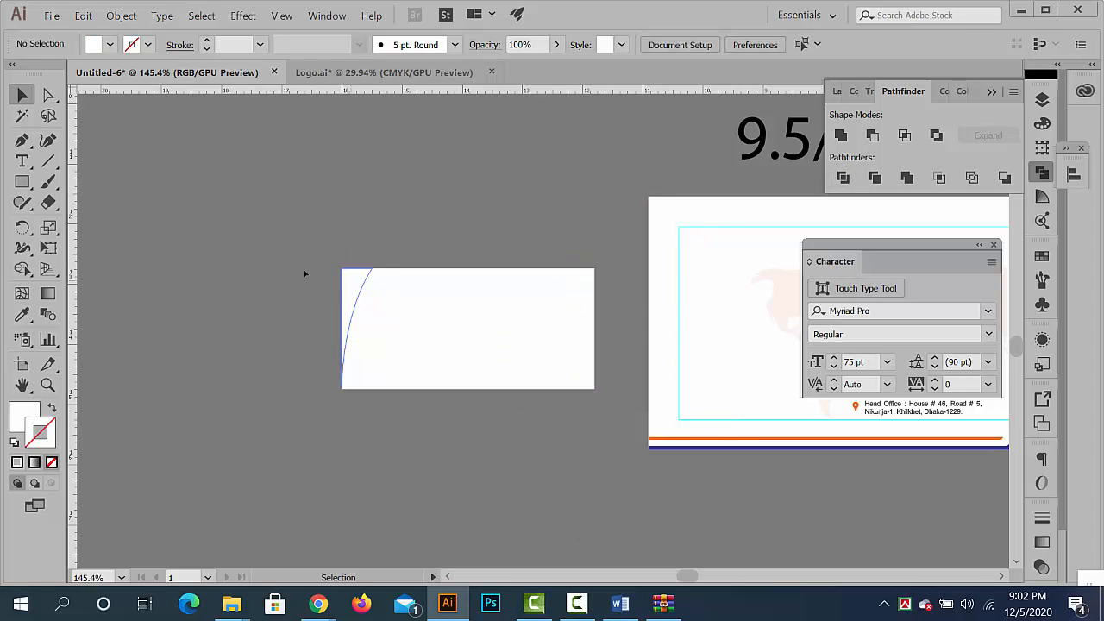
drag(352, 284, 225, 250)
key(Delete)
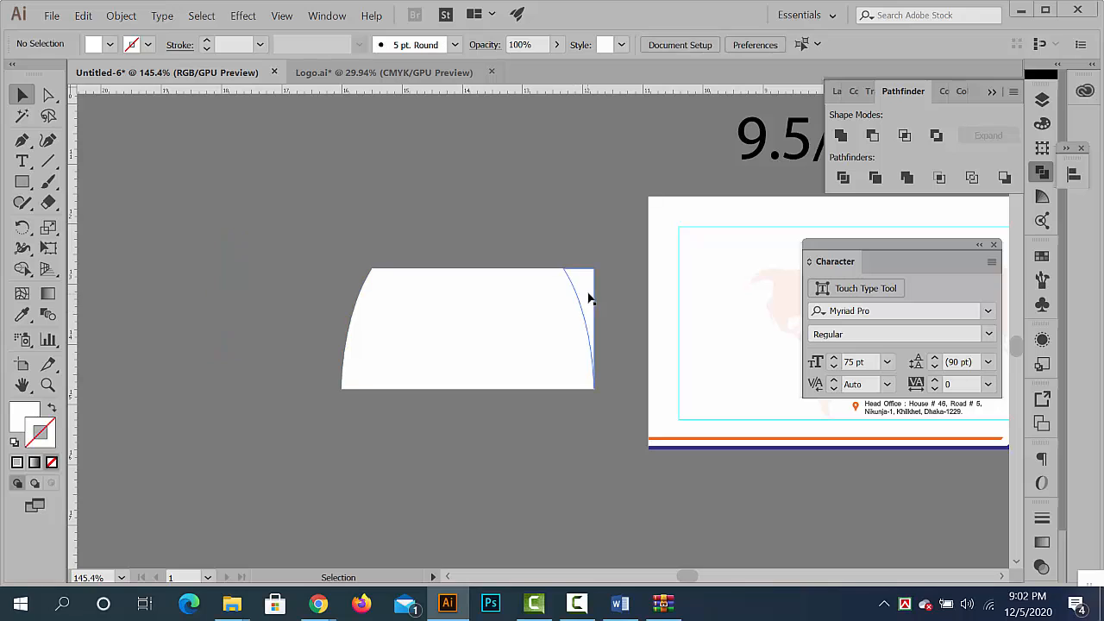
drag(590, 298, 622, 207)
key(Delete)
- Rotate the flap 90° counterclockwise and snap its straight long edge flush against the envelope's left edge
drag(516, 333, 461, 308)
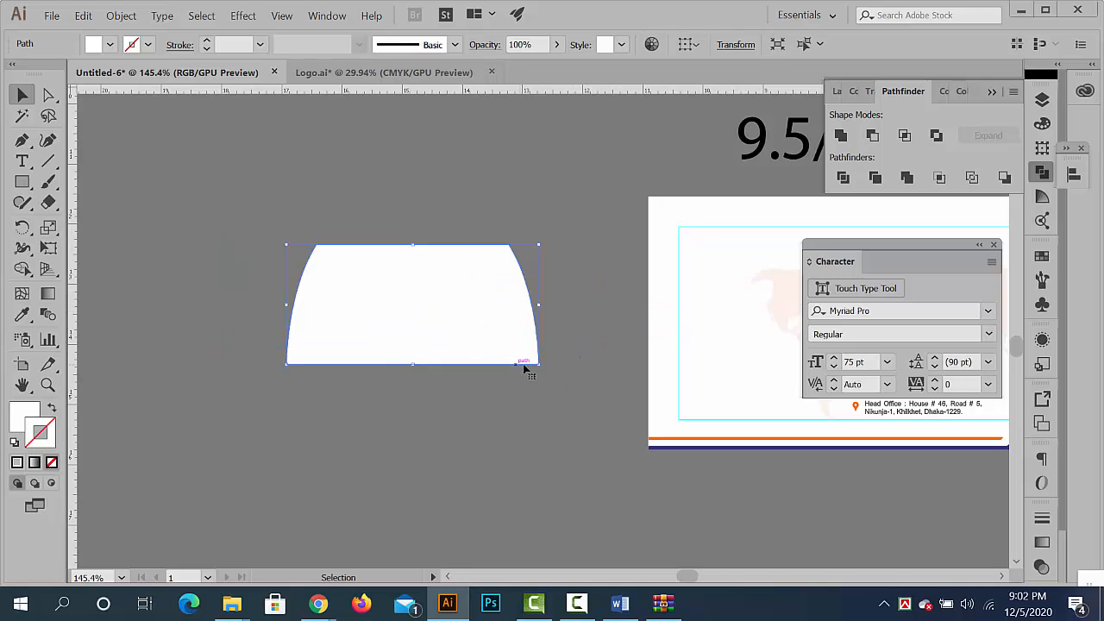
drag(540, 371, 483, 207)
click(561, 291)
scroll(493, 282, down, 1)
drag(393, 289, 512, 229)
scroll(631, 288, up, 8)
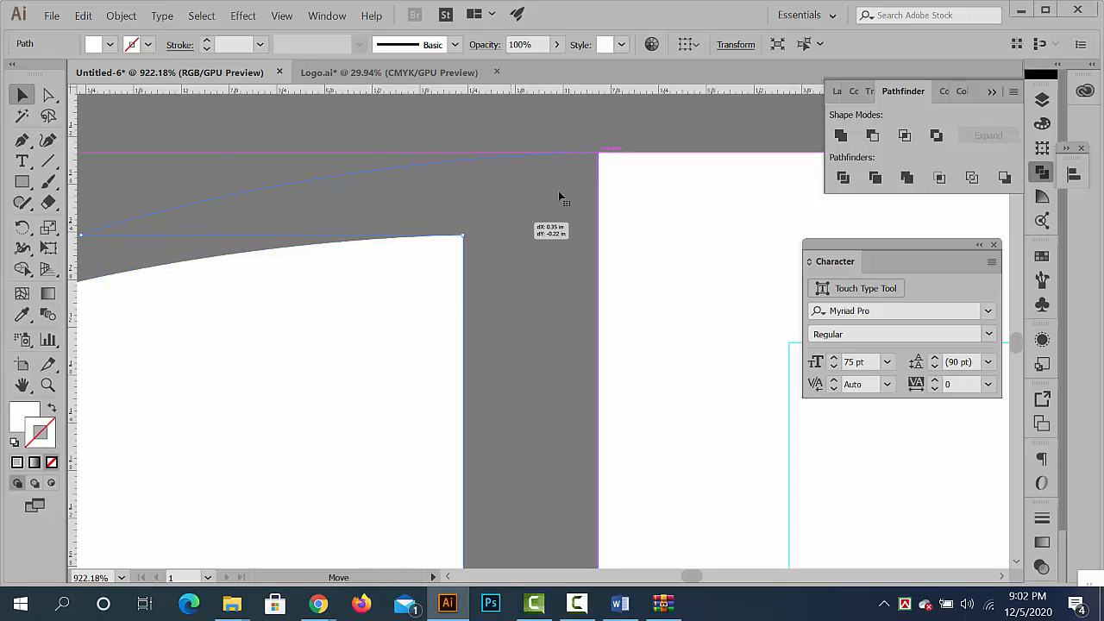
drag(558, 199, 654, 130)
scroll(402, 190, down, 12)
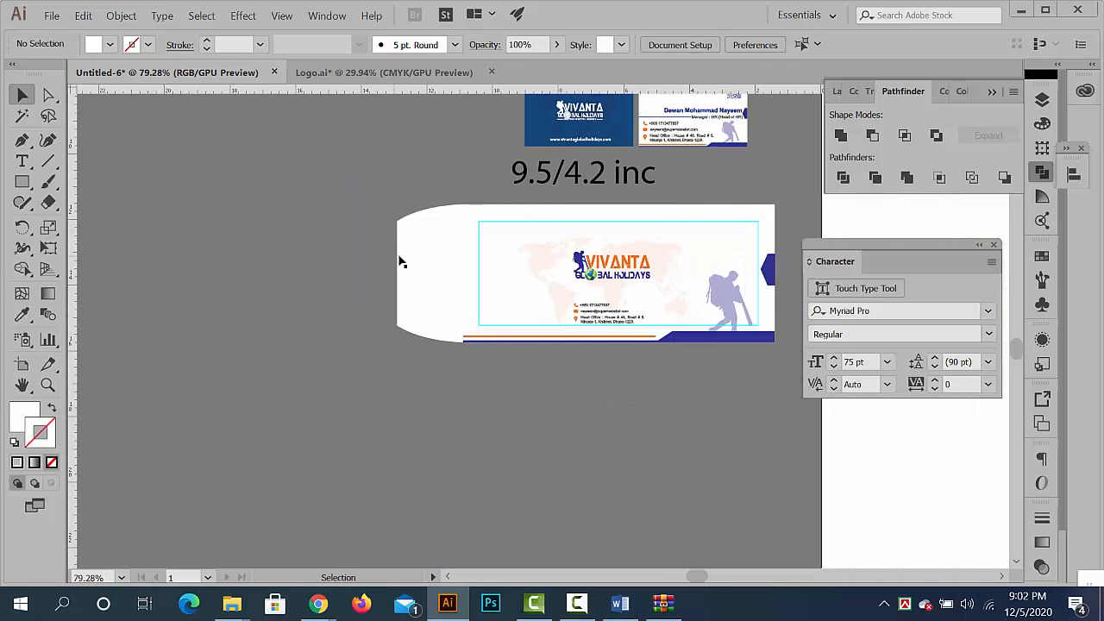
- Fill the flap with the dark blue sampled from the envelope's bottom band using the Eyedropper
click(401, 261)
click(21, 316)
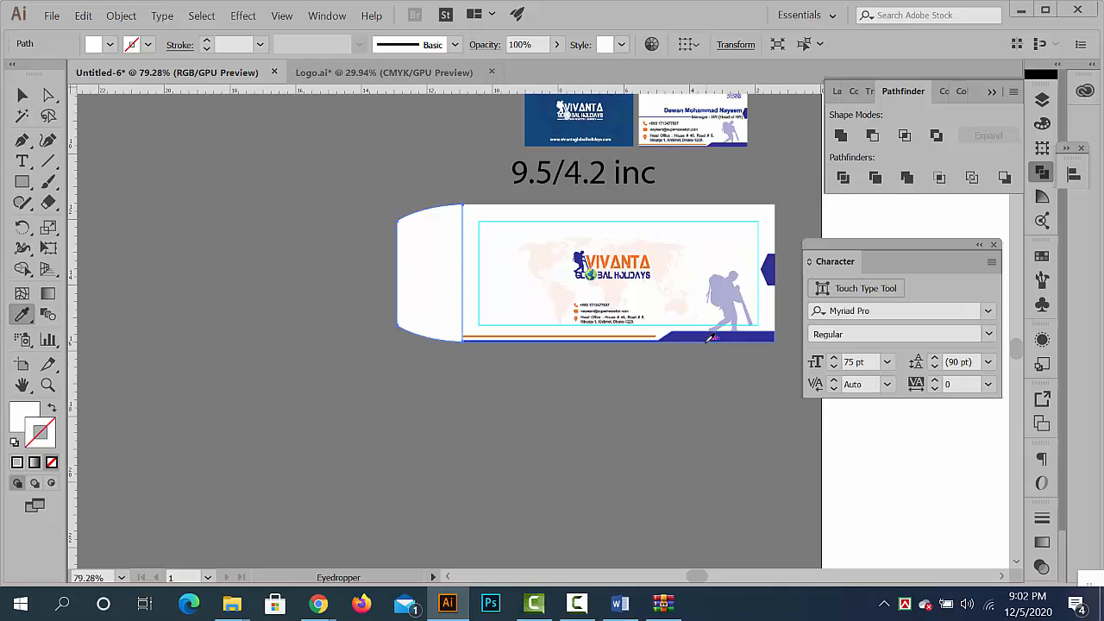
click(707, 338)
click(21, 95)
click(474, 431)
scroll(635, 291, up, 2)
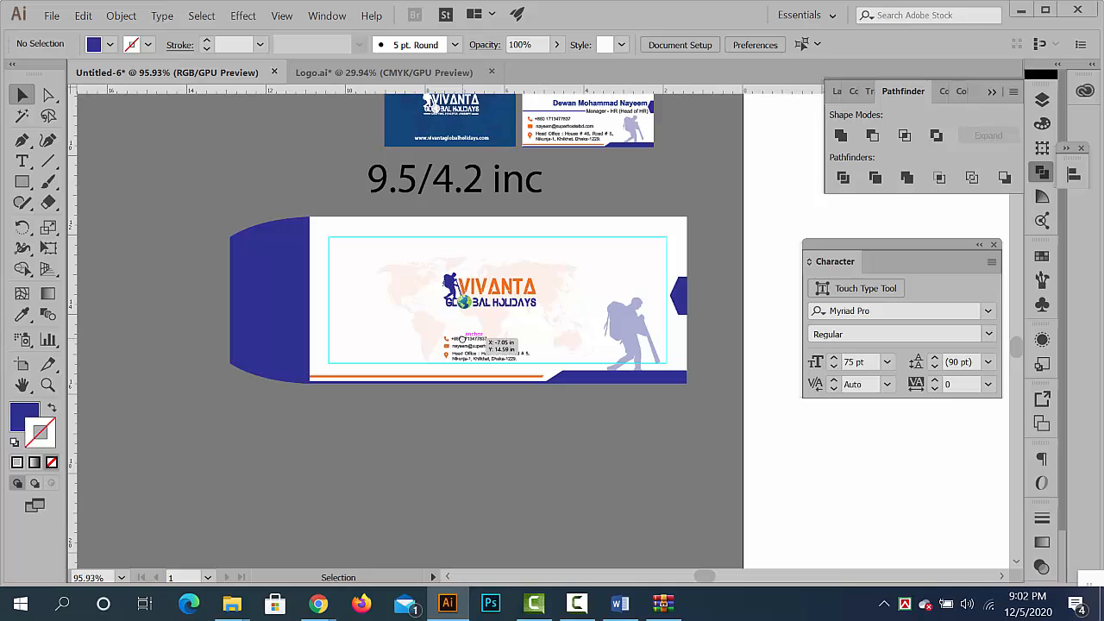
- Try to move the whole envelope artwork with its flap lower on the canvas
scroll(641, 371, down, 2)
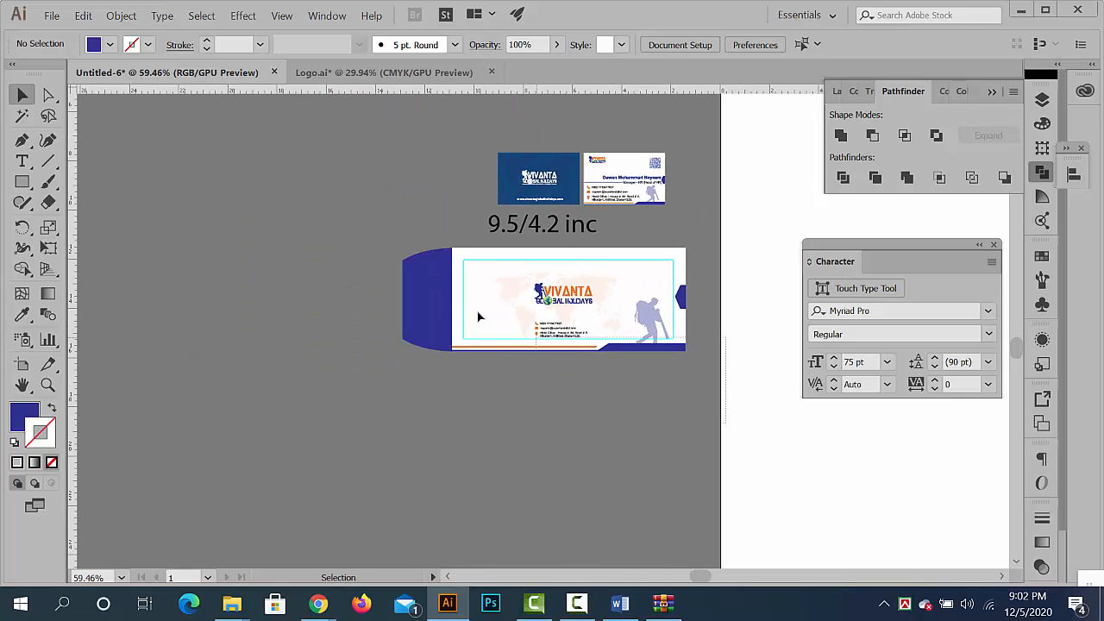
drag(428, 270, 312, 450)
click(409, 357)
key(space)
drag(424, 353, 413, 189)
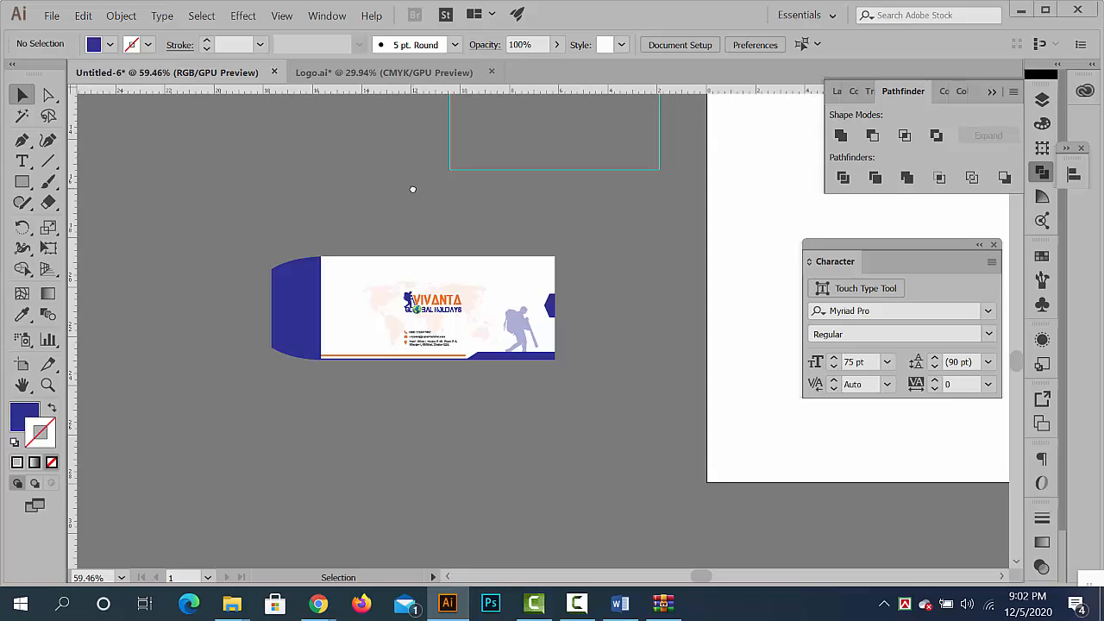
key(ctrl+z)
- Unlock the guides and move the whole envelope artwork with its flap and guides to empty canvas farther down and left
right_click(480, 305)
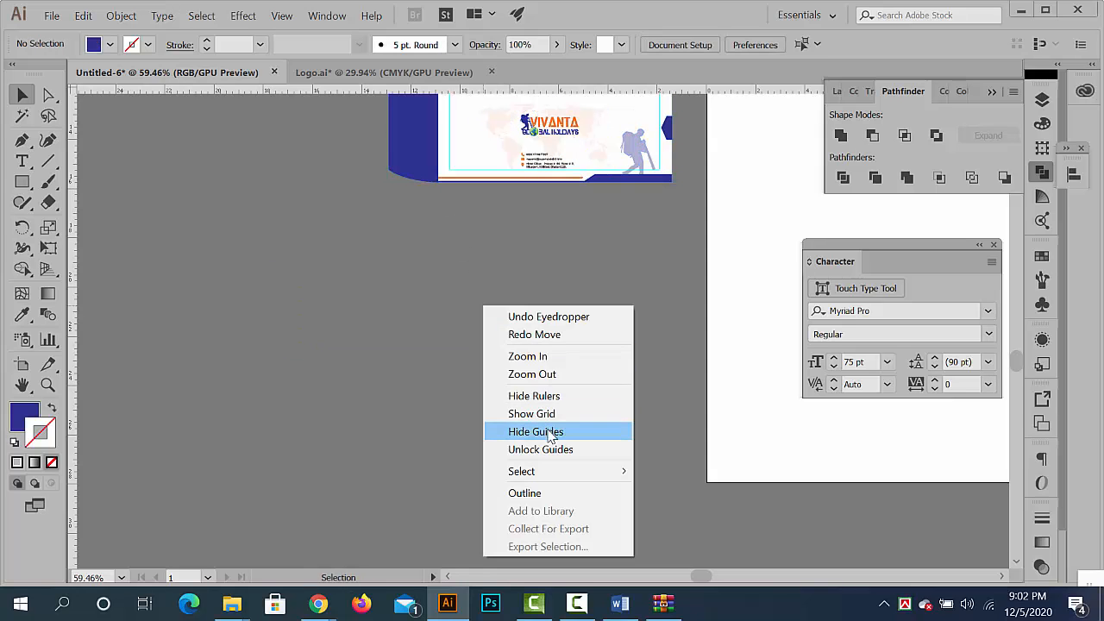
click(540, 449)
scroll(498, 340, down, 3)
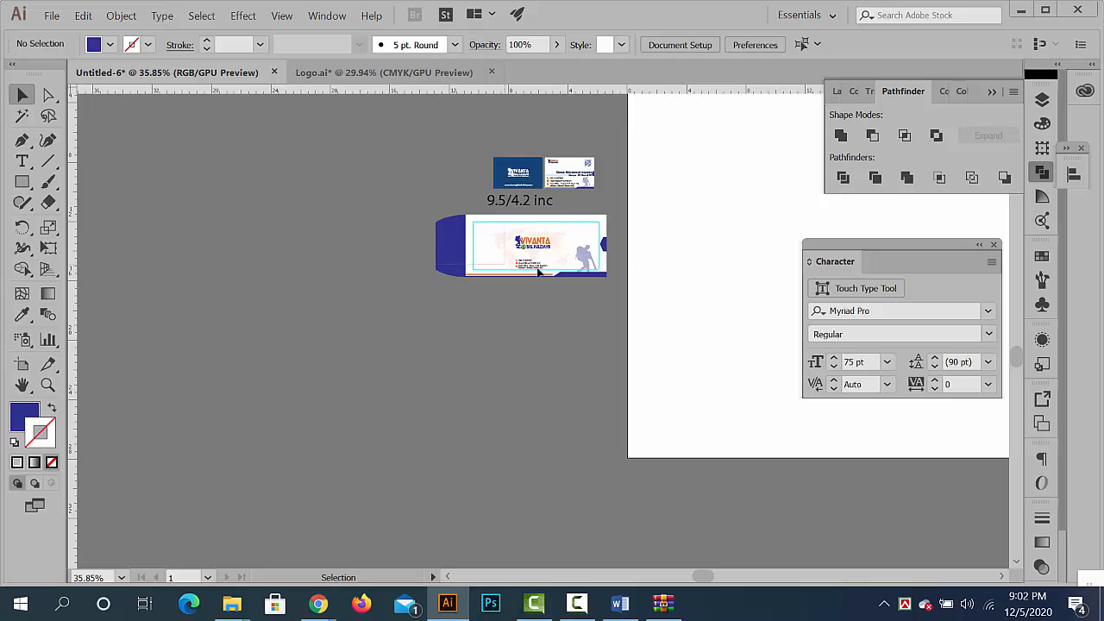
click(603, 252)
drag(551, 273, 464, 308)
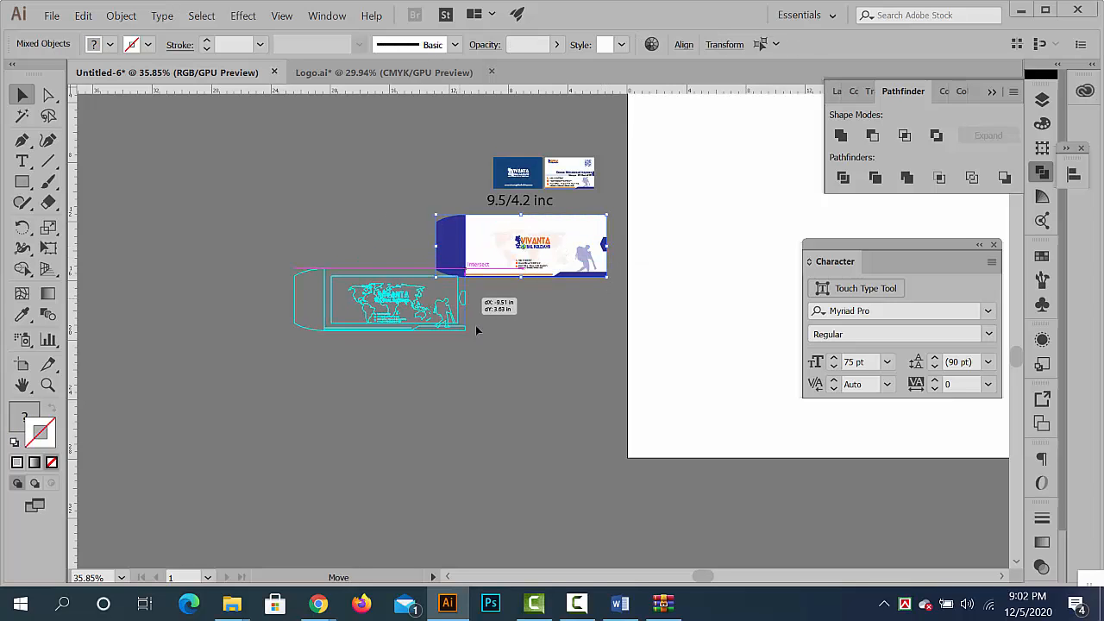
click(476, 327)
drag(359, 285, 535, 340)
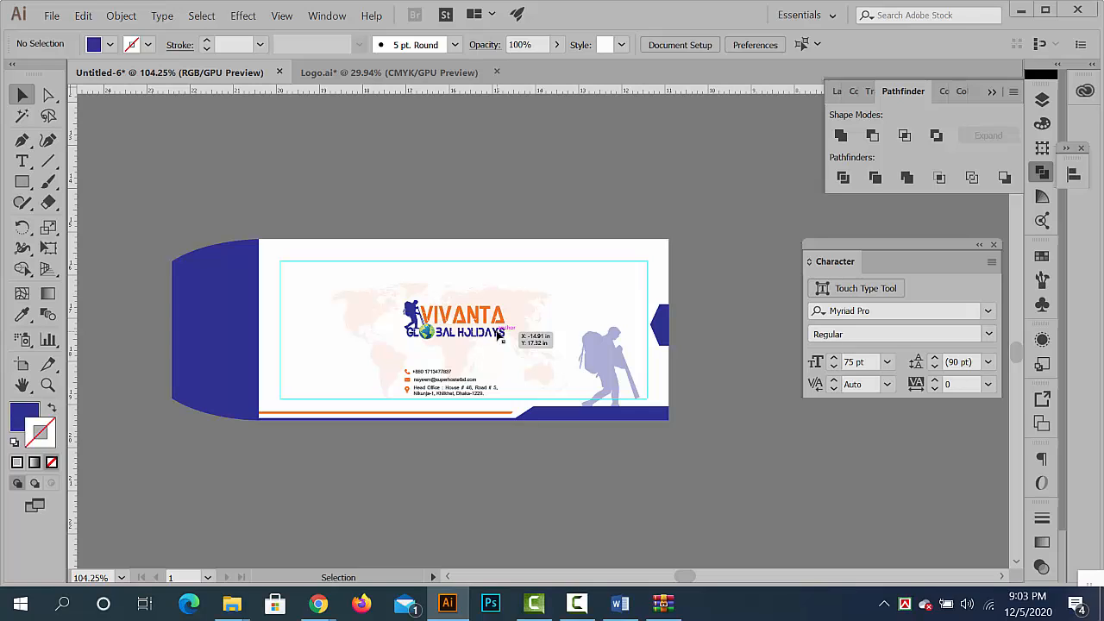
click(22, 181)
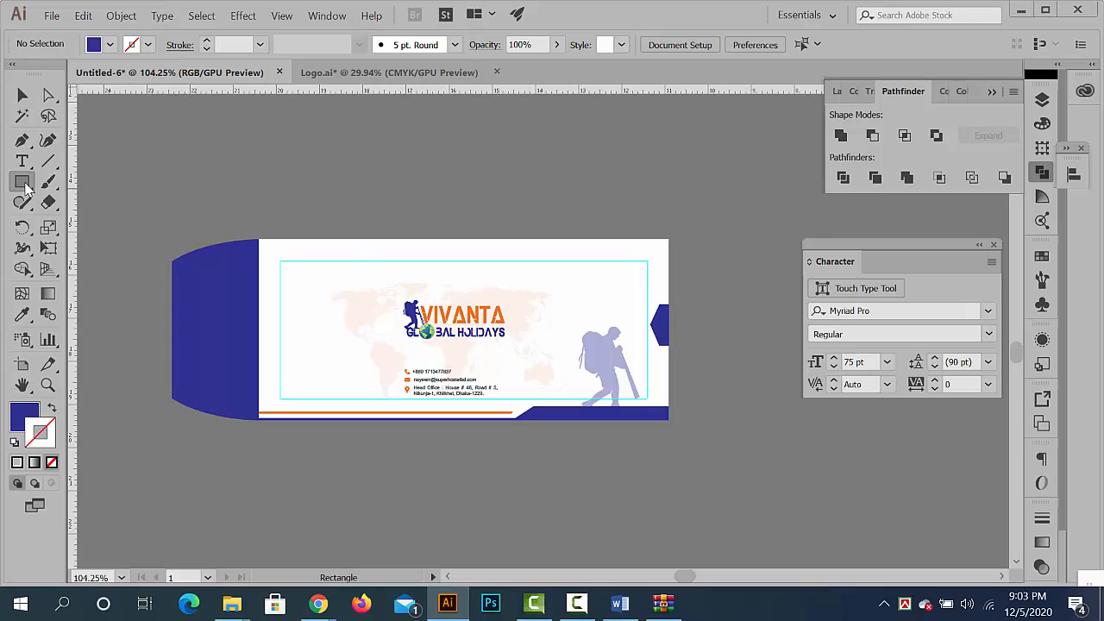
click(478, 207)
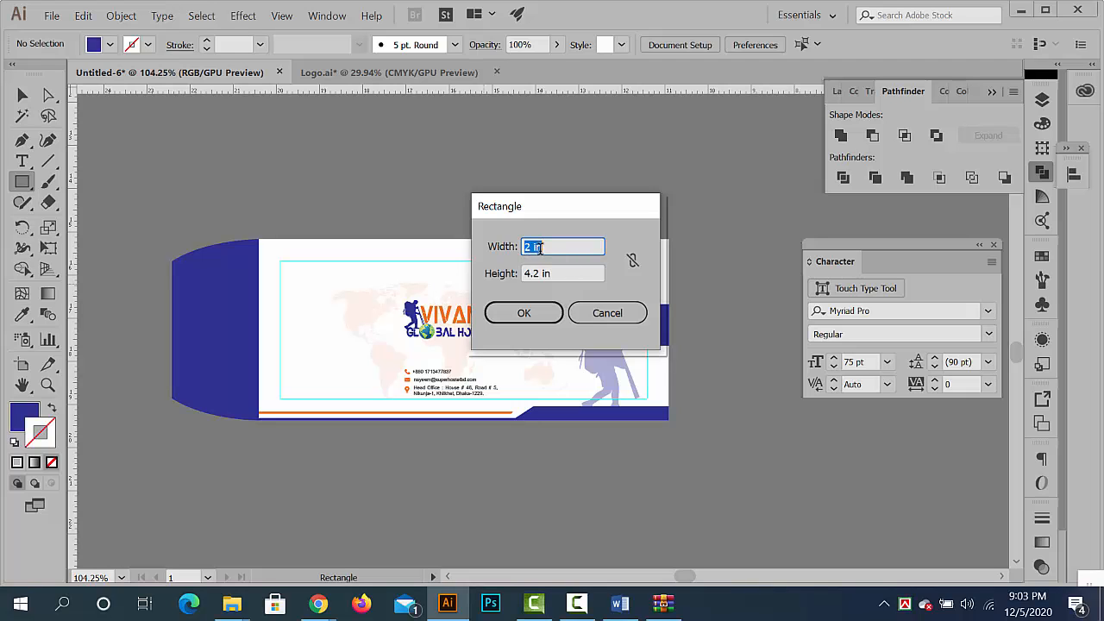
click(608, 313)
click(21, 99)
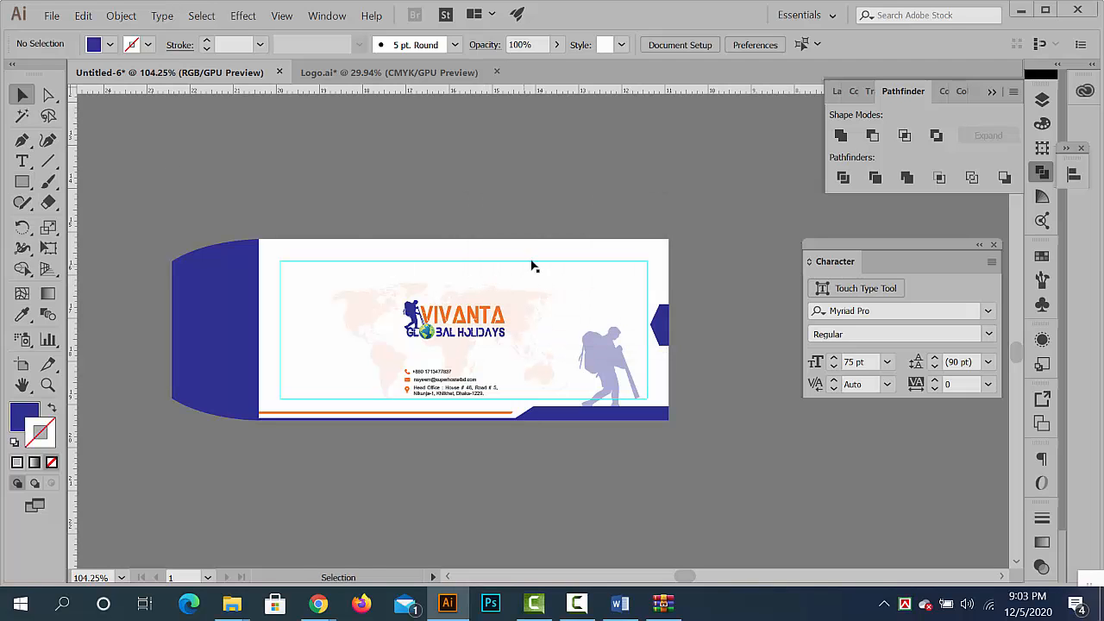
- Duplicate the envelope's white base rectangle below the artwork and extend the copy's bottom edge downward to make it taller
scroll(532, 267, down, 4)
drag(406, 248, 405, 418)
scroll(389, 239, up, 2)
click(367, 236)
drag(409, 355, 395, 237)
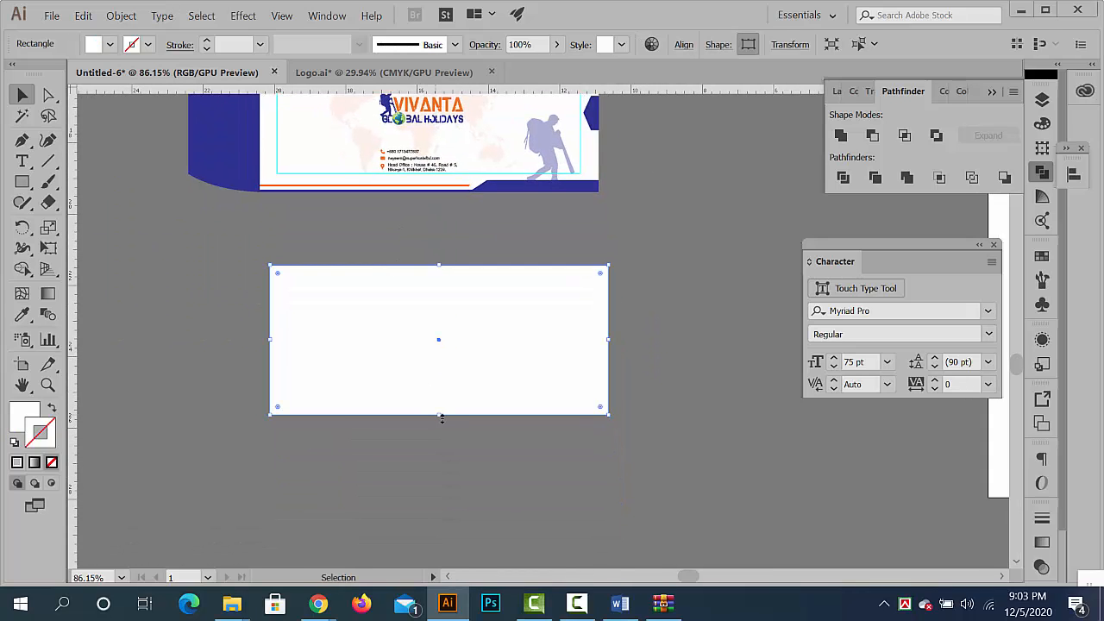
drag(443, 417, 445, 473)
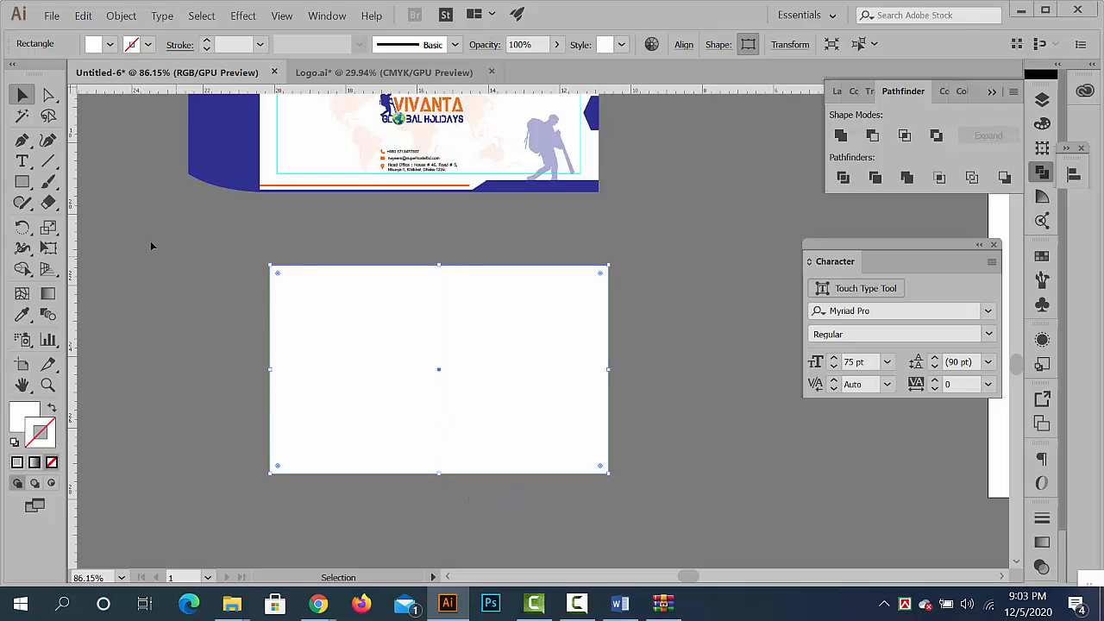
- Split the taller white rectangle with a horizontal line above its middle using Pathfinder Divide, and ungroup the pieces
click(49, 162)
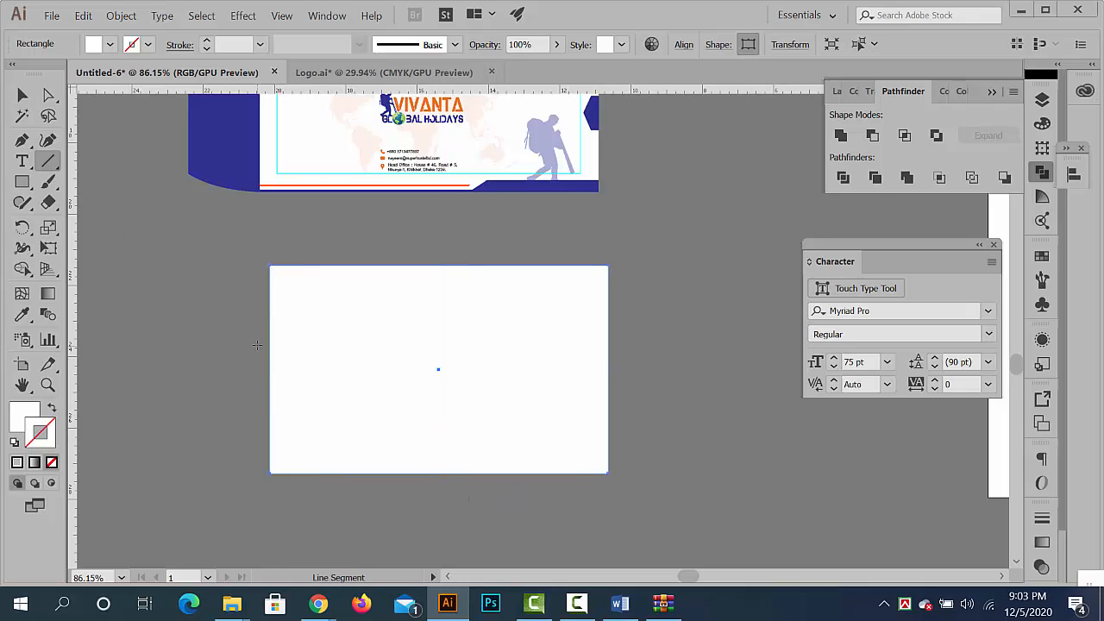
drag(251, 342, 636, 340)
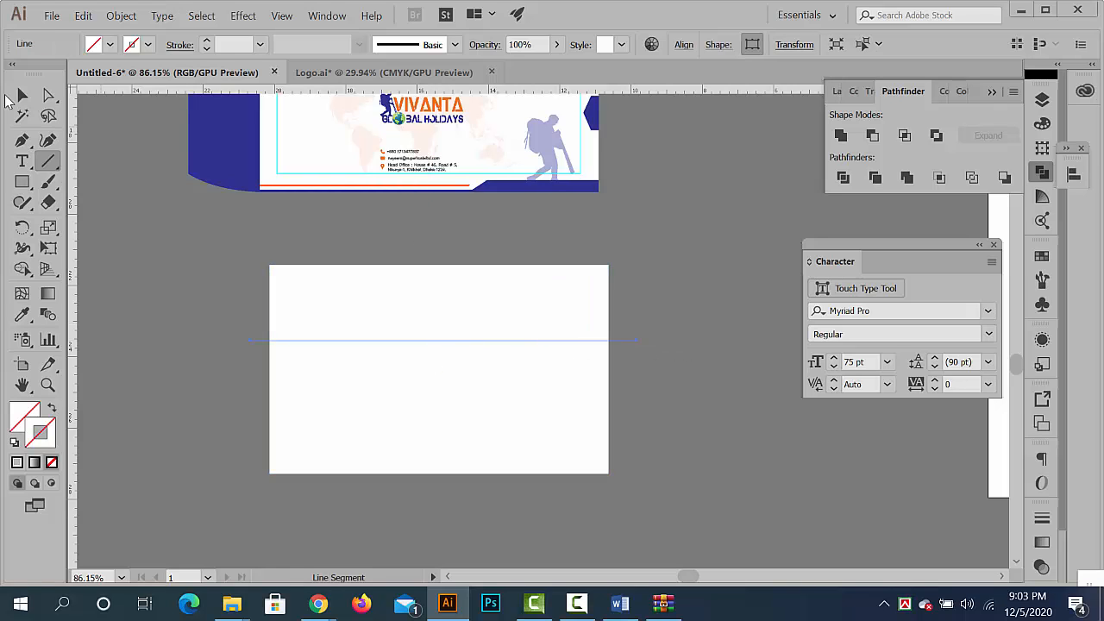
click(20, 97)
drag(185, 254, 533, 453)
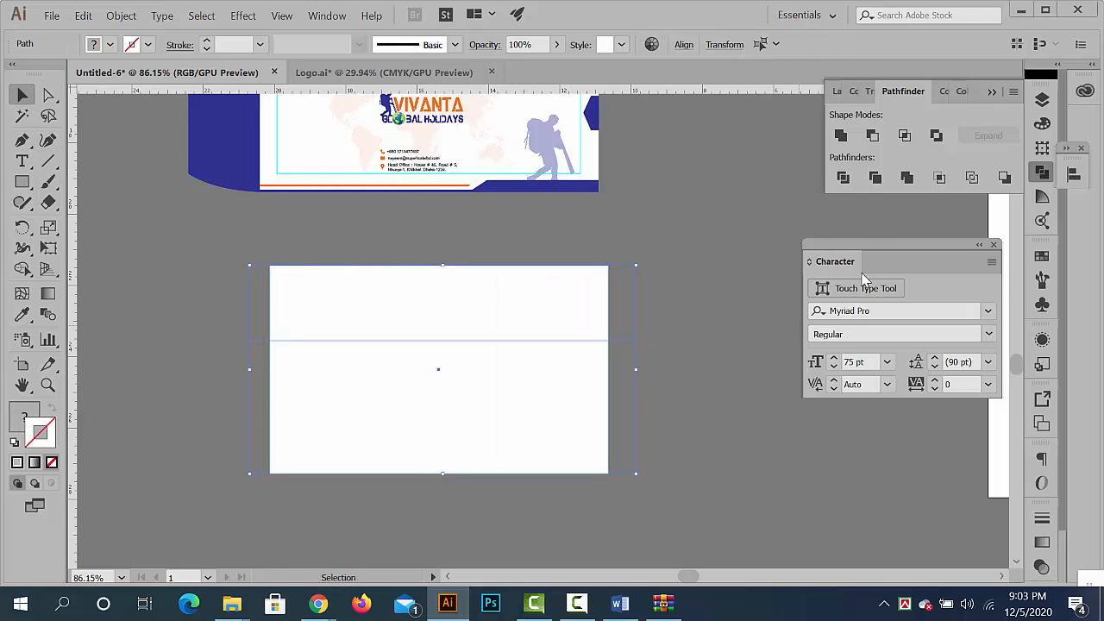
click(844, 178)
right_click(498, 323)
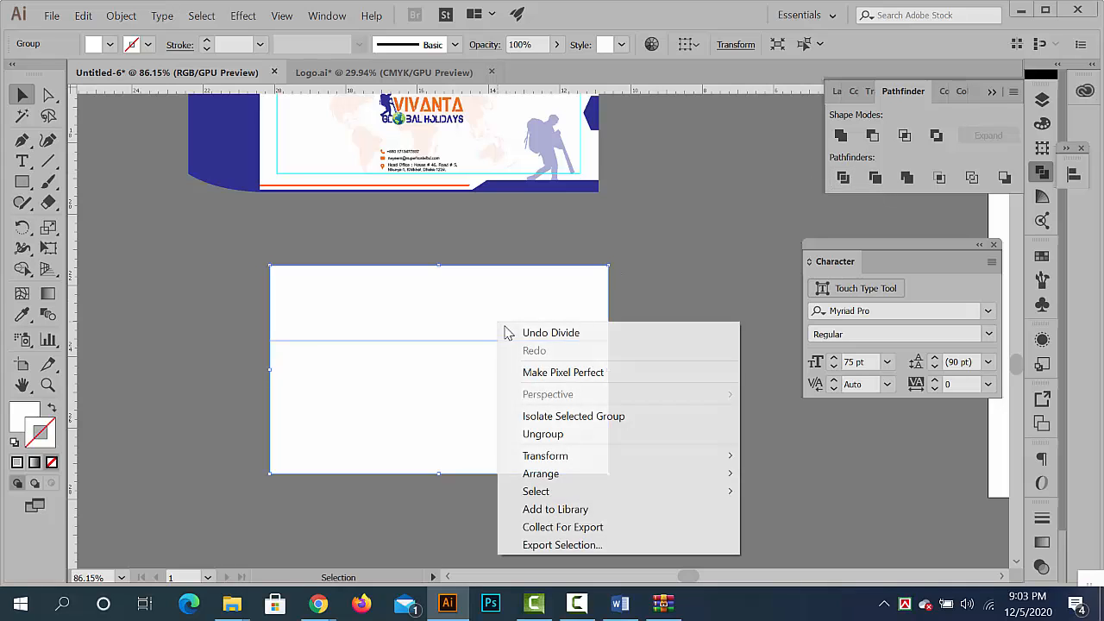
click(582, 438)
- Move the shorter white piece above the envelope and snap the taller piece flush against the envelope's bottom edge
click(707, 402)
scroll(604, 440, down, 4)
drag(560, 435, 536, 292)
scroll(495, 451, up, 2)
drag(458, 508, 446, 382)
scroll(441, 365, up, 5)
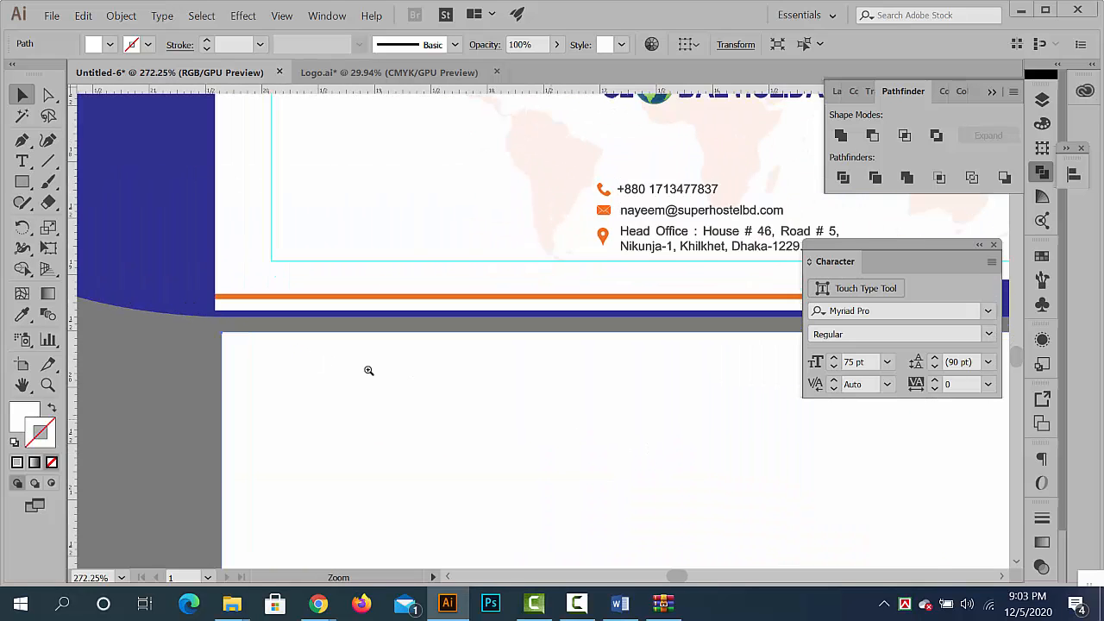
mouse_move(388, 410)
mouse_down()
mouse_move(371, 378)
mouse_move(394, 395)
mouse_up()
- Snap the shorter white piece flush against the envelope's top edge
scroll(395, 395, down, 6)
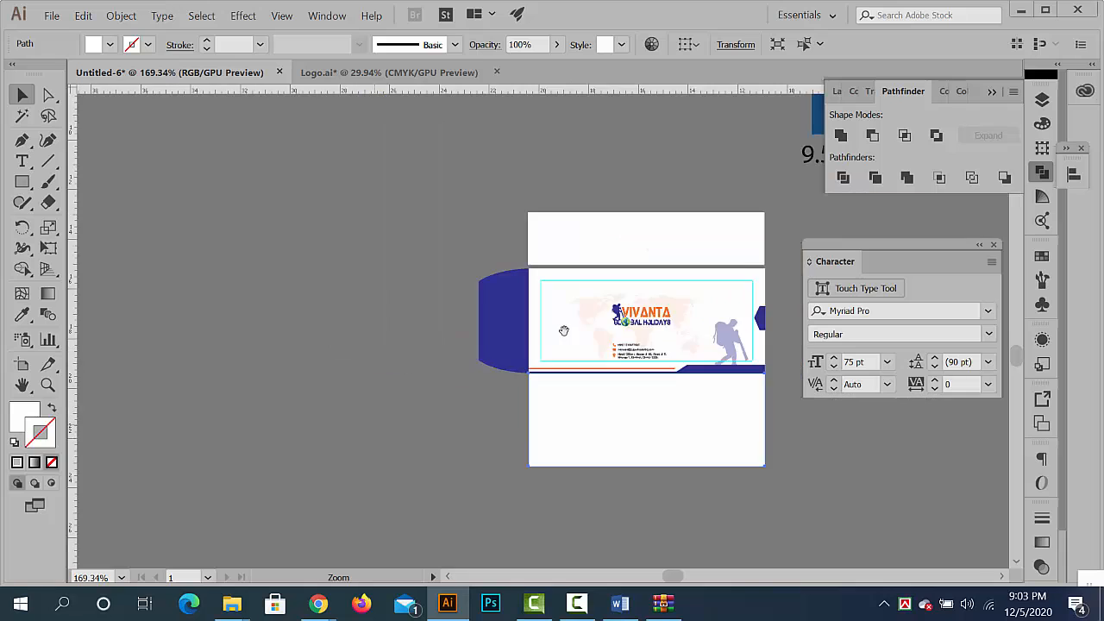
scroll(587, 386, up, 5)
drag(240, 257, 237, 291)
click(141, 230)
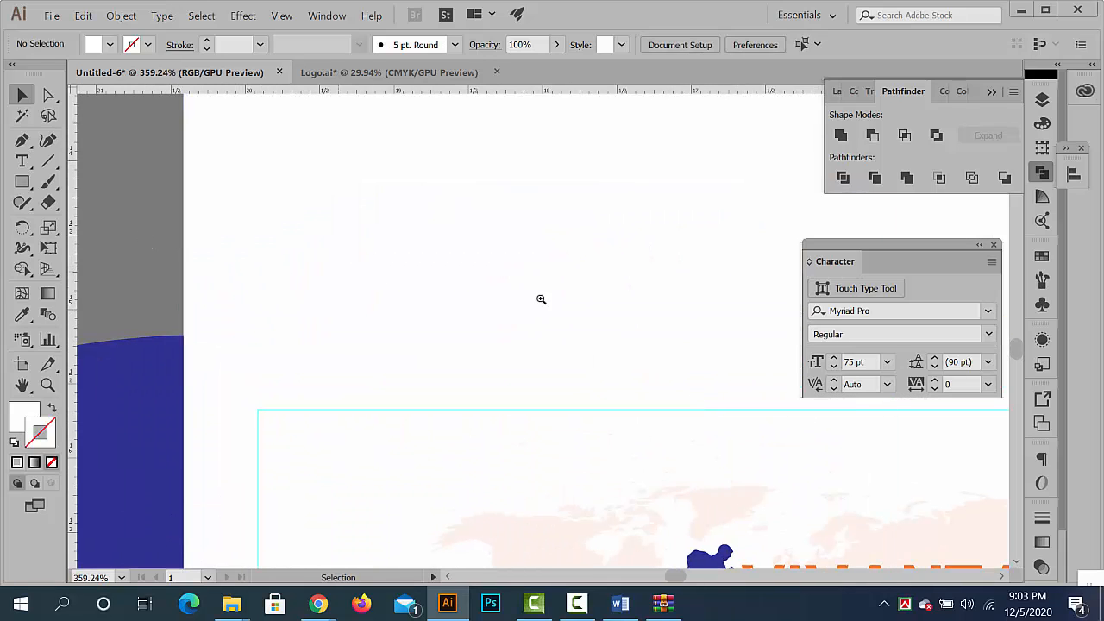
- Swap fill and stroke on the panels above and below the envelope, giving them a 1 pt white outline without fill
scroll(541, 317, down, 5)
scroll(541, 316, down, 3)
click(562, 222)
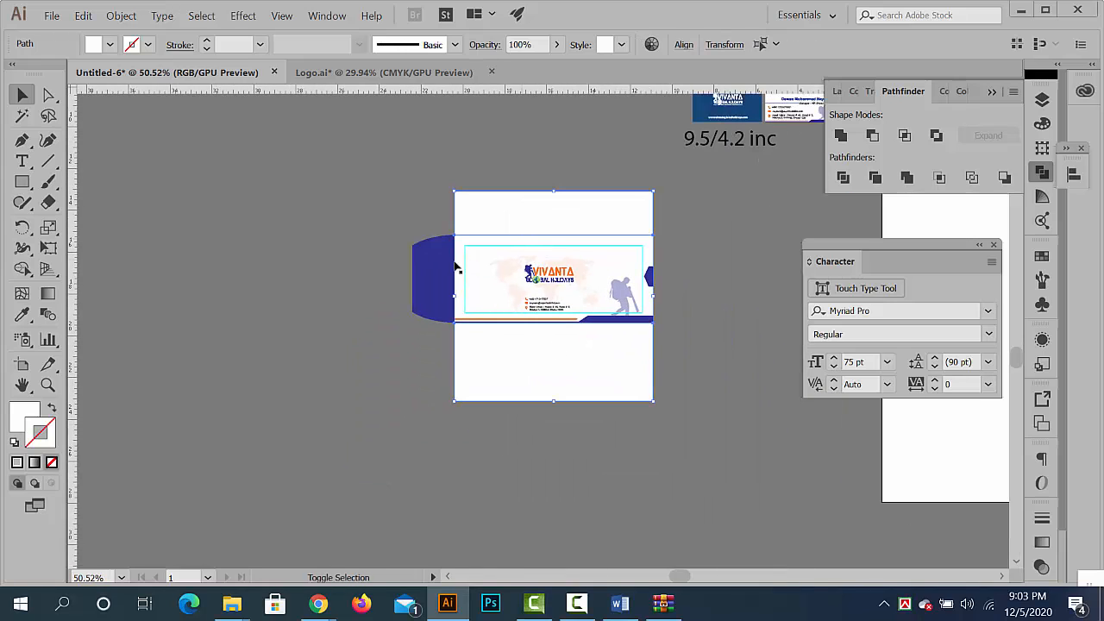
click(52, 408)
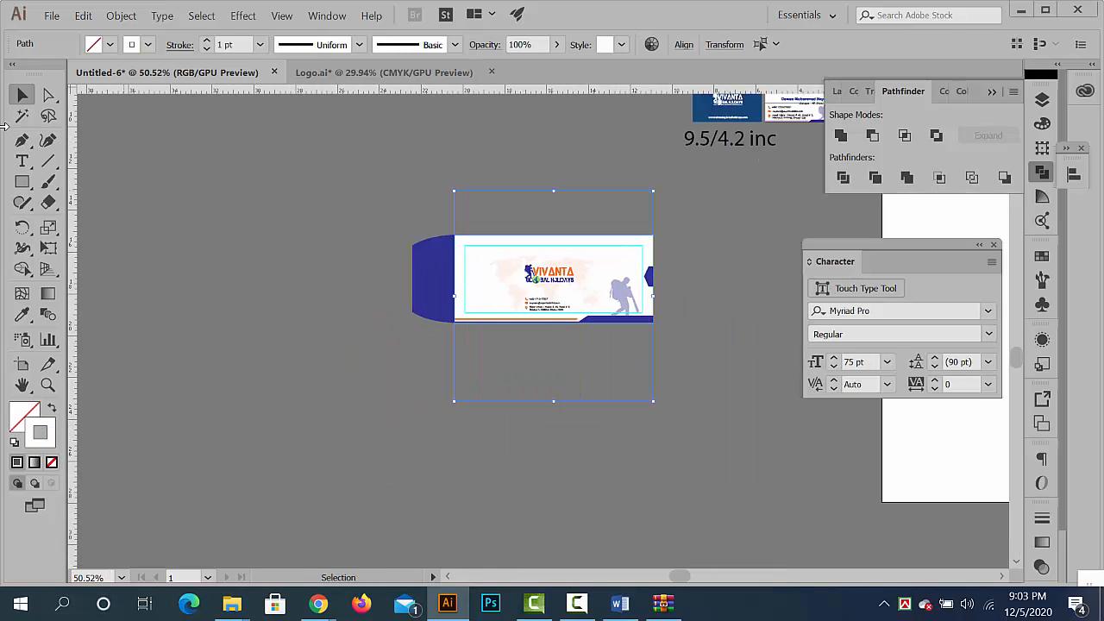
click(299, 384)
- Create a rectangle 1 in wide and 4.2 in high on the empty canvas to the right of the envelope
scroll(337, 394, down, 3)
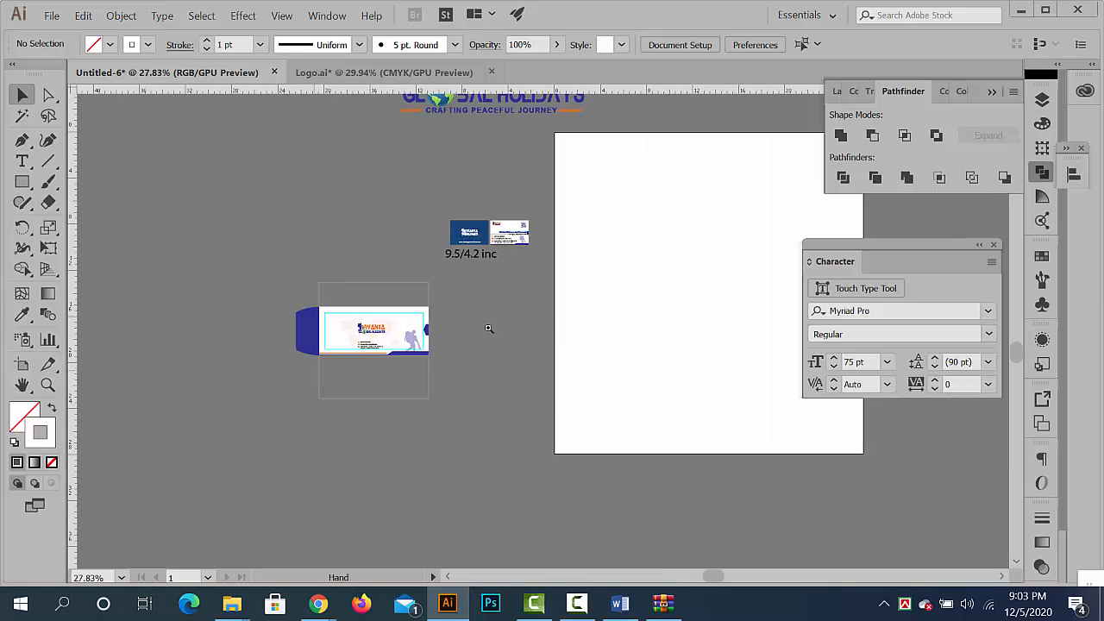
scroll(507, 324, up, 4)
scroll(385, 351, up, 2)
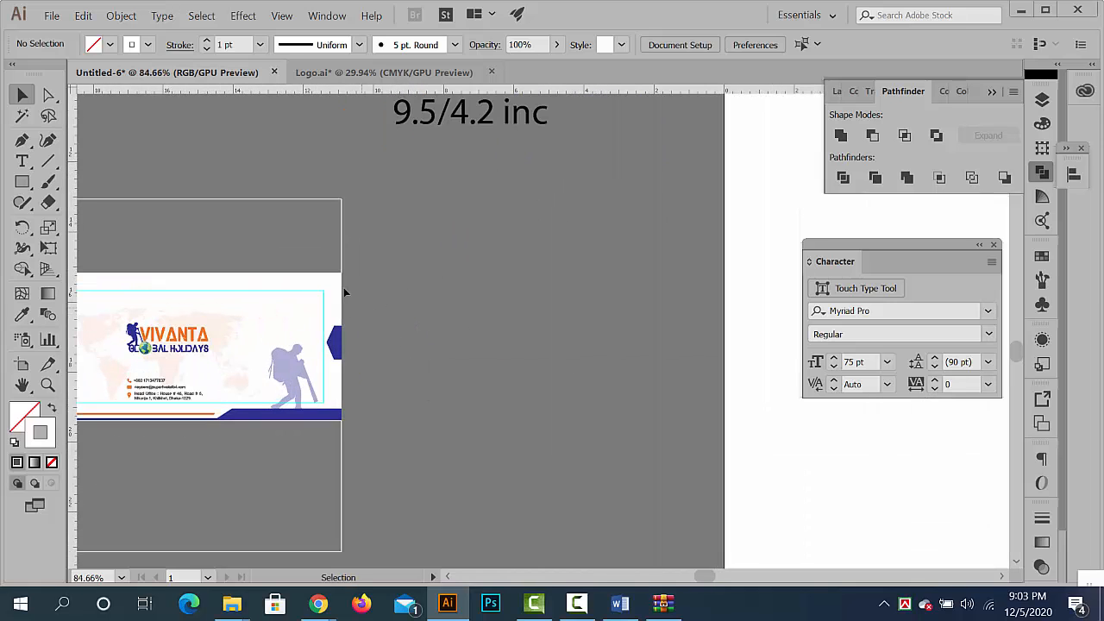
click(23, 181)
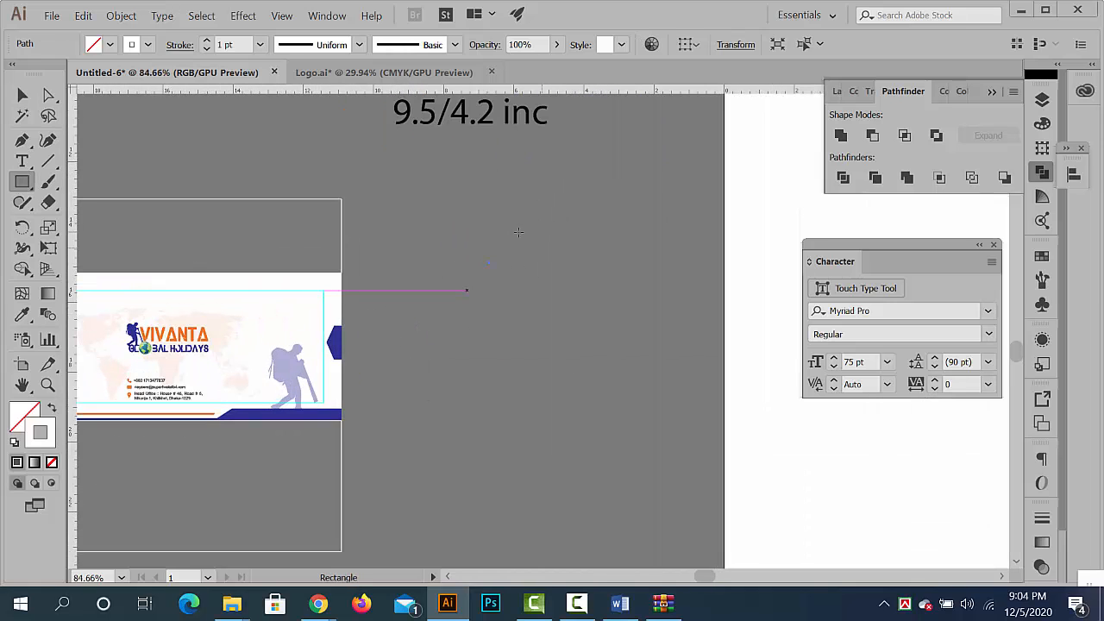
click(492, 265)
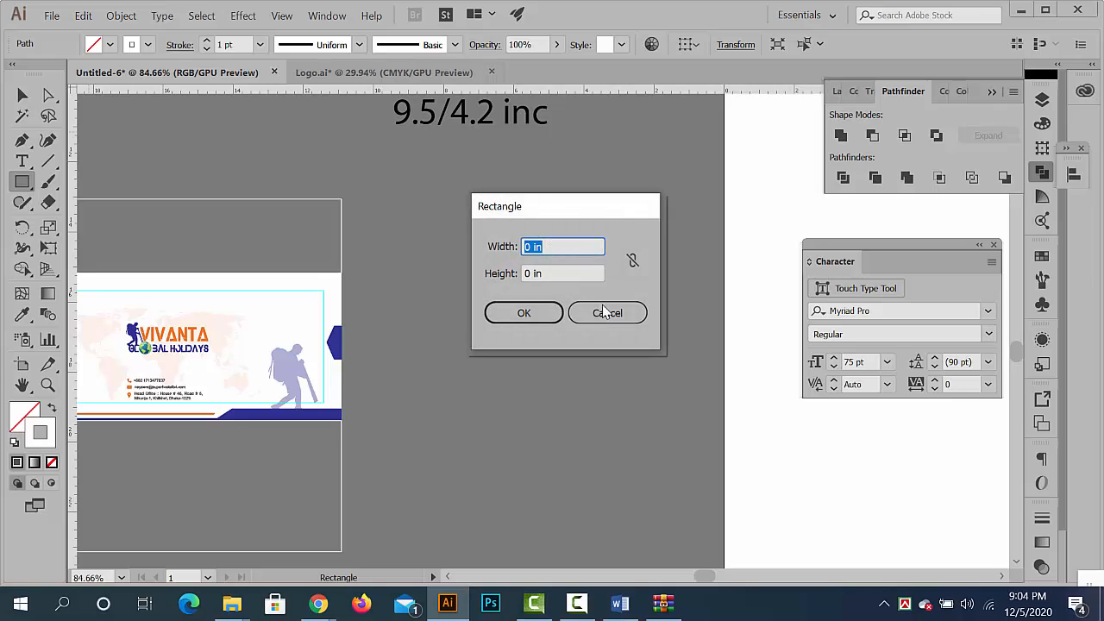
text(1)
key(Tab)
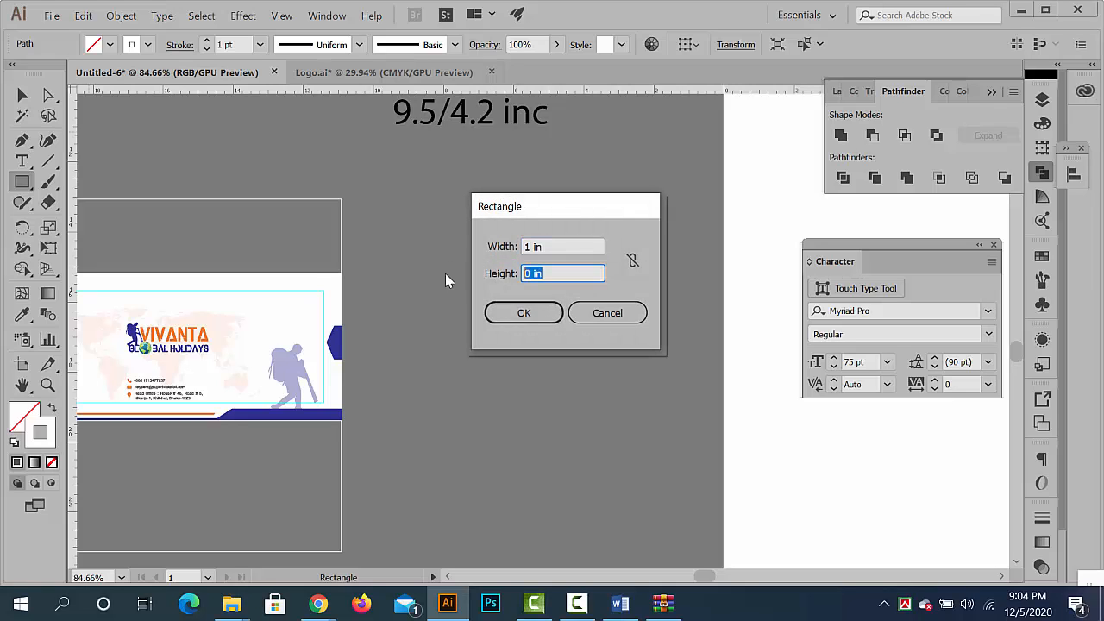
text(4.2)
click(493, 314)
click(21, 95)
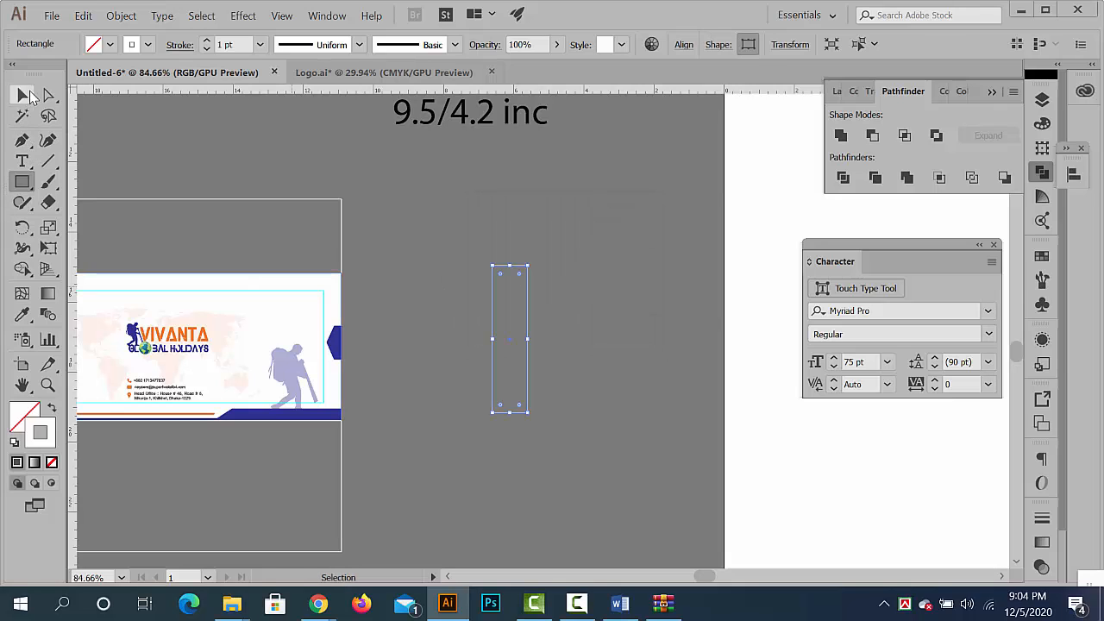
- Move the narrow rectangle beside the envelope's right edge and fill it with the bottom band's dark blue using the Eyedropper
click(491, 264)
drag(501, 273, 360, 273)
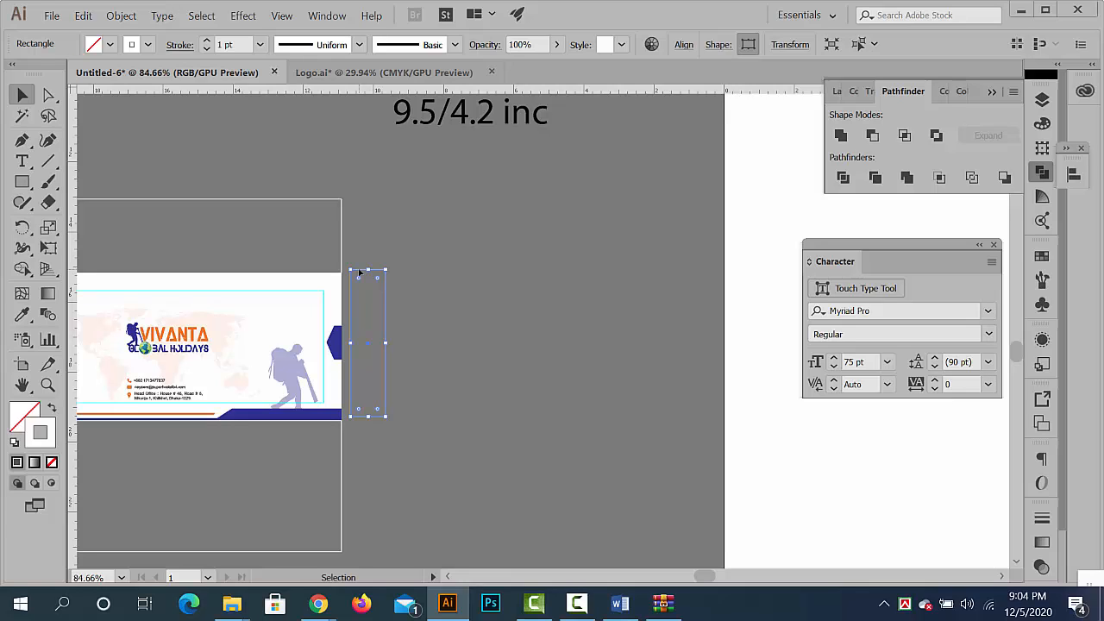
click(22, 314)
click(298, 414)
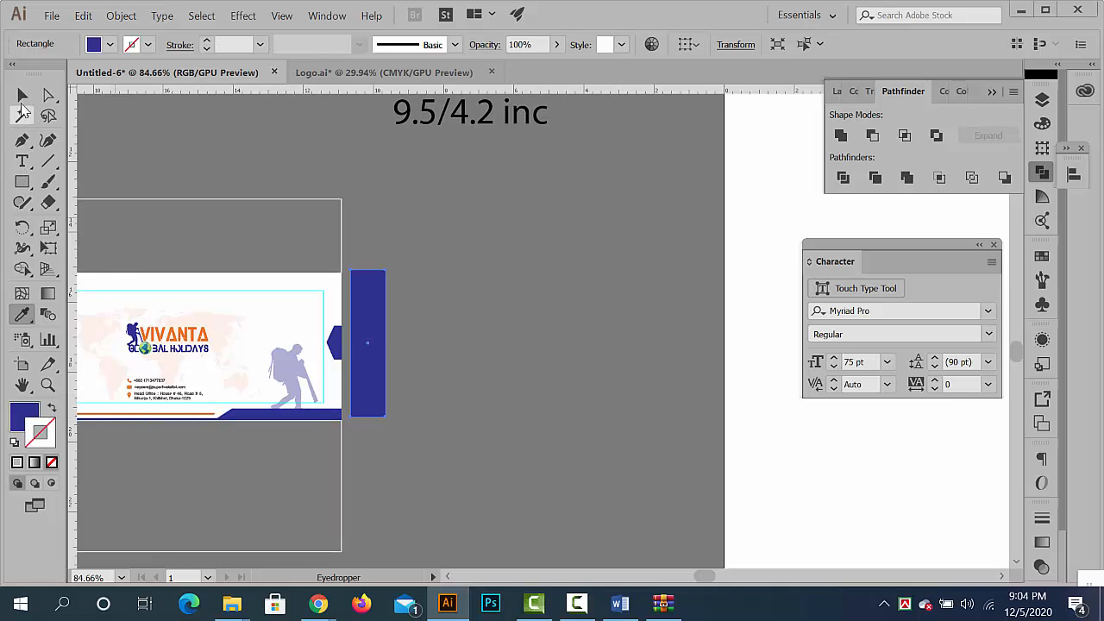
- Snap the dark blue side strip flush against the envelope's right edge, aligned with its top corner
click(23, 95)
click(540, 330)
key(ctrl+space)
drag(417, 304, 635, 308)
drag(494, 194, 458, 215)
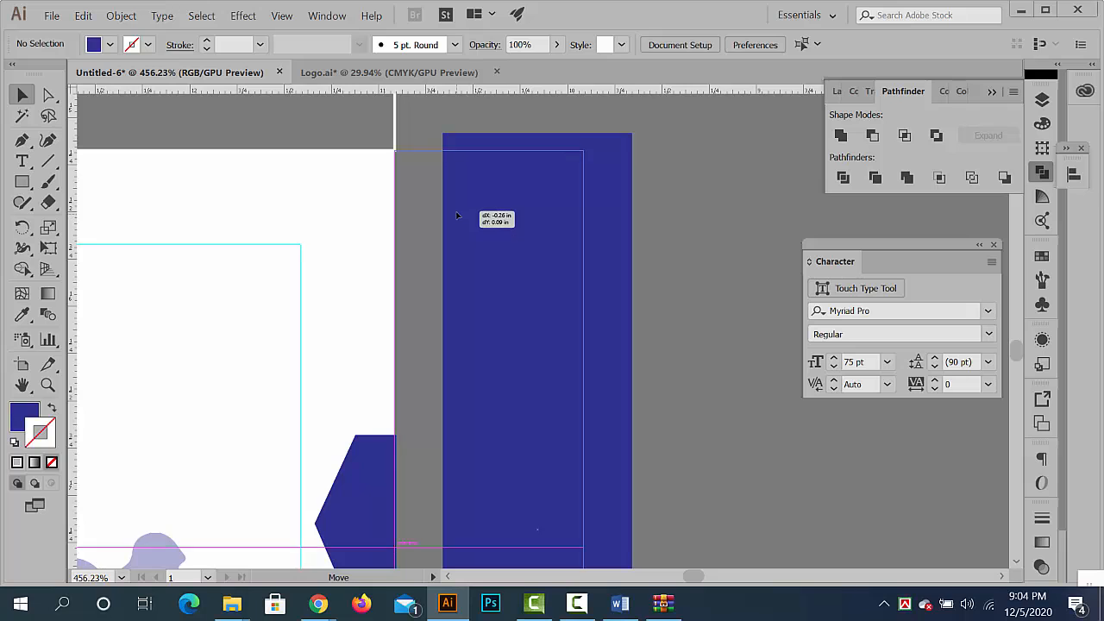
click(678, 324)
- Pull the blue half-hexagon accent off the envelope's right edge and delete it
key(ctrl+space)
drag(710, 347, 501, 329)
drag(599, 381, 444, 181)
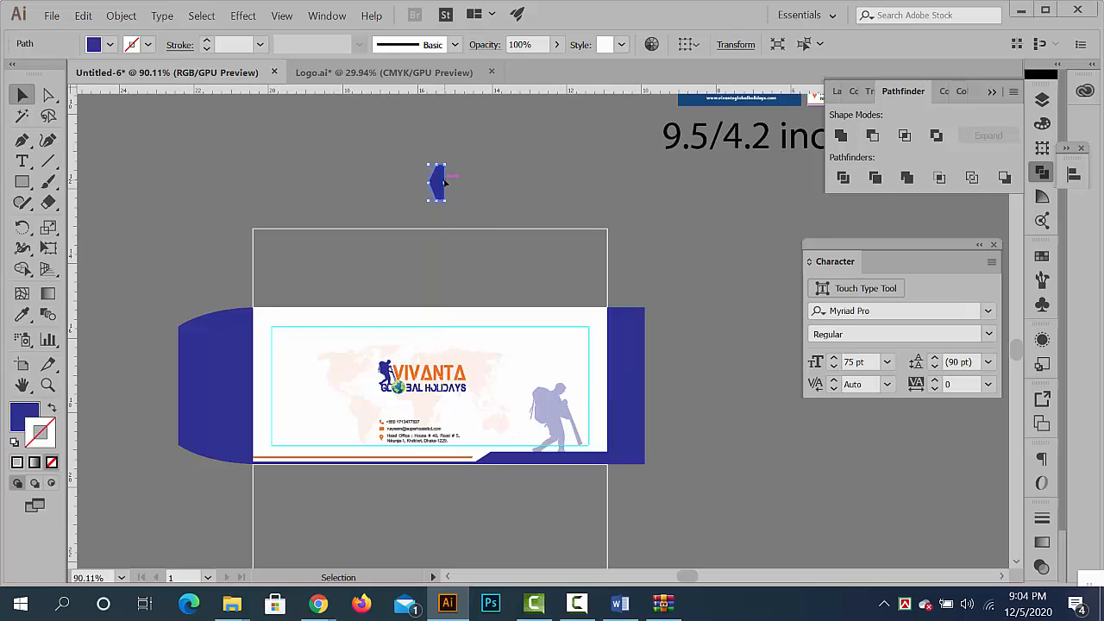
key(Delete)
- Move the complete envelope layout with its flaps, panels and guides right and slightly up, beneath the 9.5/4.2 inc label
key(ctrl+space)
drag(611, 338, 538, 301)
key(space)
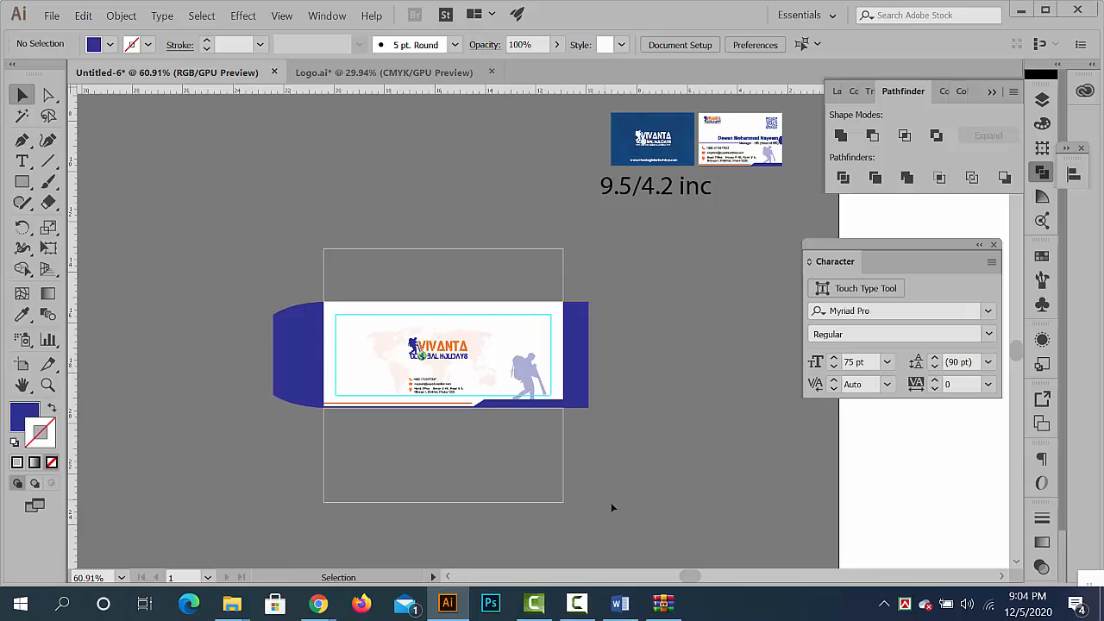
drag(611, 503, 701, 343)
click(438, 316)
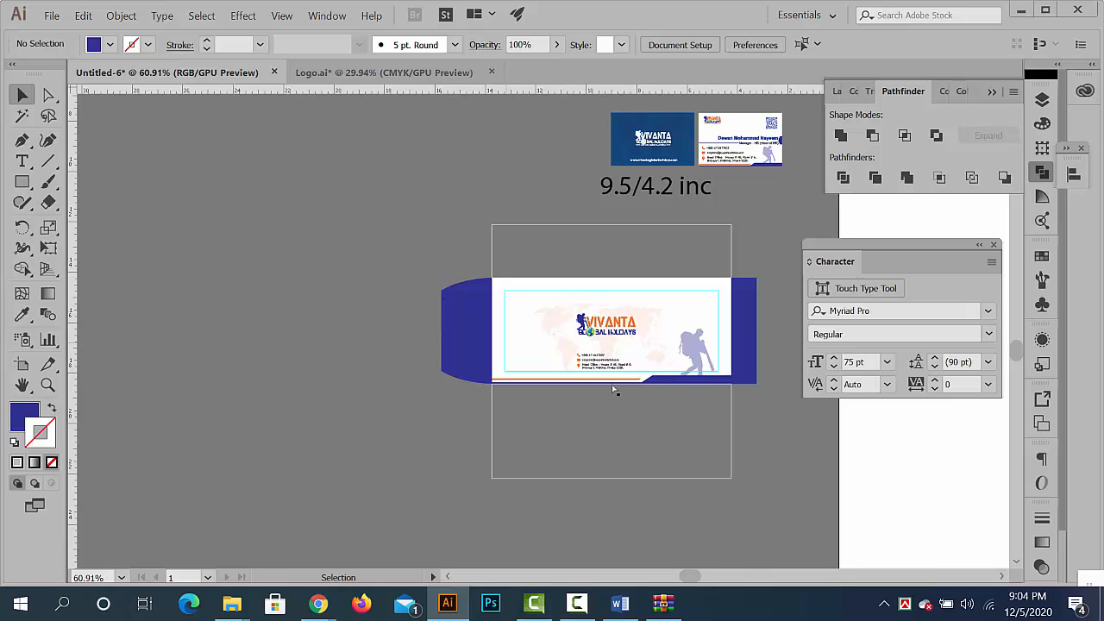
- Review the assembled envelope, switch to the Logo.ai document and examine its existing letterhead designs
scroll(613, 390, down, 3)
scroll(668, 385, up, 4)
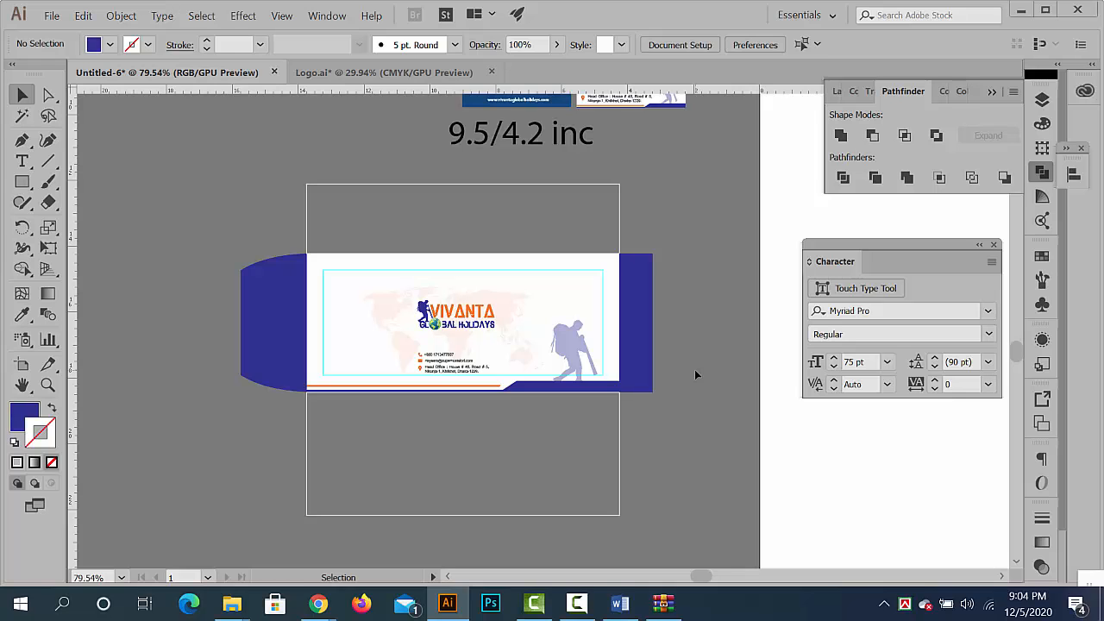
scroll(643, 282, down, 4)
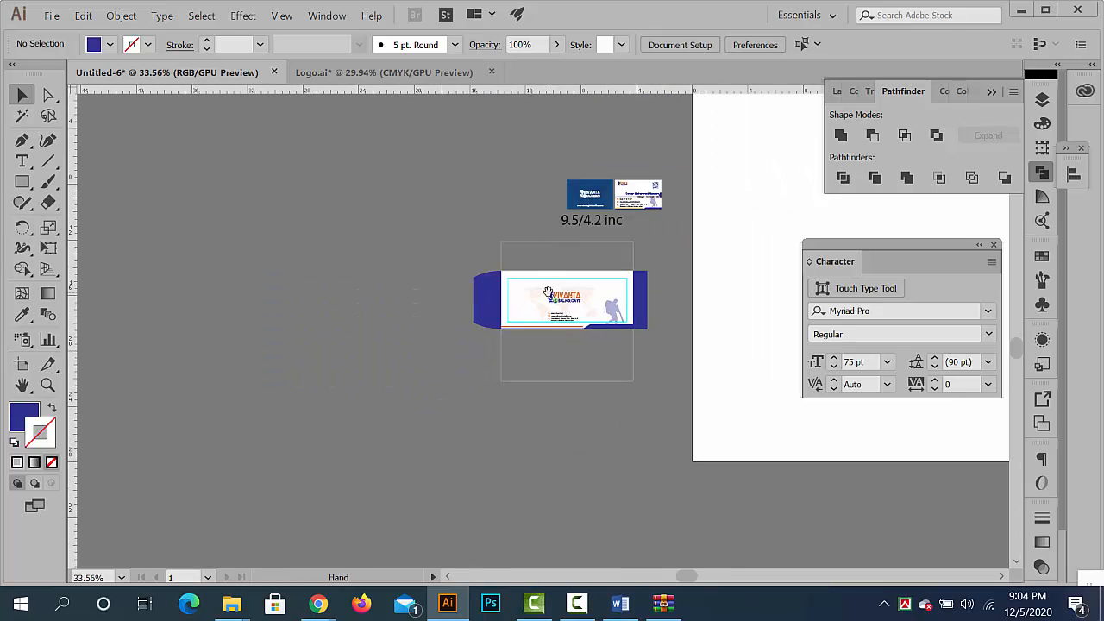
drag(603, 314, 576, 333)
scroll(444, 246, down, 1)
click(336, 69)
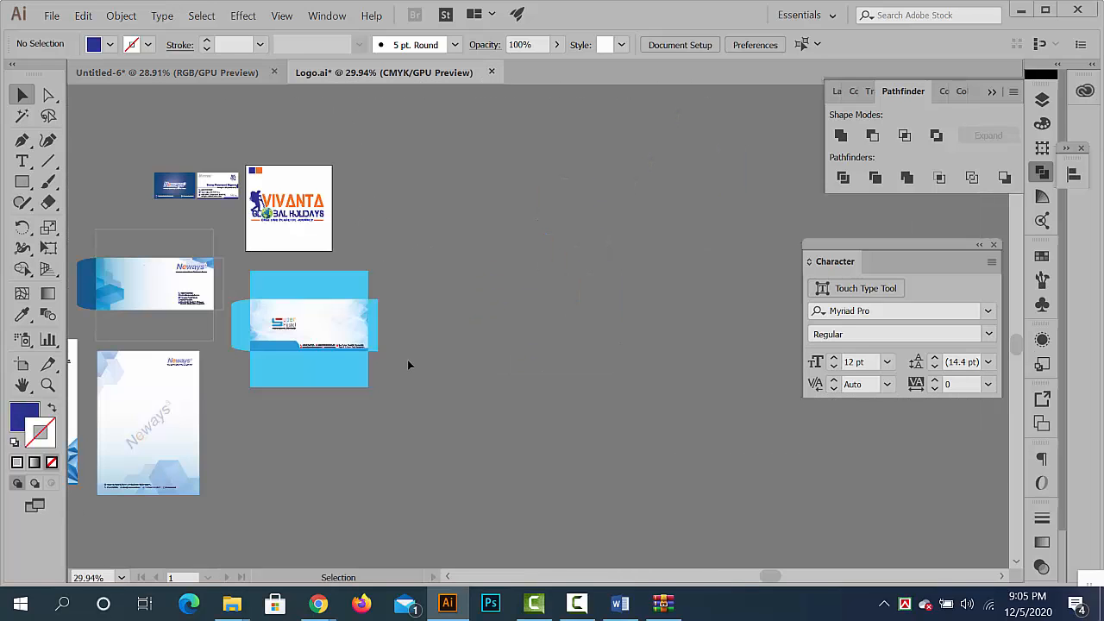
drag(603, 306, 587, 325)
key(ctrl+space)
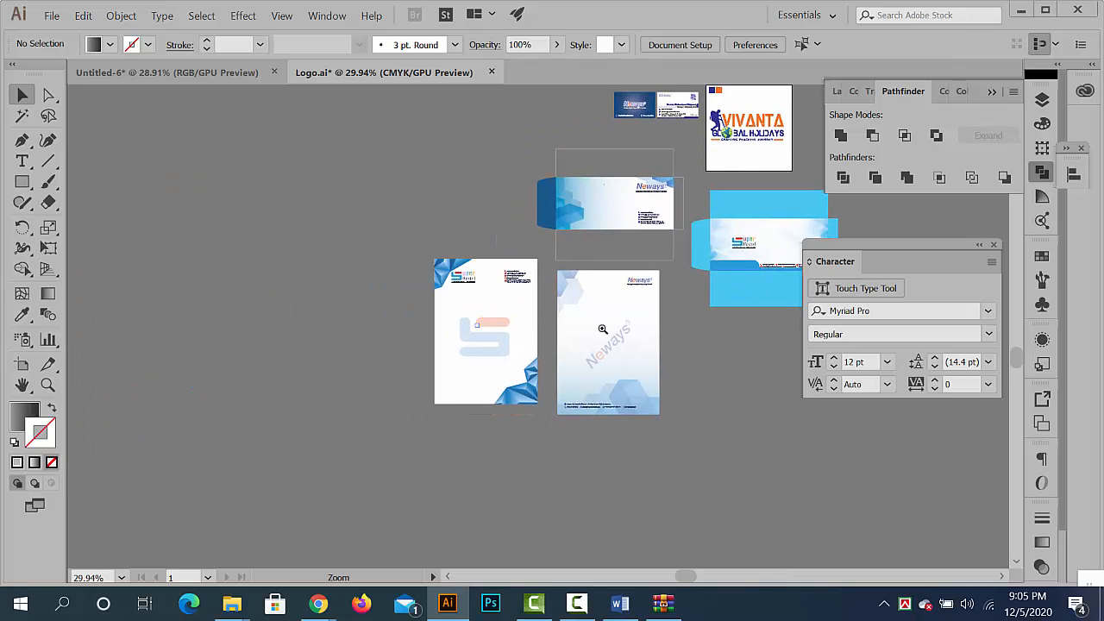
drag(706, 394, 664, 338)
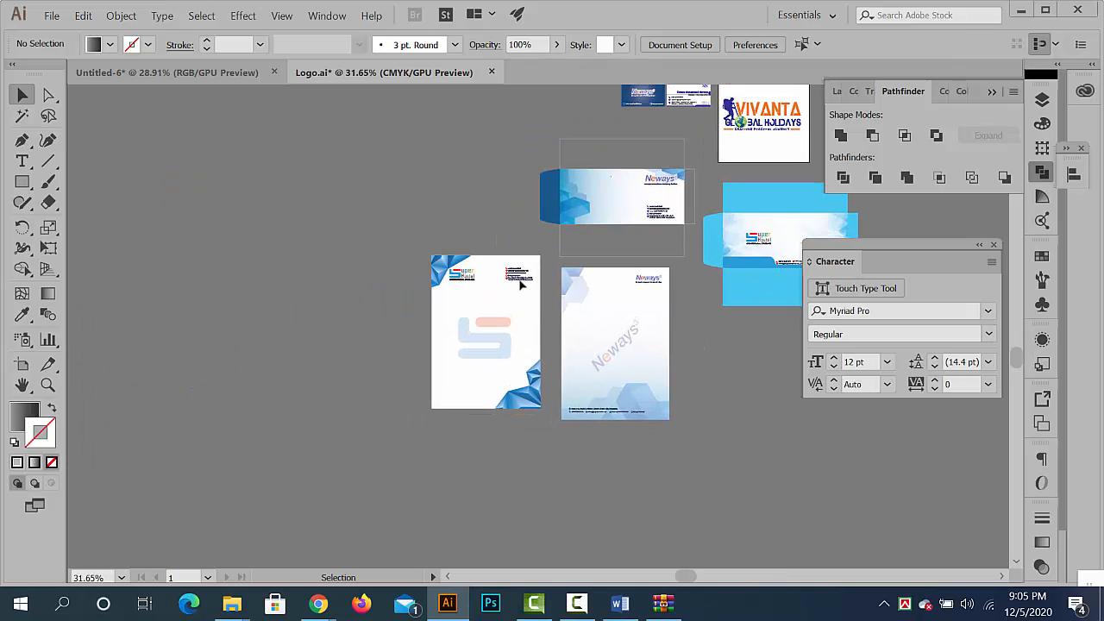
- Select the Super Hostel letterhead and check its width and height in the transform values
key(ctrl+space)
drag(528, 278, 694, 345)
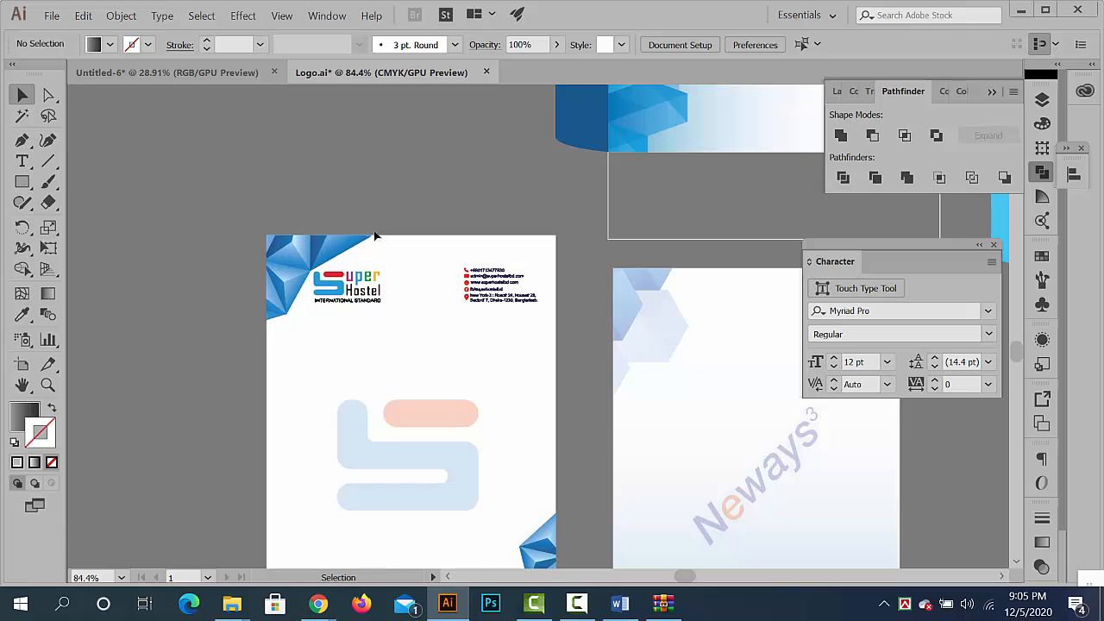
click(393, 270)
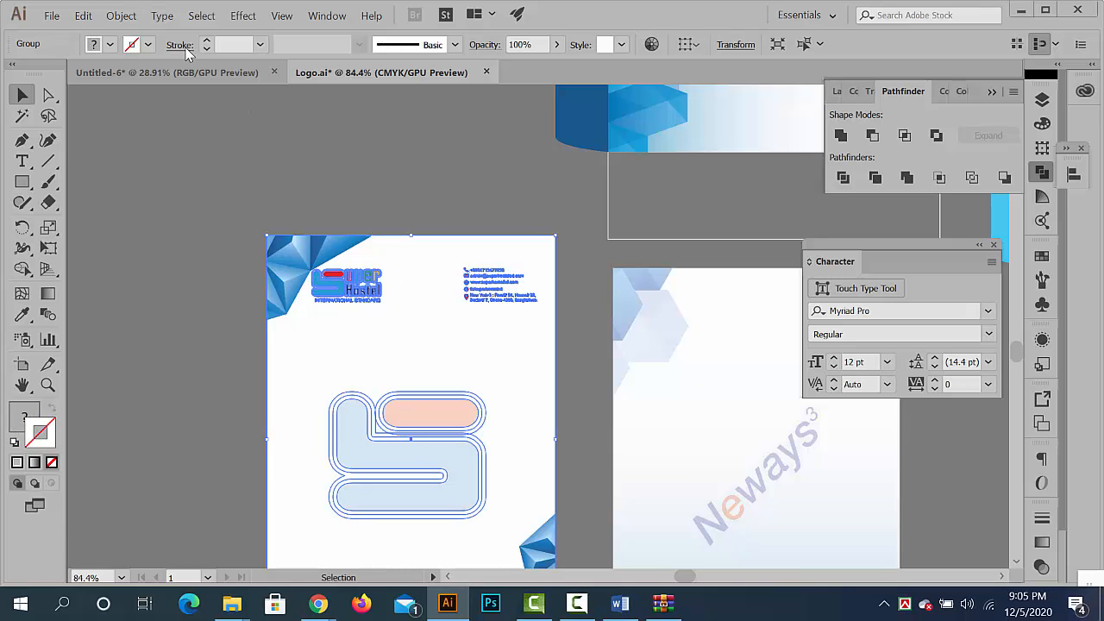
click(735, 46)
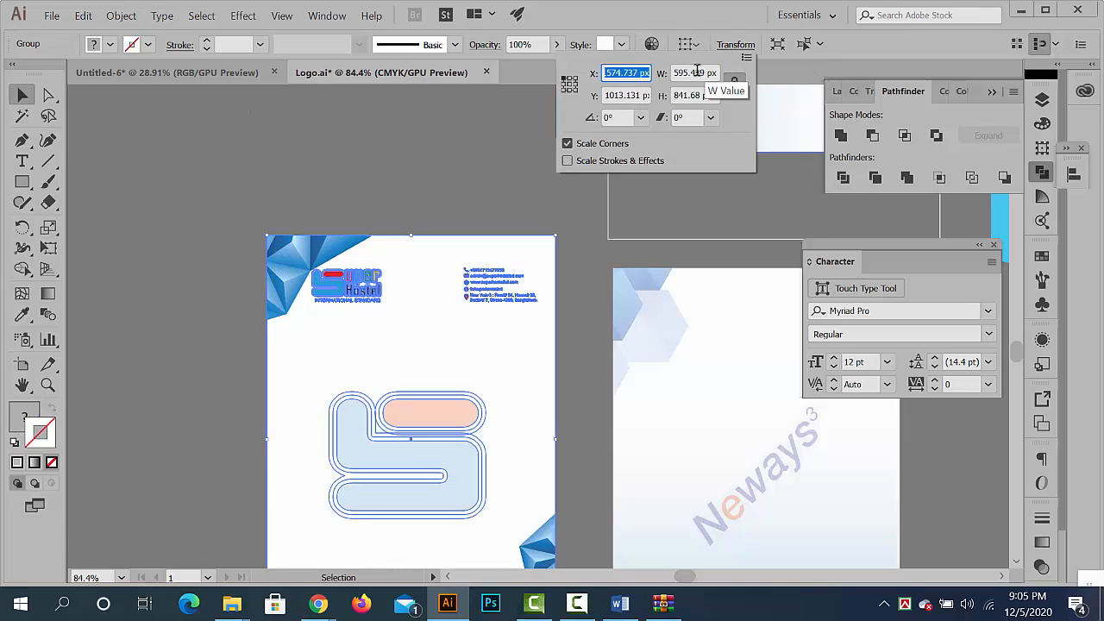
key(Escape)
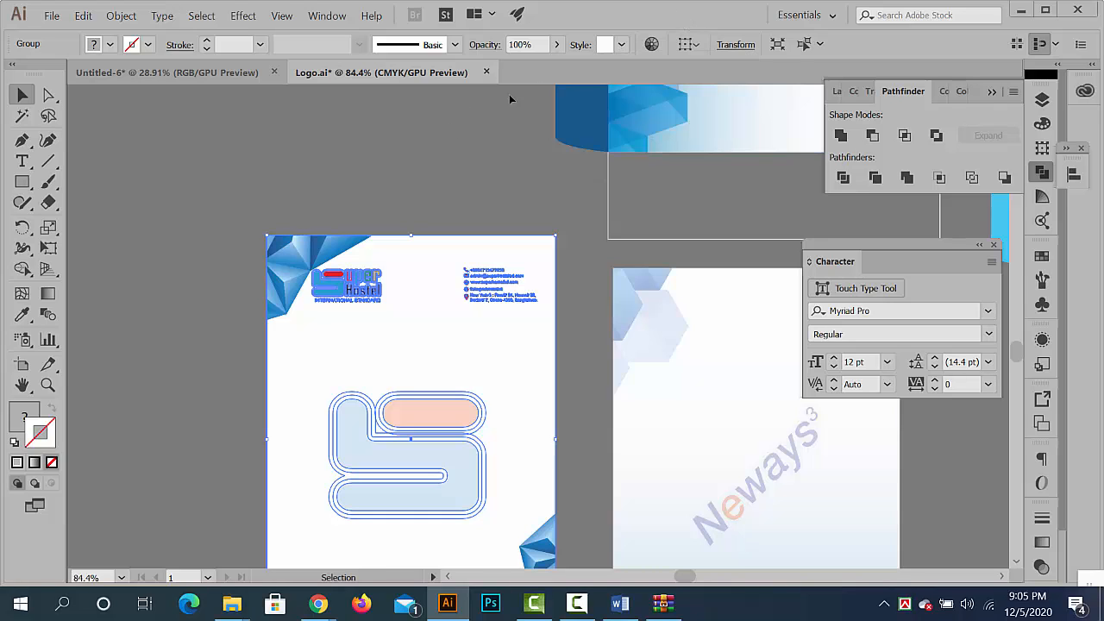
- Show the rulers, switch the units to inches and check the Super Hostel letterhead's width and height again
key(ctrl+r)
right_click(524, 89)
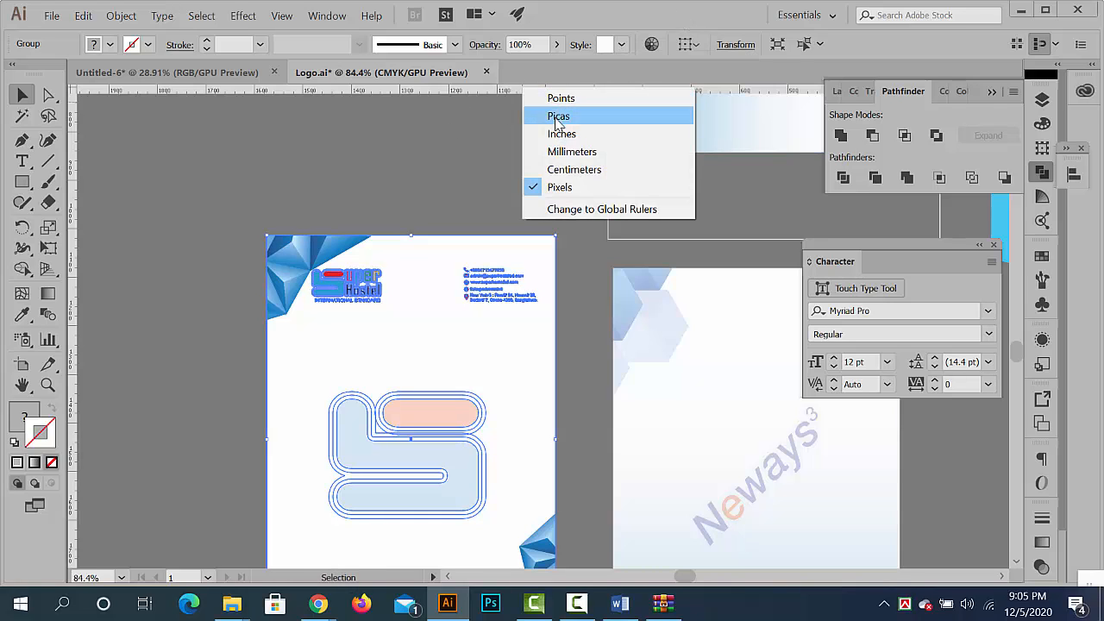
click(561, 131)
click(727, 47)
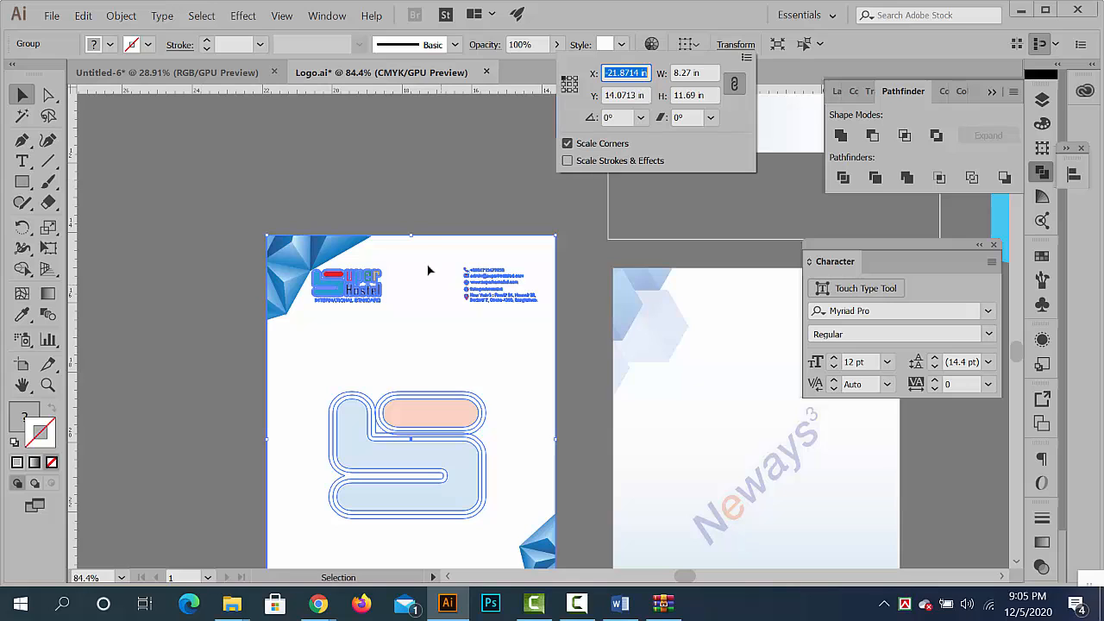
click(404, 177)
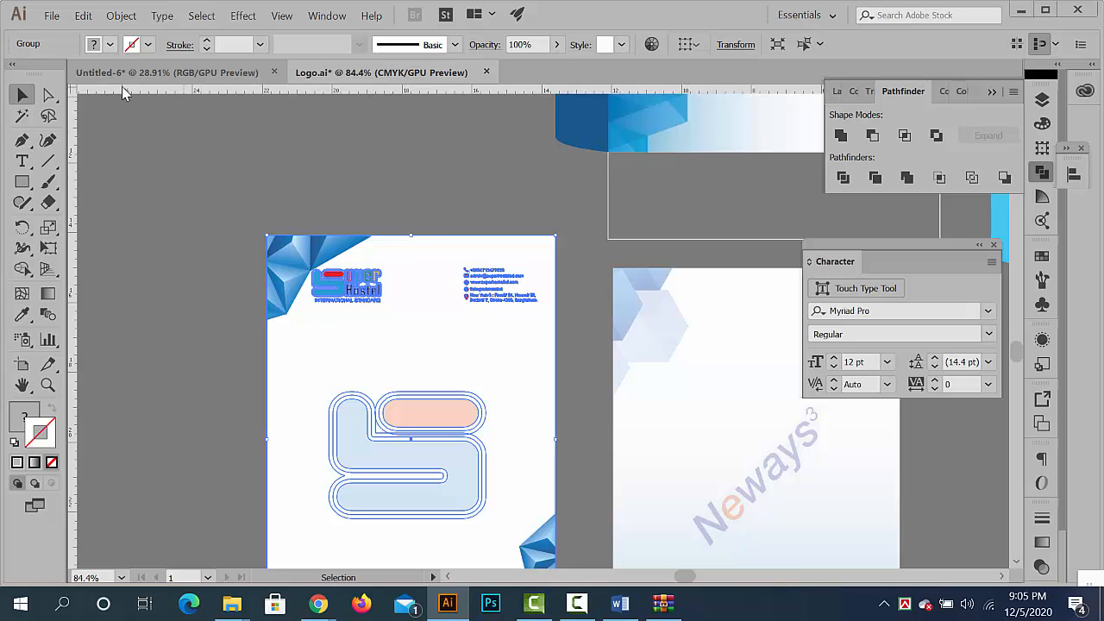
- Look up the Letter print preset's dimensions in inches in the new document settings, and close them without creating a document
click(52, 16)
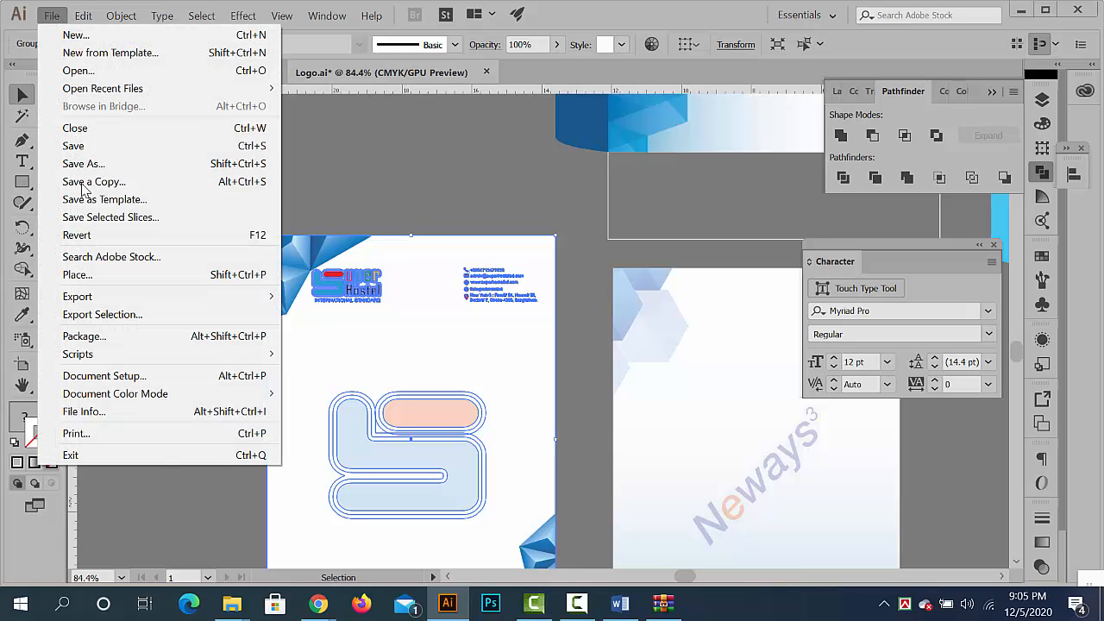
click(76, 34)
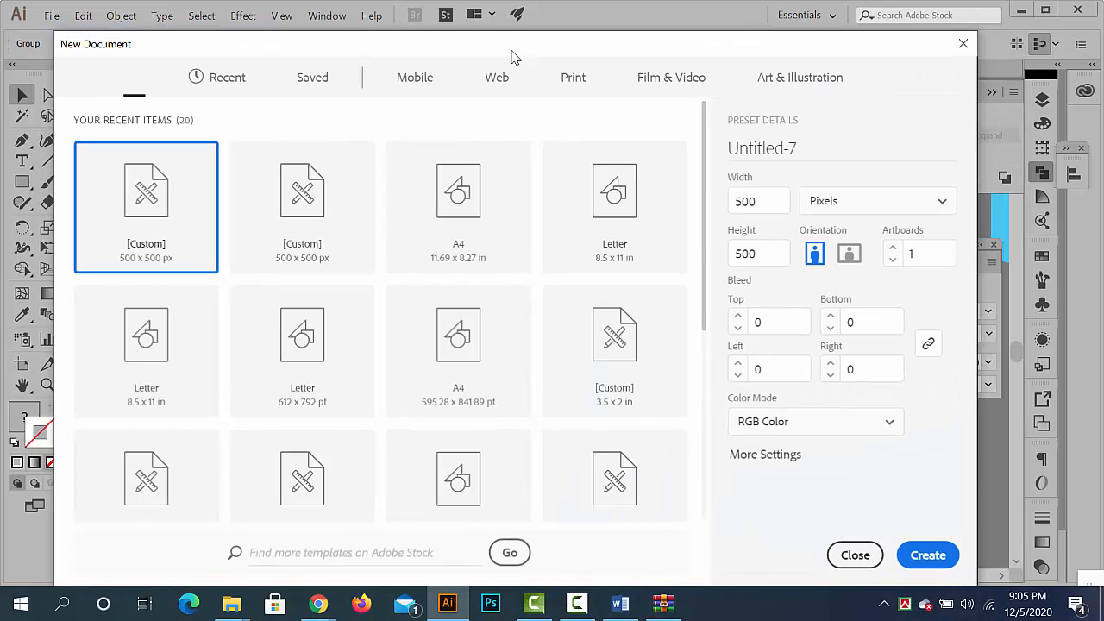
click(567, 81)
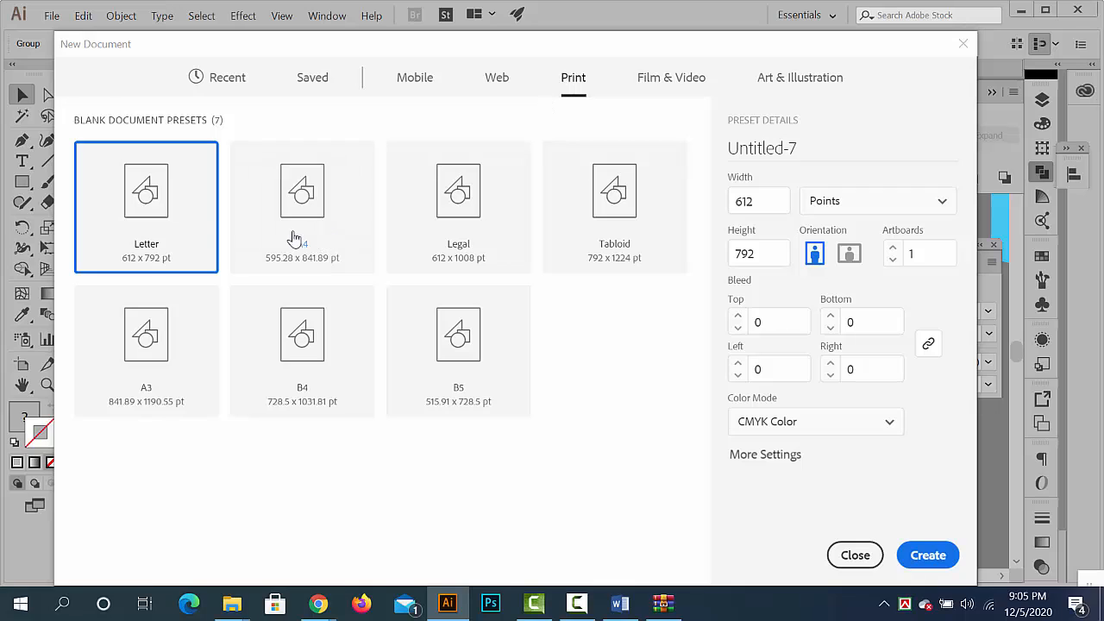
click(865, 206)
click(850, 291)
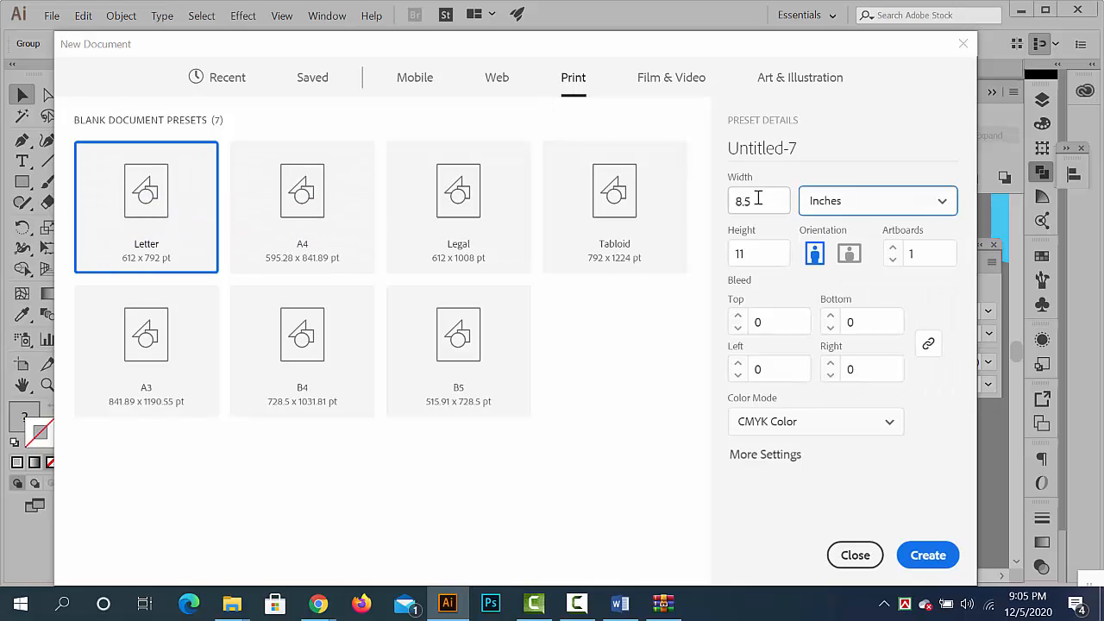
click(738, 251)
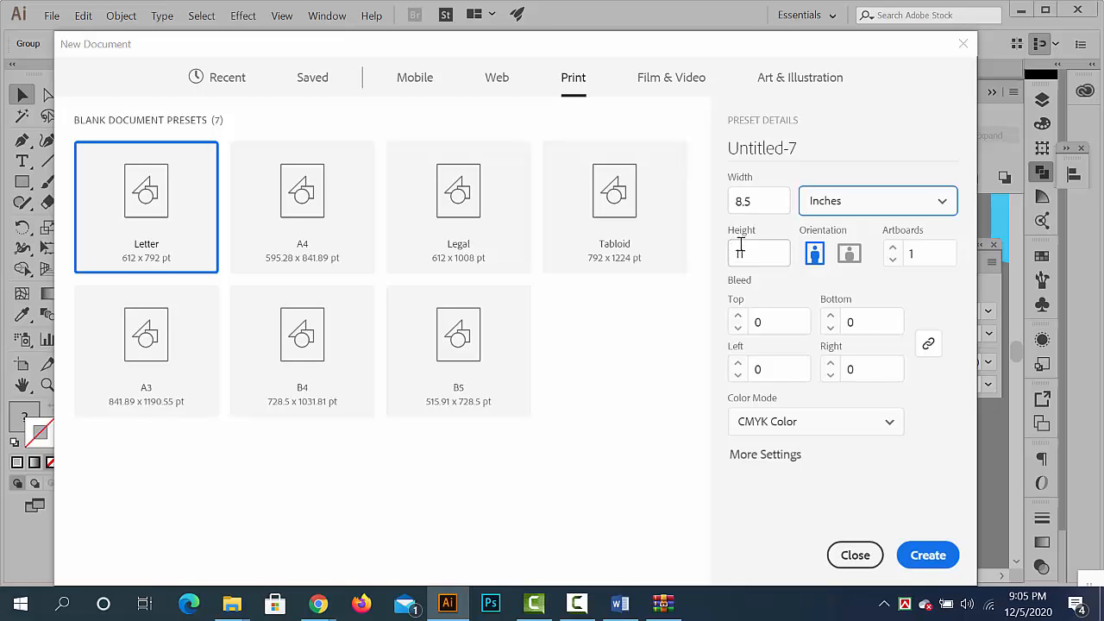
click(837, 561)
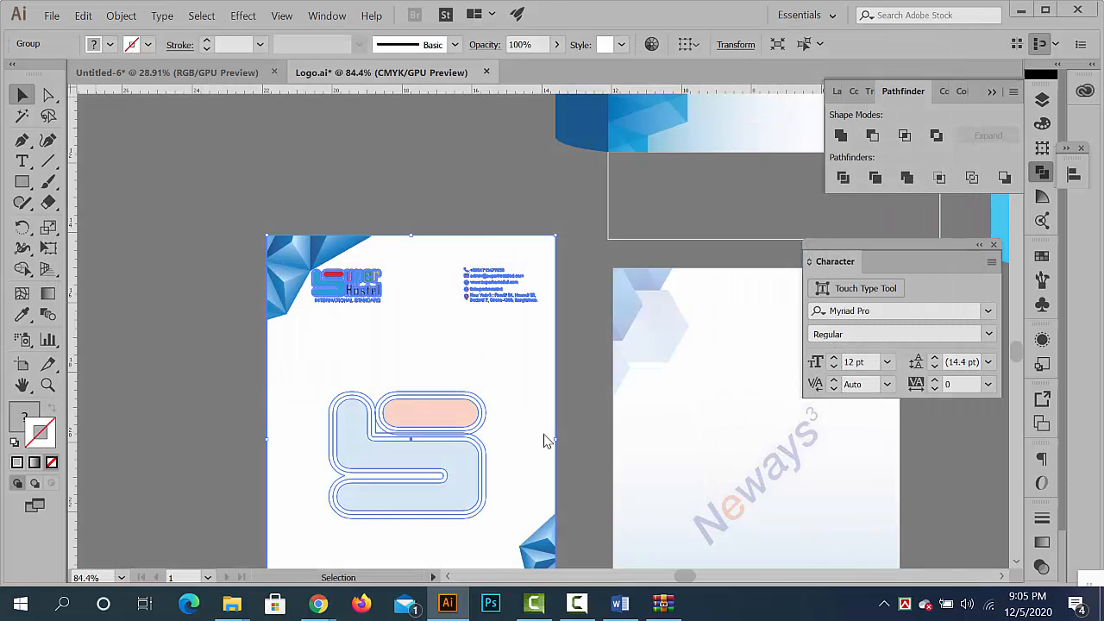
- Switch to the Untitled-6 document and create an 8.5 by 11 inch rectangle in the empty area beside the envelope
click(195, 73)
click(24, 182)
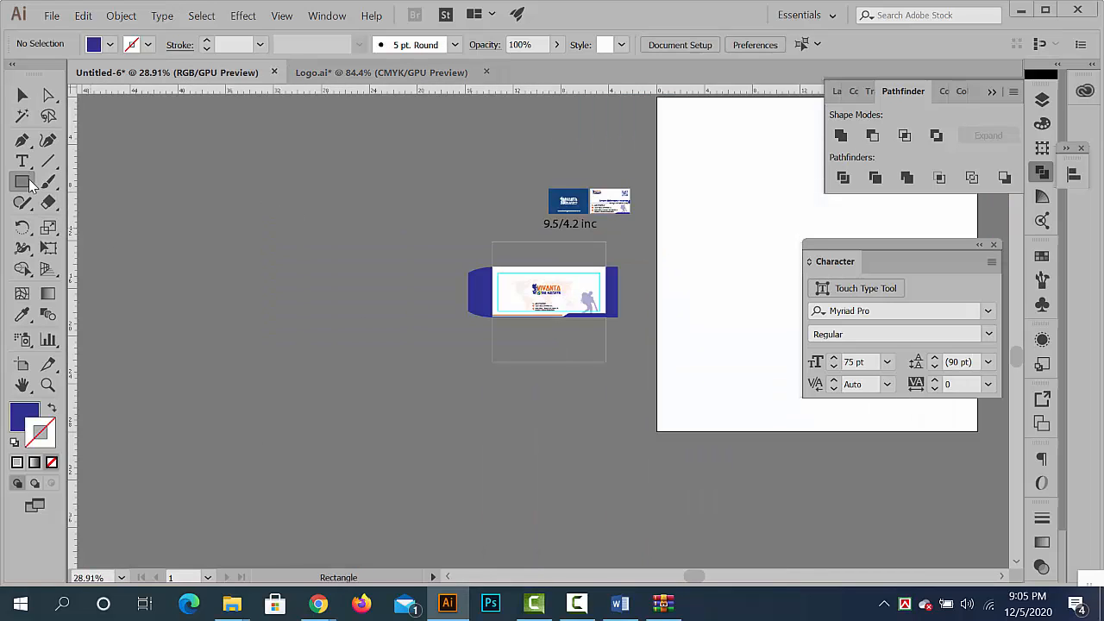
click(359, 277)
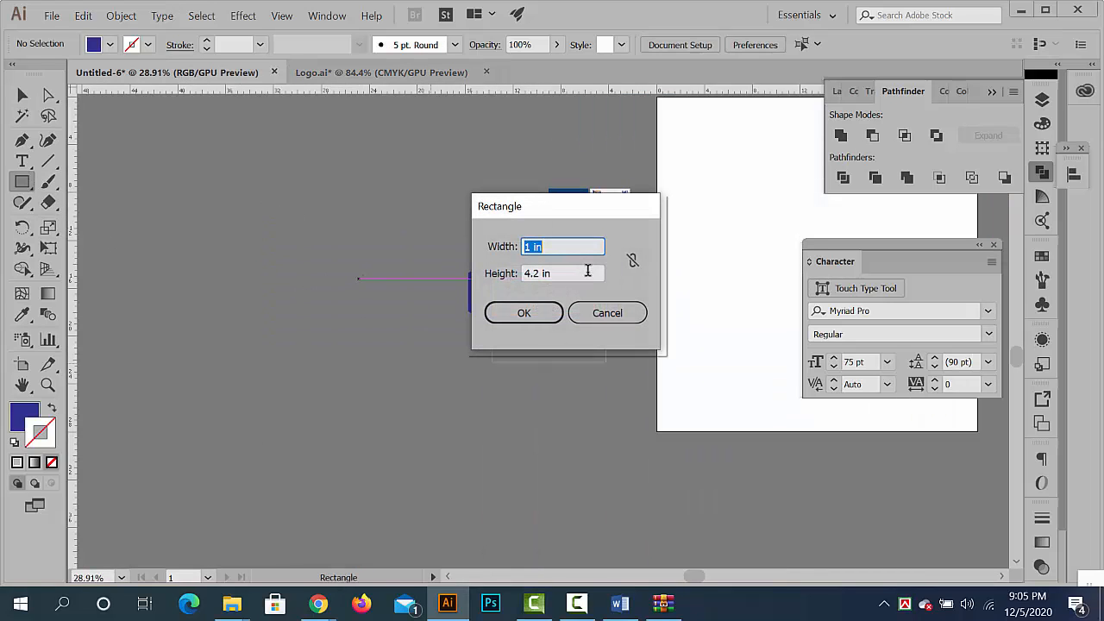
text(8.5)
key(Tab)
text(1)
click(523, 312)
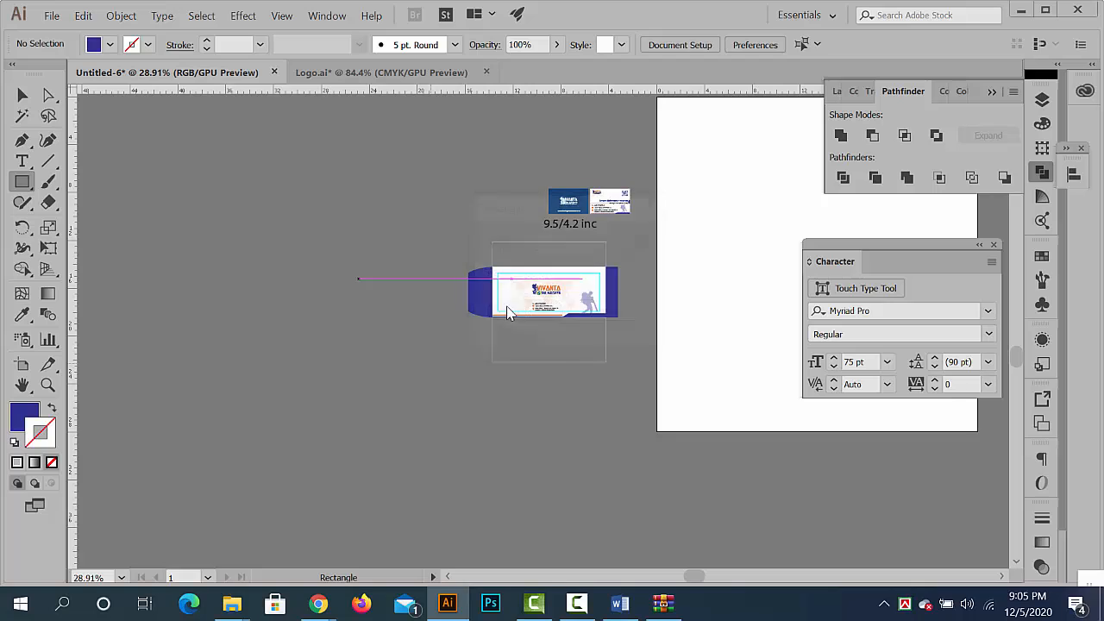
click(17, 95)
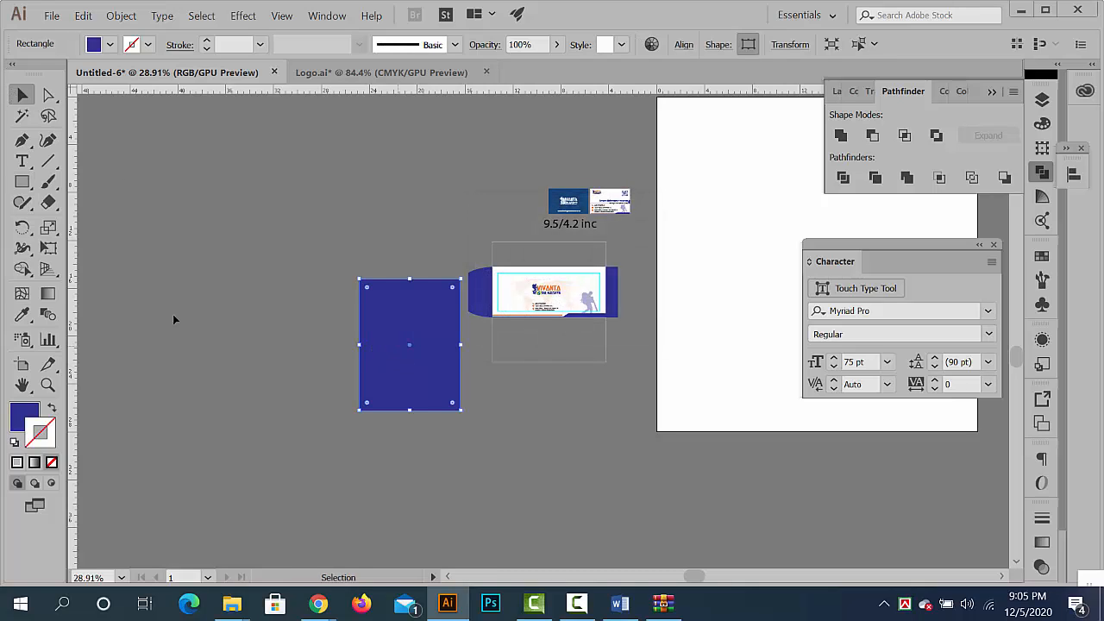
- Fill the letterhead rectangle with white sampled from the artboard and move it slightly up and away from the envelope
click(26, 315)
click(687, 229)
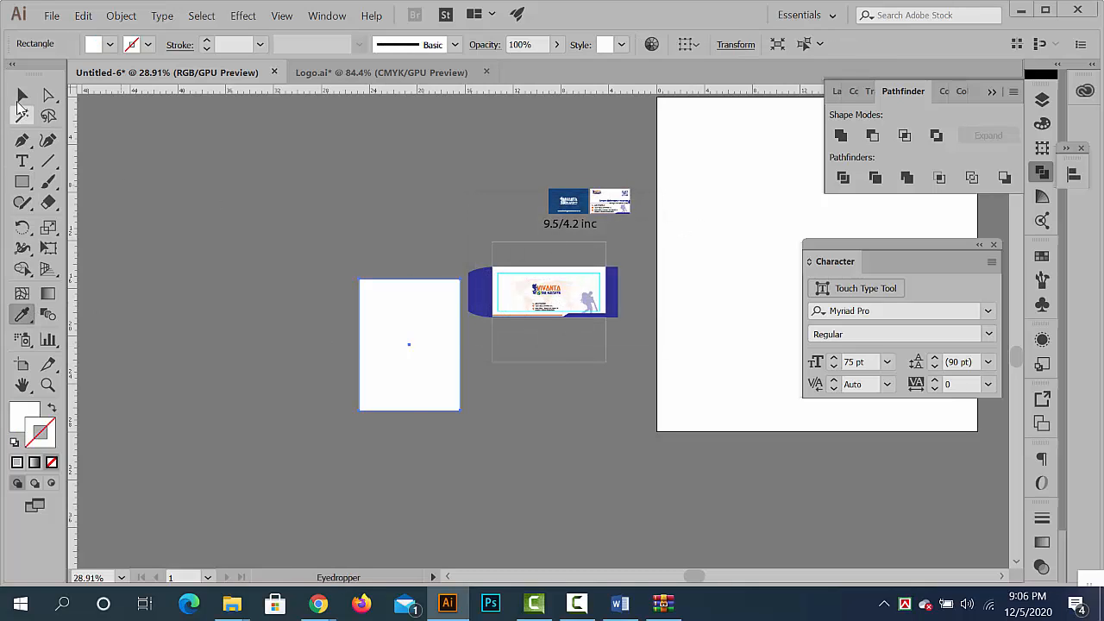
click(19, 99)
drag(377, 325, 503, 338)
drag(407, 269, 438, 275)
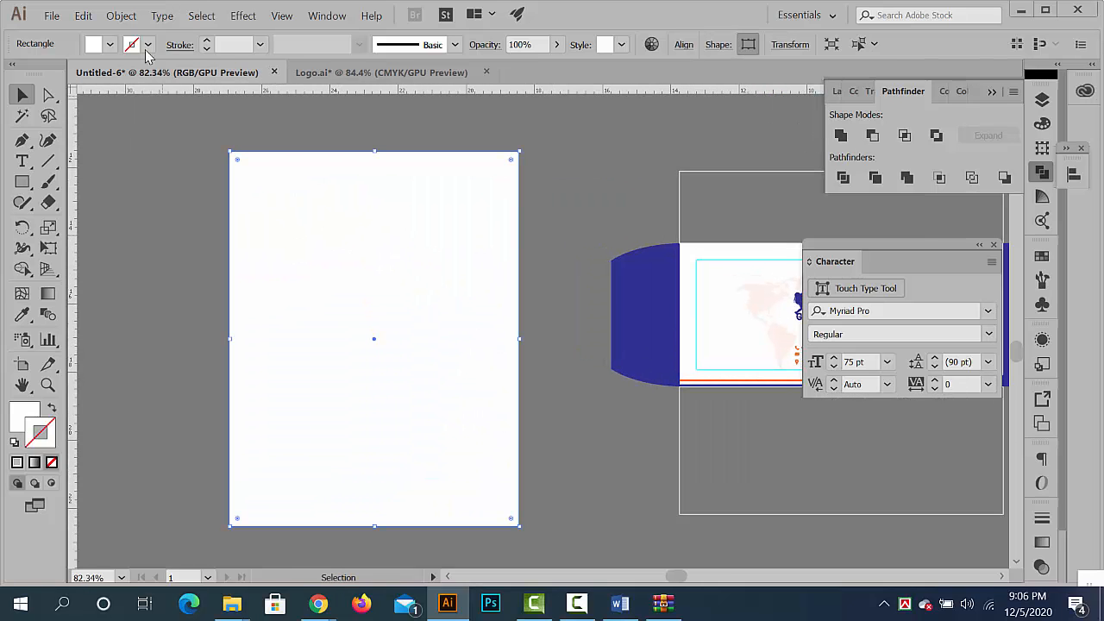
- Preview a -0.5 in offset path with miter joins inside the white letterhead rectangle
click(121, 15)
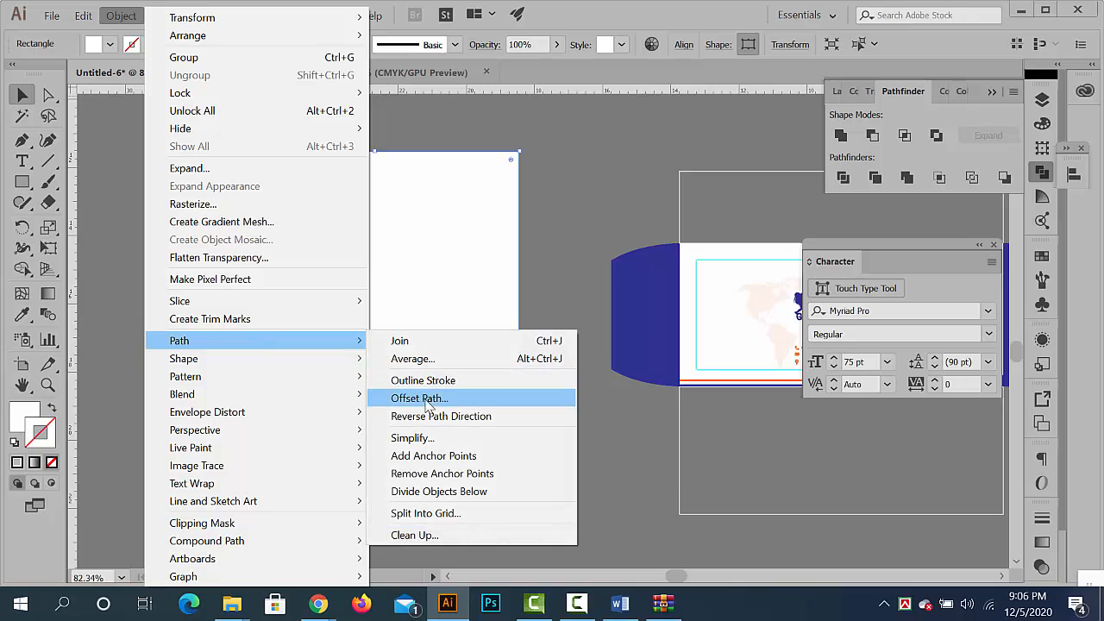
click(490, 398)
click(656, 272)
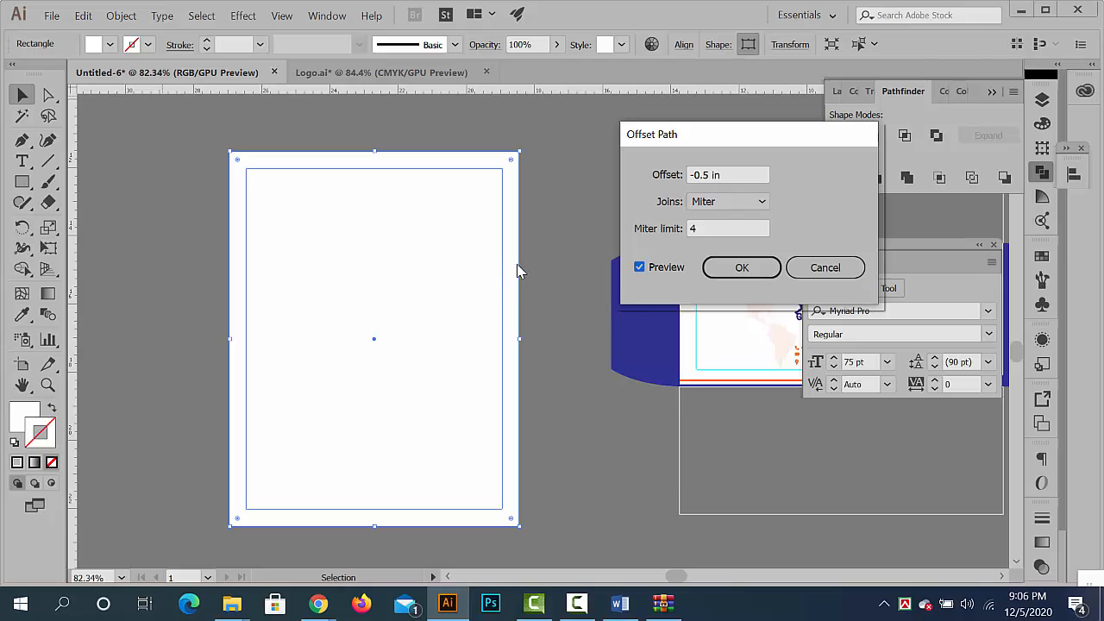
- Apply the -0.5 in offset path inside the letterhead rectangle and convert the resulting inner rectangle into guides
click(752, 267)
click(589, 245)
click(409, 249)
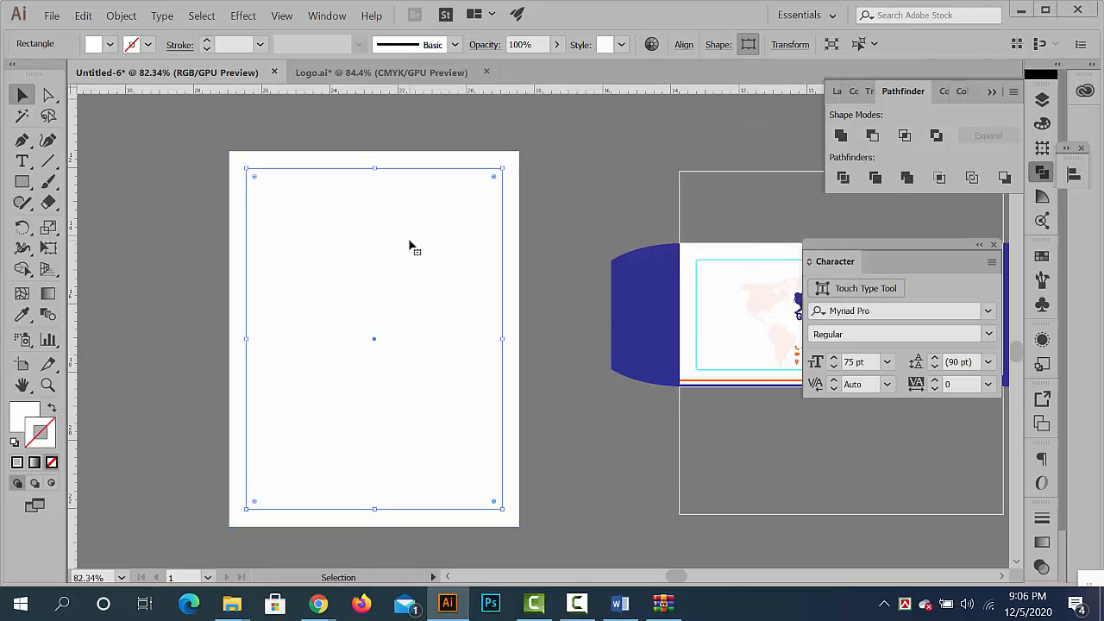
right_click(409, 249)
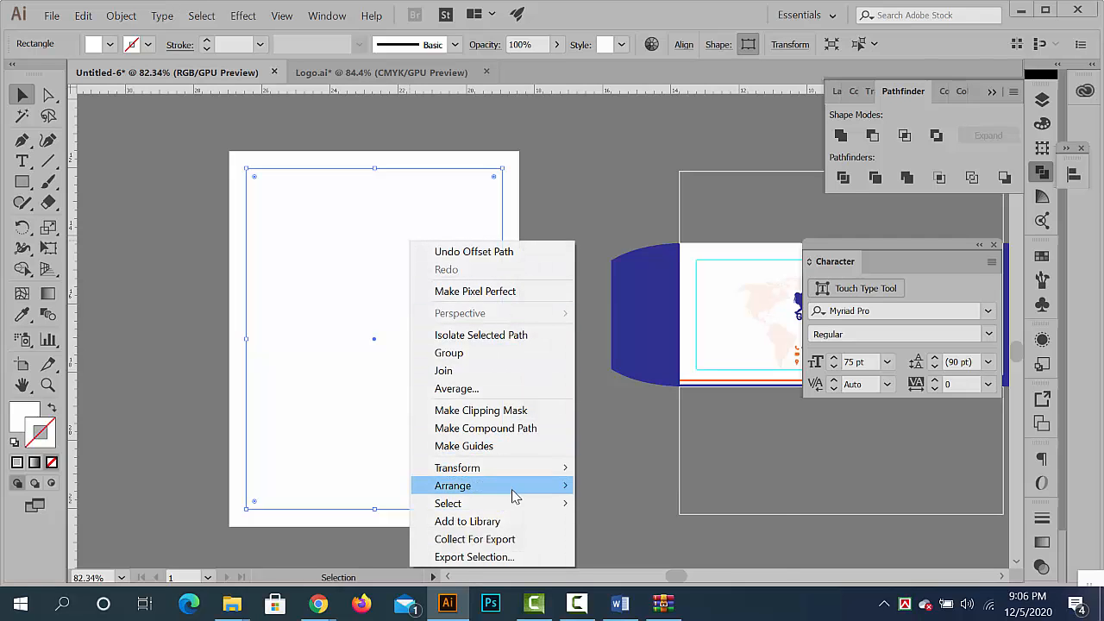
click(505, 446)
scroll(503, 407, down, 4)
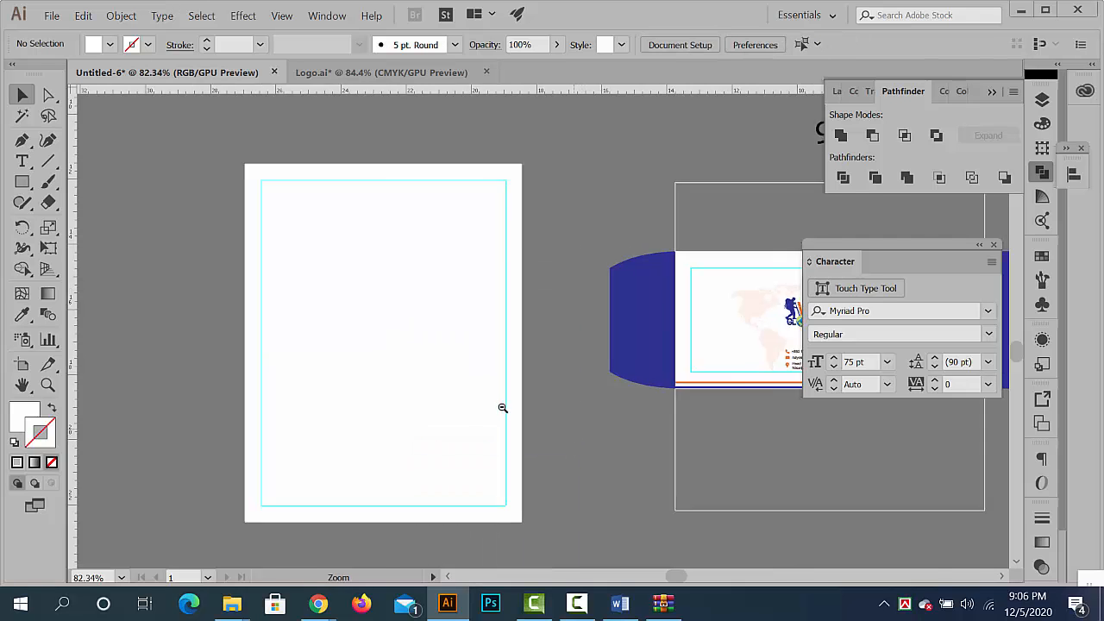
scroll(611, 359, up, 3)
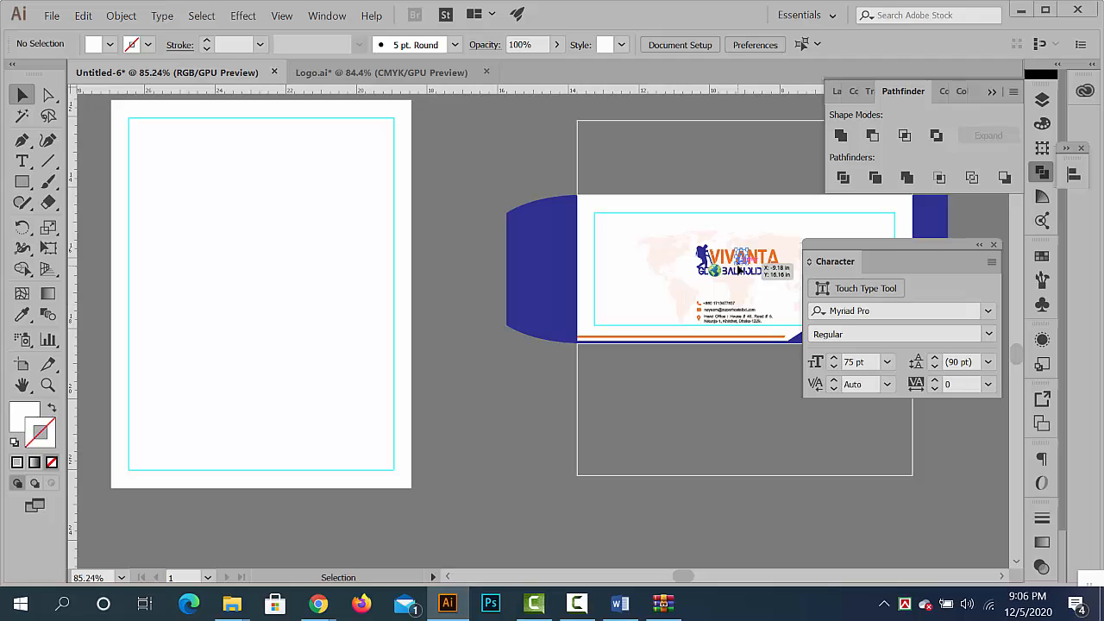
click(719, 267)
click(718, 264)
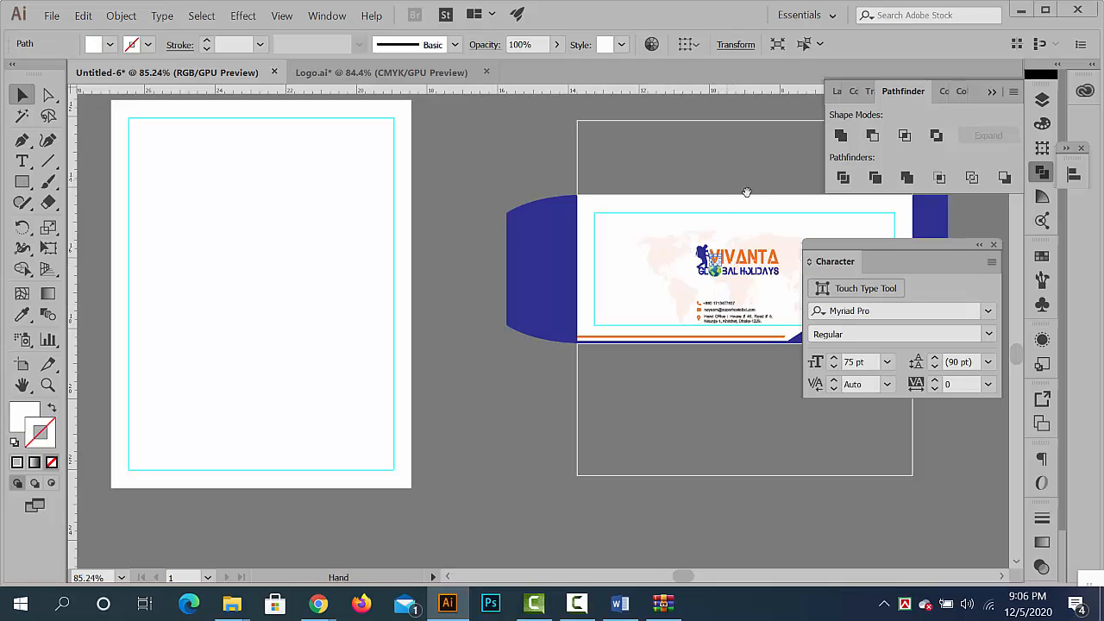
drag(747, 192, 645, 209)
click(640, 273)
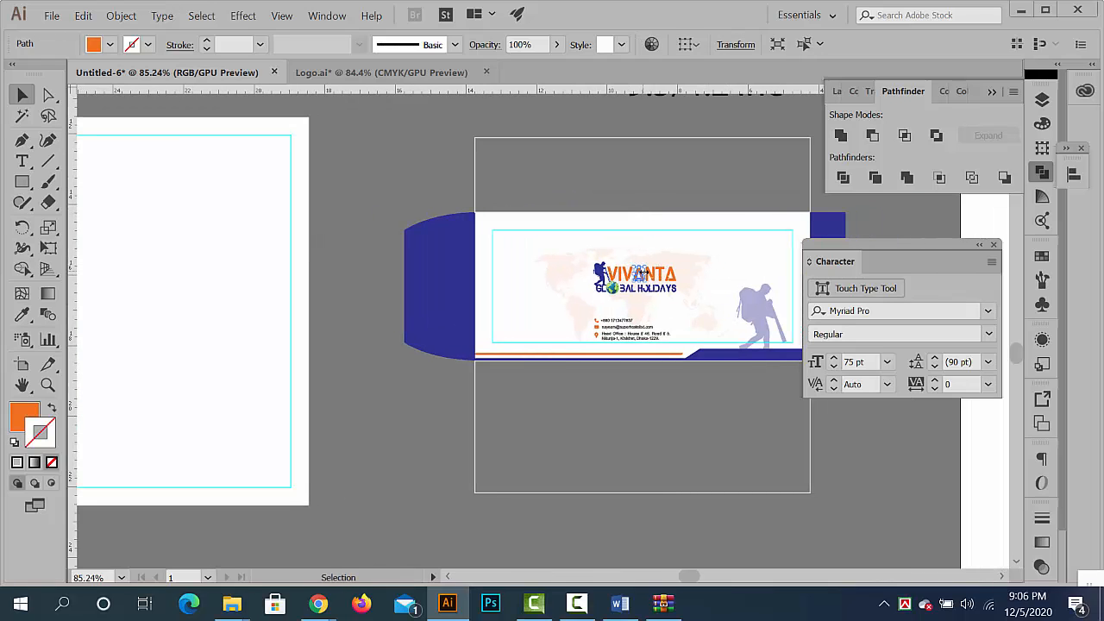
click(695, 162)
scroll(712, 173, down, 3)
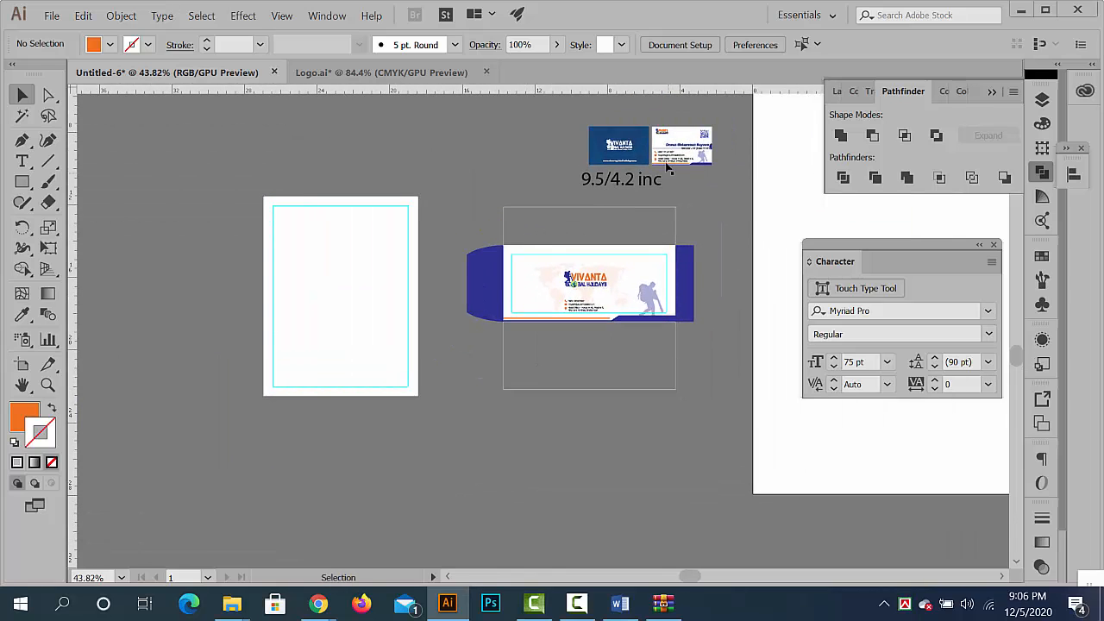
click(661, 135)
double_click(661, 135)
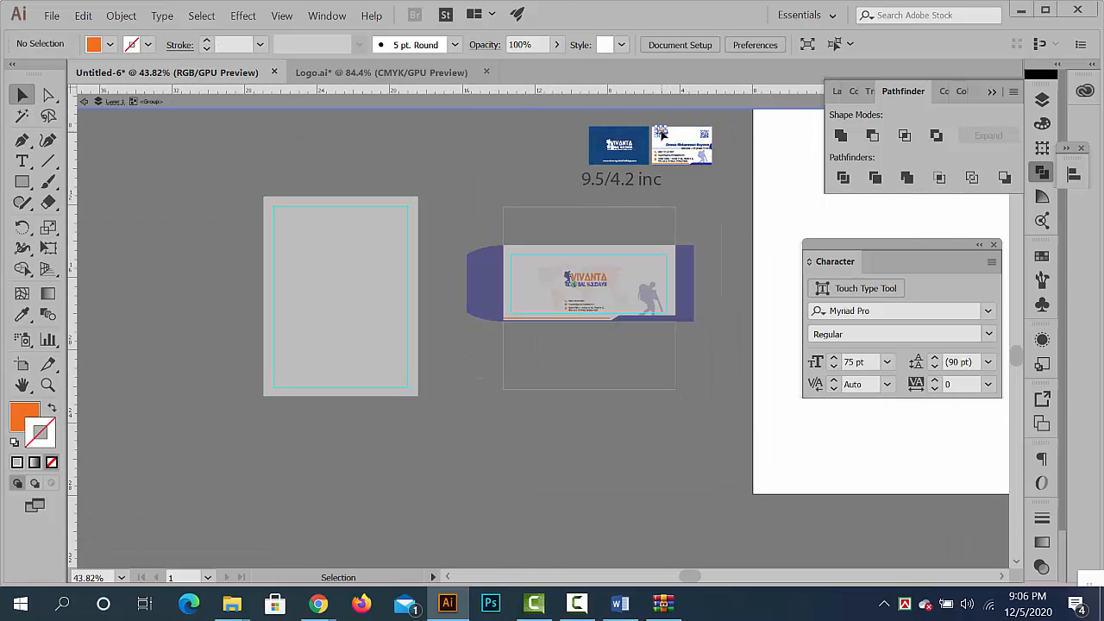
double_click(451, 202)
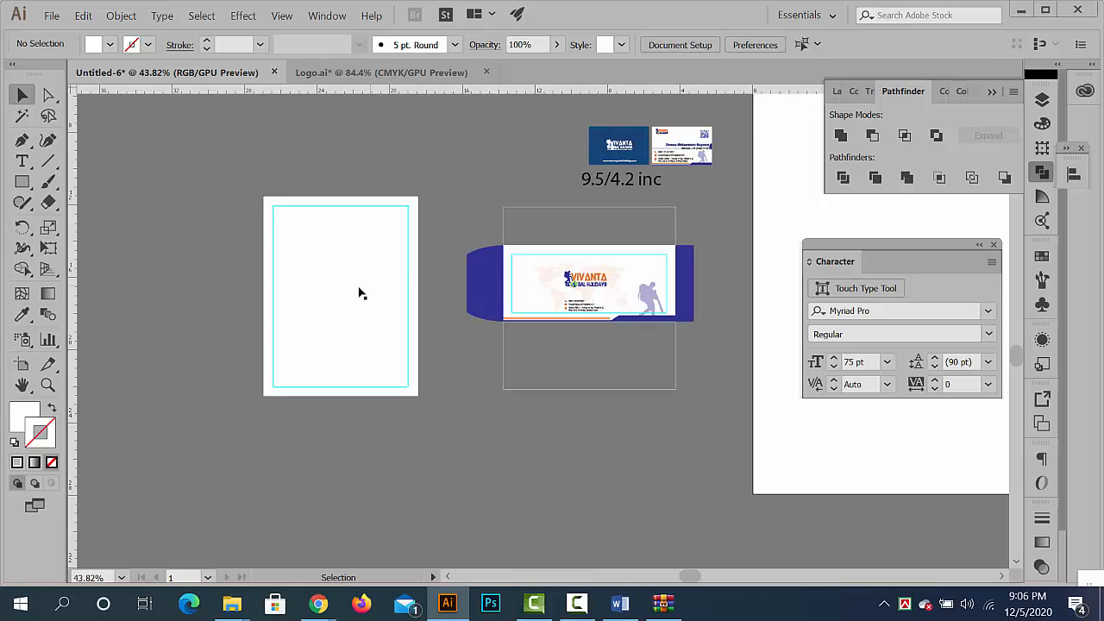
key(ctrl+a)
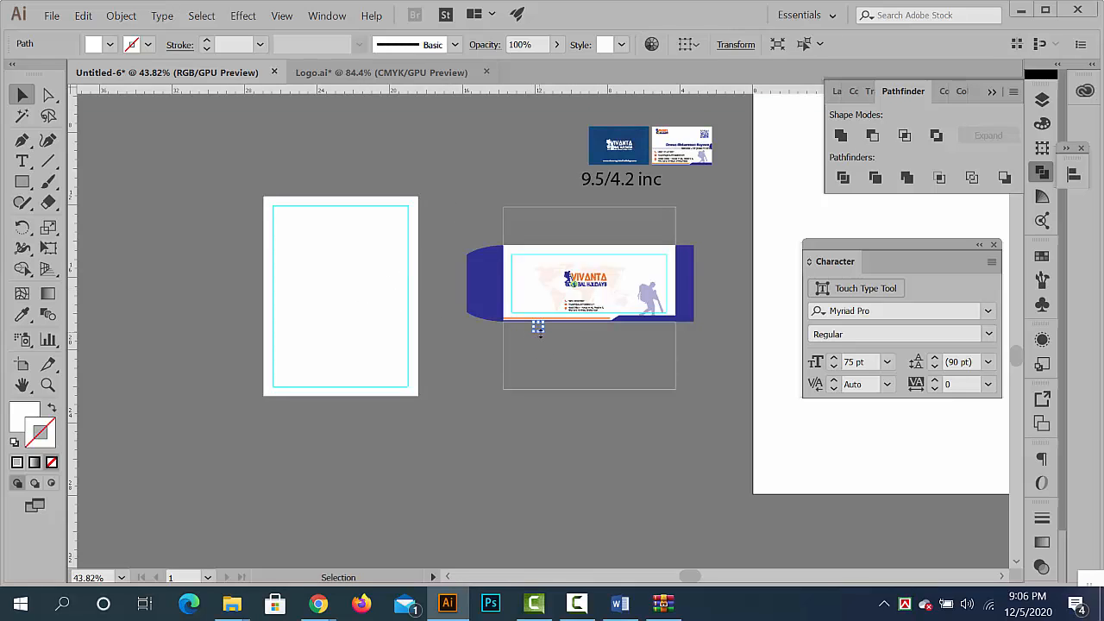
key(Delete)
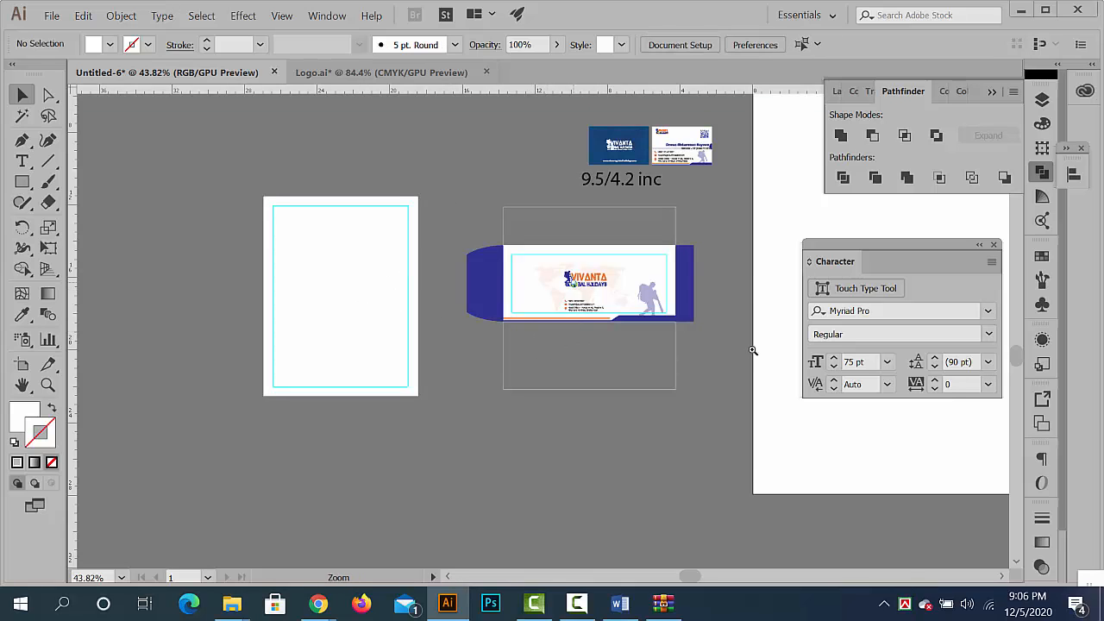
- Lock the faint world map and the white panel behind the envelope's logo
scroll(594, 281, up, 5)
click(405, 238)
click(285, 234)
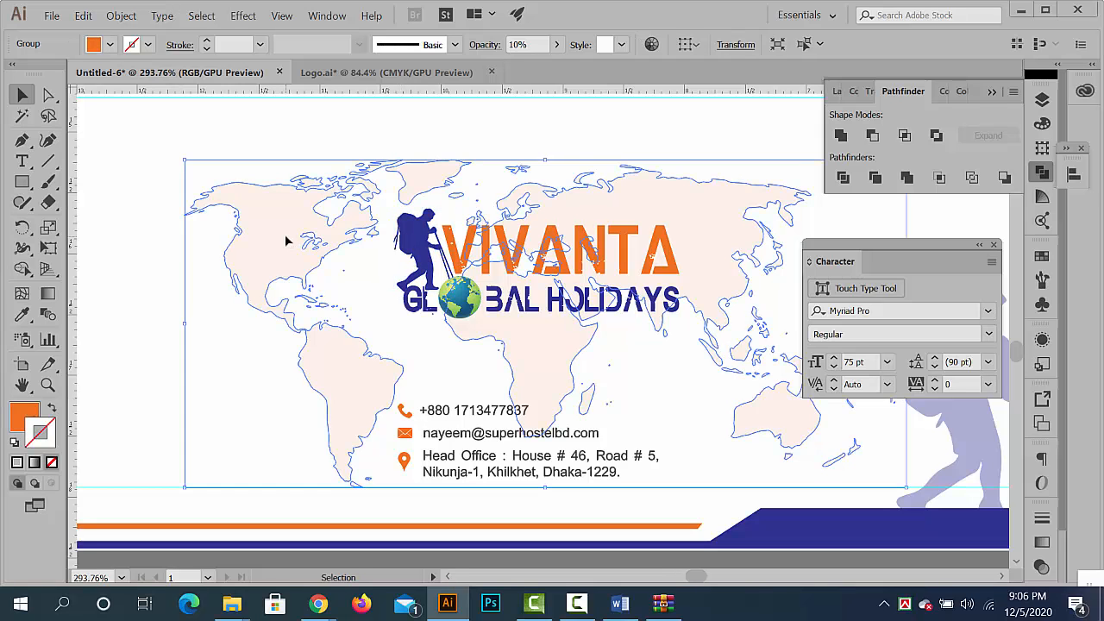
key(ctrl+2)
click(226, 205)
key(ctrl+2)
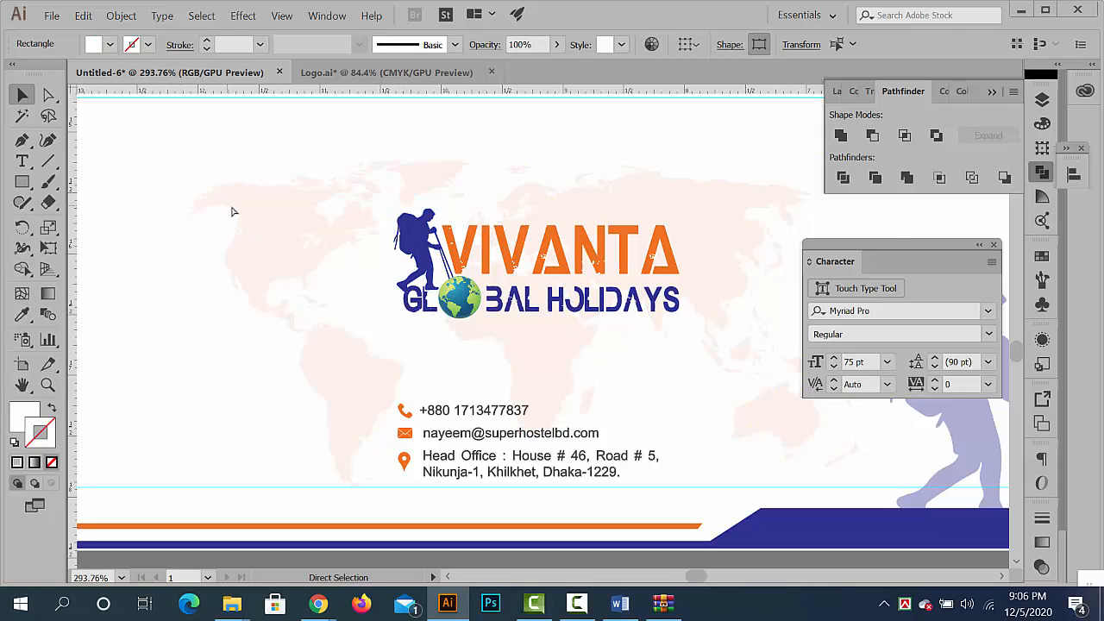
- Select all pieces of the Vivanta Global Holidays logo on the envelope and group them
drag(376, 184, 413, 221)
key(ctrl+z)
key(ctrl+2)
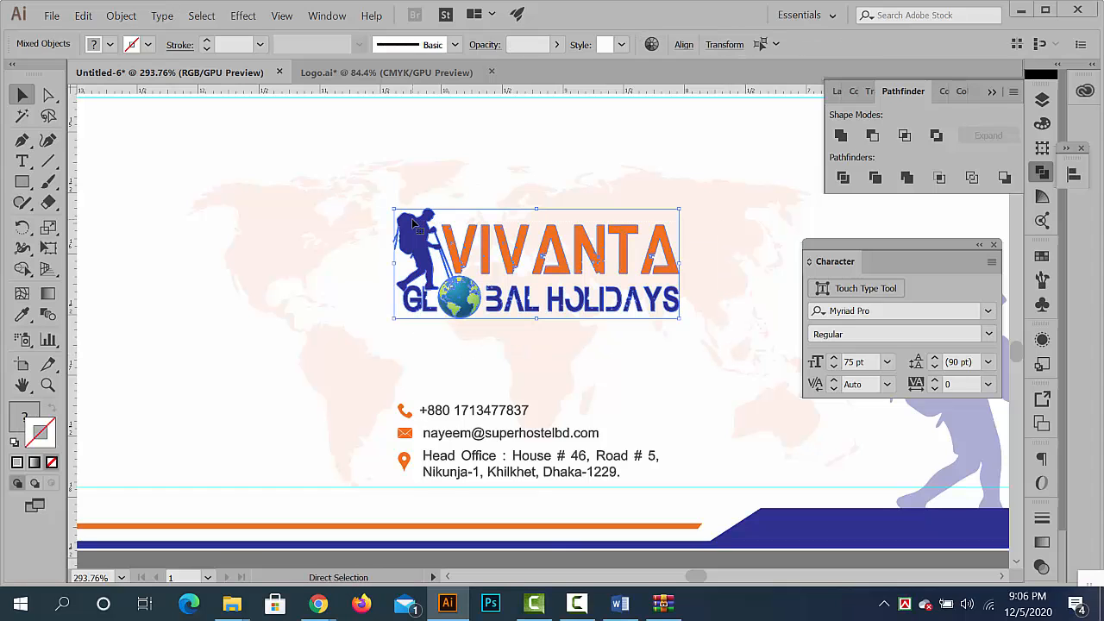
key(ctrl+g)
- Place a copy of the grouped logo in the letterhead's upper-left corner, just inside the margin guides
drag(705, 281, 540, 279)
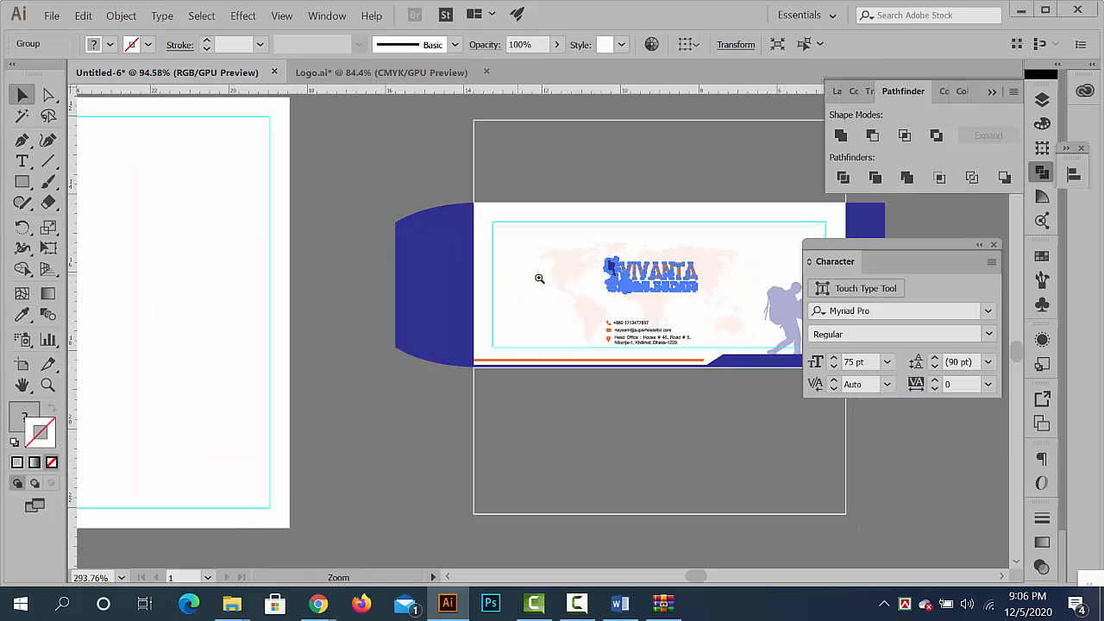
click(394, 394)
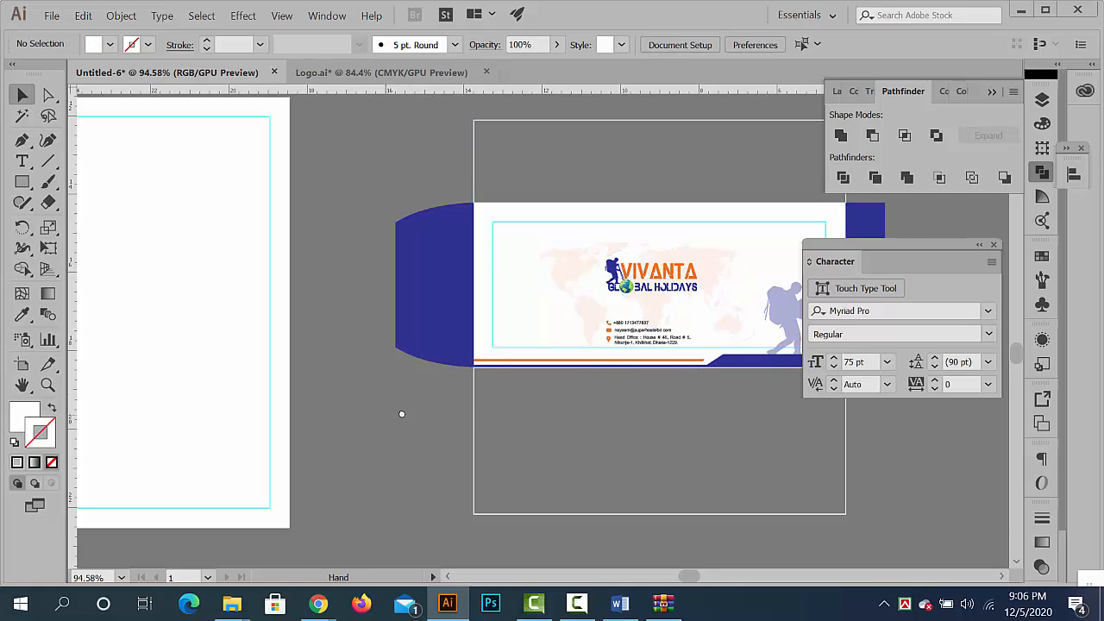
drag(402, 415, 599, 424)
drag(540, 333, 239, 156)
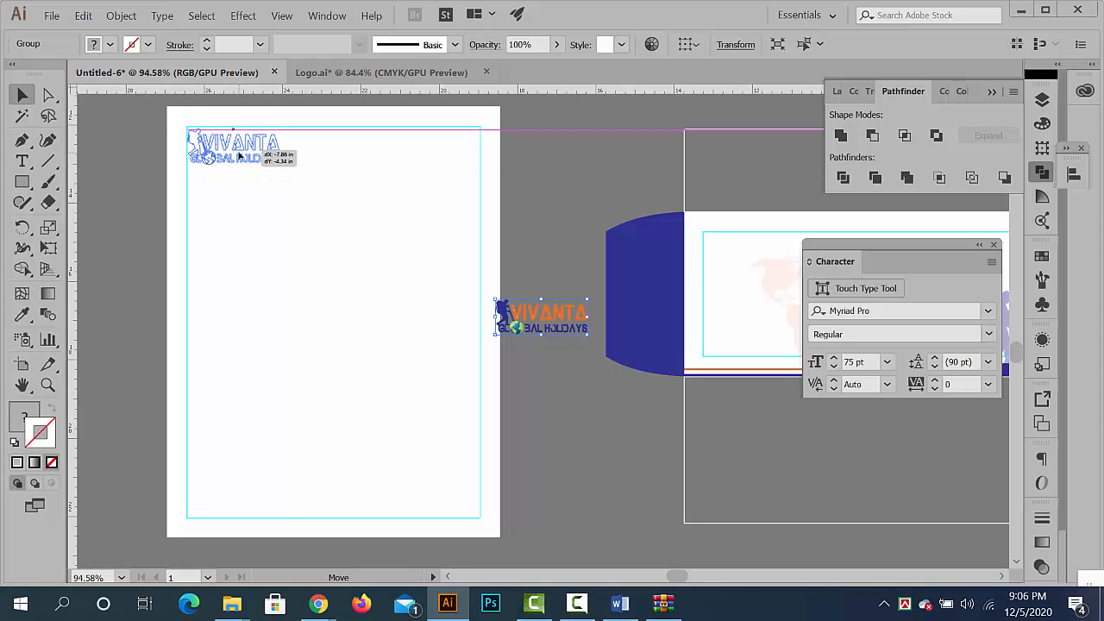
click(559, 416)
- Copy the envelope's phone, e-mail and address lines with their icons into the letterhead's upper-right corner, inside the margin guides
scroll(559, 417, down, 4)
drag(559, 416, 434, 332)
scroll(570, 325, up, 4)
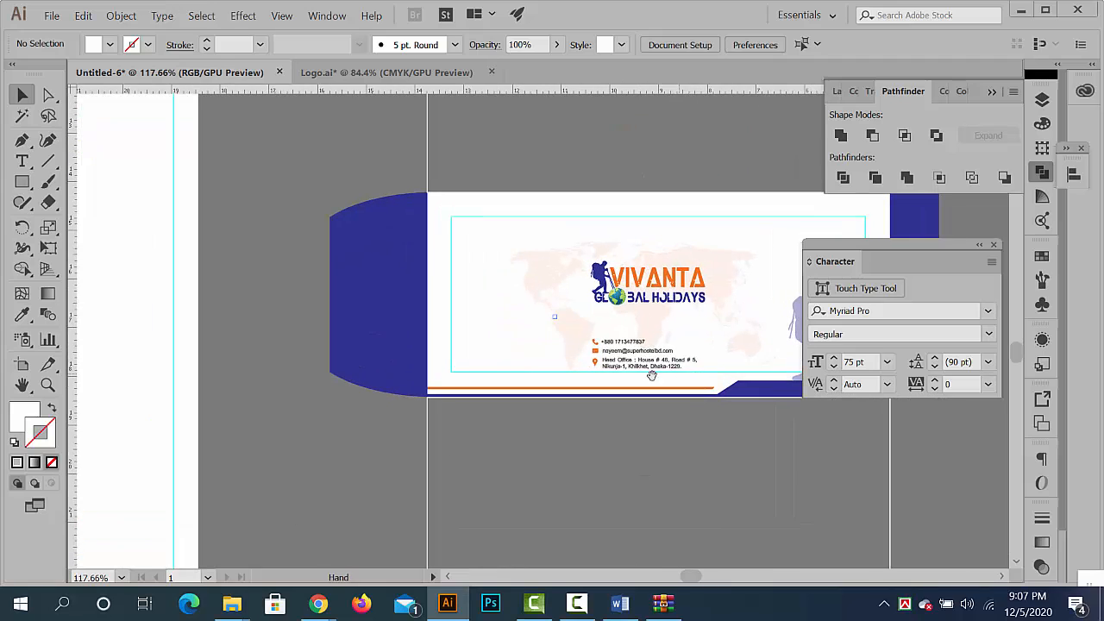
click(617, 344)
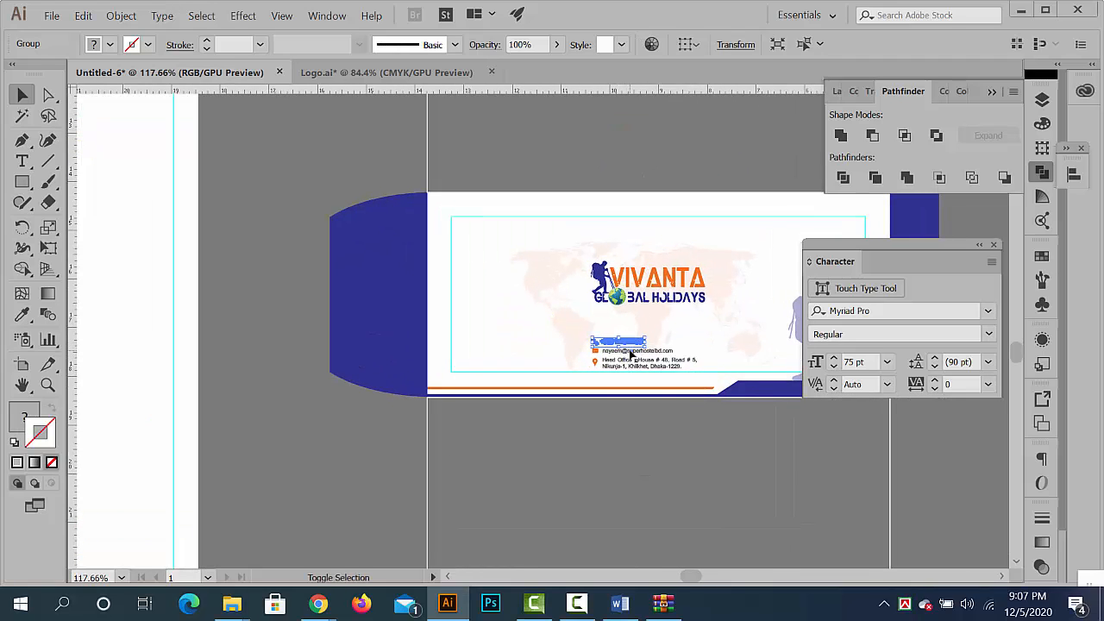
shift+click(635, 351)
shift+click(647, 363)
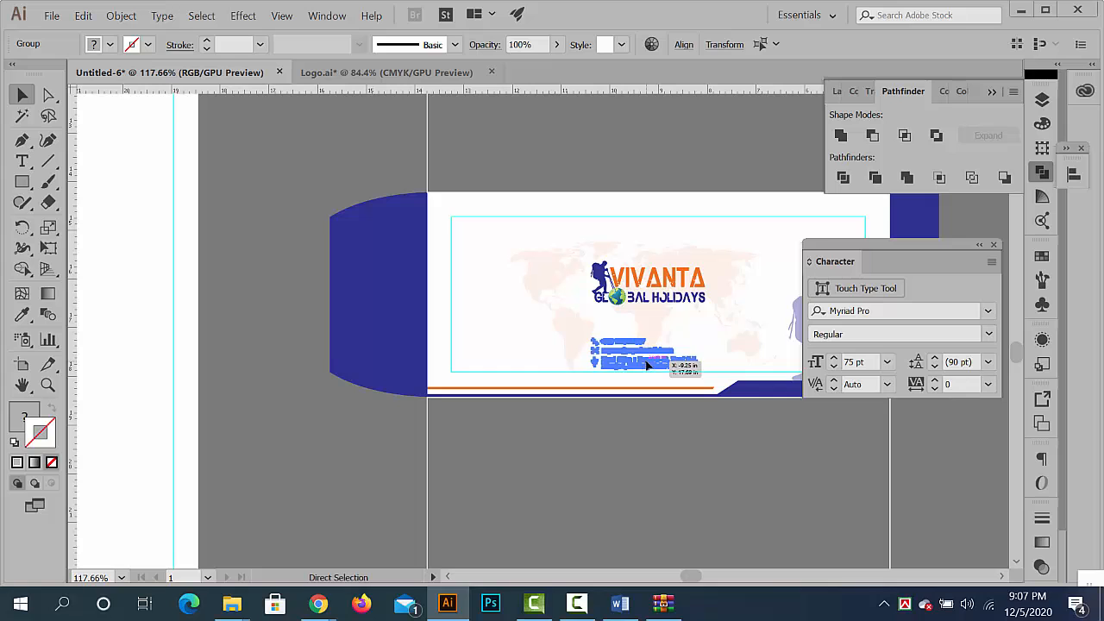
key(ctrl+c)
click(273, 382)
drag(159, 231, 446, 394)
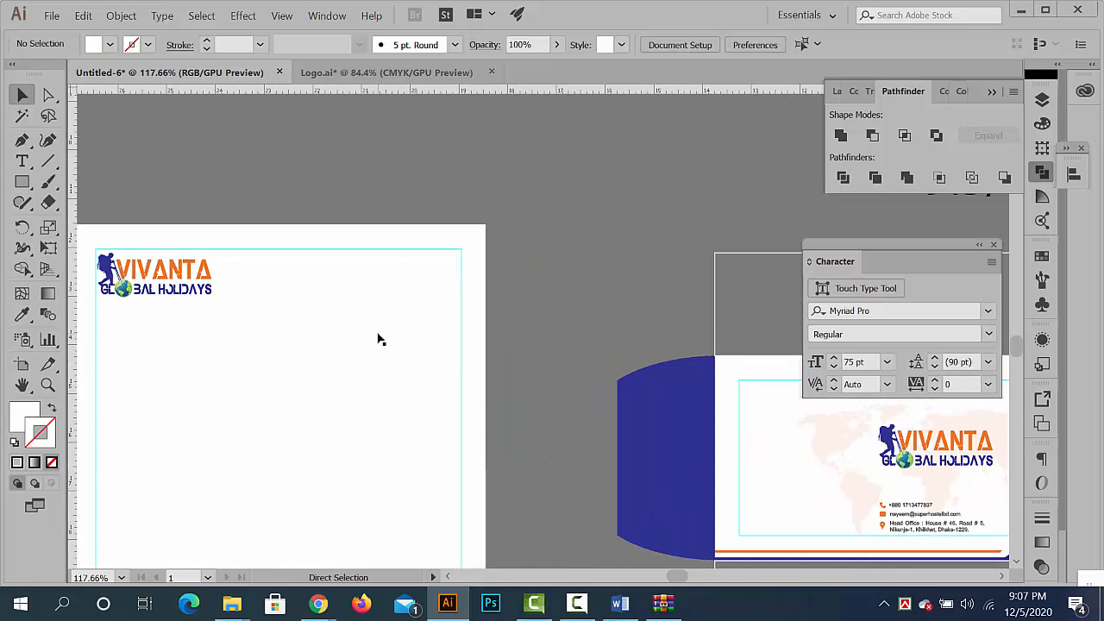
key(ctrl+v)
drag(526, 338, 402, 279)
click(569, 329)
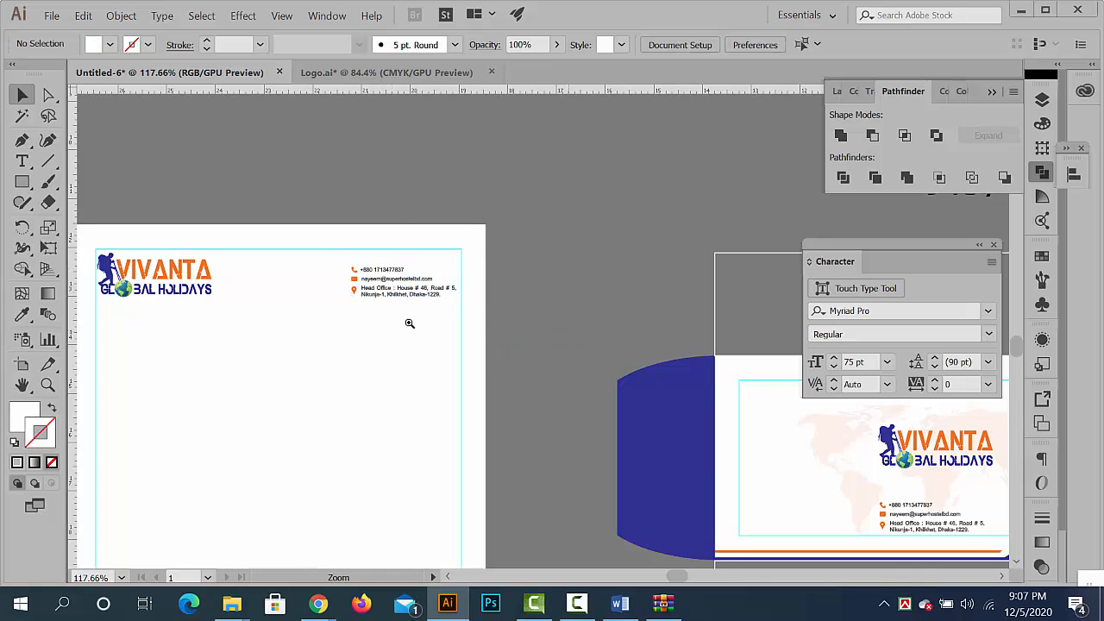
- Copy the envelope's hiker silhouette together with the blue footer shape and the orange stripe
ctrl+alt+click(580, 386)
drag(678, 449, 473, 347)
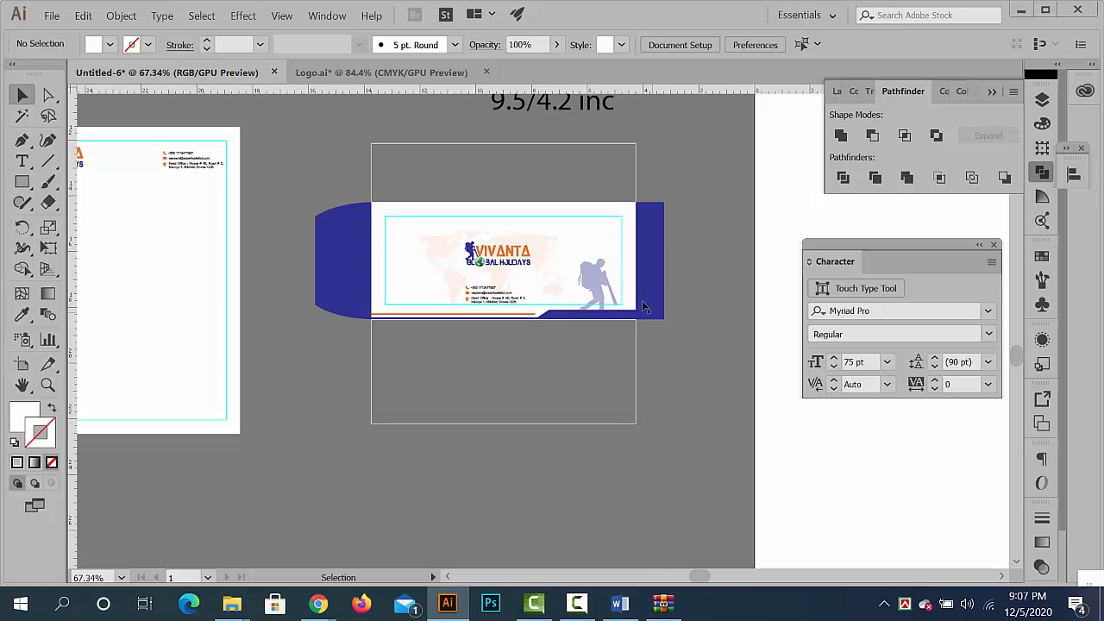
click(614, 317)
drag(671, 334, 695, 335)
shift+click(562, 213)
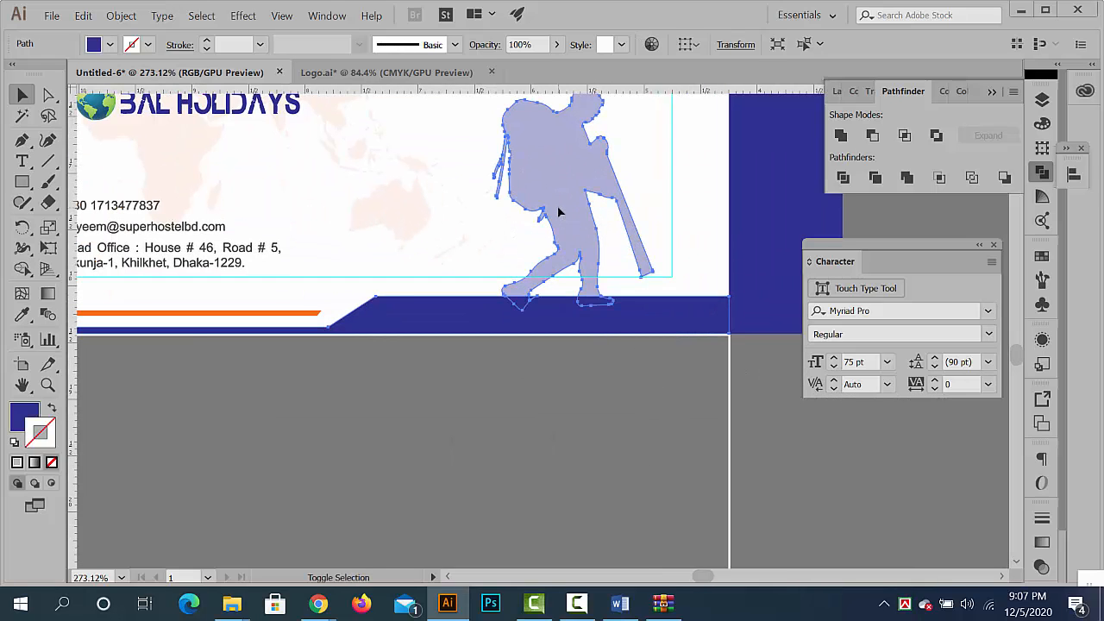
drag(363, 311, 564, 312)
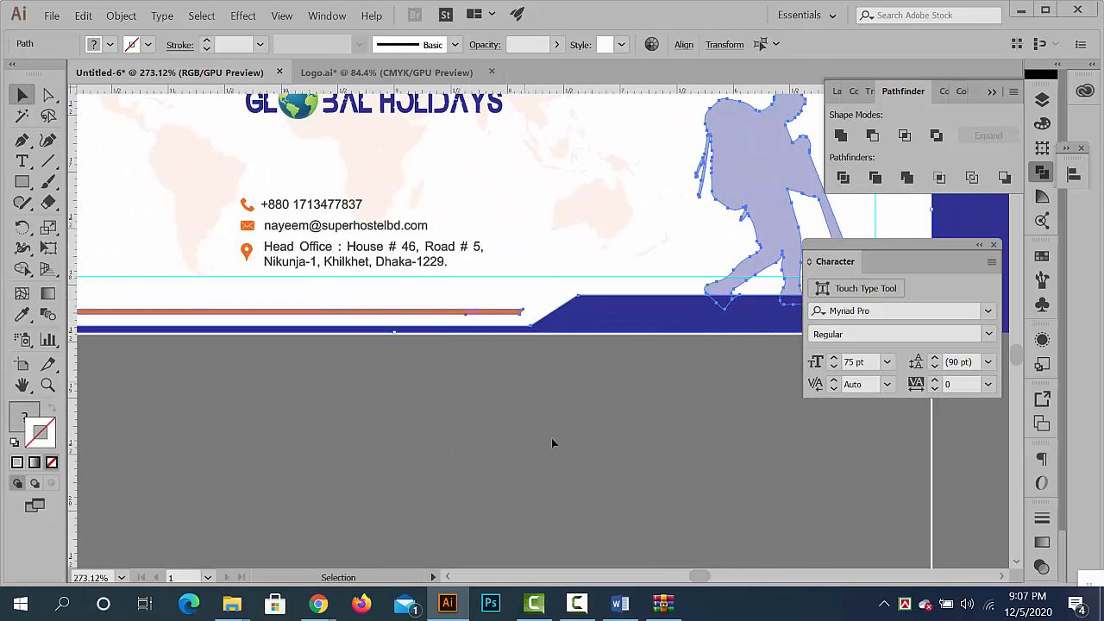
click(730, 471)
drag(730, 471, 665, 368)
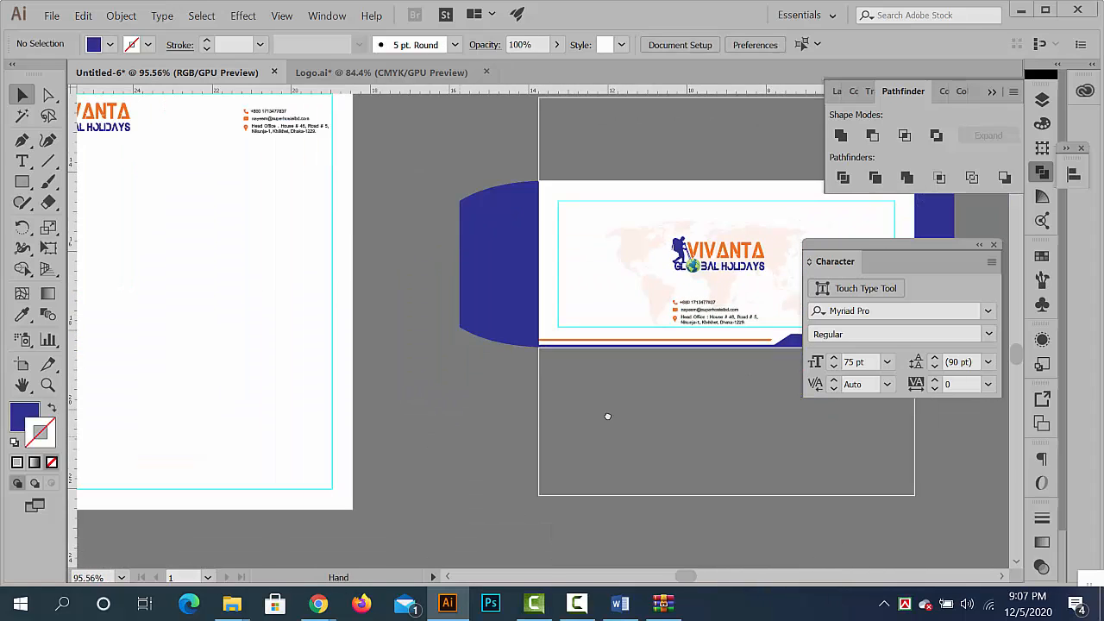
- Paste the hiker and footer artwork and align it with the letterhead's bottom-right corner
drag(411, 442, 640, 407)
drag(641, 406, 585, 405)
key(ctrl+v)
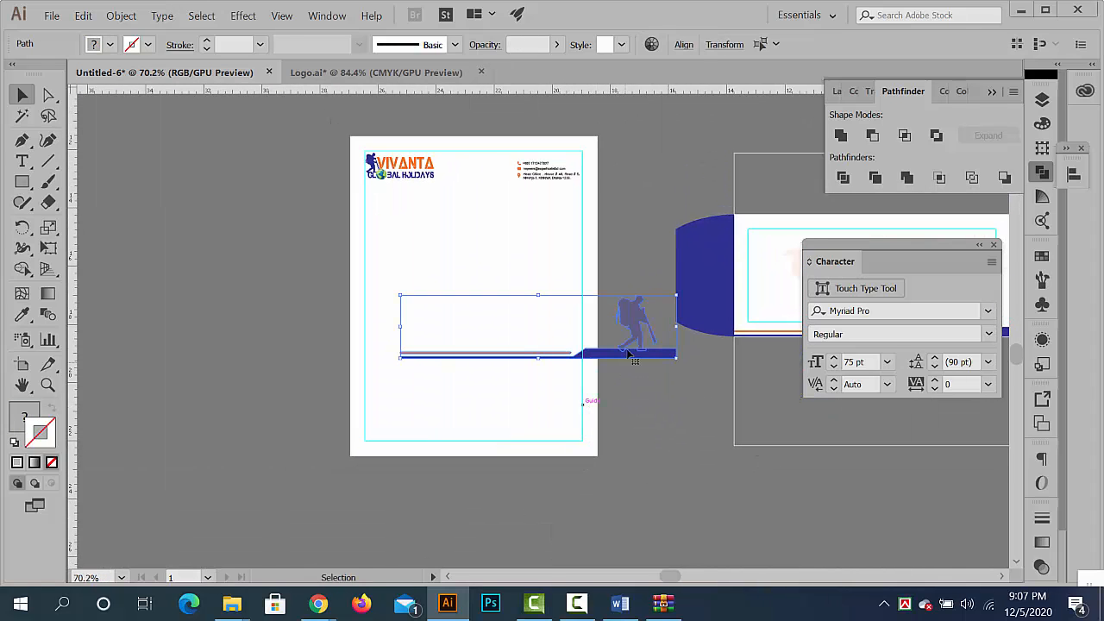
drag(633, 324, 710, 427)
drag(642, 457, 671, 309)
drag(686, 356, 604, 402)
- Shorten the orange and blue footer stripes by moving their left end points to the letterhead's left edge
click(317, 404)
drag(325, 397, 626, 465)
click(48, 96)
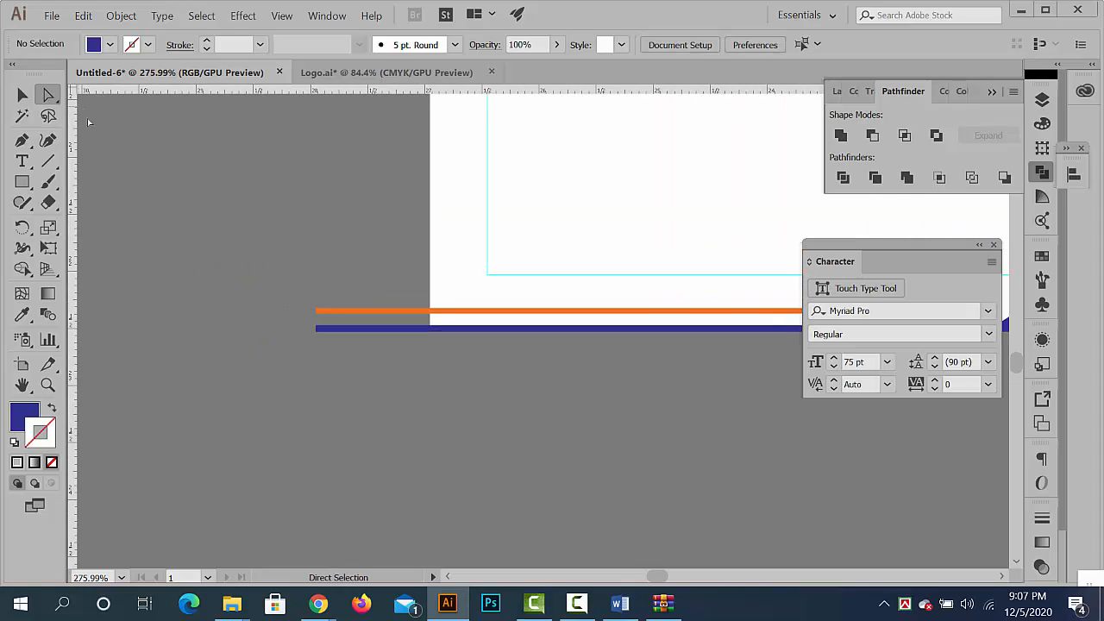
drag(313, 311, 314, 347)
click(23, 95)
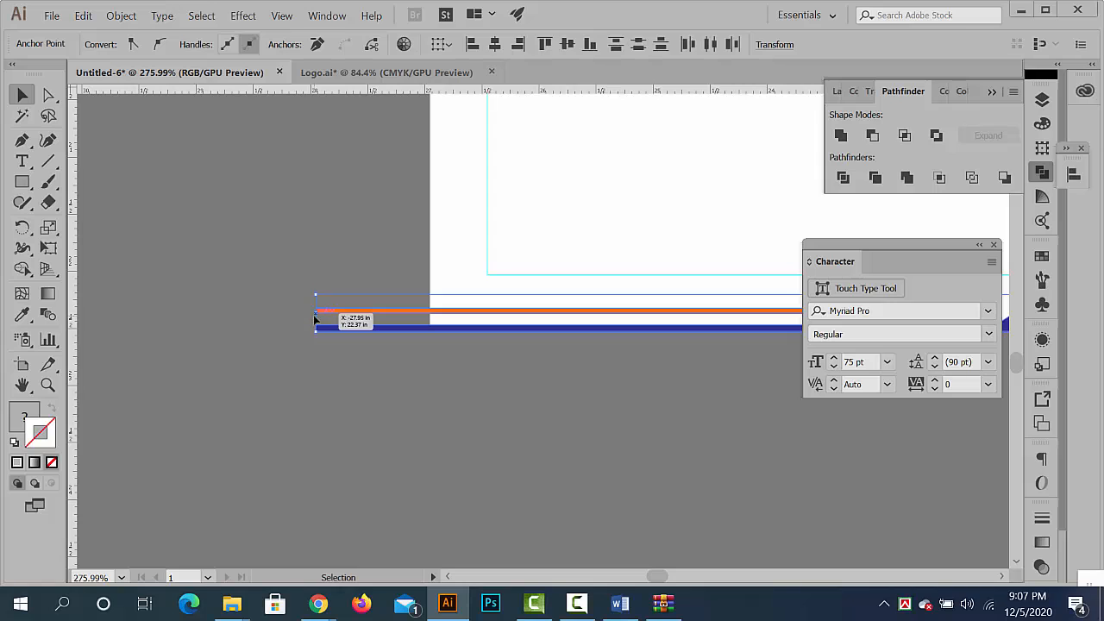
drag(323, 317, 431, 319)
click(486, 383)
drag(513, 385, 485, 386)
drag(600, 372, 382, 393)
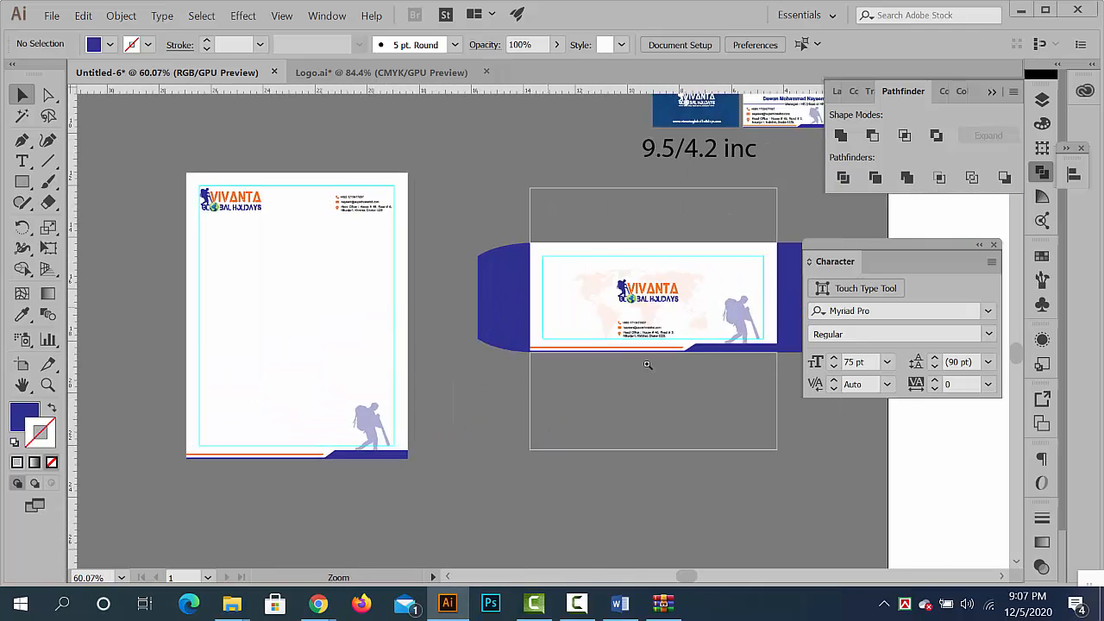
- Unlock and copy the envelope's faint world map, and place the copy across the middle of the letterhead
drag(540, 306, 744, 285)
click(762, 234)
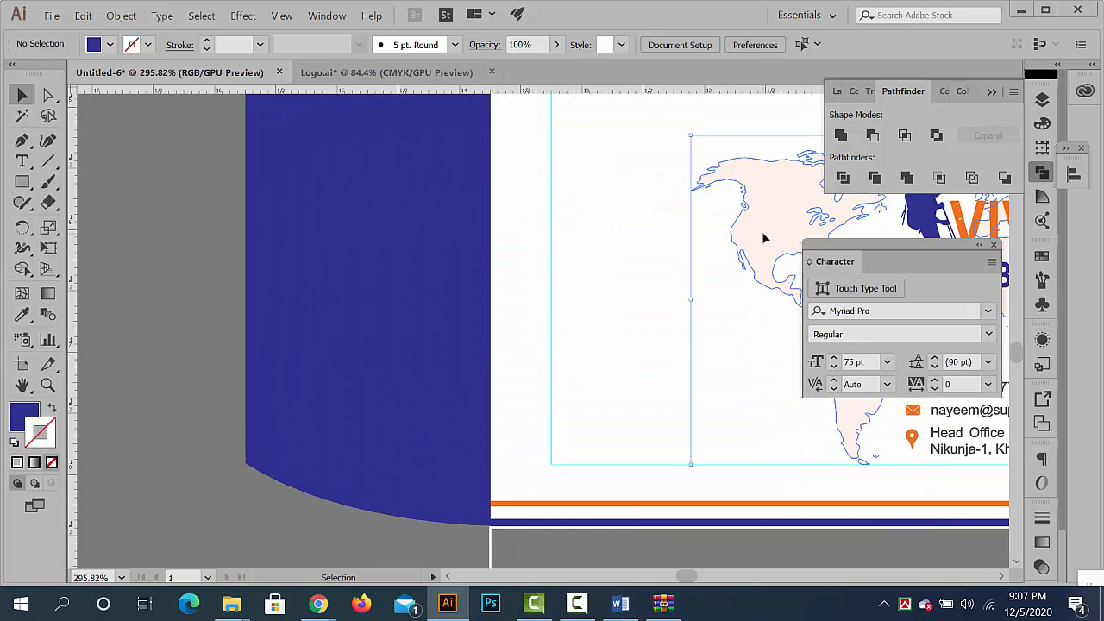
click(167, 236)
drag(291, 295, 391, 334)
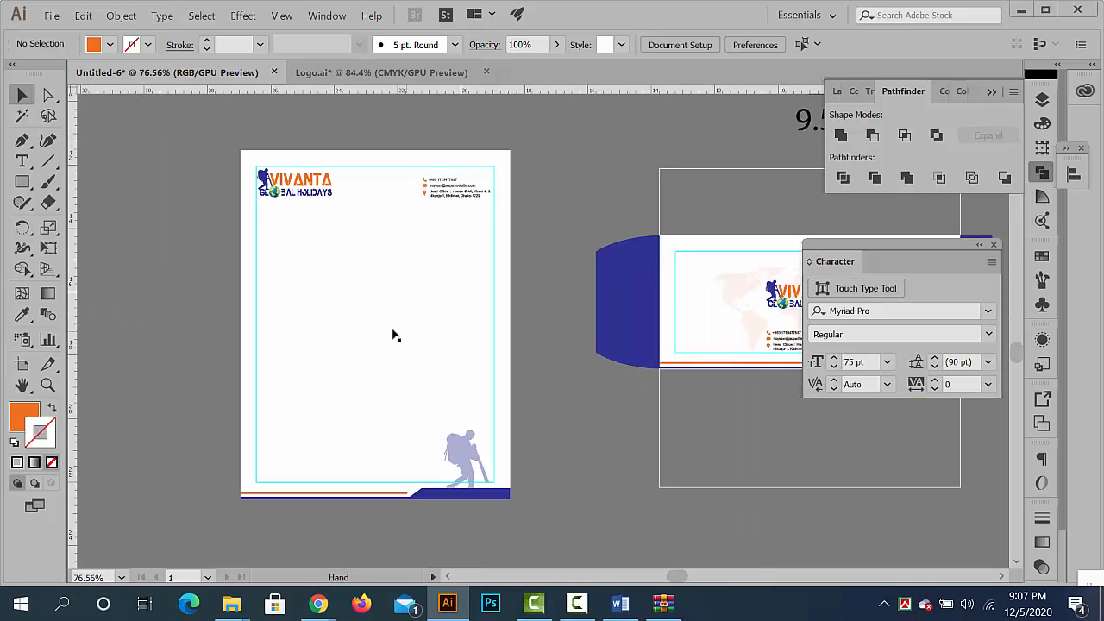
click(490, 321)
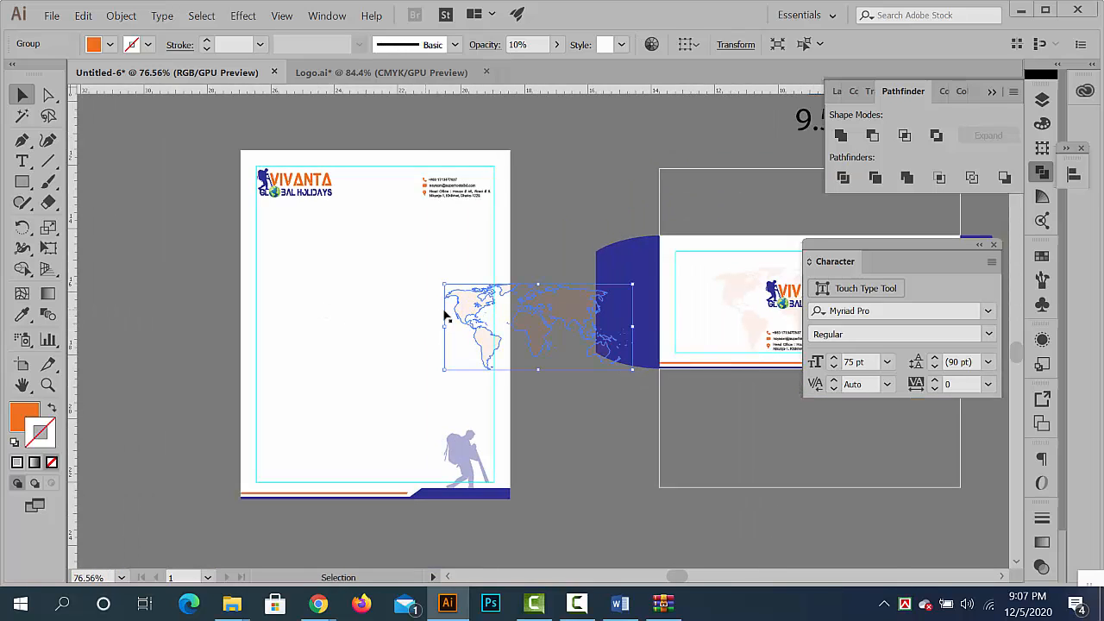
drag(470, 308, 318, 308)
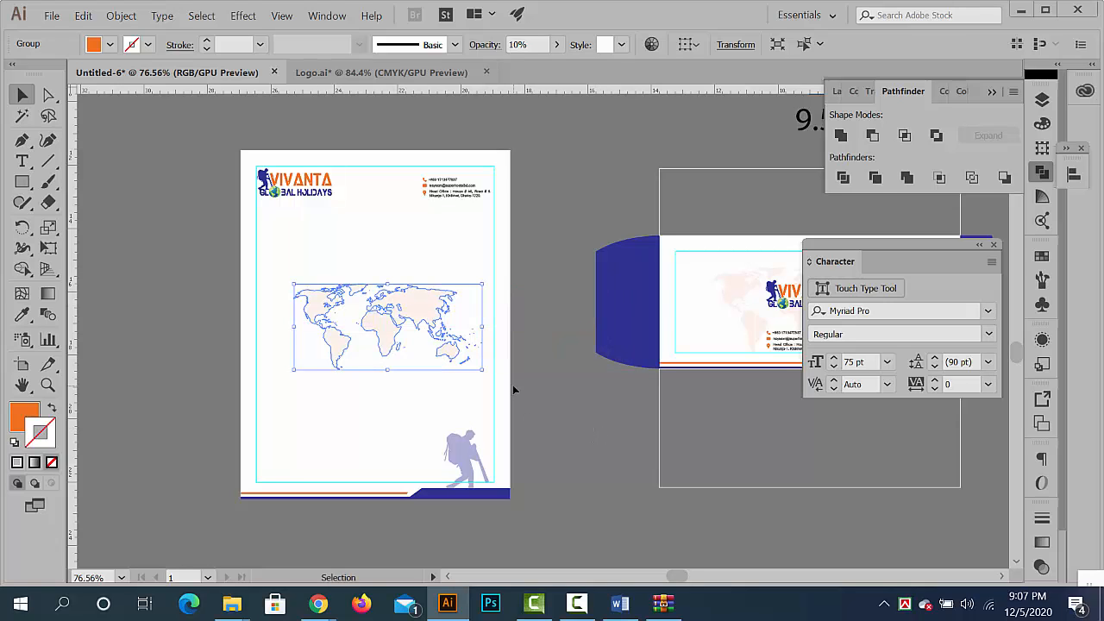
- Nudge the faint world map left until it sits centred across the letterhead
key(Left)
key(Left)
key(Left)
key(Left)
key(Left)
key(Left)
key(Left)
key(Left)
key(Left)
key(Left)
key(Left)
key(Left)
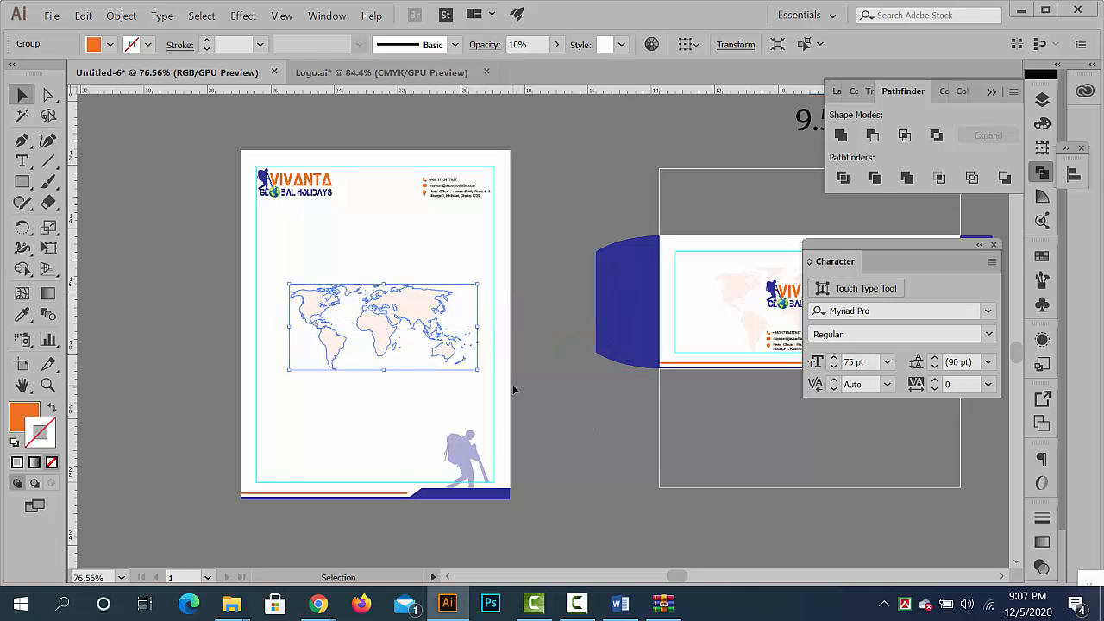
click(549, 394)
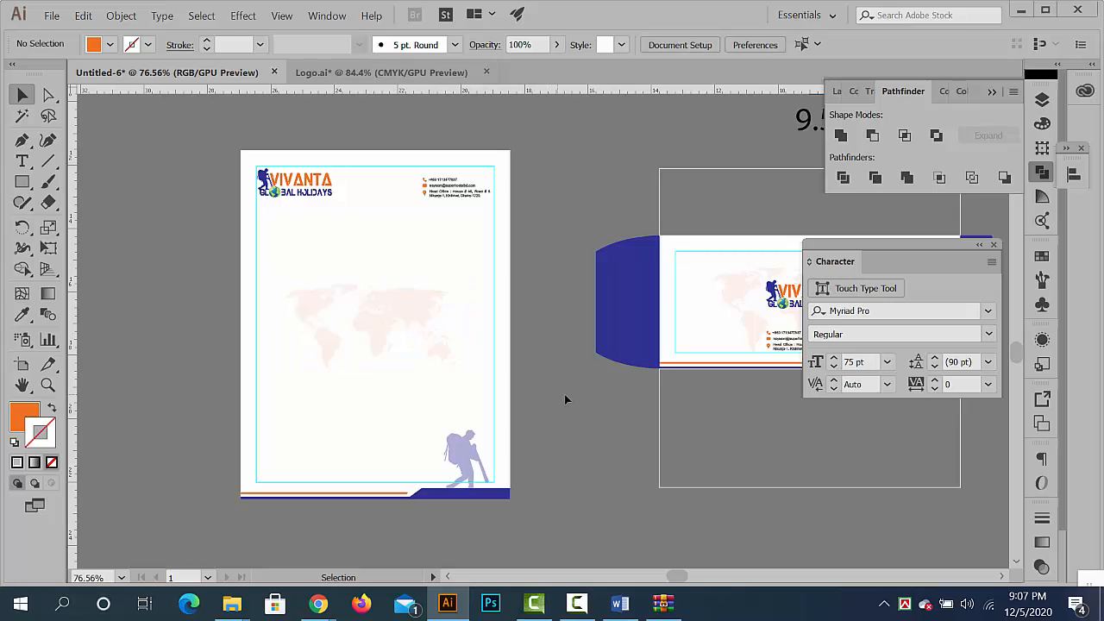
- Review the letterhead alongside the envelope, the business cards and the tall service banner
drag(536, 392, 507, 395)
drag(552, 385, 650, 370)
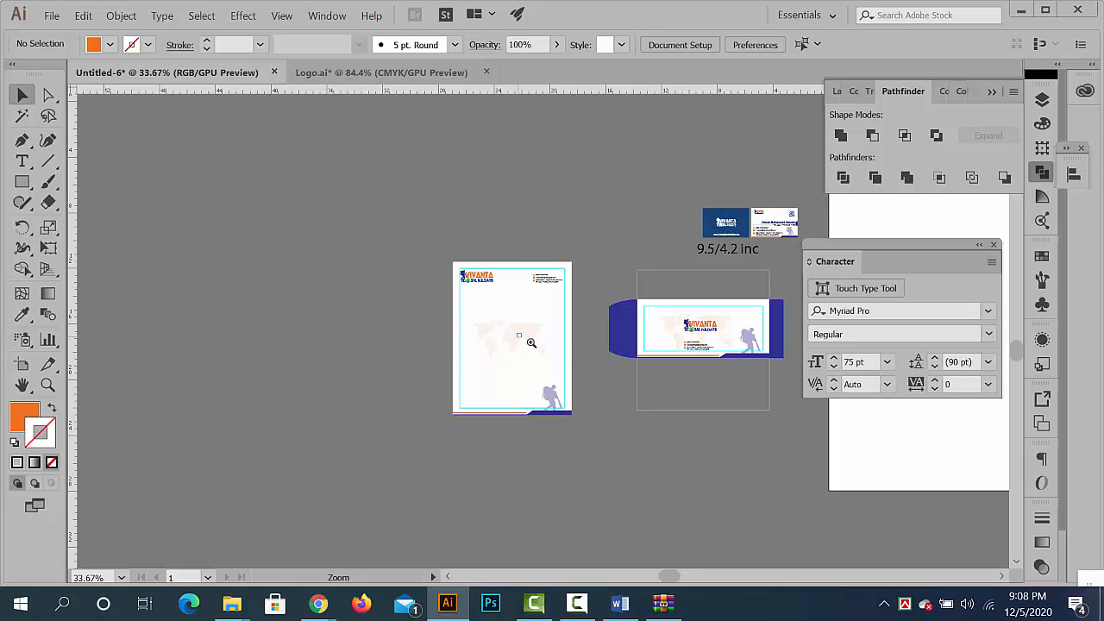
mouse_move(532, 342)
mouse_down()
mouse_move(772, 415)
mouse_move(641, 370)
mouse_up()
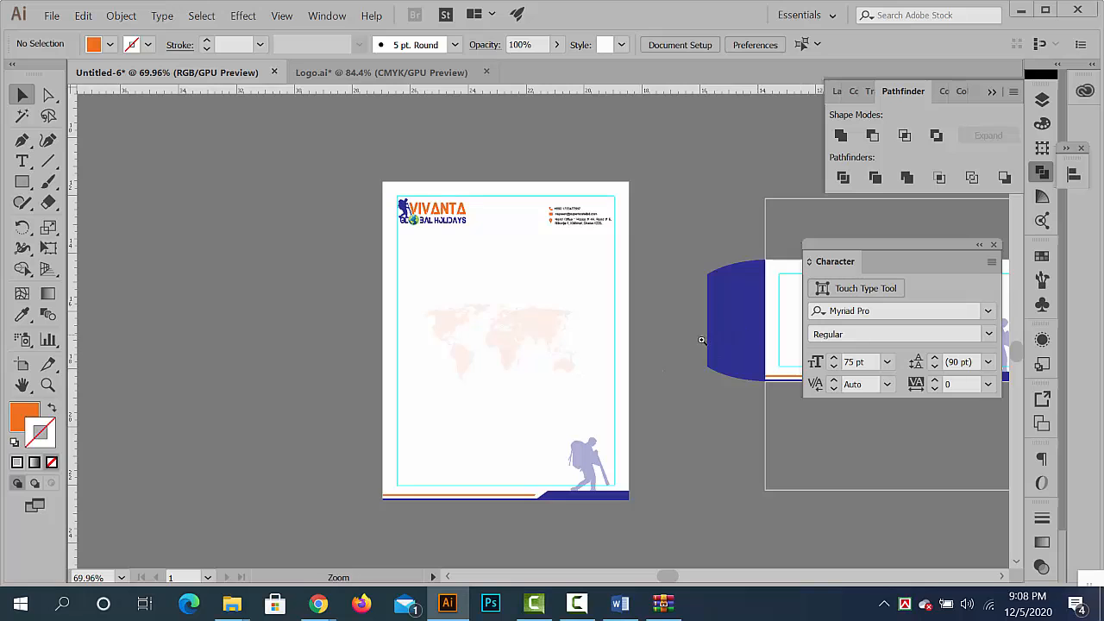
drag(686, 337, 222, 282)
drag(651, 199, 914, 319)
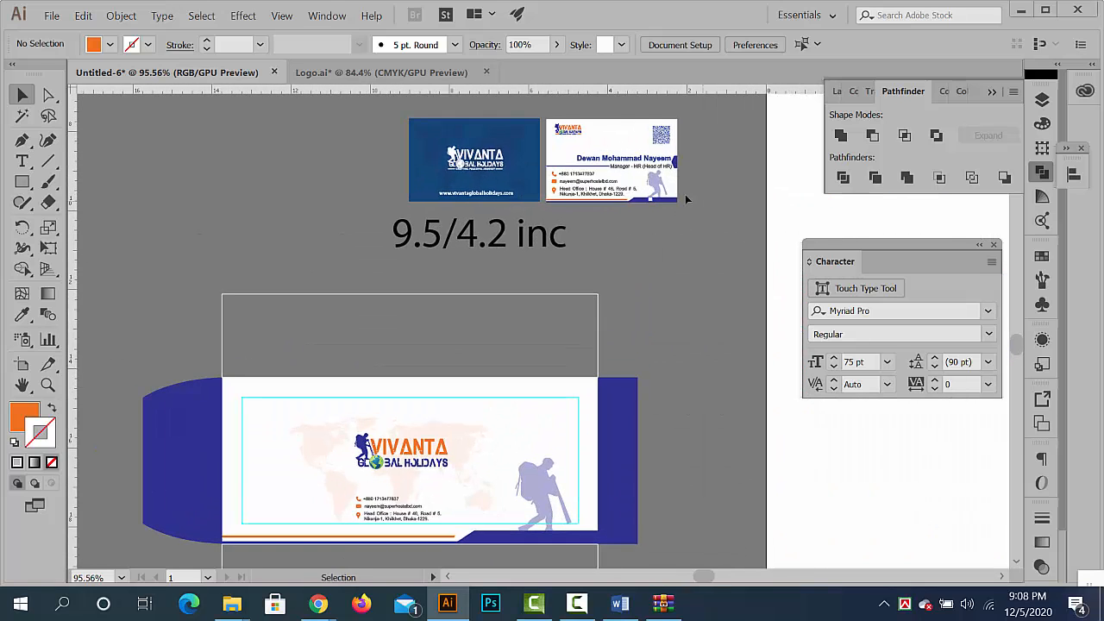
drag(641, 377, 688, 199)
drag(570, 347, 685, 315)
drag(423, 430, 601, 387)
drag(566, 387, 402, 203)
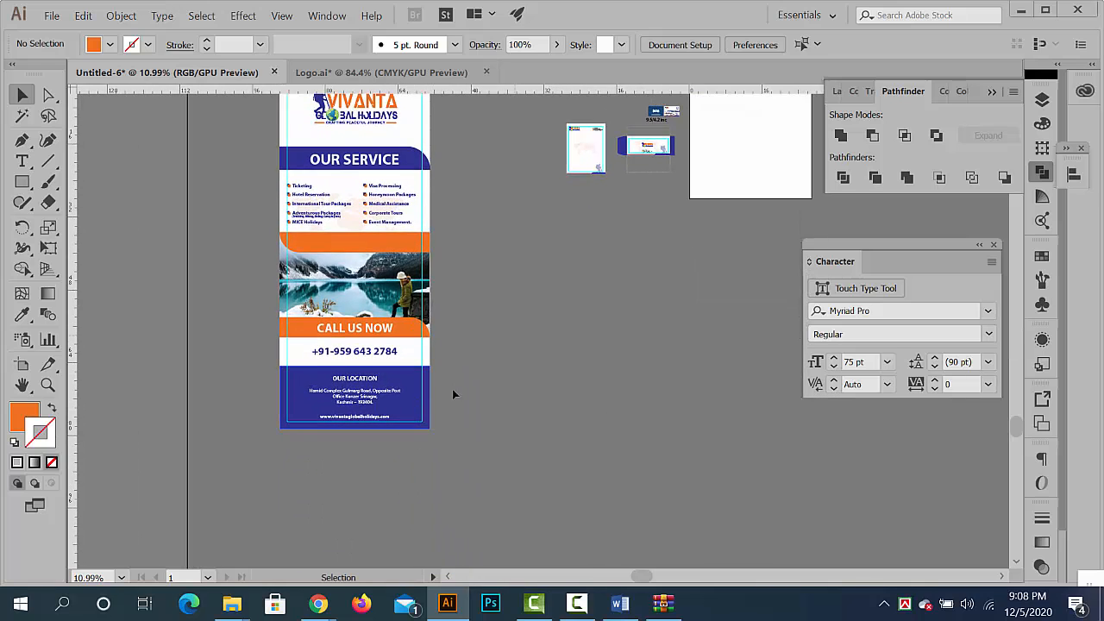
drag(482, 377, 467, 377)
drag(499, 373, 370, 428)
drag(603, 190, 685, 209)
drag(608, 217, 605, 287)
drag(588, 270, 642, 294)
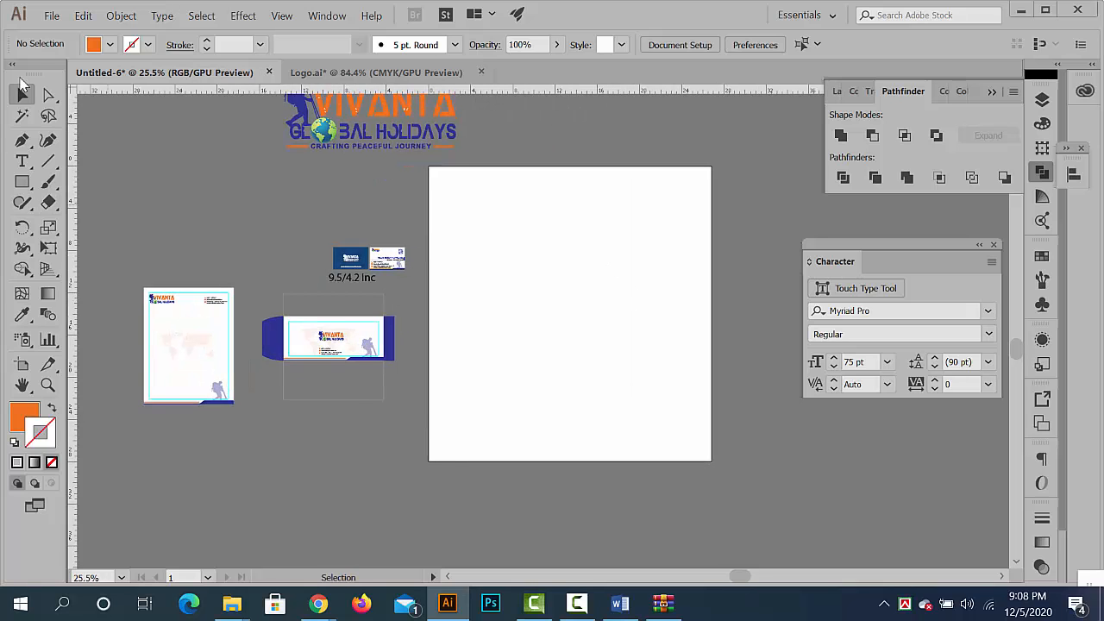
- Create a new document from the Web-Large preset, 1920 x 1080 px
click(52, 16)
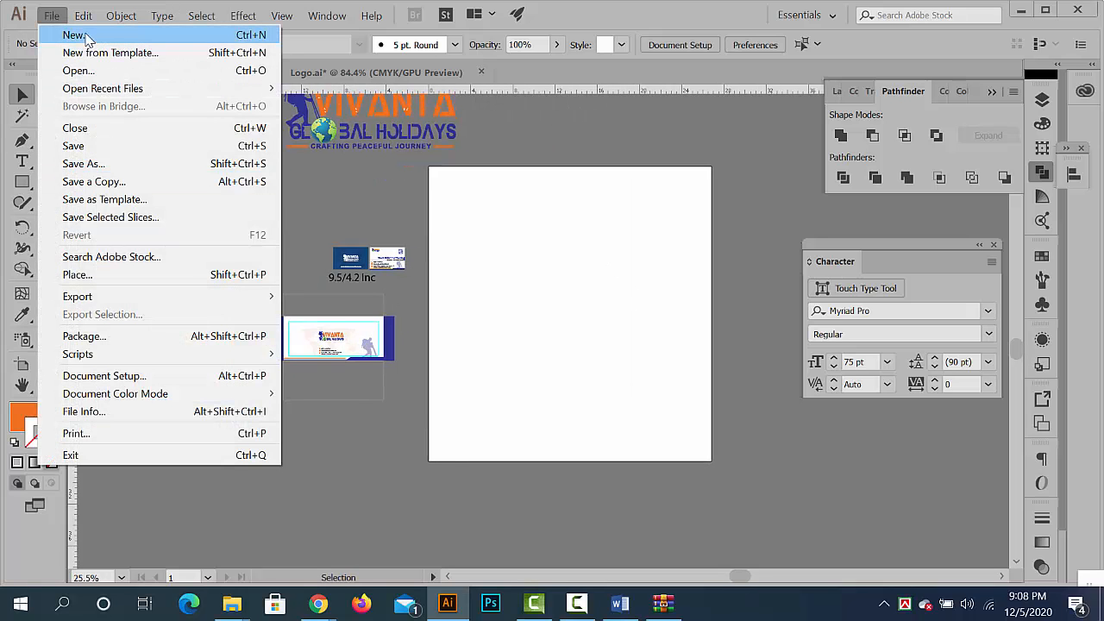
click(85, 36)
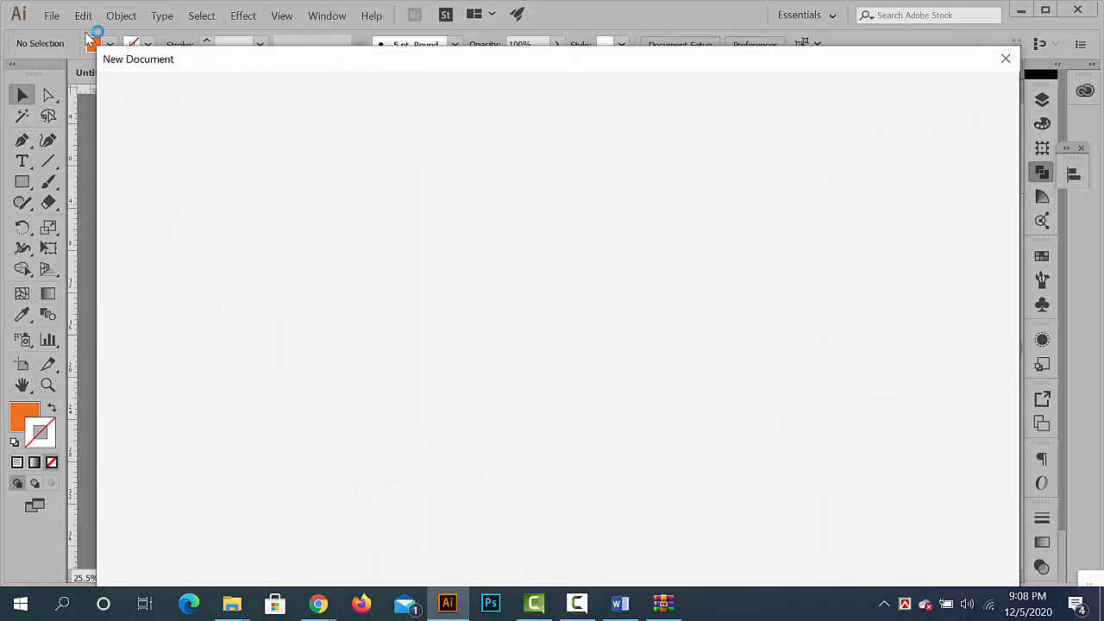
drag(540, 72, 521, 52)
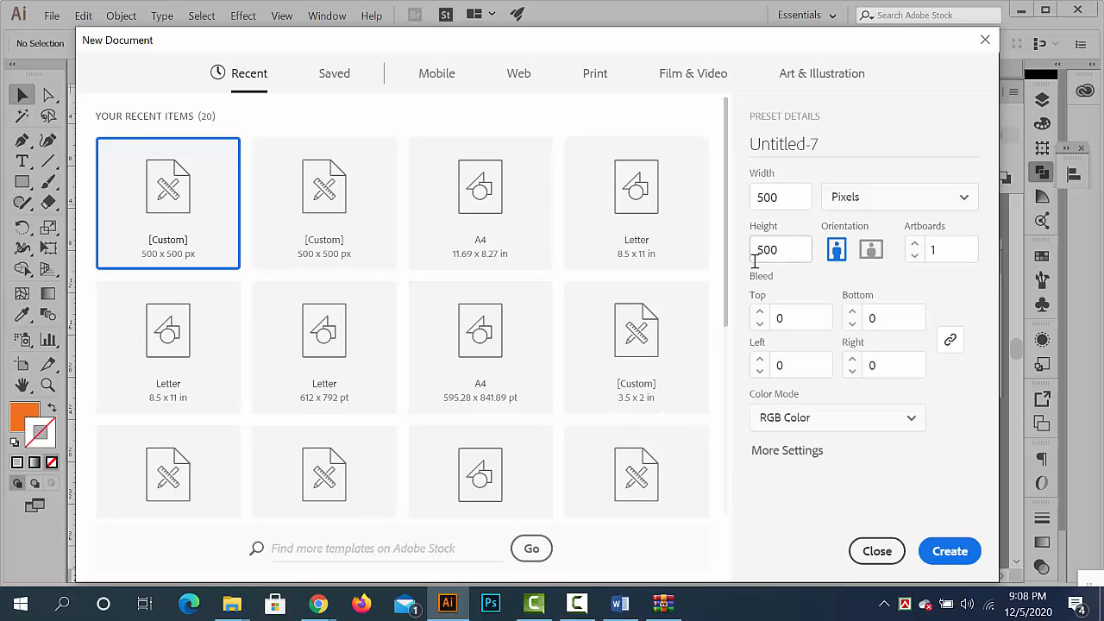
click(603, 79)
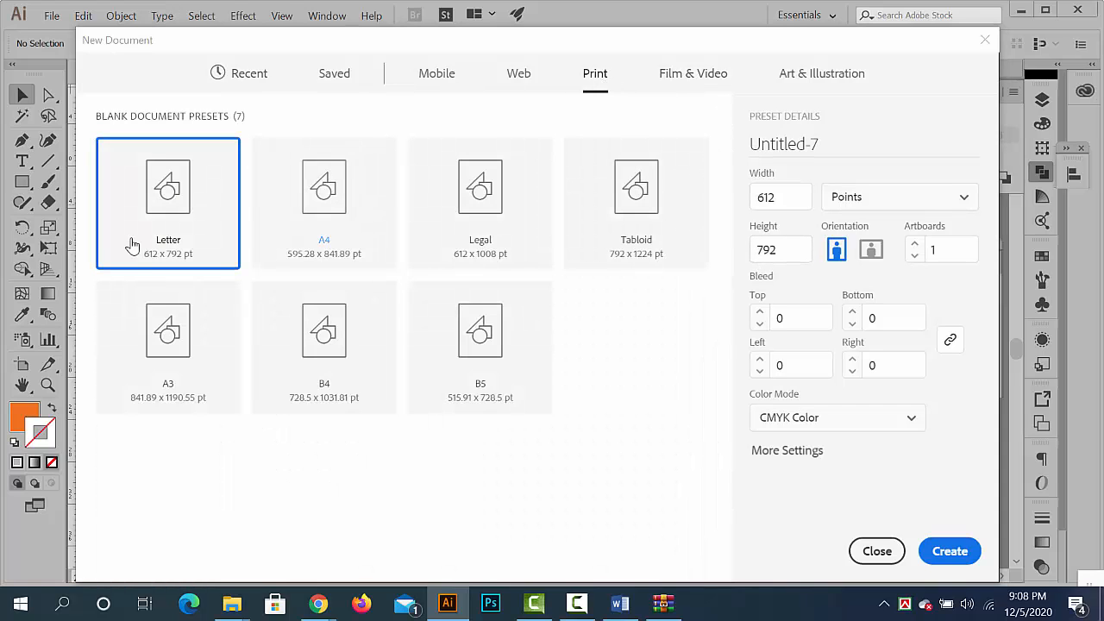
click(678, 78)
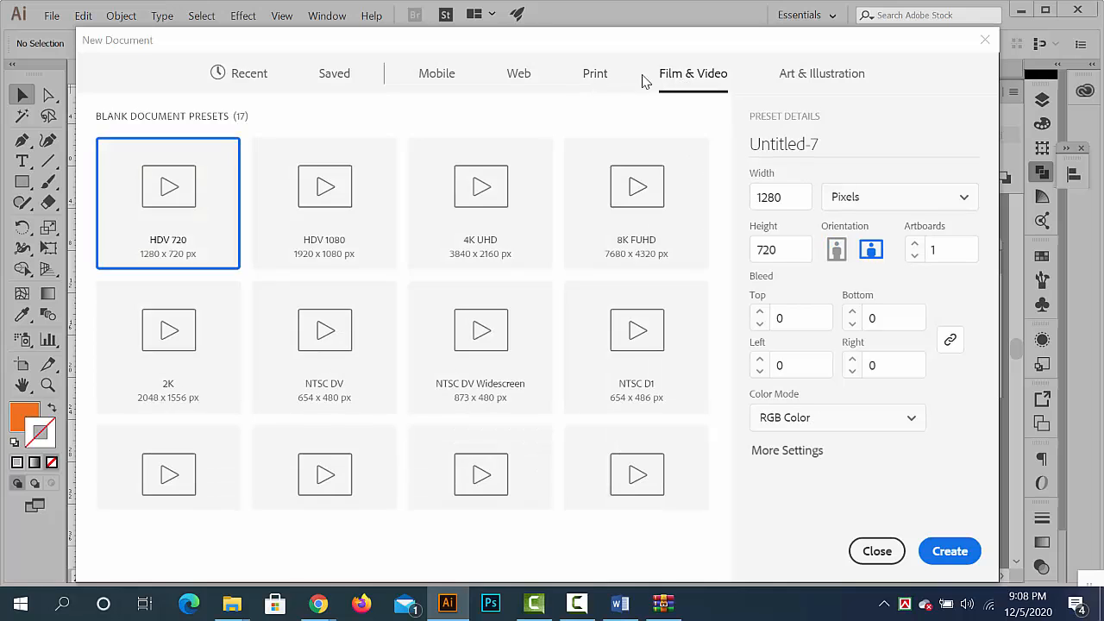
click(515, 82)
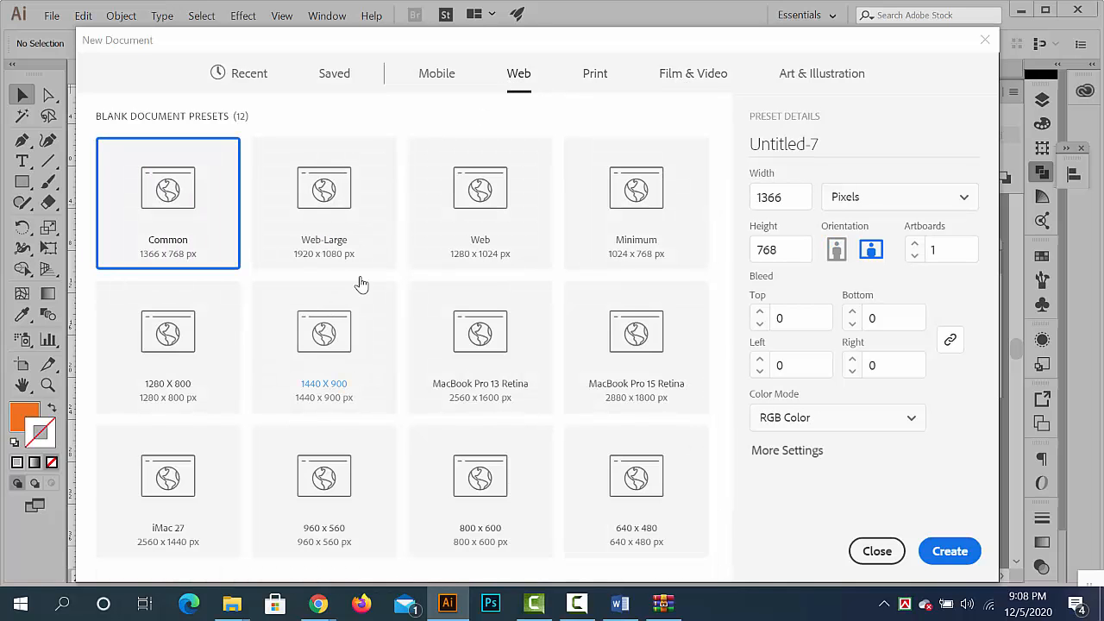
click(327, 207)
click(933, 549)
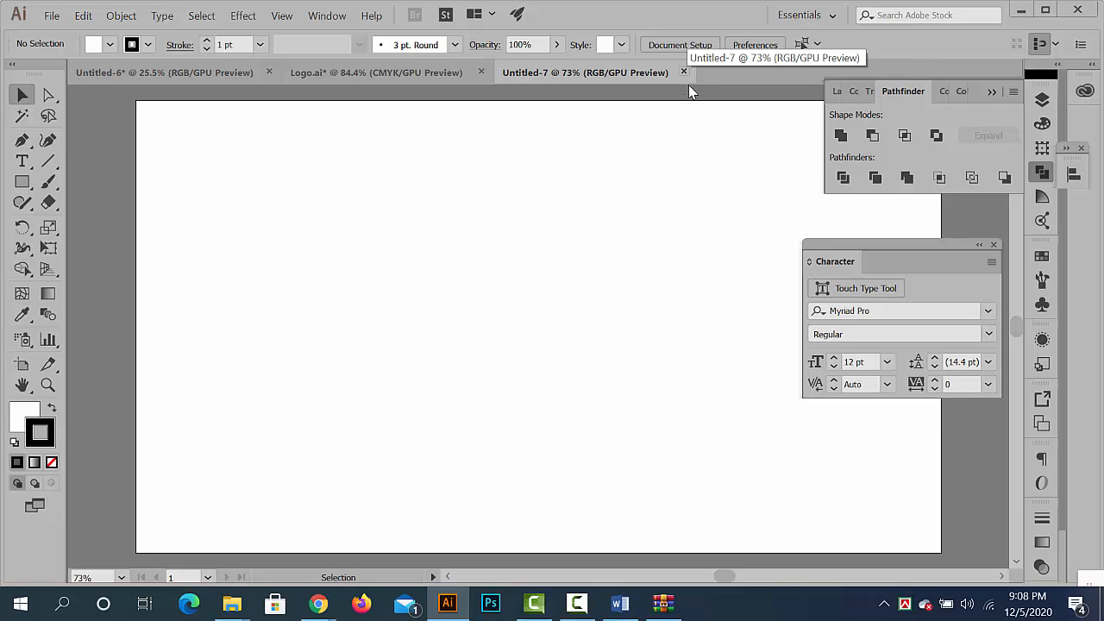
- Narrow the artboard to 1295 px wide by pulling its right edge inward
key(ctrl+space)
drag(689, 323, 582, 308)
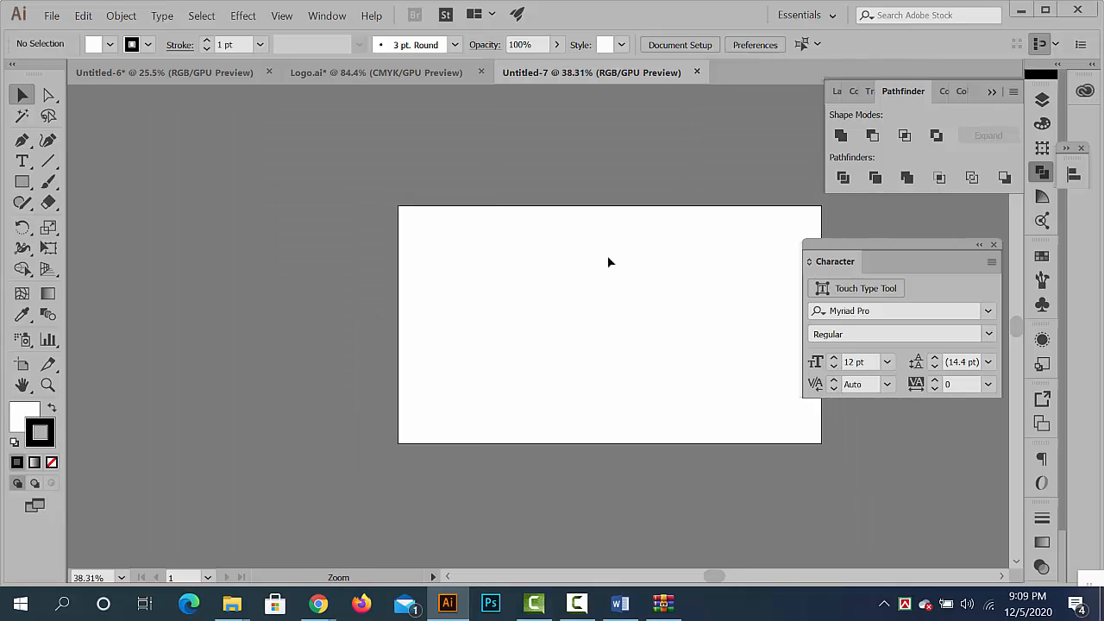
drag(636, 276, 511, 269)
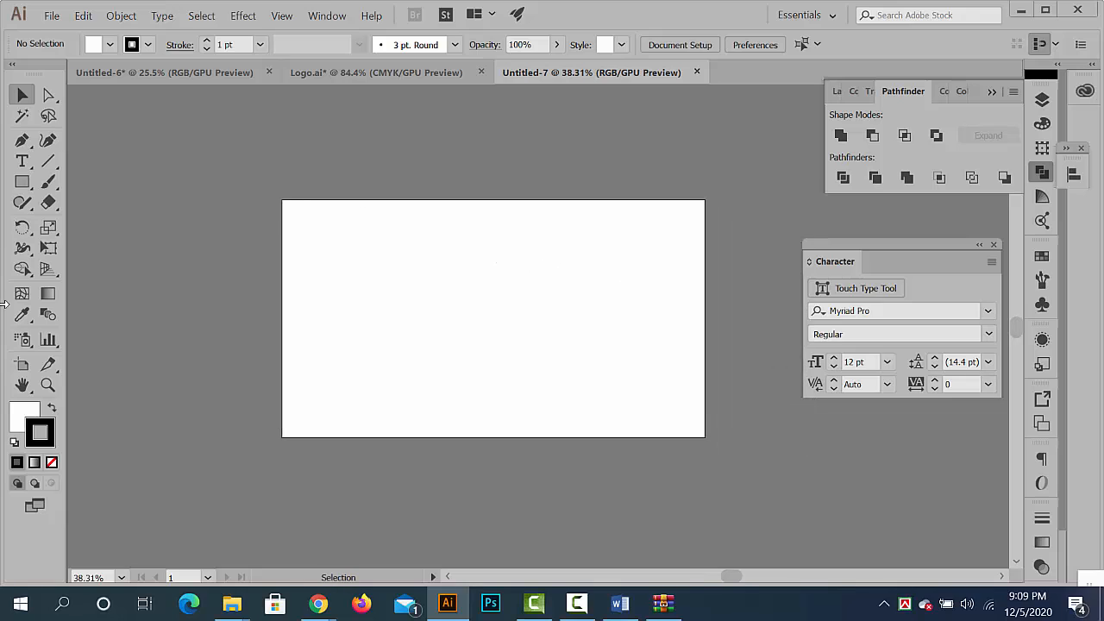
click(22, 365)
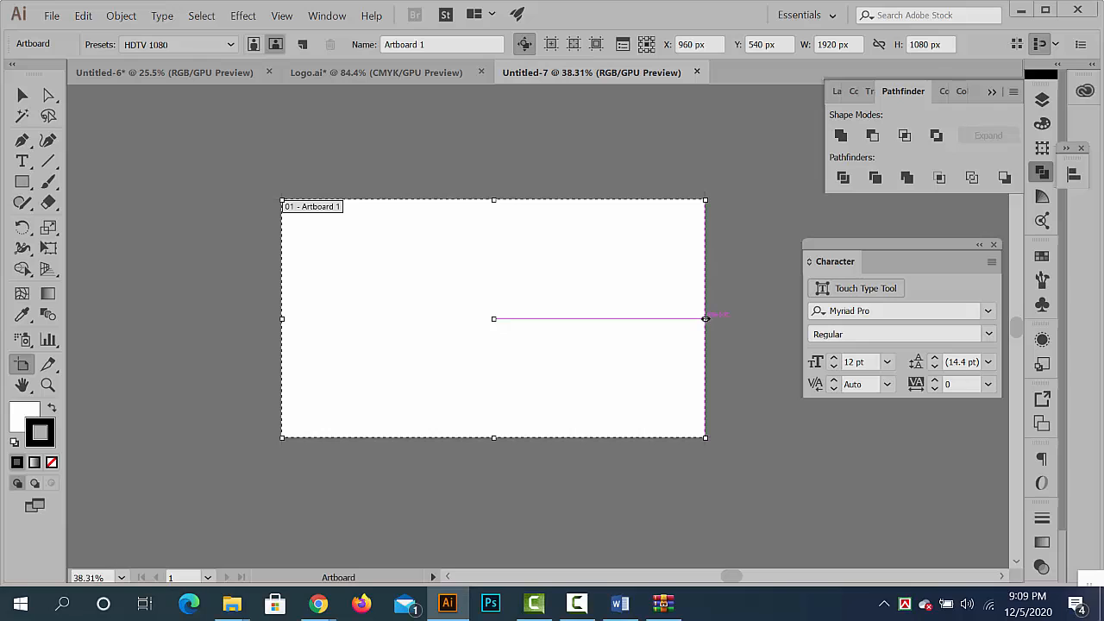
drag(706, 318, 567, 318)
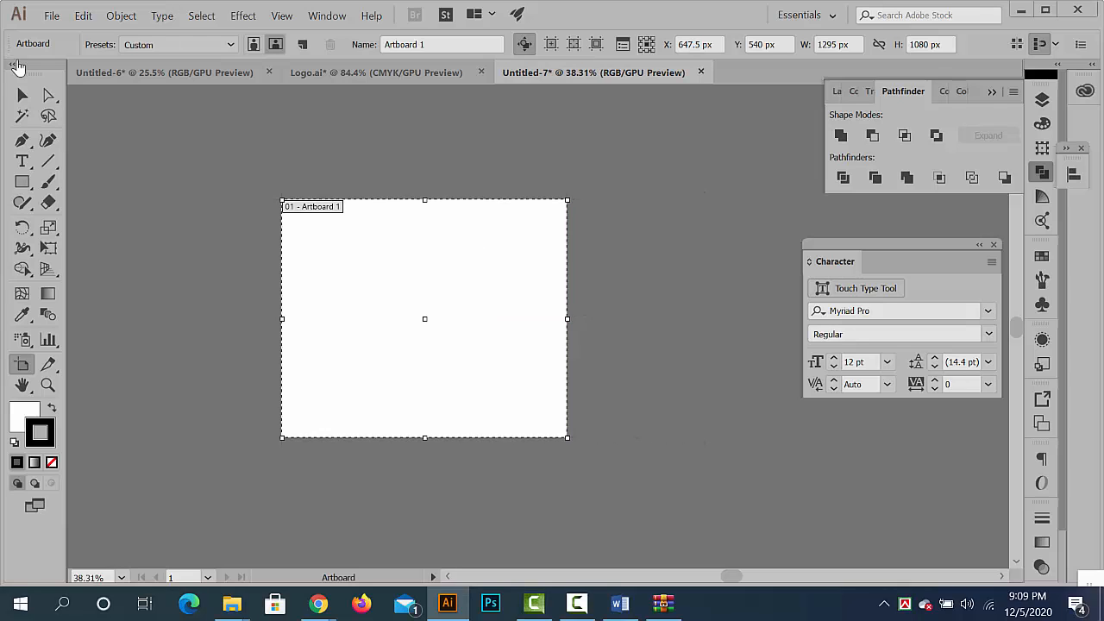
click(22, 95)
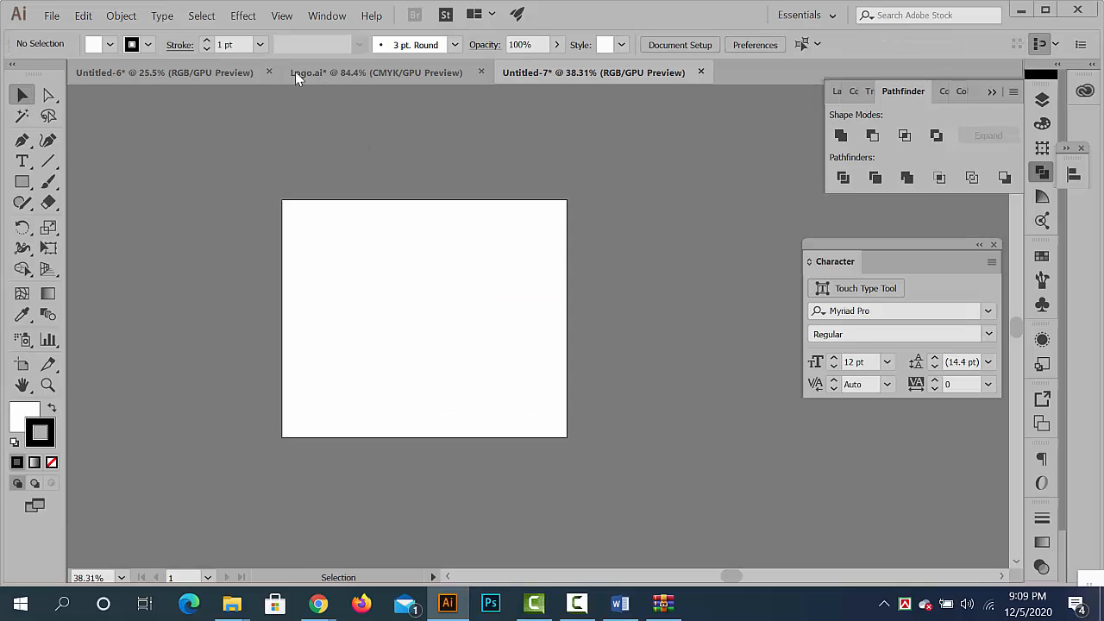
- Draw a rectangle covering the whole artboard and give it an EFEFEF fill with no stroke
drag(388, 241, 457, 264)
drag(442, 245, 429, 194)
click(21, 182)
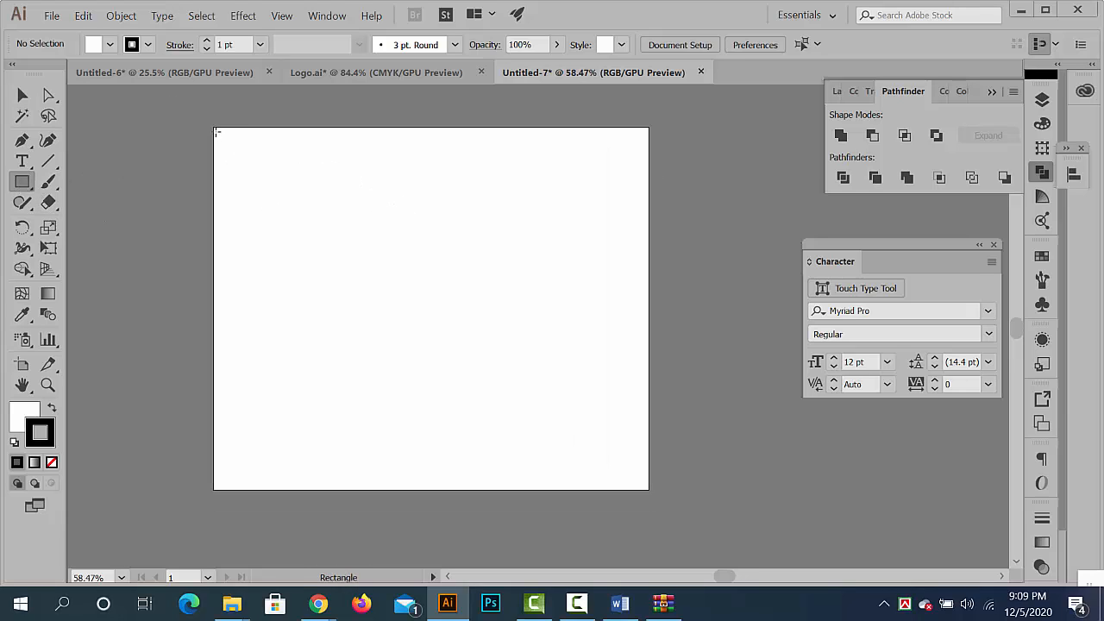
mouse_move(214, 126)
mouse_down()
mouse_move(515, 440)
mouse_move(649, 490)
mouse_up()
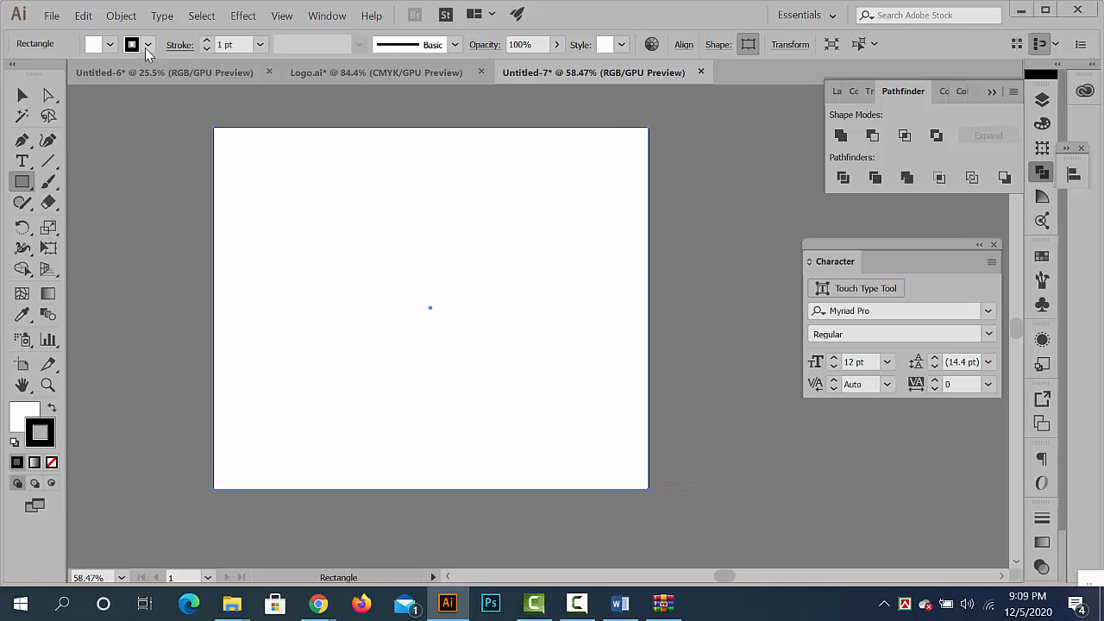
double_click(24, 416)
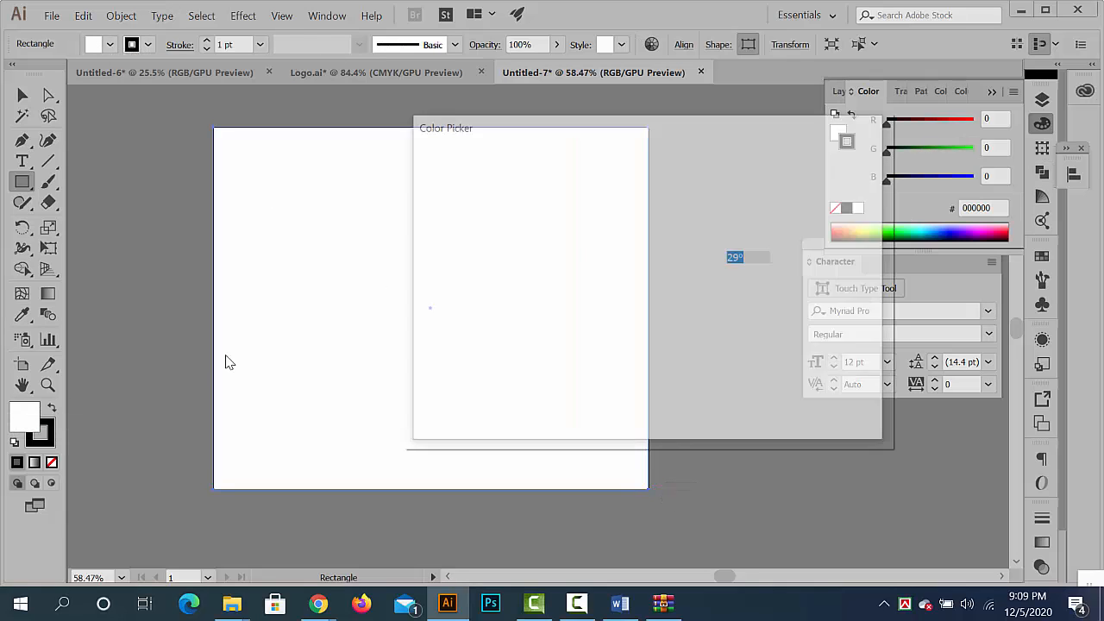
drag(426, 214, 422, 182)
click(811, 179)
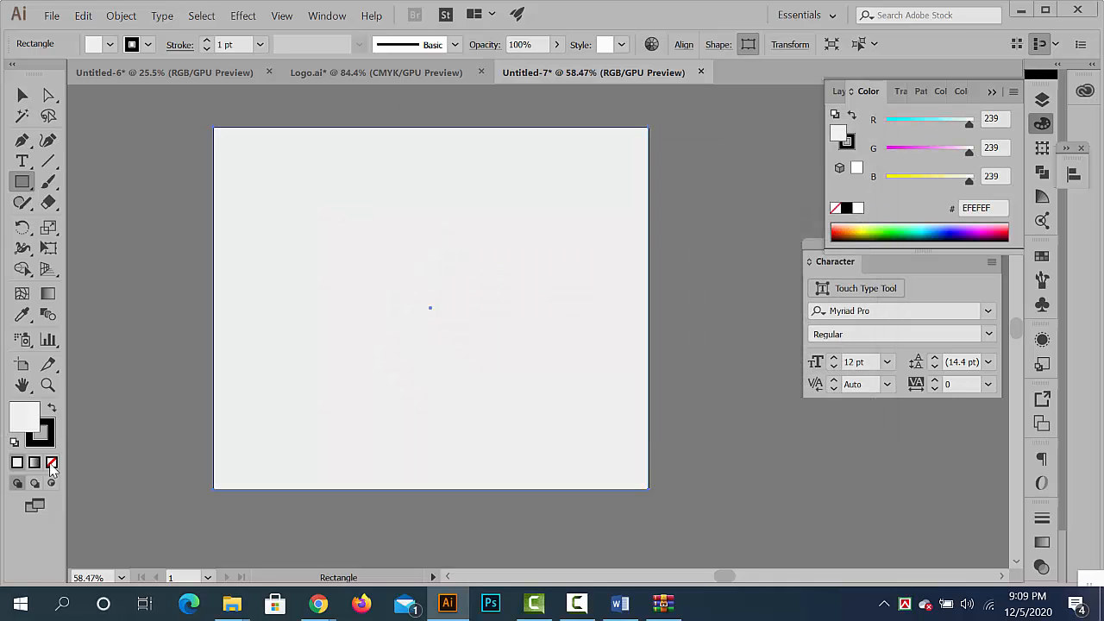
click(53, 446)
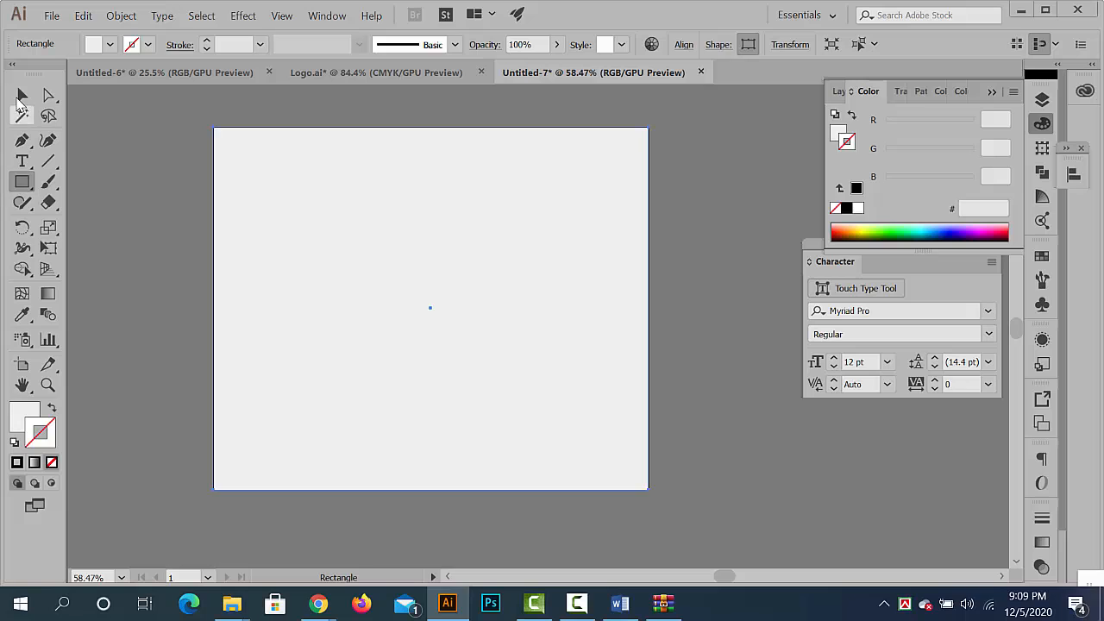
- Lock the light grey background rectangle
click(21, 95)
click(222, 280)
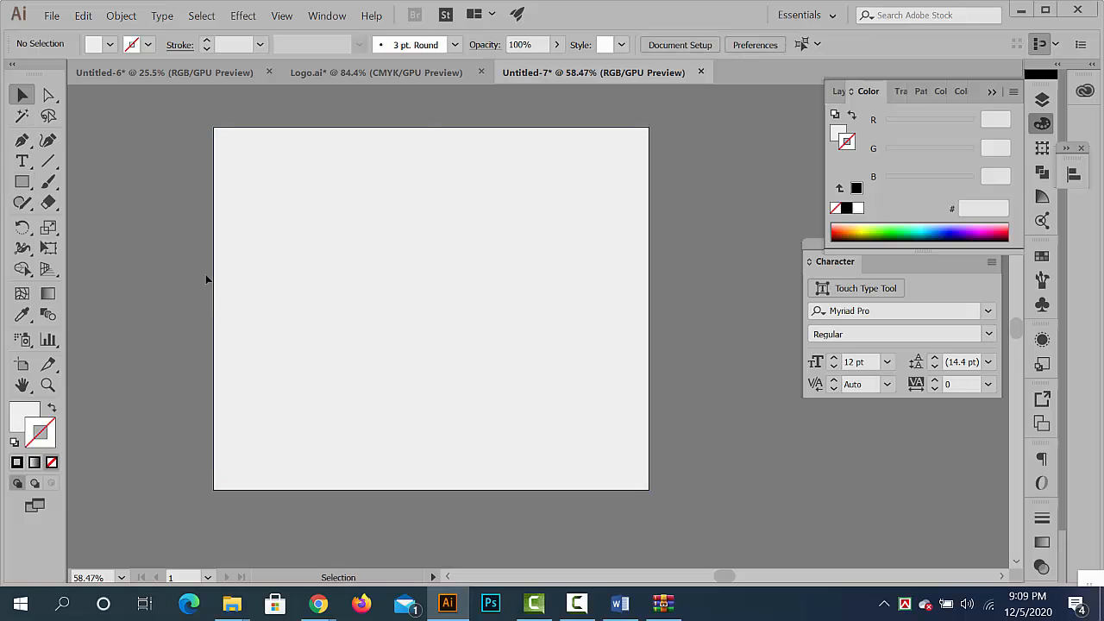
click(270, 245)
key(ctrl+2)
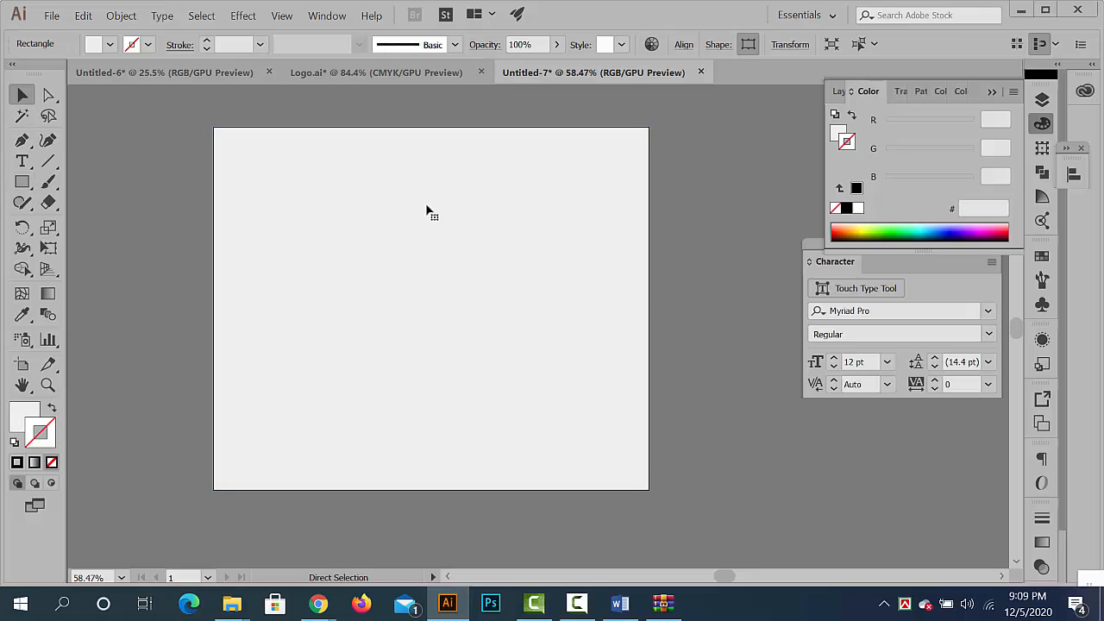
drag(503, 279, 466, 197)
- In Untitled-6, move the "12 inc = 1 feet" note further above the Vivanta Global Holidays logo and copy the logo
click(147, 81)
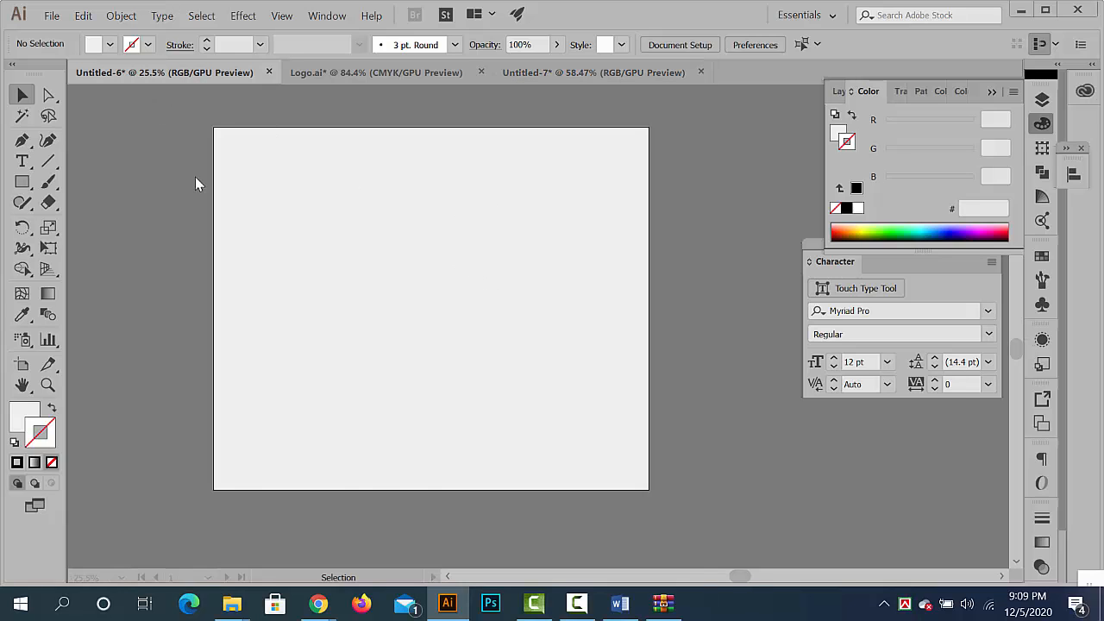
drag(365, 200, 382, 312)
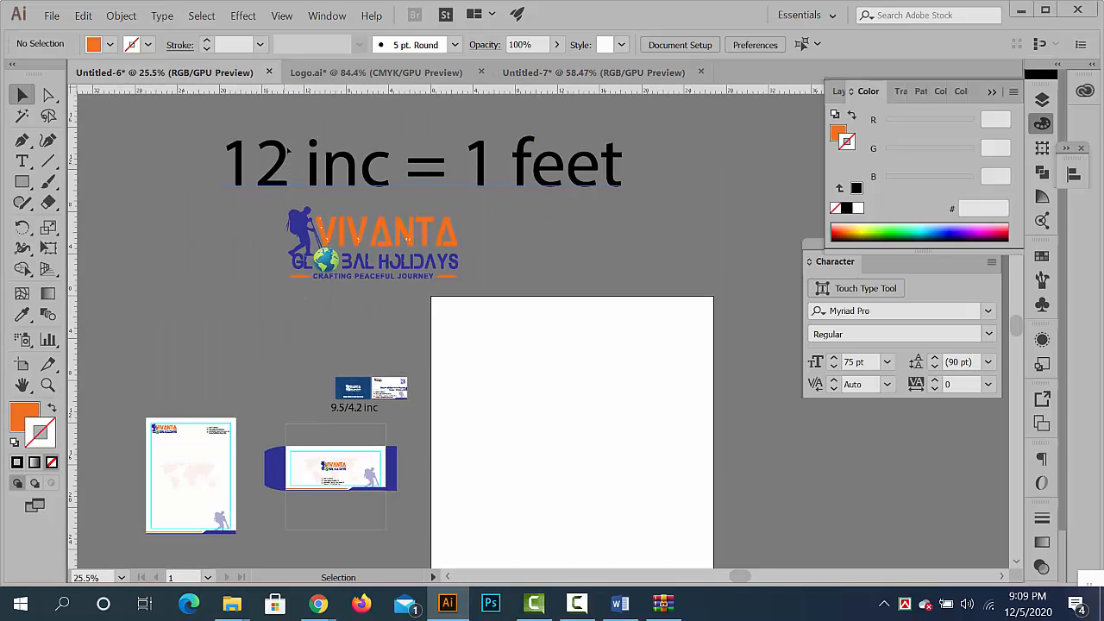
click(296, 177)
click(245, 251)
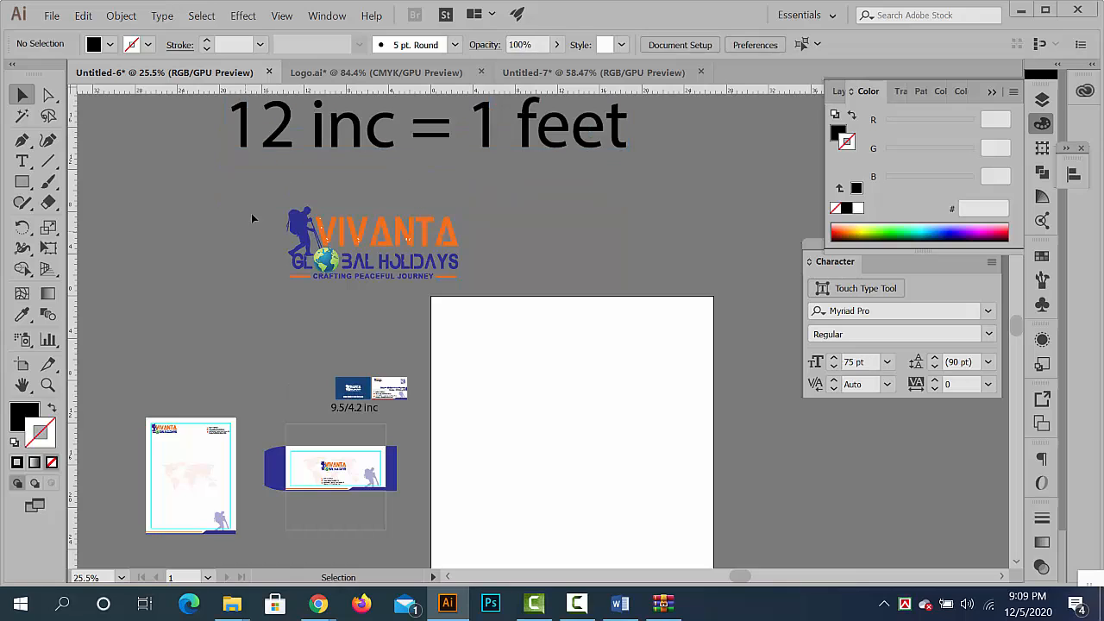
drag(251, 213, 503, 298)
key(ctrl+c)
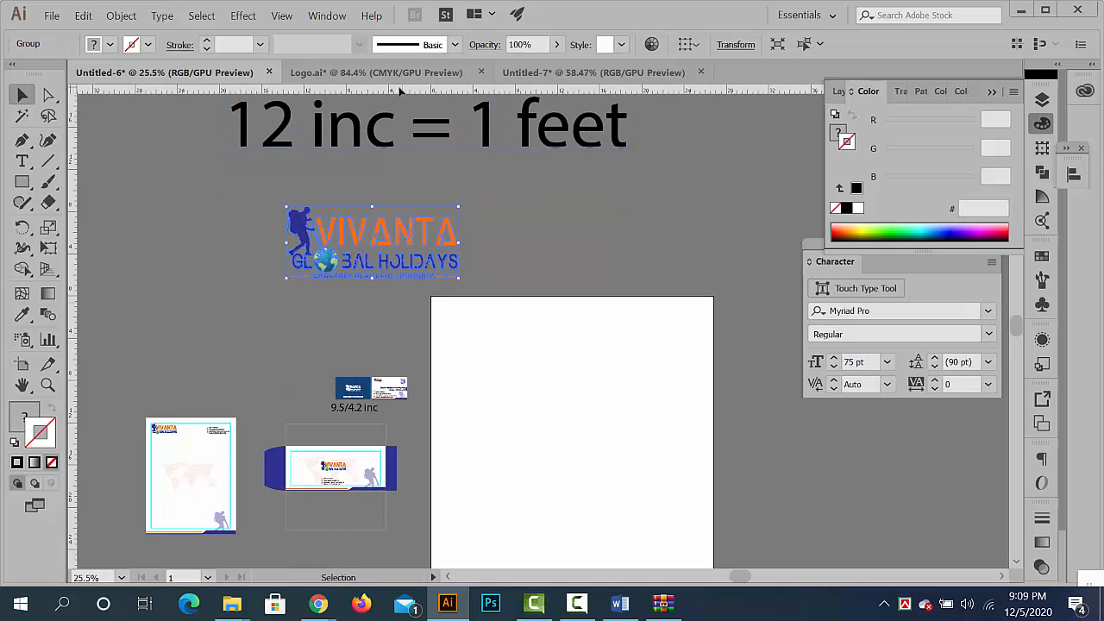
- Paste the logo into Untitled-7 and scale it down in the artboard's upper-left area
click(513, 75)
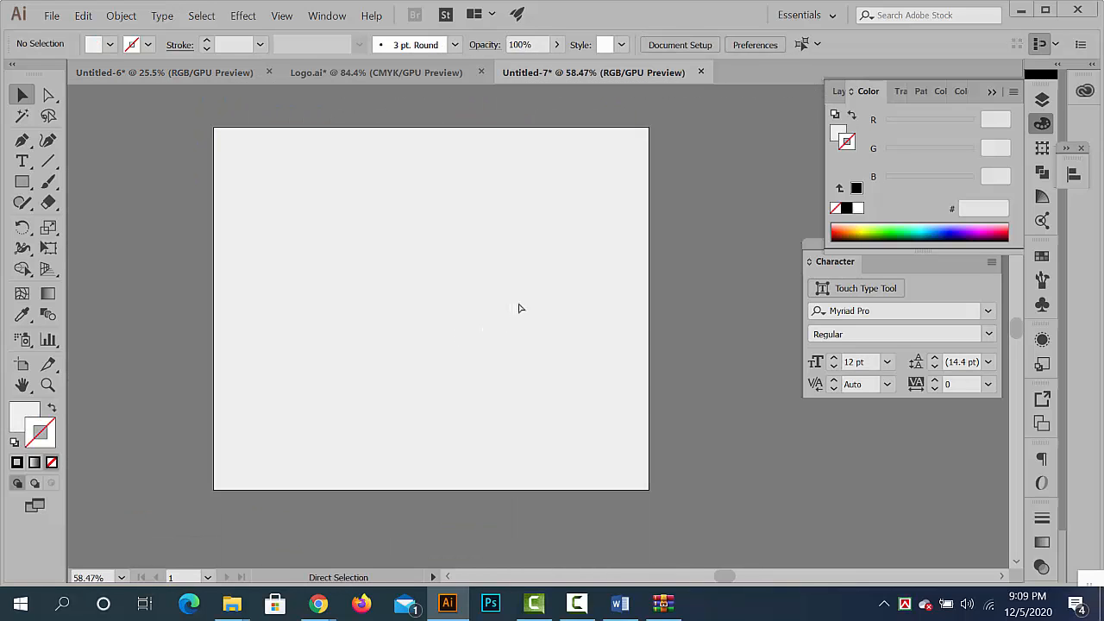
key(ctrl+v)
drag(550, 309, 447, 209)
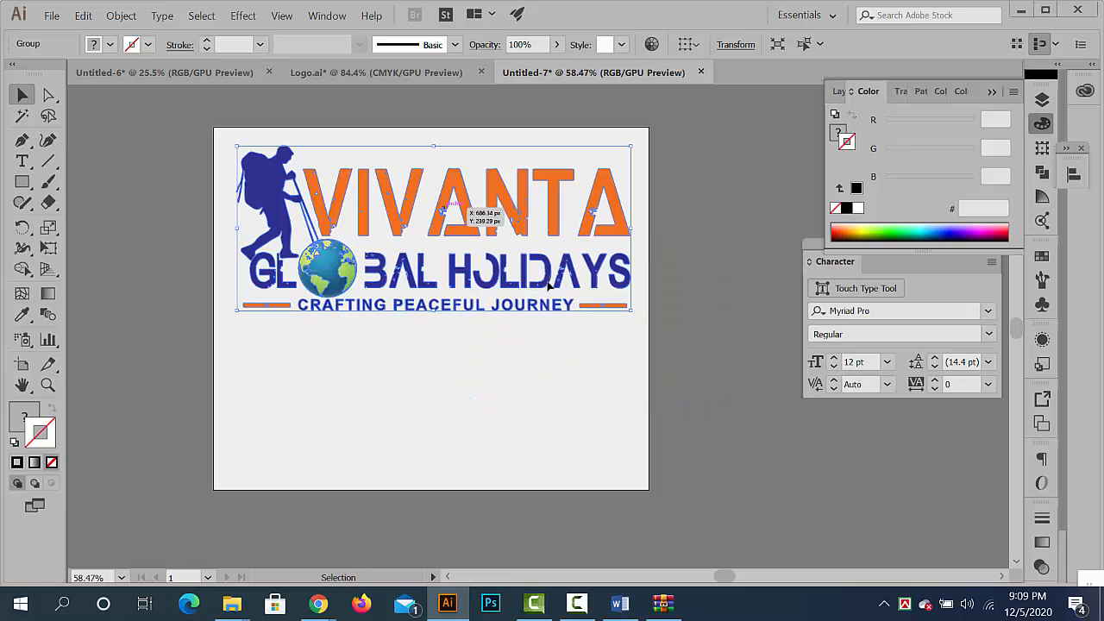
drag(616, 316, 300, 198)
- Copy the pair of business cards from Untitled-6 into Untitled-7 and place them beside the logo, near the artboard's upper edge
click(129, 74)
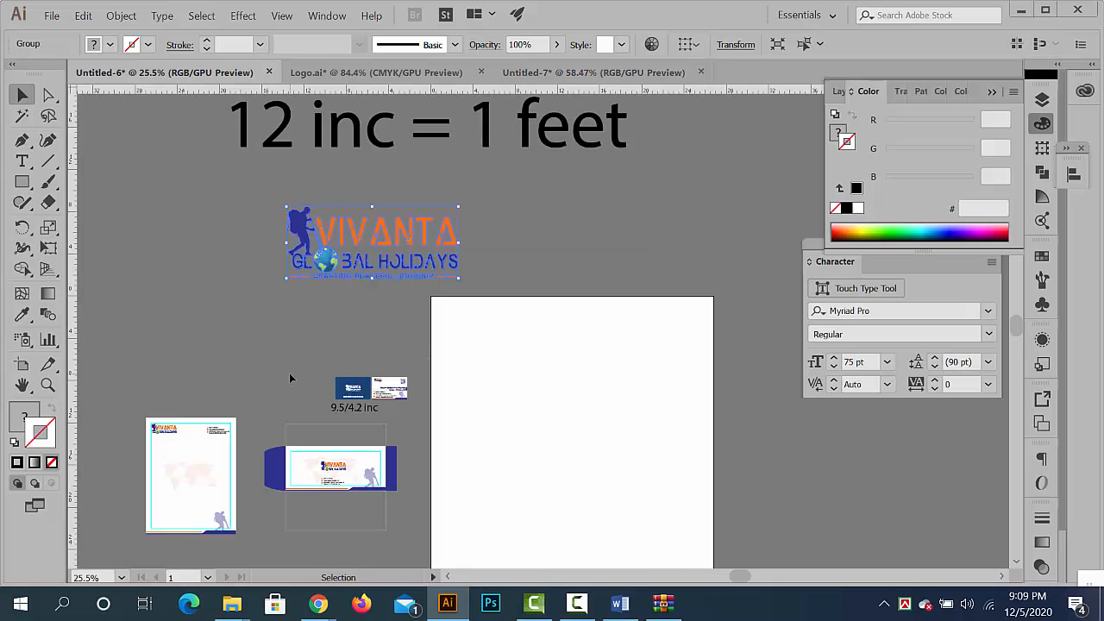
click(408, 397)
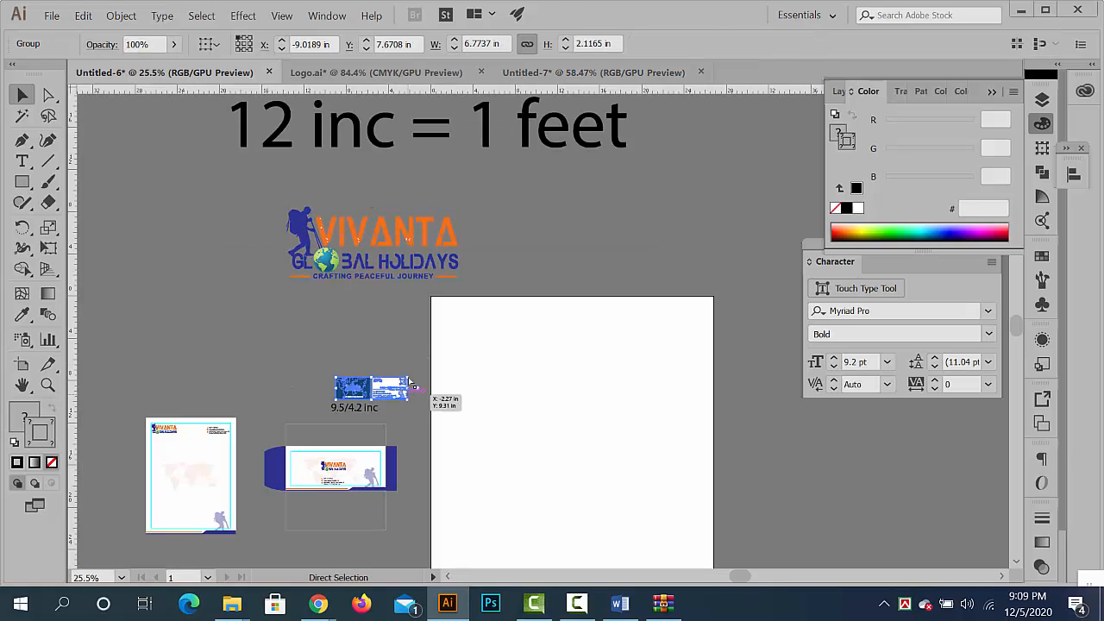
click(418, 72)
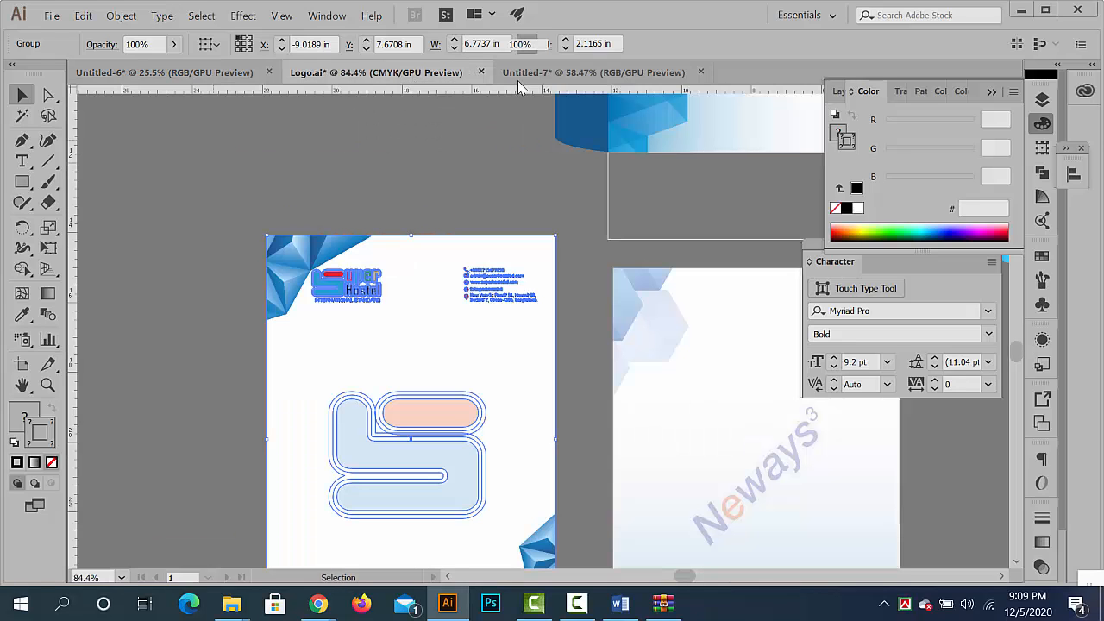
key(ctrl+Tab)
key(ctrl+a)
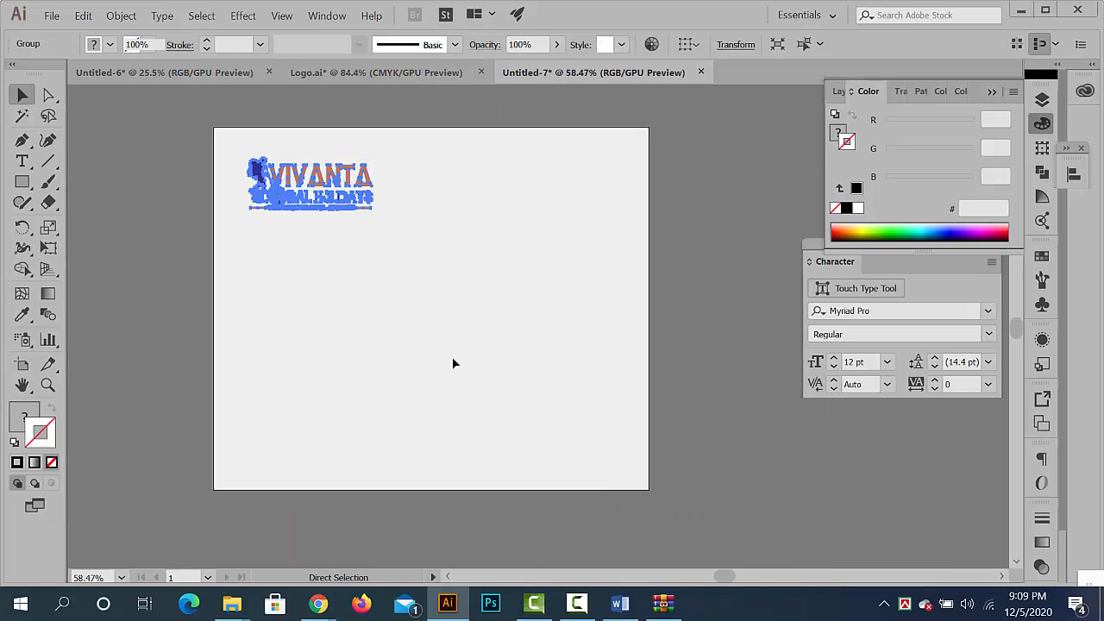
key(ctrl+v)
drag(488, 330, 451, 197)
click(697, 381)
- In Untitled-6, duplicate the roll-up banner into the empty space beyond the white artboard and scale the copy to about 11.25 by 26.6 in
click(207, 76)
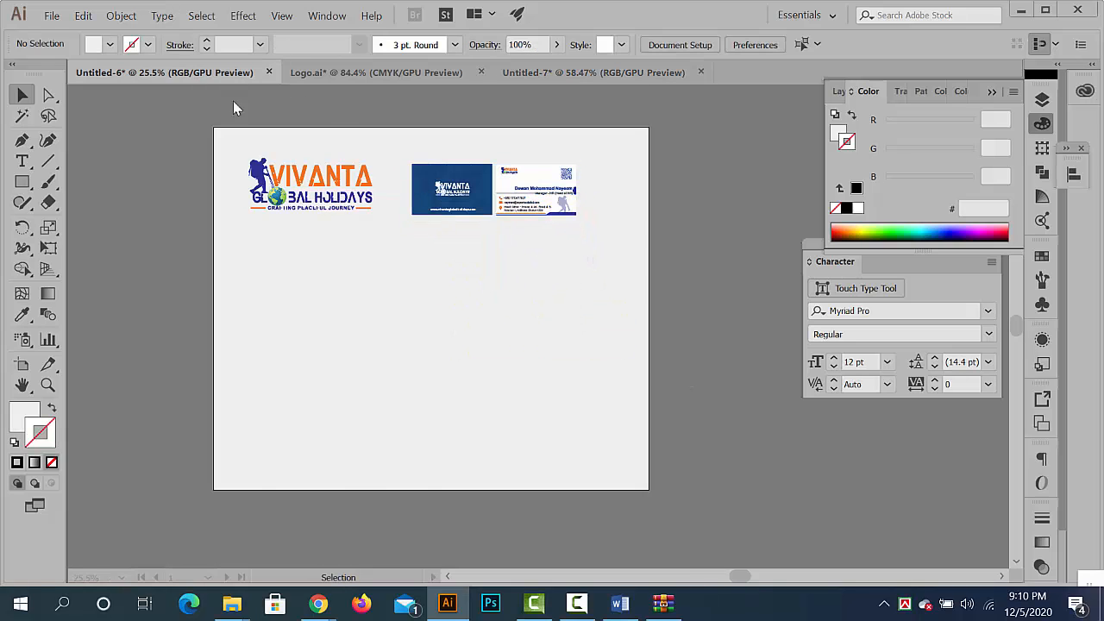
drag(435, 308, 322, 285)
drag(437, 173, 440, 216)
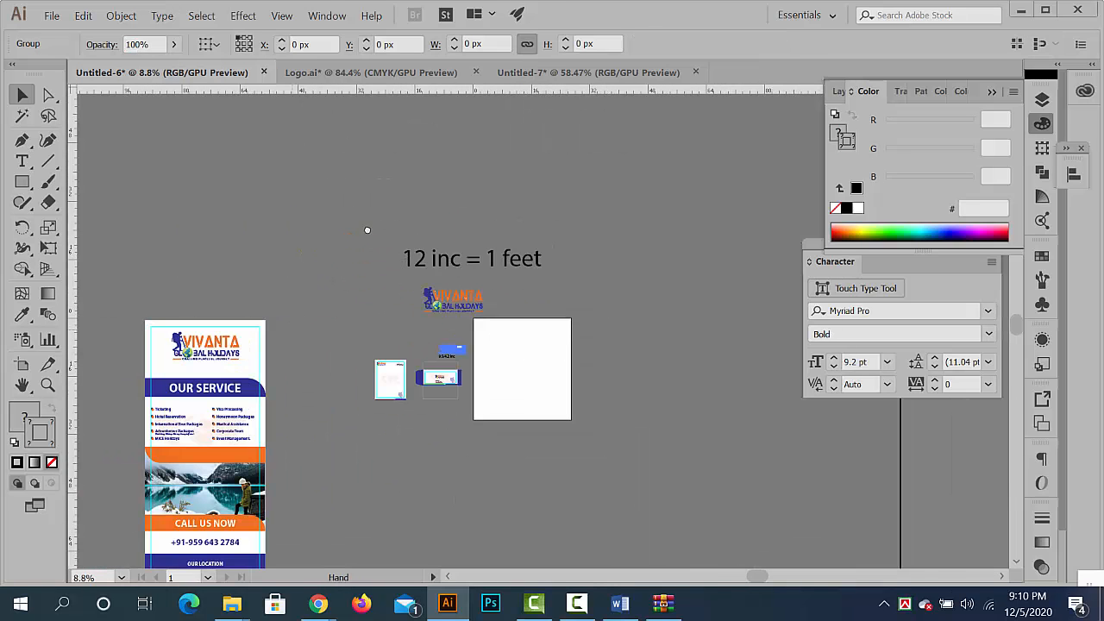
drag(246, 380, 321, 281)
drag(198, 203, 372, 505)
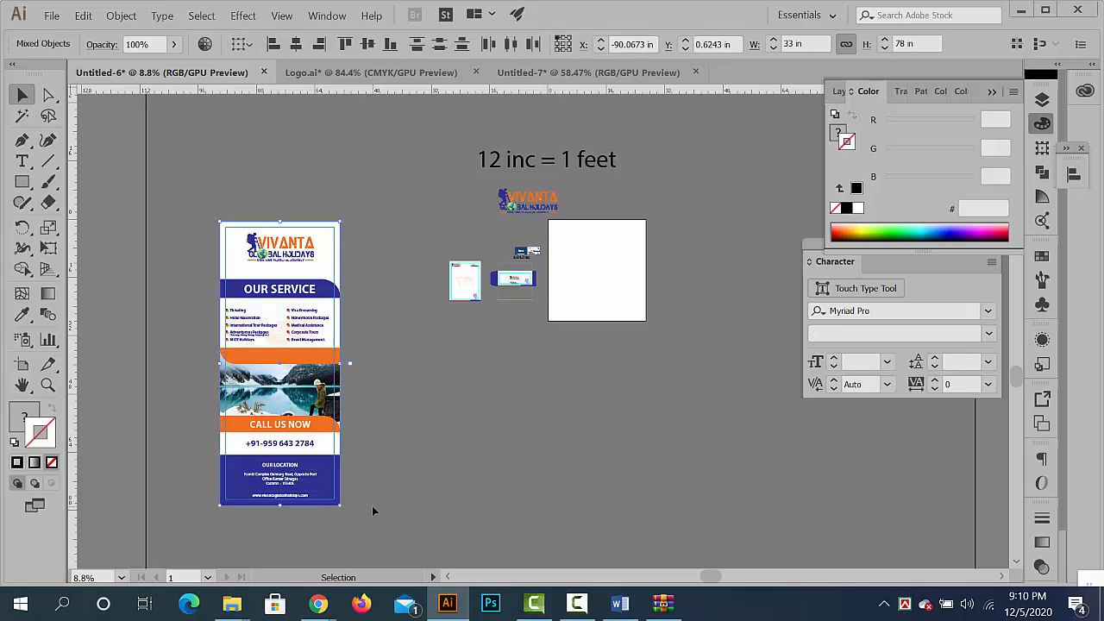
key(ctrl+c)
drag(665, 409, 433, 446)
click(568, 429)
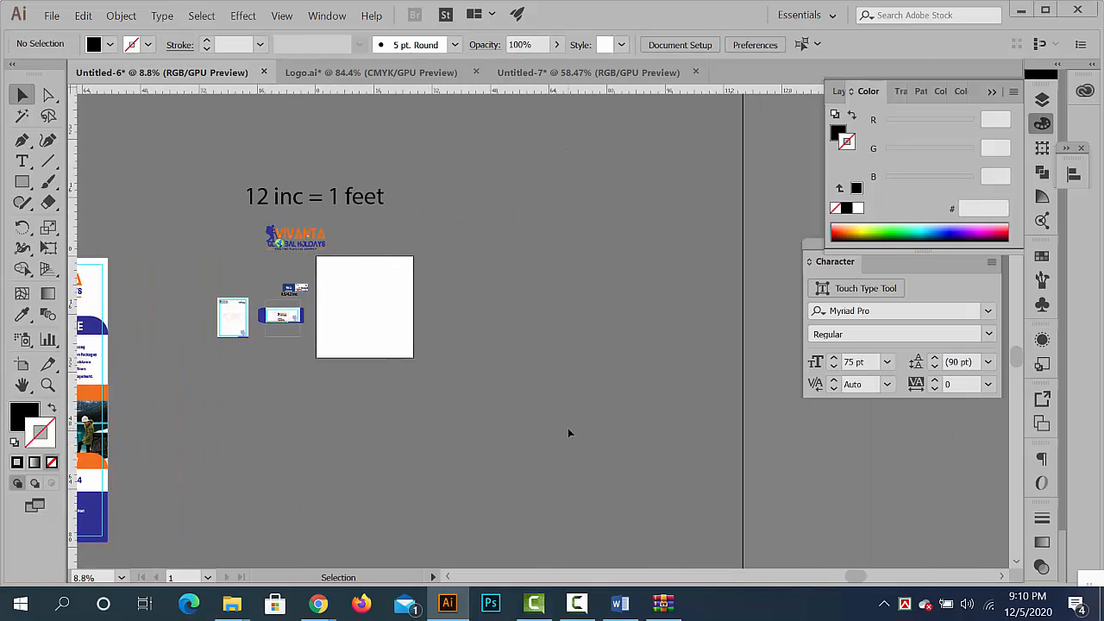
key(ctrl+v)
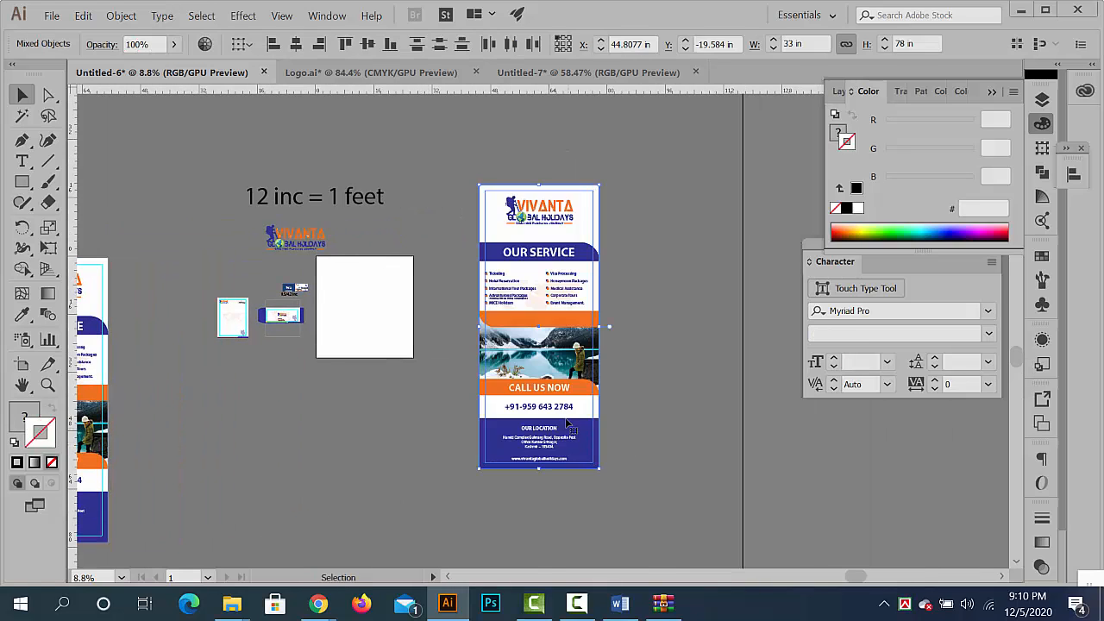
drag(599, 469, 568, 434)
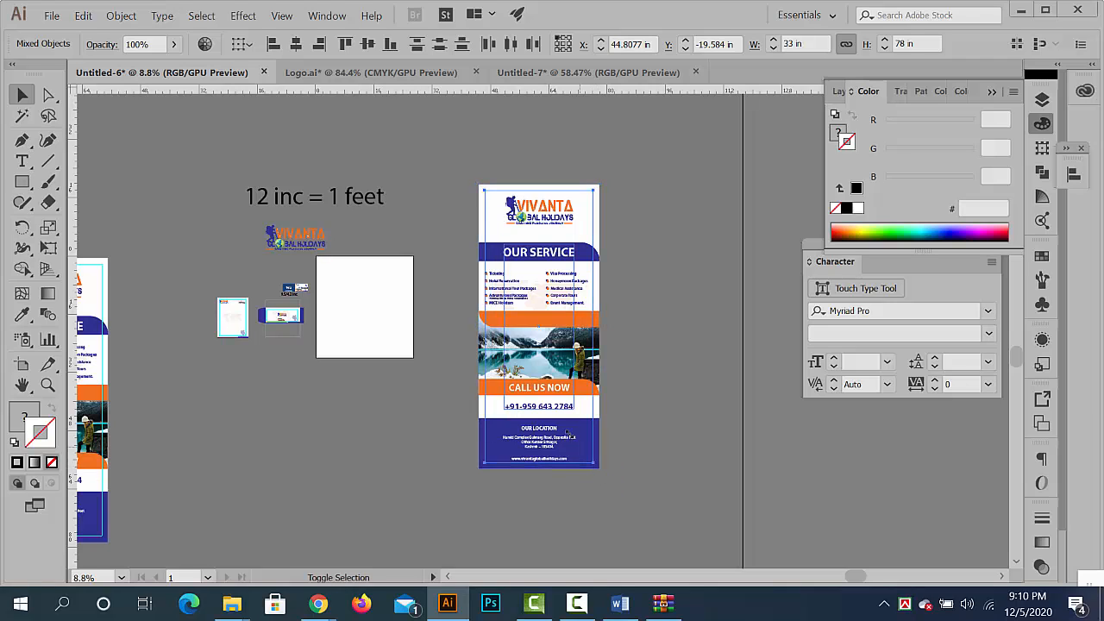
- Delete the oversized guide rectangle left around the scaled-down banner copy
click(641, 484)
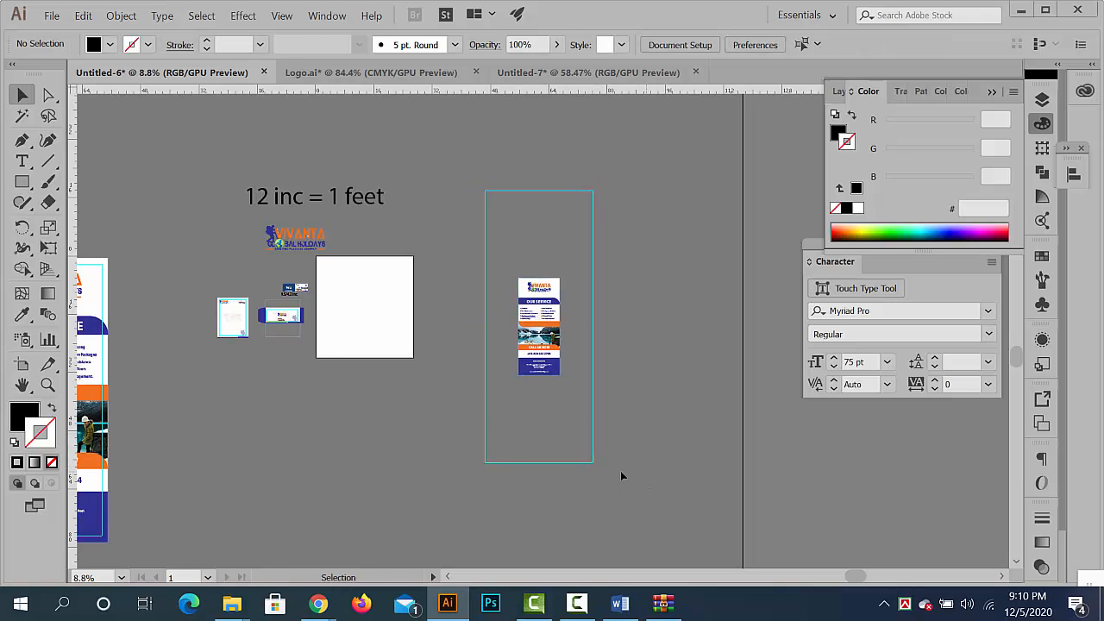
click(504, 466)
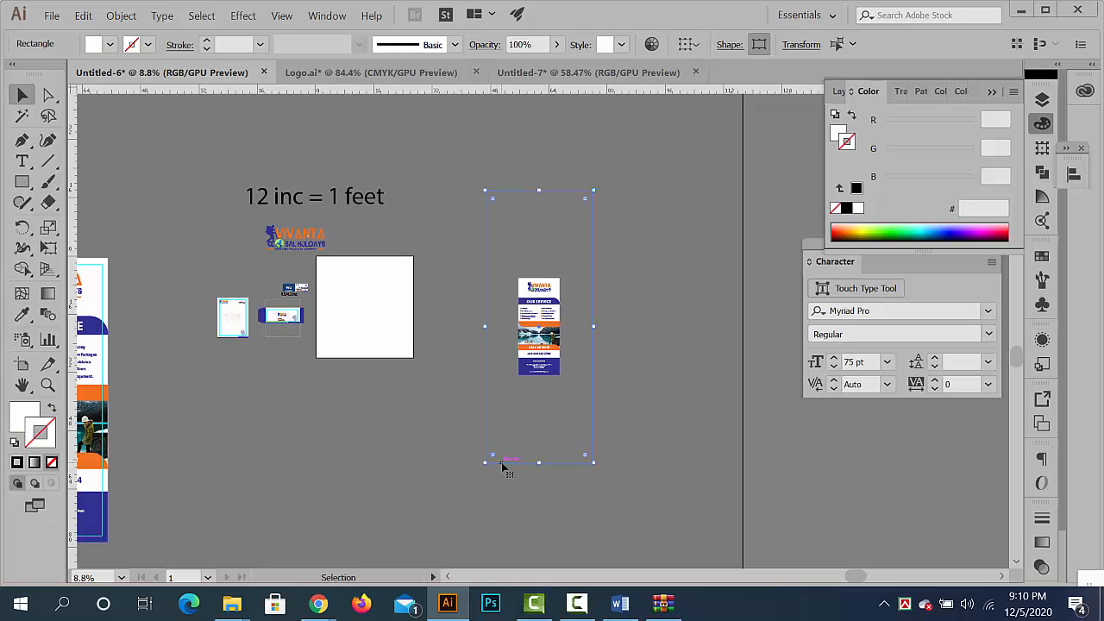
click(509, 350)
- Copy the reduced banner into Untitled-7, scale it to about 311 by 736 px and place it below the business cards
drag(509, 350, 582, 428)
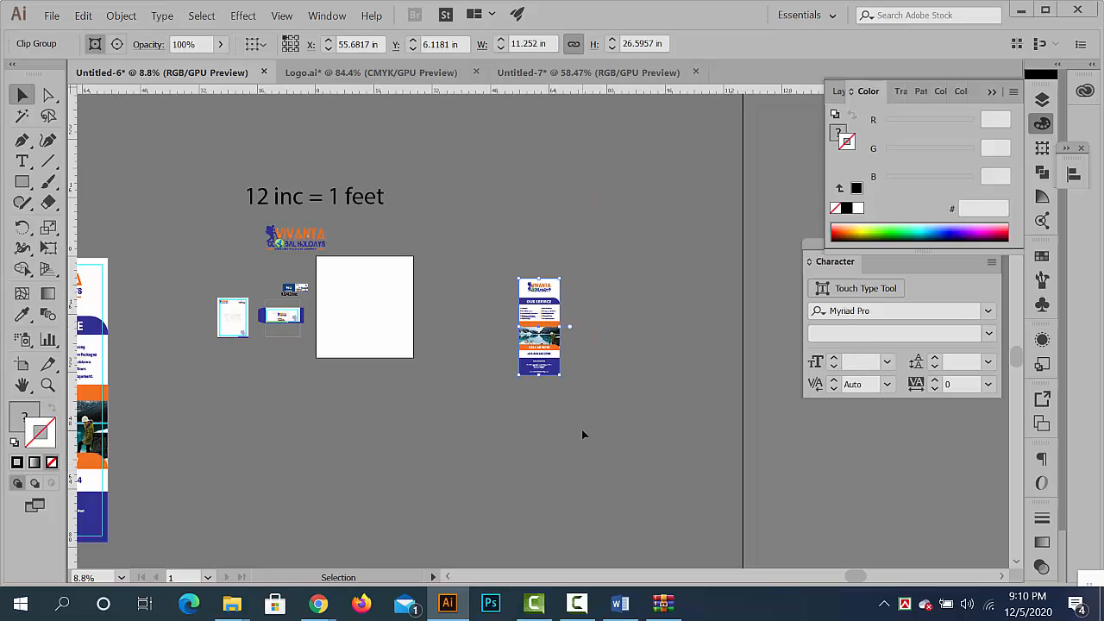
key(ctrl+c)
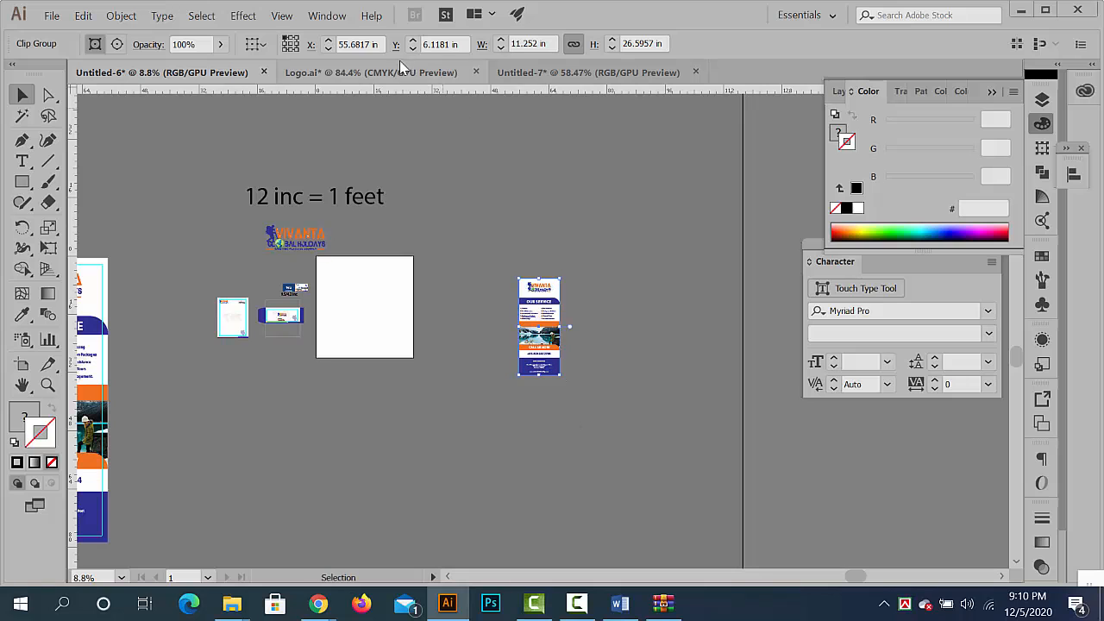
click(561, 73)
key(ctrl+v)
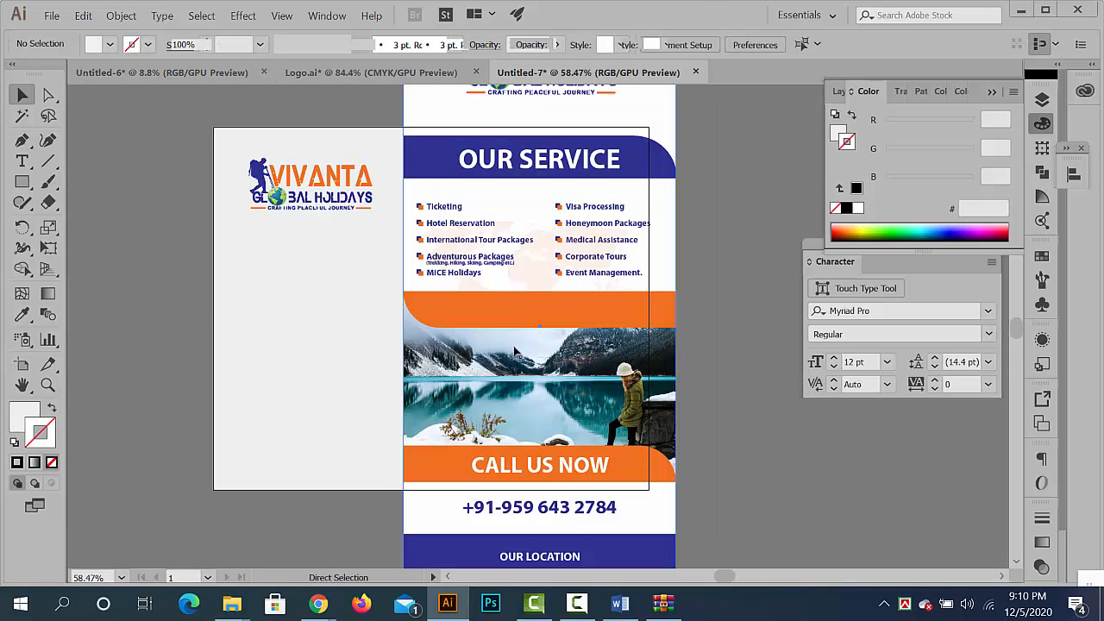
drag(571, 369, 523, 348)
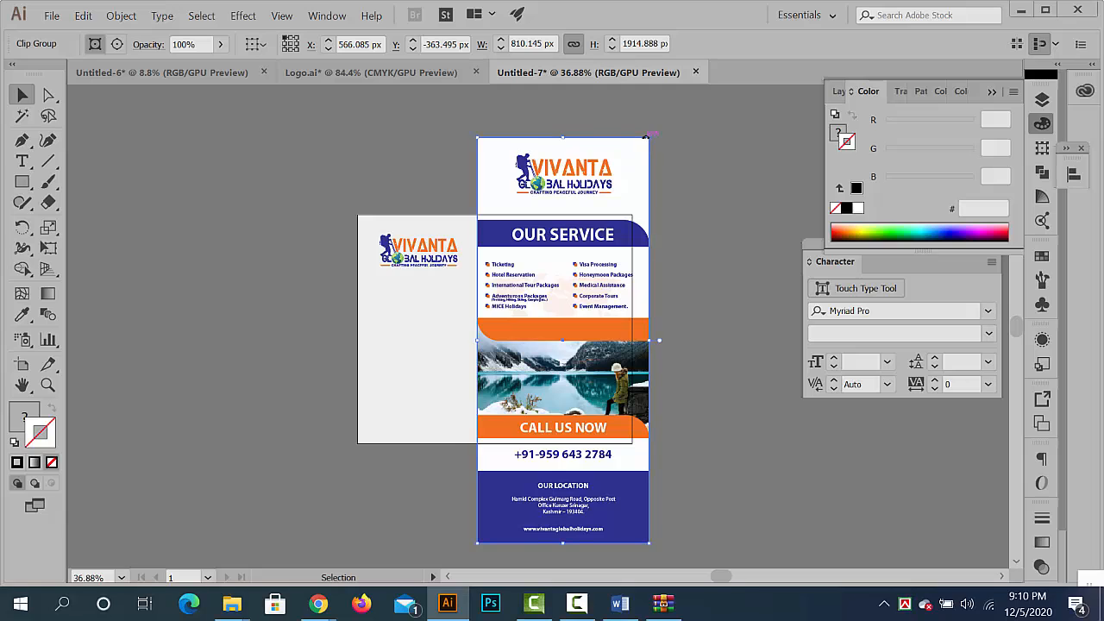
drag(649, 137, 596, 263)
drag(580, 307, 590, 323)
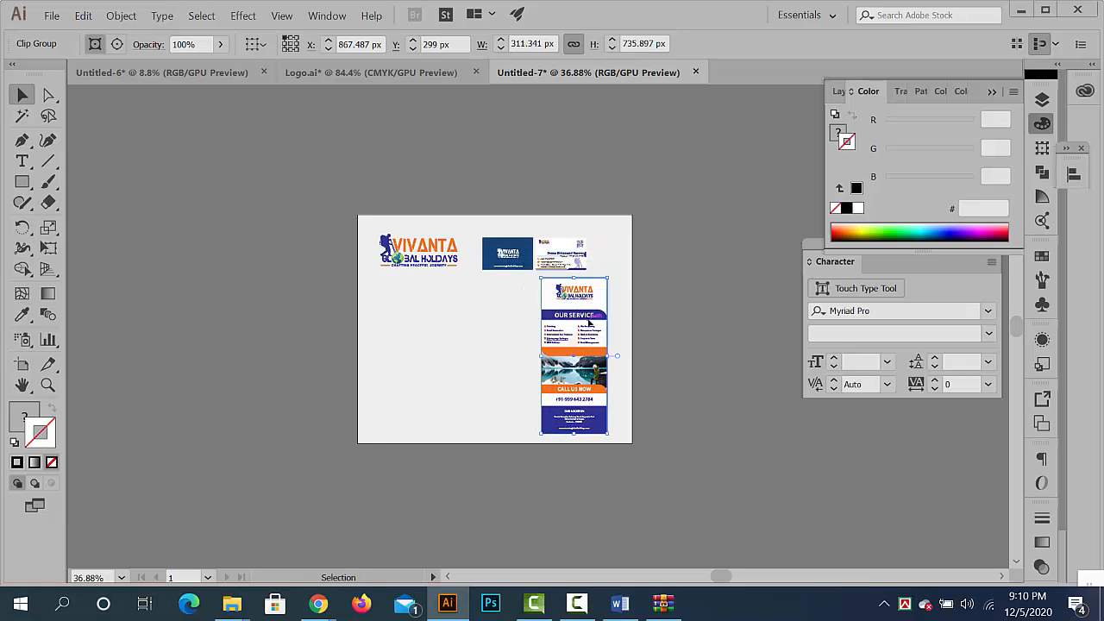
- Apply a Multiply drop shadow with 75% opacity, 7 px offsets and 5 px blur to the white business card's background
click(684, 348)
key(ctrl+space)
drag(524, 235, 778, 331)
click(615, 278)
key(ctrl+space)
click(640, 182)
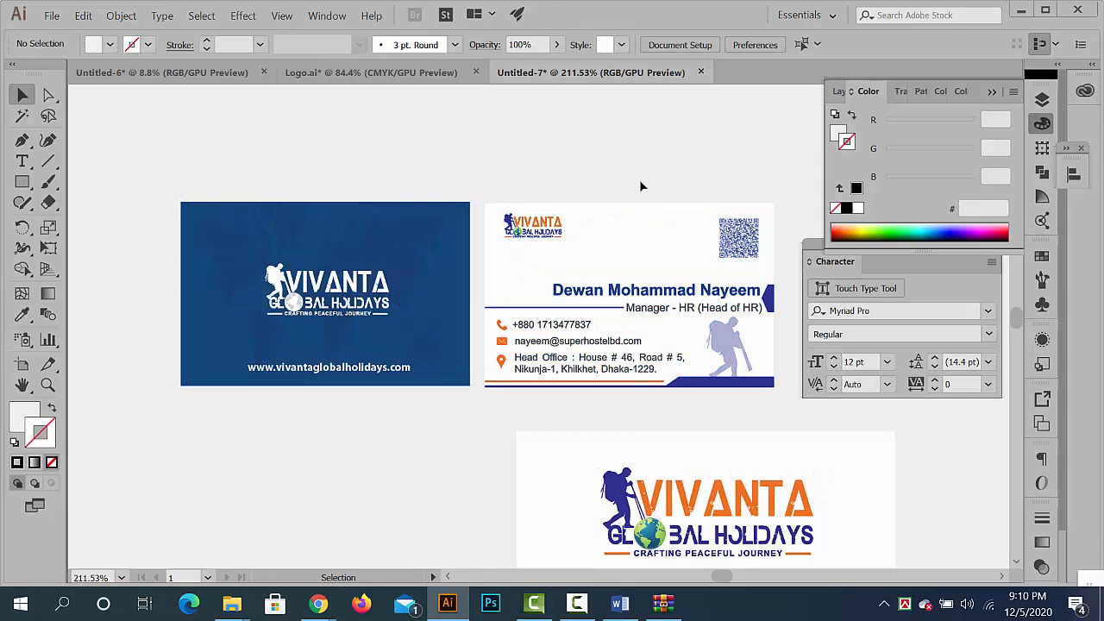
double_click(611, 243)
double_click(610, 243)
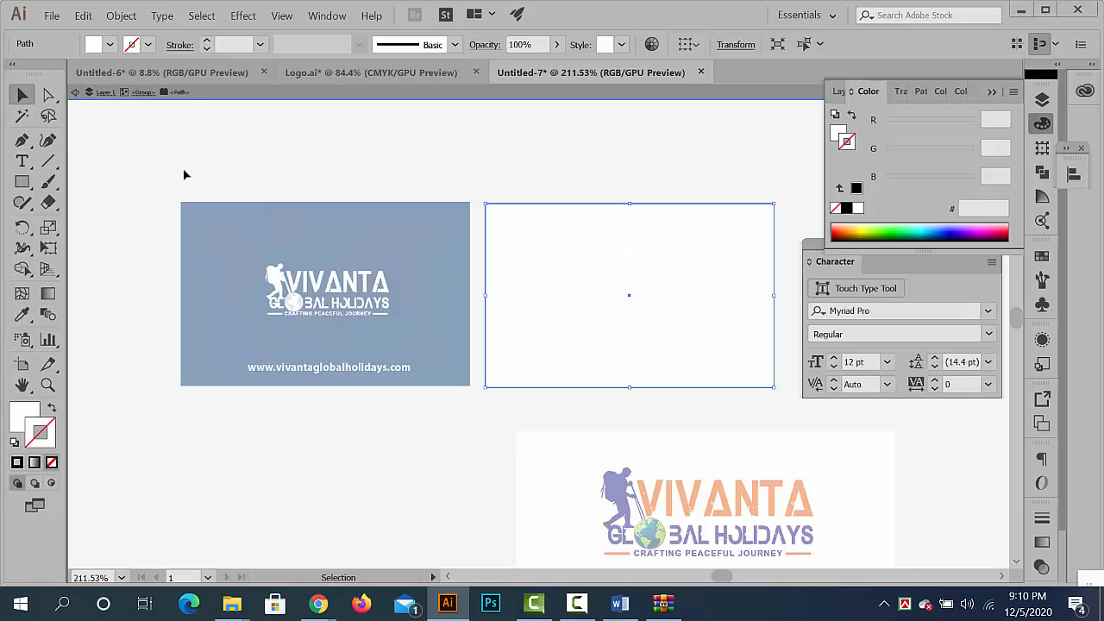
click(243, 15)
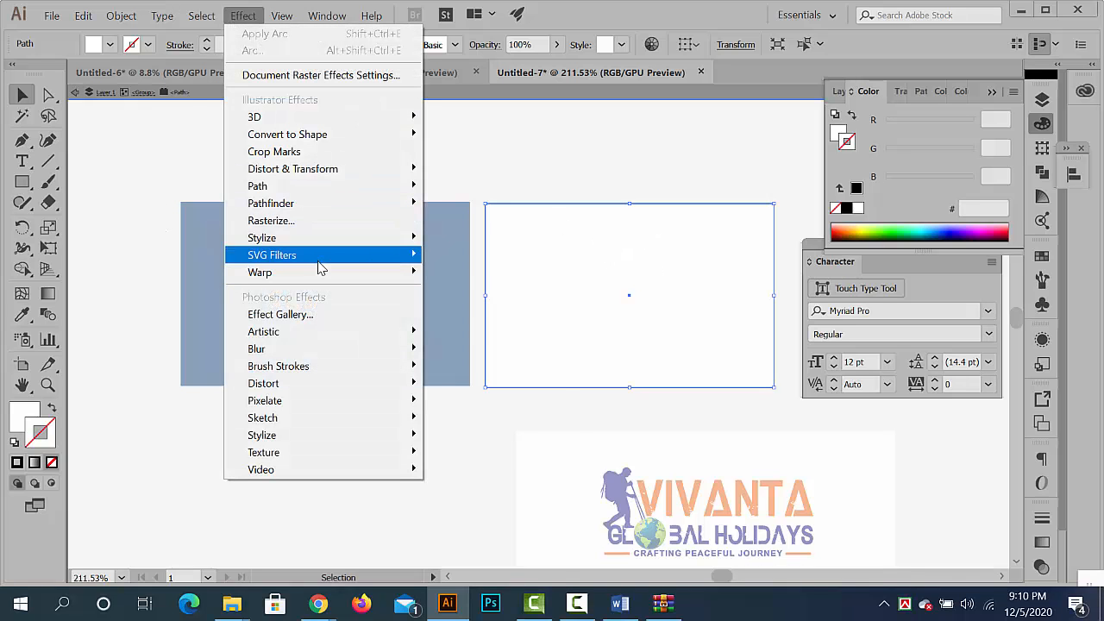
mouse_move(340, 249)
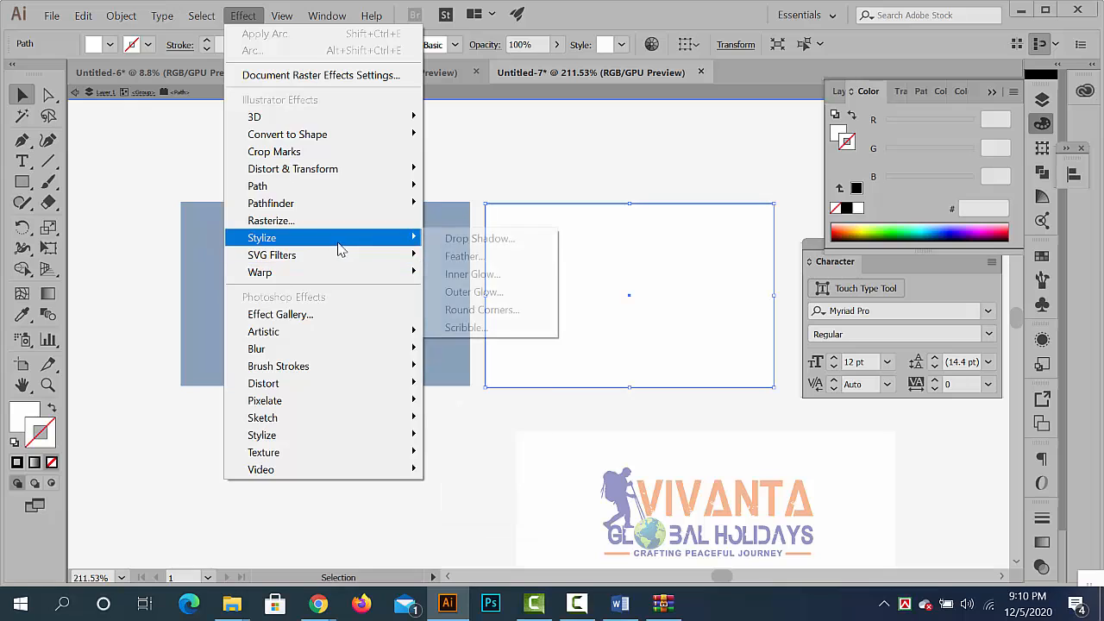
click(484, 240)
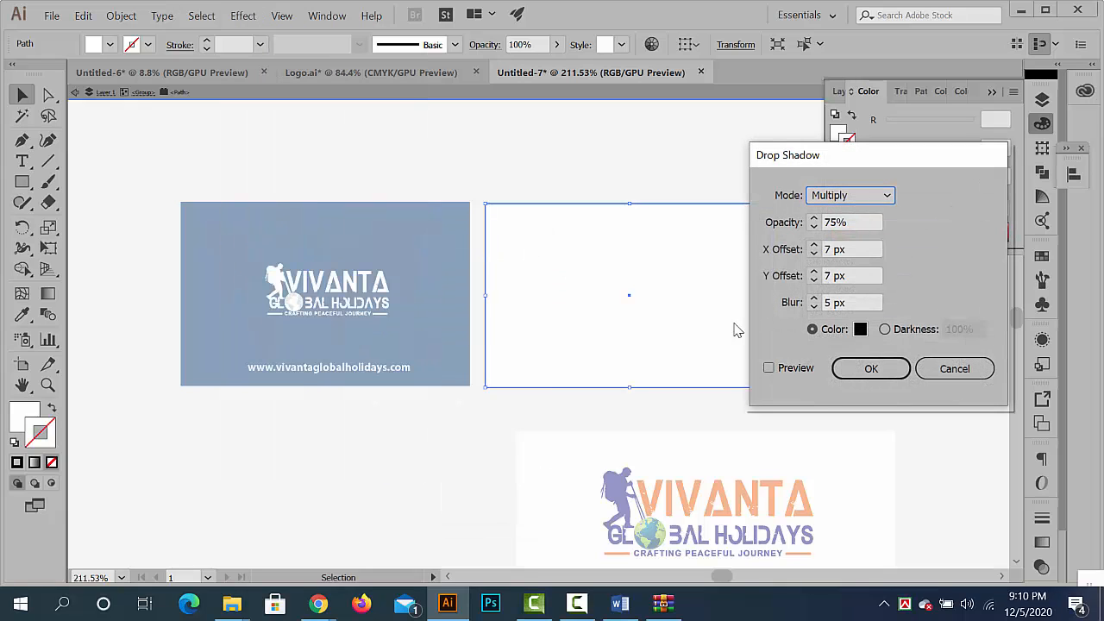
click(768, 368)
click(869, 369)
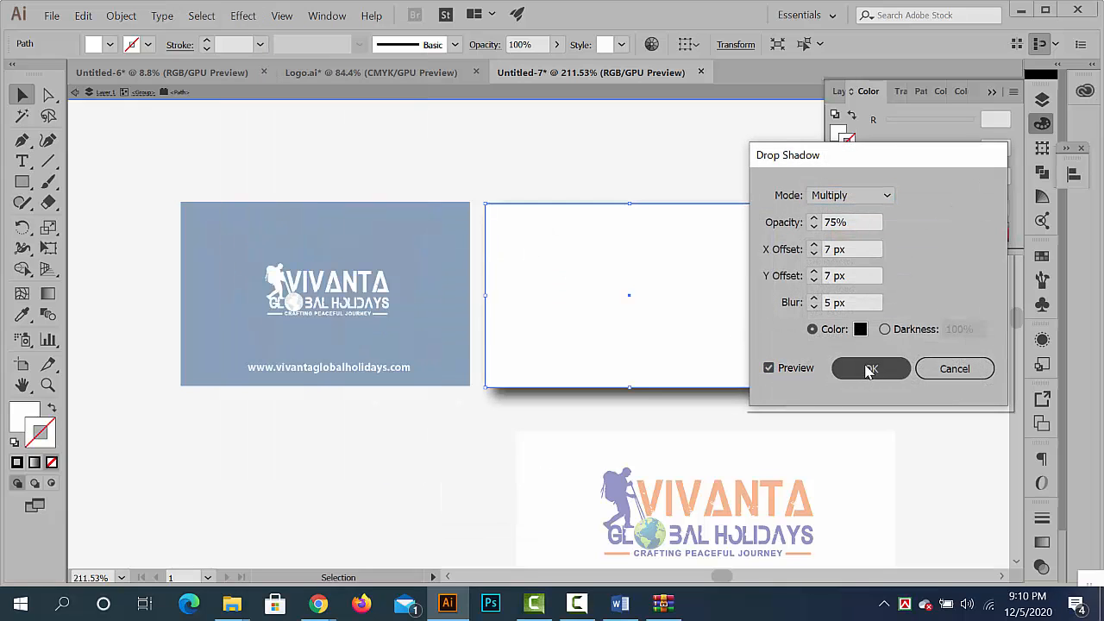
double_click(433, 435)
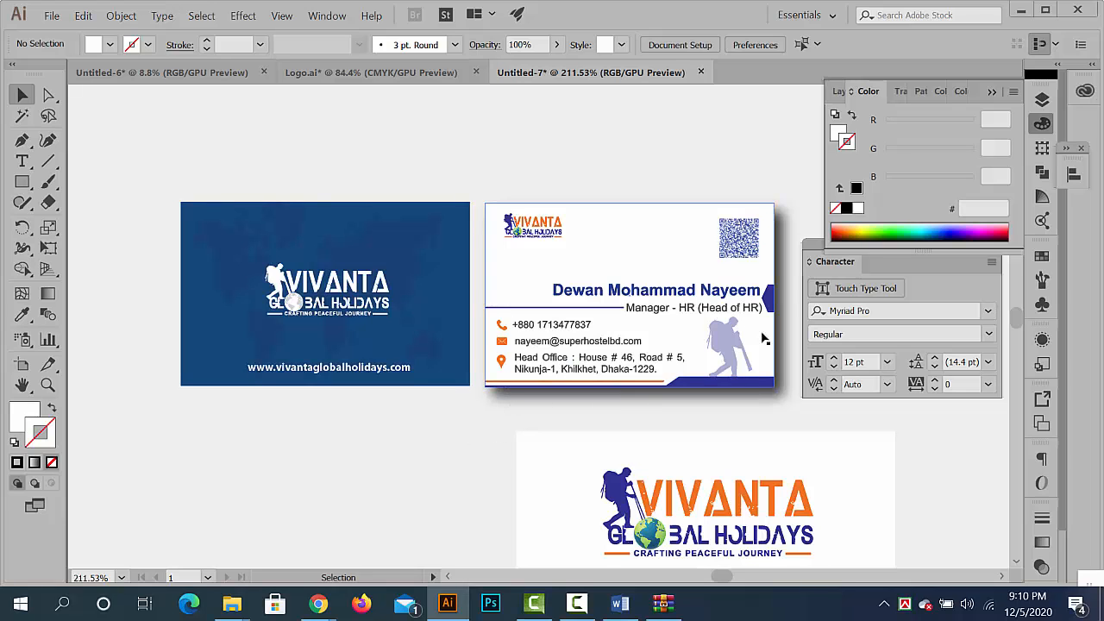
- Give the blue business card's background rectangle the same drop shadow: Multiply, 75% opacity, 7 px X and Y offsets, 5 px blur
double_click(456, 223)
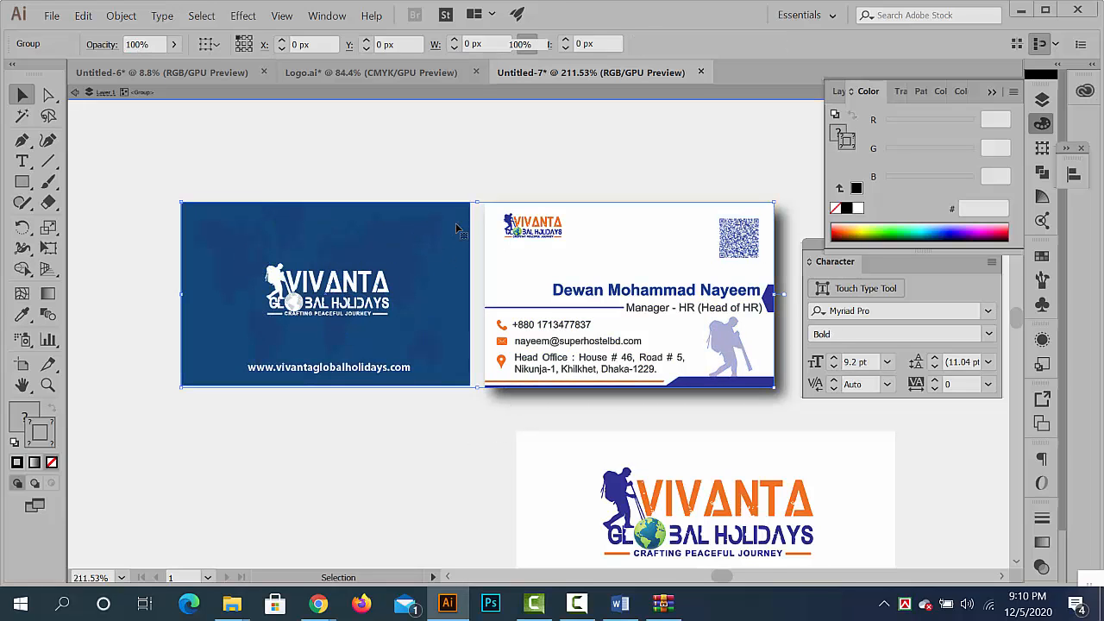
double_click(456, 227)
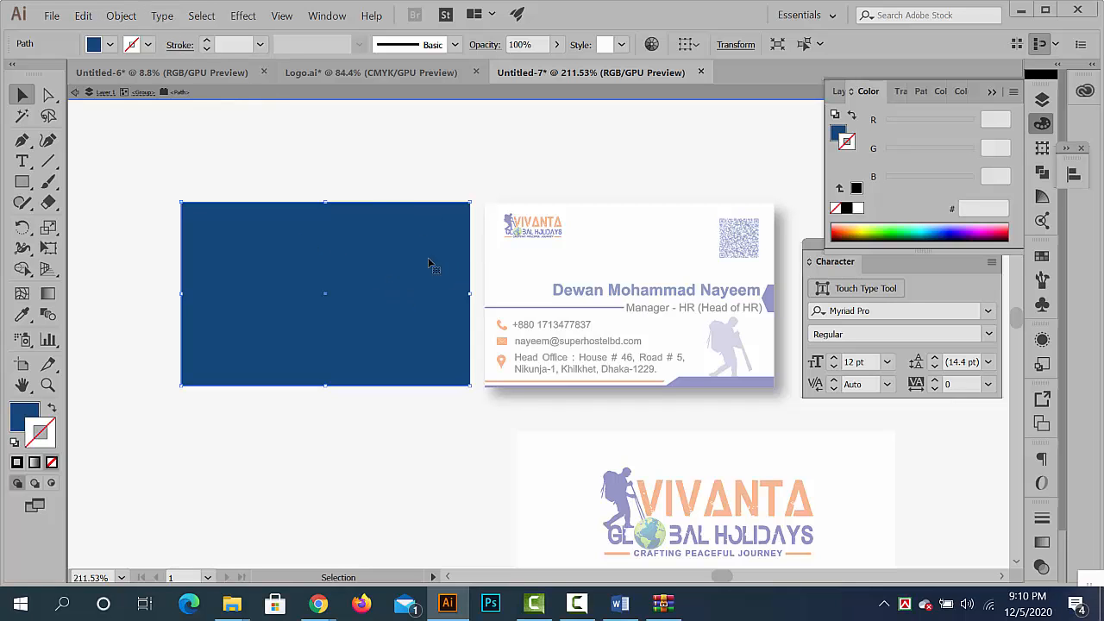
click(118, 15)
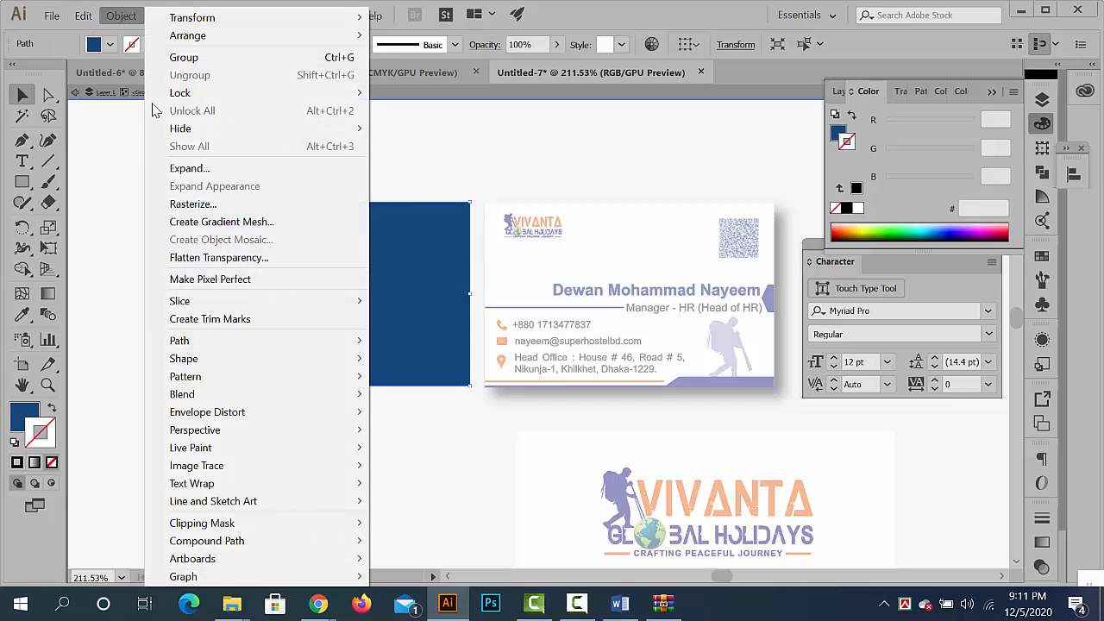
key(Escape)
click(241, 15)
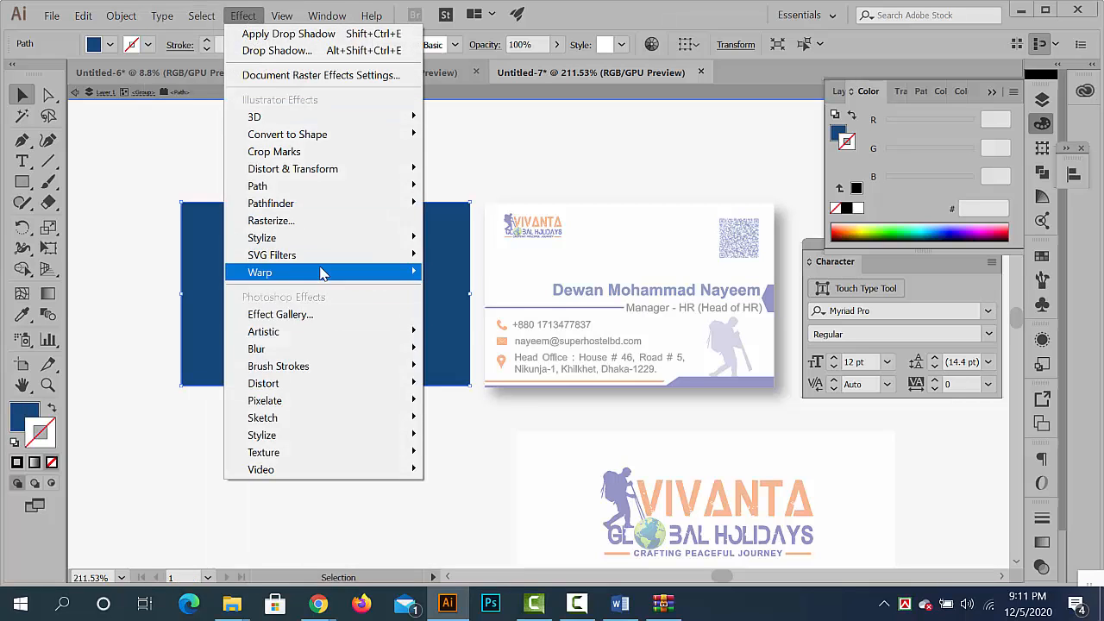
mouse_move(320, 238)
click(480, 239)
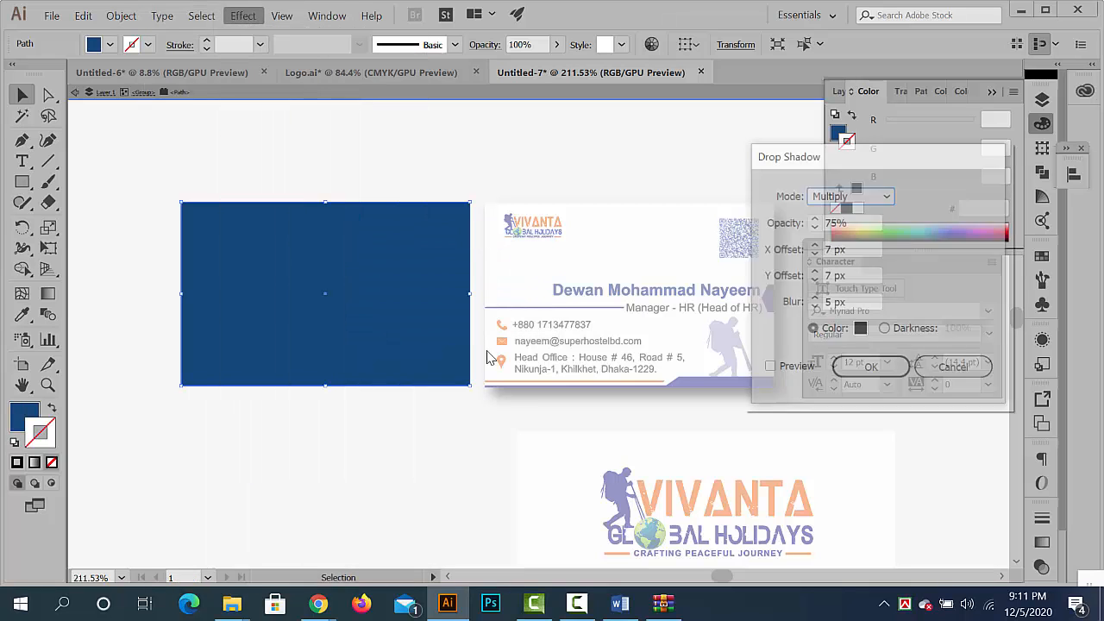
click(809, 372)
click(855, 368)
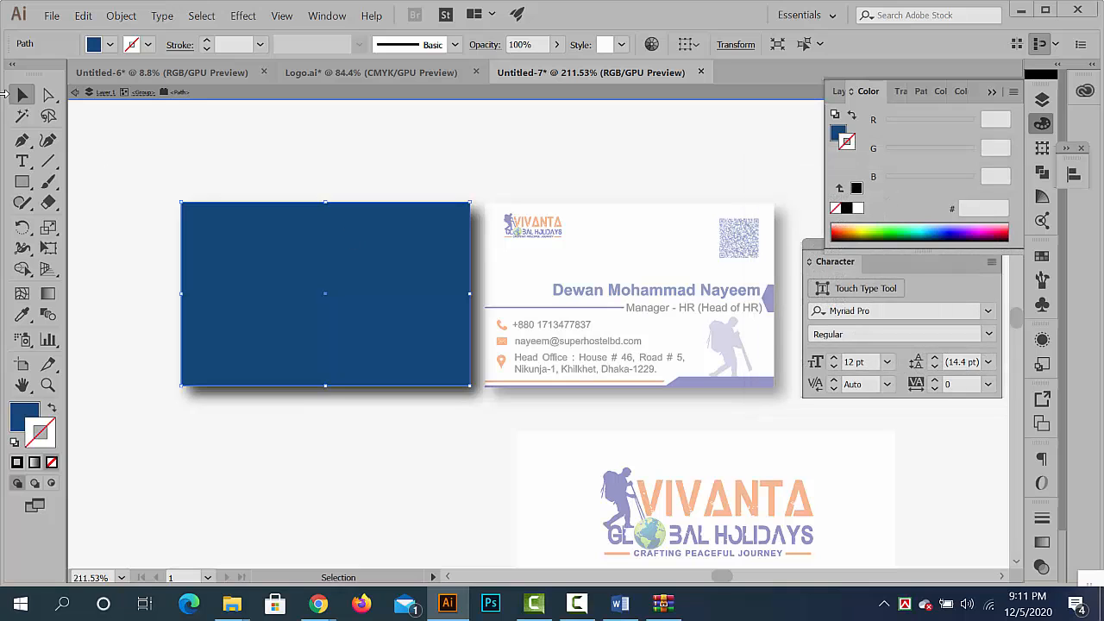
double_click(262, 136)
- Apply a Multiply drop shadow to the banner with 75% opacity, 7 px X and Y offsets and 5 px blur
drag(644, 227, 397, 152)
drag(542, 294, 502, 250)
drag(635, 232, 694, 262)
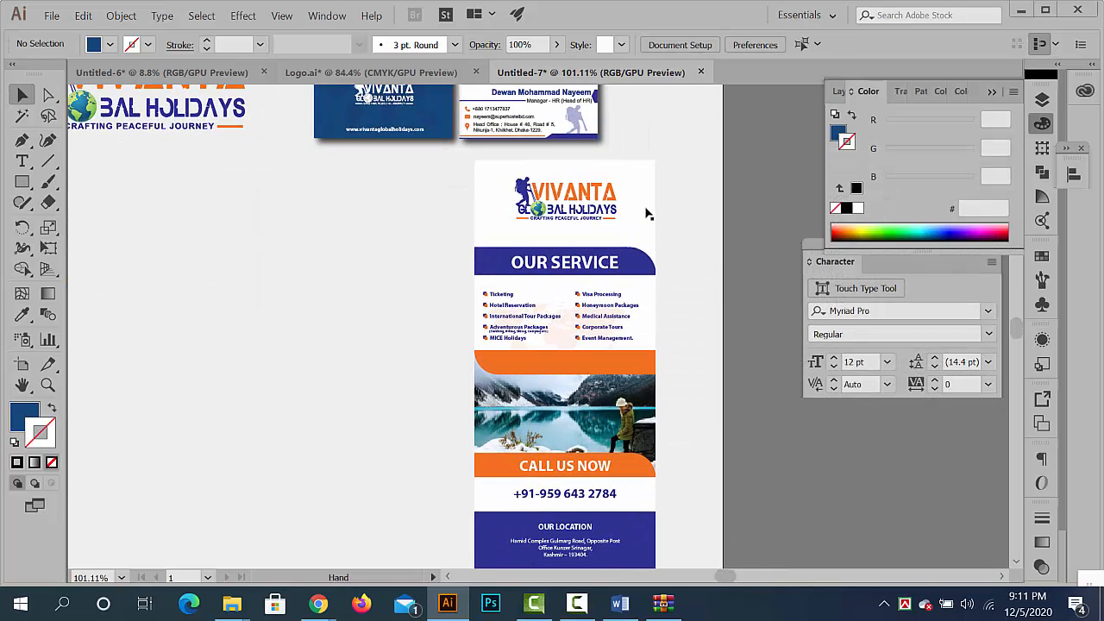
double_click(647, 213)
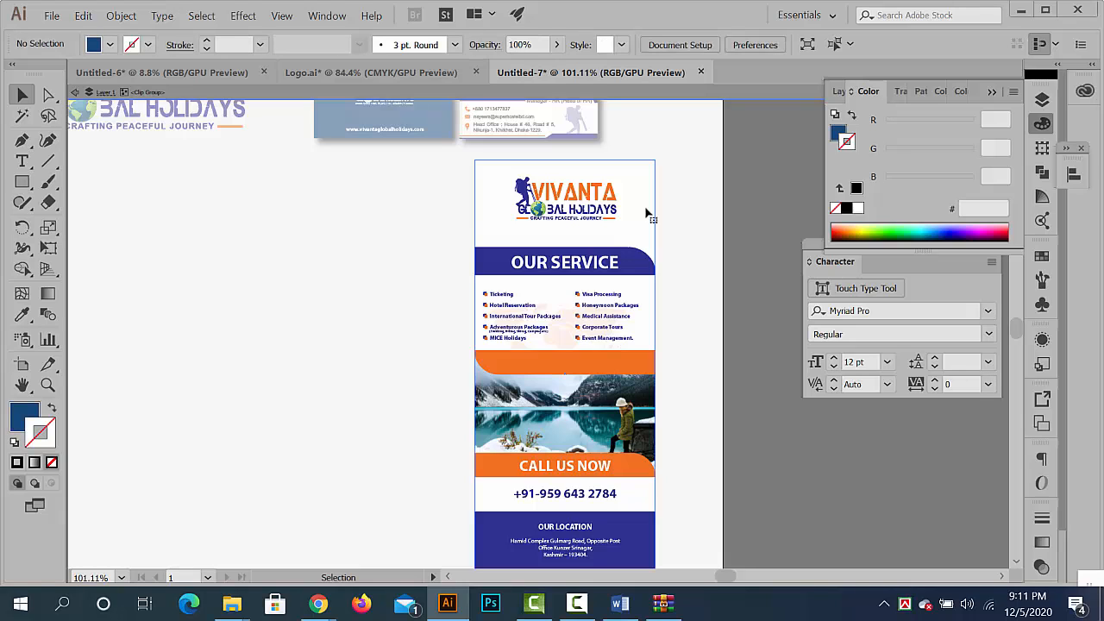
double_click(666, 223)
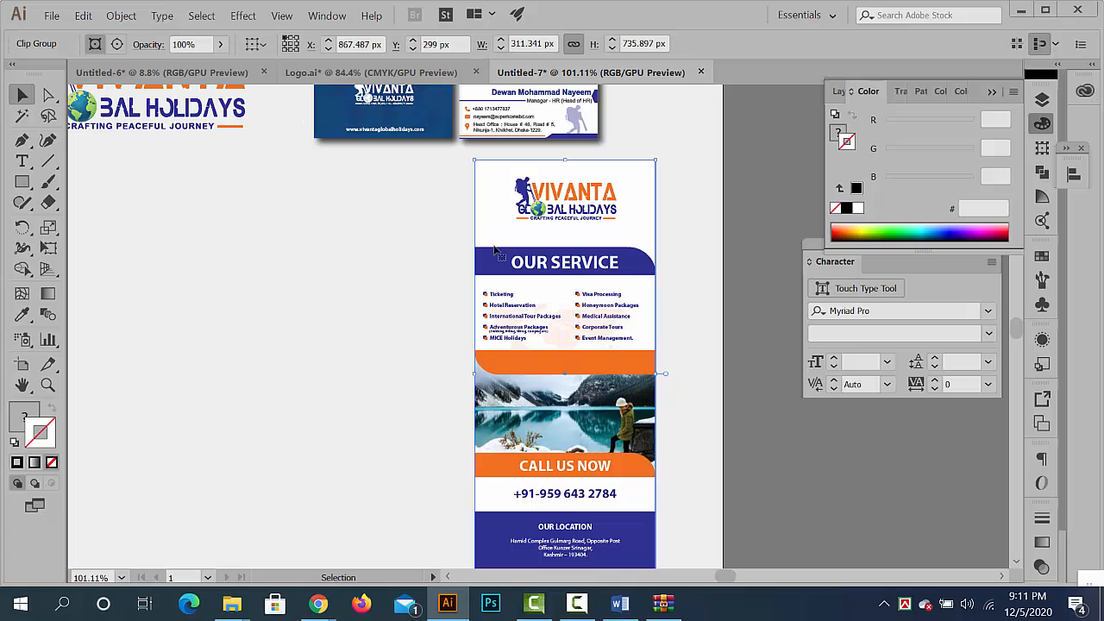
click(253, 19)
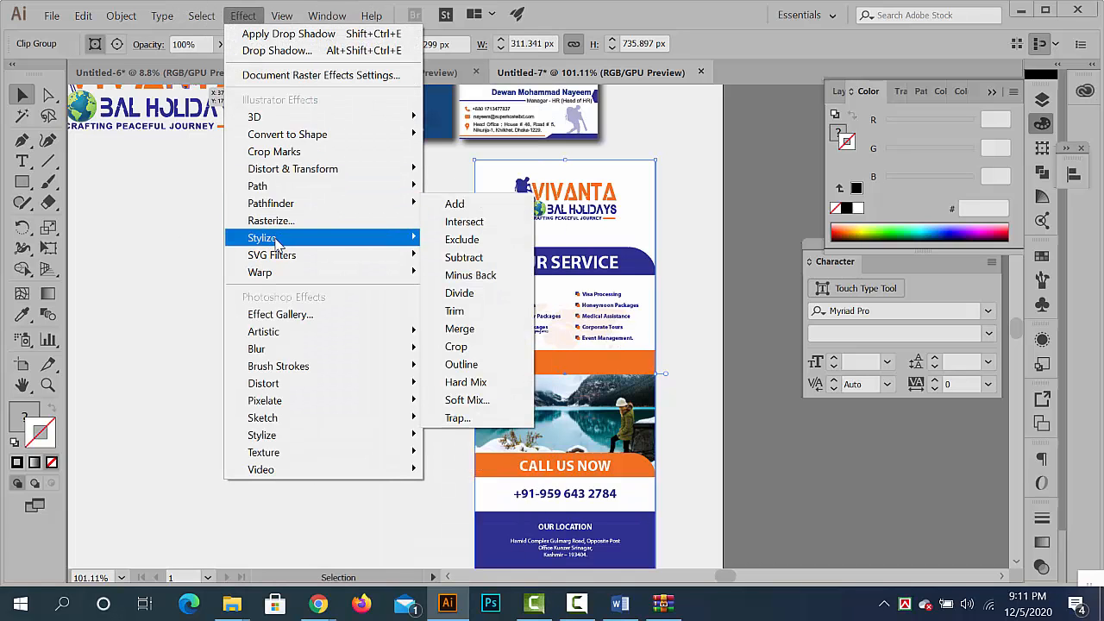
click(509, 241)
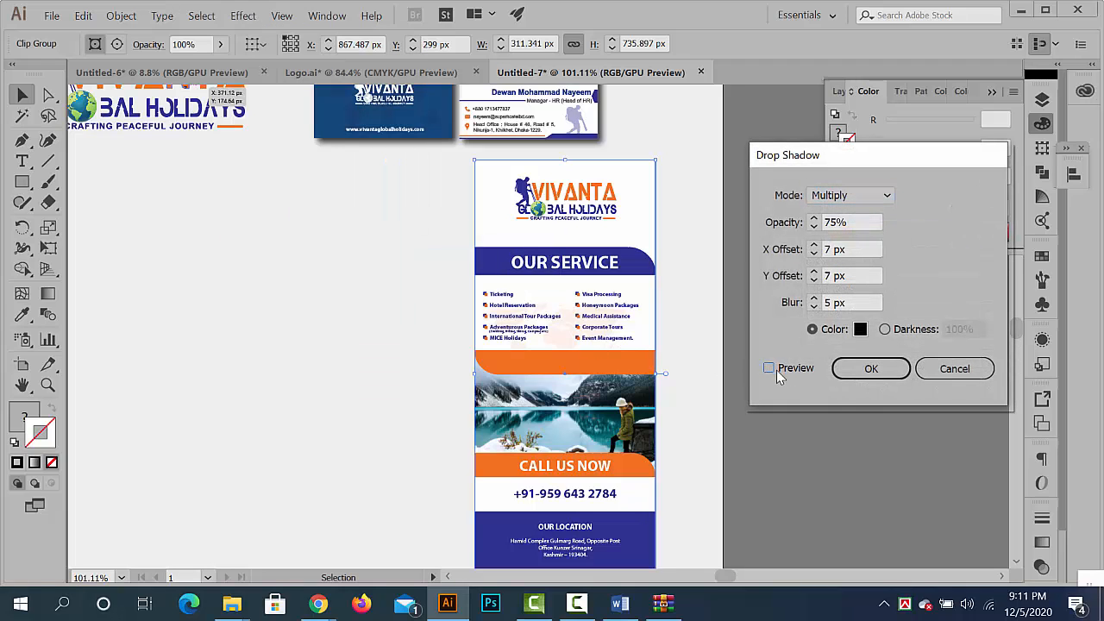
click(768, 368)
click(870, 368)
click(763, 438)
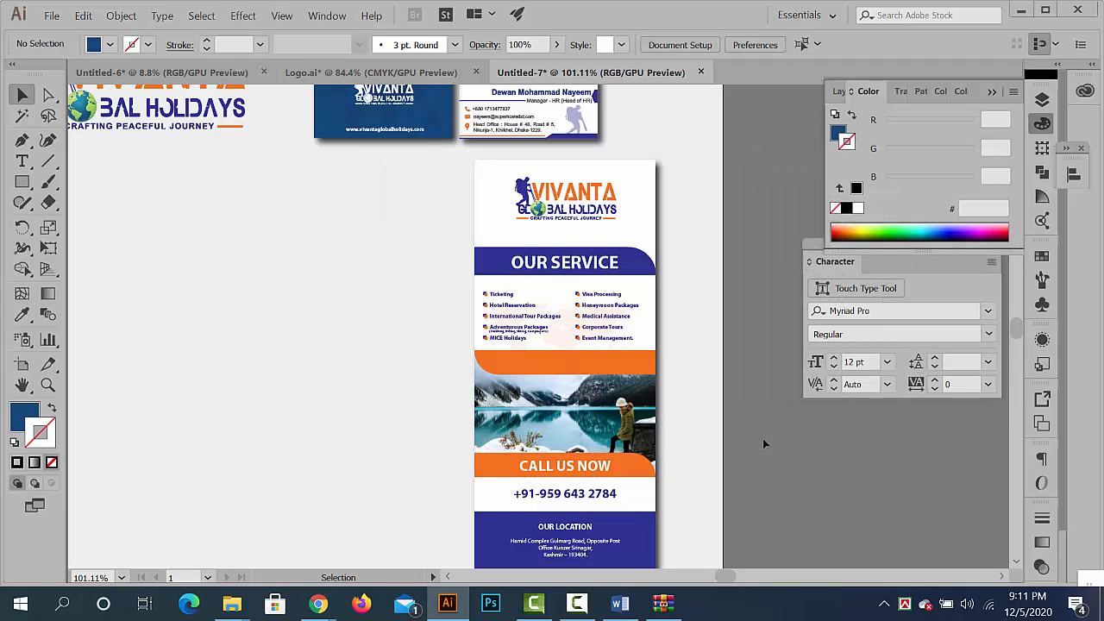
key(ctrl+0)
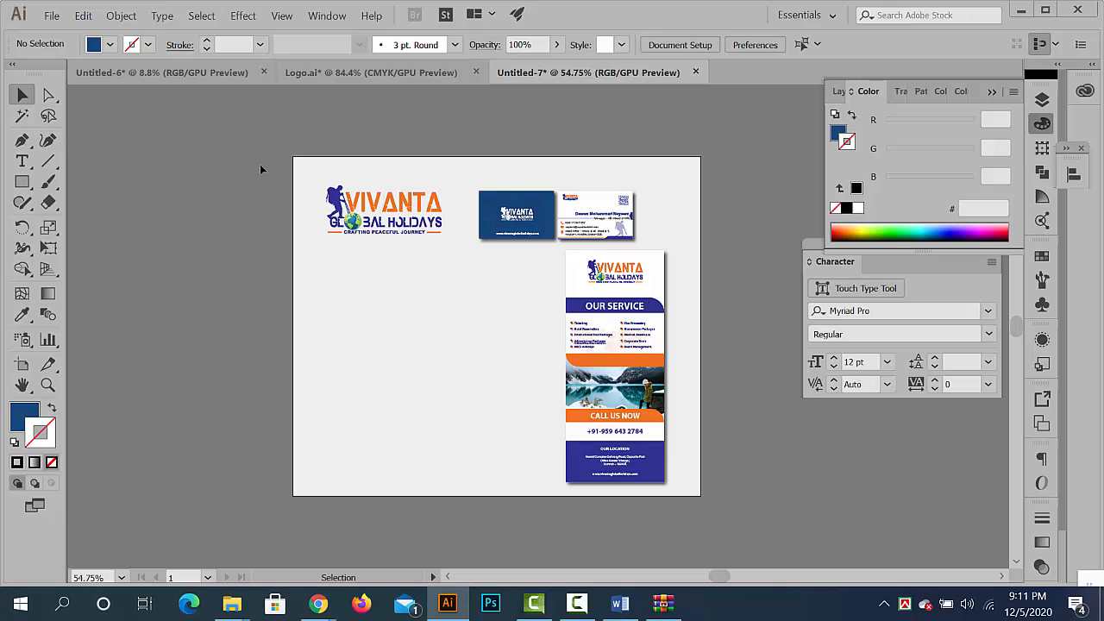
- In Untitled-6, move the envelope artwork into the empty area below its original spot
click(175, 71)
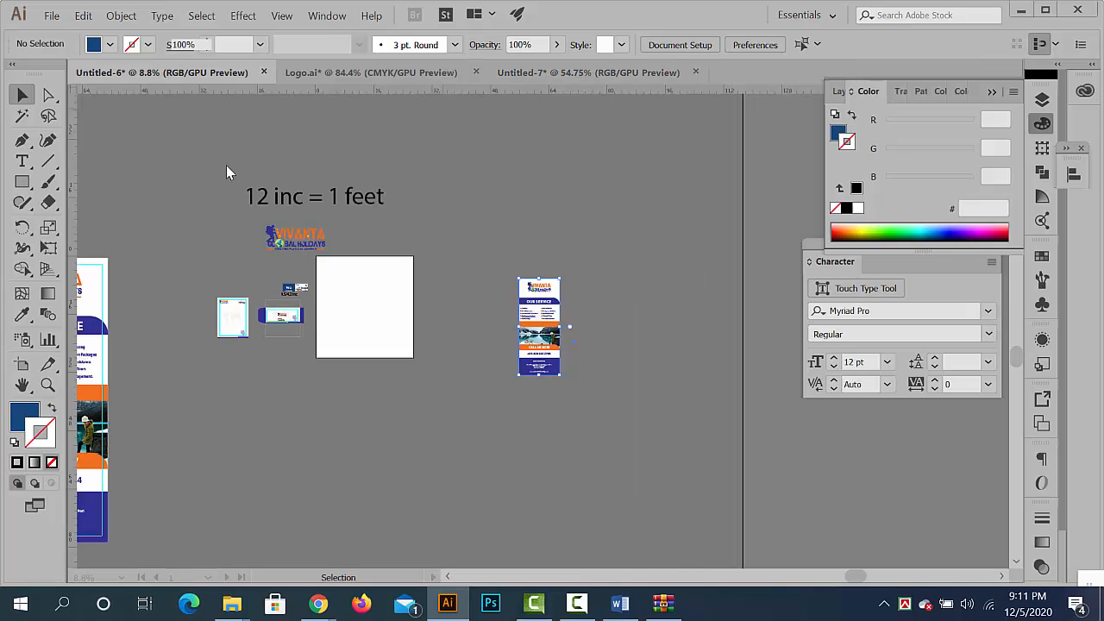
drag(340, 354, 639, 362)
drag(452, 244, 273, 320)
click(470, 329)
drag(478, 332, 289, 292)
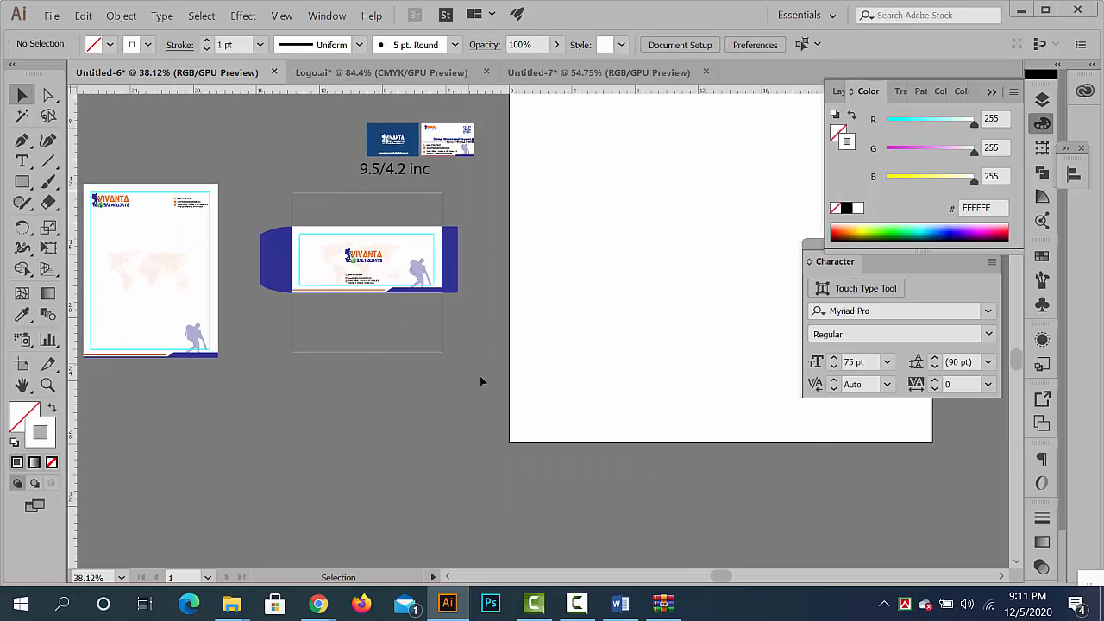
drag(283, 247, 297, 436)
- Delete the empty flap outlines above and below the envelope
click(306, 293)
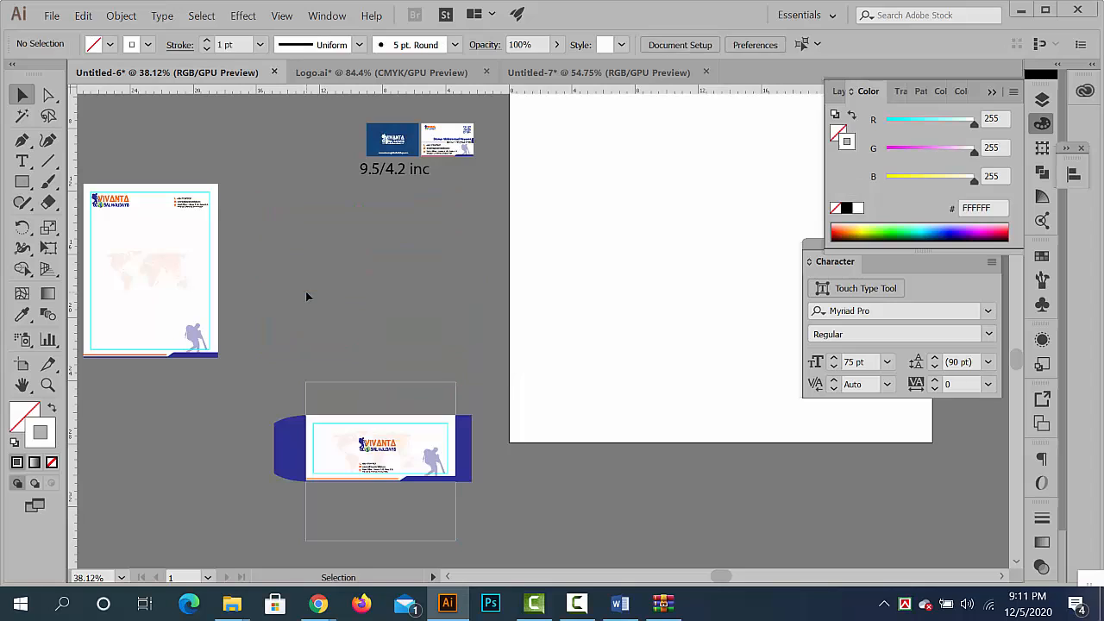
drag(356, 405, 352, 368)
key(Delete)
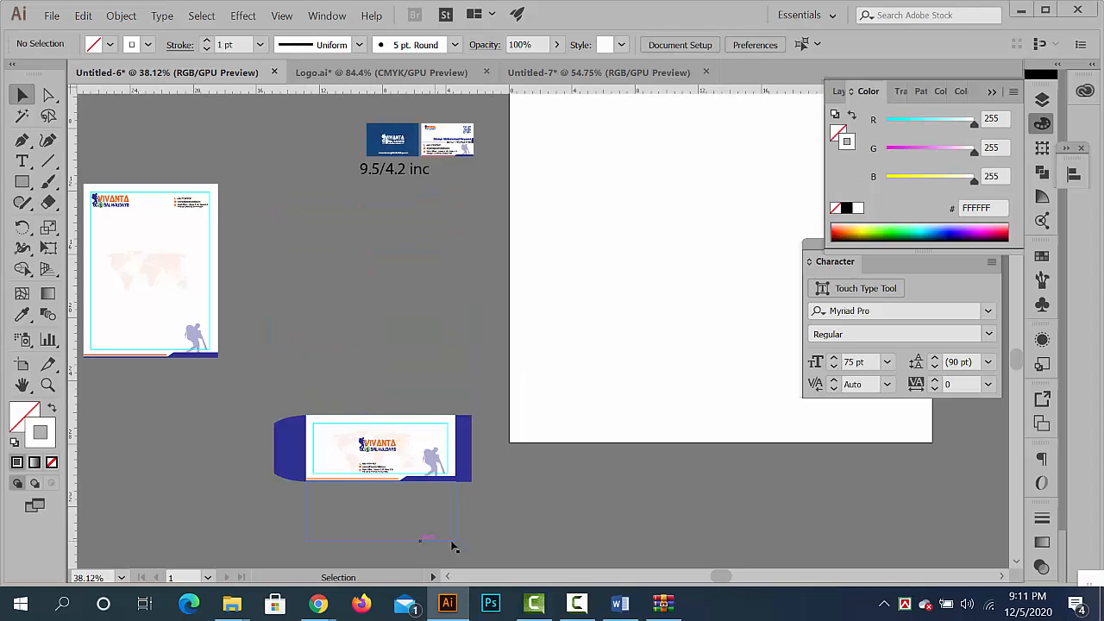
click(318, 535)
key(Delete)
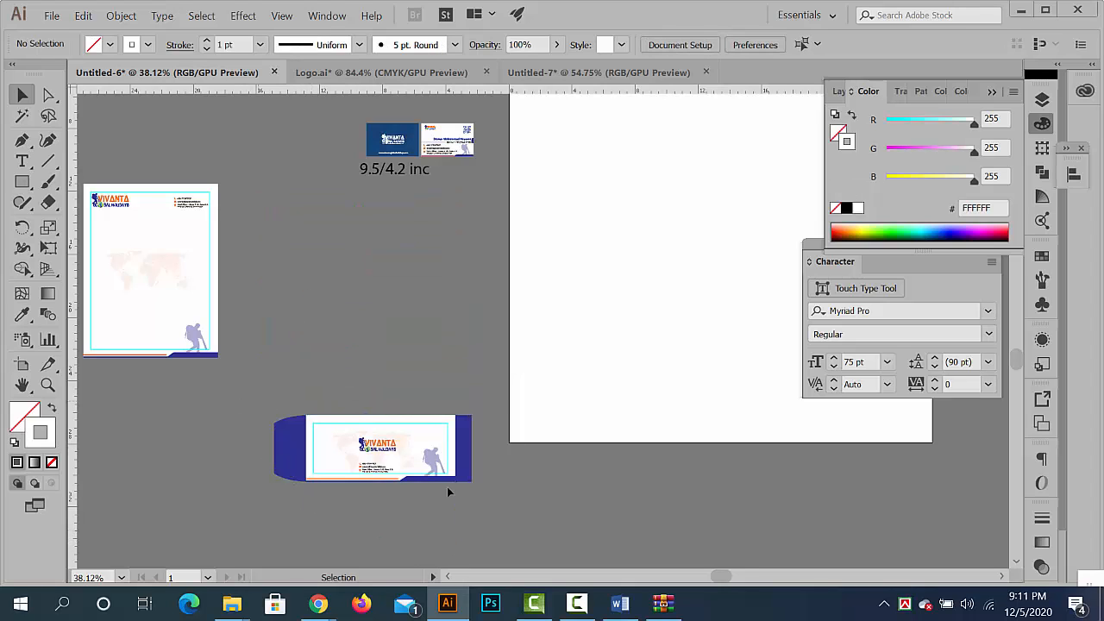
- Copy the envelope into Untitled-7, scale it down and place it below the logo, beside the banner's lower half
drag(447, 487, 533, 520)
key(ctrl+c)
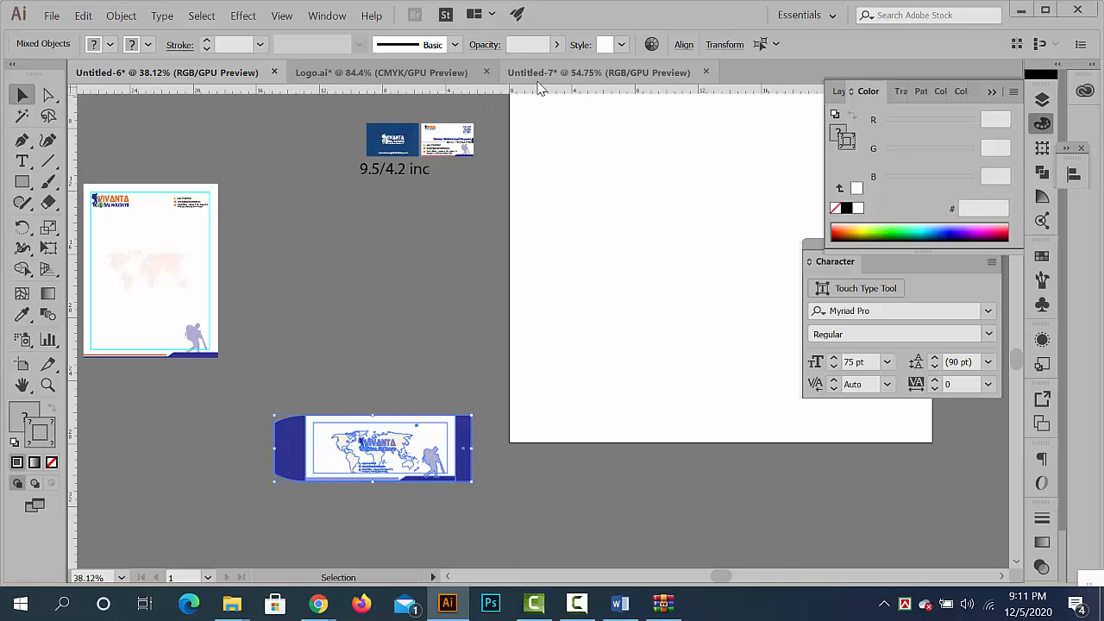
click(538, 76)
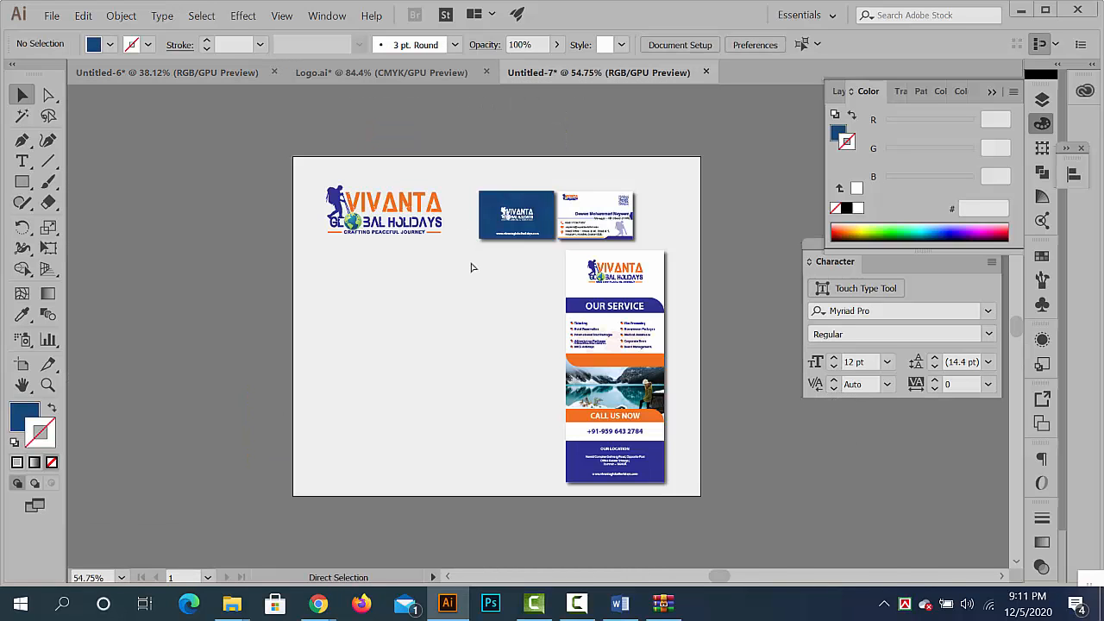
key(ctrl+v)
drag(552, 321, 569, 328)
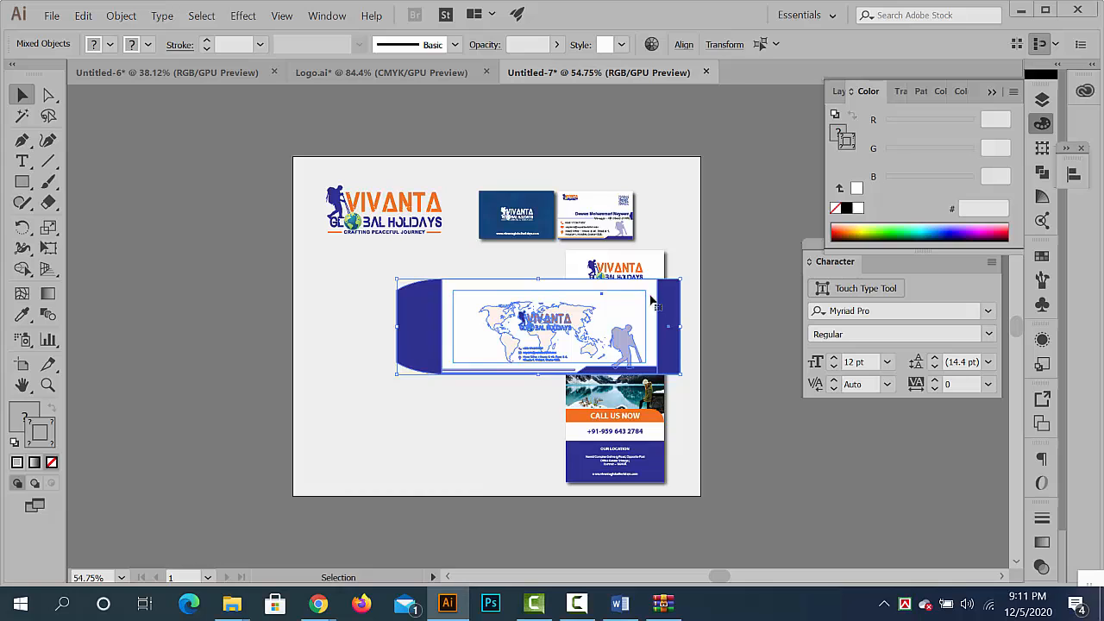
drag(653, 300, 513, 386)
drag(278, 375, 328, 391)
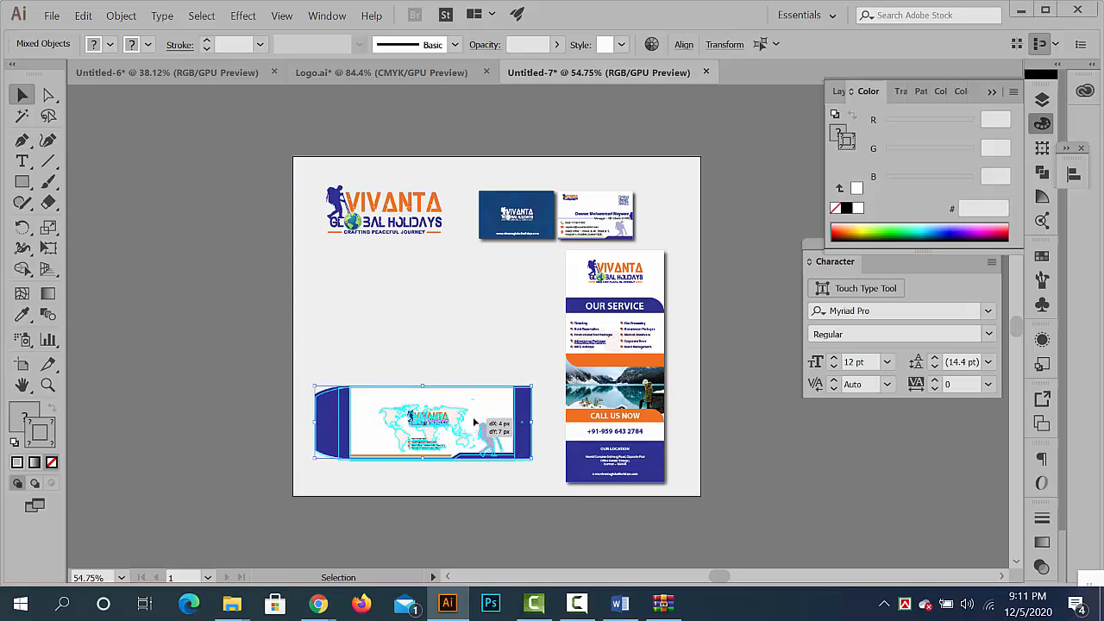
click(249, 351)
key(ctrl+space)
drag(449, 420, 596, 436)
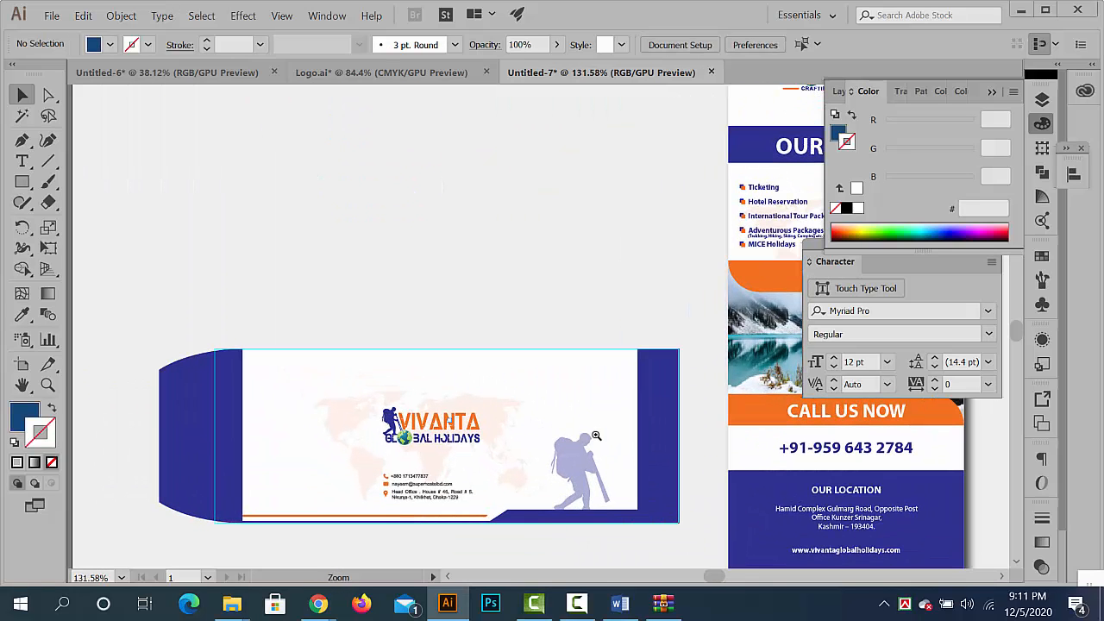
click(215, 429)
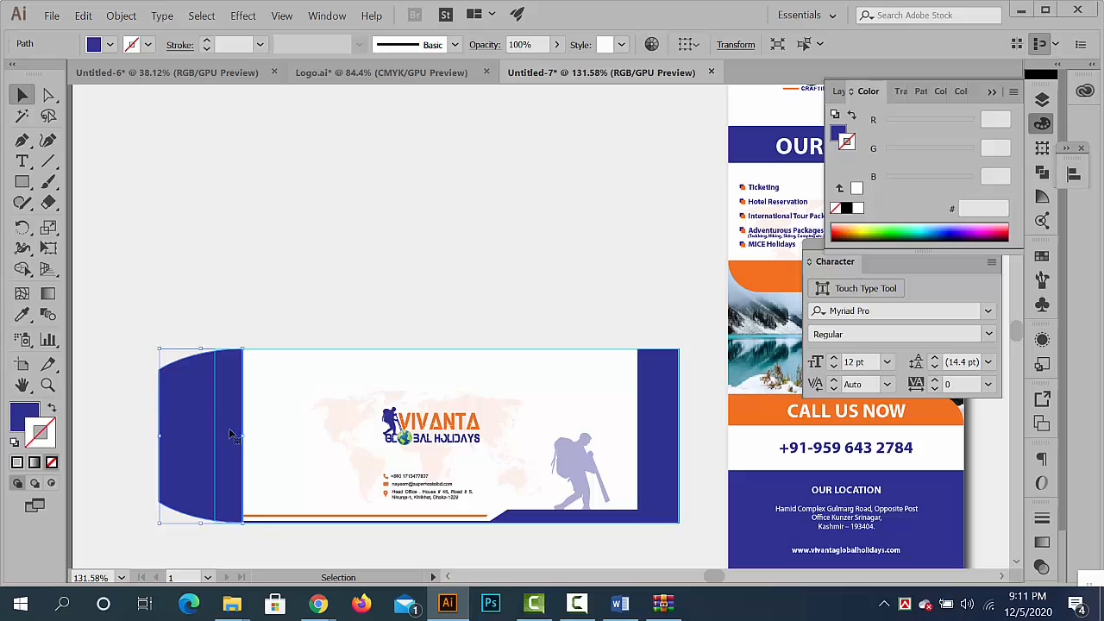
drag(398, 401, 256, 367)
drag(351, 471, 335, 363)
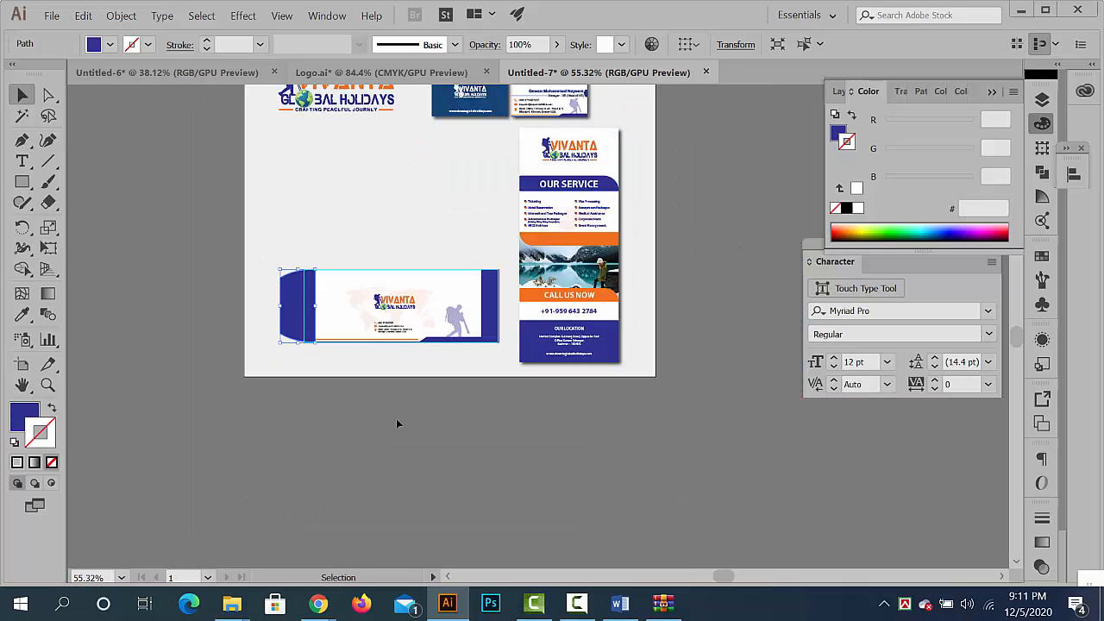
key(Delete)
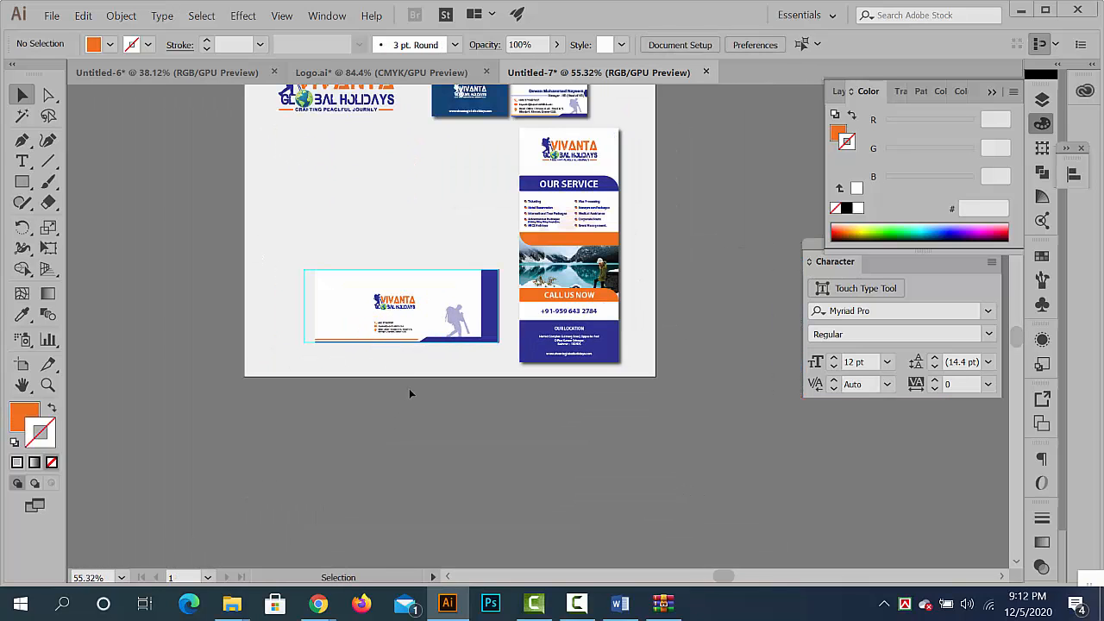
key(ctrl+z)
- Toggle the guide lock and clear the cyan guide lines from the envelope in Untitled-7
right_click(412, 387)
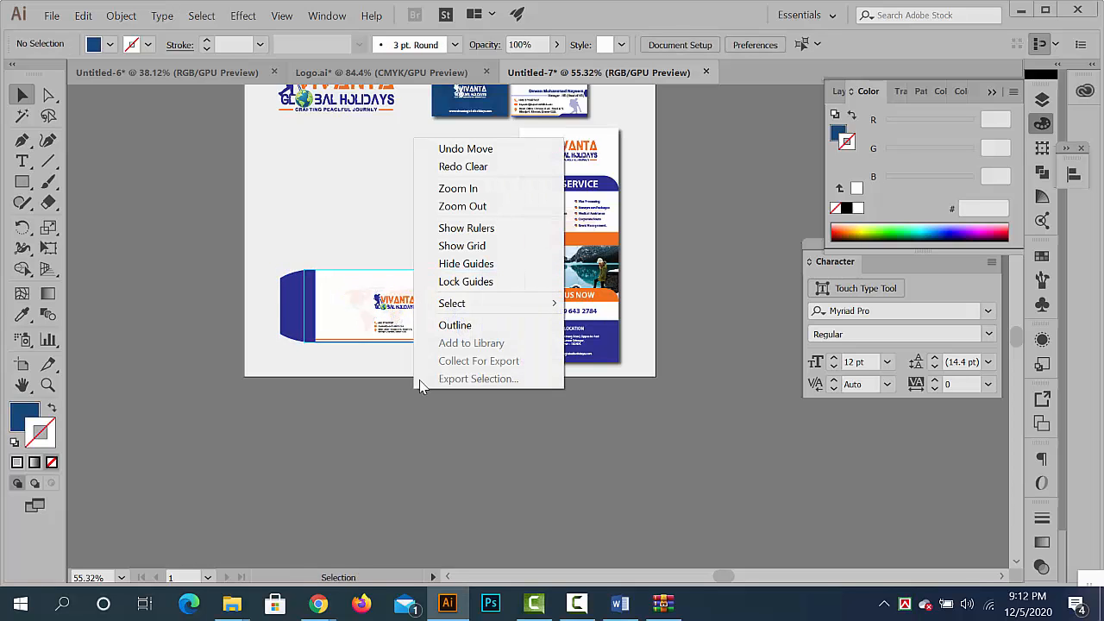
click(449, 282)
drag(308, 338, 509, 434)
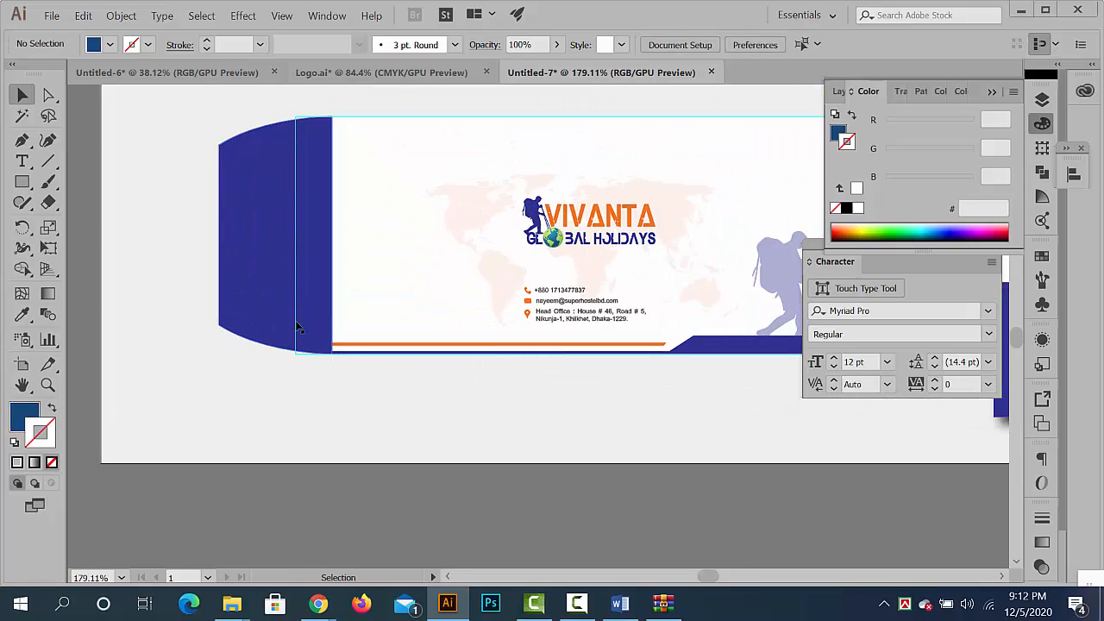
click(297, 327)
click(422, 277)
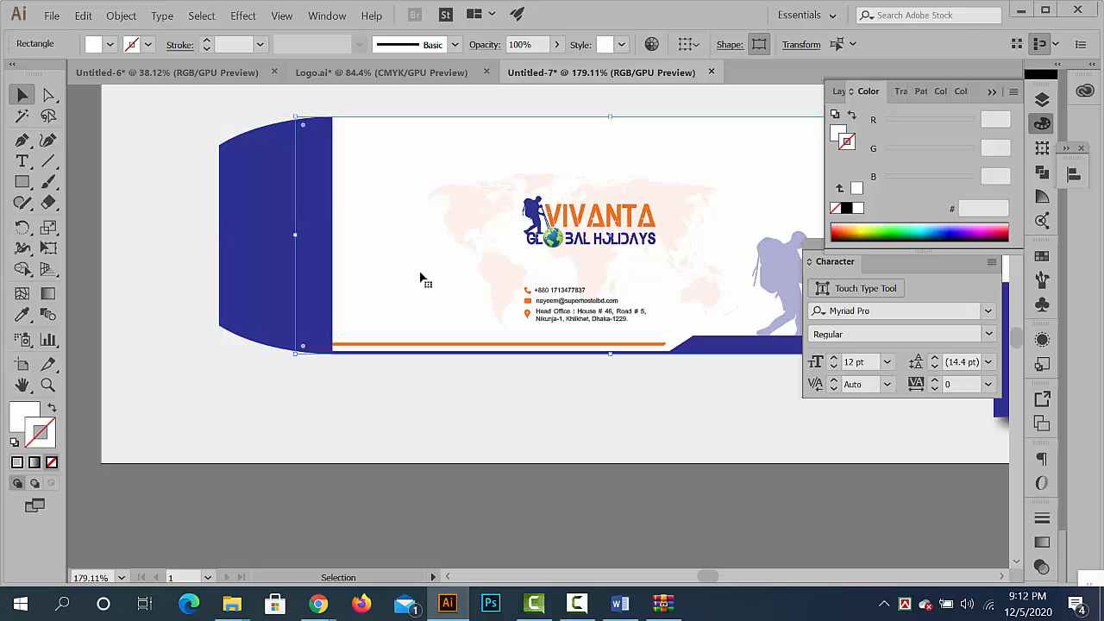
key(ctrl+shift+a)
key(ctrl+0)
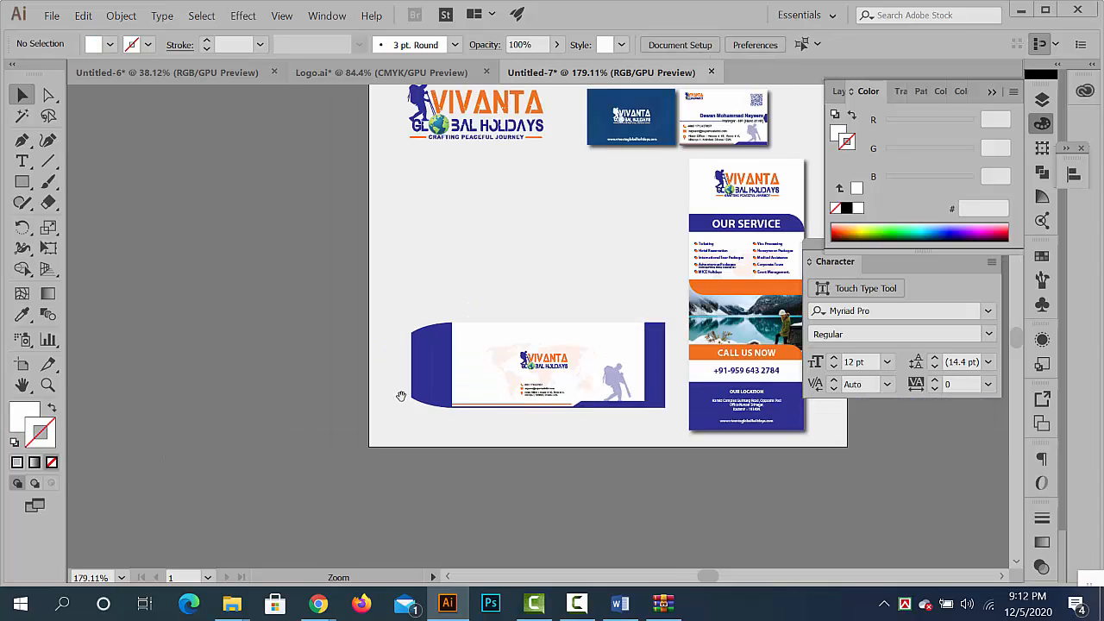
- Group all the parts of the envelope into one object
drag(576, 426, 575, 420)
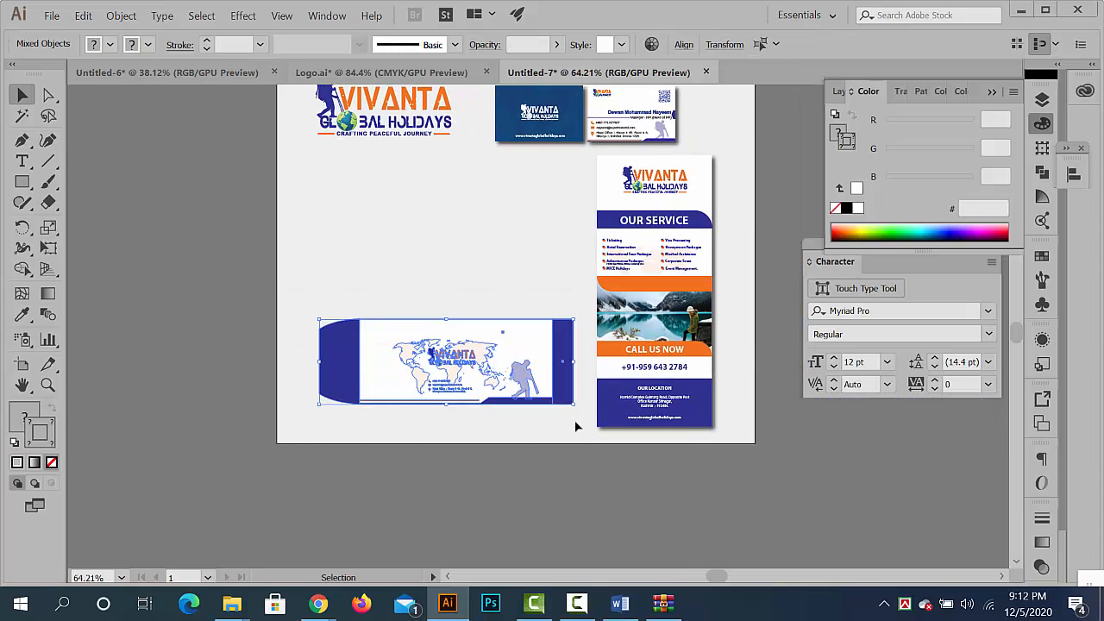
click(529, 434)
scroll(457, 377, up, 3)
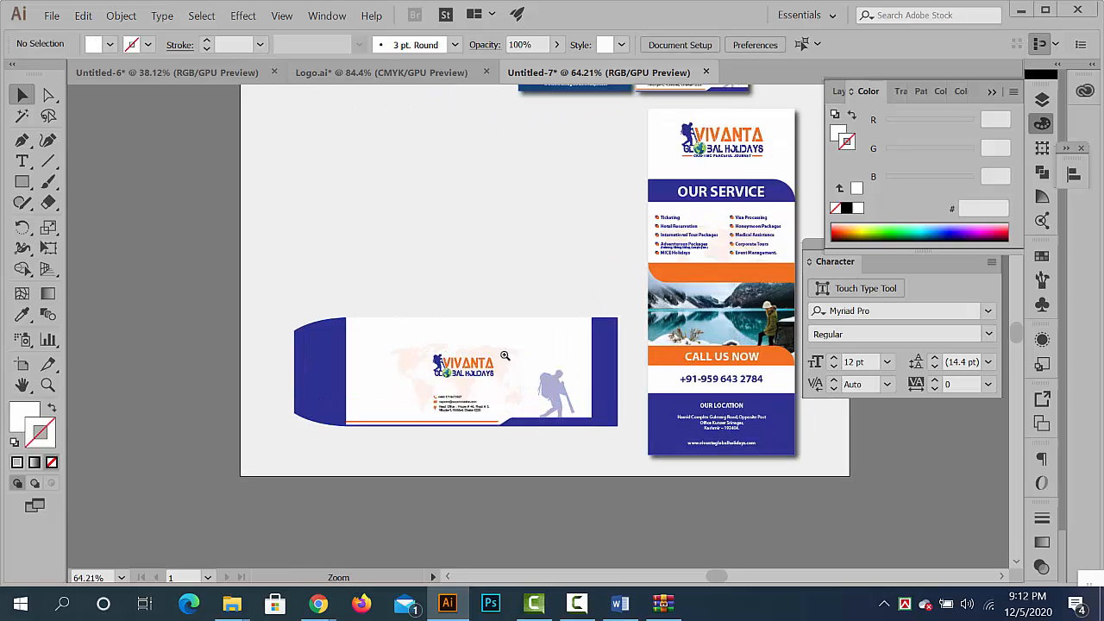
- Give the envelope group a Multiply drop shadow with 75% opacity, 7 px X and Y offsets and 5 px blur
click(456, 377)
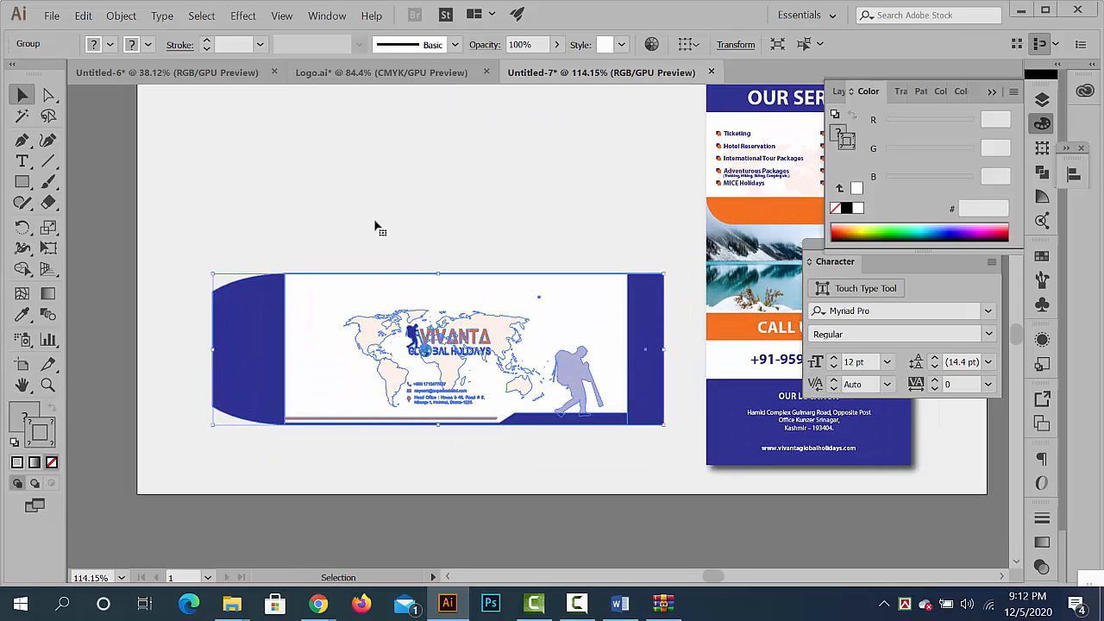
click(244, 17)
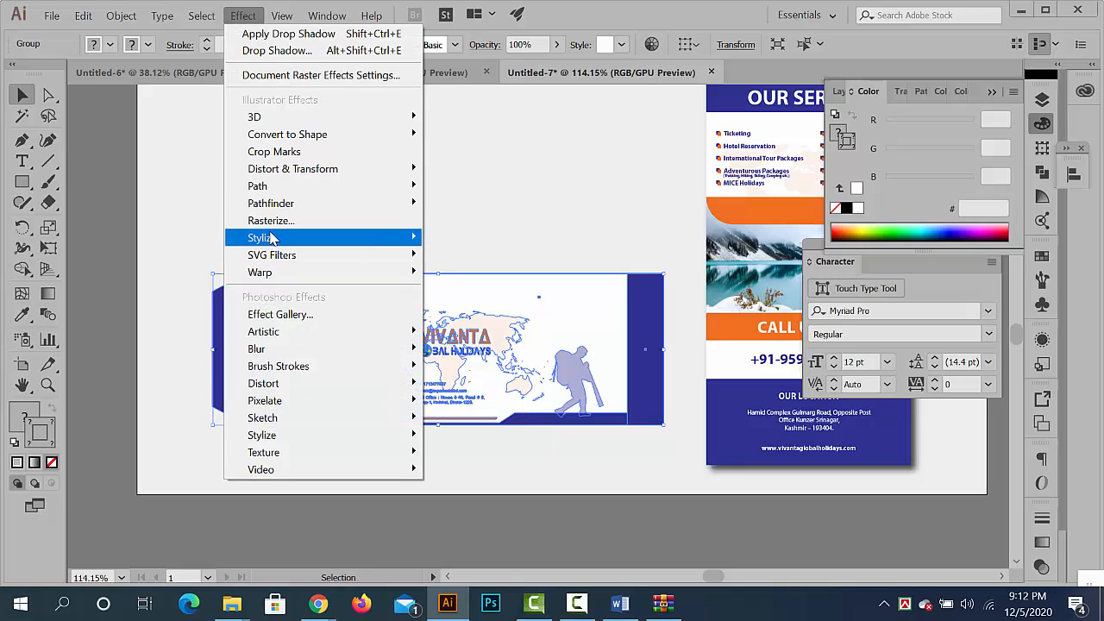
mouse_move(274, 238)
click(466, 238)
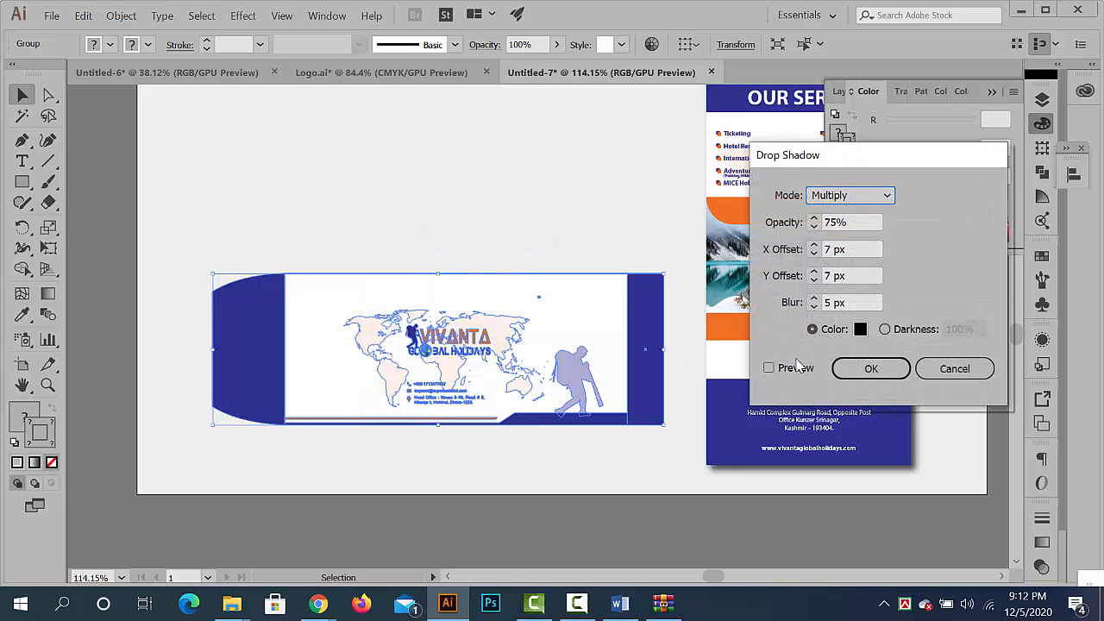
click(769, 366)
click(867, 367)
click(685, 523)
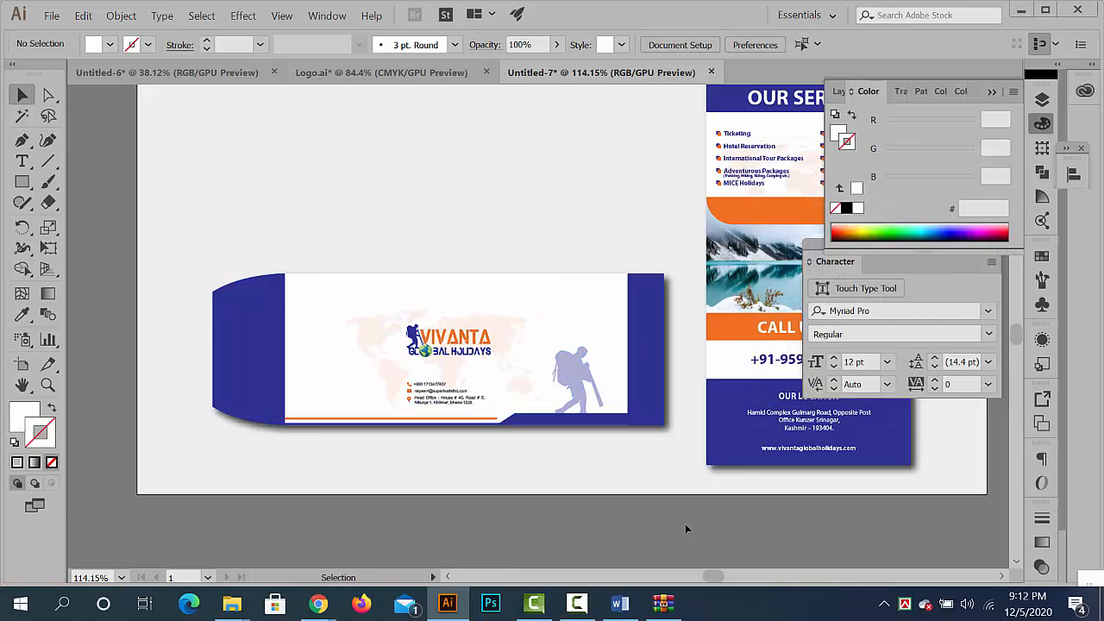
scroll(671, 480, down, 3)
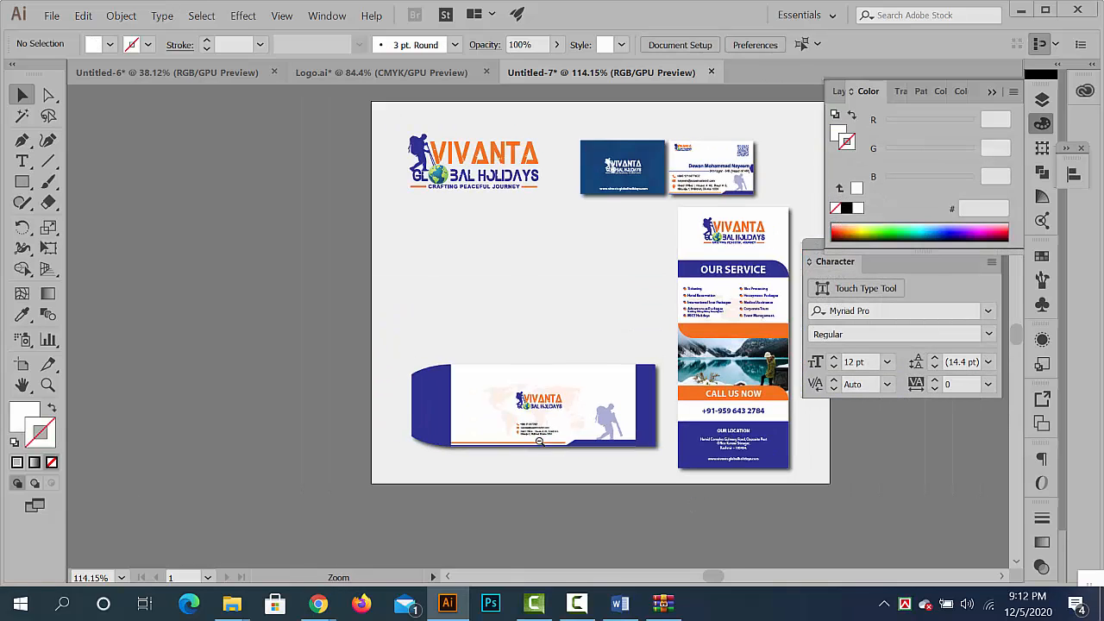
- In Untitled-6, lock the guides so the letterhead can be selected without them
click(180, 71)
drag(491, 323, 691, 340)
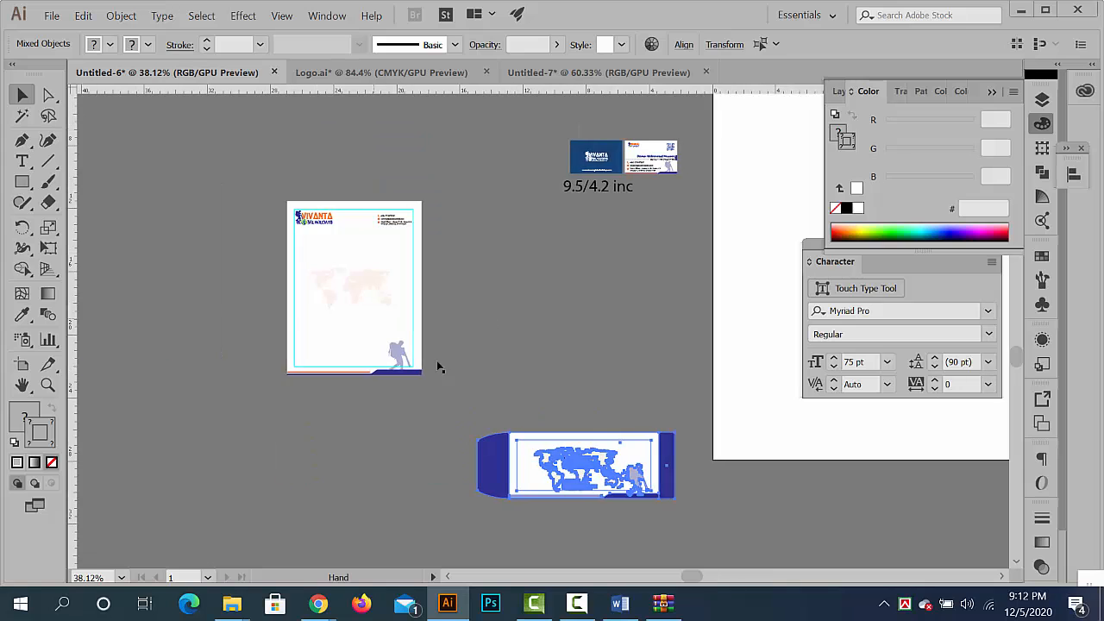
drag(439, 368, 255, 186)
click(693, 283)
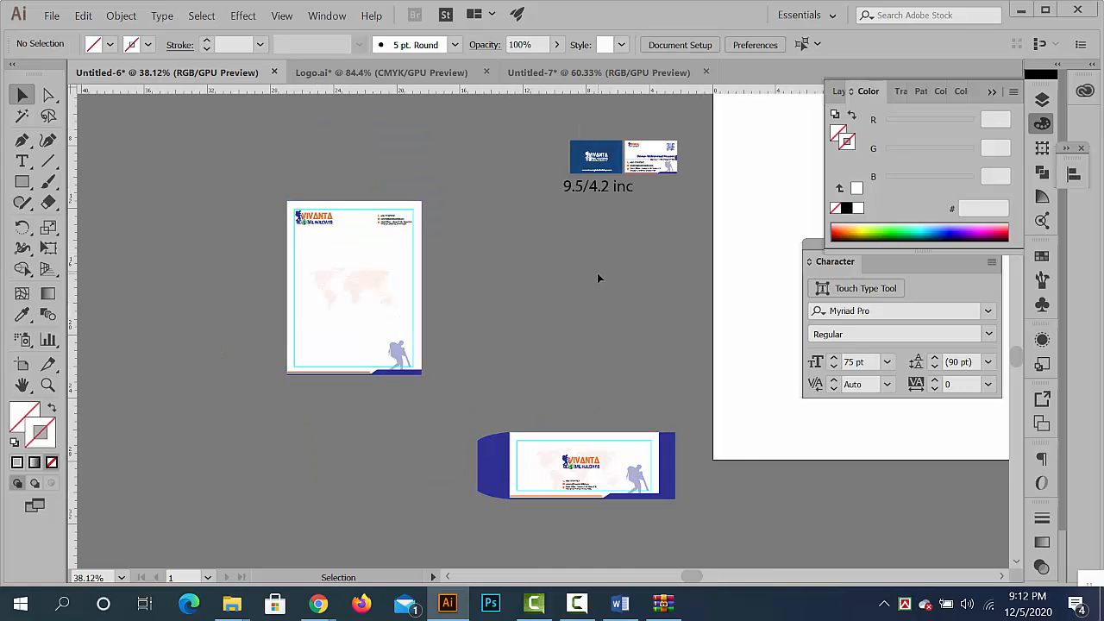
right_click(599, 278)
click(653, 415)
- Copy the letterhead artwork without its guides and paste it into the empty area between the artboard and the banner
drag(252, 196, 251, 192)
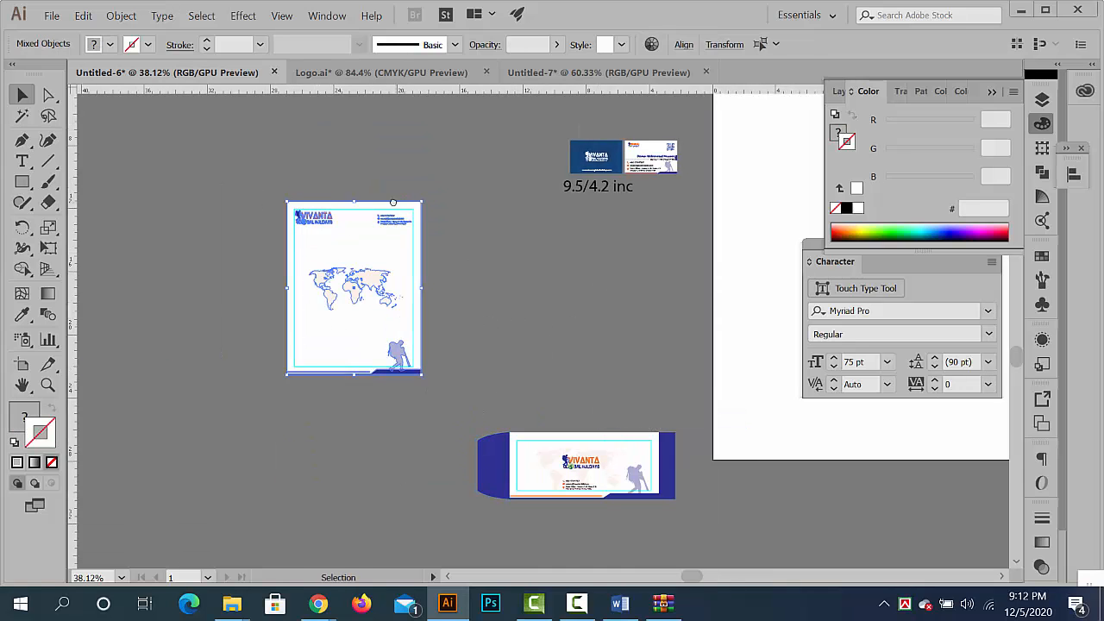
drag(398, 202, 236, 186)
scroll(699, 312, right, 10)
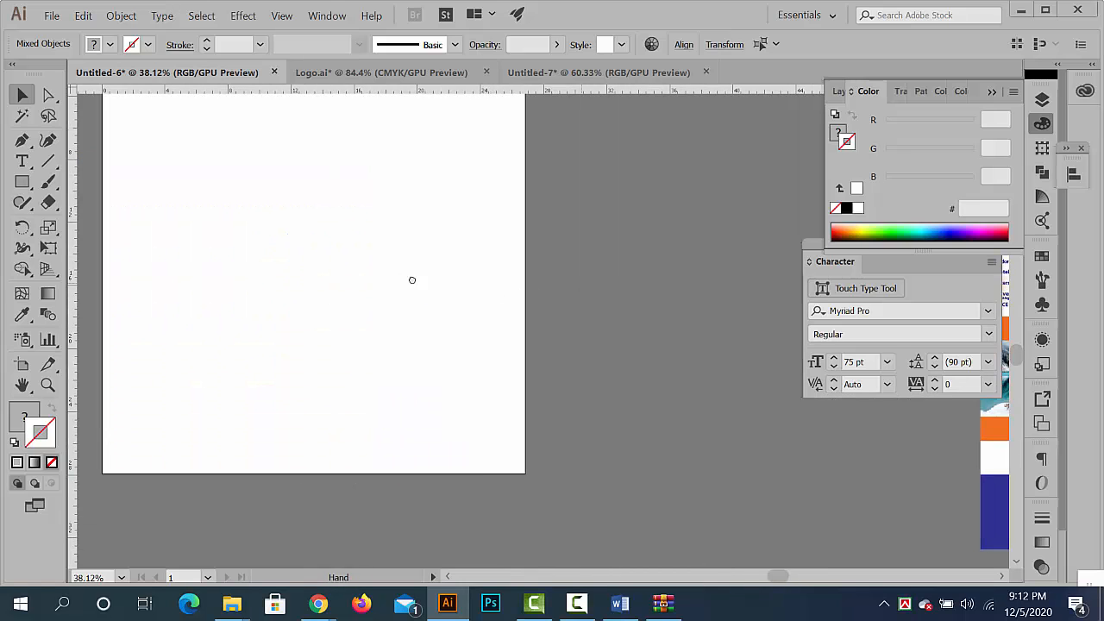
key(ctrl+v)
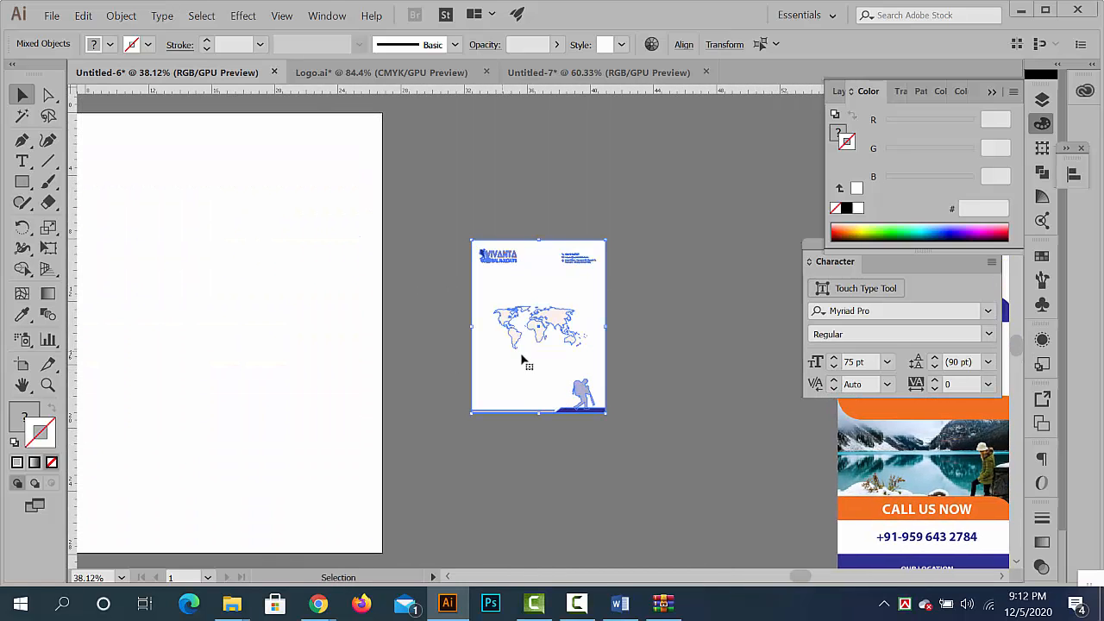
click(662, 413)
drag(539, 308, 653, 362)
drag(613, 331, 558, 289)
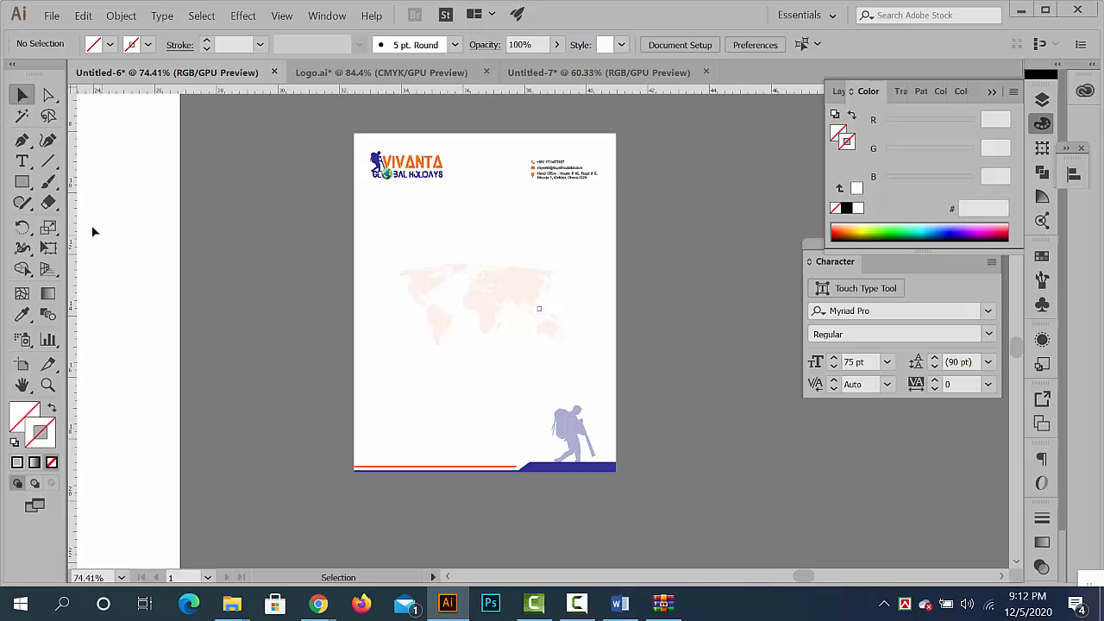
click(377, 258)
key(m)
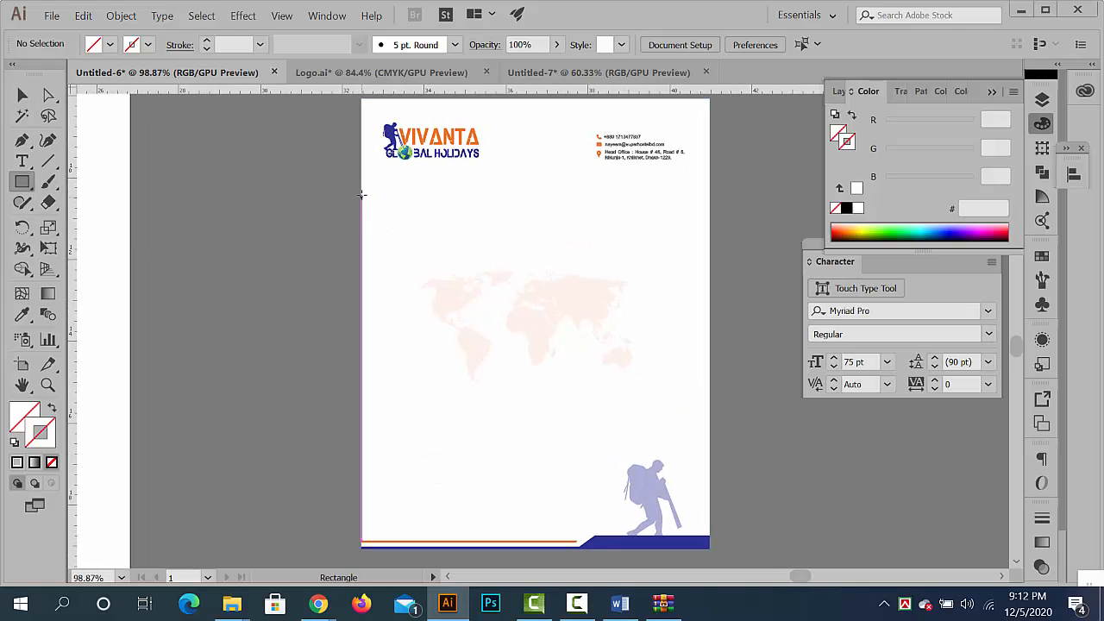
drag(363, 187, 424, 528)
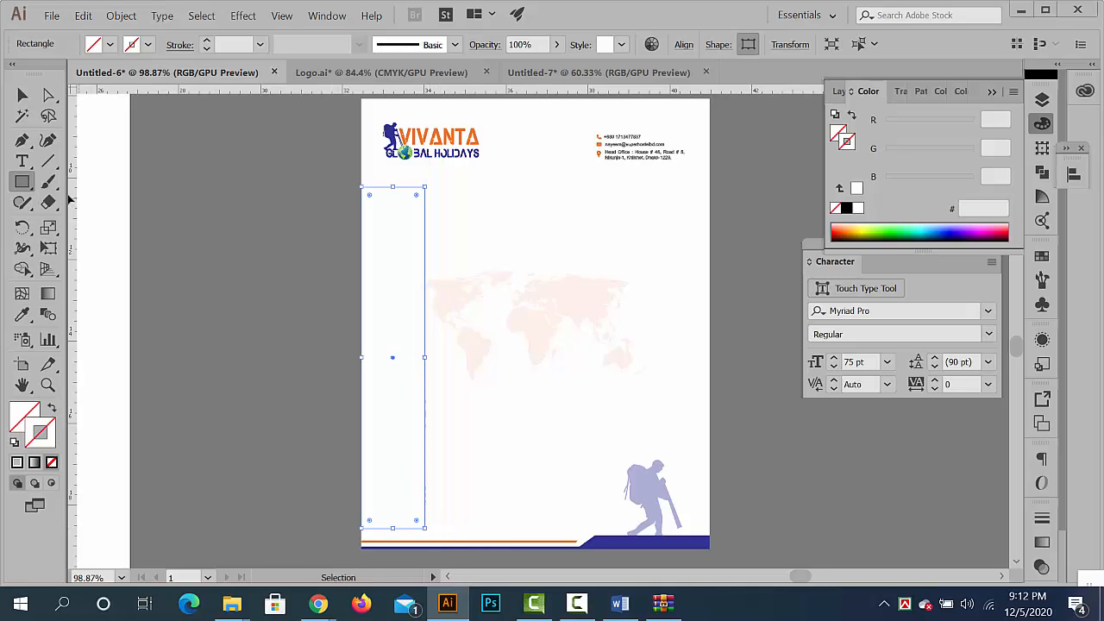
key(i)
click(374, 266)
click(395, 136)
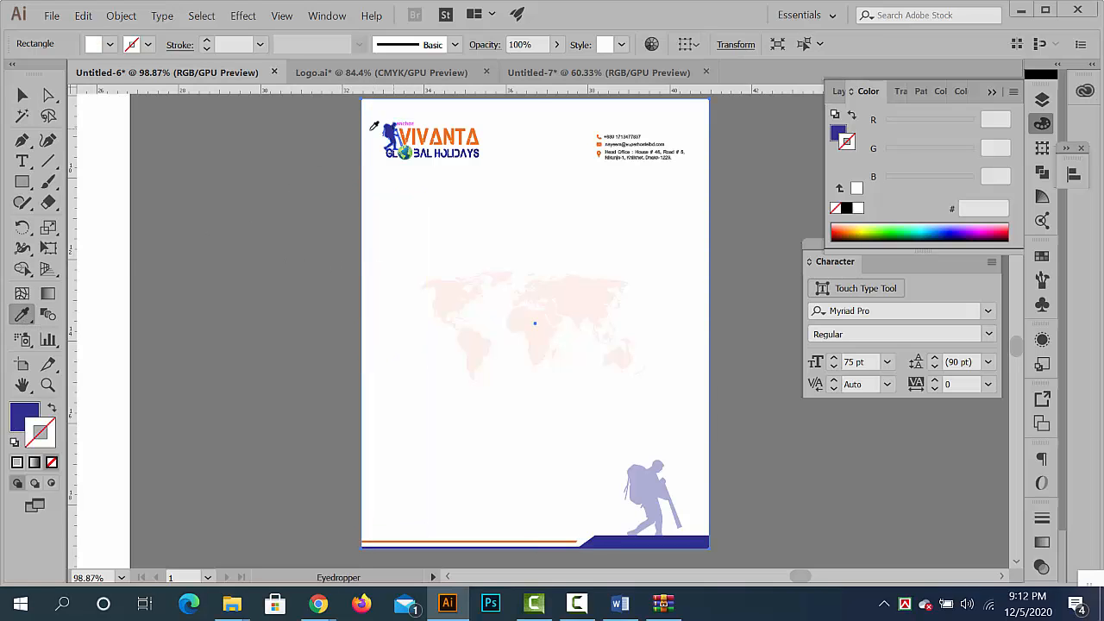
key(ctrl+z)
click(24, 99)
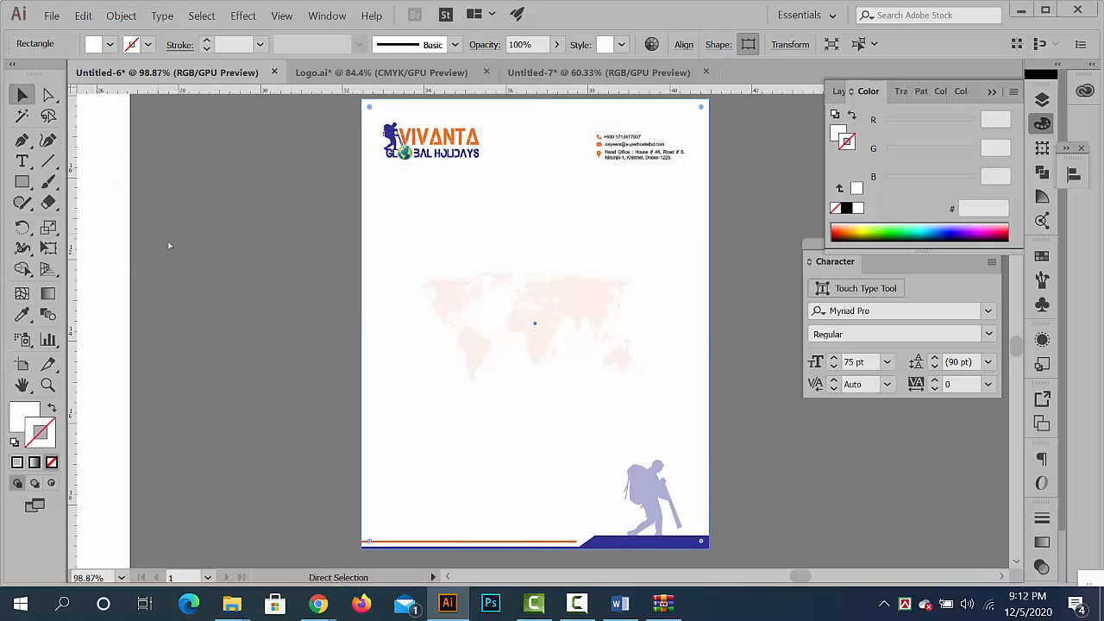
click(219, 270)
- Draw a text area with placeholder text over the letterhead's world map and set its font size to 20 pt
click(23, 160)
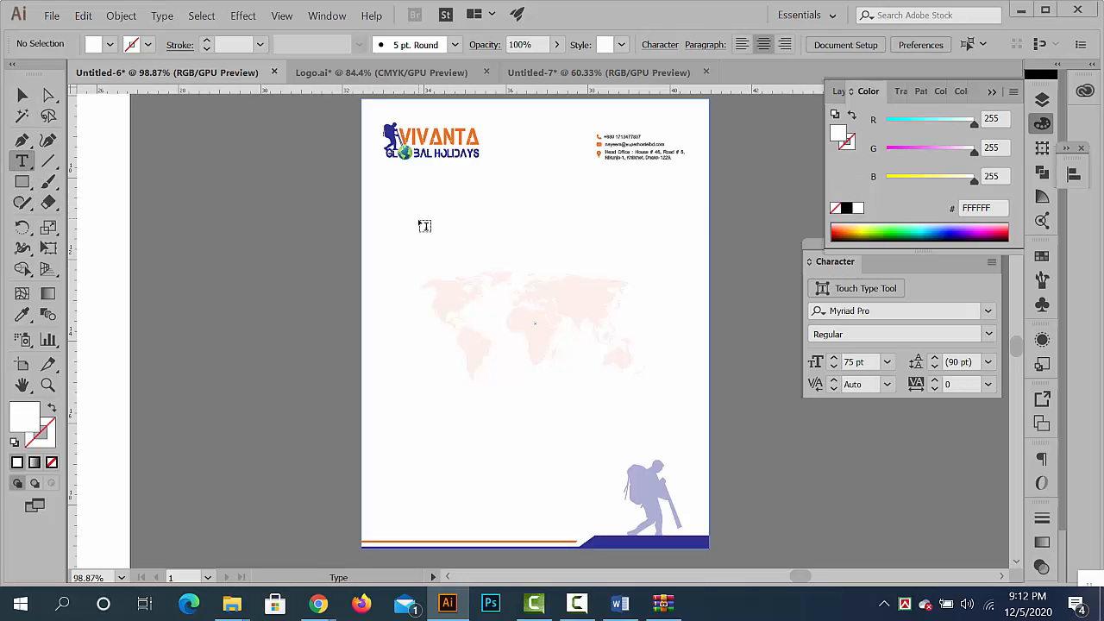
drag(415, 232, 686, 422)
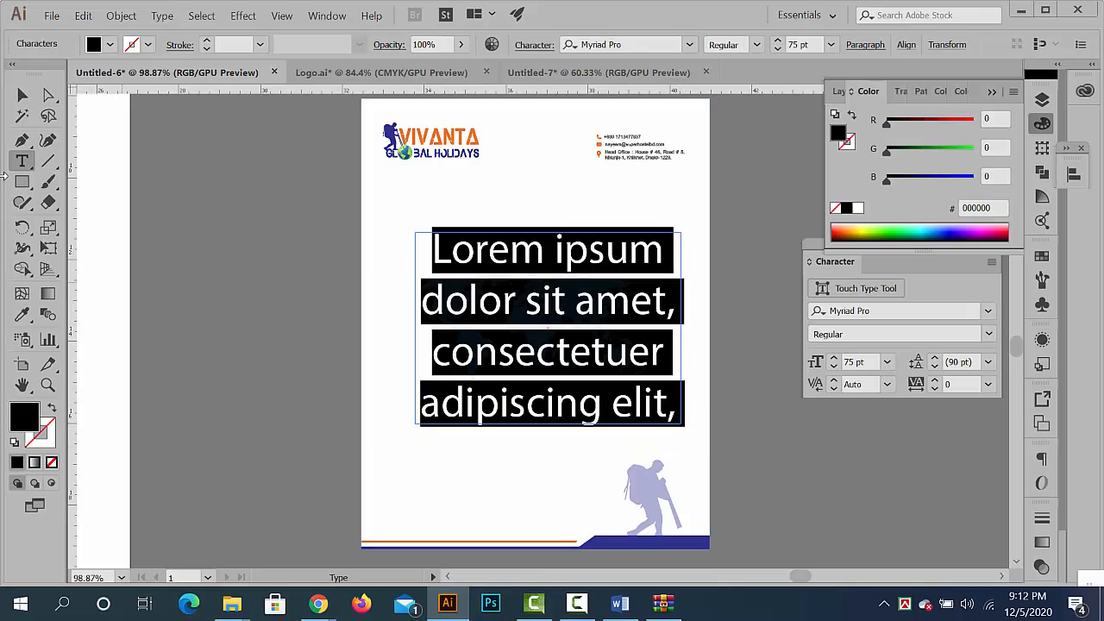
click(789, 45)
text(18)
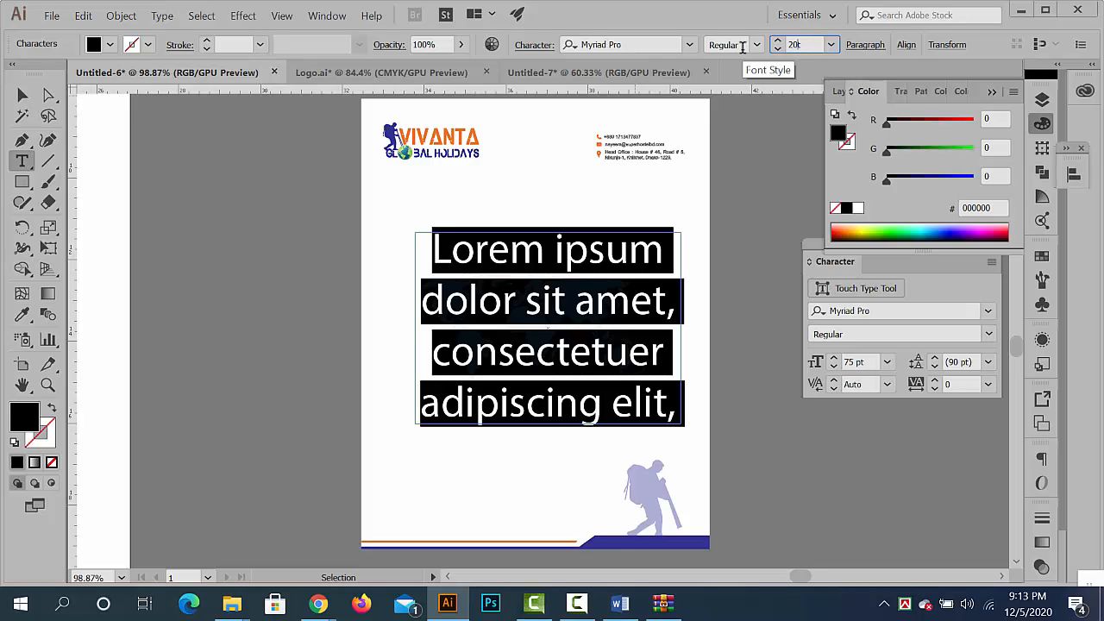
key(Return)
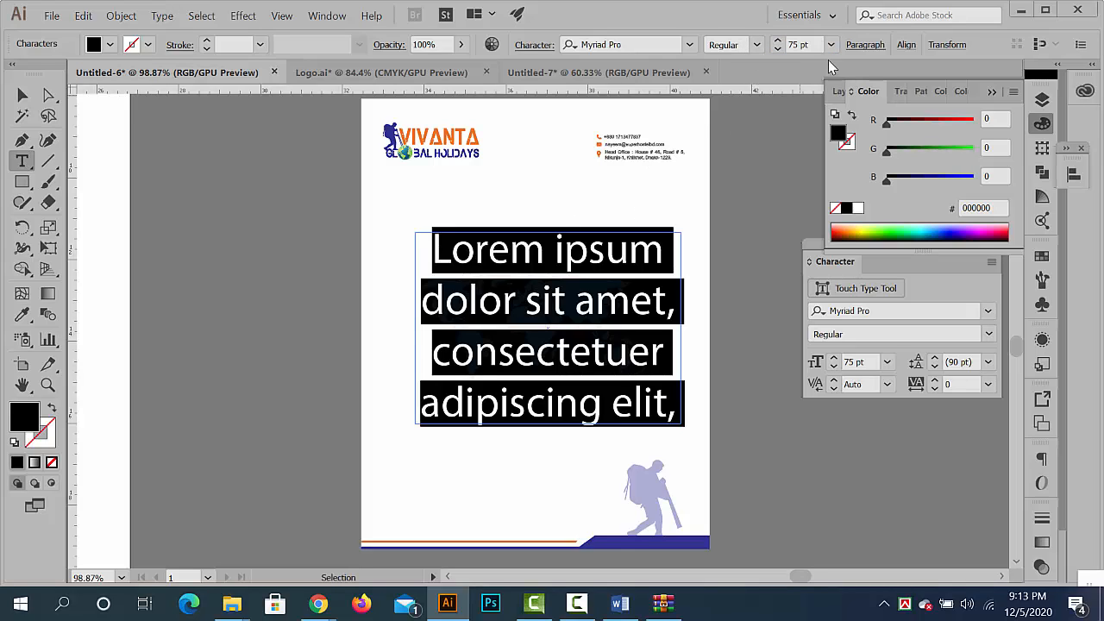
click(798, 45)
text(20)
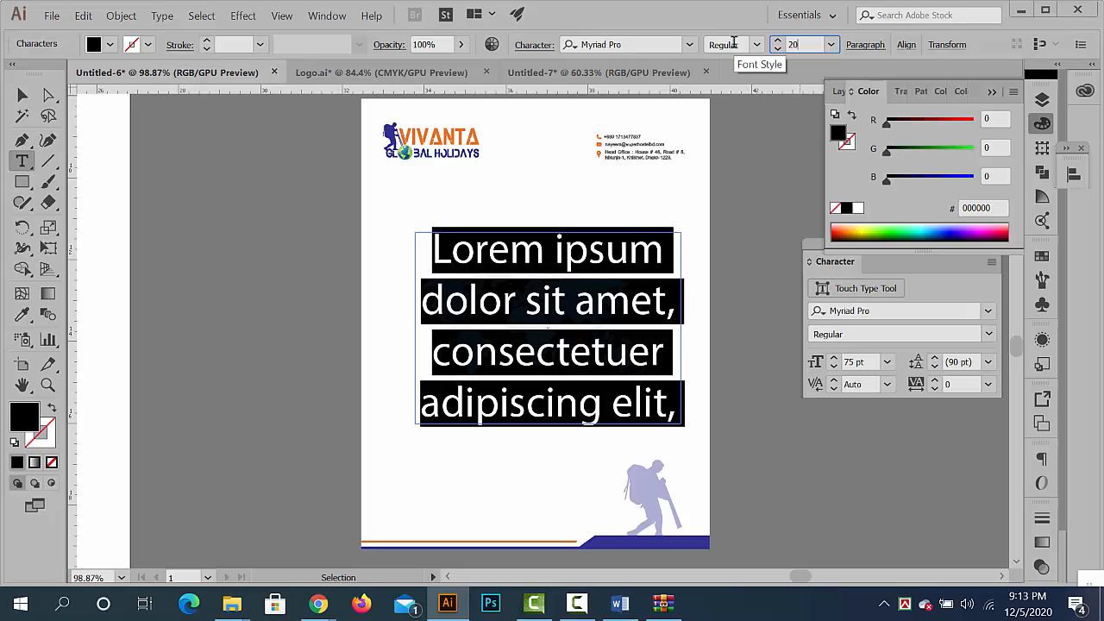
key(Return)
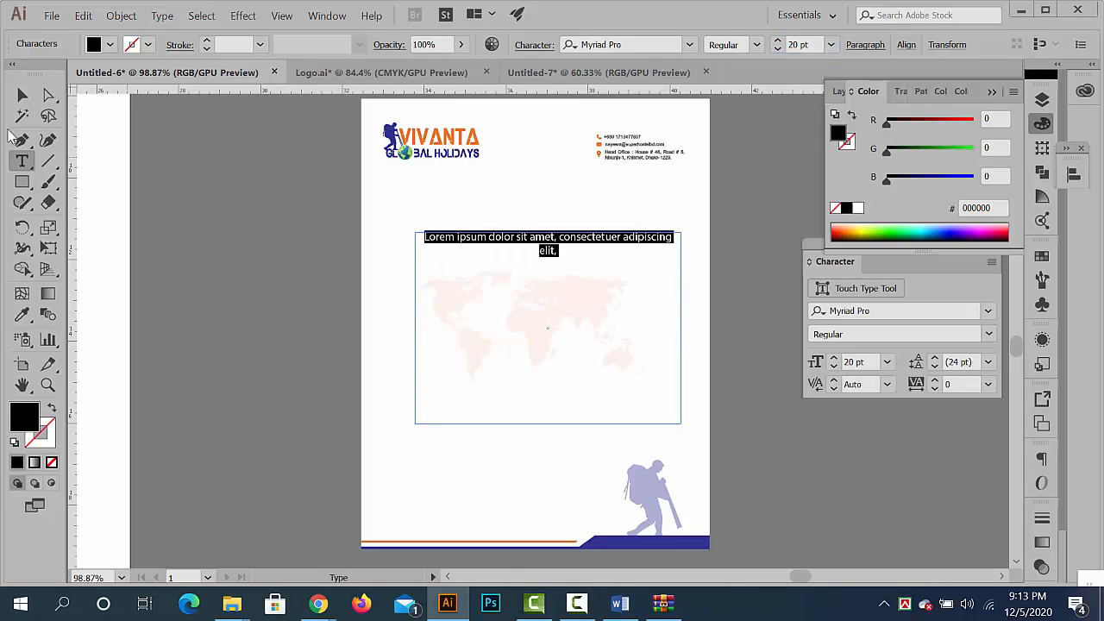
- Reduce the letterhead's placeholder text to 15 pt and delete its text area
click(23, 97)
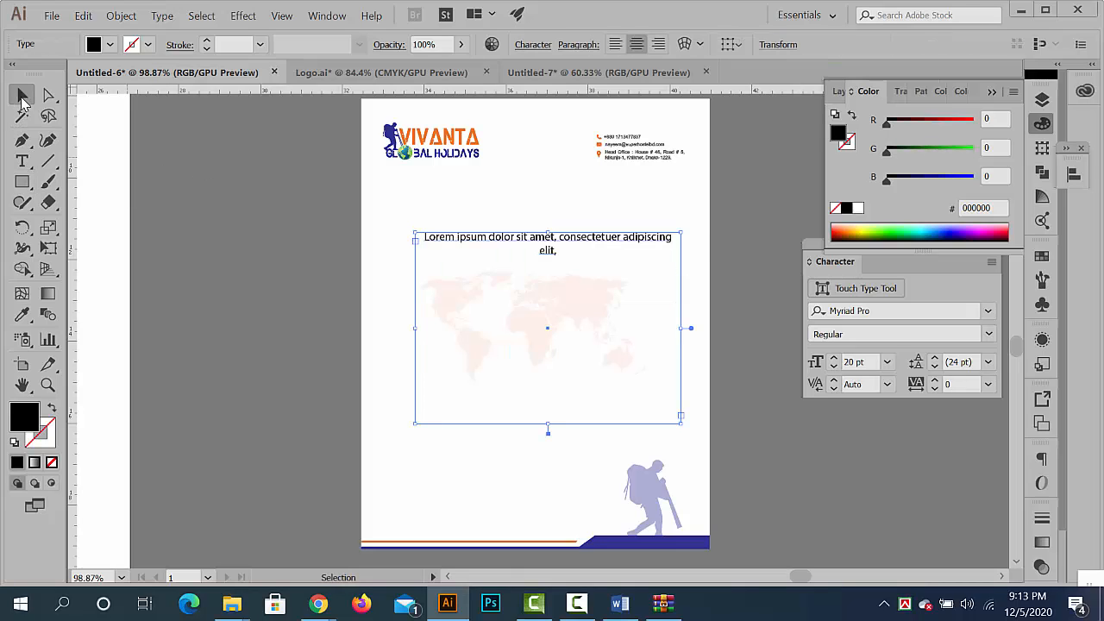
double_click(530, 245)
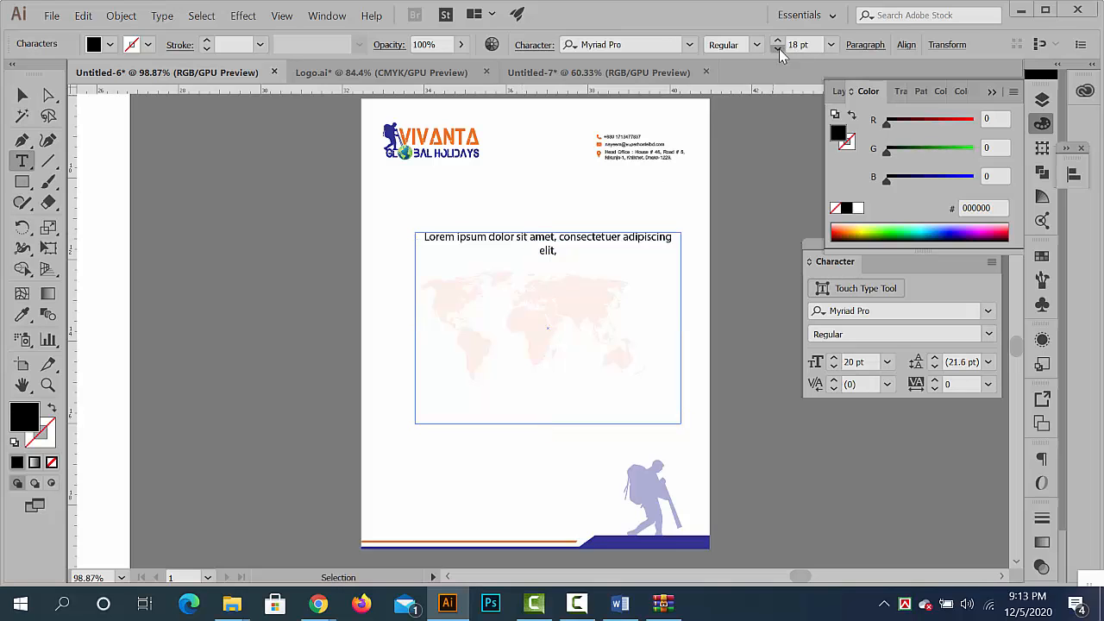
key(ctrl+a)
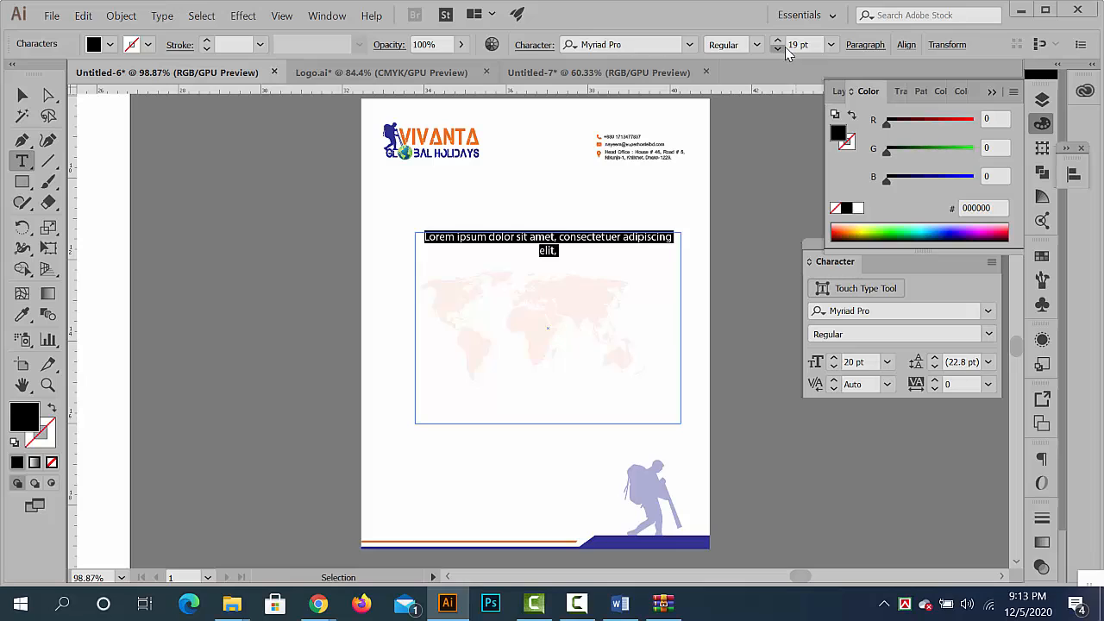
click(785, 48)
click(785, 48)
click(784, 48)
click(785, 48)
click(784, 48)
click(784, 49)
click(784, 48)
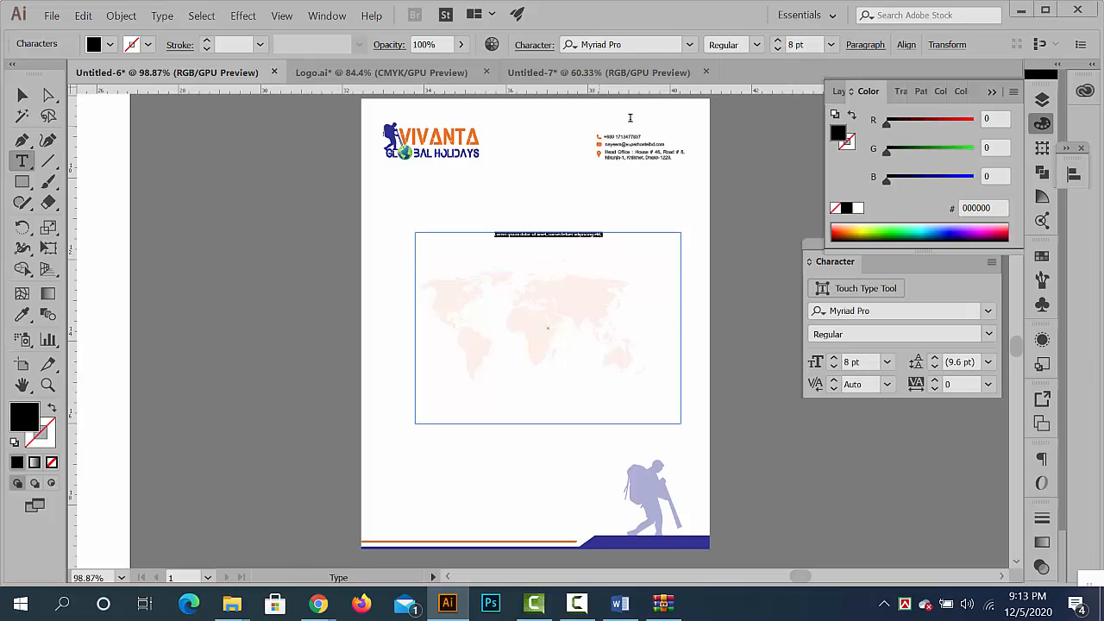
click(777, 41)
click(777, 41)
click(778, 40)
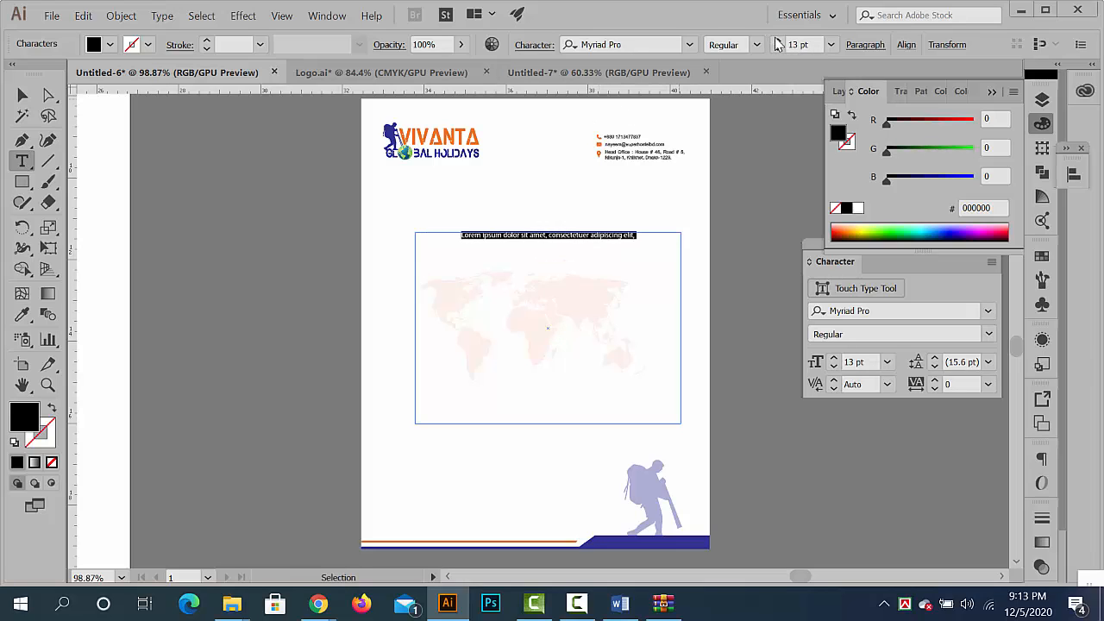
click(777, 40)
click(778, 40)
click(778, 40)
click(778, 40)
click(22, 95)
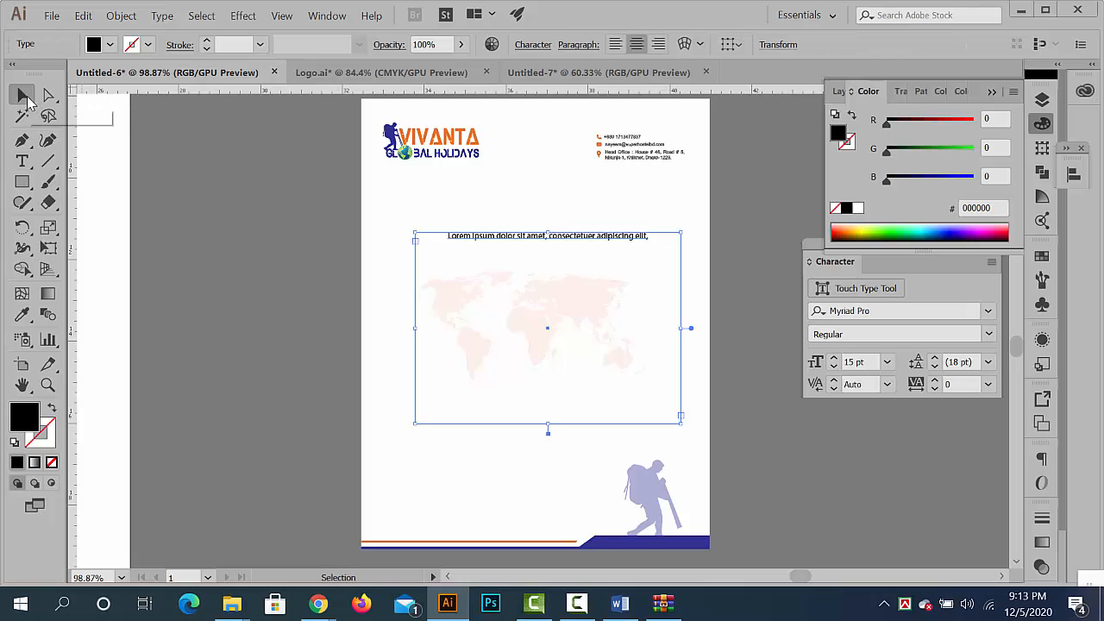
key(Delete)
- Draw a new placeholder text area filling the letterhead body between the logo and the hiker, and left-align its text
click(20, 163)
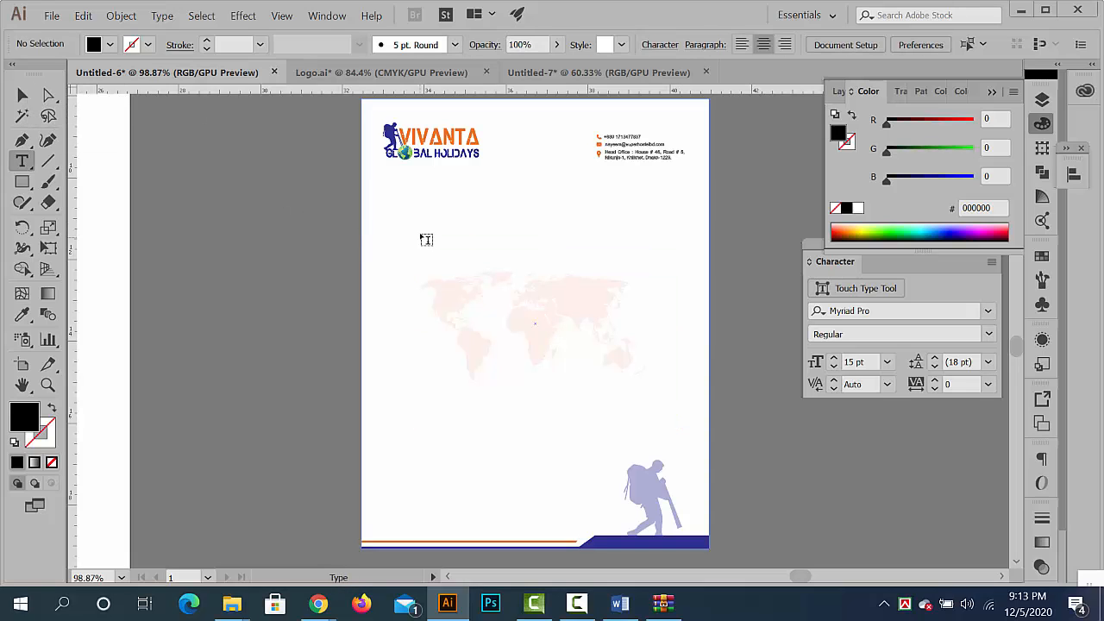
drag(423, 223, 683, 449)
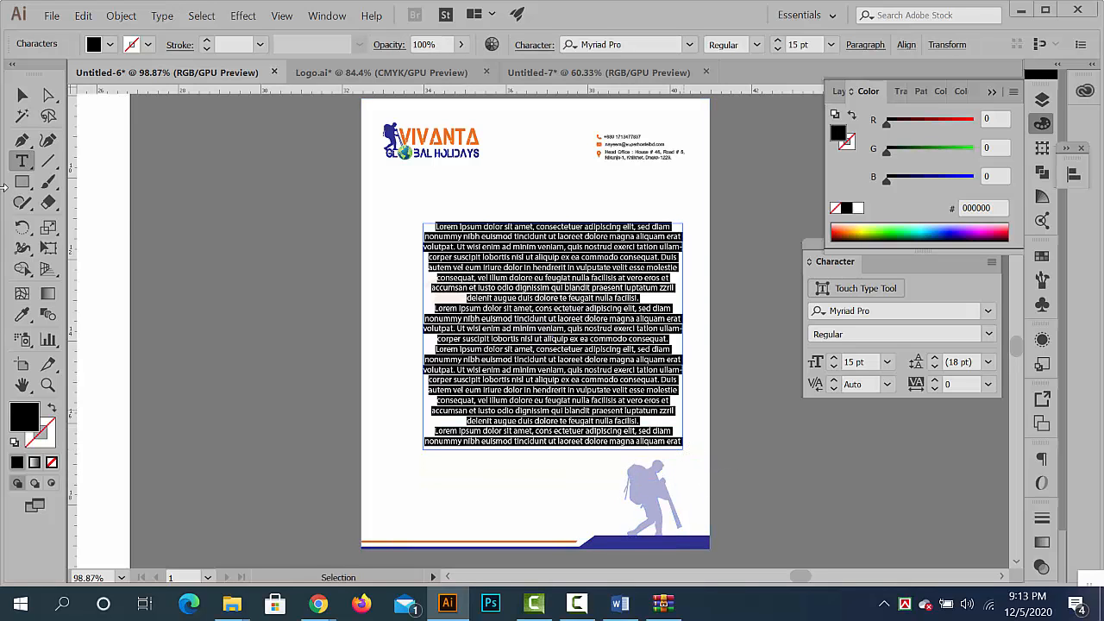
click(863, 48)
click(698, 71)
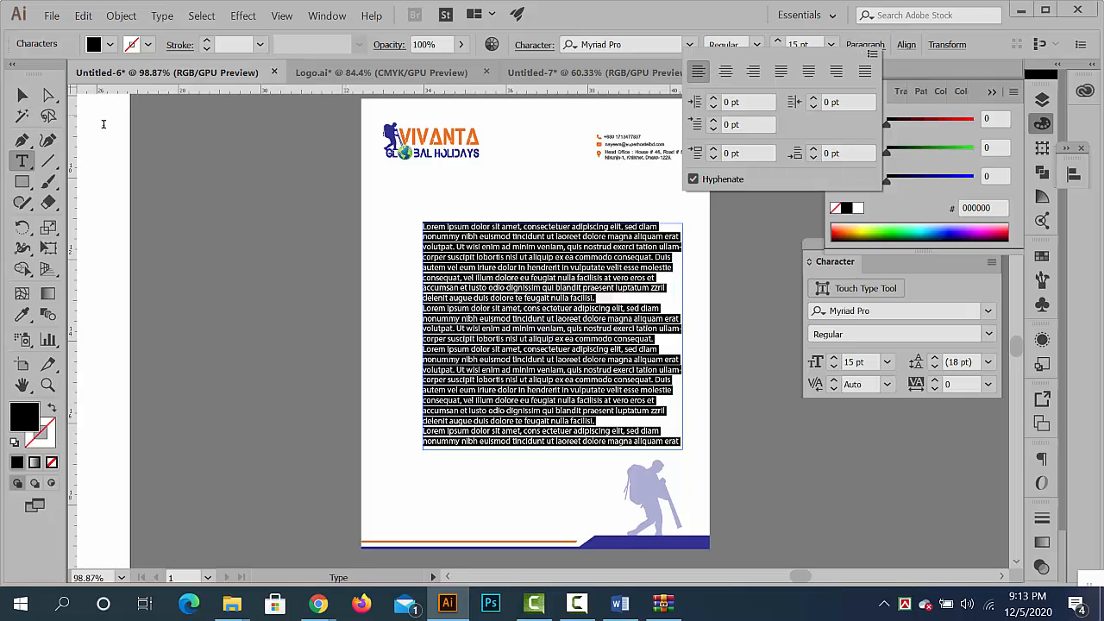
click(443, 322)
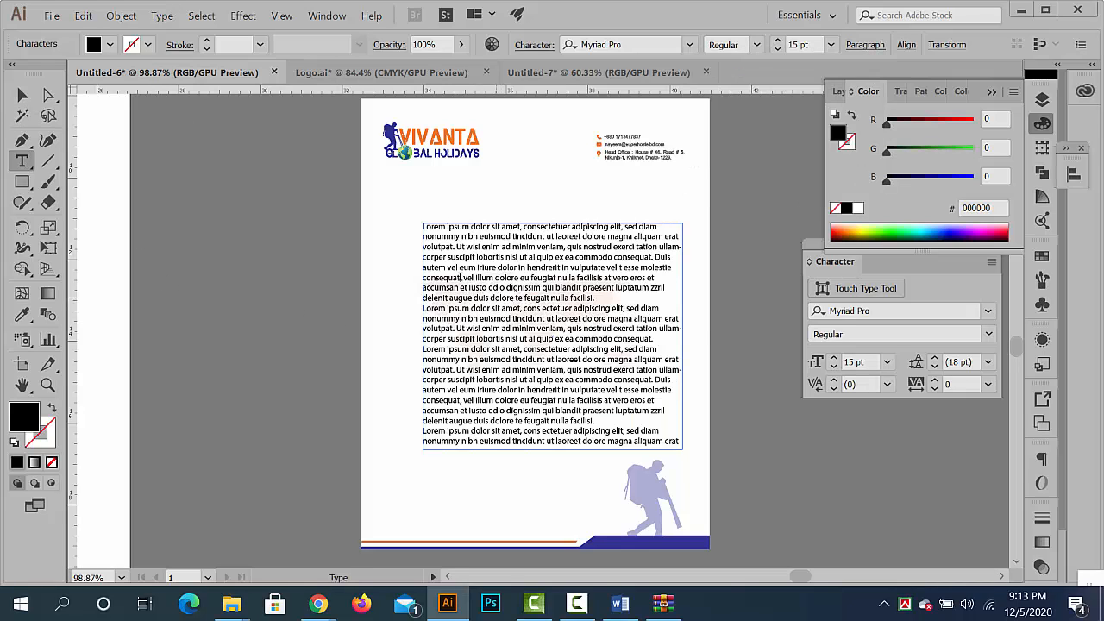
key(Escape)
- Shift the body text area slightly left and down, and justify its paragraphs with the last line aligned left
drag(466, 246, 458, 248)
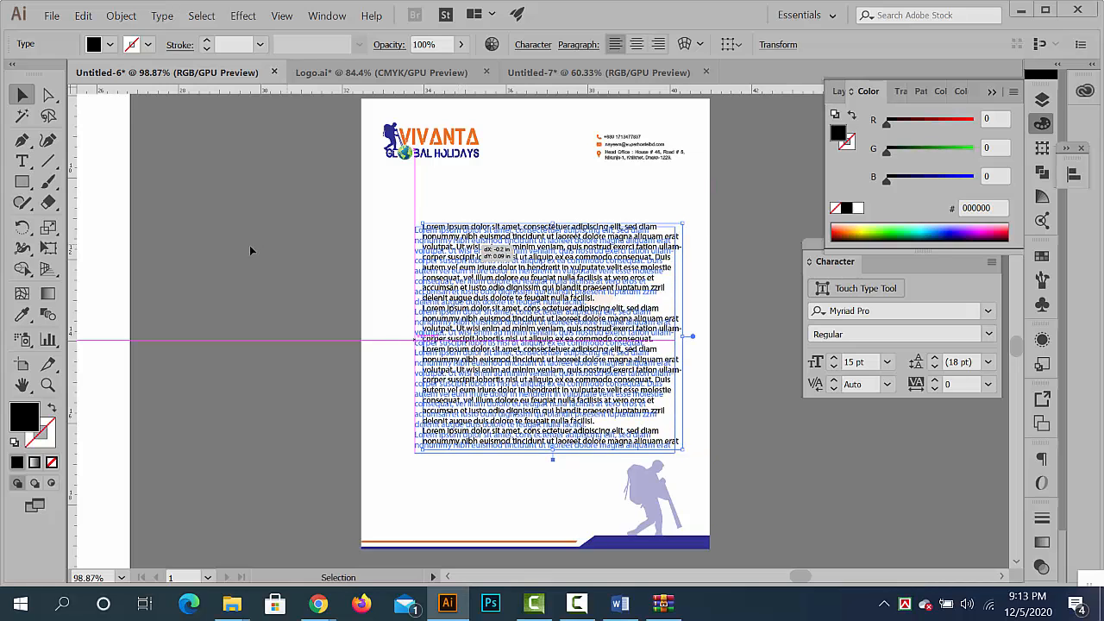
drag(249, 245, 249, 245)
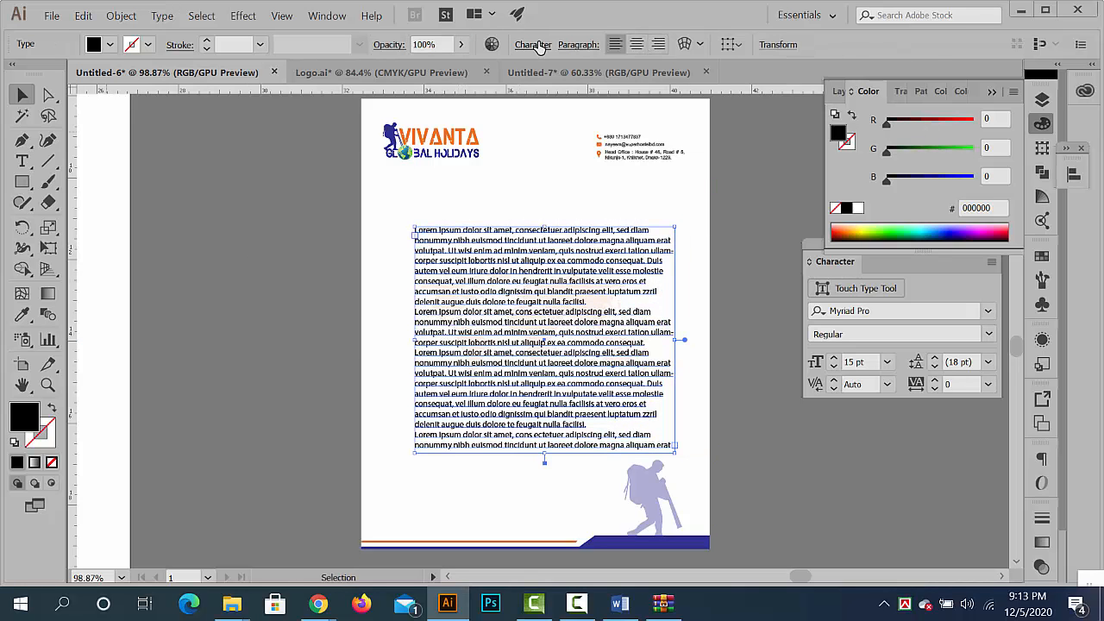
click(577, 44)
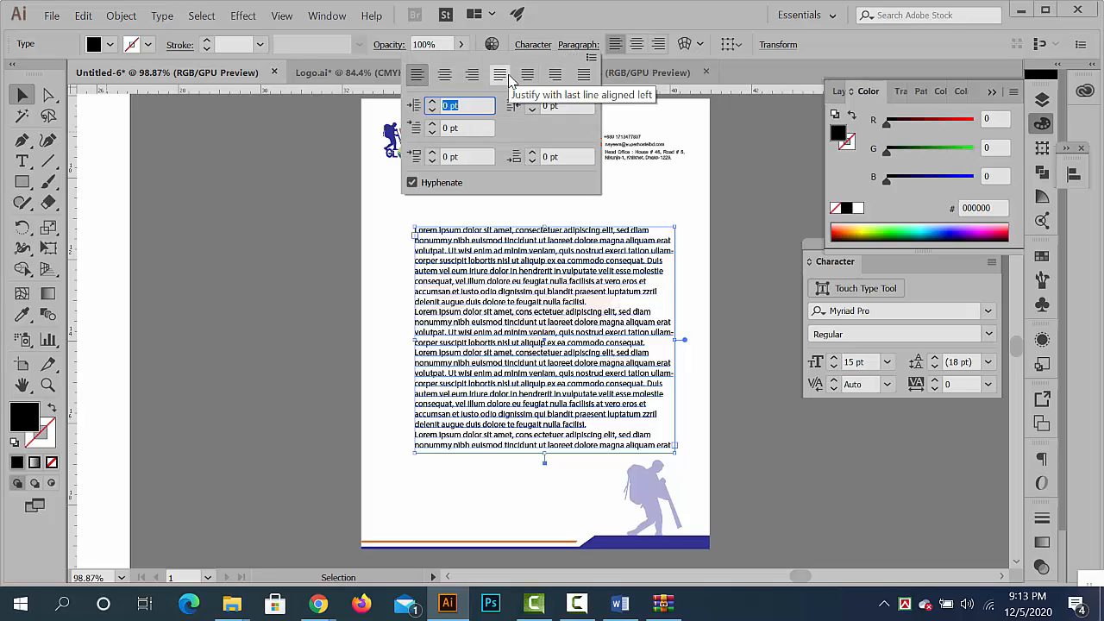
click(508, 77)
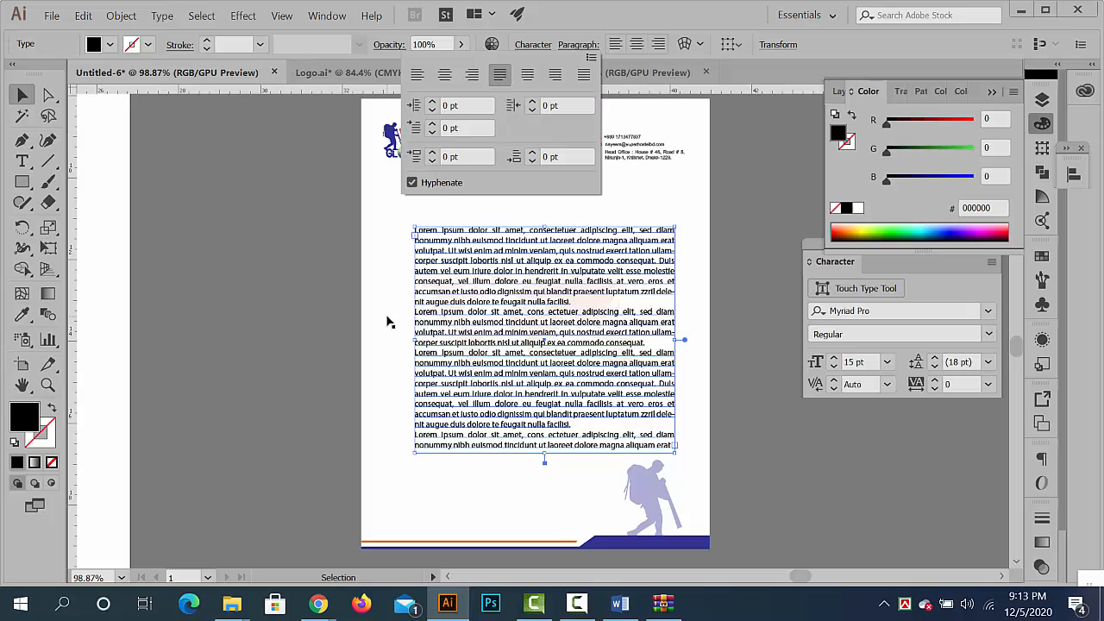
click(287, 303)
- Add a "Lorem ipsum" heading above the body text and enlarge it to about 39 pt
click(22, 161)
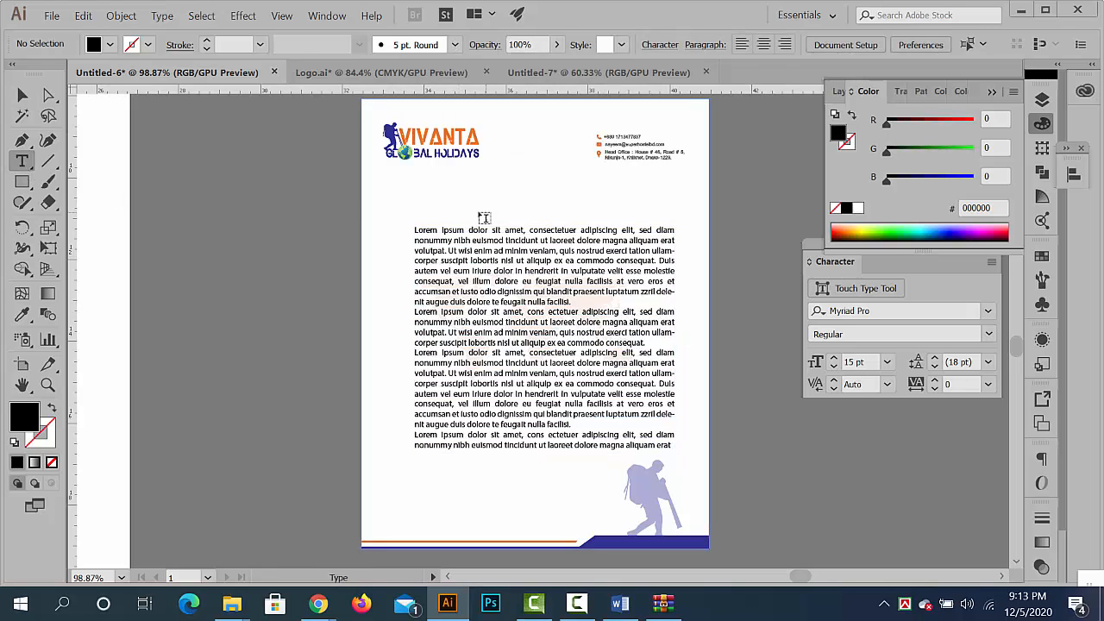
click(464, 212)
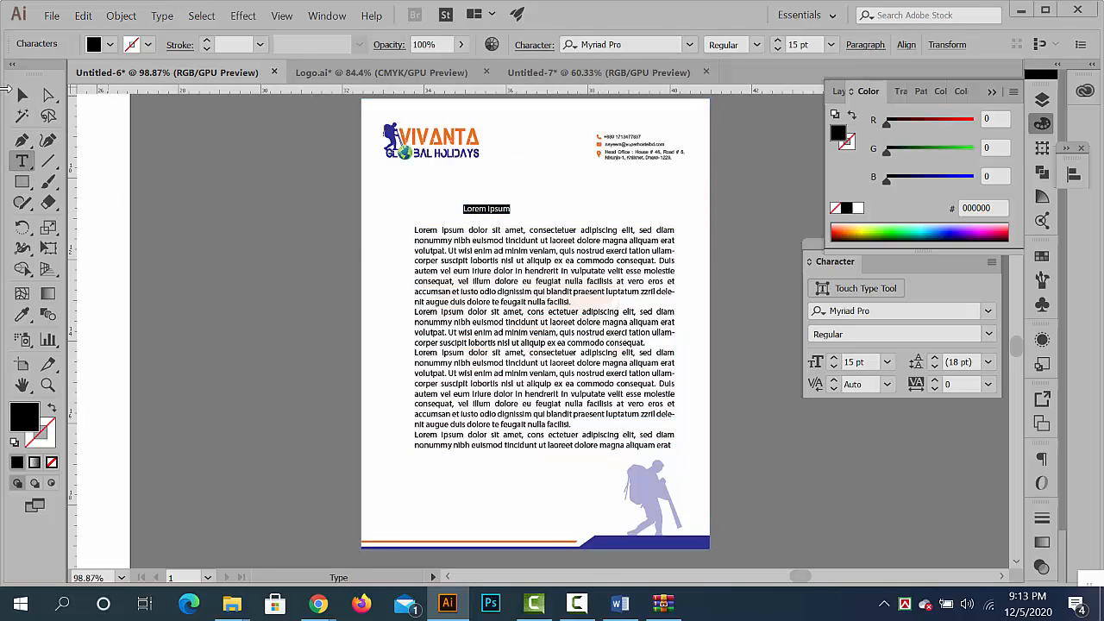
click(22, 95)
click(508, 214)
drag(511, 214, 573, 218)
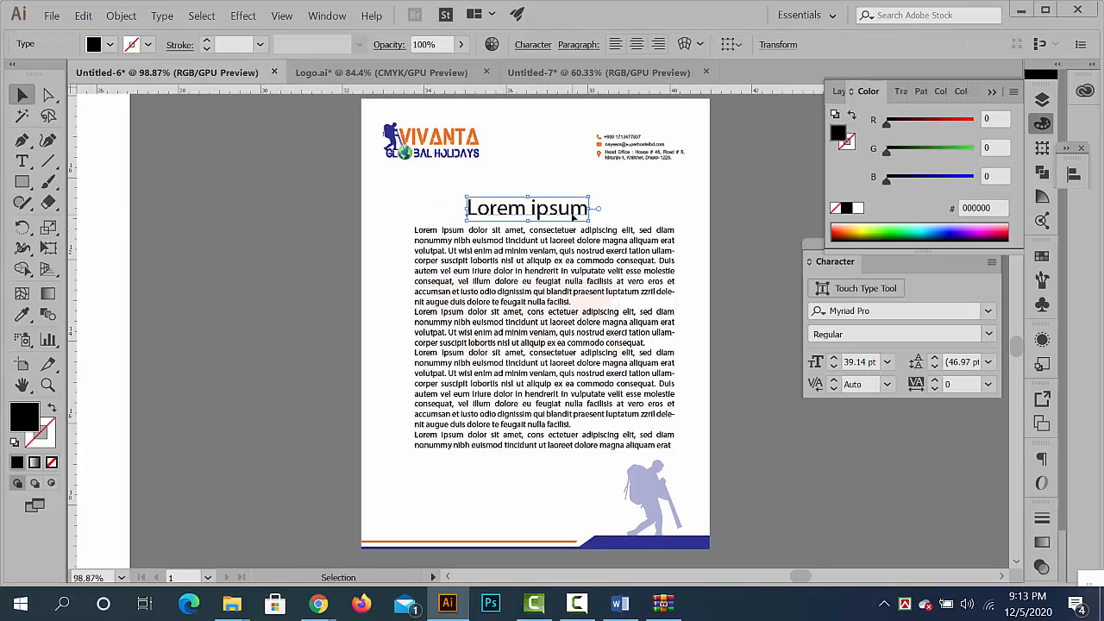
click(772, 389)
- Copy the whole letterhead with its heading and body text and paste it as a group into Untitled-7
scroll(673, 380, down, 3)
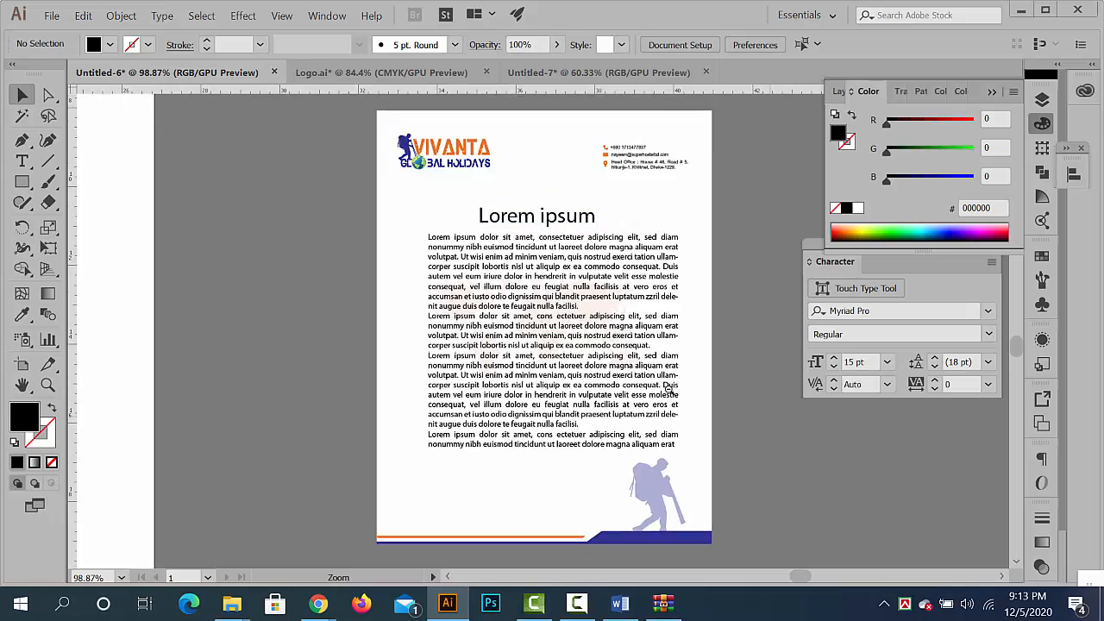
drag(485, 200, 728, 521)
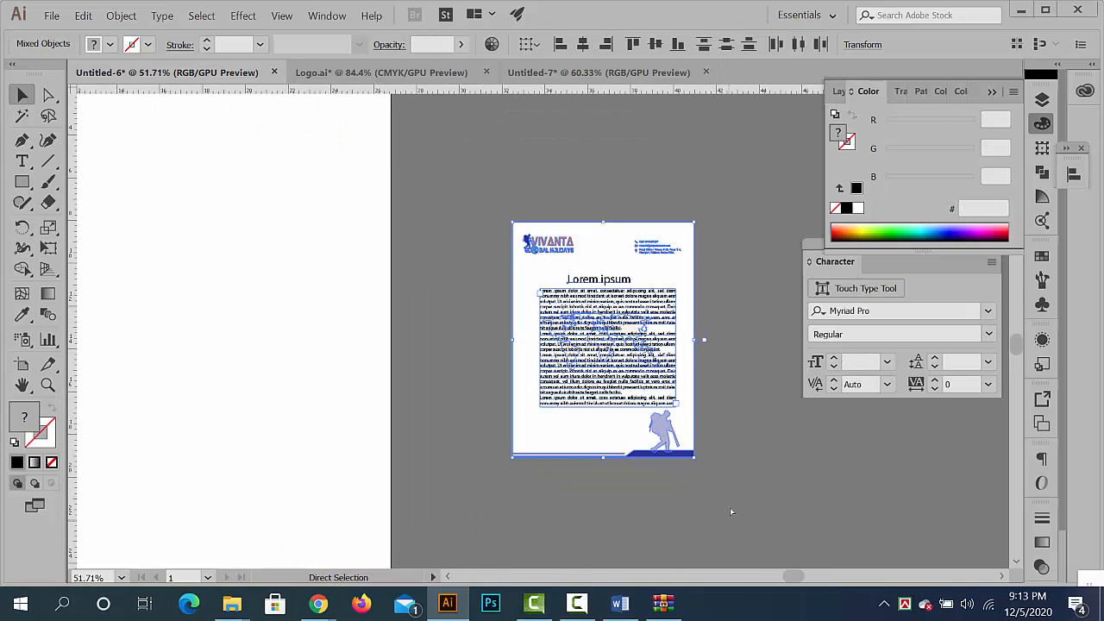
click(544, 75)
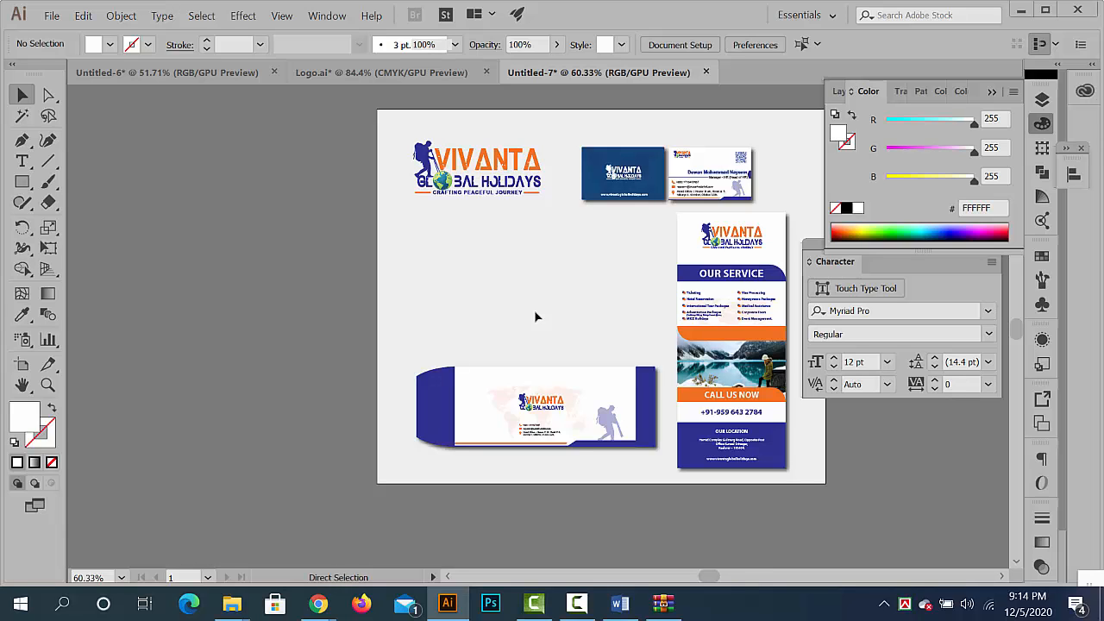
key(ctrl+v)
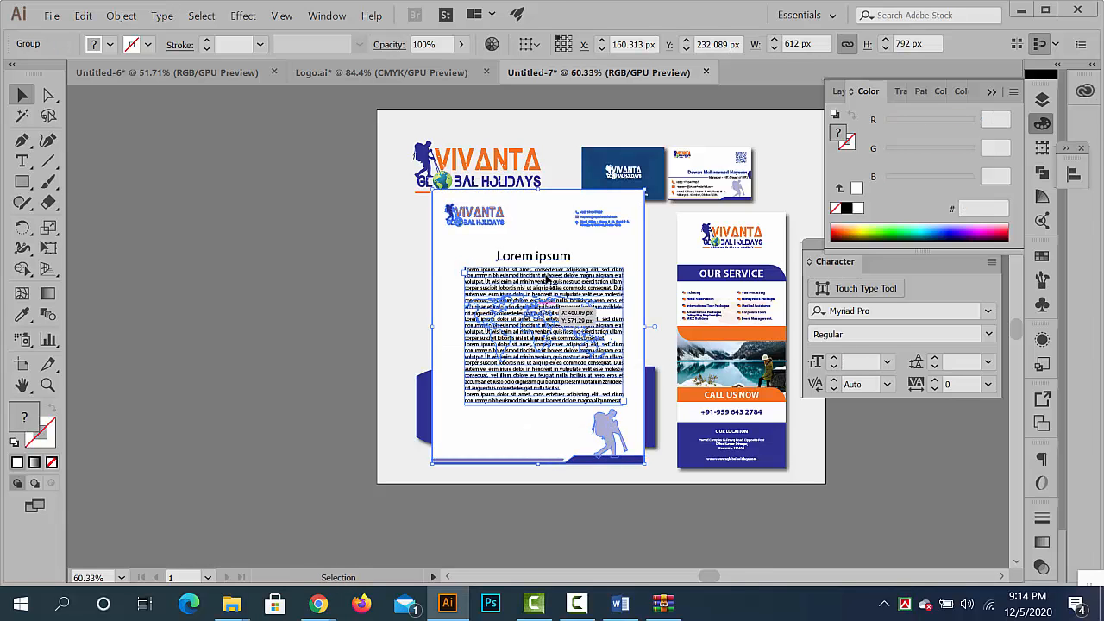
- Scale down the pasted letterhead and fit it between the logo and the envelope, adjusting the logo's placement
drag(643, 194, 652, 244)
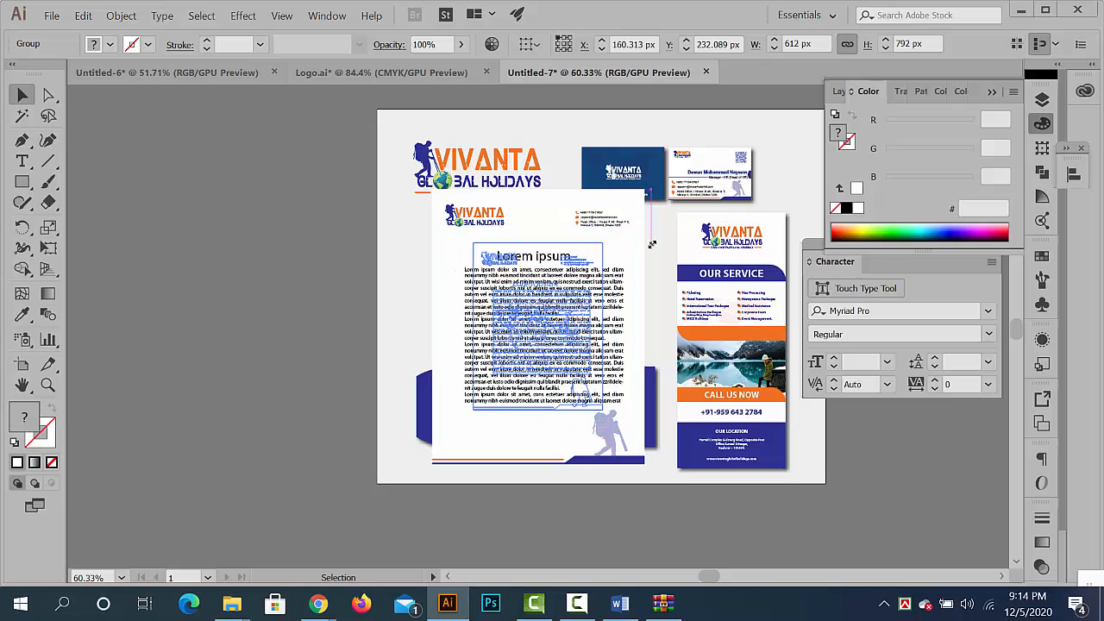
drag(566, 294, 601, 233)
drag(647, 185, 651, 166)
drag(499, 176, 503, 166)
click(354, 191)
drag(510, 284, 512, 276)
click(332, 318)
- Isolate the letterhead's white background rectangle, apply a Multiply drop shadow with 75% opacity, 7 px X and Y offsets and 5 px blur, and exit isolation
scroll(565, 305, up, 4)
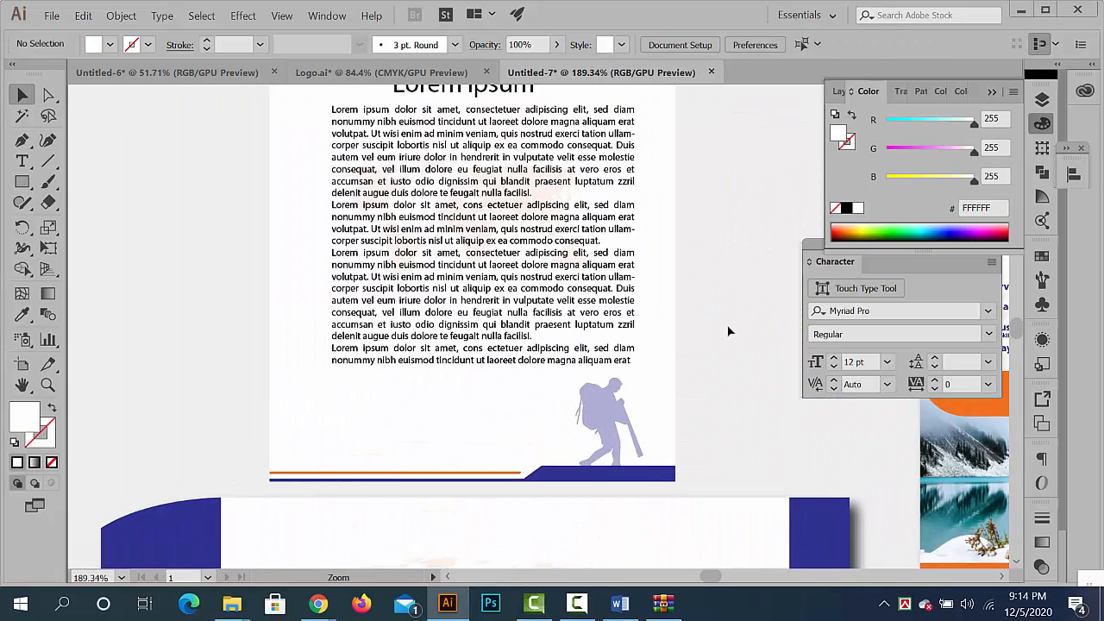
double_click(665, 259)
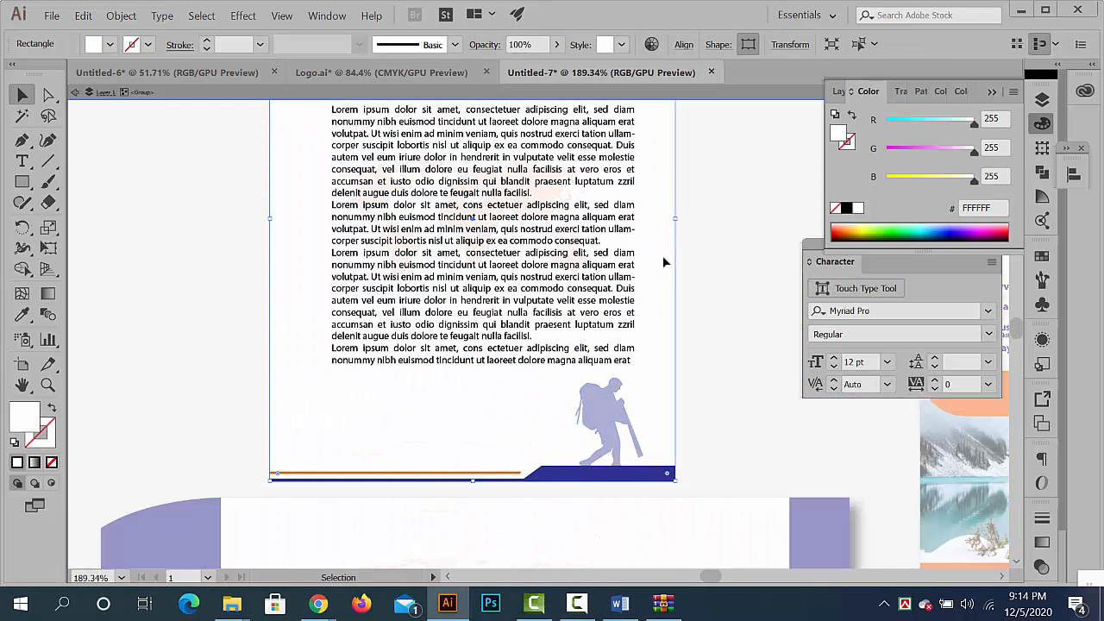
double_click(664, 262)
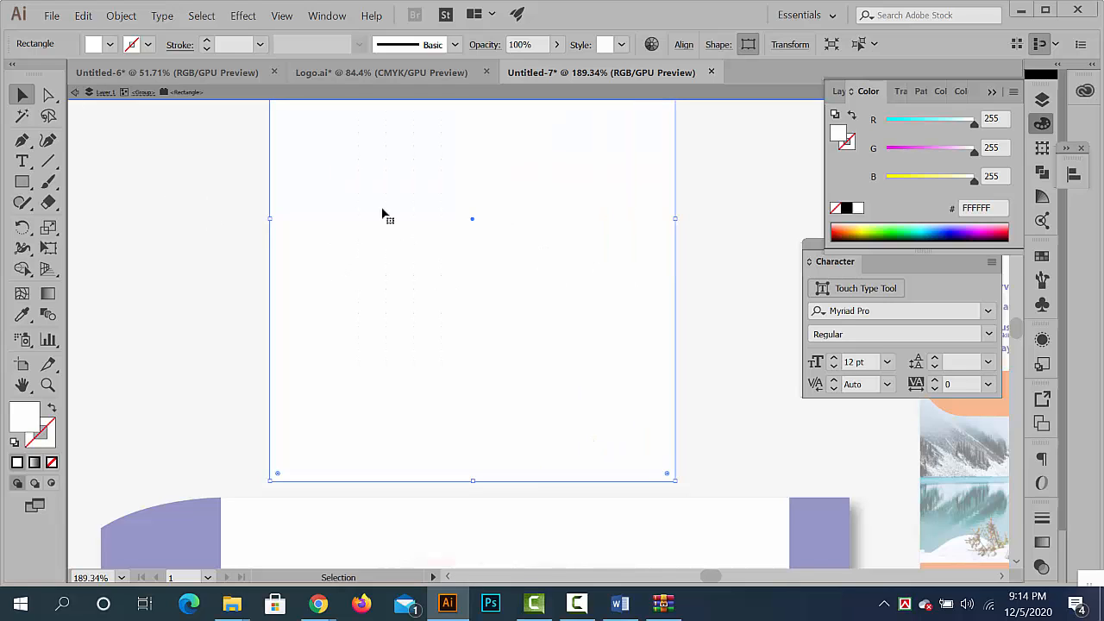
click(243, 15)
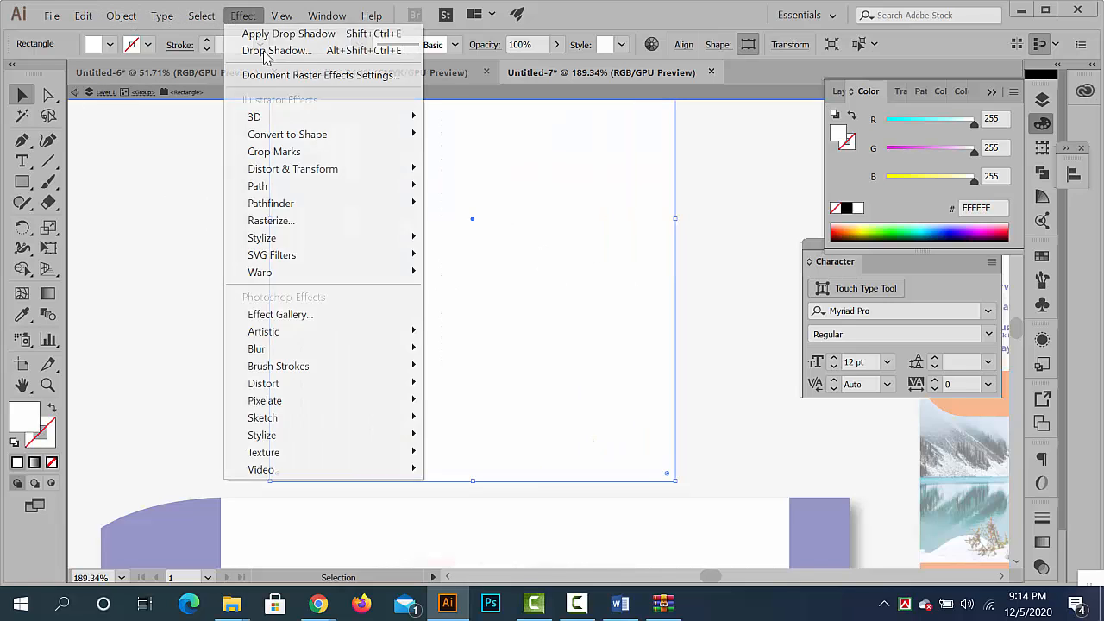
mouse_move(352, 241)
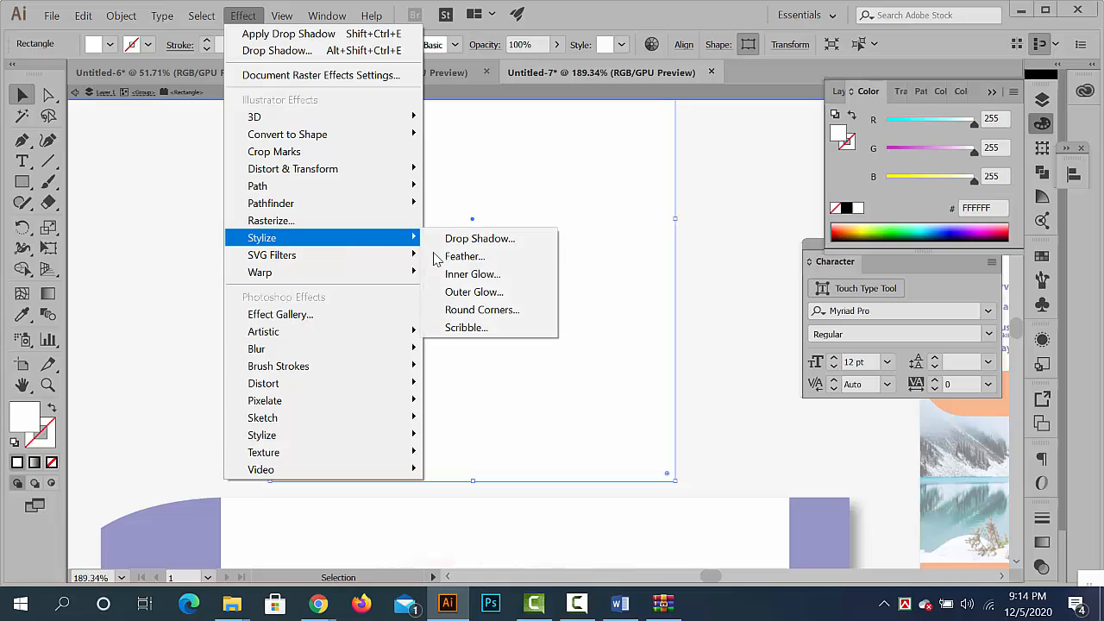
click(470, 239)
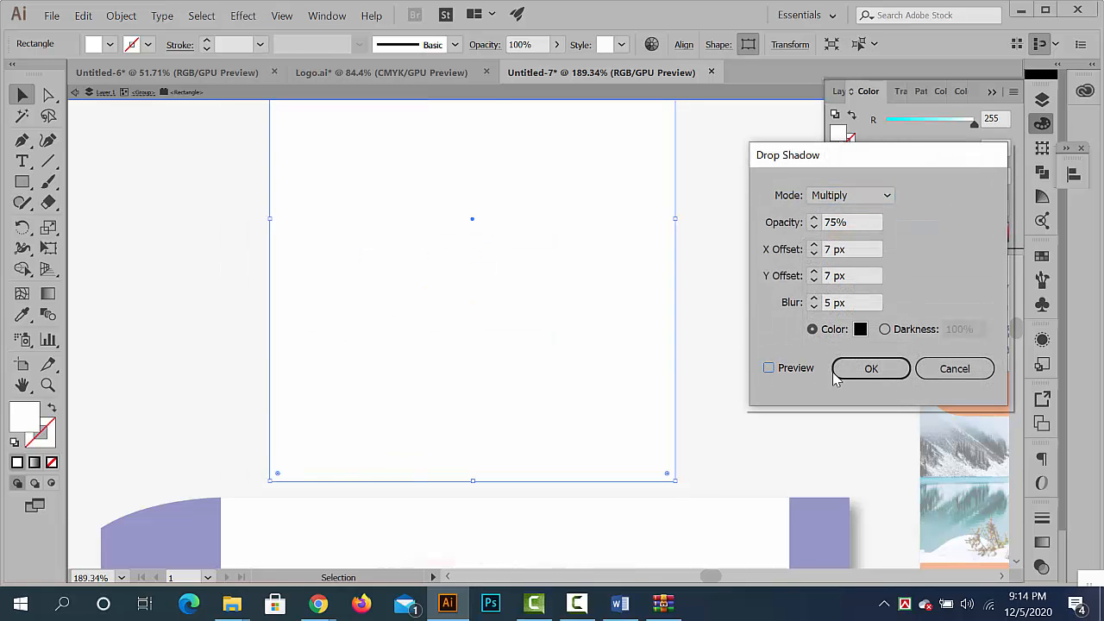
click(837, 371)
click(137, 276)
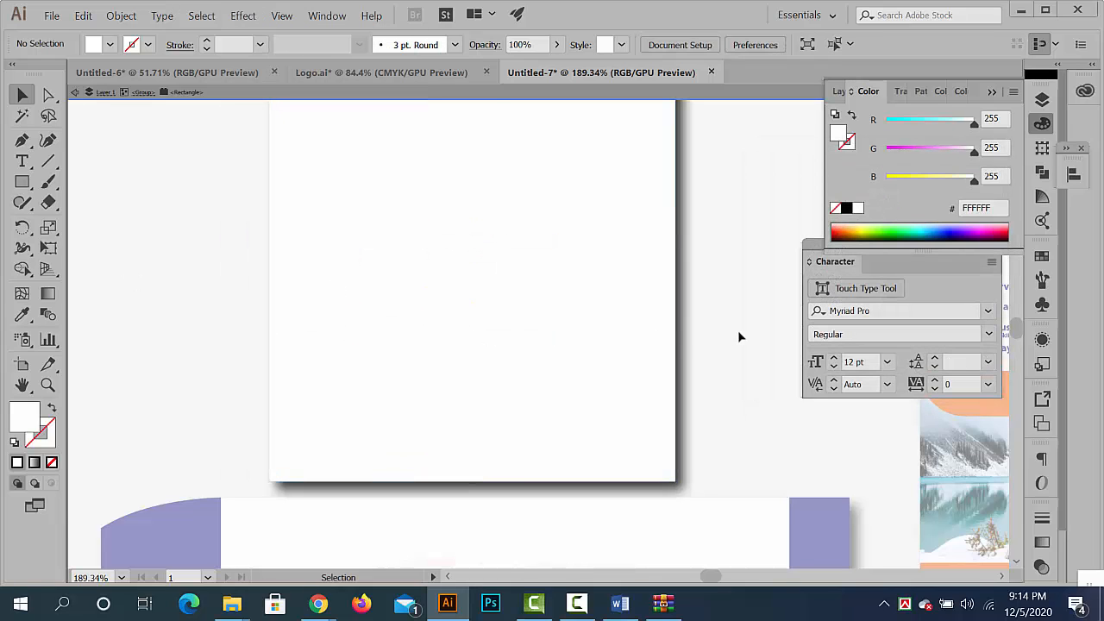
drag(747, 335, 500, 298)
drag(430, 292, 192, 272)
drag(673, 409, 713, 409)
drag(669, 396, 698, 386)
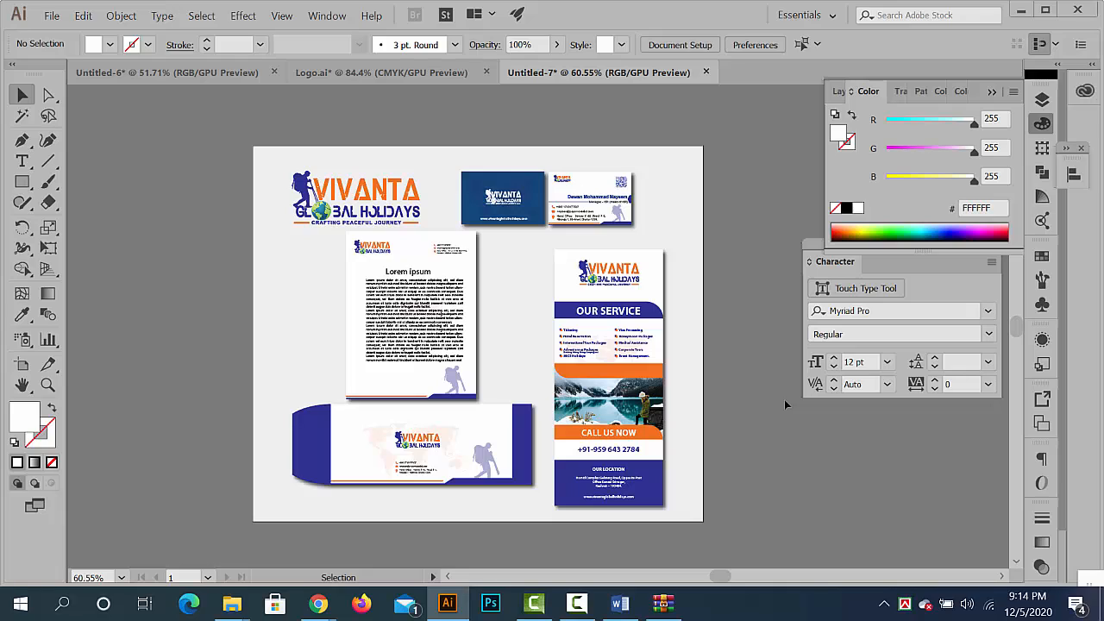